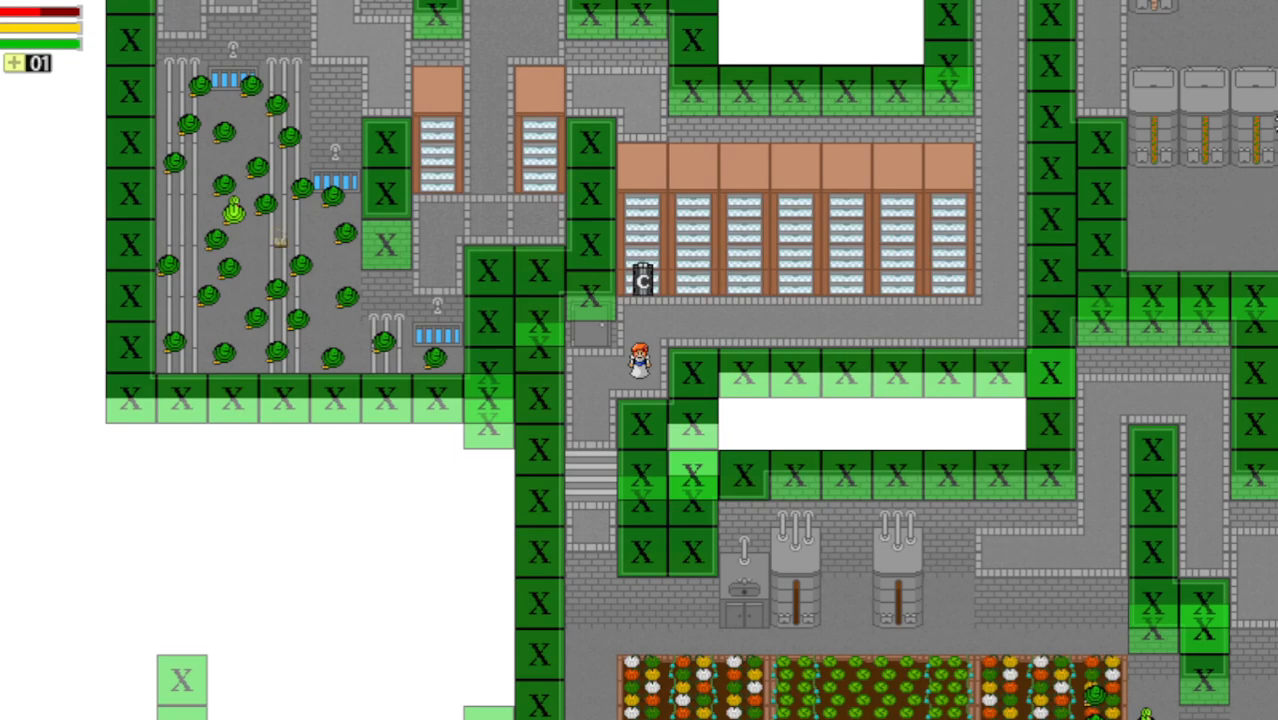
# Step: Walk the character down the corridor to the crop beds, right along them, and up to the sink
pyautogui.press('s')
pyautogui.press('a')
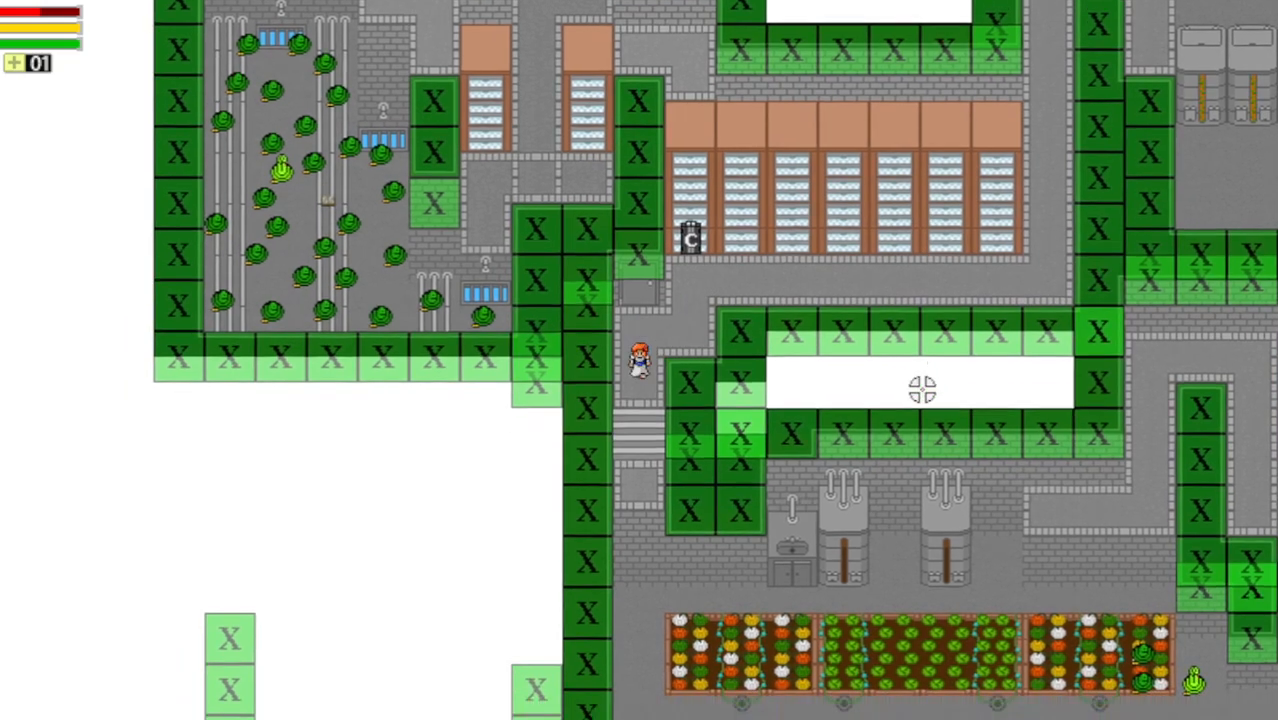
pyautogui.press('s')
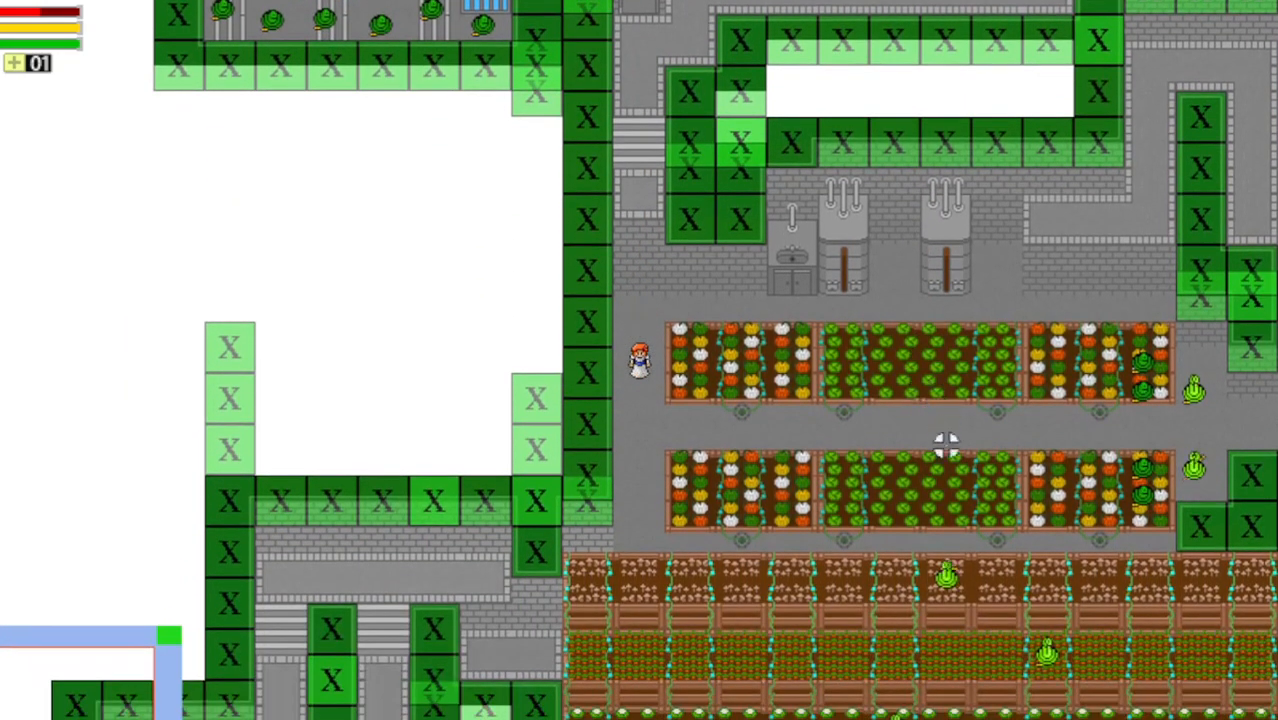
pyautogui.press('d')
pyautogui.press('d')
pyautogui.press('w')
pyautogui.press('d')
pyautogui.press('w')
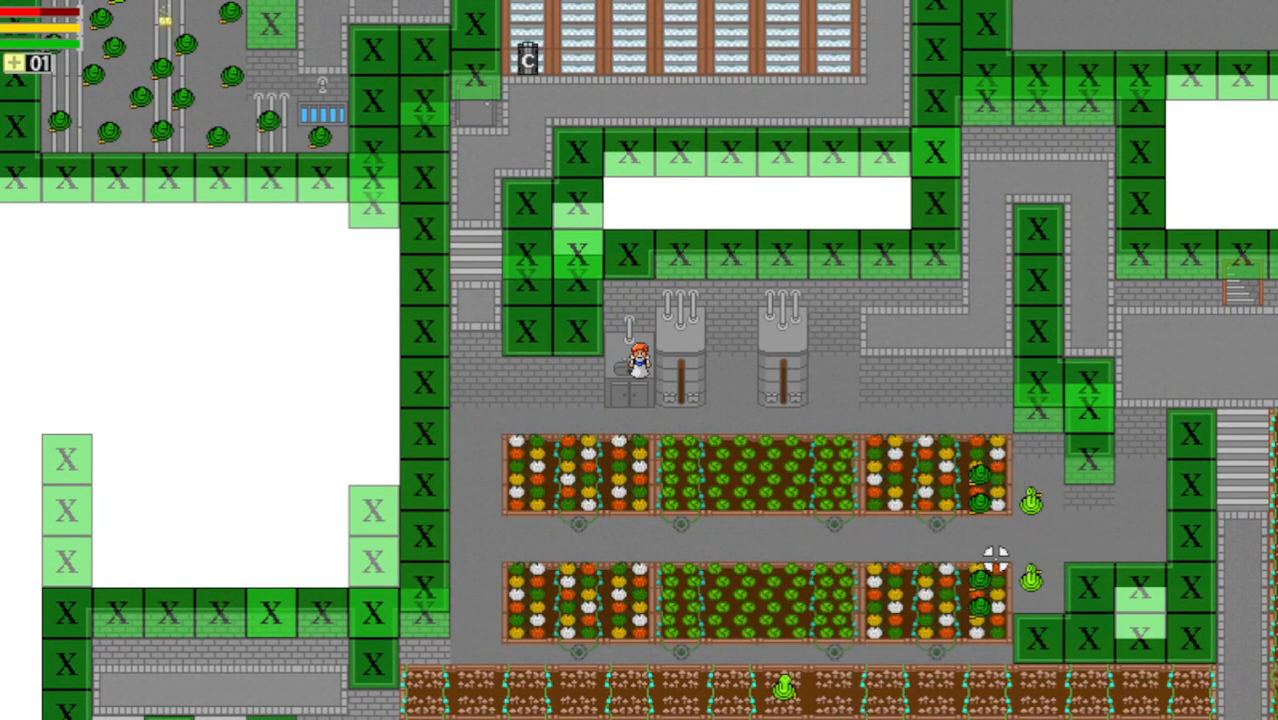
pyautogui.press('w')
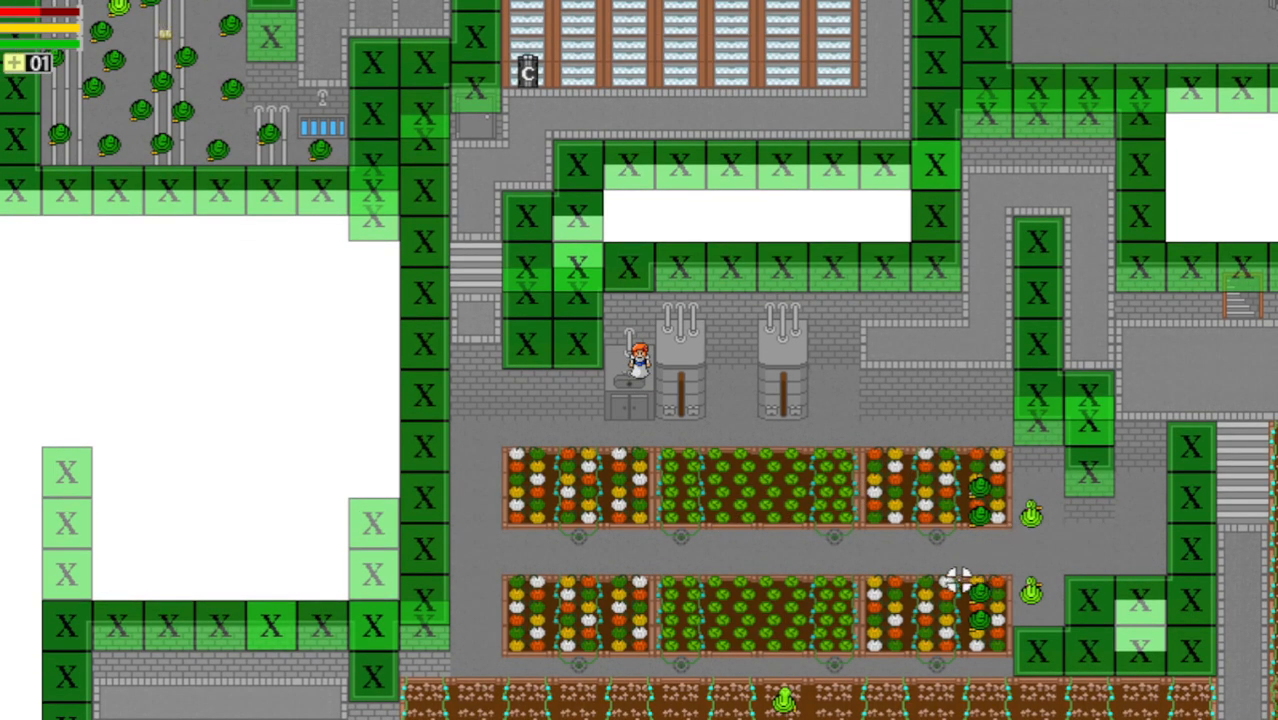
# Step: Step the character up facing right, then one tile back down at the sink
pyautogui.press('w')
pyautogui.press('d')
pyautogui.press('s')
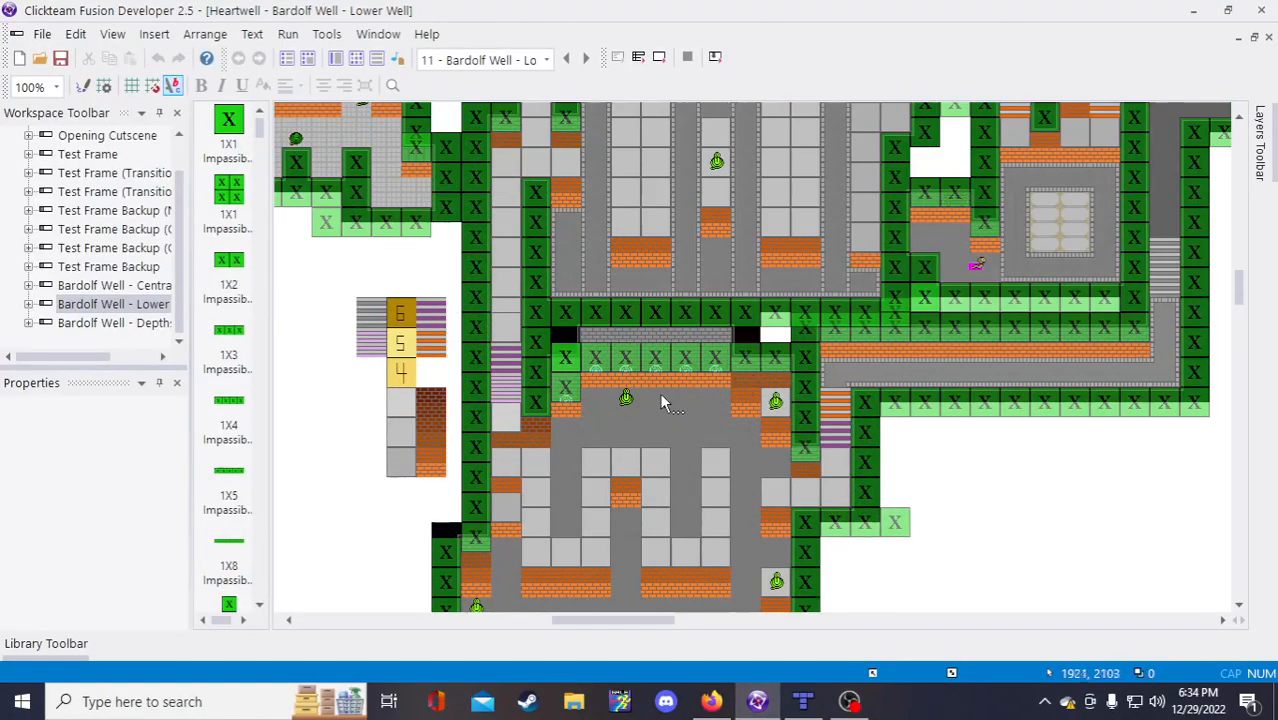
# Step: Scroll the frame editor to the level's left edge and bring up the Lower Well event list
pyautogui.scroll(3, 659, 392)
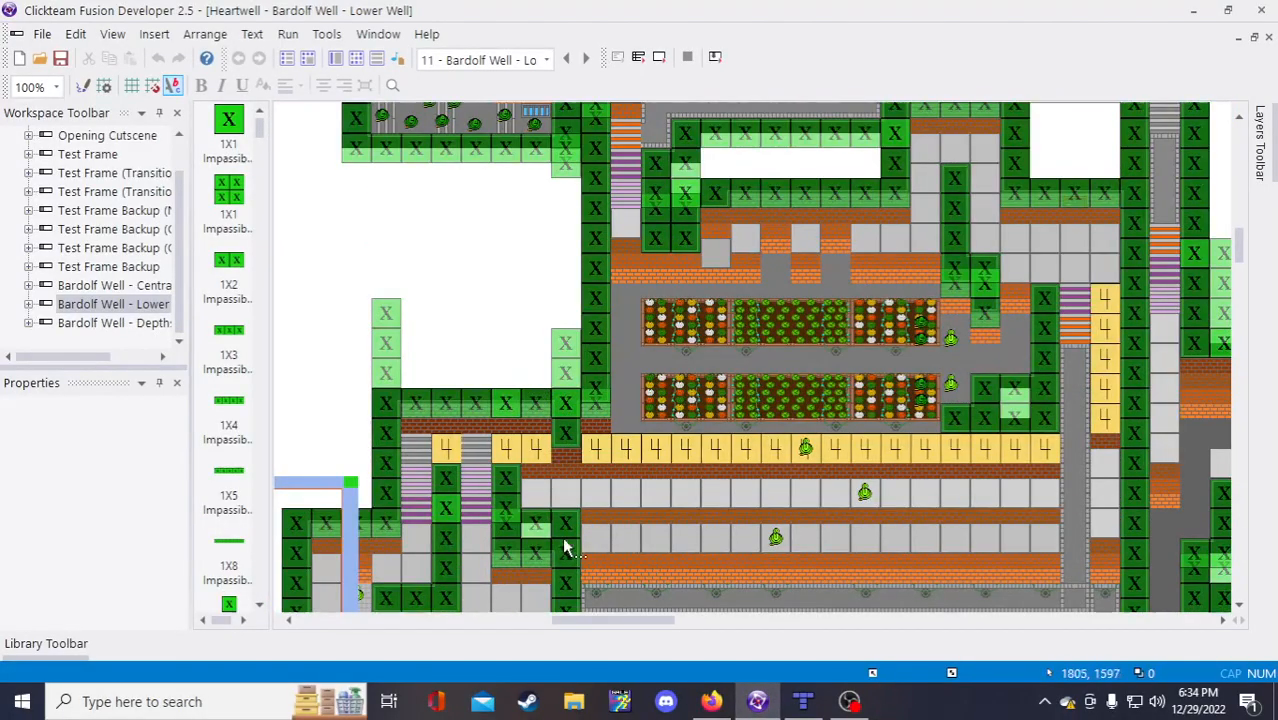
pyautogui.scroll(-1, 460, 518)
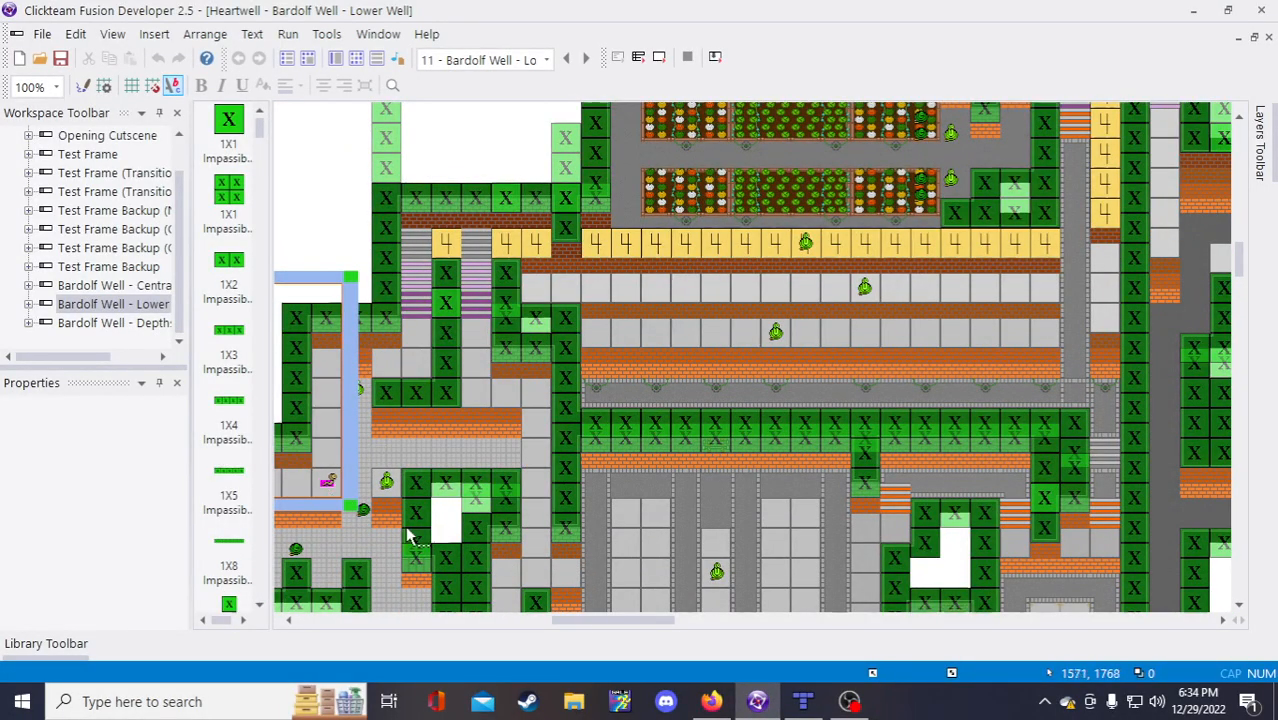
pyautogui.moveTo(621, 623); pyautogui.dragTo(592, 621)
pyautogui.scroll(-2, 575, 450)
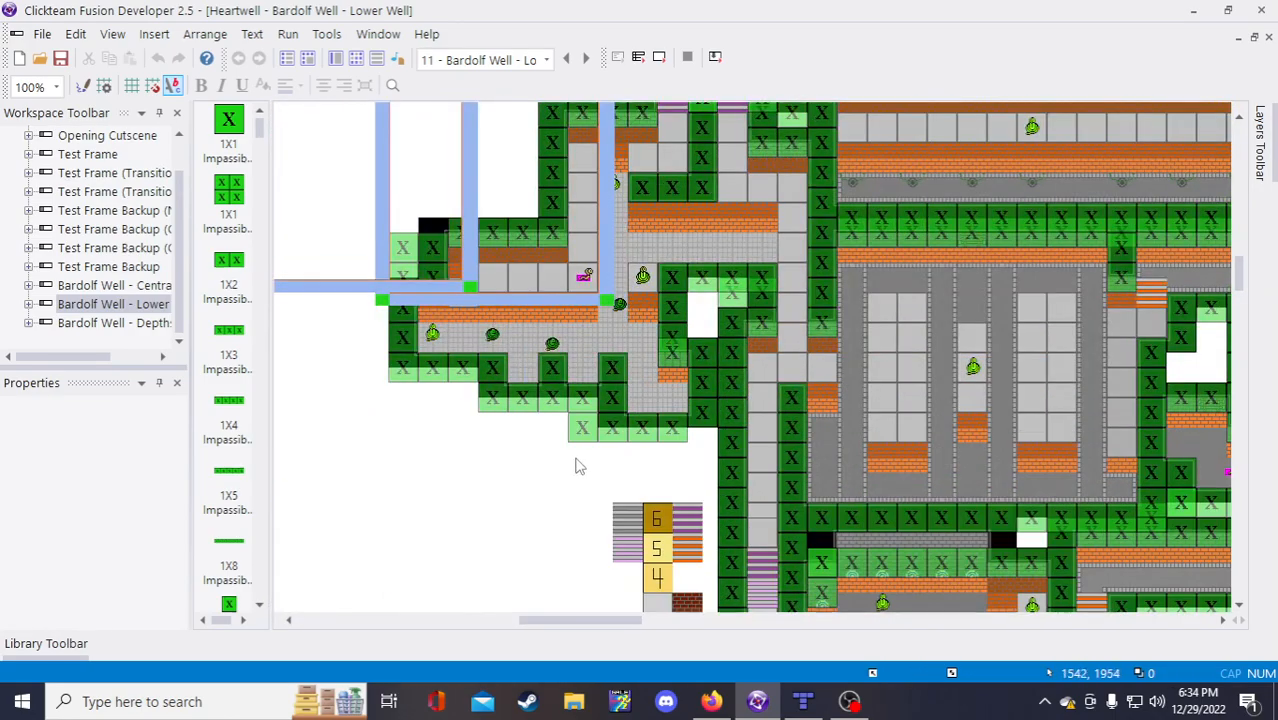
pyautogui.scroll(2, 600, 380)
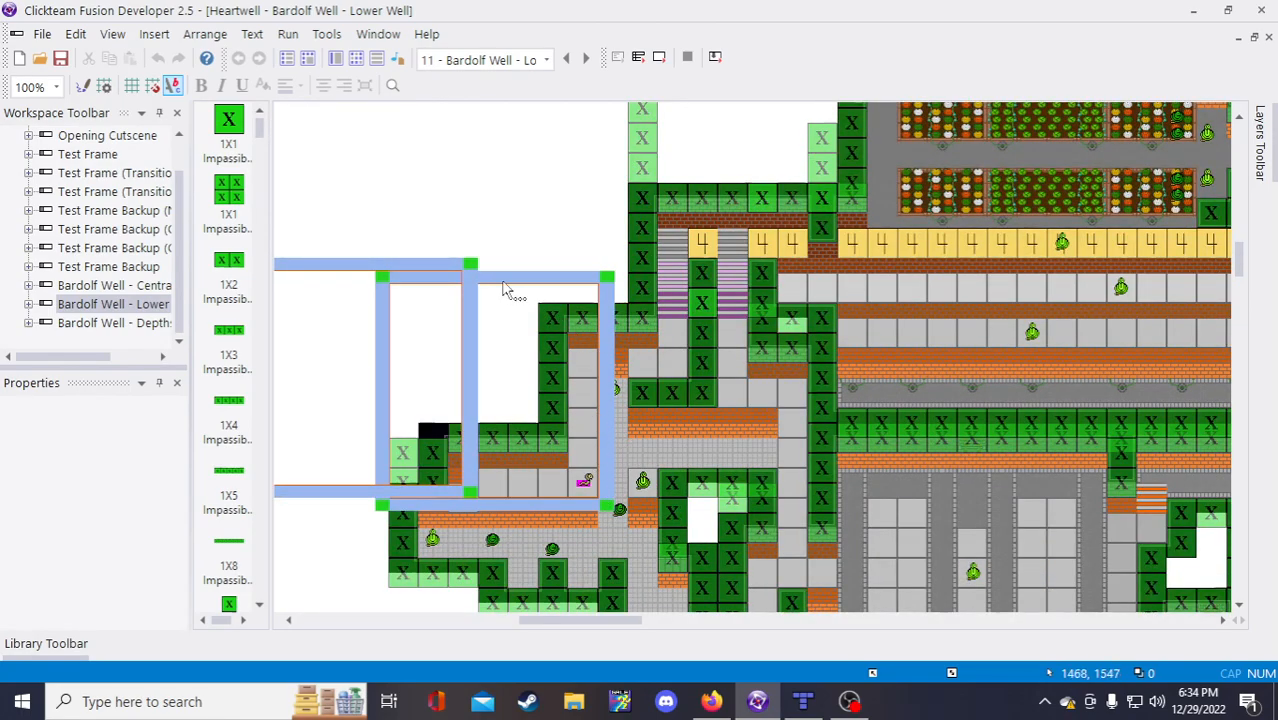
pyautogui.hotkey('ctrl', 'e')
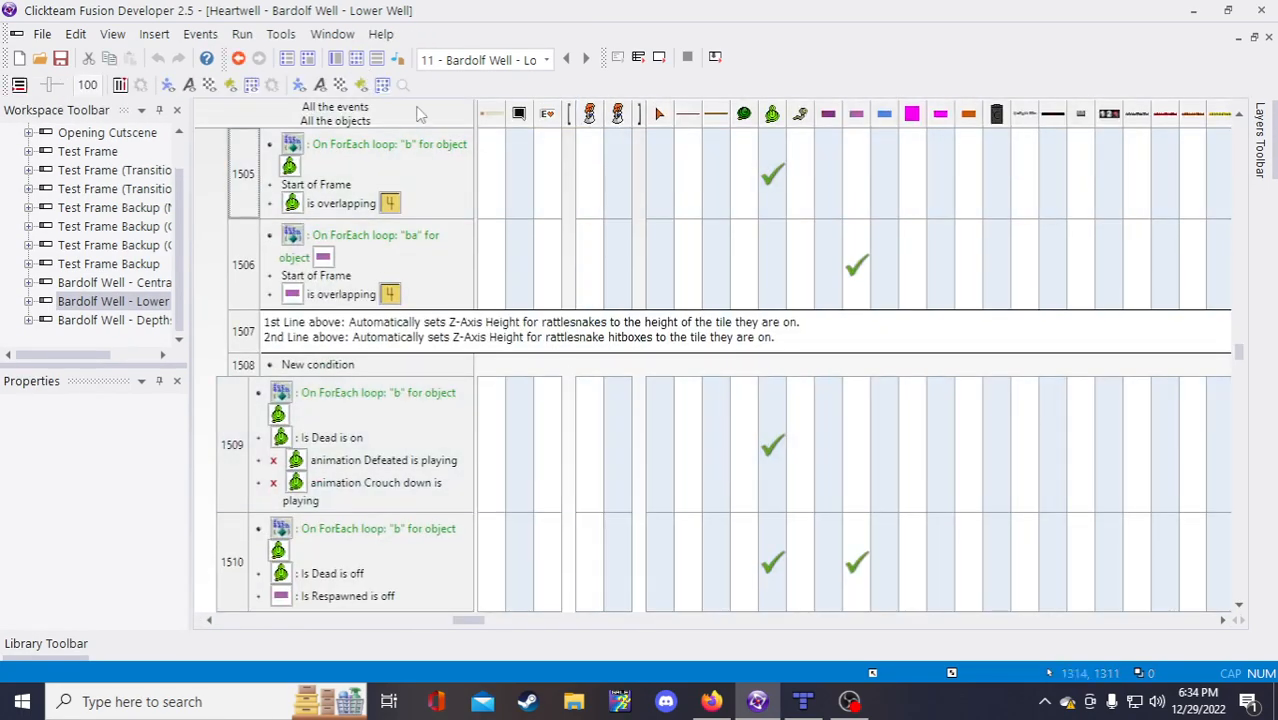
# Step: Return to the Lower Well frame layout and scroll up and down through it
pyautogui.click(336, 62)
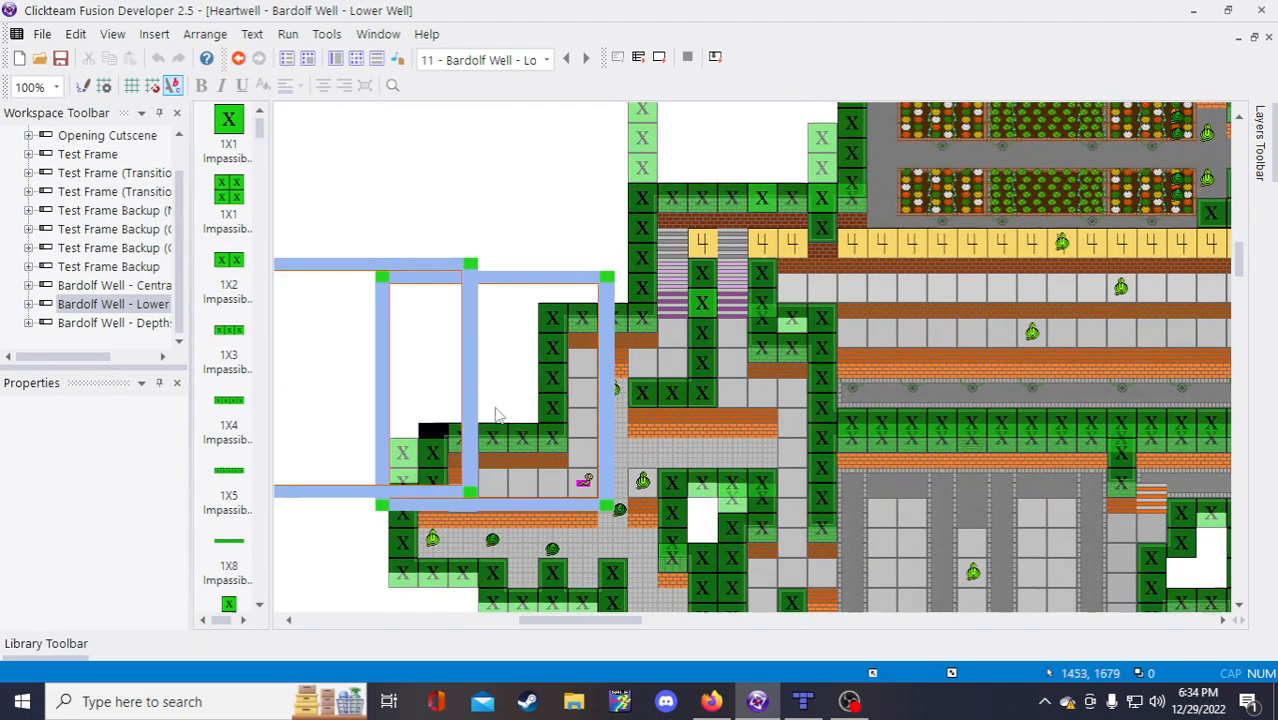
pyautogui.scroll(-3, 565, 375)
pyautogui.scroll(3, 565, 375)
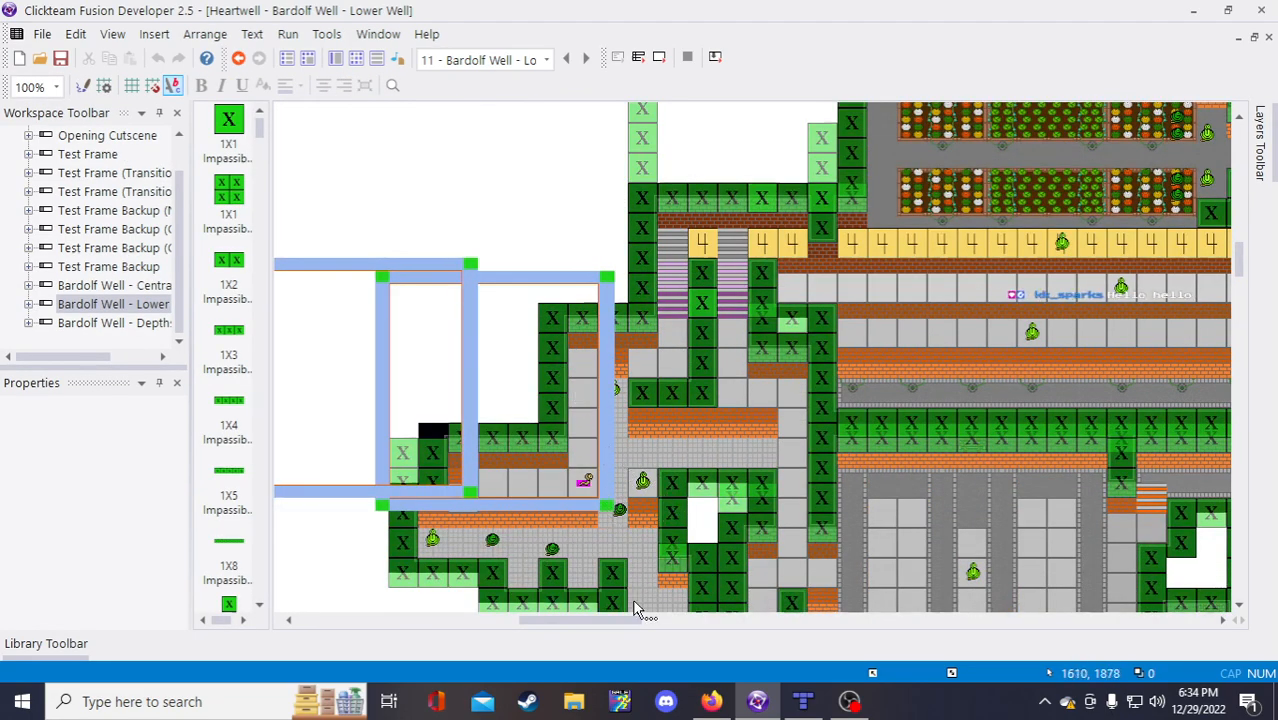
pyautogui.moveTo(624, 618)
pyautogui.mouseDown()
pyautogui.moveTo(690, 620)
pyautogui.moveTo(647, 620)
pyautogui.mouseUp()
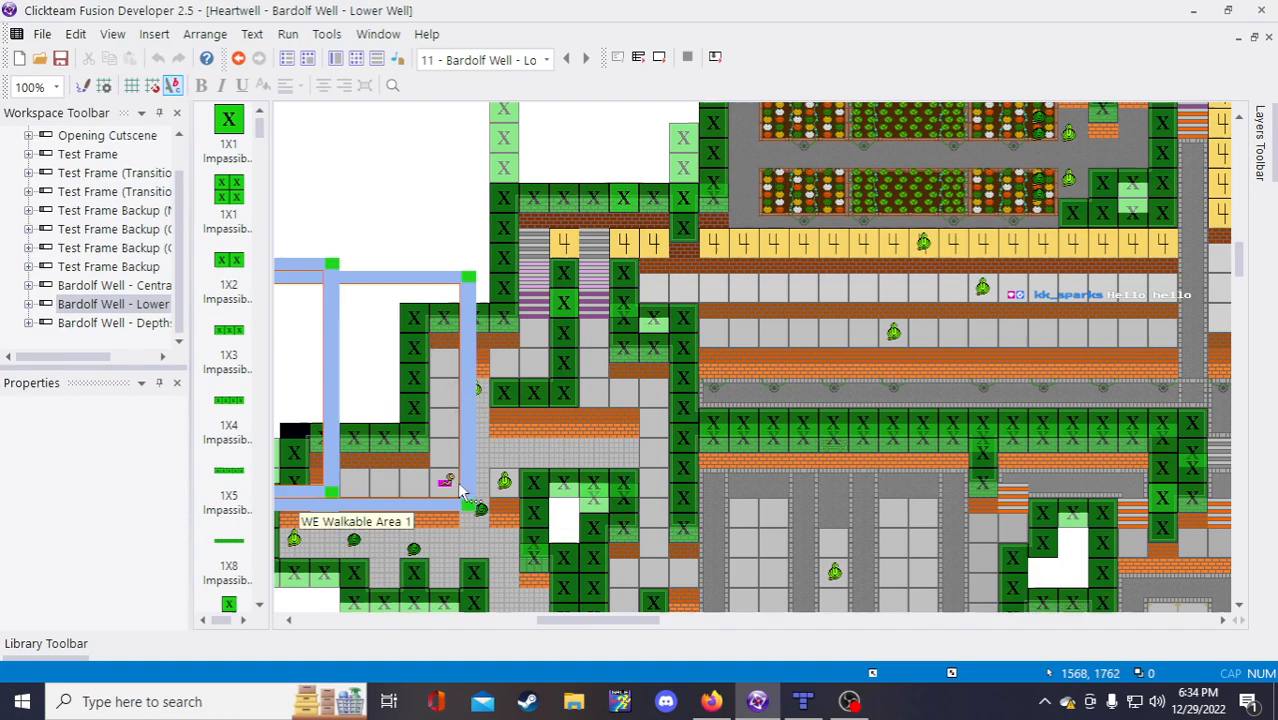
pyautogui.scroll(-3, 432, 524)
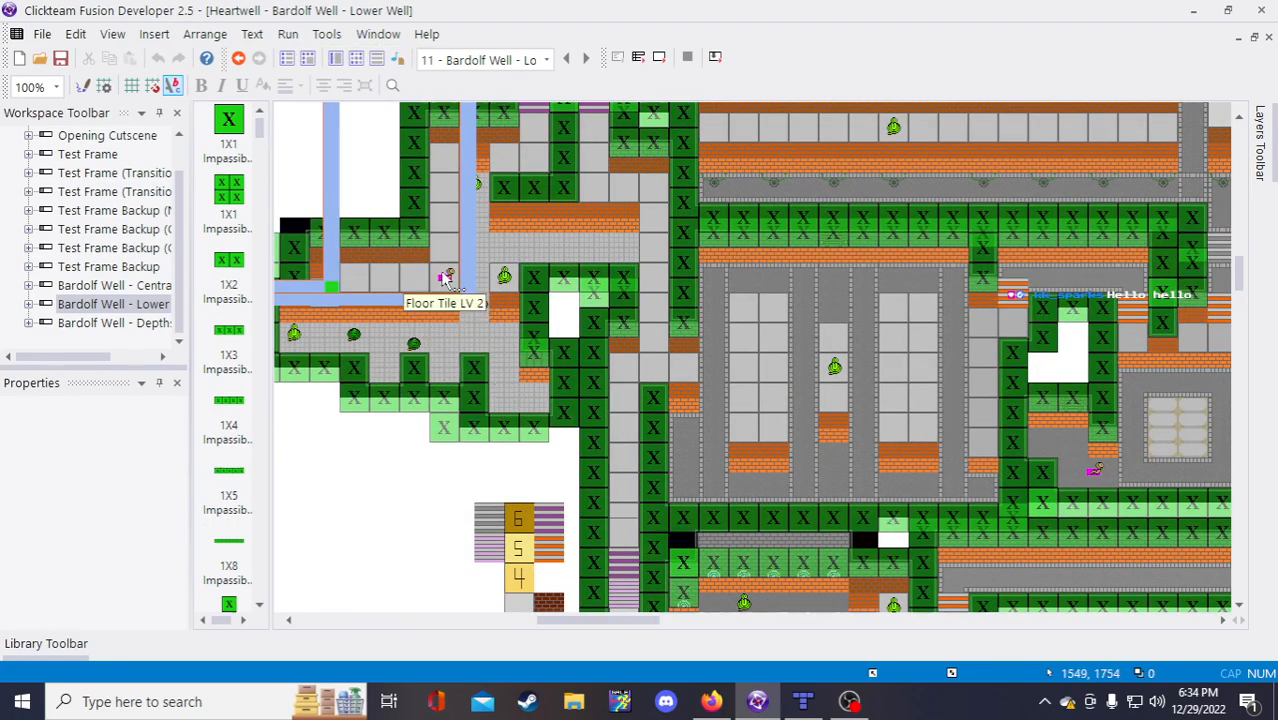
pyautogui.scroll(3, 478, 312)
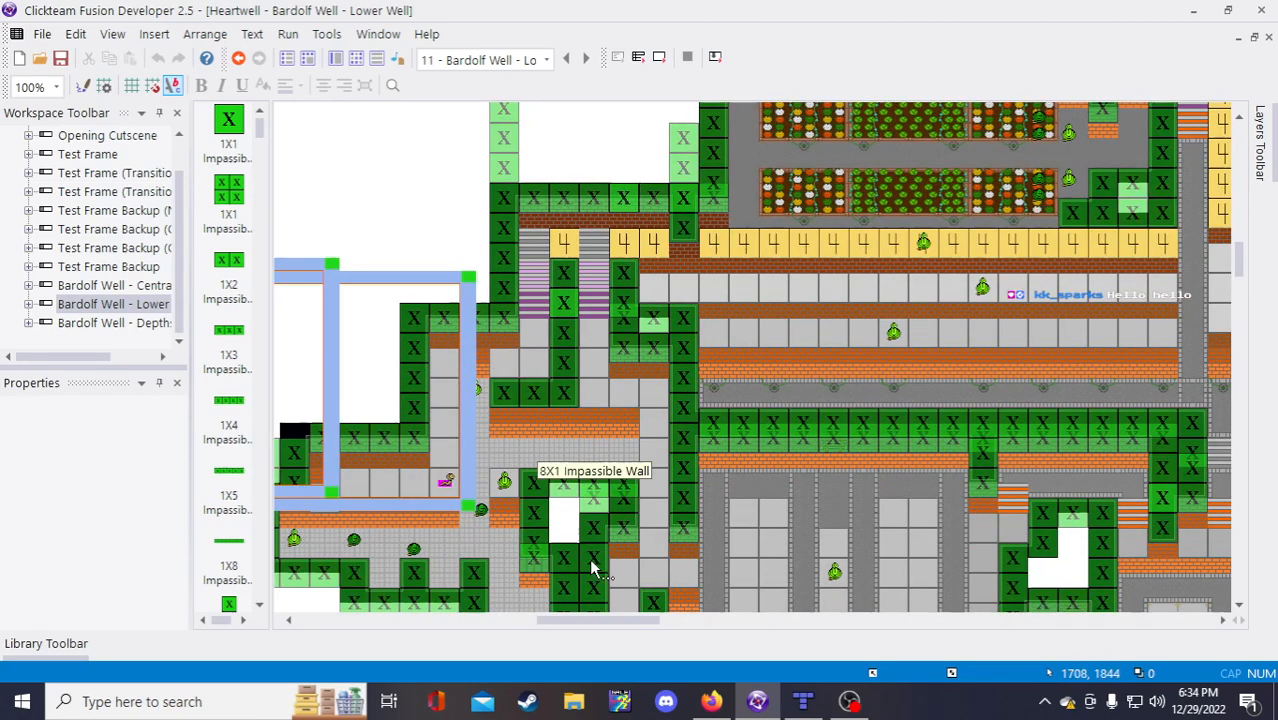
# Step: Pan left and right across the lower part of the level to survey the snake areas
pyautogui.scroll(-3, 590, 560)
pyautogui.moveTo(595, 618)
pyautogui.mouseDown()
pyautogui.moveTo(676, 619)
pyautogui.moveTo(604, 600)
pyautogui.mouseUp()
pyautogui.hscroll(4, 604, 600)
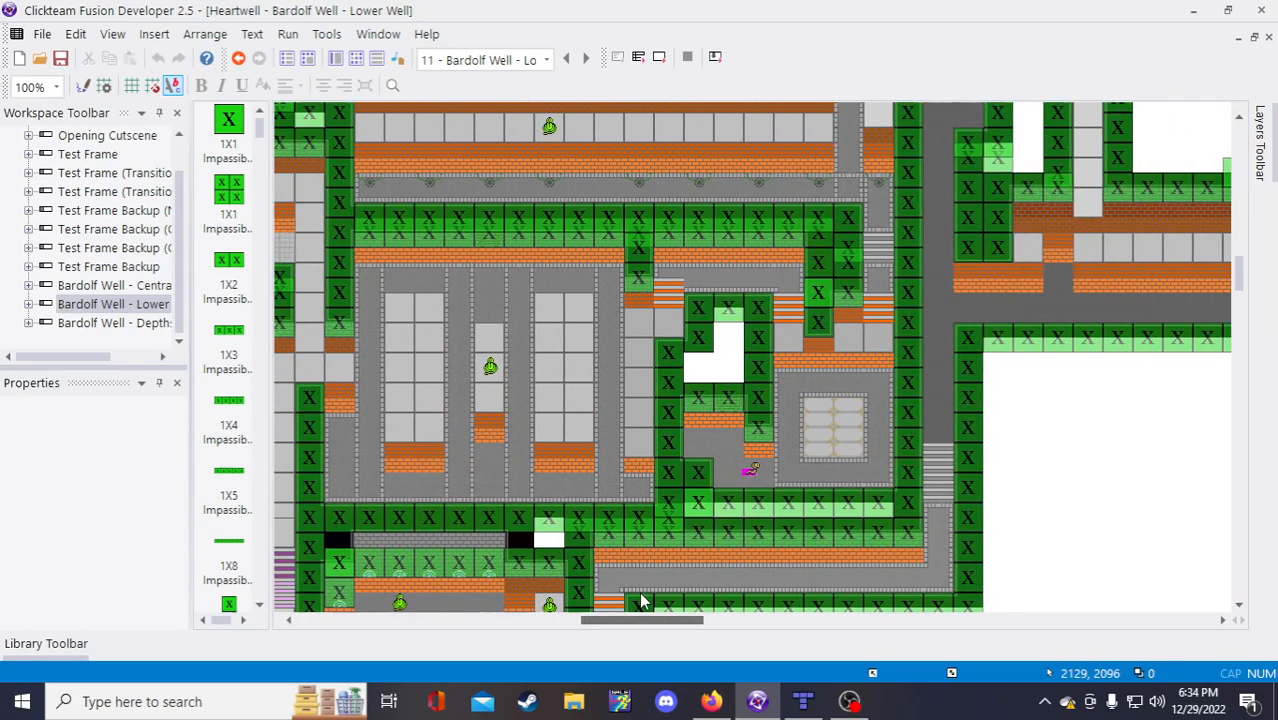
pyautogui.hscroll(-5, 642, 600)
pyautogui.hscroll(3, 604, 588)
pyautogui.hscroll(-3, 627, 590)
pyautogui.hscroll(4, 610, 597)
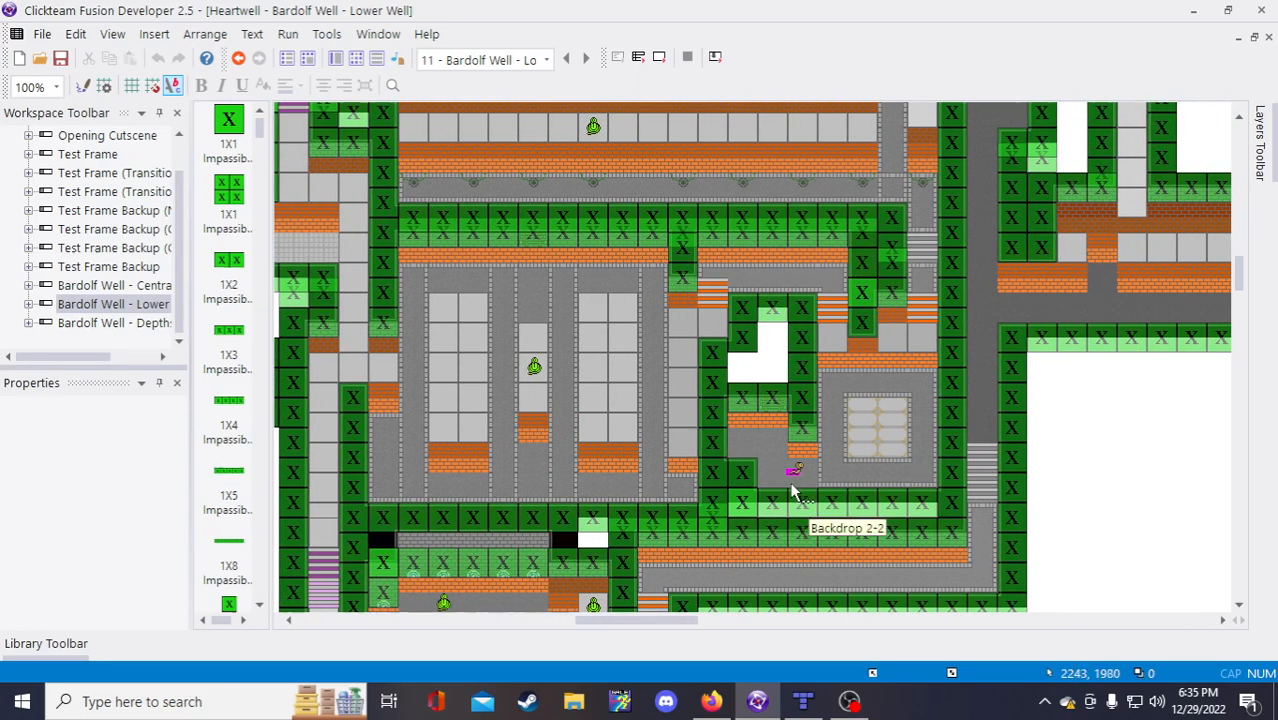
pyautogui.scroll(12, 597, 330)
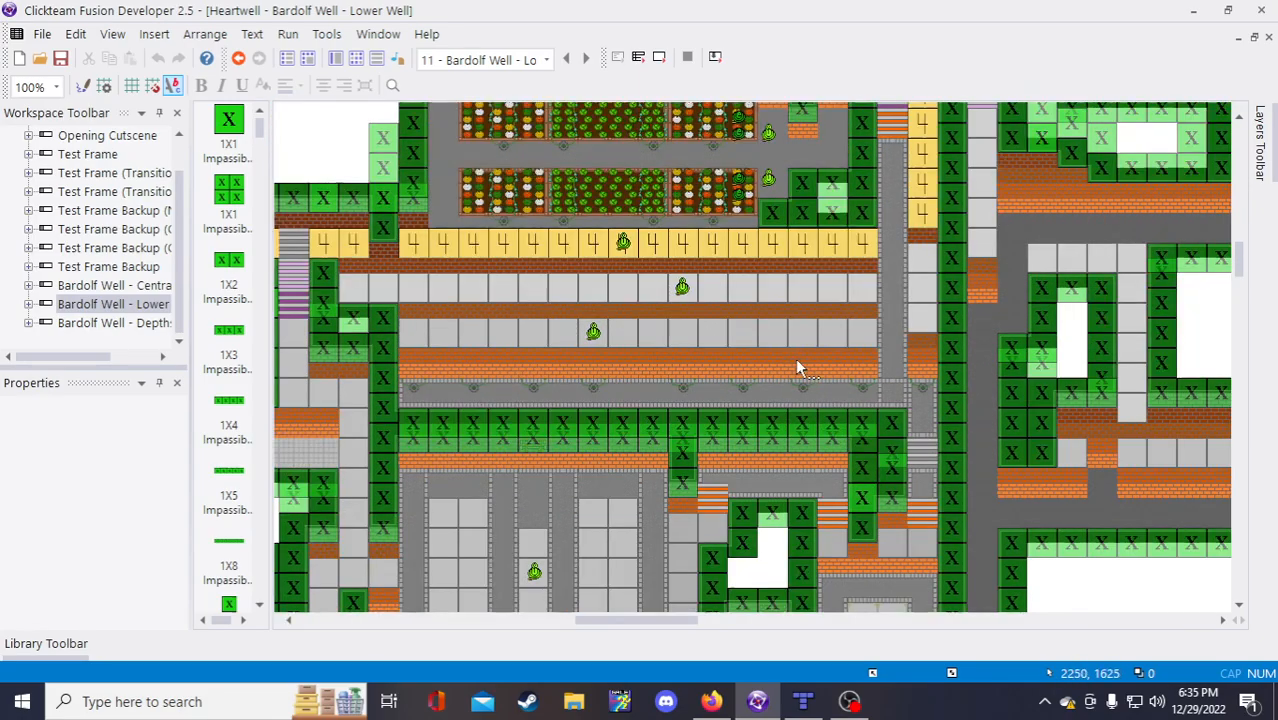
pyautogui.scroll(-4, 365, 290)
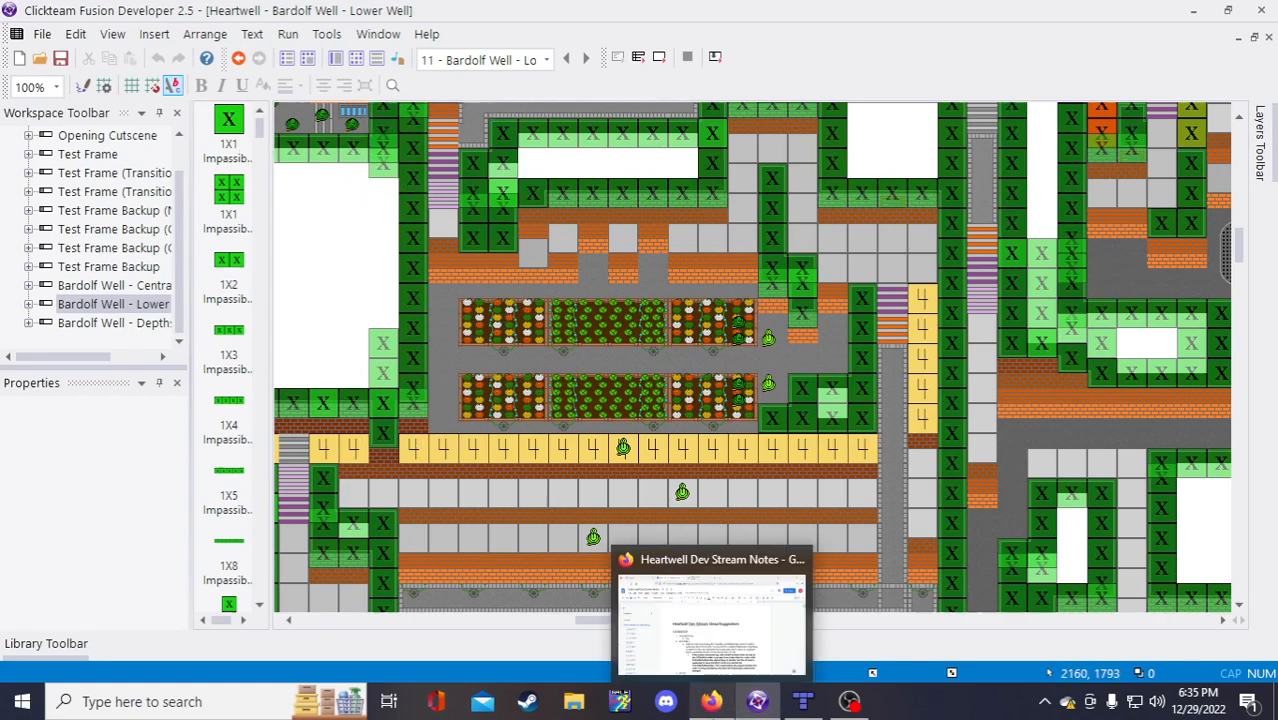
# Step: Replace 'The' with 'Identify the bounds of all Cobra Locations in the Depths section of the tutorial dungeon', then start item b
pyautogui.click(711, 701)
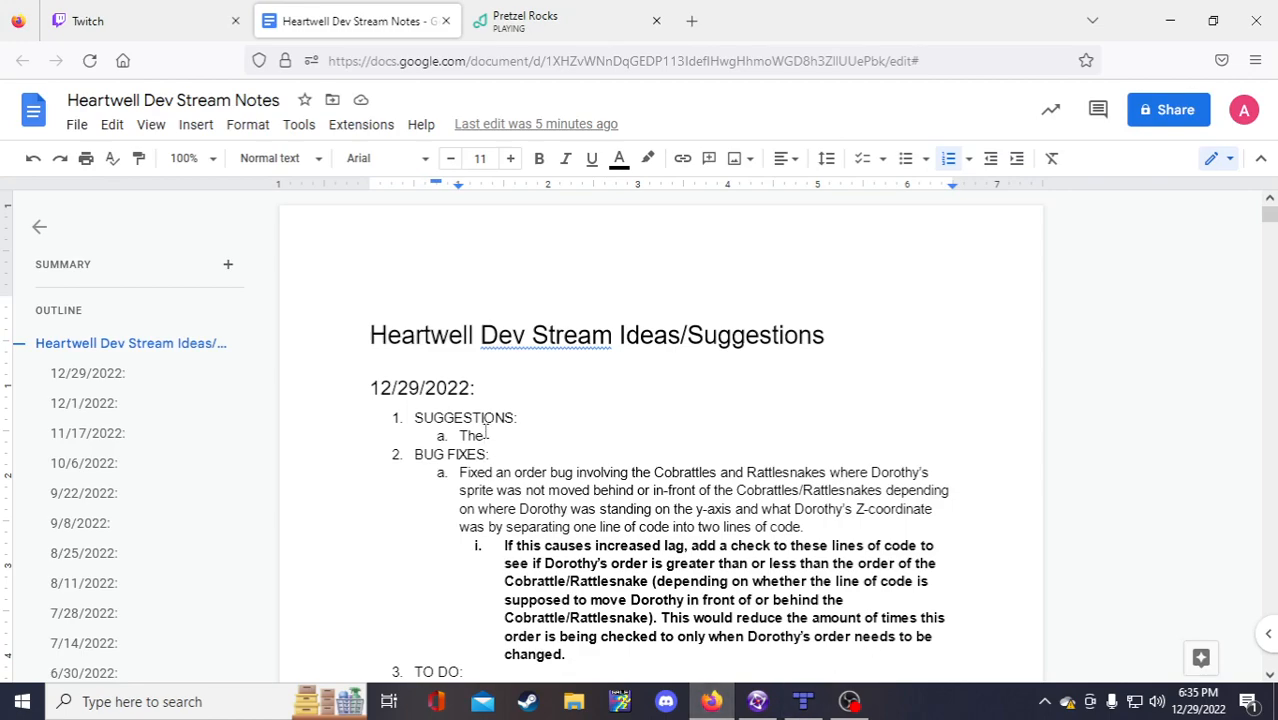
pyautogui.moveTo(486, 437); pyautogui.dragTo(455, 440)
pyautogui.write('Identify rth')
pyautogui.press('BackSpace')
pyautogui.press('BackSpace')
pyautogui.press('BackSpace')
pyautogui.press('BackSpace')
pyautogui.write('the bounds of a')
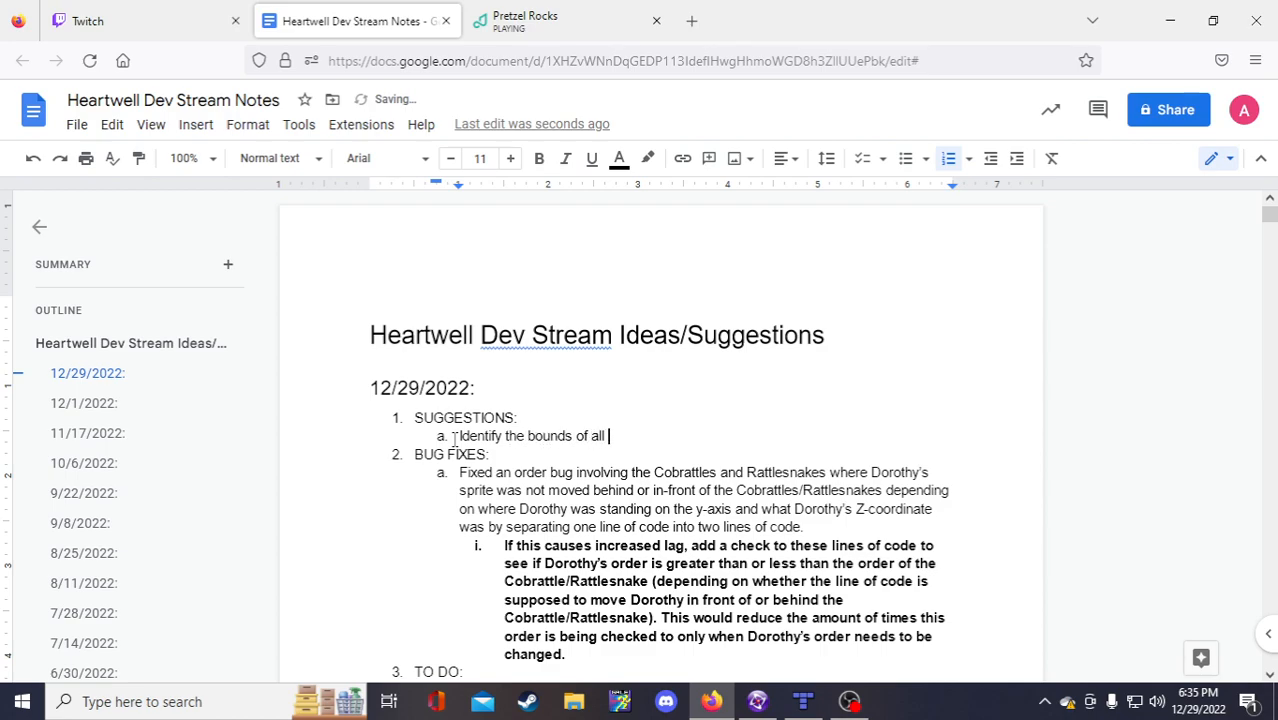
pyautogui.write('ll Cobra Locations')
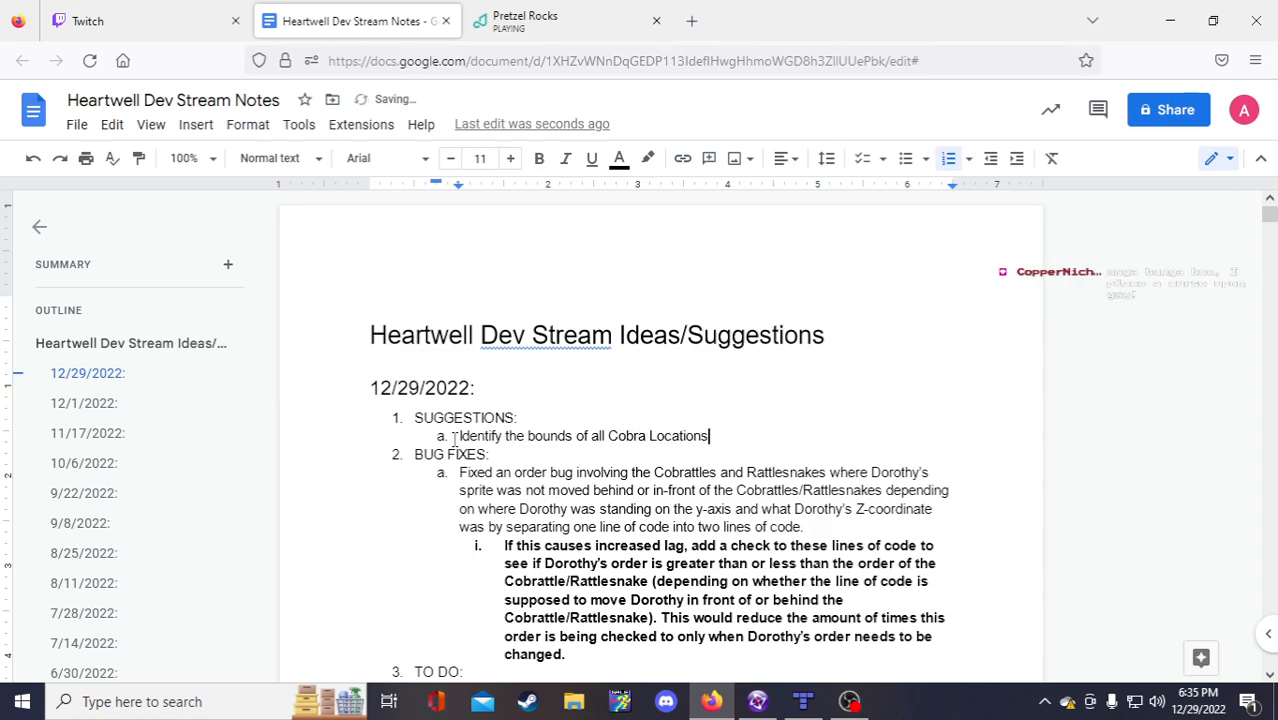
pyautogui.write(' in the Depths sec')
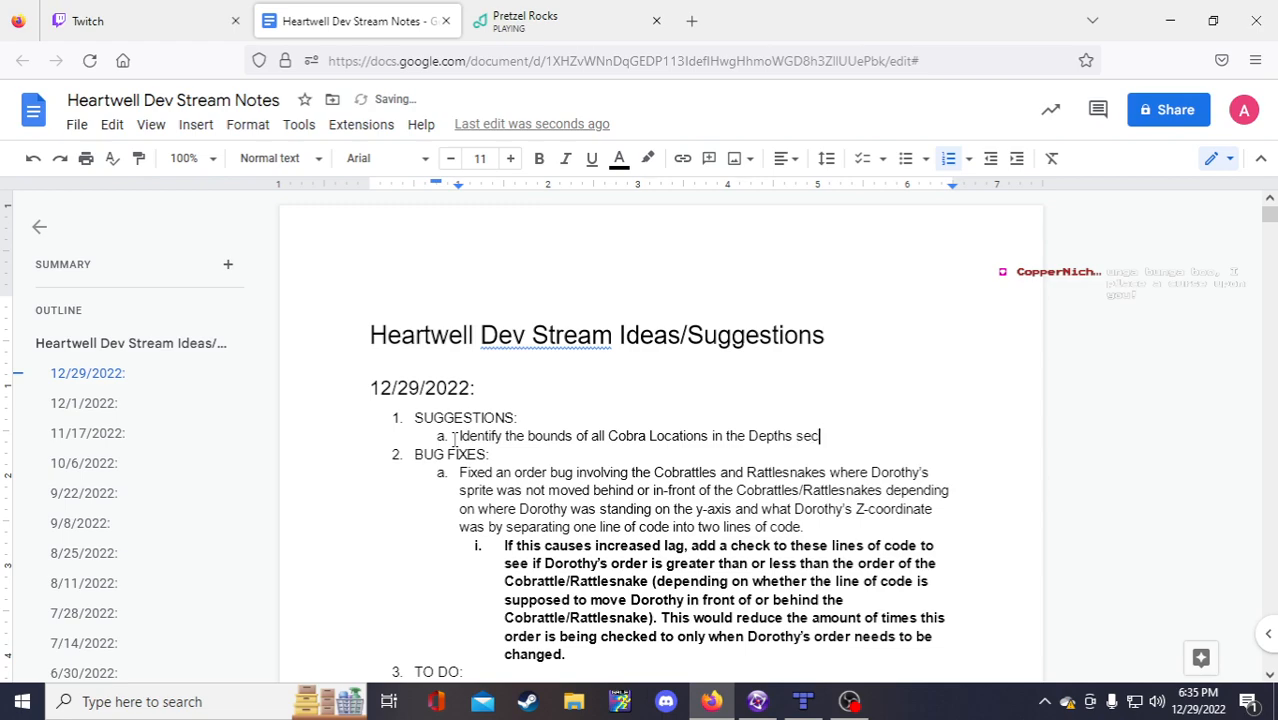
pyautogui.write('tion of the tutorial dunge')
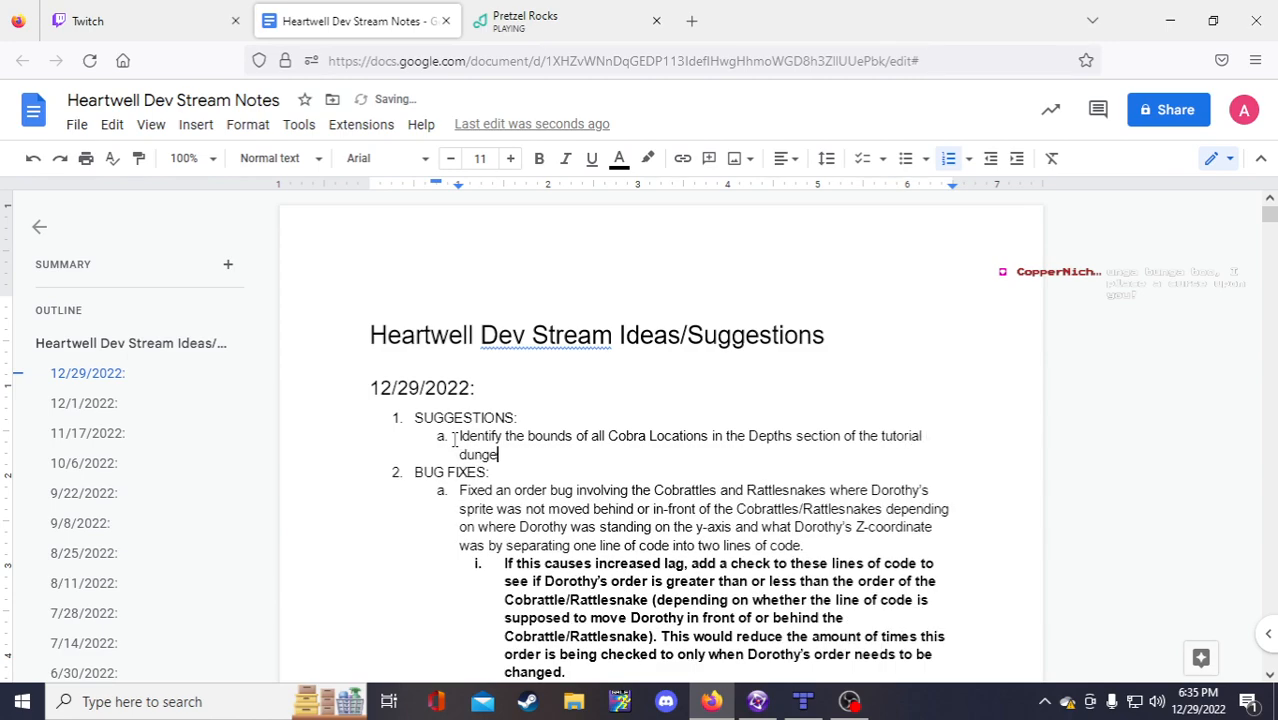
pyautogui.write('one.')
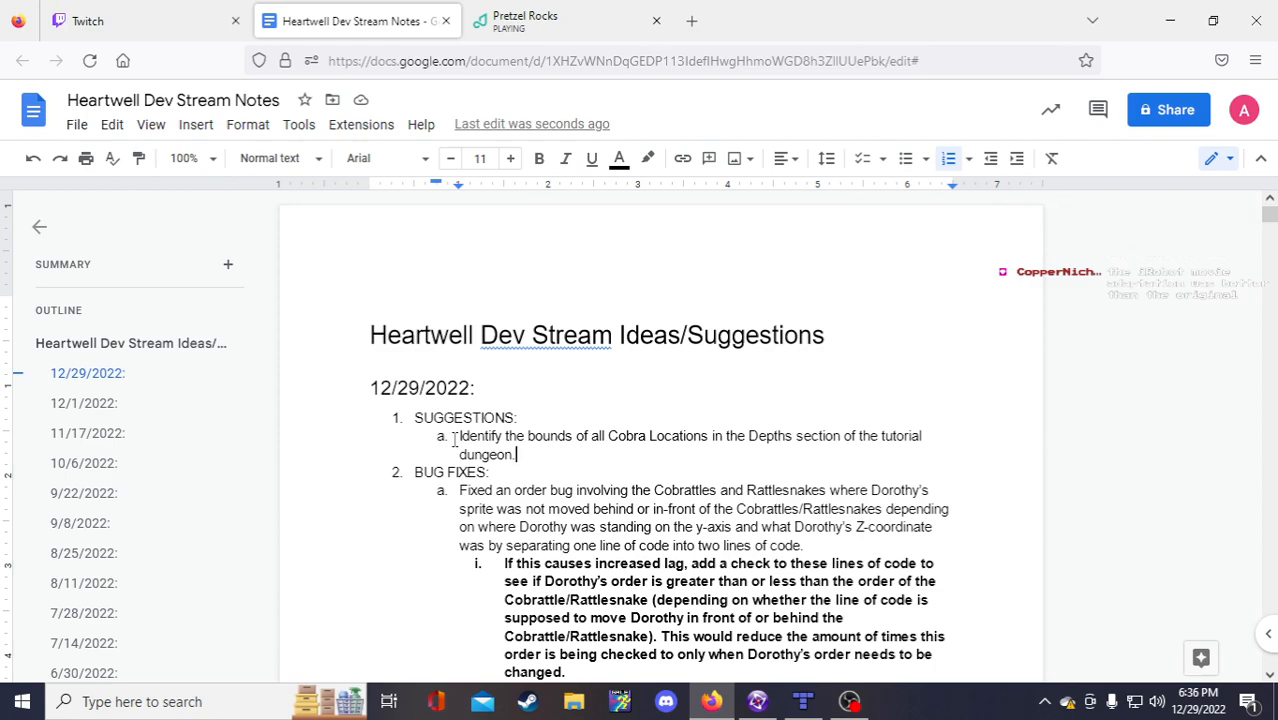
pyautogui.press('Return')
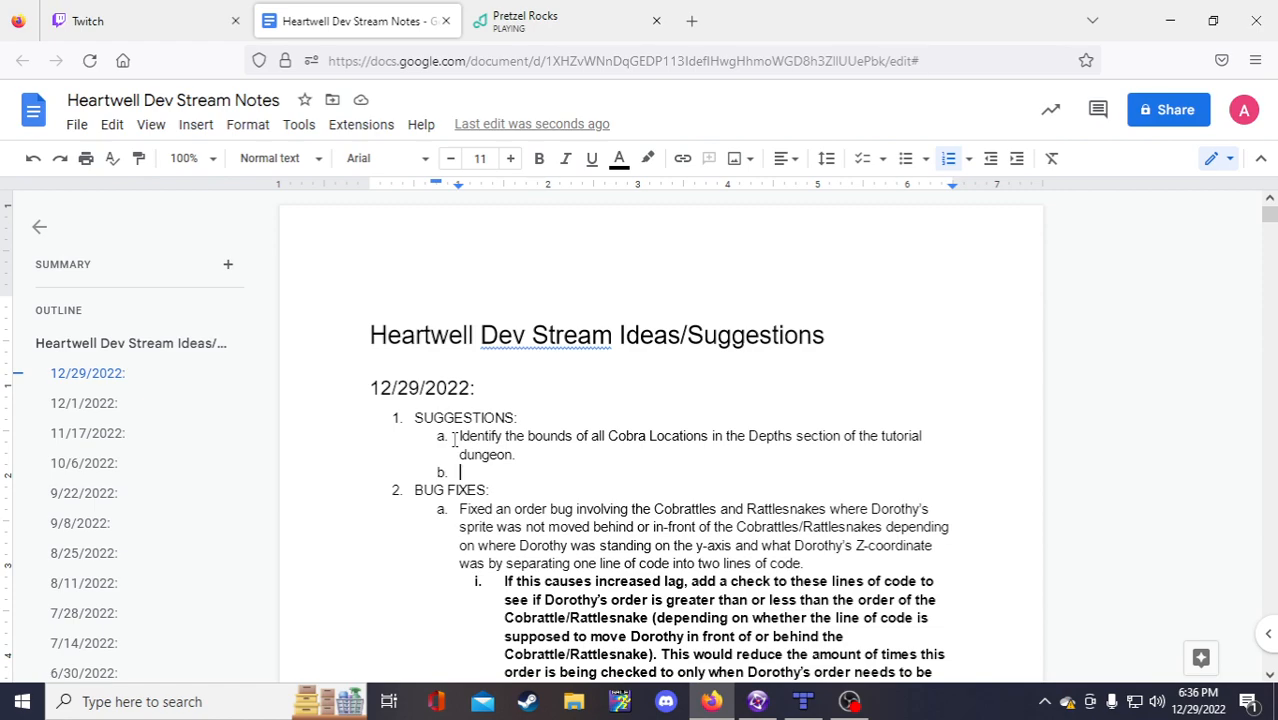
# Step: Add 'Write the following for each:' with sub-item 'Type of pathfinding movement (basic, node, etc.)'
pyautogui.press('Up')
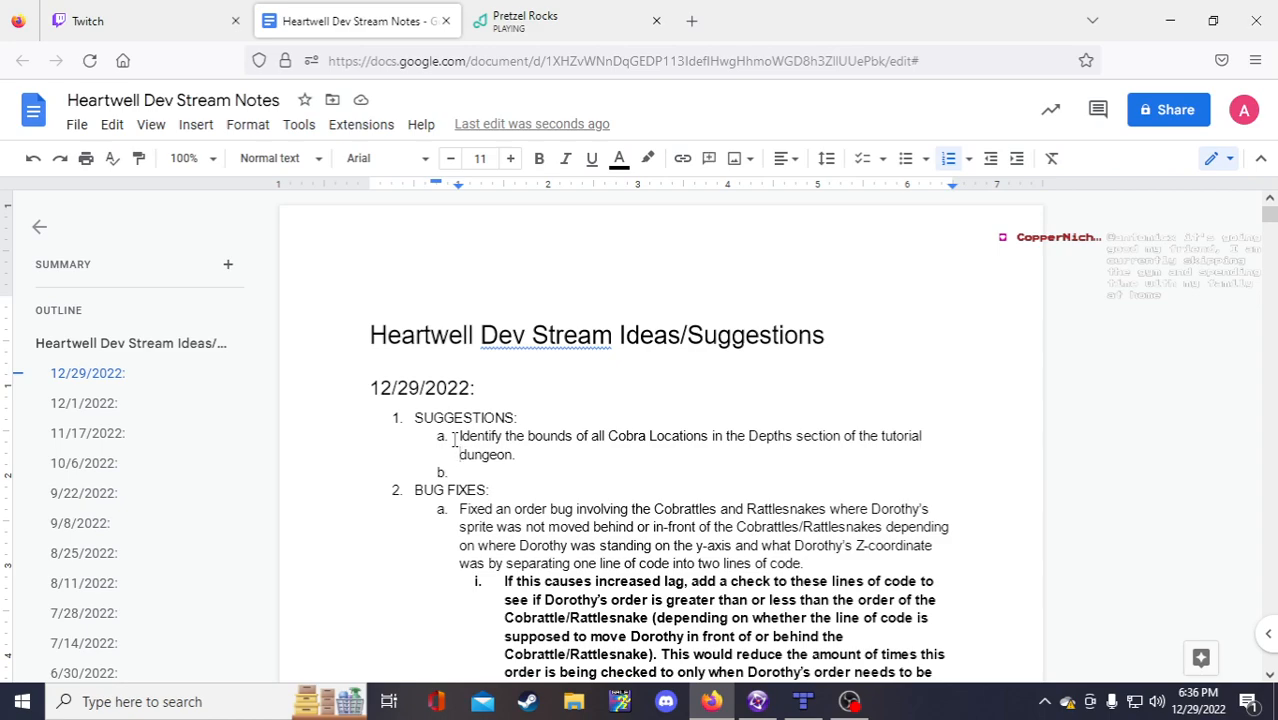
pyautogui.write('Write ')
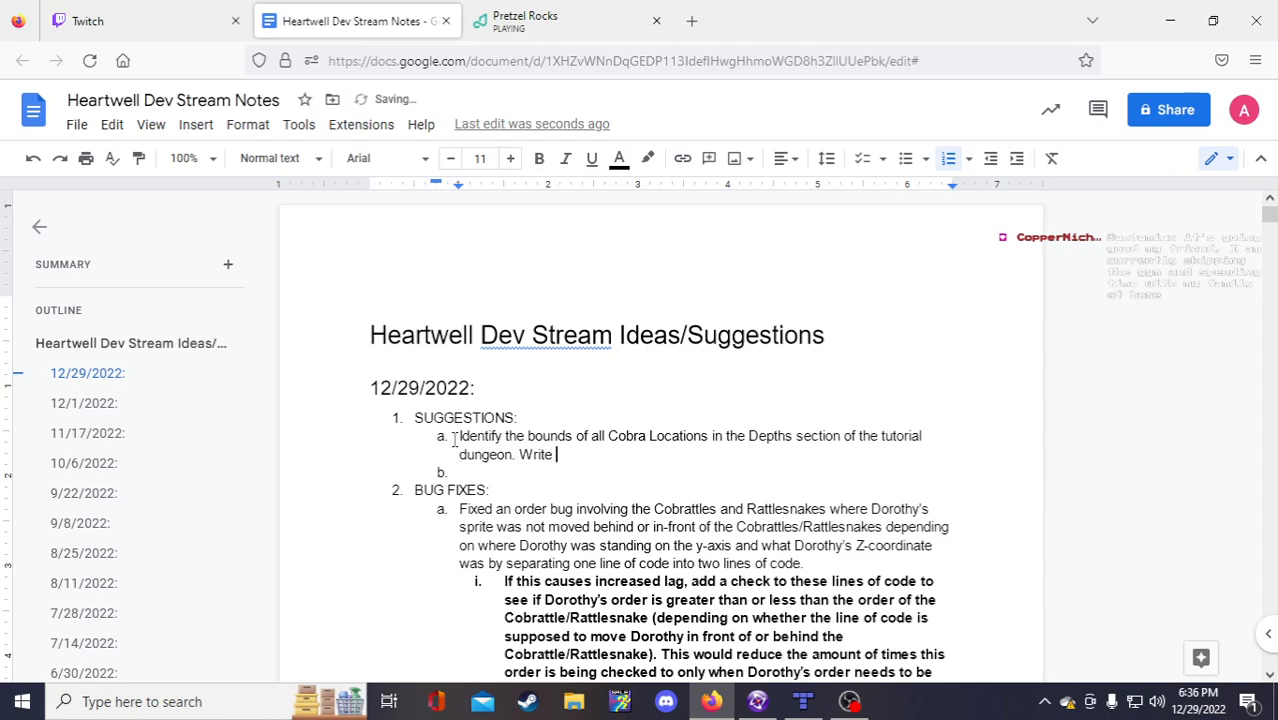
pyautogui.write('the following f')
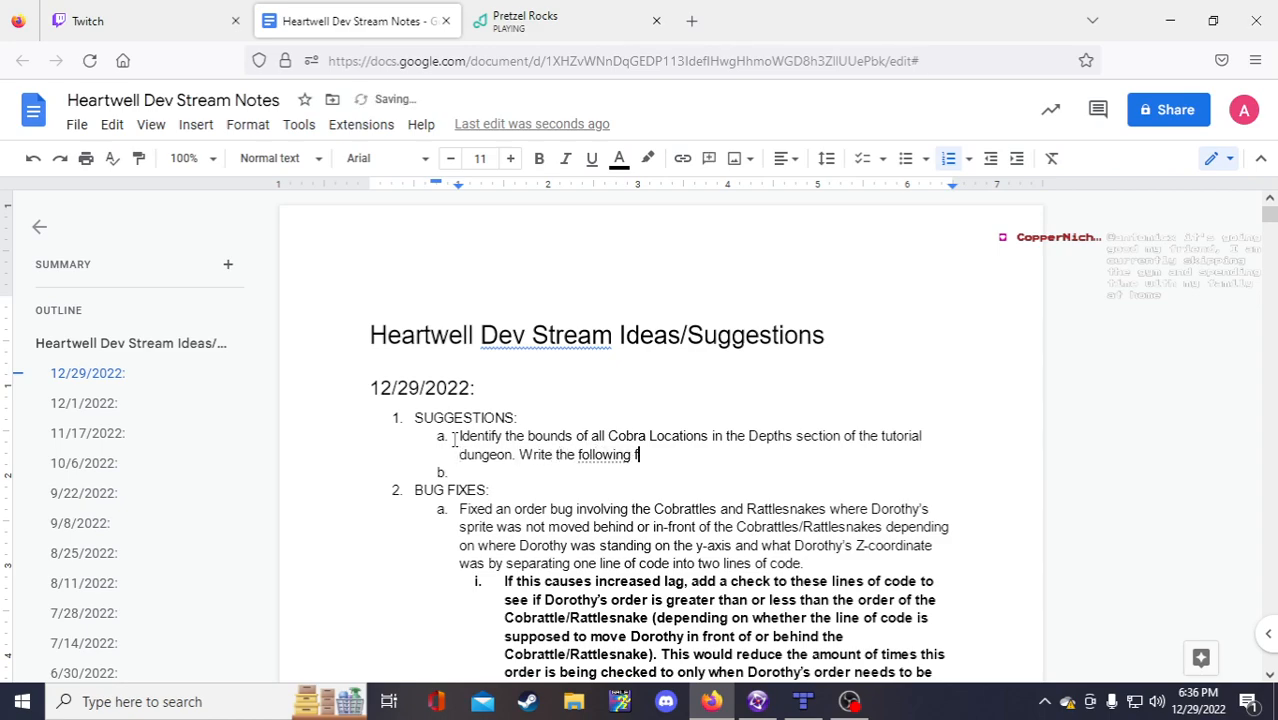
pyautogui.write('or each:')
pyautogui.press('Return')
pyautogui.press('Tab')
pyautogui.write('Type of movm')
pyautogui.press('BackSpace')
pyautogui.write('em')
pyautogui.press('BackSpace')
pyautogui.press('BackSpace')
pyautogui.press('BackSpace')
pyautogui.press('BackSpace')
pyautogui.press('BackSpace')
pyautogui.write('pat')
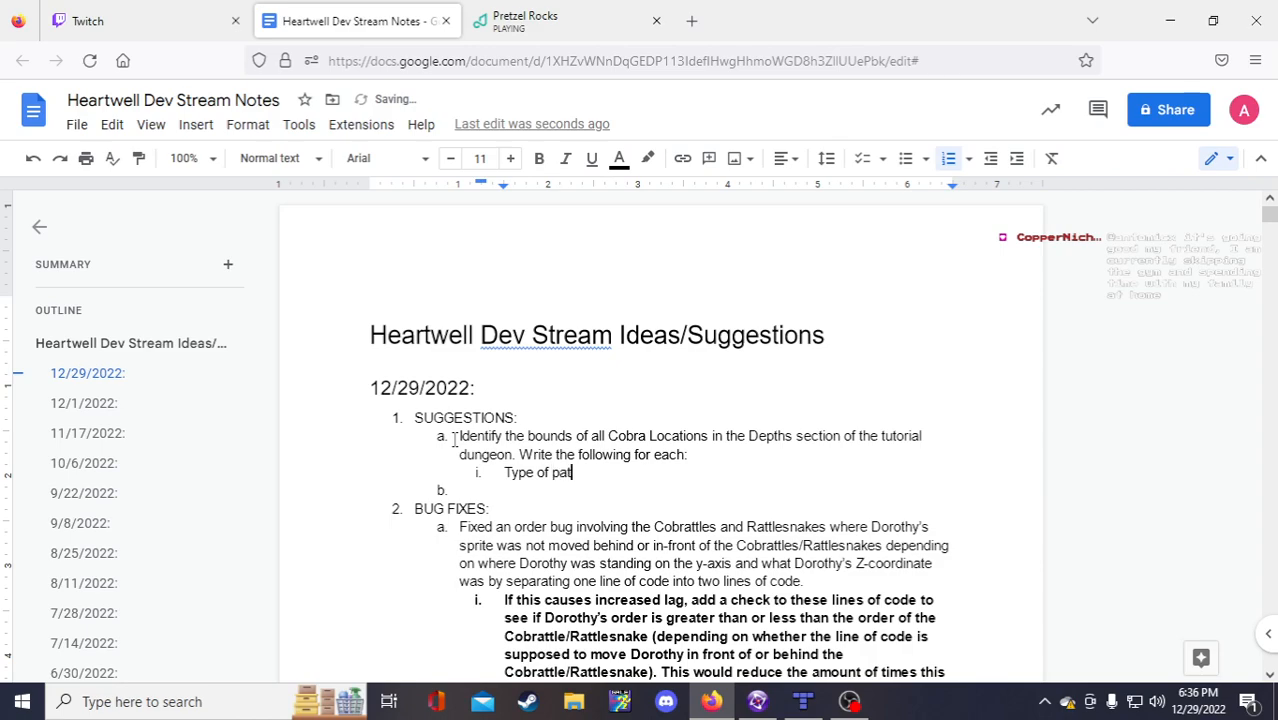
pyautogui.write('hfinding movement ')
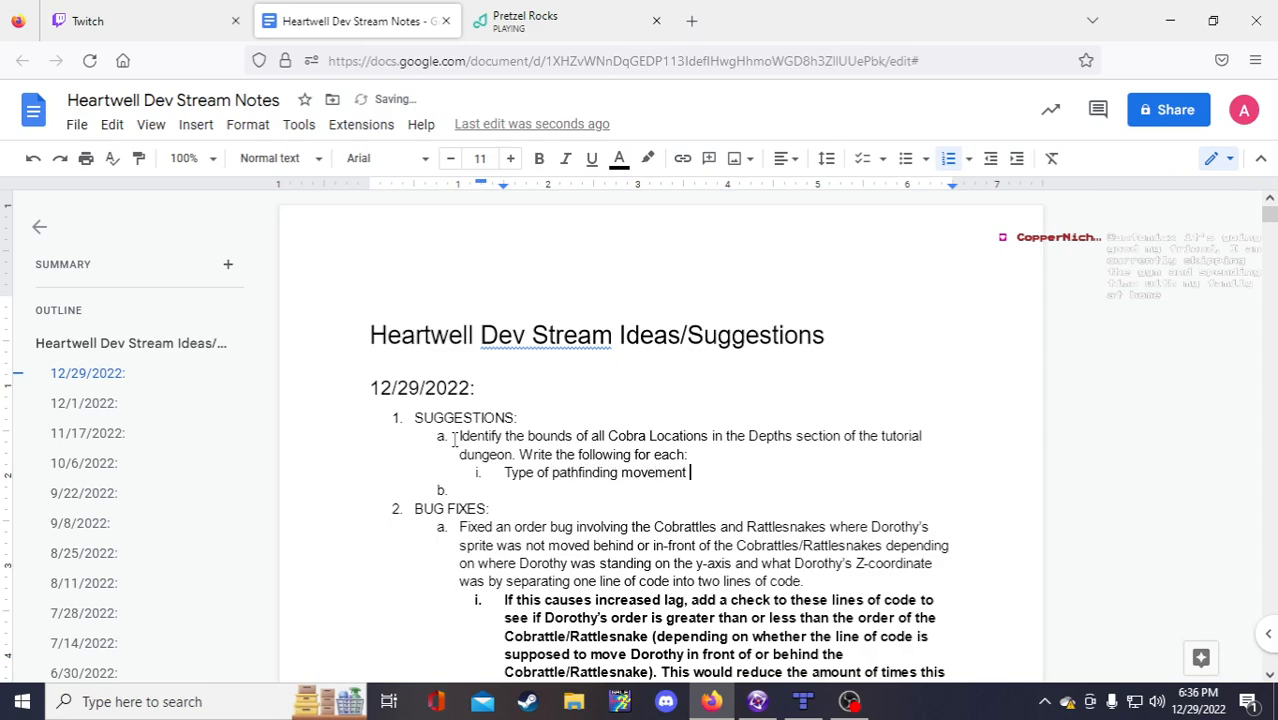
pyautogui.write('(basic, L')
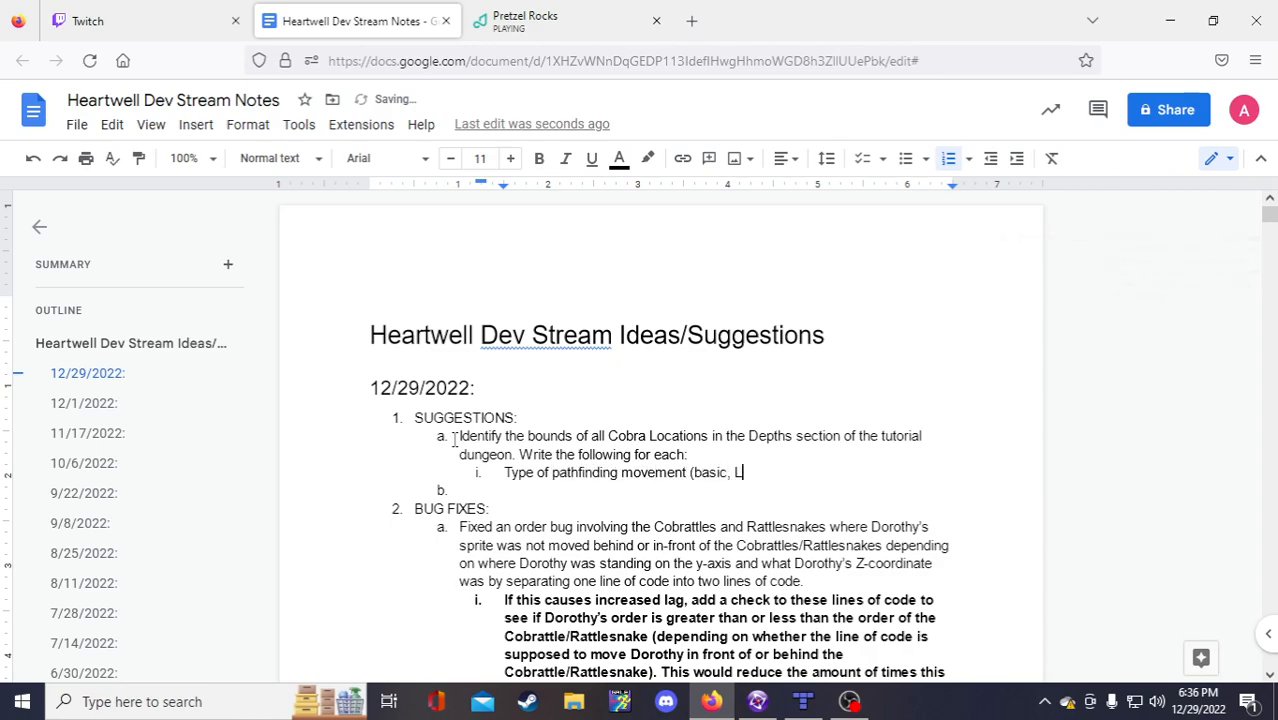
pyautogui.write('N')
pyautogui.press('BackSpace')
pyautogui.write('No')
pyautogui.press('BackSpace')
pyautogui.press('BackSpace')
pyautogui.write('node, etc.)')
# Step: Add sub-items 'Location of nodes (if applicable)' and 'Rectangular bounds for setting the'
pyautogui.press('Return')
pyautogui.write('Loca')
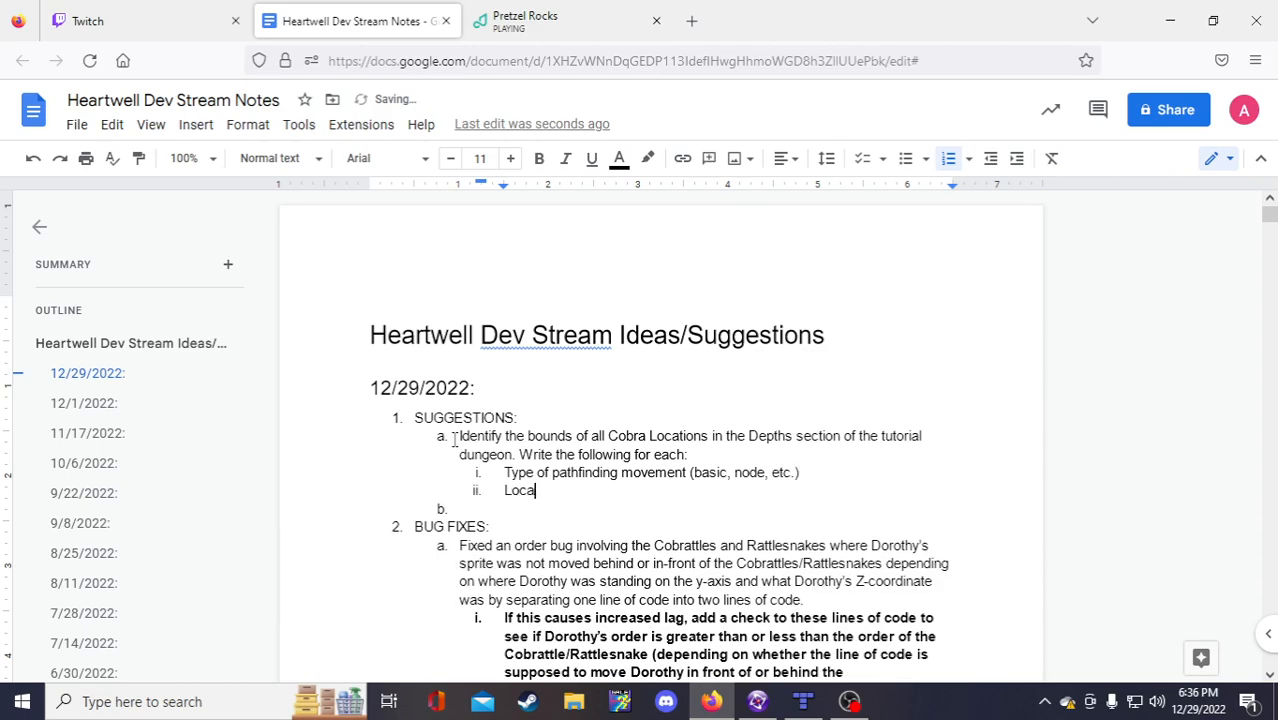
pyautogui.write('tion of nodes (if applicable)')
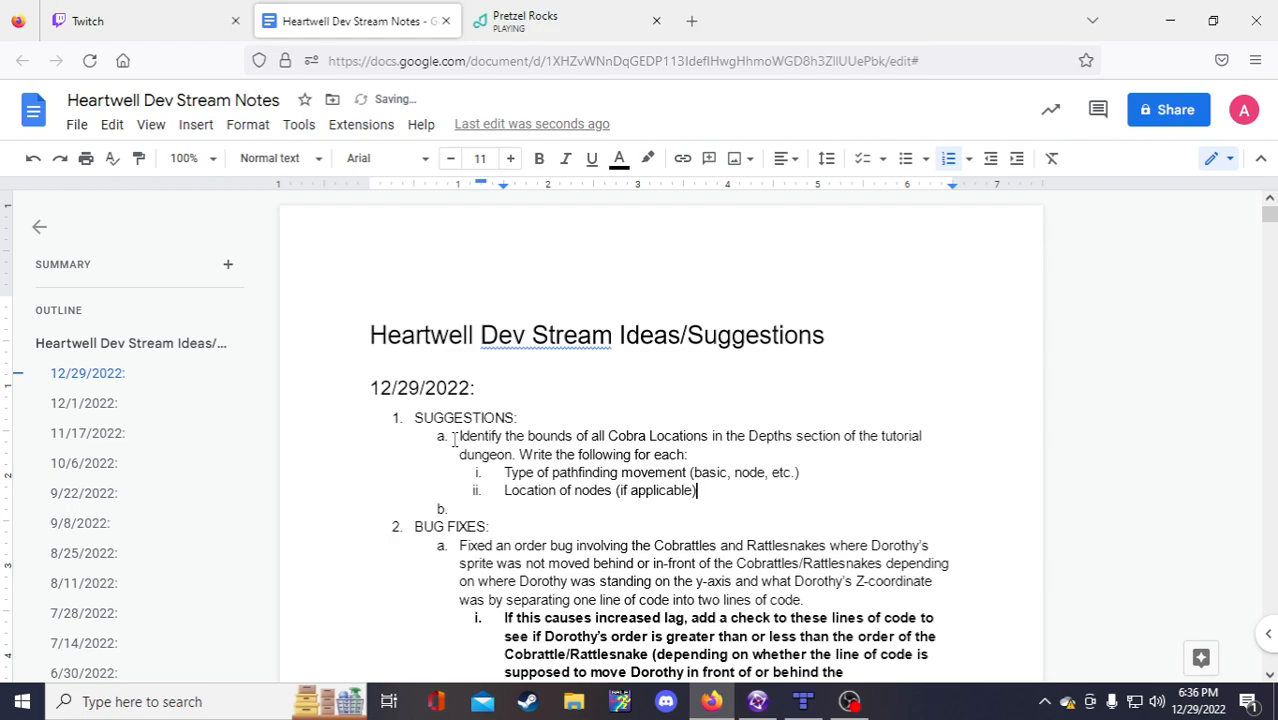
pyautogui.press('Return')
pyautogui.write('Rectangular bounds for')
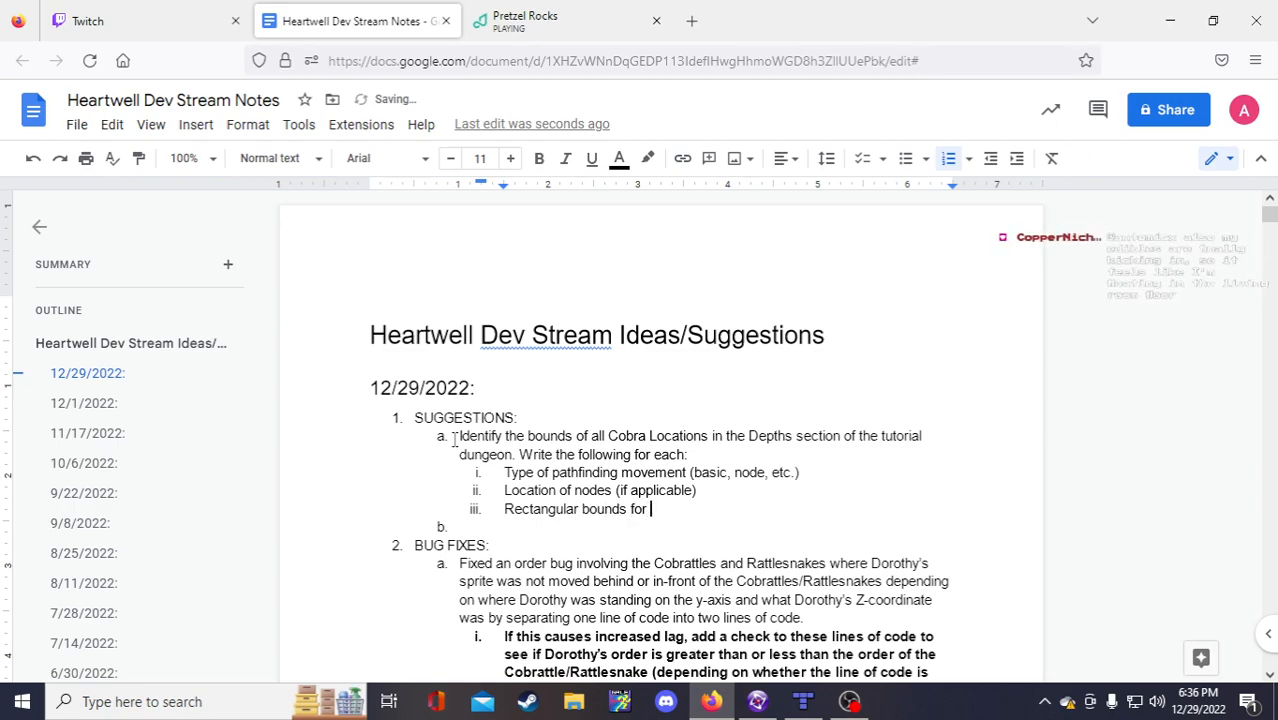
pyautogui.press('BackSpace')
pyautogui.press('BackSpace')
pyautogui.write('for setting the')
# Step: Copy the rectangular bounds line into sub-item ii above Location of nodes and delete the duplicate
pyautogui.moveTo(718, 509); pyautogui.dragTo(503, 509)
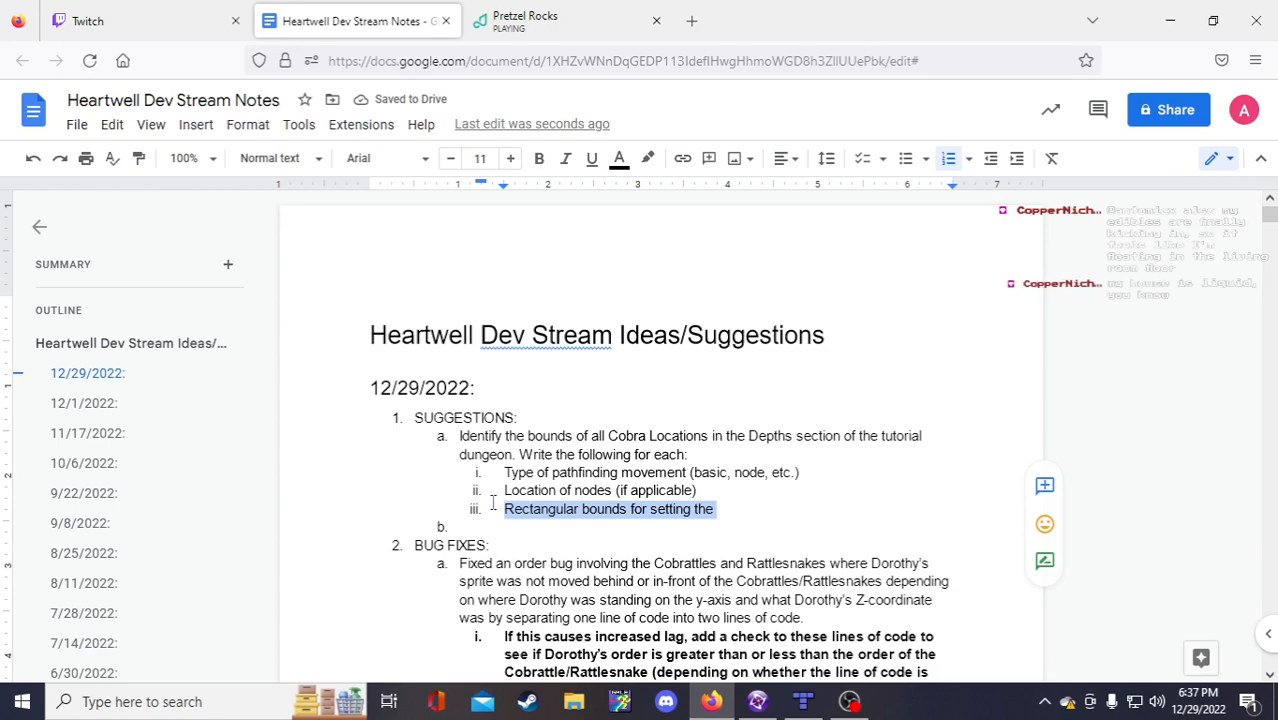
pyautogui.click(506, 490)
pyautogui.press('Return')
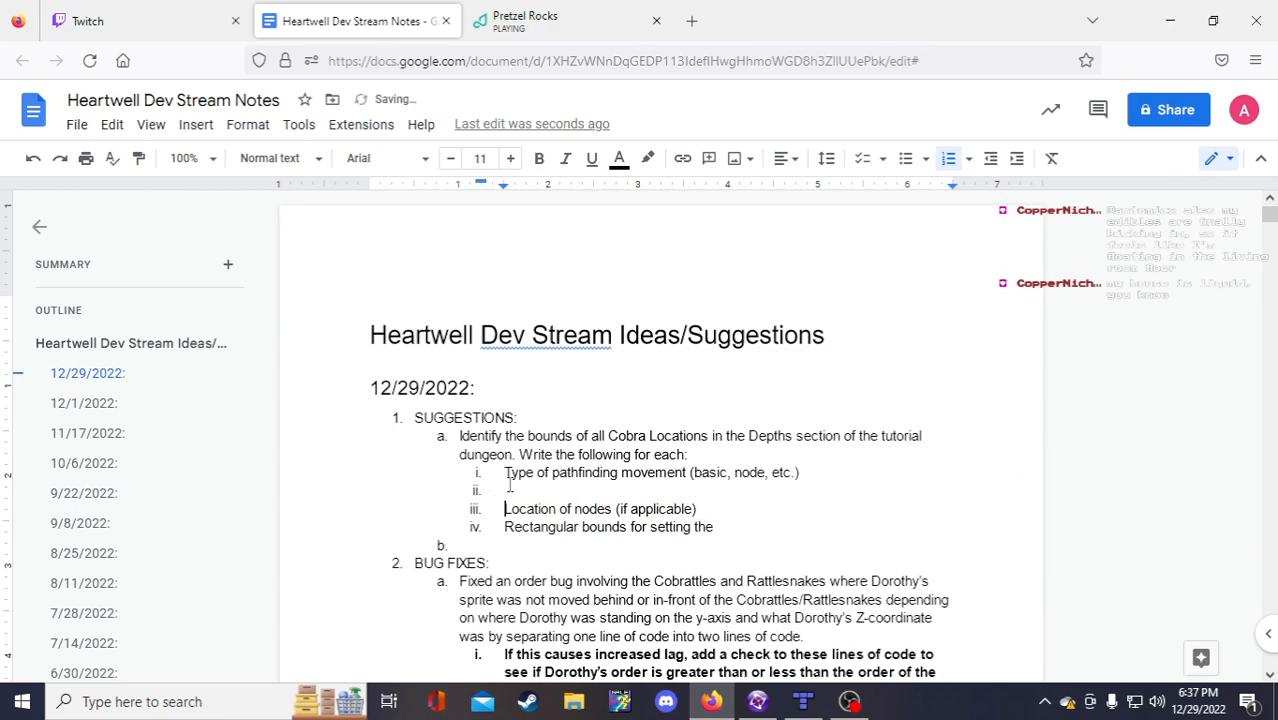
pyautogui.click(506, 490)
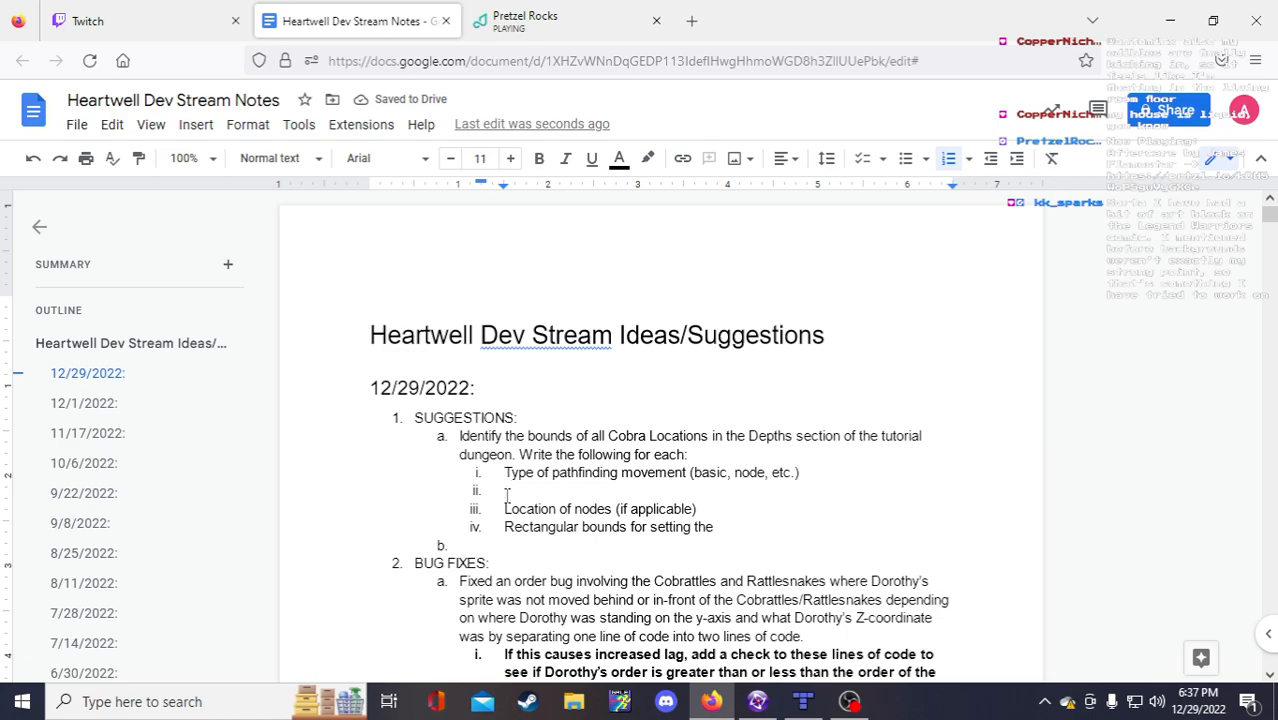
pyautogui.write('Rectangular bounds for setting the')
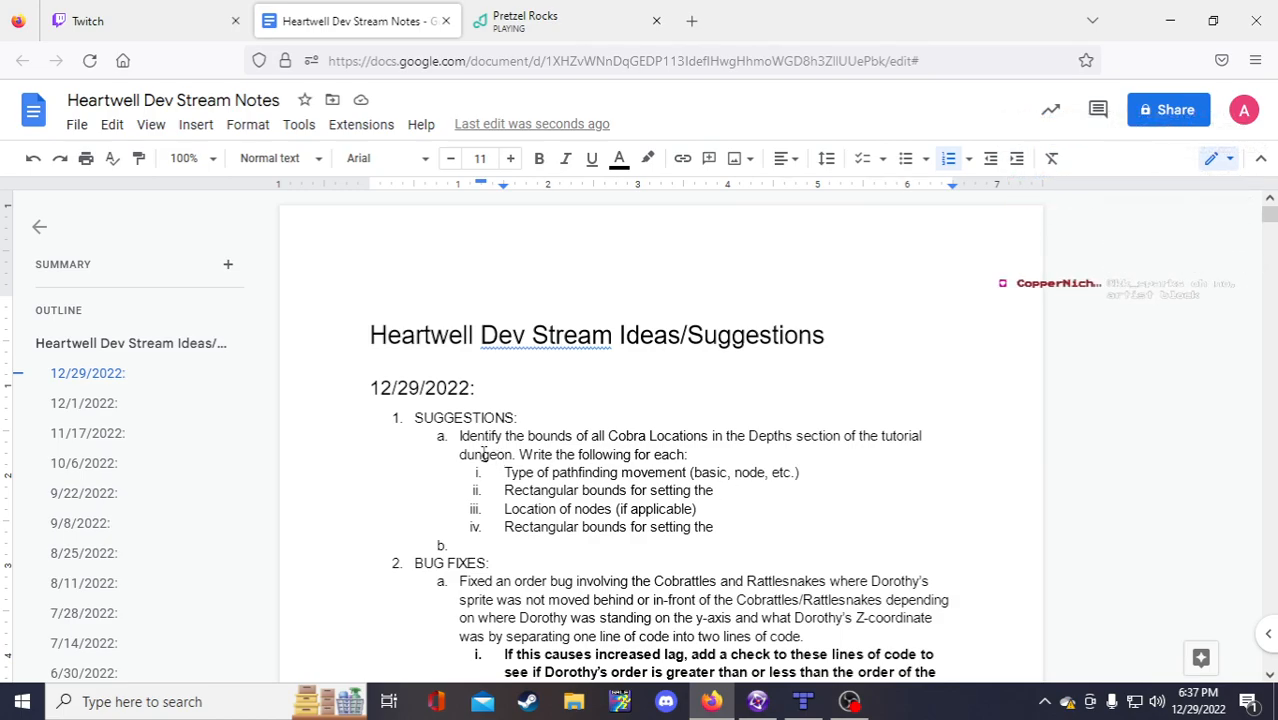
pyautogui.moveTo(704, 513); pyautogui.dragTo(492, 505)
pyautogui.press('BackSpace')
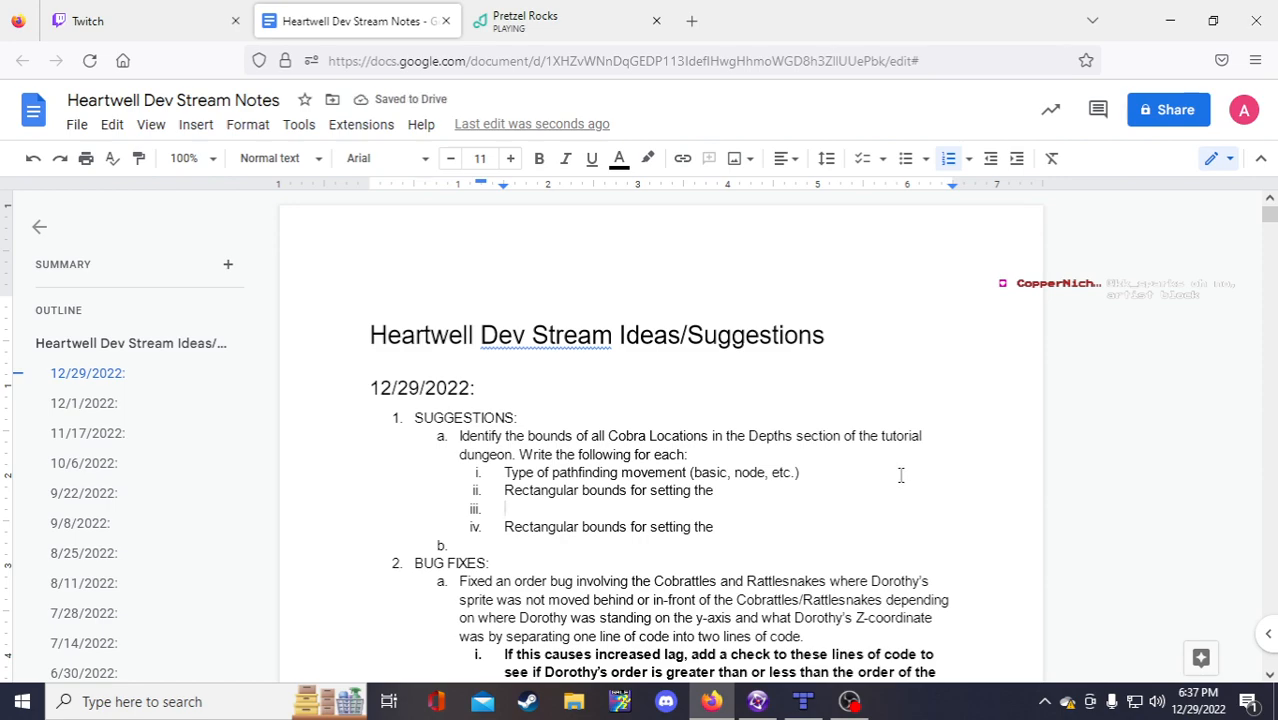
pyautogui.press('BackSpace')
pyautogui.press('BackSpace')
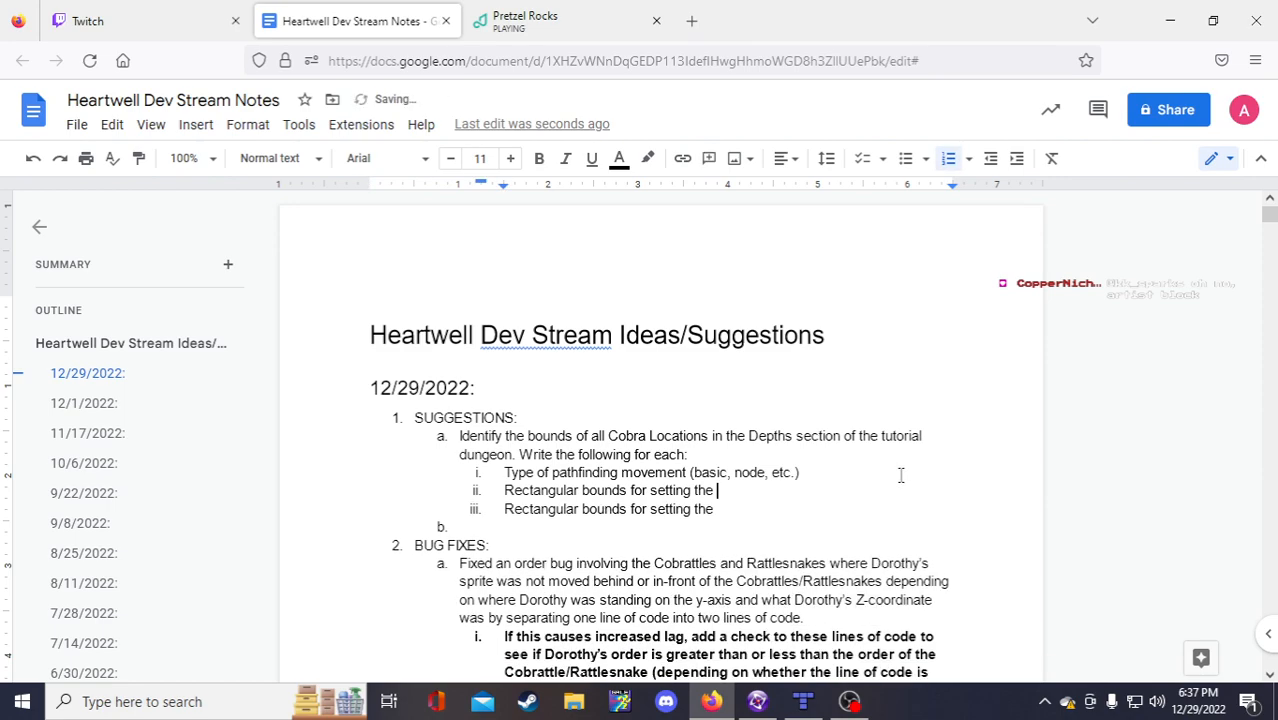
pyautogui.hotkey('ctrl', 'z')
pyautogui.hotkey('ctrl', 'z')
pyautogui.moveTo(713, 527); pyautogui.dragTo(506, 530)
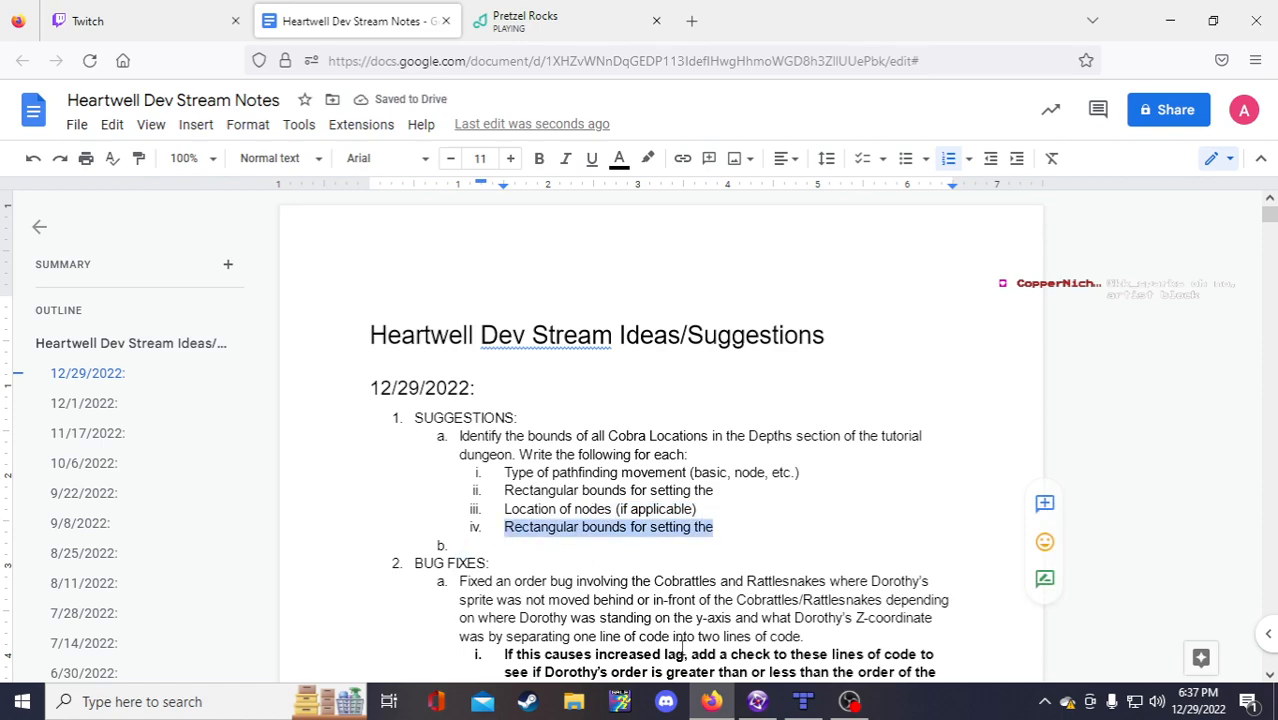
pyautogui.press('BackSpace')
pyautogui.press('BackSpace')
pyautogui.press('BackSpace')
# Step: Finish sub-item ii with 'Z-axis coordinate of specific Cobras as well as movement types/nodes'
pyautogui.click(716, 488)
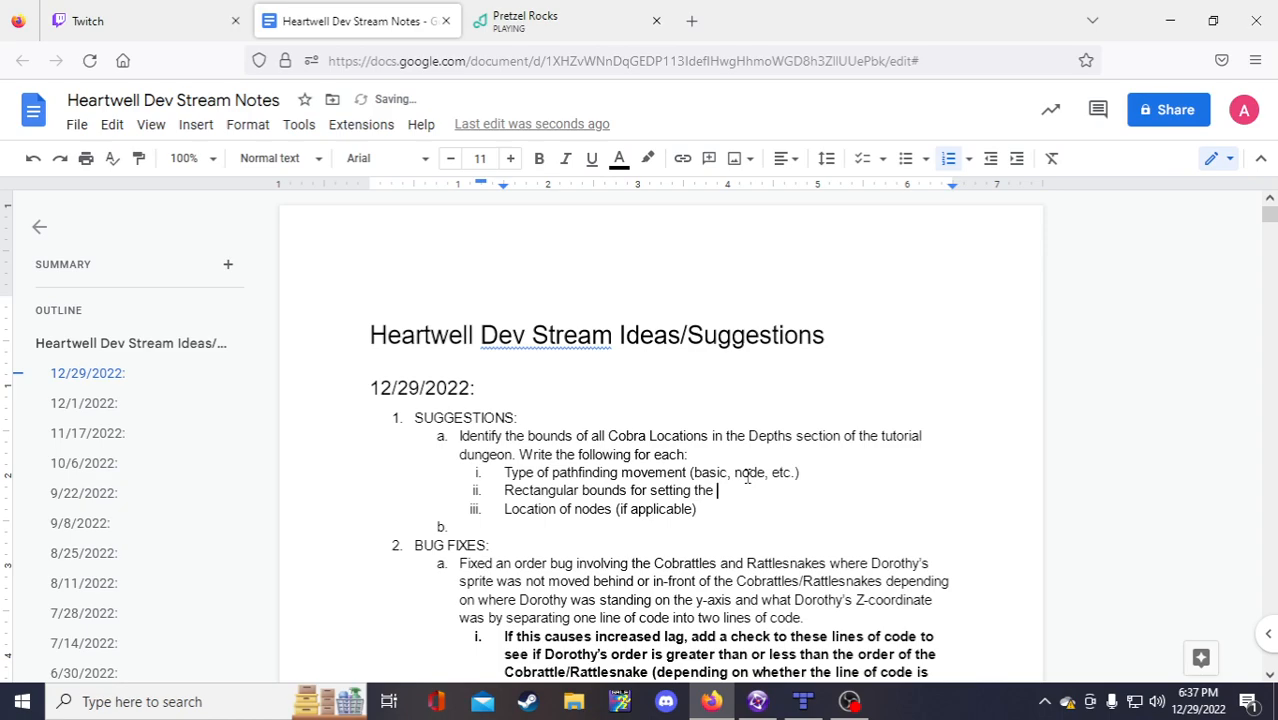
pyautogui.write('Z-xi')
pyautogui.press('BackSpace')
pyautogui.write('axis andmoveme')
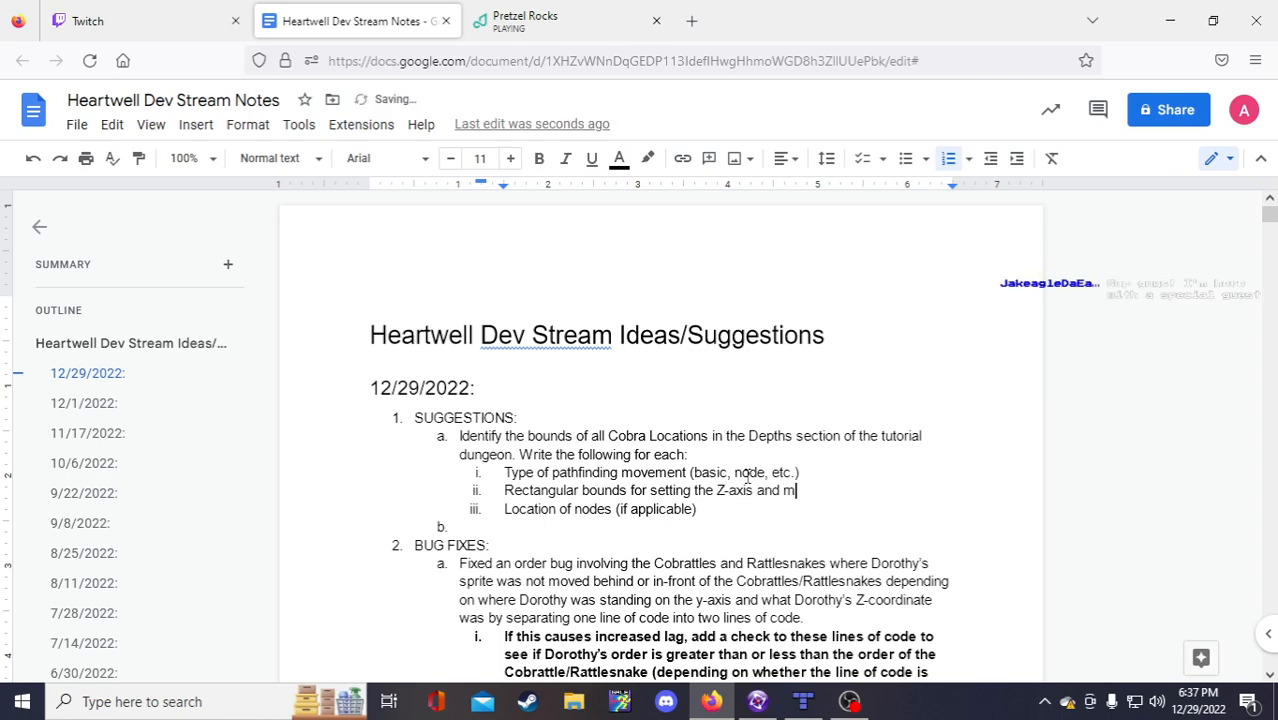
pyautogui.press('BackSpace')
pyautogui.press('BackSpace')
pyautogui.press('BackSpace')
pyautogui.press('BackSpace')
pyautogui.press('BackSpace')
pyautogui.press('BackSpace')
pyautogui.press('BackSpace')
pyautogui.press('BackSpace')
pyautogui.write('coordinate of specific Cobras as ')
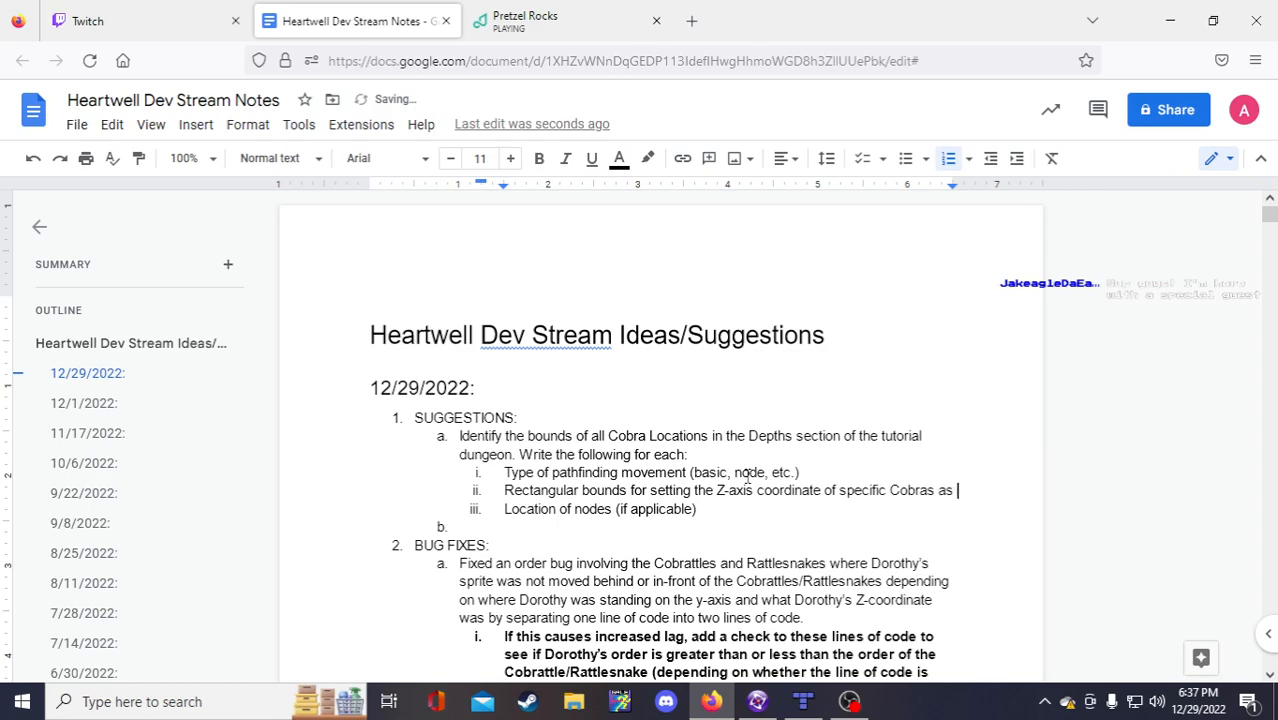
pyautogui.write('well as movement')
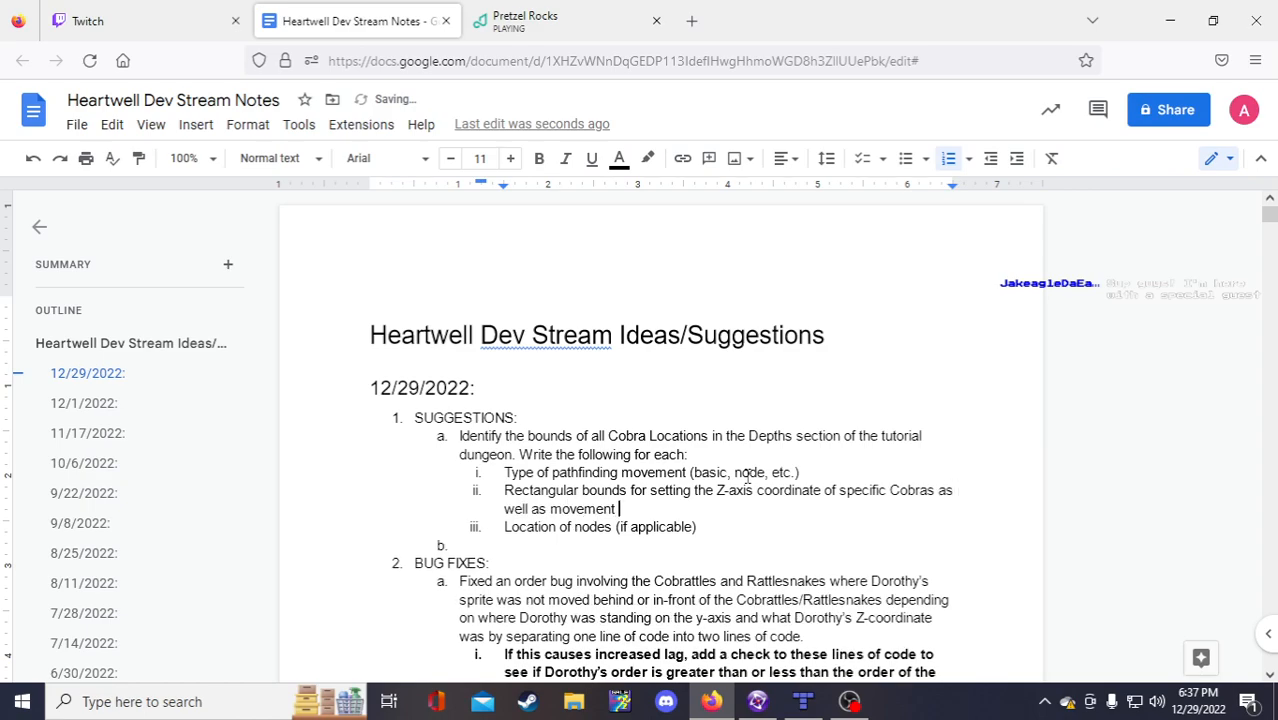
pyautogui.write(' types/nodes')
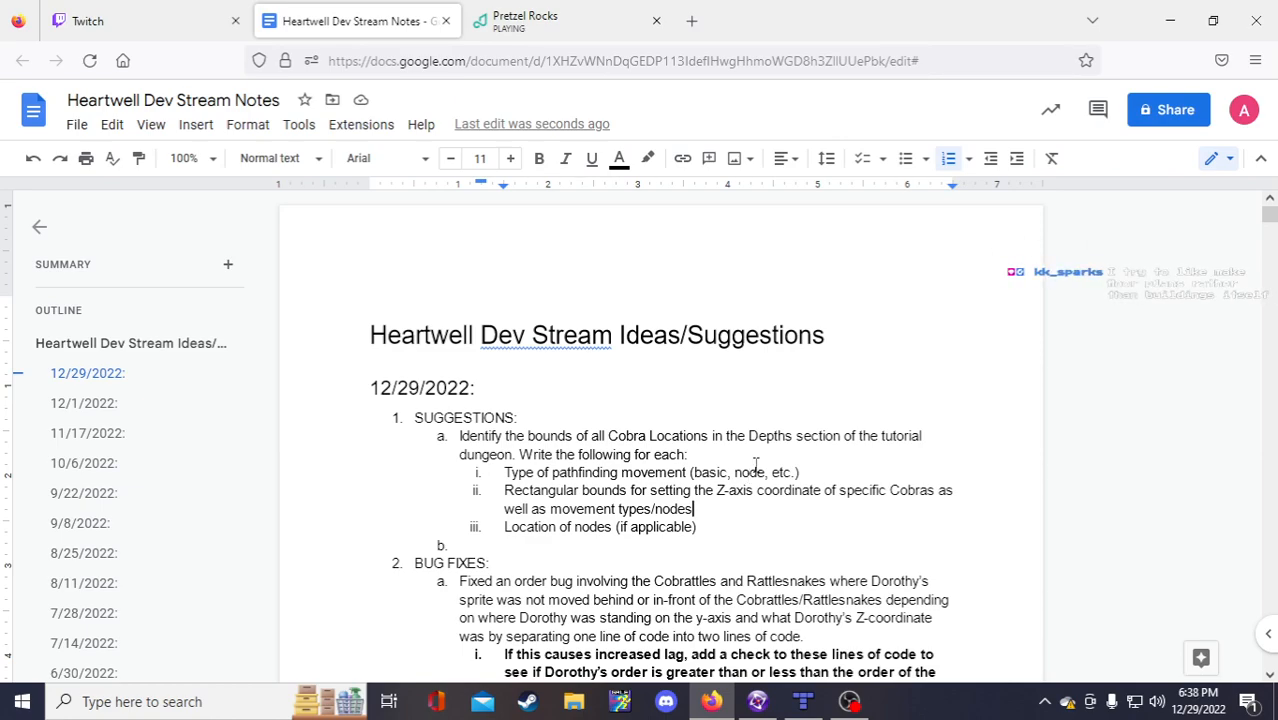
pyautogui.click(557, 550)
# Step: Switch to Fusion and pan around the Lower Well frame to see where the Cobras are placed
pyautogui.click(766, 705)
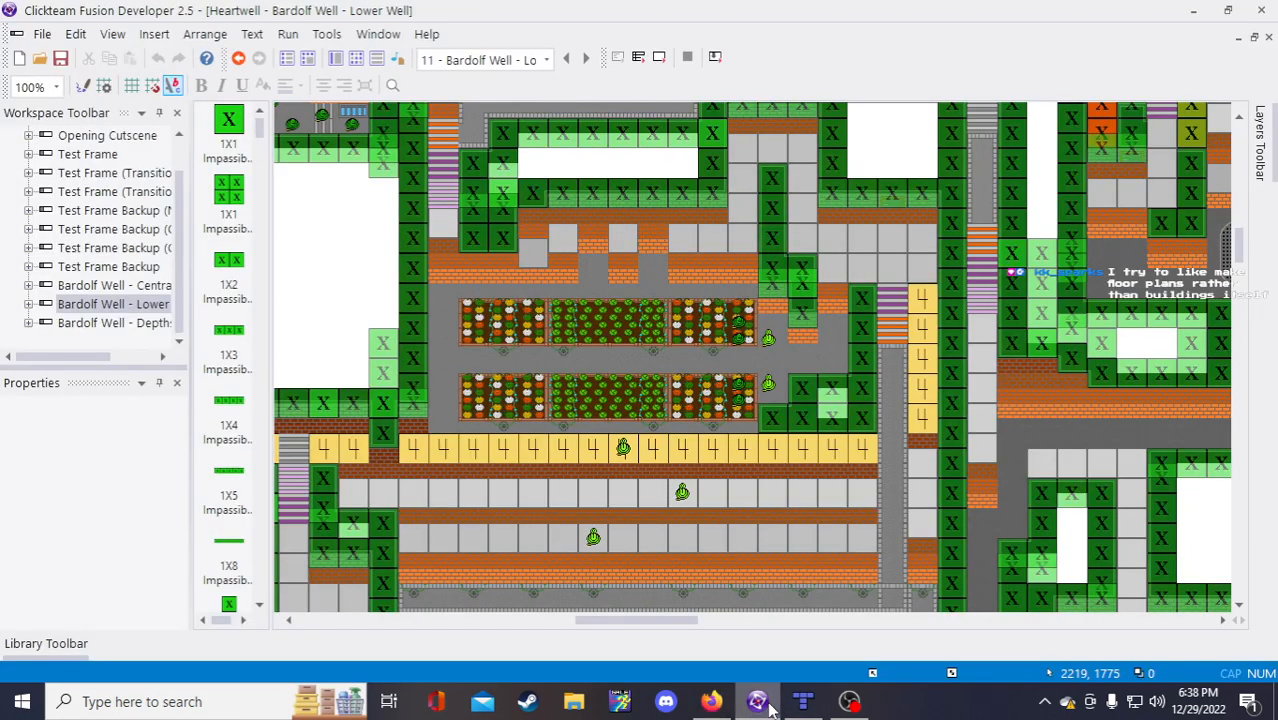
pyautogui.scroll(-5, 720, 576)
pyautogui.moveTo(669, 620); pyautogui.dragTo(603, 668)
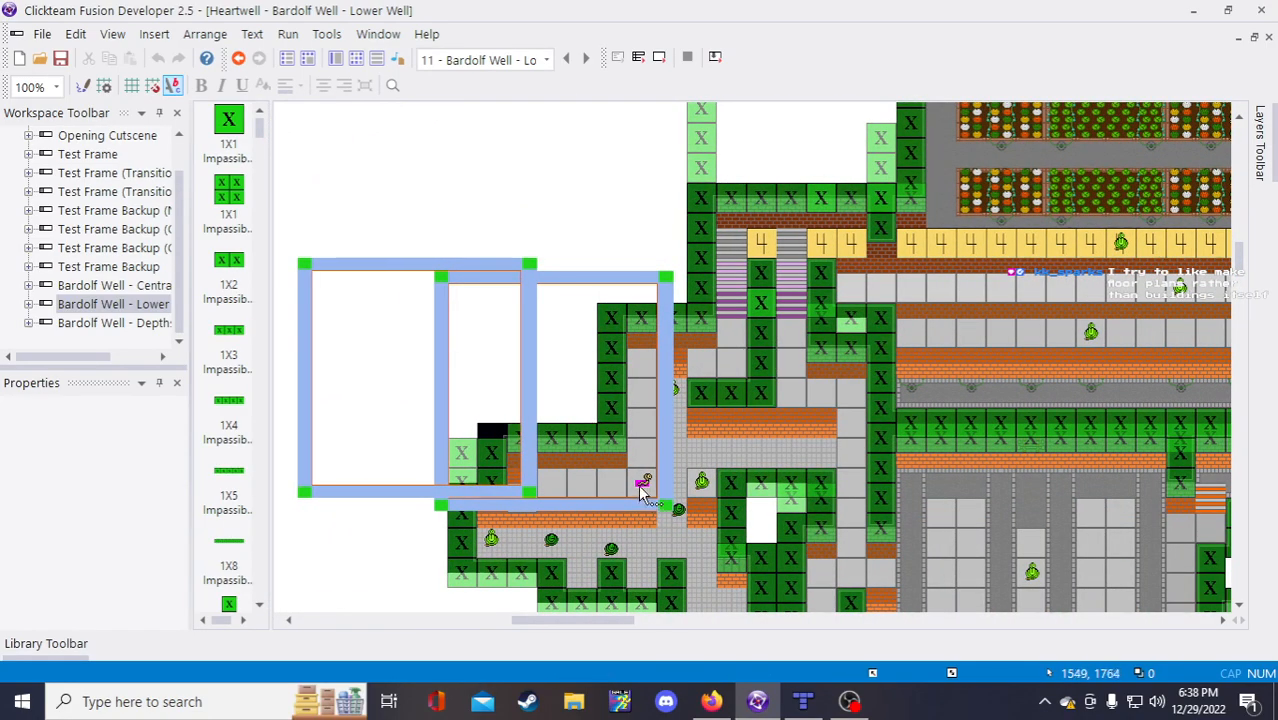
pyautogui.scroll(-3, 641, 486)
pyautogui.scroll(3, 649, 392)
pyautogui.scroll(-3, 639, 480)
pyautogui.scroll(3, 610, 500)
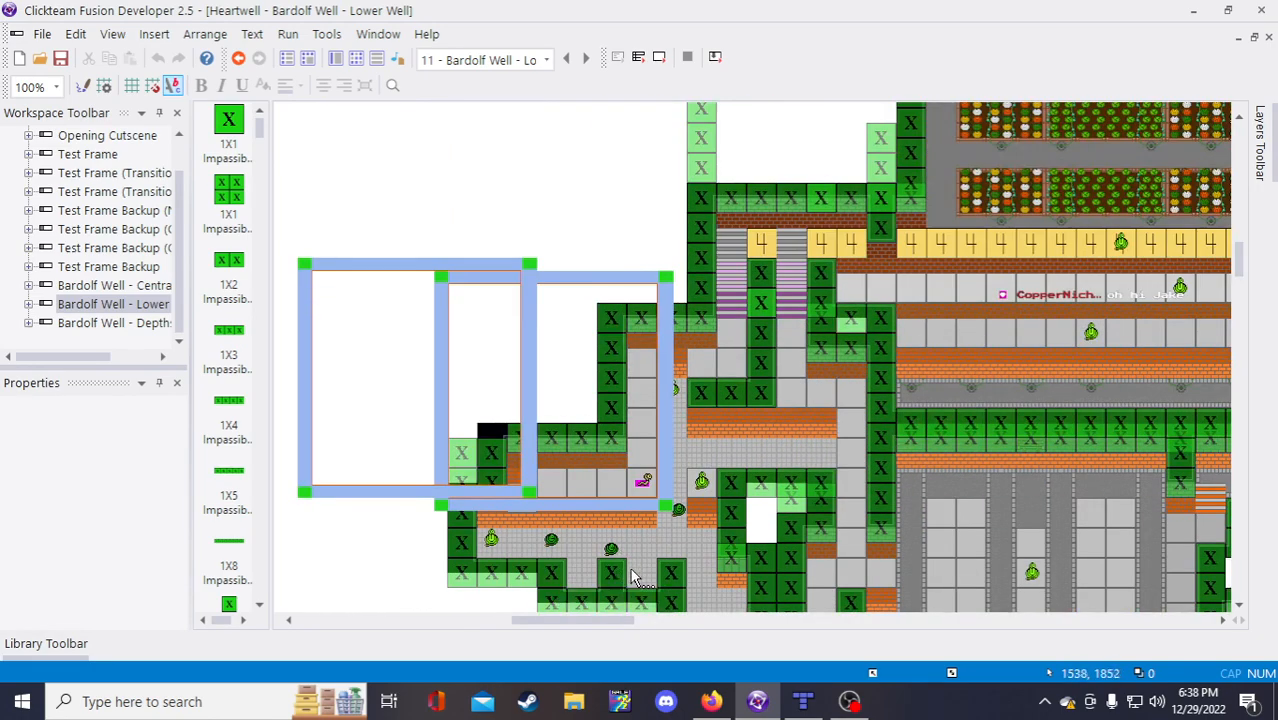
pyautogui.moveTo(599, 622)
pyautogui.mouseDown()
pyautogui.moveTo(628, 630)
pyautogui.moveTo(590, 628)
pyautogui.moveTo(800, 639)
pyautogui.moveTo(600, 636)
pyautogui.mouseUp()
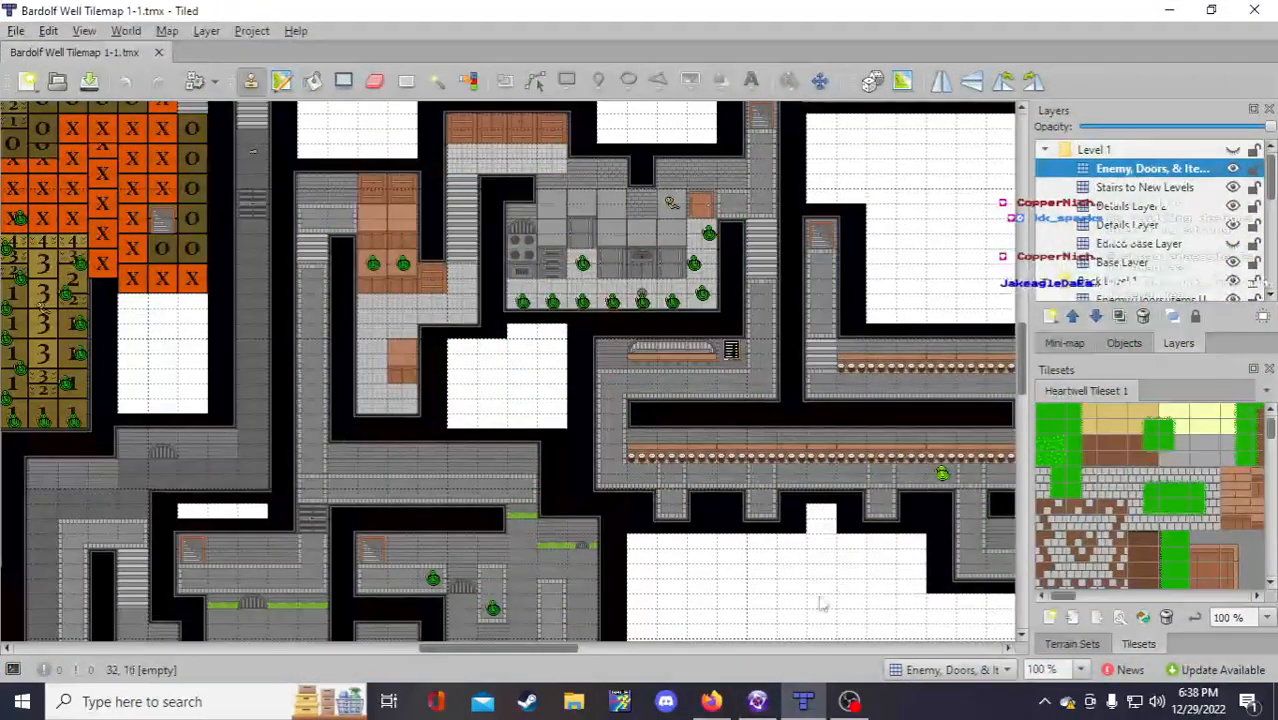
# Step: Pan across the Bardolf Well Tilemap 1-1 to survey the Cobra areas
pyautogui.scroll(1, 695, 470)
pyautogui.moveTo(557, 649)
pyautogui.mouseDown()
pyautogui.moveTo(543, 653)
pyautogui.moveTo(578, 652)
pyautogui.mouseUp()
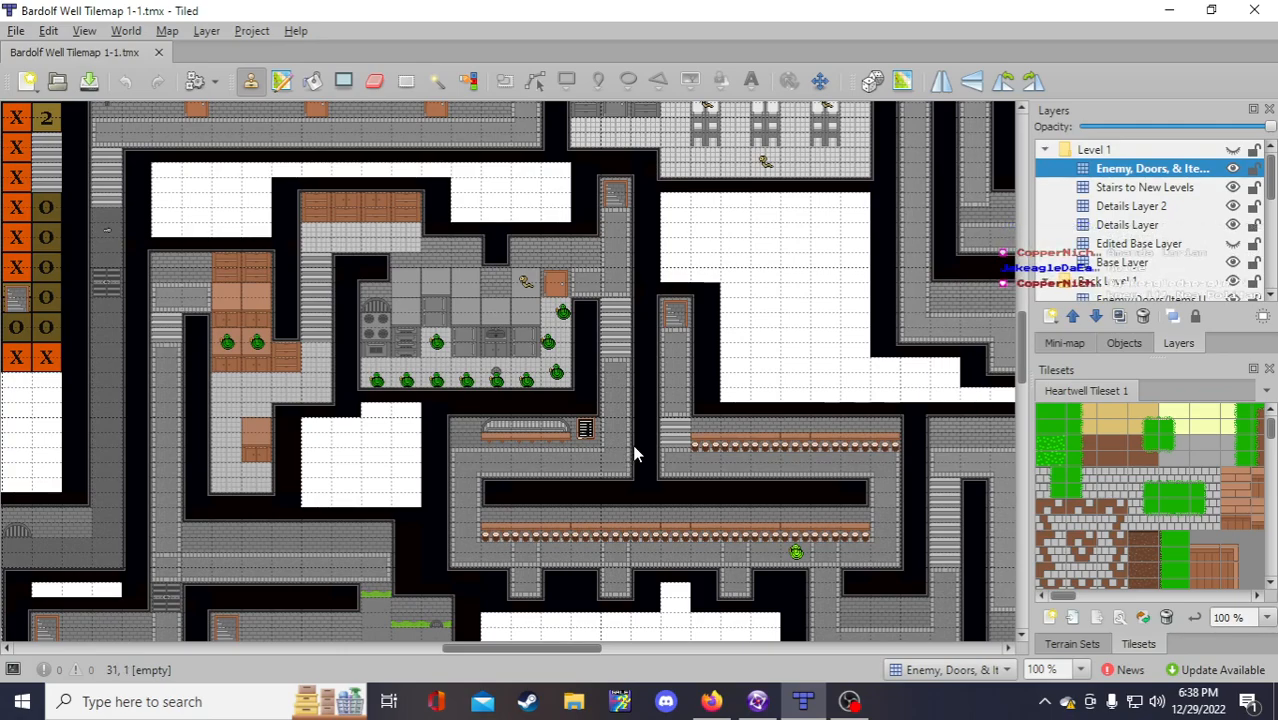
pyautogui.scroll(3, 640, 415)
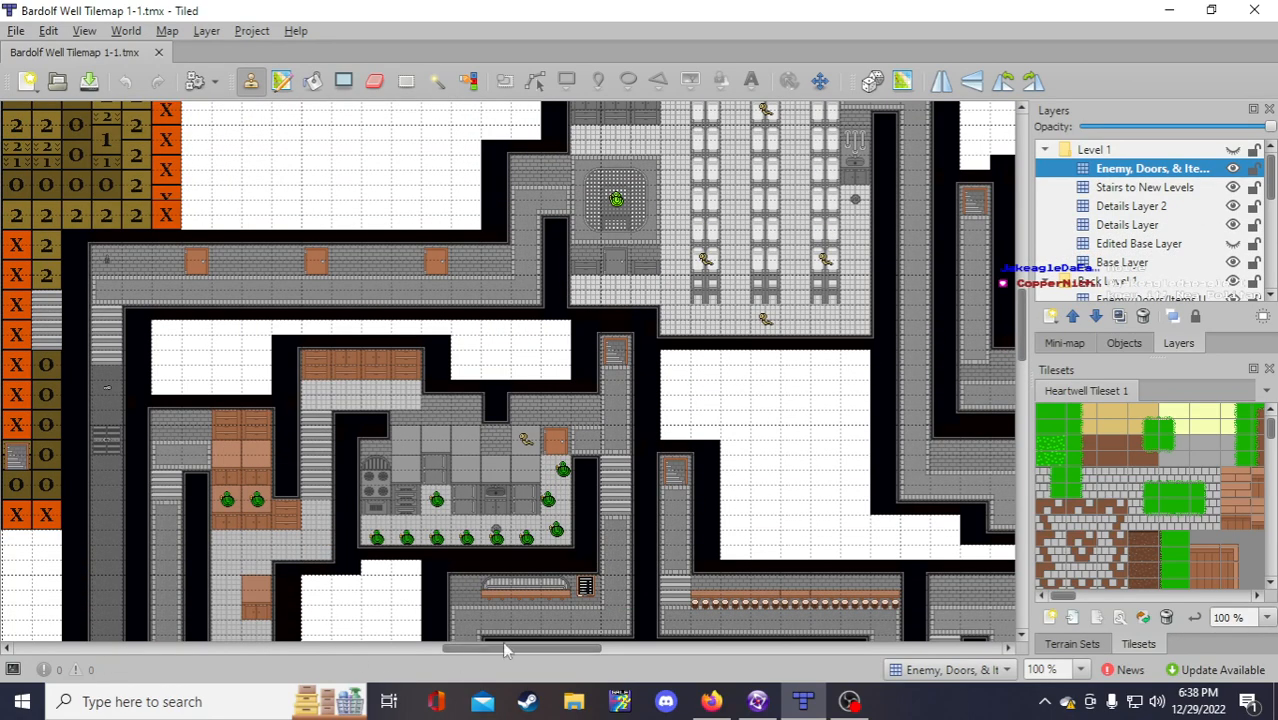
pyautogui.moveTo(505, 648); pyautogui.dragTo(431, 648)
pyautogui.scroll(1, 222, 242)
pyautogui.scroll(1, 240, 250)
pyautogui.scroll(-1, 345, 299)
pyautogui.scroll(-1, 388, 273)
pyautogui.scroll(1, 389, 400)
pyautogui.scroll(1, 332, 396)
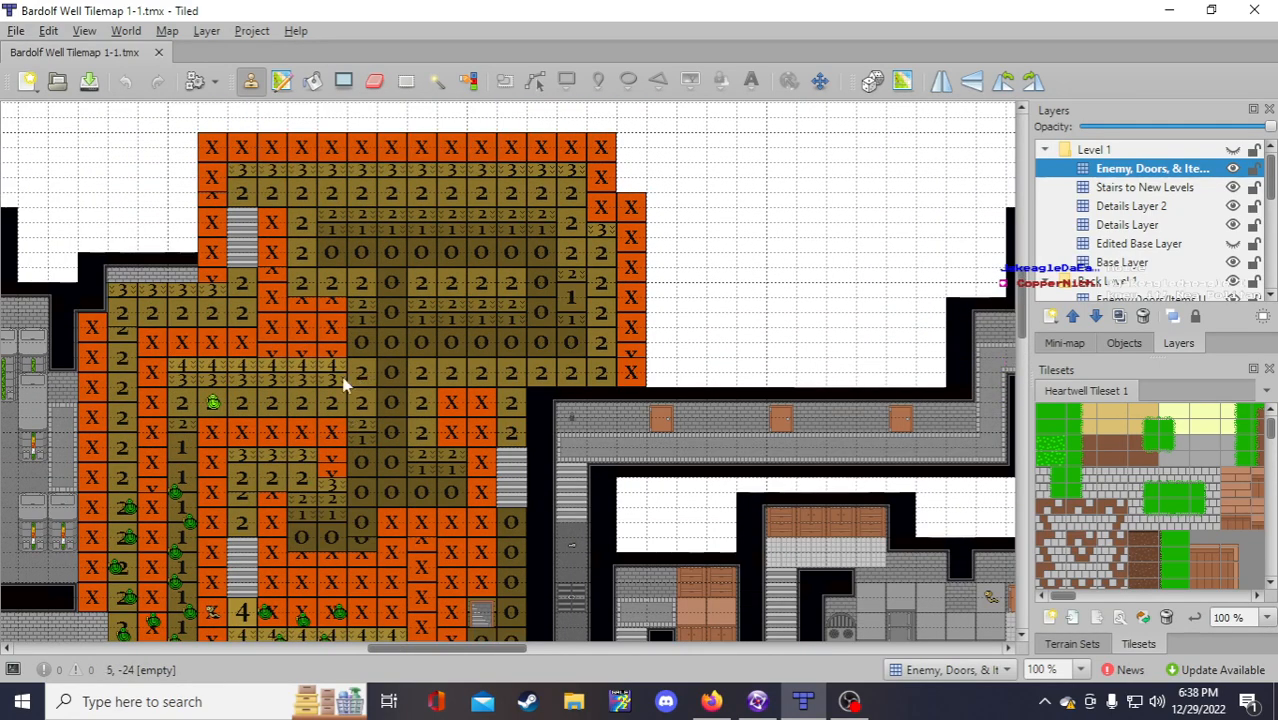
pyautogui.scroll(-2, 620, 449)
pyautogui.scroll(-2, 630, 465)
pyautogui.scroll(-1, 640, 570)
pyautogui.scroll(1, 445, 487)
pyautogui.scroll(1, 581, 464)
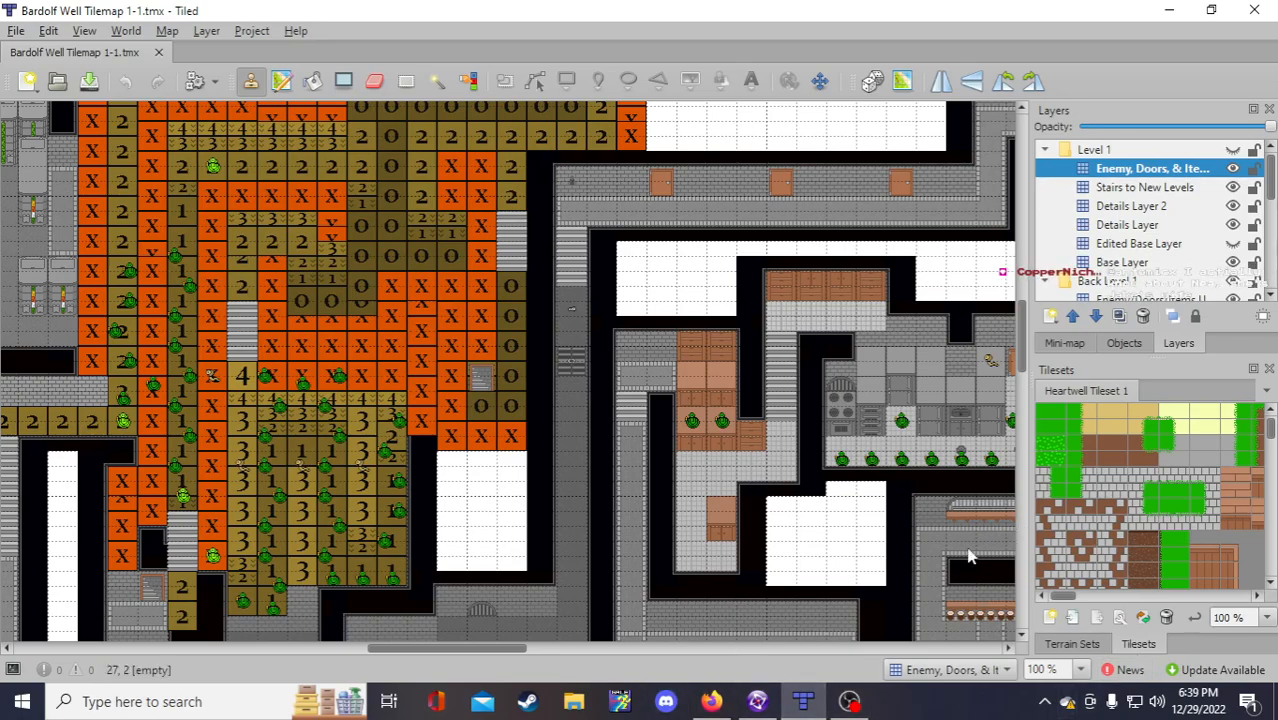
# Step: Switch back to the Heartwell Dev Stream Notes in Google Docs
pyautogui.moveTo(466, 649); pyautogui.dragTo(300, 648)
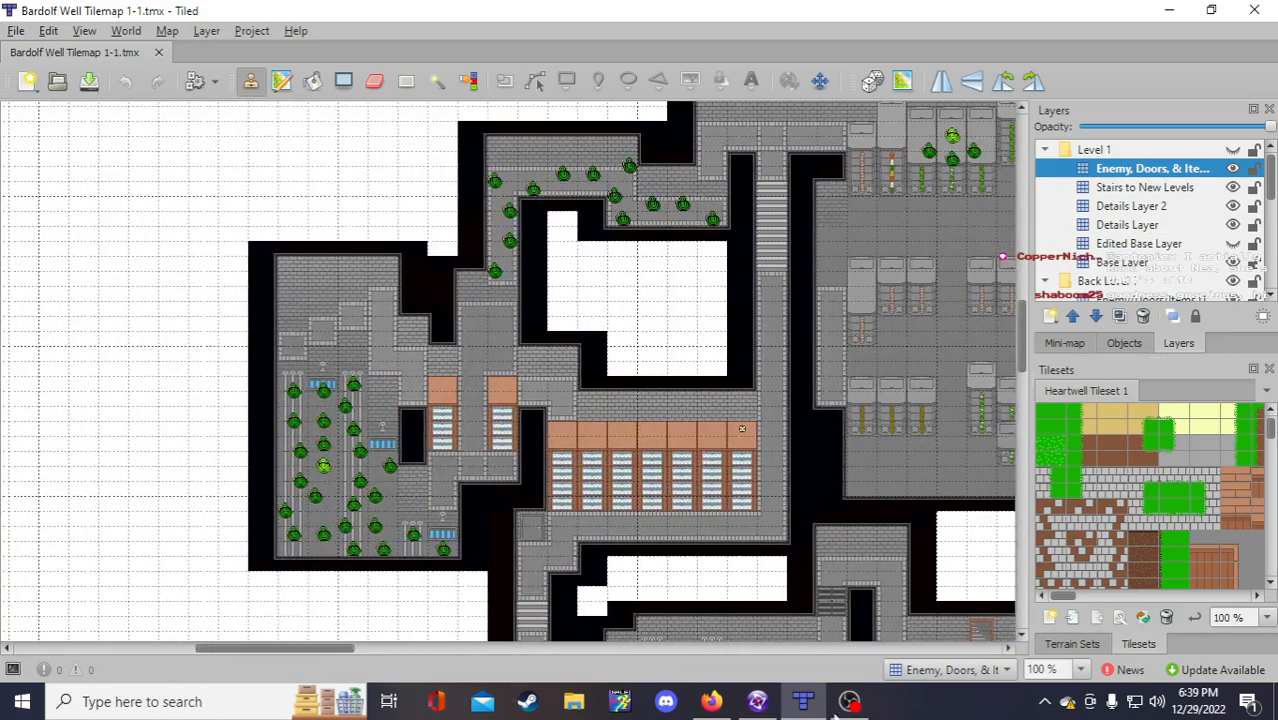
pyautogui.click(725, 703)
pyautogui.moveTo(720, 704); pyautogui.dragTo(770, 704)
# Step: Title item b 'Cobra Locations:' and add an indented sub-item beneath it
pyautogui.click(450, 461)
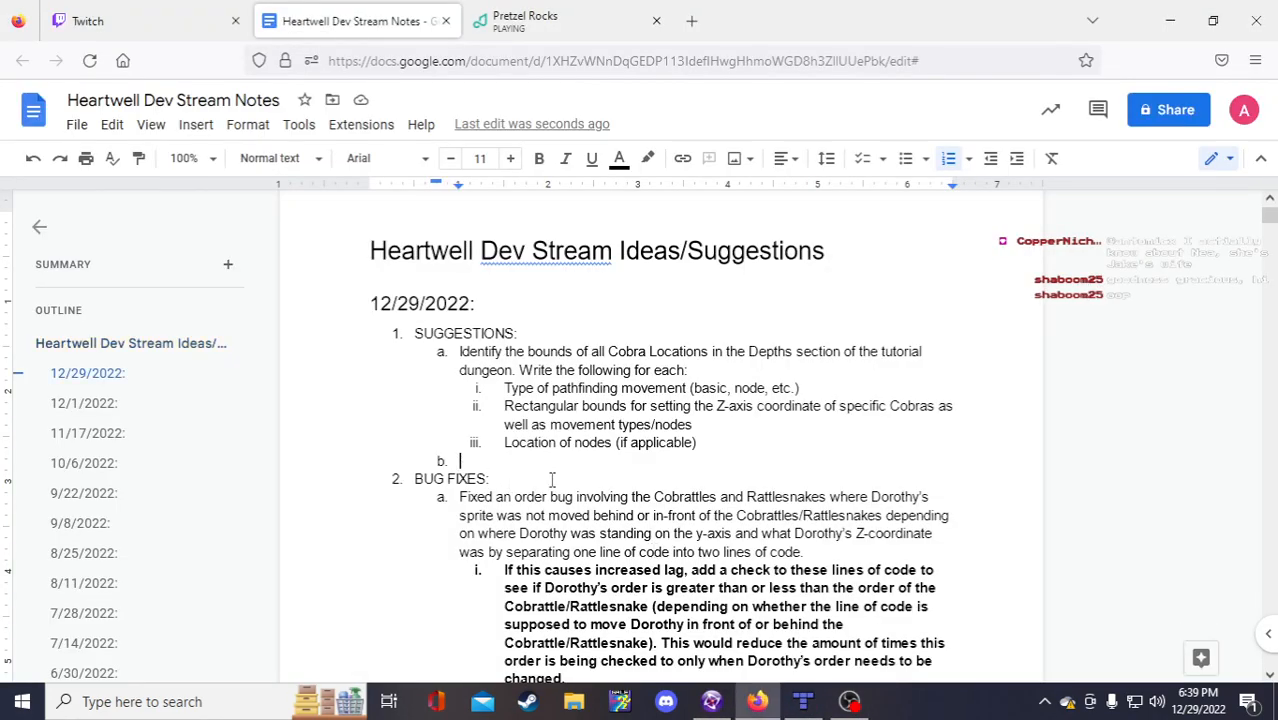
pyautogui.write('COBRA')
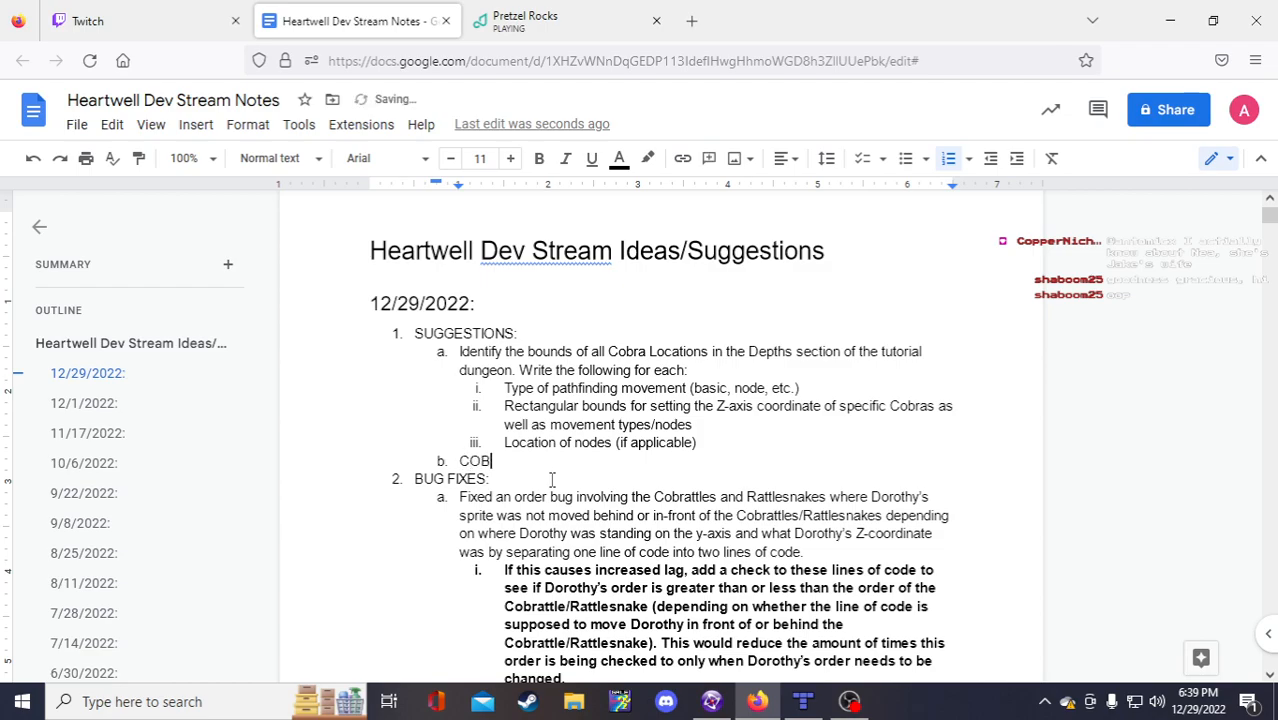
pyautogui.press('BackSpace')
pyautogui.press('BackSpace')
pyautogui.press('BackSpace')
pyautogui.write('obra Locations:')
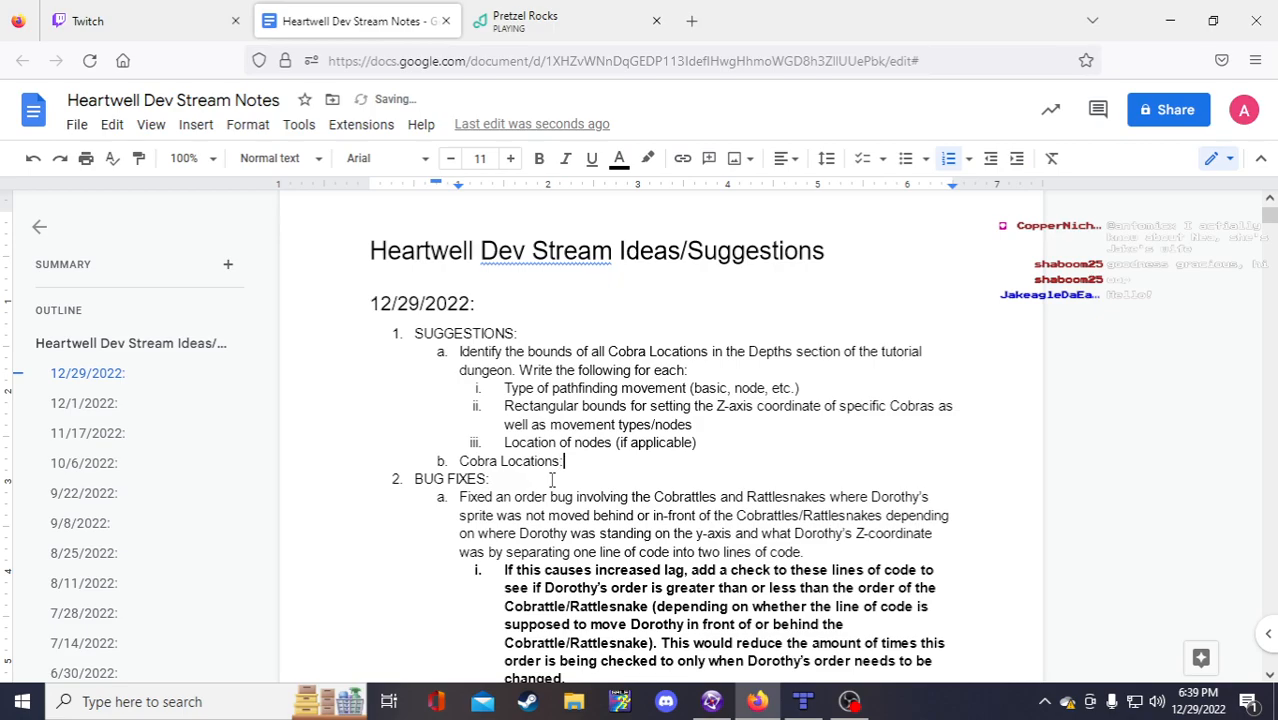
pyautogui.press('Return')
pyautogui.press('Tab')
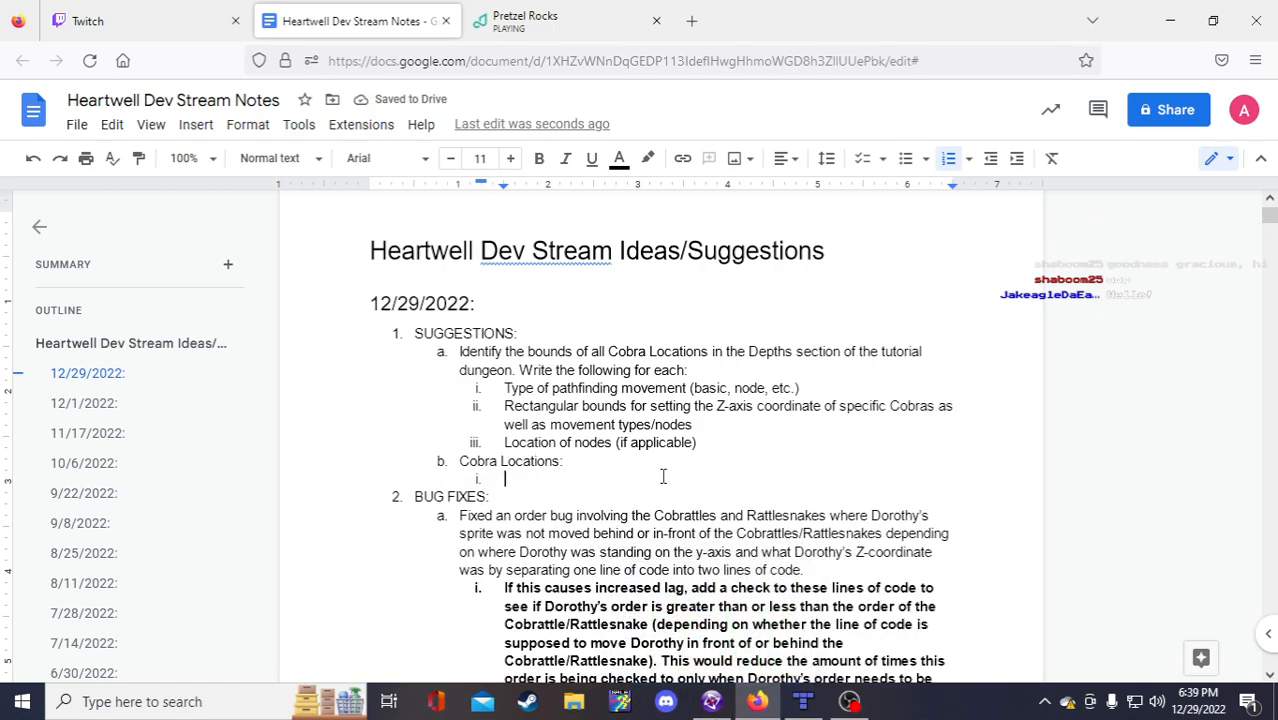
# Step: Reword the heading to 'Location of Cobra Bounds (Depths):' and move down to its sub-item
pyautogui.click(562, 461)
pyautogui.press('BackSpace')
pyautogui.press('BackSpace')
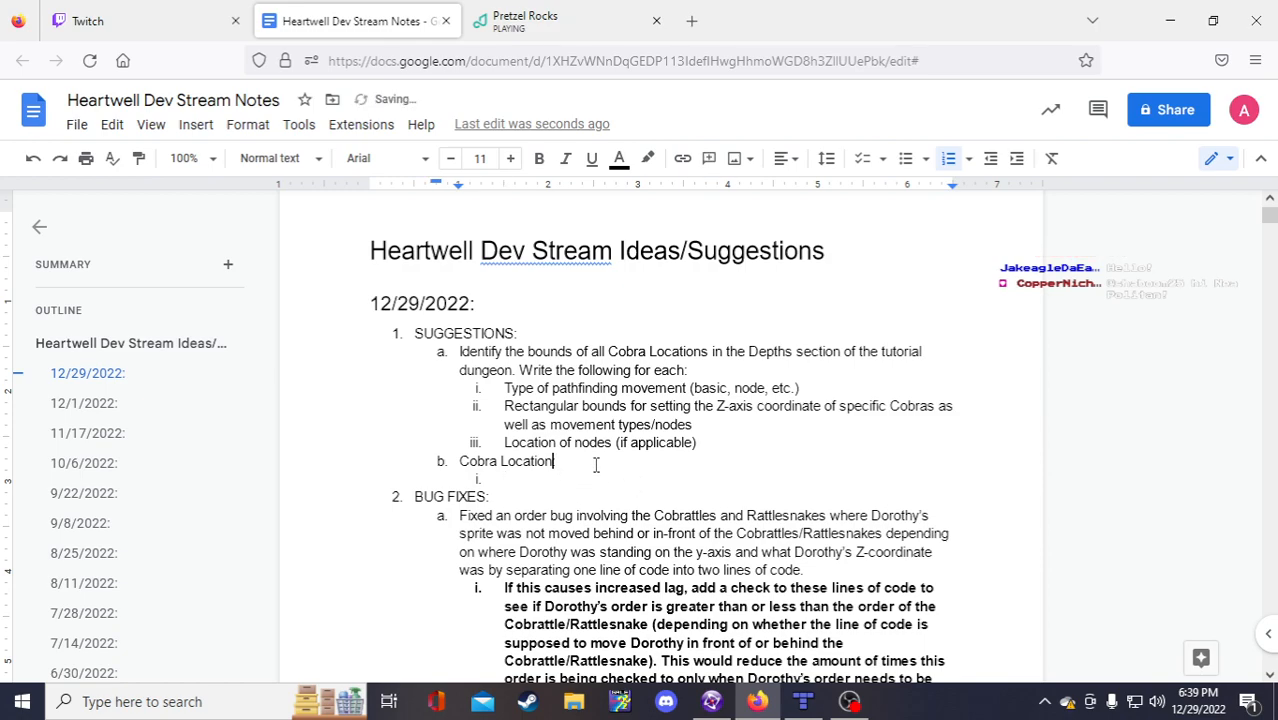
pyautogui.press('BackSpace')
pyautogui.press('BackSpace')
pyautogui.press('BackSpace')
pyautogui.press('BackSpace')
pyautogui.press('BackSpace')
pyautogui.press('BackSpace')
pyautogui.write('Boun')
pyautogui.press('BackSpace')
pyautogui.press('BackSpace')
pyautogui.press('BackSpace')
pyautogui.press('BackSpace')
pyautogui.press('BackSpace')
pyautogui.press('BackSpace')
pyautogui.write('Bounds:')
pyautogui.press('Left')
pyautogui.press('Left')
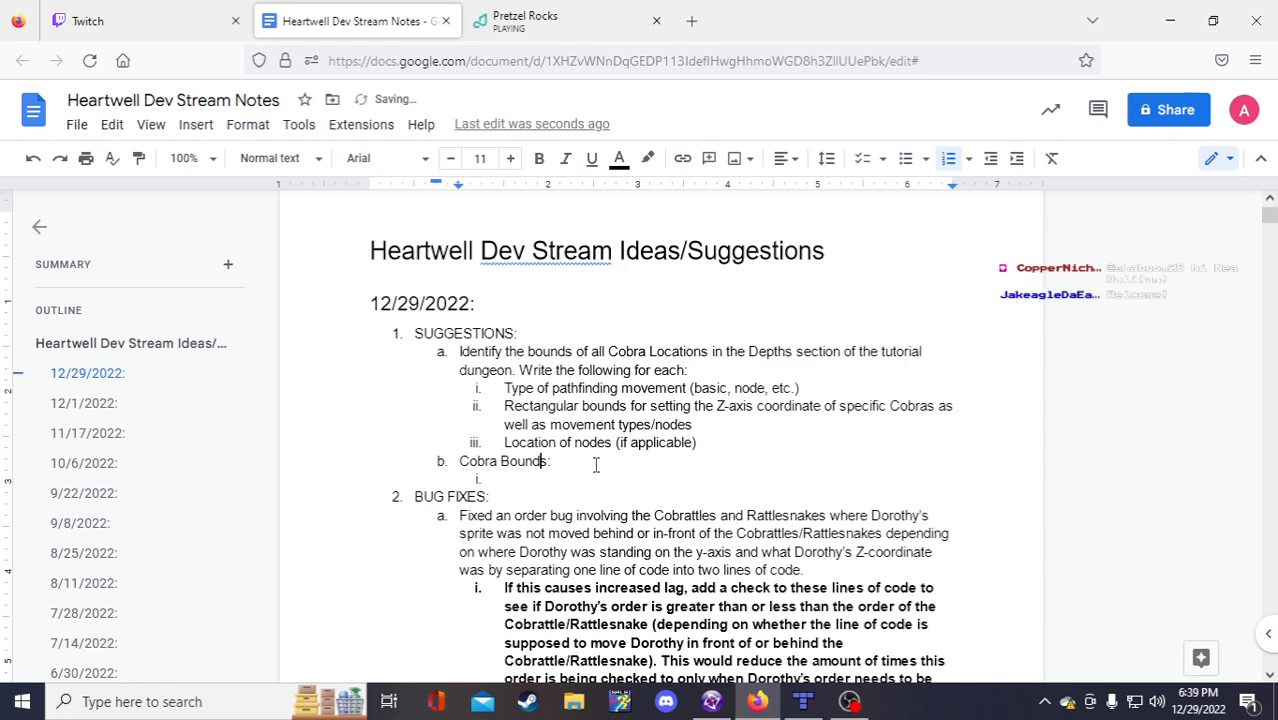
pyautogui.press('Left')
pyautogui.press('Left')
pyautogui.press('Left')
pyautogui.press('Left')
pyautogui.press('Left')
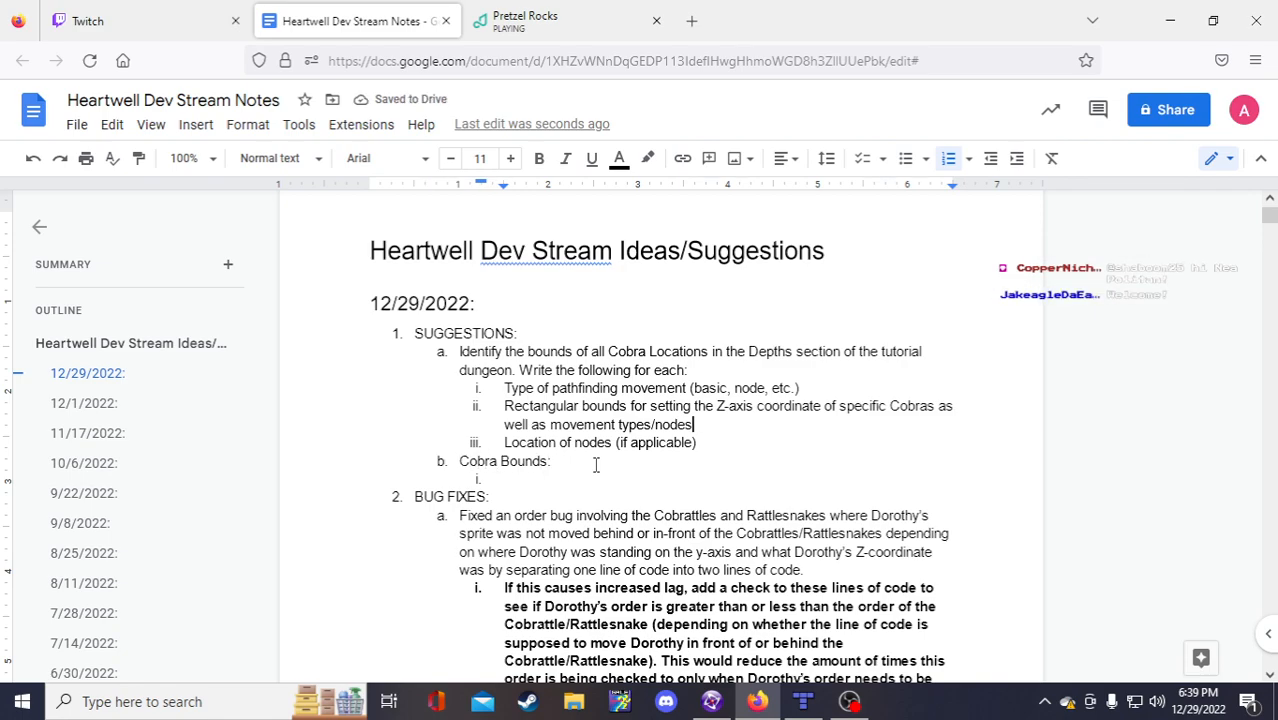
pyautogui.press('Right')
pyautogui.write('Locatio')
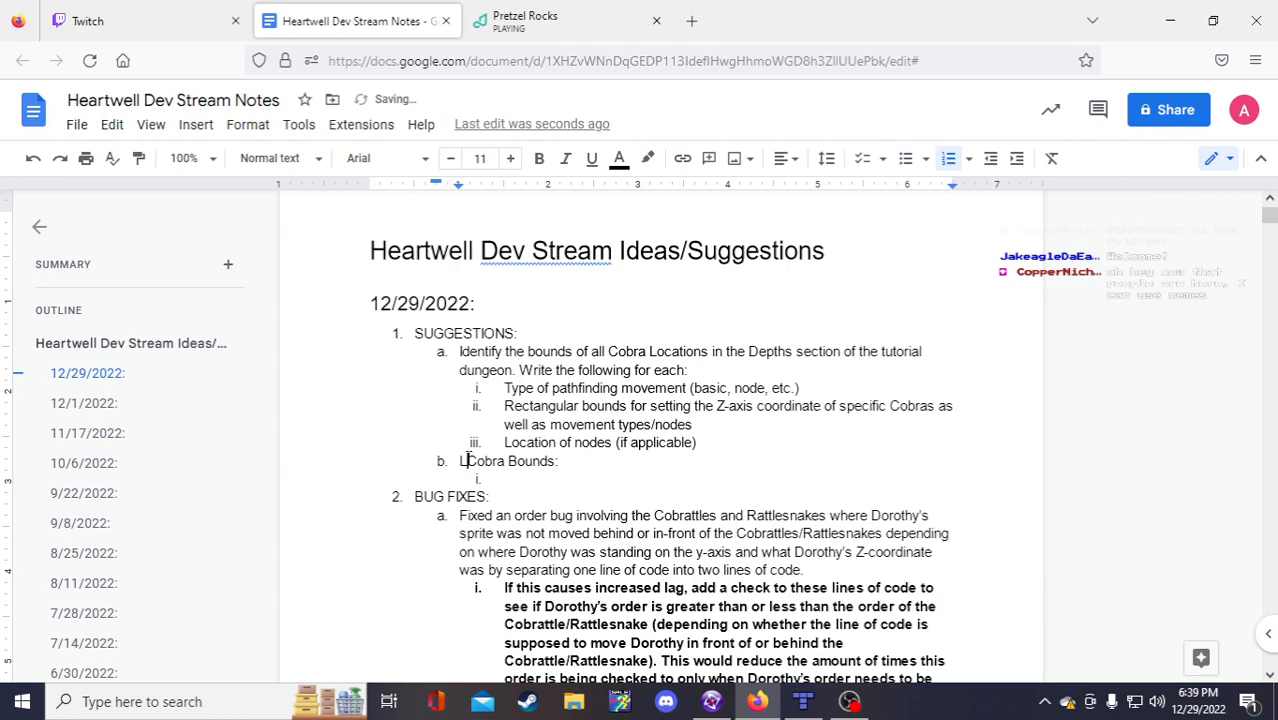
pyautogui.write('n of Cobra Bounds ')
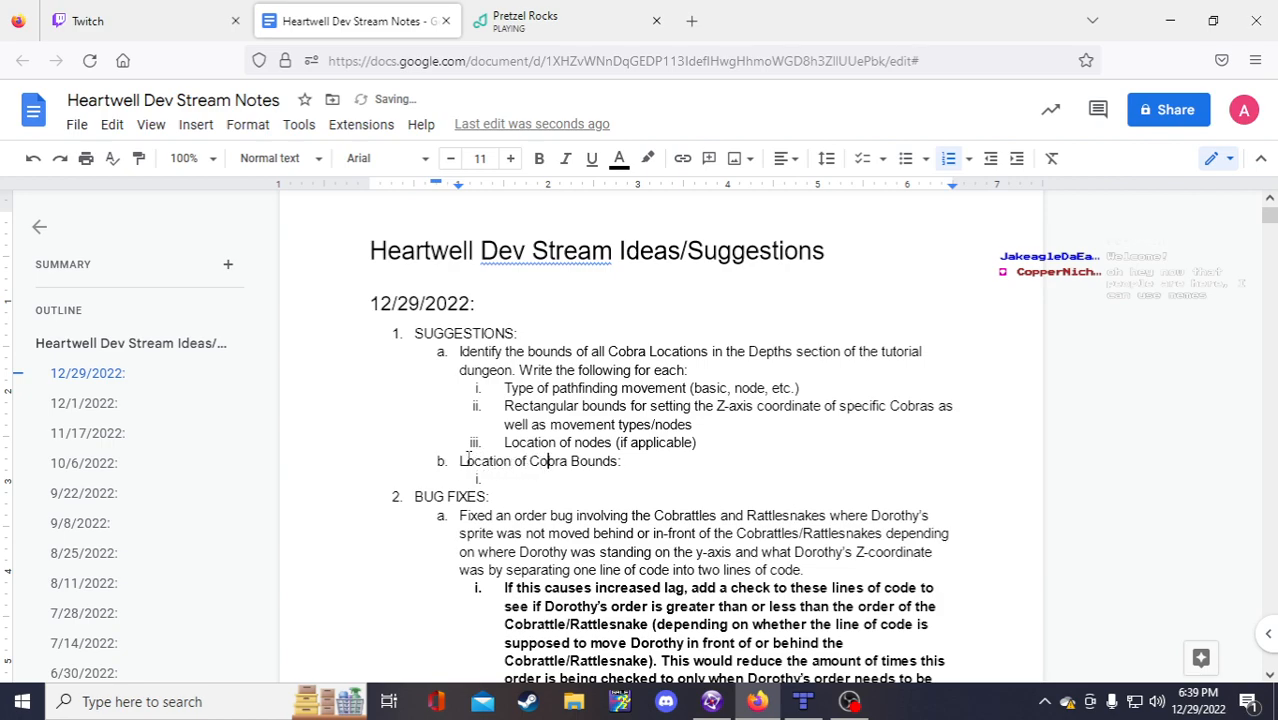
pyautogui.write('(Depths_')
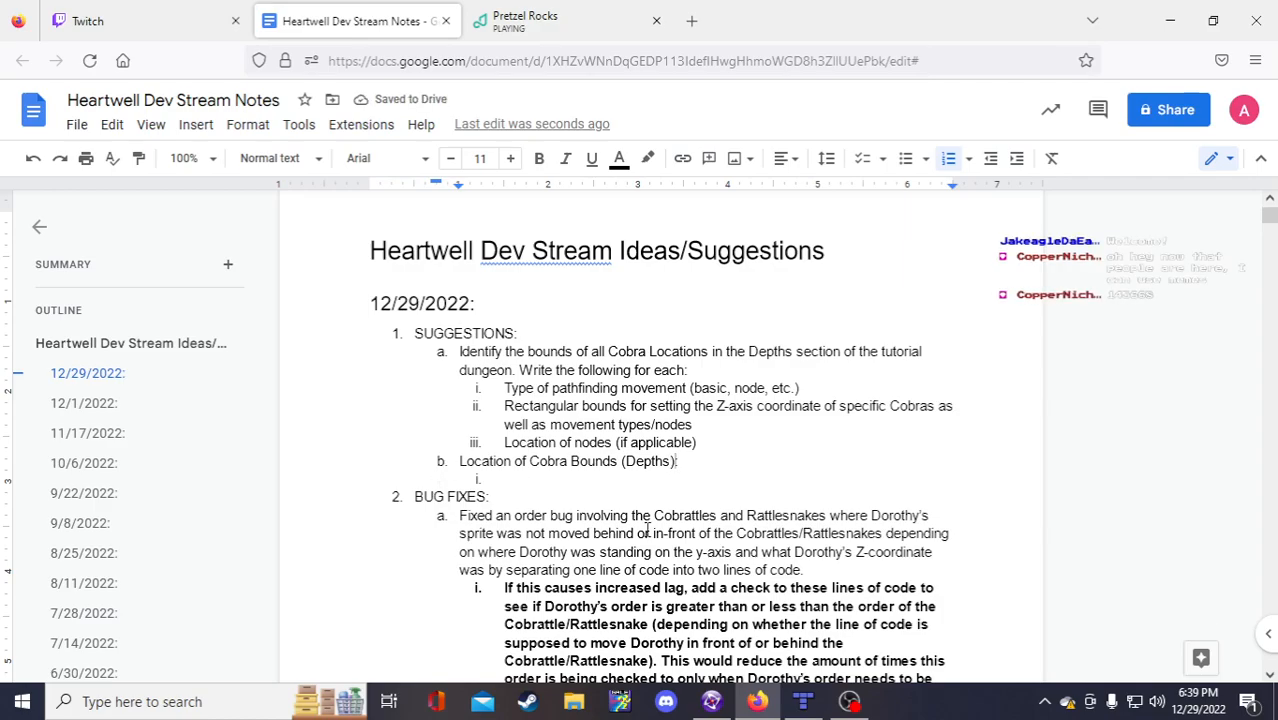
pyautogui.press('Down')
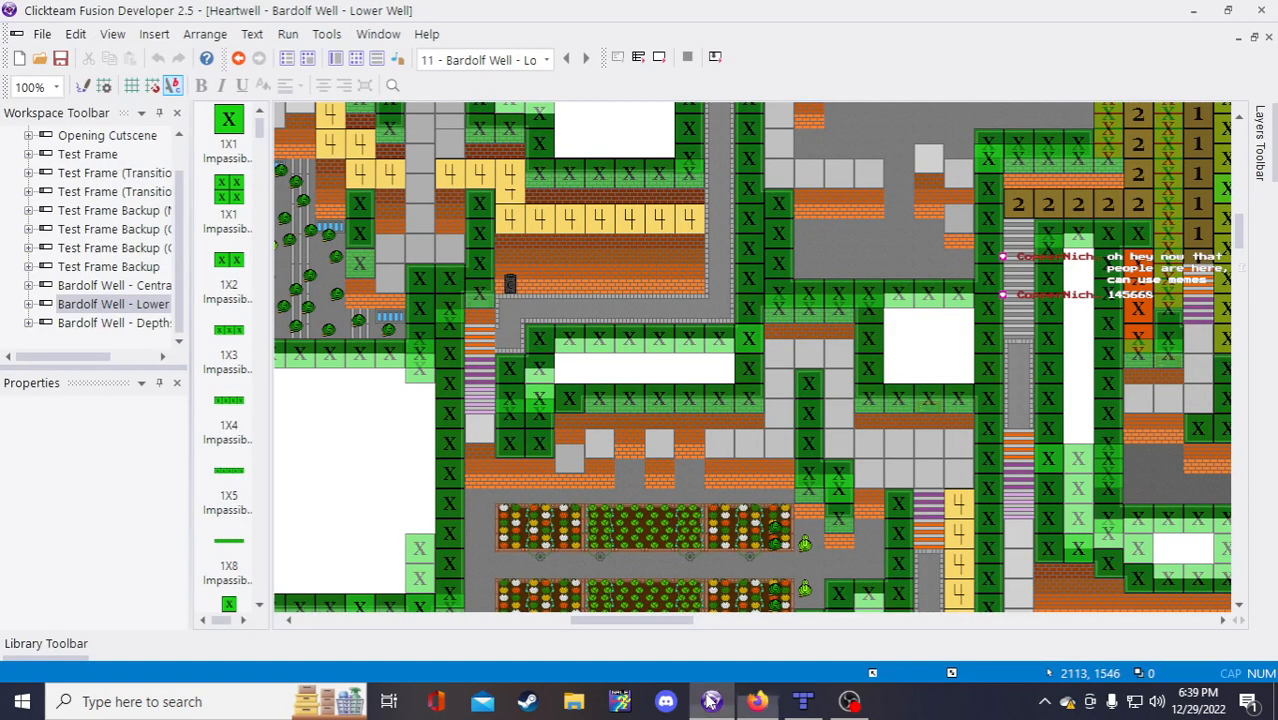
# Step: Scroll Fusion's Lower Well frame to WE Walkable Area 1, read its corner coordinates, and return to the notes
pyautogui.click(711, 701)
pyautogui.scroll(-10, 604, 540)
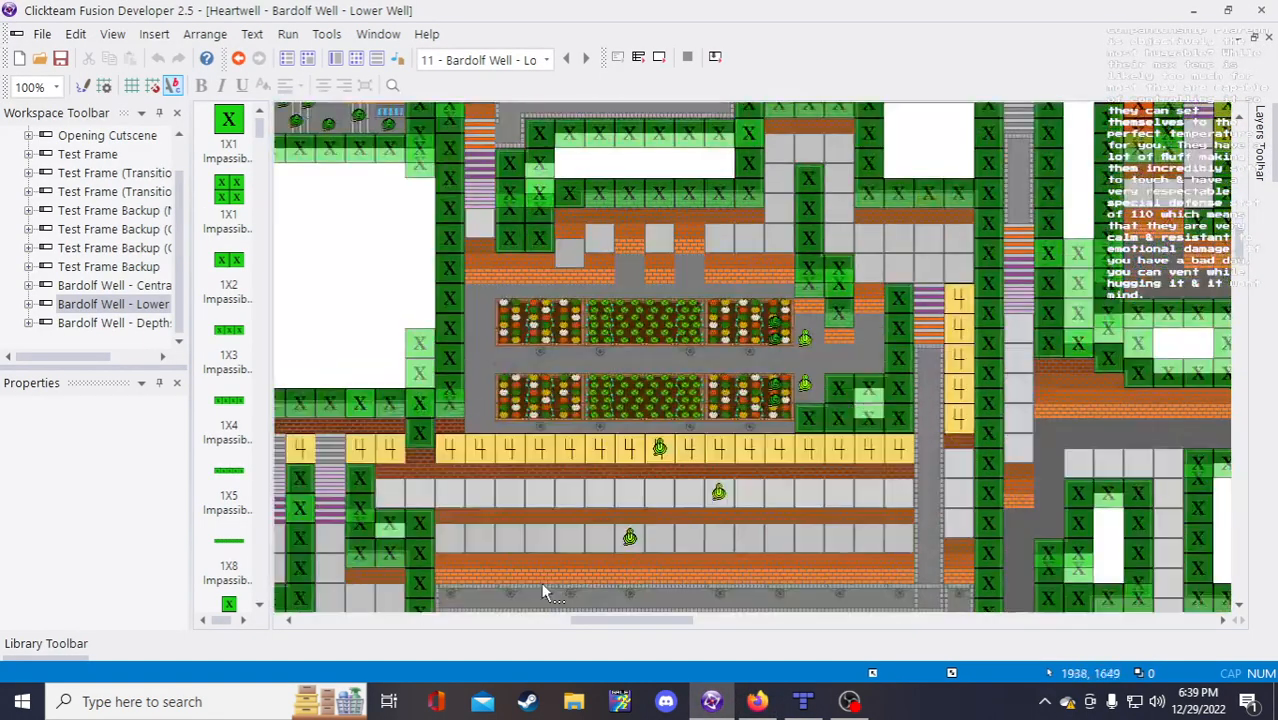
pyautogui.scroll(-3, 543, 592)
pyautogui.moveTo(590, 619); pyautogui.dragTo(540, 620)
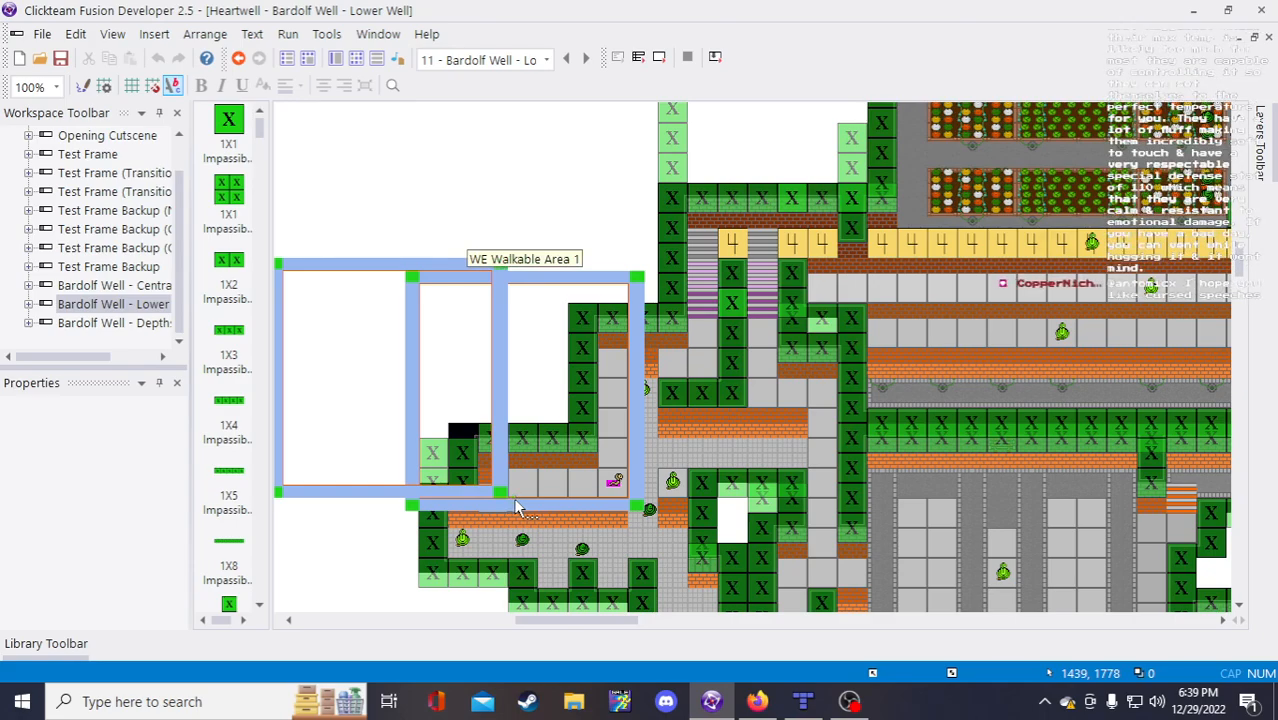
pyautogui.click(757, 701)
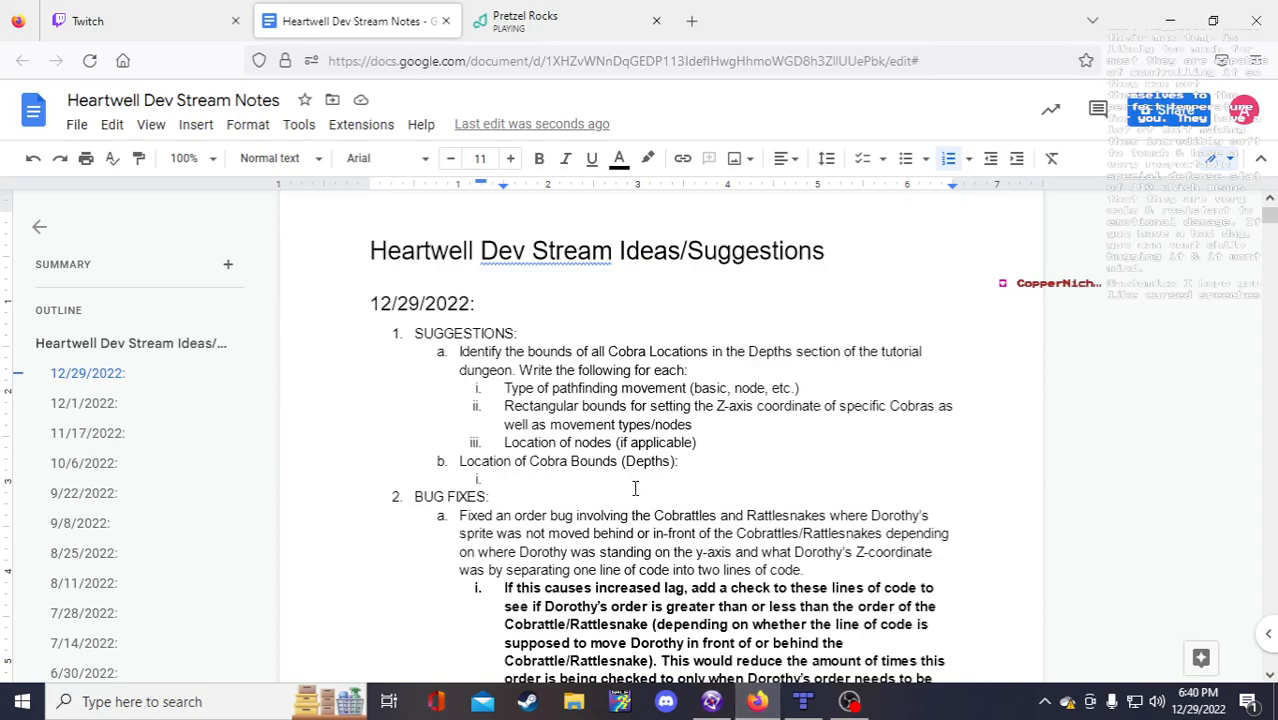
# Step: Write '(1438, 1778) to (' in sub-item i, then switch back to the Fusion Lower Well layout
pyautogui.write('1438,1778')
pyautogui.click(505, 476)
pyautogui.write('(')
pyautogui.click(575, 479)
pyautogui.write(')')
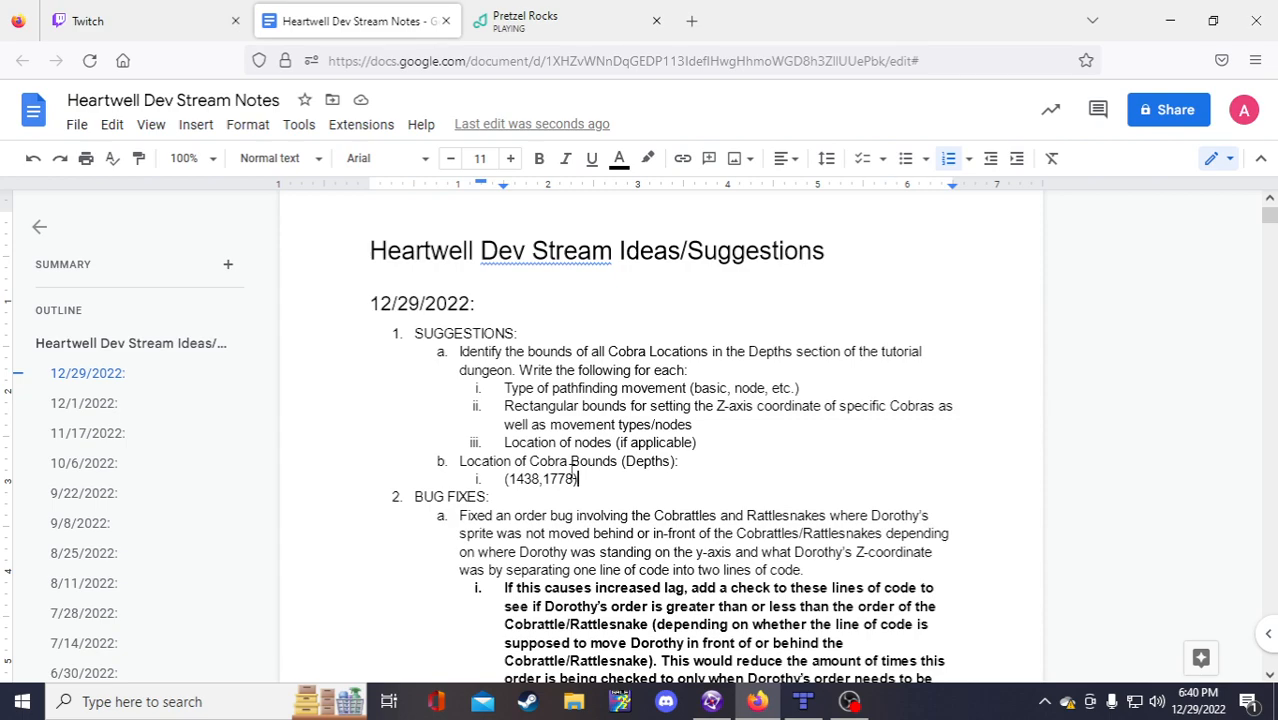
pyautogui.click(545, 479)
pyautogui.click(616, 479)
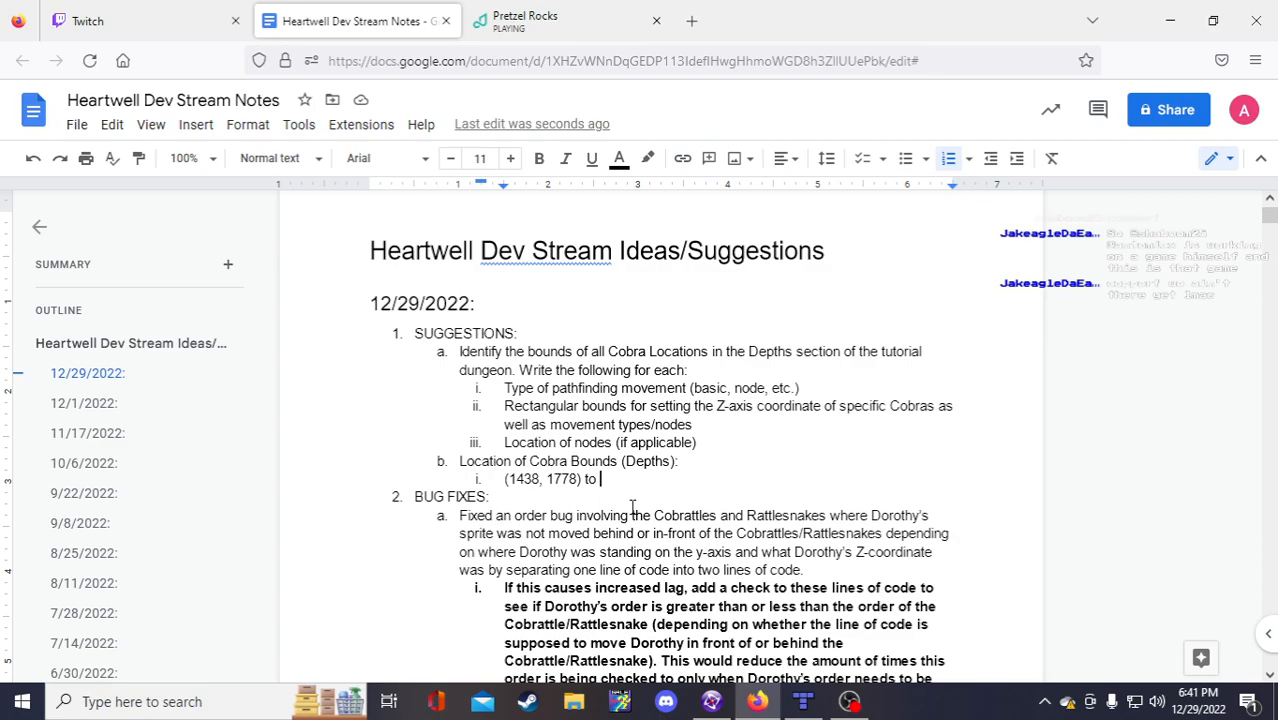
pyautogui.write('S')
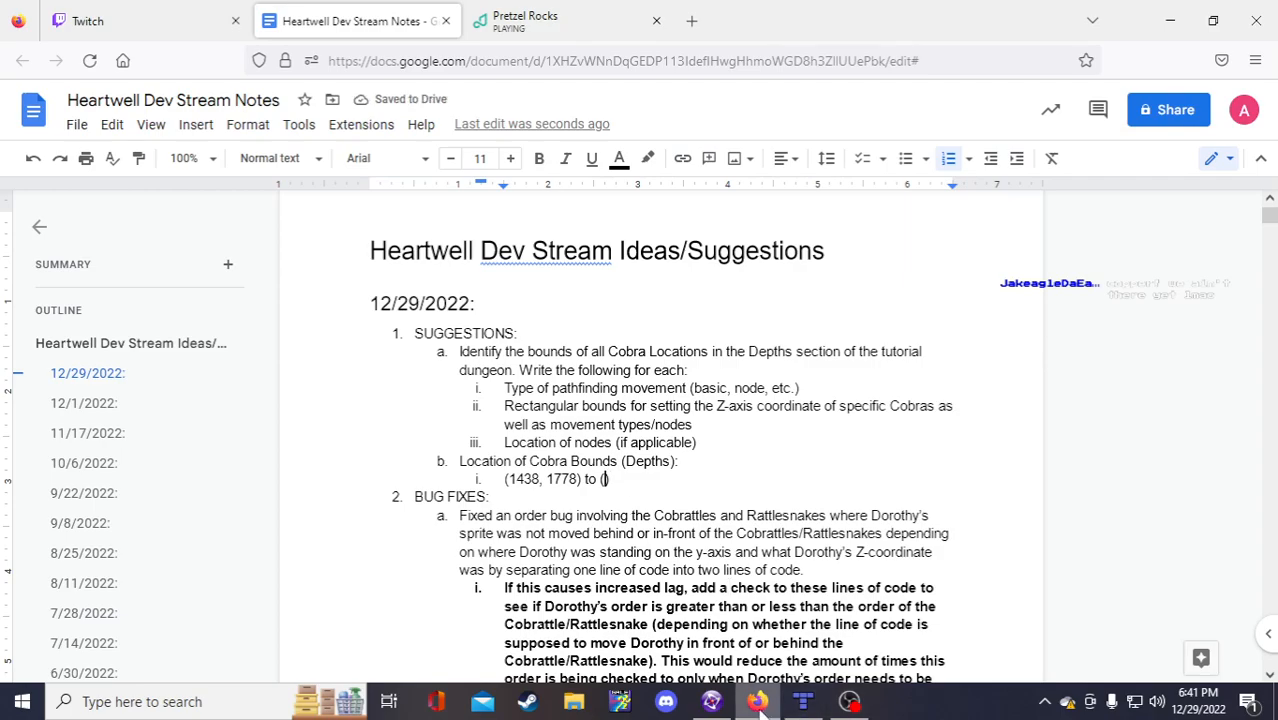
pyautogui.moveTo(730, 708)
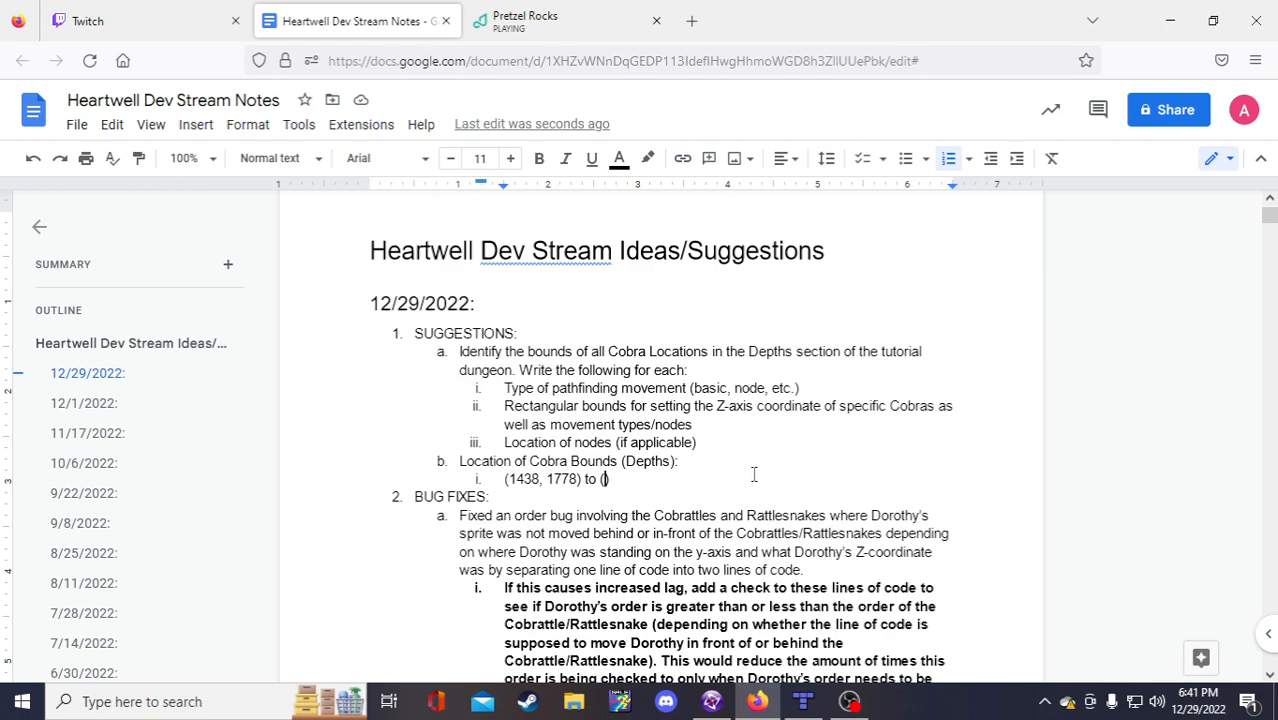
pyautogui.click(711, 701)
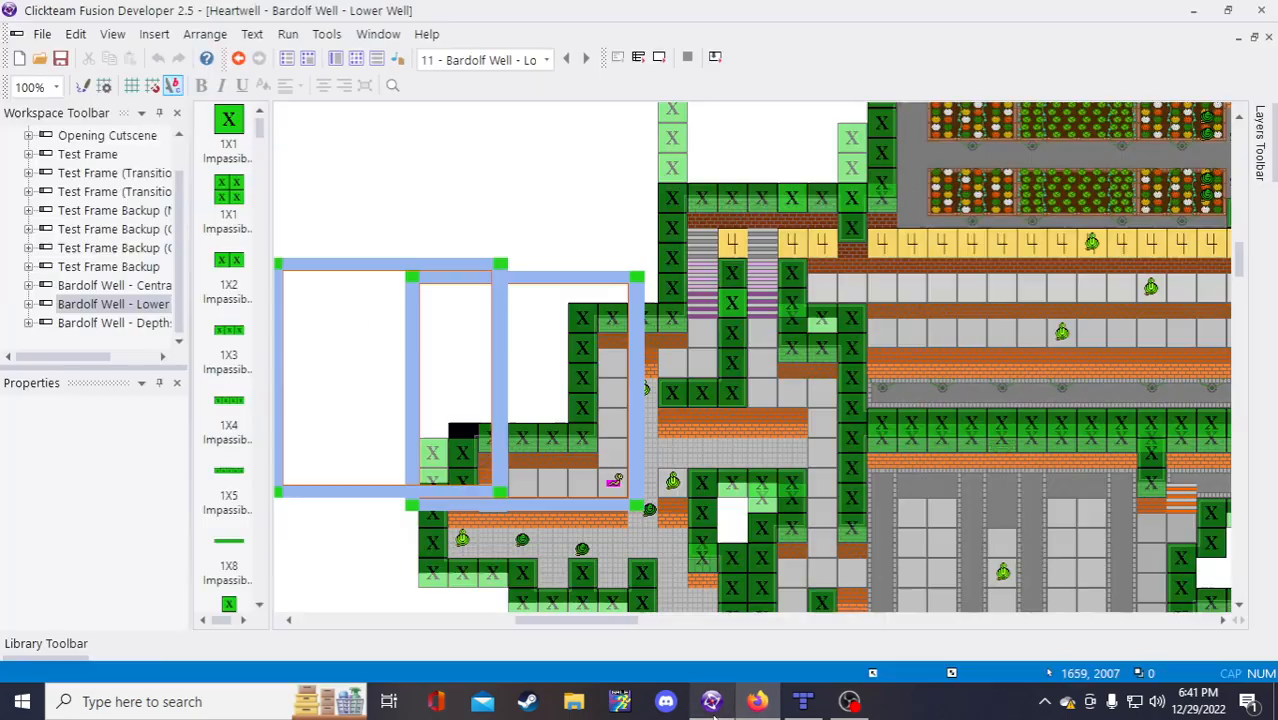
pyautogui.click(659, 57)
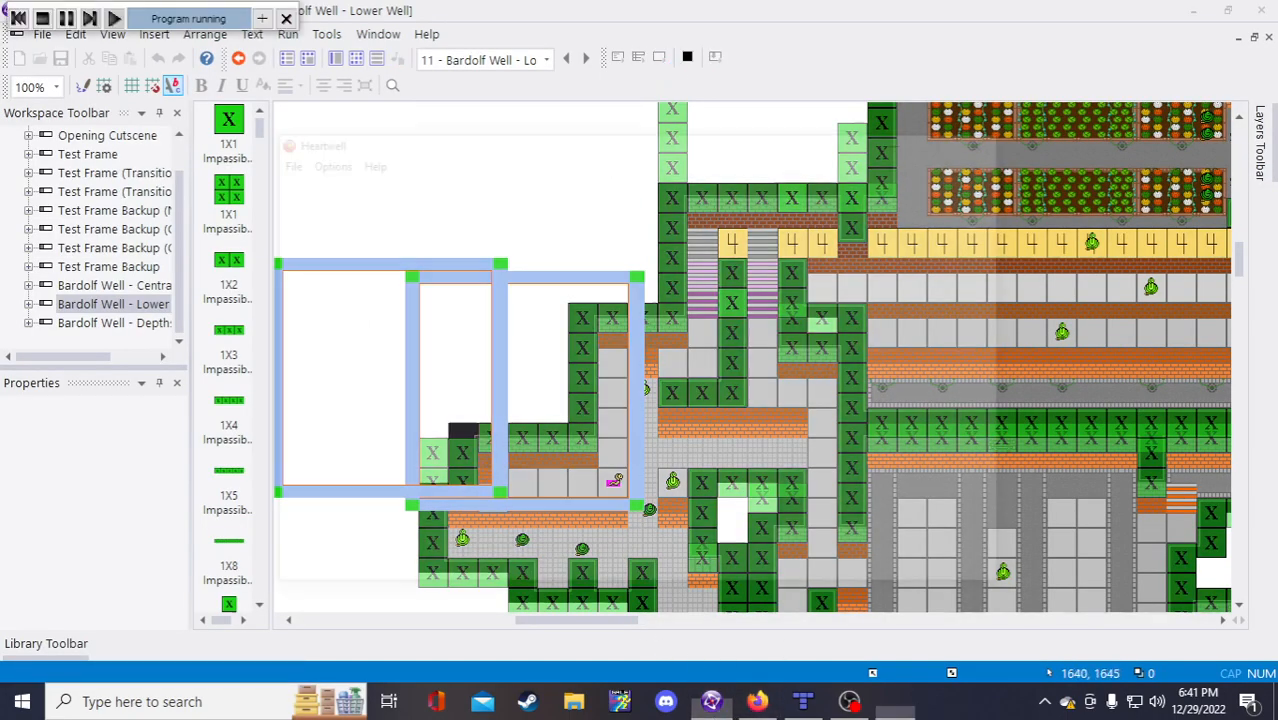
pyautogui.press('s')
pyautogui.press('a')
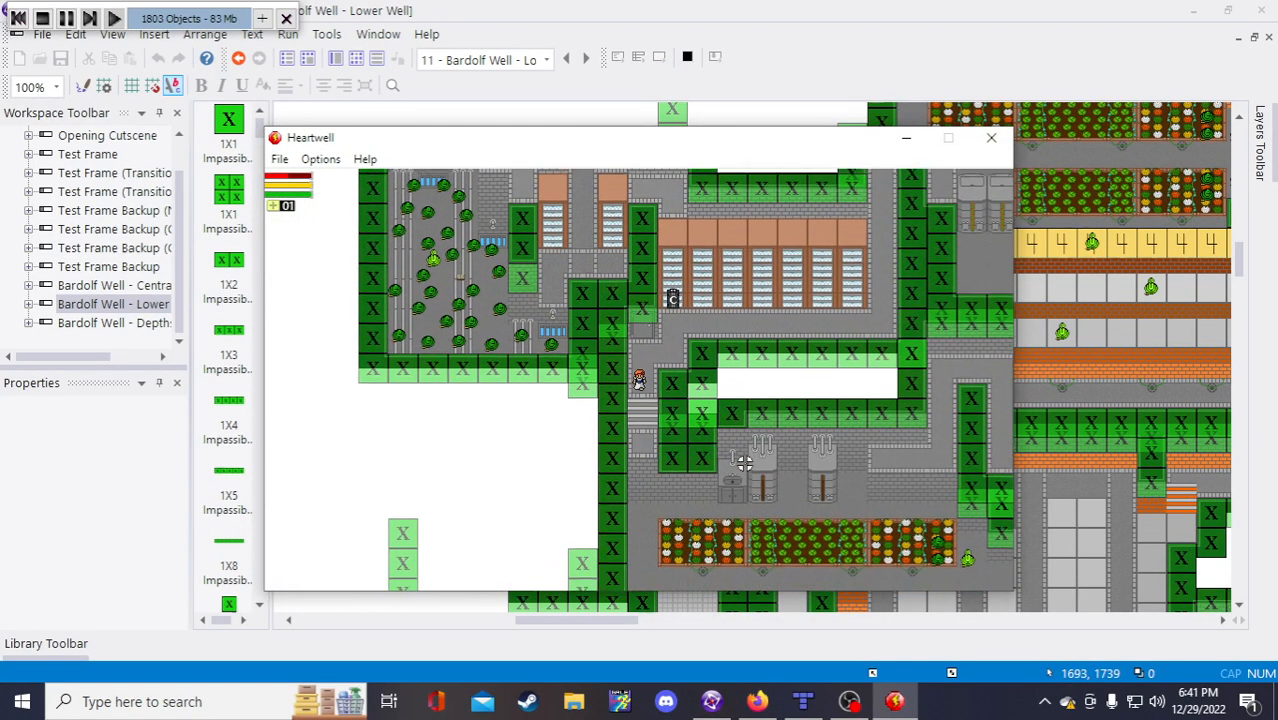
pyautogui.press('Tab')
pyautogui.scroll(-2, 740, 440)
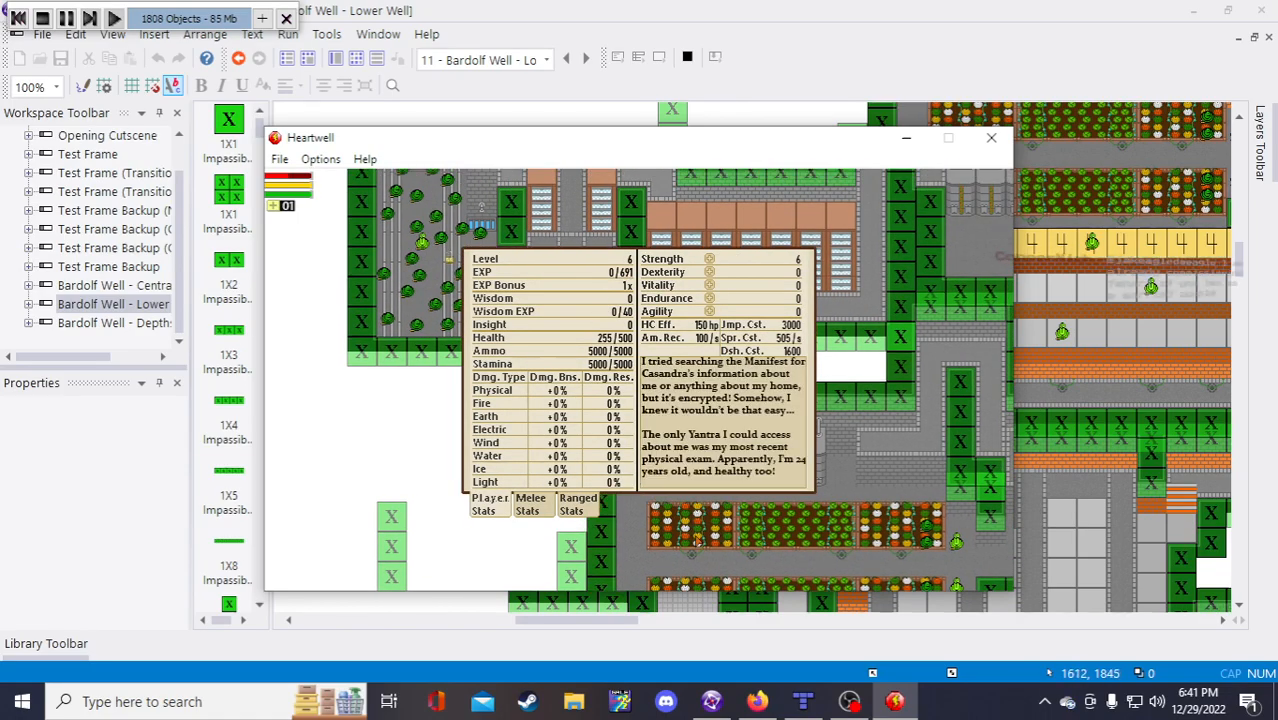
pyautogui.press('Tab')
pyautogui.press('w')
pyautogui.press('s')
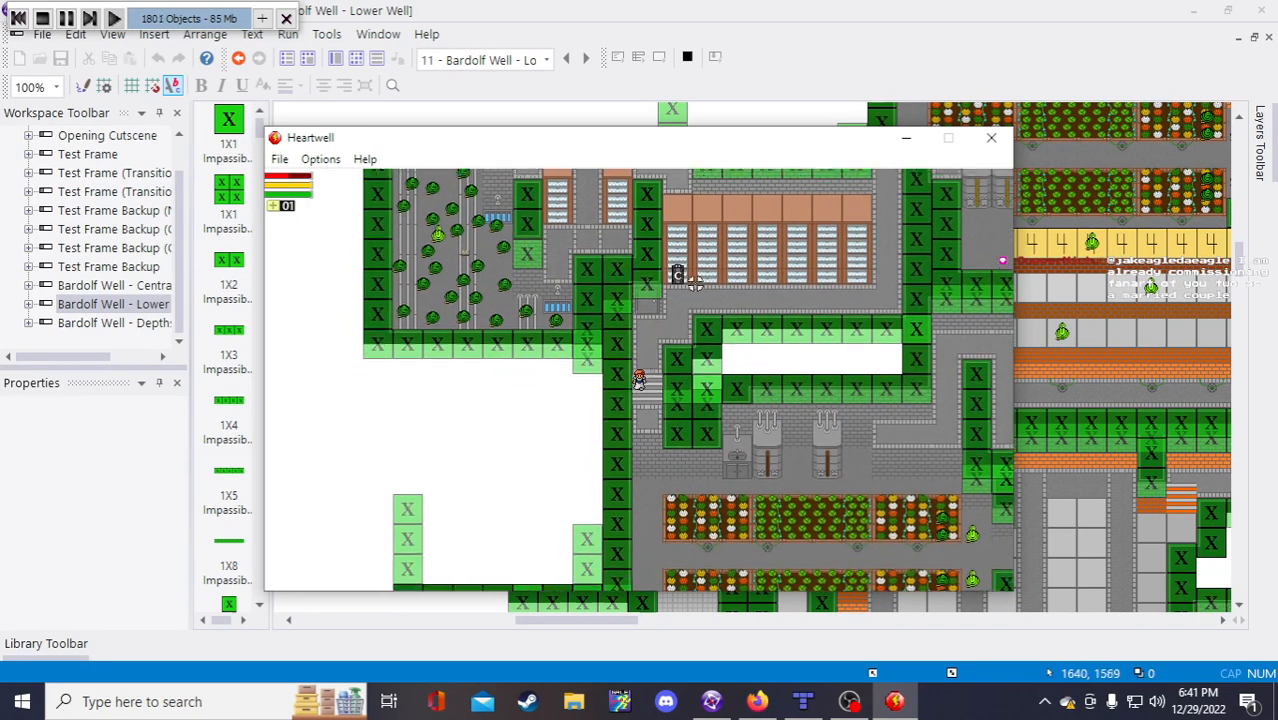
pyautogui.press('d')
pyautogui.hotkey('alt', 'Return')
pyautogui.press('w')
pyautogui.press('d')
pyautogui.press('s')
pyautogui.press('w')
pyautogui.press('d')
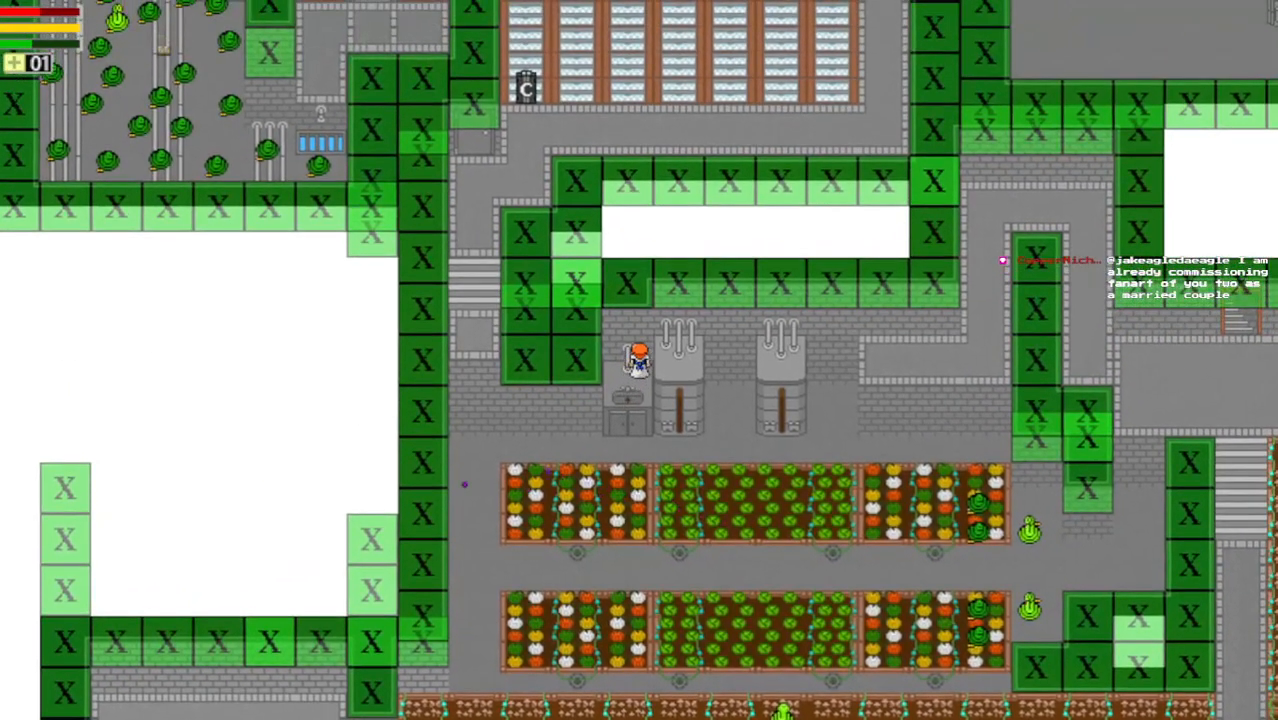
pyautogui.press('w')
pyautogui.press('a')
pyautogui.press('s')
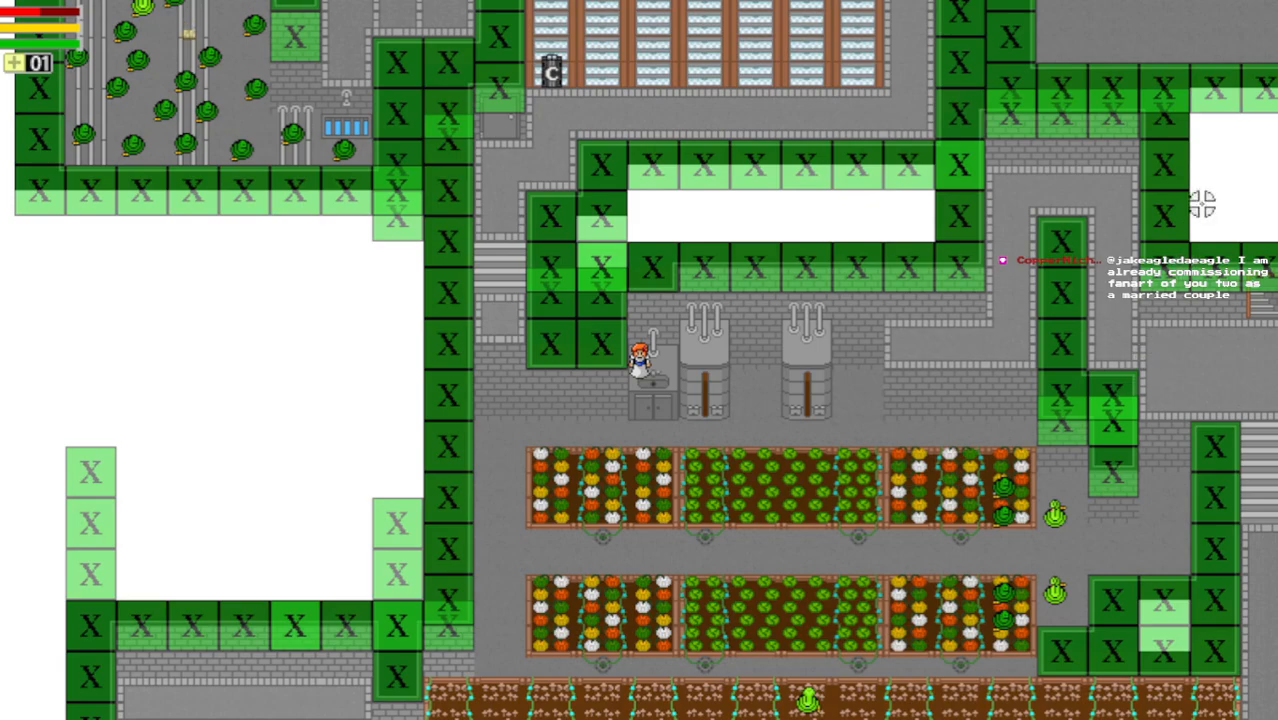
pyautogui.click(1262, 4)
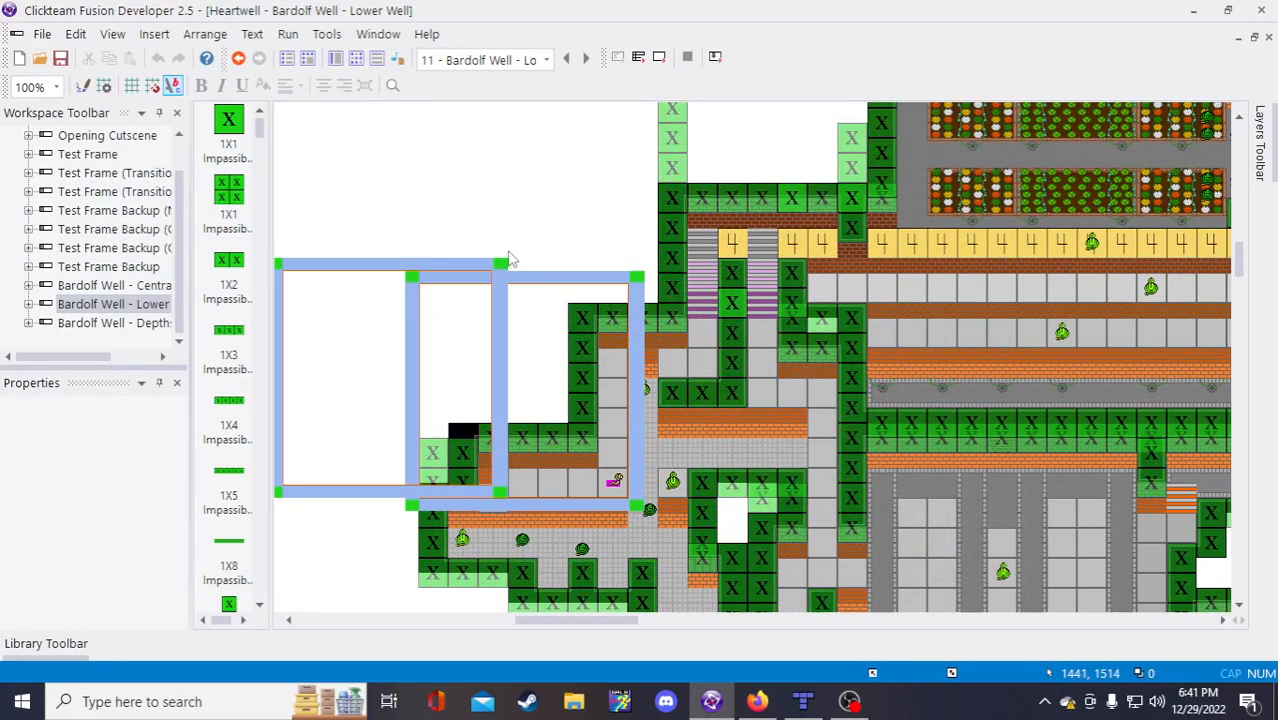
pyautogui.scroll(-3, 571, 286)
pyautogui.scroll(3, 657, 455)
pyautogui.scroll(-3, 650, 465)
pyautogui.scroll(3, 650, 465)
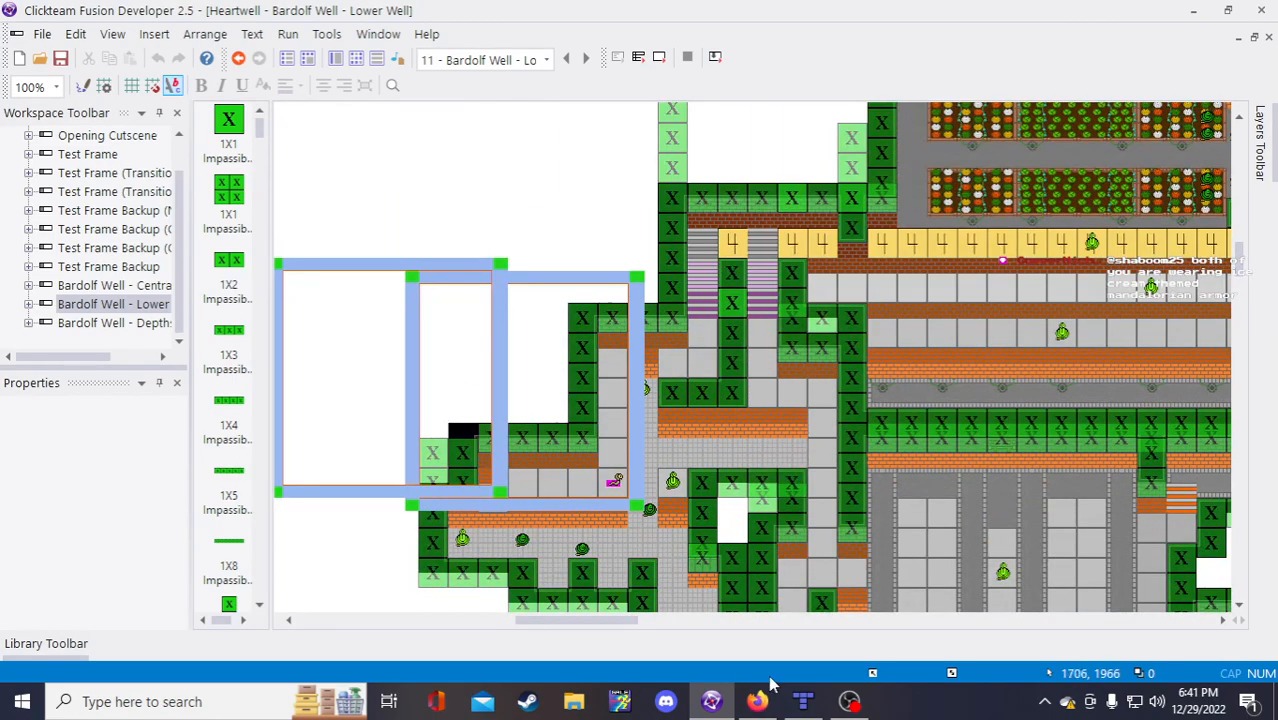
pyautogui.moveTo(767, 701)
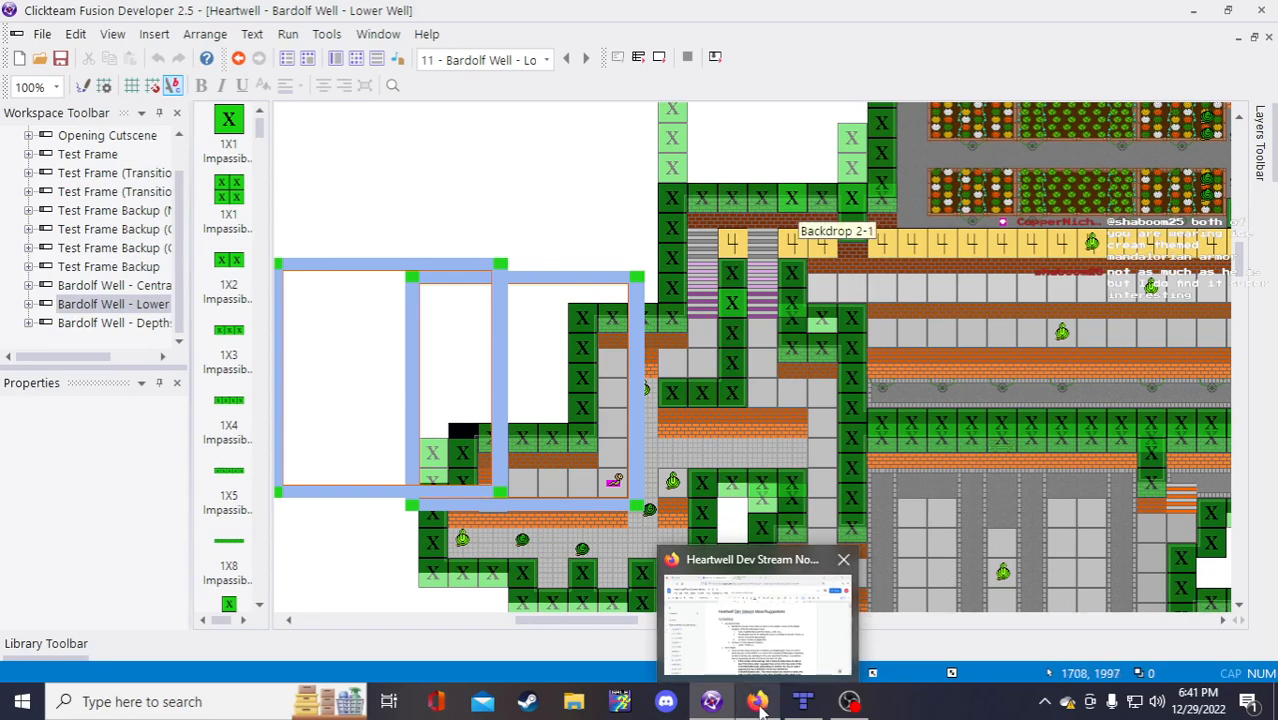
pyautogui.click(757, 701)
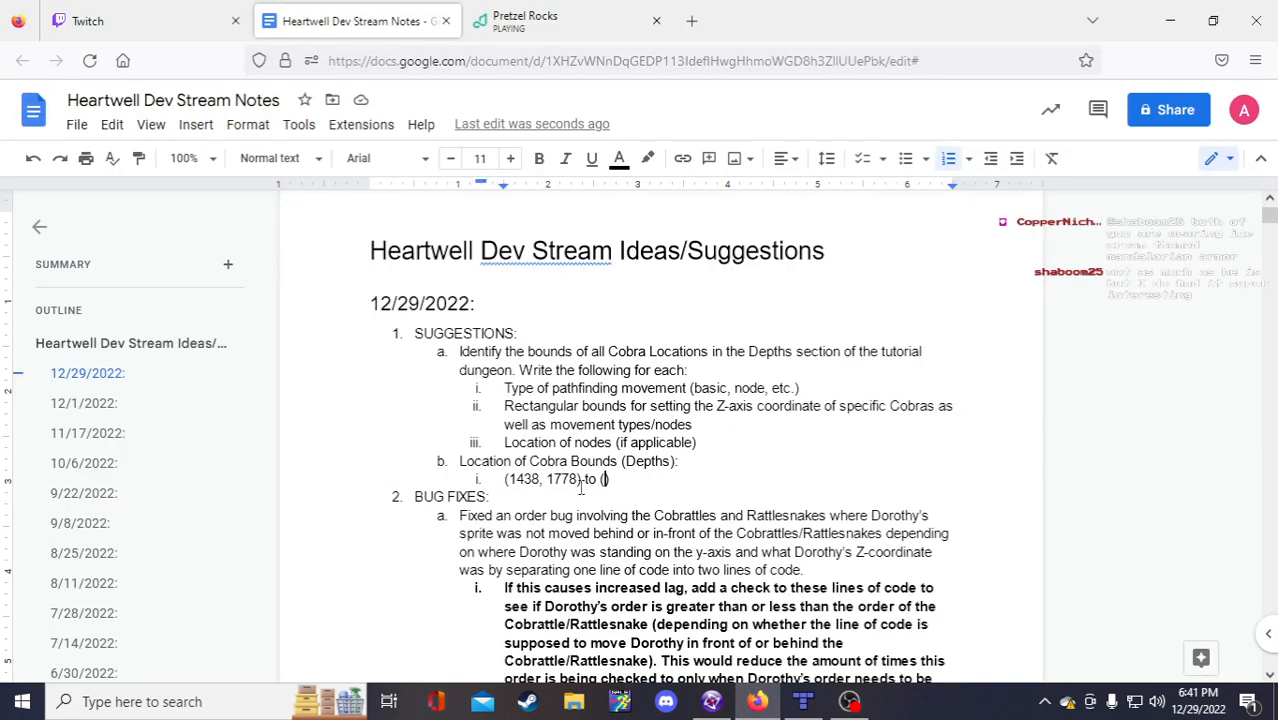
pyautogui.click(711, 701)
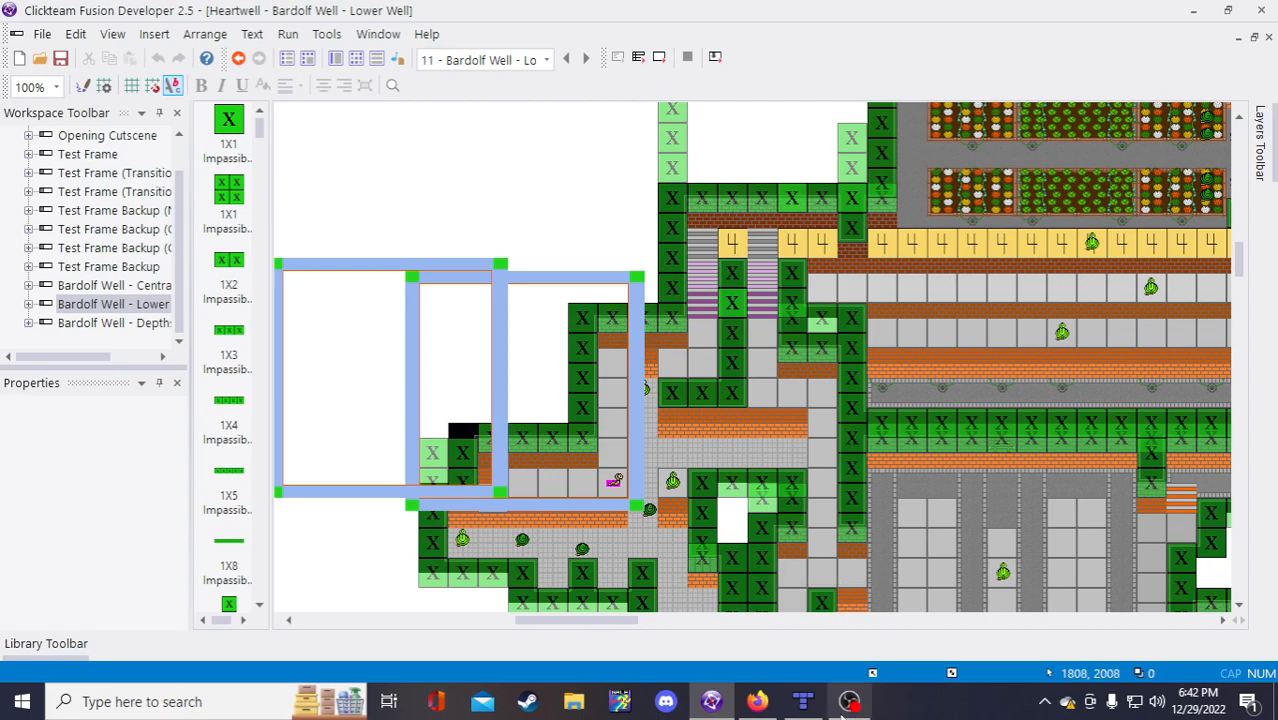
# Step: Finish the first bound as (1438, 1778) to (1569, 1613), start sub-item ii, then switch to Tiled
pyautogui.click(757, 701)
pyautogui.write('1569,')
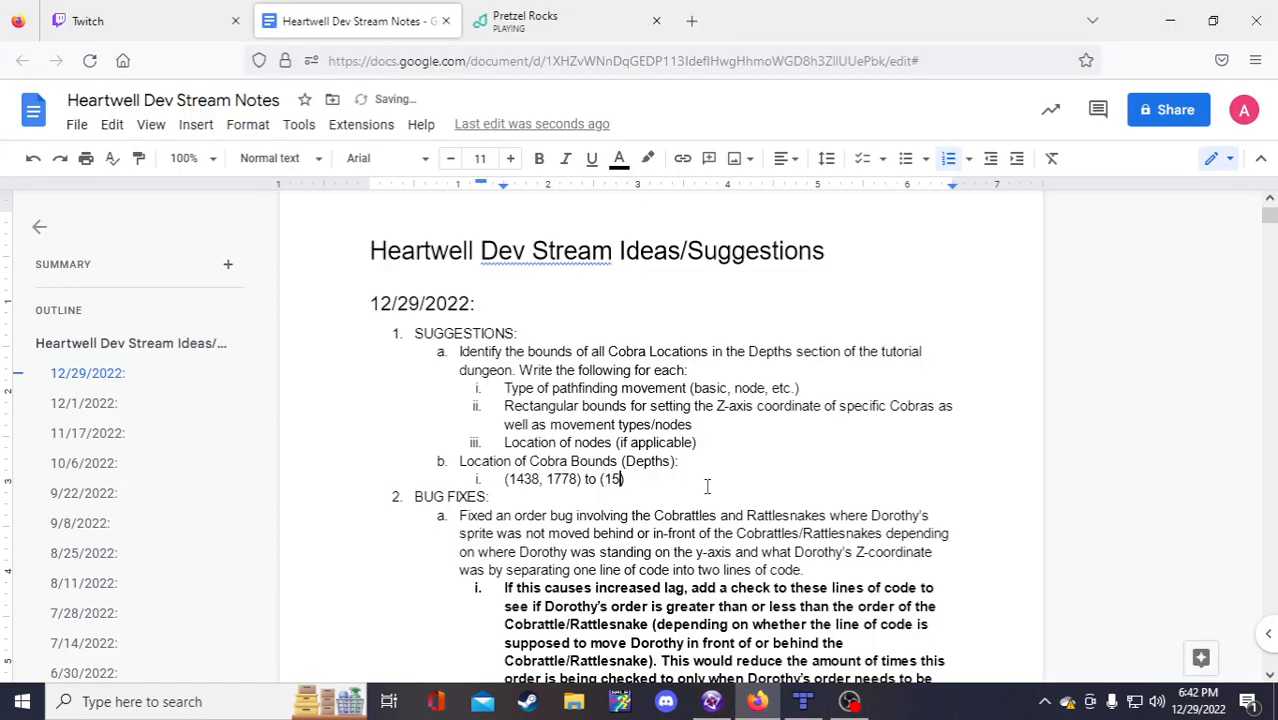
pyautogui.write('1613')
pyautogui.click(636, 479)
pyautogui.click(701, 480)
pyautogui.press('Return')
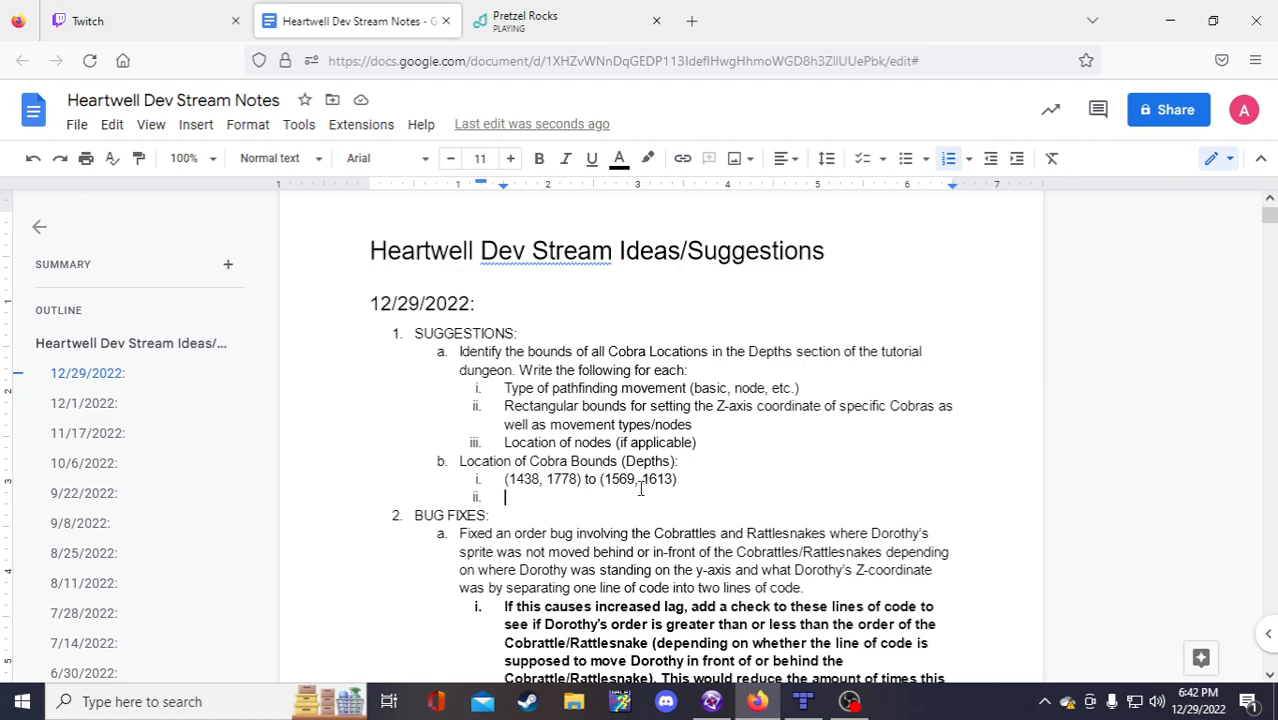
pyautogui.scroll(-1, 682, 524)
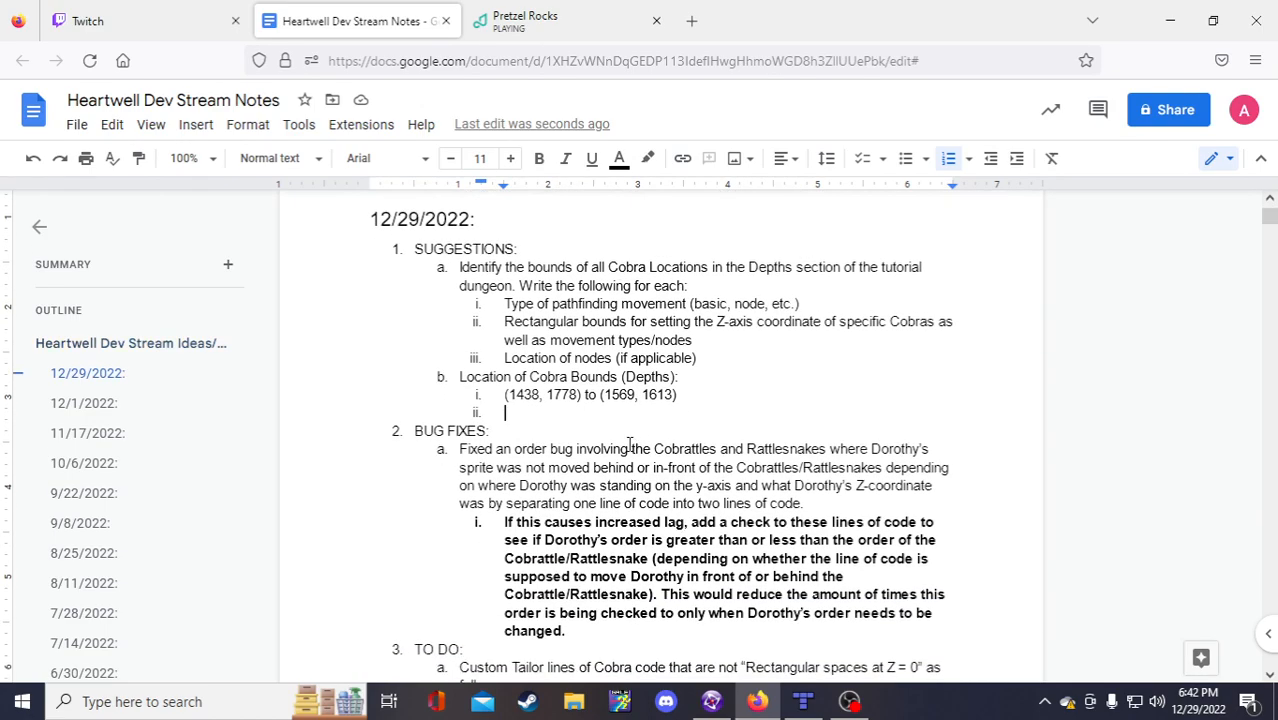
pyautogui.scroll(2, 655, 487)
pyautogui.scroll(-2, 645, 502)
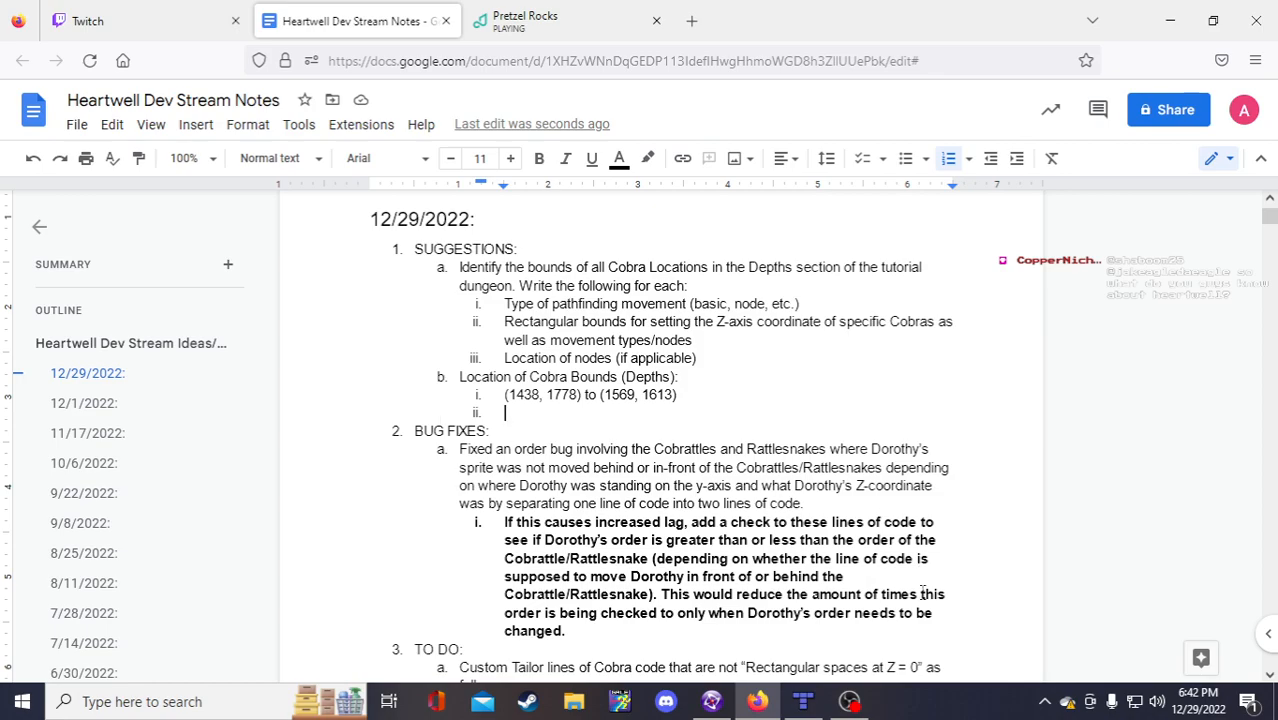
pyautogui.click(810, 707)
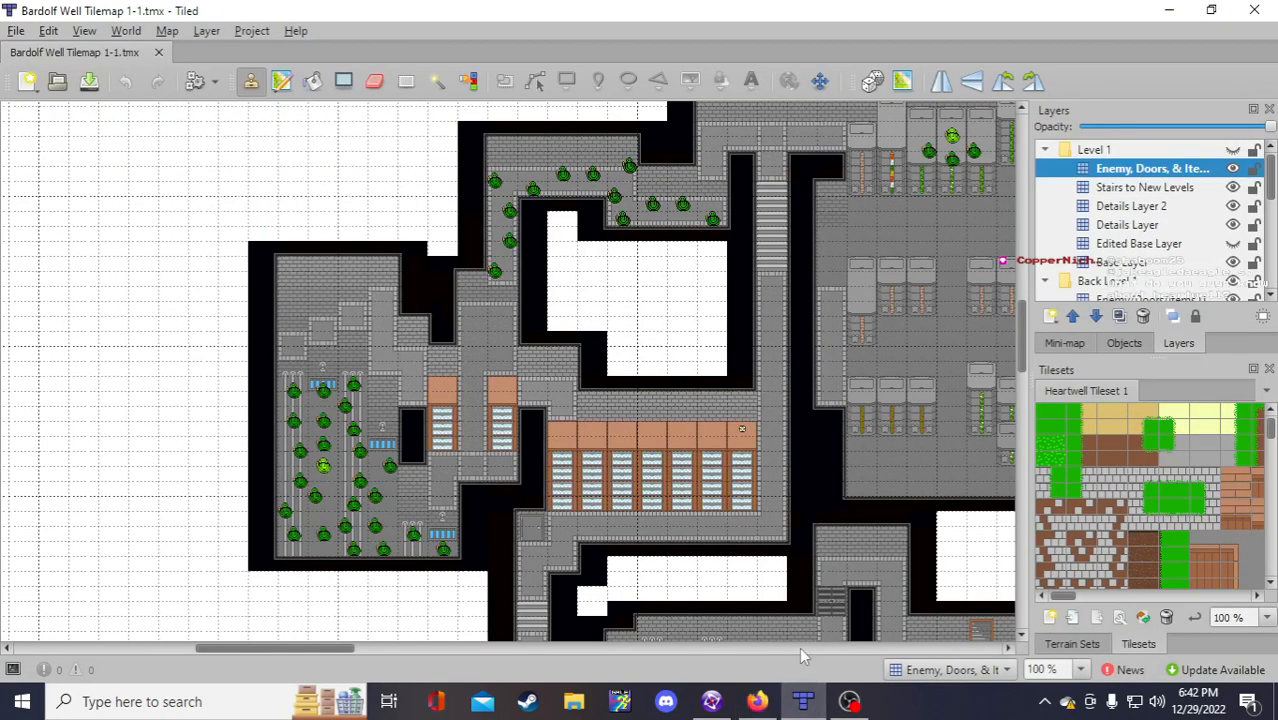
# Step: Scroll around the Bardolf Well tilemap in Tiled, then bring up Fusion's Lower Well frame
pyautogui.scroll(-1, 795, 477)
pyautogui.scroll(-1, 795, 477)
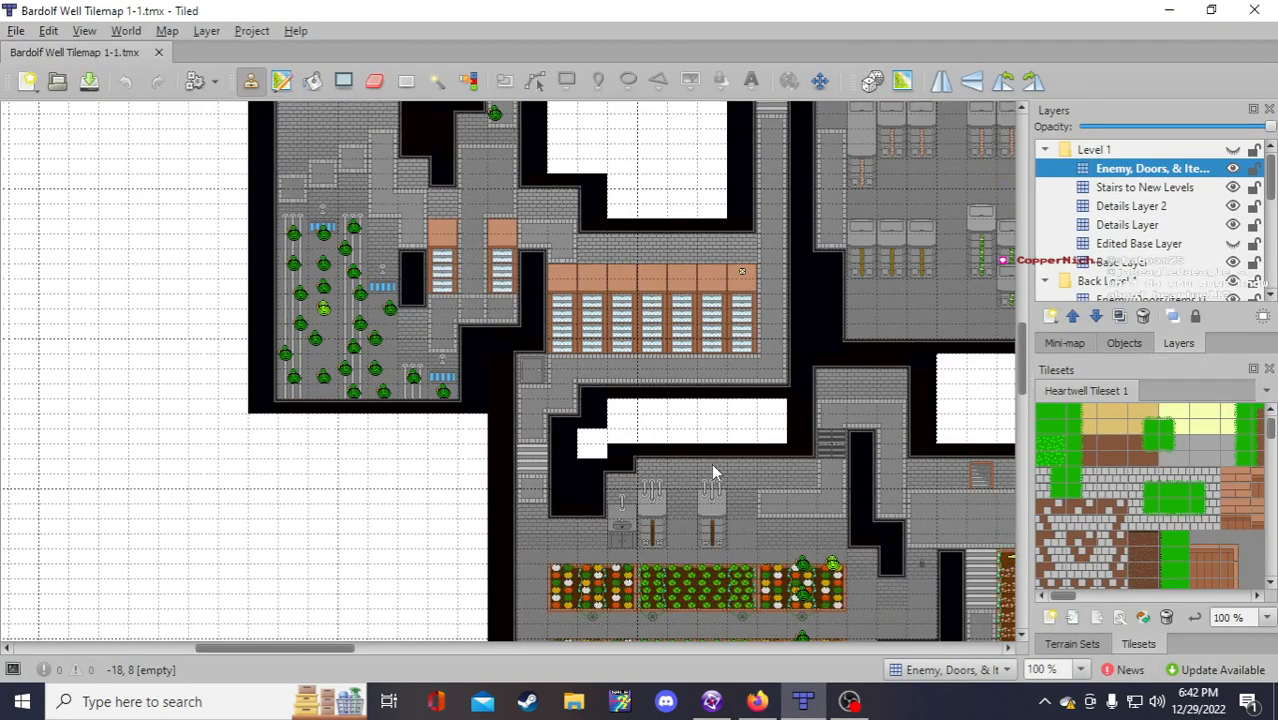
pyautogui.moveTo(708, 695)
pyautogui.moveTo(334, 648); pyautogui.dragTo(433, 650)
pyautogui.scroll(-6, 422, 654)
pyautogui.scroll(10, 436, 618)
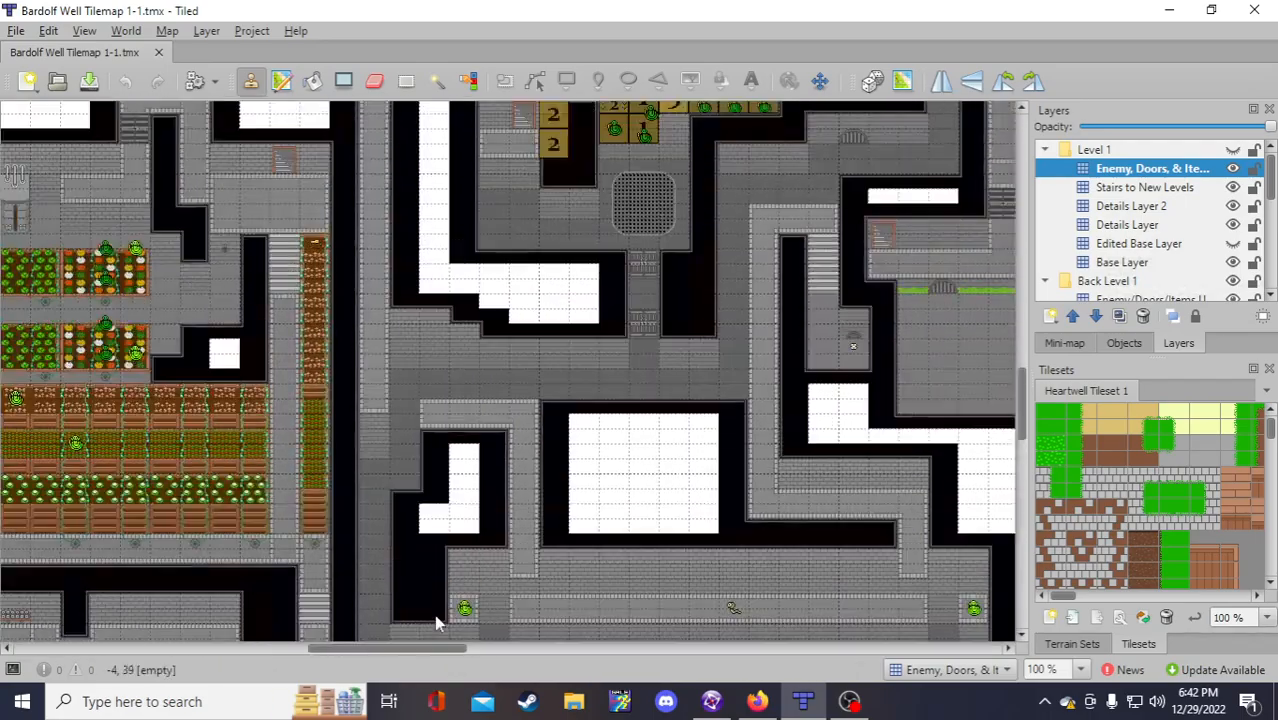
pyautogui.scroll(-6, 437, 611)
pyautogui.scroll(-3, 460, 612)
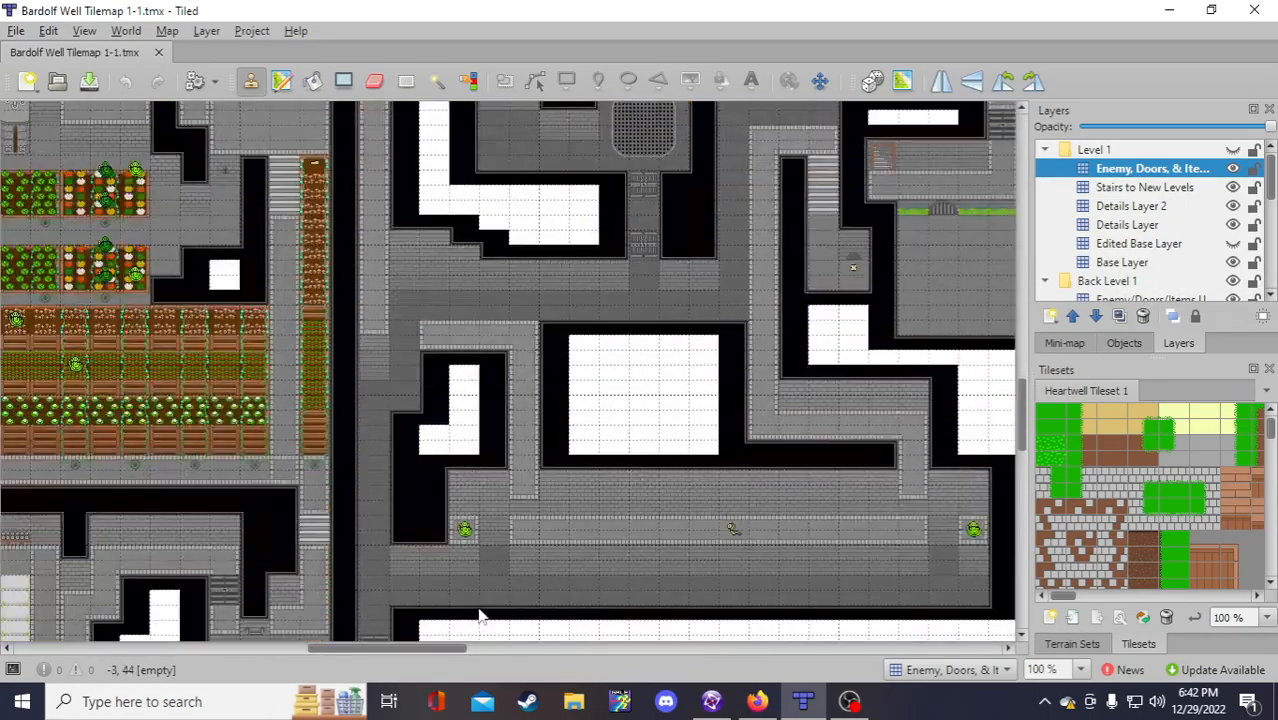
pyautogui.scroll(1, 482, 613)
pyautogui.moveTo(462, 650); pyautogui.dragTo(421, 652)
pyautogui.moveTo(710, 702); pyautogui.dragTo(757, 702)
pyautogui.click(757, 701)
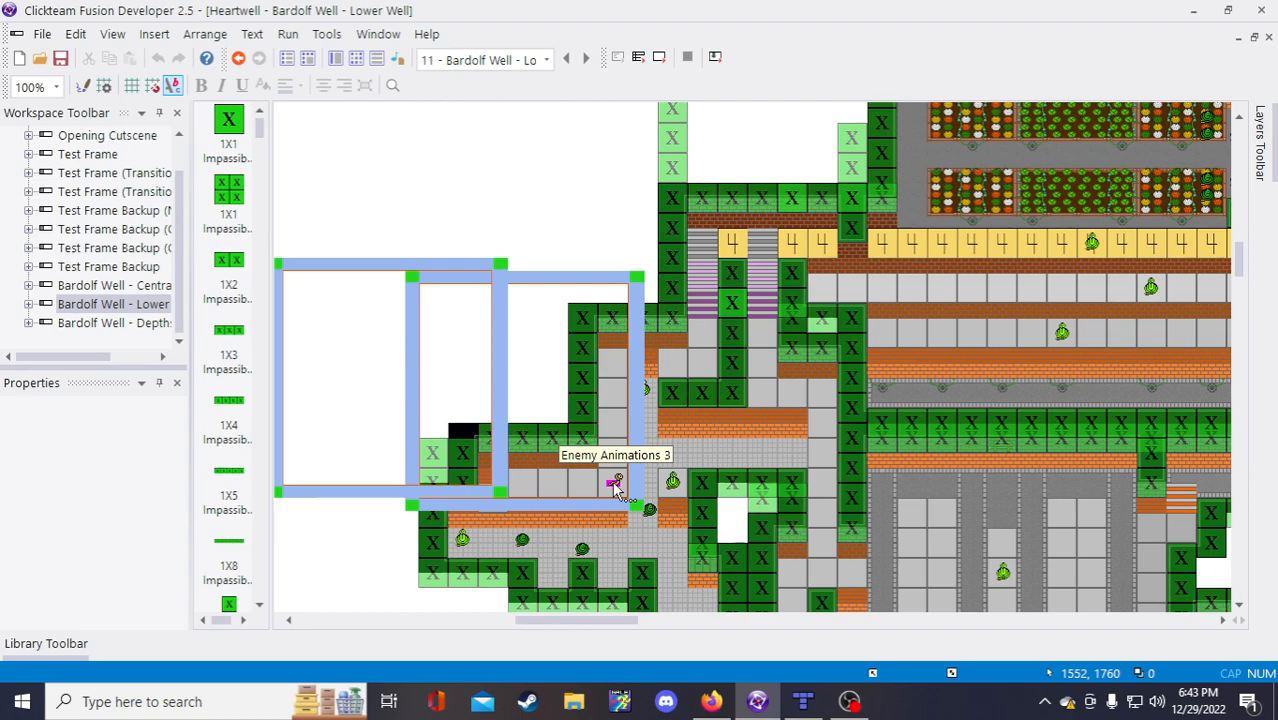
# Step: Nest 'One Node: (1552, 1760)' under the first Depths Cobra bound, checking the position in Fusion
pyautogui.click(803, 701)
pyautogui.click(711, 701)
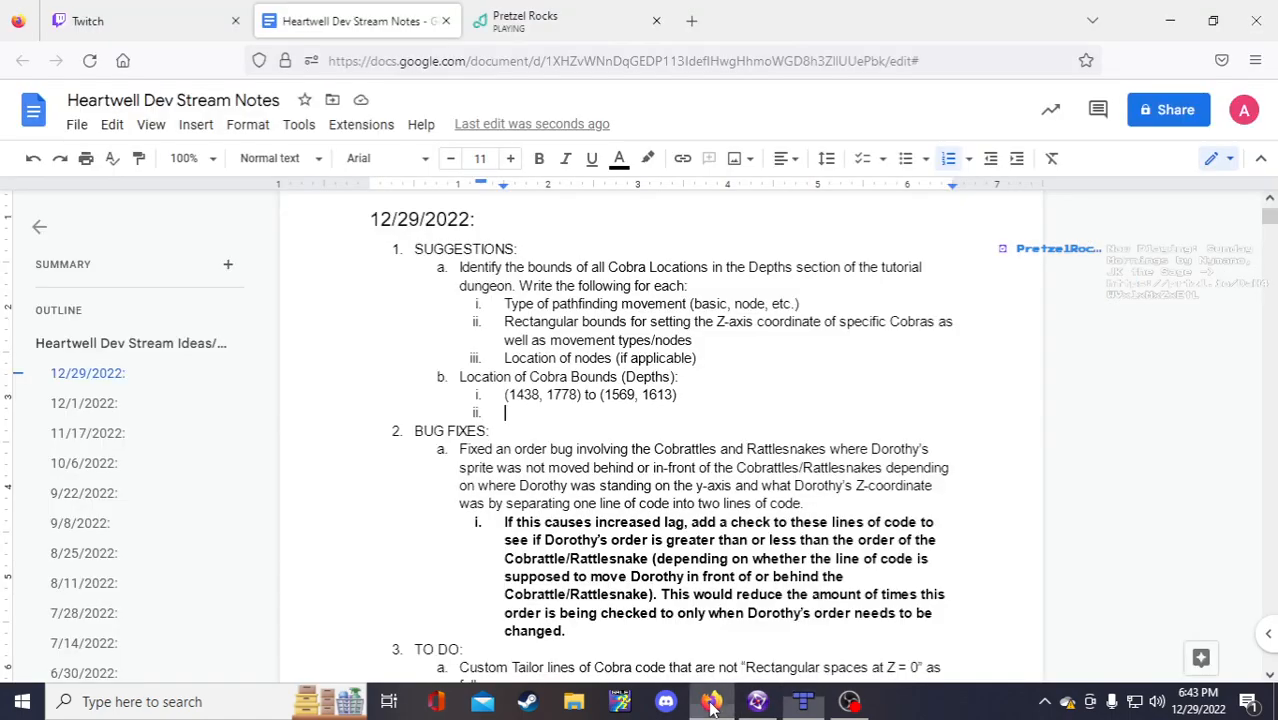
pyautogui.click(698, 397)
pyautogui.press('Return')
pyautogui.press('Tab')
pyautogui.write('One Node: ')
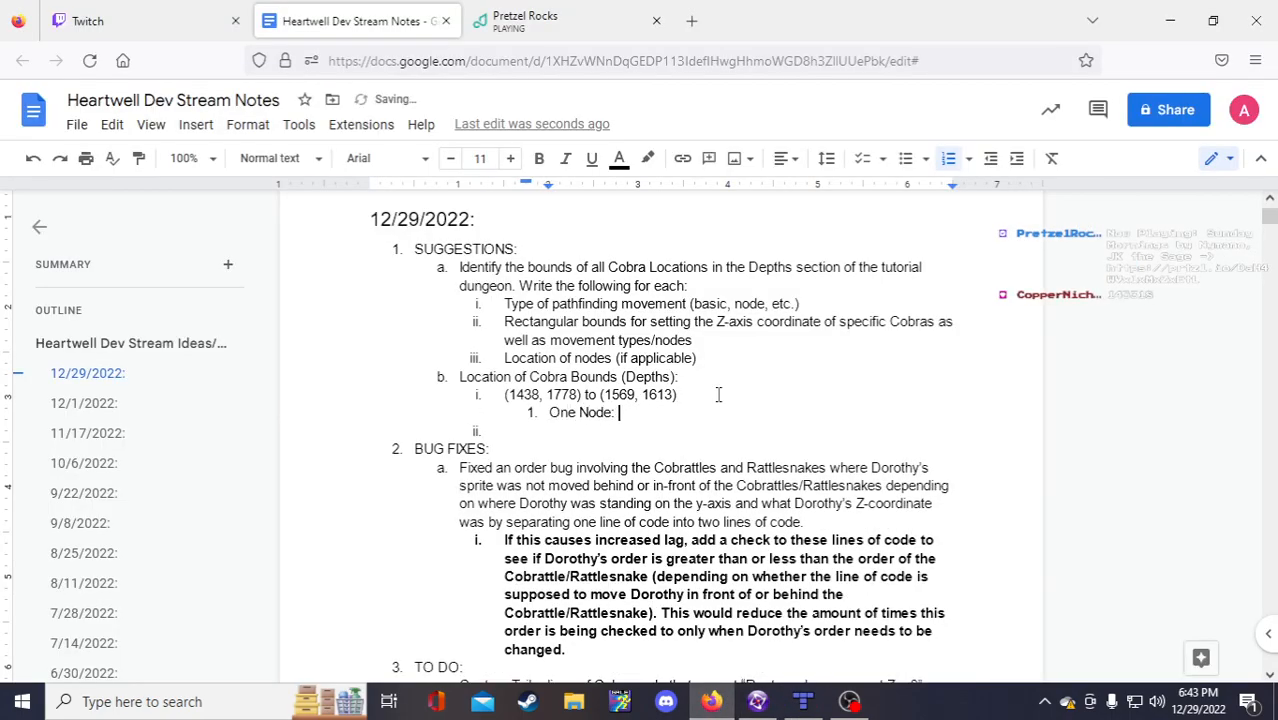
pyautogui.write('1552, 1760)')
pyautogui.click(620, 416)
pyautogui.write('(')
pyautogui.hotkey('alt', 'Tab')
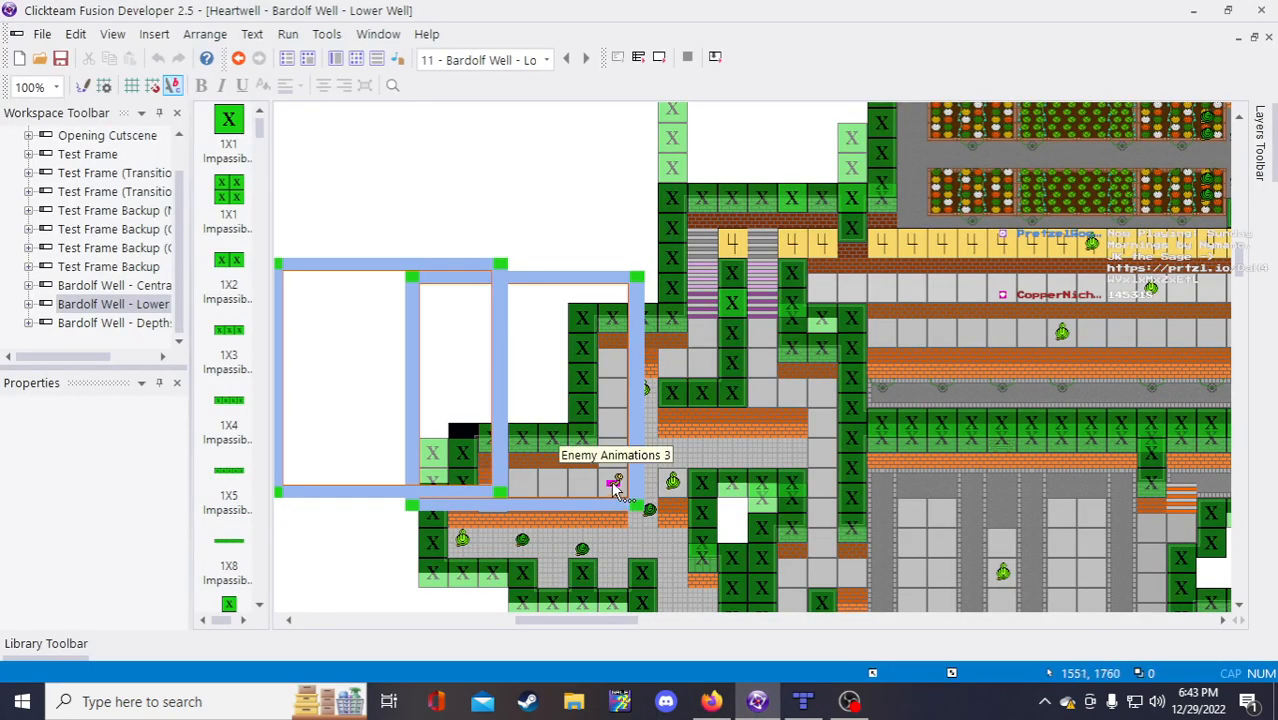
pyautogui.click(711, 701)
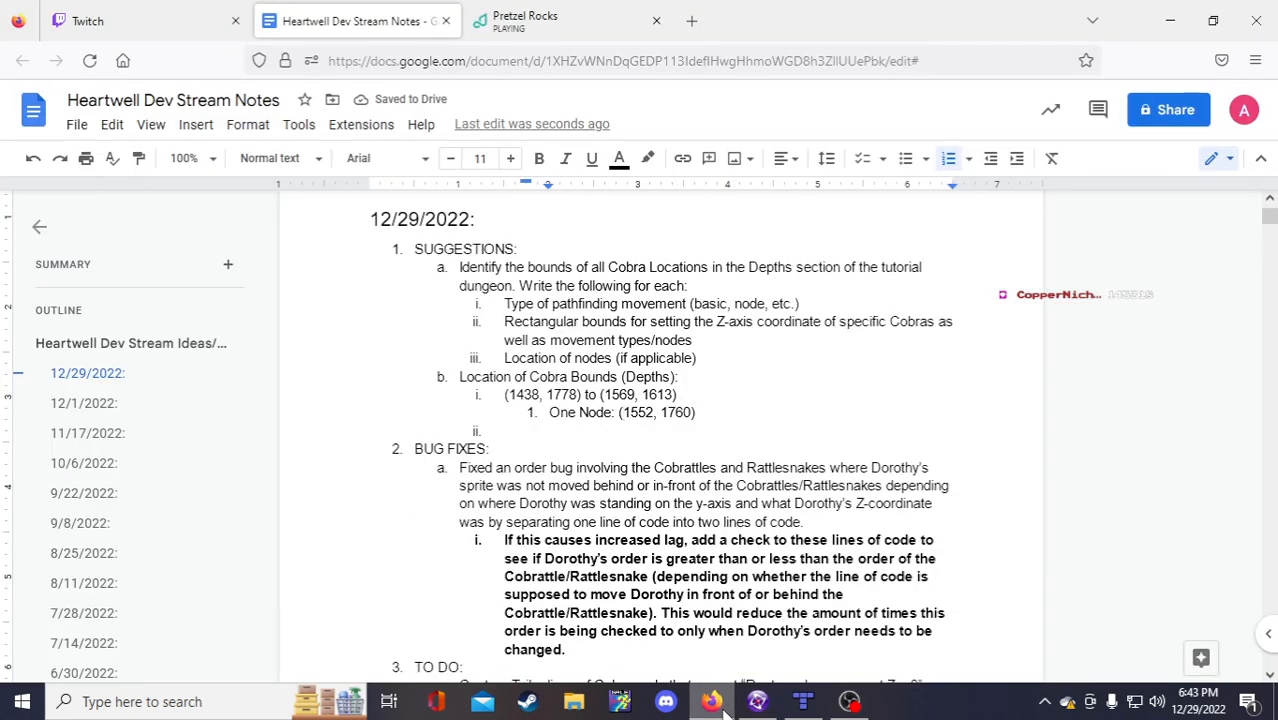
# Step: Type the empty bound template '(,) to (,)' into item ii
pyautogui.click(917, 425)
pyautogui.write('()()')
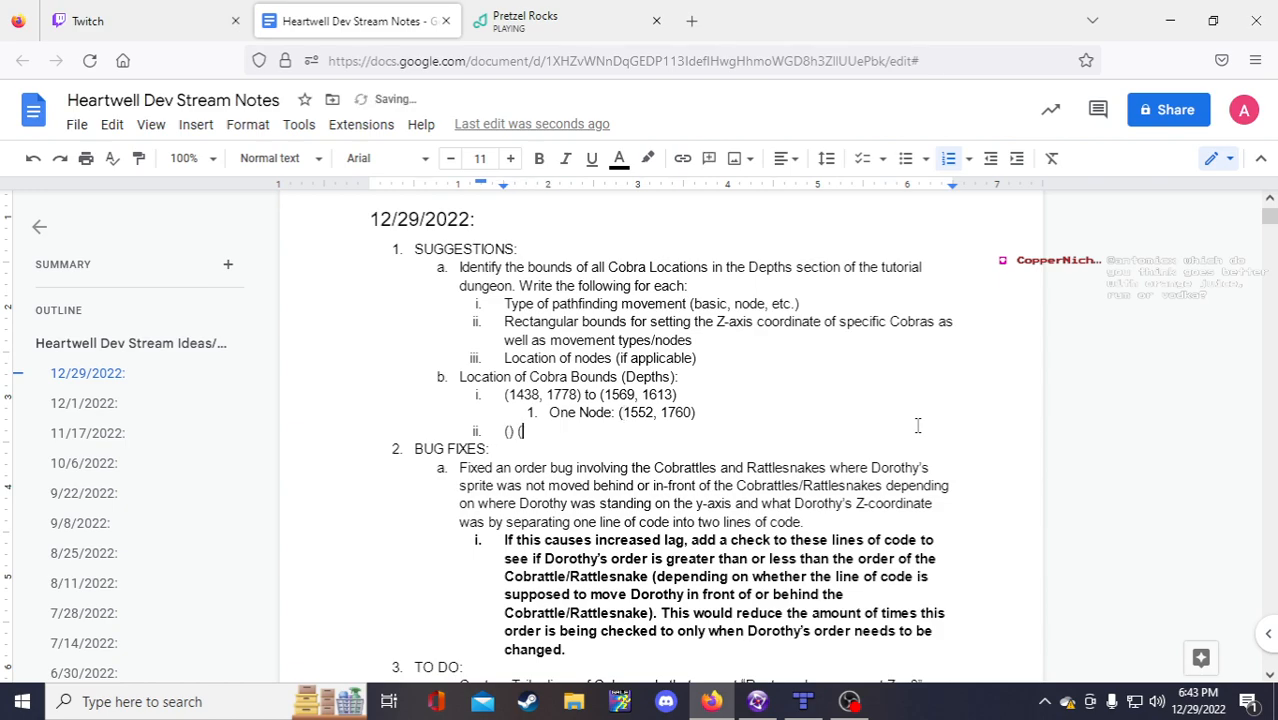
pyautogui.press('Left')
pyautogui.press('Left')
pyautogui.write('to')
pyautogui.click(511, 430)
pyautogui.write(',')
pyautogui.press('Right')
pyautogui.press('Right')
pyautogui.press('Right')
pyautogui.press('Right')
pyautogui.press('Right')
pyautogui.press('Right')
pyautogui.write(',')
# Step: Copy the '(,) to (,)' template into a new item iii
pyautogui.moveTo(575, 430); pyautogui.dragTo(505, 430)
pyautogui.hotkey('ctrl', 'c')
pyautogui.click(562, 434)
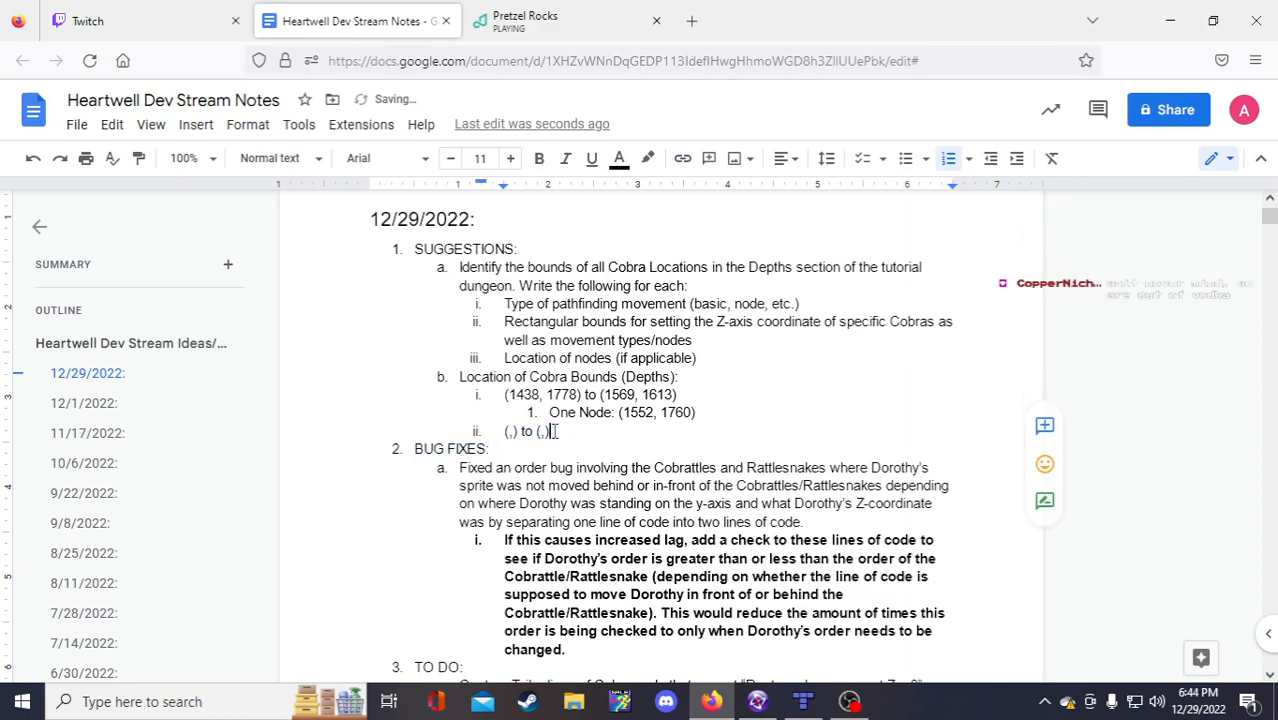
pyautogui.press('Return')
pyautogui.hotkey('ctrl', 'v')
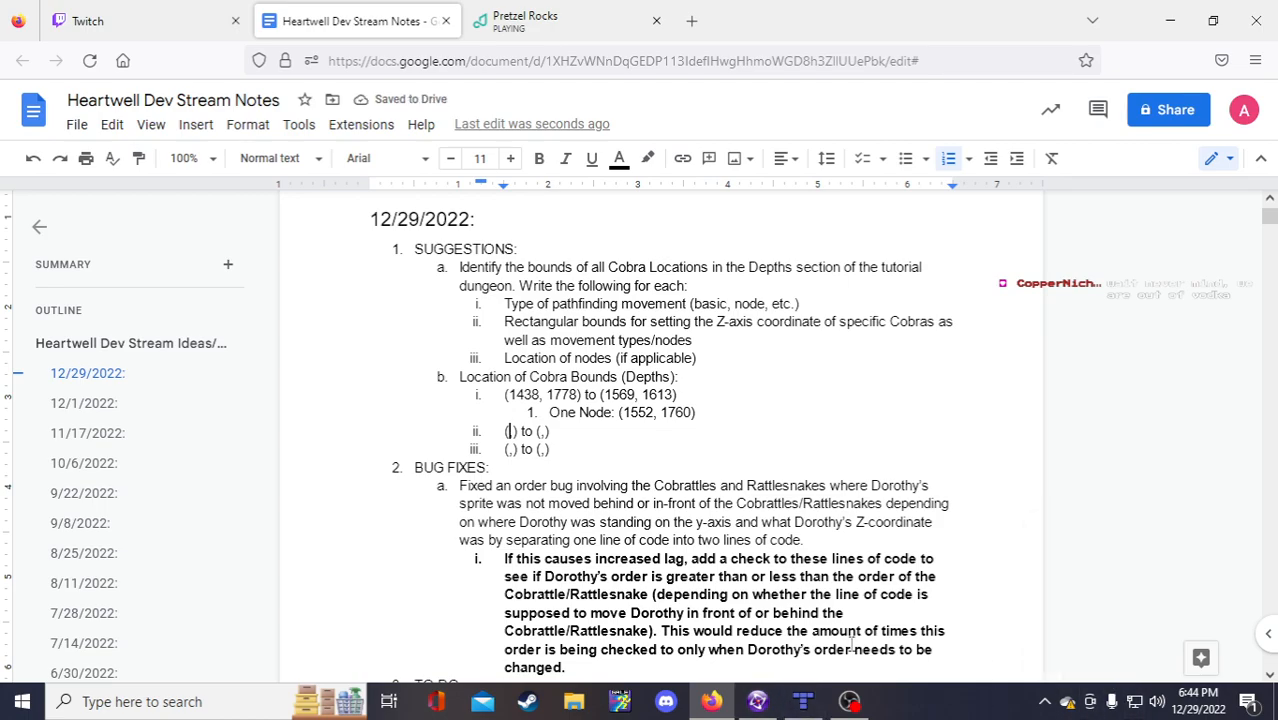
# Step: Bring Fusion's Lower Well frame forward and pan the view to the next pink Cobra
pyautogui.click(771, 709)
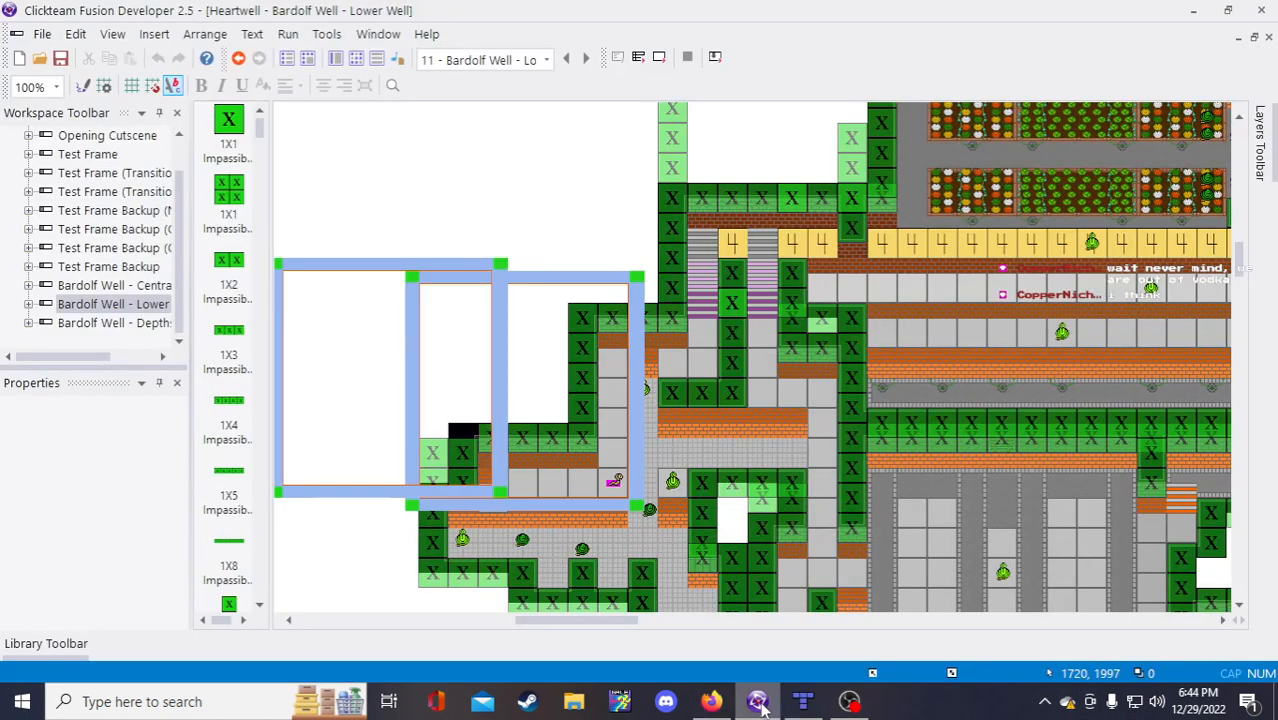
pyautogui.moveTo(593, 621); pyautogui.dragTo(650, 622)
pyautogui.scroll(4, 549, 430)
pyautogui.scroll(-5, 616, 484)
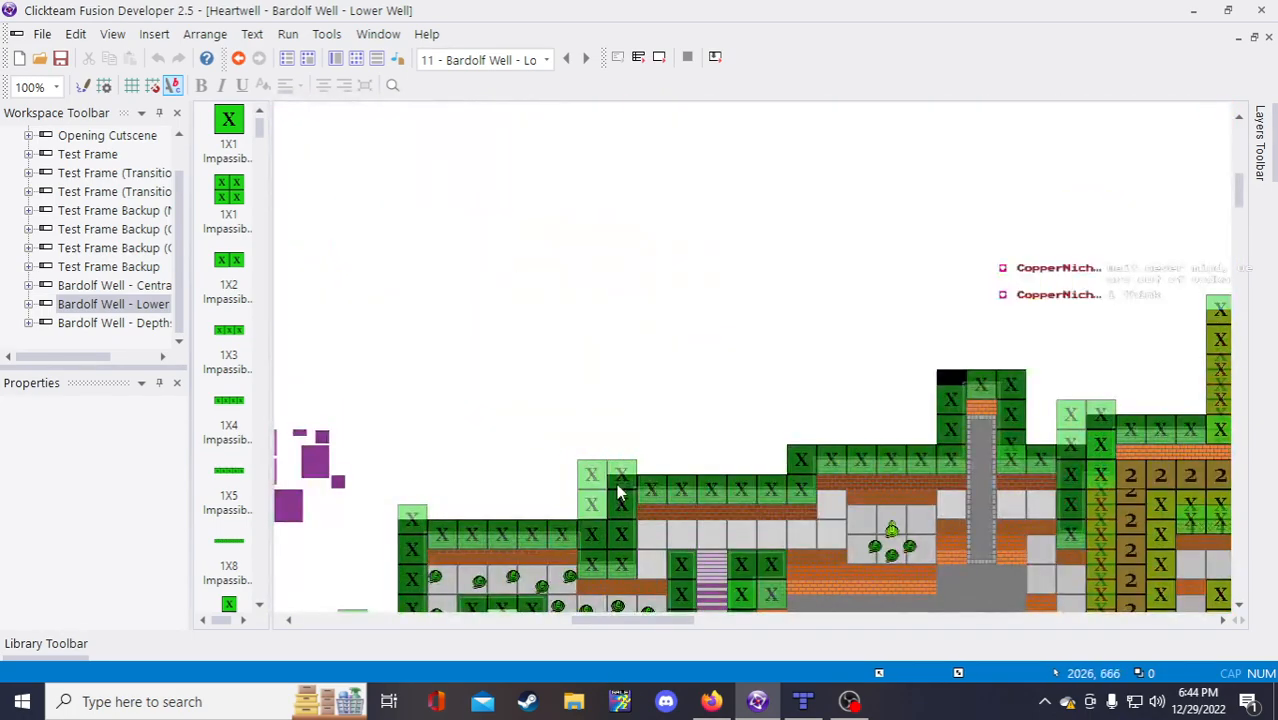
pyautogui.scroll(-4, 625, 487)
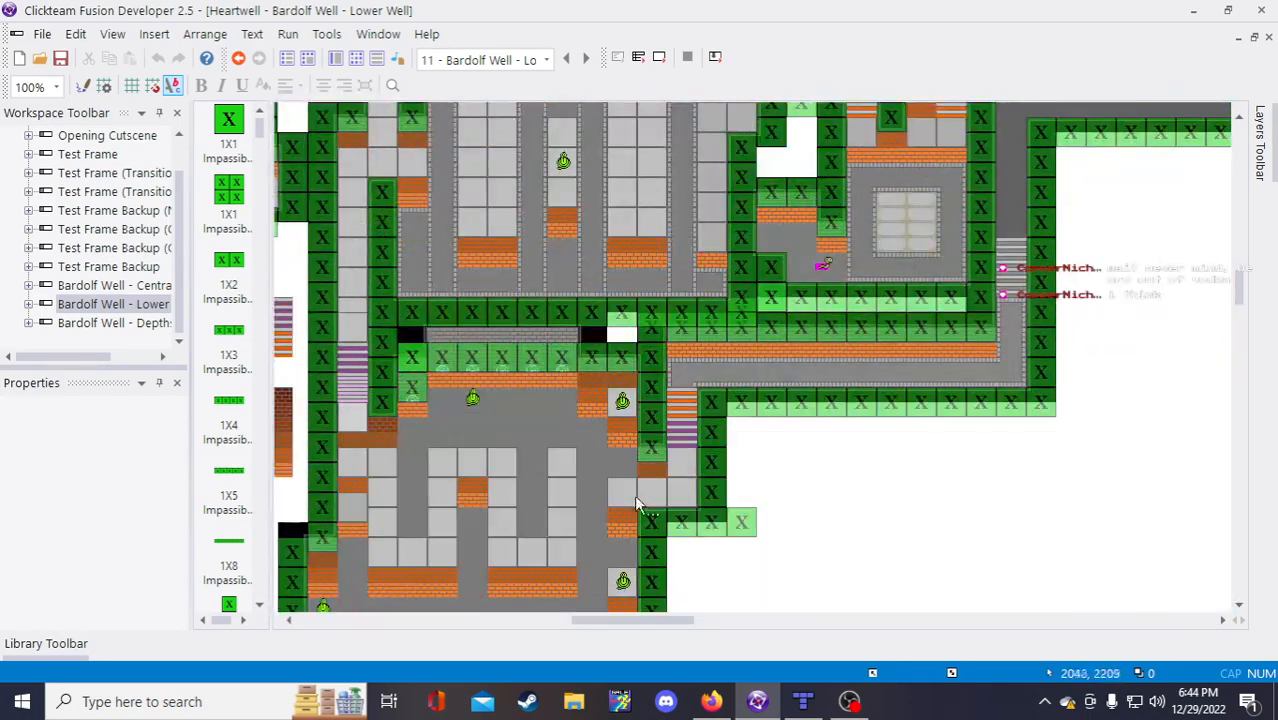
pyautogui.scroll(2, 625, 487)
pyautogui.moveTo(686, 621)
pyautogui.mouseDown()
pyautogui.moveTo(667, 626)
pyautogui.moveTo(691, 626)
pyautogui.mouseUp()
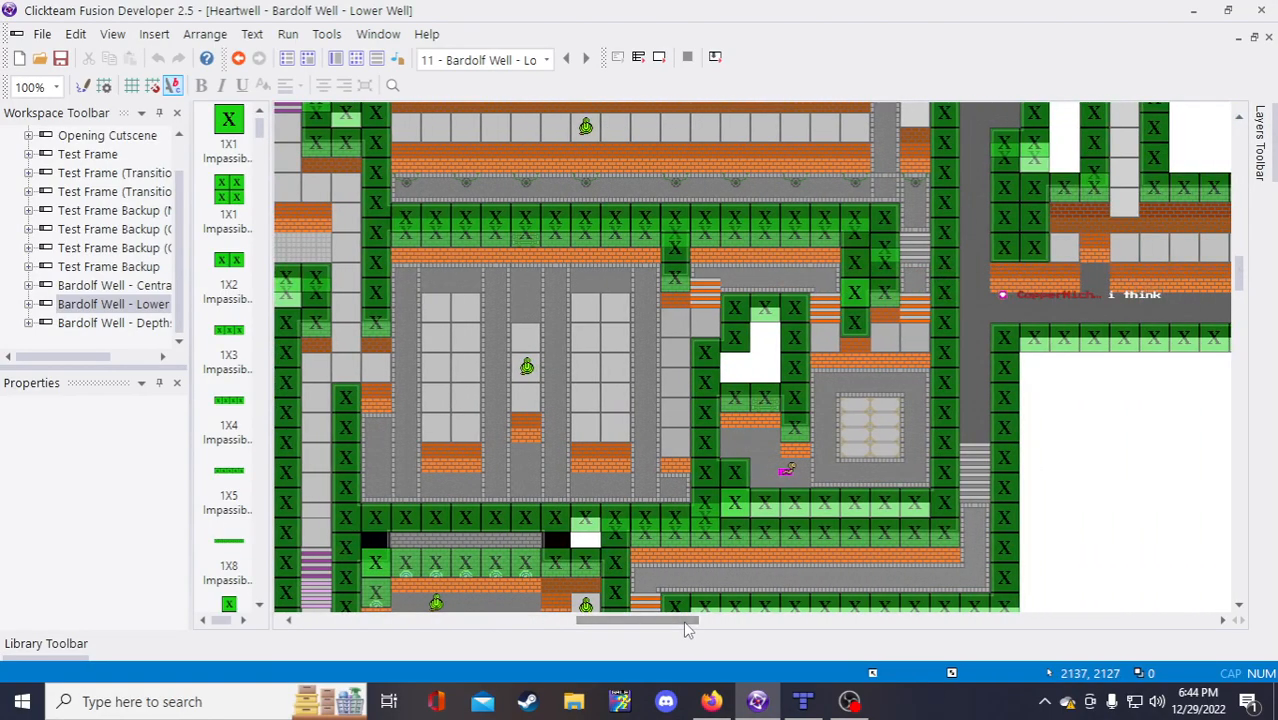
pyautogui.click(824, 706)
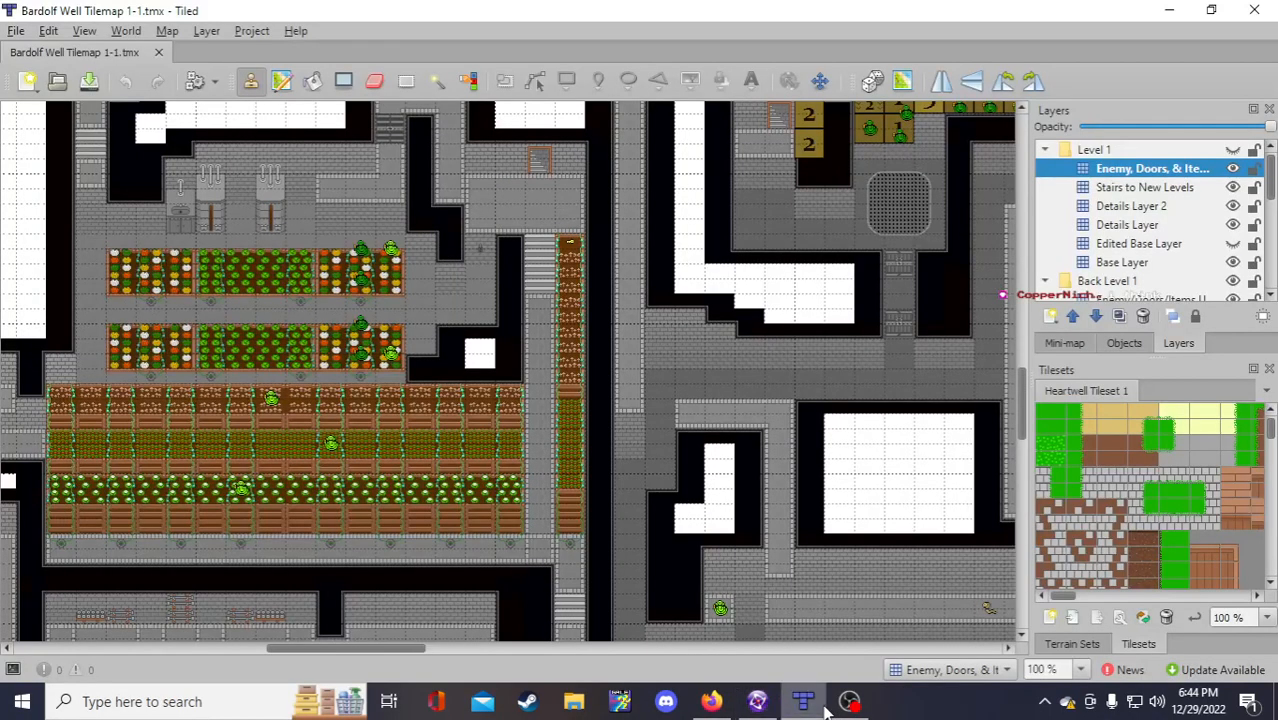
pyautogui.scroll(-3, 450, 630)
pyautogui.moveTo(423, 647); pyautogui.dragTo(389, 647)
pyautogui.scroll(-3, 429, 573)
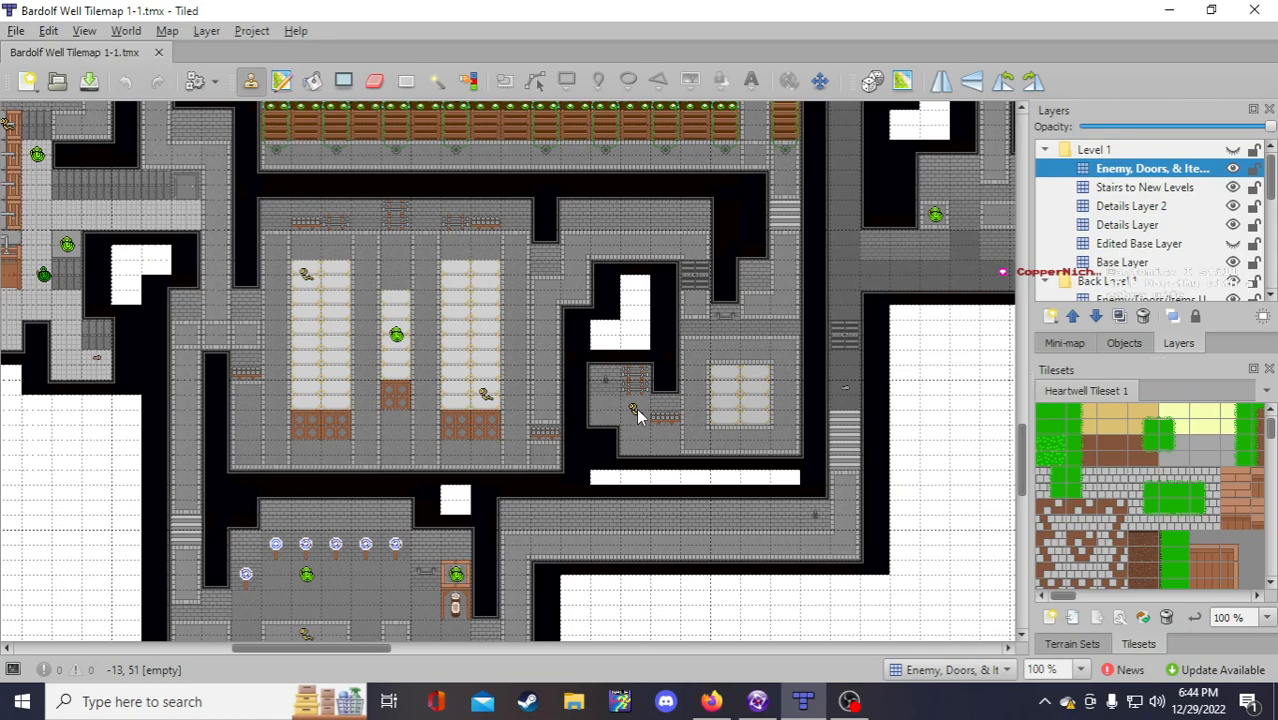
pyautogui.moveTo(375, 652); pyautogui.dragTo(381, 651)
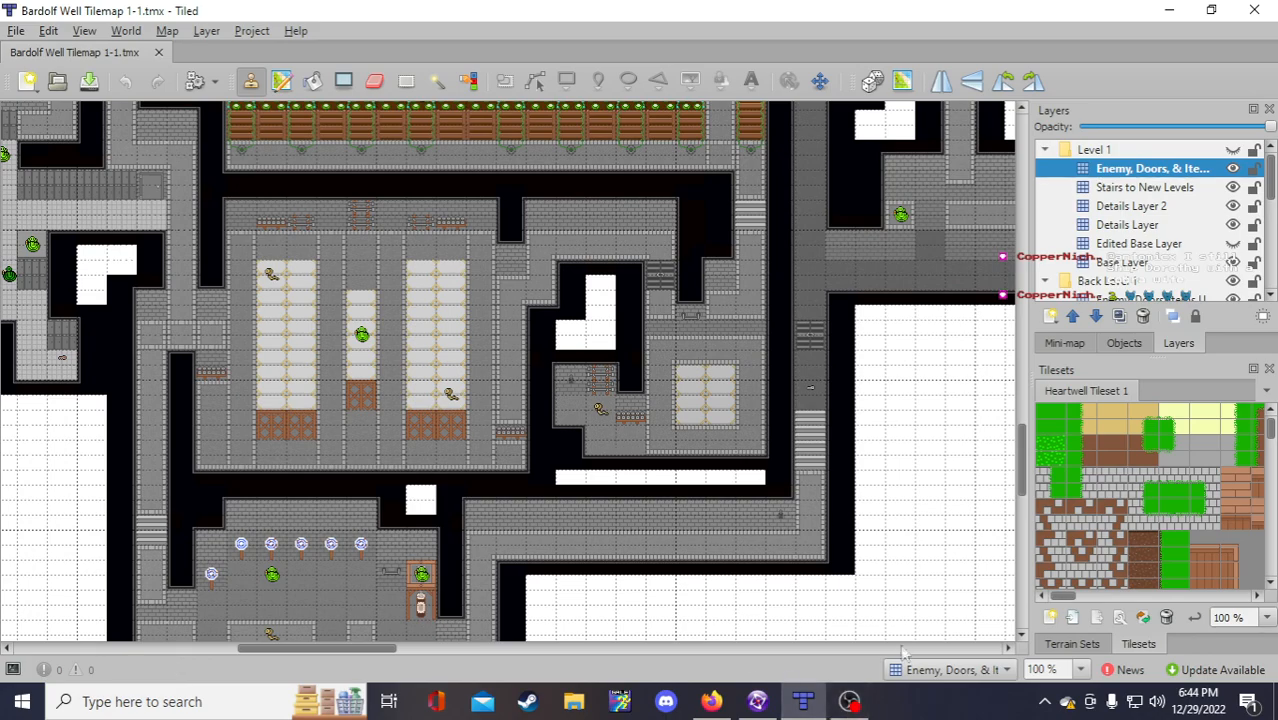
pyautogui.click(768, 702)
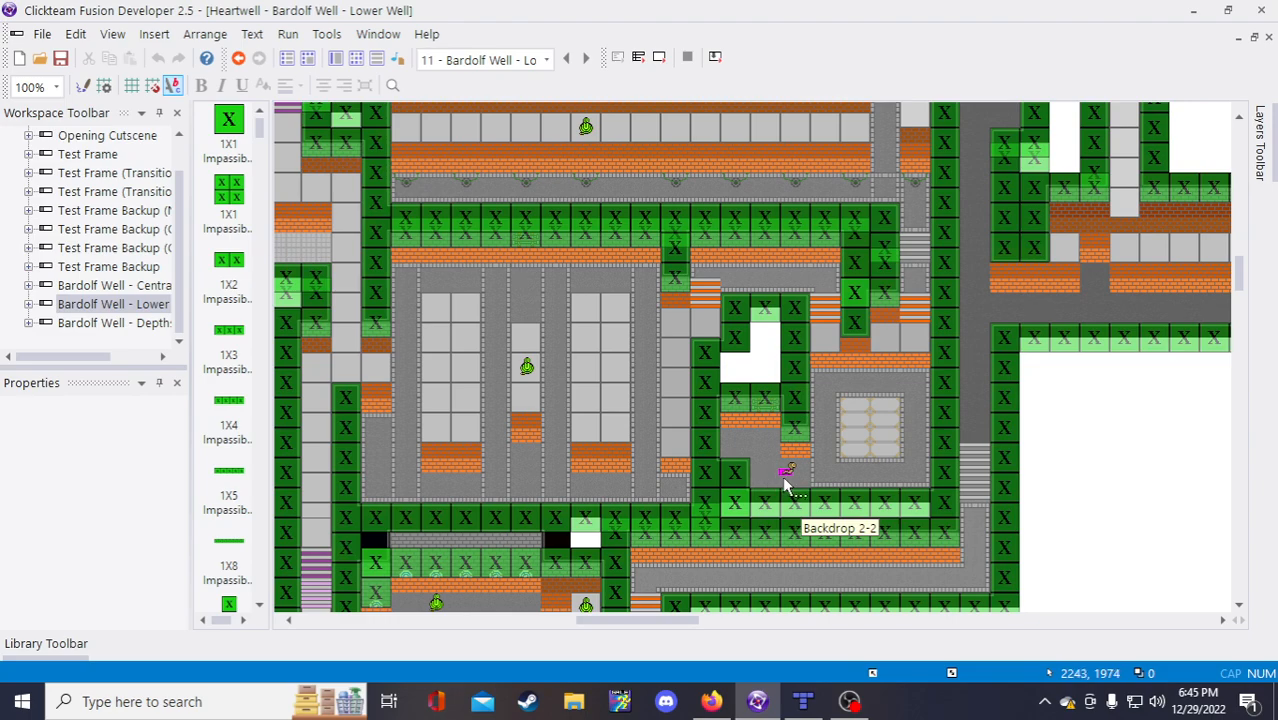
pyautogui.scroll(-3, 785, 487)
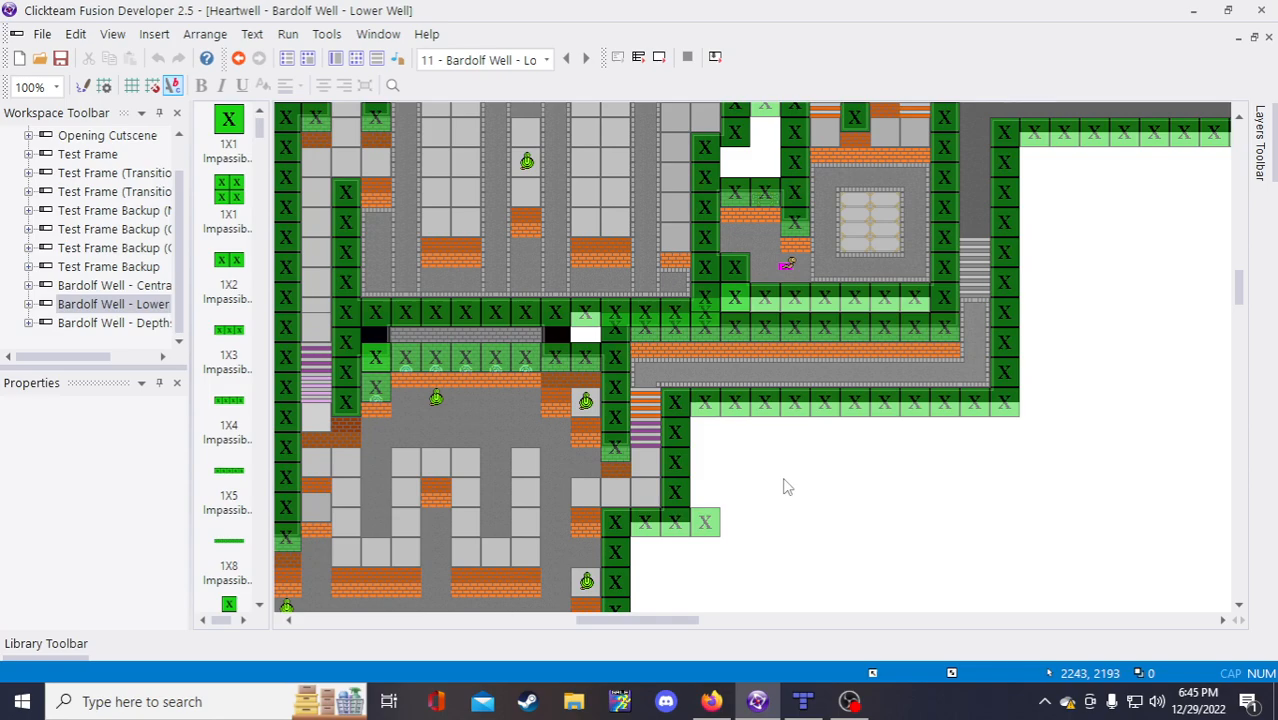
pyautogui.scroll(3, 785, 487)
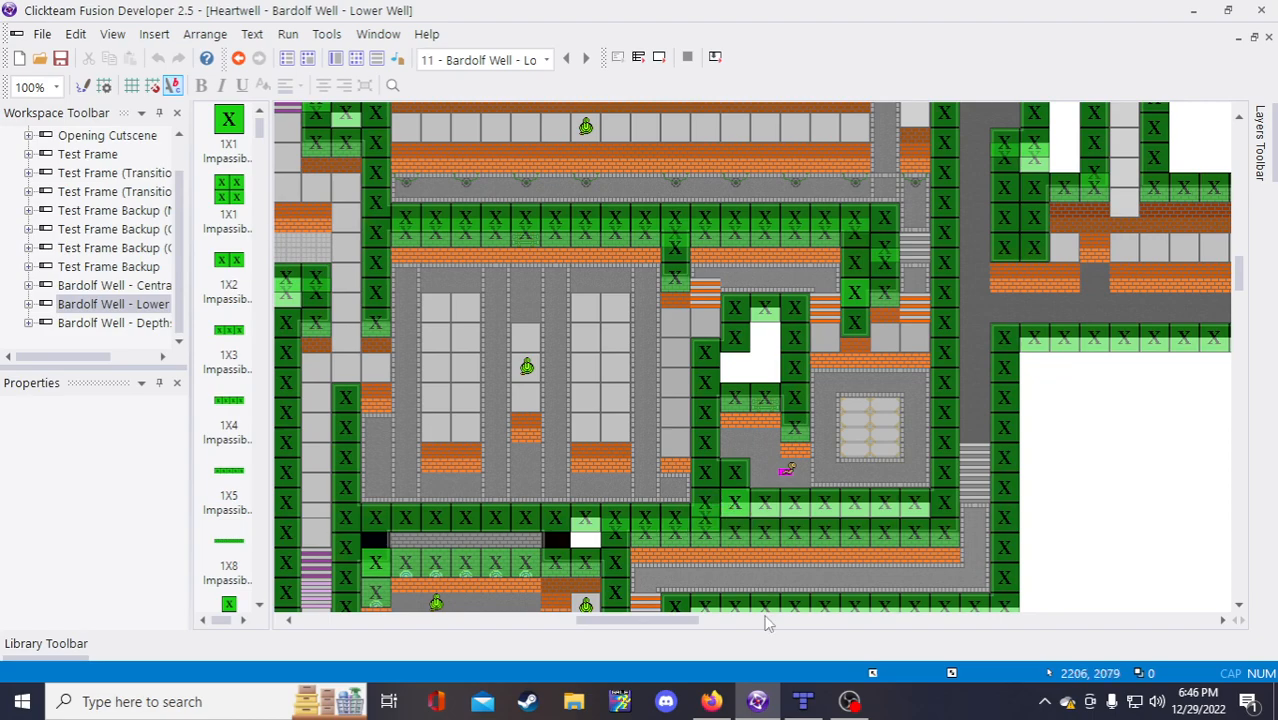
# Step: Fill the first corner of bound ii with 2167,1986
pyautogui.click(722, 704)
pyautogui.write('2168')
pyautogui.press('BackSpace')
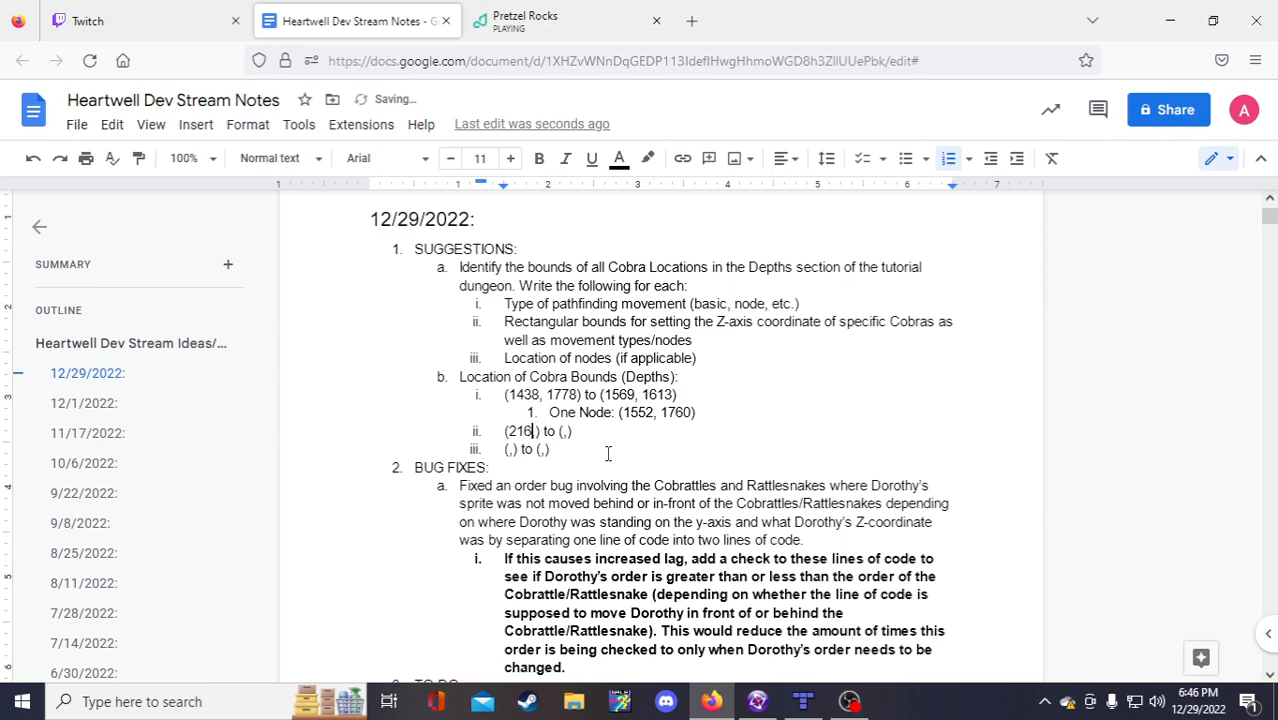
pyautogui.write('7')
pyautogui.press('Right')
pyautogui.press('Right')
pyautogui.press('Left')
pyautogui.write('1986')
# Step: Check the level in Fusion, then enter 2400, 1854 as bound ii's second corner
pyautogui.click(757, 701)
pyautogui.rightClick(757, 701)
pyautogui.click(1097, 558)
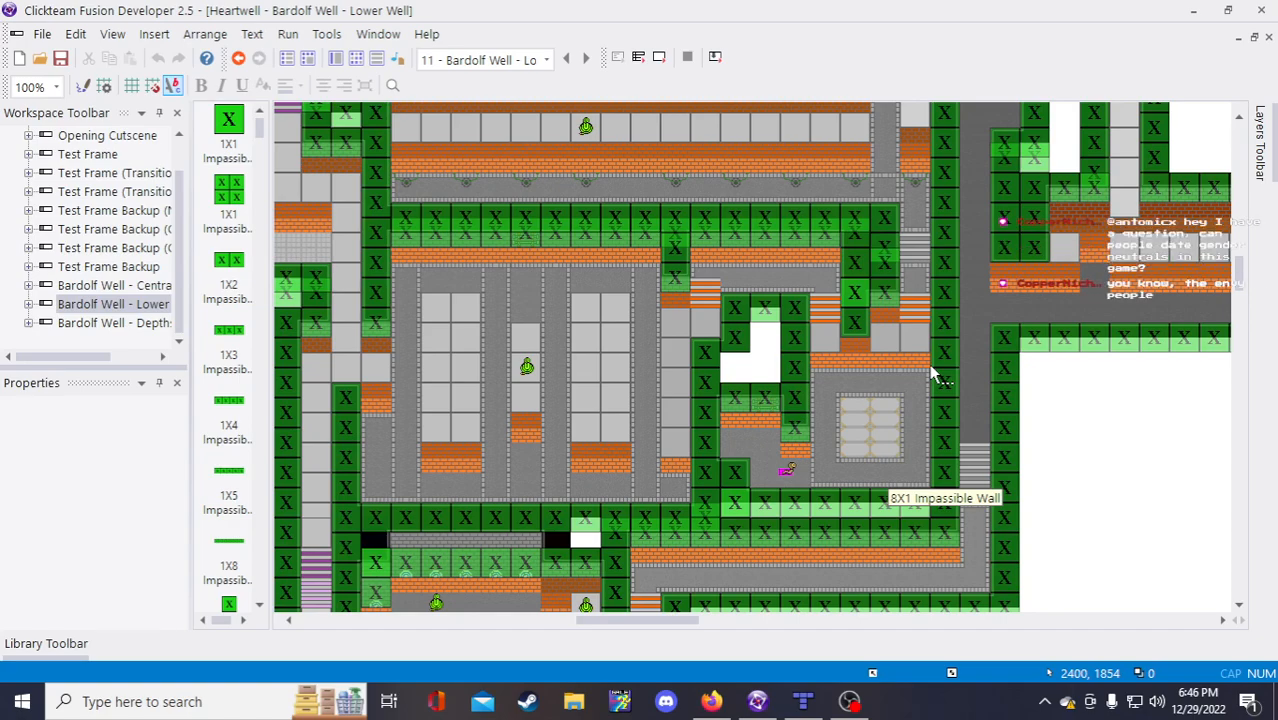
pyautogui.click(720, 703)
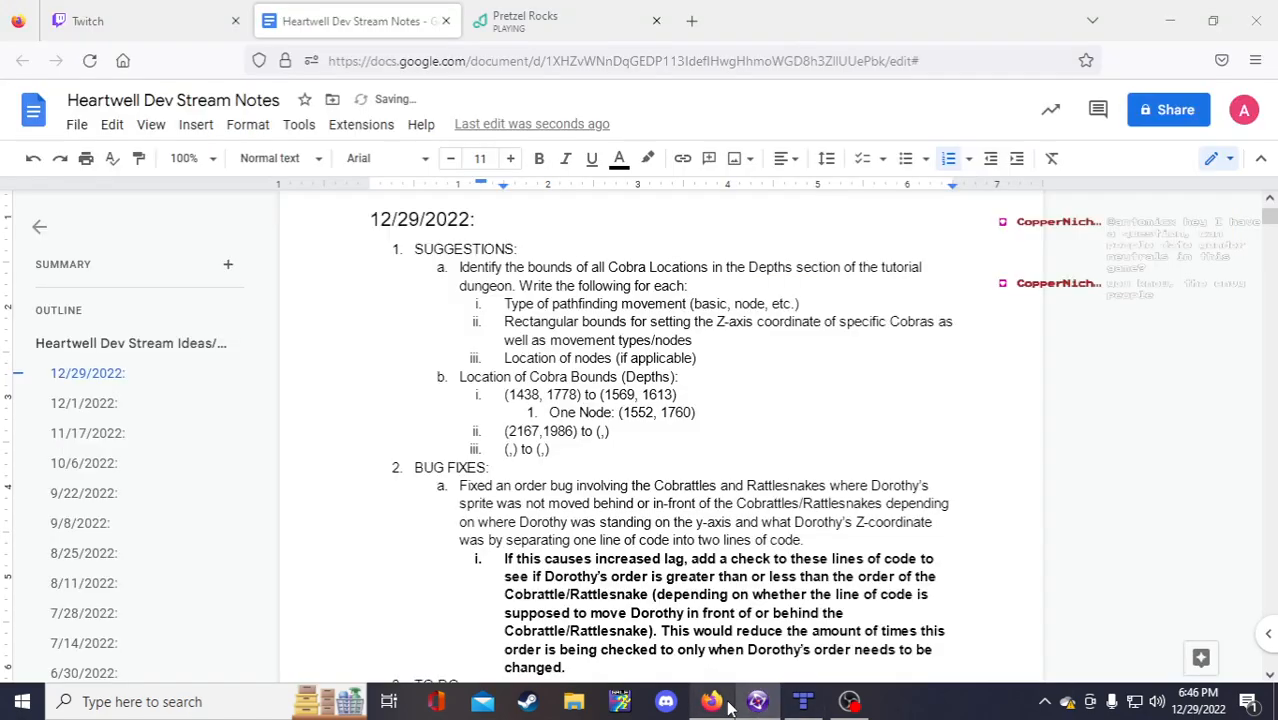
pyautogui.press('BackSpace')
pyautogui.write('2400')
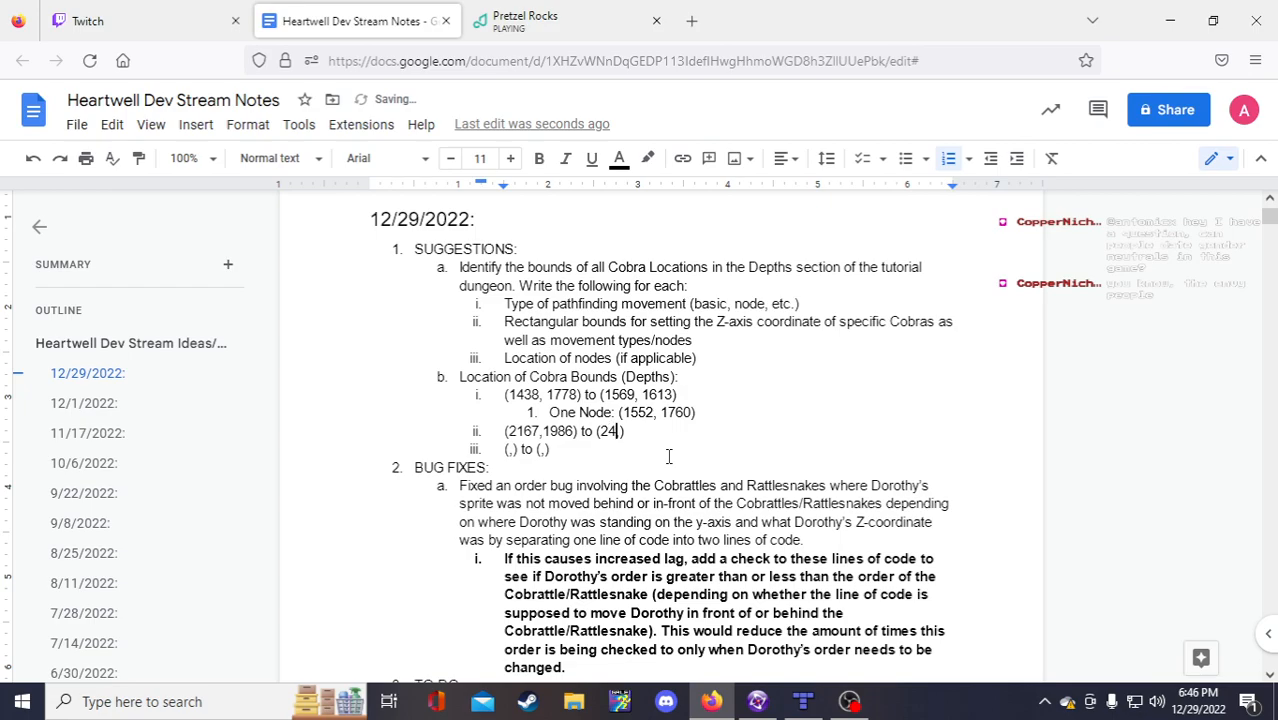
pyautogui.write(', 18')
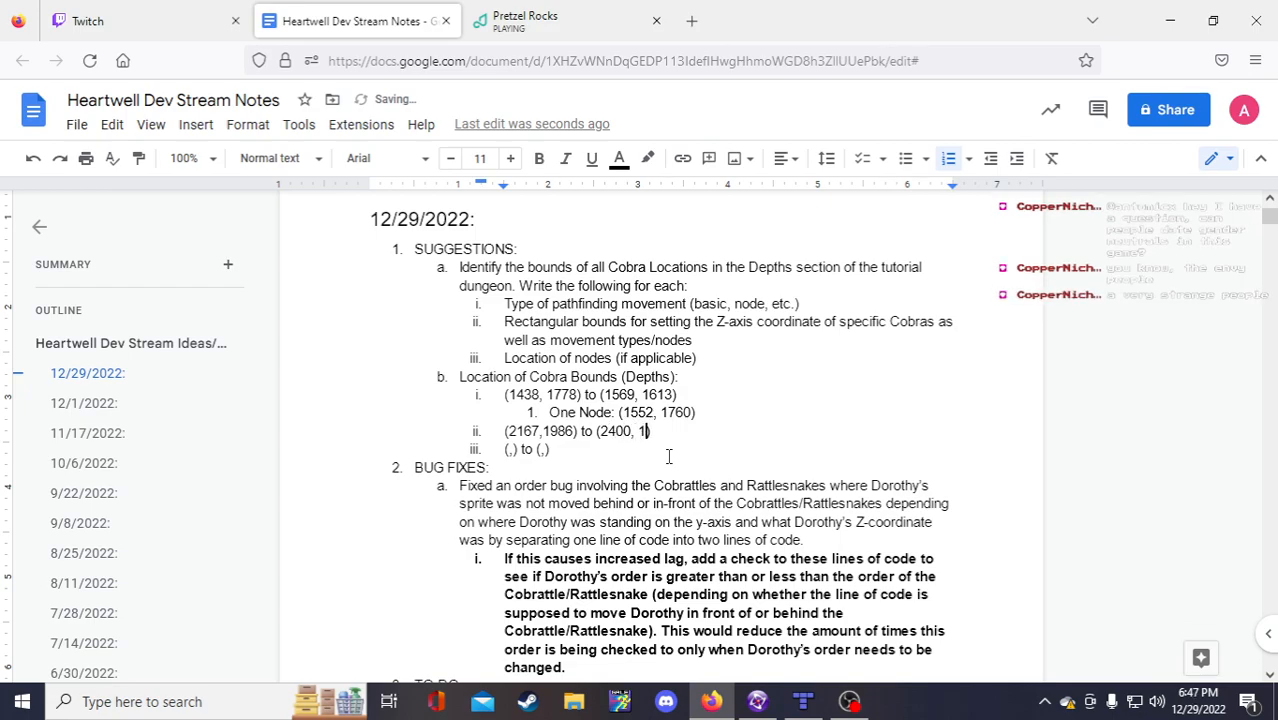
pyautogui.write('54')
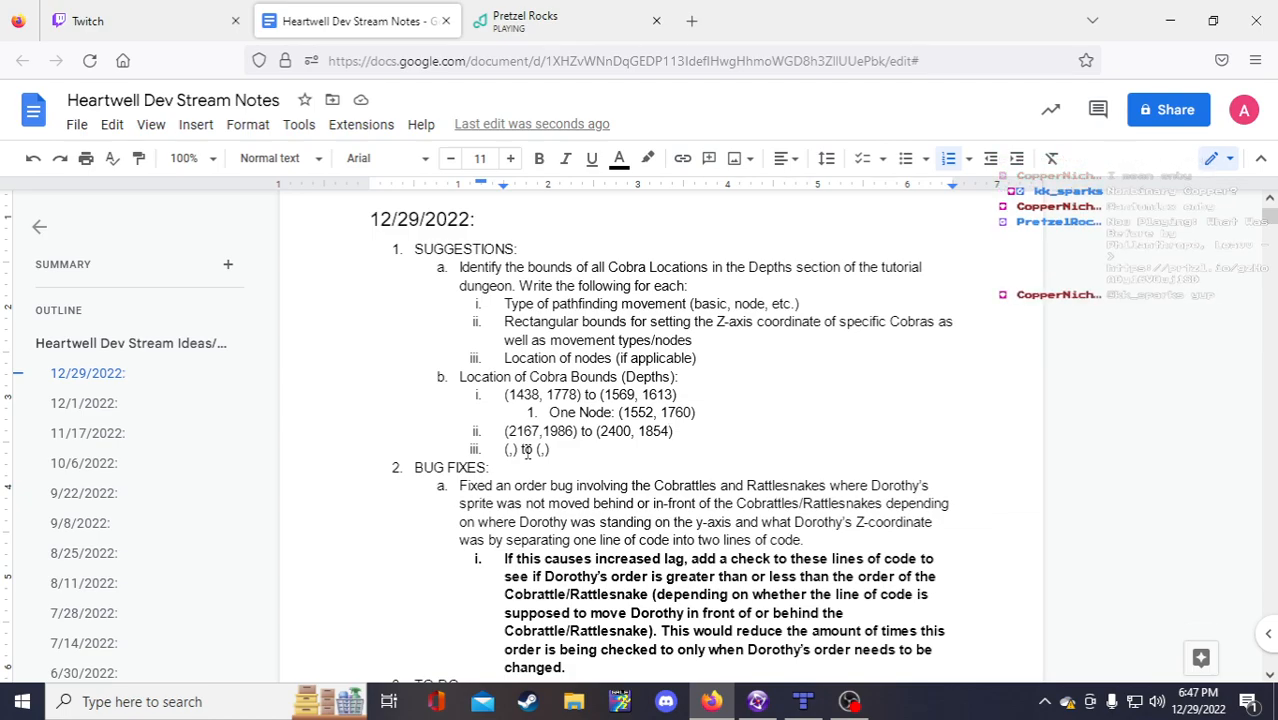
pyautogui.click(510, 450)
pyautogui.scroll(-2, 527, 481)
pyautogui.scroll(2, 527, 481)
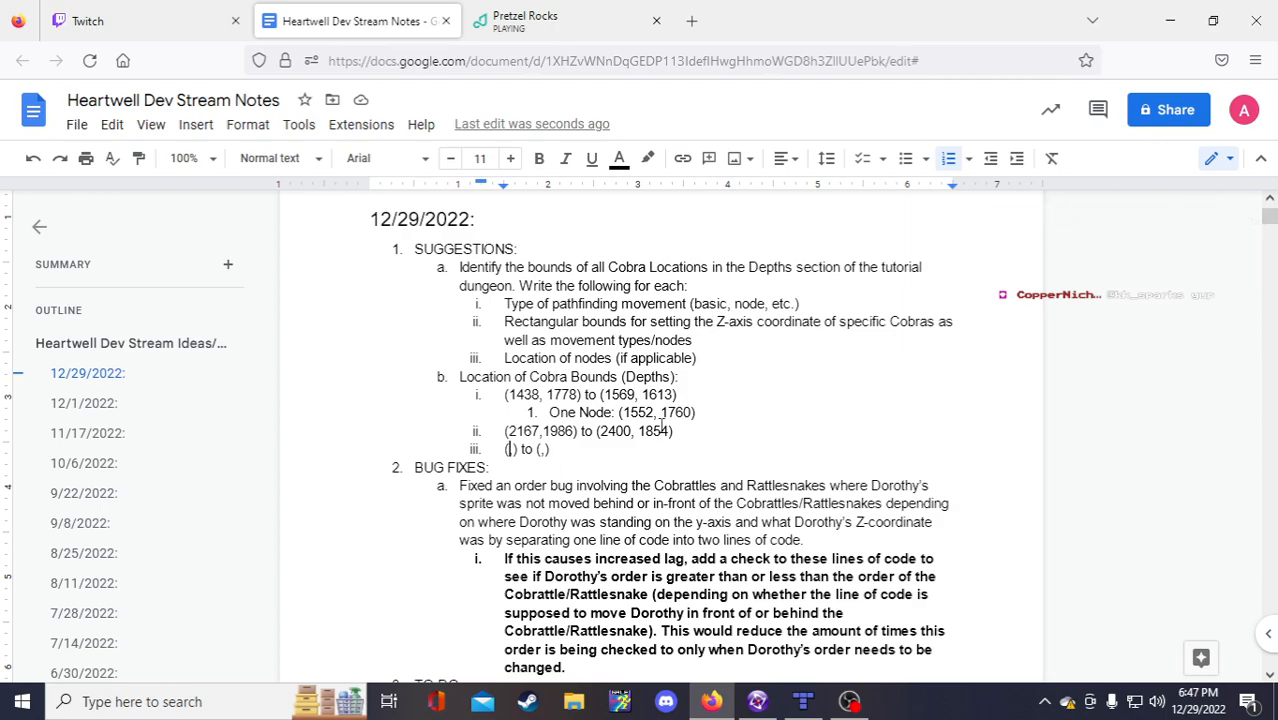
pyautogui.scroll(-1, 653, 448)
pyautogui.scroll(1, 649, 450)
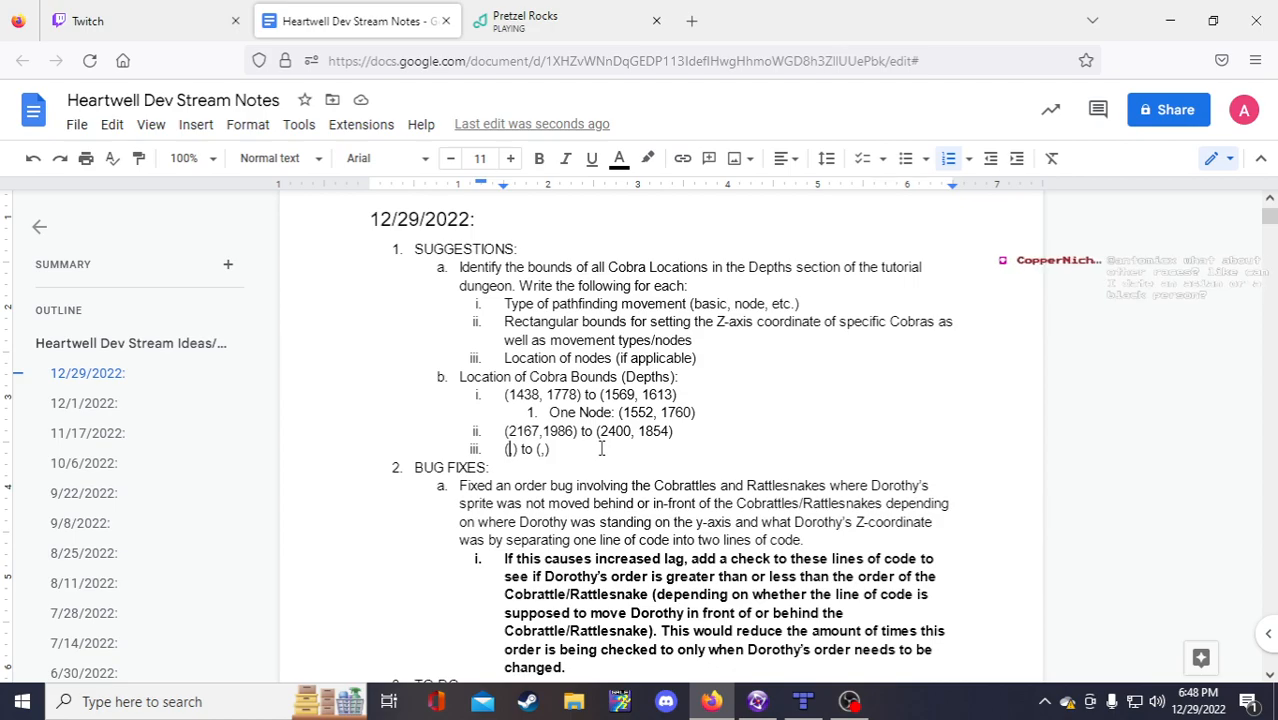
pyautogui.click(511, 450)
pyautogui.scroll(-1, 530, 446)
pyautogui.scroll(1, 530, 446)
pyautogui.doubleClick(511, 449)
pyautogui.click(514, 449)
pyautogui.click(511, 449)
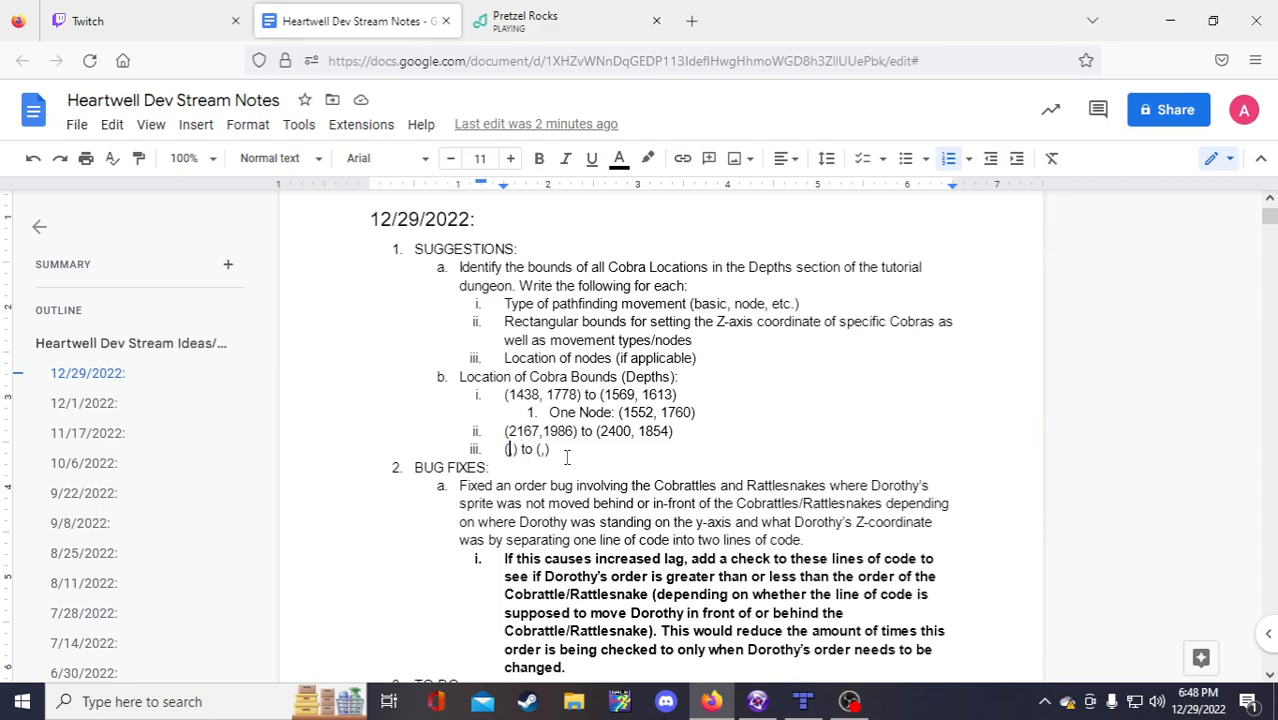
pyautogui.scroll(-1, 546, 461)
pyautogui.scroll(2, 545, 459)
pyautogui.scroll(-1, 544, 457)
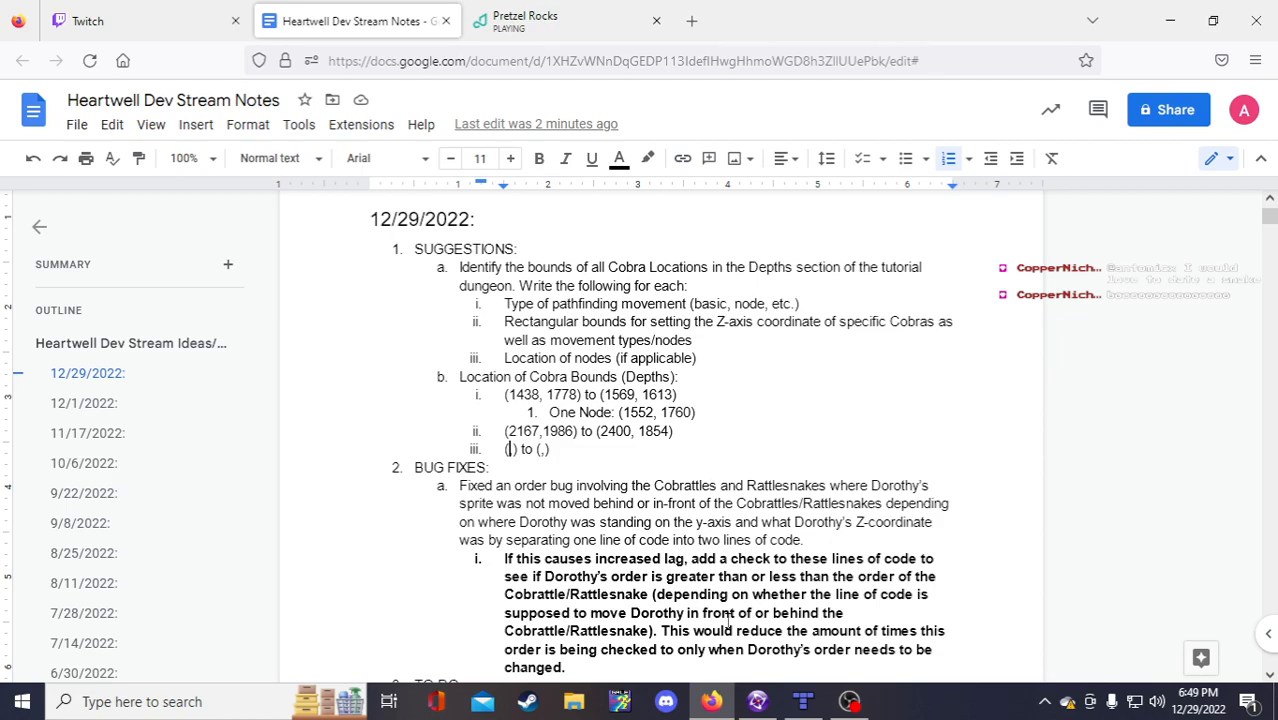
# Step: Compare the Bardolf Well tilemap in Tiled with the Fusion level, then return to the notes
pyautogui.click(805, 703)
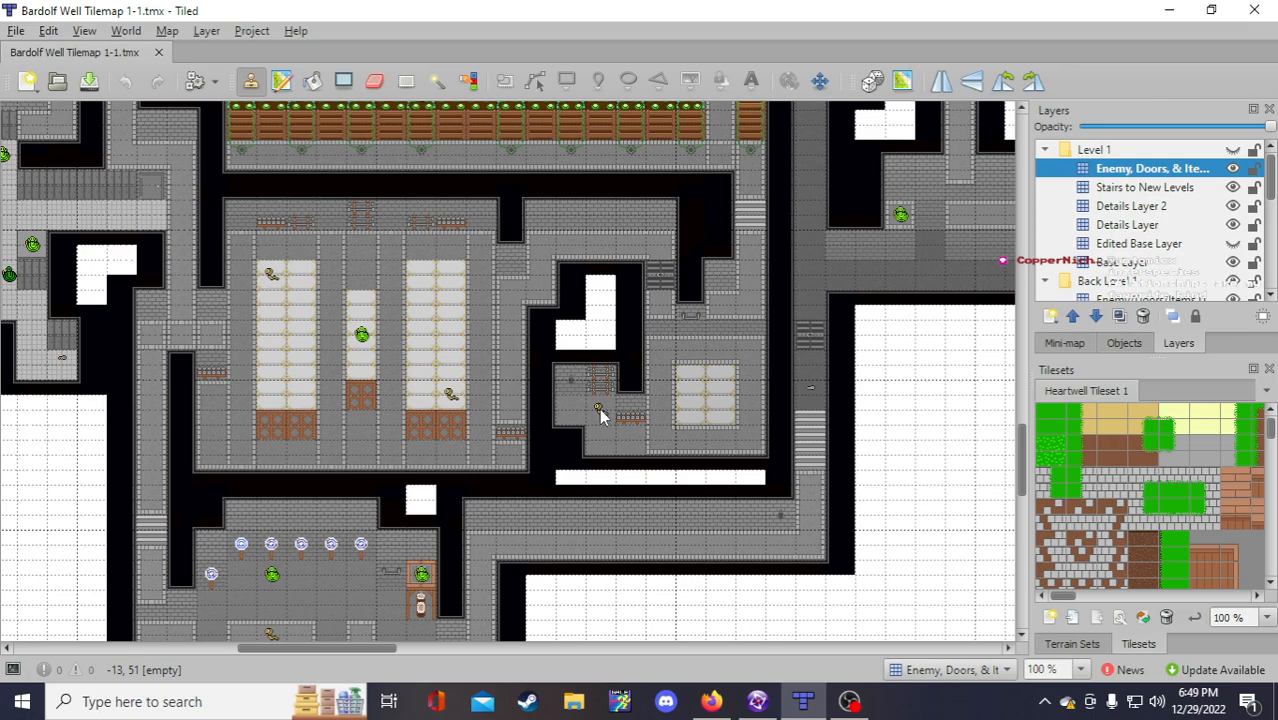
pyautogui.click(805, 698)
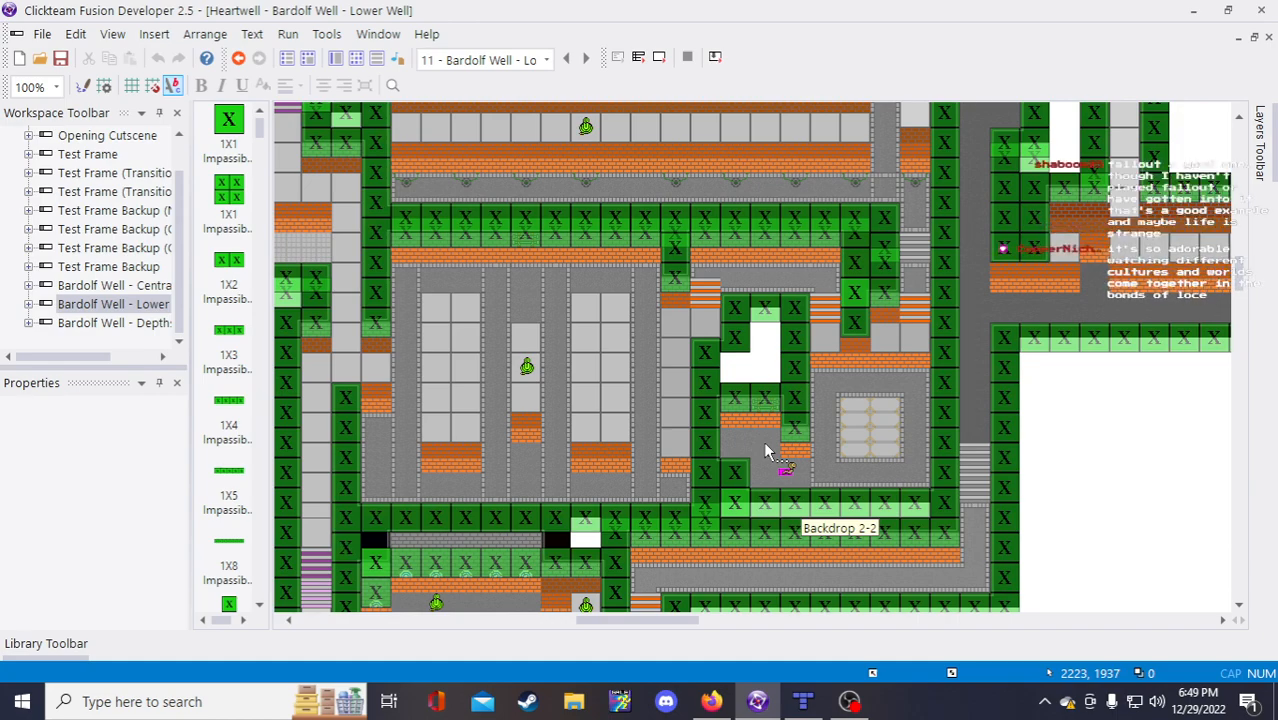
pyautogui.click(711, 701)
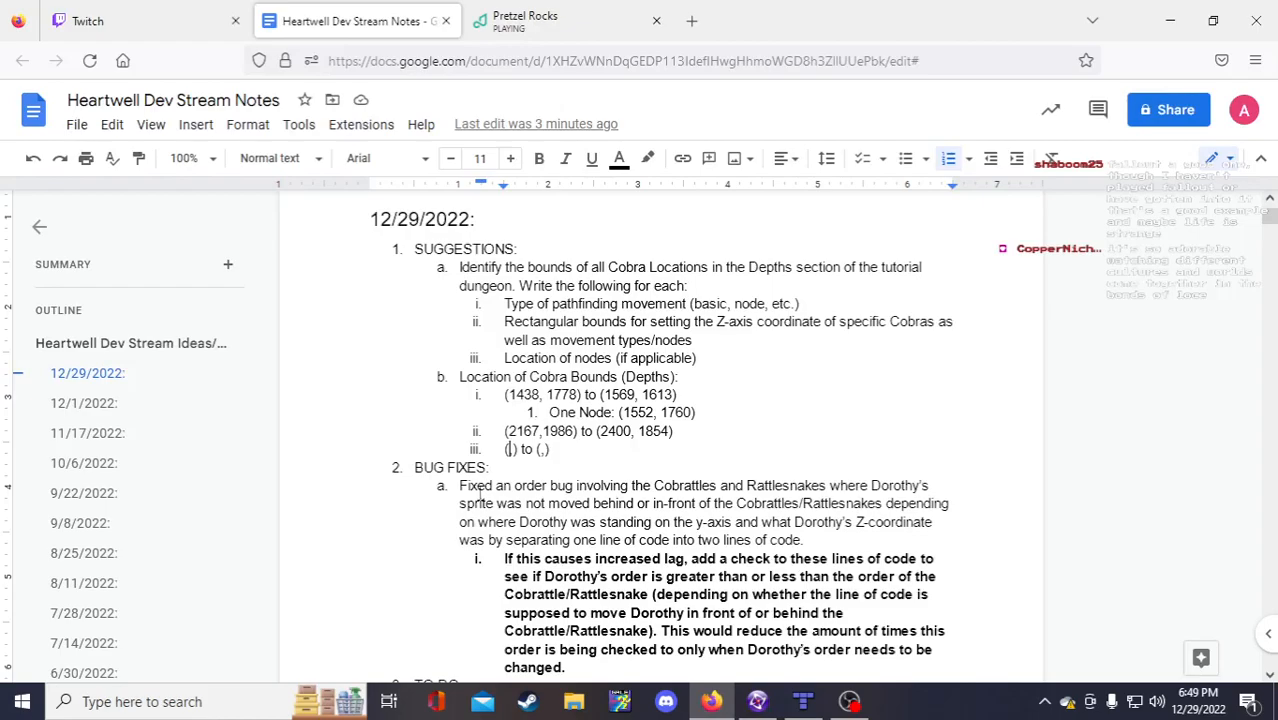
# Step: Nest a 'Three Nodes:' list under bound ii with first node (2223, 1937)
pyautogui.click(715, 440)
pyautogui.press('Return')
pyautogui.press('Tab')
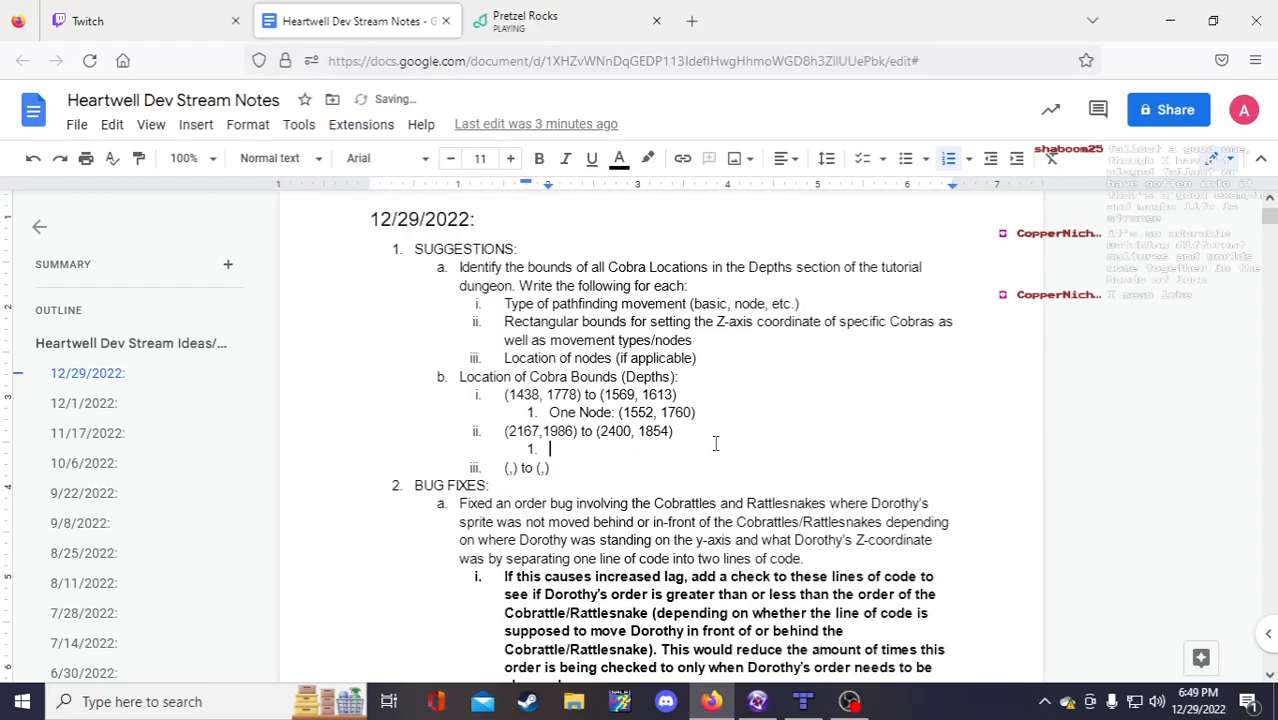
pyautogui.write('2223 19')
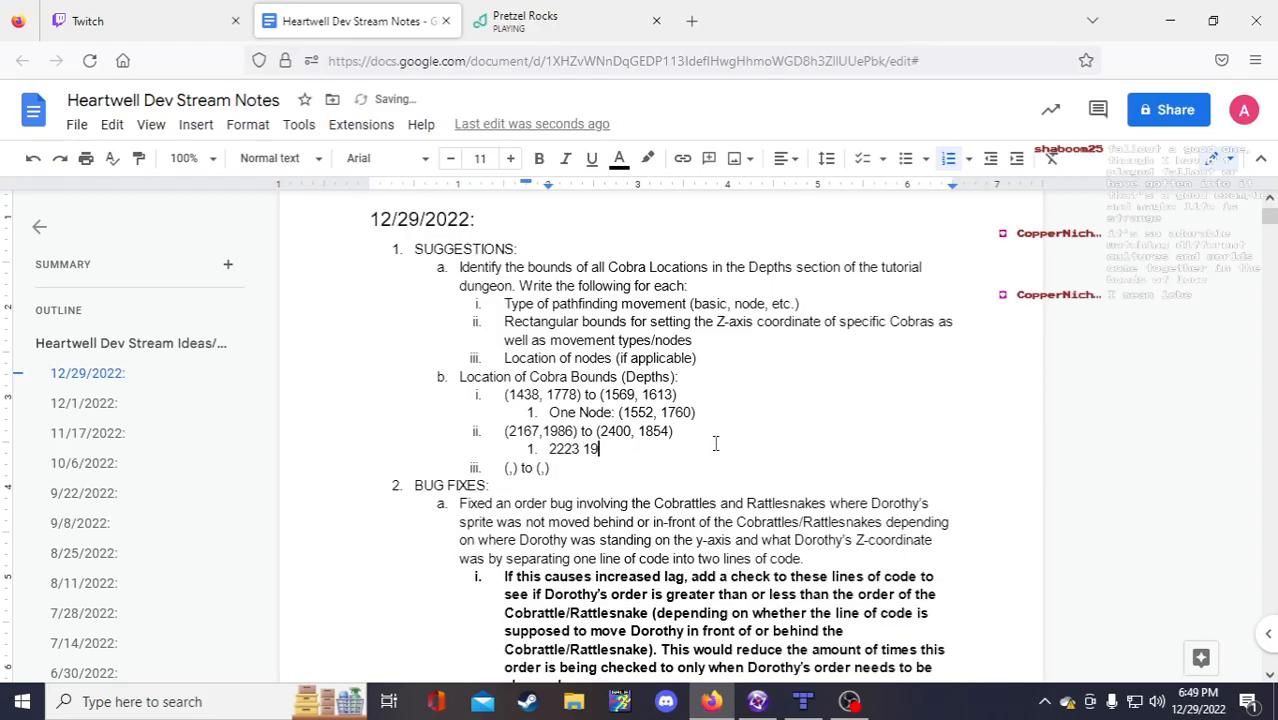
pyautogui.write('37')
pyautogui.click(550, 452)
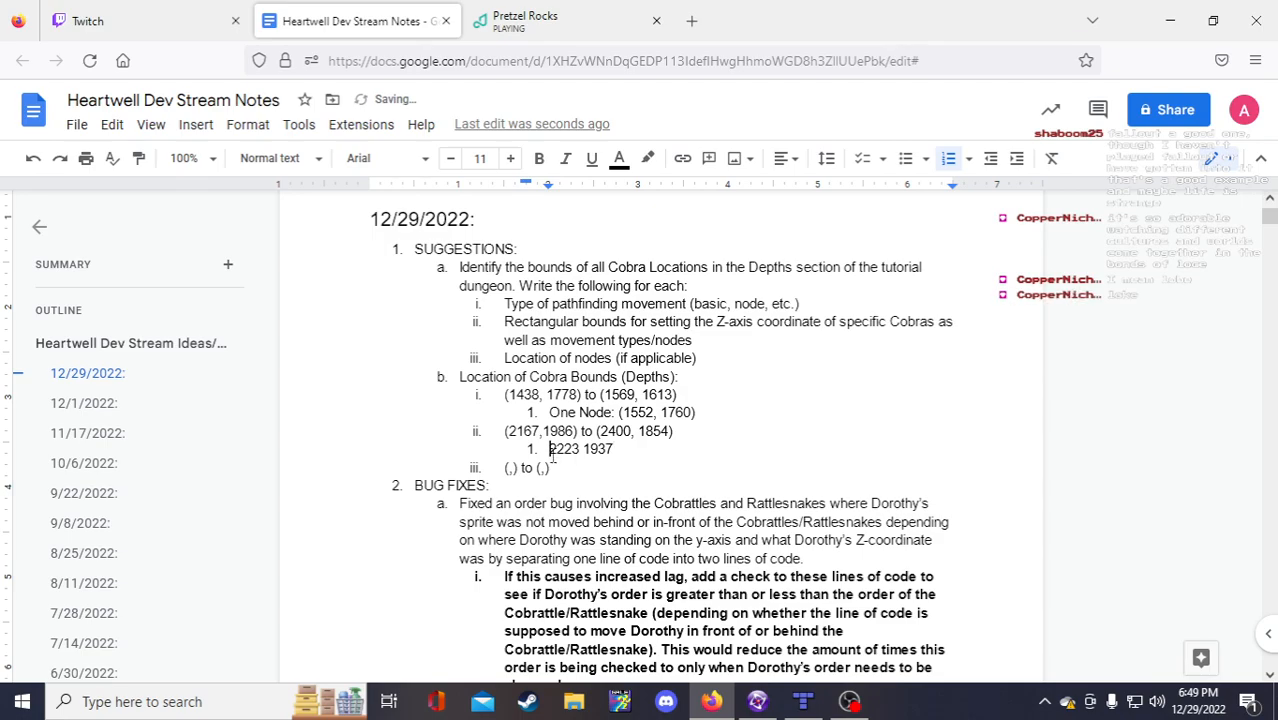
pyautogui.write('Three Nodes:')
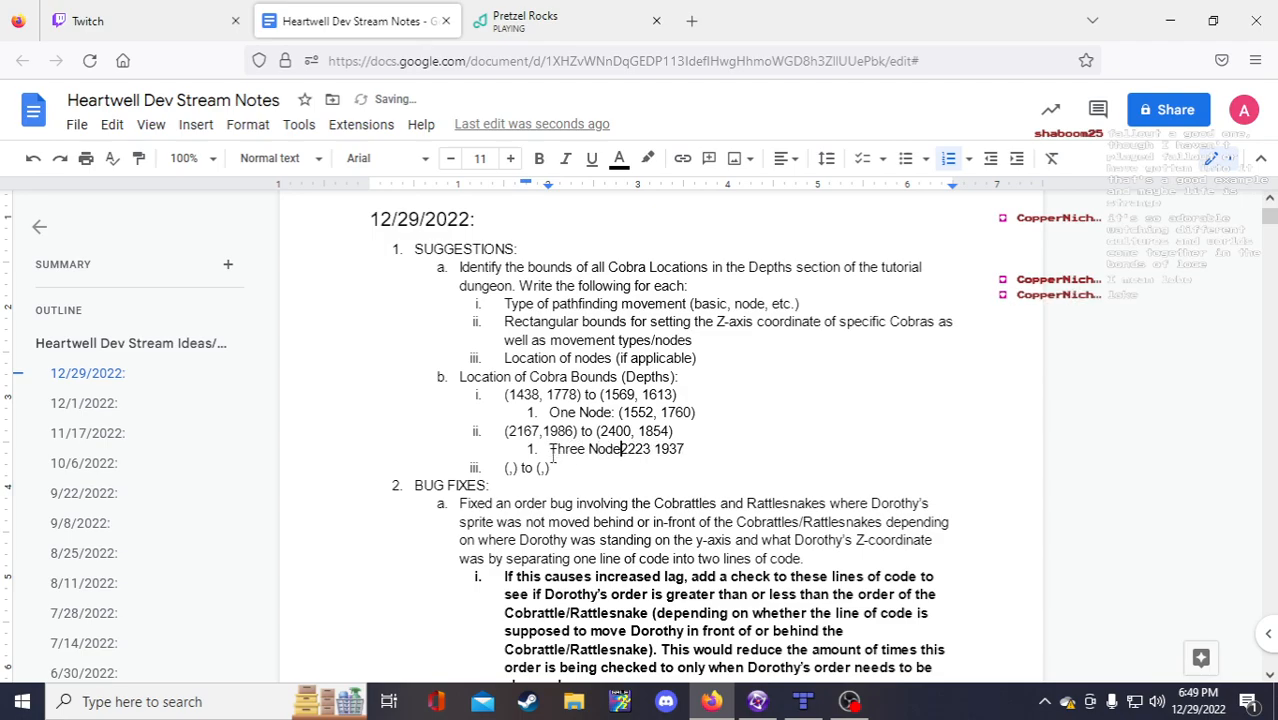
pyautogui.press('Return')
pyautogui.press('Tab')
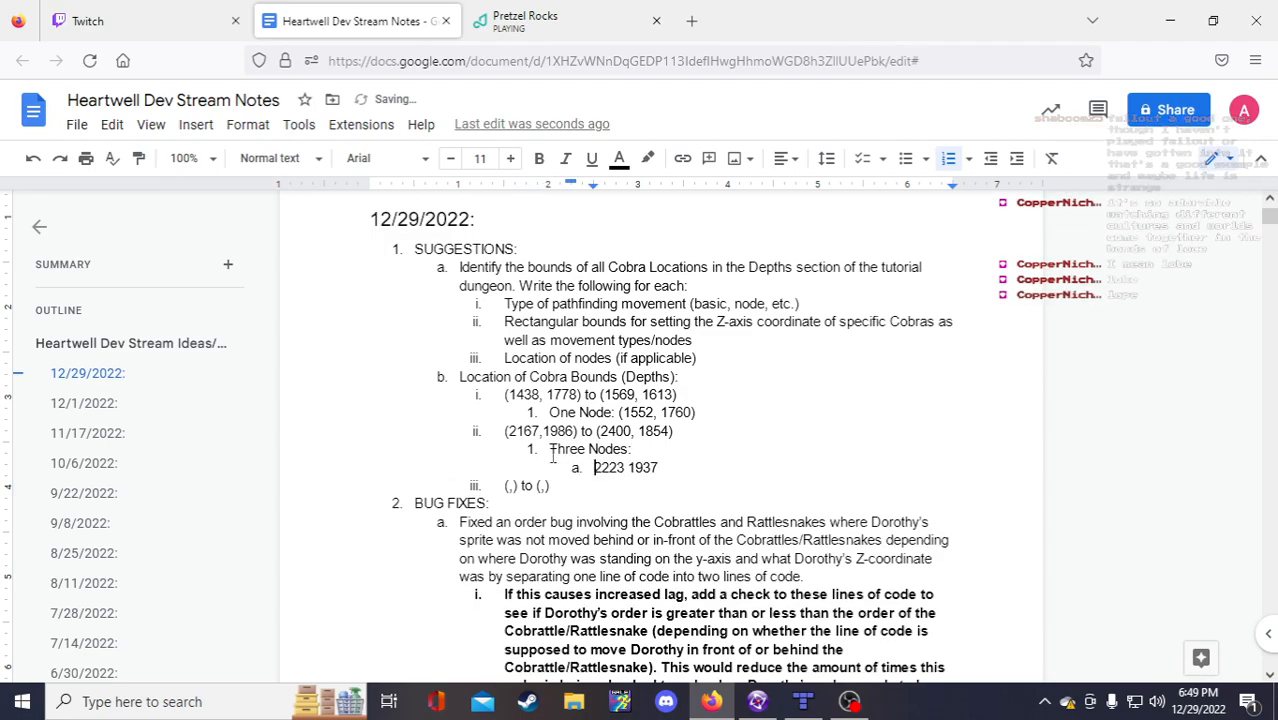
pyautogui.click(623, 472)
pyautogui.write(',')
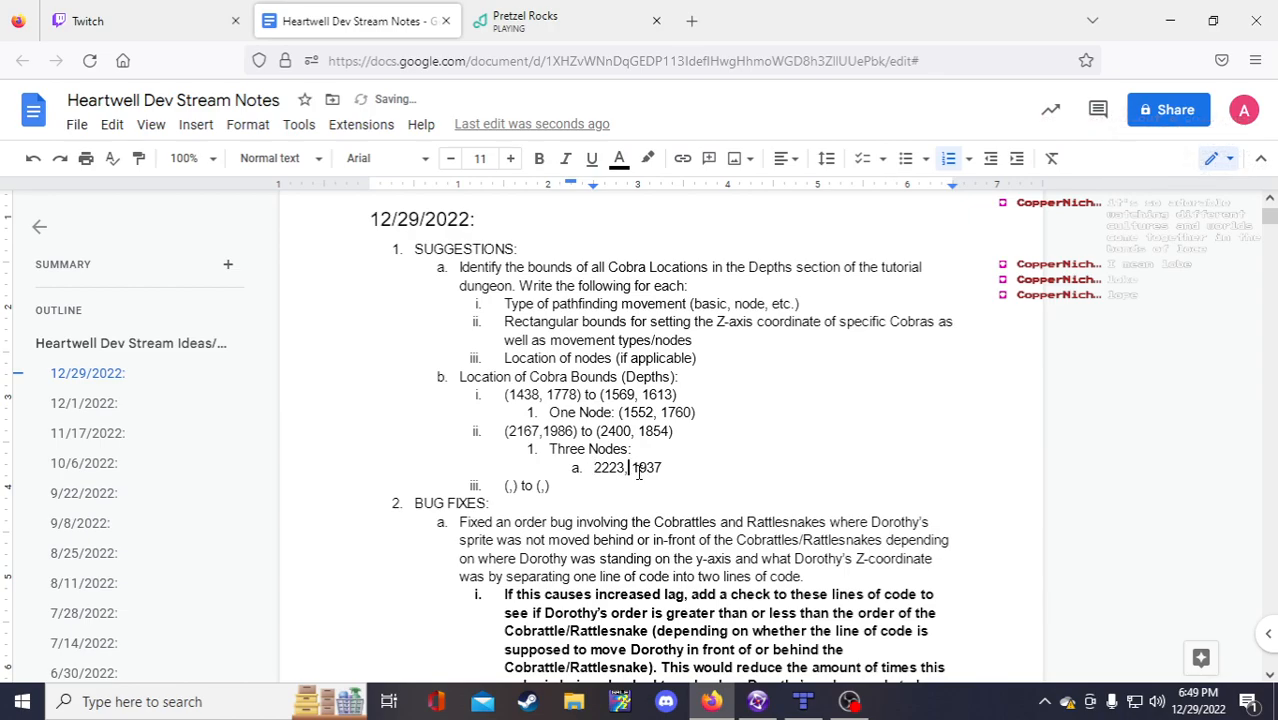
pyautogui.click(688, 468)
pyautogui.write(')')
pyautogui.click(593, 468)
pyautogui.write('((')
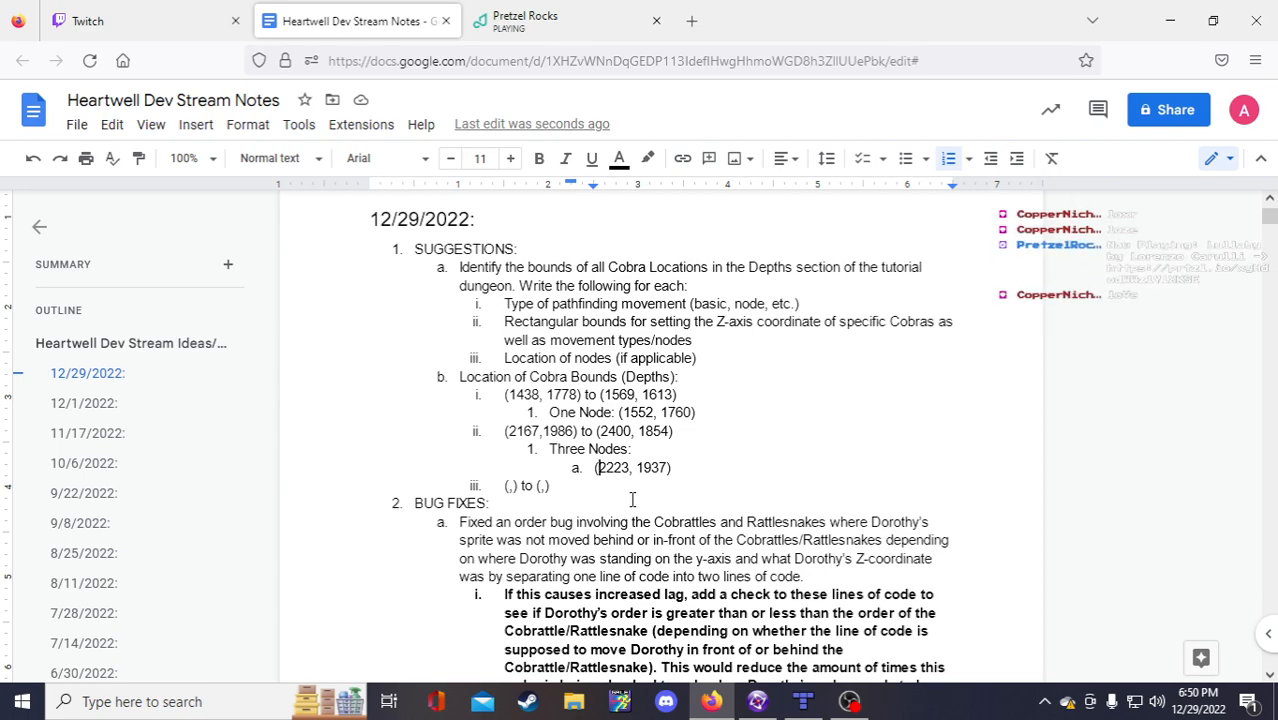
# Step: Add an empty (,) placeholder as node b
pyautogui.click(706, 474)
pyautogui.press('Return')
pyautogui.write('(,)')
pyautogui.press('Left')
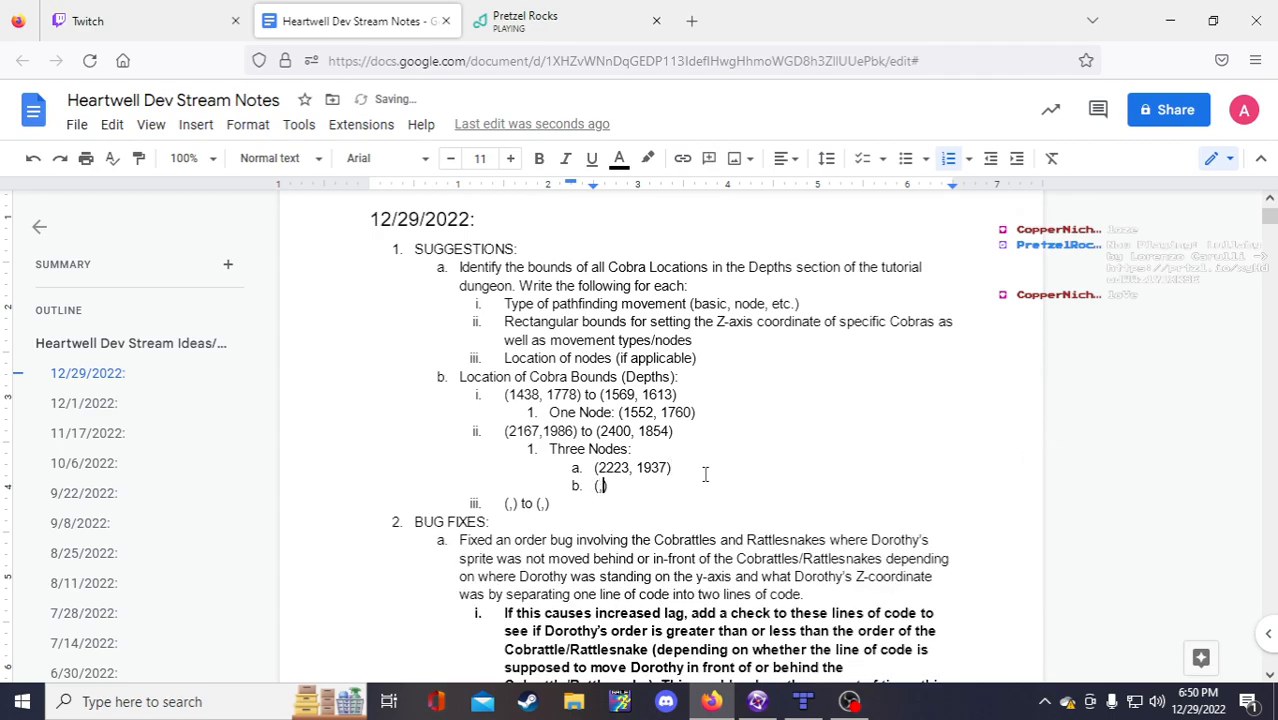
pyautogui.write(',')
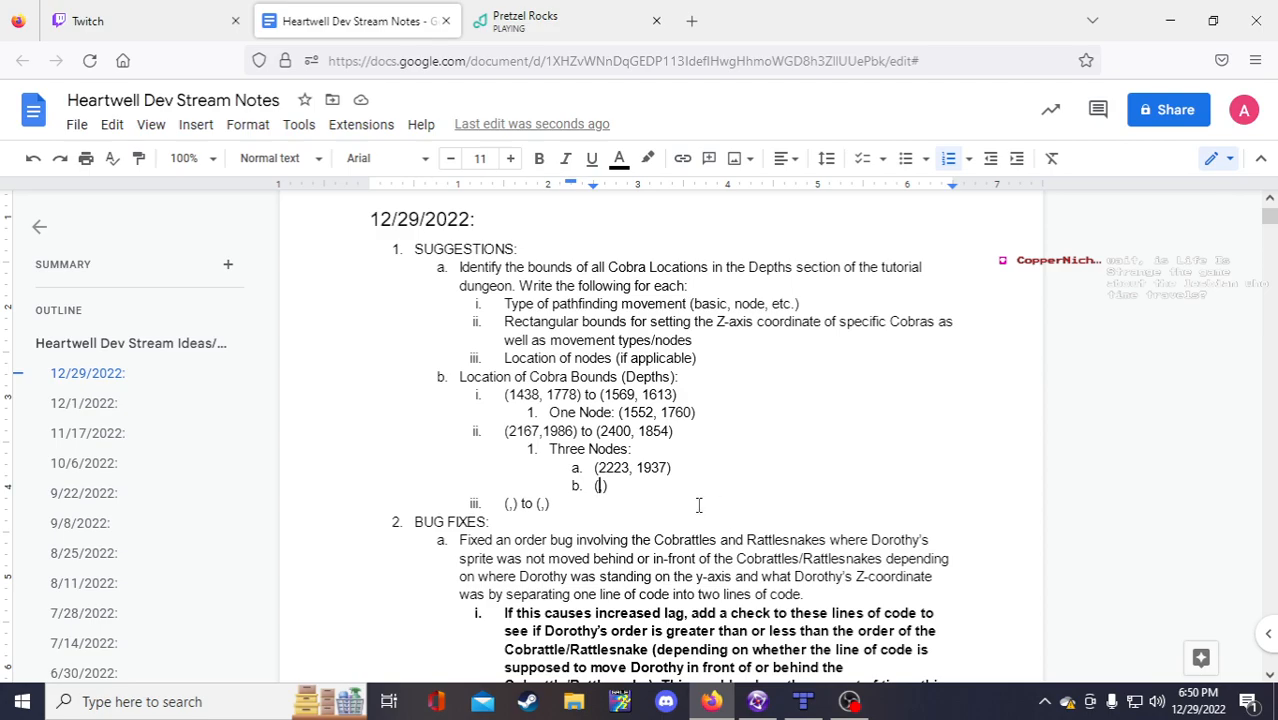
# Step: Read the coordinates from the maps and fill node b with 2223, 1967
pyautogui.click(759, 702)
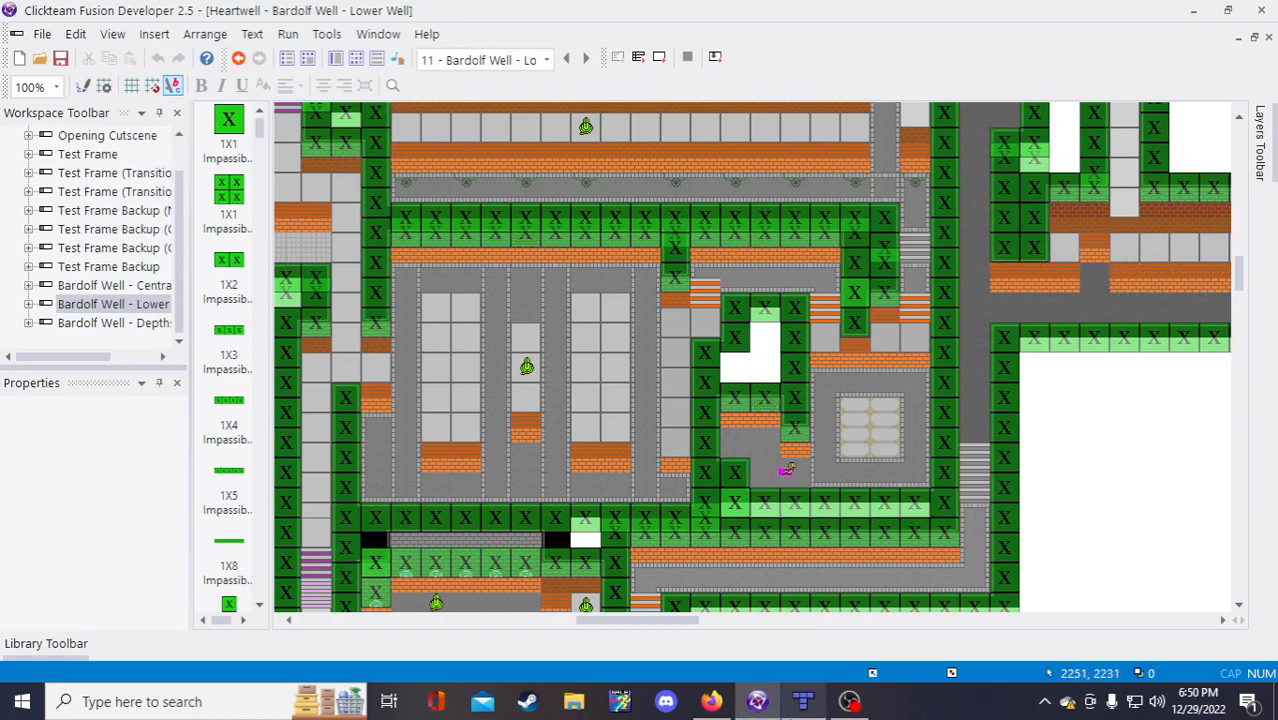
pyautogui.click(803, 702)
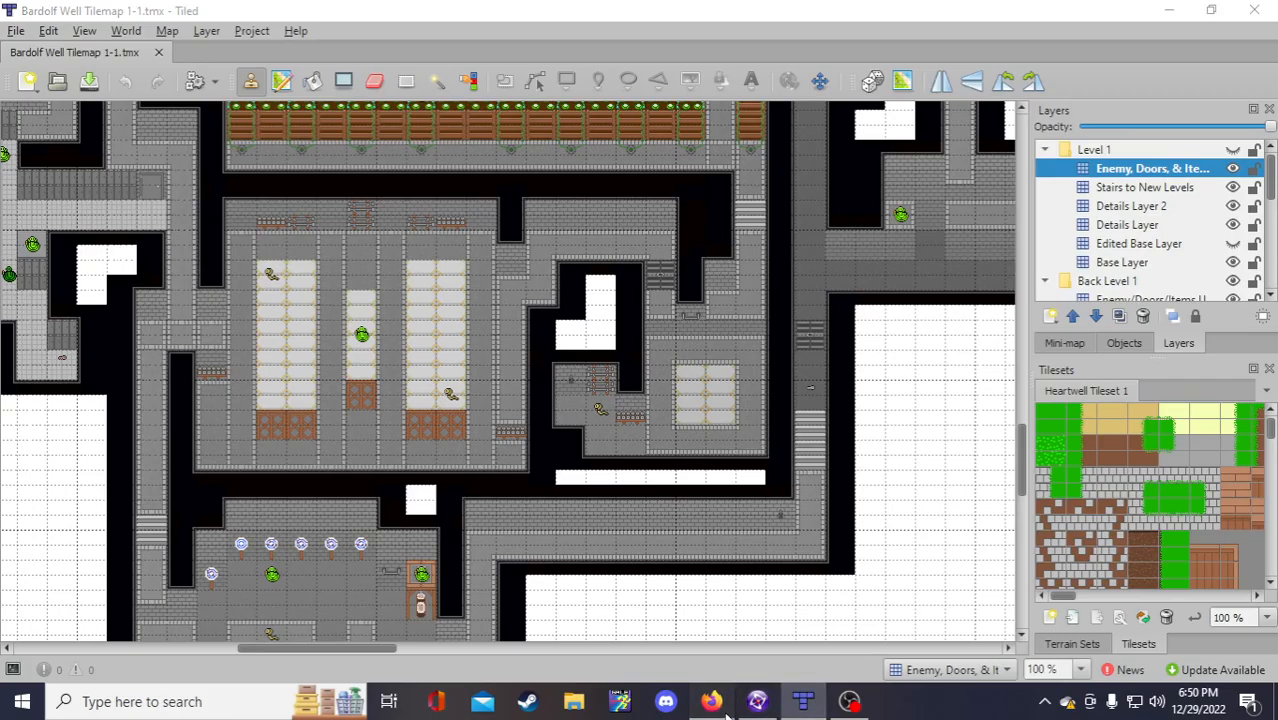
pyautogui.click(724, 708)
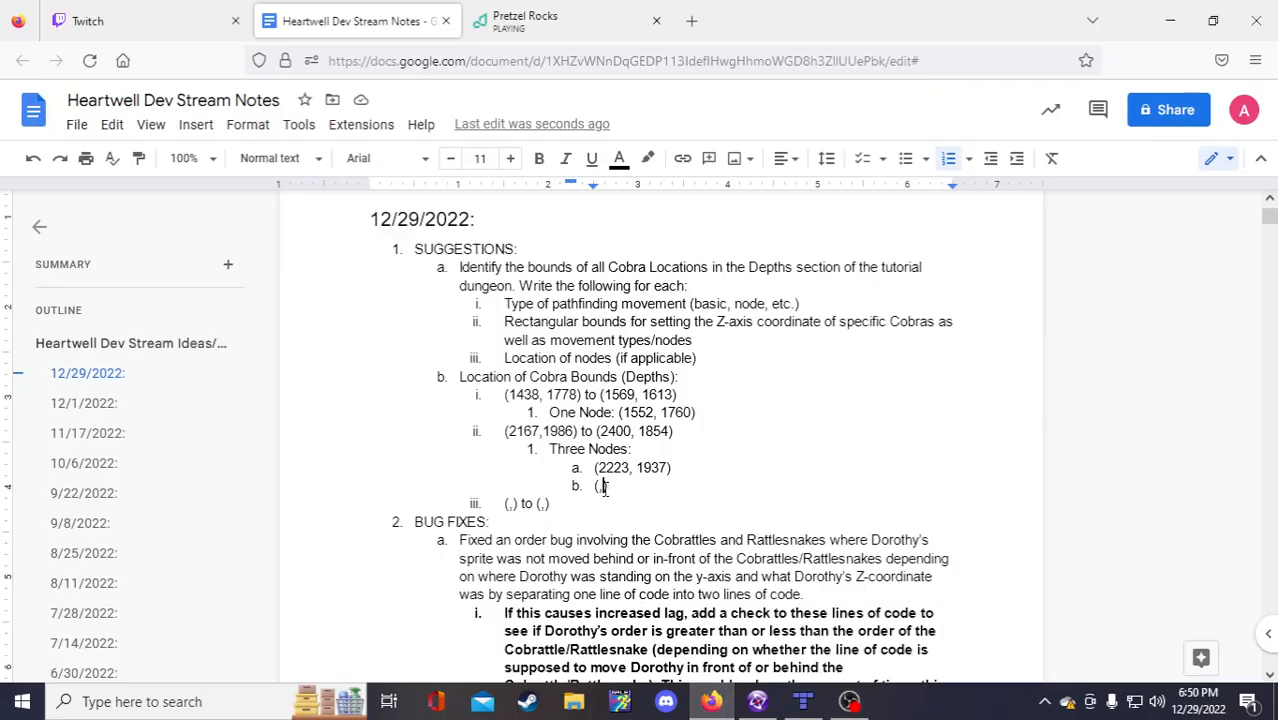
pyautogui.click(604, 487)
pyautogui.write('1967')
pyautogui.click(603, 487)
pyautogui.write('2223')
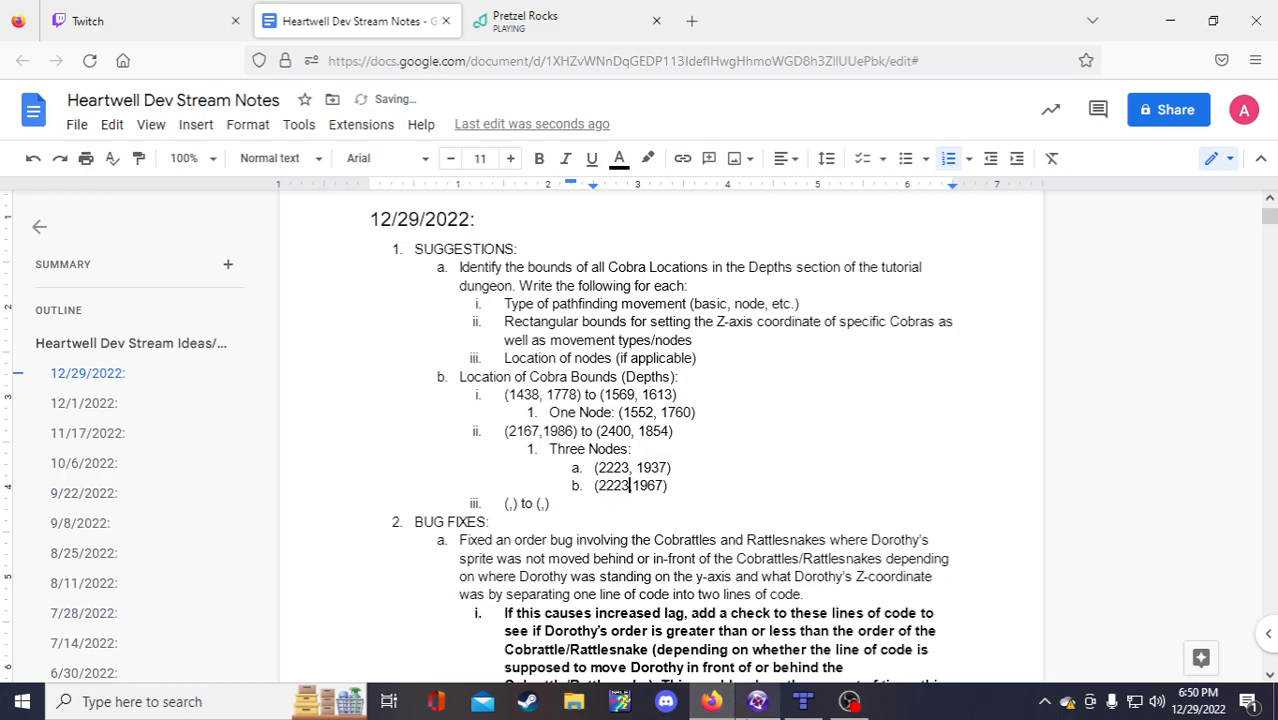
# Step: Recheck Fusion, then add node c as (2295, 1967)
pyautogui.click(757, 701)
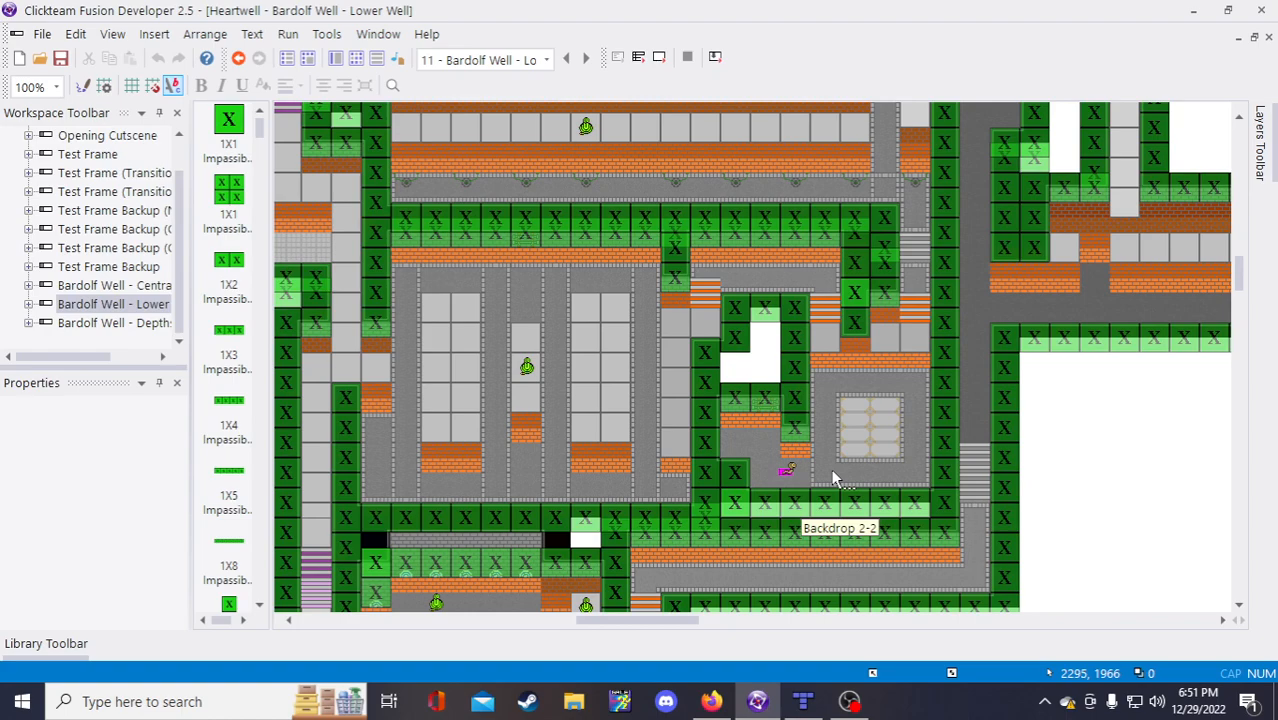
pyautogui.click(704, 695)
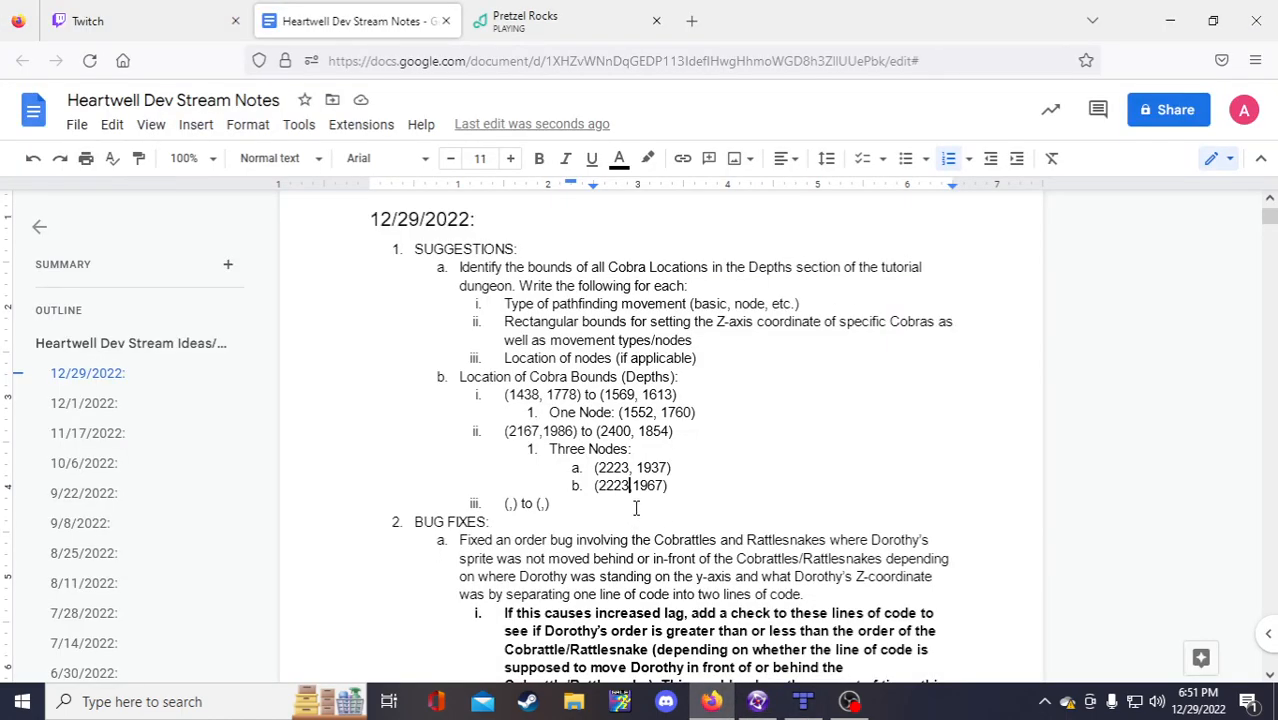
pyautogui.click(715, 480)
pyautogui.press('Return')
pyautogui.write('2295, 1967)')
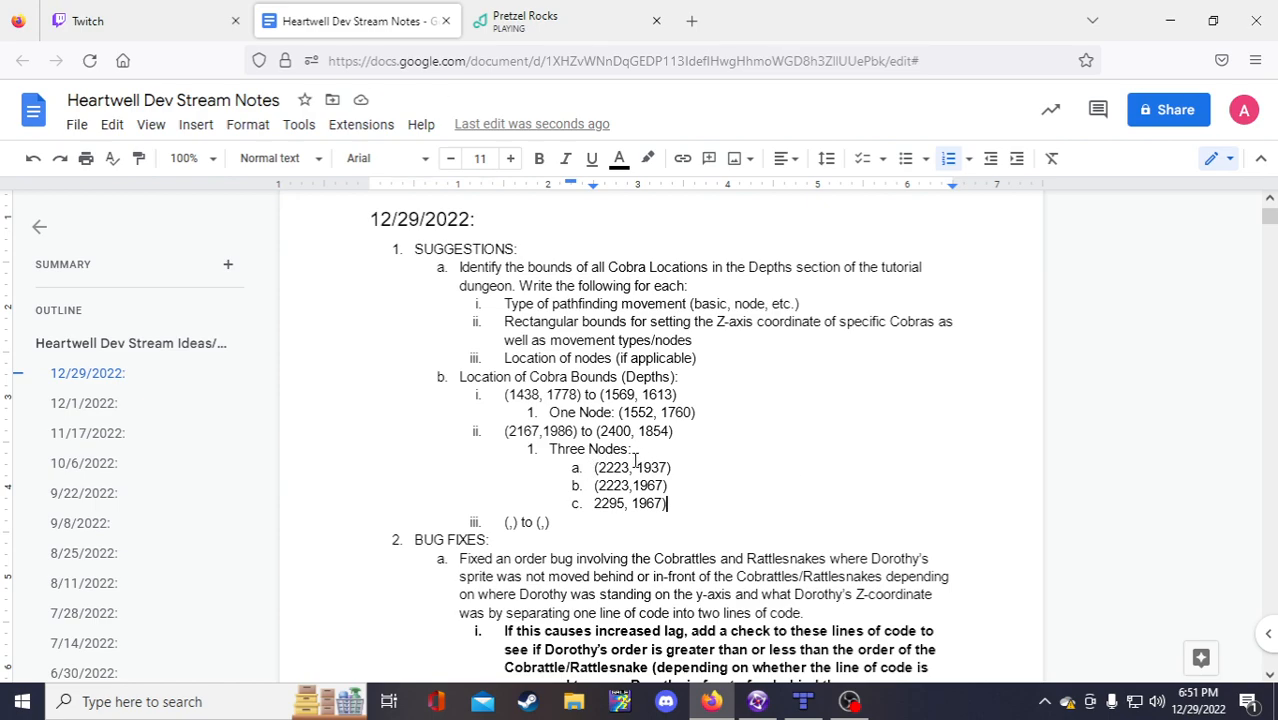
pyautogui.click(593, 503)
pyautogui.write('(')
pyautogui.click(634, 504)
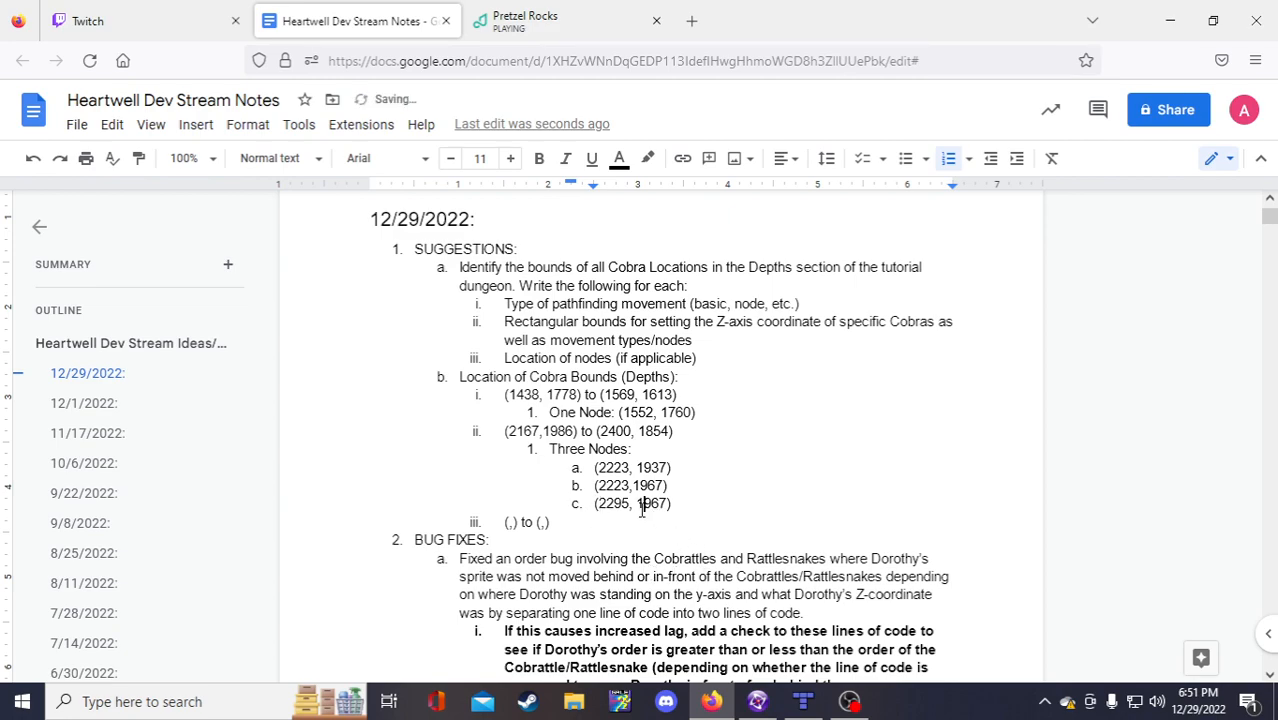
pyautogui.click(686, 506)
# Step: Add a new bound iv holding the empty '(,) to (,)' template
pyautogui.click(584, 520)
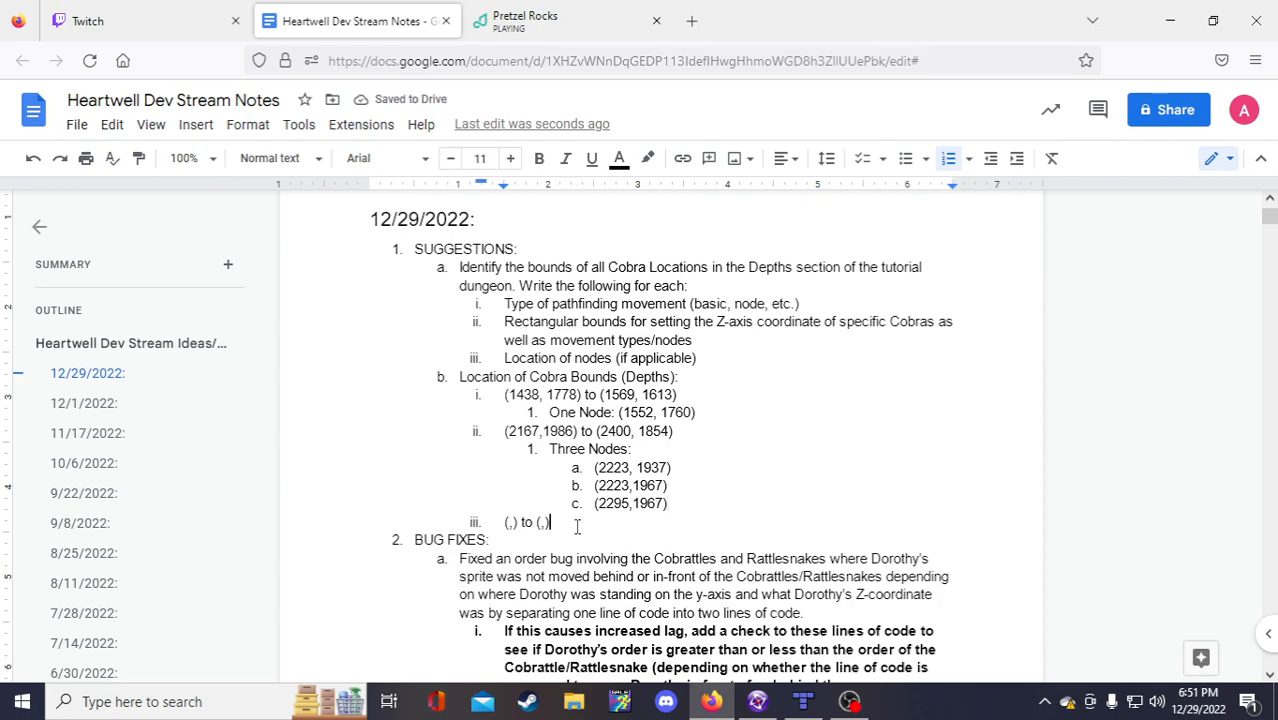
pyautogui.moveTo(551, 524); pyautogui.dragTo(503, 523)
pyautogui.hotkey('ctrl', 'c')
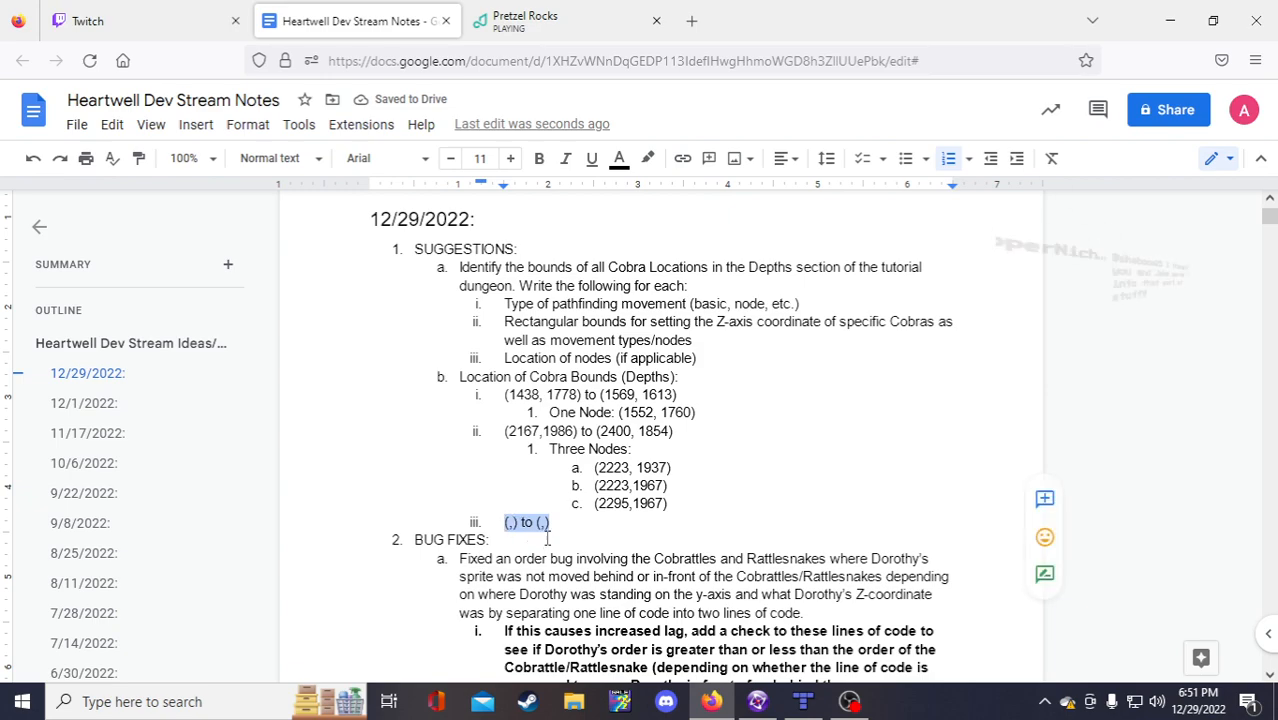
pyautogui.click(550, 534)
pyautogui.click(589, 513)
pyautogui.press('Return')
pyautogui.hotkey('ctrl', 'v')
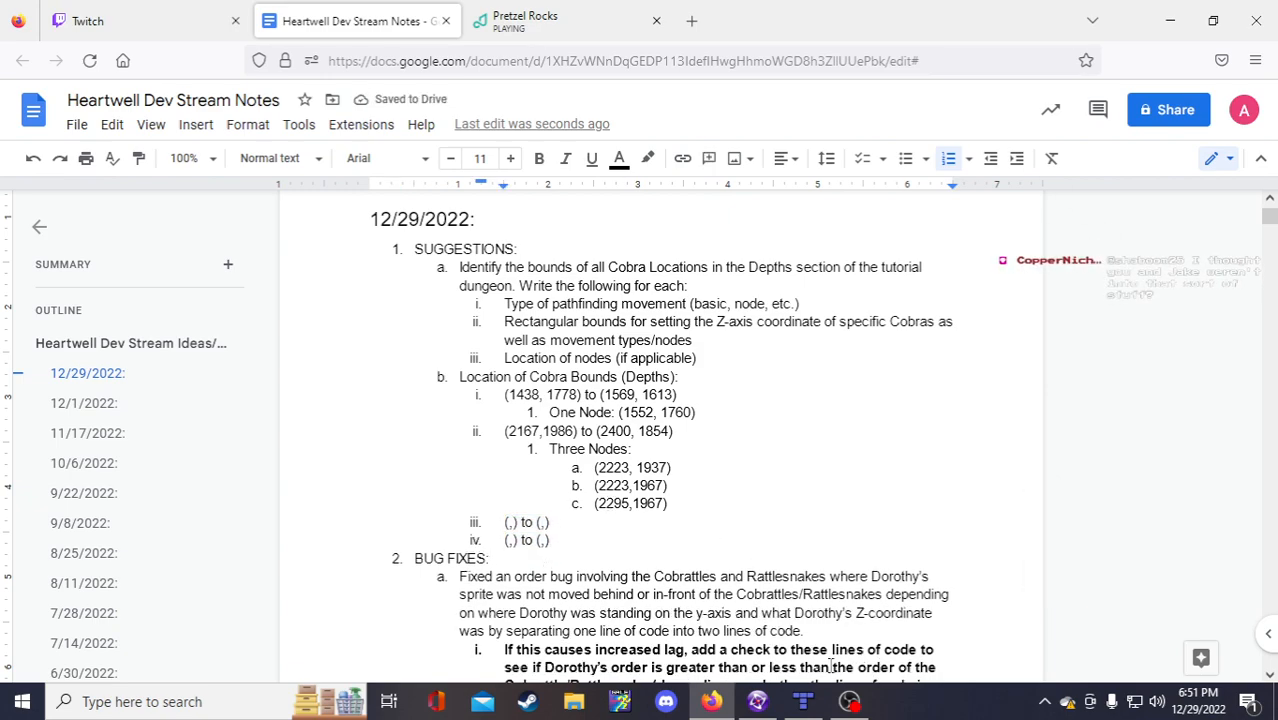
# Step: Scan the Bardolf Well Tilemap 1-1 map toward the lower Depths, then return to the Fusion level
pyautogui.click(803, 701)
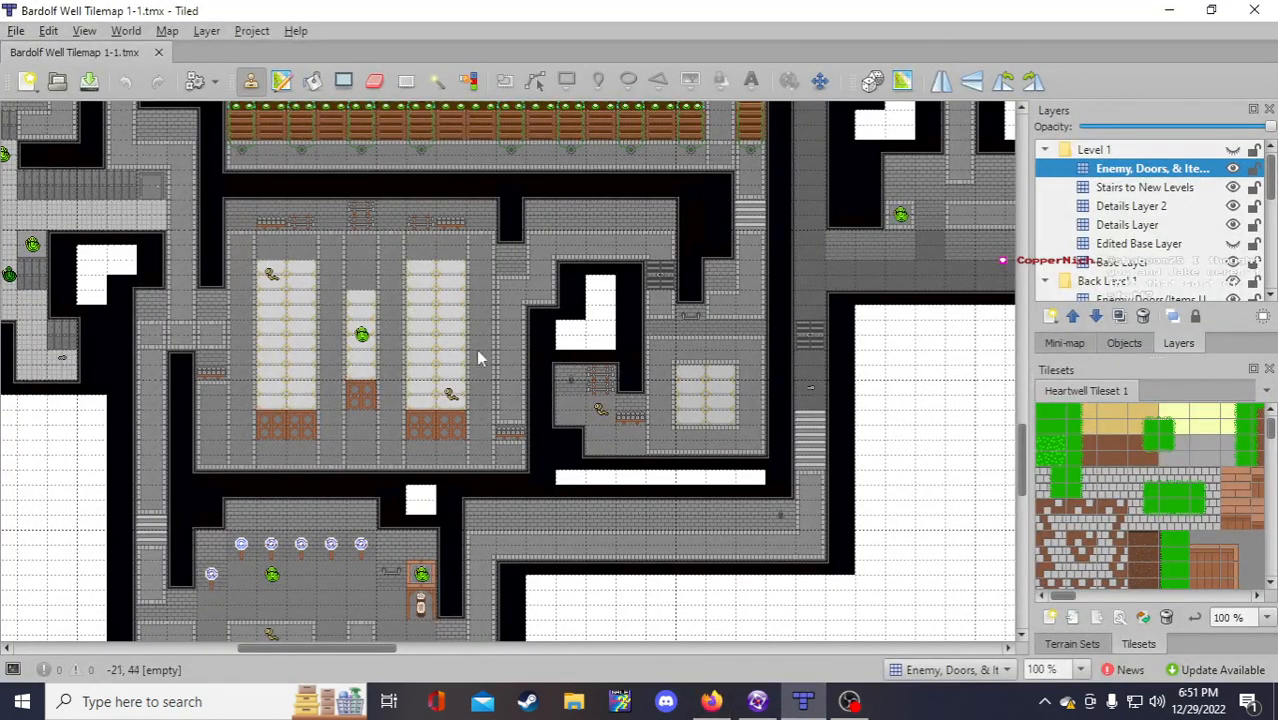
pyautogui.scroll(2, 421, 421)
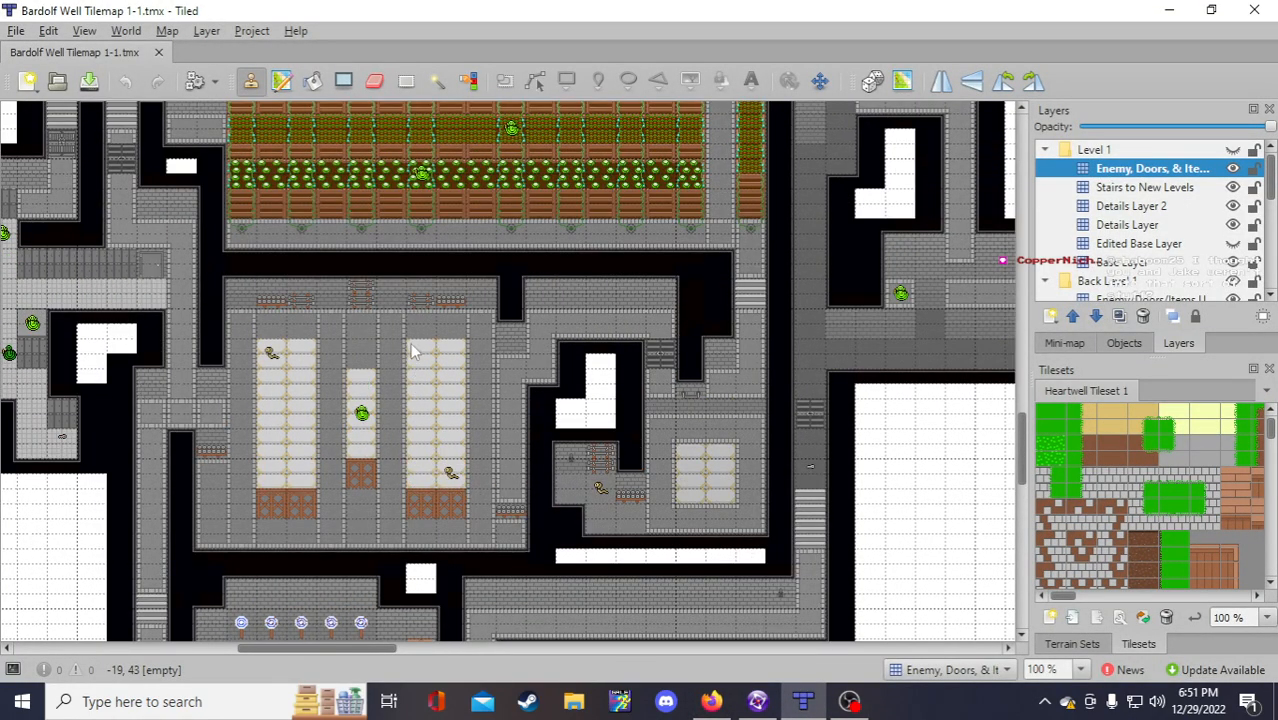
pyautogui.scroll(2, 375, 485)
pyautogui.scroll(-4, 375, 485)
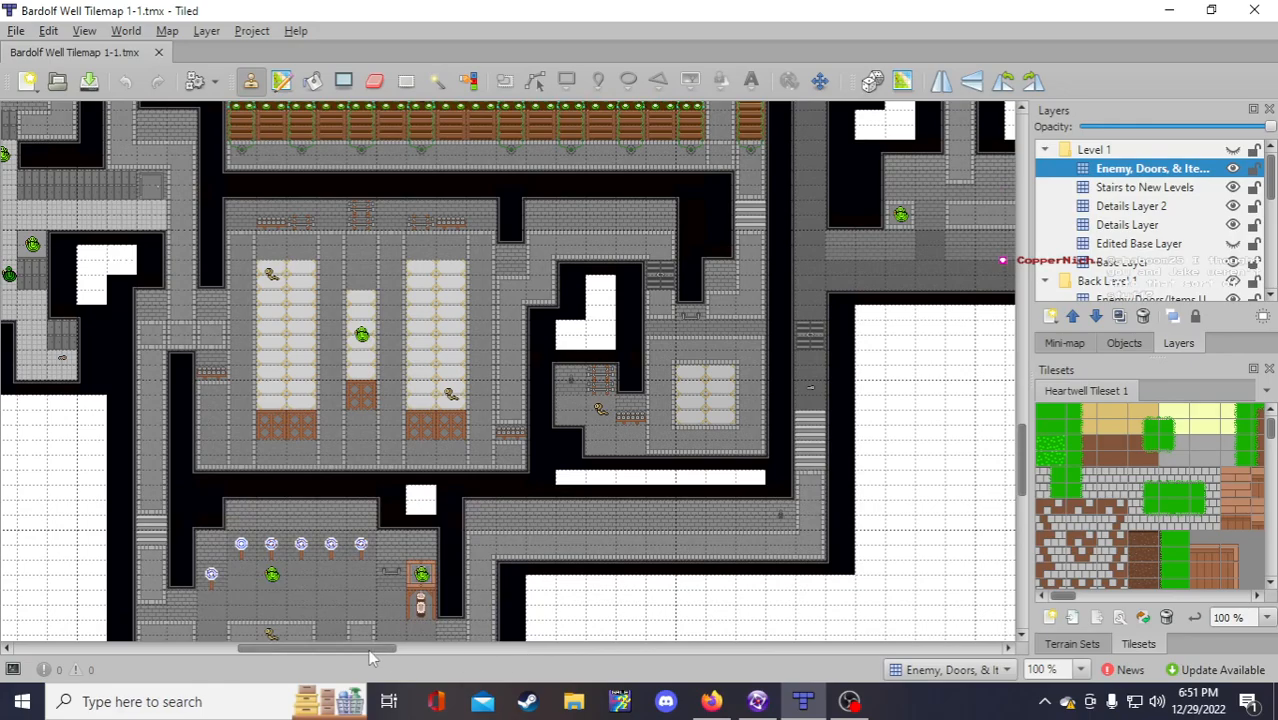
pyautogui.moveTo(371, 648); pyautogui.dragTo(335, 648)
pyautogui.scroll(2, 258, 537)
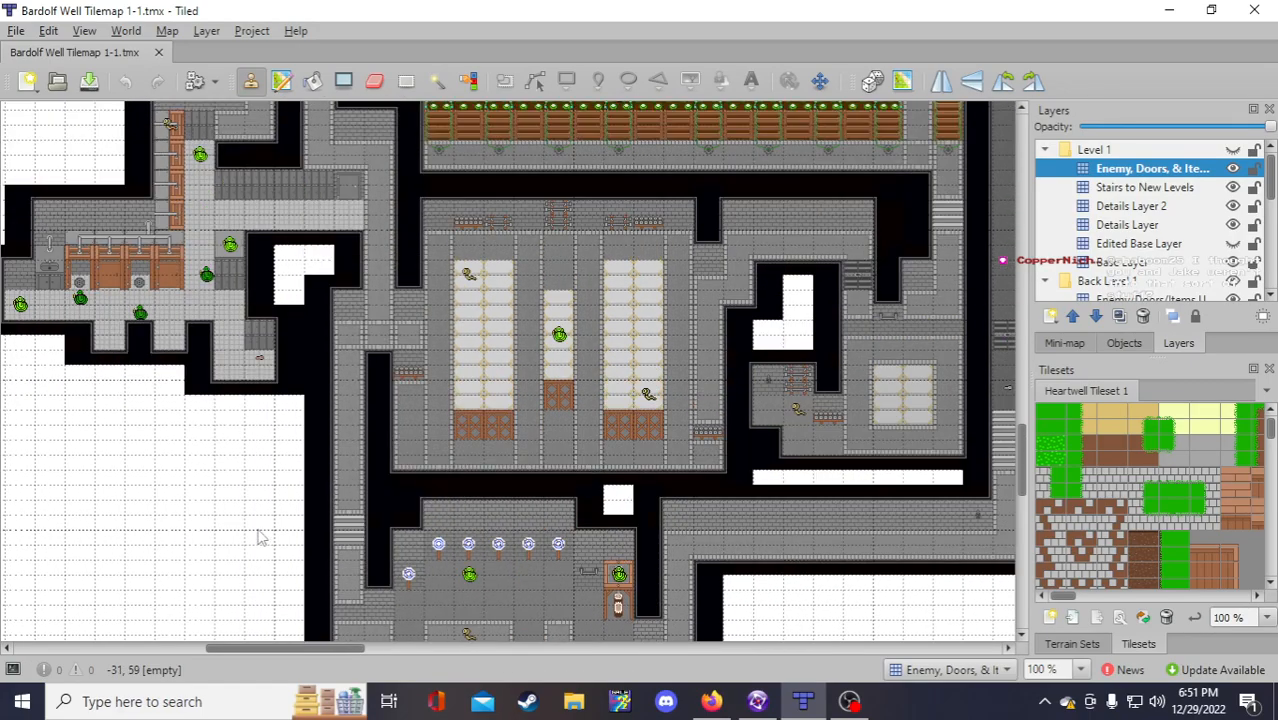
pyautogui.scroll(-6, 258, 530)
pyautogui.scroll(3, 268, 515)
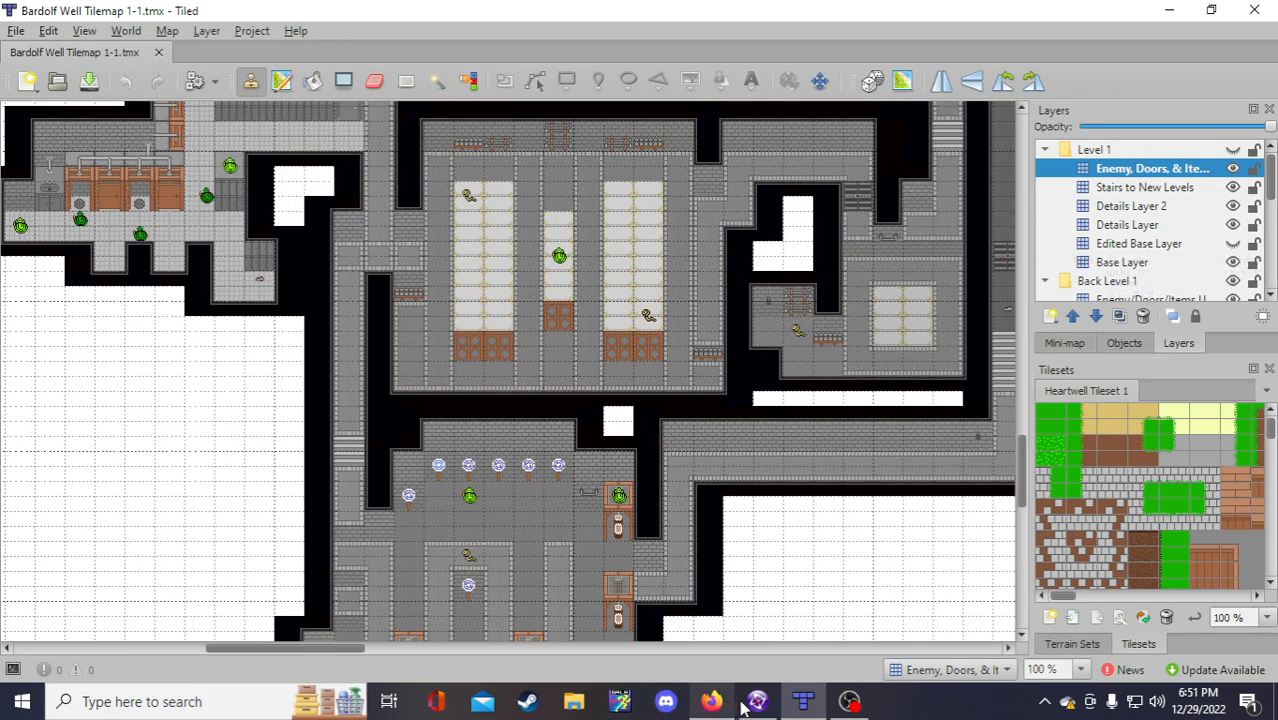
pyautogui.click(754, 703)
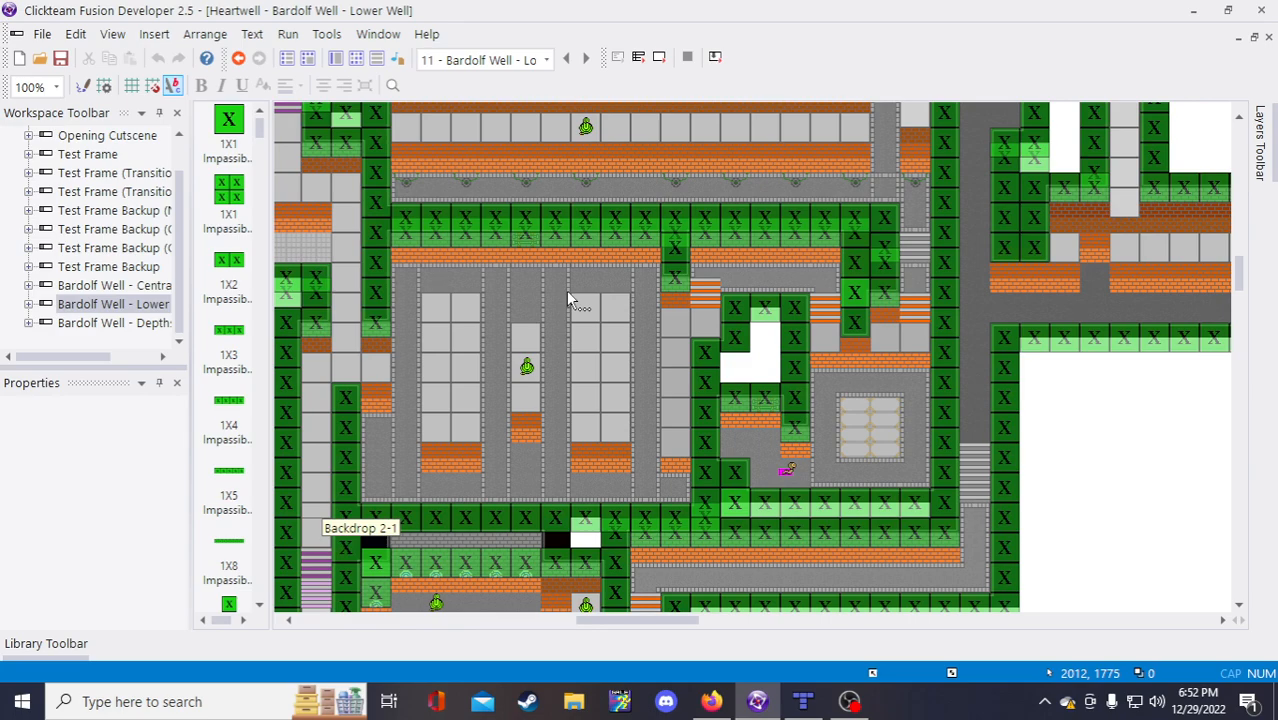
# Step: Fill bound iii's first coordinate pair as (2012,1775) in the dev notes
pyautogui.click(711, 701)
pyautogui.click(510, 521)
pyautogui.write('2012')
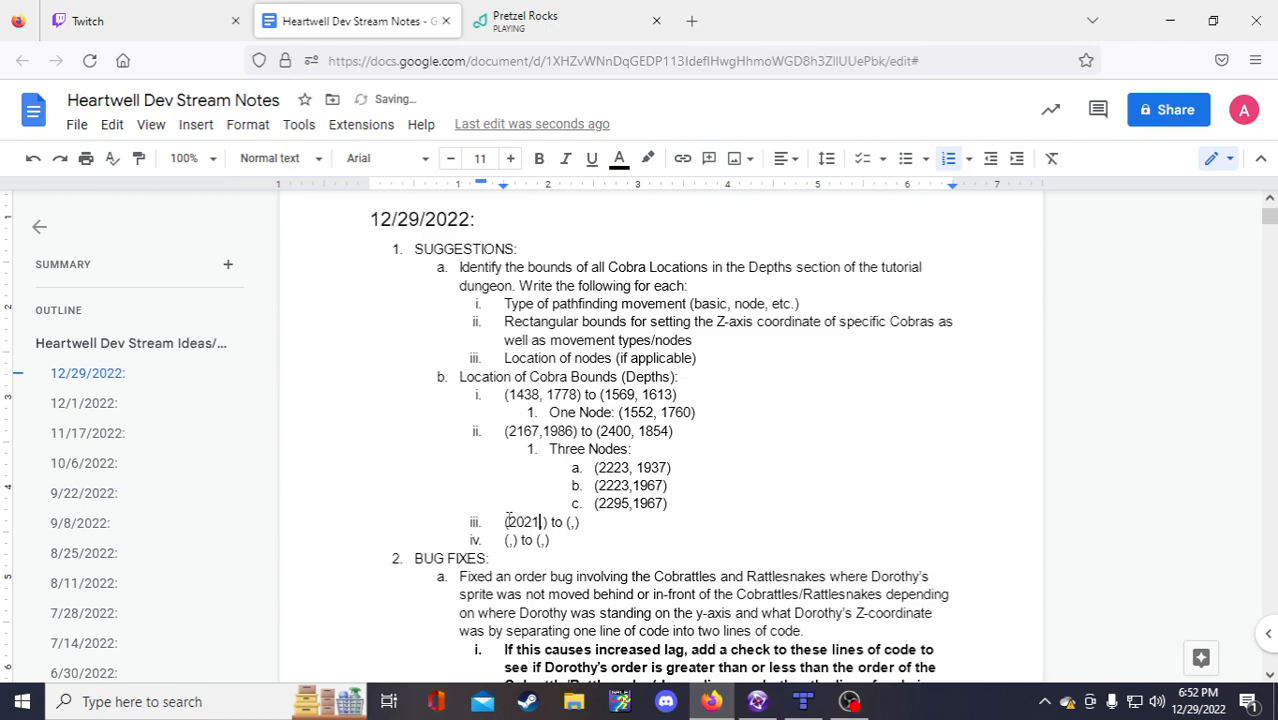
pyautogui.press('Left')
pyautogui.write('1775')
pyautogui.click(598, 522)
pyautogui.click(602, 525)
# Step: Read the corner in Fusion, enter 2081,1938 as bound iii's second pair, and add a 'No Nodes' sub-item
pyautogui.click(760, 714)
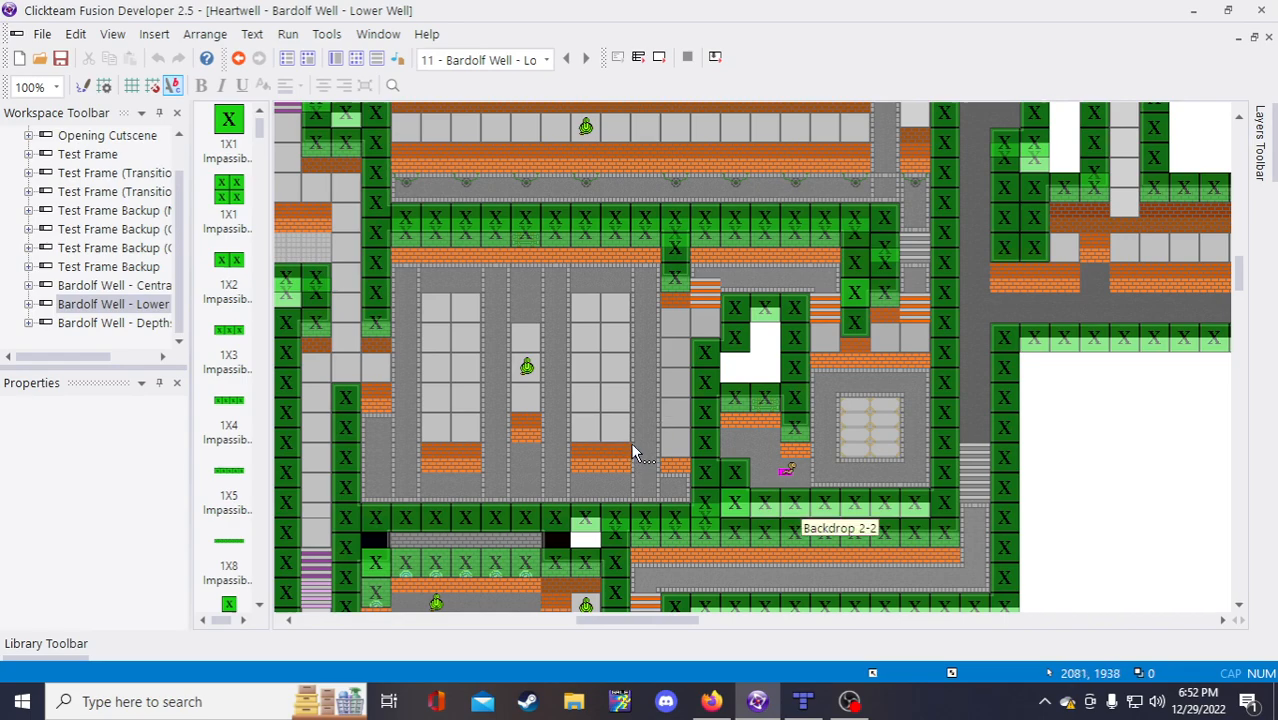
pyautogui.click(711, 701)
pyautogui.write('1078')
pyautogui.press('BackSpace')
pyautogui.press('BackSpace')
pyautogui.press('BackSpace')
pyautogui.press('BackSpace')
pyautogui.write('2081')
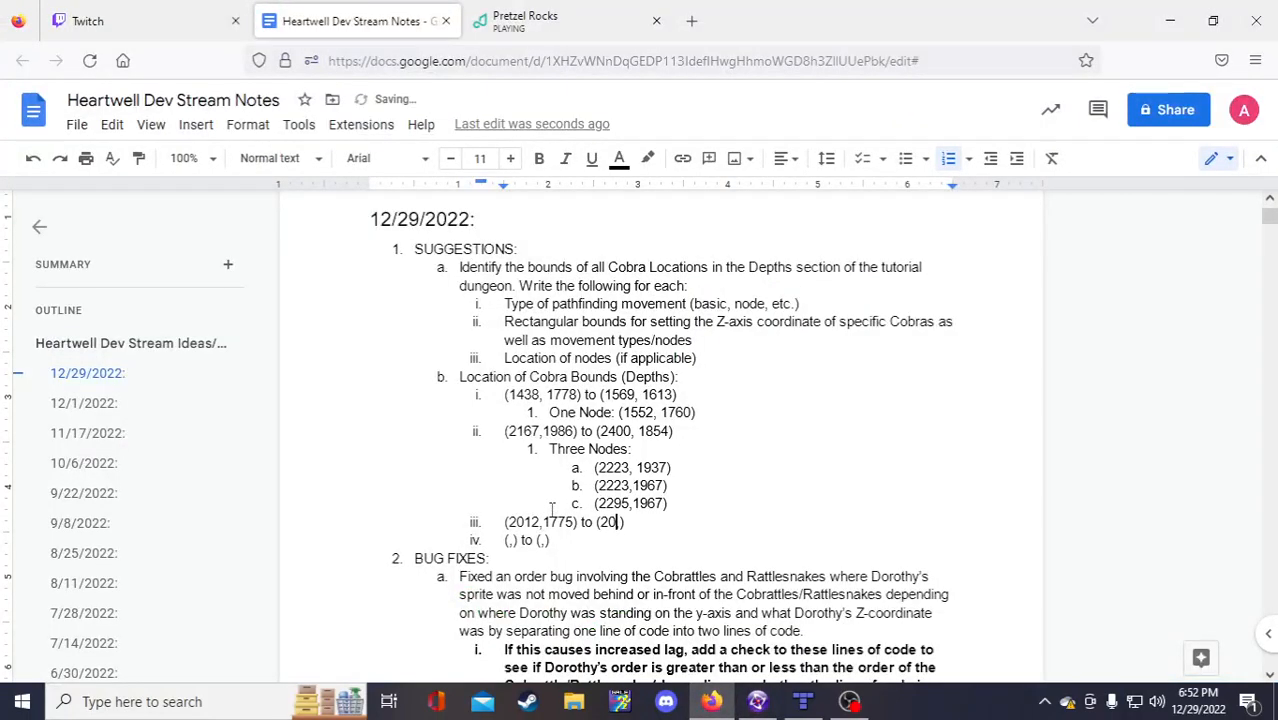
pyautogui.write(',1938')
pyautogui.press('Return')
pyautogui.press('Tab')
pyautogui.write('No')
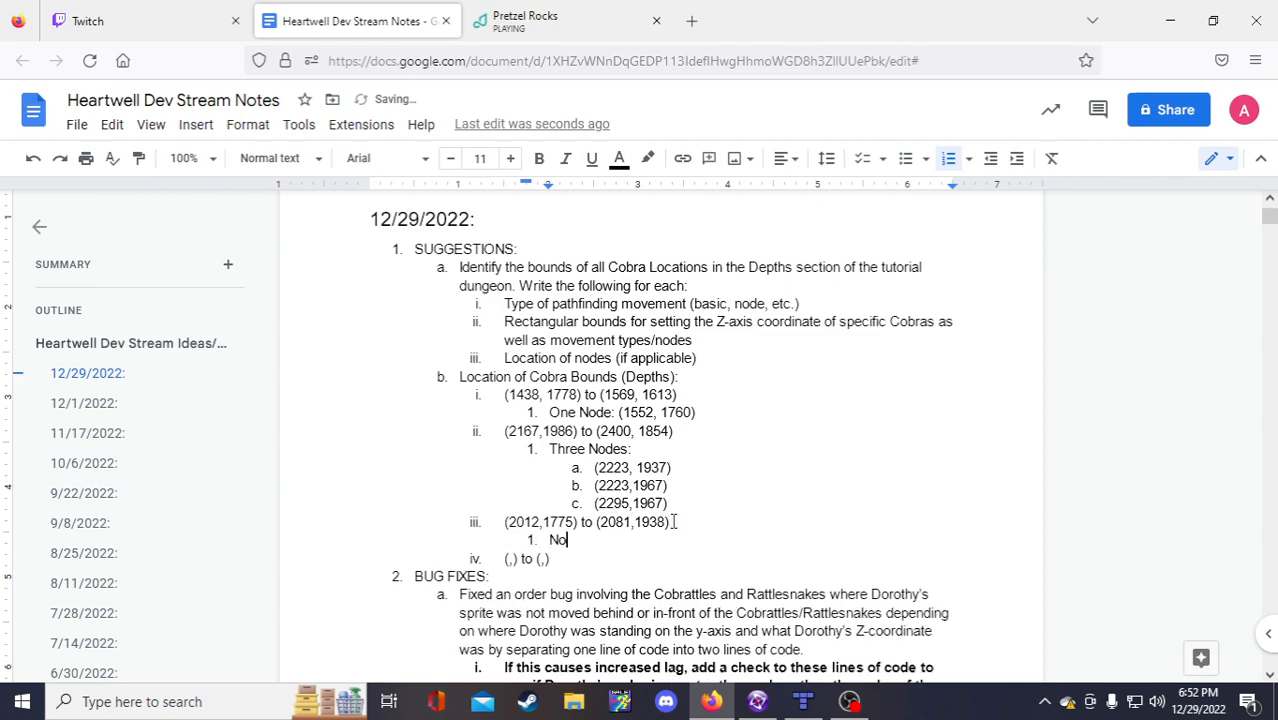
pyautogui.write(' Nodes')
# Step: Copy the y-values 1775 and 1938 from bound iii into bound iv's coordinate pairs
pyautogui.click(567, 510)
pyautogui.moveTo(567, 512)
pyautogui.mouseDown()
pyautogui.moveTo(573, 521)
pyautogui.moveTo(546, 521)
pyautogui.moveTo(575, 521)
pyautogui.mouseUp()
pyautogui.hotkey('ctrl', 'c')
pyautogui.click(547, 519)
pyautogui.click(573, 521)
pyautogui.click(516, 559)
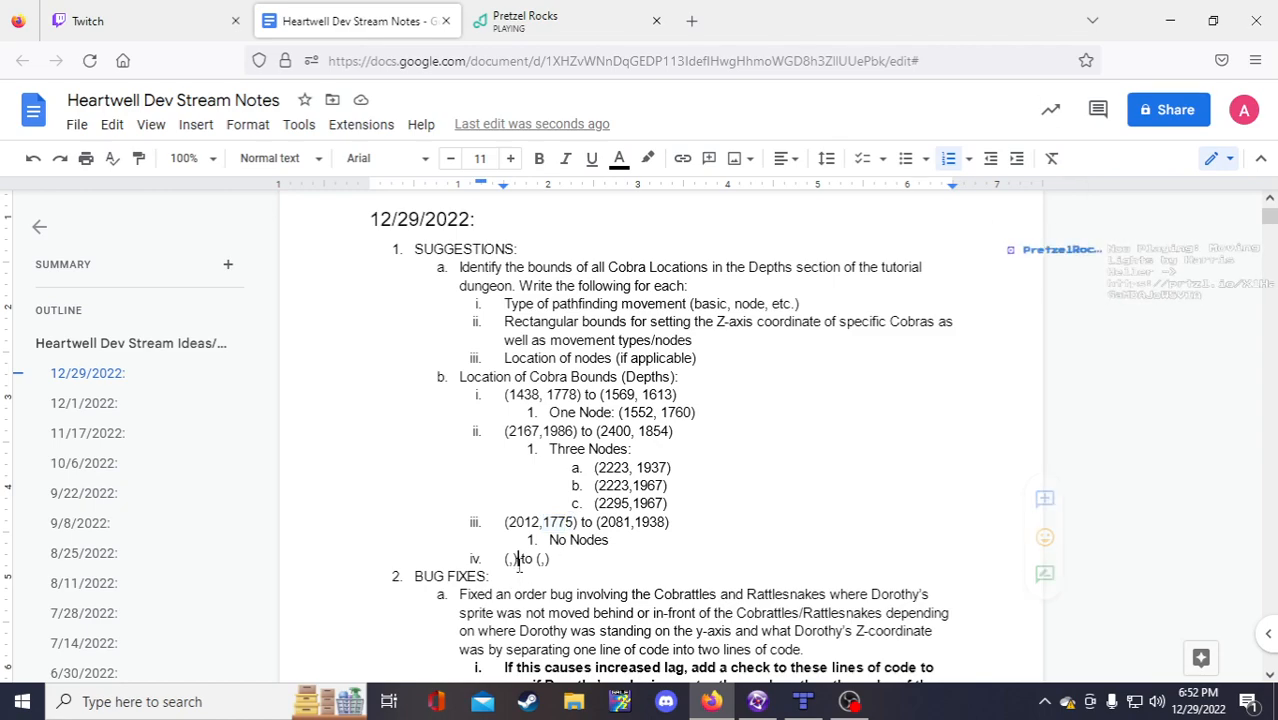
pyautogui.hotkey('ctrl', 'v')
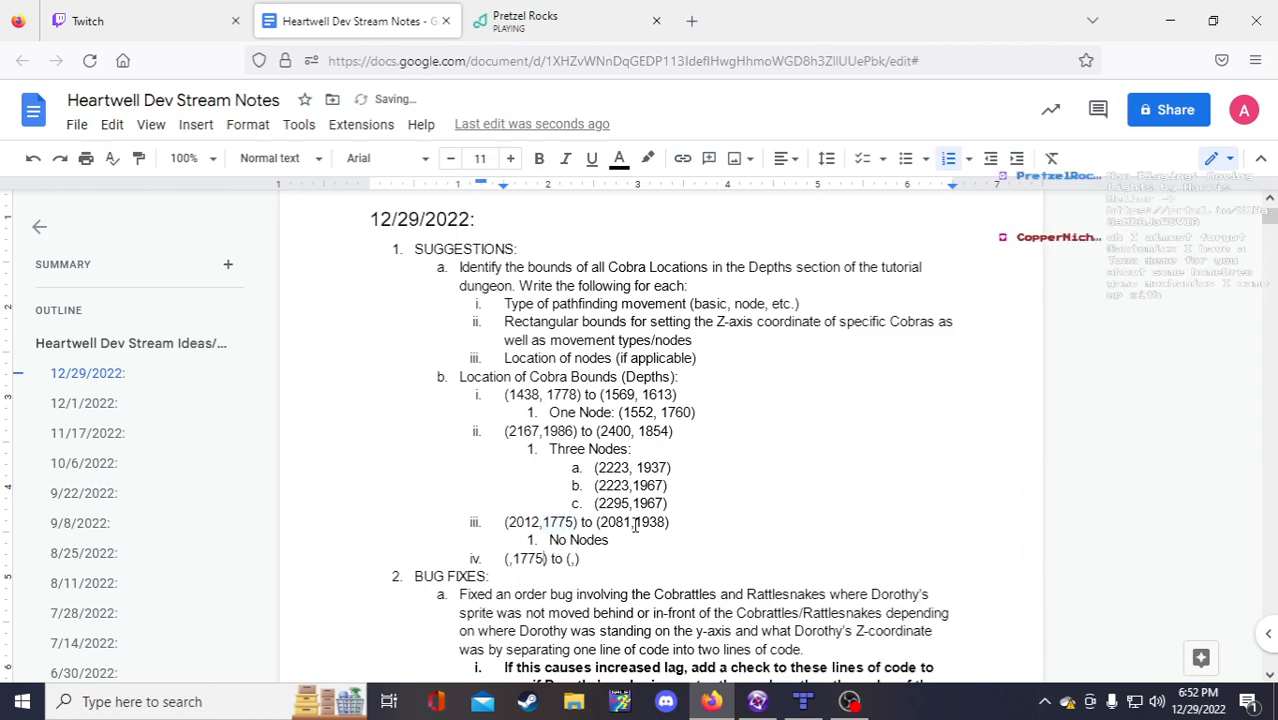
pyautogui.doubleClick(636, 522)
pyautogui.hotkey('ctrl', 'c')
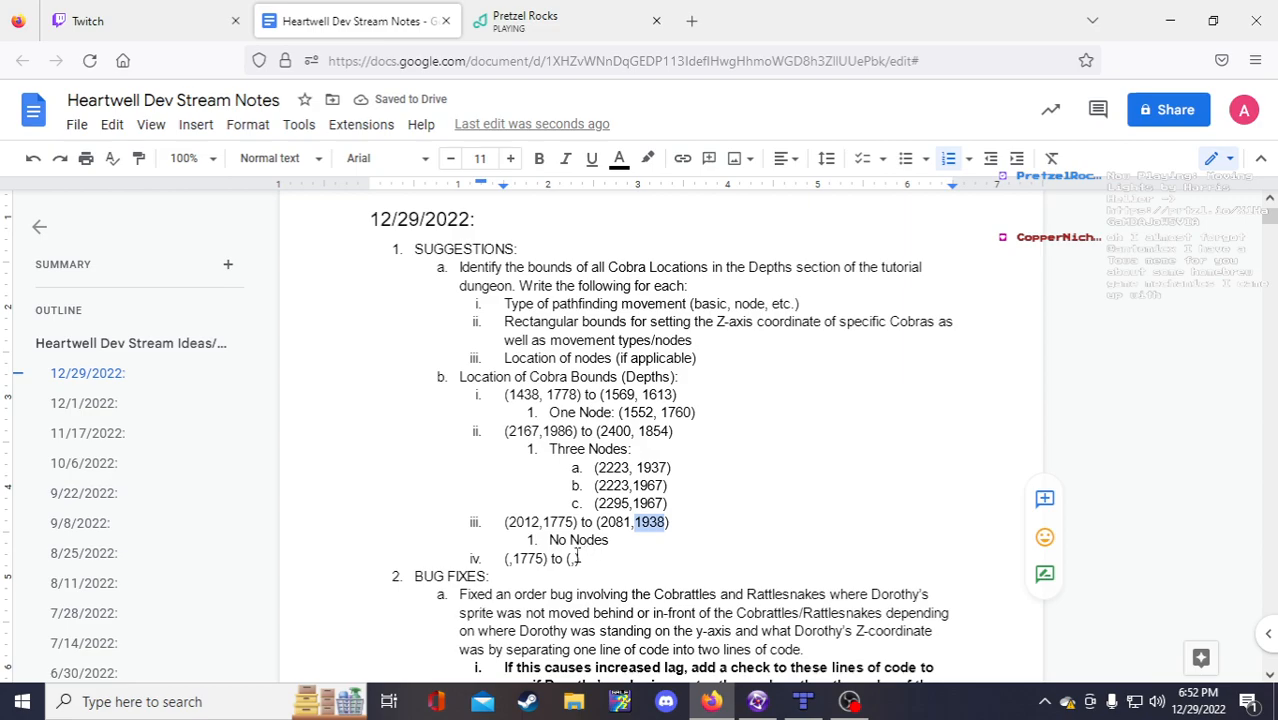
pyautogui.click(577, 559)
pyautogui.hotkey('ctrl', 'v')
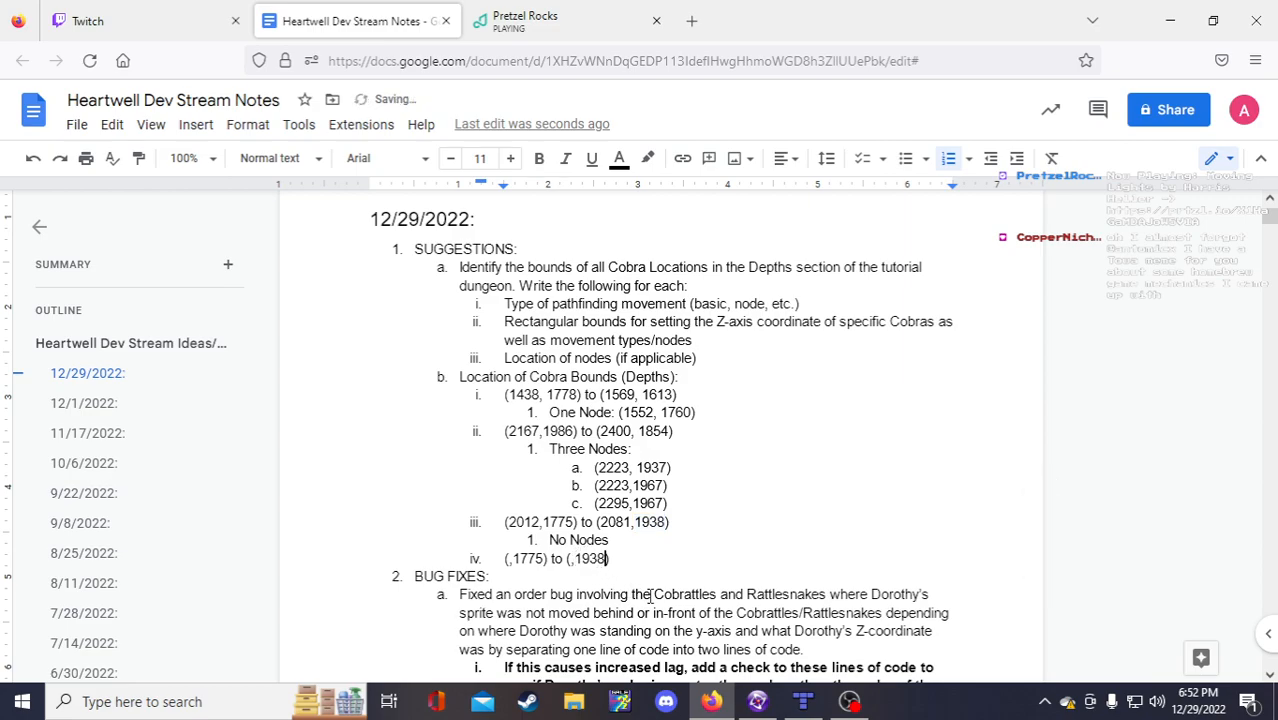
pyautogui.click(509, 559)
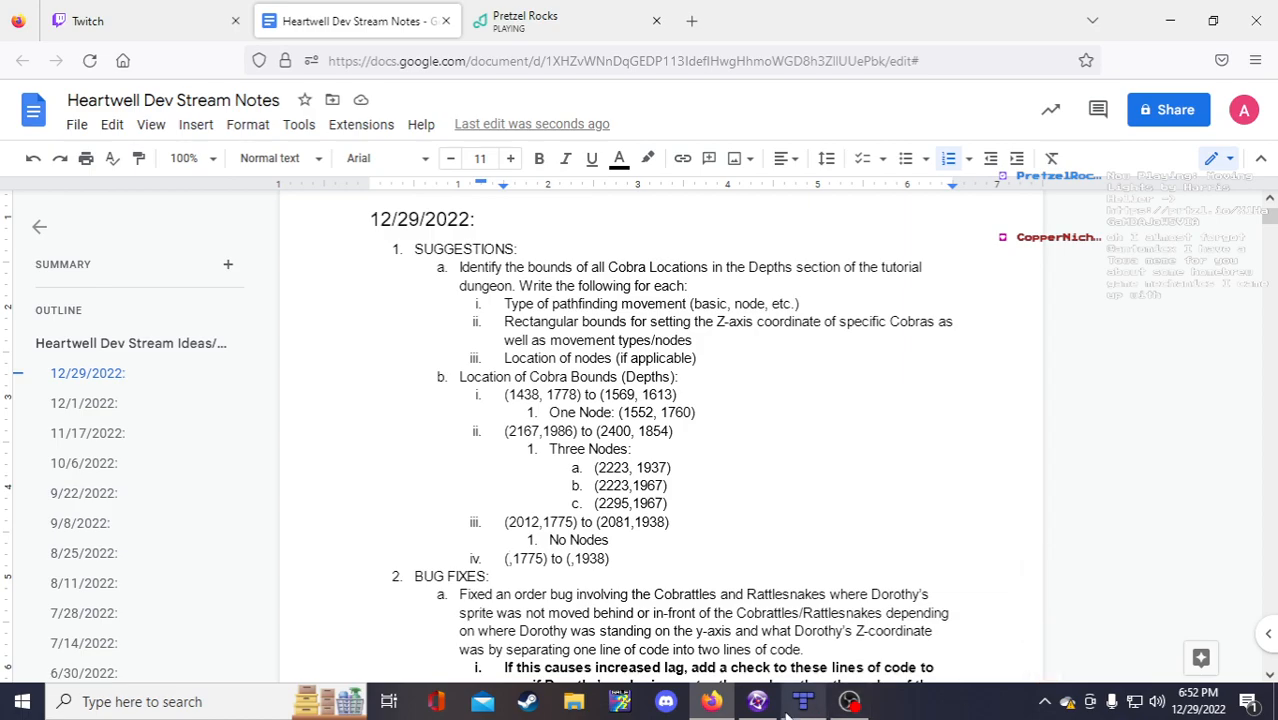
# Step: Read Fusion's coordinates and enter x-values 1851 and 1922 into bound iv
pyautogui.click(757, 701)
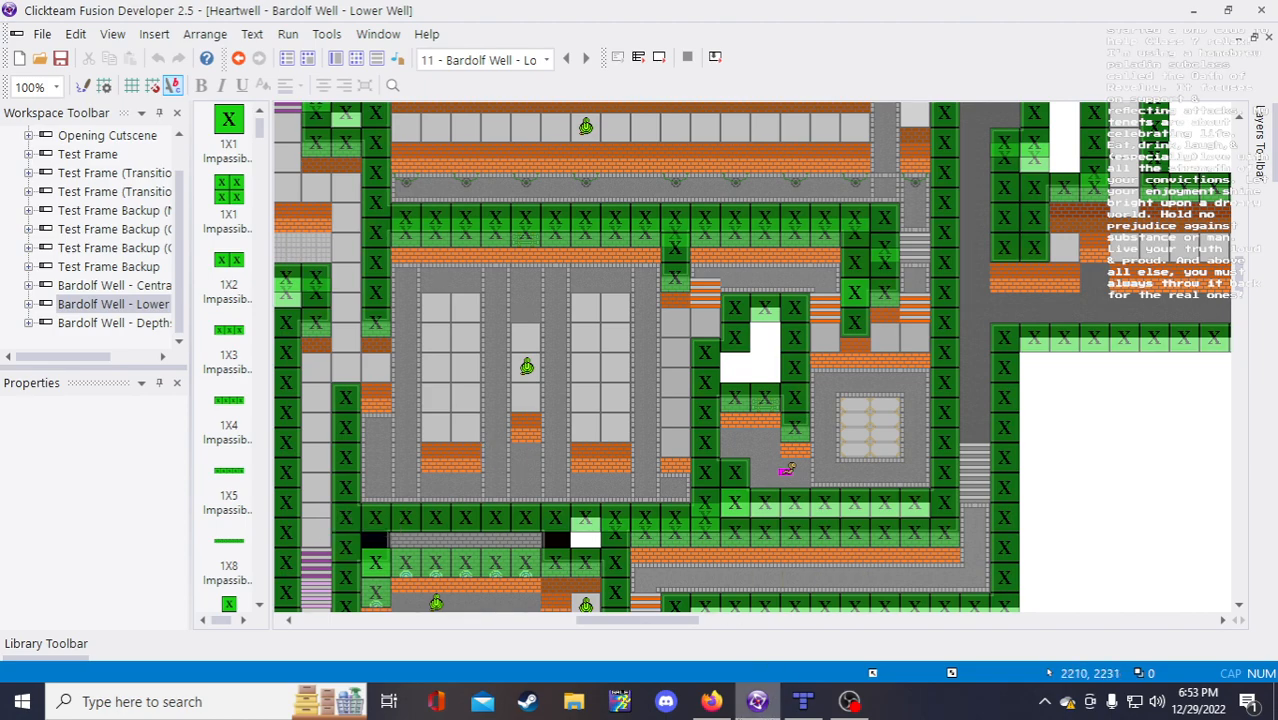
pyautogui.click(711, 701)
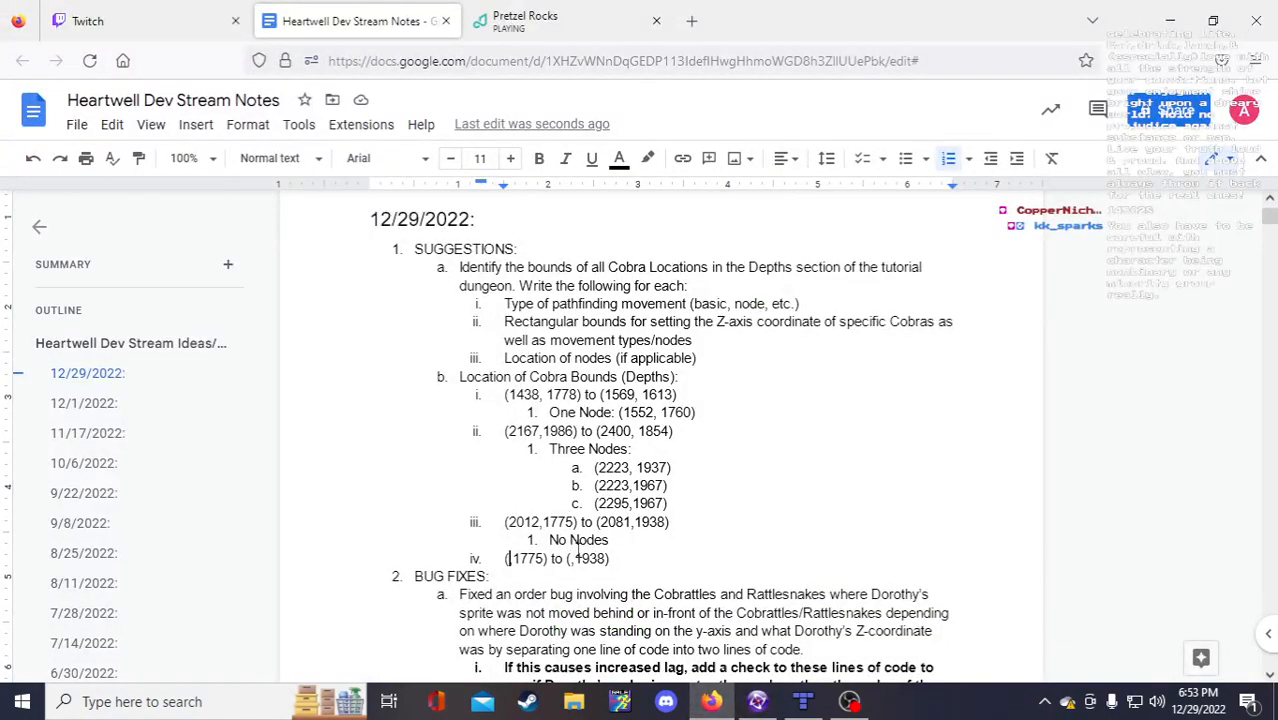
pyautogui.write('1851')
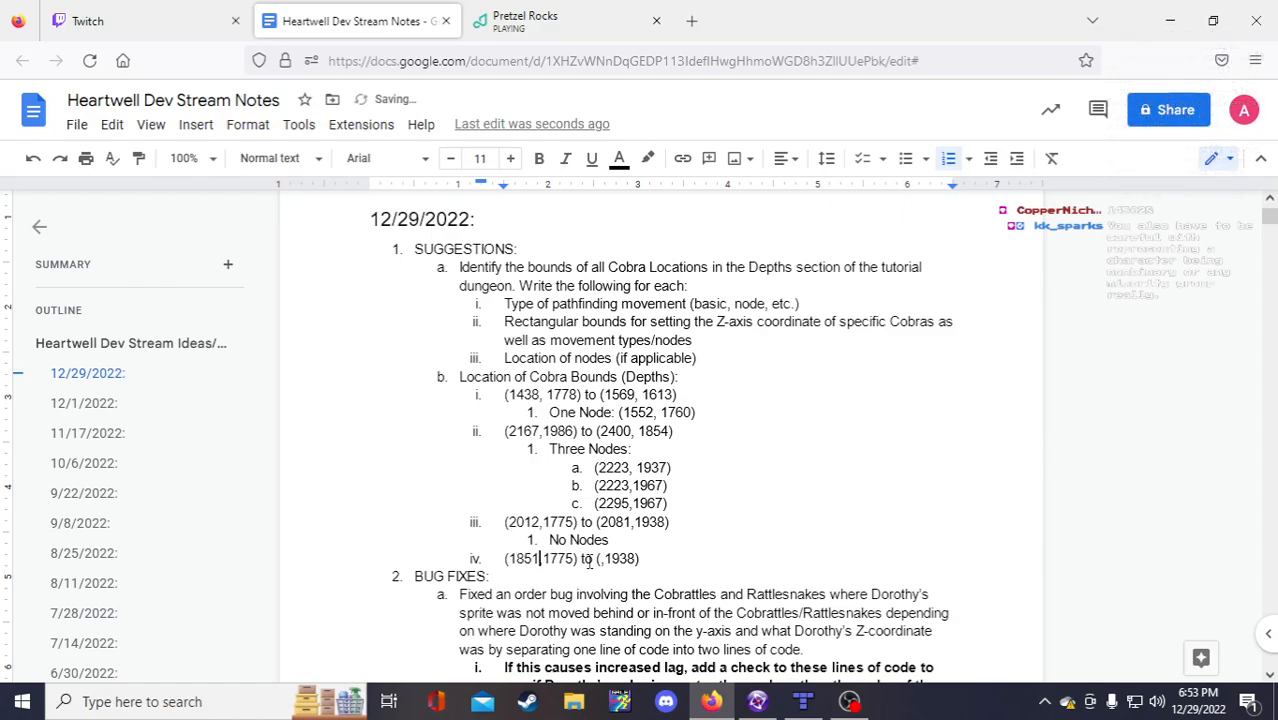
pyautogui.click(601, 560)
pyautogui.write('1922')
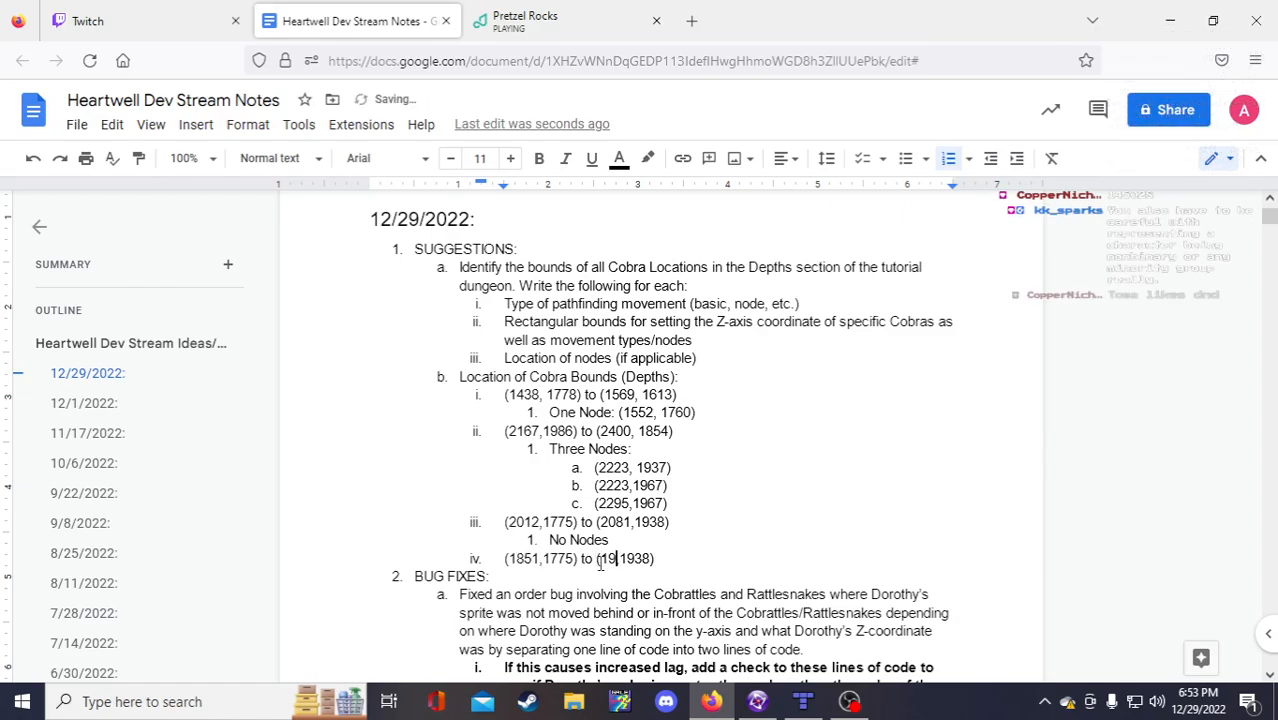
# Step: Add item v with an empty '(,) to (,)' coordinate template
pyautogui.scroll(-2, 685, 520)
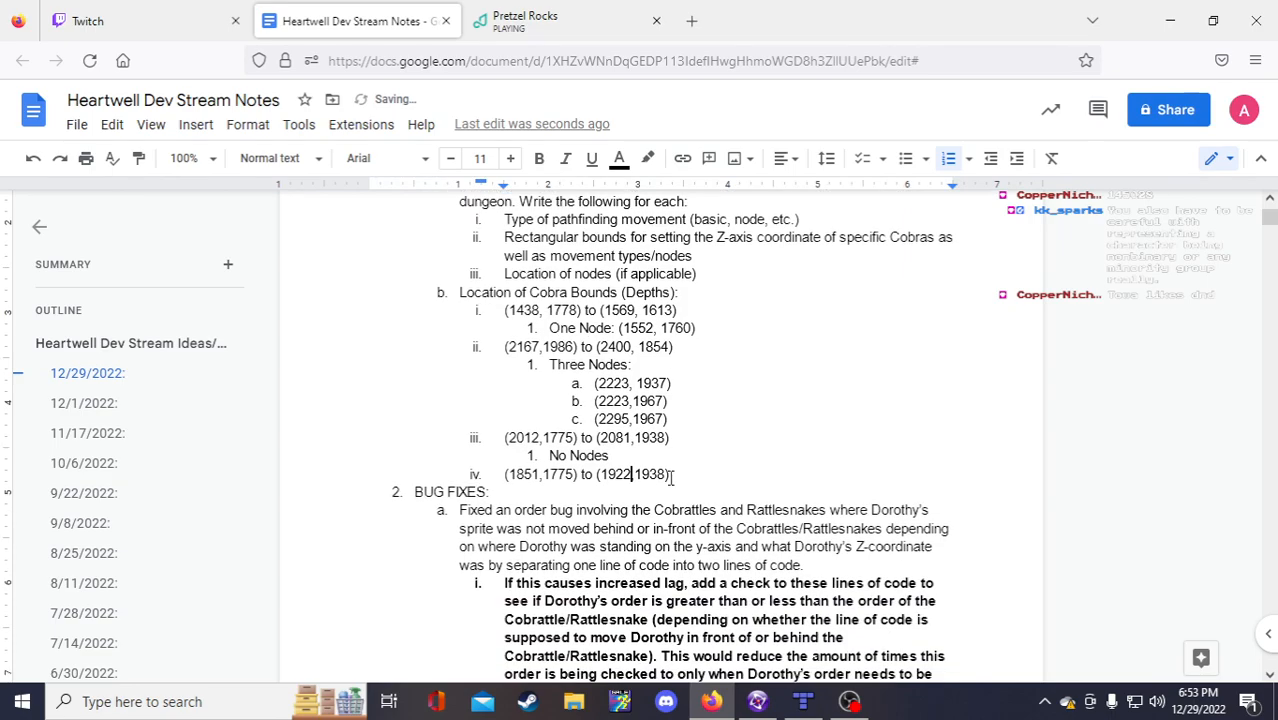
pyautogui.press('Return')
pyautogui.write('(,)')
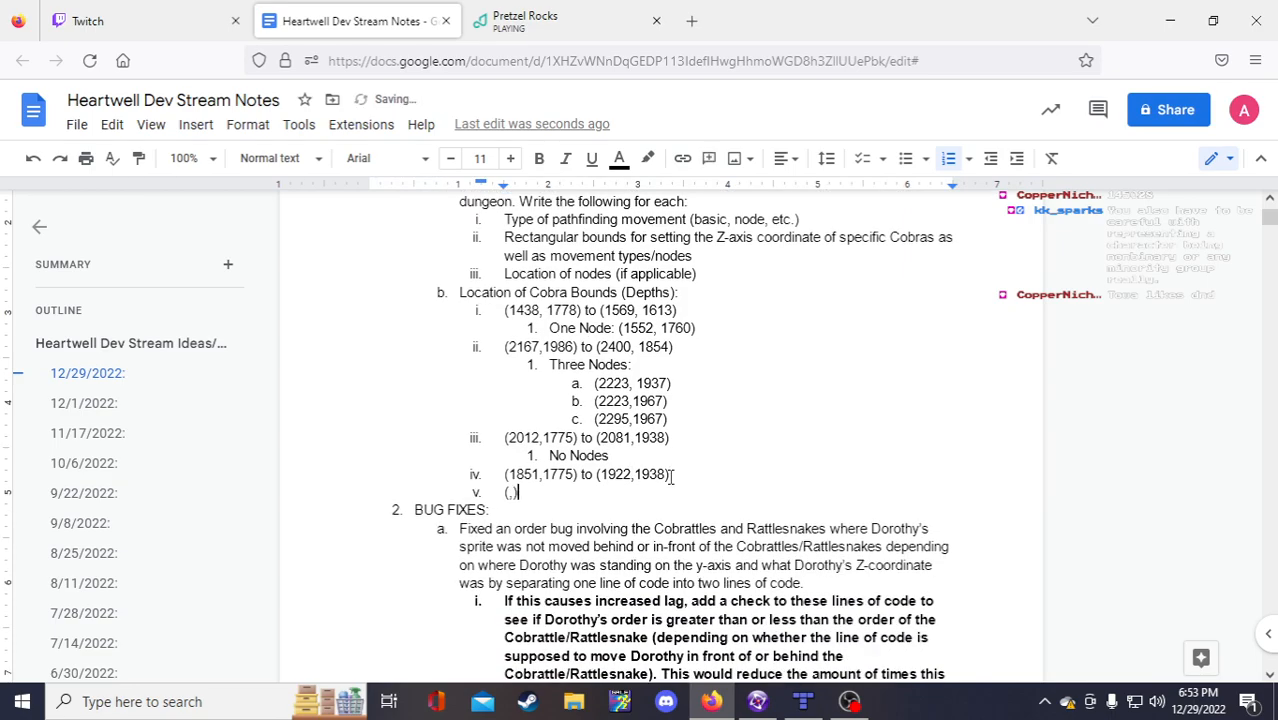
pyautogui.write(' to (,)')
pyautogui.hotkey('shift', 'Left')
pyautogui.hotkey('shift', 'Left')
pyautogui.hotkey('shift', 'Left')
pyautogui.hotkey('shift', 'Left')
pyautogui.hotkey('shift', 'Left')
pyautogui.hotkey('shift', 'Left')
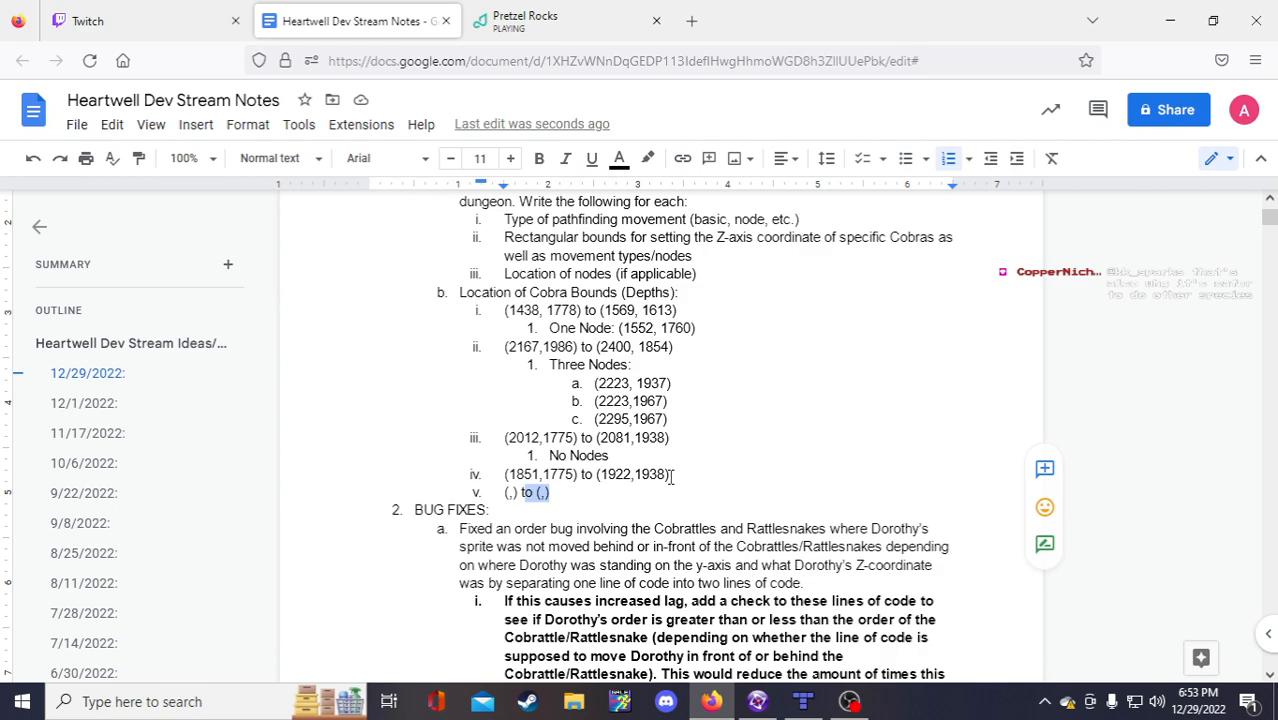
# Step: Duplicate item v's '(,) to (,)' template as a new item vi, then return to item v's first pair
pyautogui.hotkey('shift', 'Left')
pyautogui.hotkey('shift', 'Left')
pyautogui.hotkey('shift', 'Left')
pyautogui.hotkey('shift', 'Left')
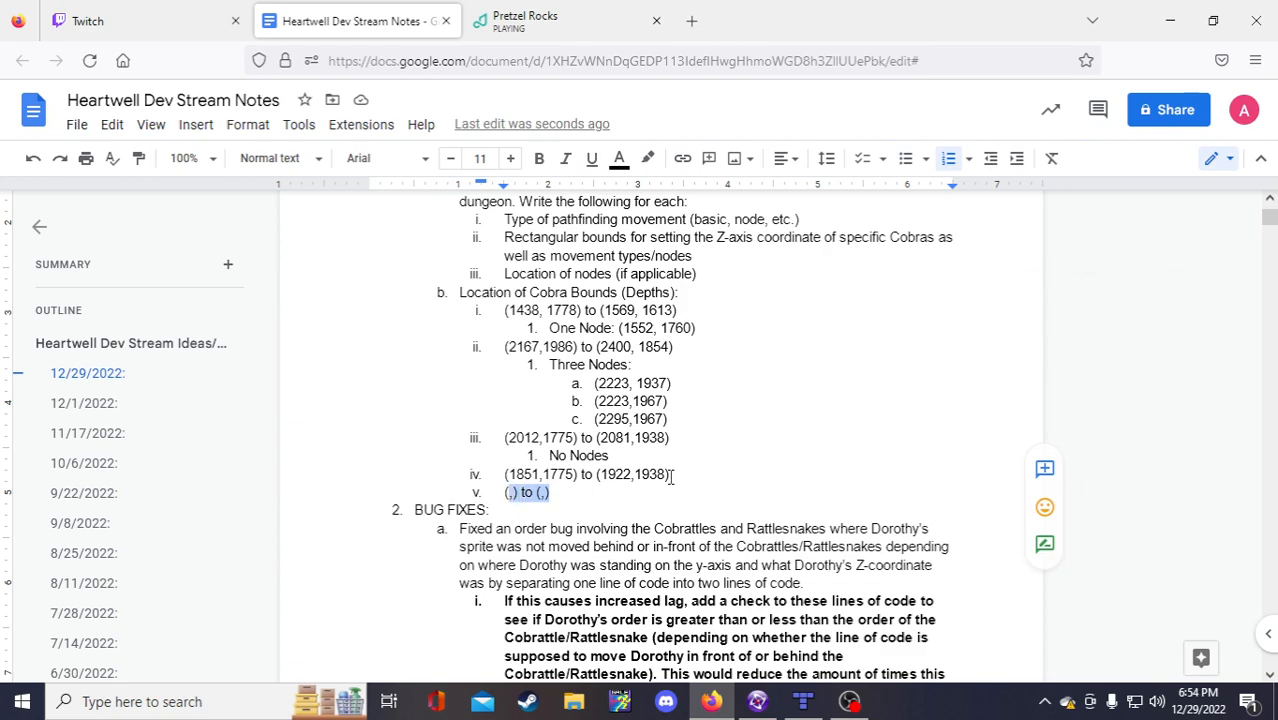
pyautogui.hotkey('ctrl', 'c')
pyautogui.press('End')
pyautogui.press('Return')
pyautogui.hotkey('ctrl', 'v')
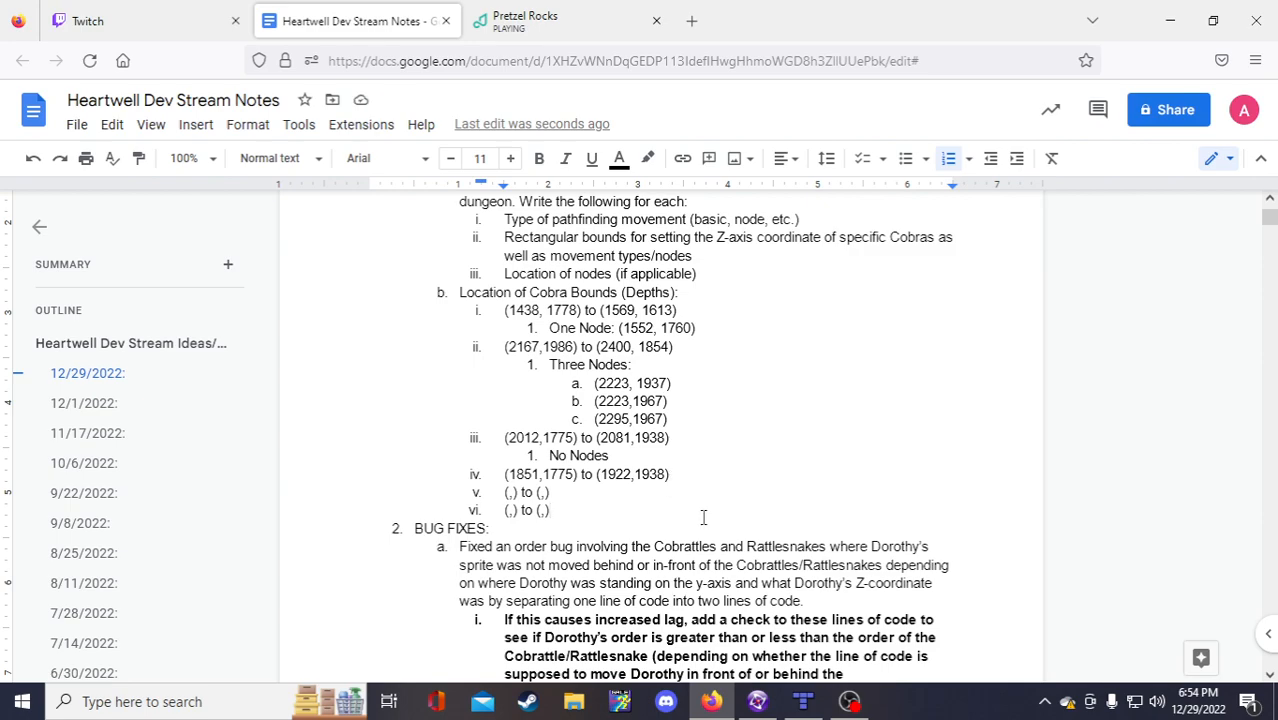
pyautogui.click(517, 491)
pyautogui.click(508, 491)
pyautogui.scroll(-1, 876, 495)
pyautogui.scroll(1, 876, 495)
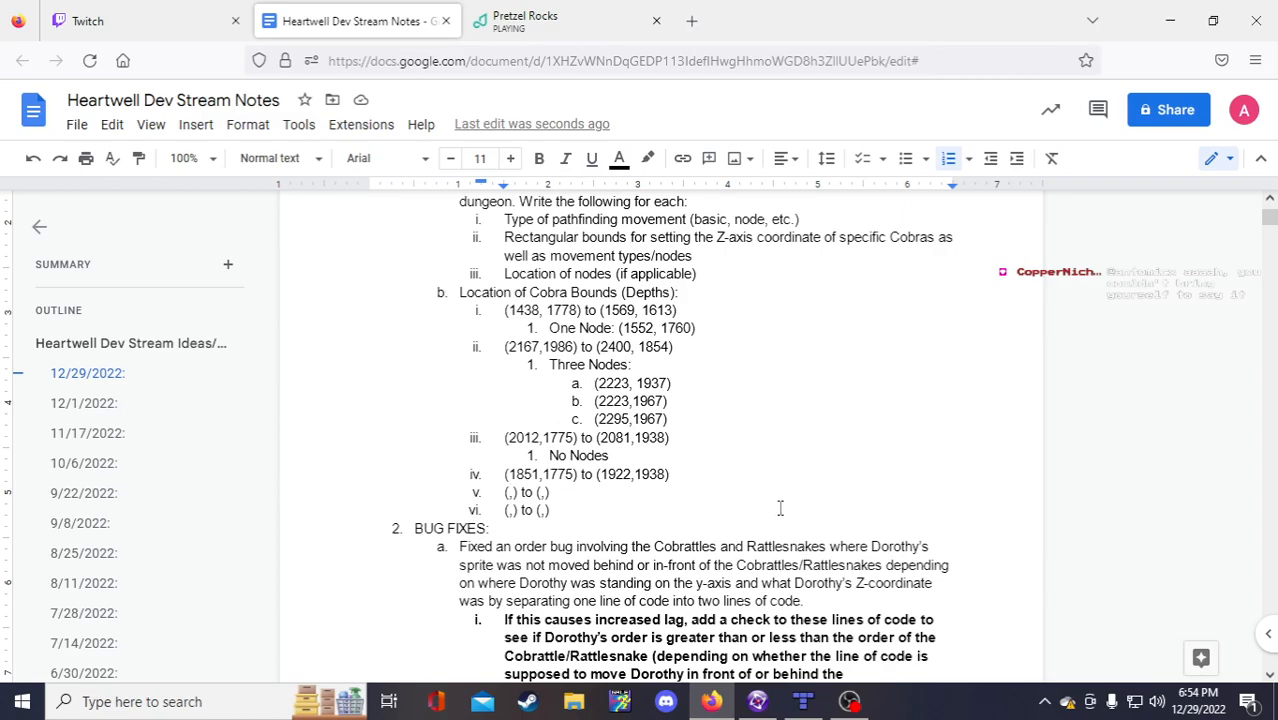
pyautogui.scroll(-1, 786, 510)
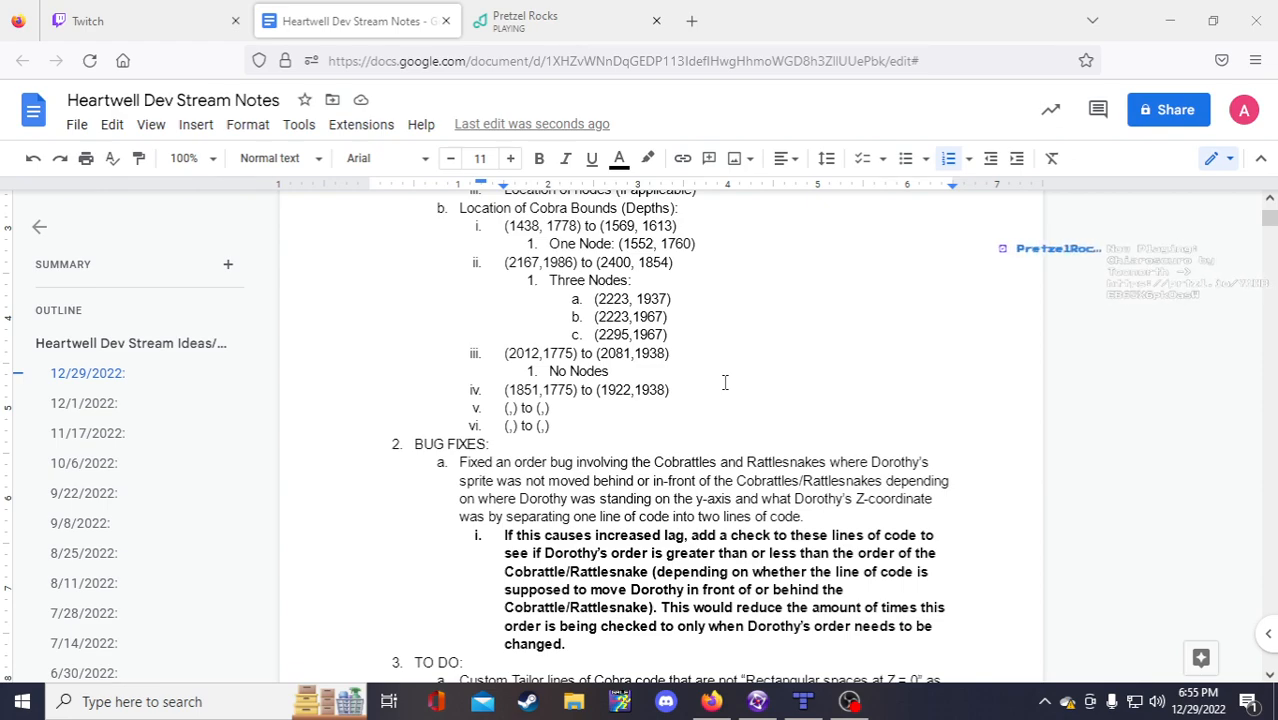
# Step: Compare Cobra positions between the Tiled map, the Fusion level editor and the dev notes
pyautogui.click(509, 408)
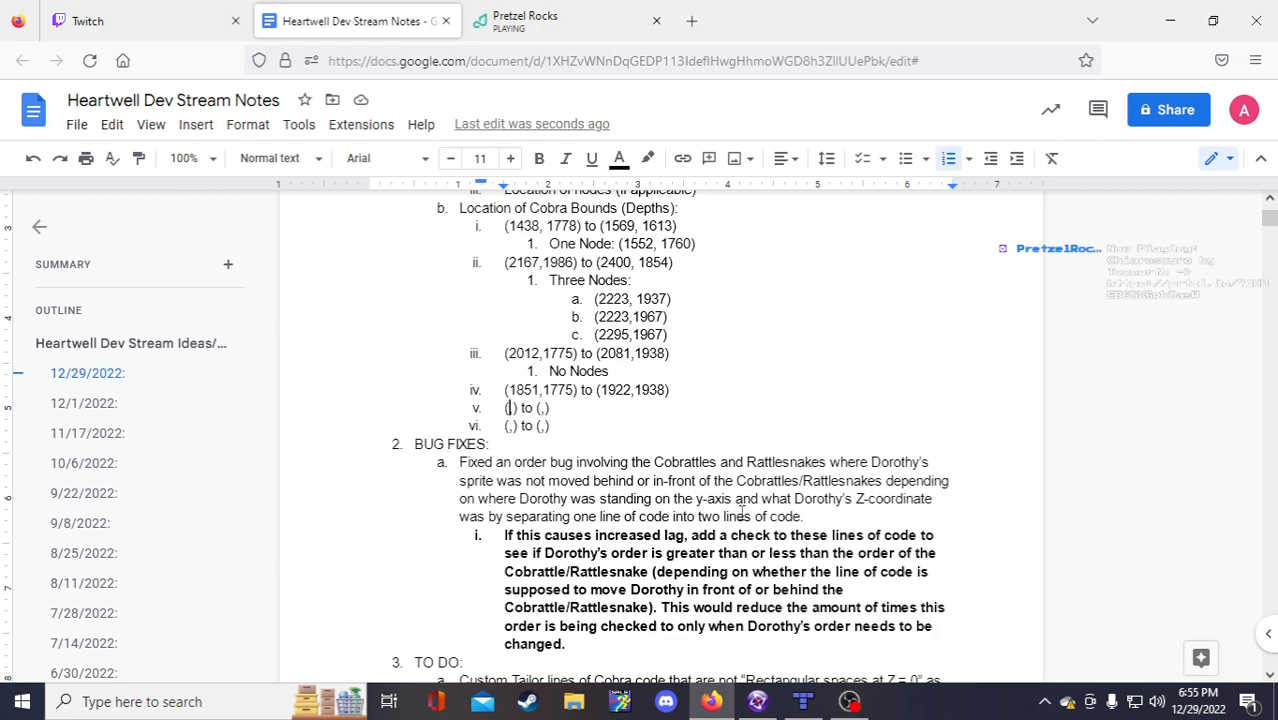
pyautogui.moveTo(766, 708)
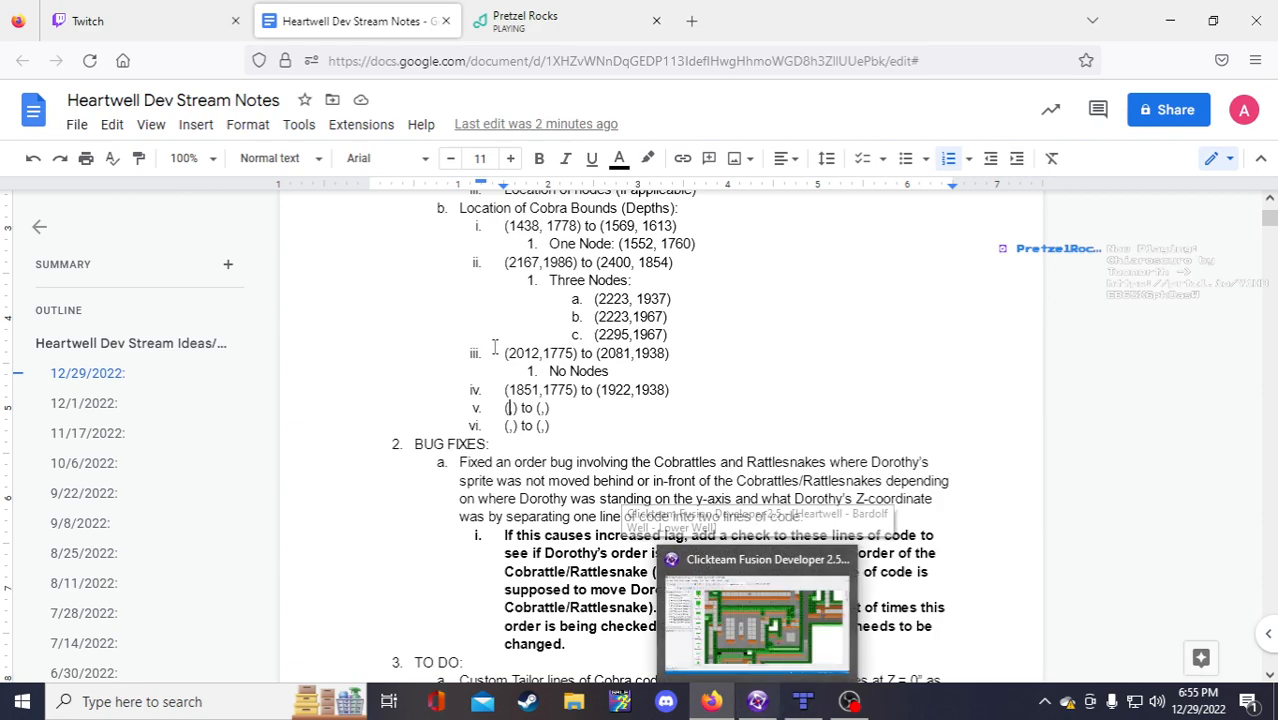
pyautogui.click(803, 703)
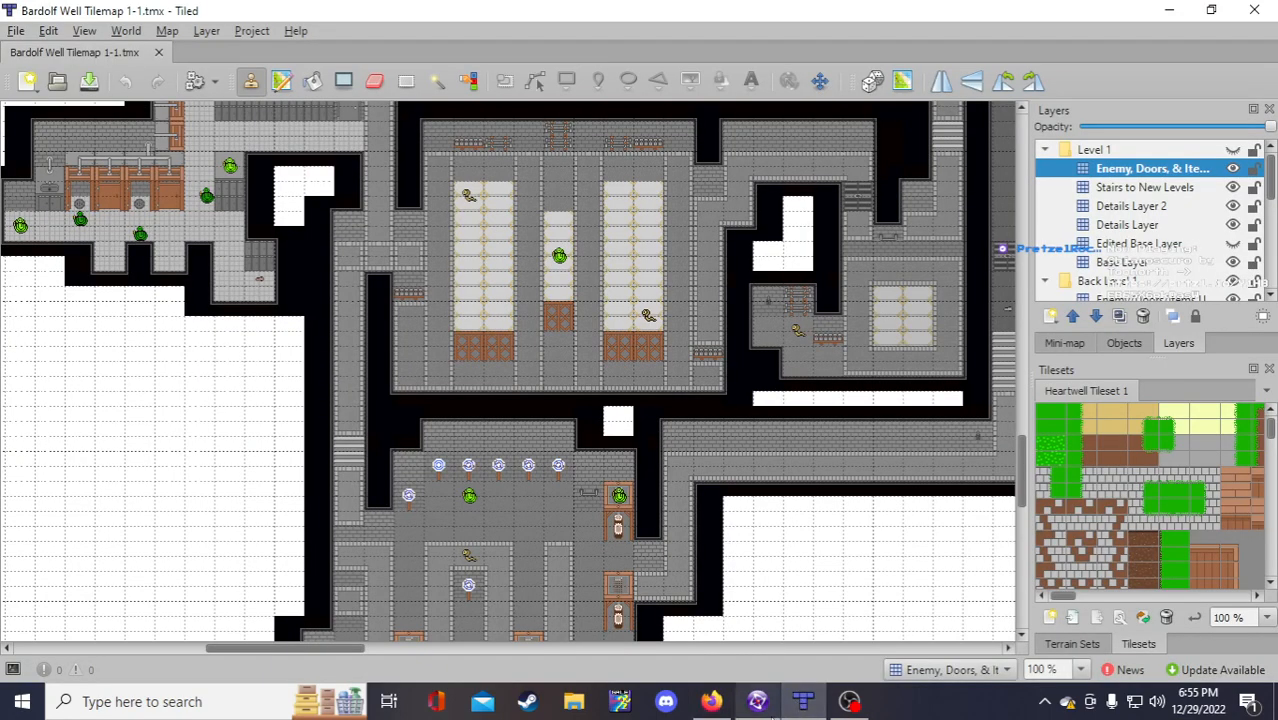
pyautogui.click(757, 701)
pyautogui.click(720, 705)
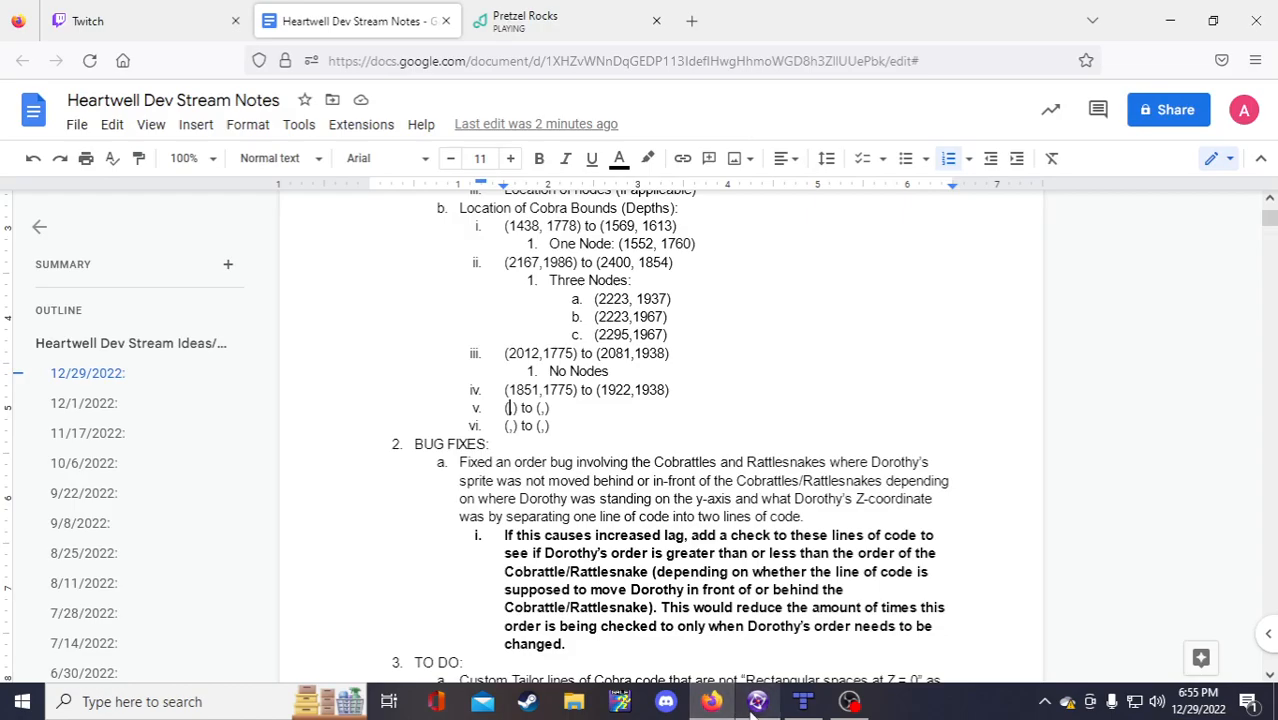
pyautogui.click(730, 708)
pyautogui.click(728, 713)
pyautogui.click(744, 708)
pyautogui.scroll(-5, 733, 596)
pyautogui.click(720, 706)
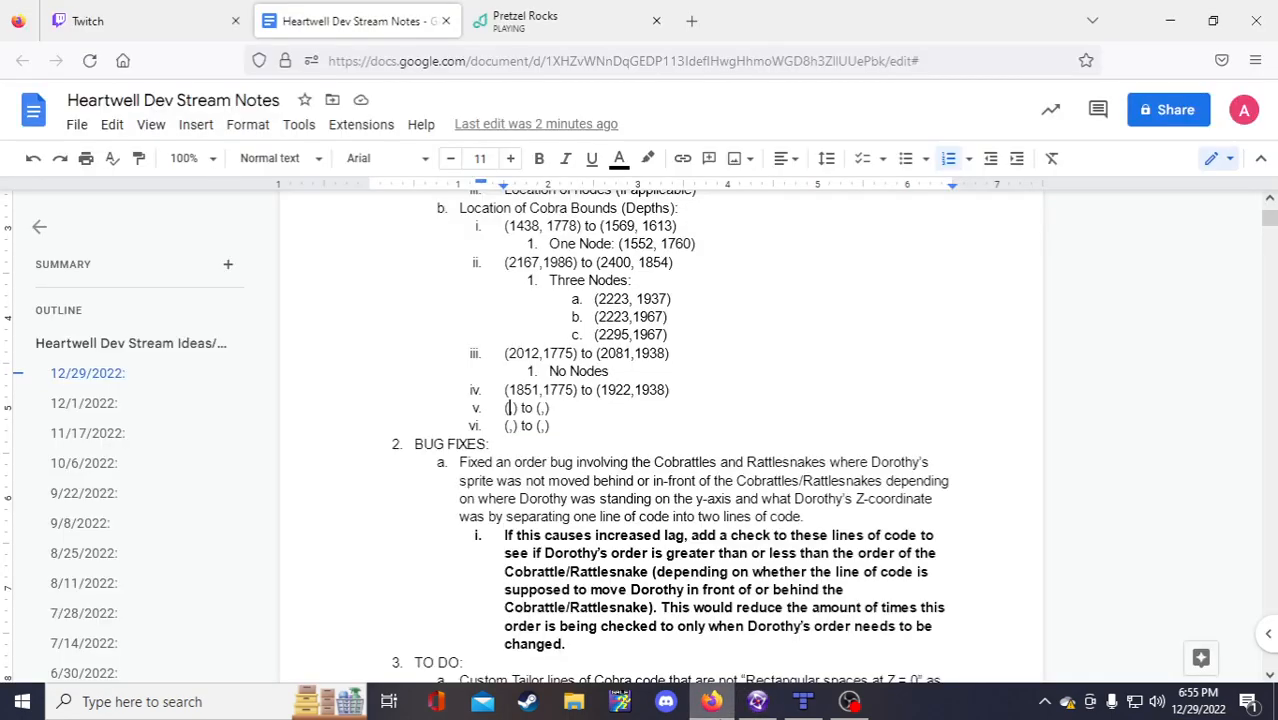
# Step: Add an indented 'No Nodes' line under bound iv (1851,1775) to (1922,1938)
pyautogui.click(675, 389)
pyautogui.press('Return')
pyautogui.press('Tab')
pyautogui.write('No Nodes')
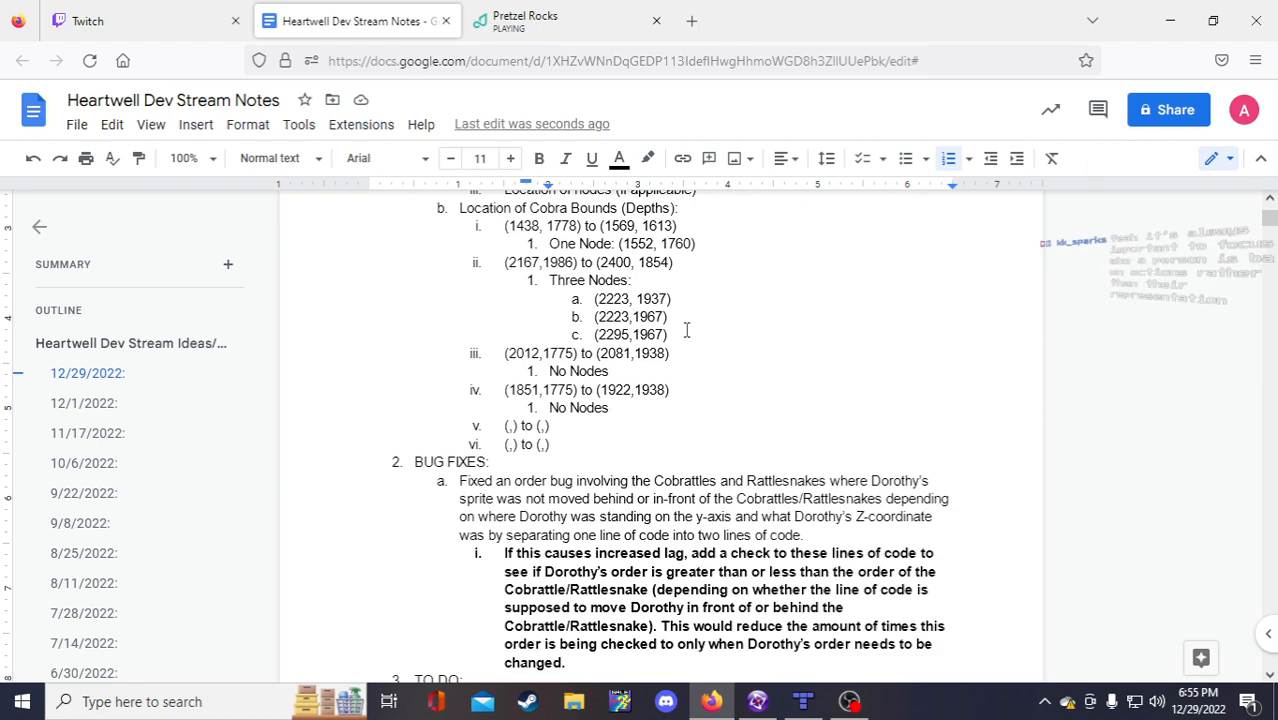
pyautogui.click(510, 429)
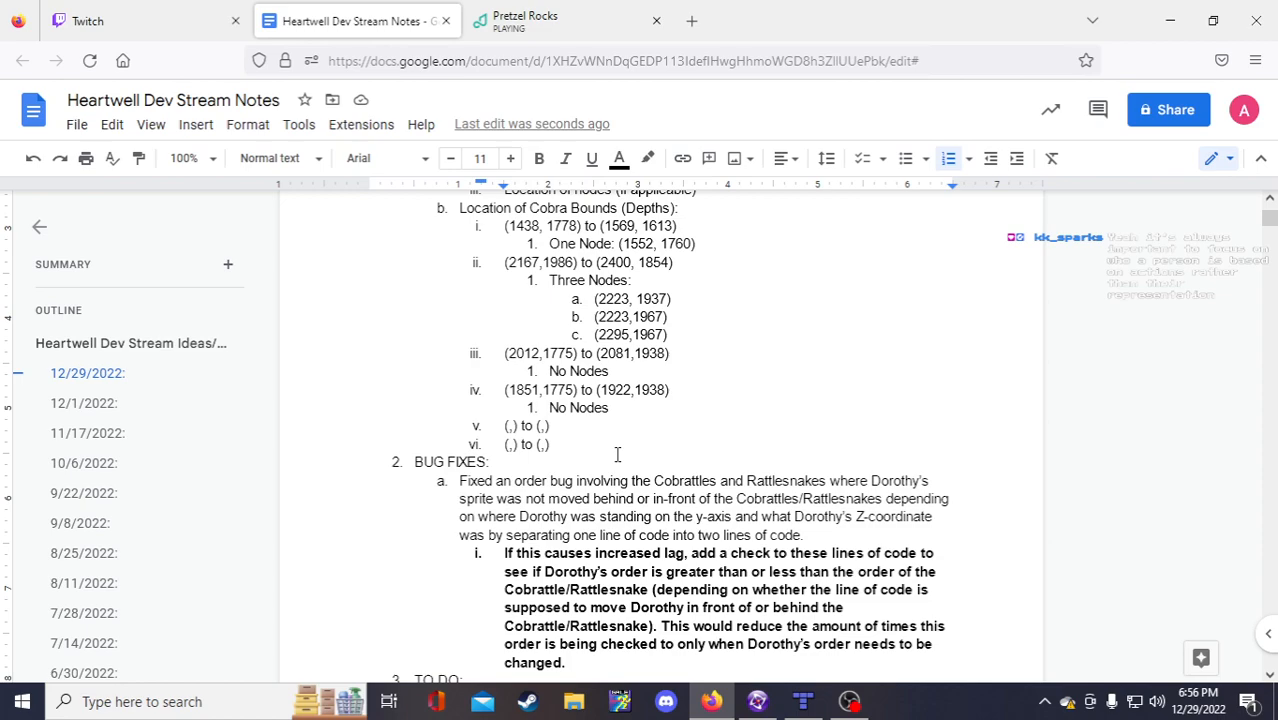
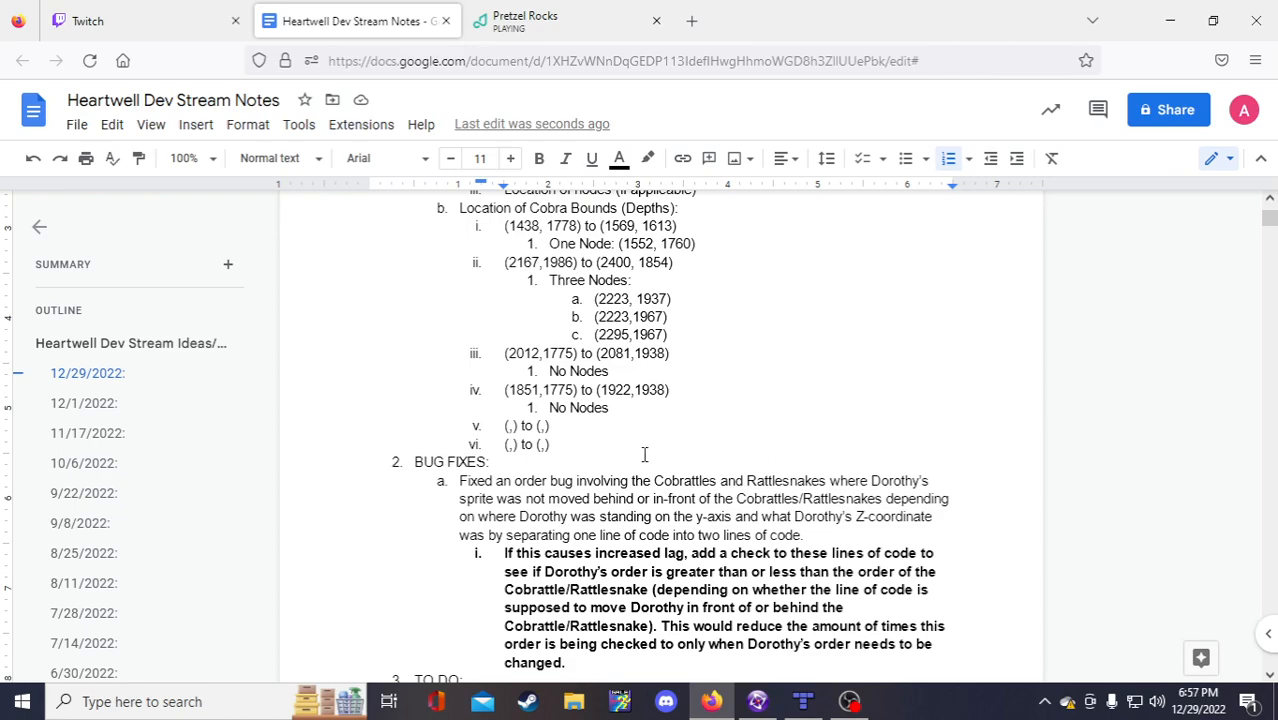
# Step: Place the caret in item v's first coordinate pair in the dev notes
pyautogui.click(514, 426)
pyautogui.click(511, 424)
pyautogui.press('Right')
pyautogui.press('Right')
pyautogui.press('Right')
pyautogui.press('Right')
pyautogui.press('Right')
pyautogui.press('Right')
pyautogui.press('Right')
pyautogui.press('Left')
pyautogui.press('Left')
pyautogui.press('Right')
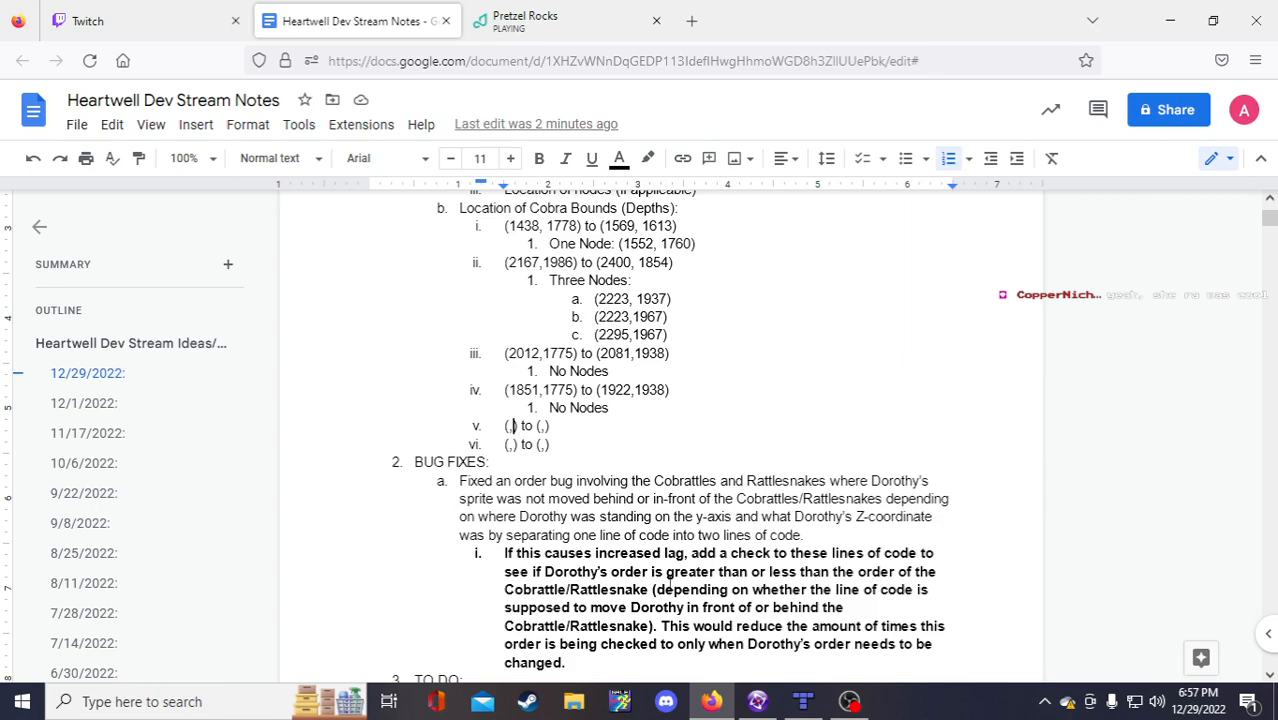
# Step: In Fusion, scroll the Bardolf Well - Lower Well frame to its bottom cobra room
pyautogui.click(757, 701)
pyautogui.moveTo(667, 627); pyautogui.dragTo(639, 622)
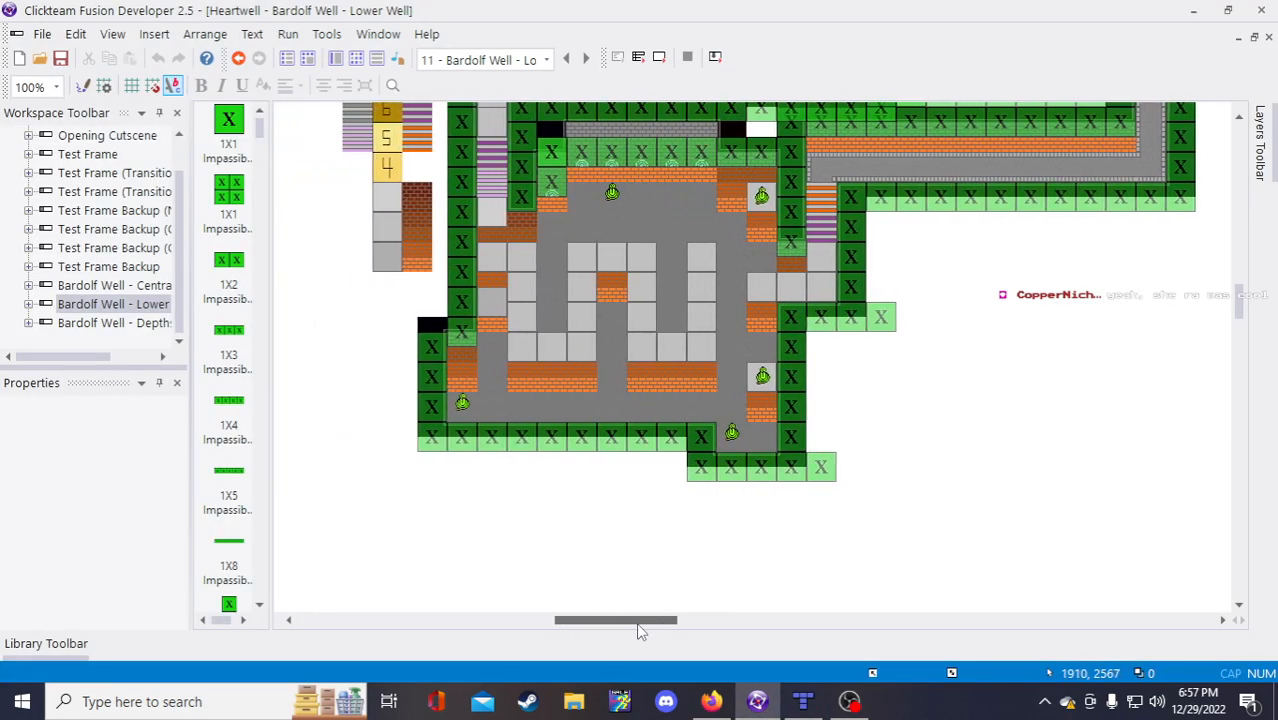
pyautogui.scroll(5, 430, 520)
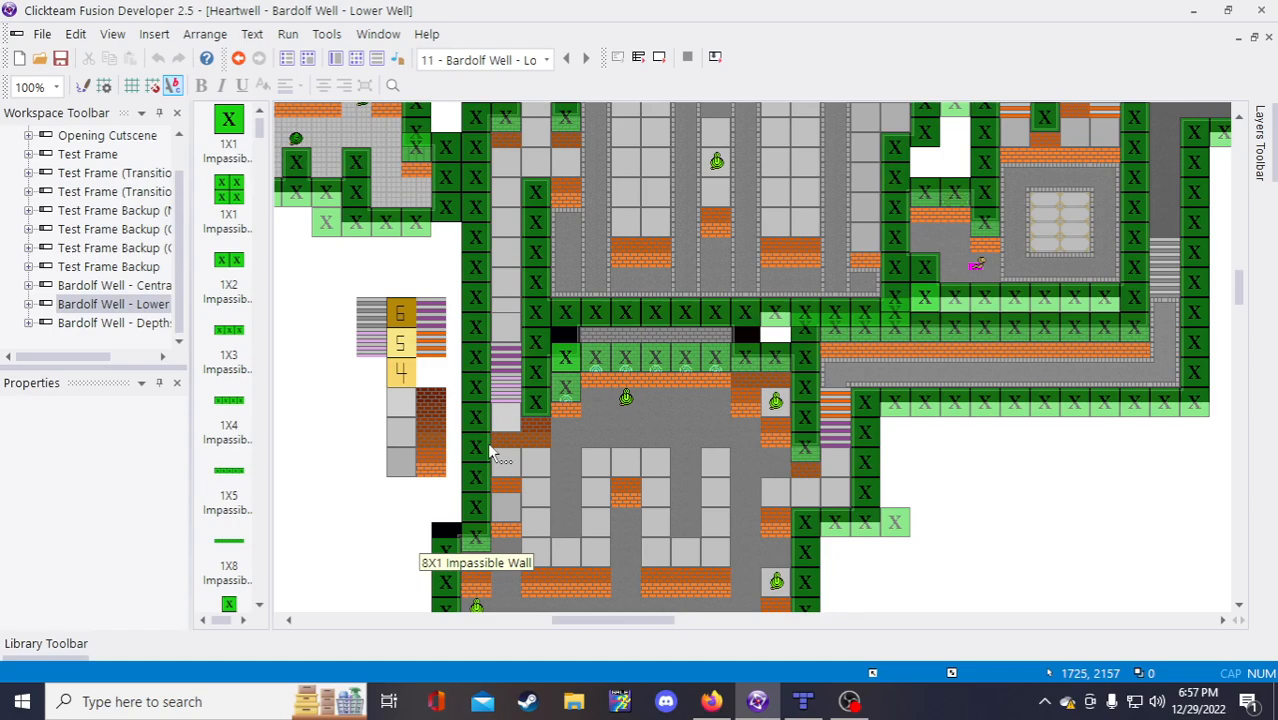
pyautogui.scroll(-3, 490, 452)
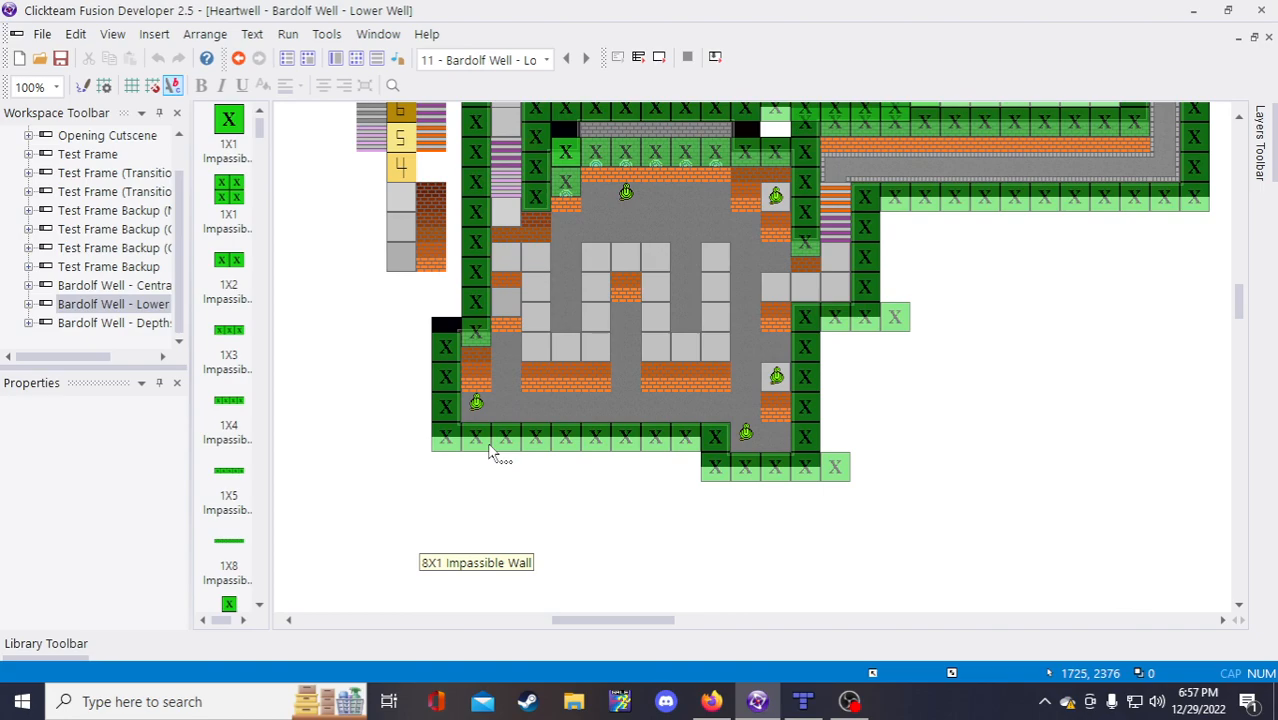
pyautogui.scroll(3, 490, 452)
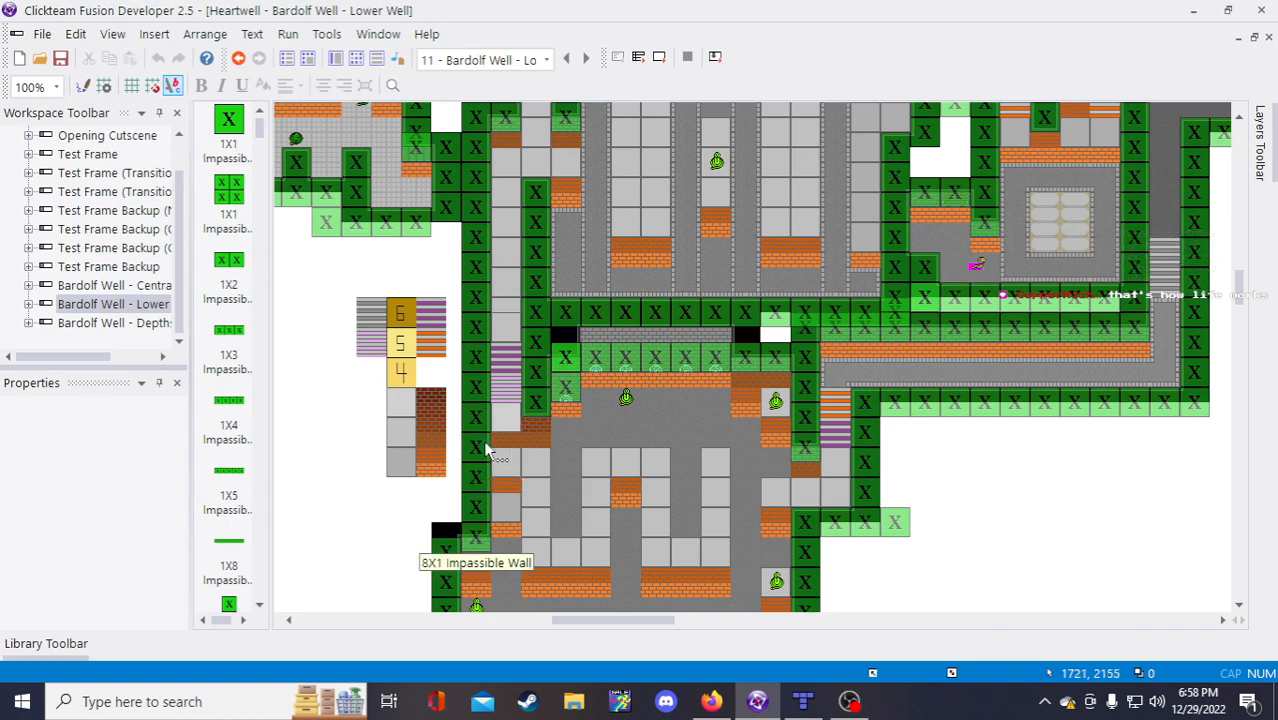
pyautogui.scroll(-5, 1135, 513)
pyautogui.moveTo(628, 621); pyautogui.dragTo(635, 621)
pyautogui.scroll(4, 723, 602)
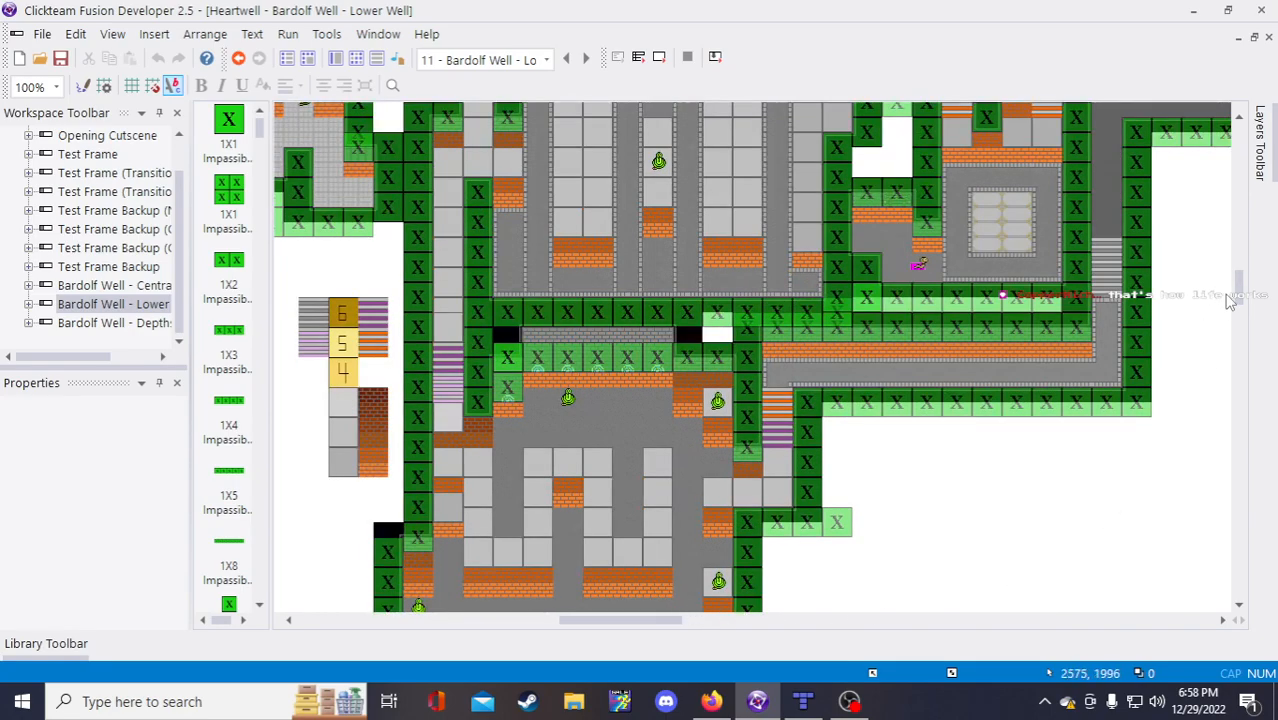
pyautogui.scroll(-2, 1235, 295)
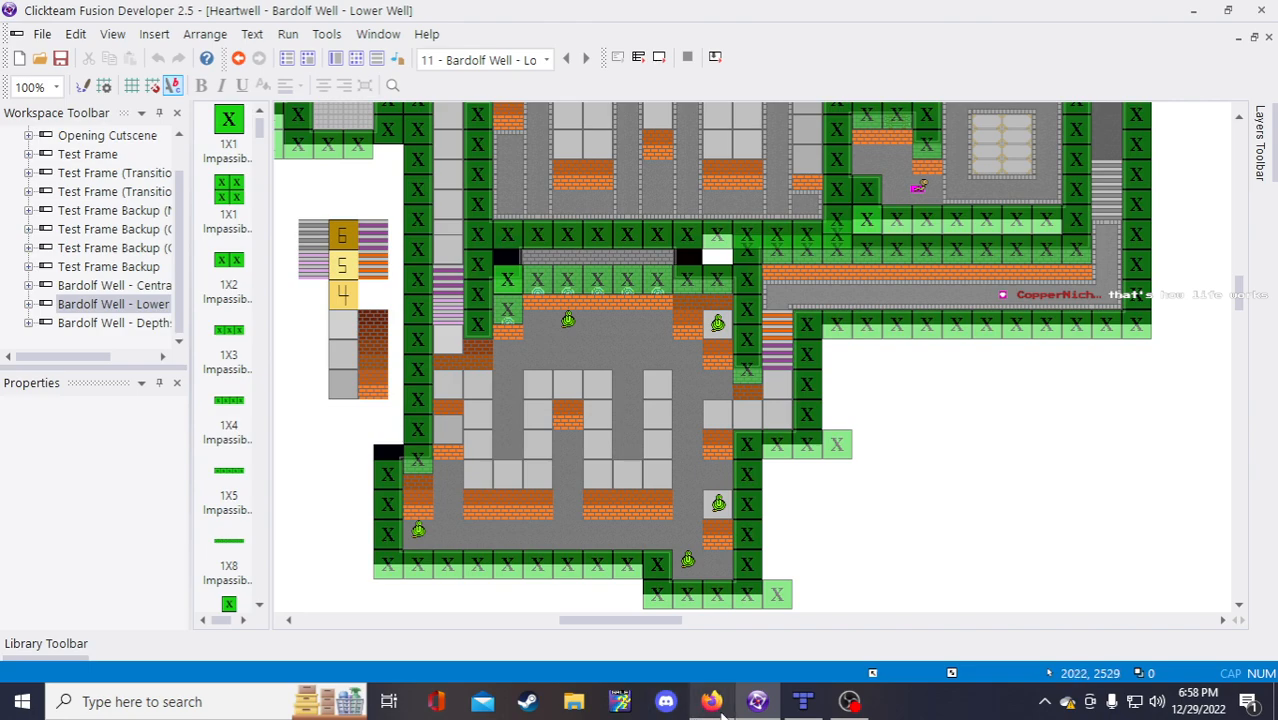
pyautogui.moveTo(803, 706)
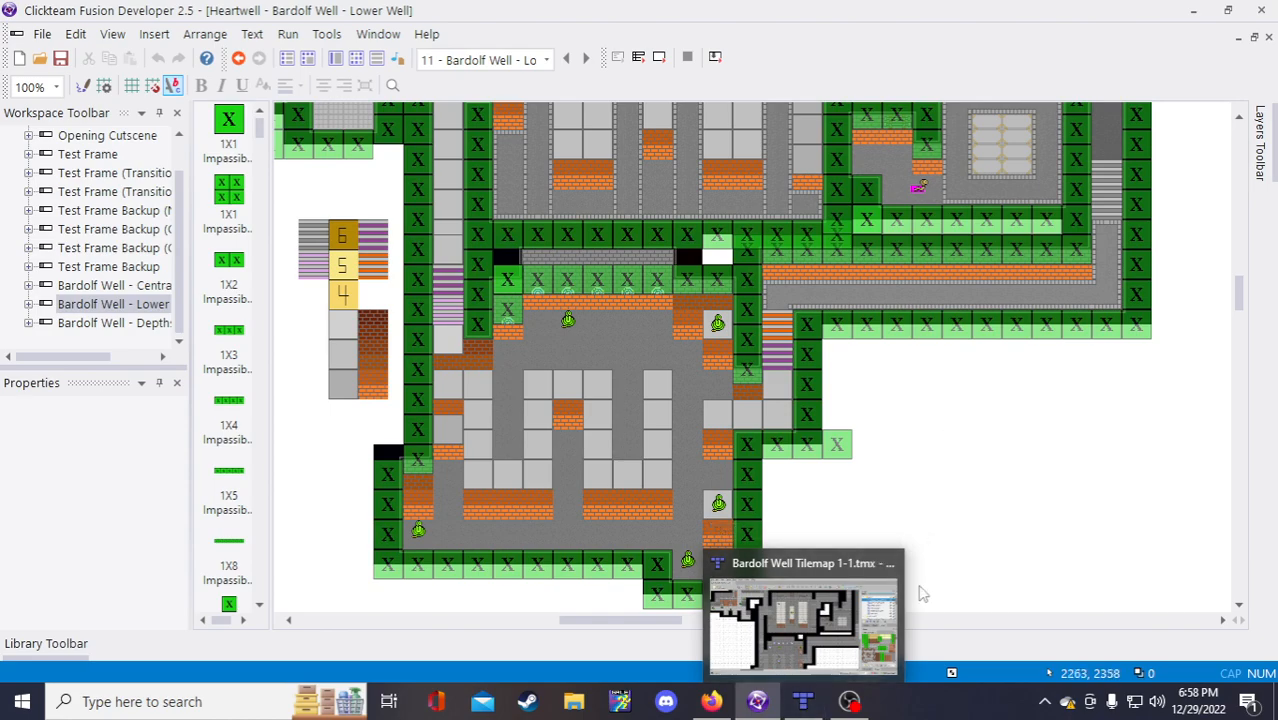
# Step: Check the matching cobra room in the Bardolf Well Tilemap 1-1, then return to the dev notes
pyautogui.click(805, 703)
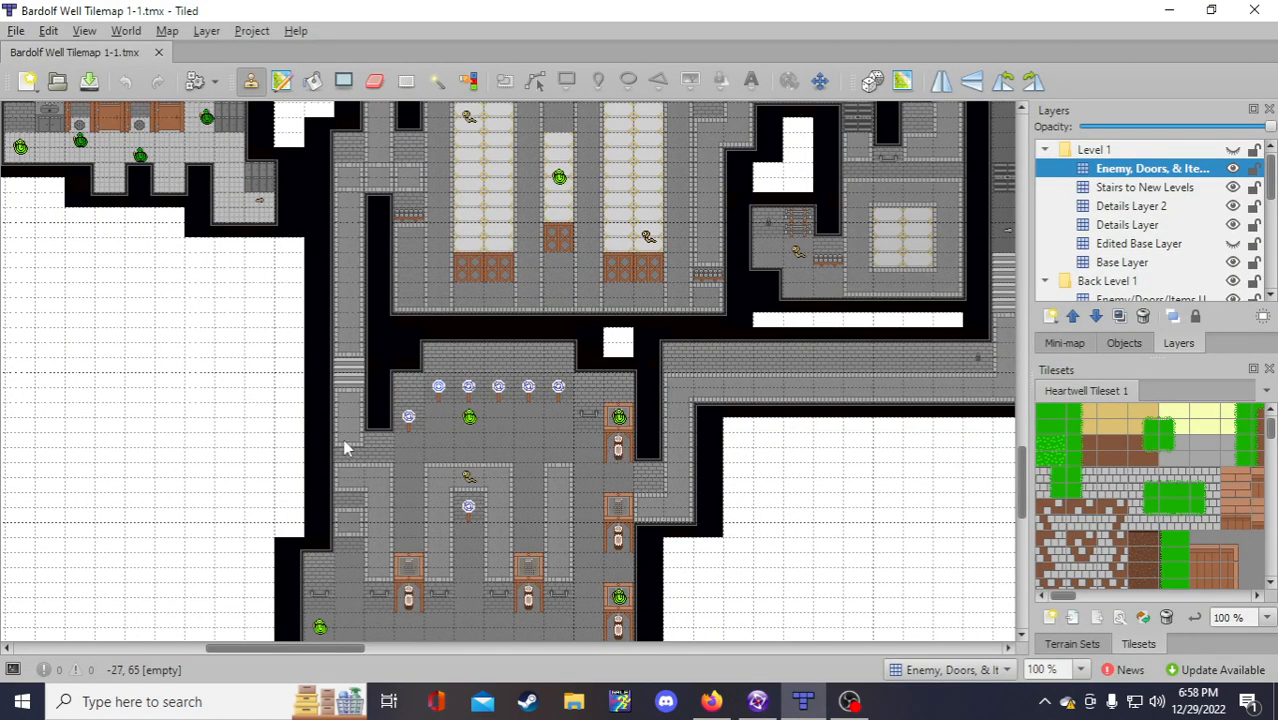
pyautogui.scroll(-2, 302, 430)
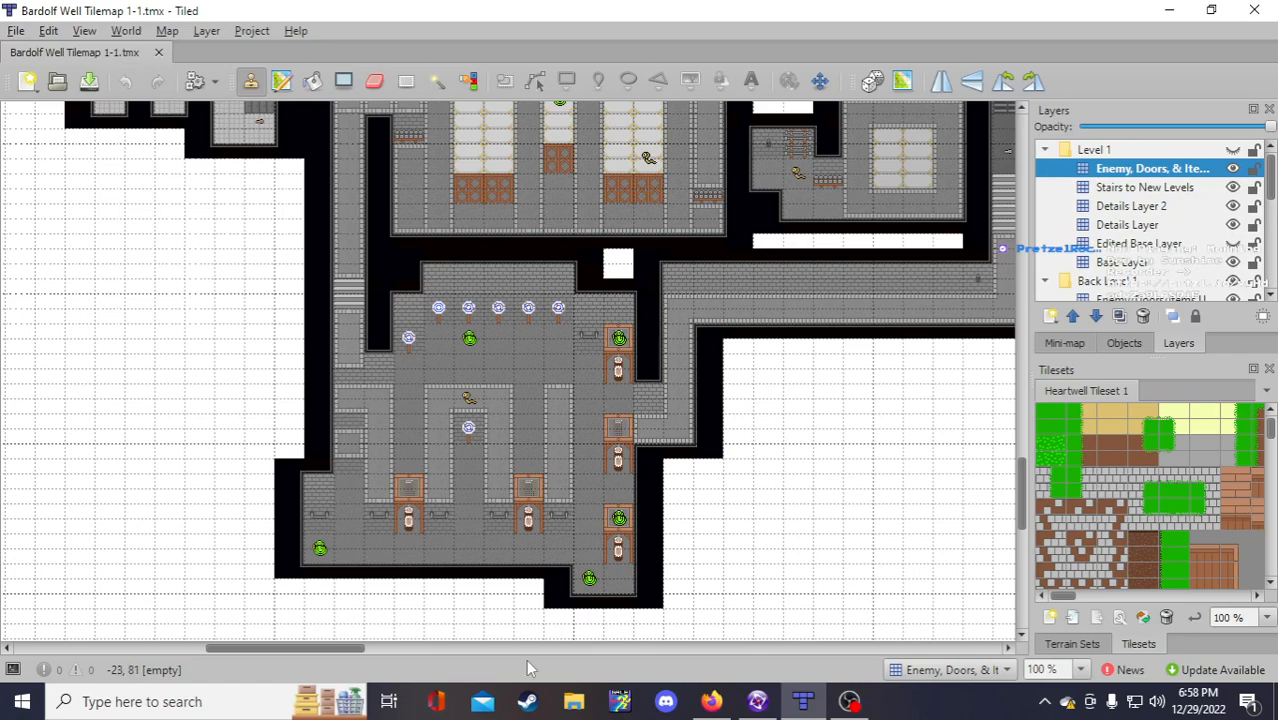
pyautogui.click(711, 704)
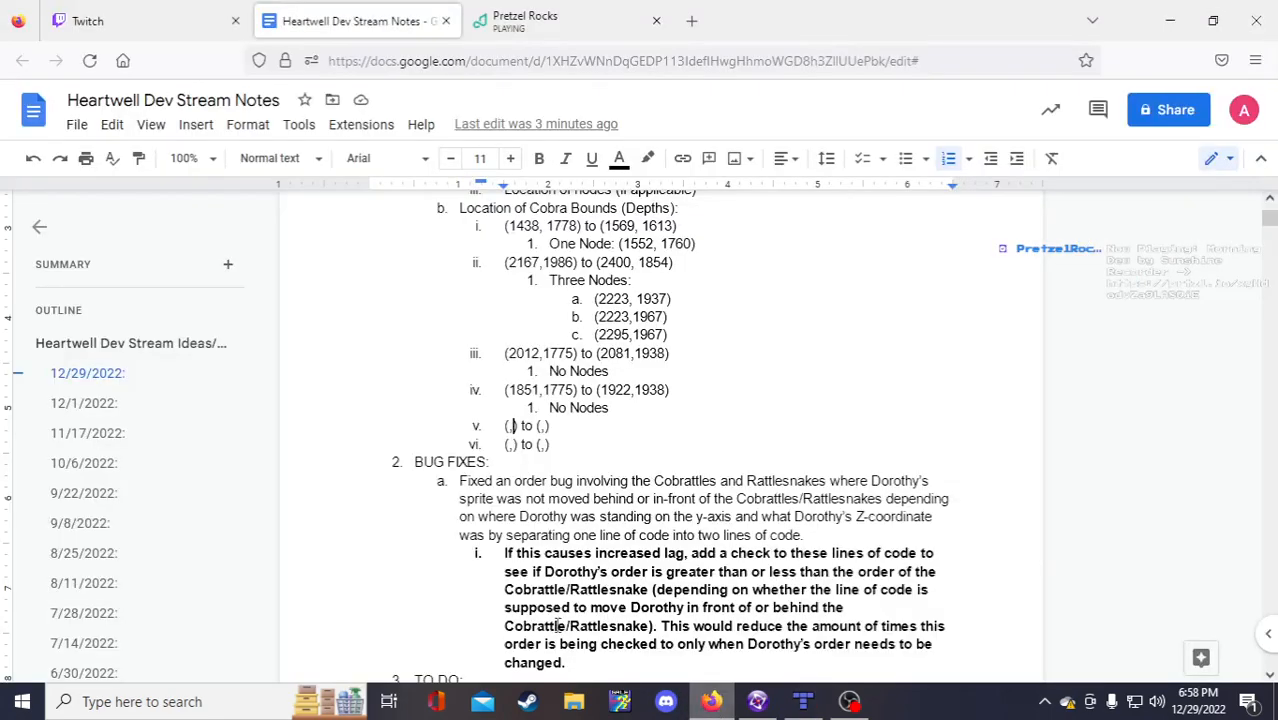
# Step: Read the Fusion coordinates and enter 1723,2155 as bound v's first pair
pyautogui.click(757, 701)
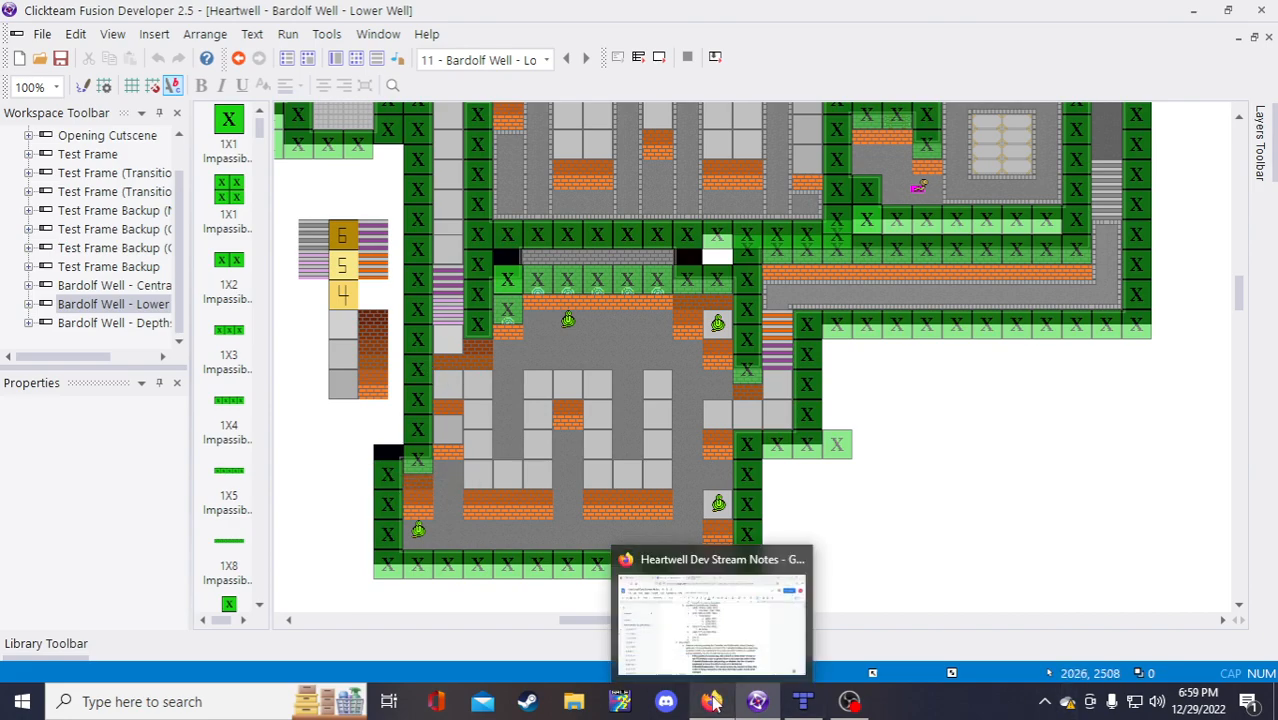
pyautogui.click(717, 675)
pyautogui.write('17) to (,)')
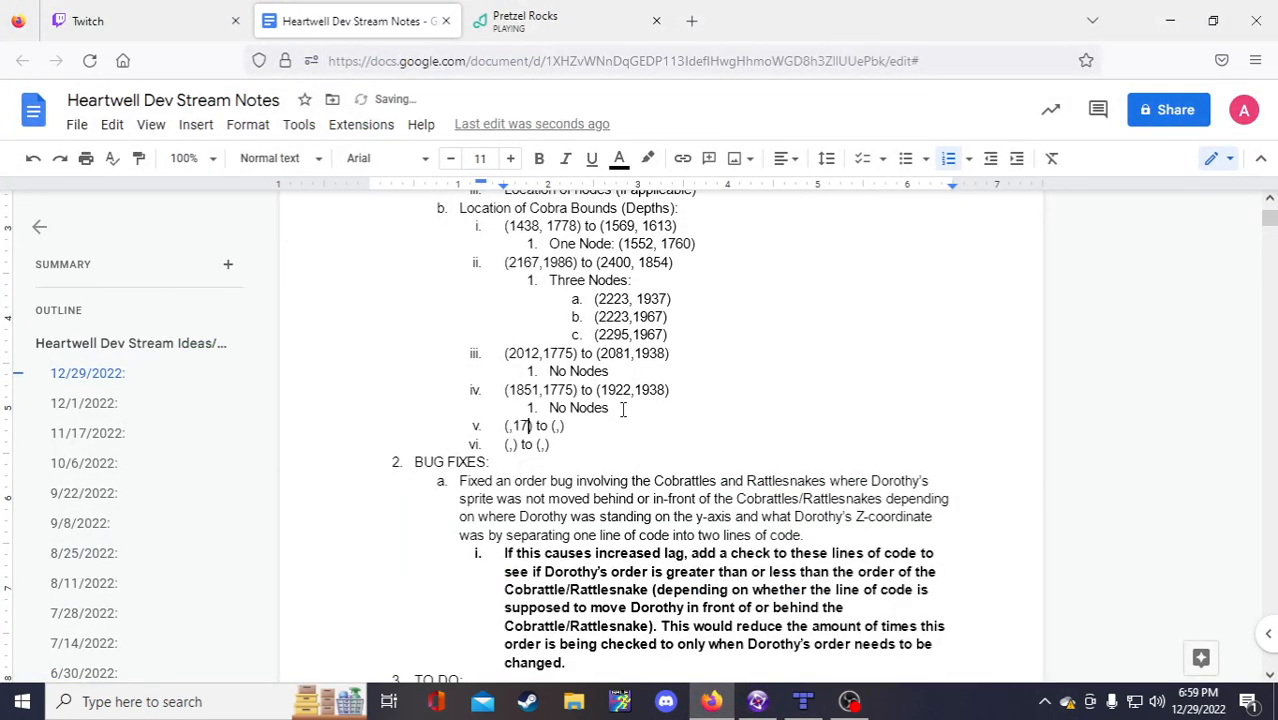
pyautogui.press('BackSpace')
pyautogui.press('BackSpace')
pyautogui.press('BackSpace')
pyautogui.write('172')
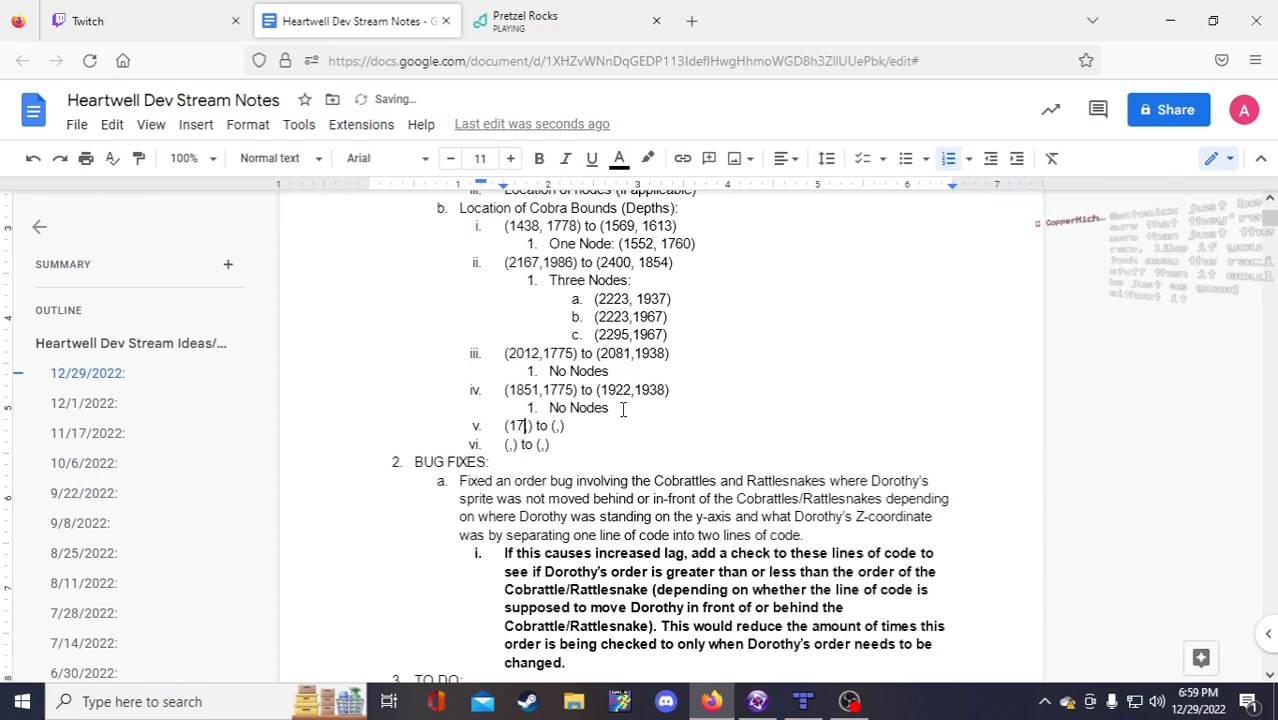
pyautogui.write('3,')
pyautogui.write('2155')
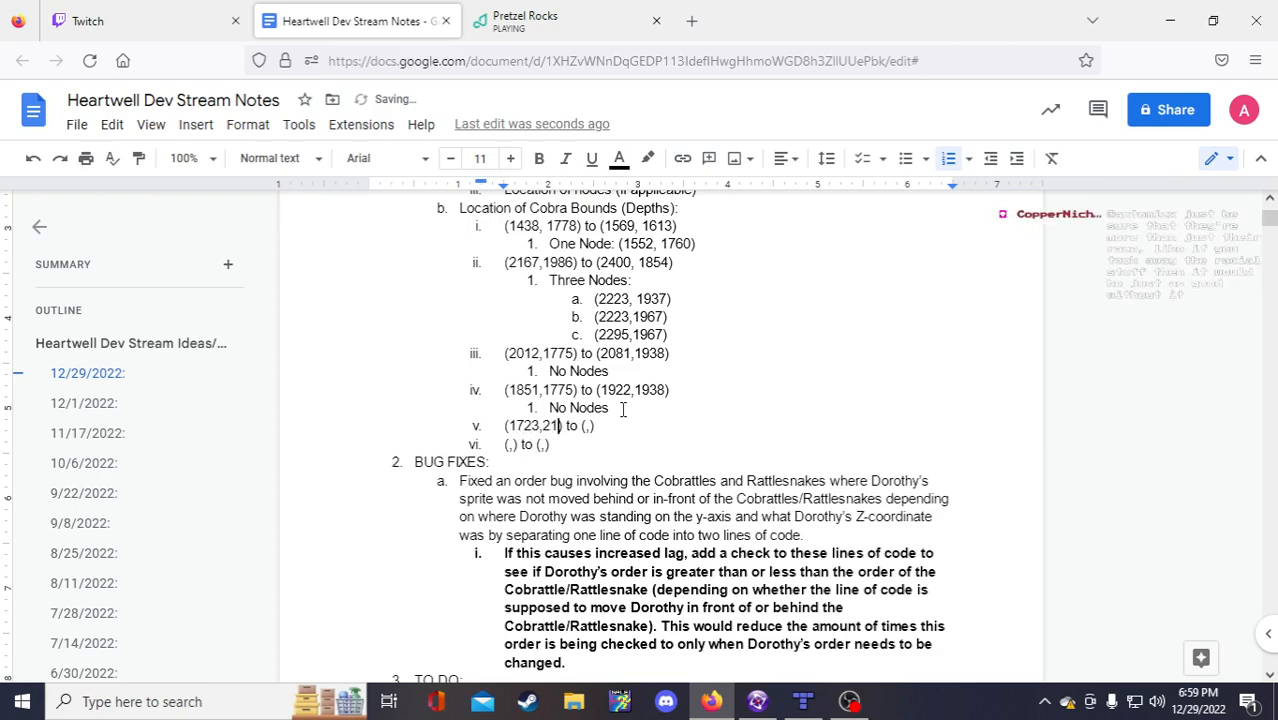
pyautogui.click(600, 427)
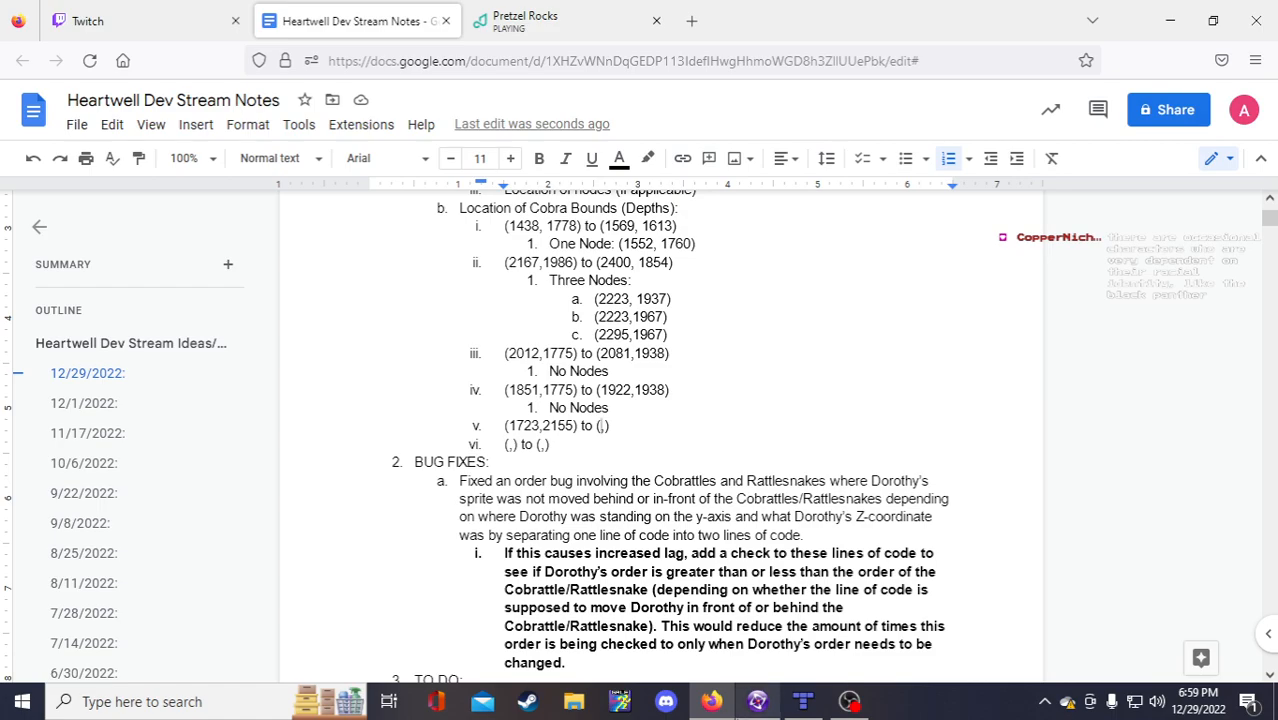
# Step: Enter 1985,2292 as bound v's second pair, read from the Fusion level
pyautogui.click(757, 701)
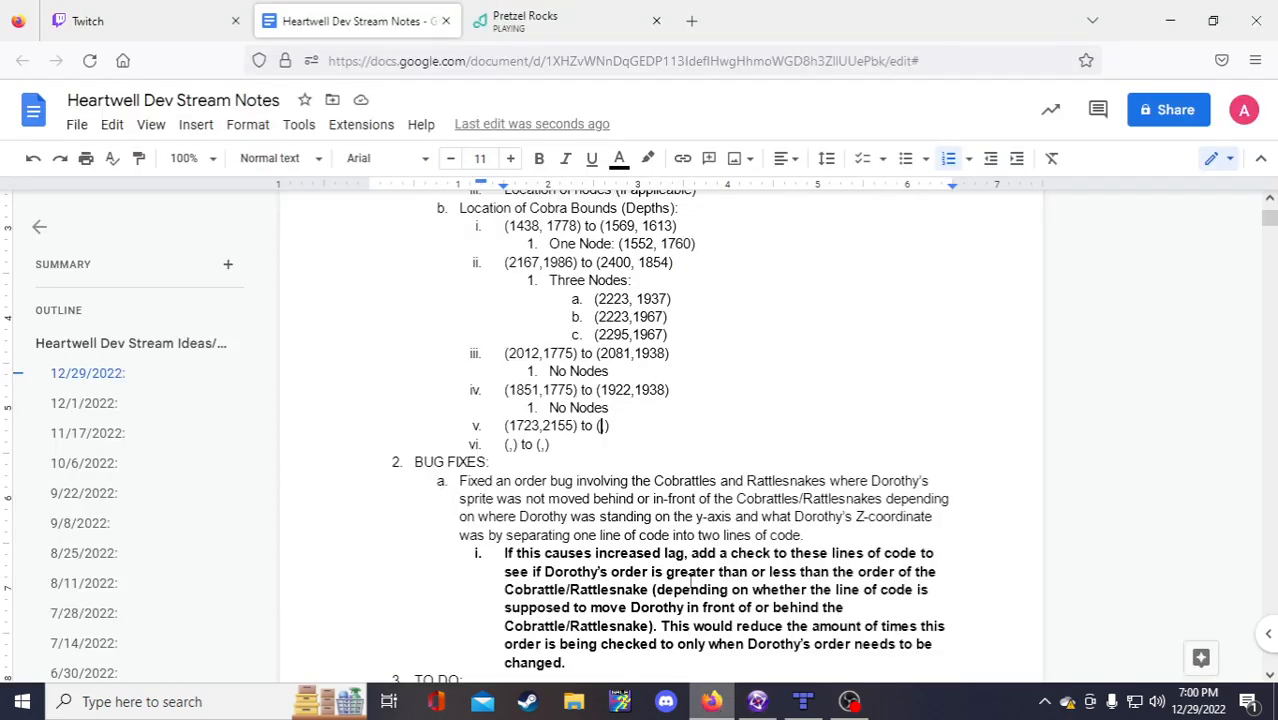
pyautogui.click(711, 701)
pyautogui.write('1985')
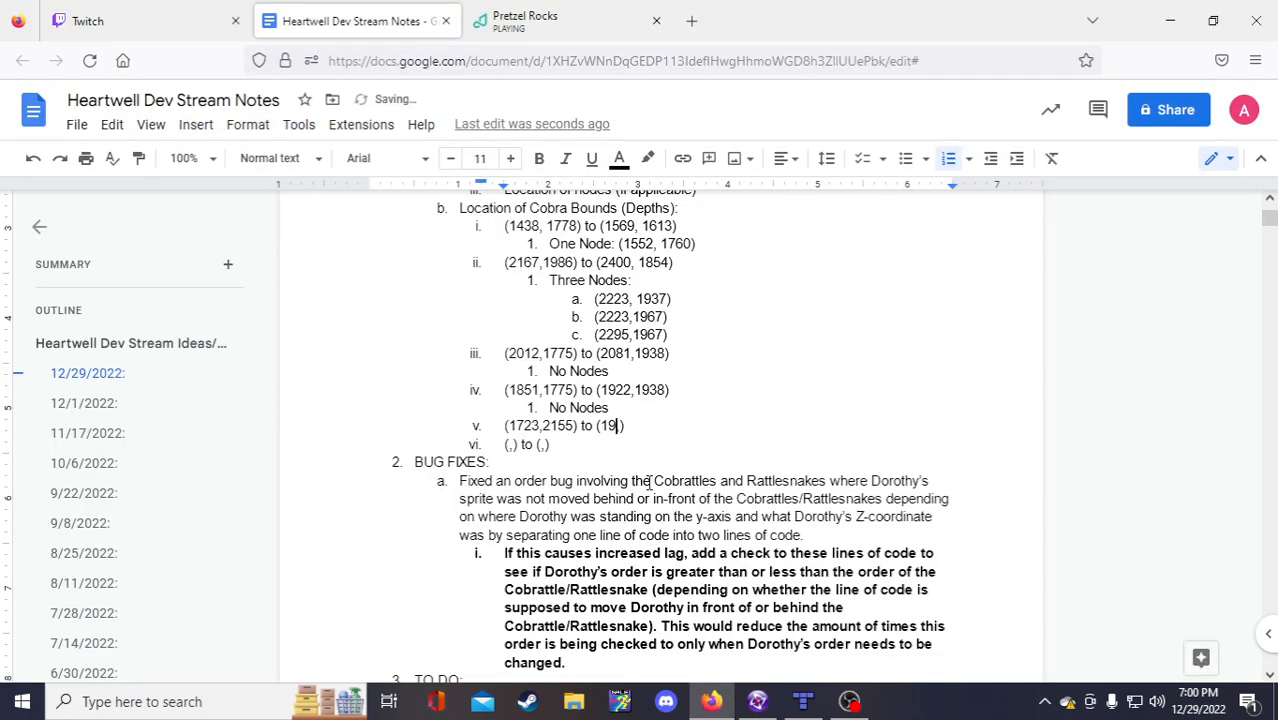
pyautogui.press('Right')
pyautogui.write('2292')
pyautogui.click(510, 446)
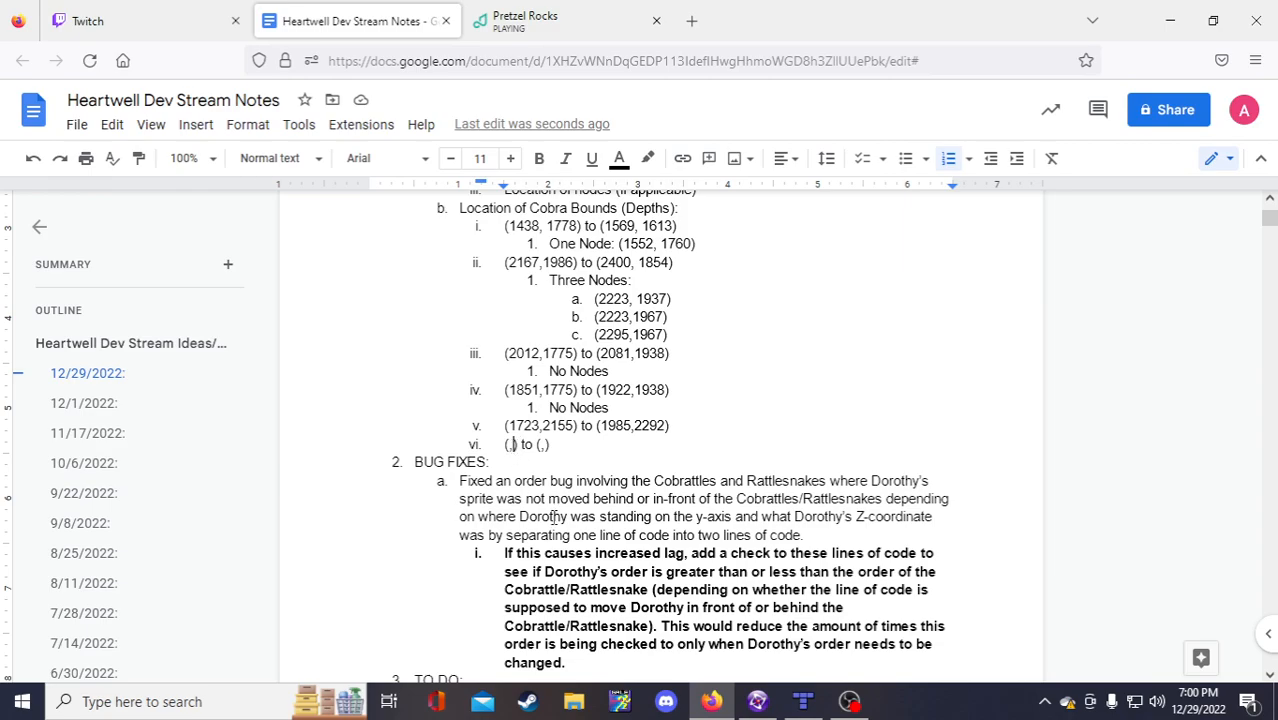
pyautogui.scroll(-2, 553, 521)
pyautogui.scroll(1, 512, 275)
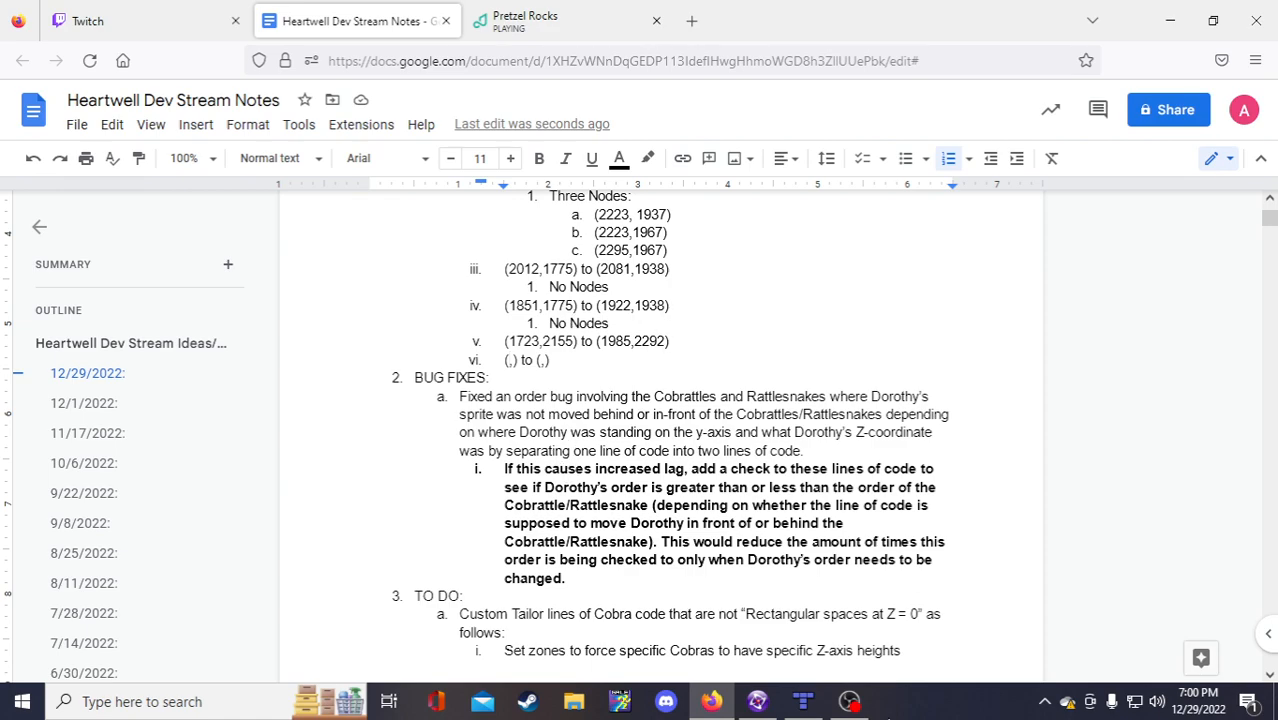
# Step: Pan and scroll the Tiled map to review its depth-numbered zones
pyautogui.click(803, 701)
pyautogui.scroll(11, 610, 415)
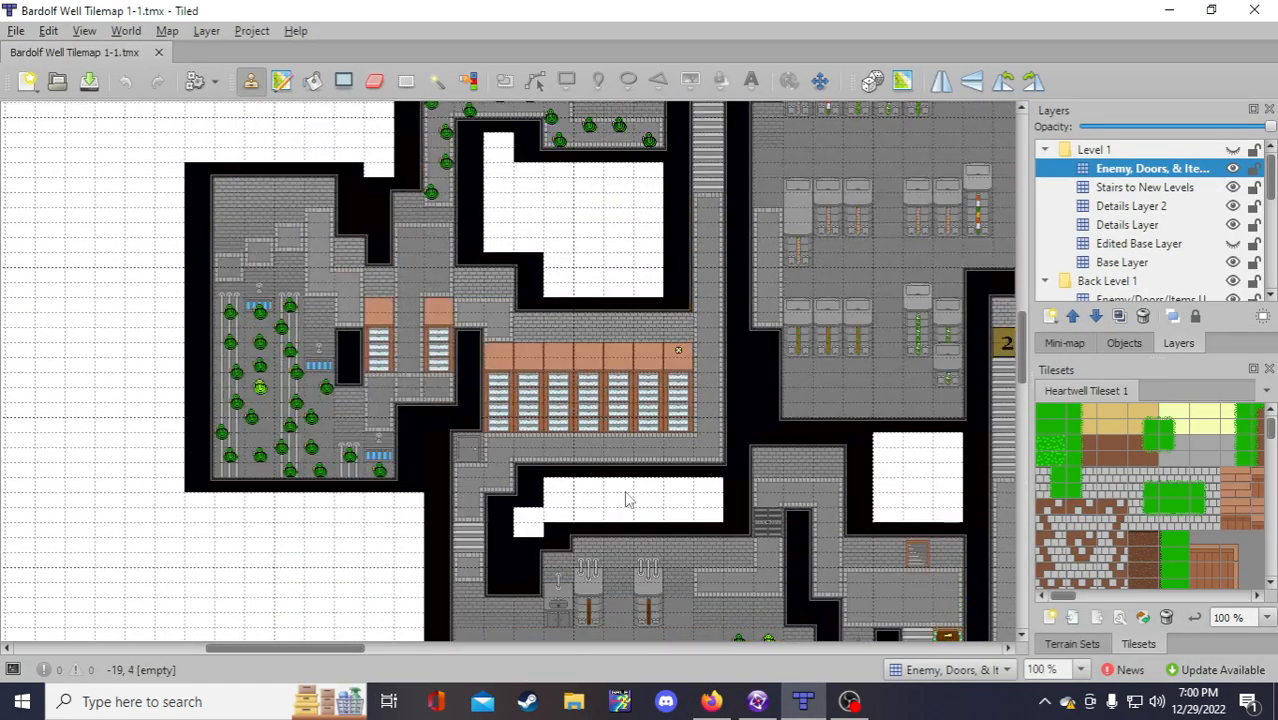
pyautogui.scroll(4, 628, 495)
pyautogui.moveTo(351, 648); pyautogui.dragTo(496, 654)
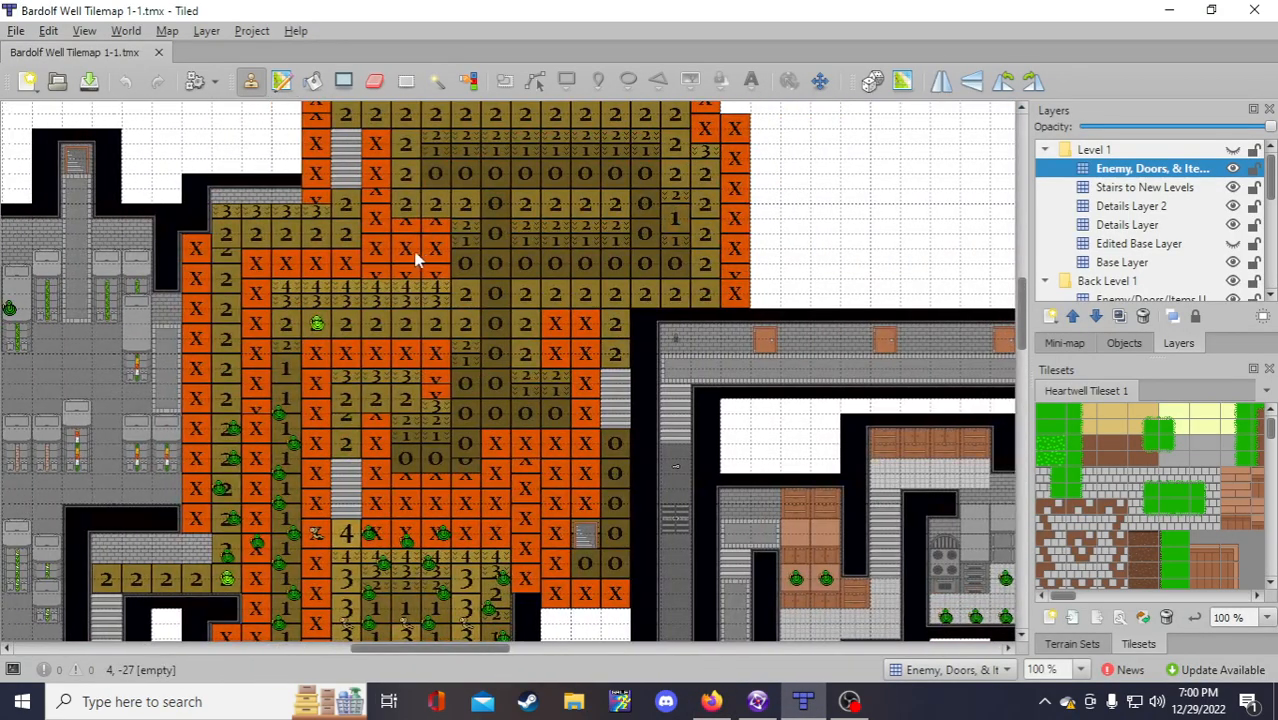
pyautogui.scroll(-3, 420, 259)
pyautogui.scroll(-4, 410, 393)
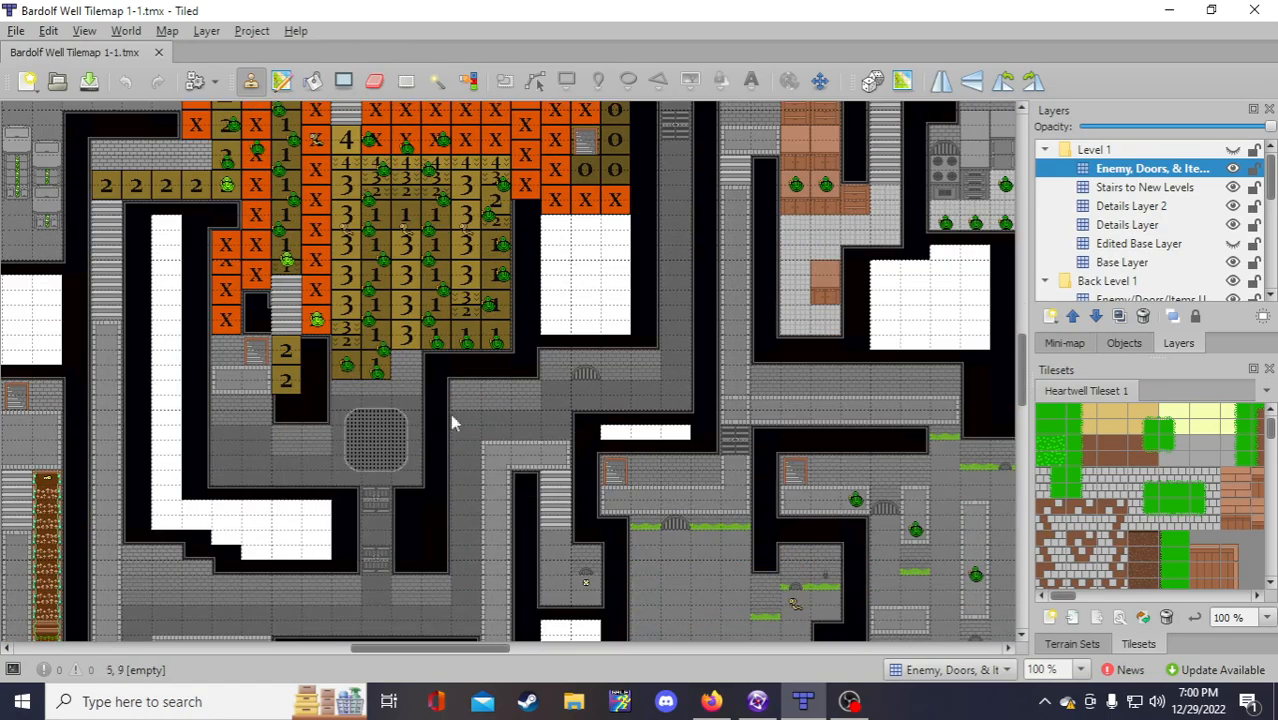
pyautogui.scroll(-3, 410, 393)
pyautogui.scroll(7, 390, 405)
pyautogui.scroll(3, 387, 405)
pyautogui.scroll(-3, 471, 442)
# Step: Start an empty indented sub-item under Cobra bound v
pyautogui.click(727, 704)
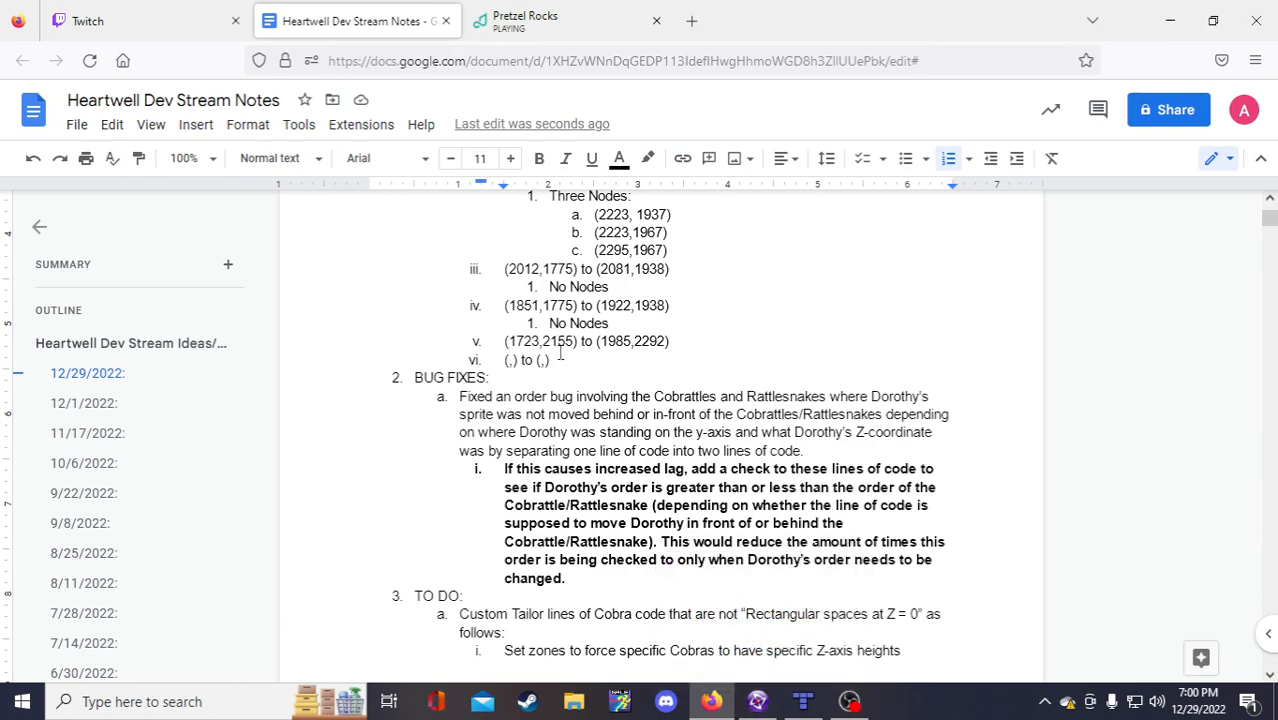
pyautogui.doubleClick(561, 359)
pyautogui.click(692, 348)
pyautogui.press('Return')
pyautogui.press('Tab')
# Step: Look over the cobra room in the Fusion Lower Well frame again
pyautogui.click(757, 701)
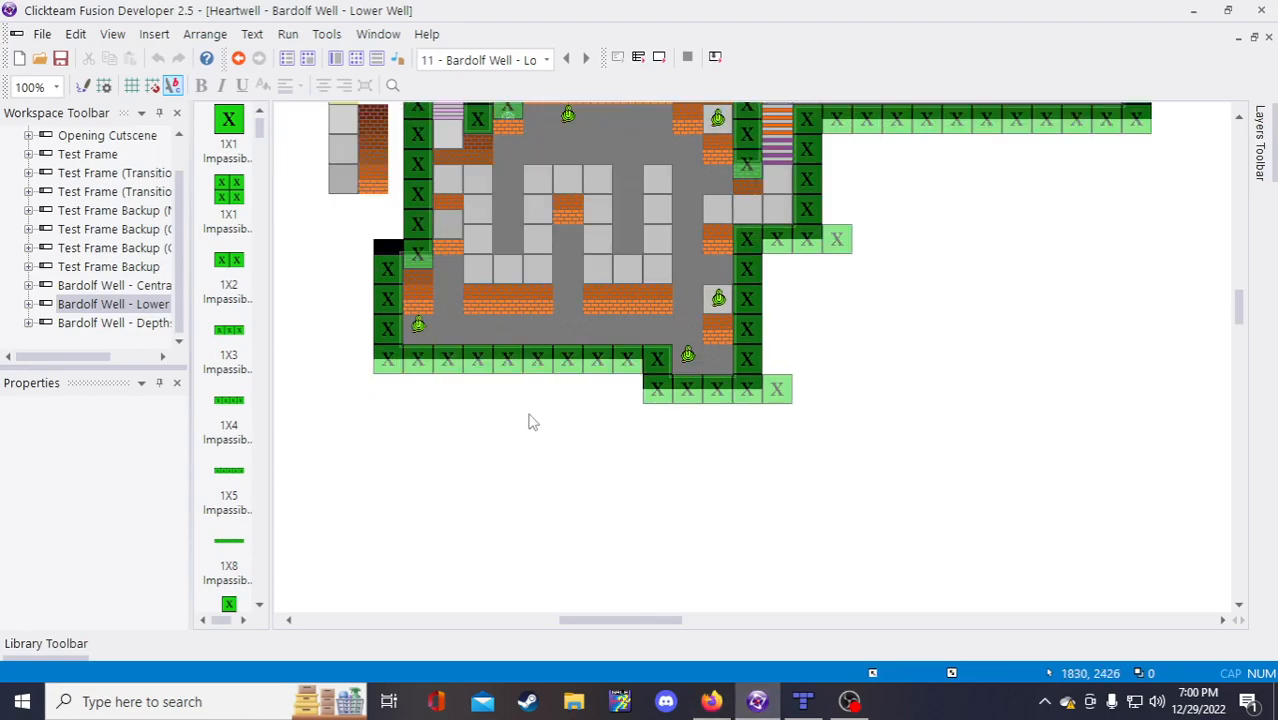
pyautogui.scroll(3, 528, 420)
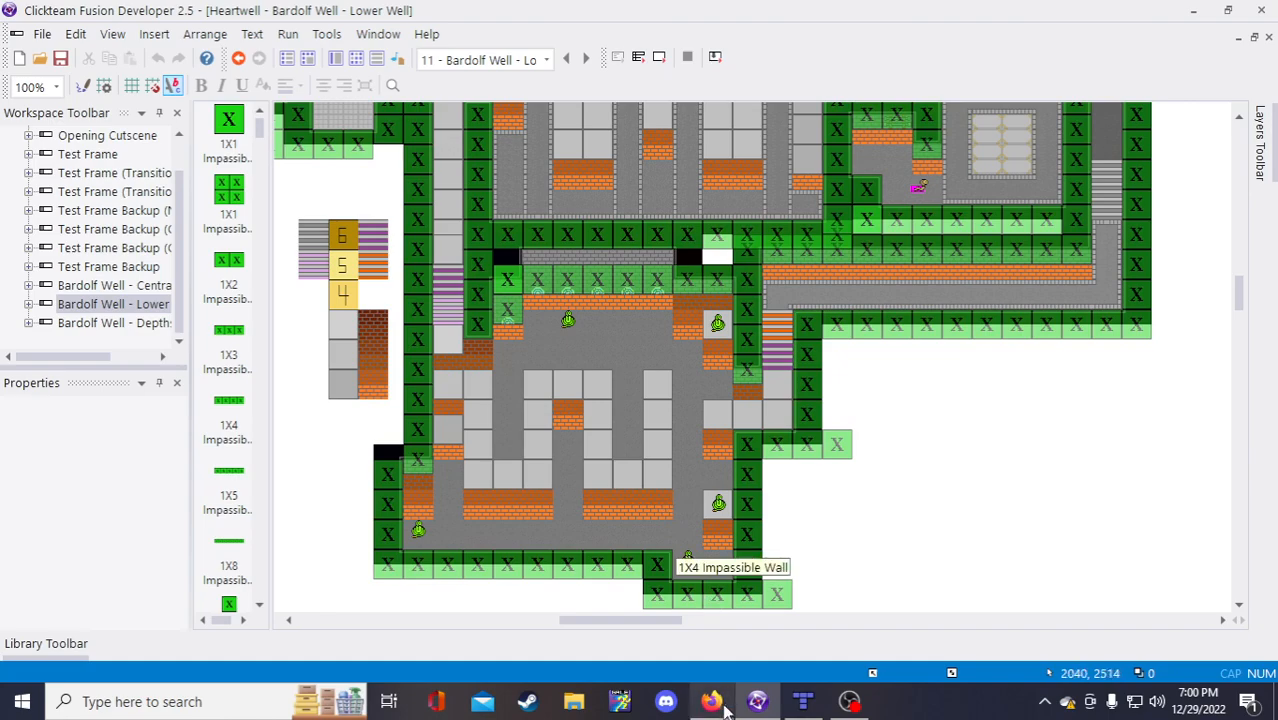
pyautogui.moveTo(714, 703)
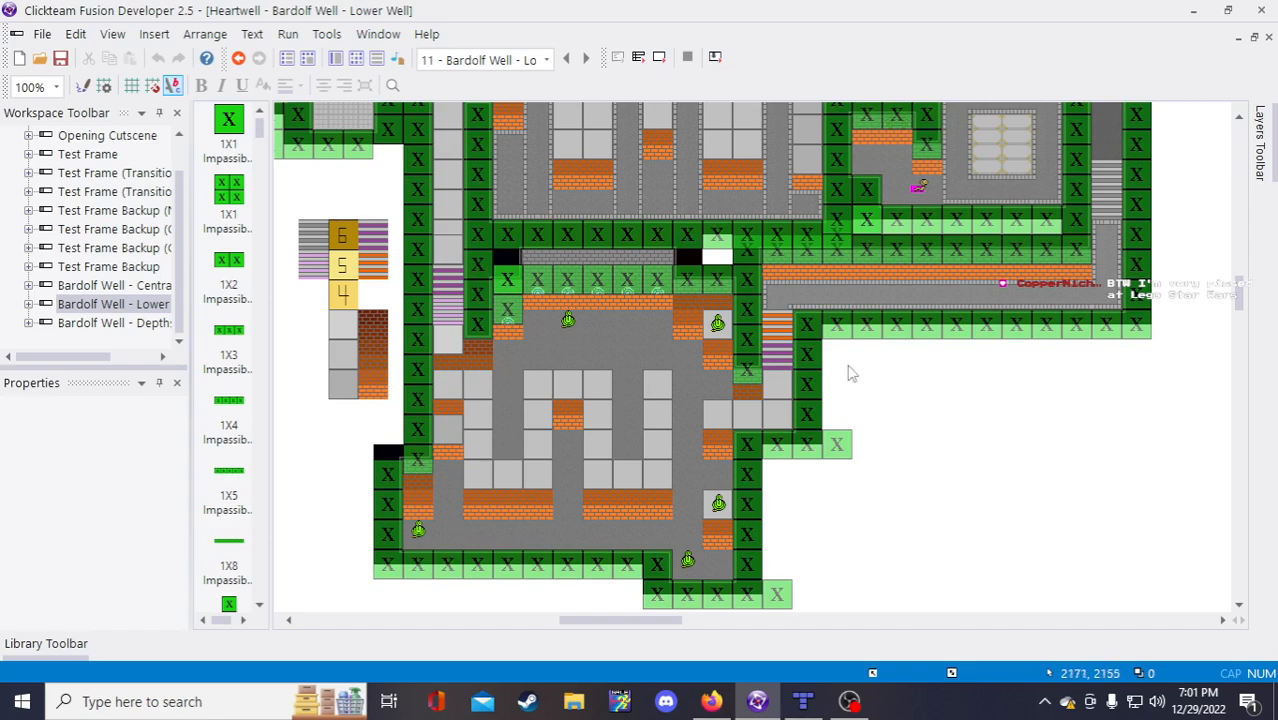
# Step: Type 'Seven Nodes:' under bound v and add an indented item beneath it
pyautogui.click(711, 701)
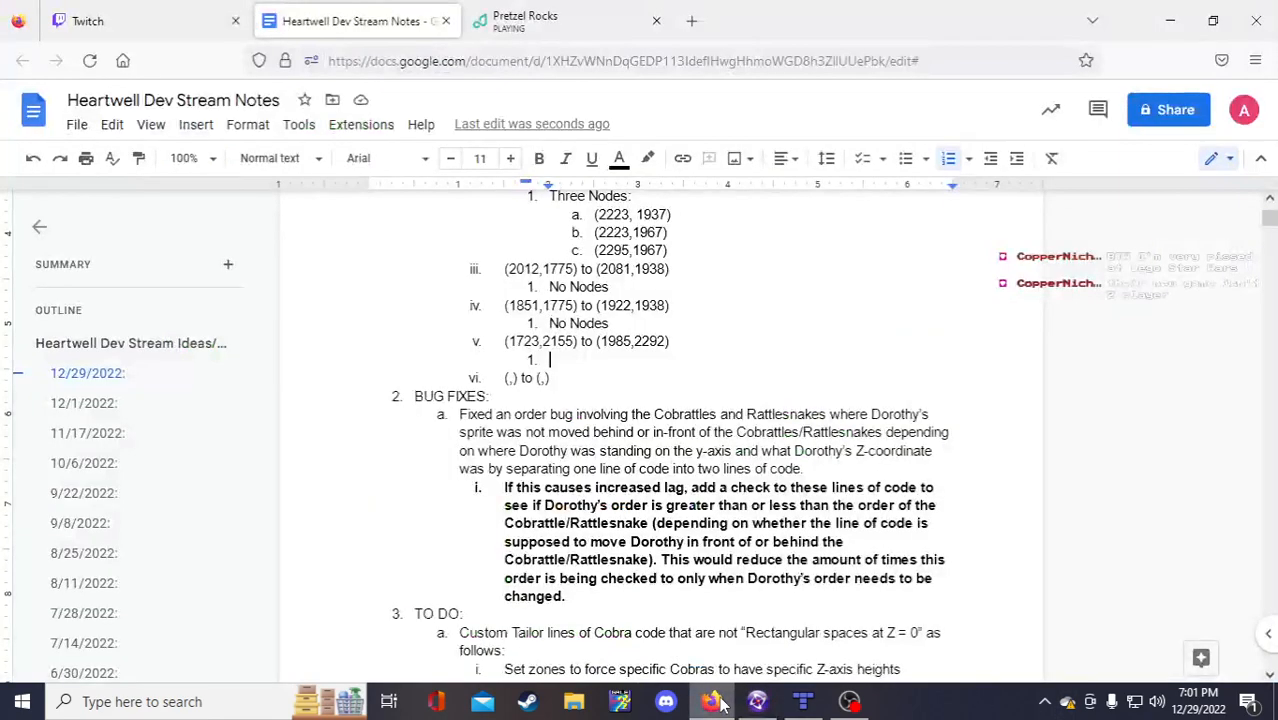
pyautogui.click(559, 363)
pyautogui.write('Seven Nodes:')
pyautogui.press('Return')
pyautogui.press('Tab')
# Step: Copy the empty (,) placeholder and paste it into each node item under Seven Nodes
pyautogui.moveTo(551, 397); pyautogui.dragTo(518, 397)
pyautogui.hotkey('ctrl', 'c')
pyautogui.click(586, 379)
pyautogui.hotkey('ctrl', 'v')
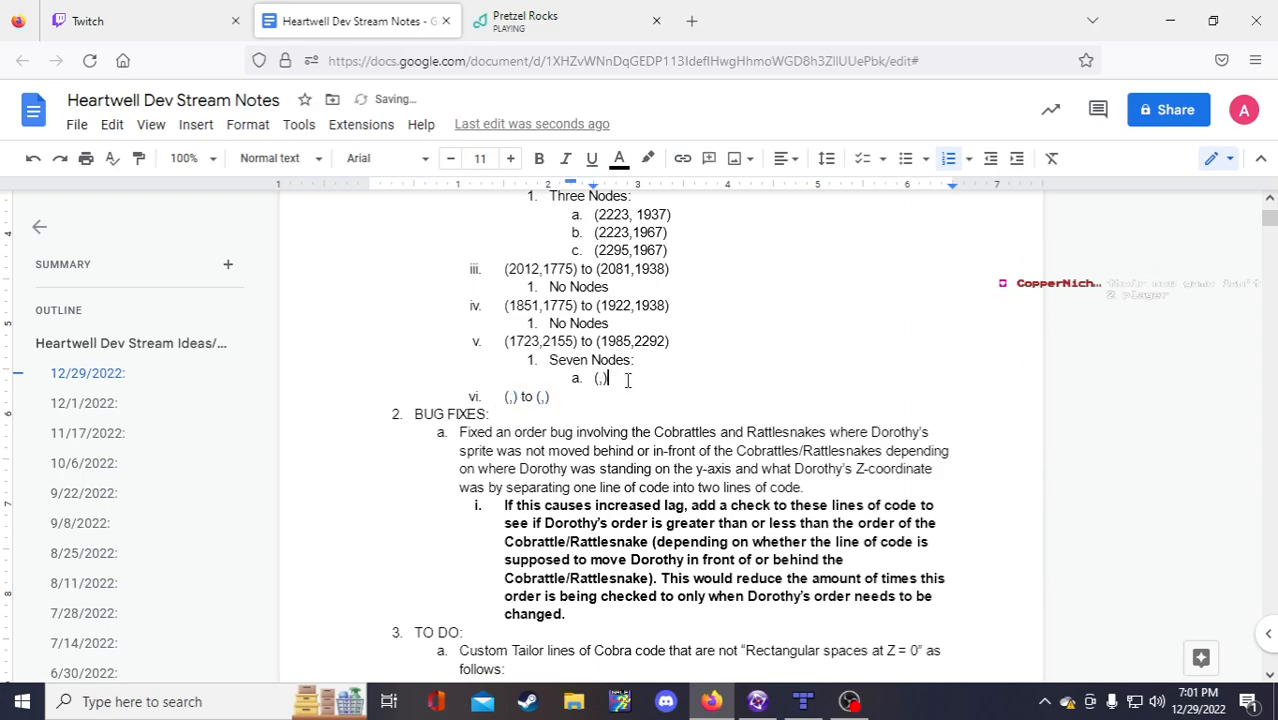
pyautogui.press('Return')
pyautogui.hotkey('ctrl', 'v')
pyautogui.press('Return')
pyautogui.hotkey('ctrl', 'v')
pyautogui.press('Return')
pyautogui.hotkey('ctrl', 'v')
pyautogui.press('Return')
pyautogui.hotkey('ctrl', 'v')
pyautogui.press('Return')
pyautogui.hotkey('ctrl', 'v')
pyautogui.press('Return')
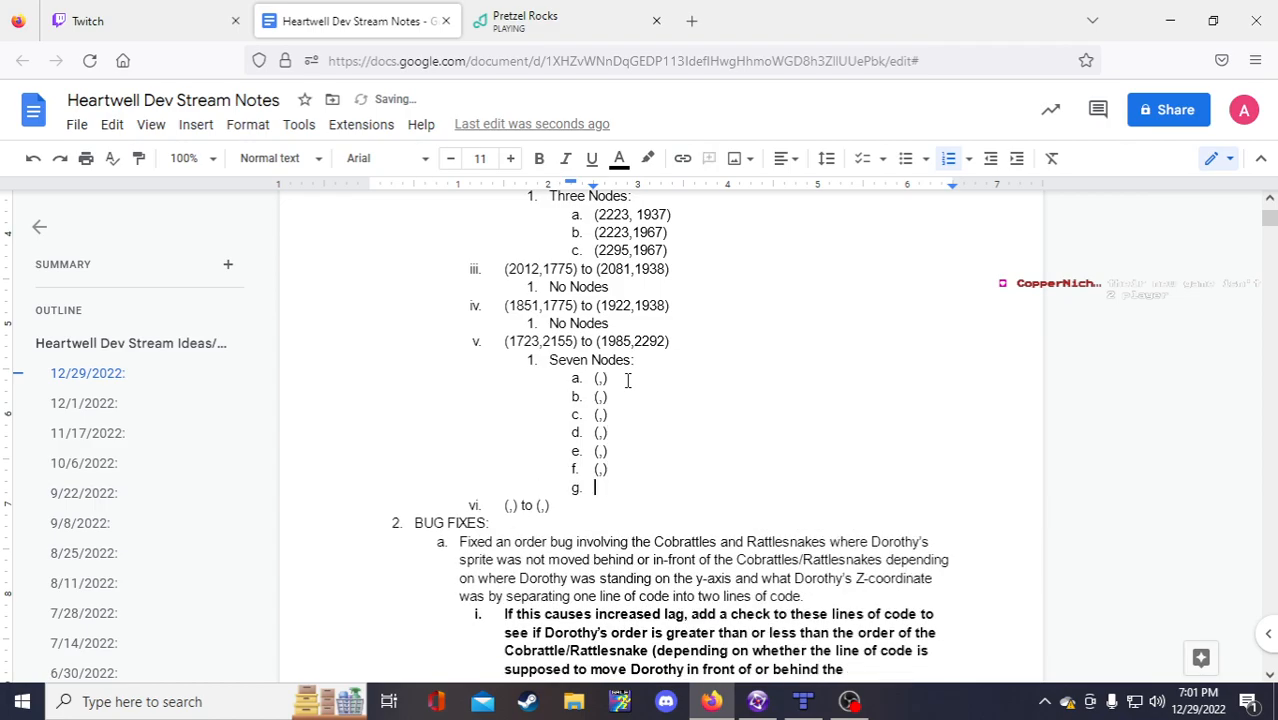
pyautogui.hotkey('ctrl', 'v')
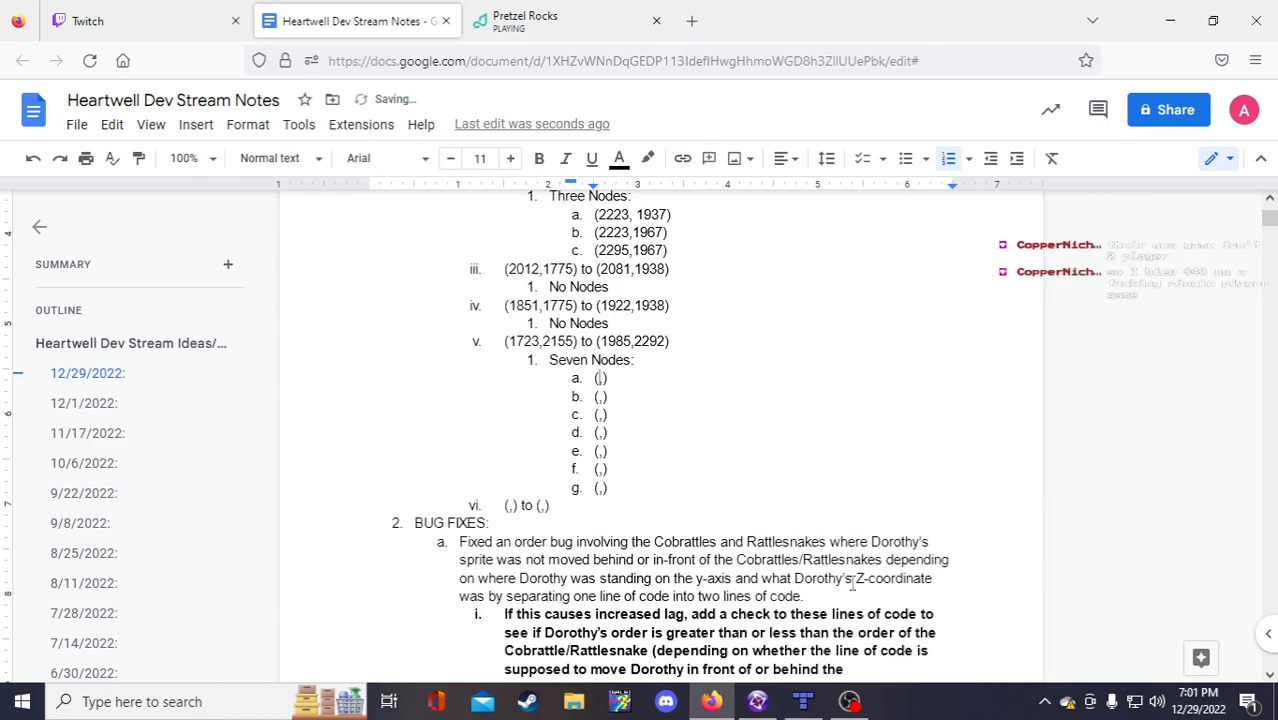
pyautogui.hotkey('alt', 'Tab')
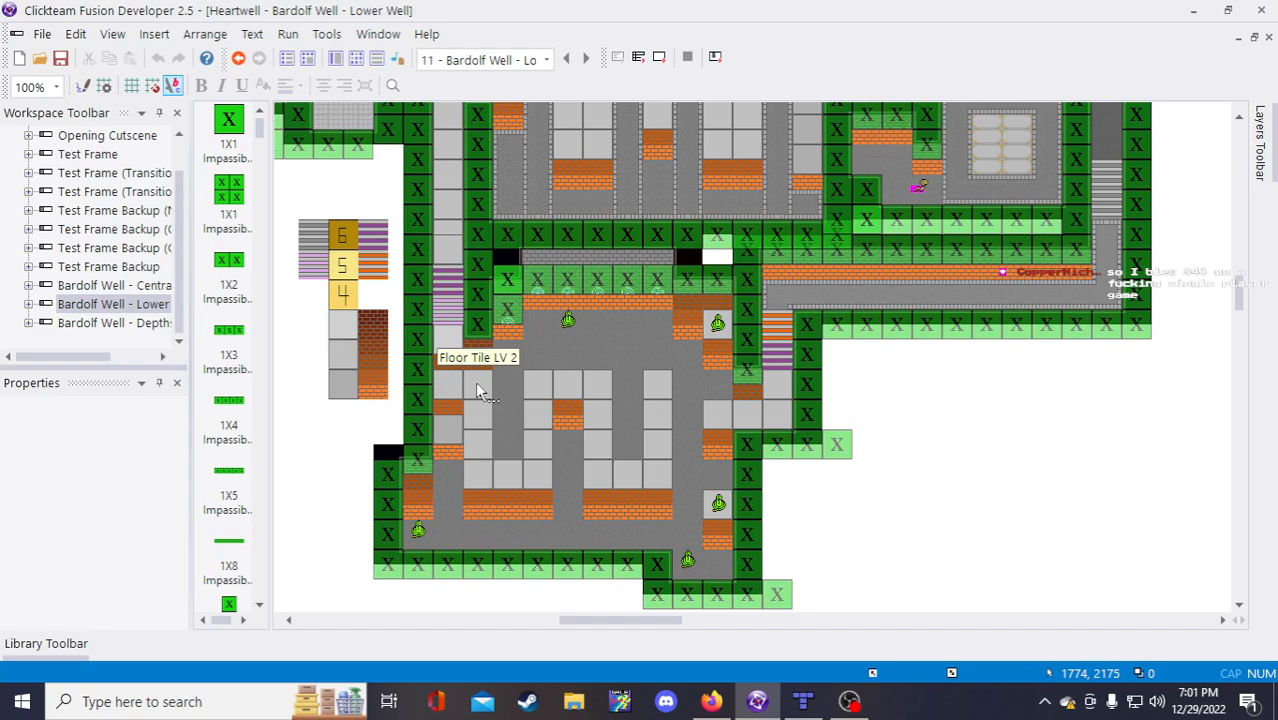
# Step: Record node a as (1774,2175) and node b as (1774,2271)
pyautogui.click(711, 701)
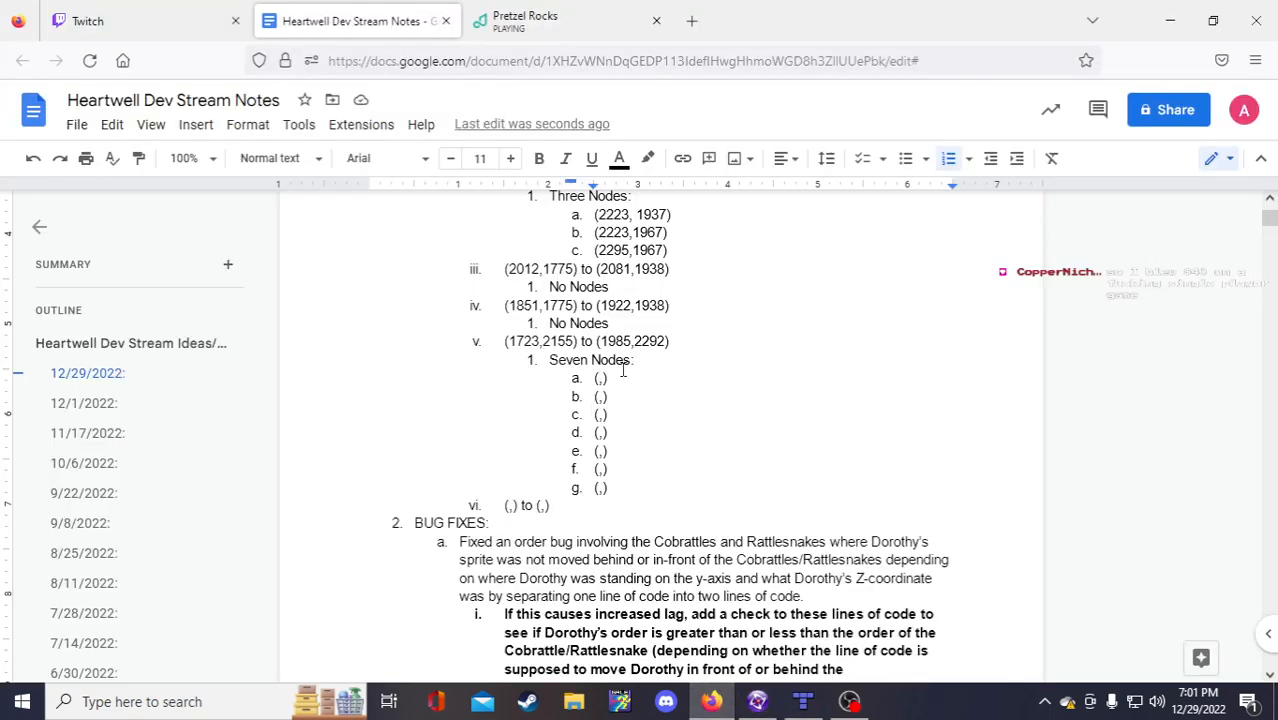
pyautogui.write('1774')
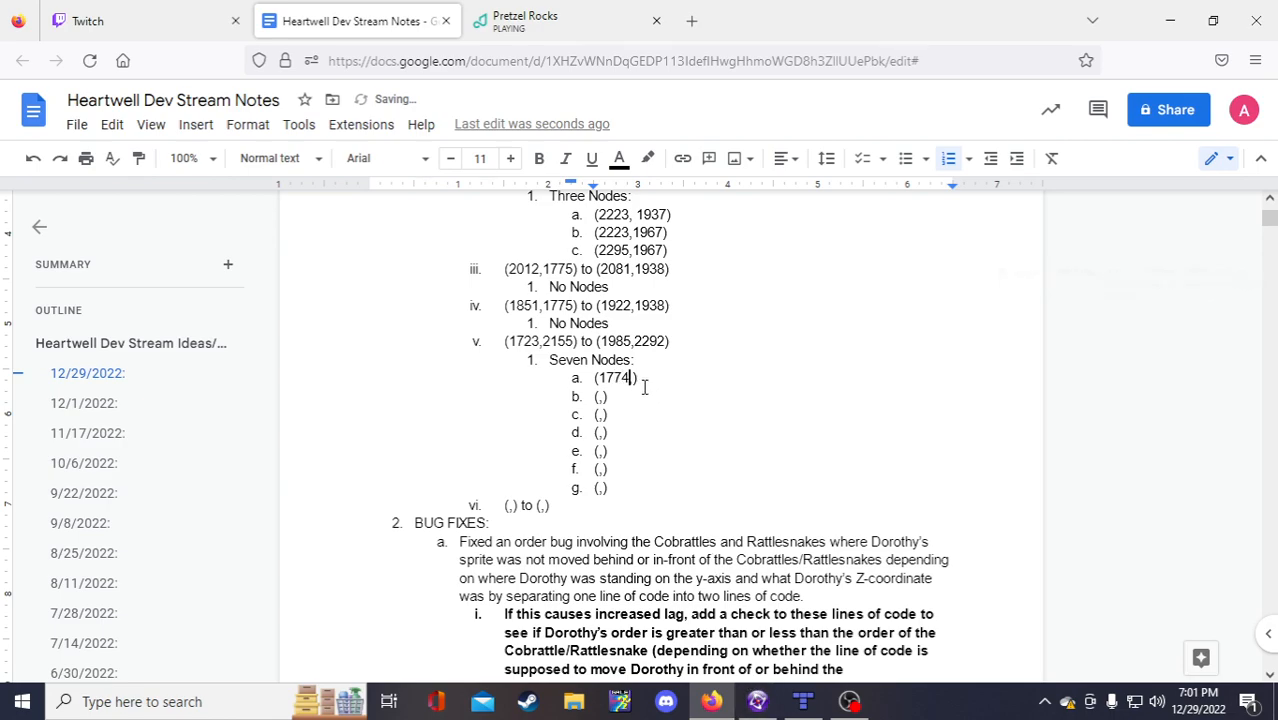
pyautogui.write(',2167')
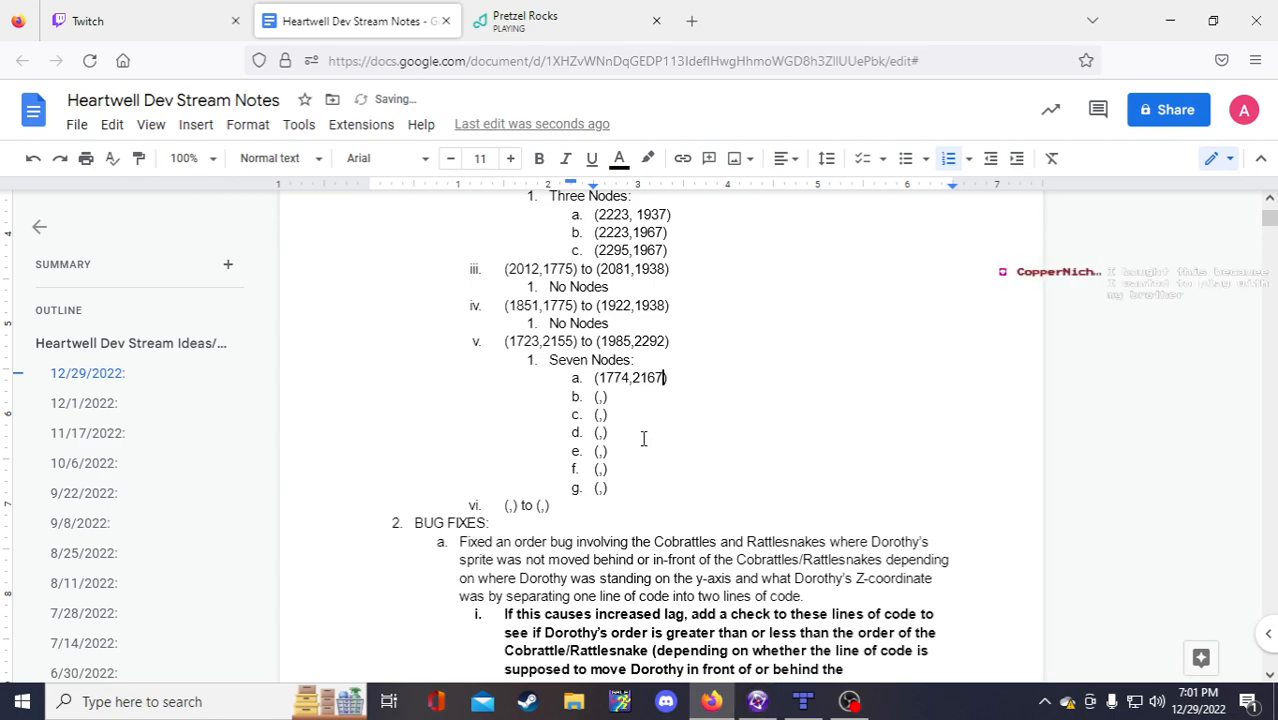
pyautogui.press('BackSpace')
pyautogui.press('BackSpace')
pyautogui.write('75')
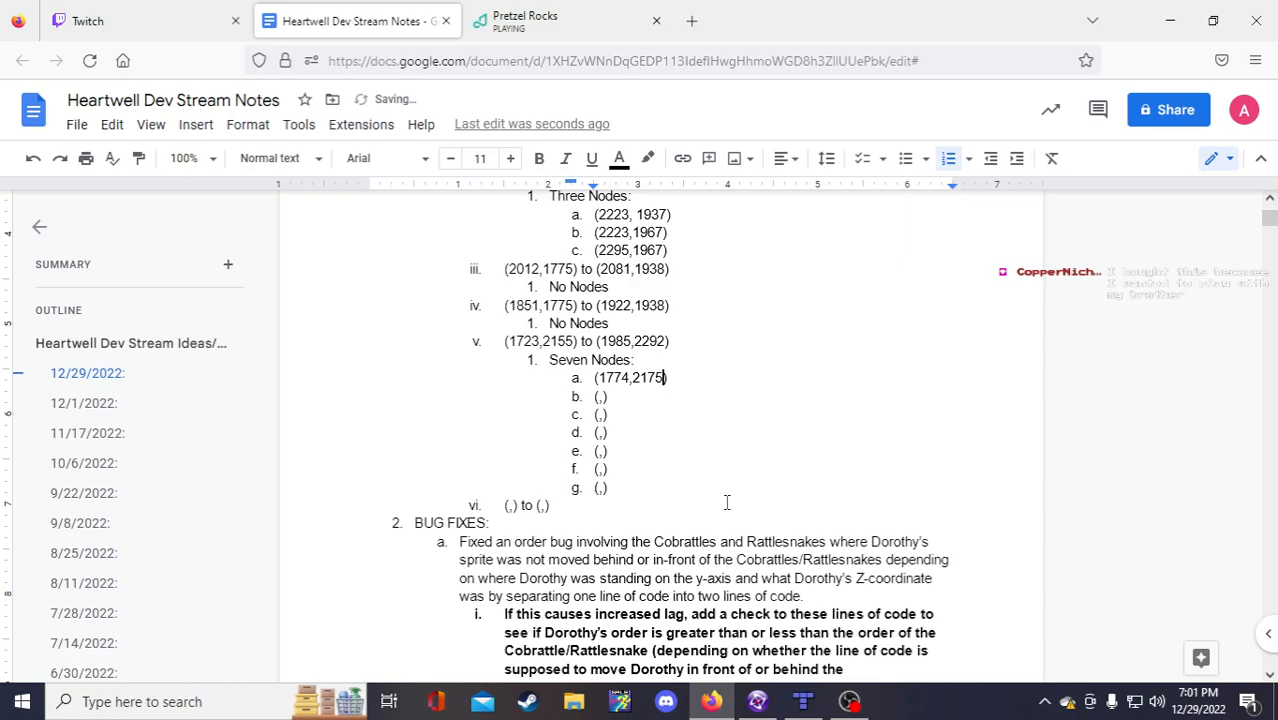
pyautogui.click(757, 701)
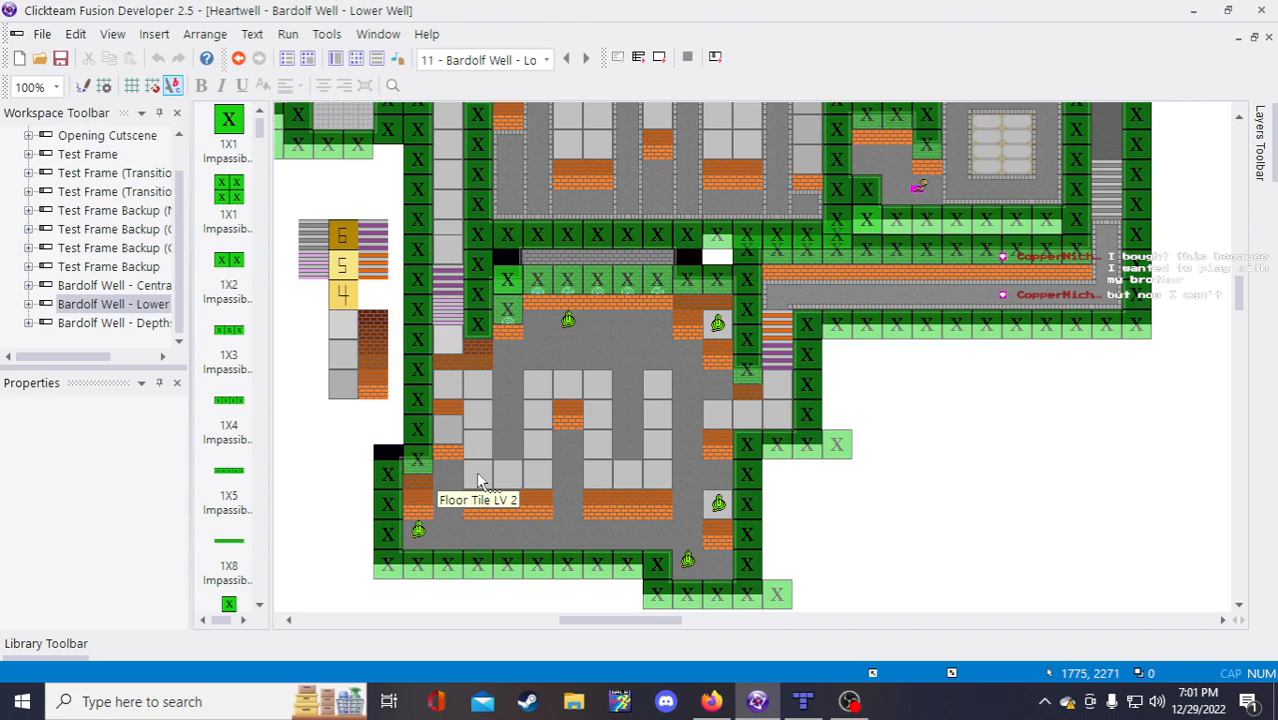
pyautogui.click(711, 701)
pyautogui.click(600, 397)
pyautogui.write('1774,')
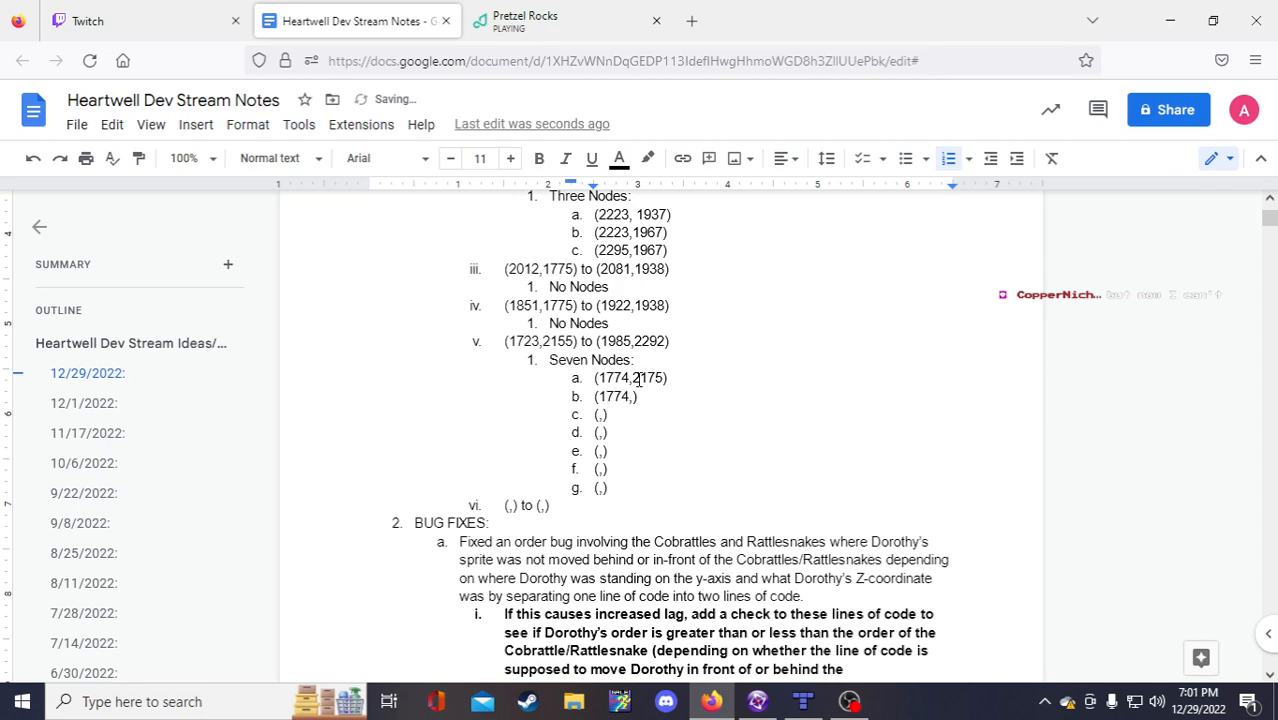
pyautogui.moveTo(631, 378); pyautogui.dragTo(672, 383)
pyautogui.click(631, 397)
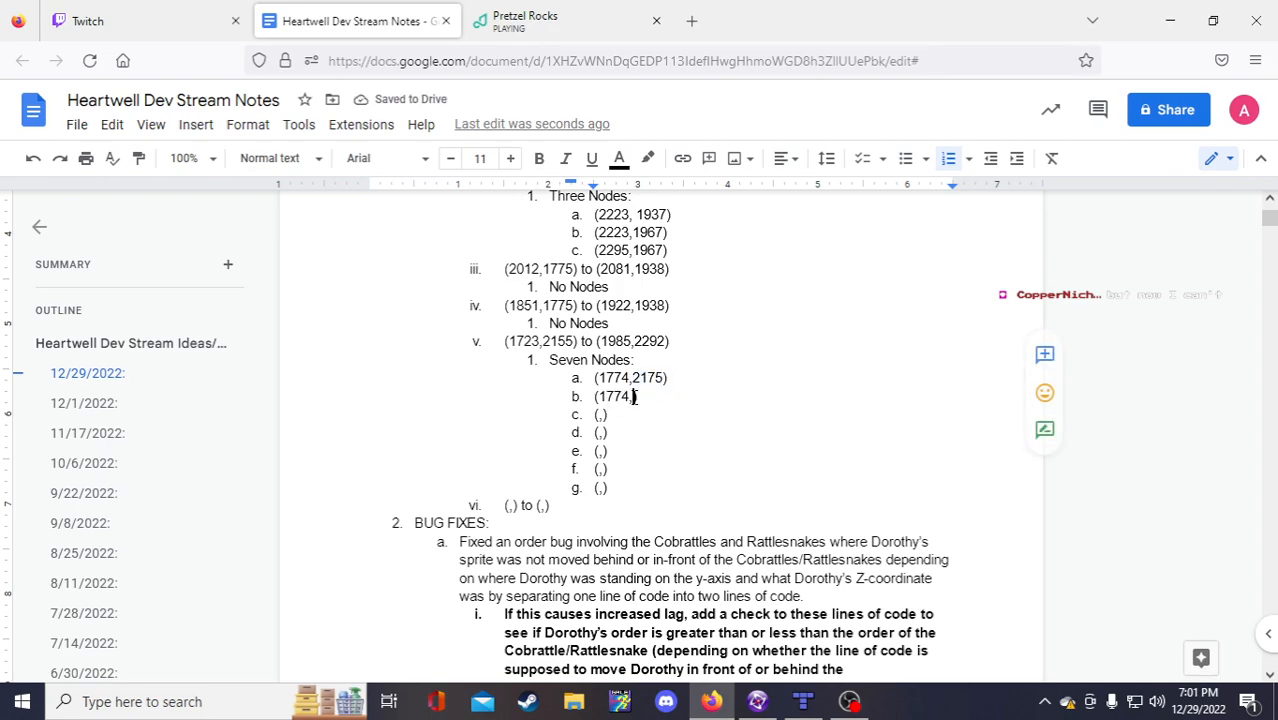
pyautogui.write('2271')
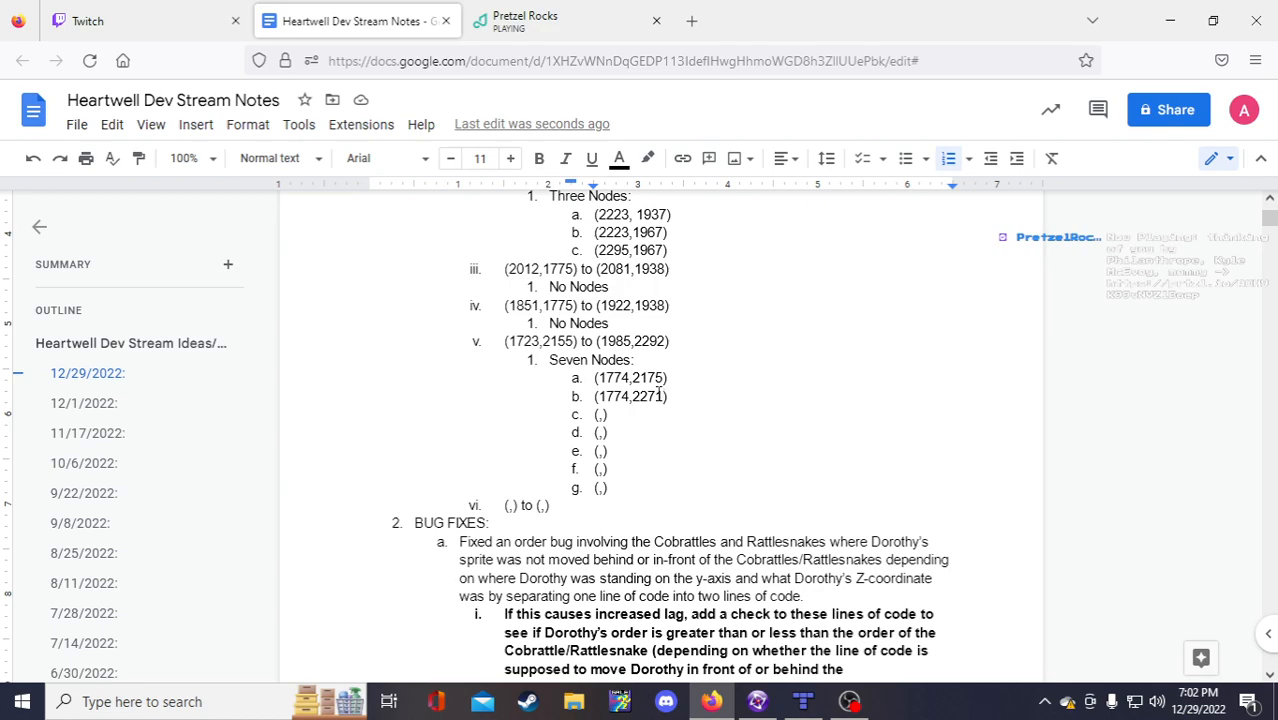
# Step: Add spaces after the commas in bound v and nodes a and b
pyautogui.click(632, 378)
pyautogui.click(544, 341)
pyautogui.click(637, 341)
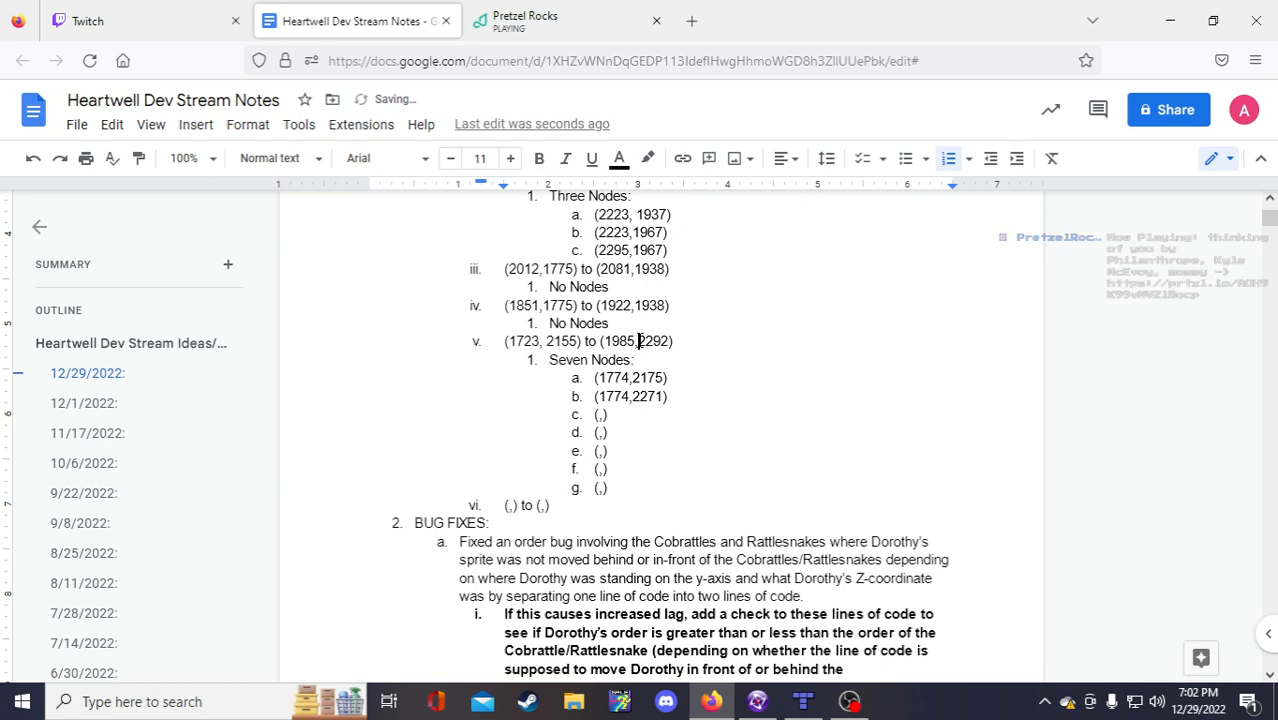
pyautogui.click(635, 378)
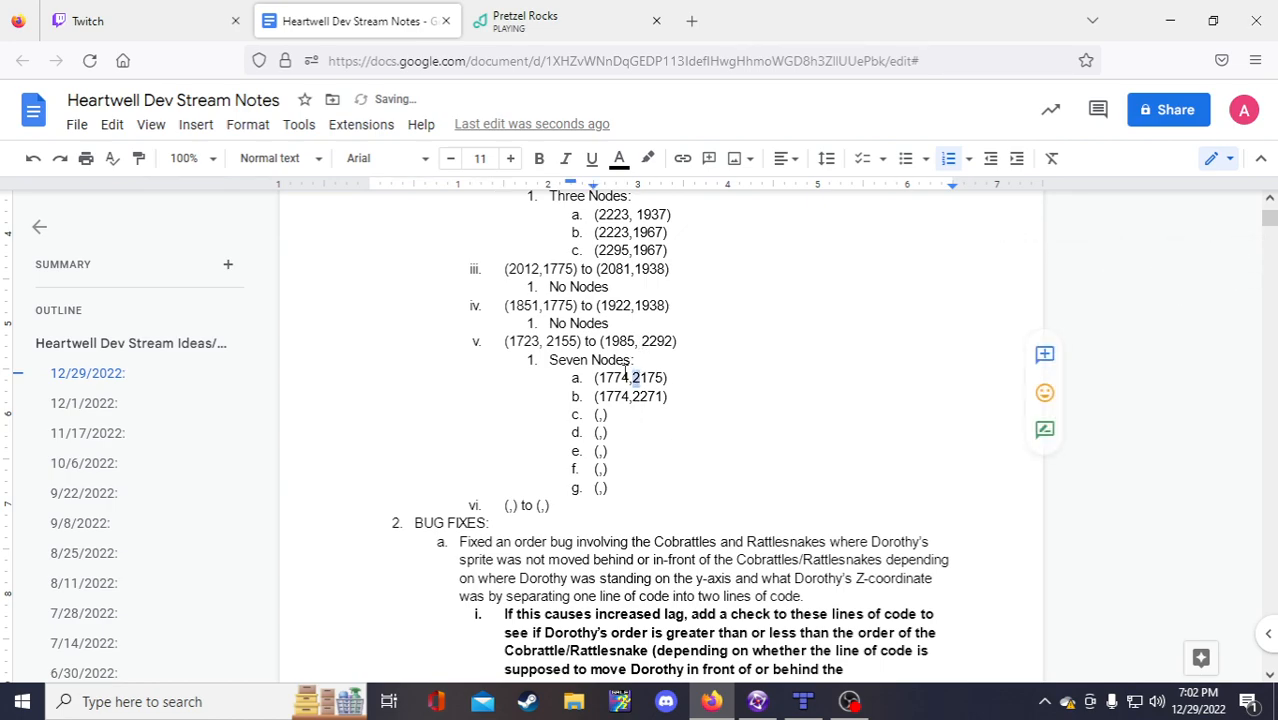
pyautogui.click(634, 396)
# Step: Fill nodes c–g with Y values 2271 and 2175, copying them from nodes a and c
pyautogui.moveTo(601, 419); pyautogui.dragTo(597, 417)
pyautogui.click(594, 414)
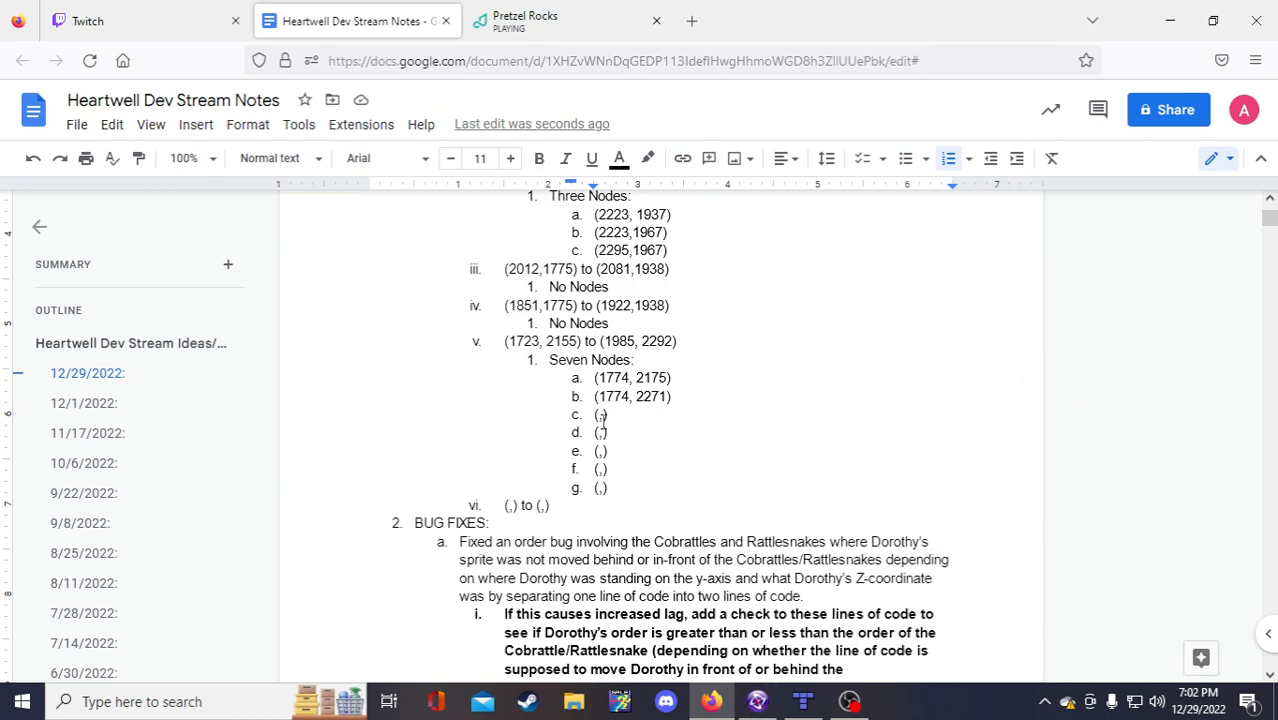
pyautogui.write('2271')
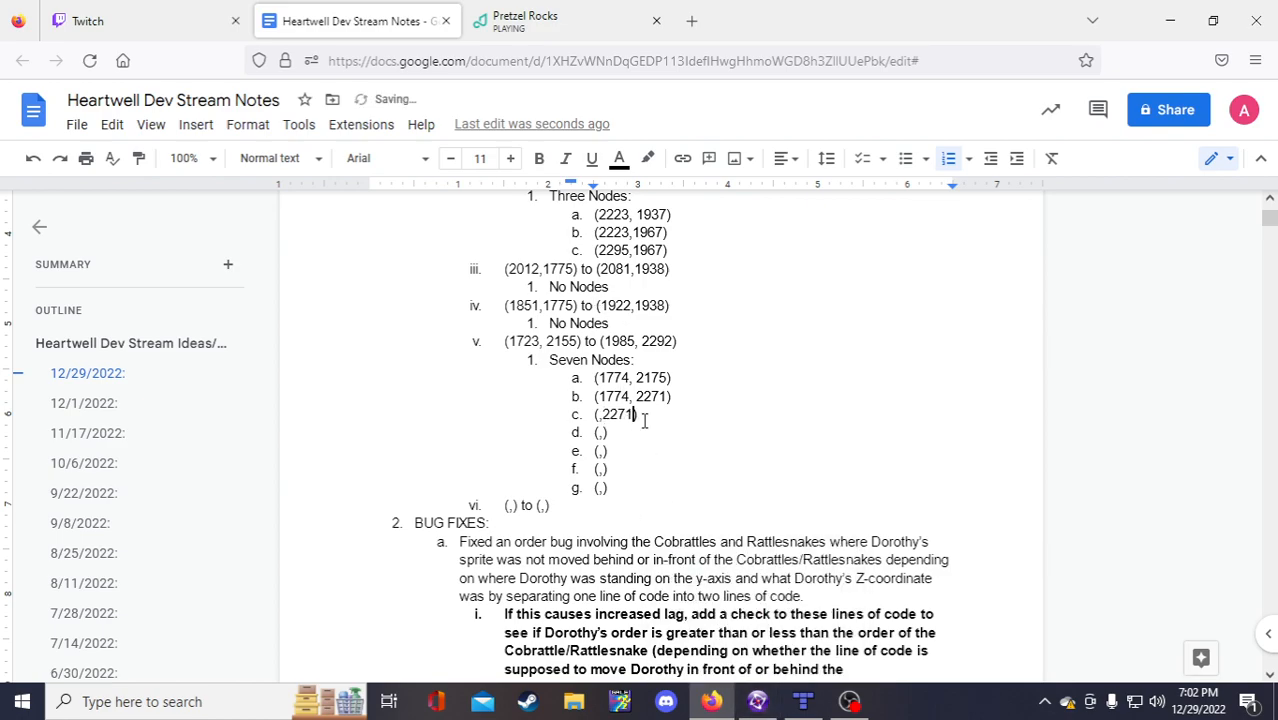
pyautogui.doubleClick(650, 377)
pyautogui.hotkey('ctrl', 'c')
pyautogui.click(603, 432)
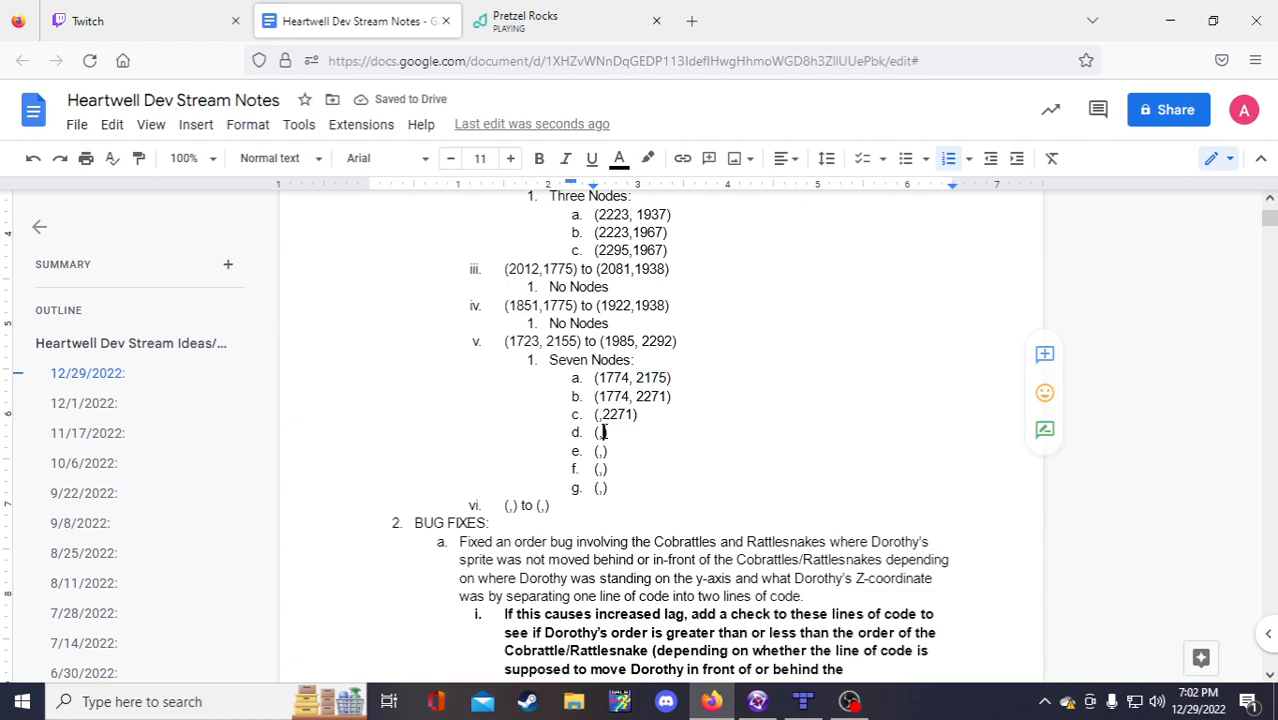
pyautogui.hotkey('ctrl', 'v')
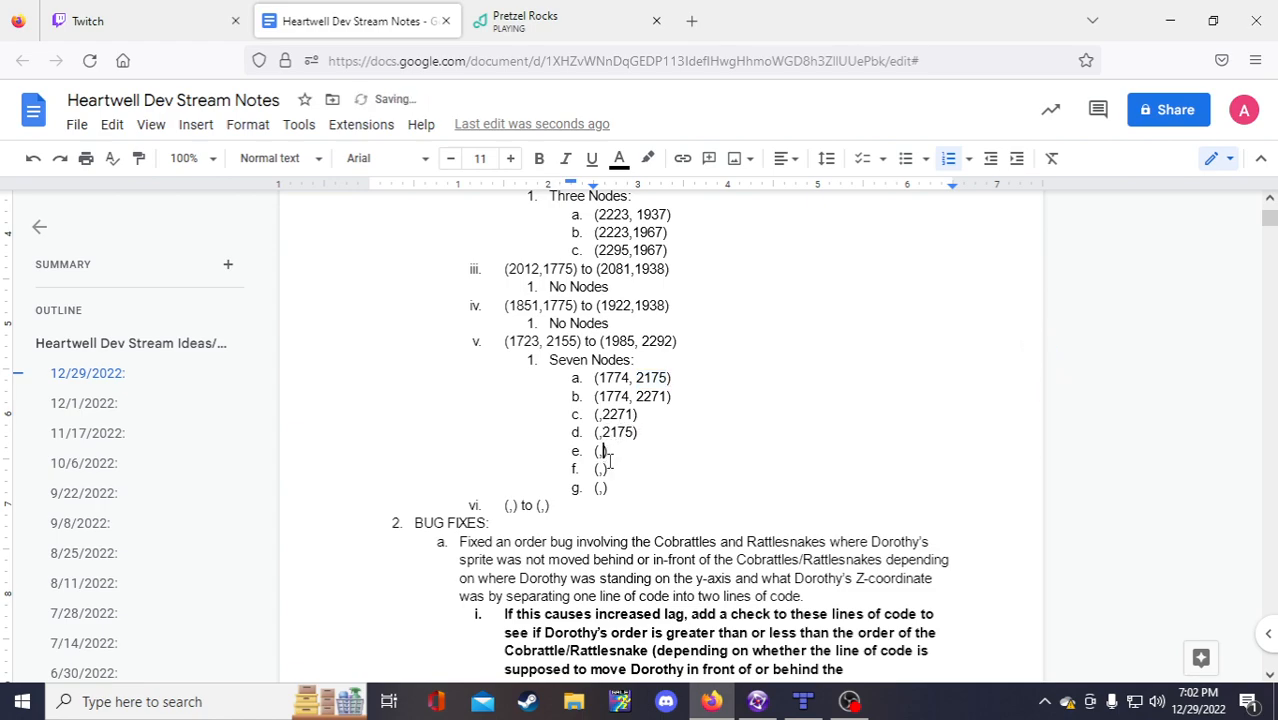
pyautogui.hotkey('ctrl', 'v')
pyautogui.click(632, 416)
pyautogui.doubleClick(620, 414)
pyautogui.hotkey('ctrl', 'c')
pyautogui.click(603, 469)
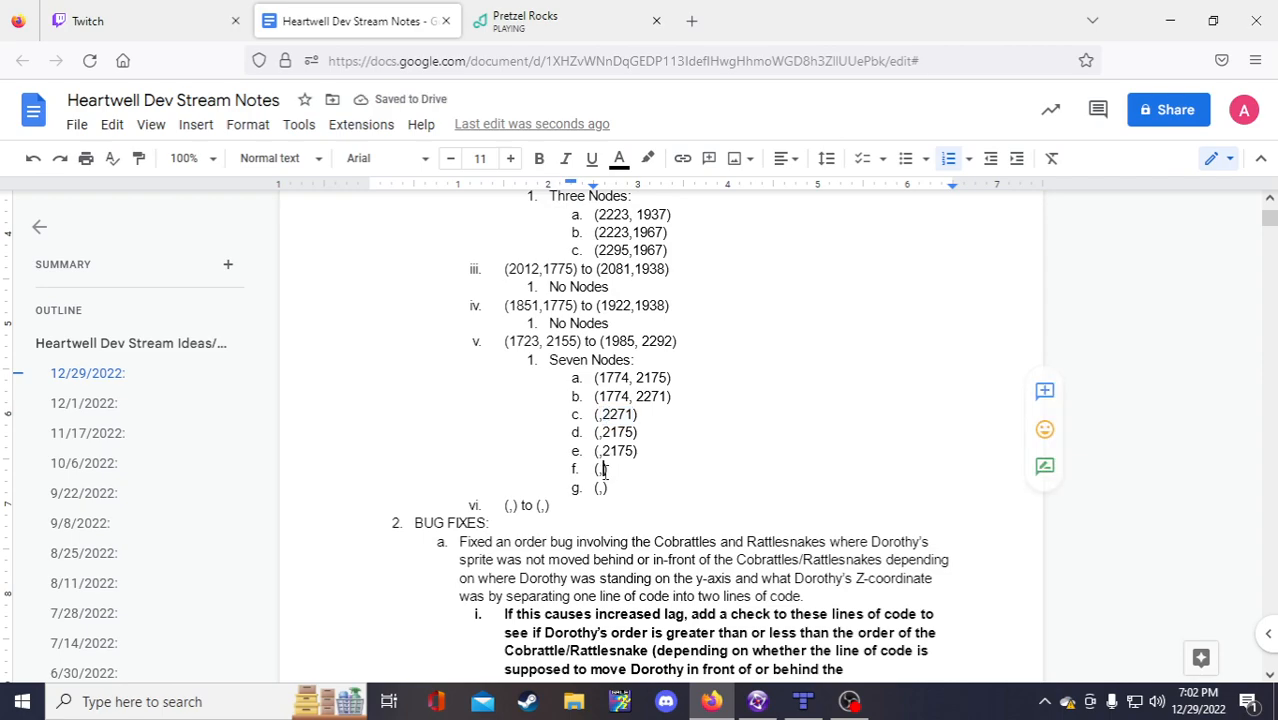
pyautogui.hotkey('ctrl', 'v')
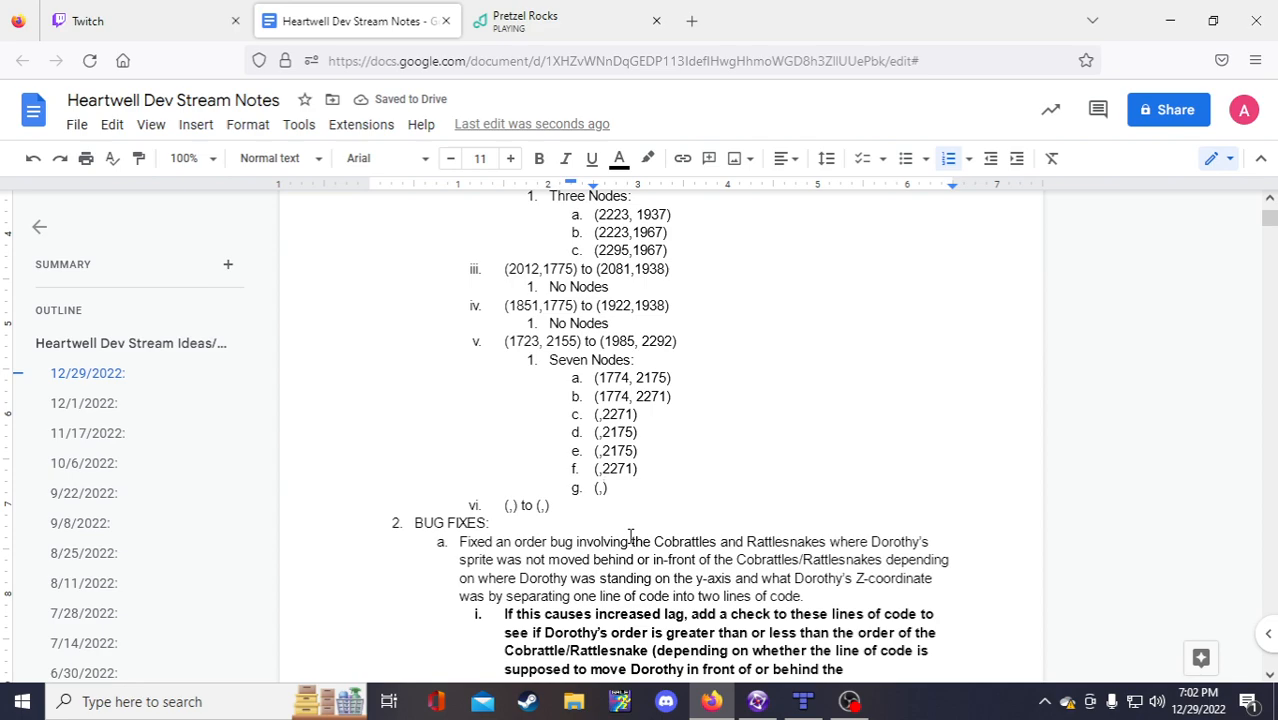
pyautogui.click(757, 701)
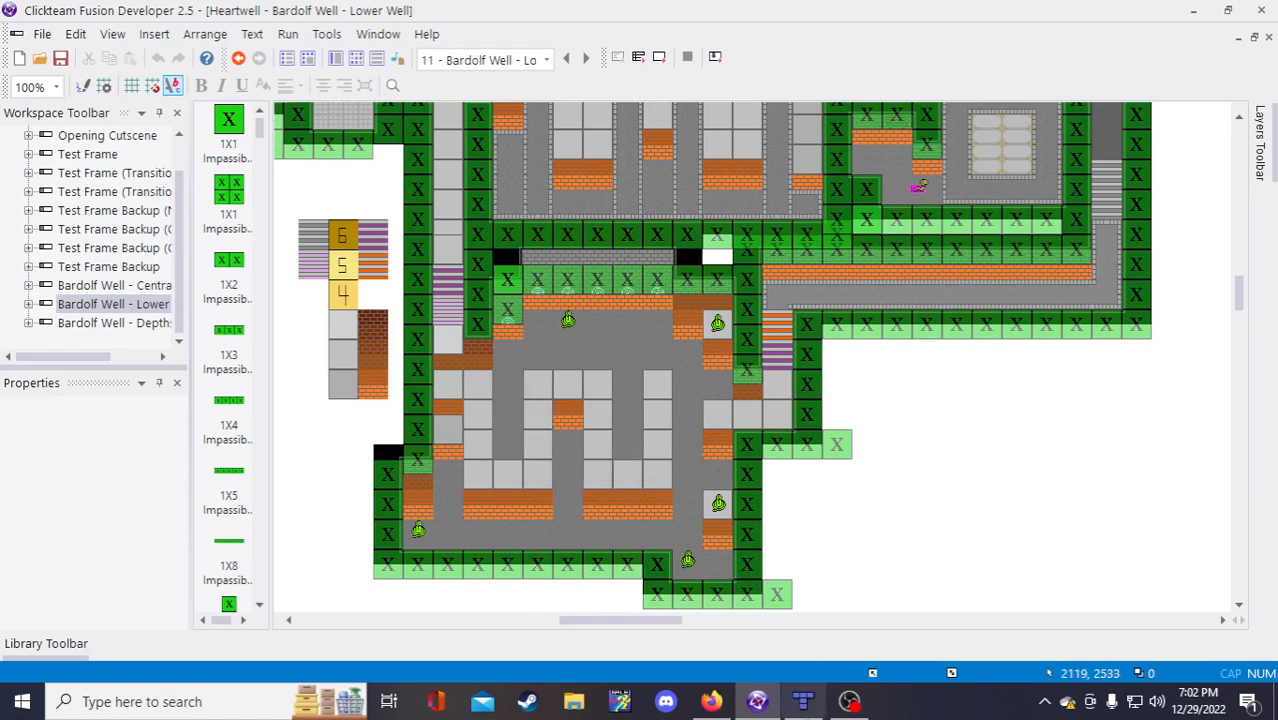
# Step: Select and right-click the lower room's floor tile in Fusion, then return to the notes
pyautogui.click(536, 473)
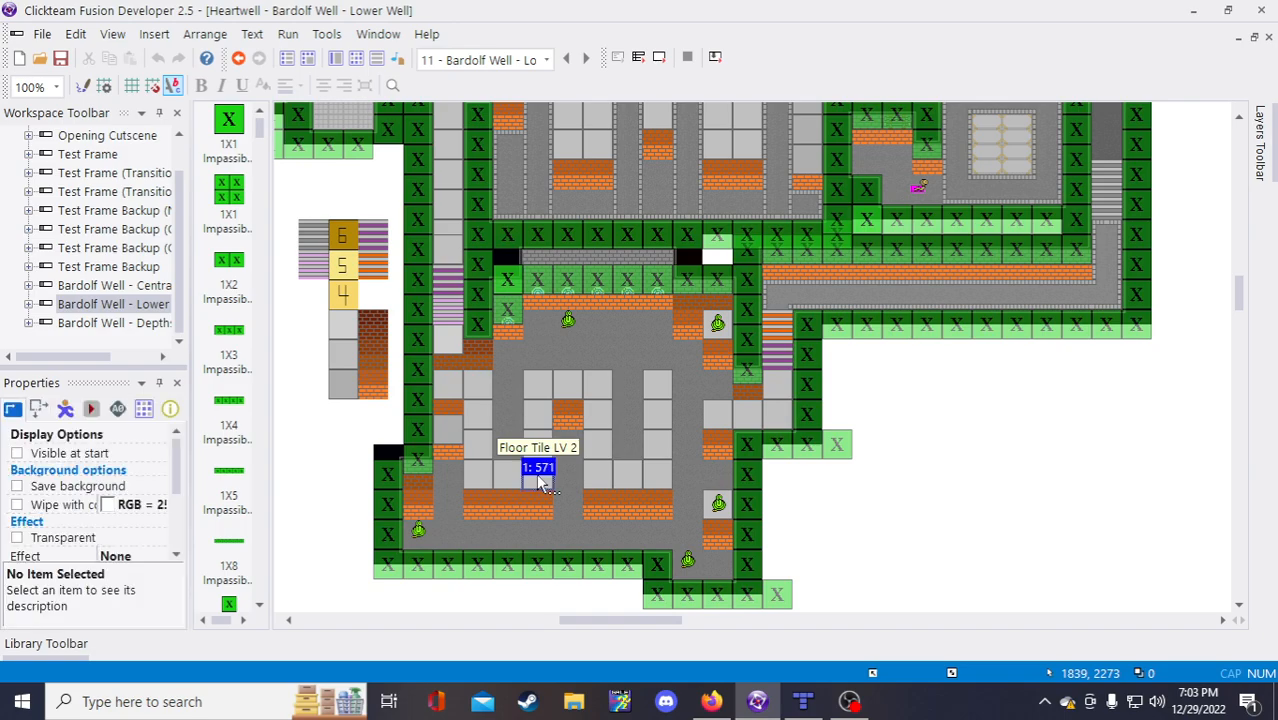
pyautogui.rightClick(536, 473)
pyautogui.click(930, 540)
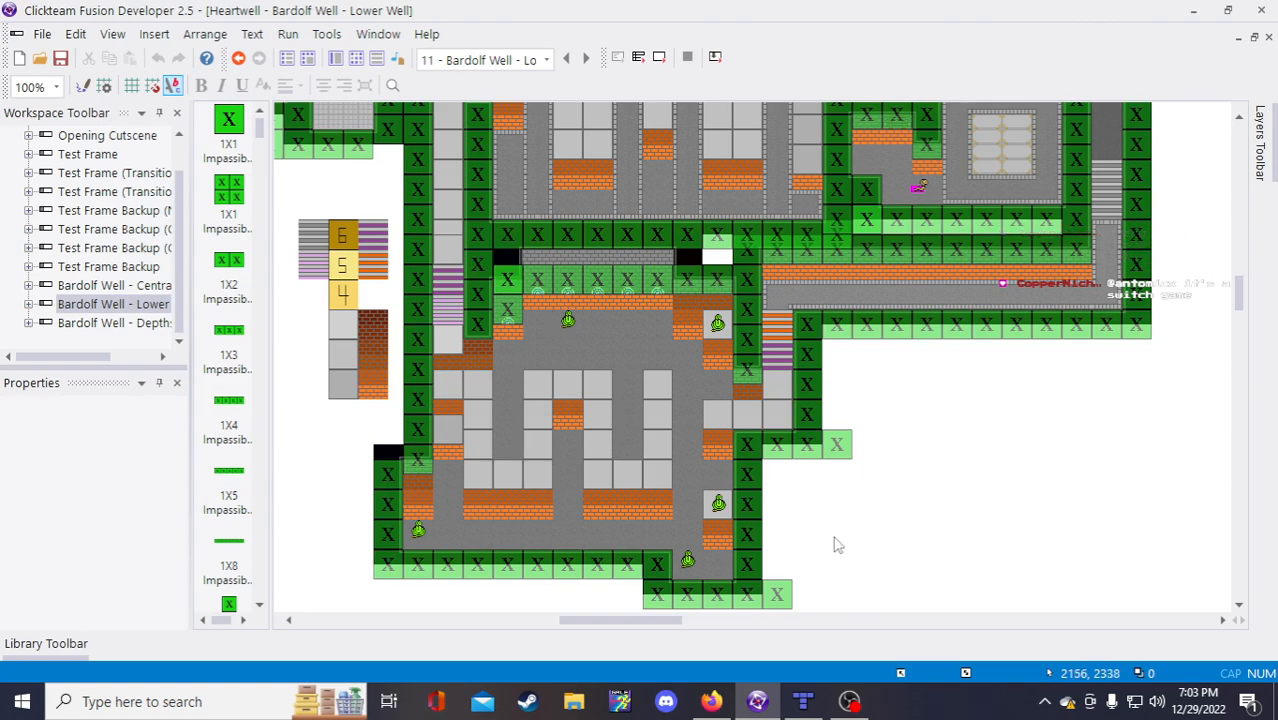
pyautogui.moveTo(791, 712)
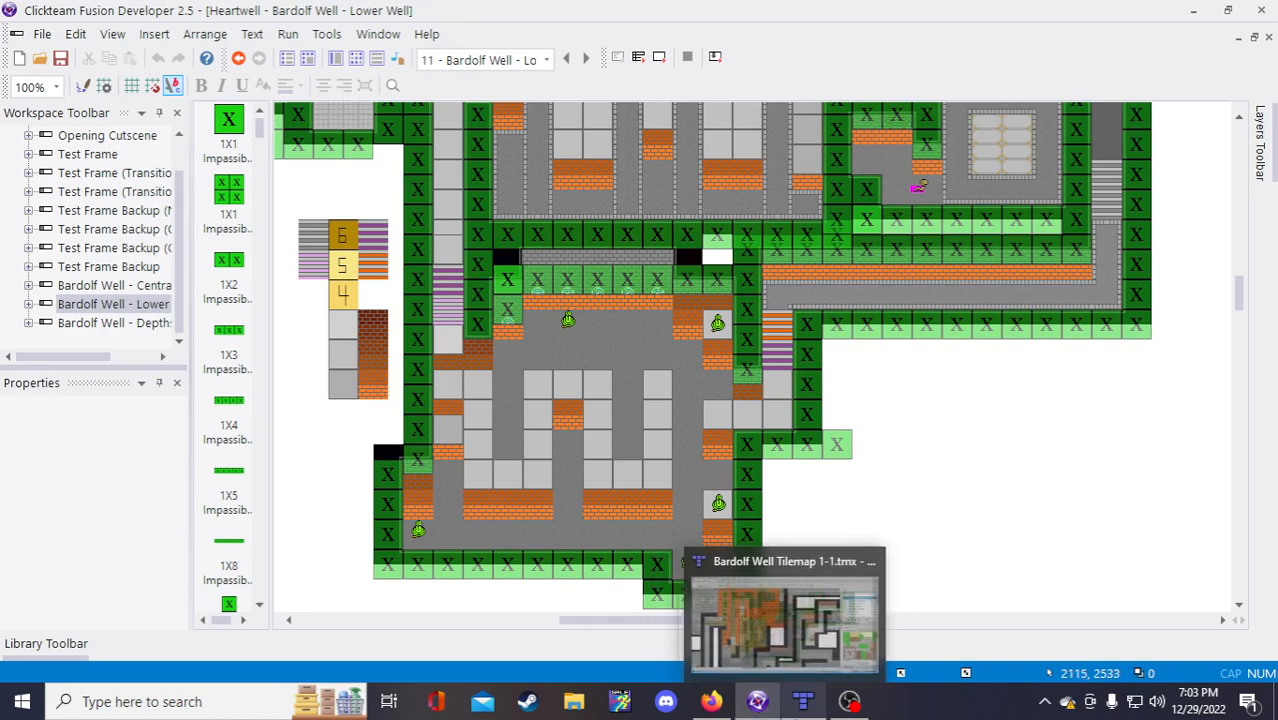
pyautogui.click(759, 704)
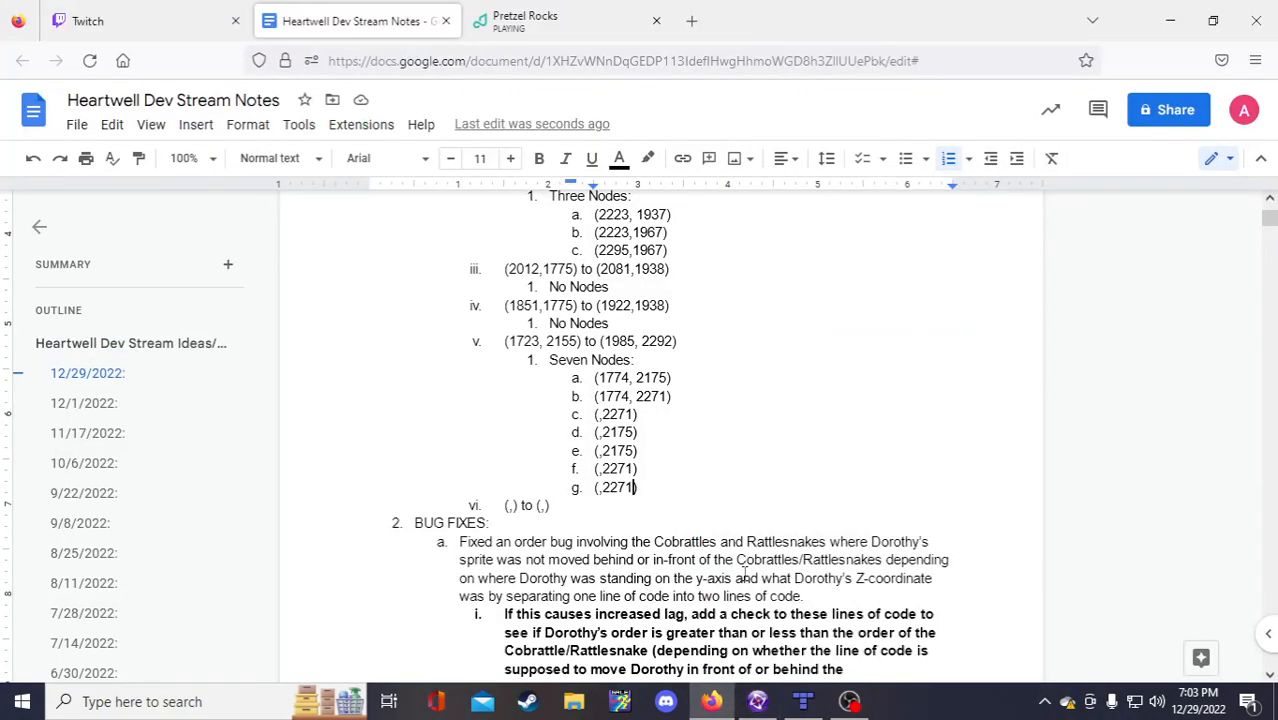
# Step: Give nodes c and d the X value 1840: (1840,2271) and (1840,2175)
pyautogui.hotkey('alt', 'Tab')
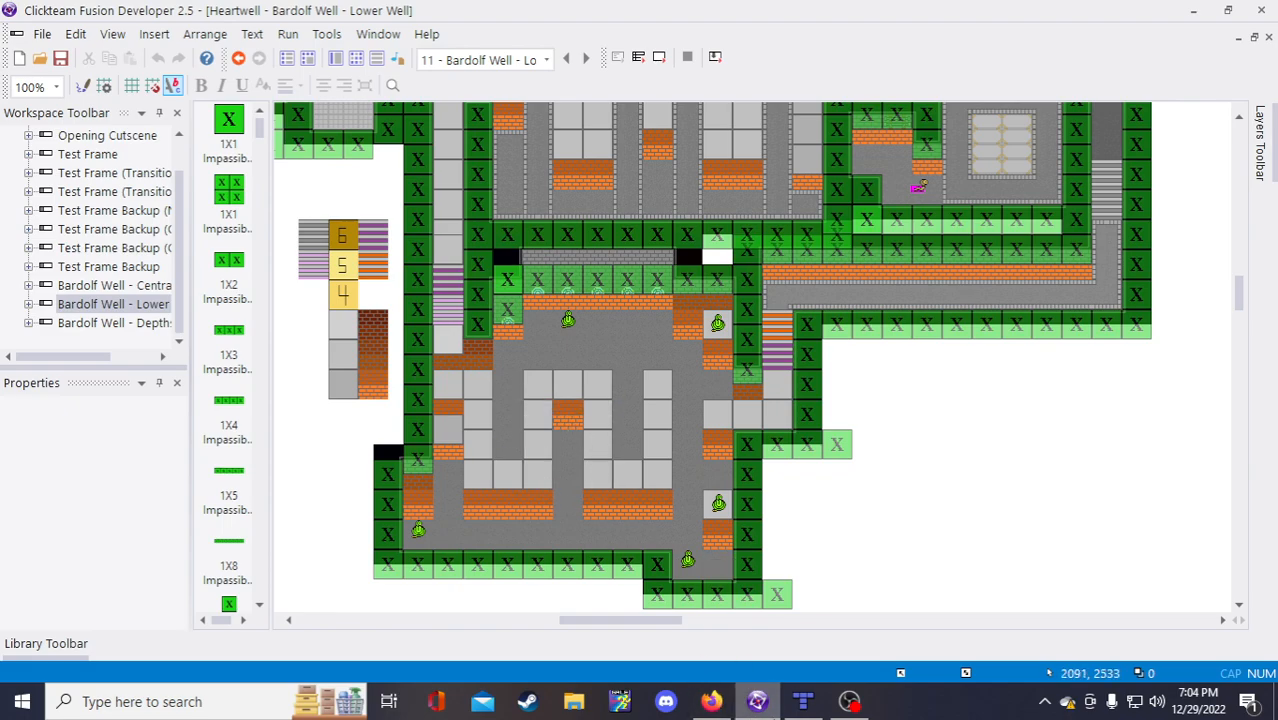
pyautogui.click(710, 702)
pyautogui.write('18')
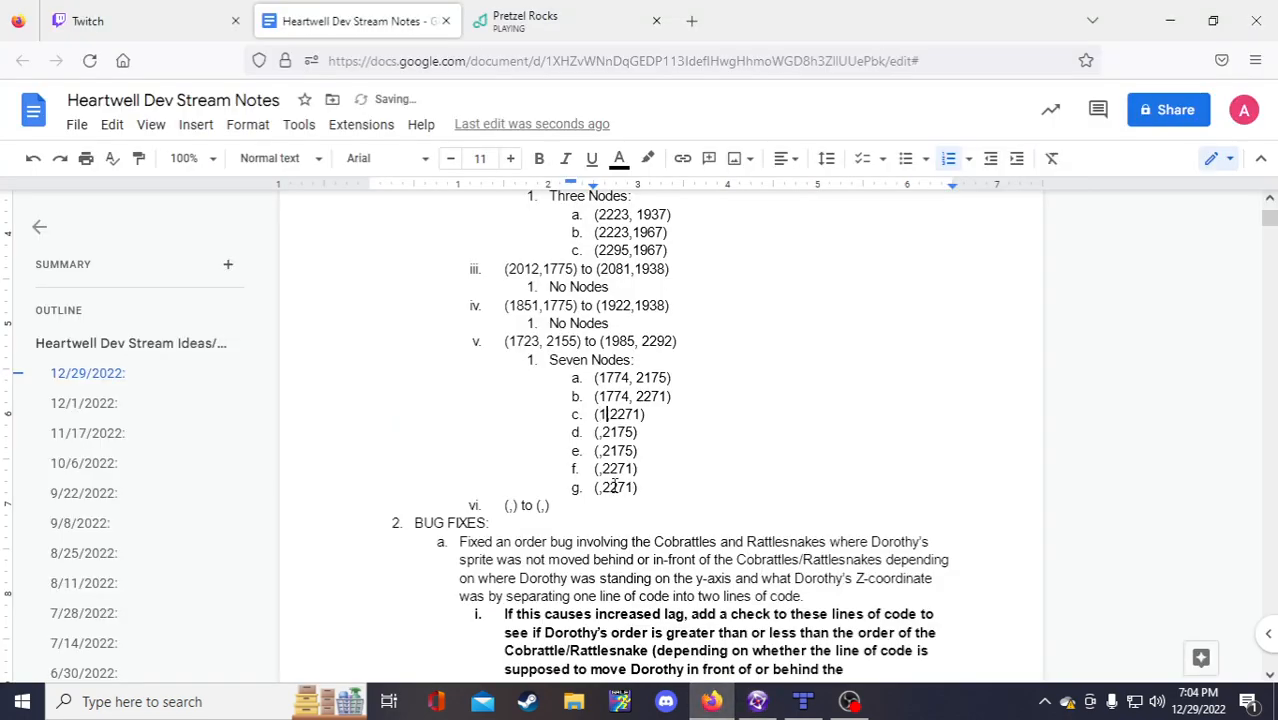
pyautogui.write('40')
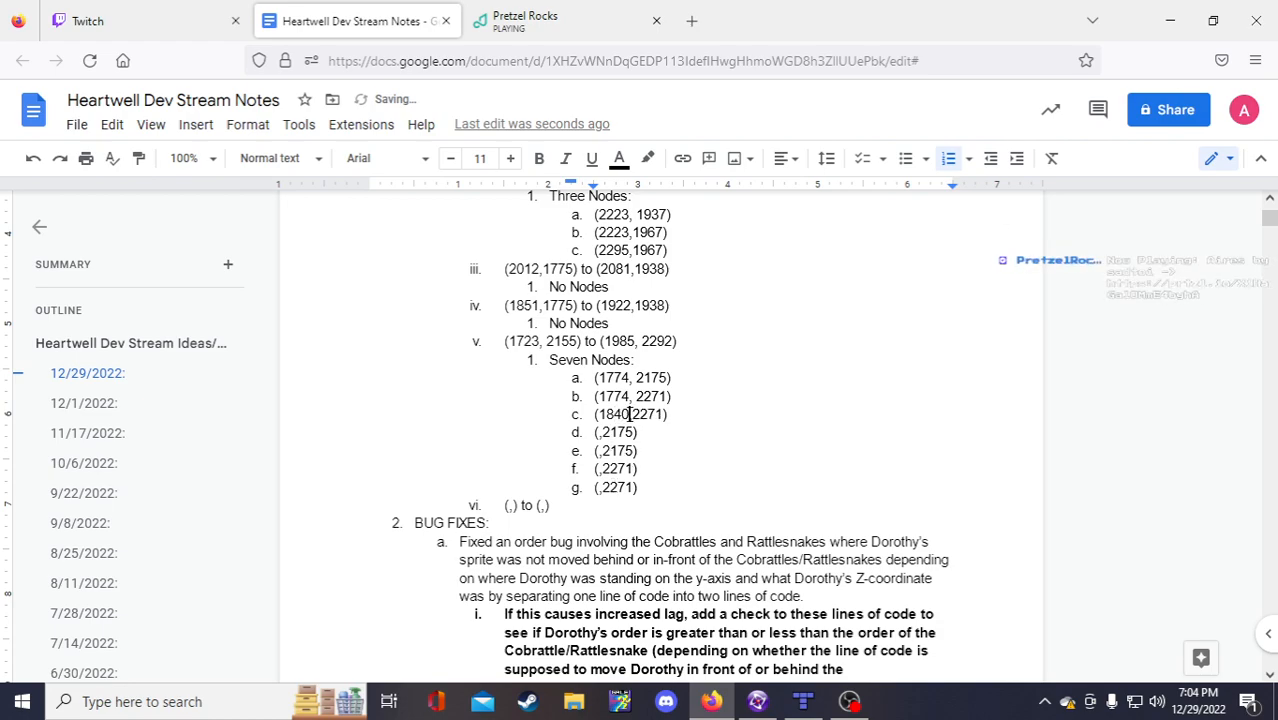
pyautogui.moveTo(630, 414); pyautogui.dragTo(599, 414)
pyautogui.hotkey('ctrl', 'c')
pyautogui.click(598, 432)
pyautogui.hotkey('ctrl', 'v')
# Step: Like the playing track Aires in Pretzel Rocks and return to the dev notes tab
pyautogui.click(552, 14)
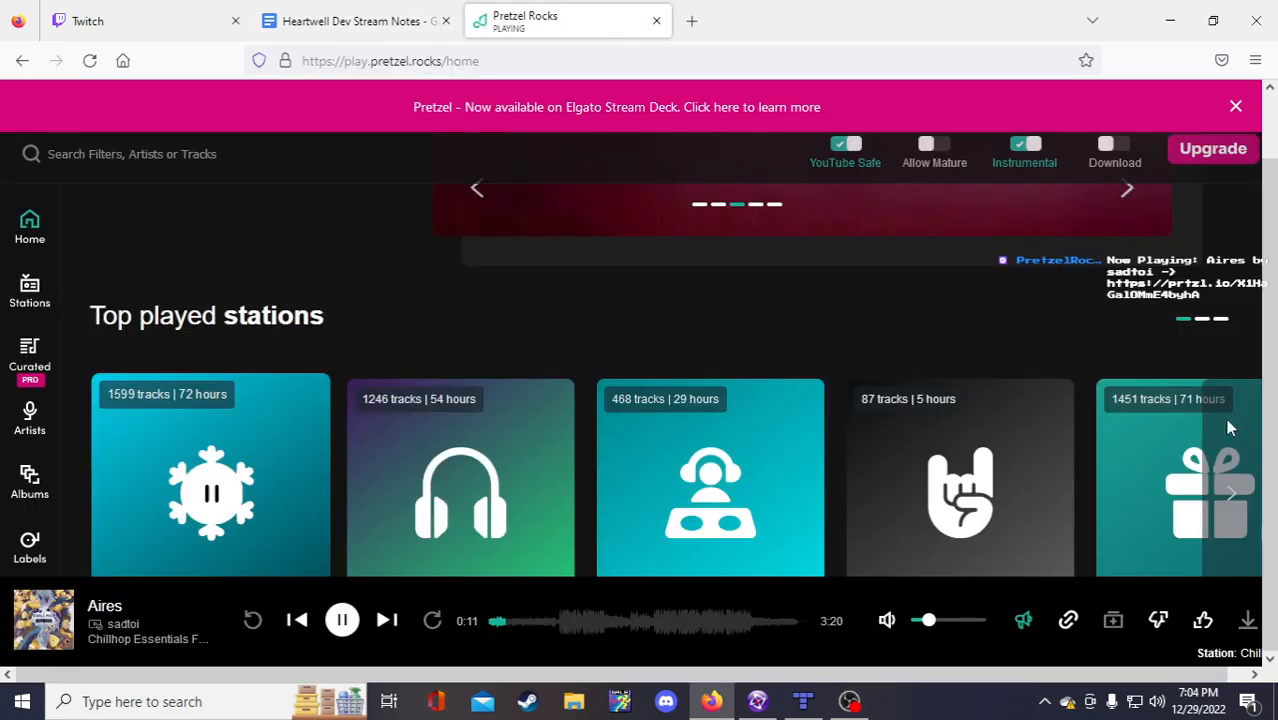
pyautogui.click(1202, 620)
pyautogui.click(355, 20)
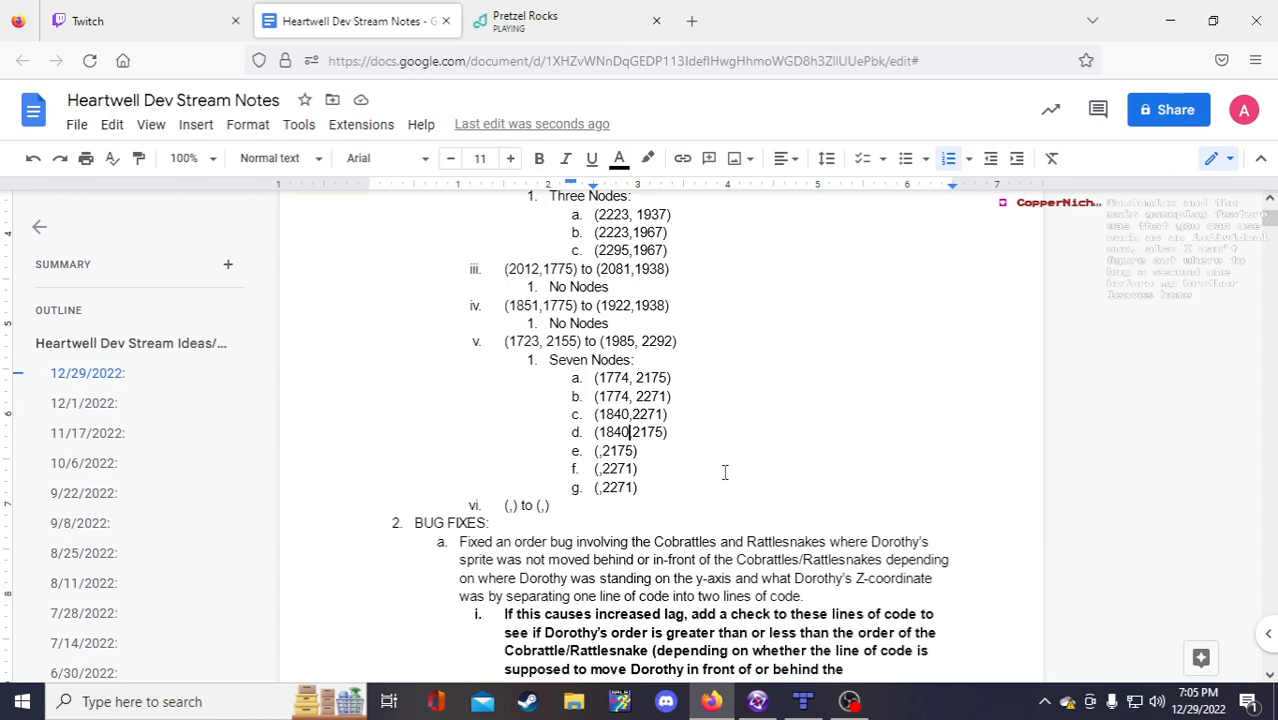
# Step: Add a space after the comma in nodes c through g
pyautogui.click(598, 451)
pyautogui.rightClick(624, 487)
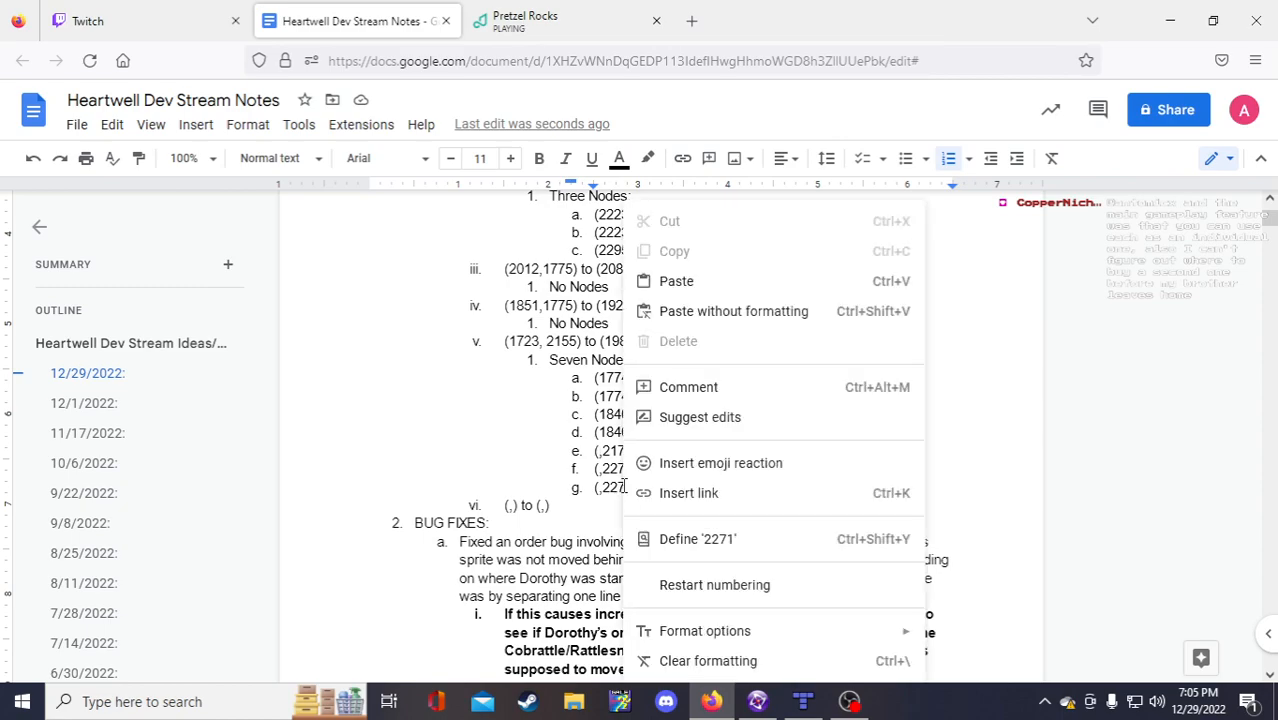
pyautogui.click(578, 478)
pyautogui.click(598, 451)
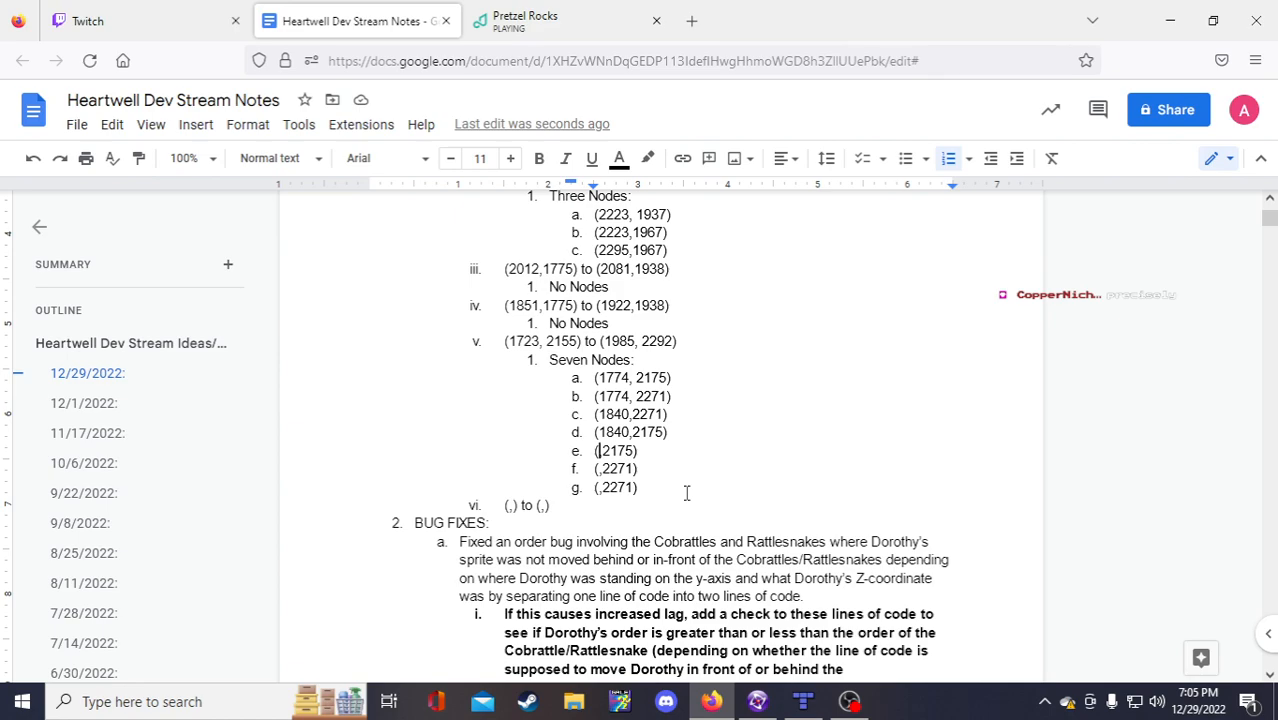
pyautogui.click(632, 414)
pyautogui.click(633, 432)
pyautogui.click(598, 450)
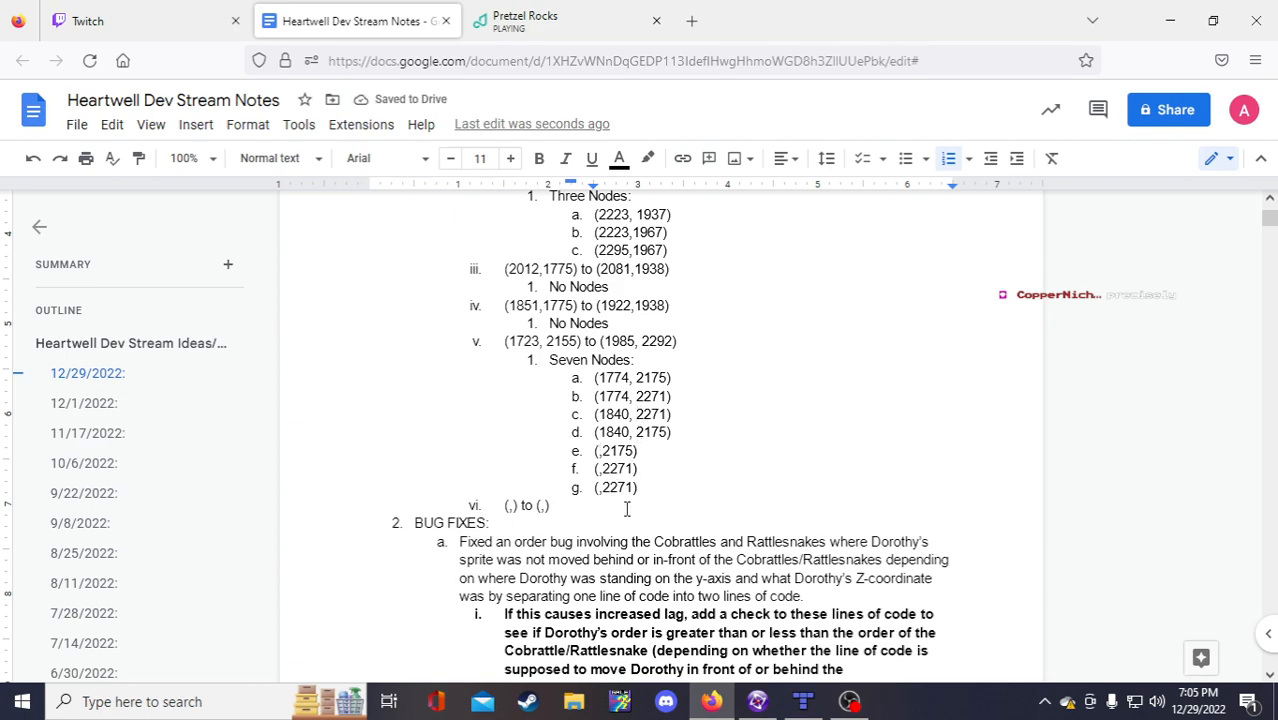
pyautogui.write(',')
pyautogui.click(604, 469)
pyautogui.click(603, 487)
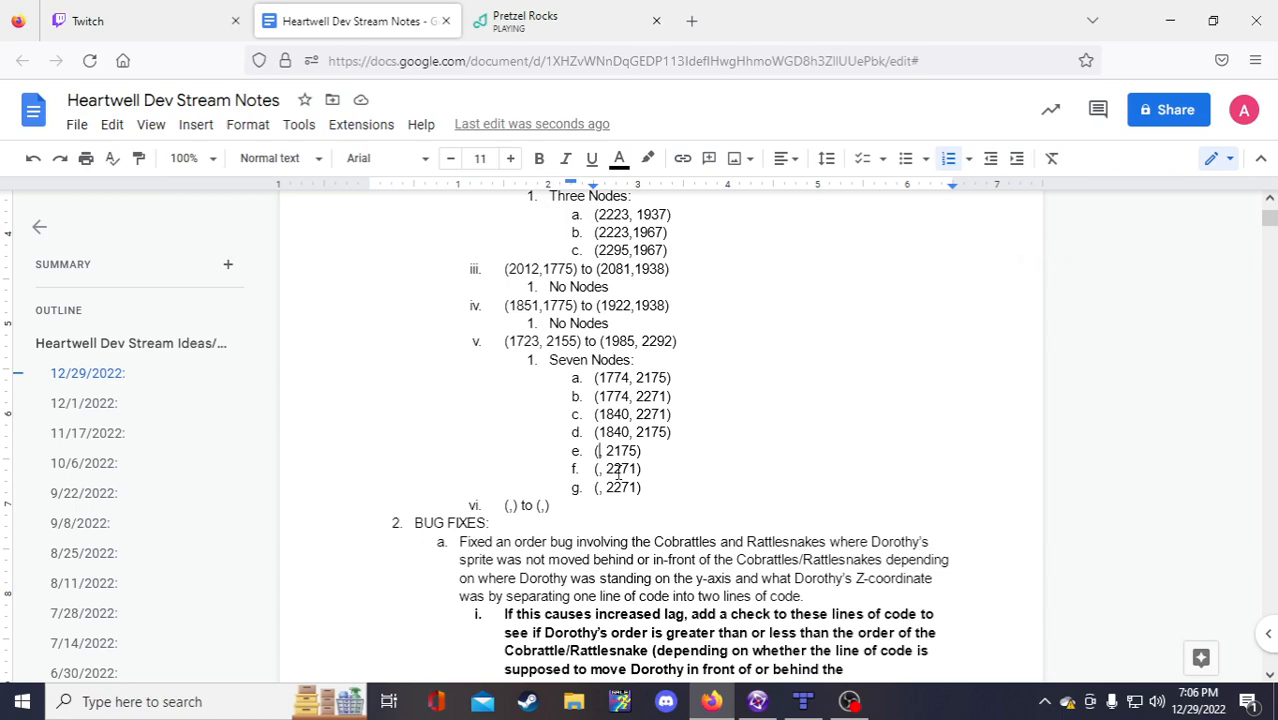
# Step: Glance at the Tiled map, then bring up the Lower Well frame in Fusion
pyautogui.click(803, 701)
pyautogui.click(711, 701)
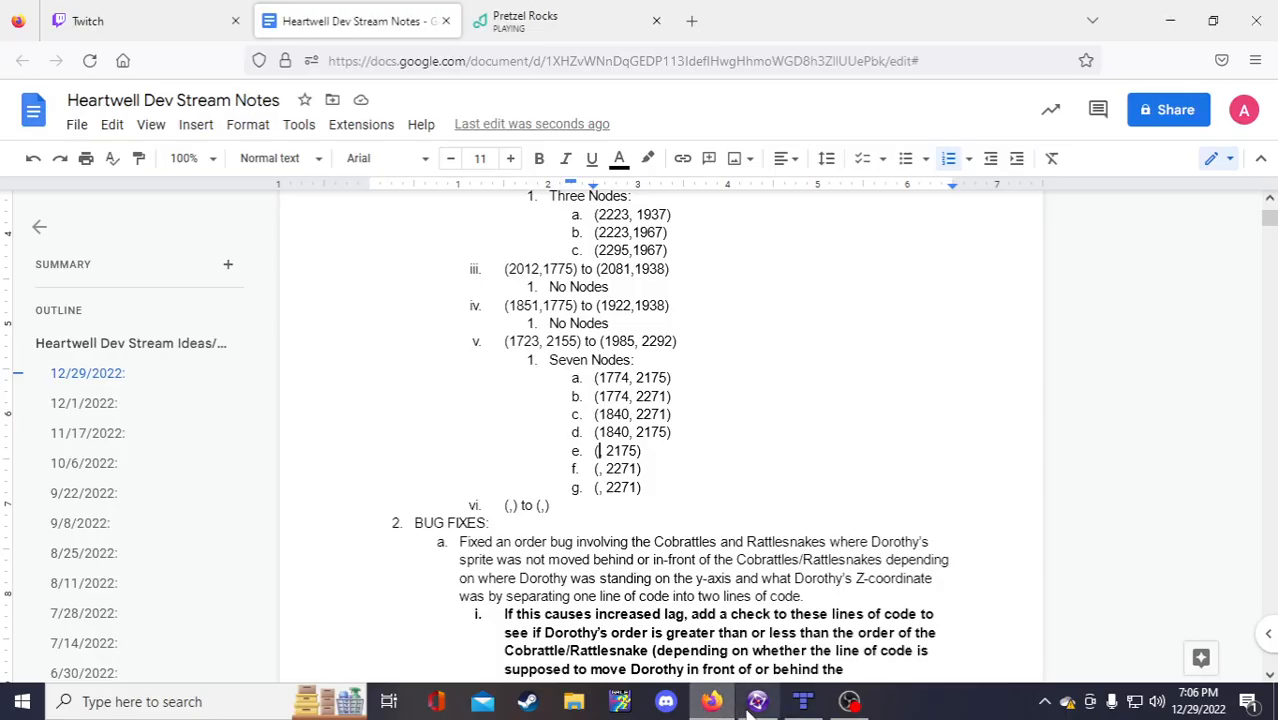
pyautogui.click(757, 701)
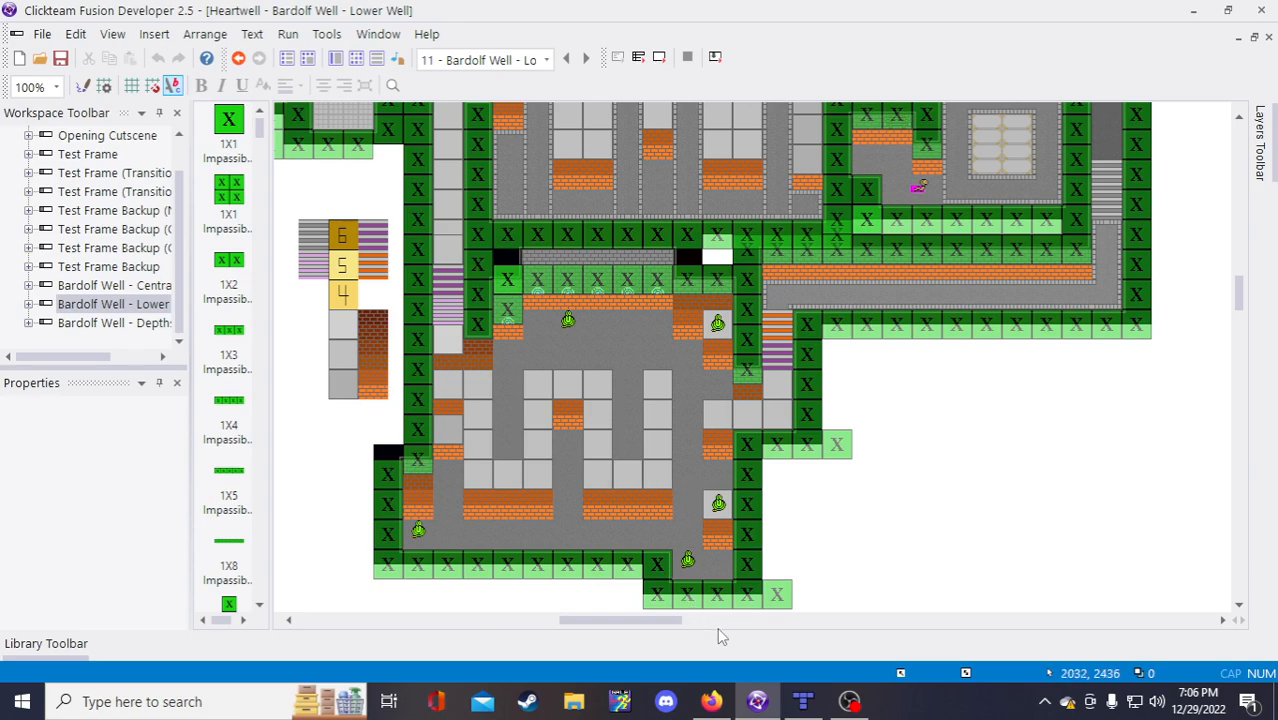
# Step: Give nodes e and f the x-value 1904 and node g the x-value 1969
pyautogui.click(711, 701)
pyautogui.write('1904, 2175)')
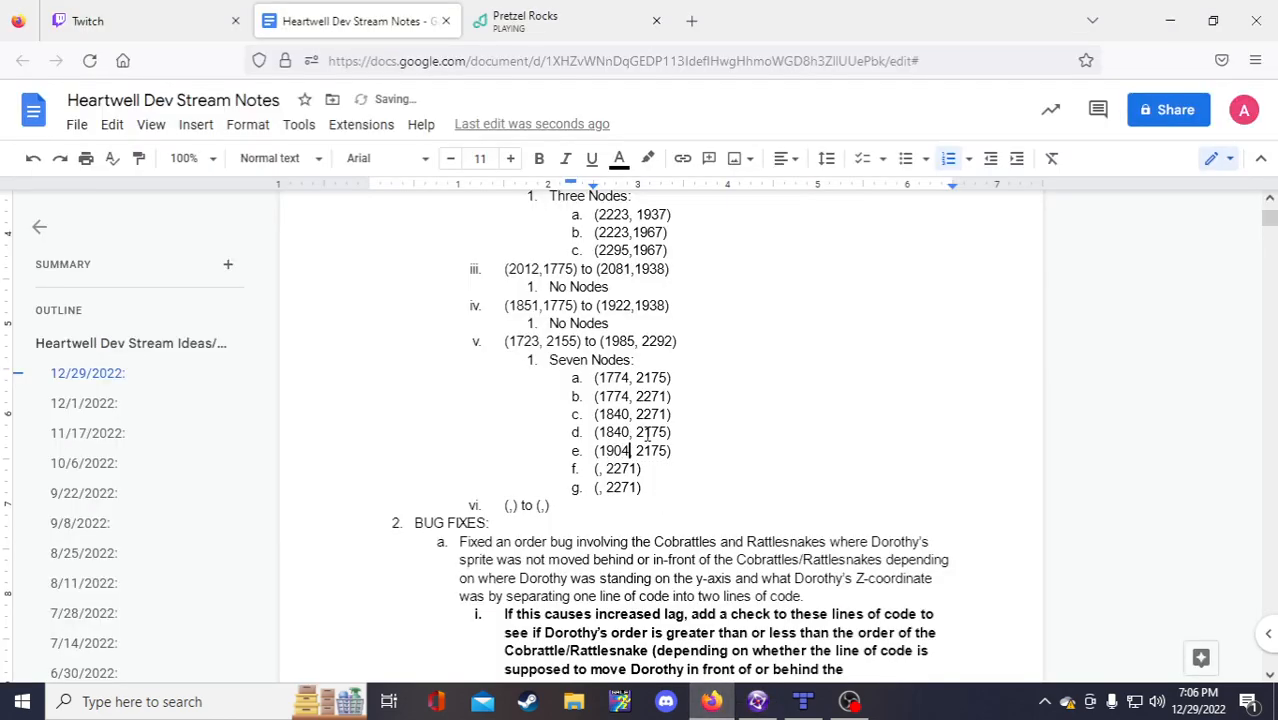
pyautogui.click(600, 502)
pyautogui.click(598, 488)
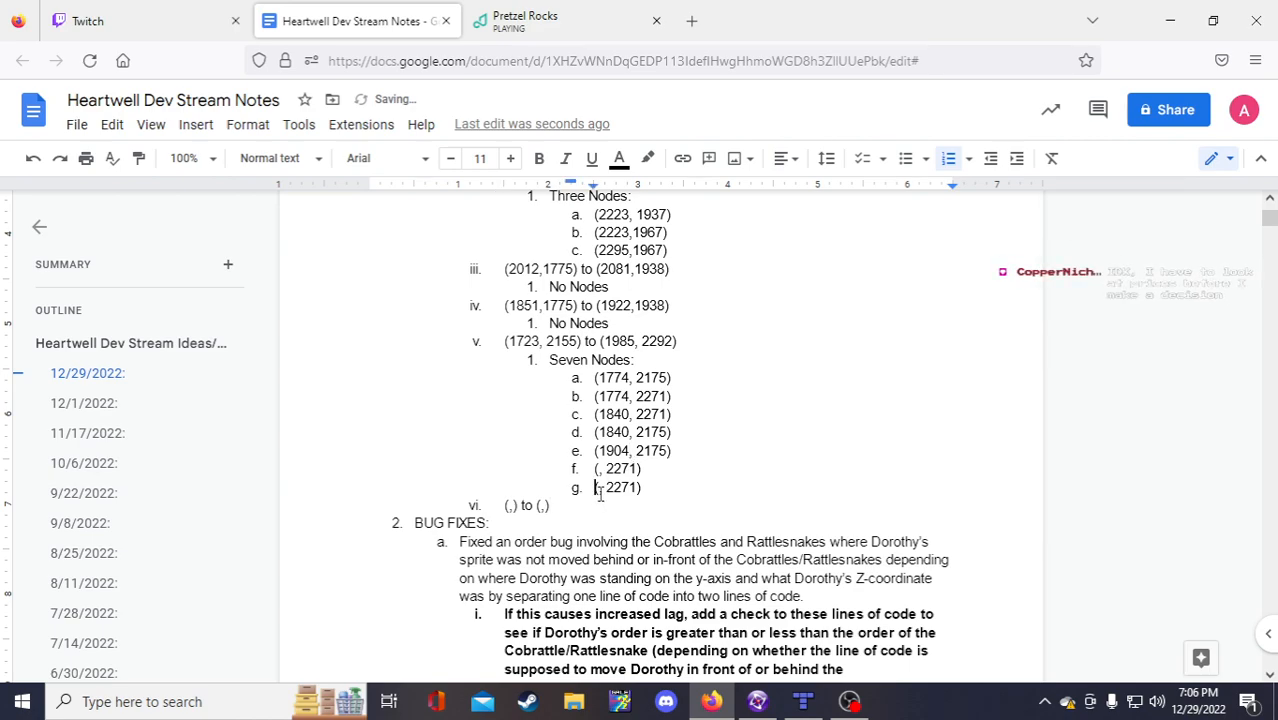
pyautogui.write('1969')
pyautogui.moveTo(630, 450); pyautogui.dragTo(591, 447)
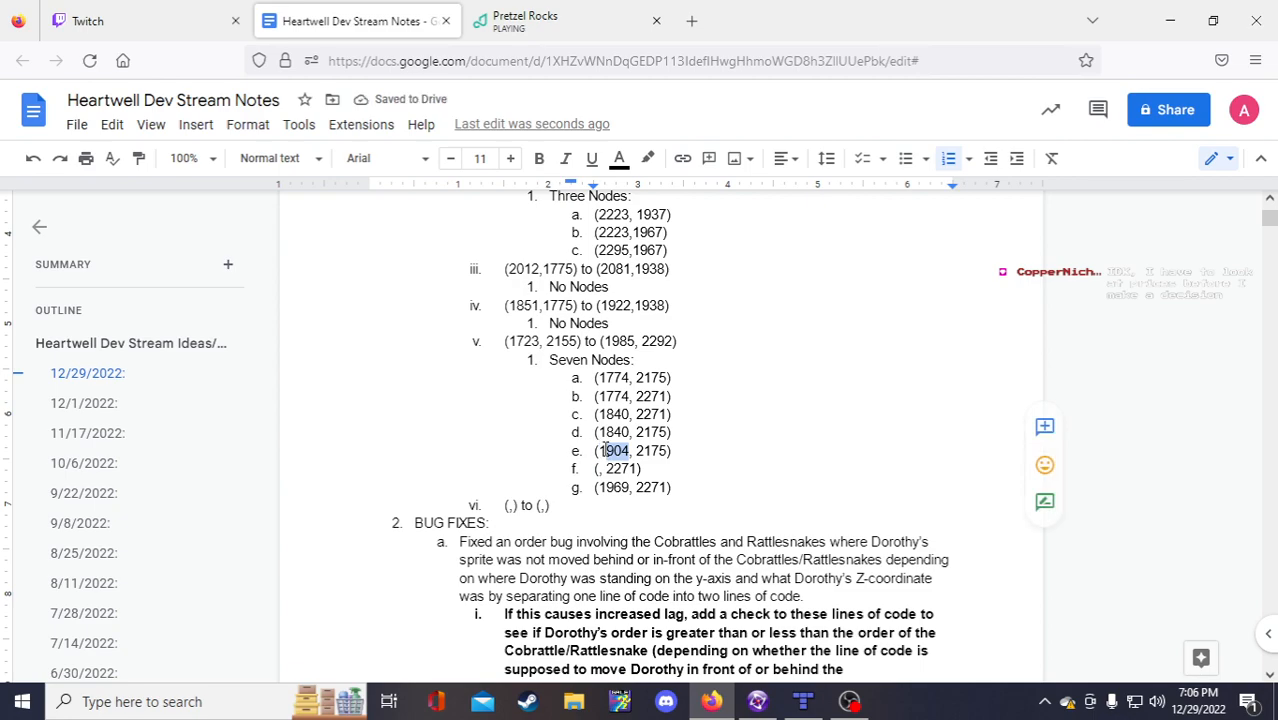
pyautogui.click(598, 468)
pyautogui.hotkey('ctrl', 'v')
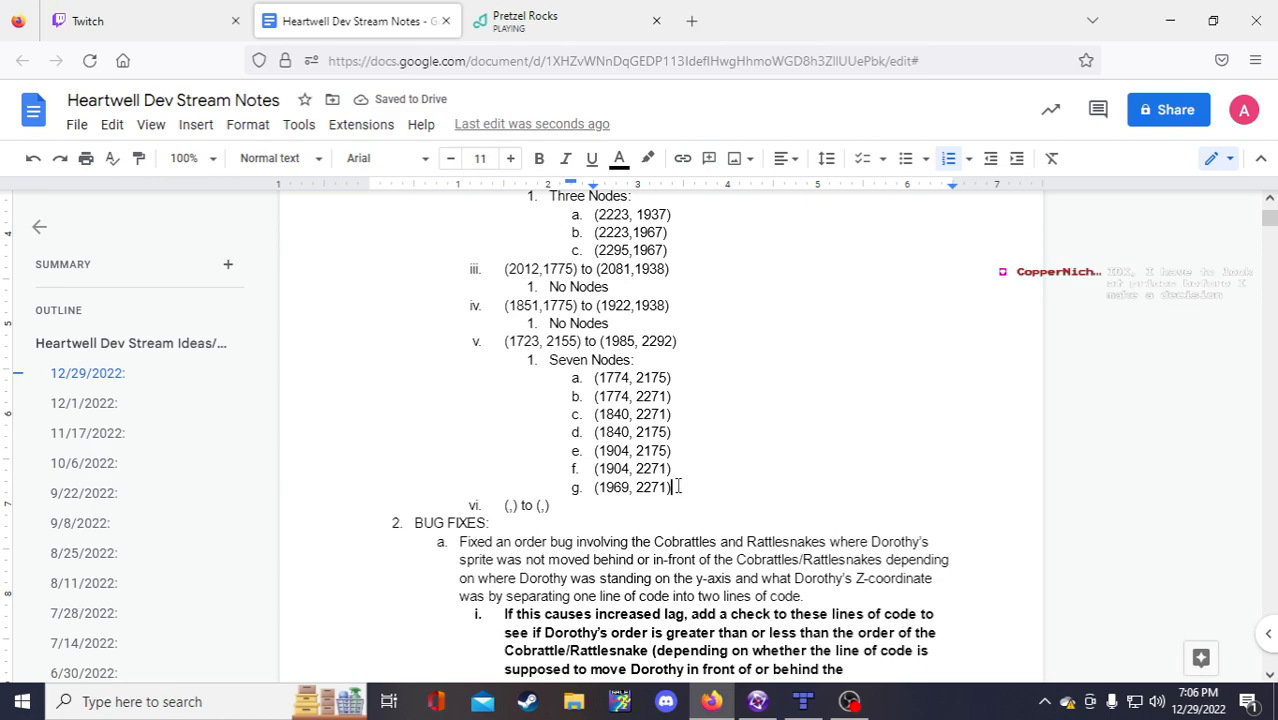
# Step: Copy line vi's placeholder bound text and paste it as a new bound line vii
pyautogui.moveTo(552, 506); pyautogui.dragTo(505, 505)
pyautogui.click(552, 507)
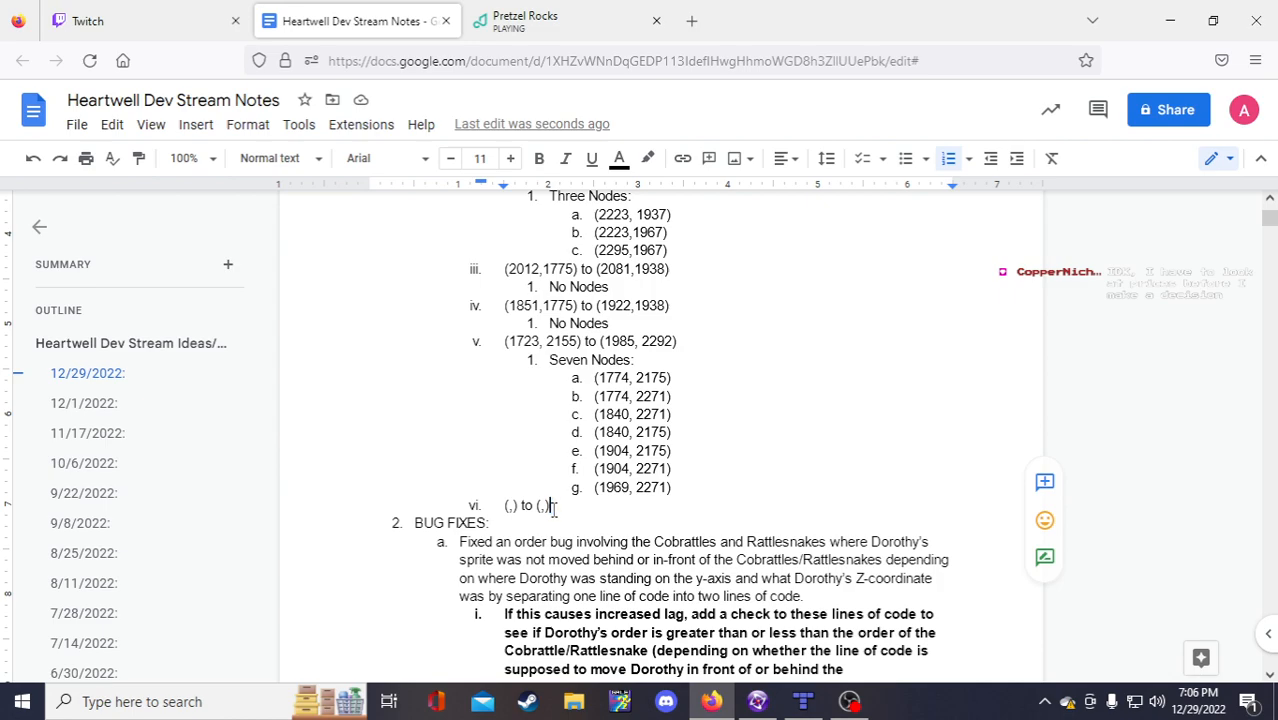
pyautogui.rightClick(549, 508)
pyautogui.click(537, 506)
pyautogui.moveTo(552, 505); pyautogui.dragTo(496, 505)
pyautogui.hotkey('ctrl', 'c')
pyautogui.click(557, 514)
pyautogui.press('Return')
pyautogui.hotkey('ctrl', 'v')
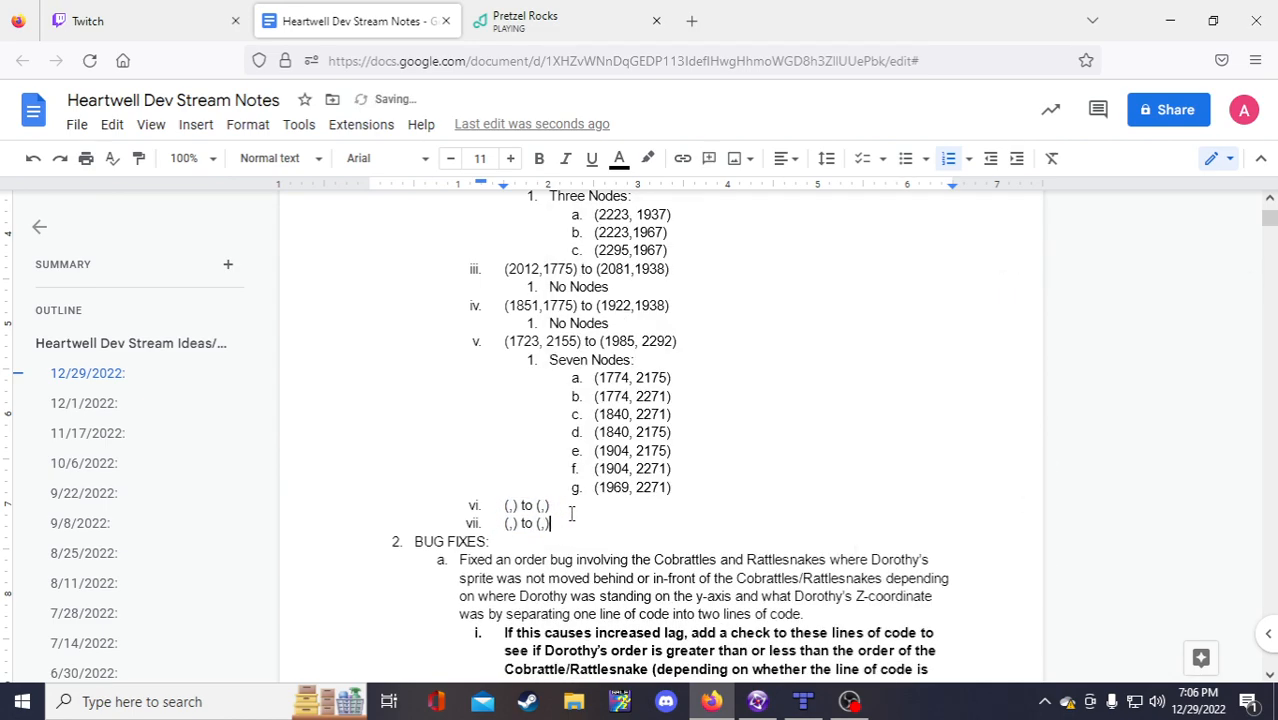
pyautogui.click(509, 505)
# Step: Pan and scroll across the Bardolf Well tilemap to inspect the rooms around the farm fields
pyautogui.click(802, 701)
pyautogui.keyDown('ctrl'); pyautogui.scroll(1, 731, 607); pyautogui.keyUp('ctrl')
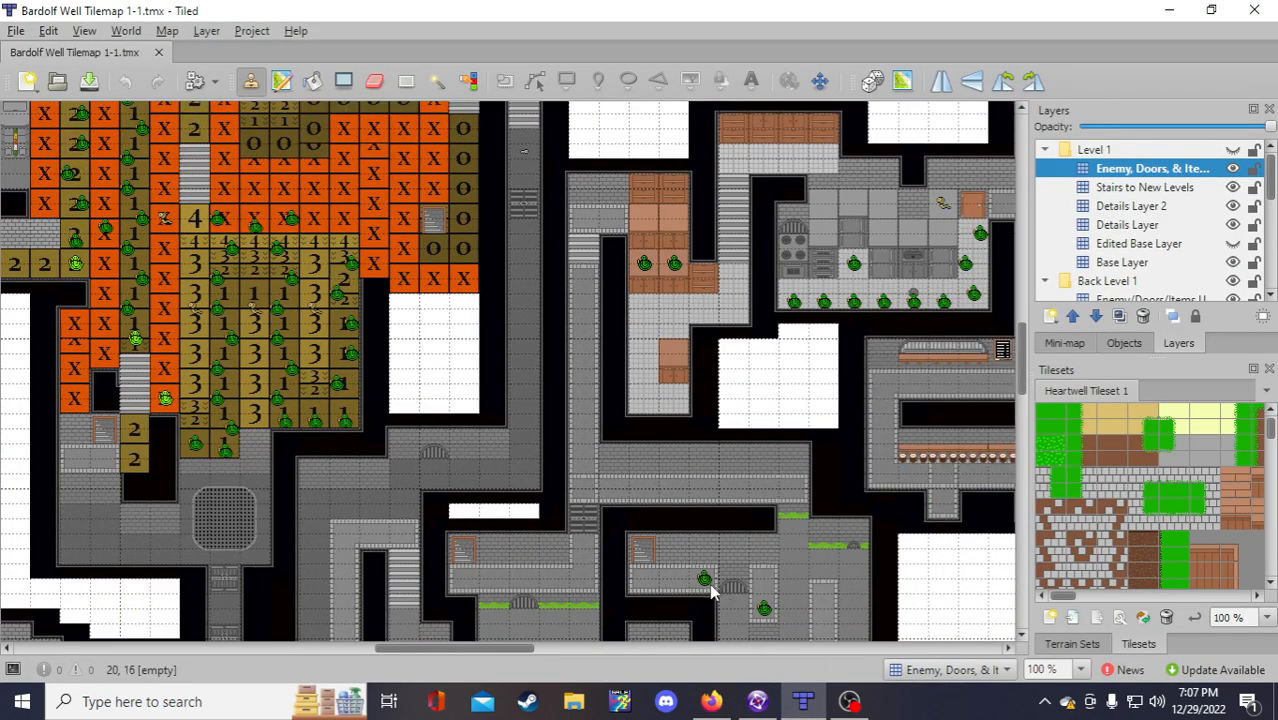
pyautogui.scroll(-1, 731, 607)
pyautogui.moveTo(479, 650); pyautogui.dragTo(312, 645)
pyautogui.scroll(-2, 307, 580)
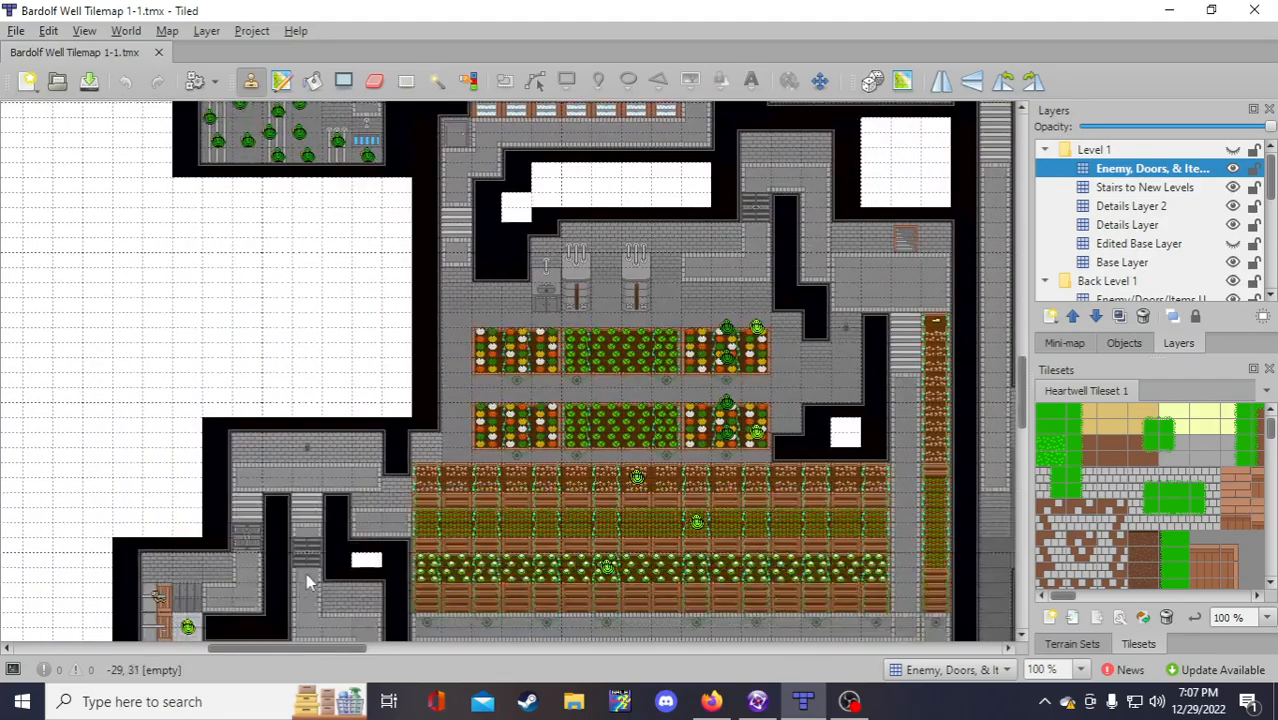
pyautogui.scroll(-5, 306, 573)
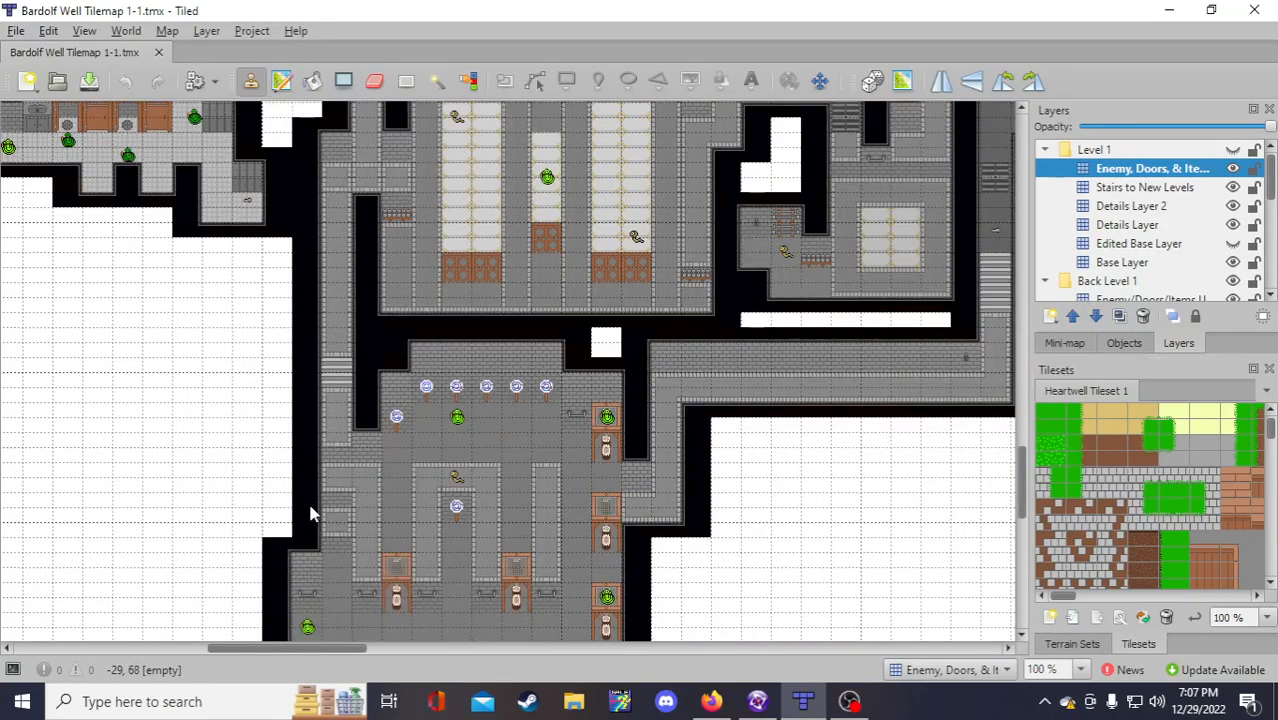
pyautogui.scroll(-1, 491, 446)
pyautogui.scroll(3, 456, 400)
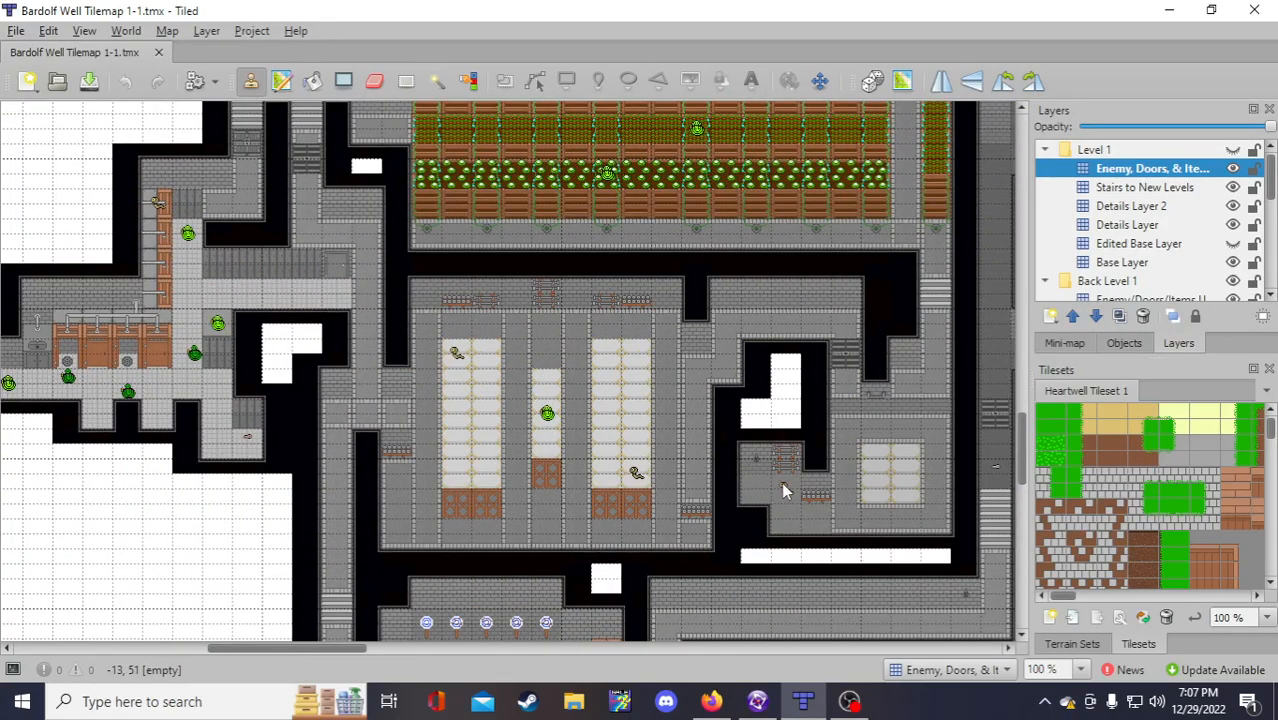
pyautogui.scroll(3, 282, 503)
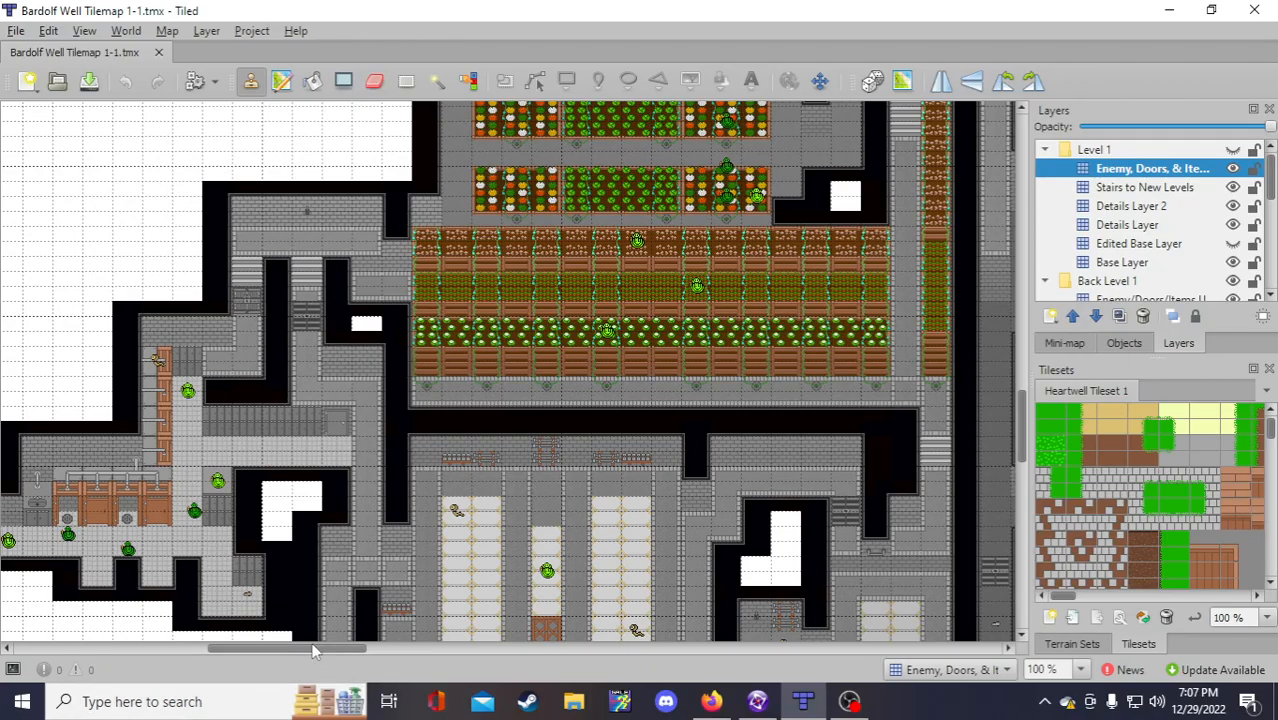
pyautogui.scroll(10, 208, 562)
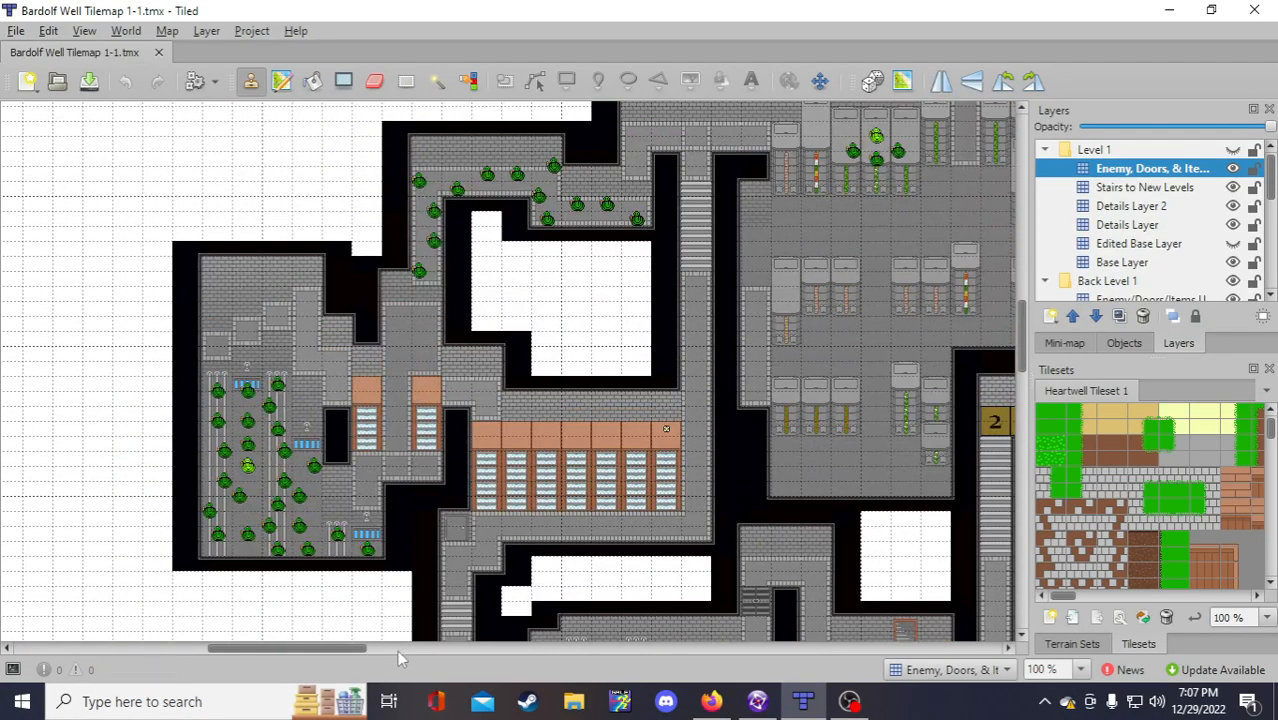
pyautogui.moveTo(350, 648); pyautogui.dragTo(390, 645)
pyautogui.scroll(2, 419, 451)
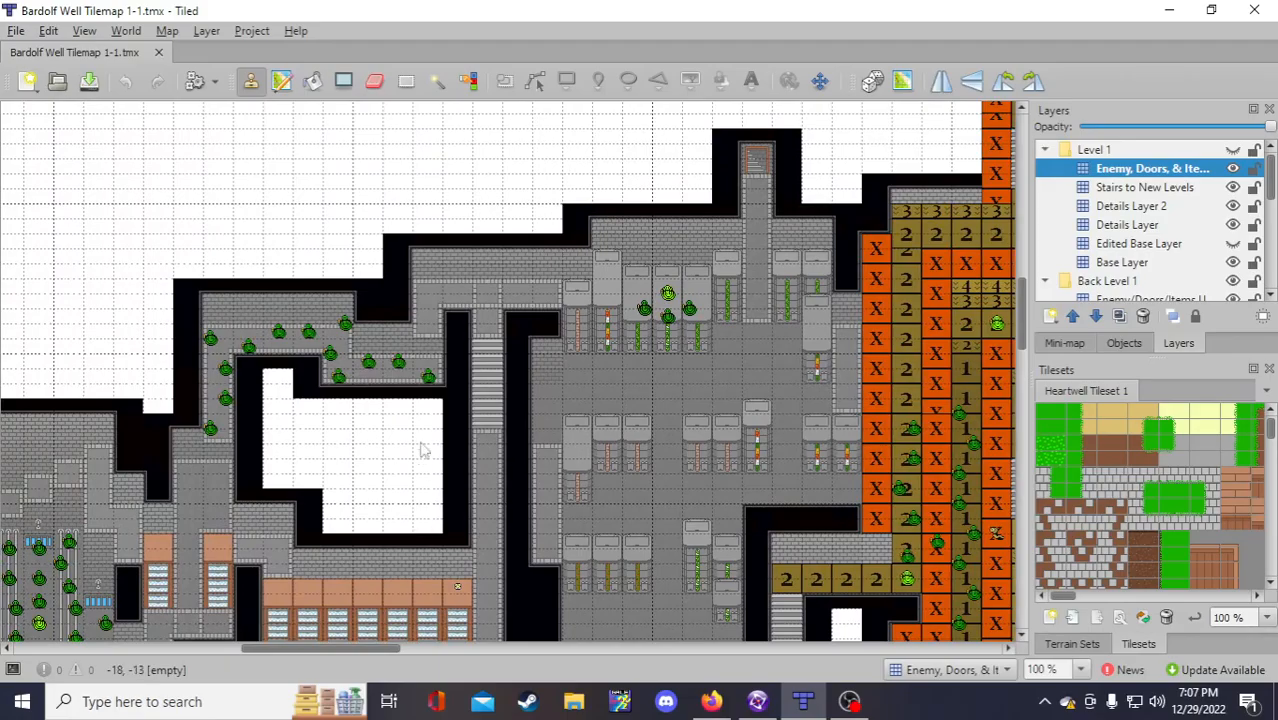
pyautogui.scroll(-8, 445, 420)
pyautogui.scroll(-7, 442, 428)
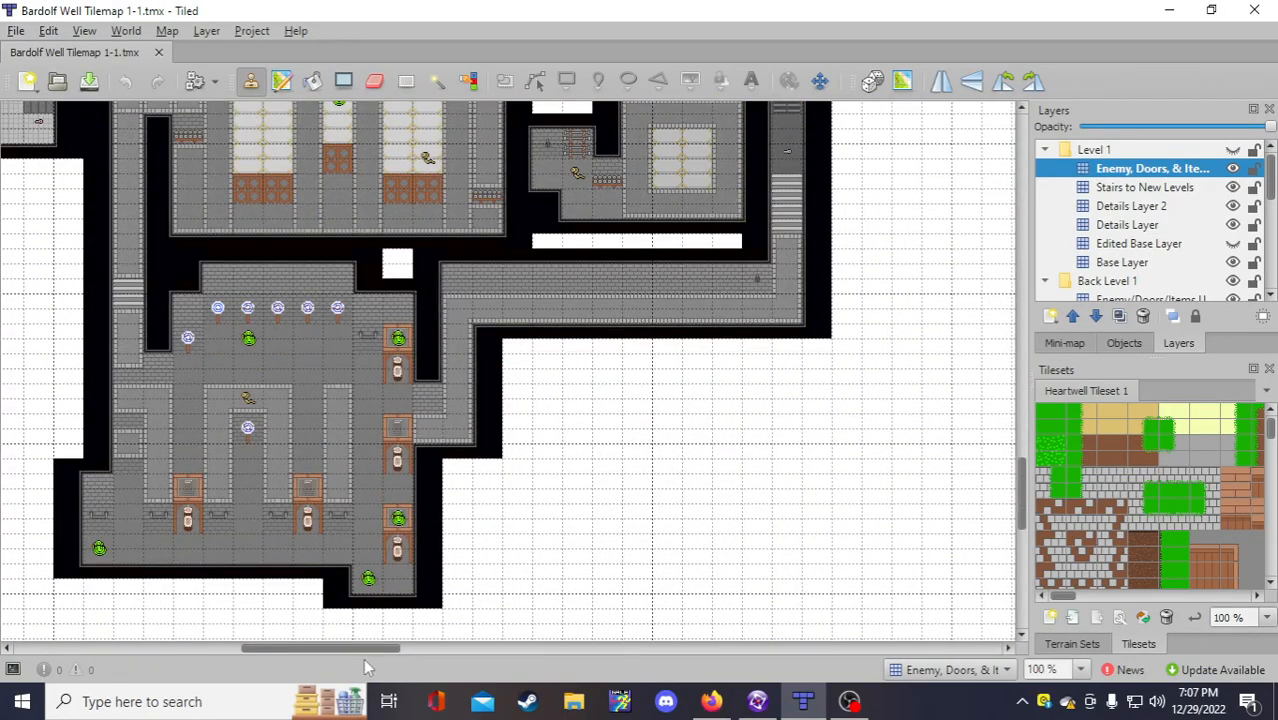
pyautogui.moveTo(361, 650); pyautogui.dragTo(461, 646)
pyautogui.scroll(10, 431, 571)
pyautogui.scroll(1, 455, 624)
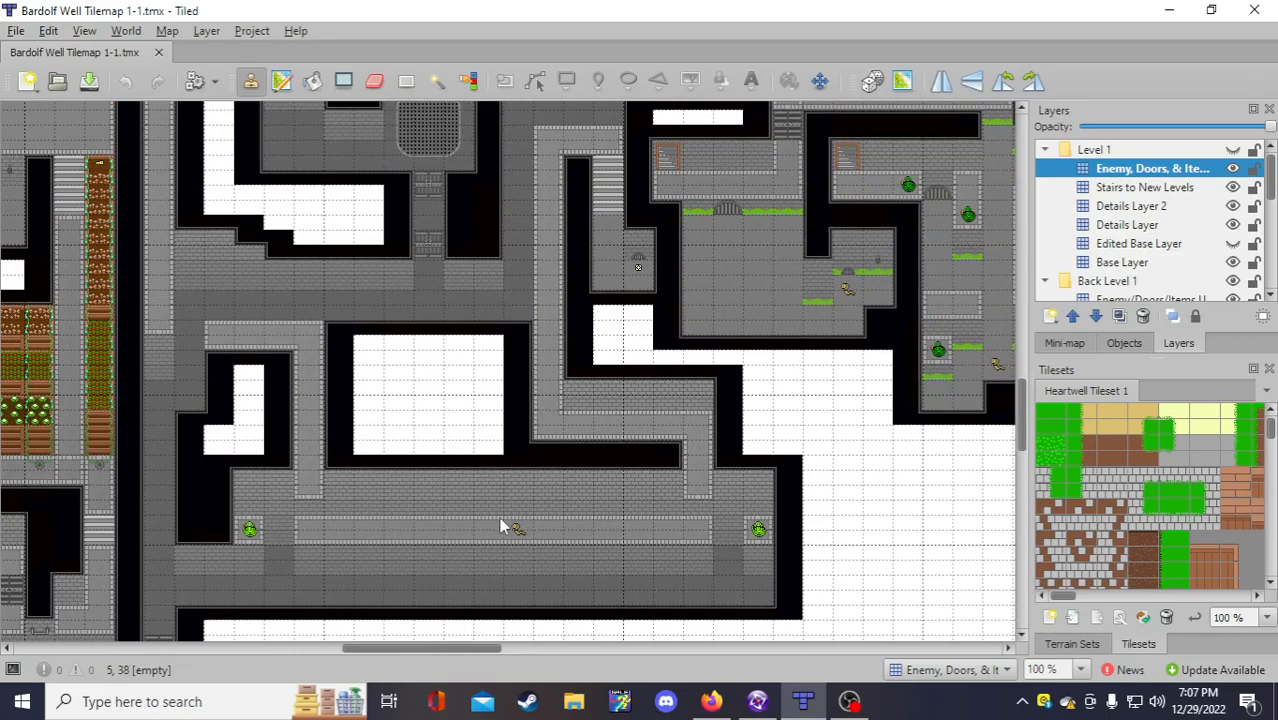
pyautogui.moveTo(423, 648); pyautogui.dragTo(313, 648)
pyautogui.scroll(-3, 323, 572)
pyautogui.scroll(-1, 323, 578)
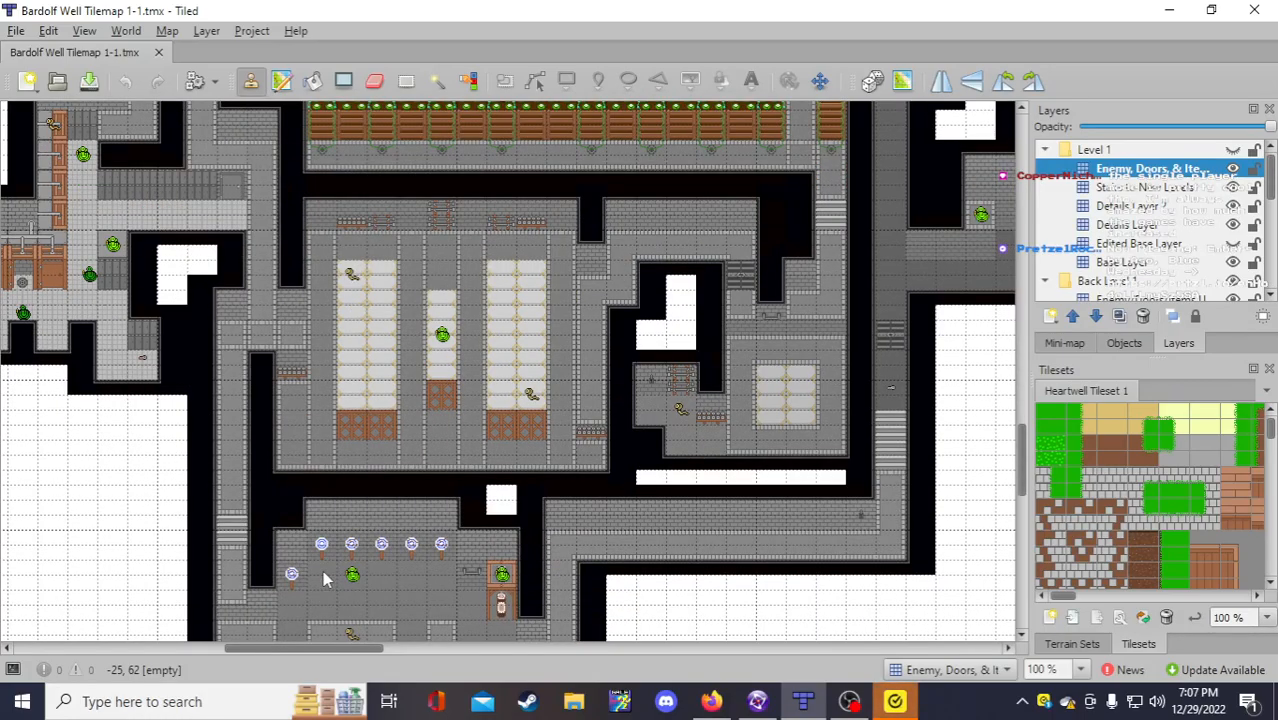
pyautogui.scroll(-3, 441, 335)
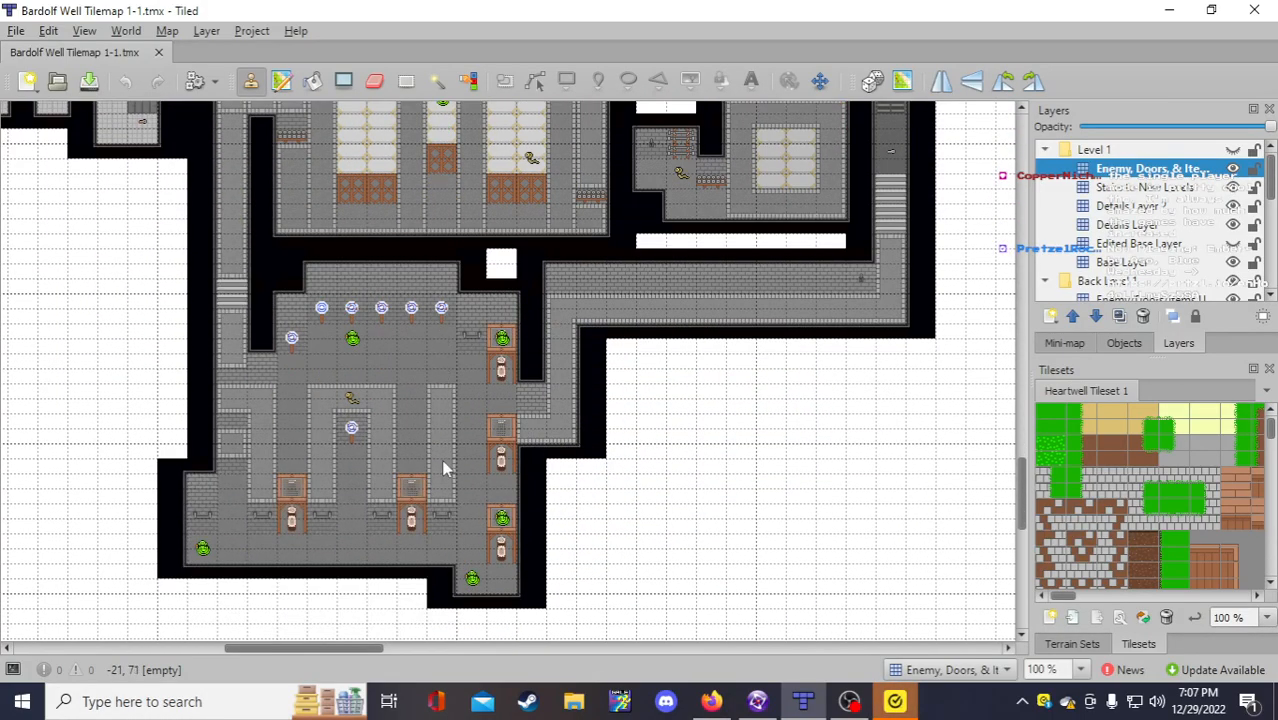
pyautogui.scroll(5, 442, 480)
pyautogui.scroll(10, 445, 500)
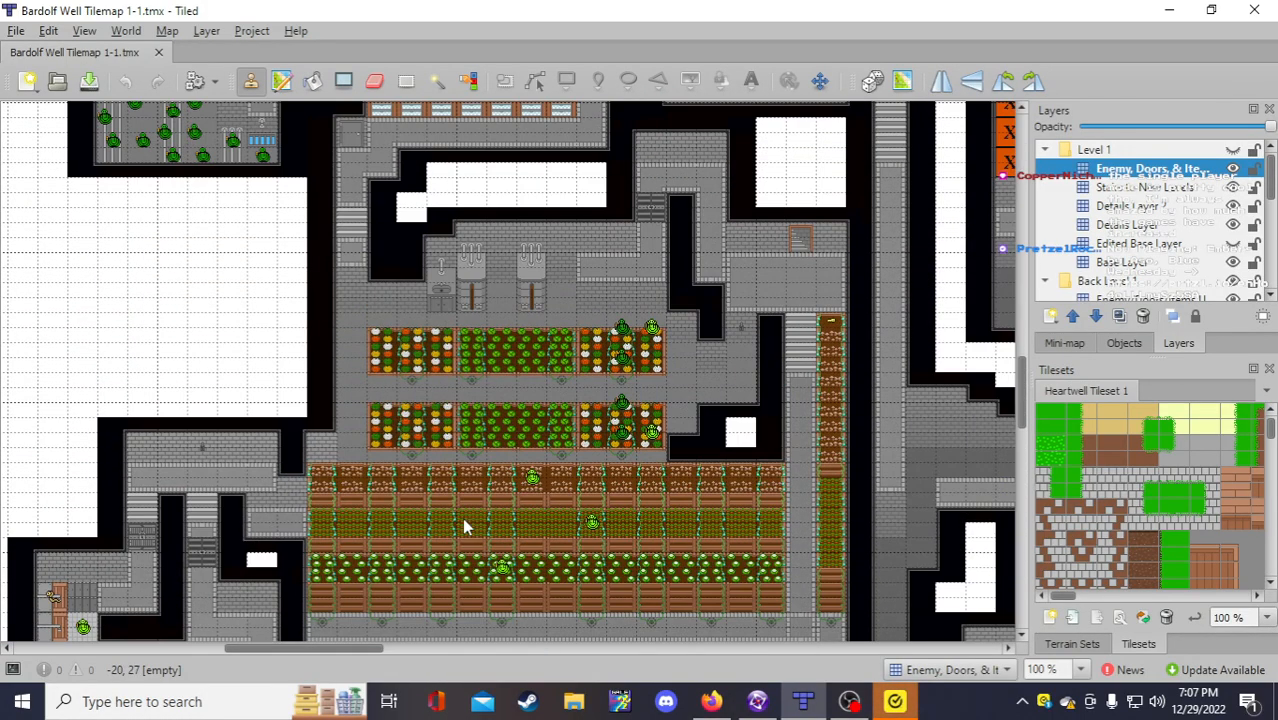
pyautogui.scroll(2, 464, 527)
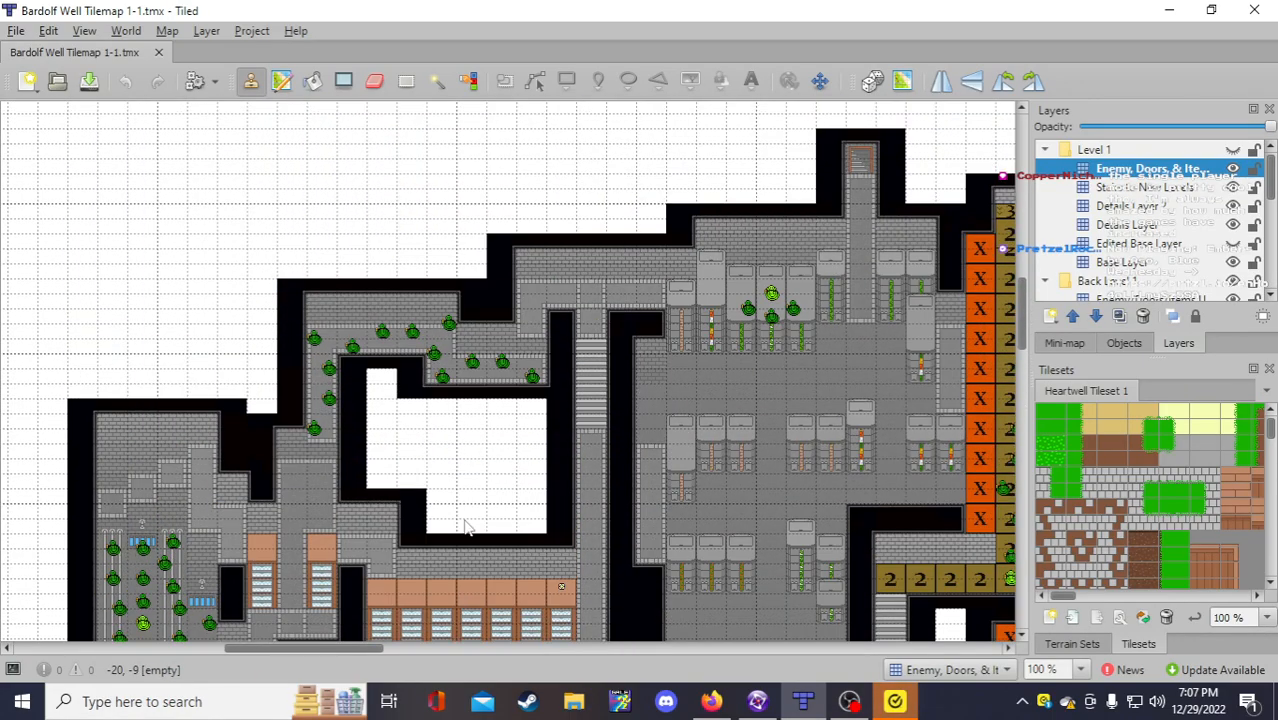
pyautogui.scroll(-15, 464, 527)
pyautogui.scroll(-2, 464, 527)
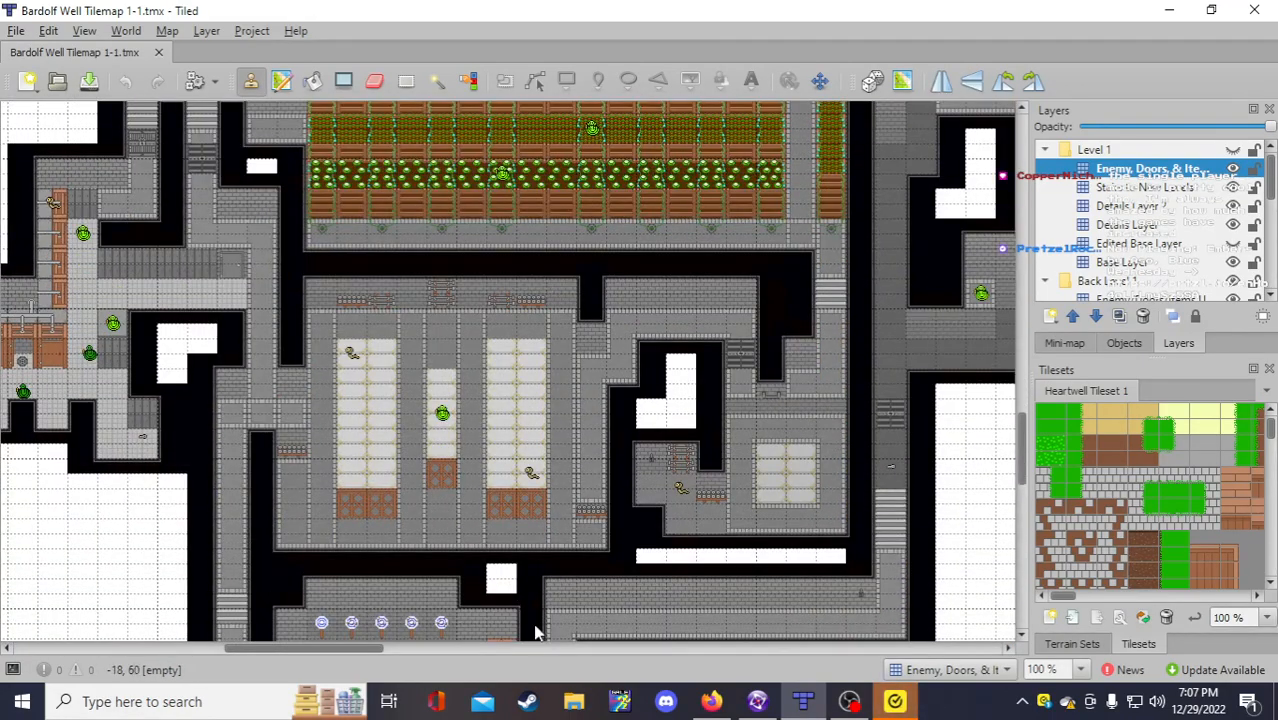
# Step: Close the Norton window from its taskbar icon
pyautogui.rightClick(895, 701)
pyautogui.click(870, 664)
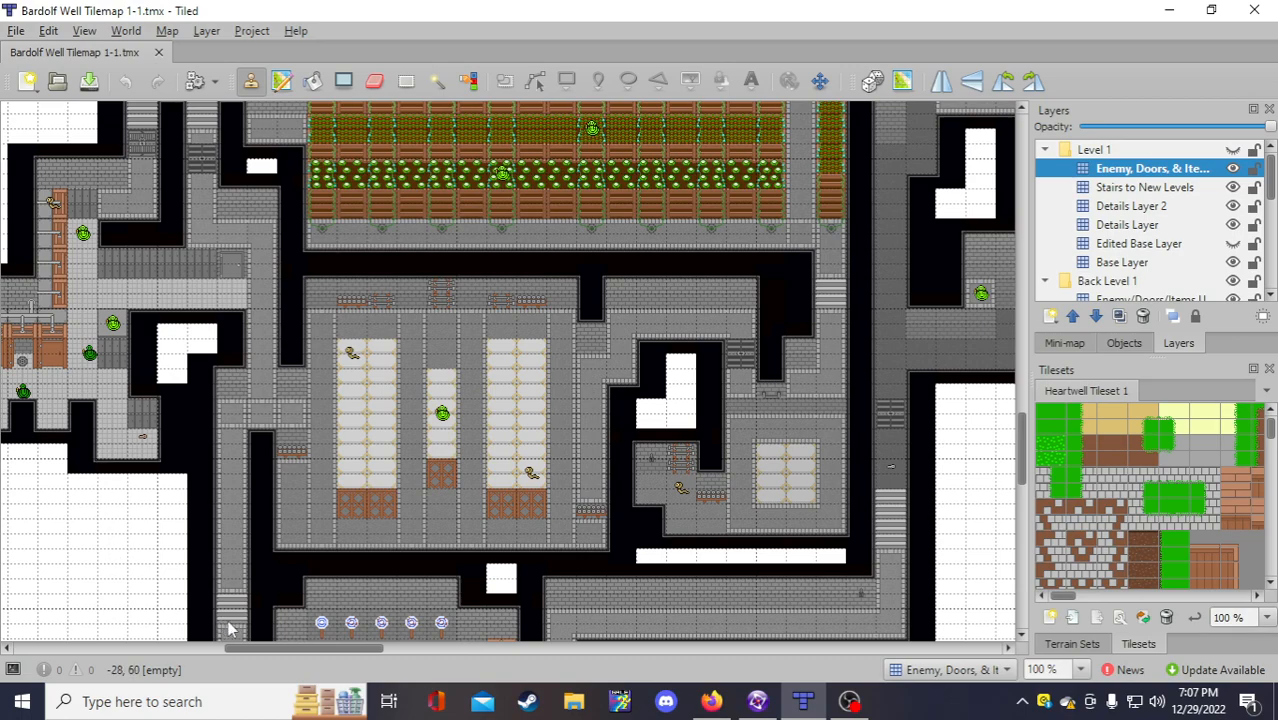
pyautogui.moveTo(280, 647)
pyautogui.mouseDown()
pyautogui.moveTo(255, 647)
pyautogui.moveTo(278, 642)
pyautogui.mouseUp()
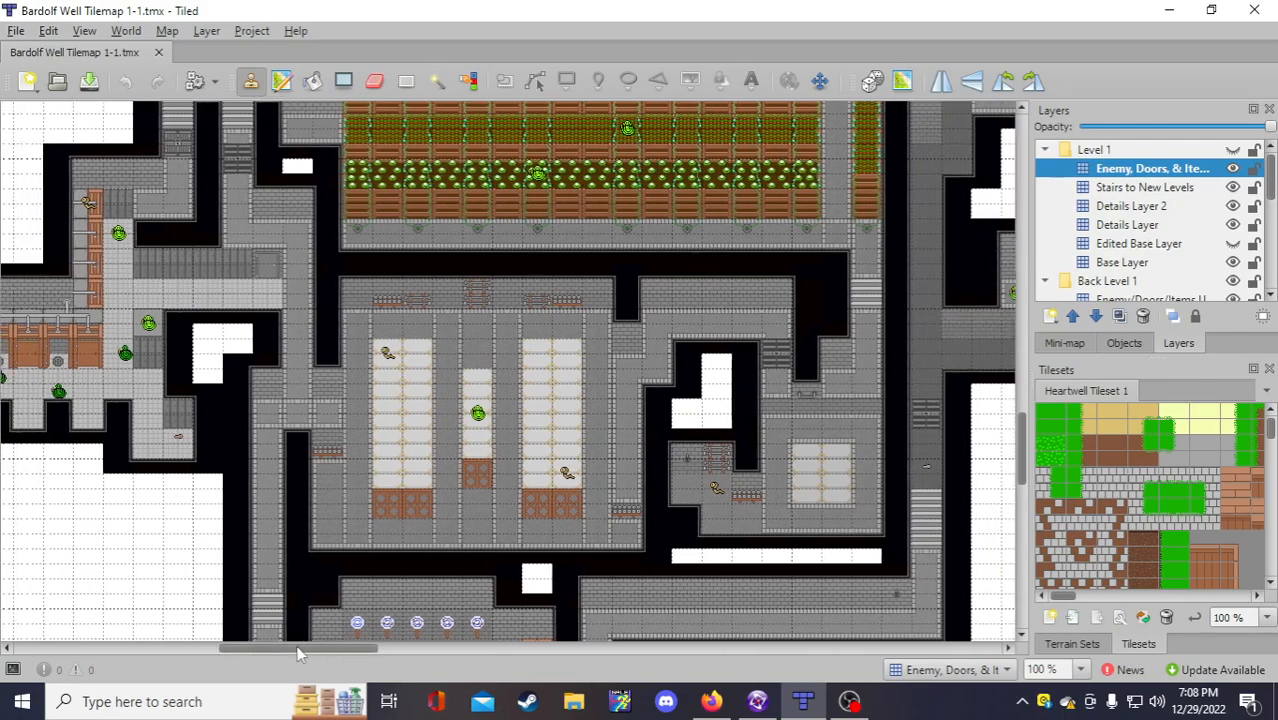
# Step: Add a 'Z = 0' sub-item above 'Three Nodes' under the second Cobra bound
pyautogui.click(758, 701)
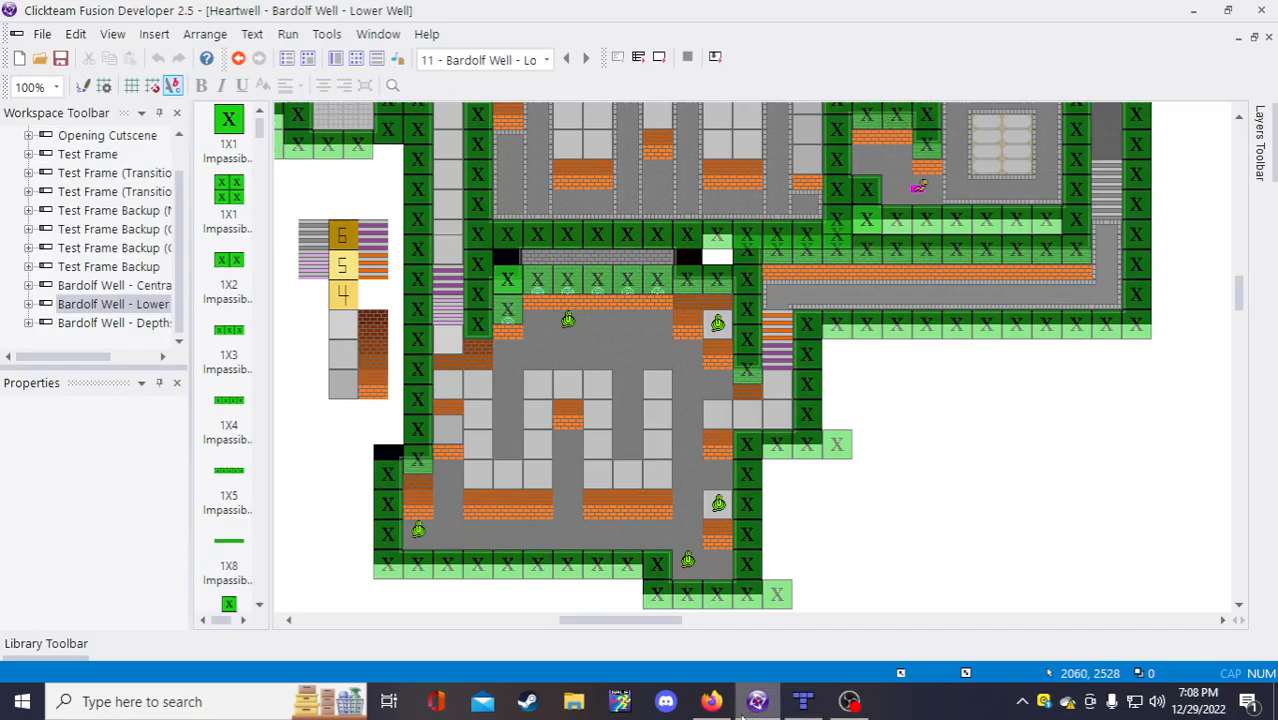
pyautogui.click(711, 701)
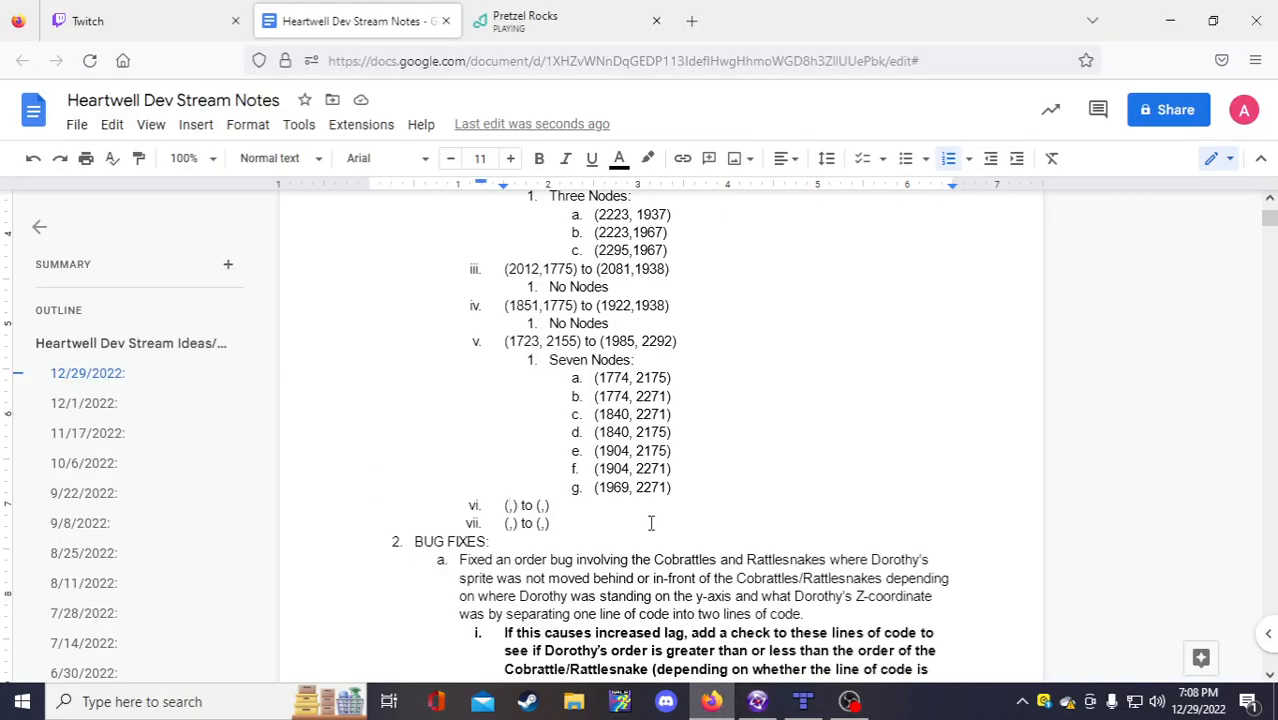
pyautogui.scroll(5, 640, 510)
pyautogui.click(550, 533)
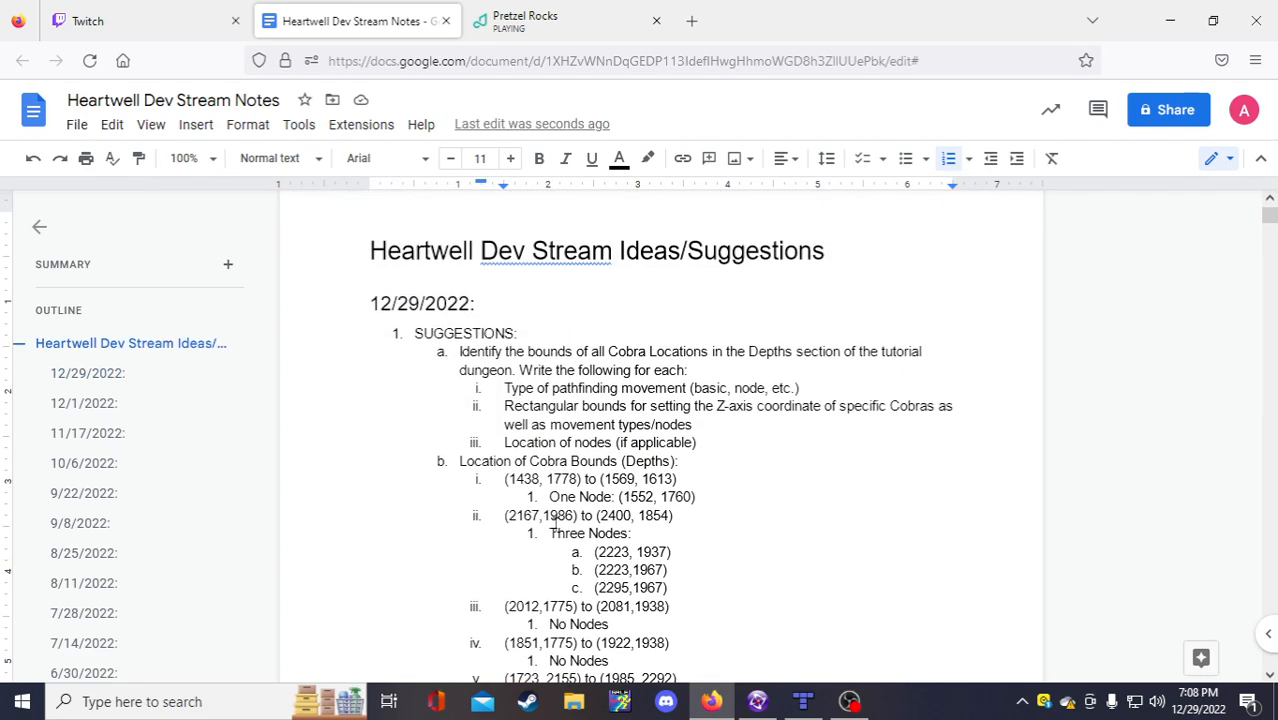
pyautogui.press('Return')
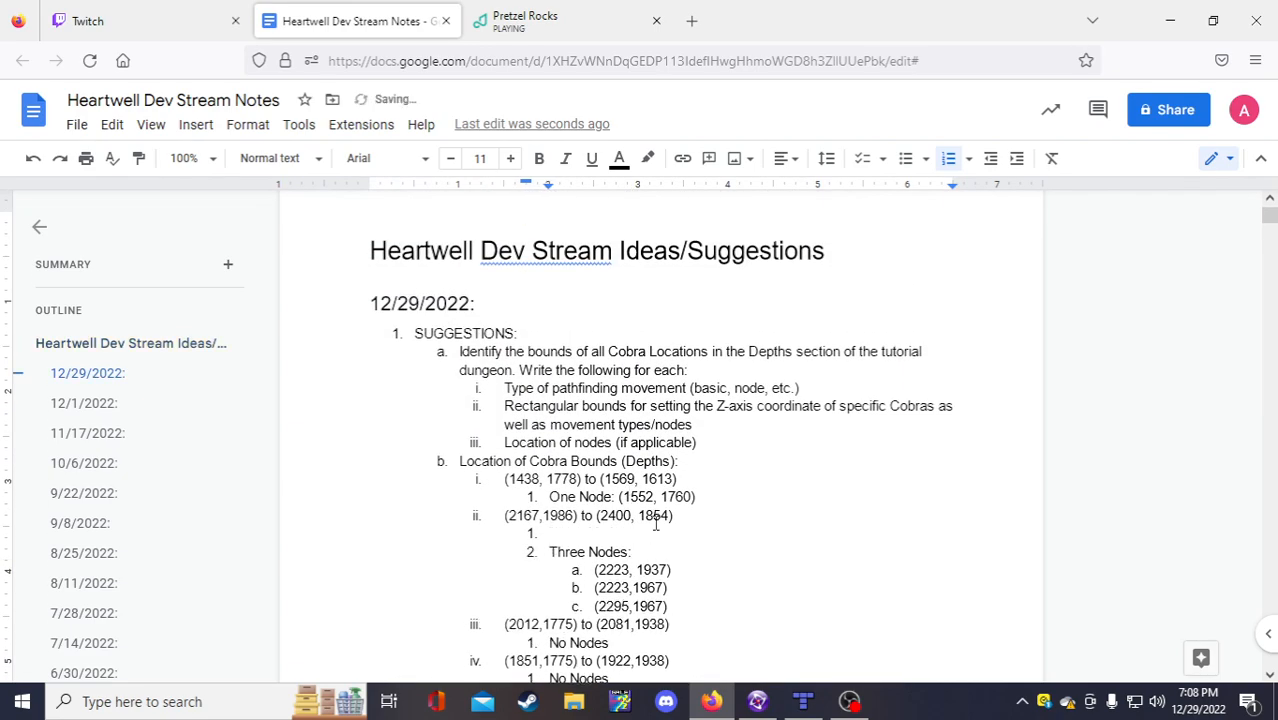
pyautogui.press('Up')
pyautogui.write('Z = 0')
pyautogui.moveTo(582, 534); pyautogui.dragTo(547, 538)
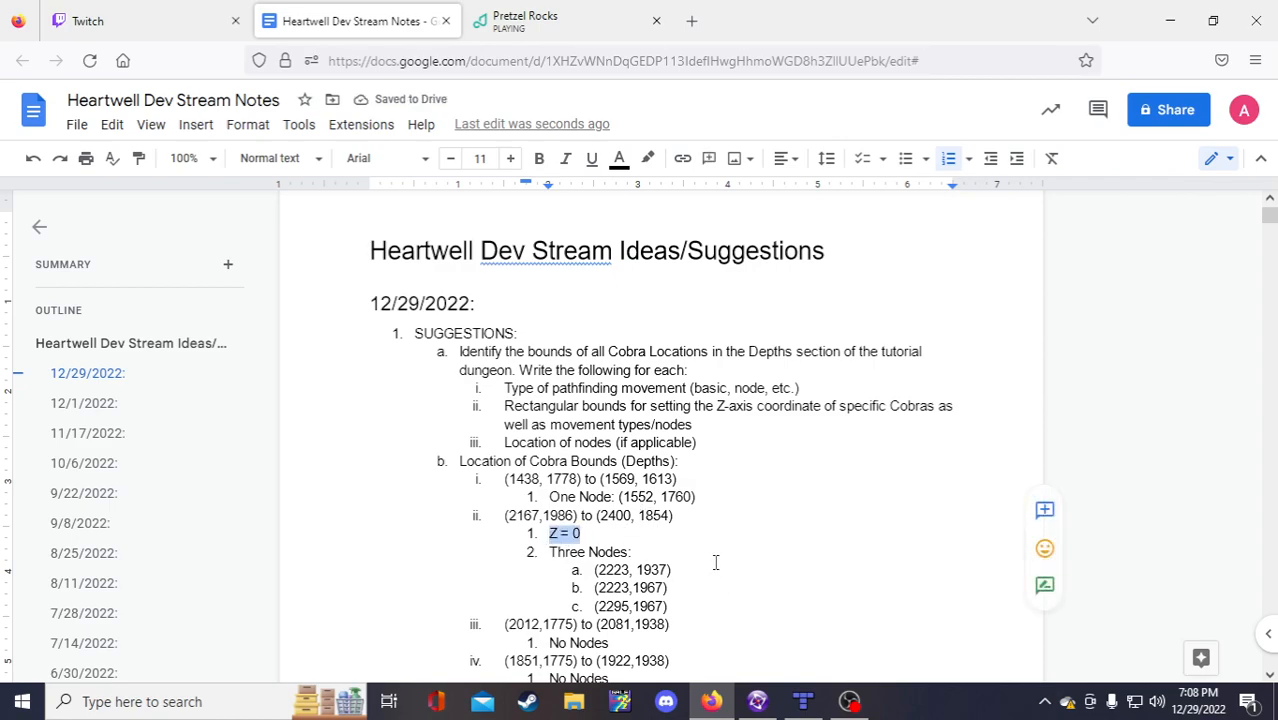
pyautogui.scroll(-3, 716, 563)
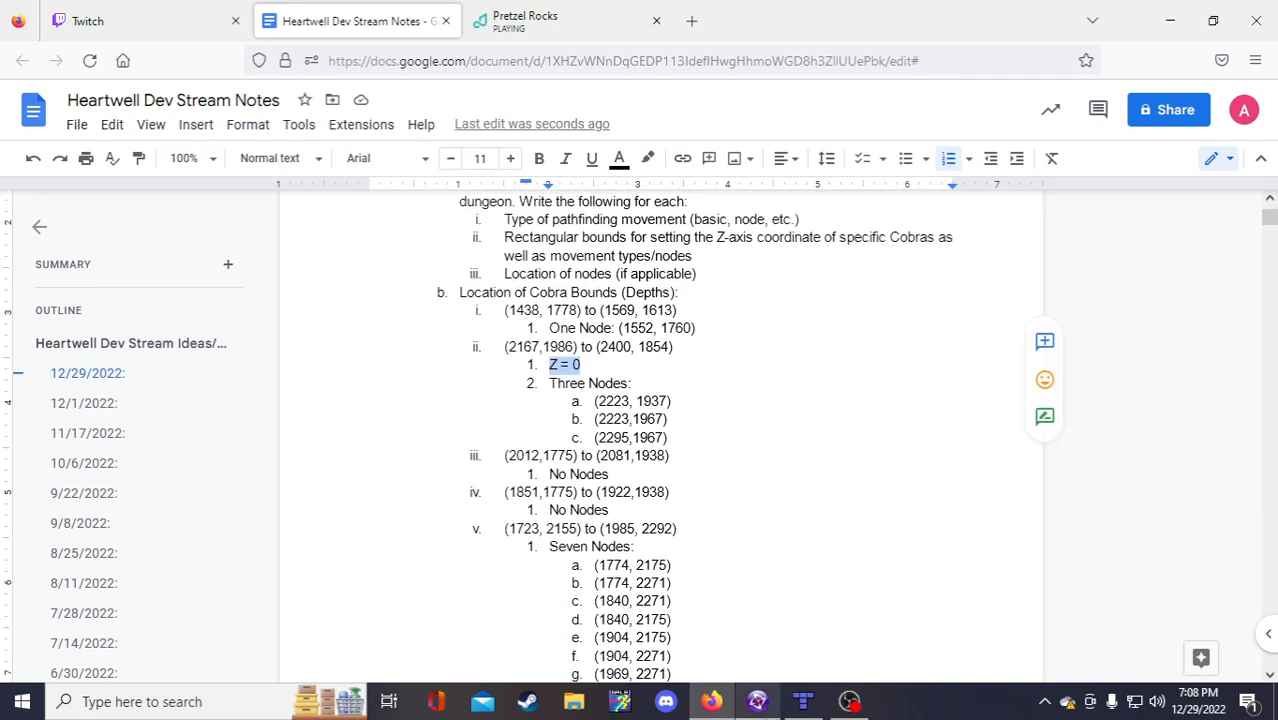
# Step: Bring up Fusion's Lower Well frame and scroll through it
pyautogui.click(757, 701)
pyautogui.scroll(5, 888, 616)
pyautogui.scroll(-2, 888, 618)
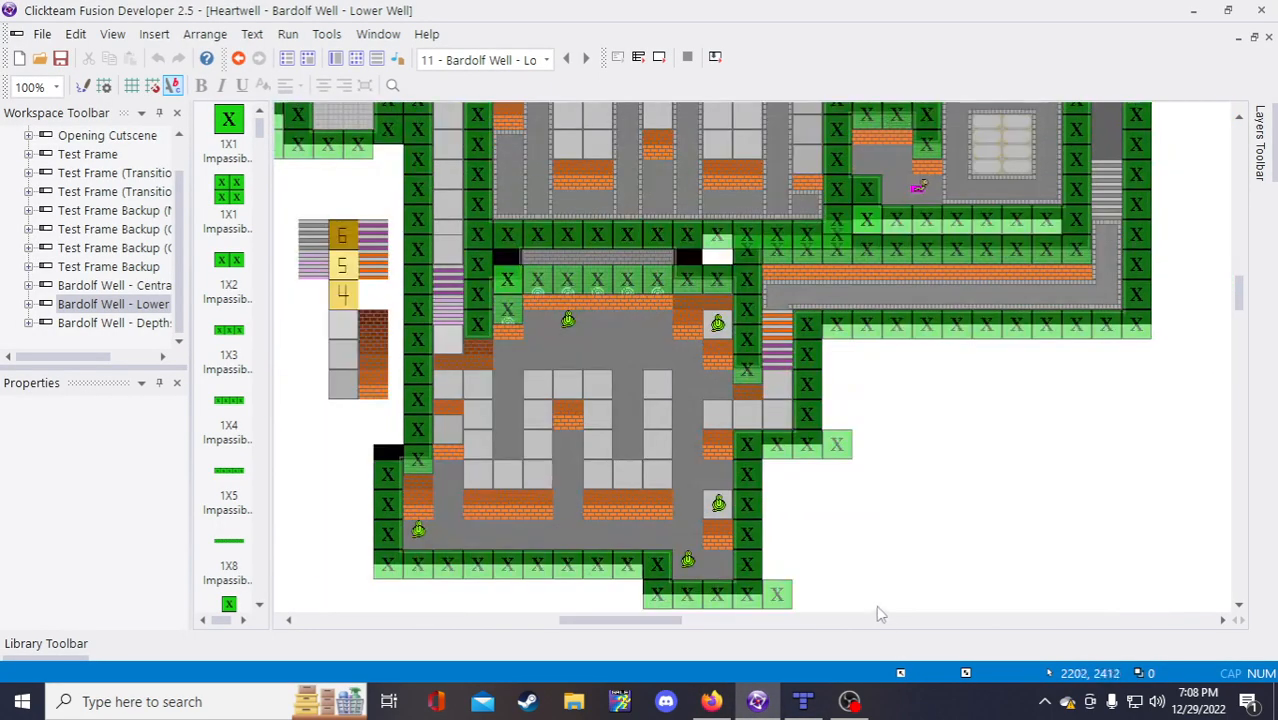
pyautogui.scroll(1, 823, 594)
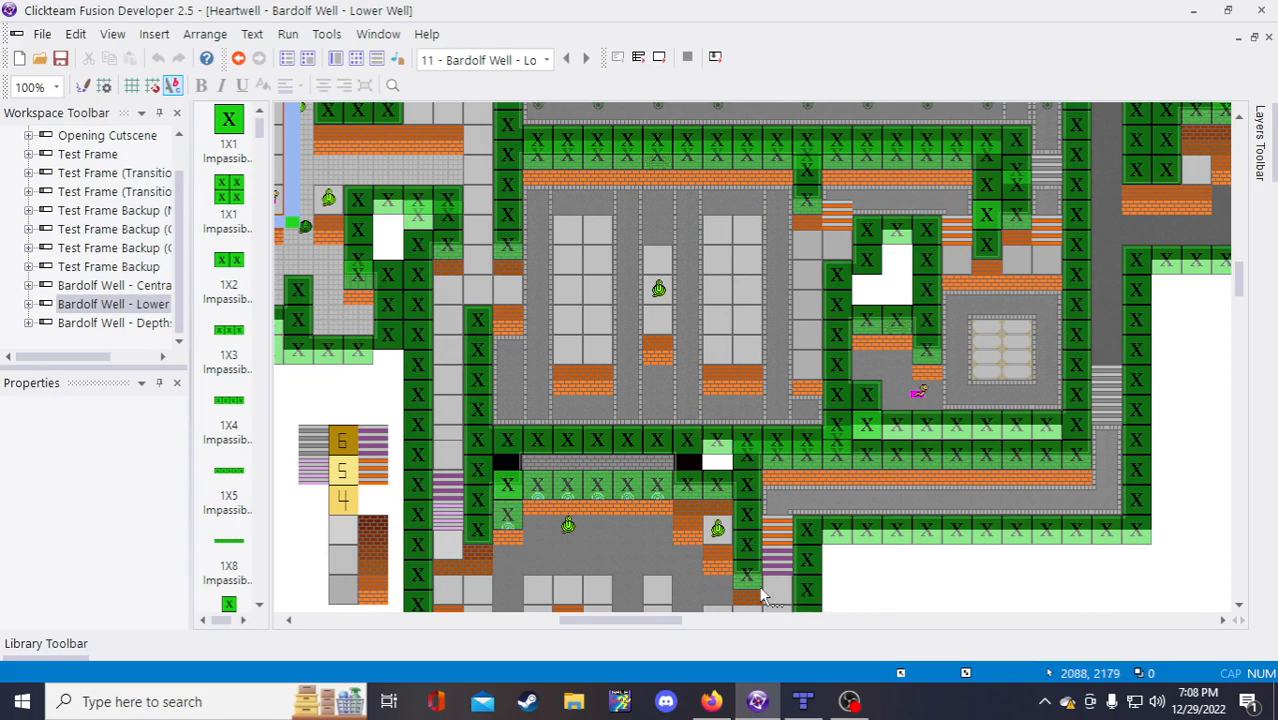
pyautogui.scroll(-2, 600, 375)
pyautogui.scroll(3, 548, 405)
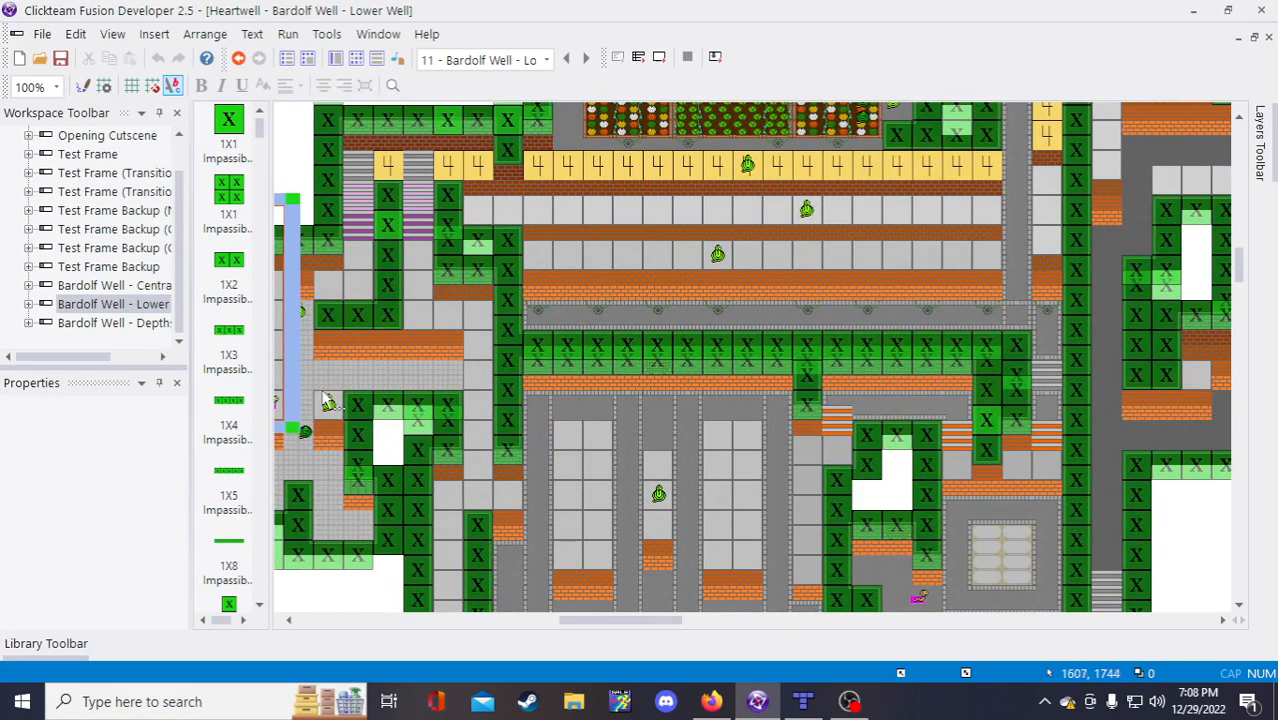
pyautogui.scroll(-4, 645, 598)
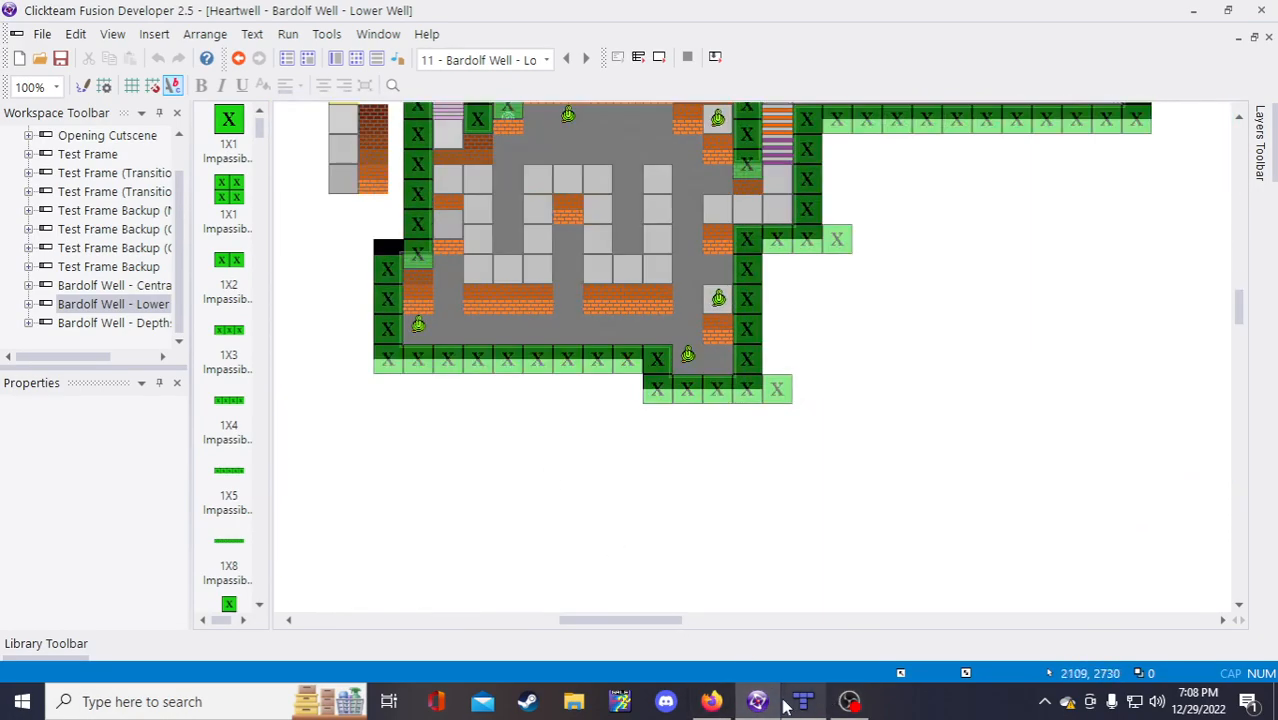
# Step: Insert a 'Z = 2' line above 'One Node' under bound i
pyautogui.click(711, 701)
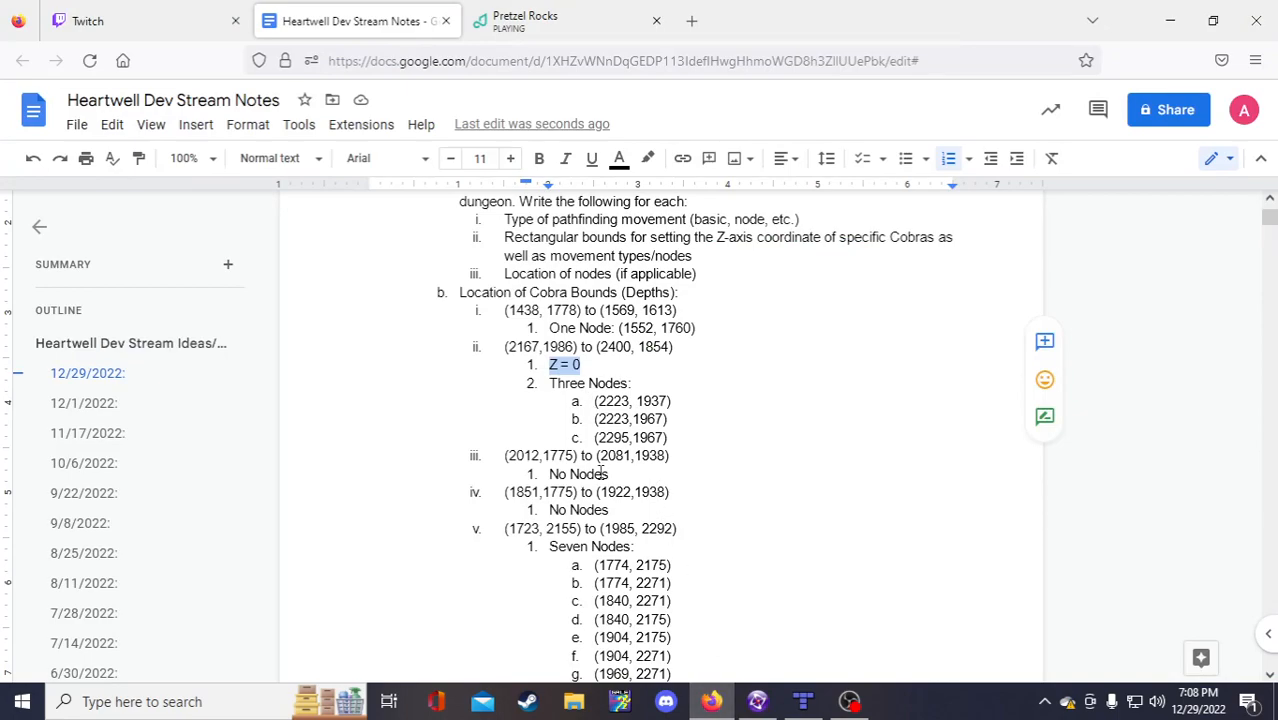
pyautogui.hotkey('ctrl', 'c')
pyautogui.click(549, 328)
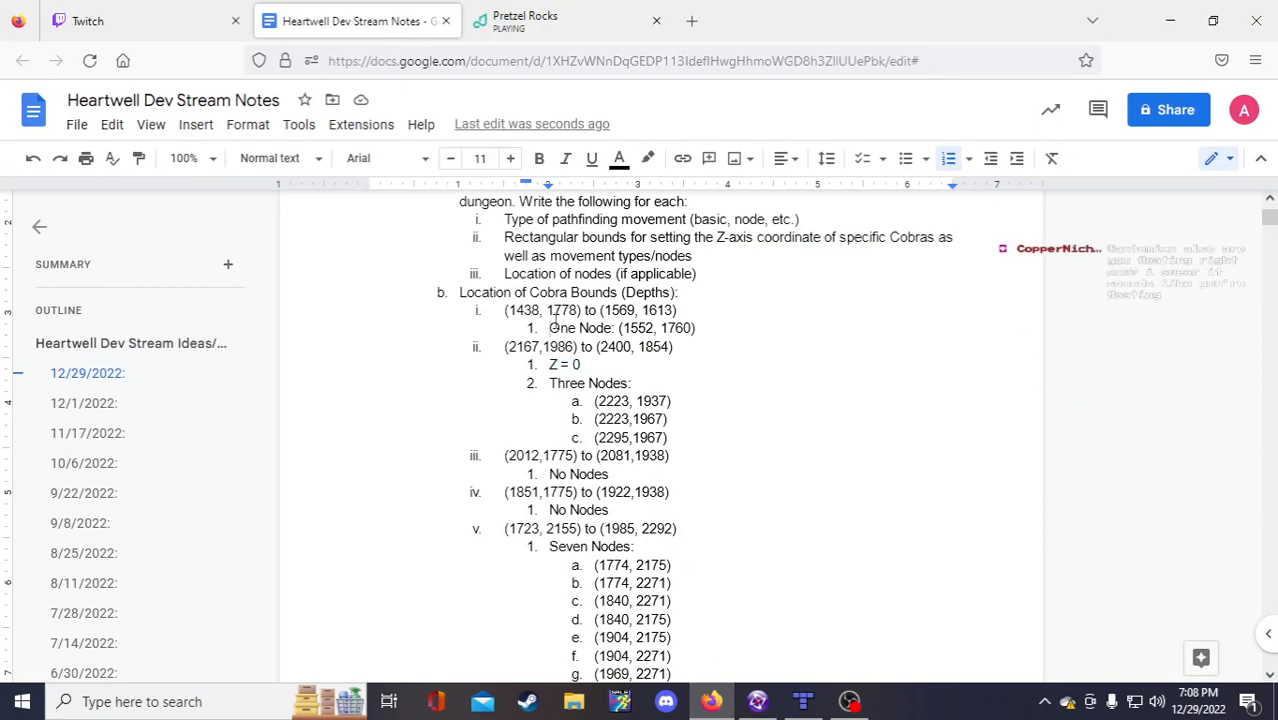
pyautogui.press('Return')
pyautogui.press('Up')
pyautogui.hotkey('ctrl', 'v')
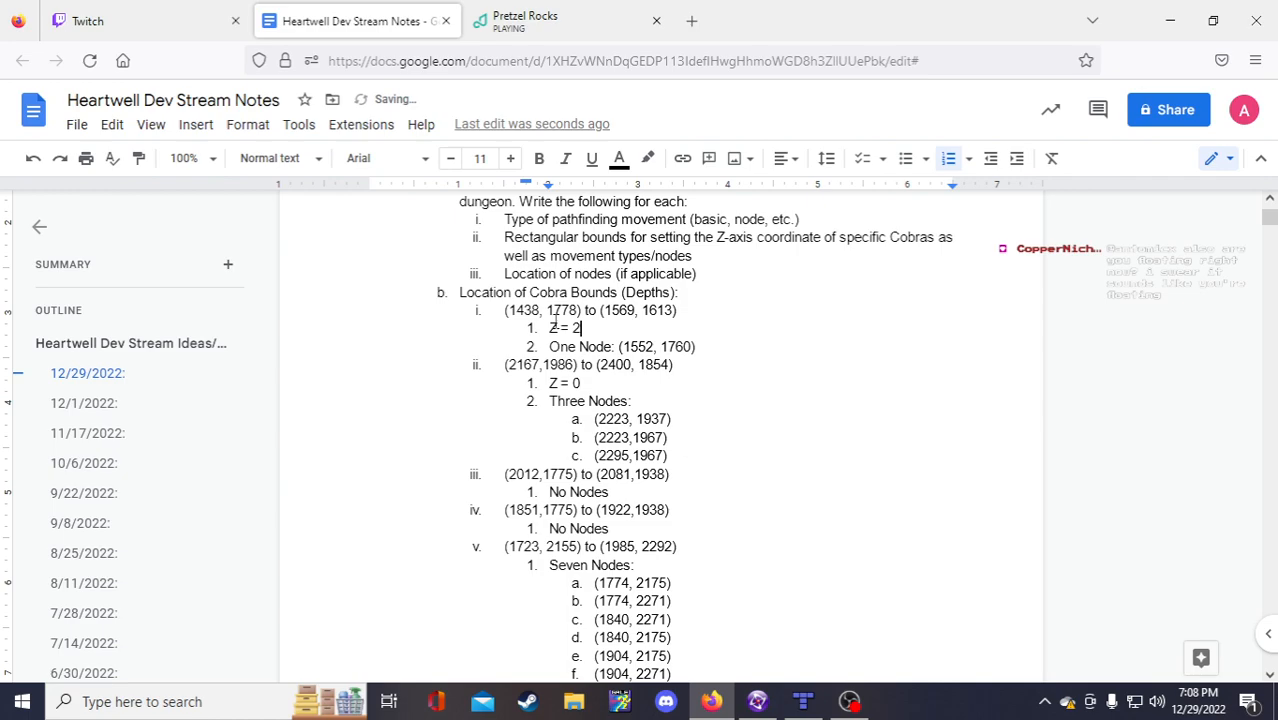
pyautogui.moveTo(582, 330); pyautogui.dragTo(549, 330)
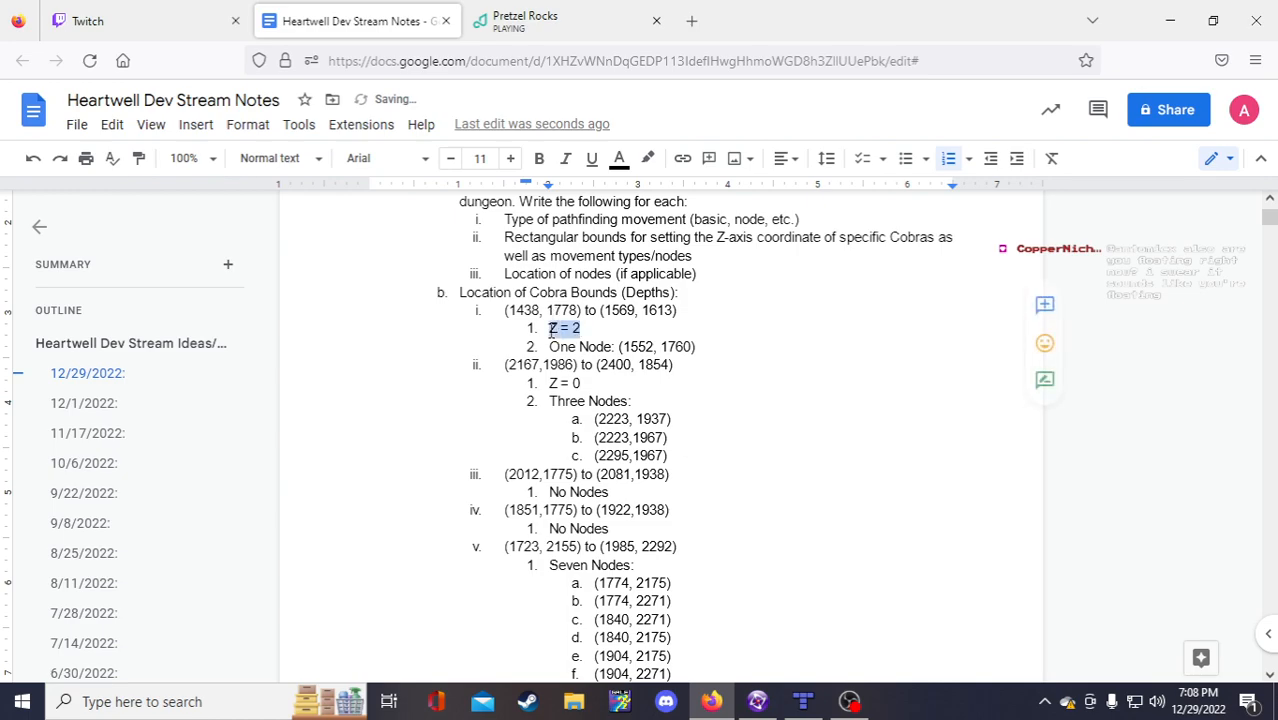
# Step: Add 'Z = 2' lines above 'No Nodes' under bounds iii and iv
pyautogui.click(567, 529)
pyautogui.scroll(2, 638, 381)
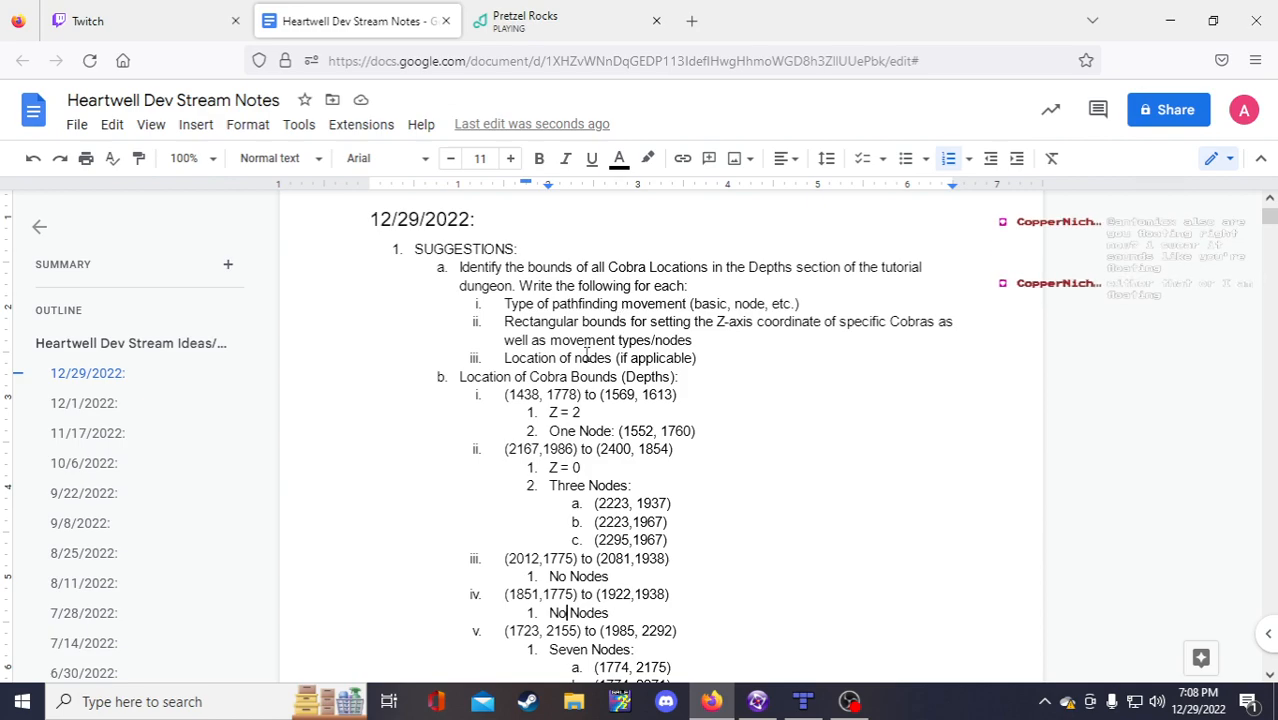
pyautogui.scroll(-4, 715, 364)
pyautogui.scroll(2, 684, 371)
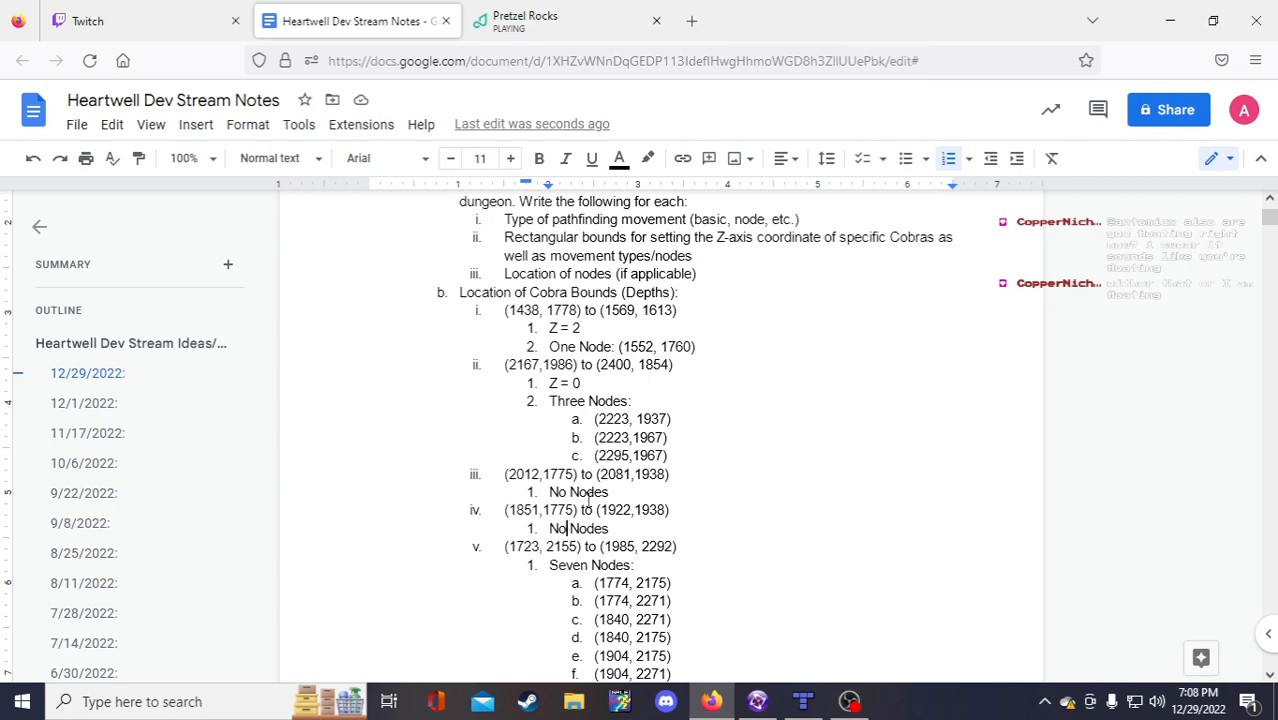
pyautogui.click(552, 492)
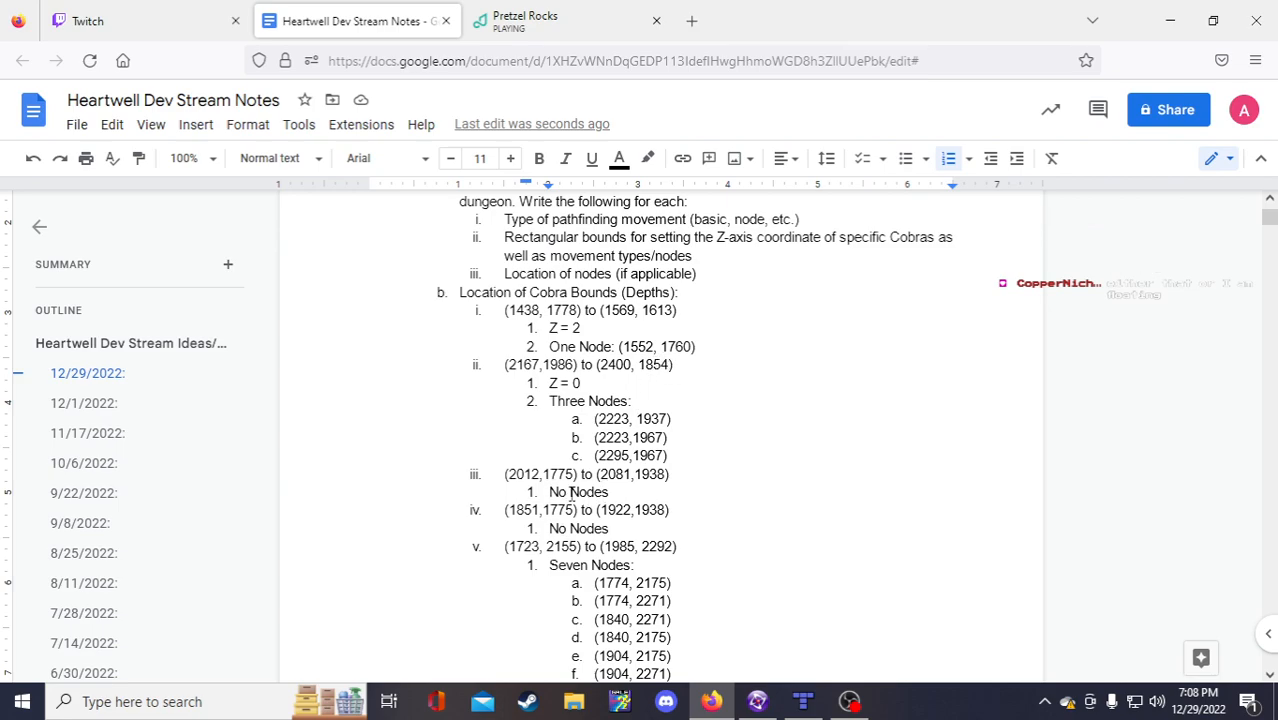
pyautogui.press('Return')
pyautogui.press('Up')
pyautogui.write('Z = 2')
pyautogui.press('Down')
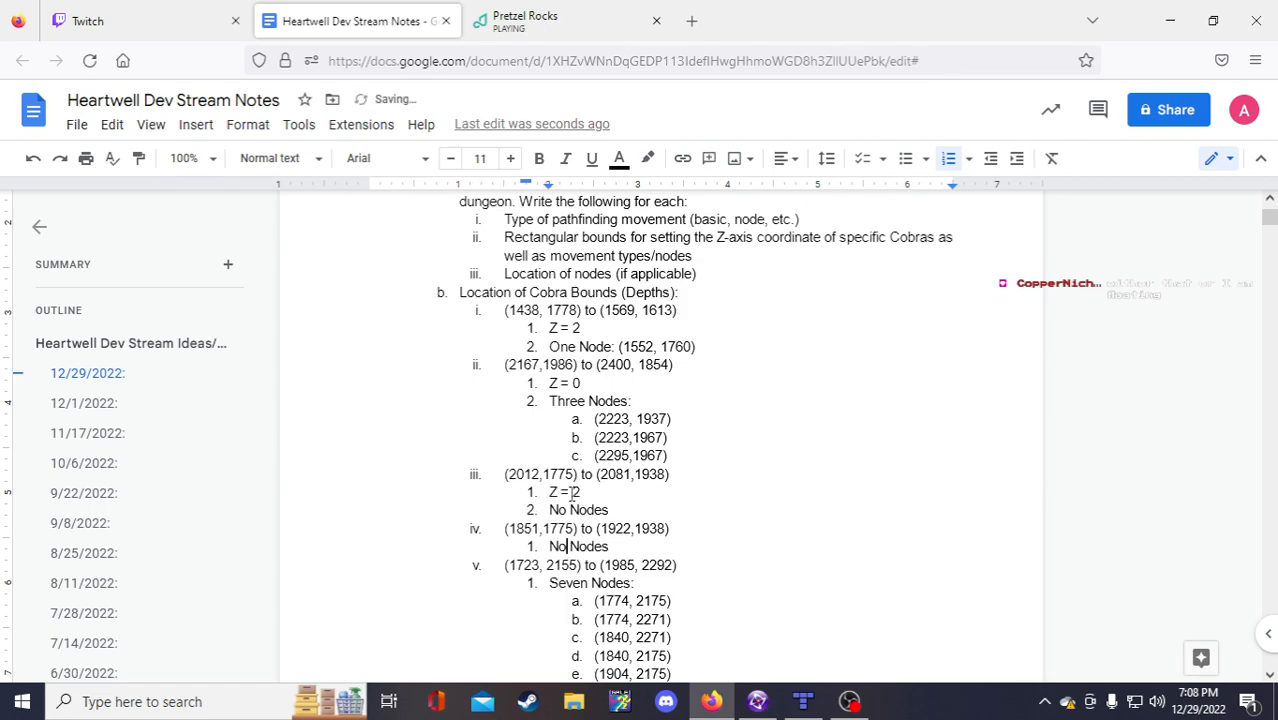
pyautogui.press('Return')
pyautogui.press('Up')
pyautogui.write('Z = 2')
# Step: Add an indented 'Z = 2' sub-item under the fifth bound, above 'Seven Nodes'
pyautogui.press('Down')
pyautogui.press('Down')
pyautogui.press('Down')
pyautogui.press('Home')
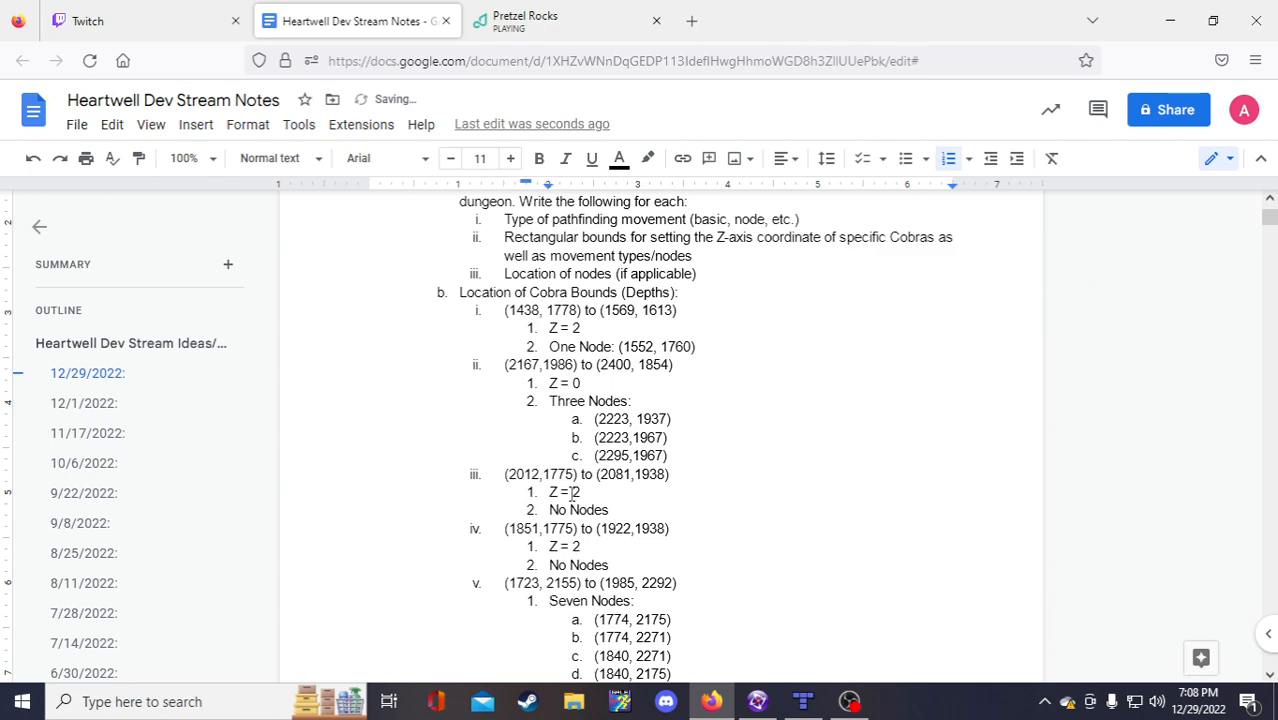
pyautogui.press('Left')
pyautogui.press('Return')
pyautogui.press('Tab')
pyautogui.write('Z = 2')
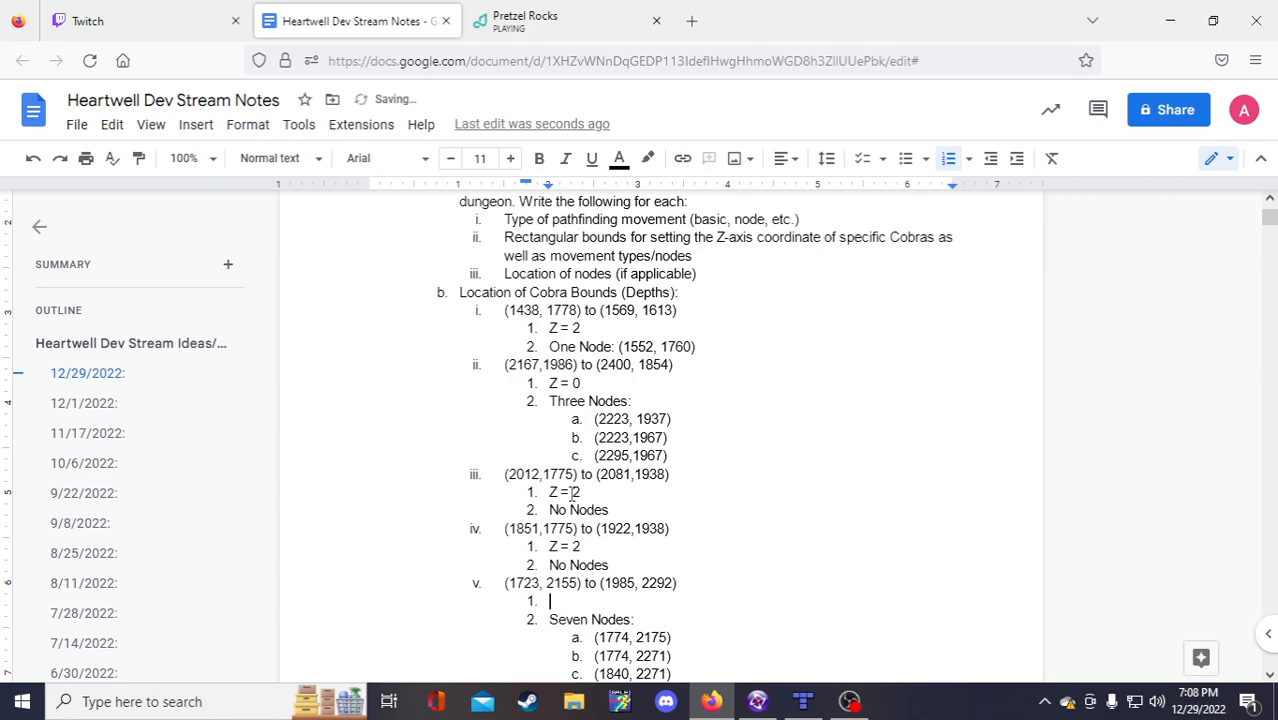
pyautogui.scroll(-3, 573, 492)
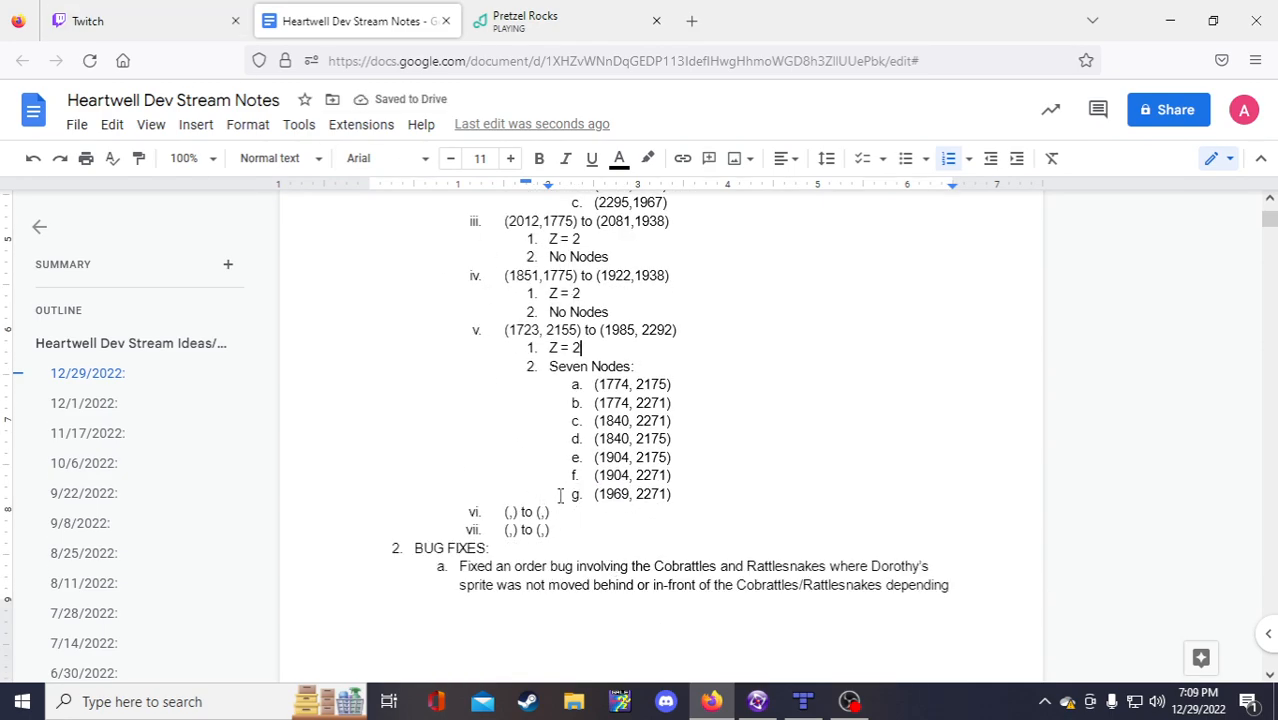
pyautogui.click(509, 512)
# Step: Compare the Lower Well frame's corridor area in Fusion with the same area in Tiled
pyautogui.click(765, 703)
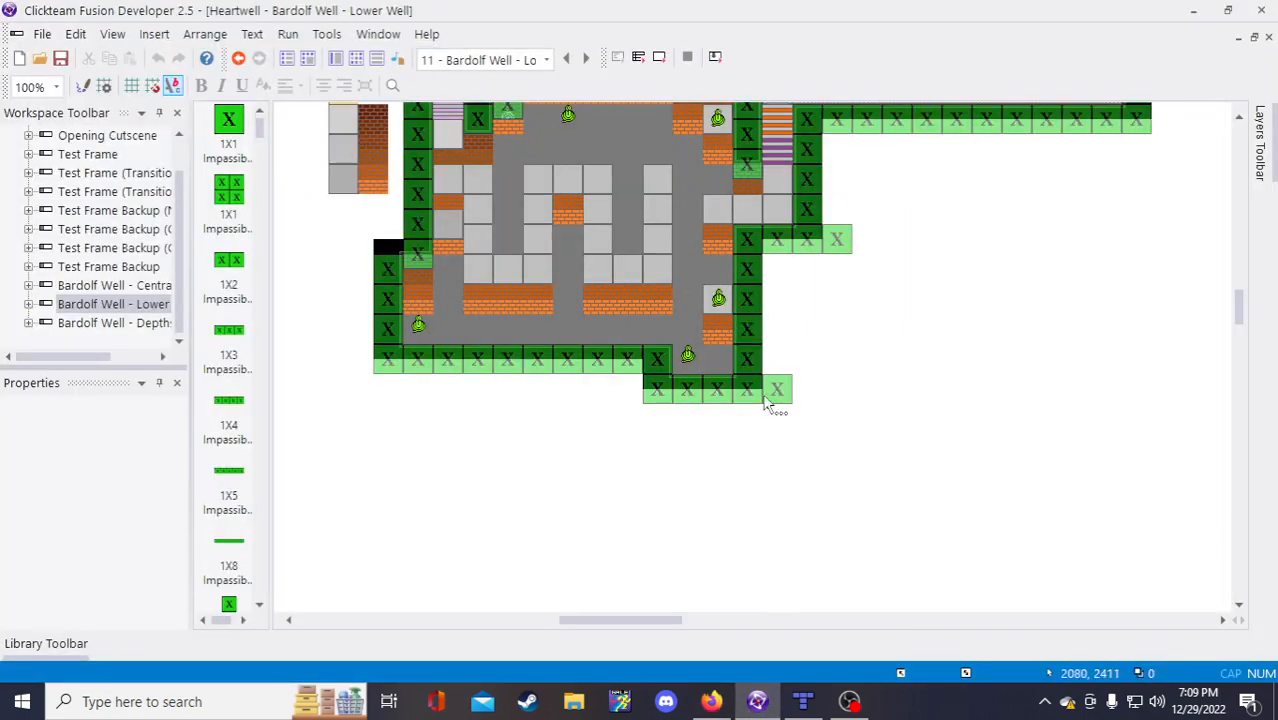
pyautogui.scroll(2, 851, 508)
pyautogui.scroll(-1, 855, 531)
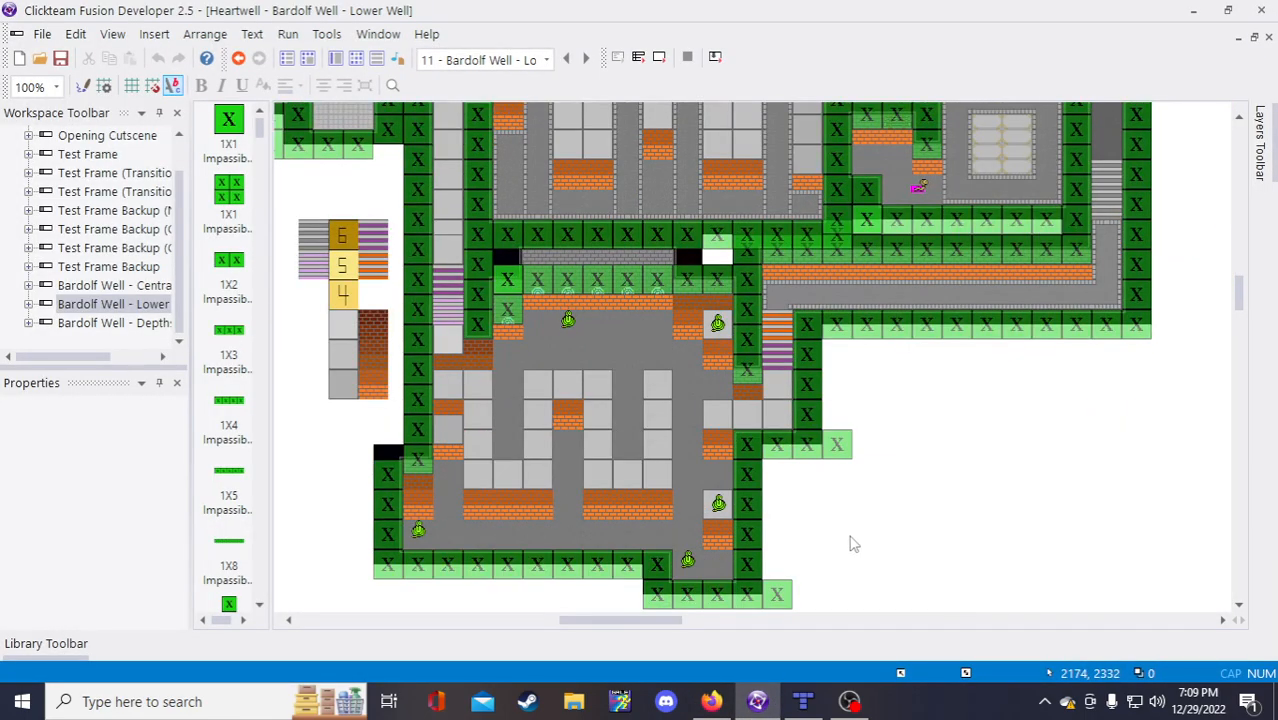
pyautogui.moveTo(669, 621); pyautogui.dragTo(685, 622)
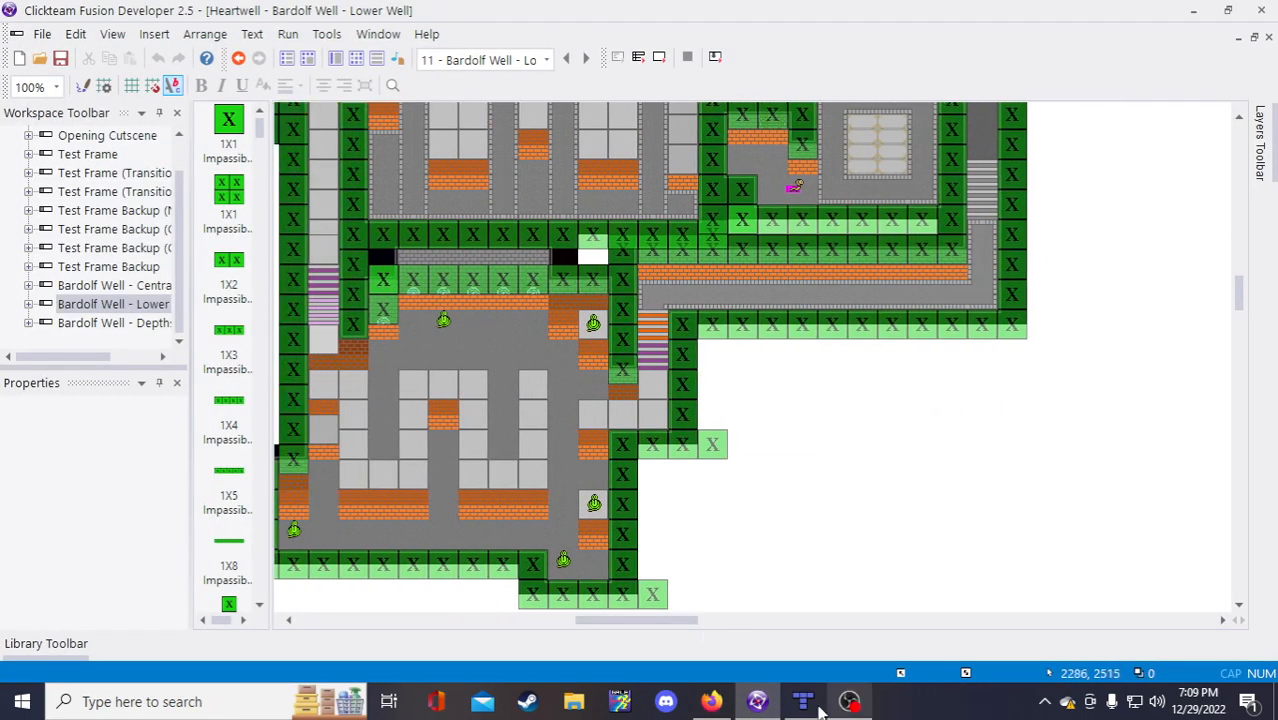
pyautogui.click(805, 703)
pyautogui.scroll(-3, 511, 631)
pyautogui.moveTo(353, 653); pyautogui.dragTo(485, 631)
pyautogui.scroll(4, 485, 631)
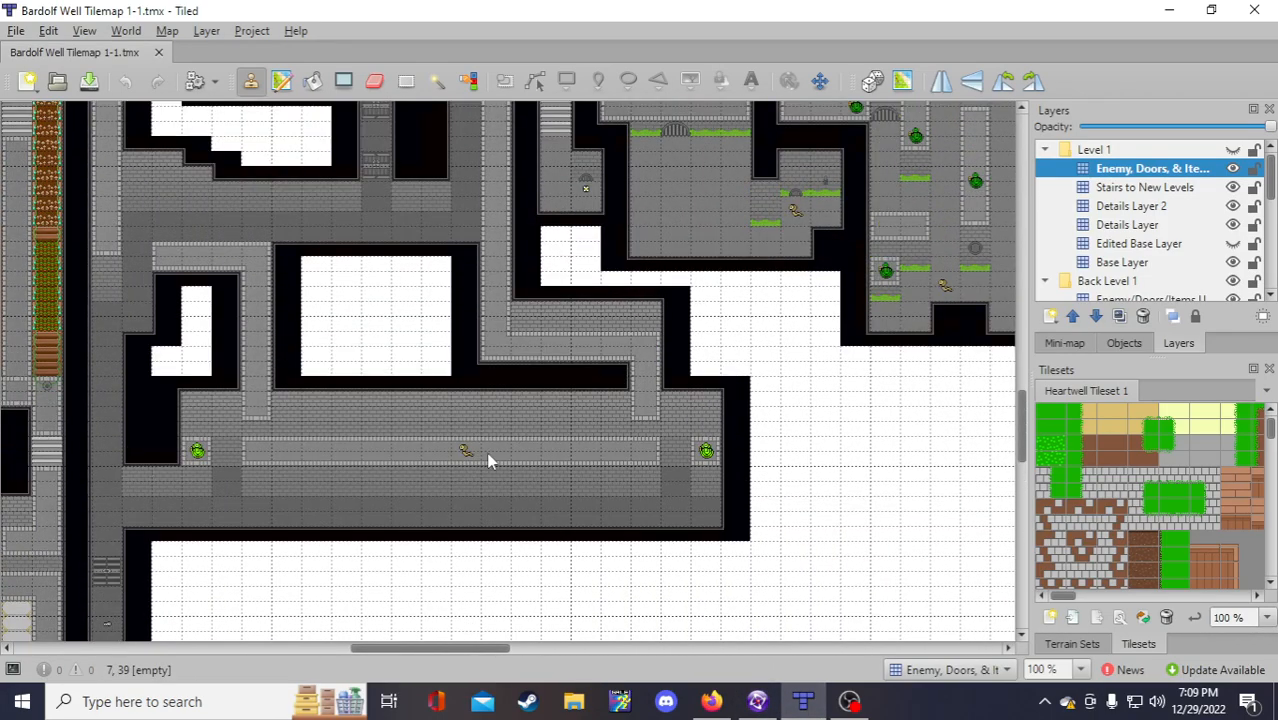
pyautogui.click(757, 701)
pyautogui.moveTo(638, 628); pyautogui.dragTo(702, 626)
pyautogui.scroll(4, 679, 595)
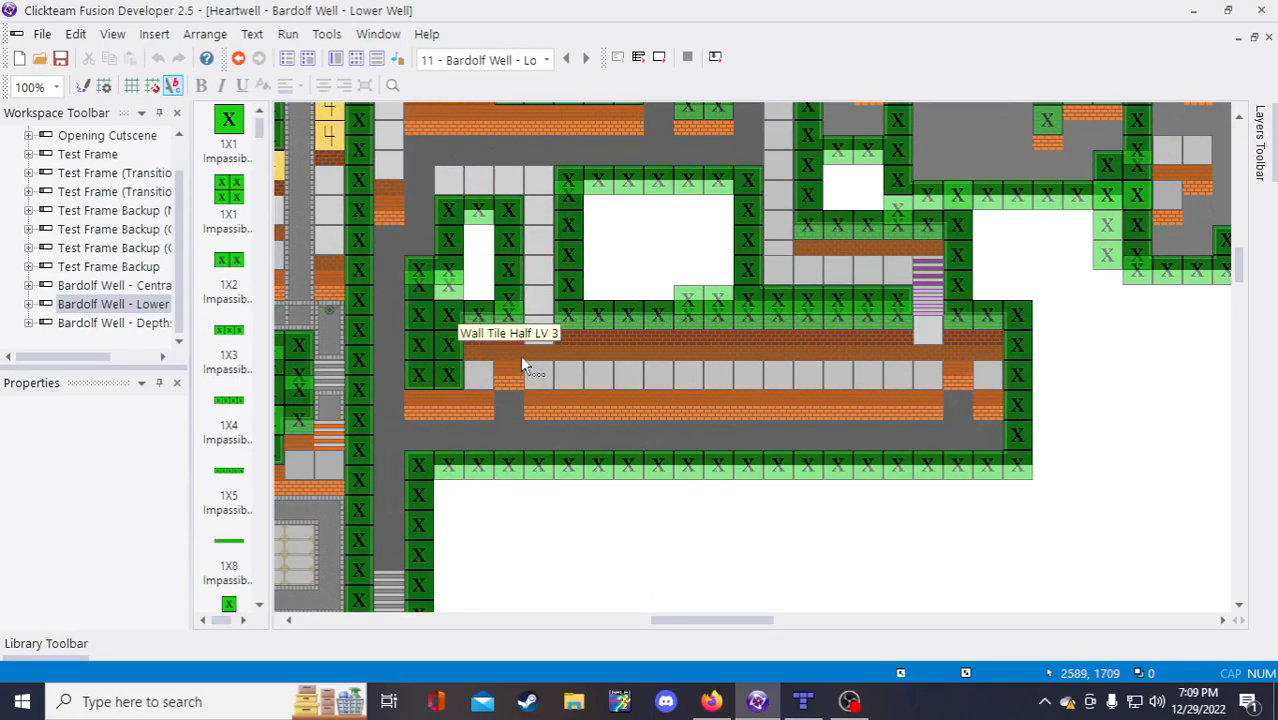
# Step: Give bound vi the indented sub-items 'Z = 2' and 'No Nodes'
pyautogui.click(711, 701)
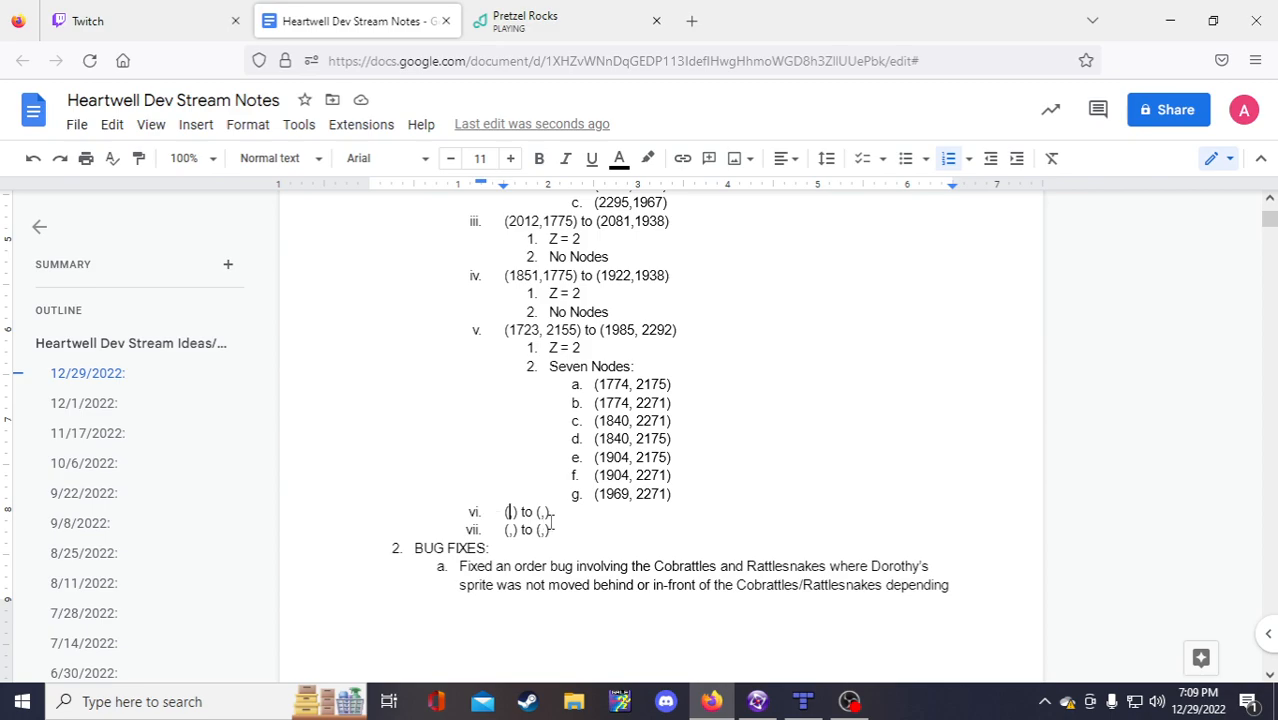
pyautogui.press('Return')
pyautogui.press('Tab')
pyautogui.write('Z = ')
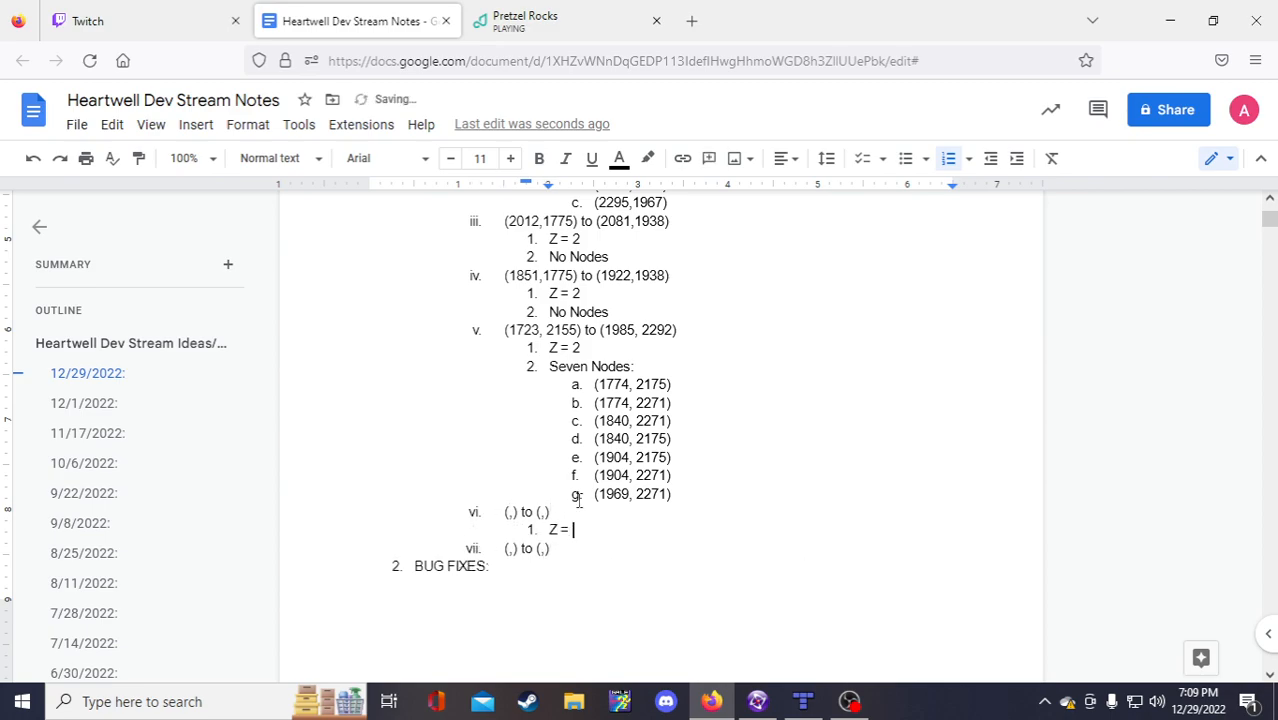
pyautogui.write('2')
pyautogui.press('Return')
pyautogui.write('No')
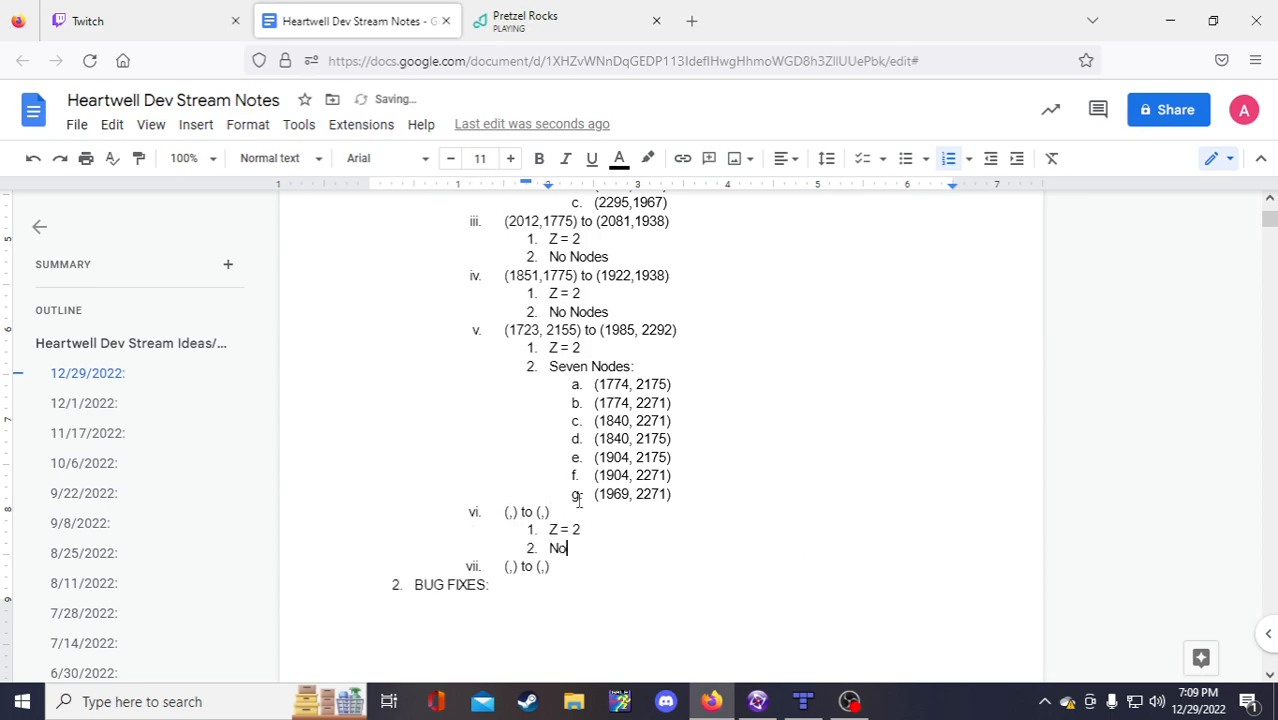
pyautogui.write(' Nodes')
# Step: Add a 'Z =' sub-item under bound vii and create a blank bound entry viii
pyautogui.click(562, 566)
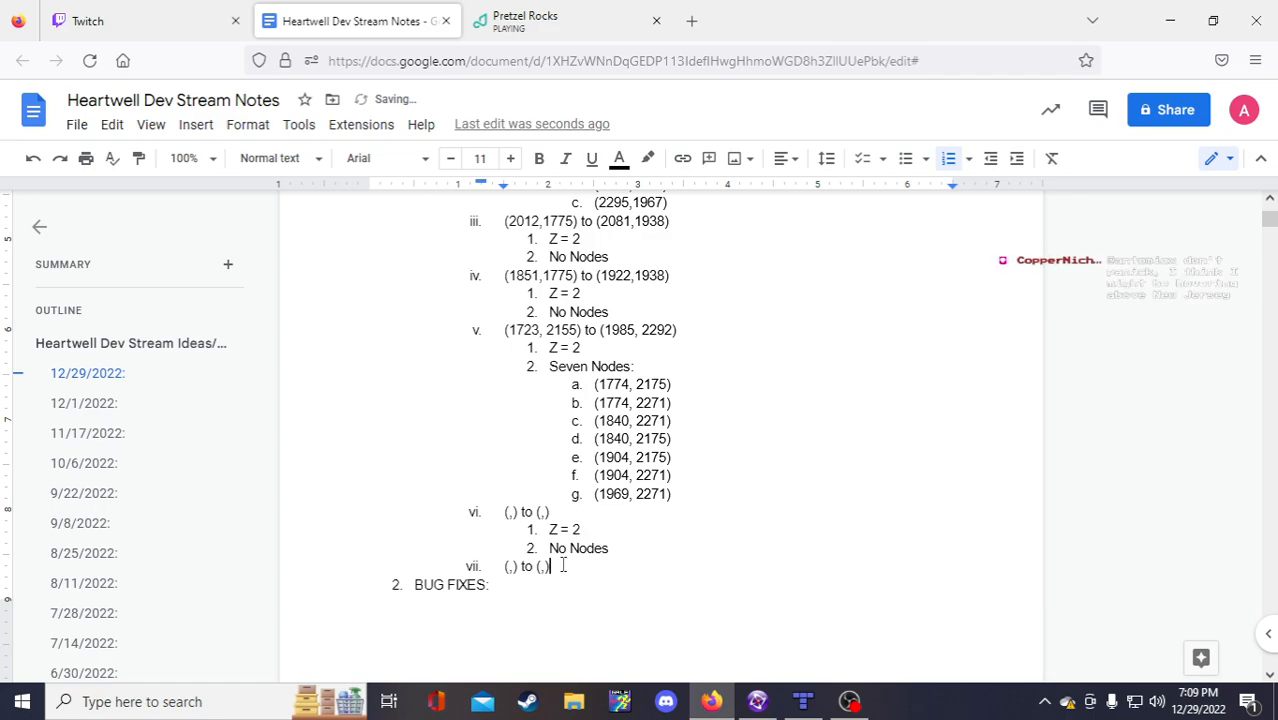
pyautogui.press('Return')
pyautogui.press('Tab')
pyautogui.write('Z')
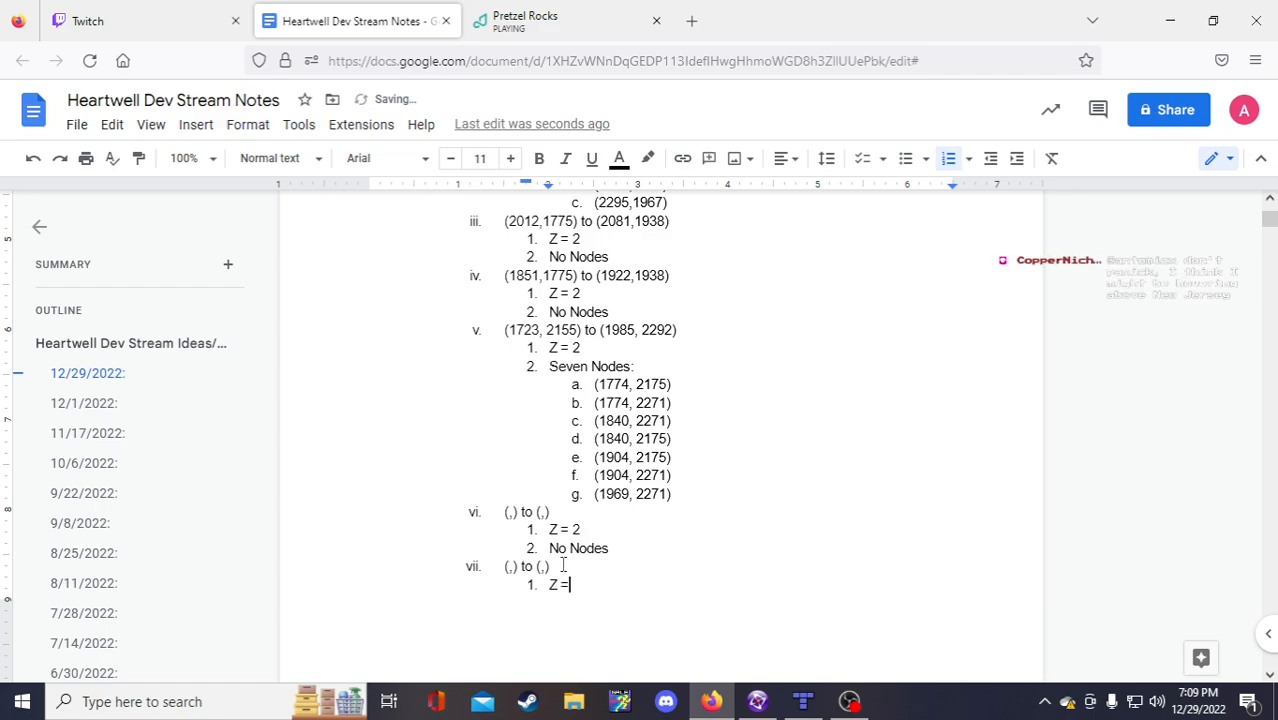
pyautogui.write(' =')
pyautogui.press('Return')
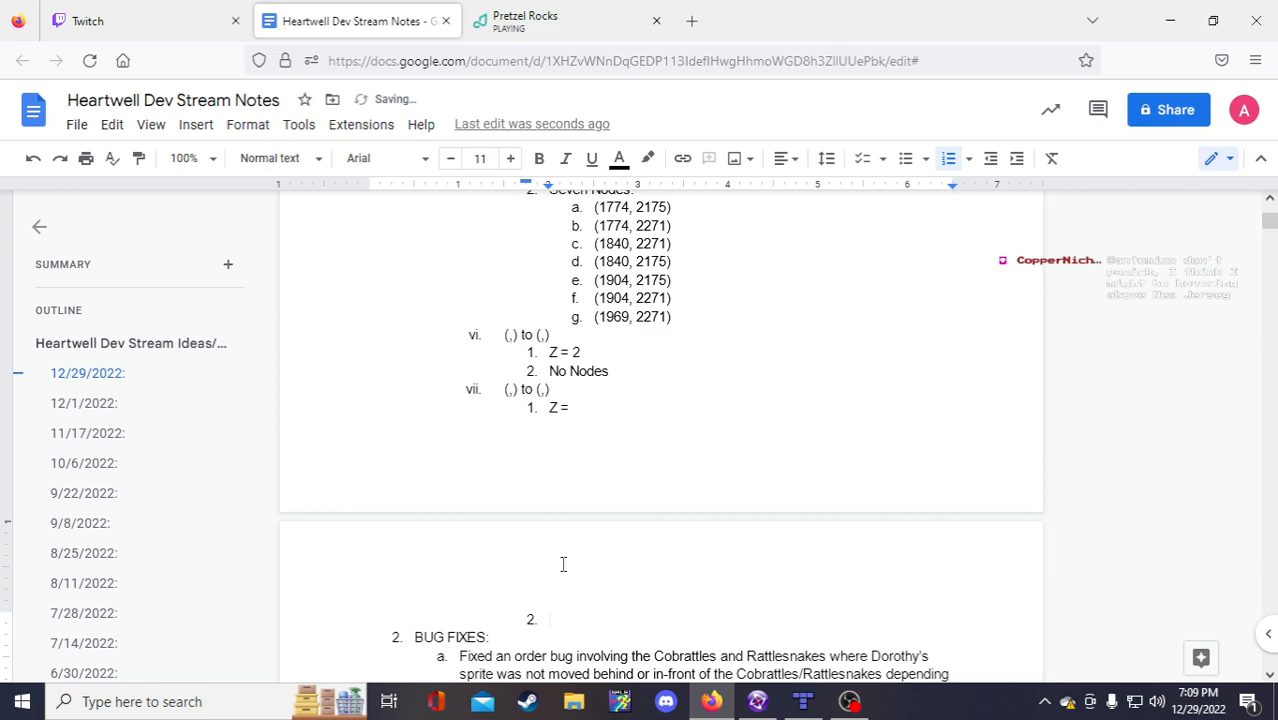
pyautogui.moveTo(597, 618); pyautogui.dragTo(497, 388)
pyautogui.hotkey('ctrl', 'c')
pyautogui.click(573, 611)
pyautogui.hotkey('shift', 'Tab')
pyautogui.hotkey('ctrl', 'v')
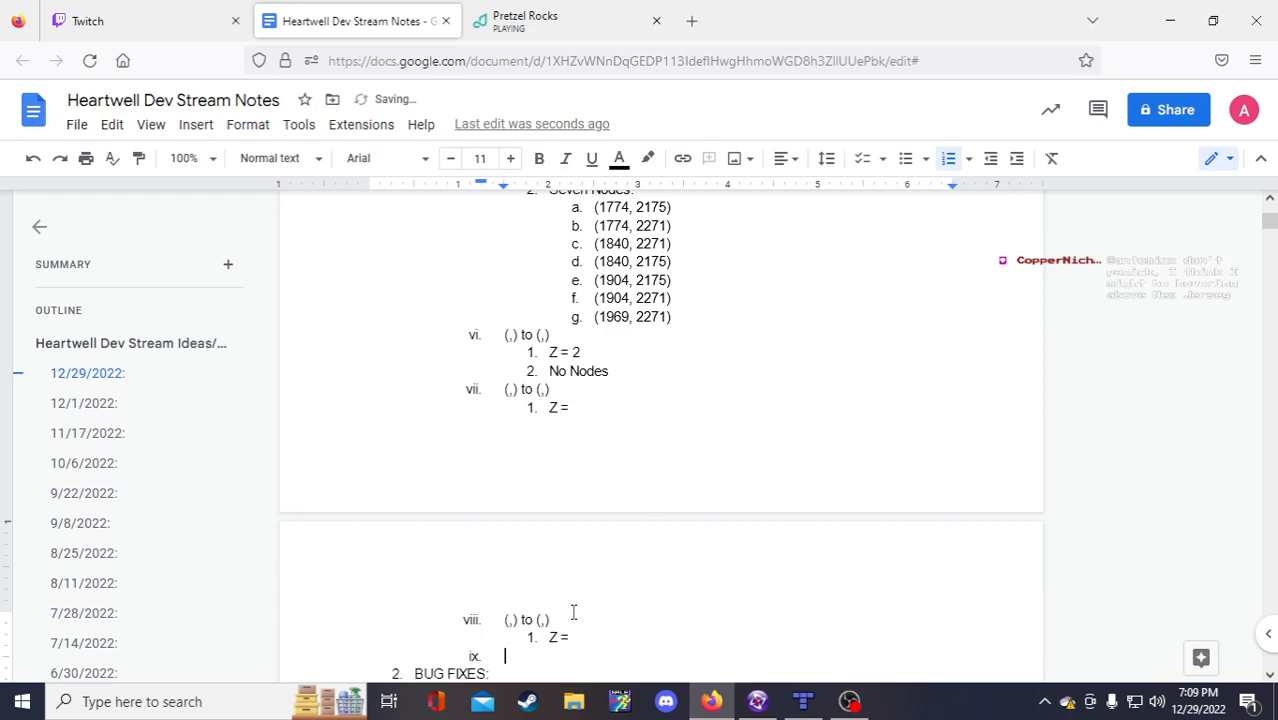
# Step: Add Nodes lines under entries vii and viii and delete the empty item ix
pyautogui.click(578, 407)
pyautogui.press('Return')
pyautogui.scroll(-1, 635, 540)
pyautogui.scroll(1, 635, 544)
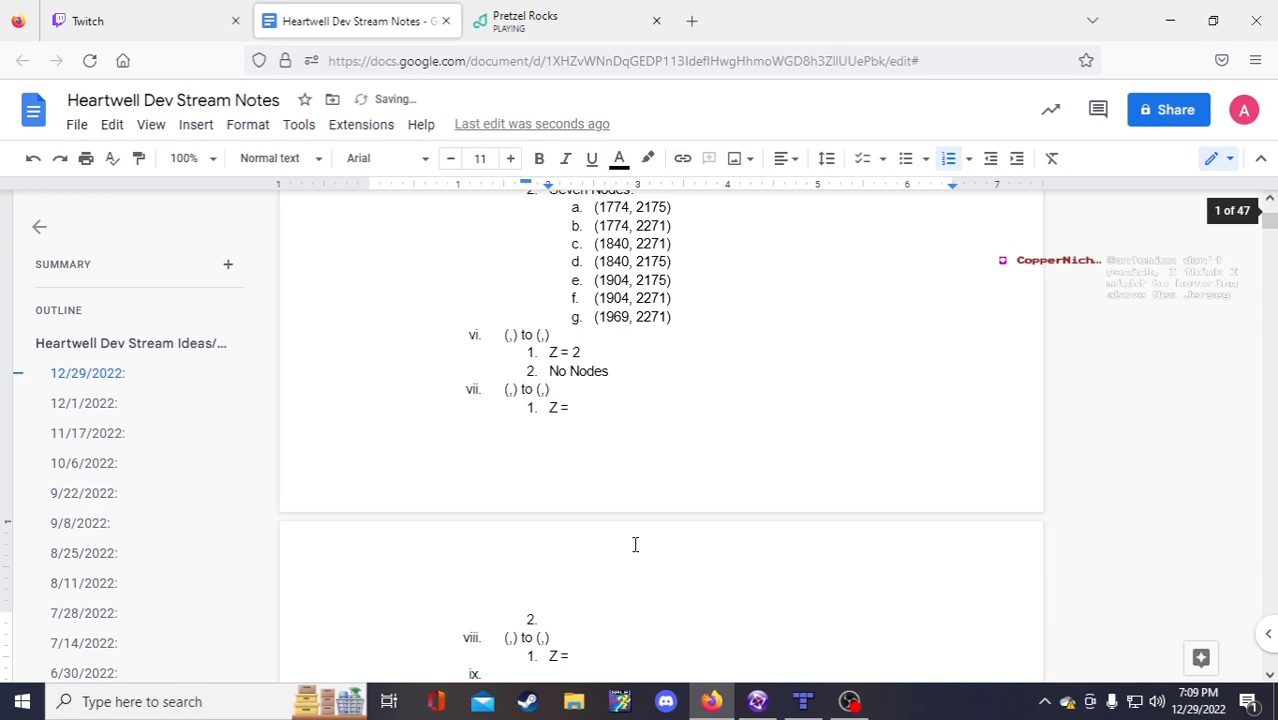
pyautogui.write('Nodes')
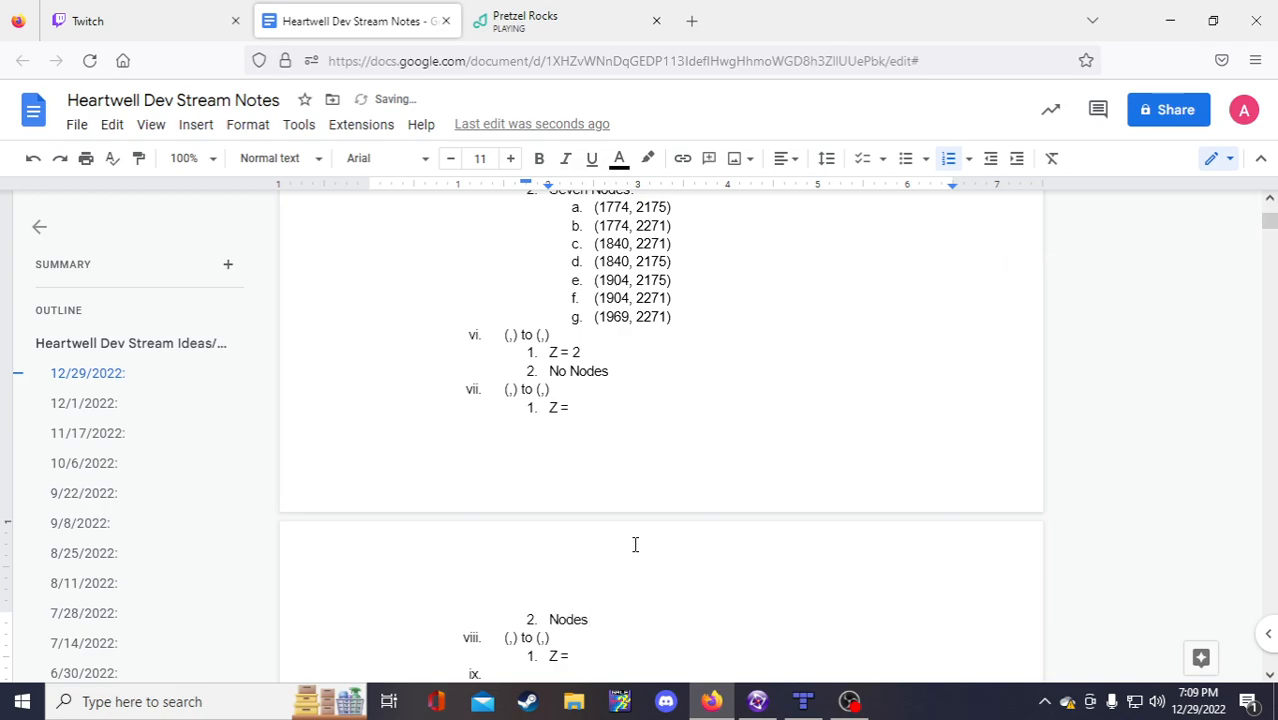
pyautogui.scroll(-1, 632, 544)
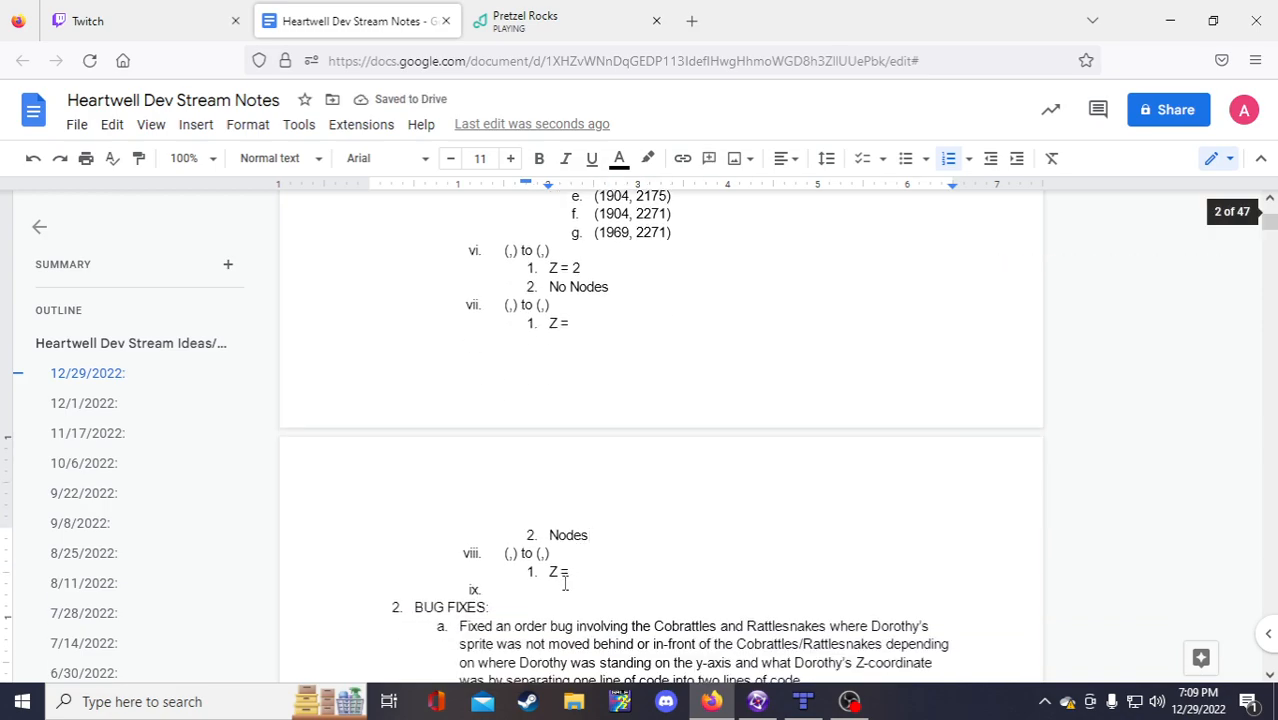
pyautogui.press('Return')
pyautogui.write('Nodes')
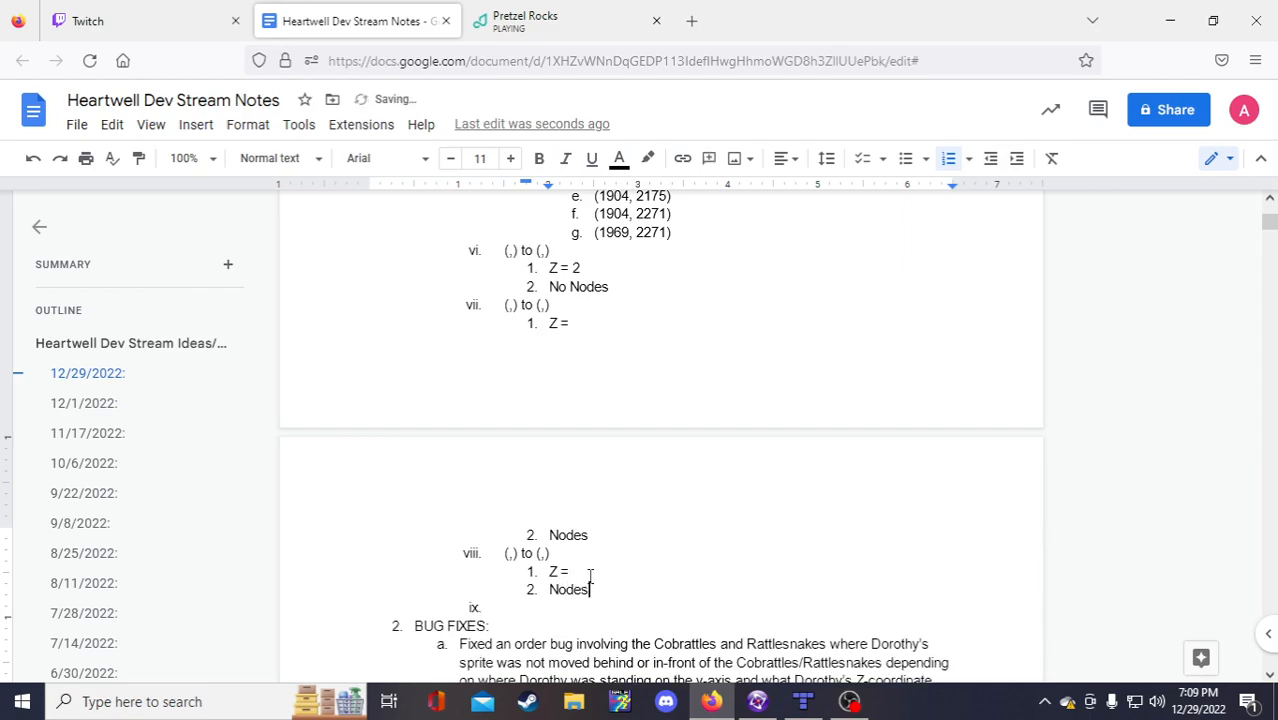
pyautogui.press('BackSpace')
pyautogui.press('BackSpace')
pyautogui.press('BackSpace')
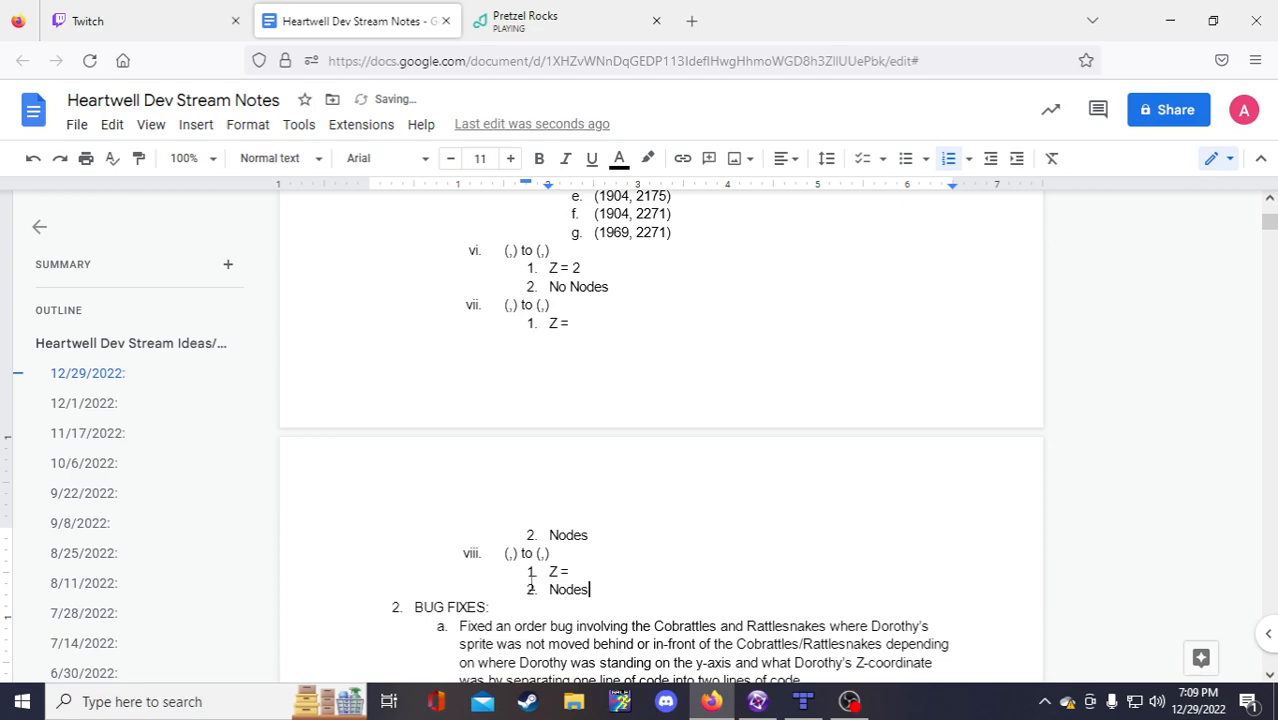
pyautogui.scroll(1, 574, 542)
pyautogui.scroll(1, 574, 542)
pyautogui.click(578, 496)
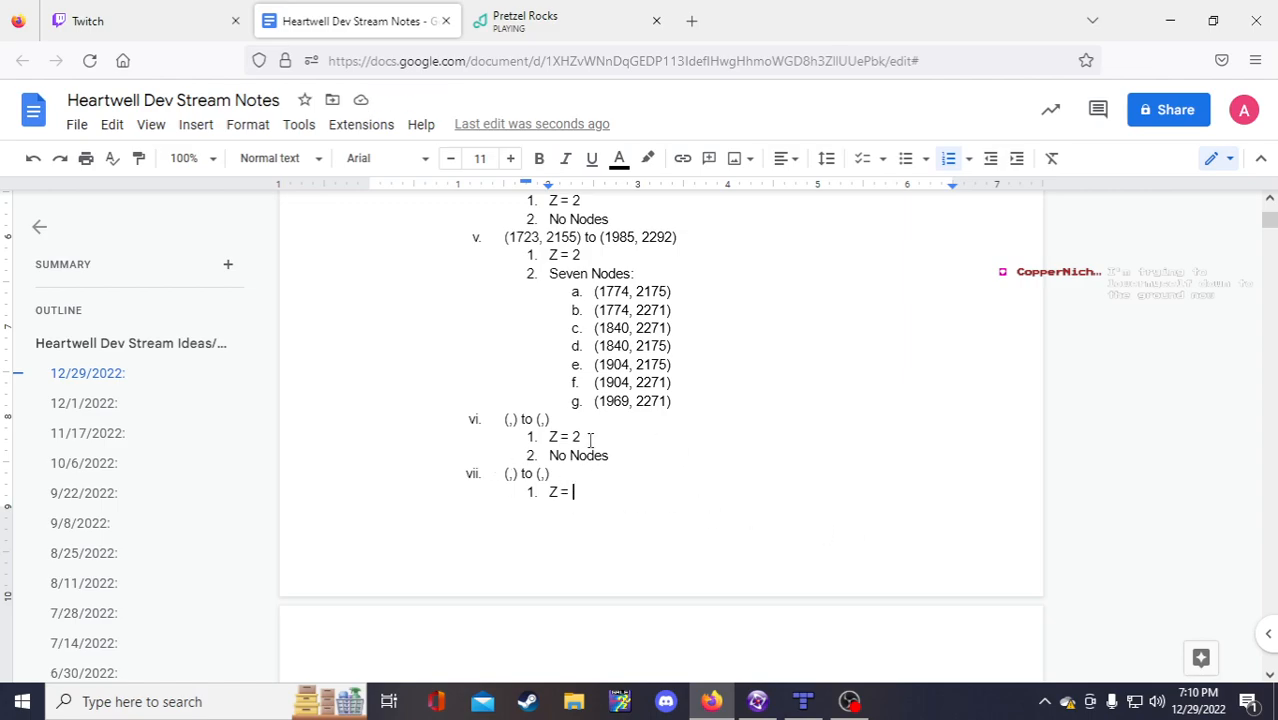
pyautogui.scroll(1, 613, 540)
pyautogui.click(510, 504)
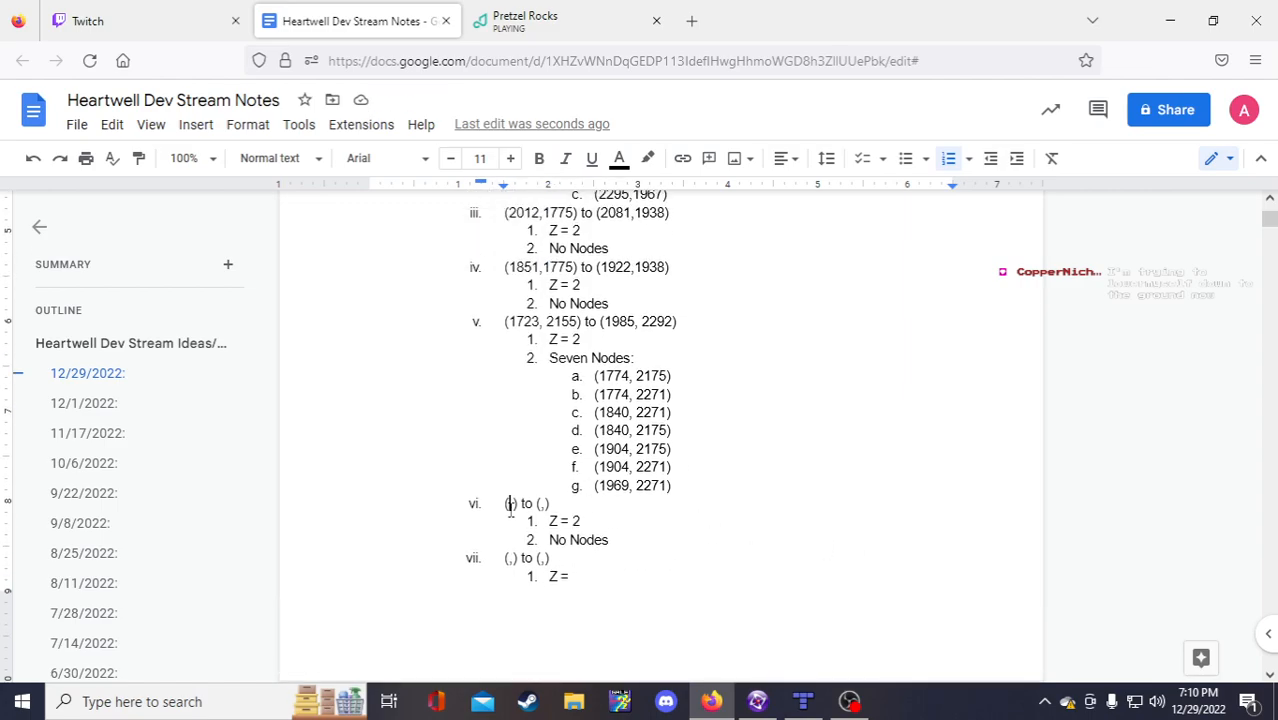
# Step: Read the corridor coordinates in Tiled and Fusion, then enter 2589 as bound vi's first x-value
pyautogui.click(803, 701)
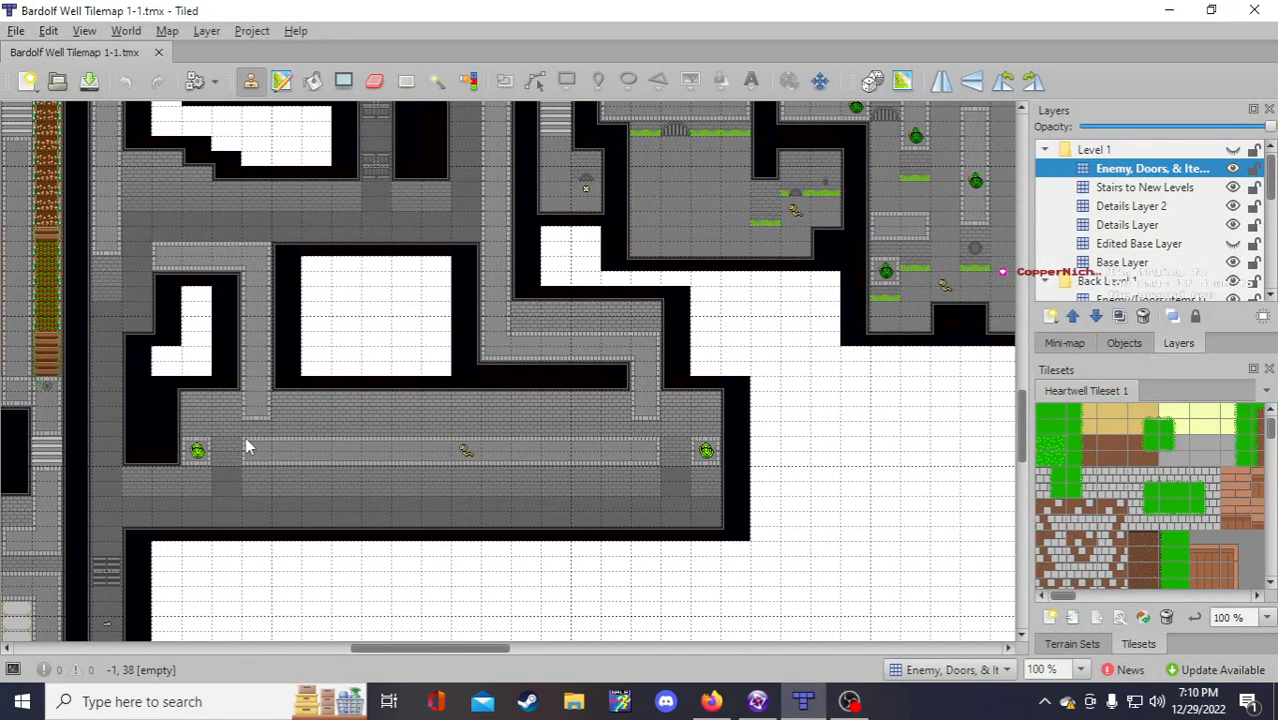
pyautogui.click(757, 701)
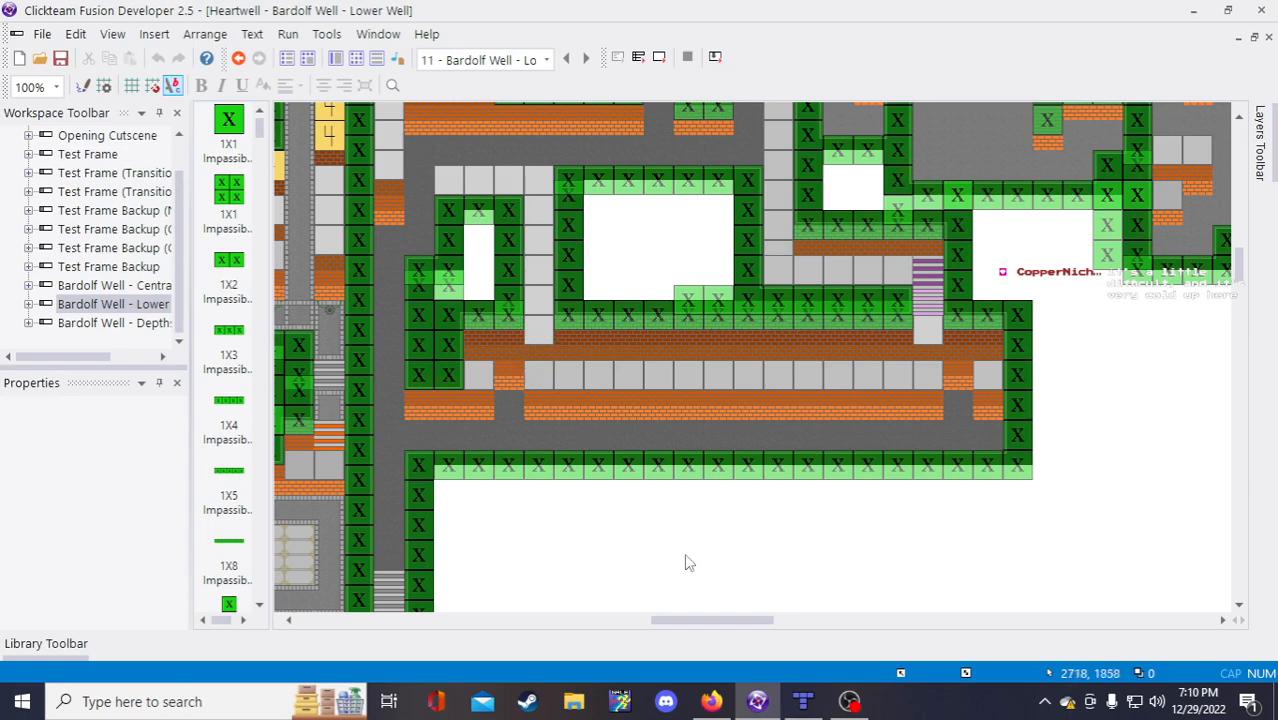
pyautogui.click(711, 701)
pyautogui.write('2589,) to (,)')
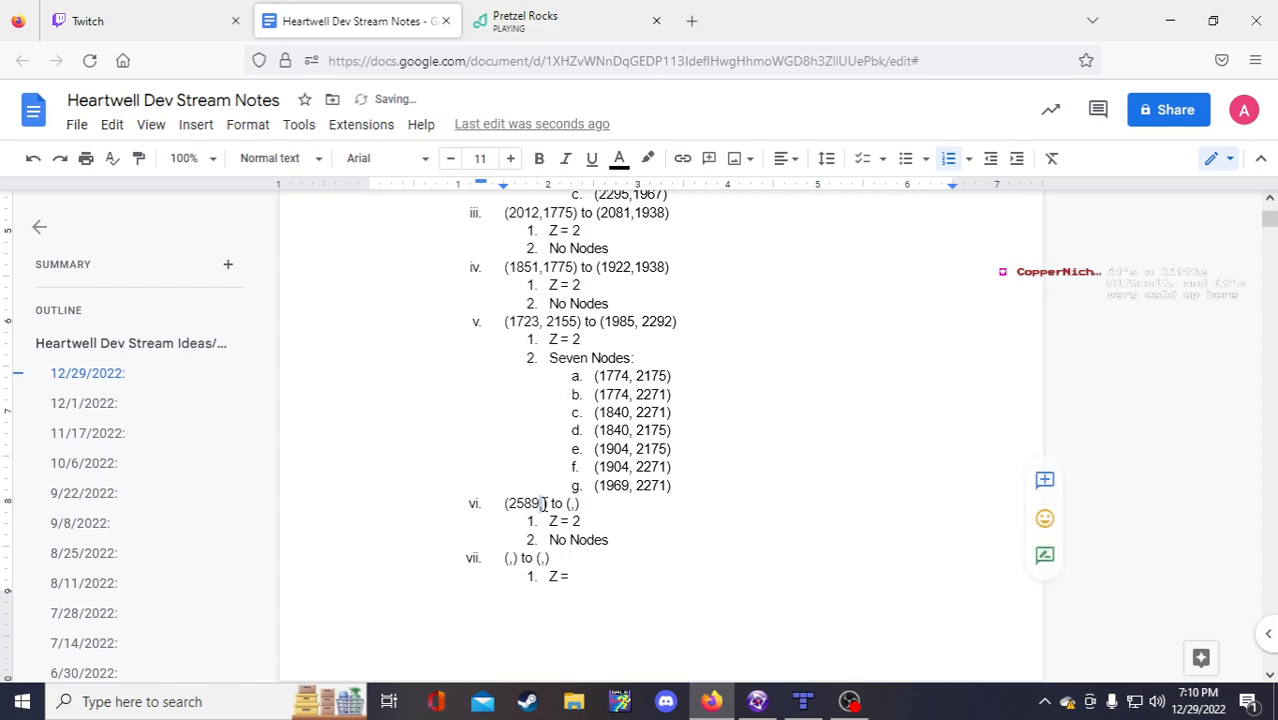
# Step: Finish bound vi with y 1708 and the end point (3042,1746), read from Fusion
pyautogui.press('Right')
pyautogui.write('1')
pyautogui.write('758')
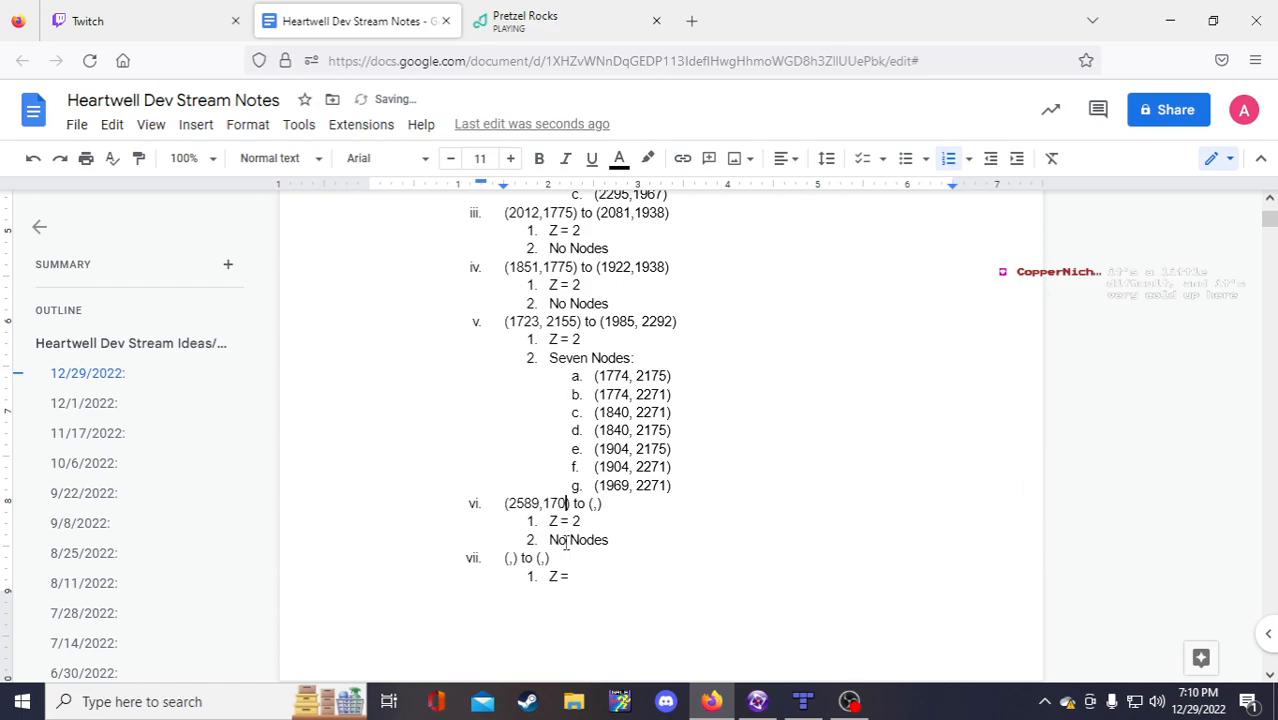
pyautogui.click(757, 701)
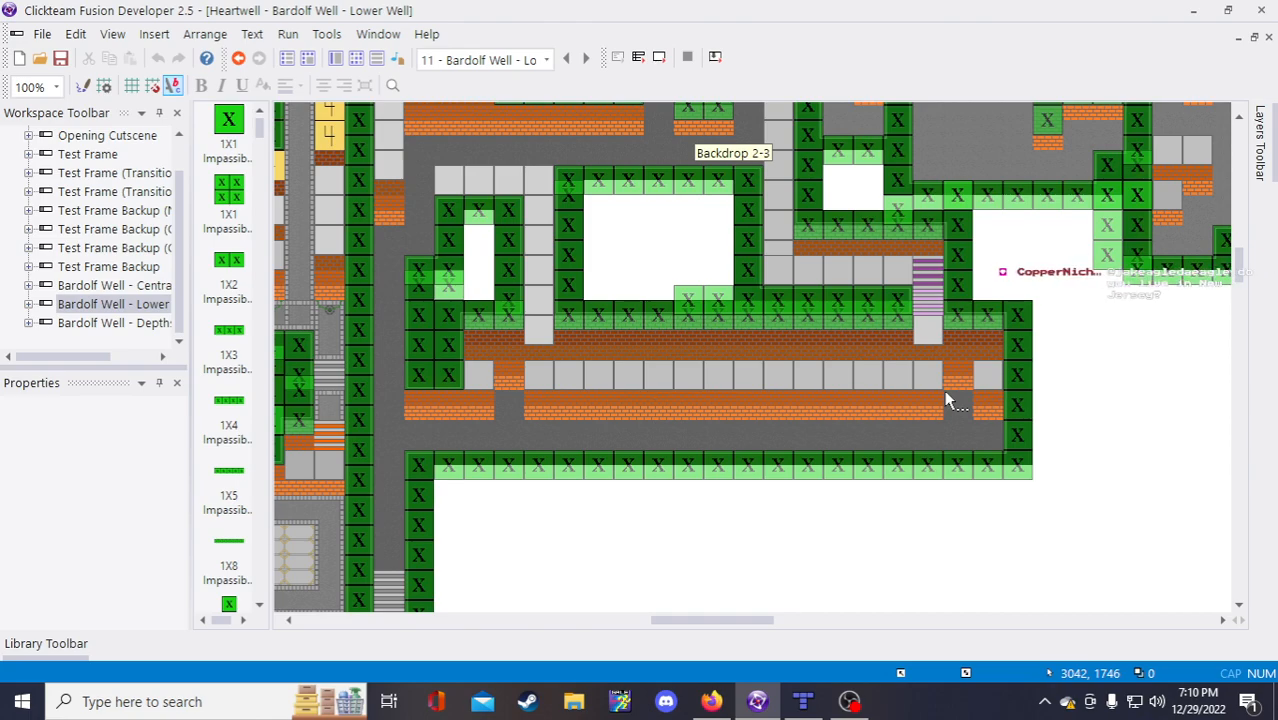
pyautogui.click(711, 701)
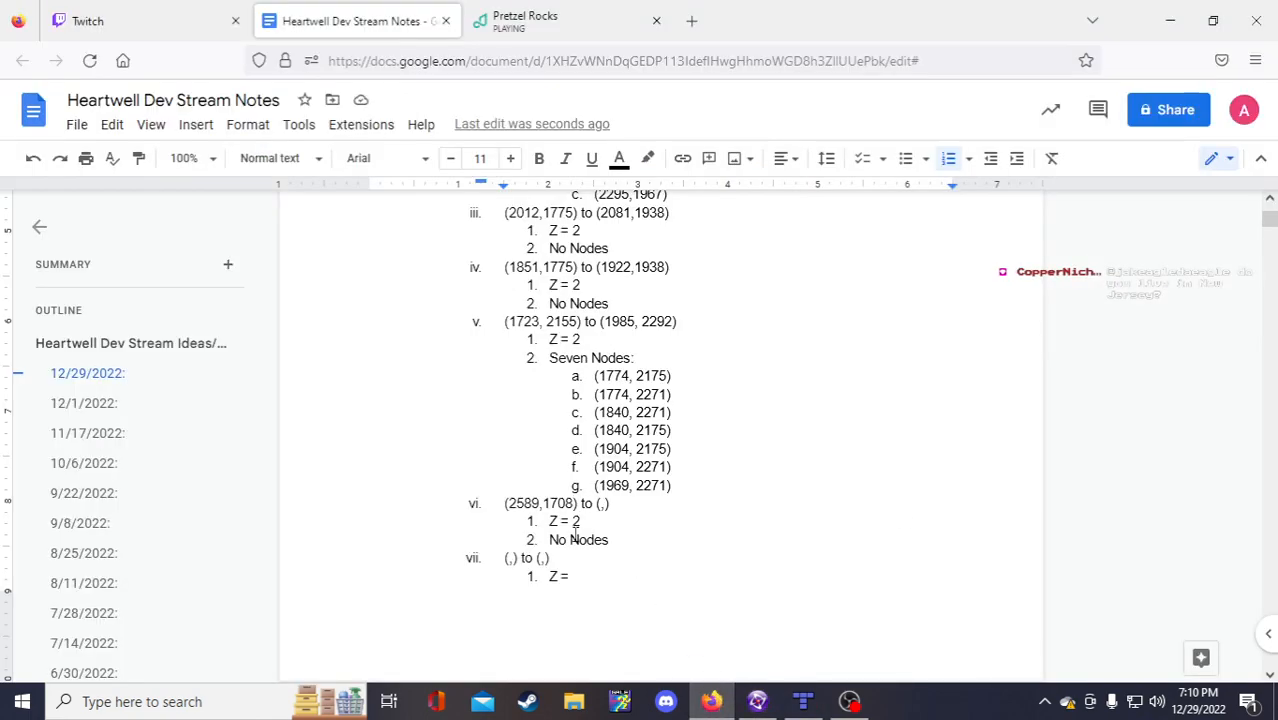
pyautogui.write('3')
pyautogui.write('1746')
pyautogui.click(667, 580)
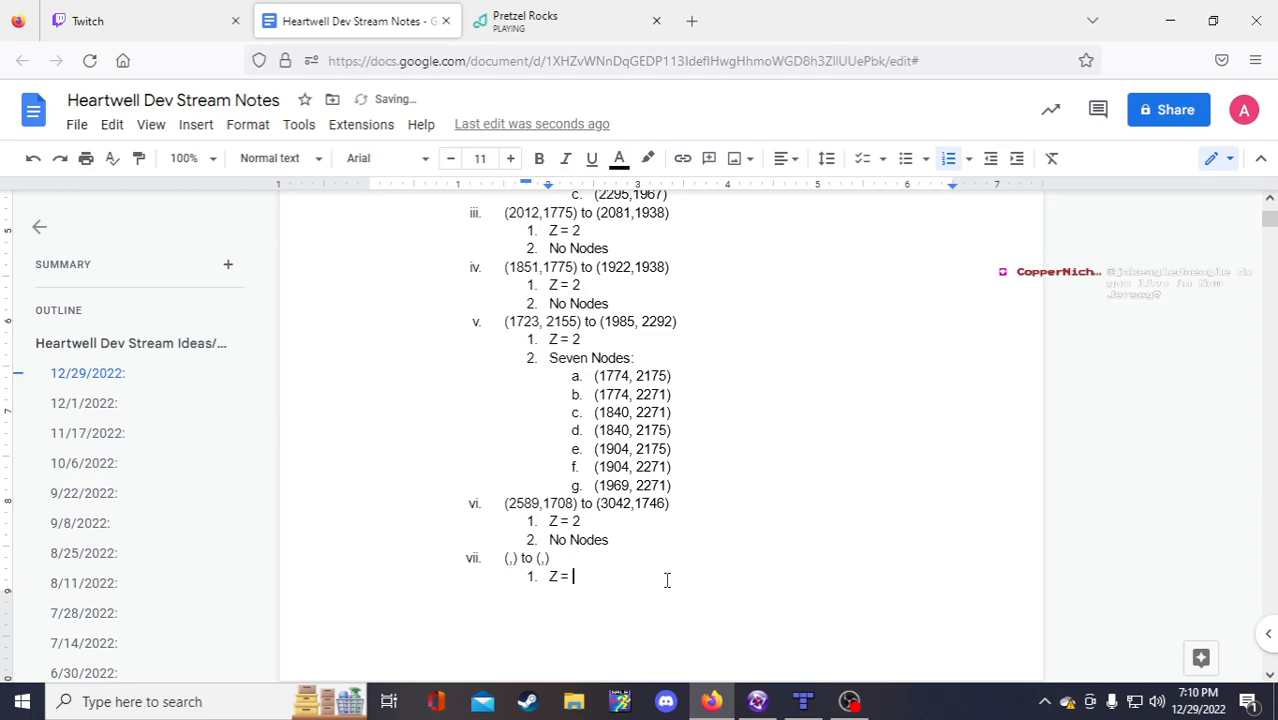
pyautogui.rightClick(667, 580)
pyautogui.click(604, 579)
pyautogui.scroll(-3, 615, 560)
pyautogui.scroll(1, 625, 560)
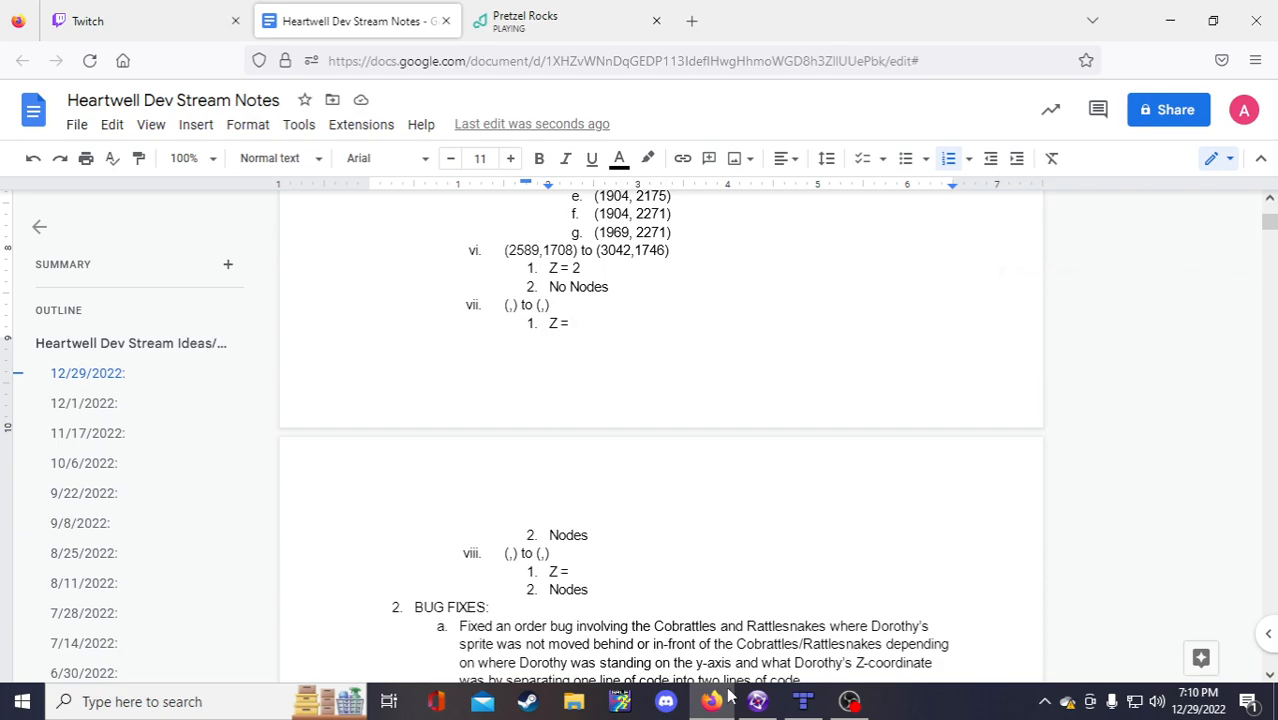
# Step: Pan around the Bardolf Well Lower Well frame in Clickteam Fusion
pyautogui.click(758, 703)
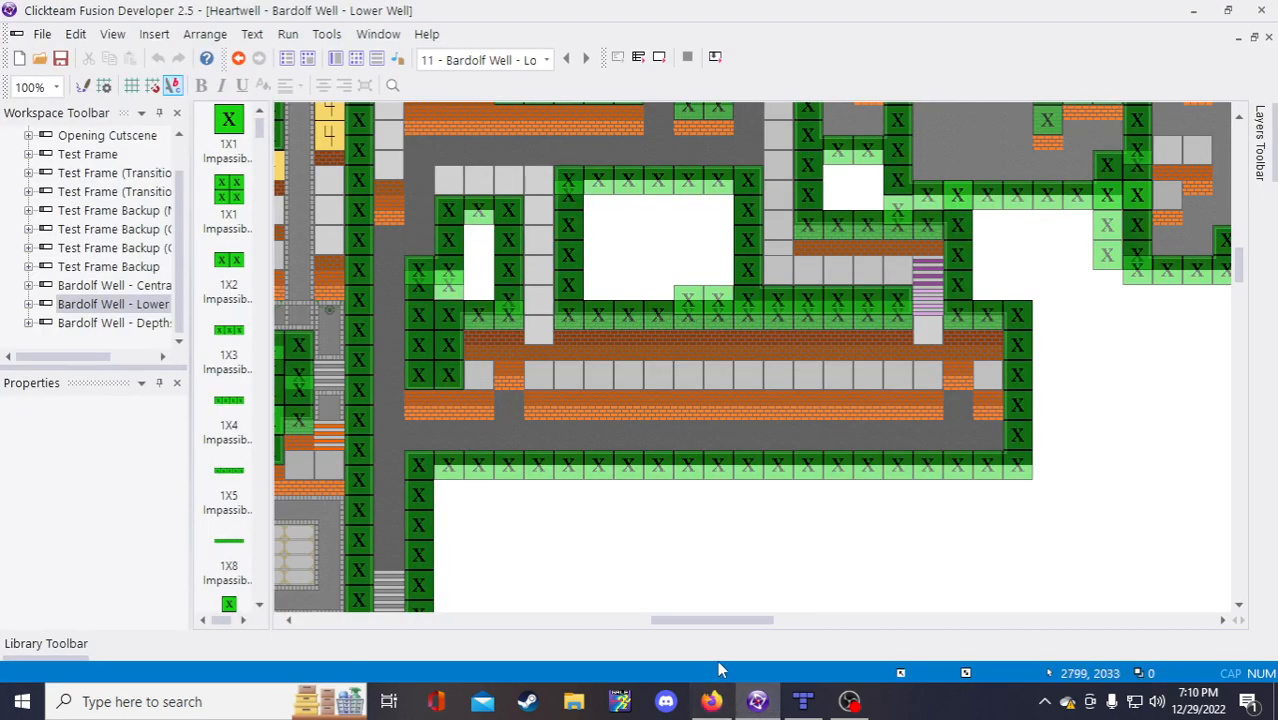
pyautogui.moveTo(706, 625); pyautogui.dragTo(730, 607)
pyautogui.scroll(4, 736, 612)
pyautogui.scroll(-2, 758, 628)
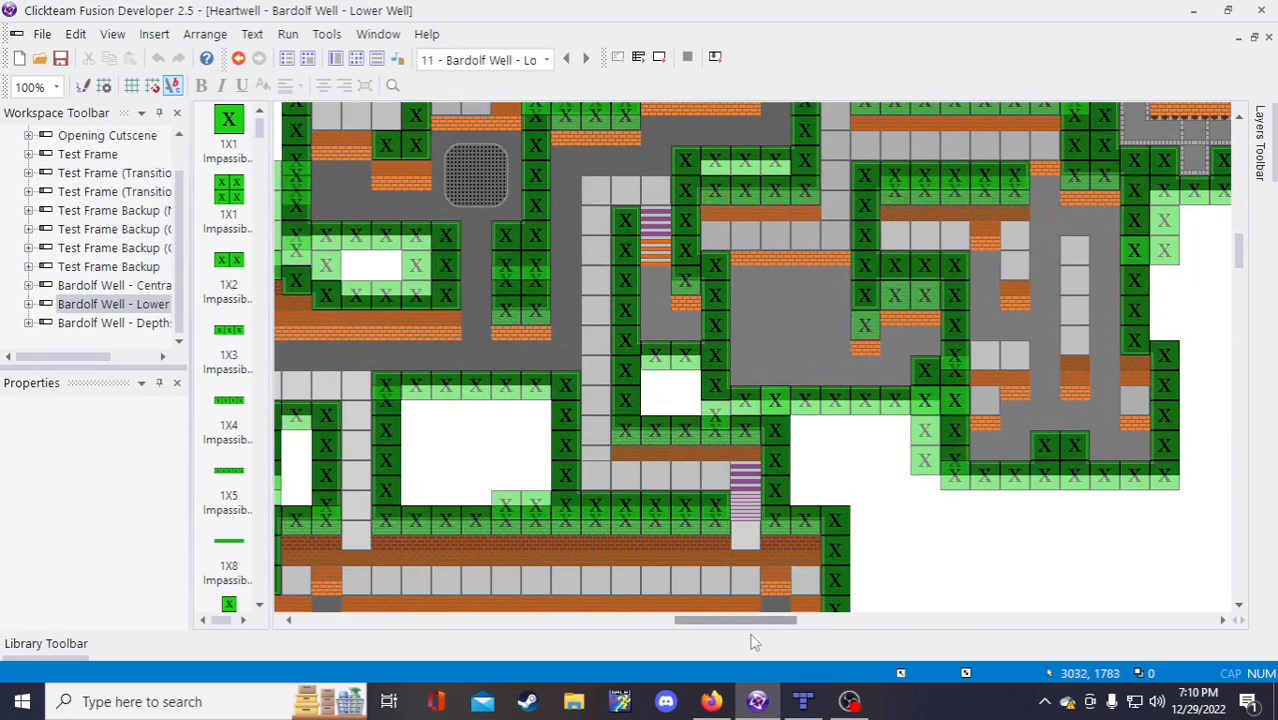
pyautogui.moveTo(763, 624); pyautogui.dragTo(743, 624)
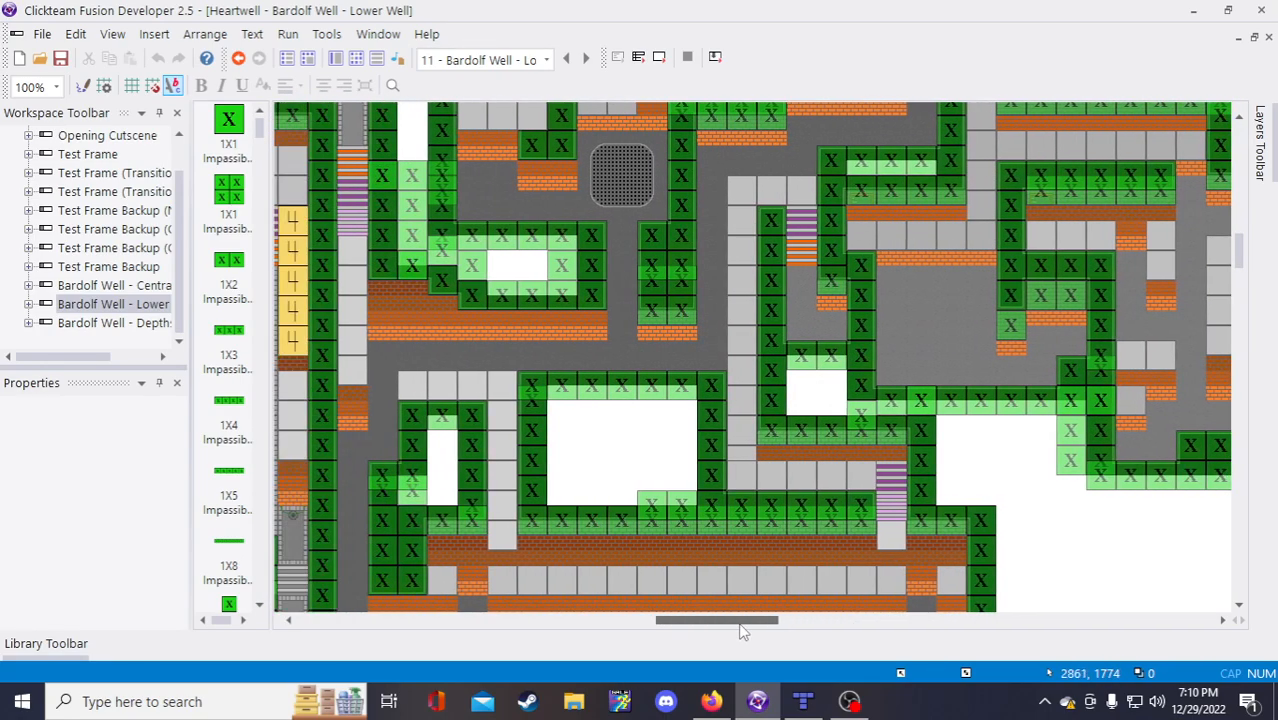
# Step: Glance at Tiled, then go to the Pretzel Rocks music tab in Firefox
pyautogui.click(803, 702)
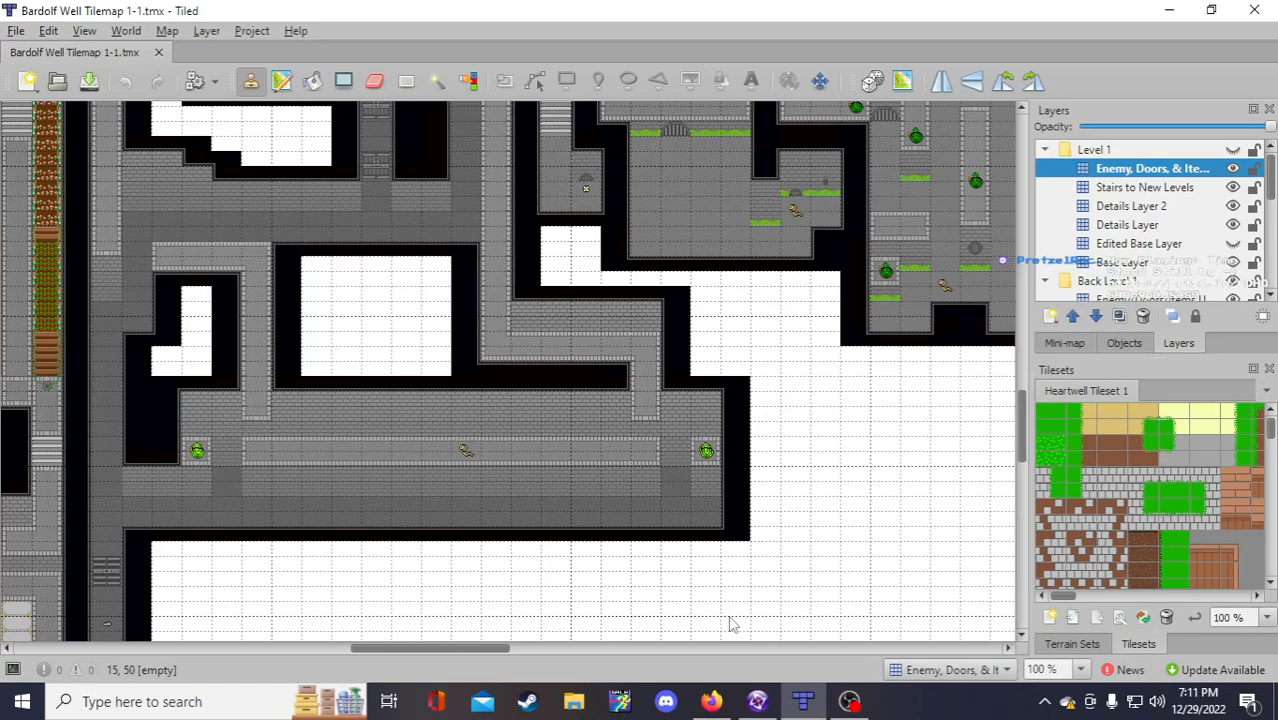
pyautogui.click(711, 701)
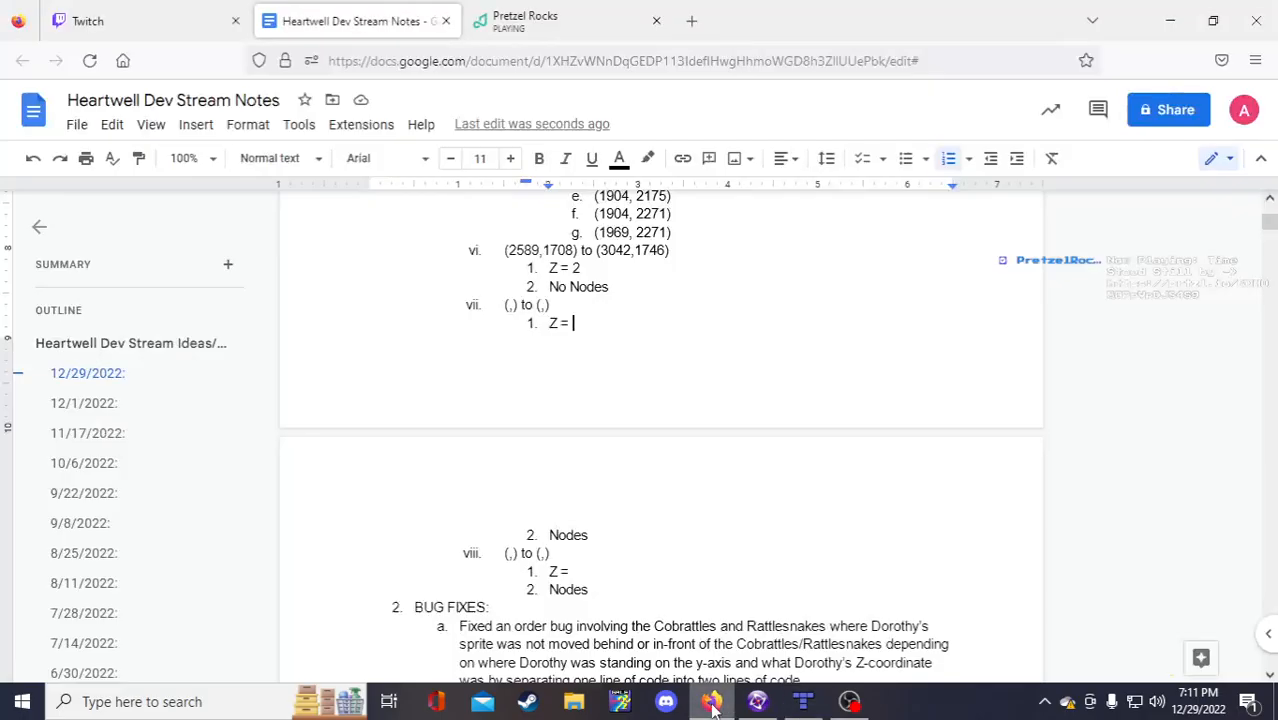
pyautogui.click(543, 10)
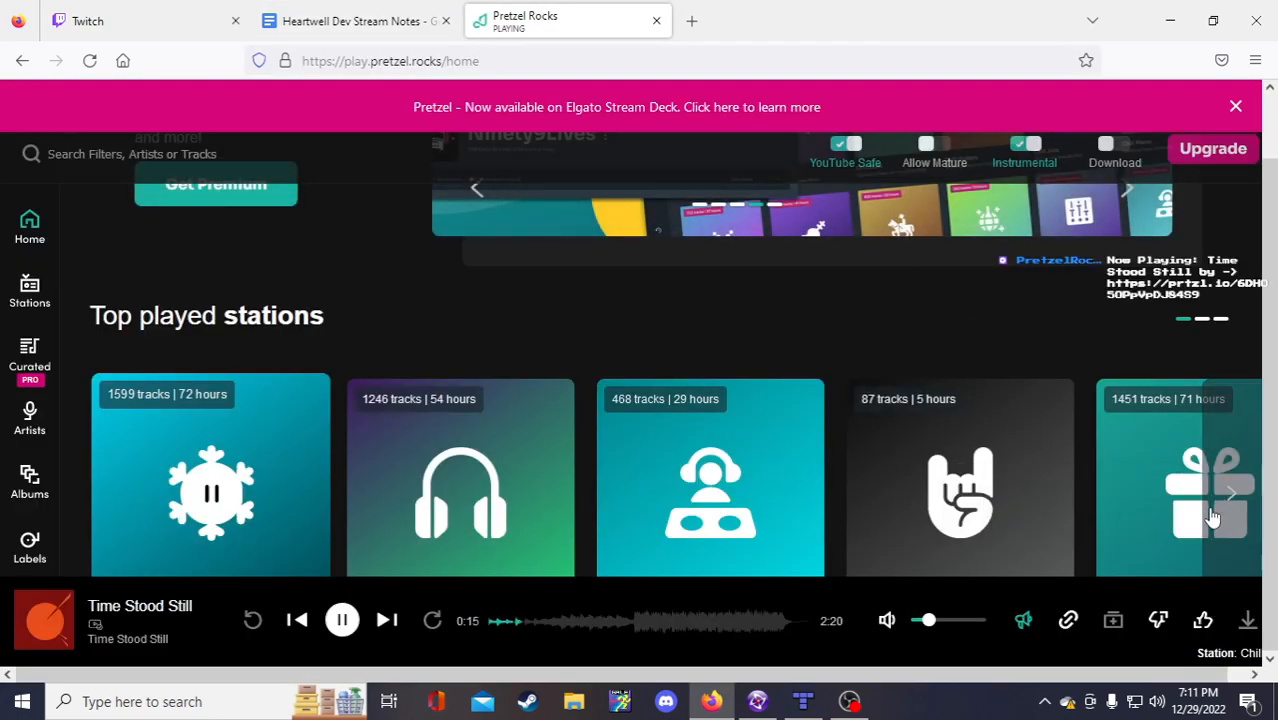
# Step: Like 'Time Stood Still' in Pretzel Rocks, then bring the Bardolf Well tilemap up in Tiled
pyautogui.click(1202, 620)
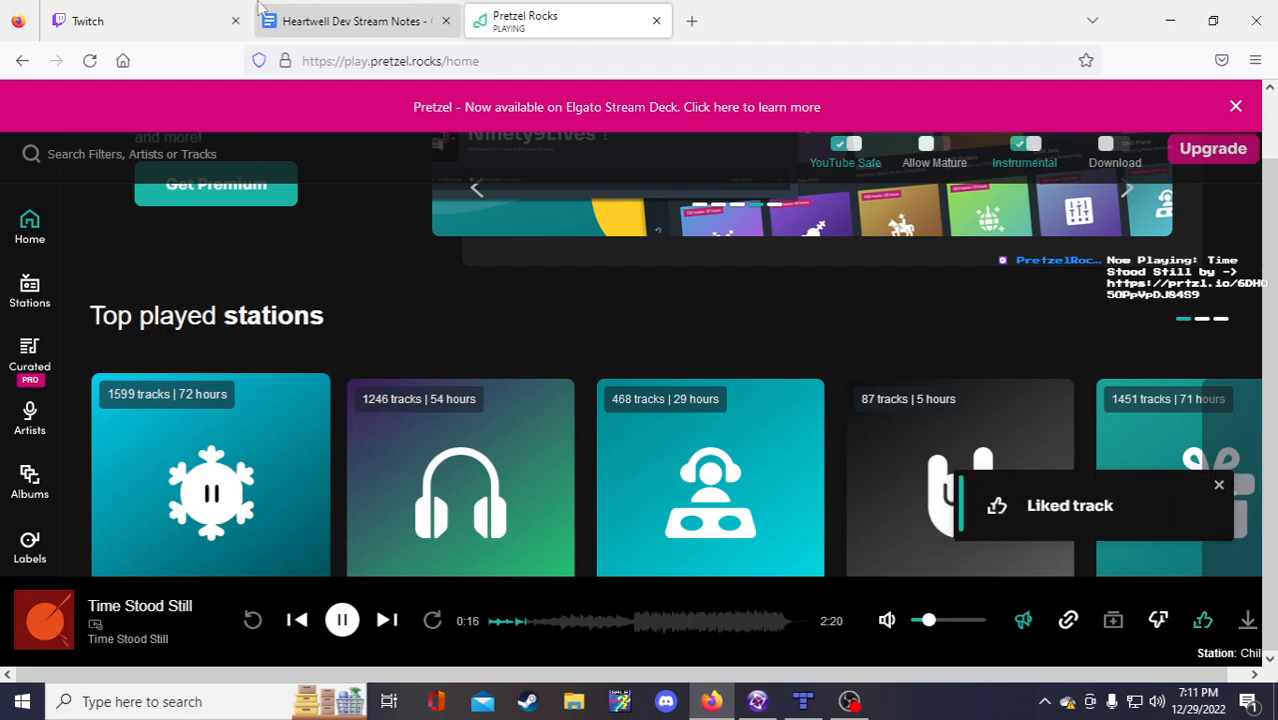
pyautogui.click(345, 12)
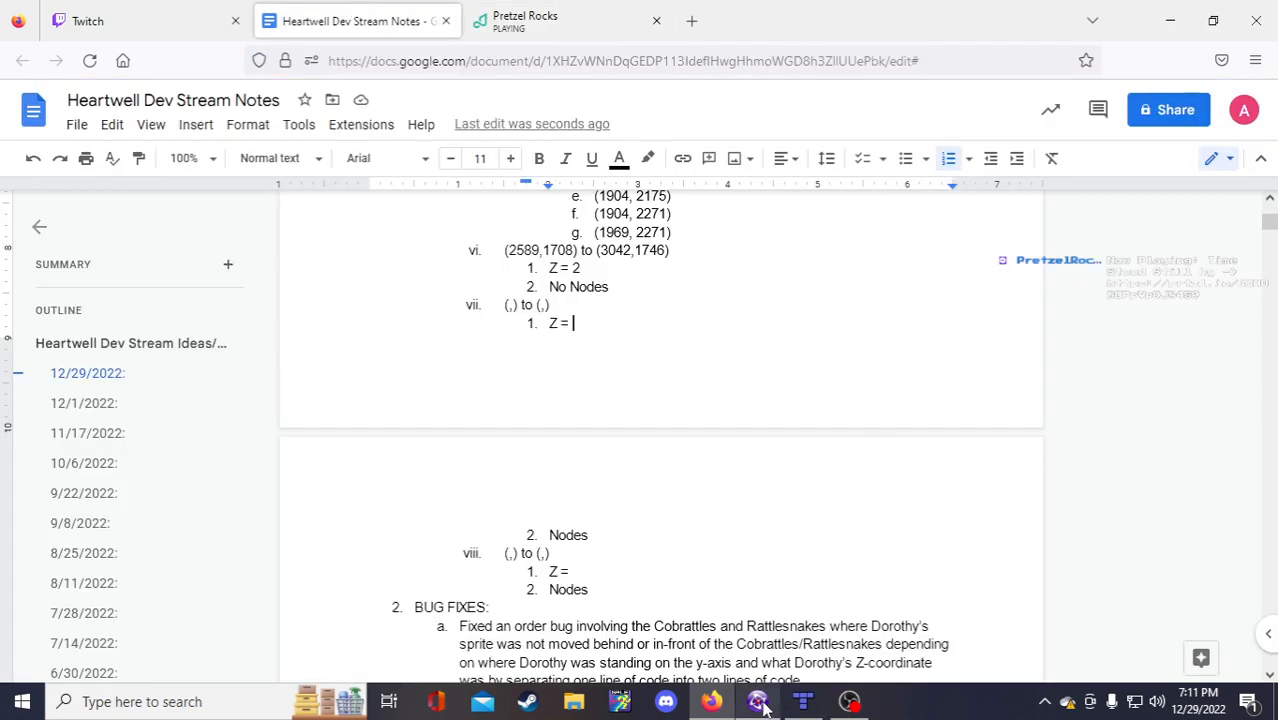
pyautogui.moveTo(762, 706)
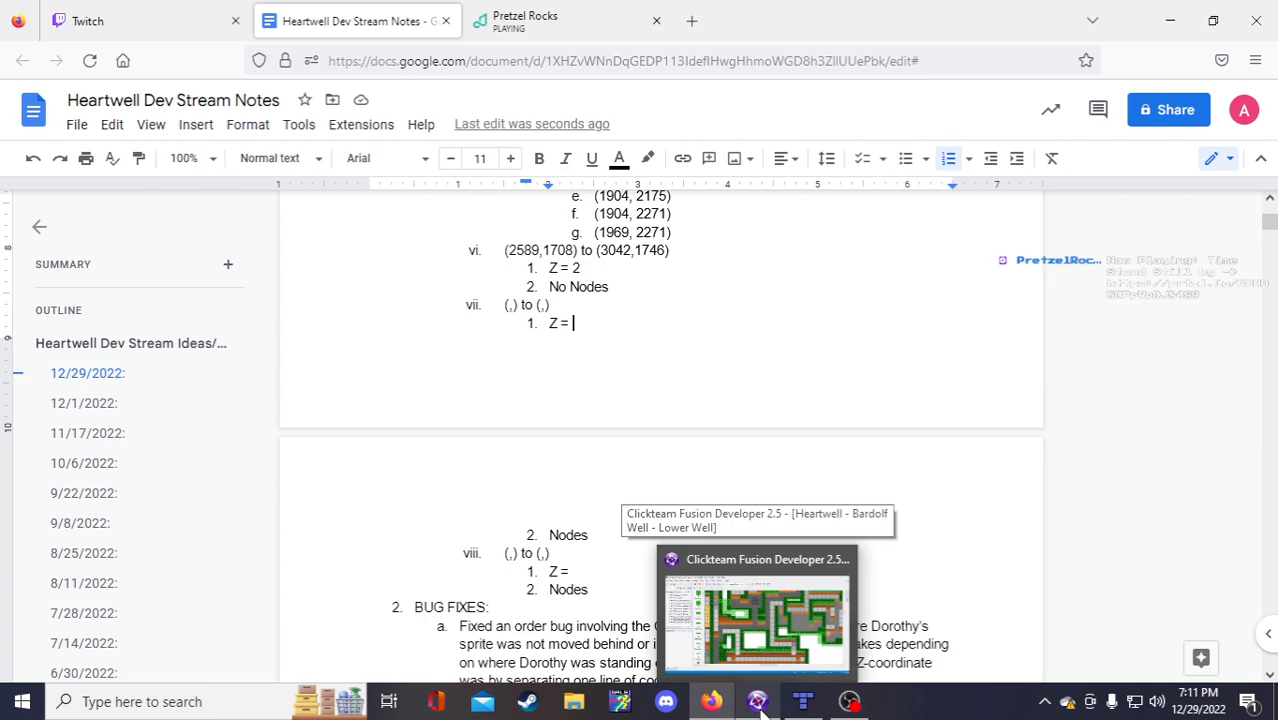
pyautogui.click(758, 704)
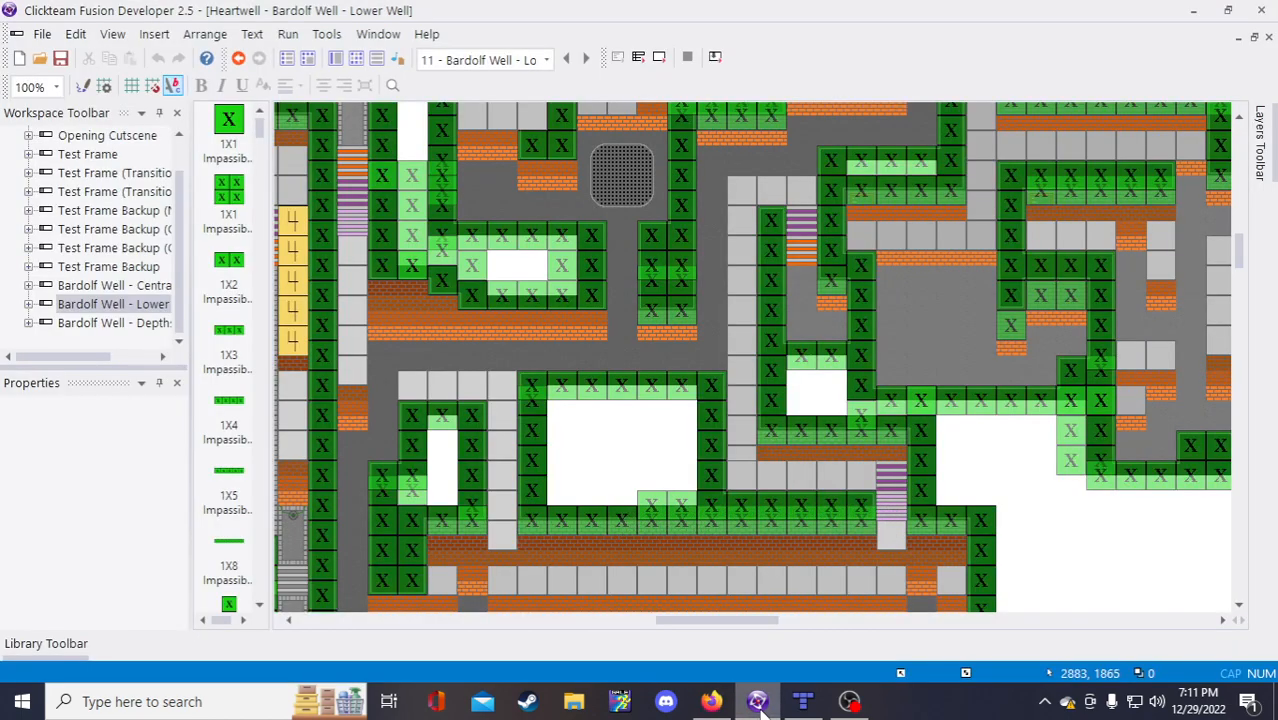
pyautogui.click(803, 701)
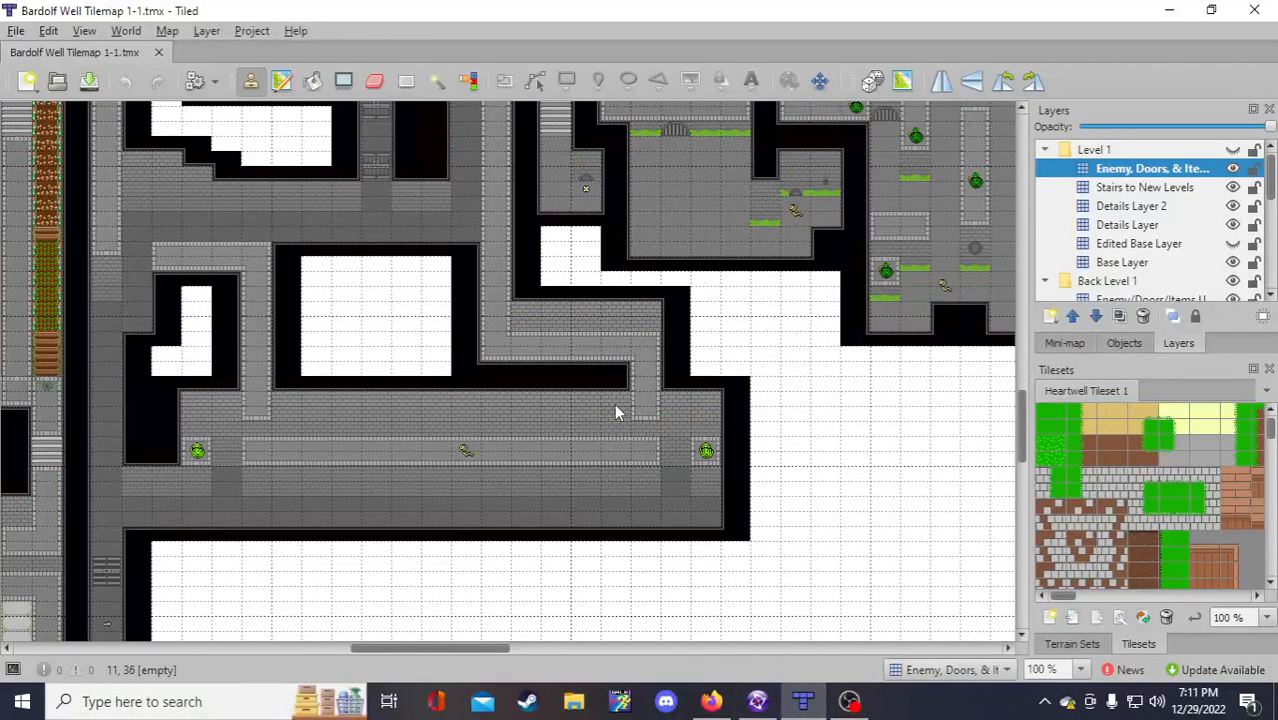
pyautogui.scroll(3, 615, 440)
pyautogui.scroll(-2, 614, 486)
pyautogui.moveTo(480, 648); pyautogui.dragTo(472, 648)
pyautogui.scroll(1, 470, 623)
pyautogui.scroll(15, 436, 580)
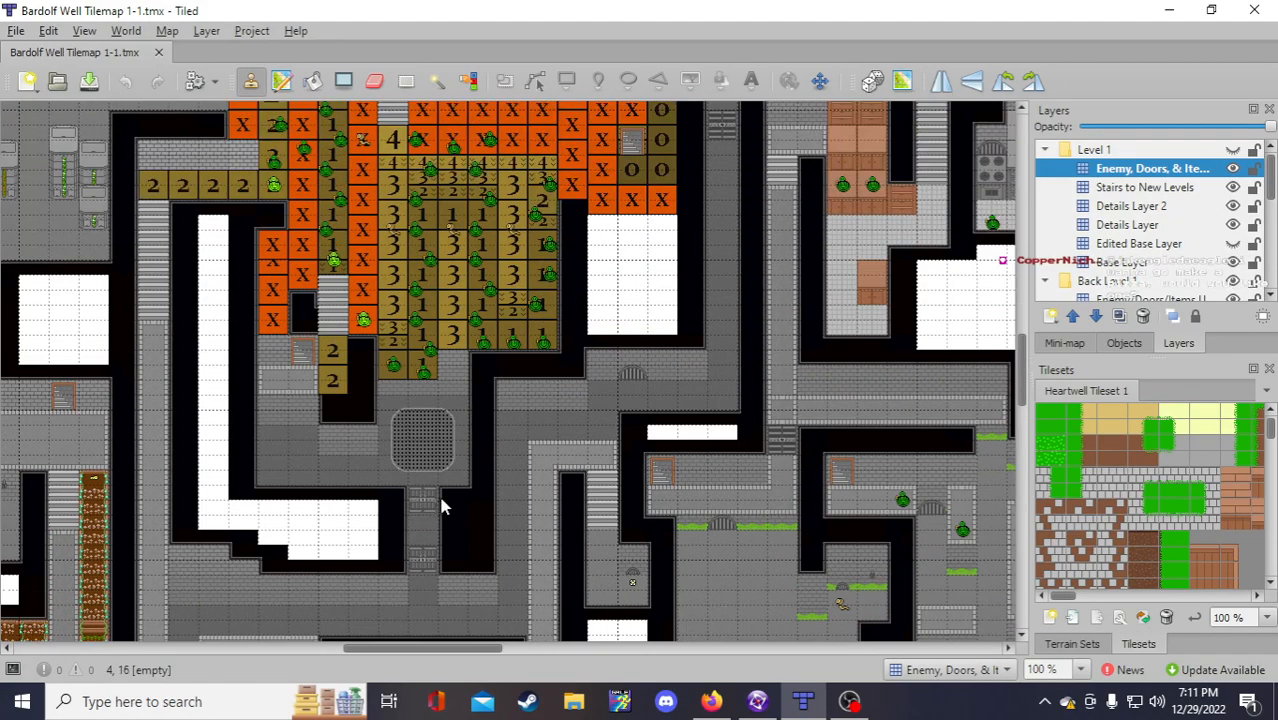
pyautogui.scroll(8, 436, 498)
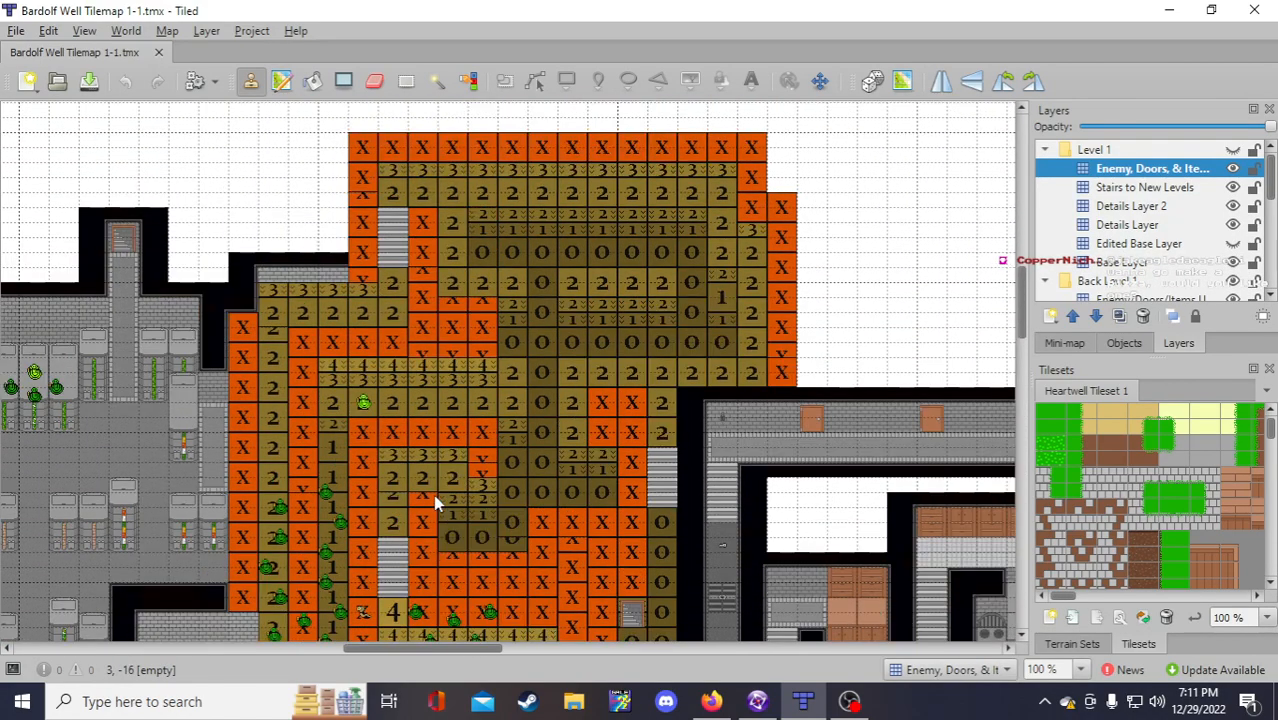
pyautogui.scroll(-3, 433, 494)
pyautogui.scroll(-2, 433, 494)
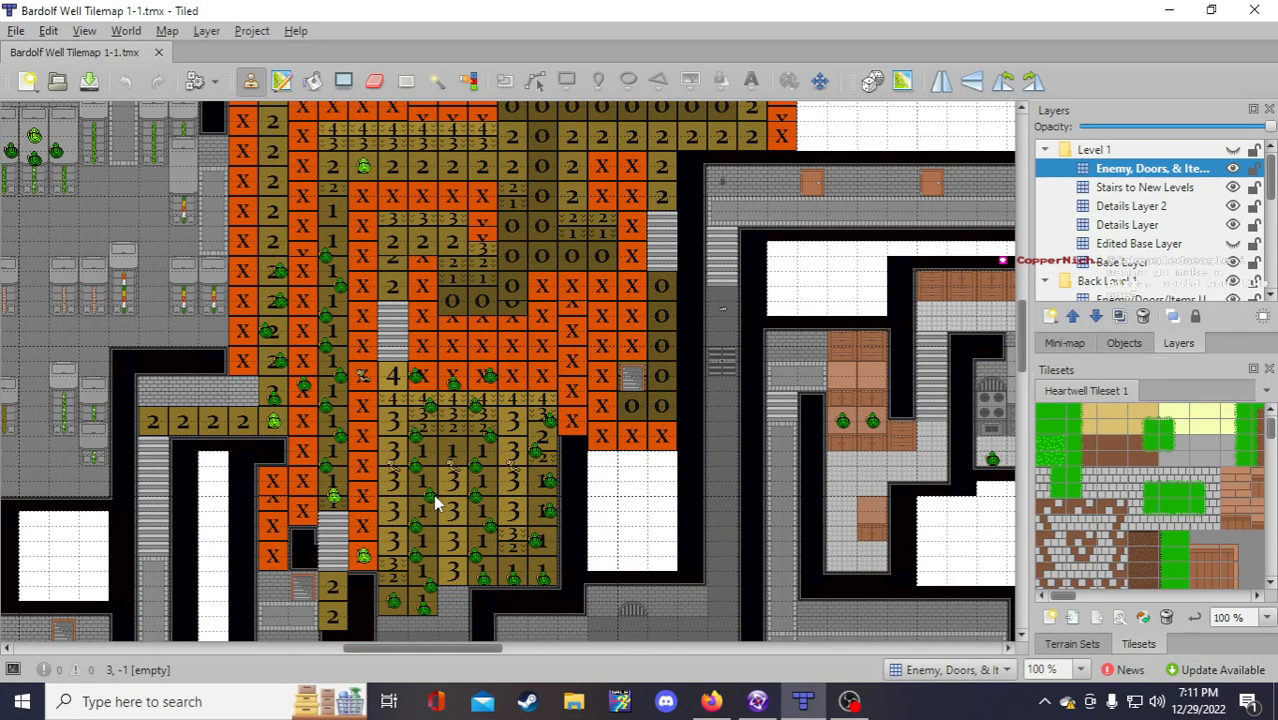
pyautogui.scroll(-4, 436, 503)
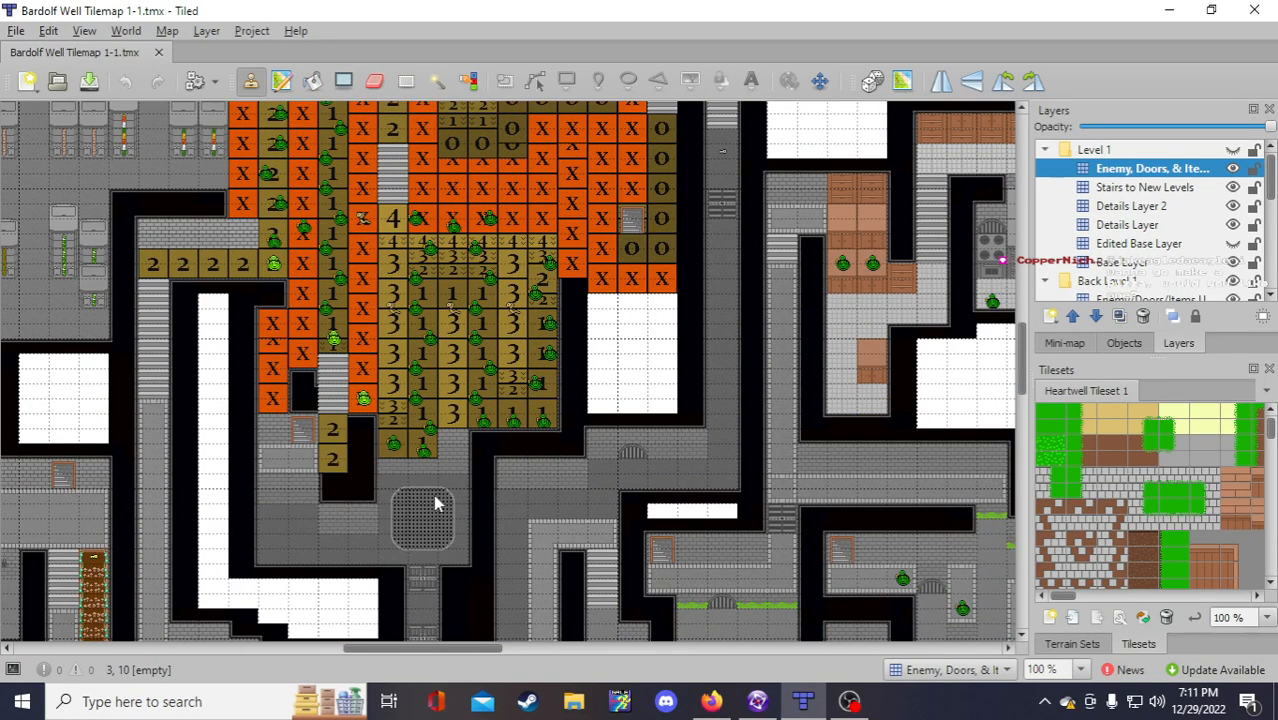
pyautogui.scroll(2, 476, 437)
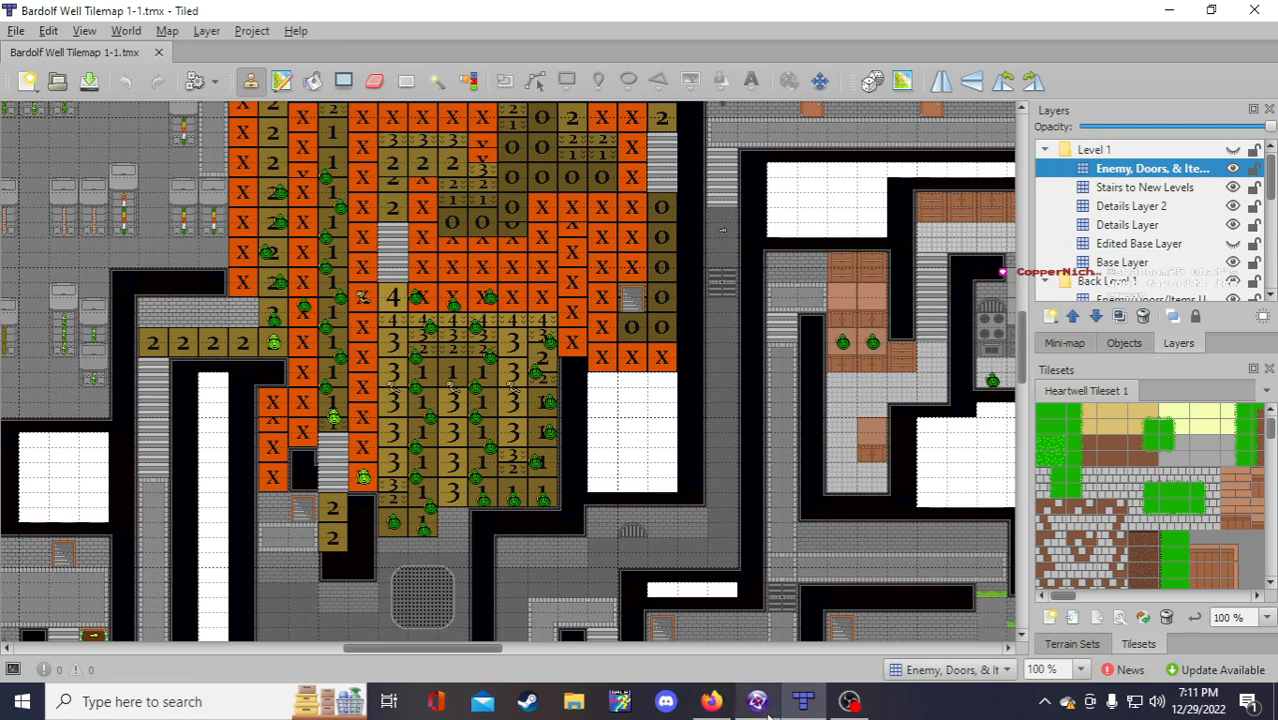
pyautogui.moveTo(760, 706)
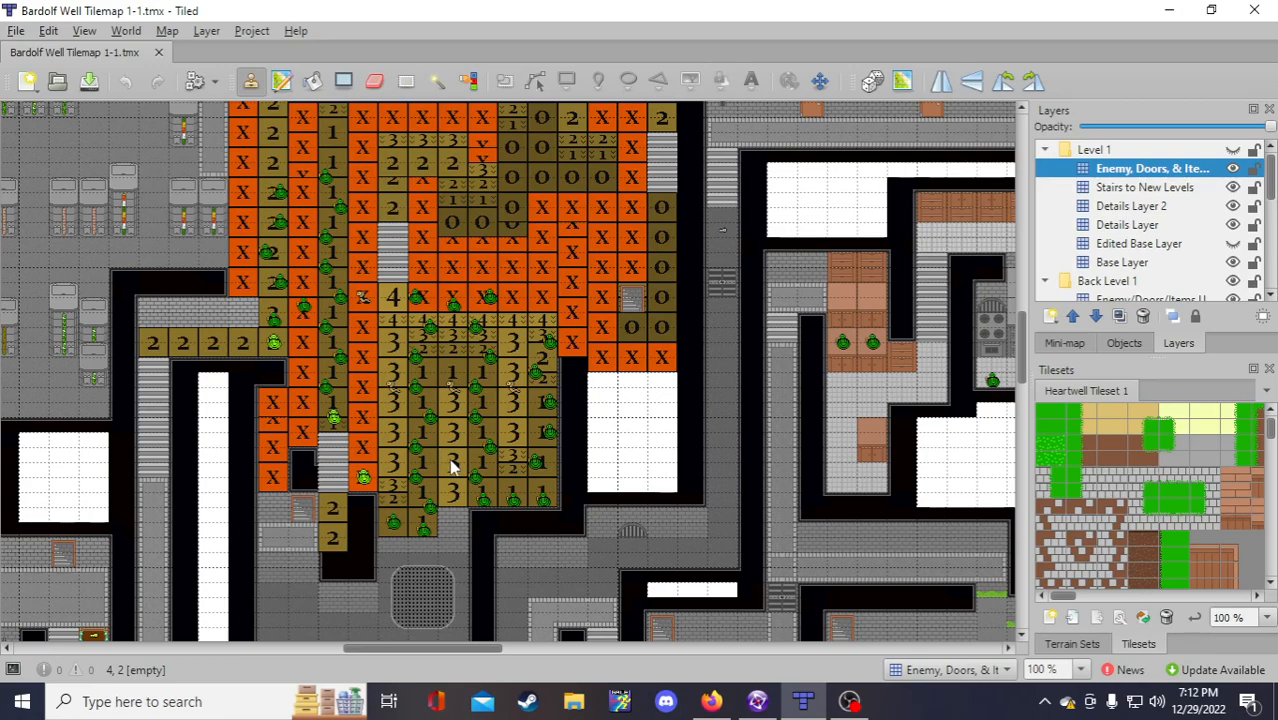
# Step: Scroll the Tiled map to inspect the depth-3 tile block and its X-tile edges
pyautogui.scroll(5, 450, 465)
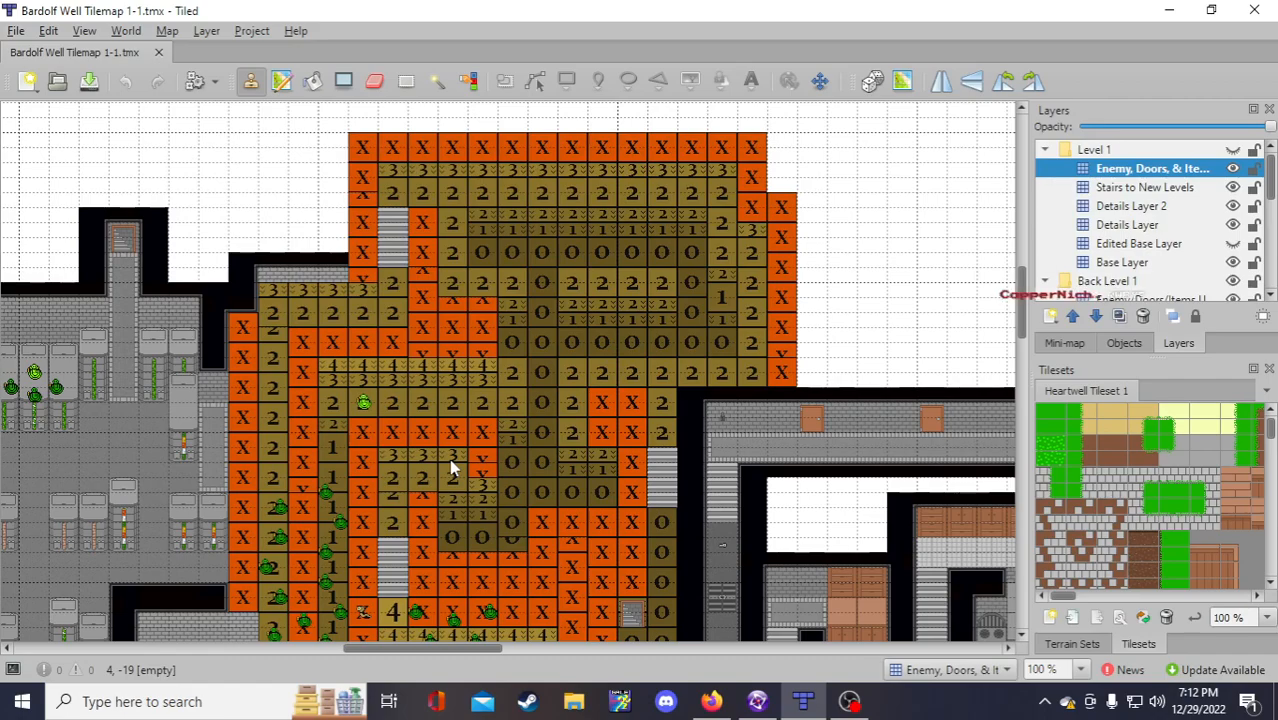
pyautogui.scroll(-5, 449, 466)
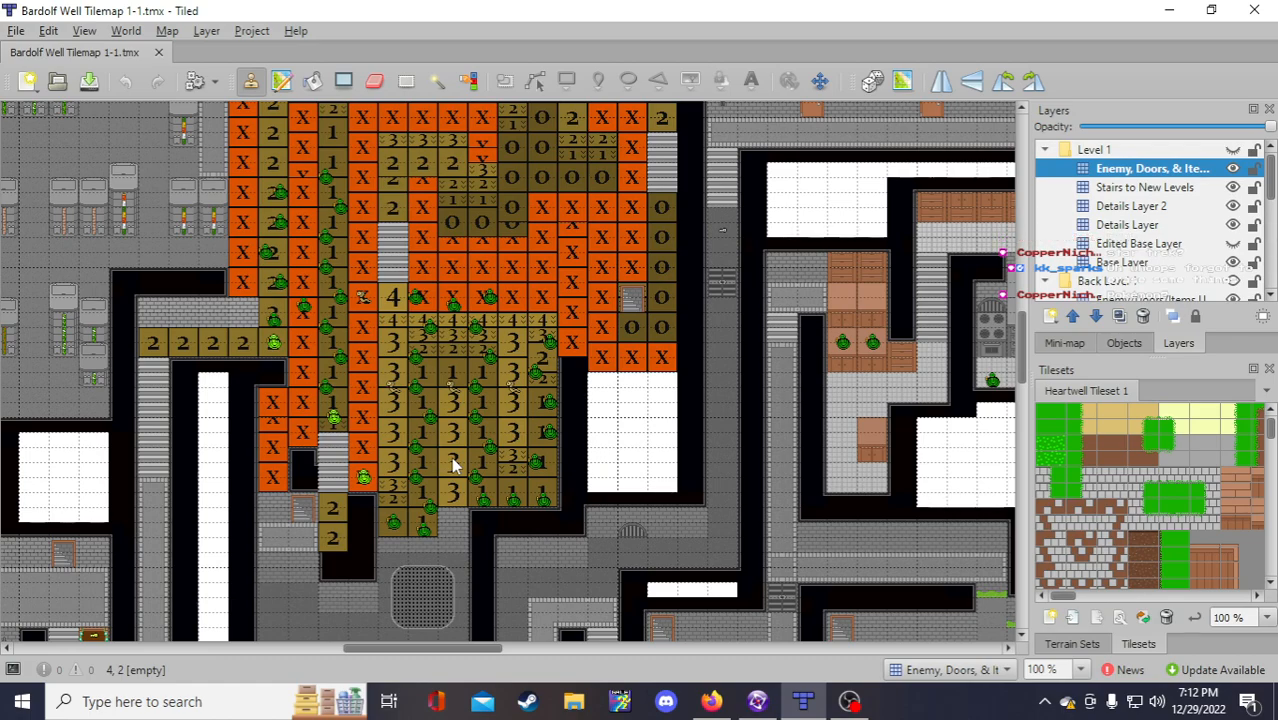
pyautogui.scroll(-2, 445, 476)
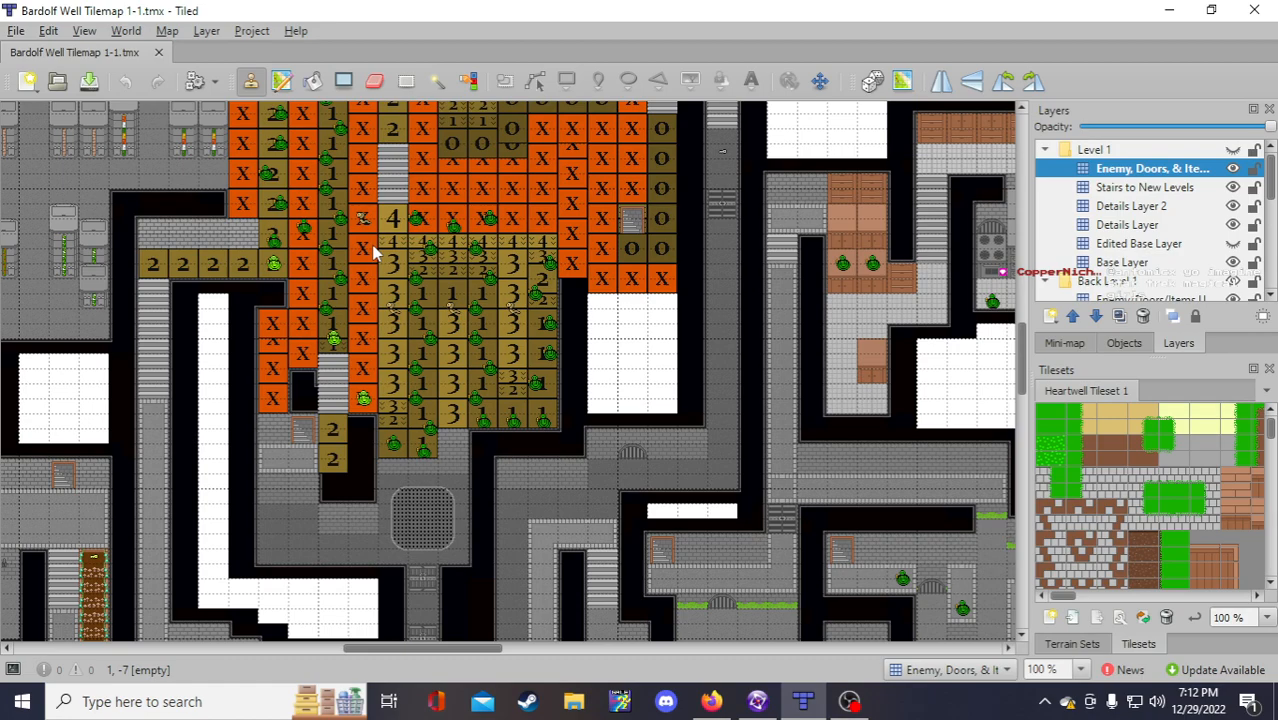
pyautogui.scroll(2, 374, 253)
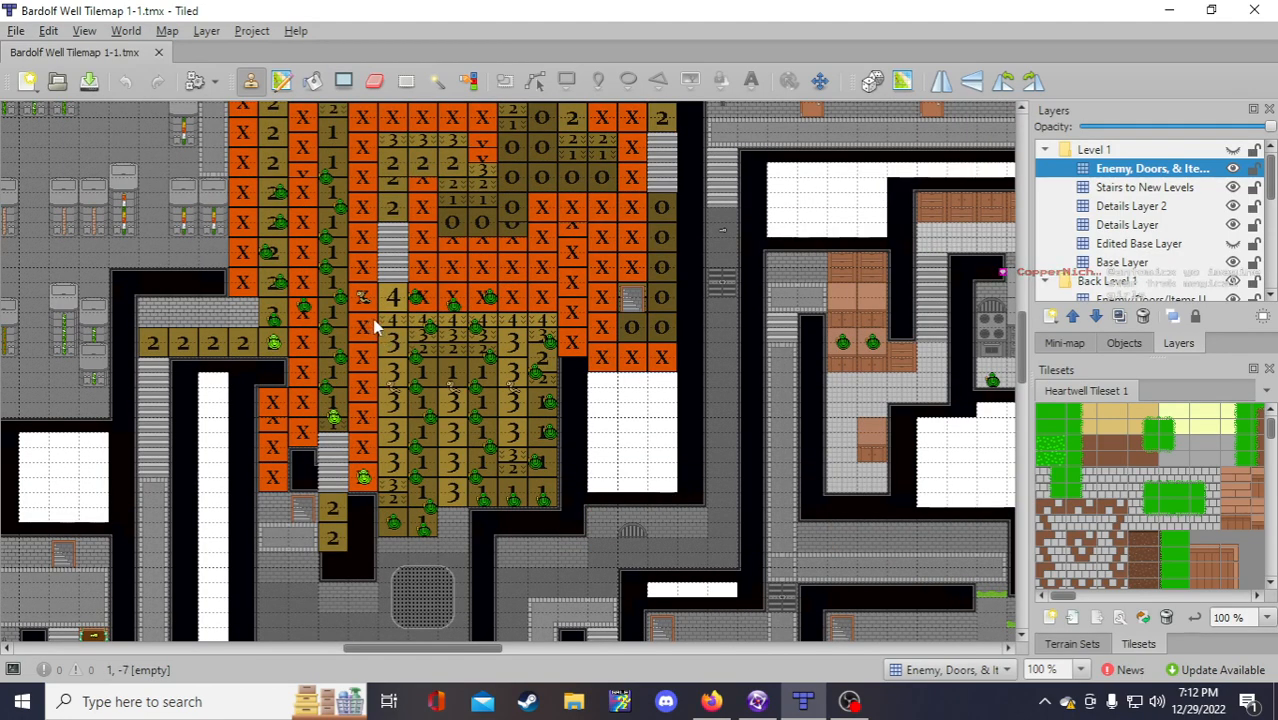
# Step: Enter bound vii's start point (2683,1002), read from the Fusion level editor
pyautogui.click(757, 702)
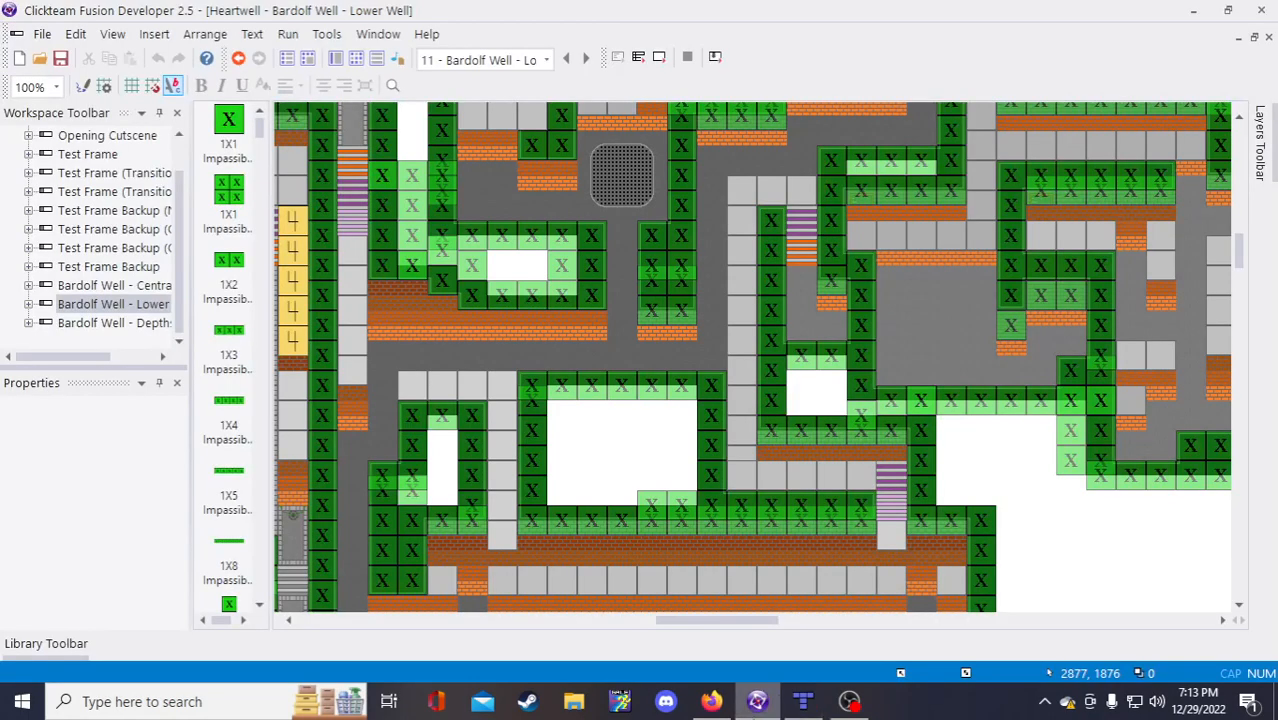
pyautogui.scroll(5, 645, 573)
pyautogui.scroll(-5, 645, 578)
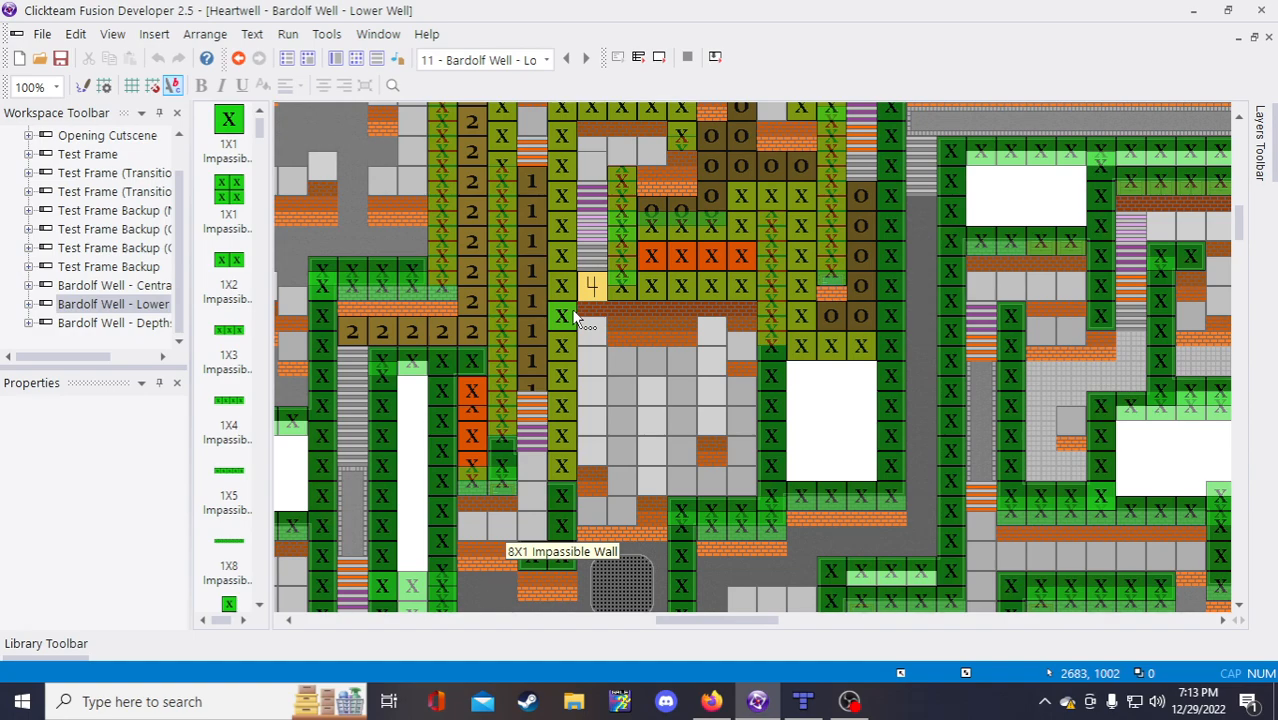
pyautogui.click(711, 702)
pyautogui.click(505, 305)
pyautogui.write('268')
pyautogui.write('4')
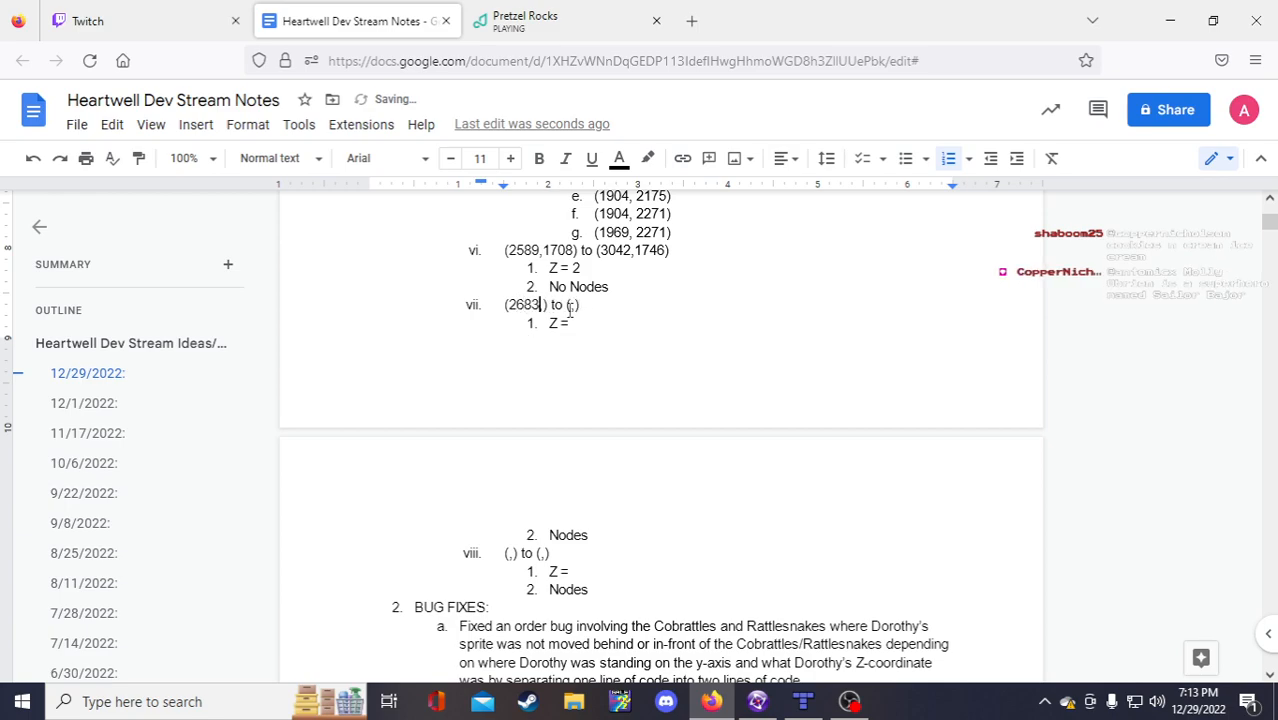
pyautogui.write('1002')
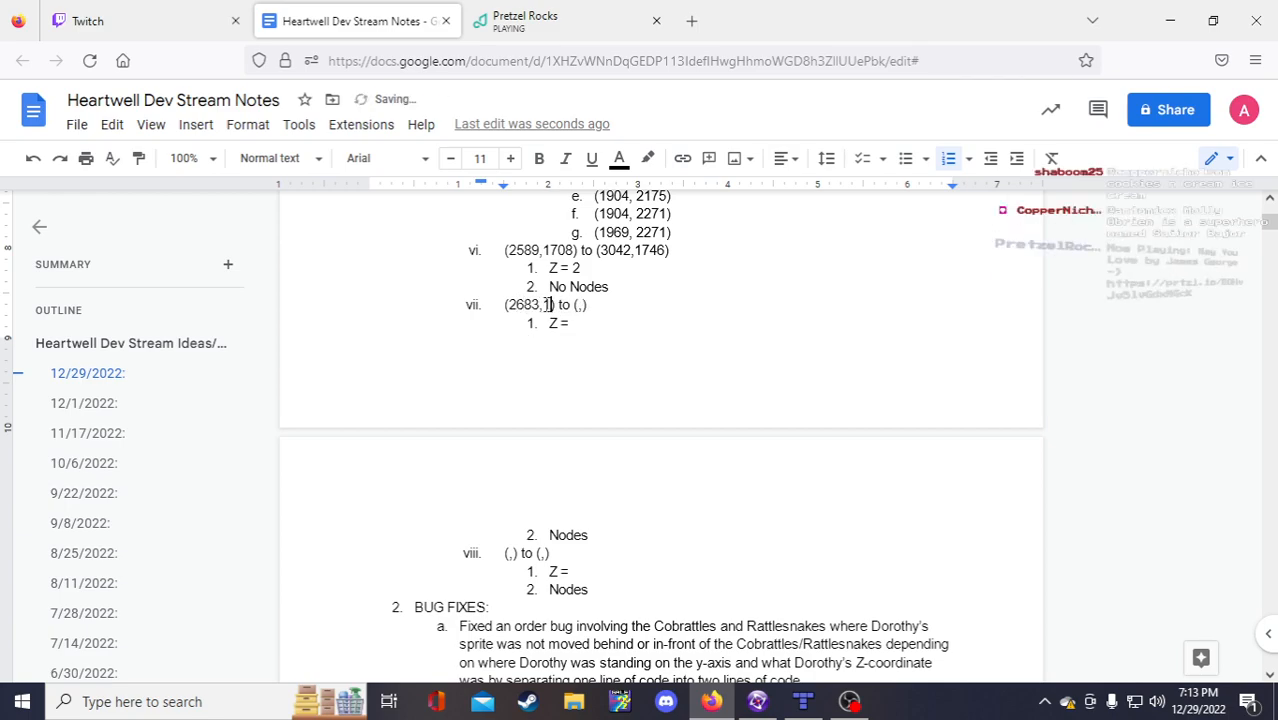
# Step: Enter bound vii's end point (2854,1205) after checking it in Fusion
pyautogui.click(757, 701)
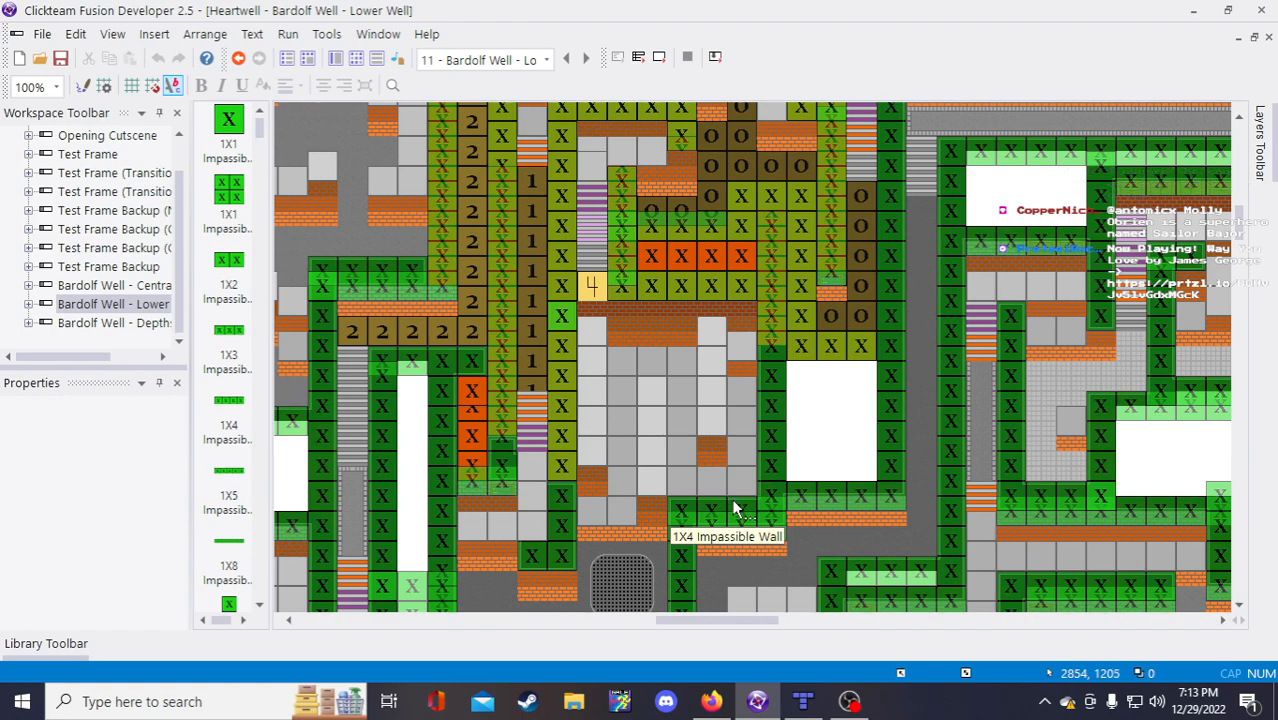
pyautogui.click(711, 701)
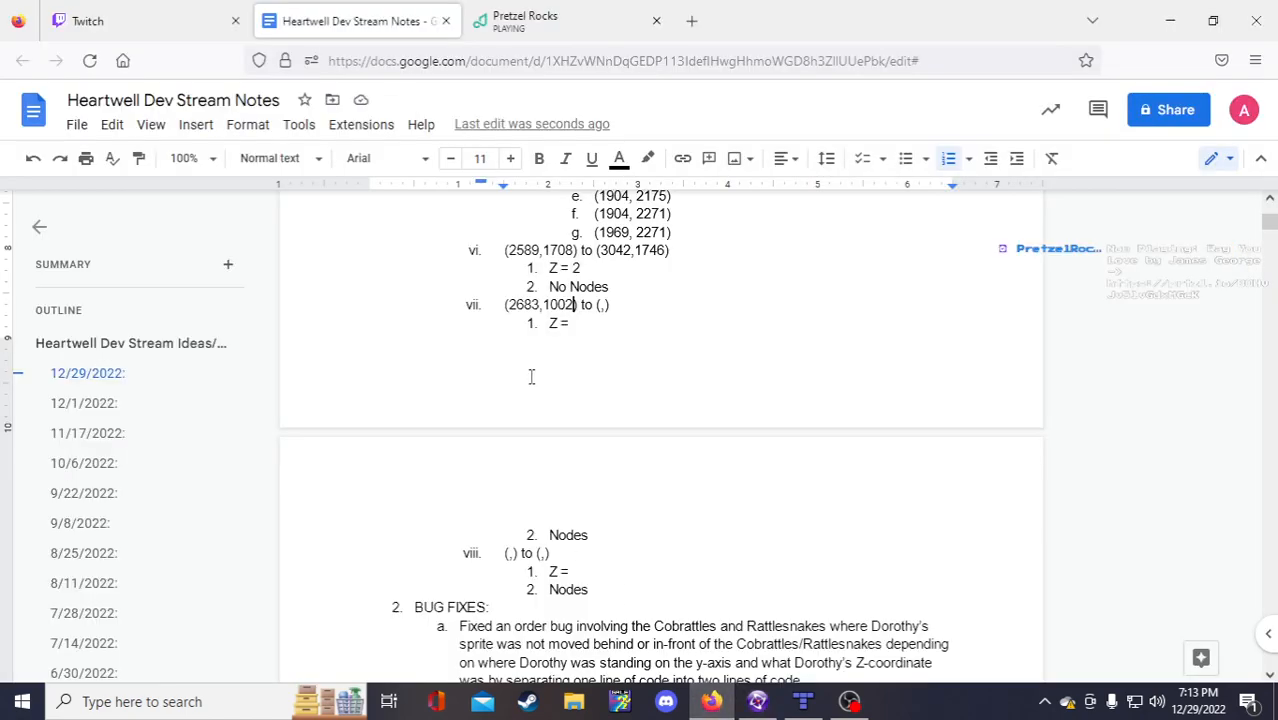
pyautogui.click(599, 305)
pyautogui.write('2854,')
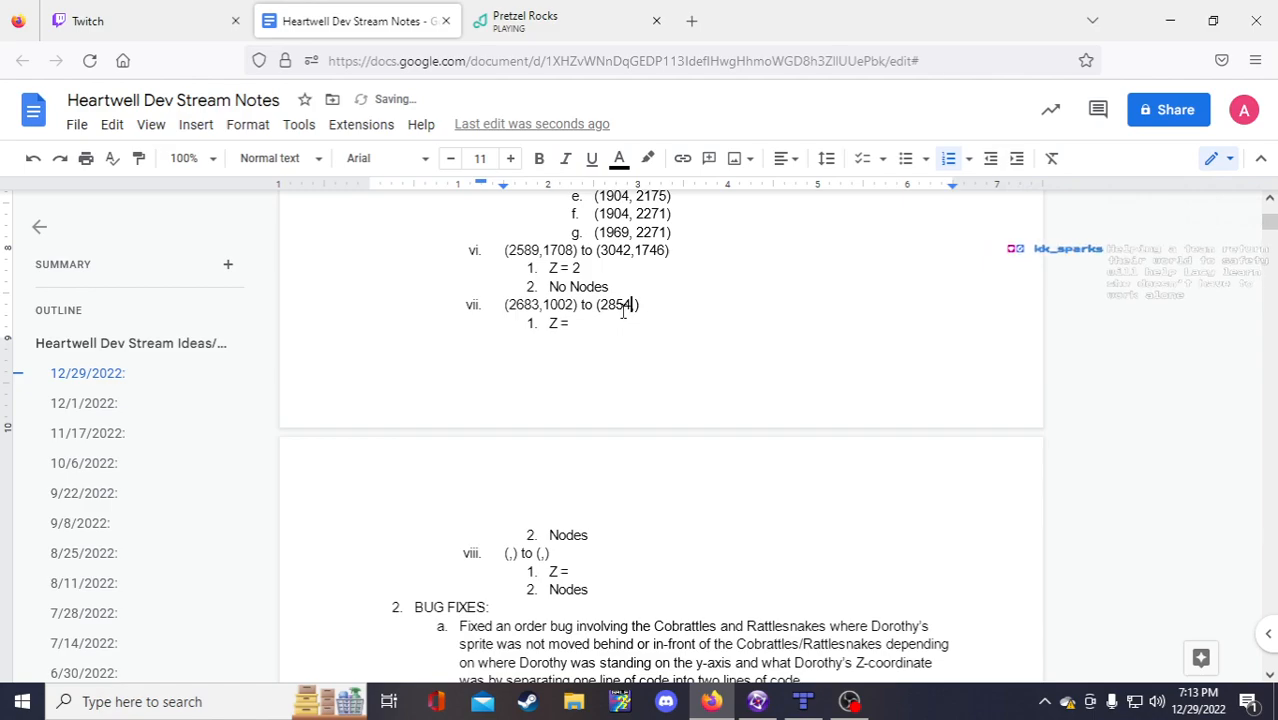
pyautogui.write('1205')
# Step: Set bound vii to Z = 0 and No Nodes
pyautogui.click(599, 325)
pyautogui.write('0')
pyautogui.click(555, 534)
pyautogui.write('No')
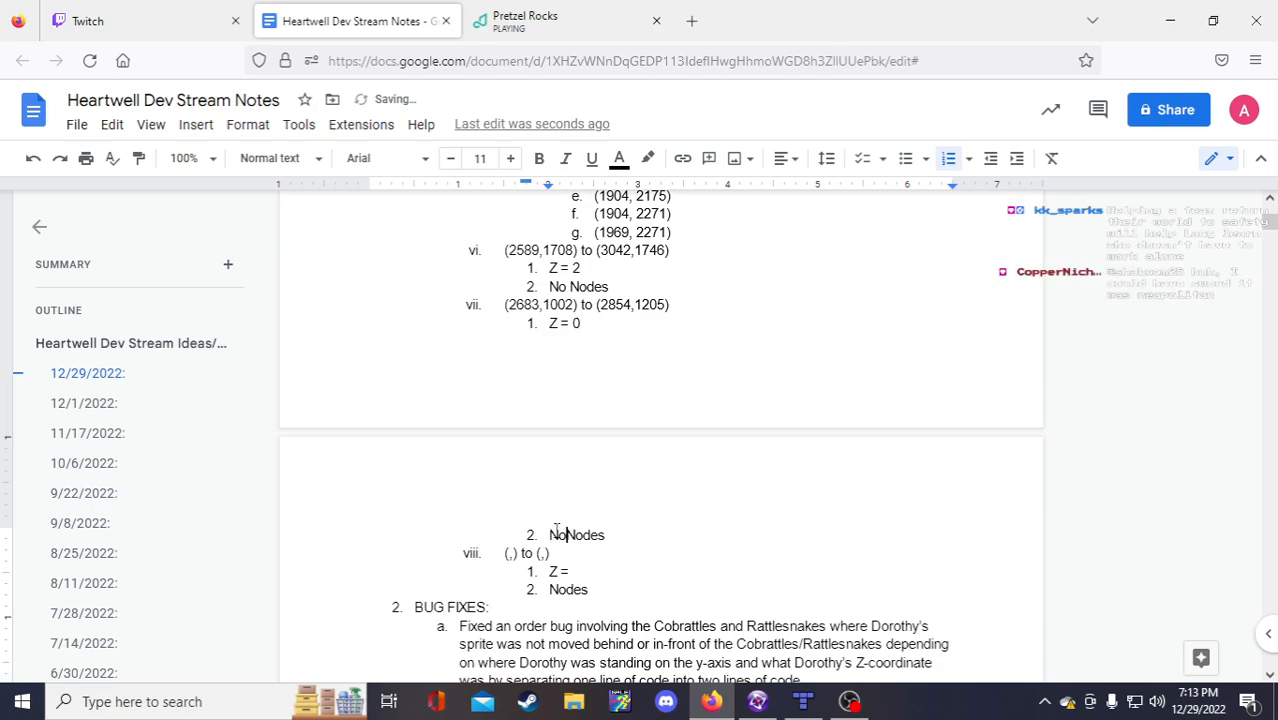
# Step: Append ': Affects 3 Cobras' to the end of line vii
pyautogui.click(505, 304)
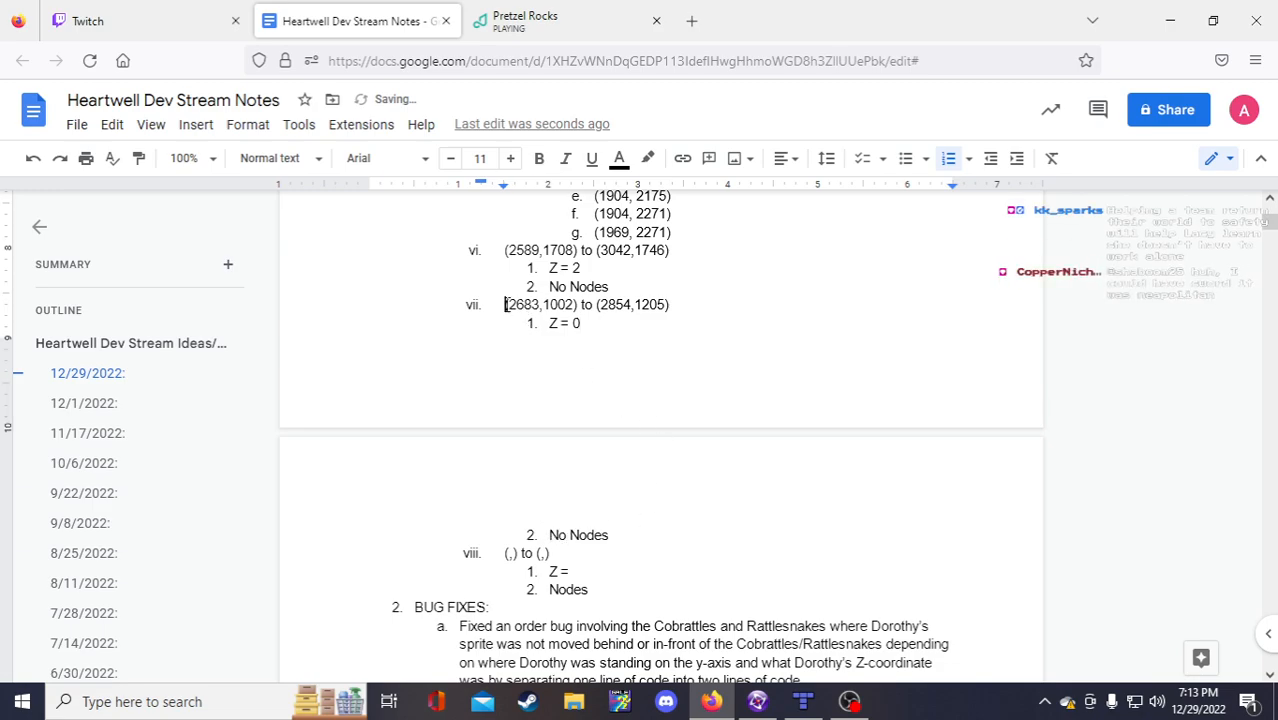
pyautogui.click(506, 309)
pyautogui.click(682, 306)
pyautogui.write('Cob')
pyautogui.write('r')
pyautogui.press('BackSpace')
pyautogui.write('bra')
pyautogui.click(682, 306)
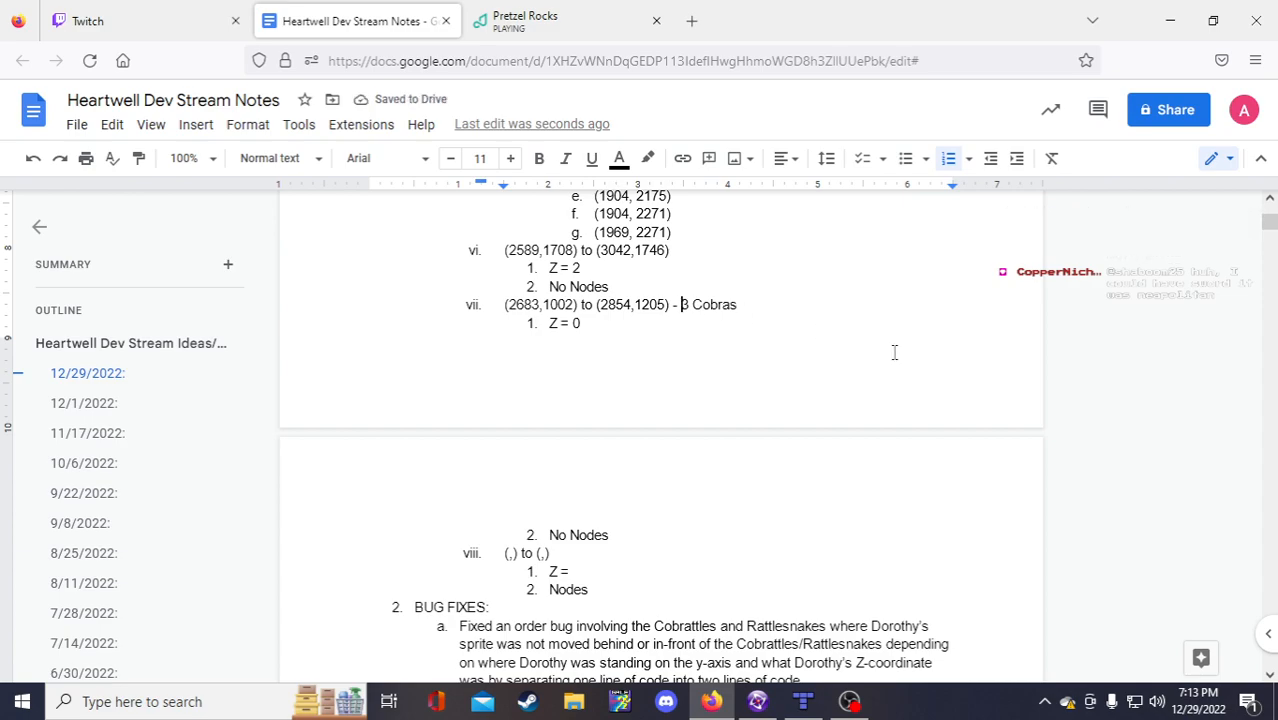
pyautogui.press('BackSpace')
pyautogui.press('BackSpace')
pyautogui.press('BackSpace')
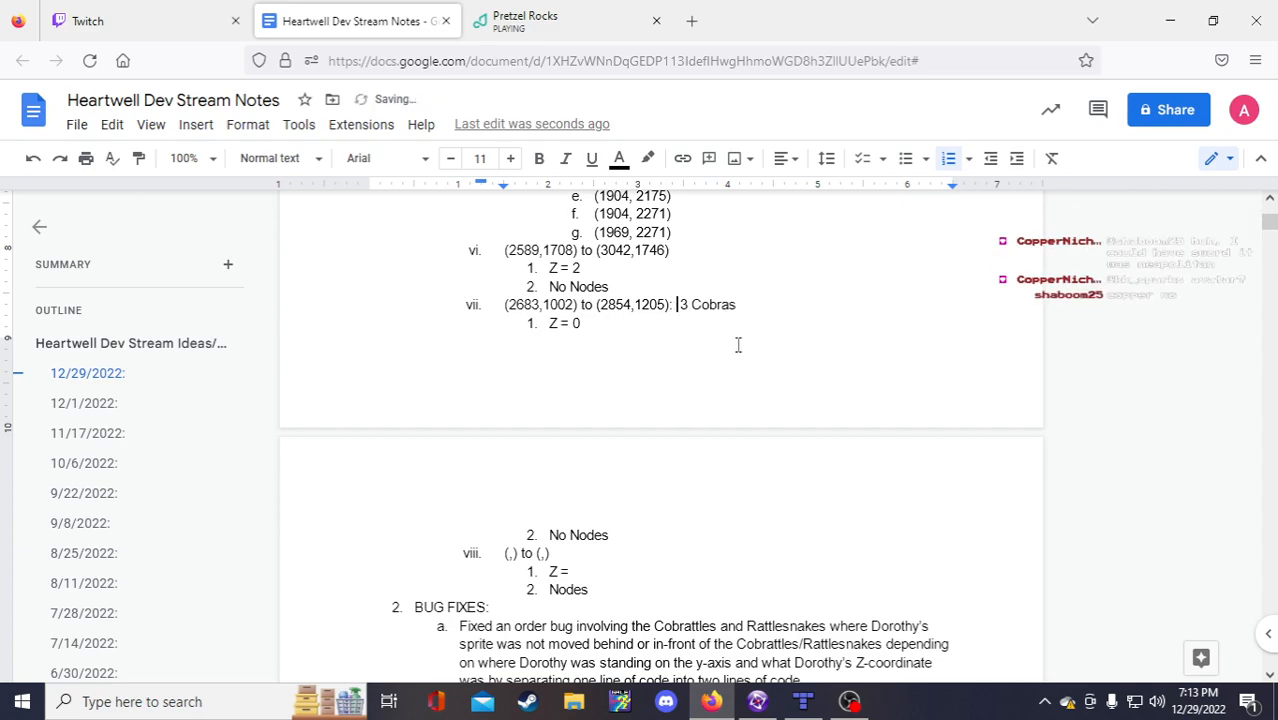
pyautogui.write(':')
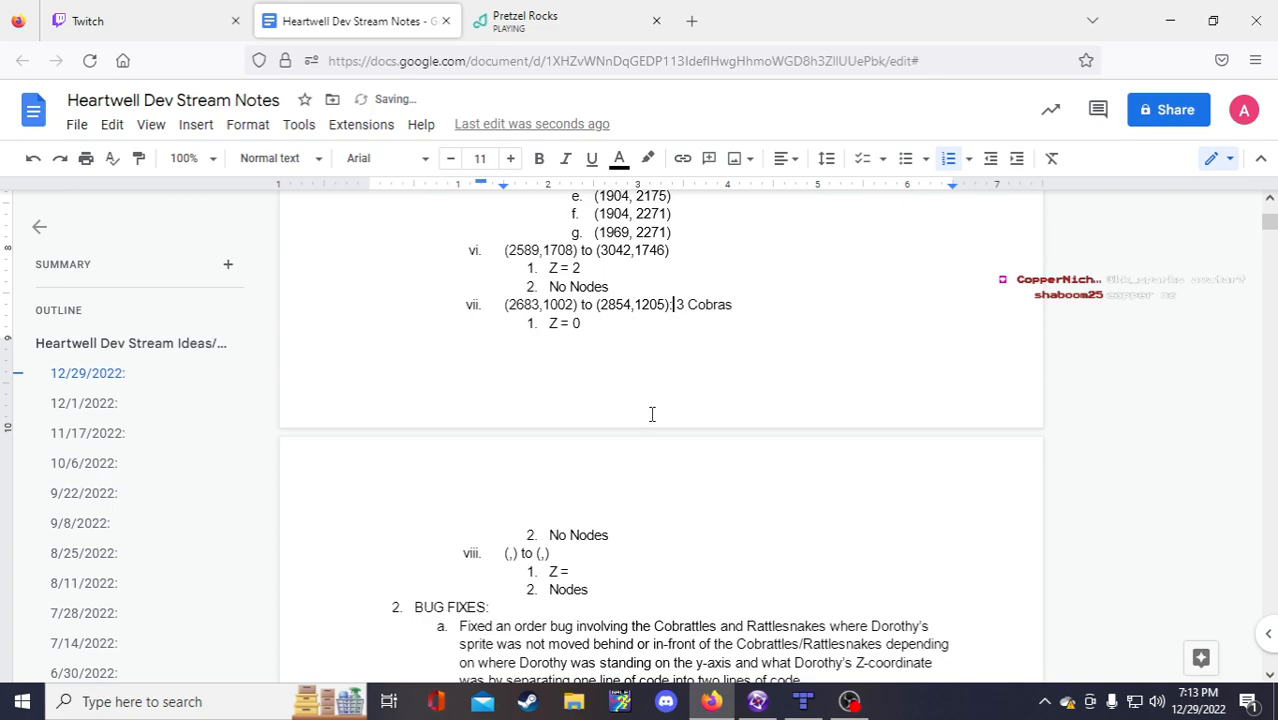
pyautogui.write('Affects')
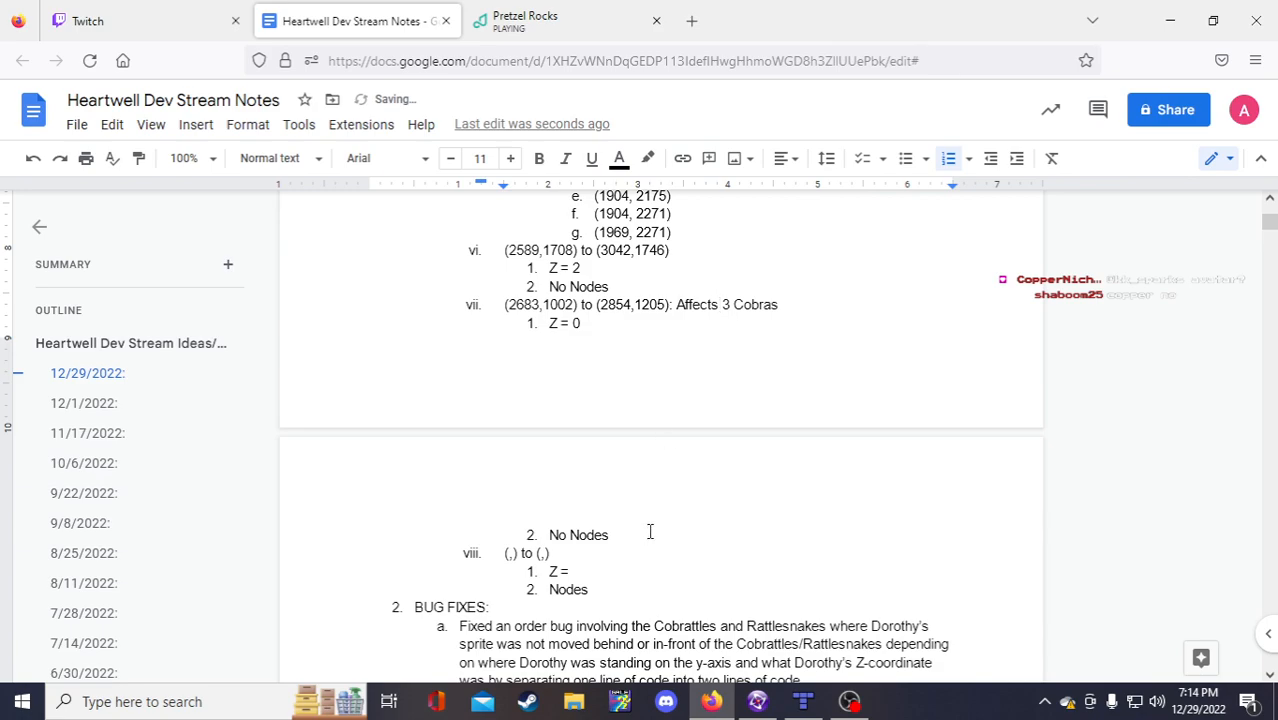
# Step: Select the blank entry viii template lines and start a new list item below them
pyautogui.moveTo(645, 532); pyautogui.dragTo(489, 304)
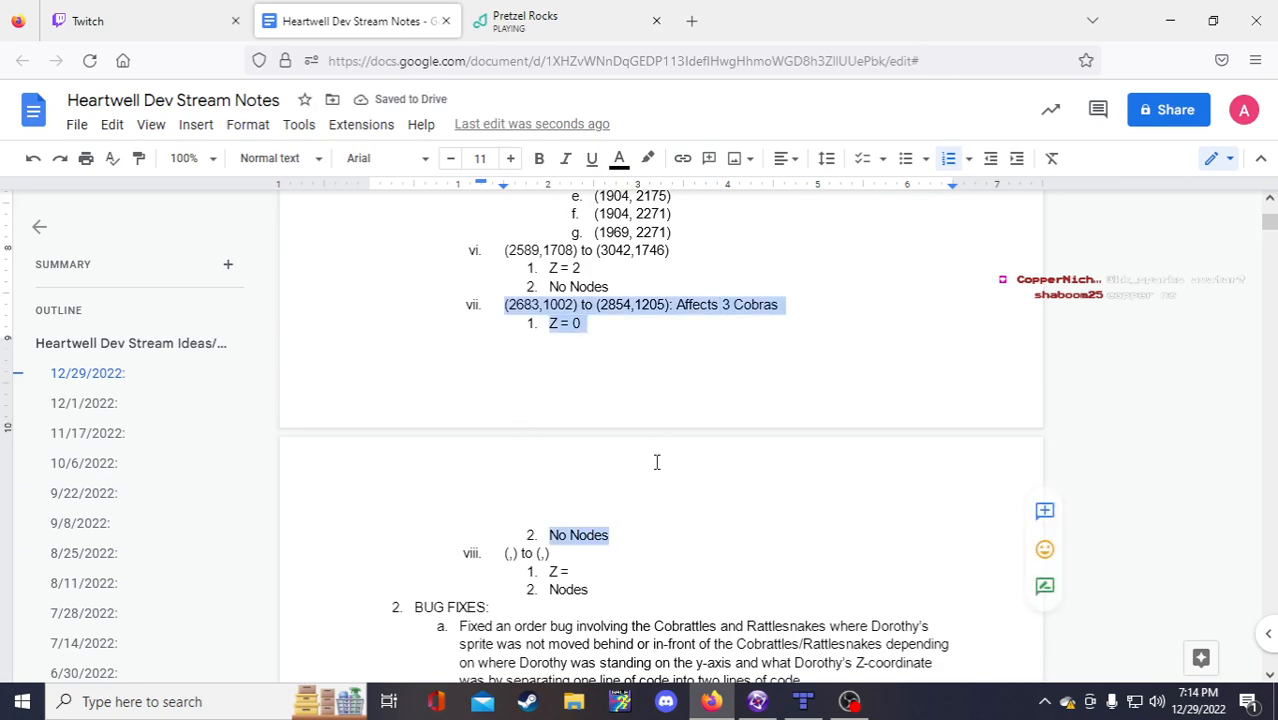
pyautogui.scroll(-2, 656, 462)
pyautogui.click(617, 488)
pyautogui.moveTo(615, 503); pyautogui.dragTo(502, 465)
pyautogui.hotkey('ctrl', 'c')
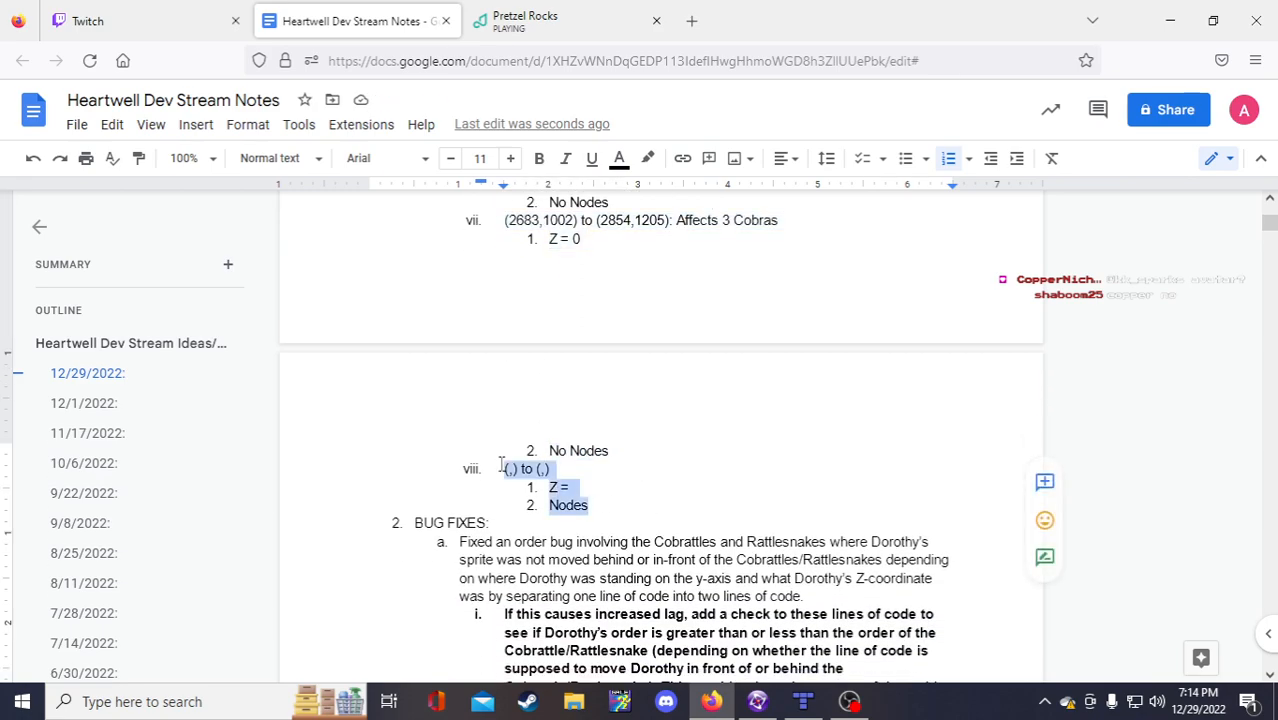
pyautogui.click(612, 503)
pyautogui.press('Return')
# Step: Outdent the new item and paste the blank (,) to (,) template as entry ix
pyautogui.hotkey('shift', 'Tab')
pyautogui.hotkey('ctrl', 'v')
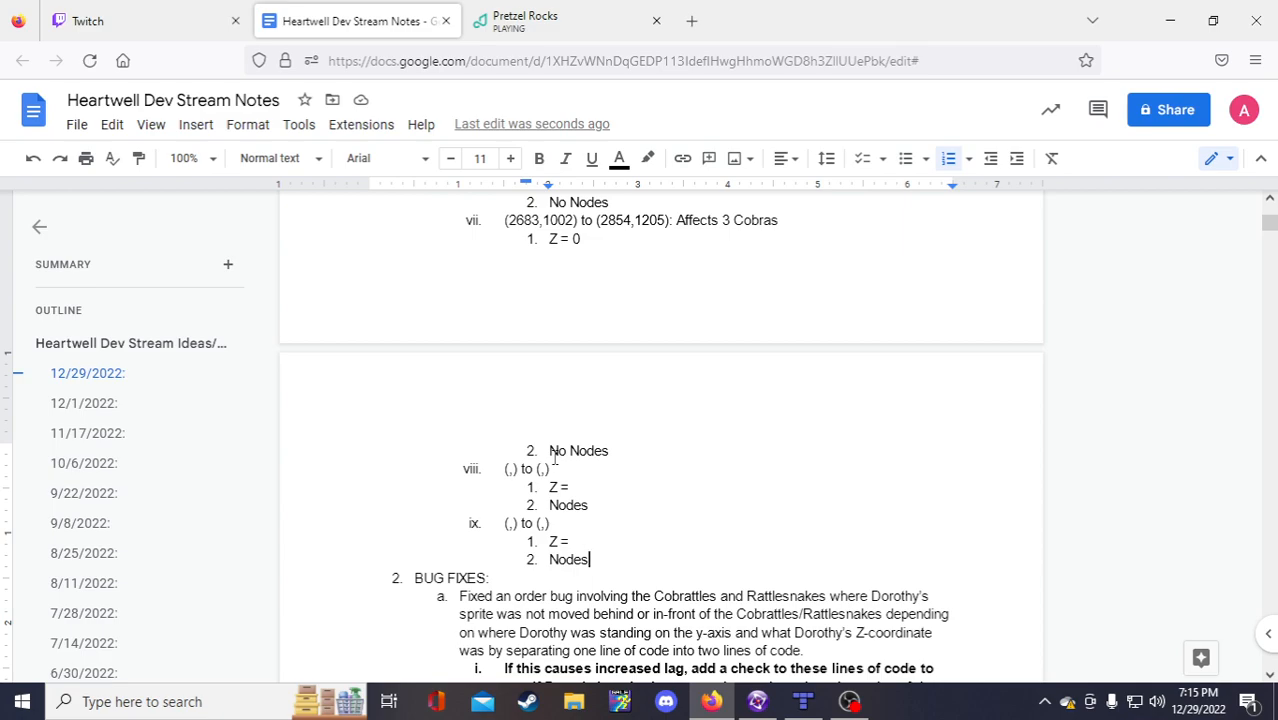
pyautogui.click(606, 456)
pyautogui.click(510, 469)
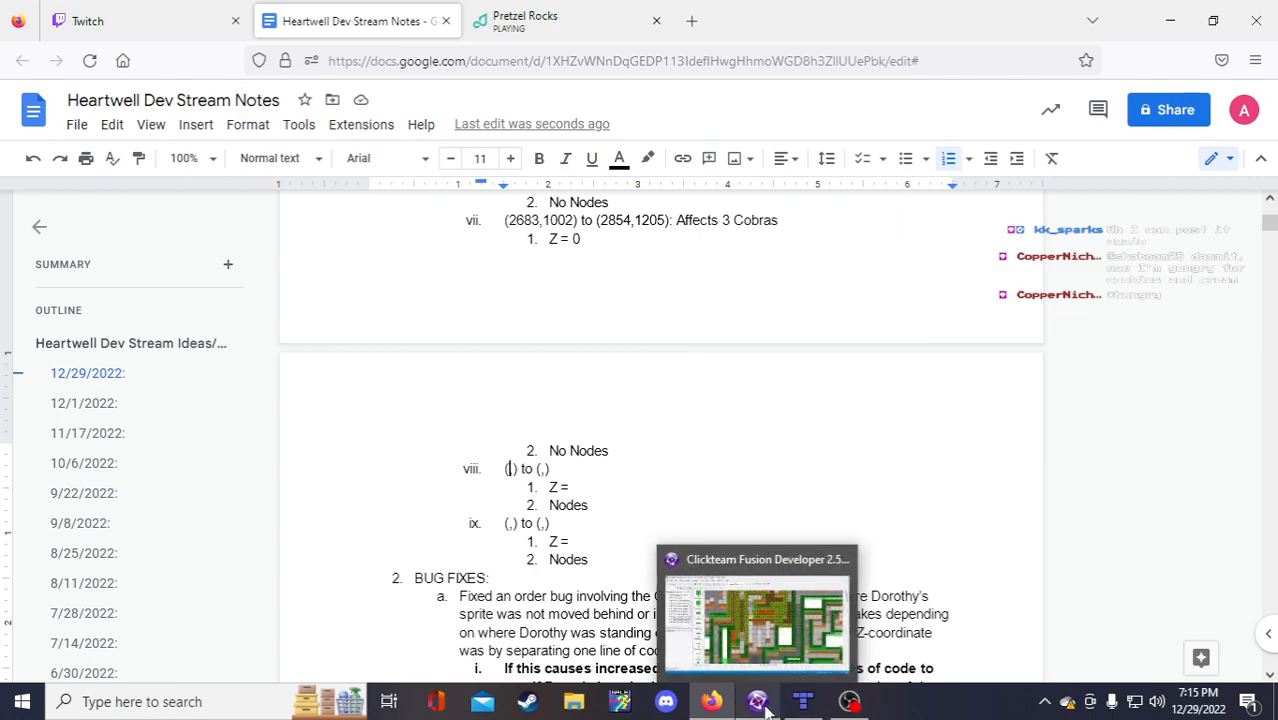
pyautogui.click(759, 704)
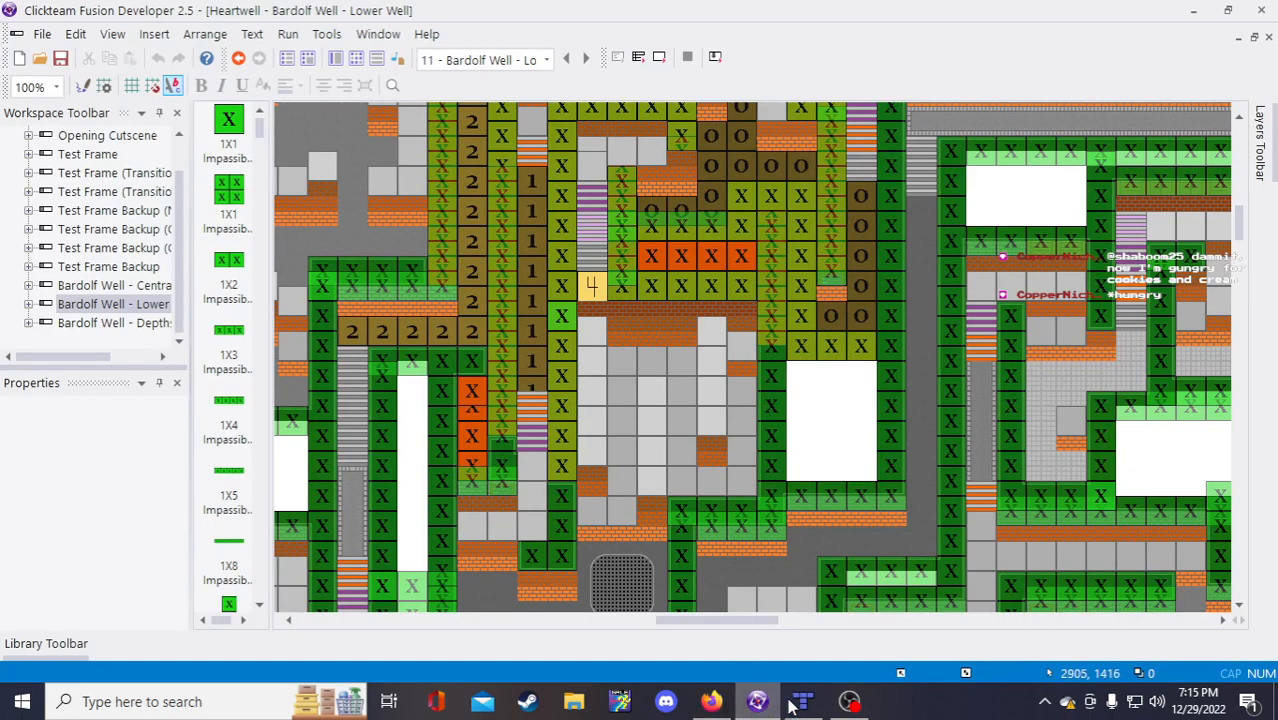
pyautogui.click(803, 704)
pyautogui.scroll(1, 519, 449)
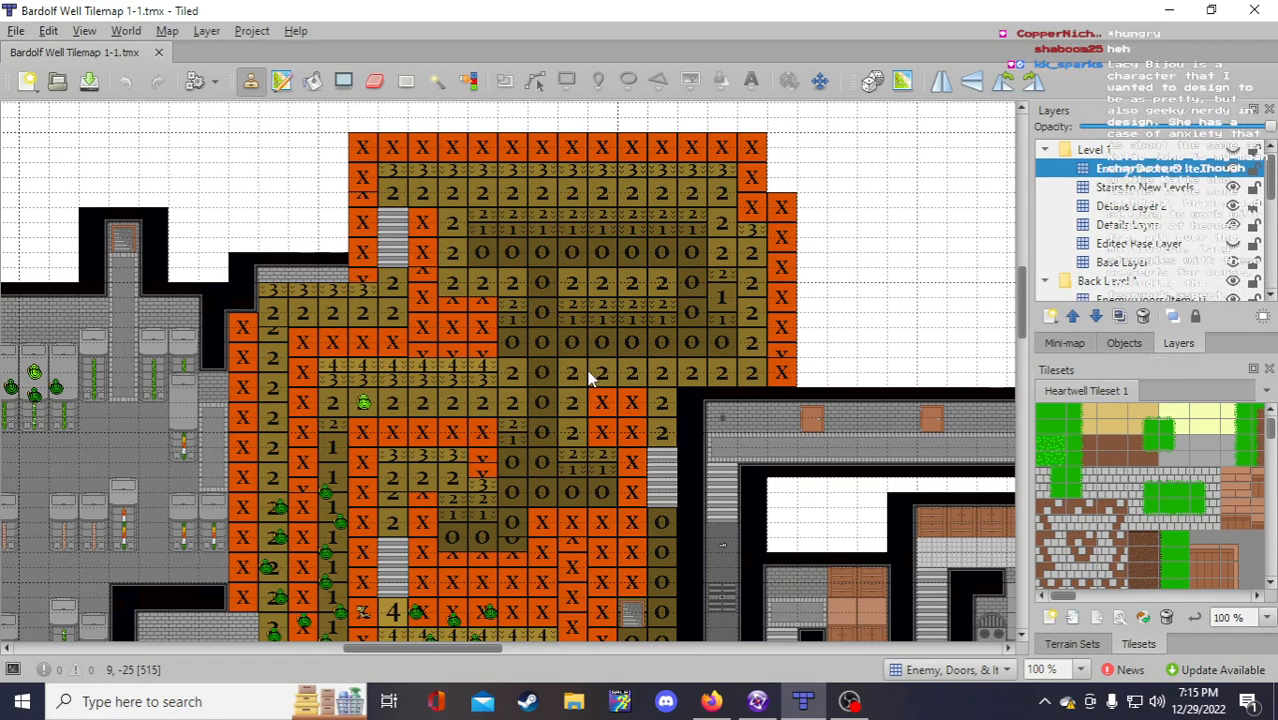
pyautogui.scroll(-1, 585, 380)
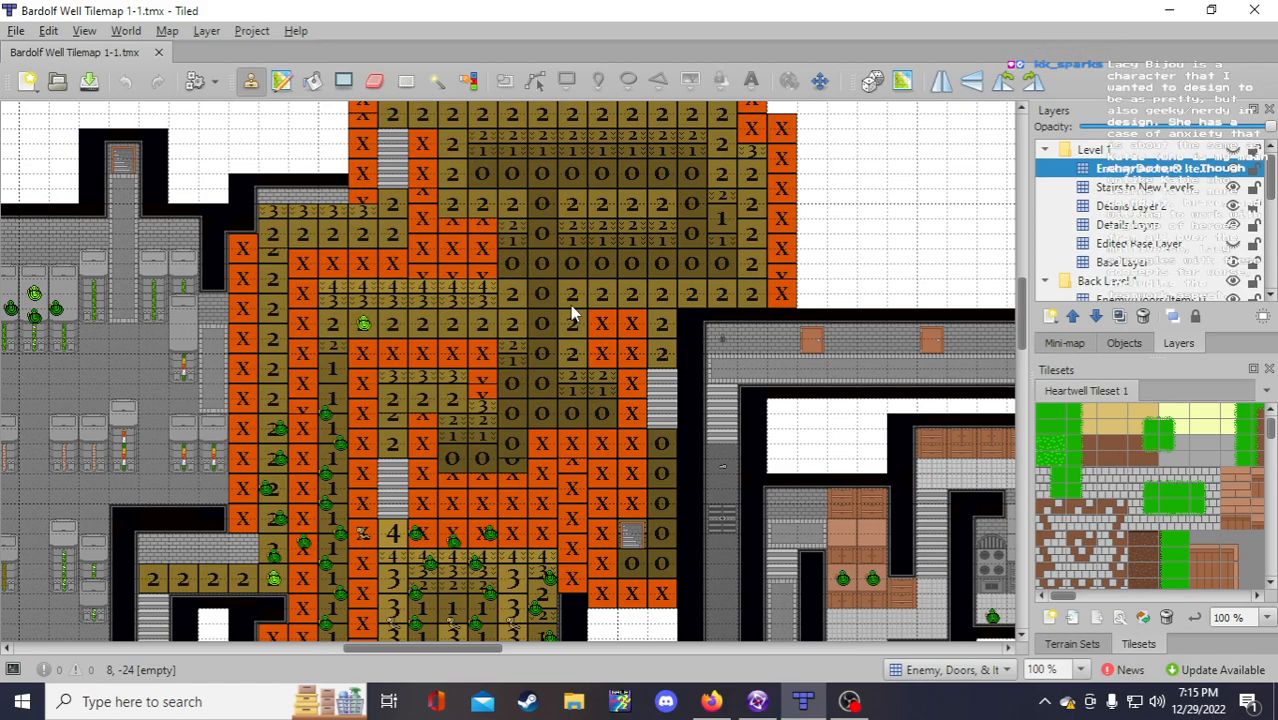
pyautogui.scroll(-4, 572, 314)
pyautogui.scroll(3, 571, 310)
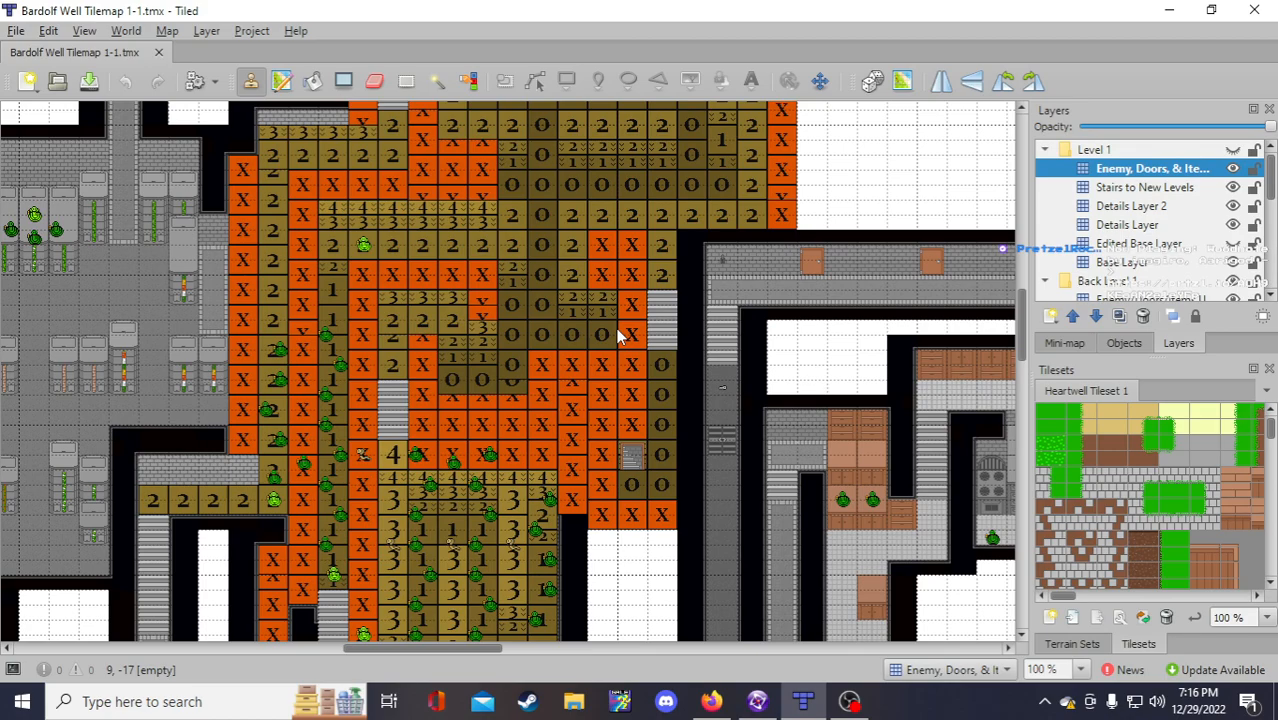
pyautogui.scroll(-2, 615, 332)
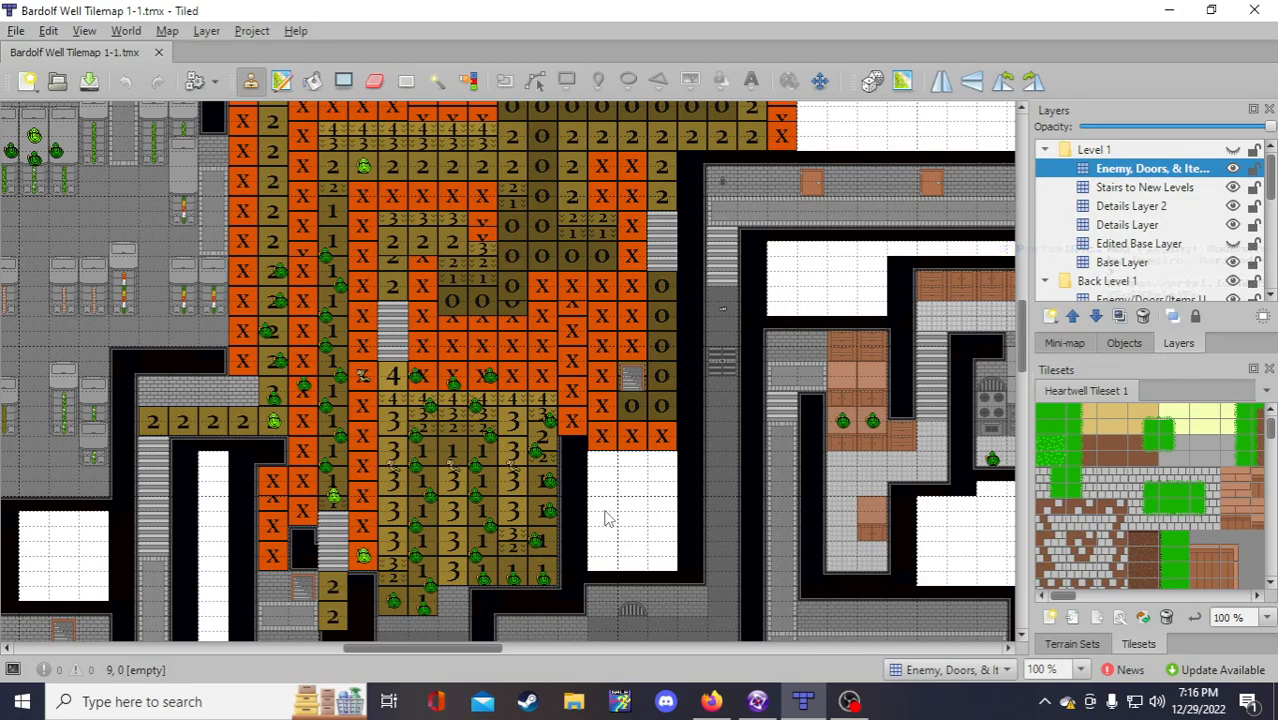
pyautogui.scroll(-2, 600, 510)
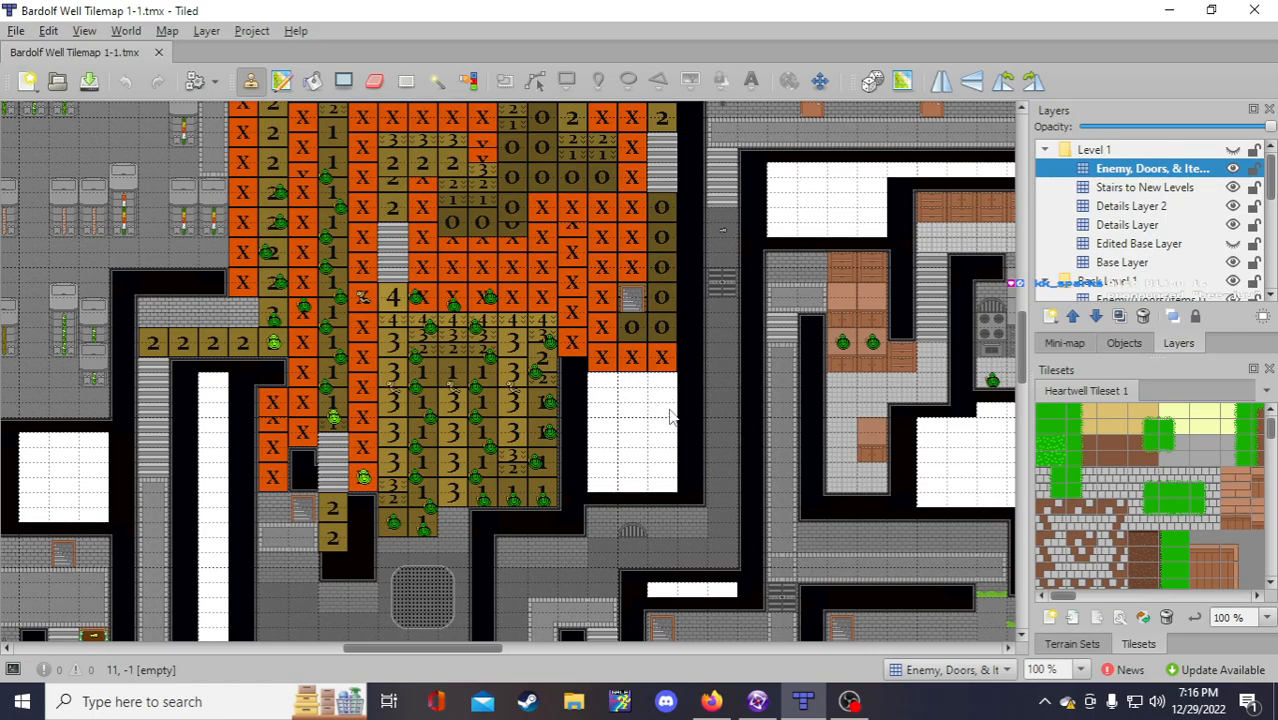
pyautogui.scroll(-3, 672, 418)
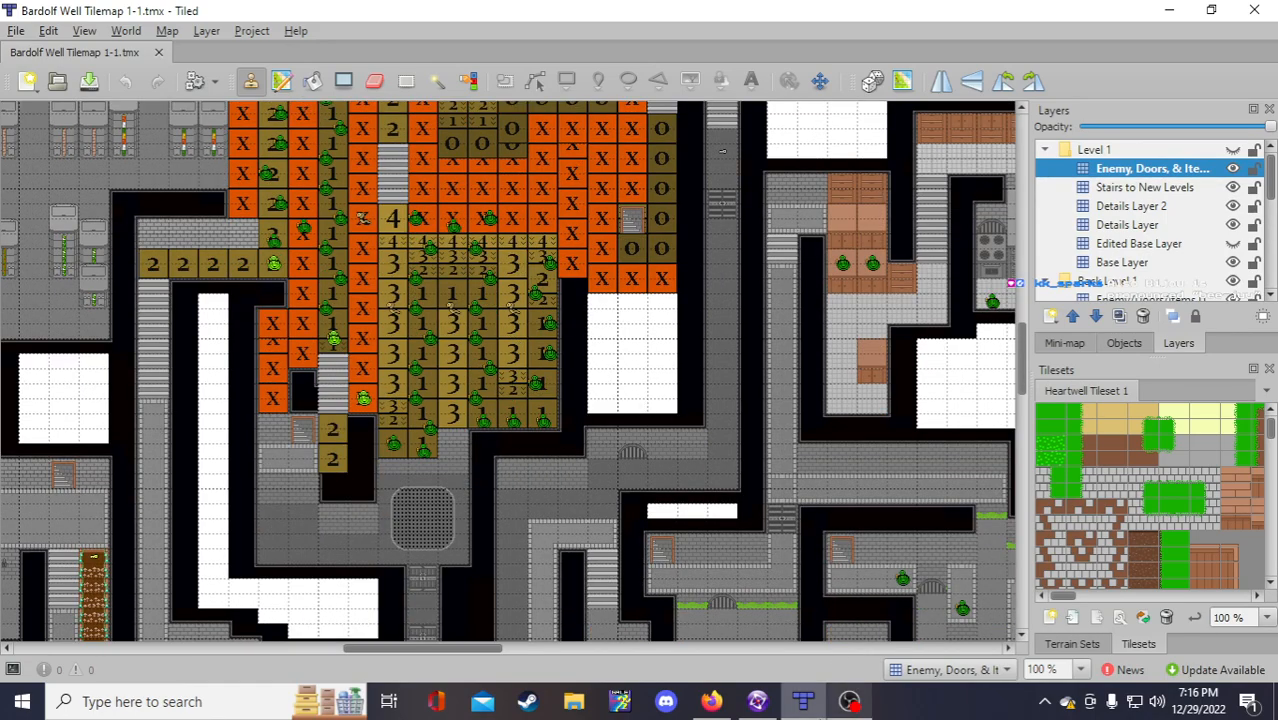
# Step: Nudge the 1X5 Impassible Wall down a few pixels in the Lower Well frame
pyautogui.click(757, 701)
pyautogui.scroll(-3, 569, 545)
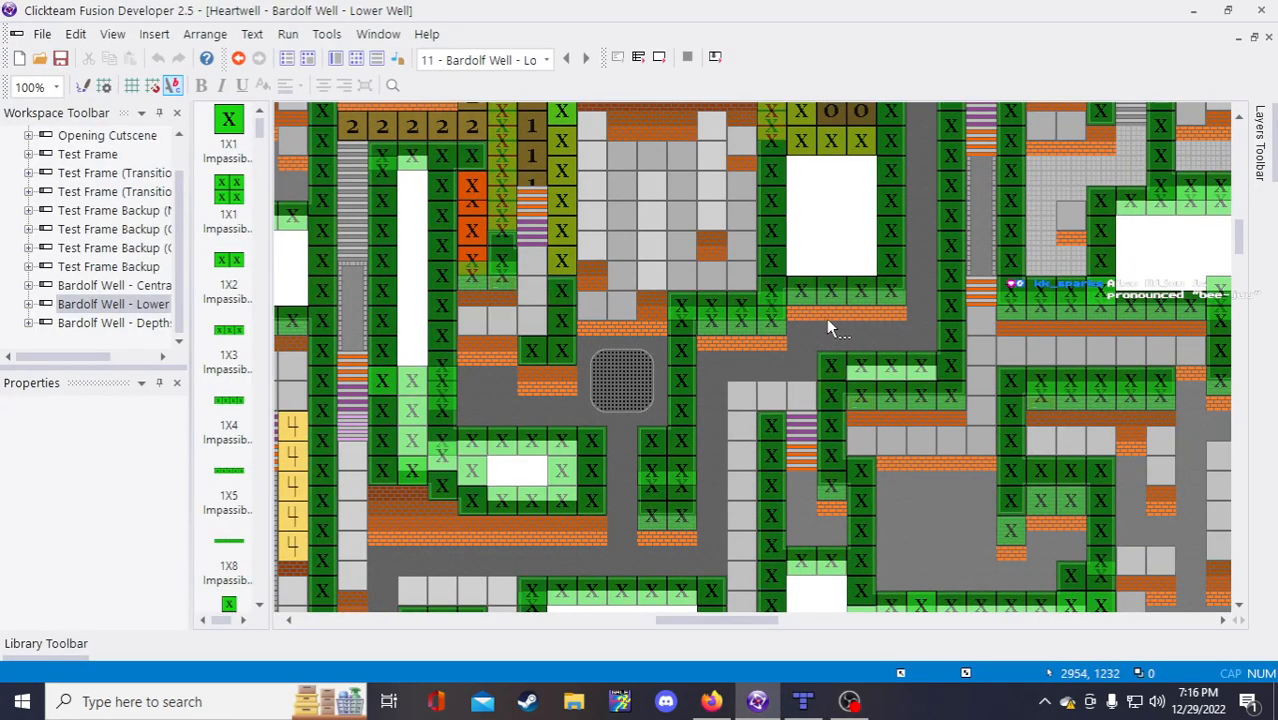
pyautogui.scroll(3, 764, 342)
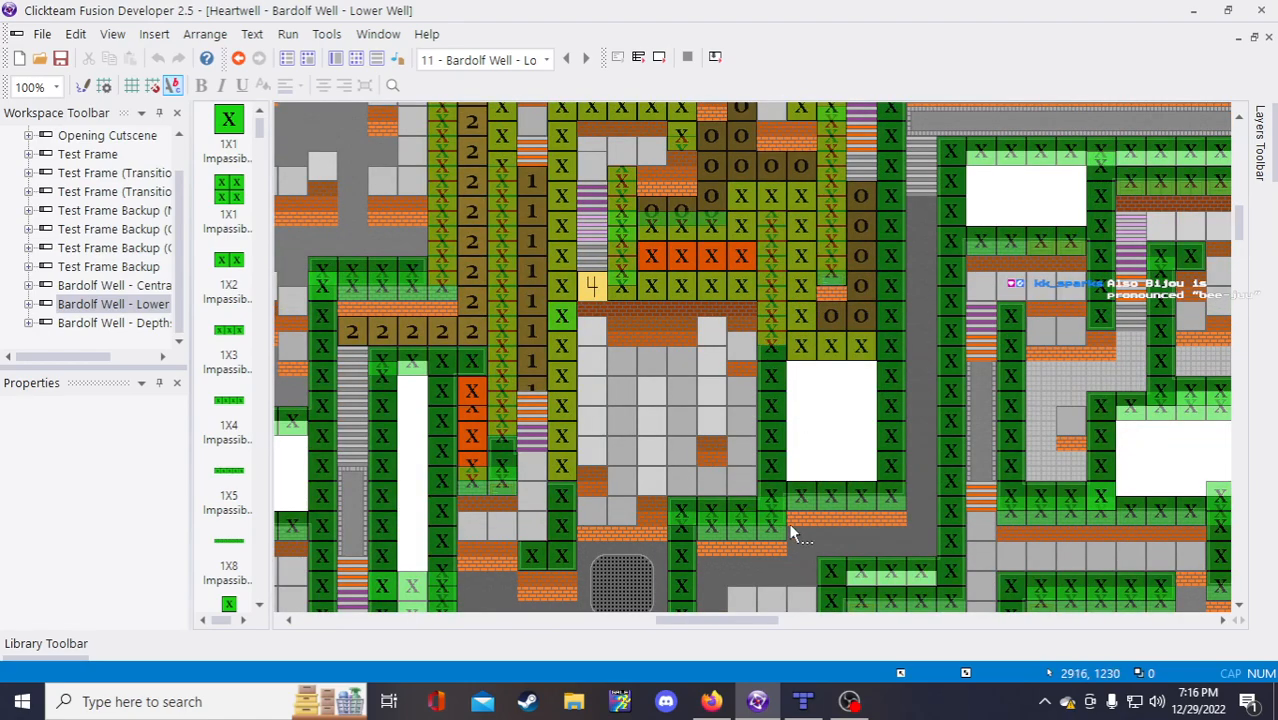
pyautogui.scroll(3, 716, 476)
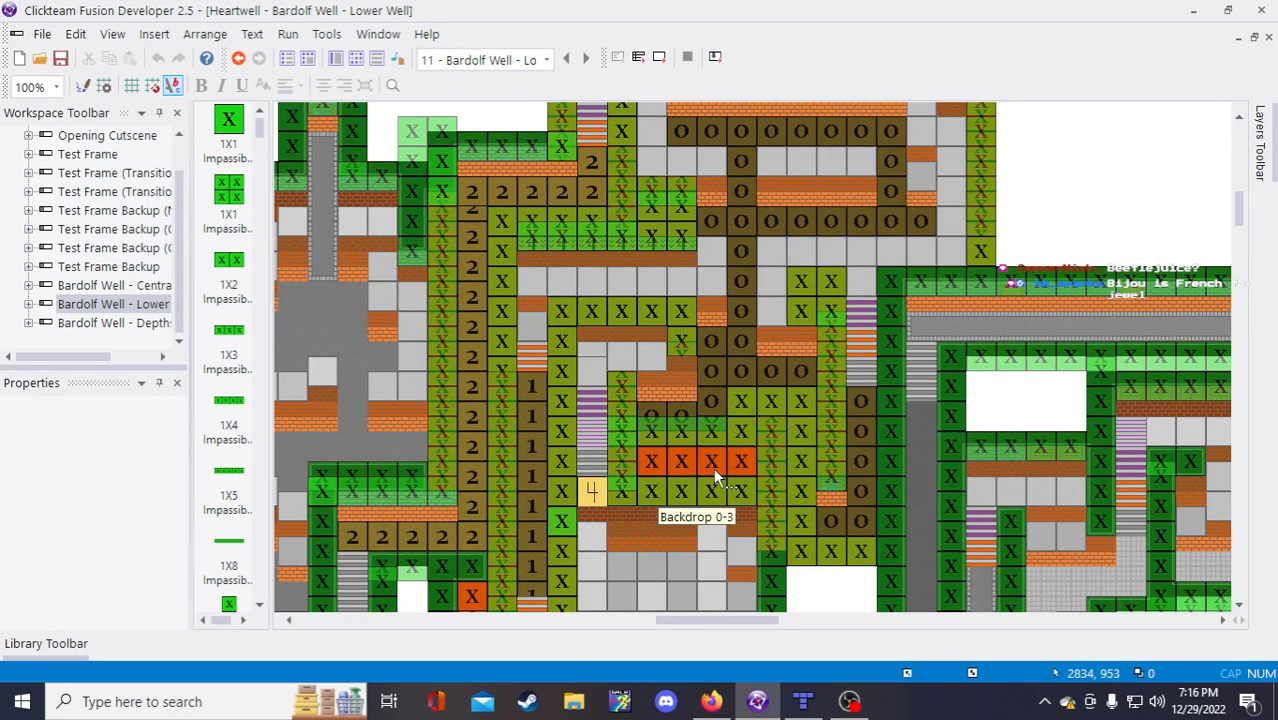
pyautogui.click(693, 437)
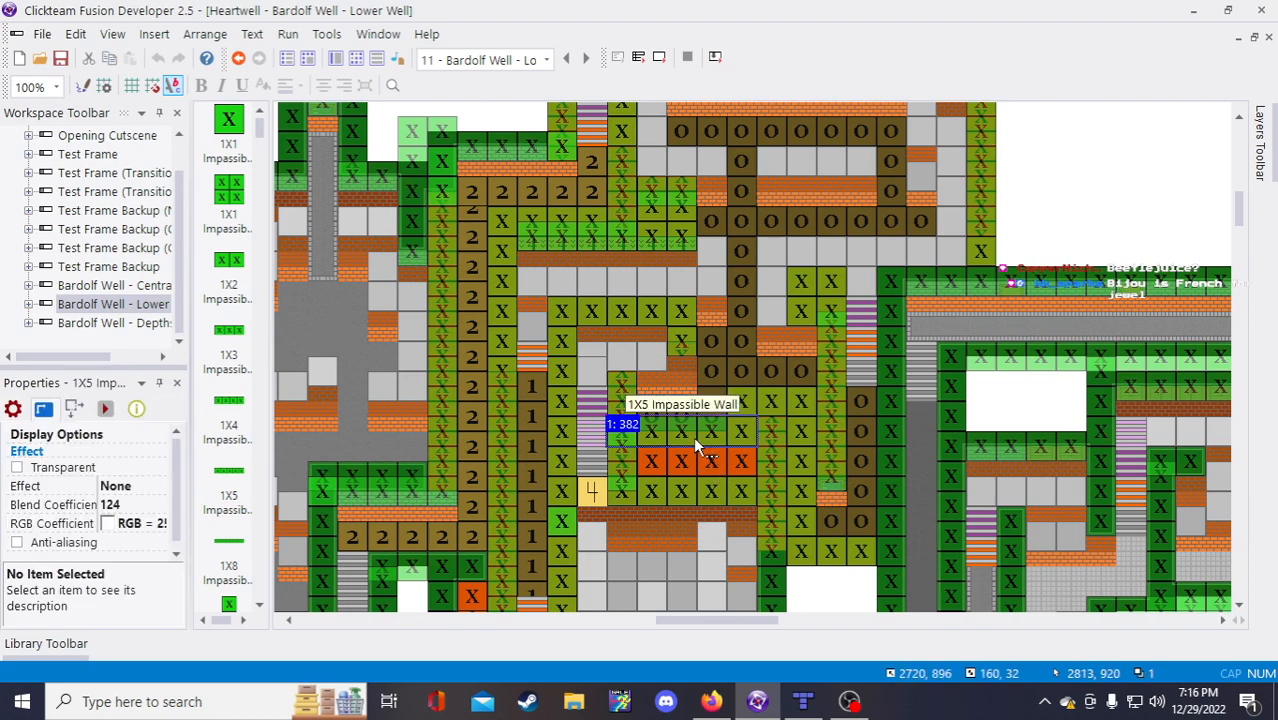
pyautogui.moveTo(695, 435); pyautogui.dragTo(693, 446)
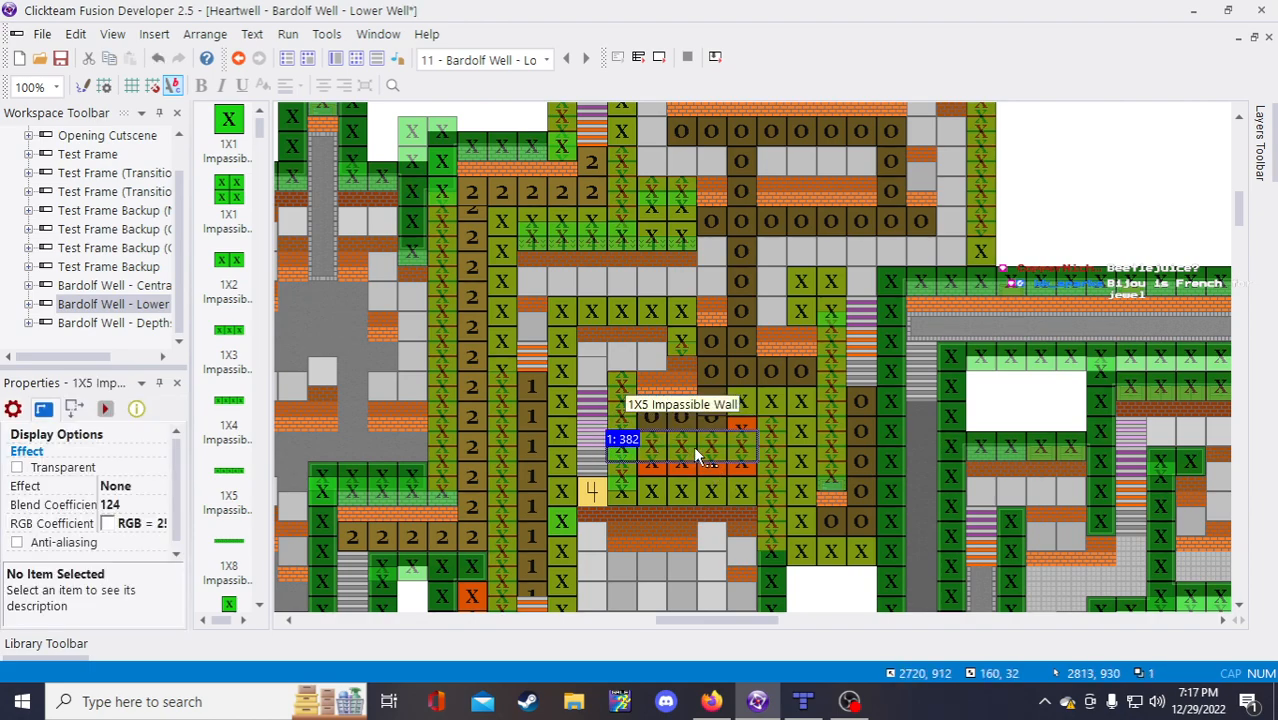
pyautogui.click(1150, 187)
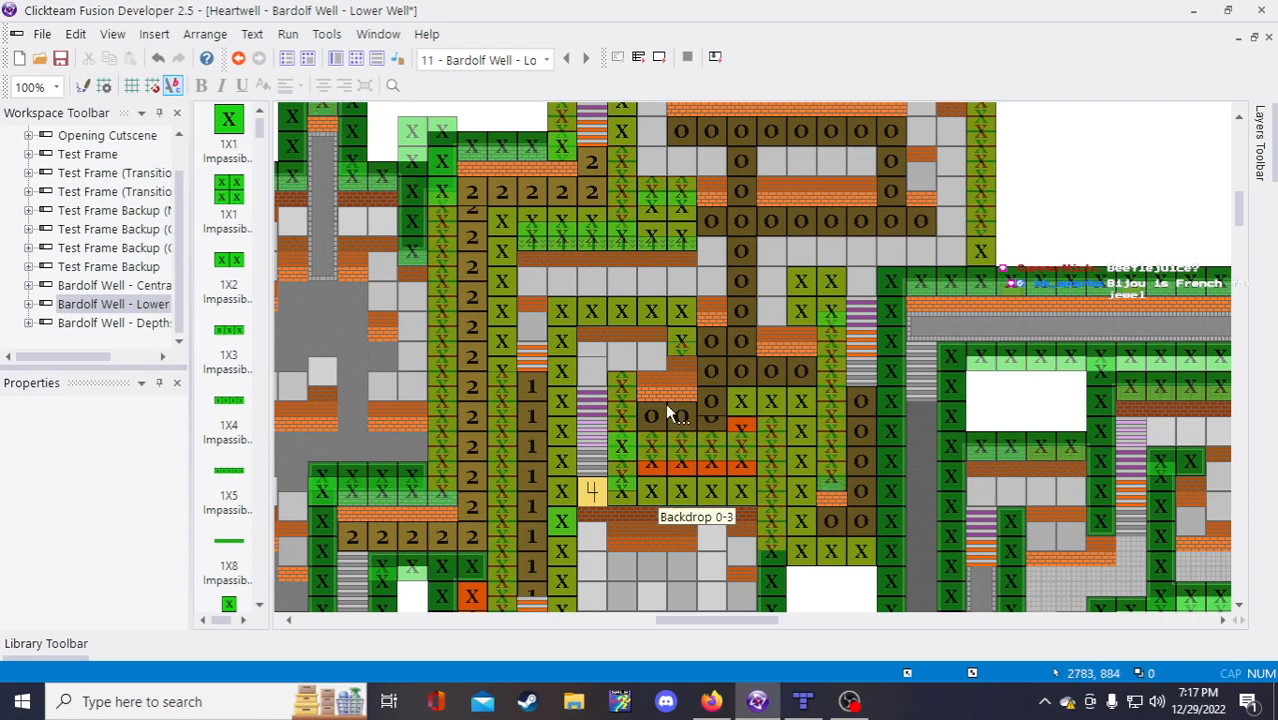
# Step: Scroll around the frame, then bring the Bardolf Well tilemap in Tiled to the front
pyautogui.scroll(2, 679, 419)
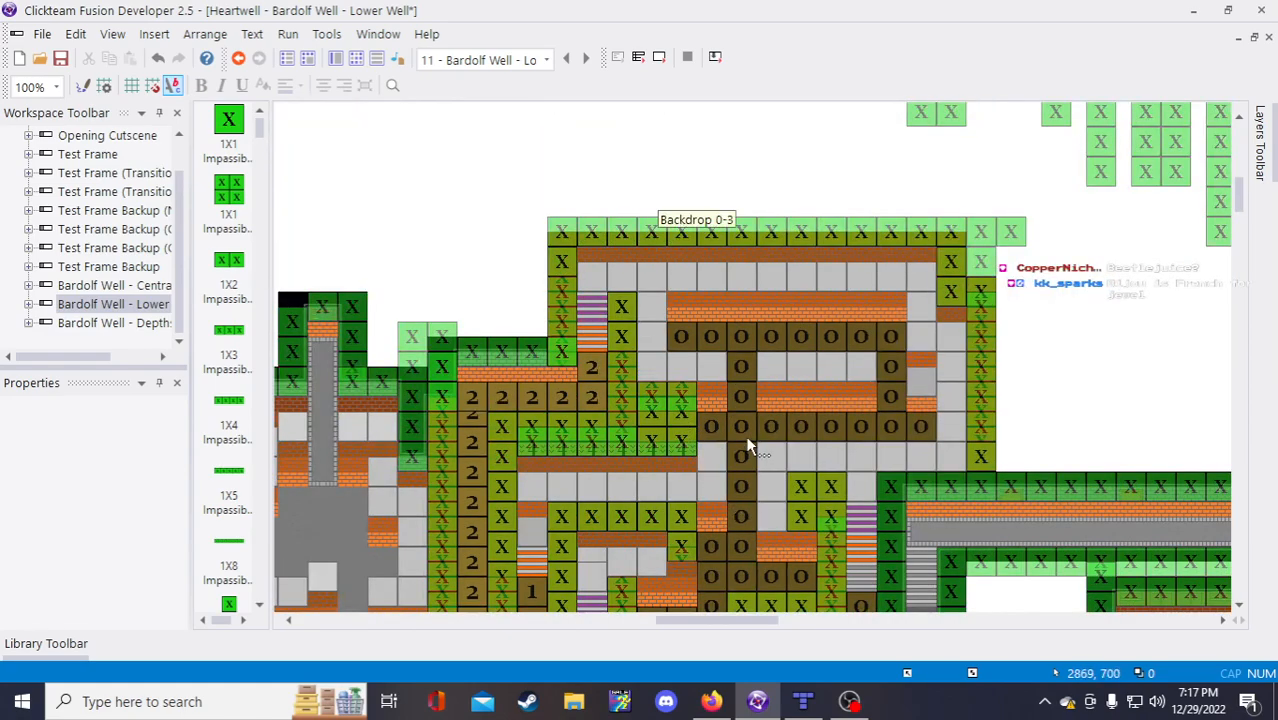
pyautogui.scroll(-2, 748, 444)
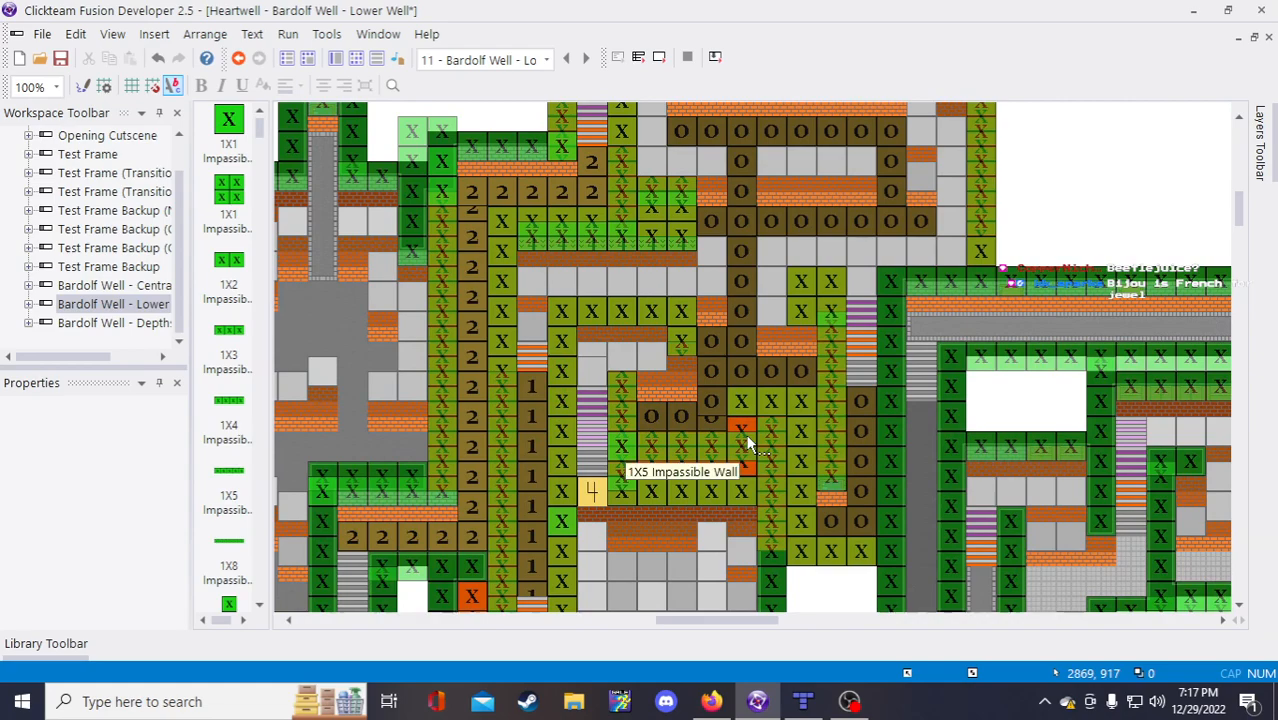
pyautogui.scroll(2, 748, 444)
pyautogui.scroll(-2, 740, 430)
pyautogui.scroll(2, 736, 427)
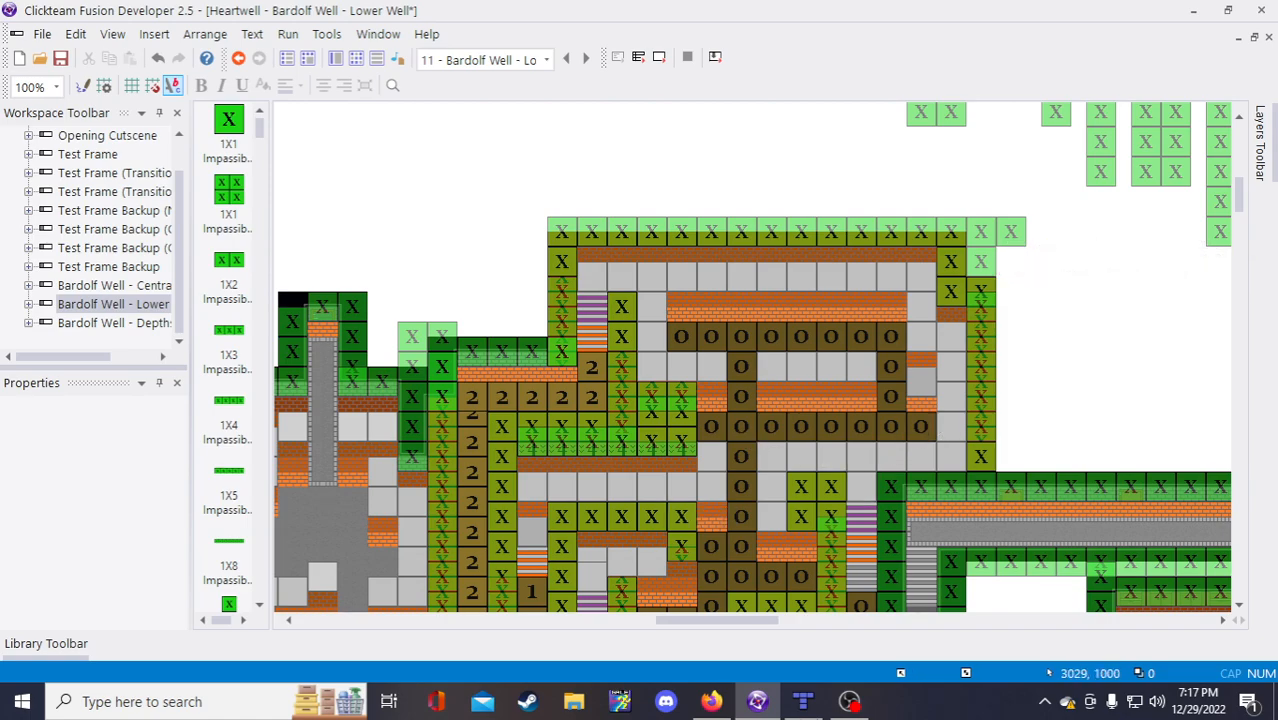
pyautogui.scroll(-3, 1040, 308)
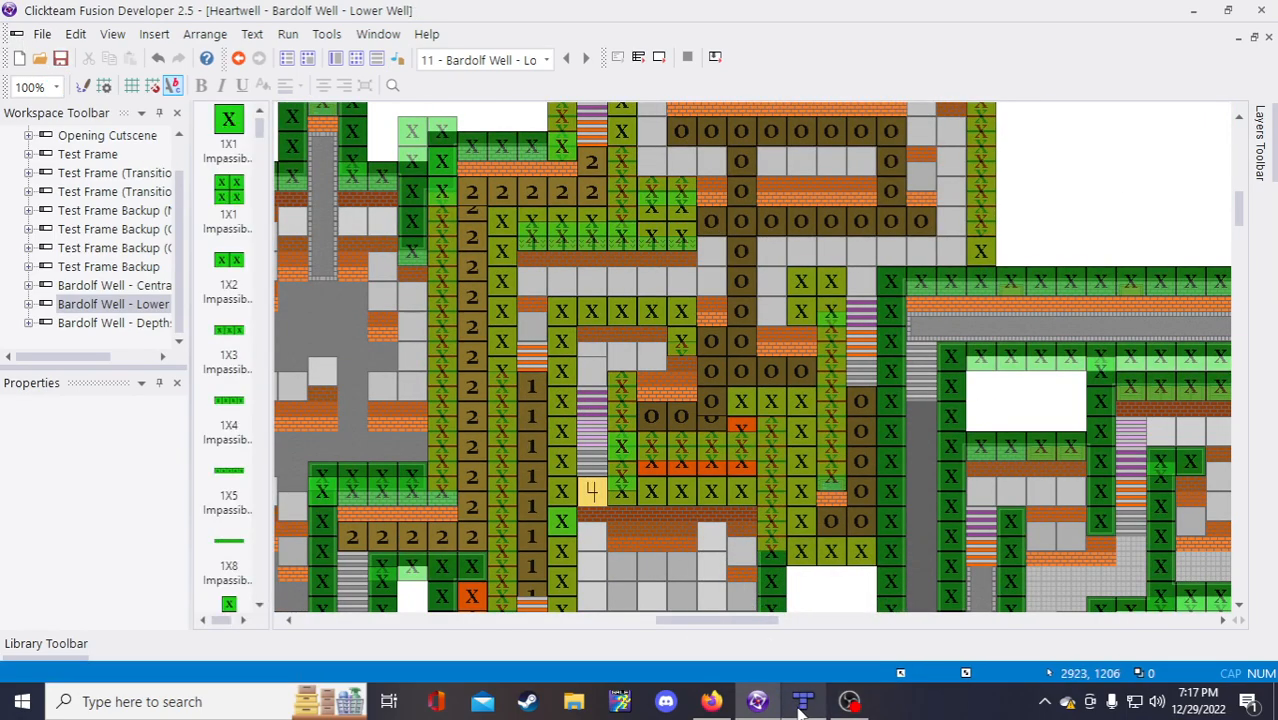
pyautogui.moveTo(800, 710)
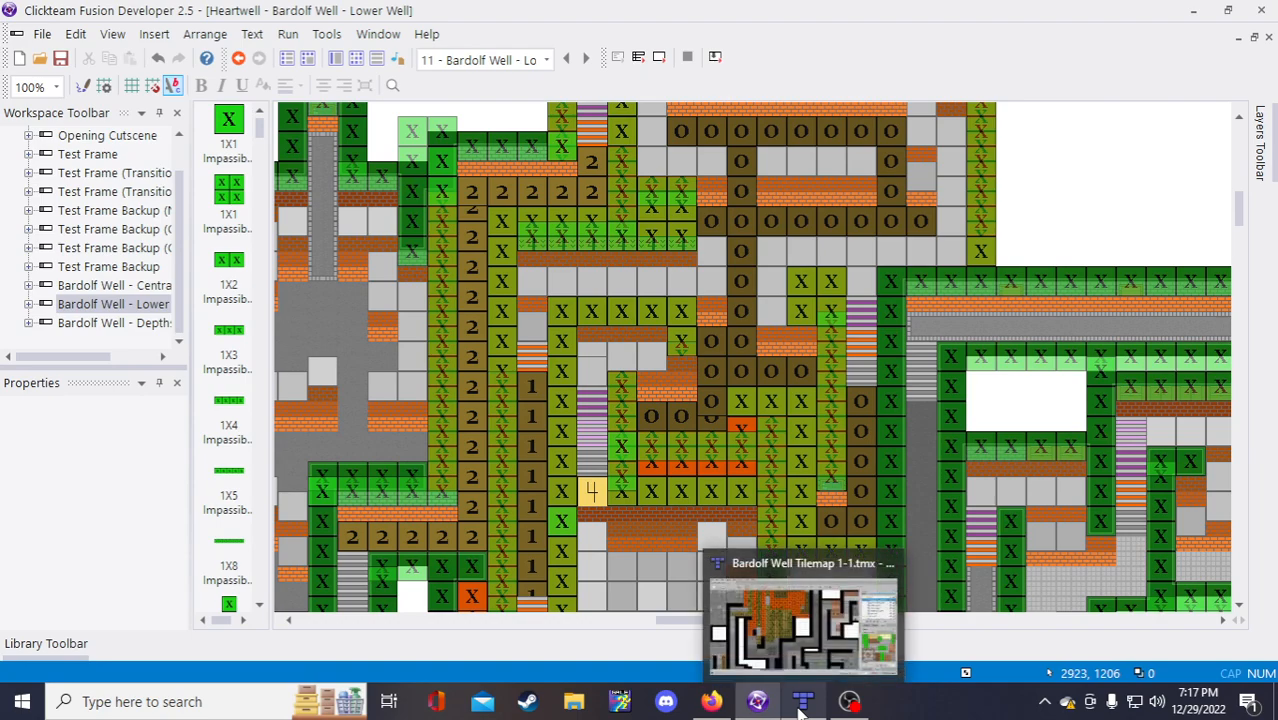
pyautogui.click(725, 703)
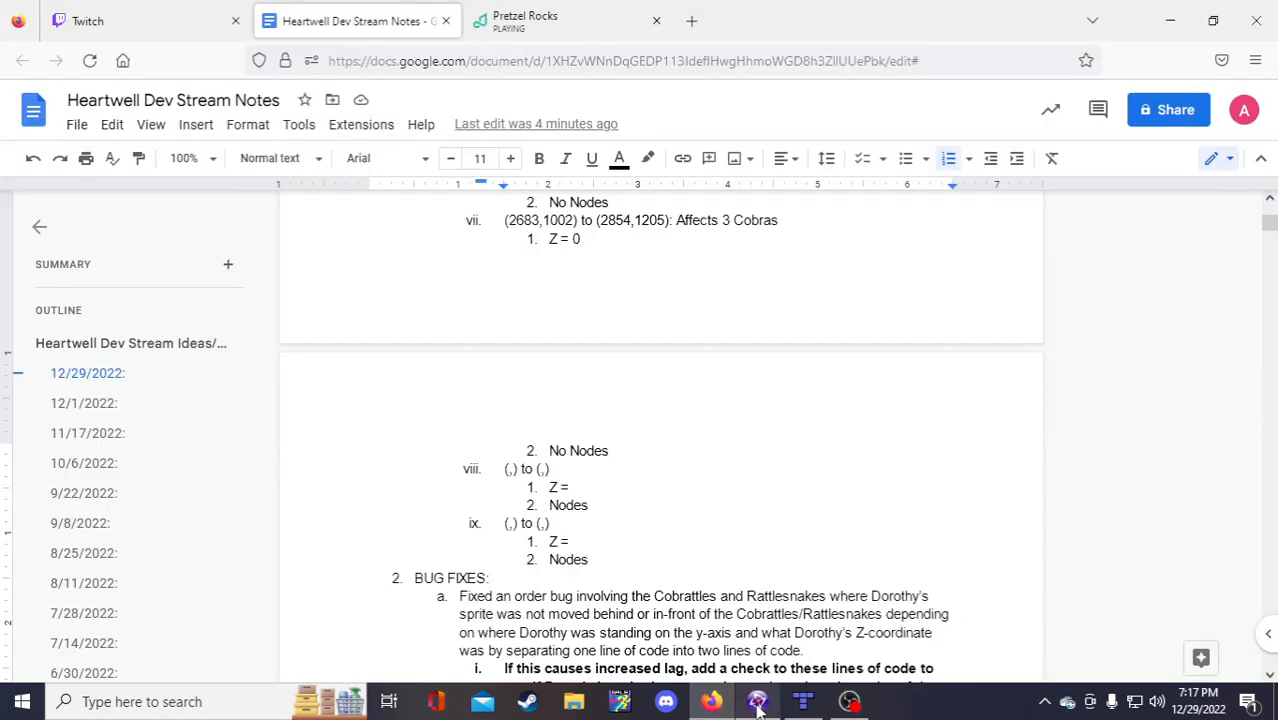
pyautogui.click(789, 704)
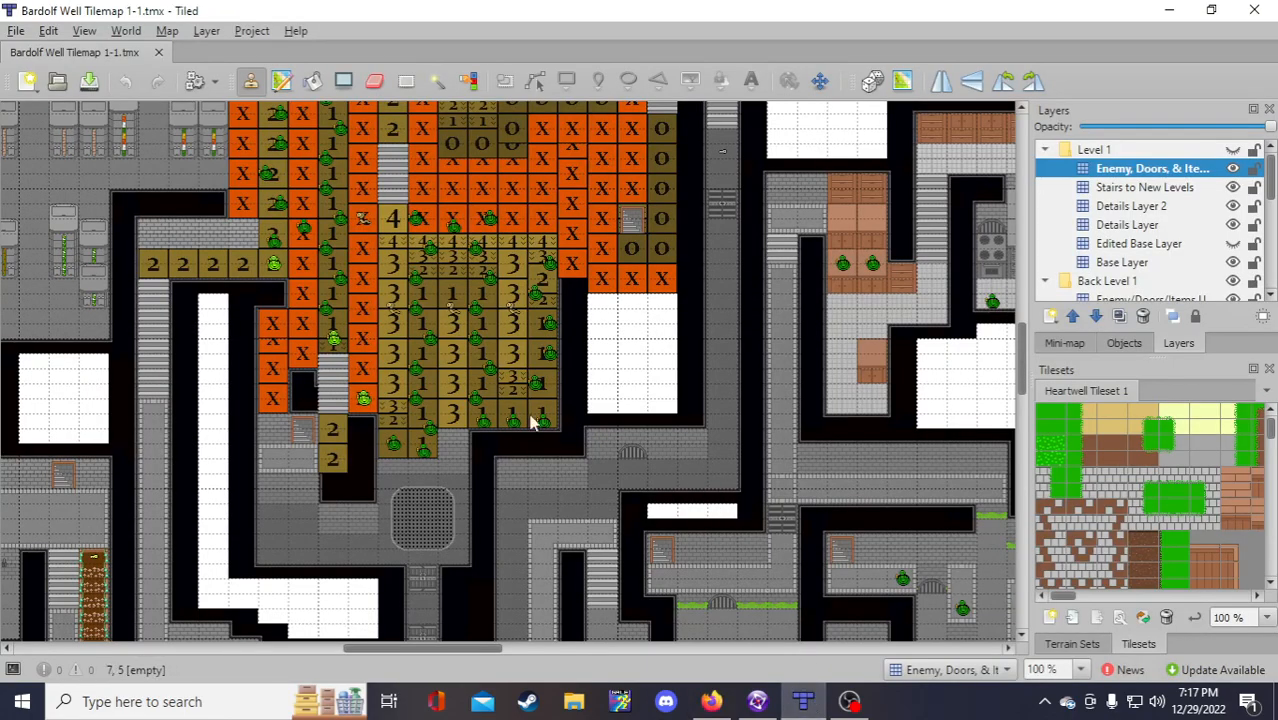
# Step: Scroll through the Bardolf Well tilemap's lower rooms, then pan the Fusion Lower Well frame
pyautogui.keyDown('ctrl'); pyautogui.scroll(2, 474, 396); pyautogui.keyUp('ctrl')
pyautogui.scroll(-6, 474, 397)
pyautogui.scroll(4, 440, 342)
pyautogui.scroll(-5, 372, 340)
pyautogui.scroll(-2, 440, 420)
pyautogui.scroll(1, 457, 455)
pyautogui.scroll(-2, 457, 451)
pyautogui.scroll(7, 455, 446)
pyautogui.scroll(-3, 572, 290)
pyautogui.scroll(-5, 571, 300)
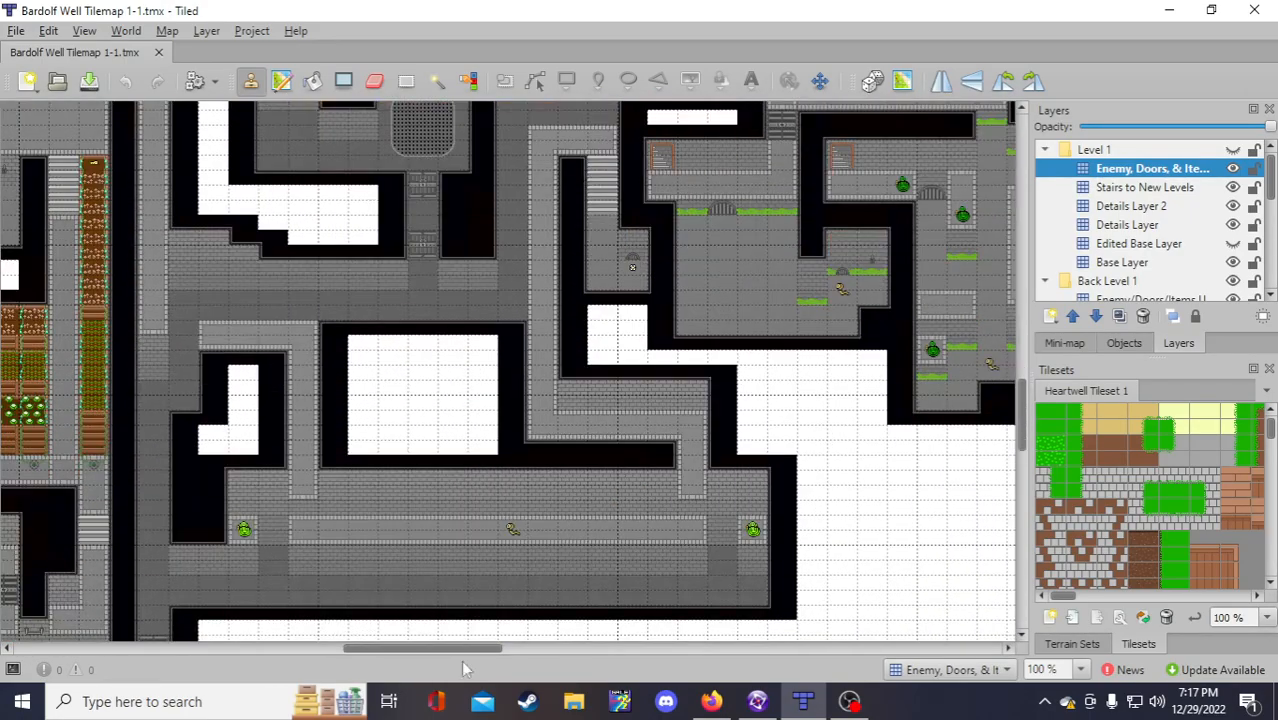
pyautogui.moveTo(405, 650); pyautogui.dragTo(485, 658)
pyautogui.scroll(5, 456, 625)
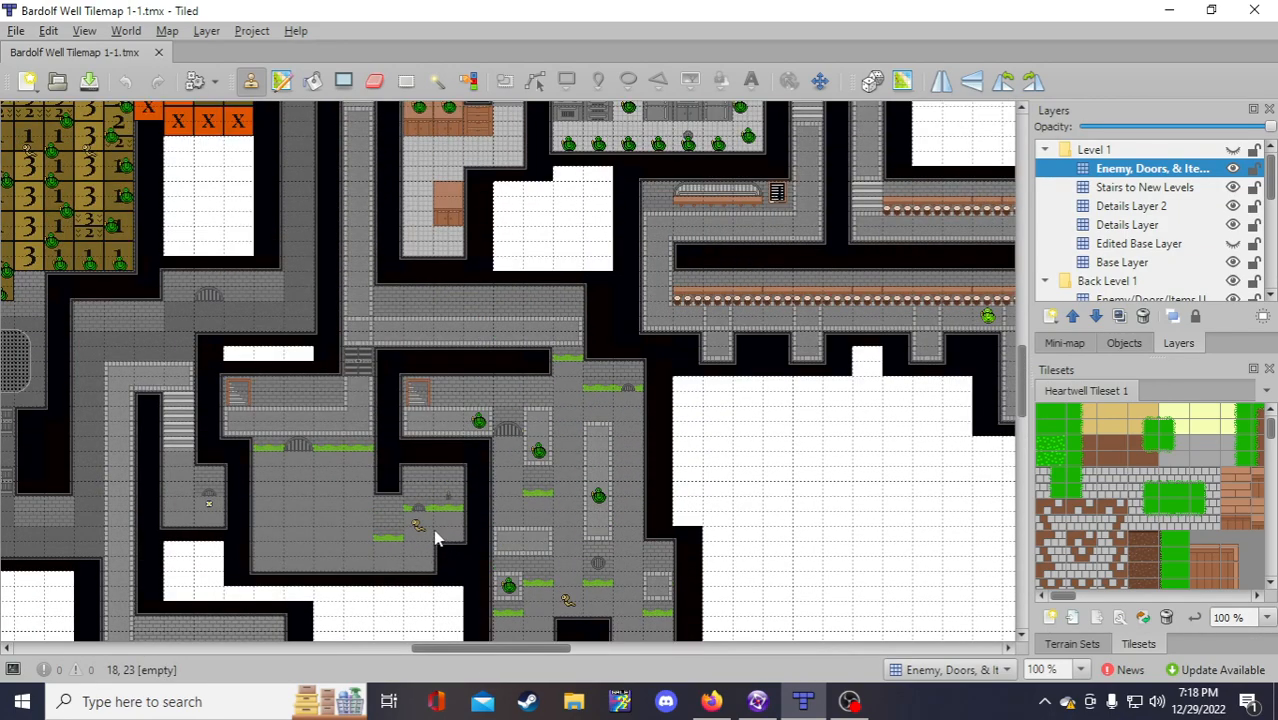
pyautogui.scroll(-2, 748, 555)
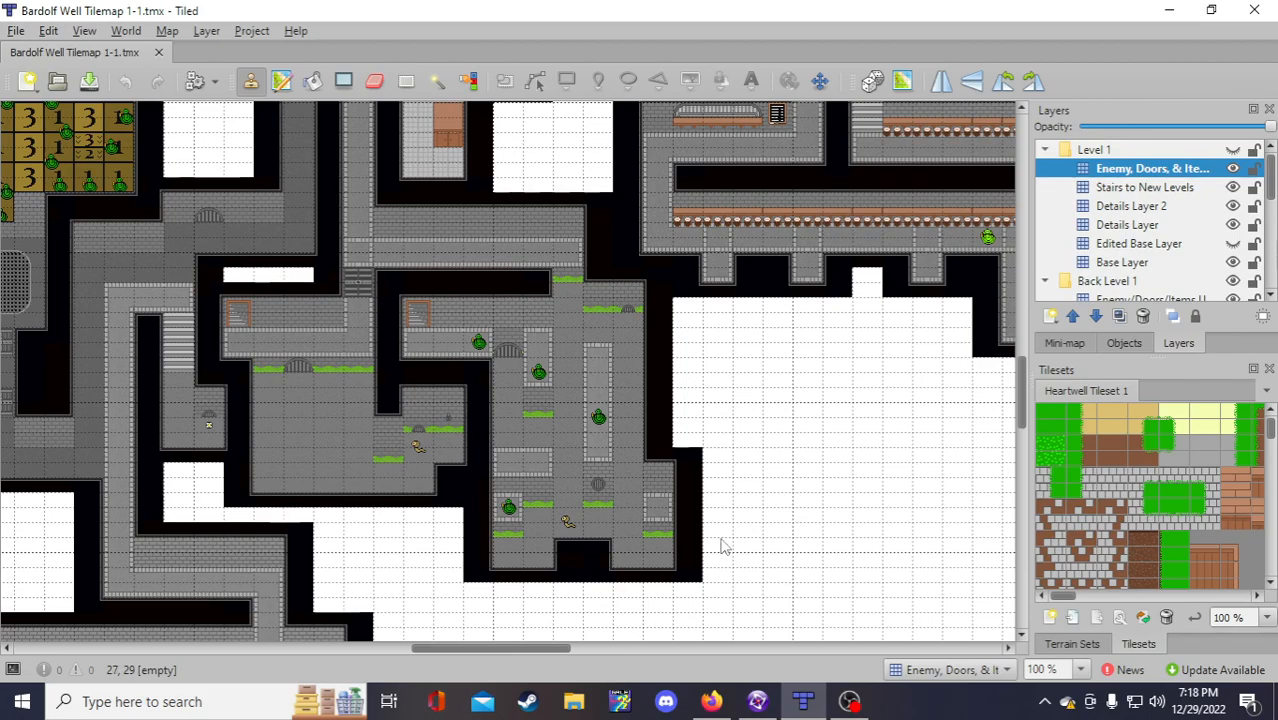
pyautogui.scroll(5, 742, 521)
pyautogui.scroll(-5, 742, 520)
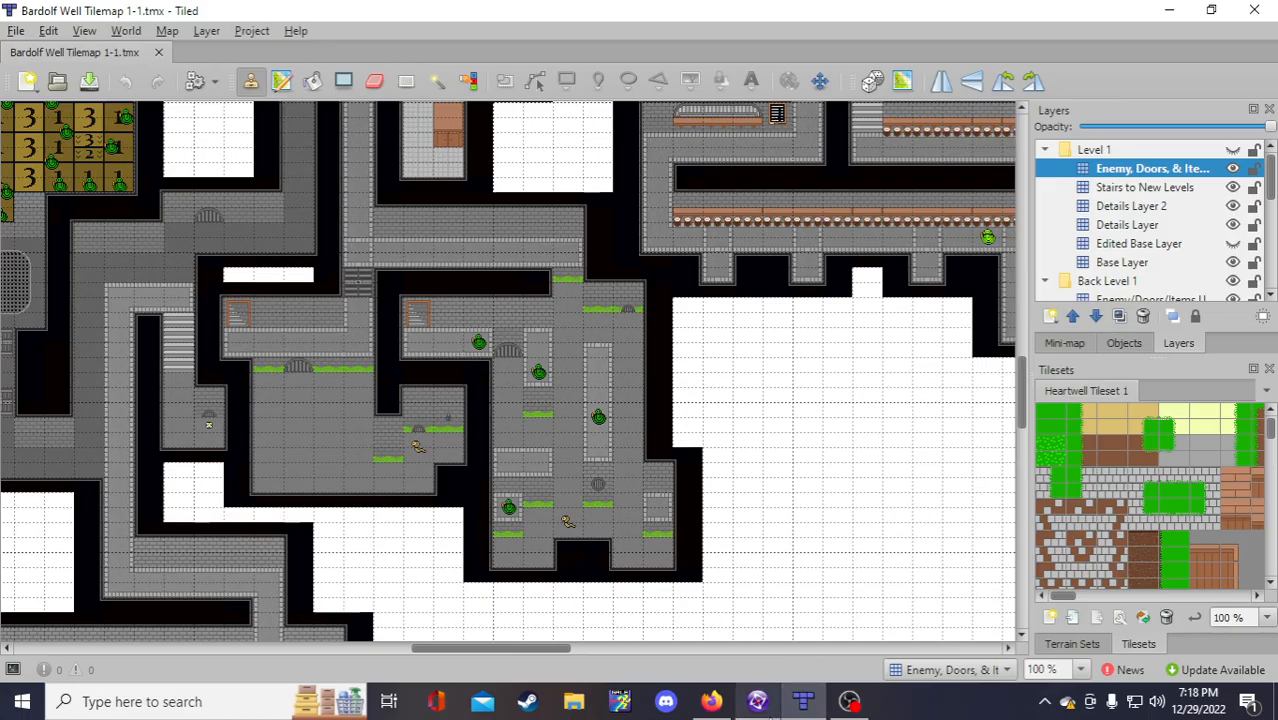
pyautogui.click(757, 701)
pyautogui.moveTo(710, 627); pyautogui.dragTo(752, 628)
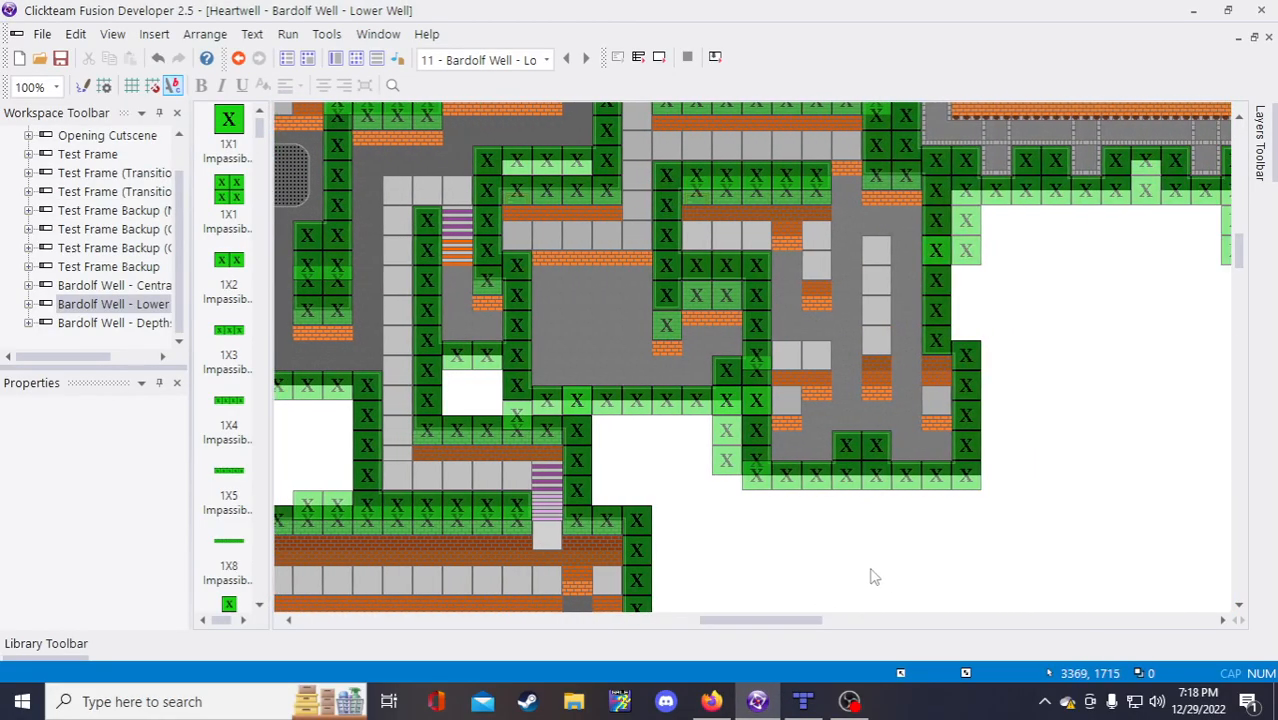
# Step: Scroll the Lower Well frame, then Alt+Tab to the Heartwell Dev Stream Notes
pyautogui.scroll(5, 878, 573)
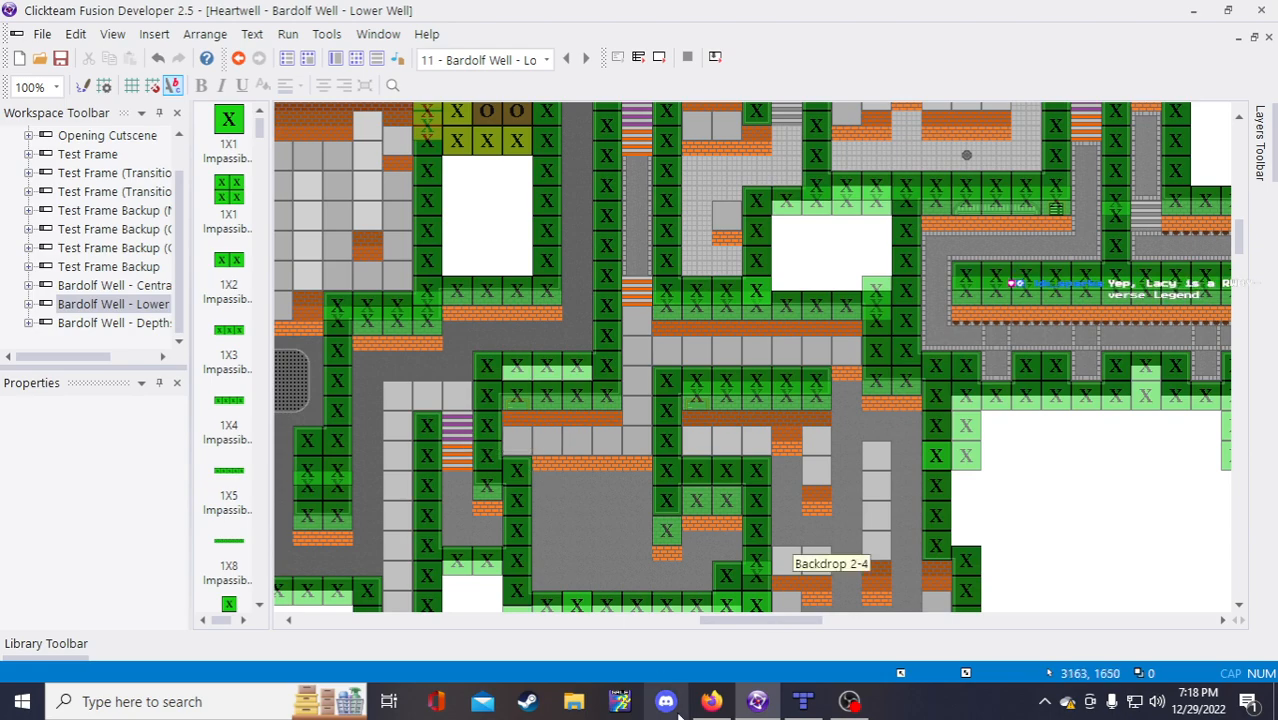
pyautogui.hotkey('alt', 'Tab')
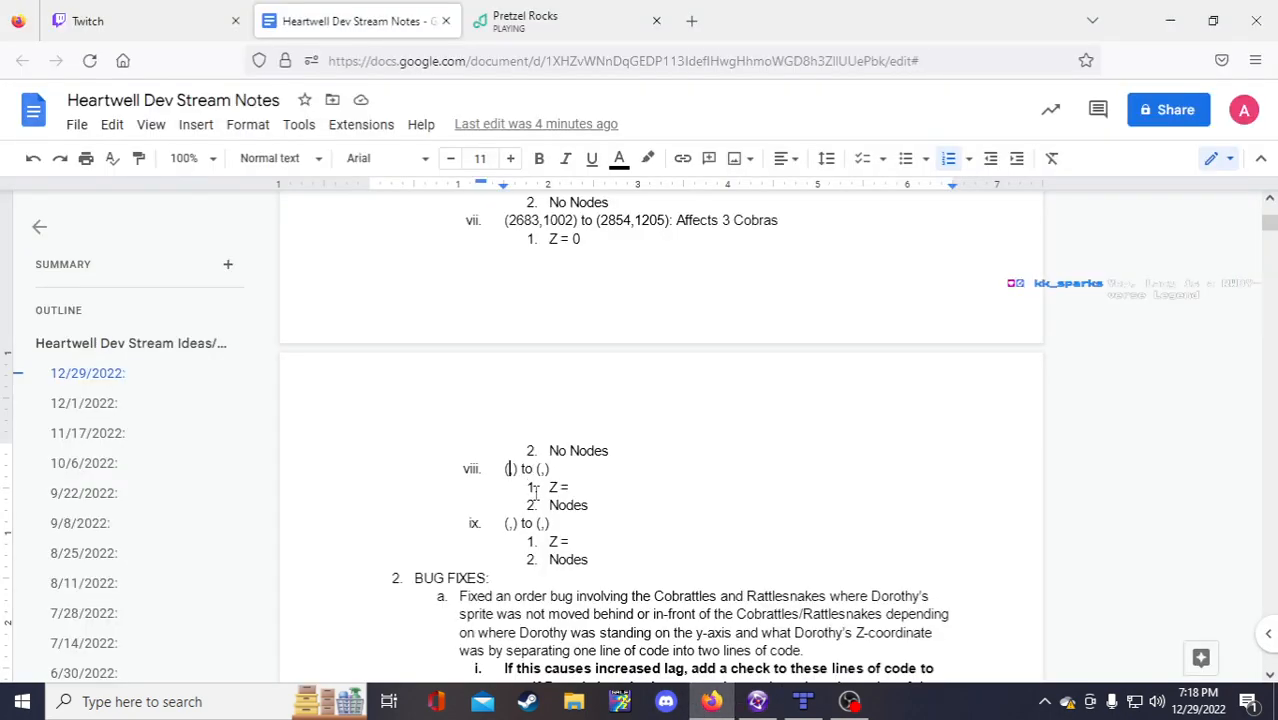
# Step: Start bound viii at (3005,1391) and change bound vii's Z from 0 to 3
pyautogui.write('3005')
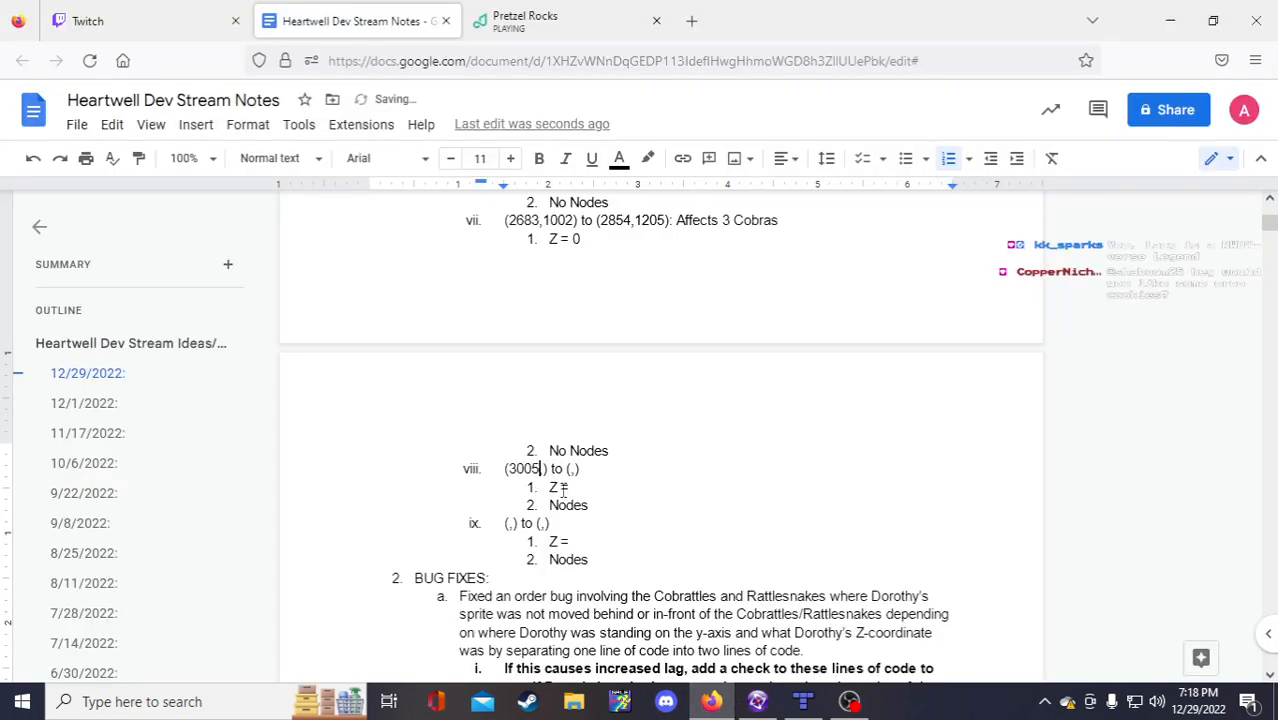
pyautogui.scroll(3, 575, 470)
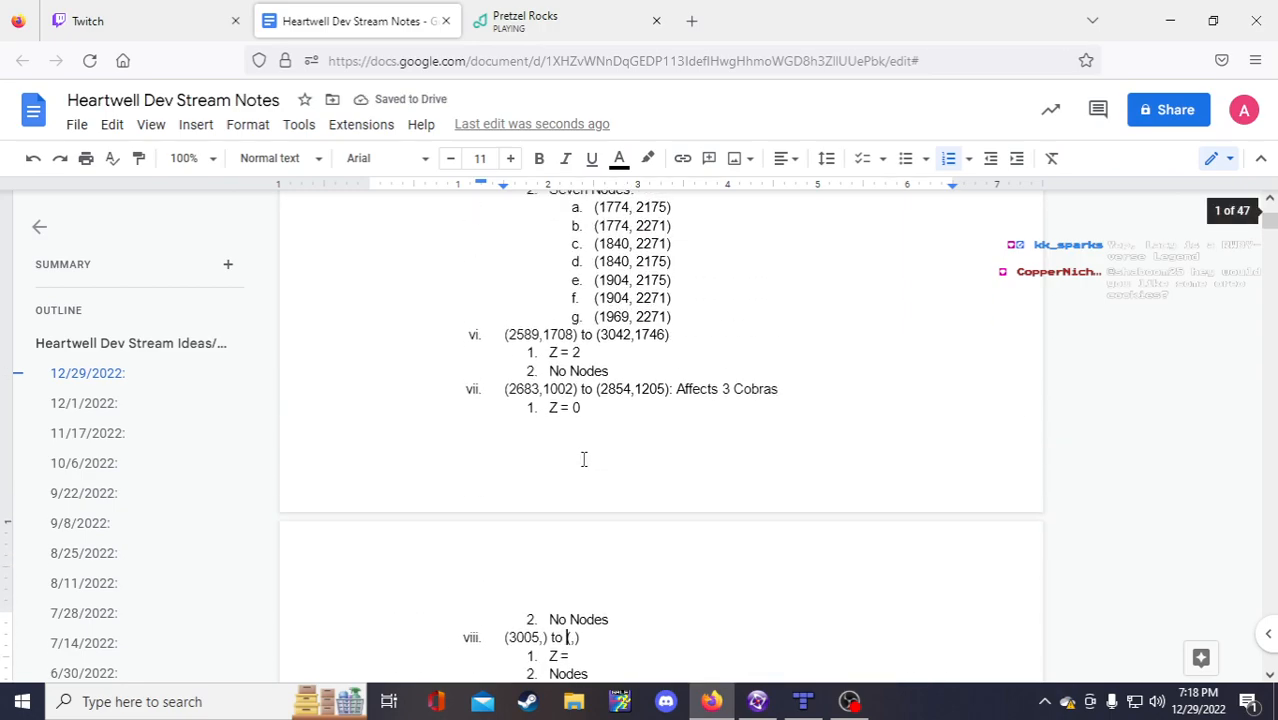
pyautogui.click(590, 426)
pyautogui.press('BackSpace')
pyautogui.write('3')
pyautogui.scroll(-2, 593, 531)
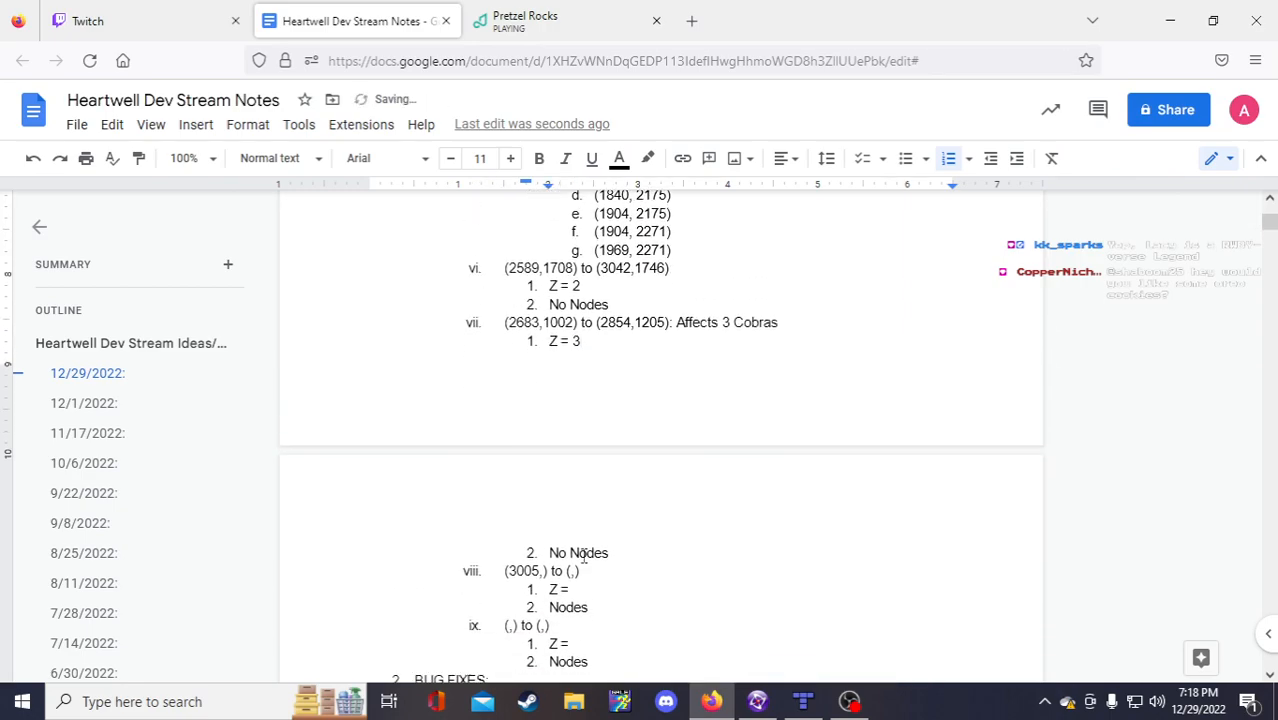
pyautogui.click(547, 553)
pyautogui.write('1391')
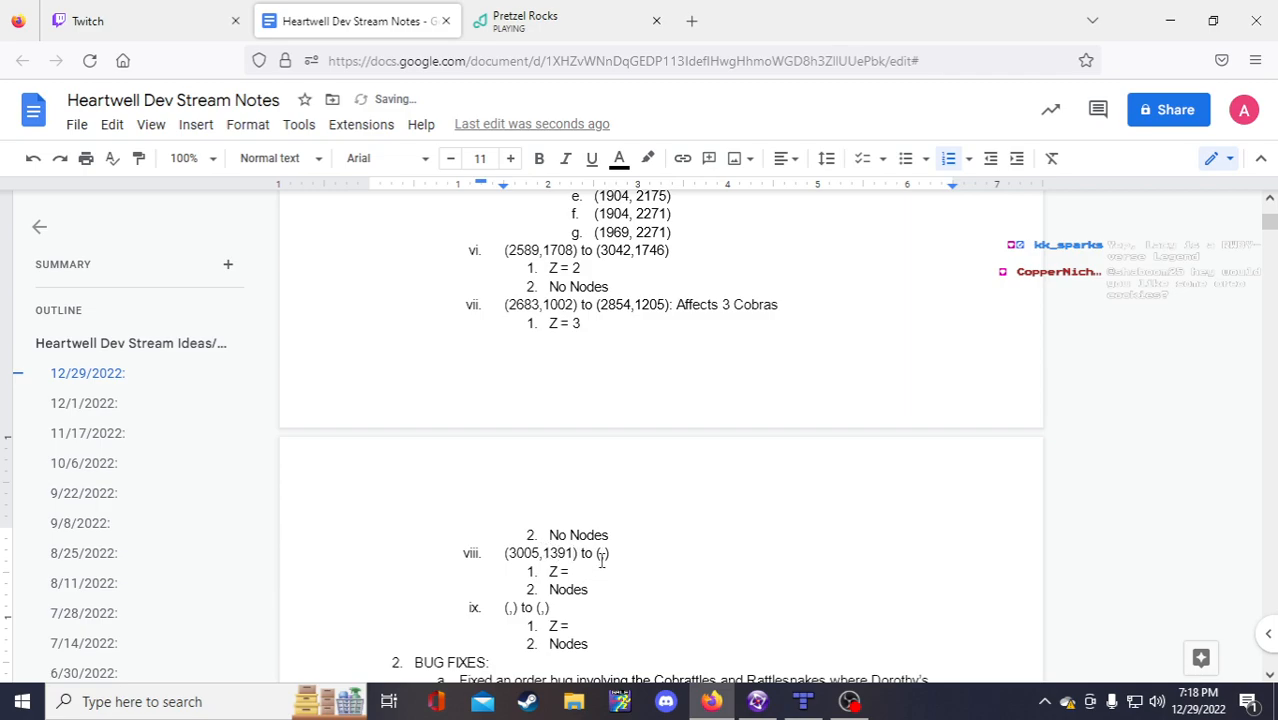
pyautogui.click(757, 701)
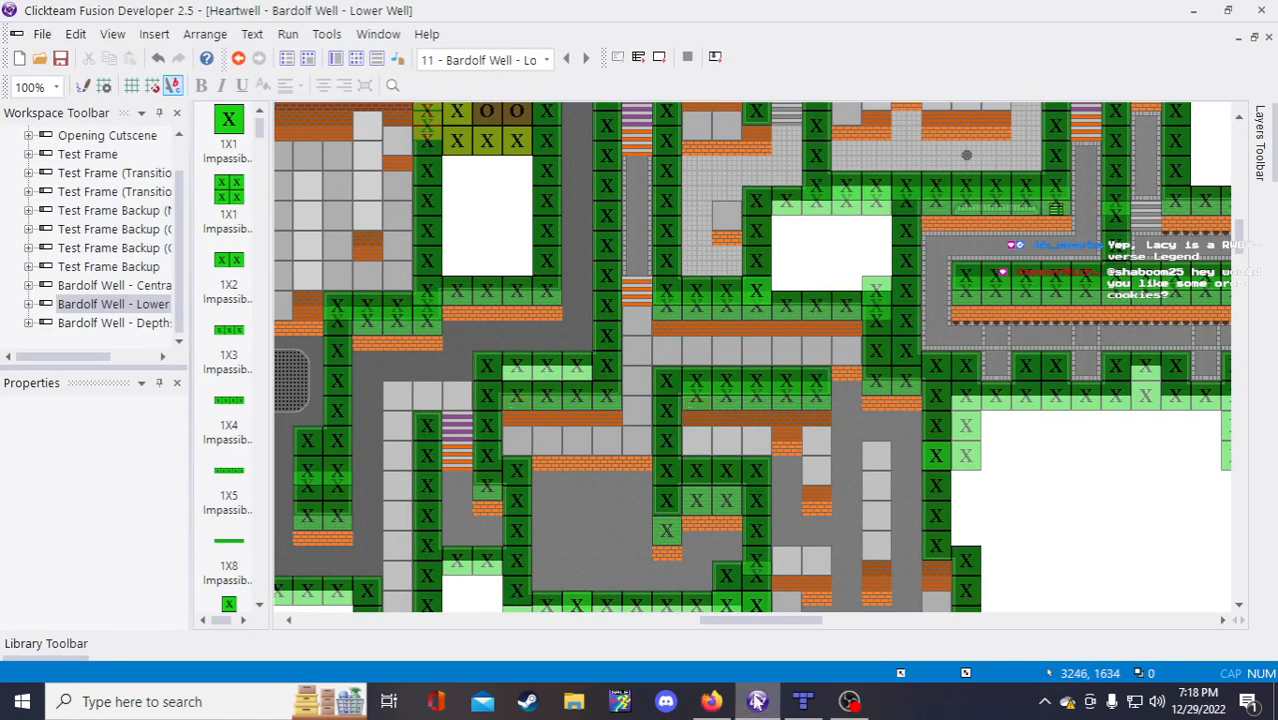
# Step: Read the 4X2 Impassible Wall far corner in Fusion and enter it as bound viii's second pair (3234,1523)
pyautogui.scroll(-5, 790, 565)
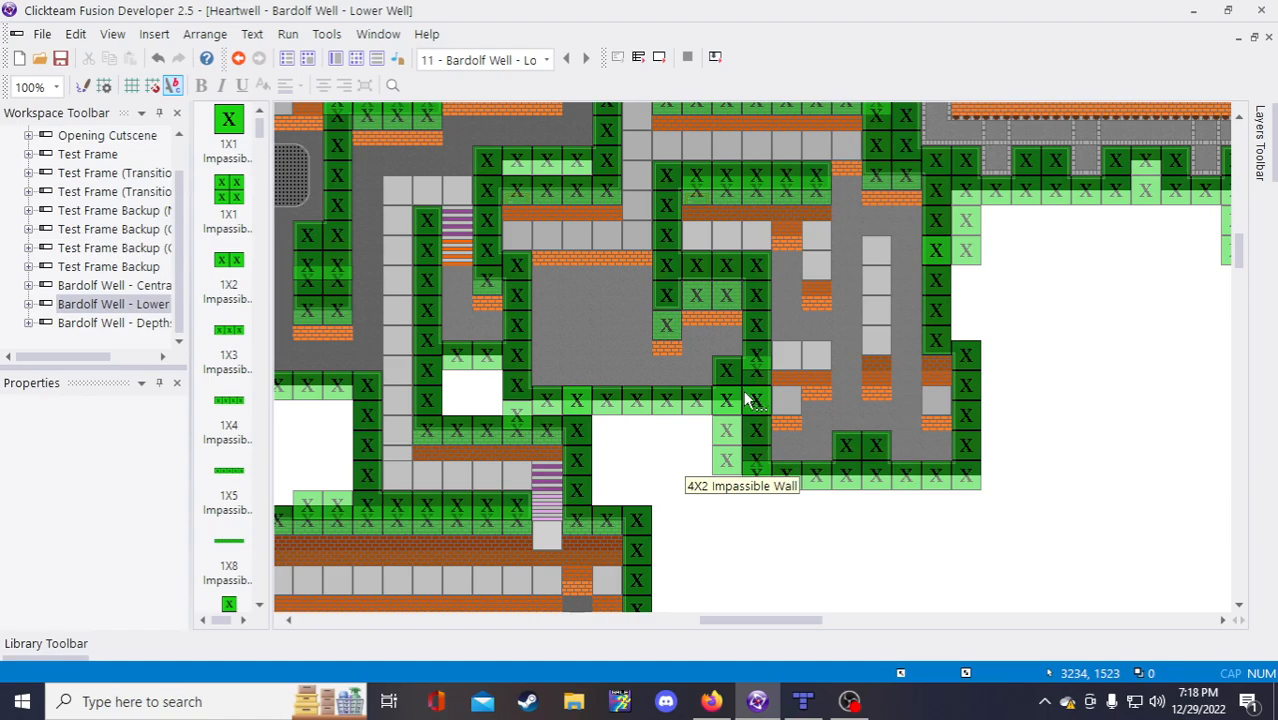
pyautogui.click(711, 701)
pyautogui.write('3234,')
pyautogui.write('1623')
pyautogui.click(757, 701)
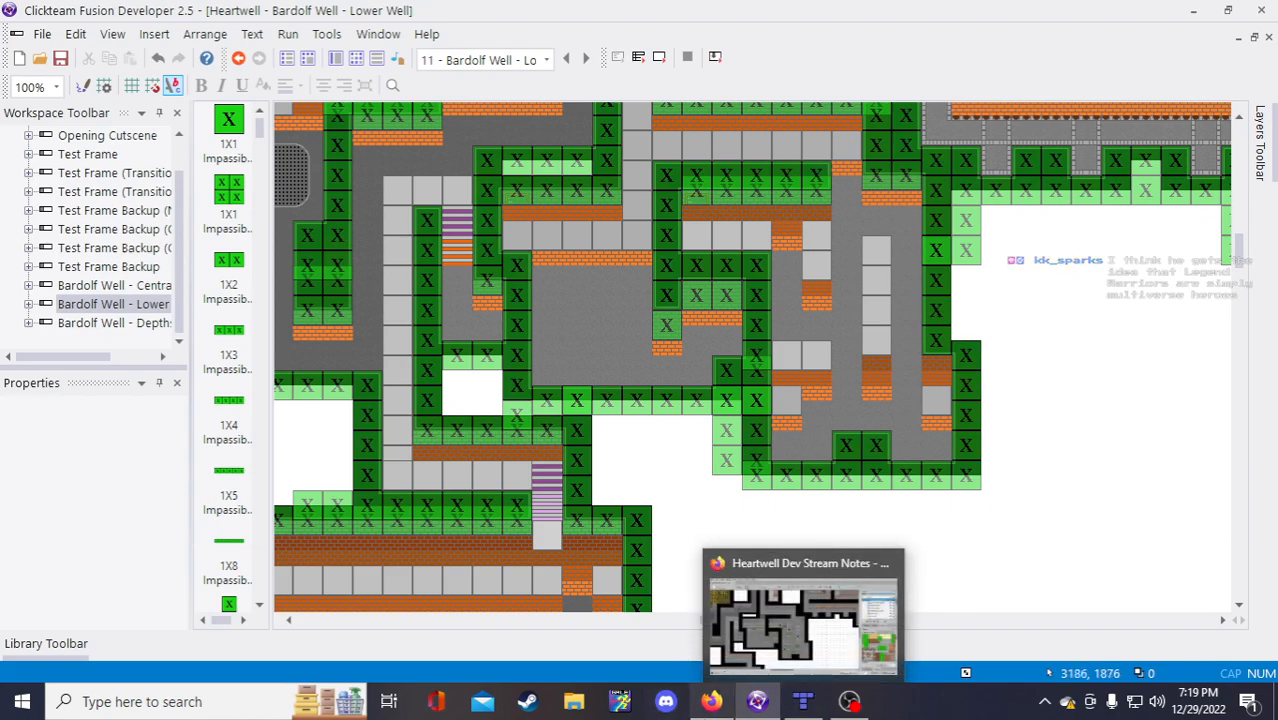
pyautogui.click(729, 712)
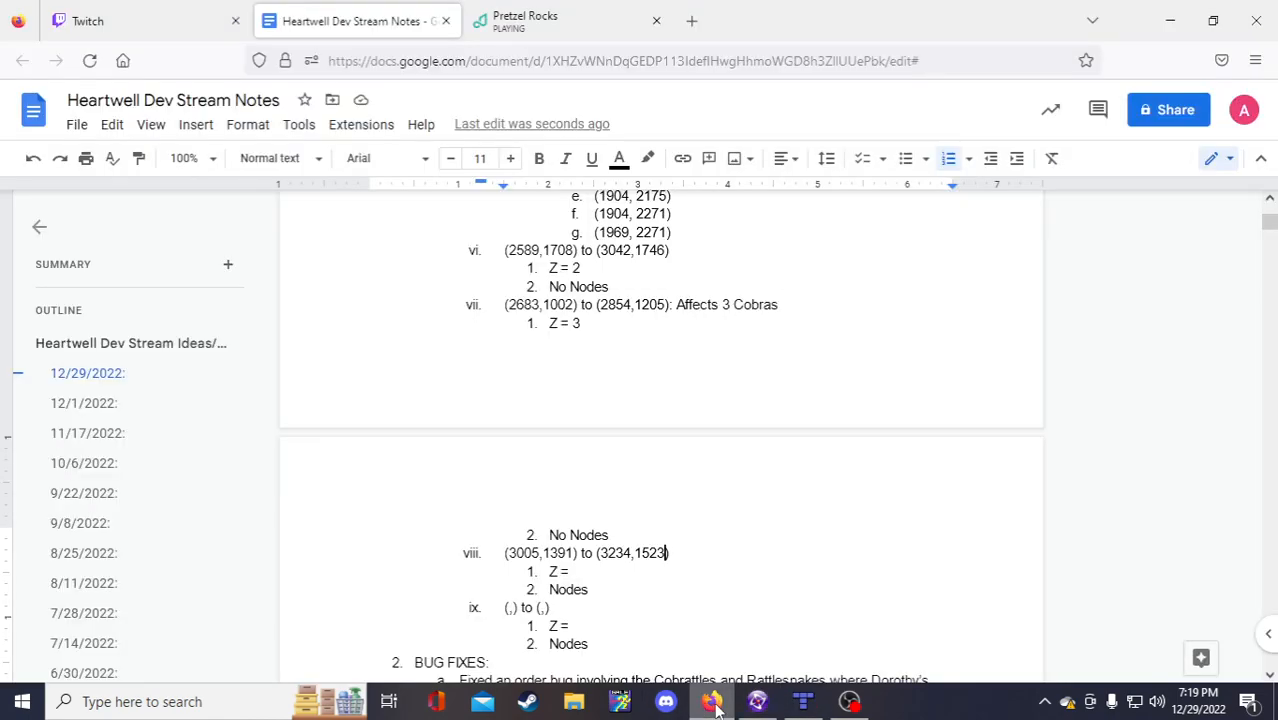
# Step: Fill in bound viii's Z value as 0 and its node count as 3
pyautogui.click(583, 575)
pyautogui.write('0')
pyautogui.click(550, 586)
pyautogui.write('3')
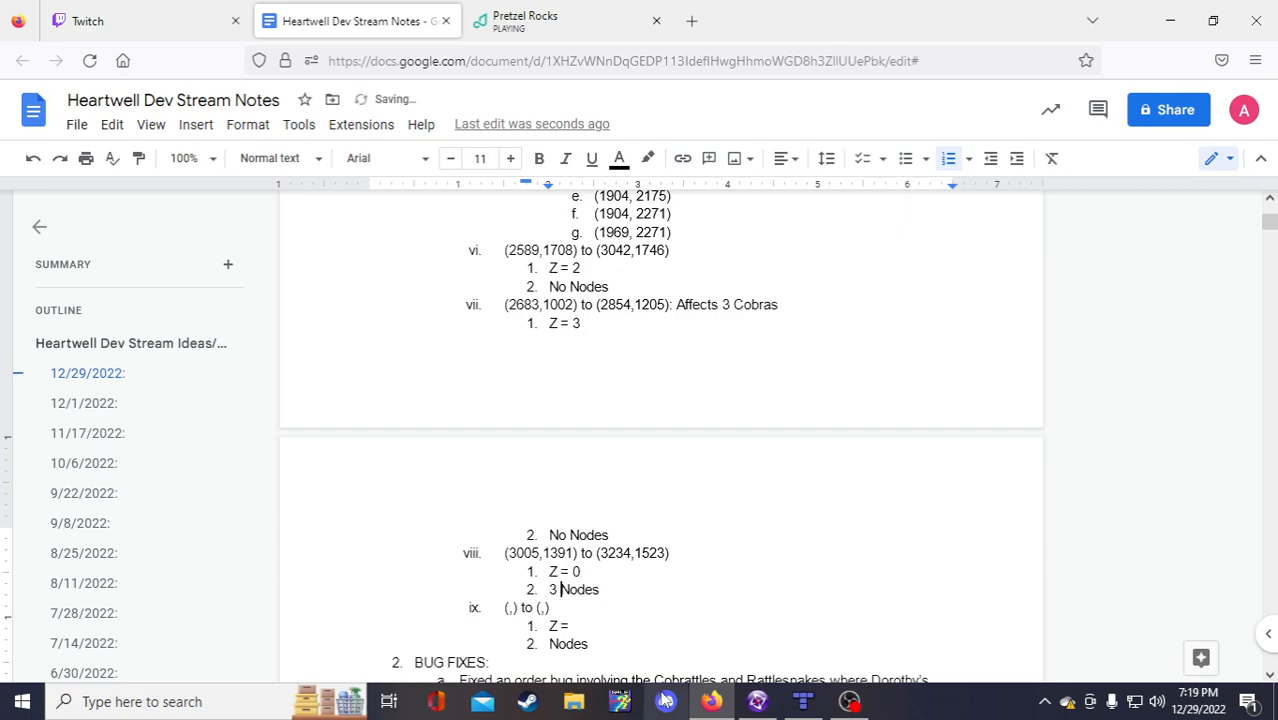
# Step: Add indented sub-items a, b and c under 3 Nodes, each holding an empty (,) placeholder
pyautogui.click(617, 590)
pyautogui.press('Return')
pyautogui.press('Tab')
pyautogui.write('(,)')
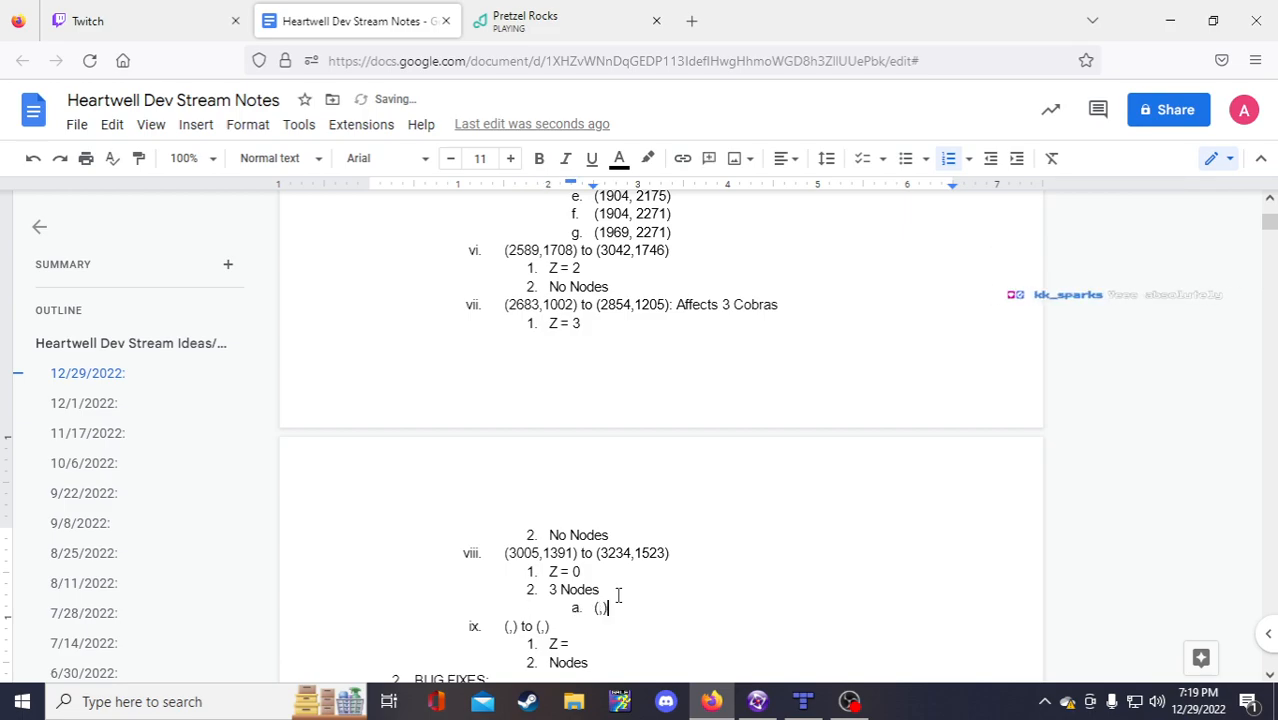
pyautogui.hotkey('shift', 'Home')
pyautogui.hotkey('ctrl', 'c')
pyautogui.press('End')
pyautogui.press('Return')
pyautogui.hotkey('ctrl', 'v')
pyautogui.press('Return')
pyautogui.hotkey('ctrl', 'v')
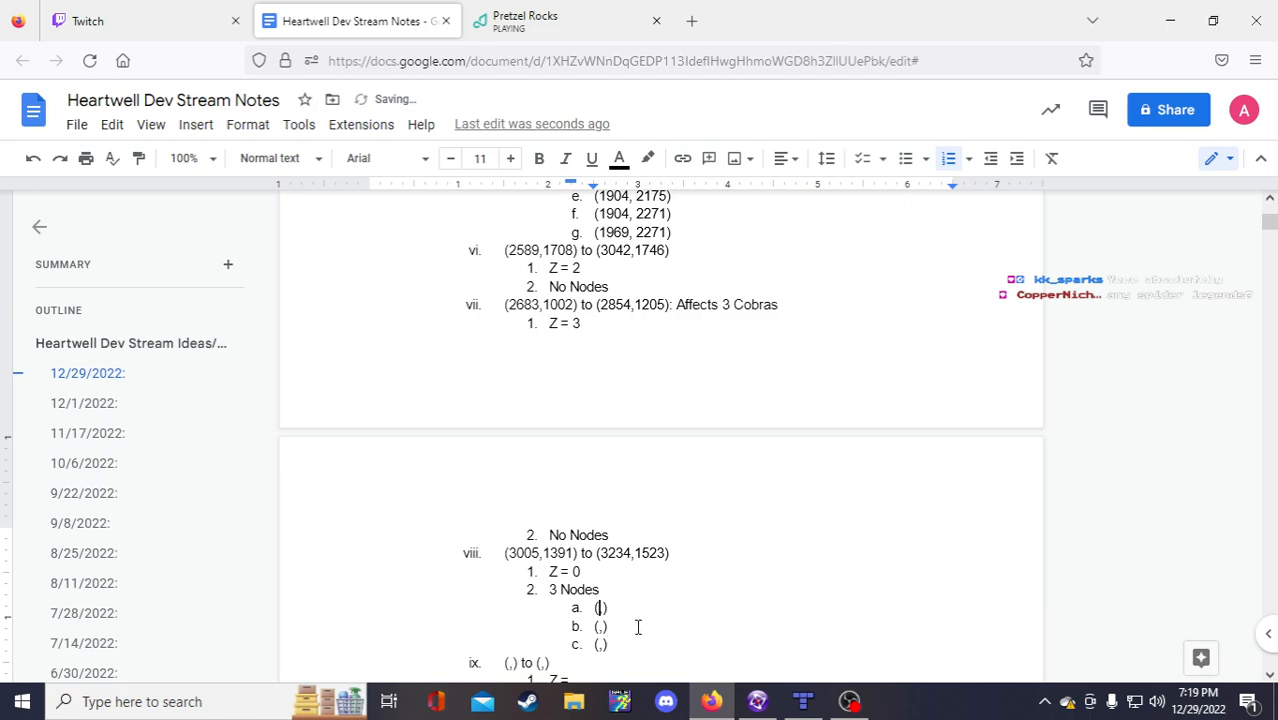
# Step: Read node a's position from the Fusion map and enter it as (3183,1472)
pyautogui.click(757, 701)
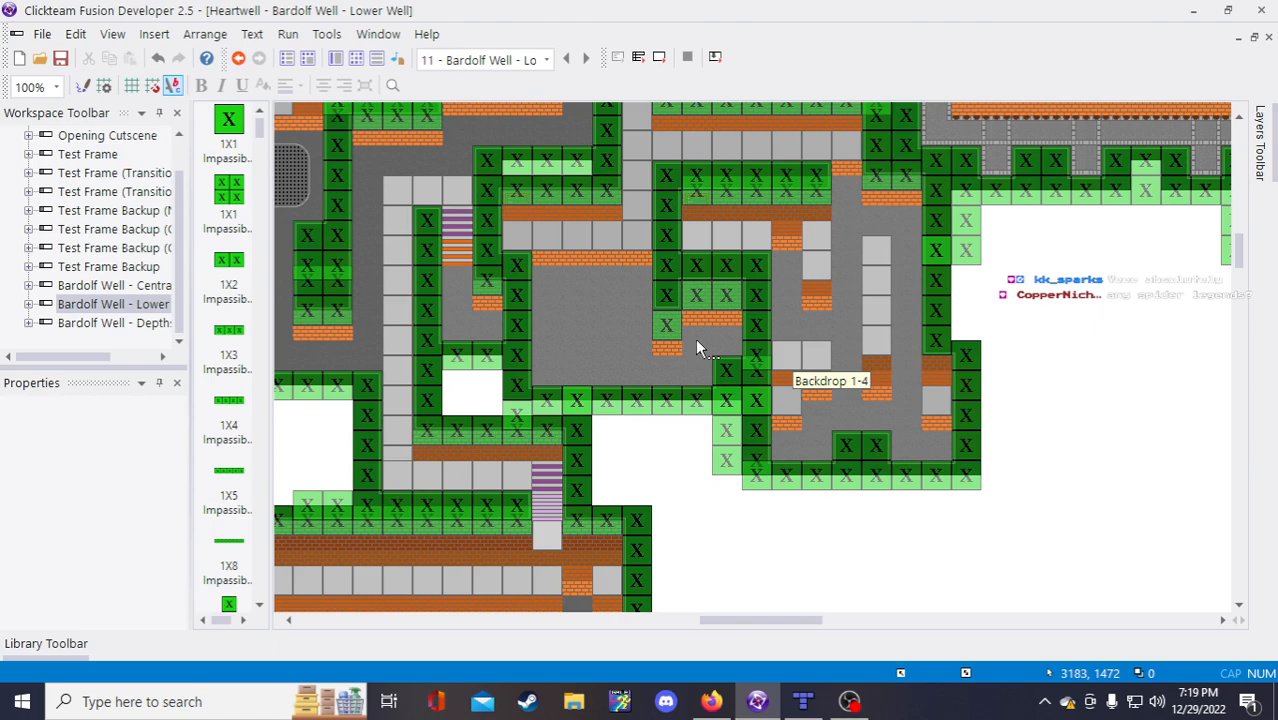
pyautogui.click(711, 701)
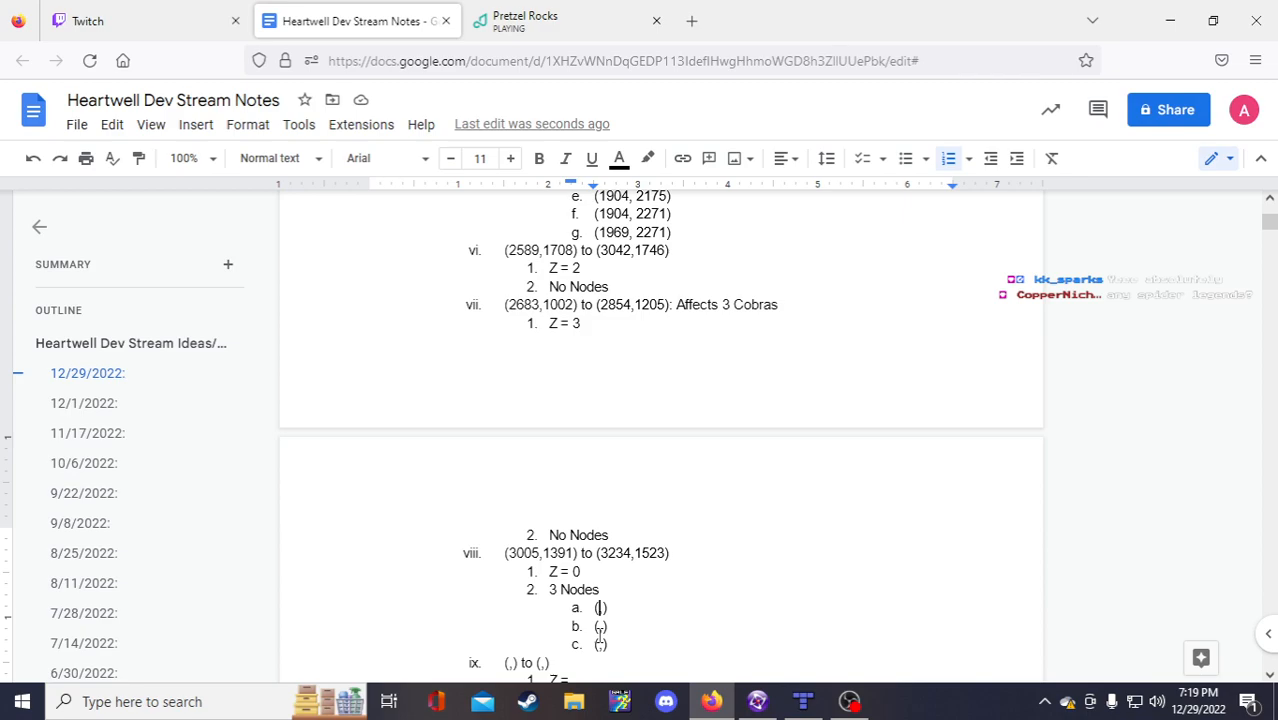
pyautogui.write('3183')
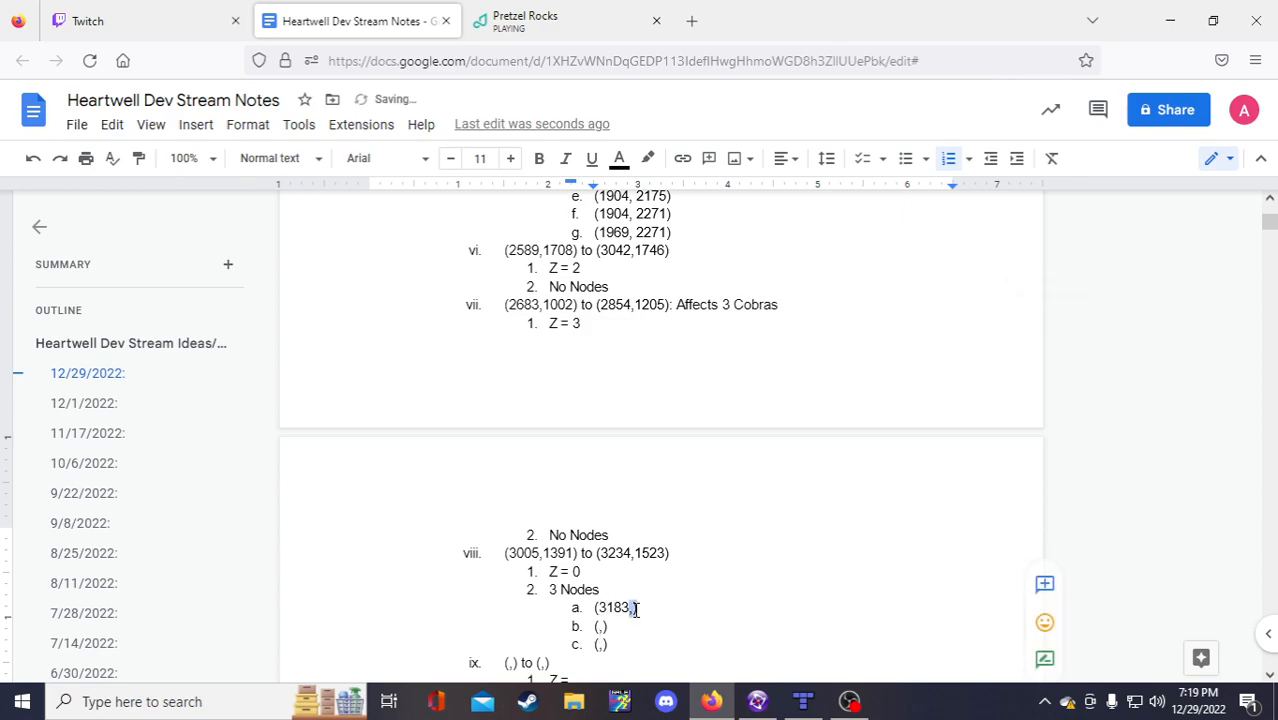
pyautogui.click(633, 608)
pyautogui.write('1472')
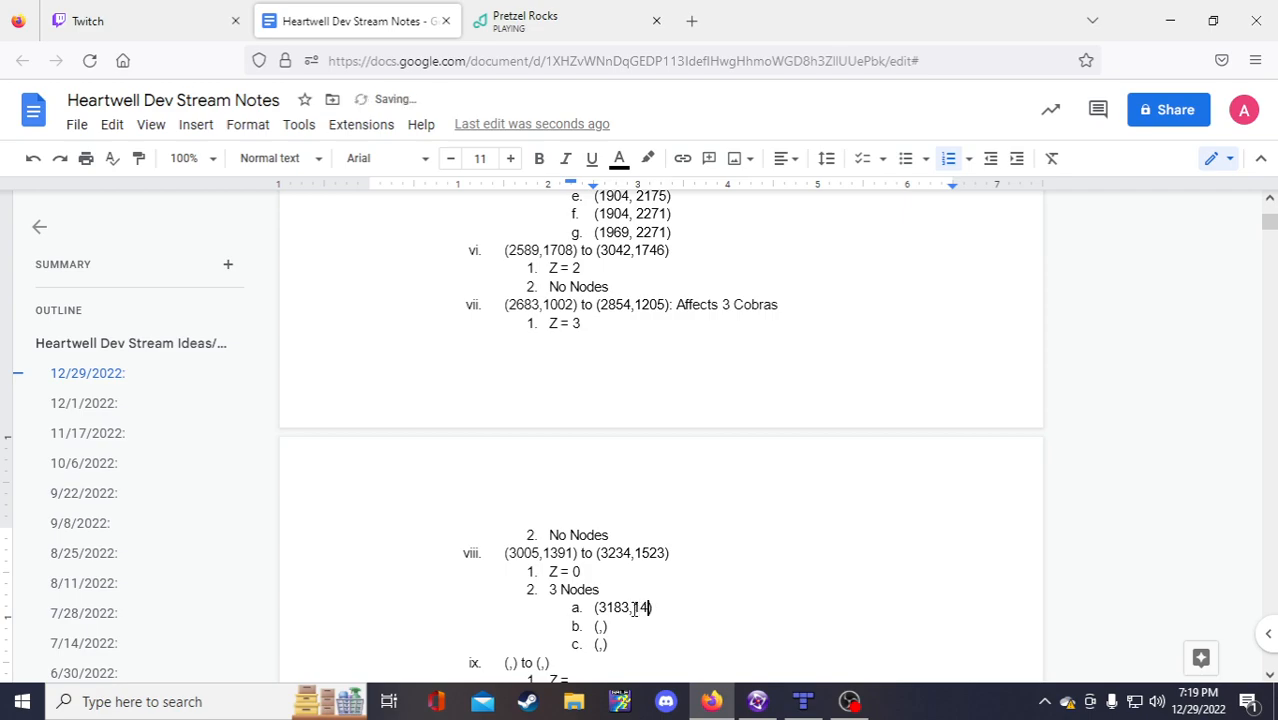
pyautogui.click(599, 627)
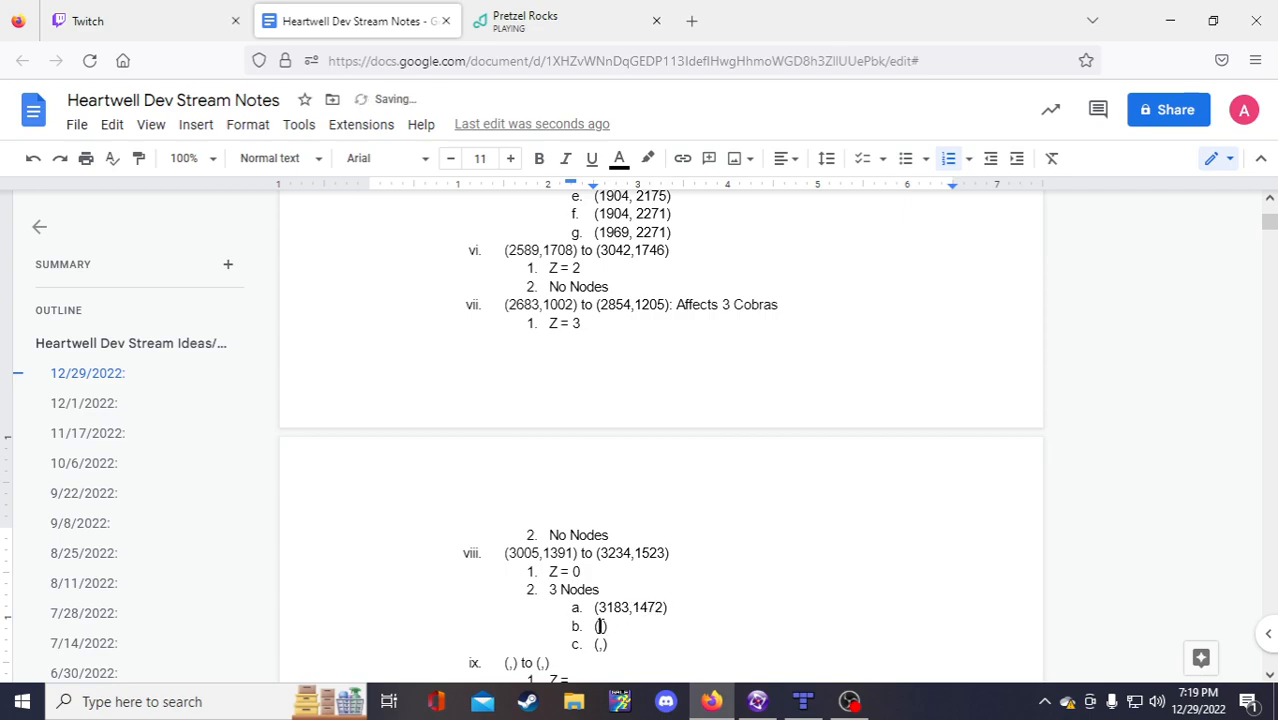
pyautogui.click(758, 702)
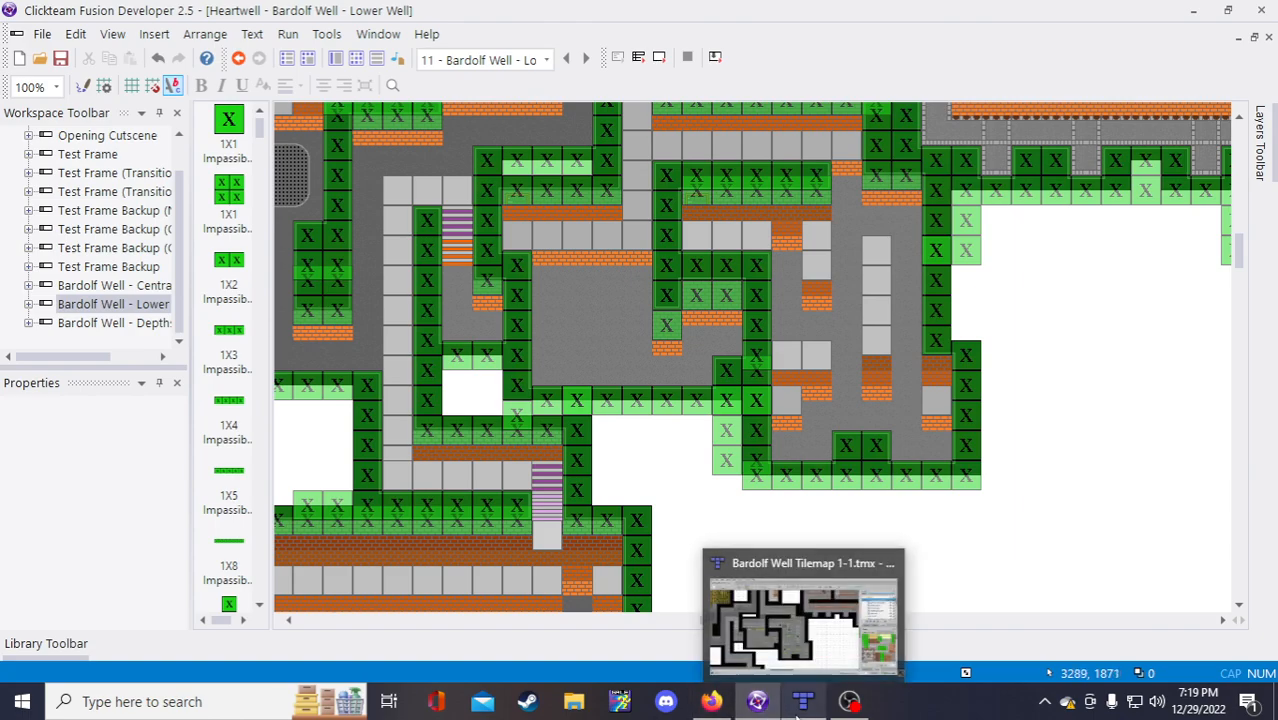
pyautogui.click(711, 701)
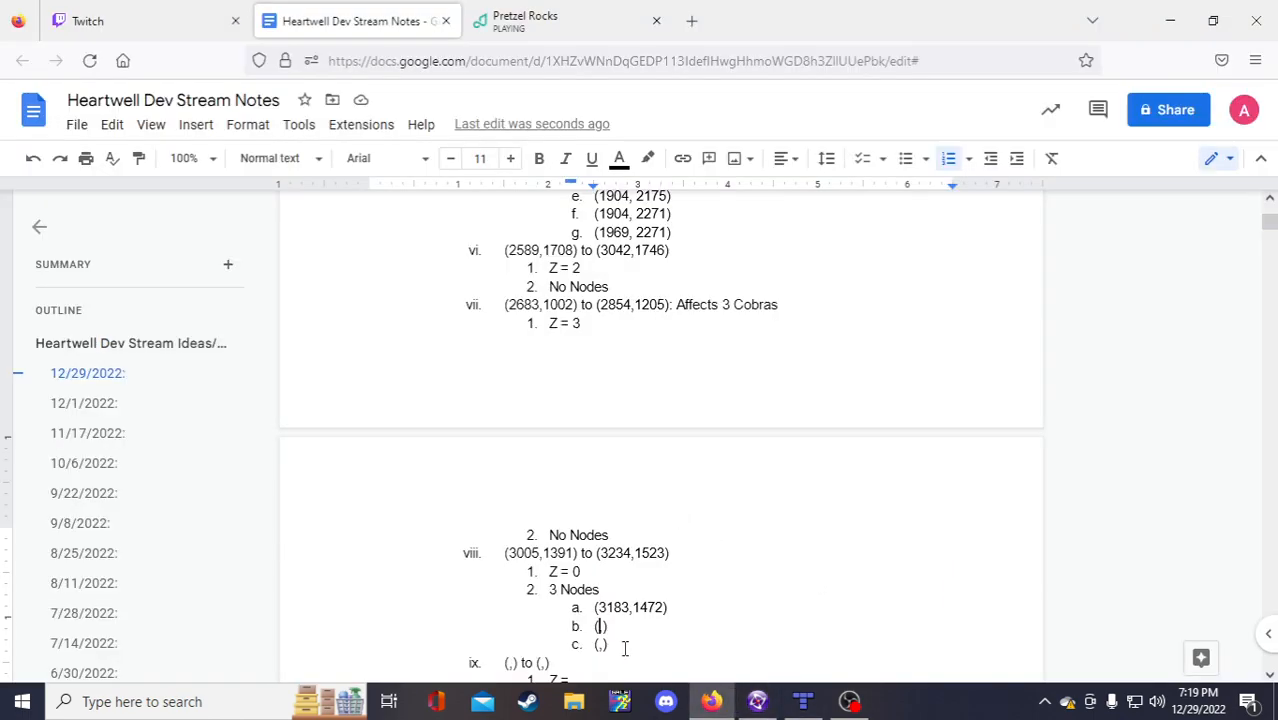
# Step: Fill node b with the coordinates (3183,1504)
pyautogui.write('1504')
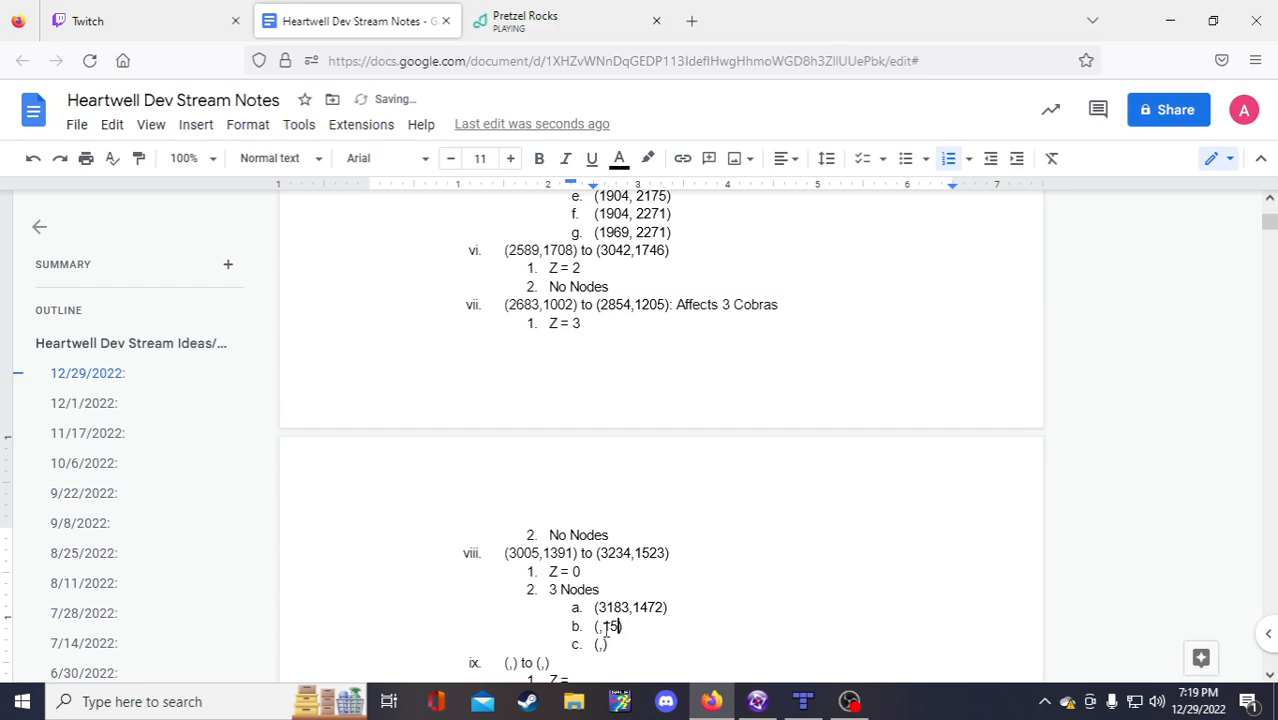
pyautogui.doubleClick(614, 607)
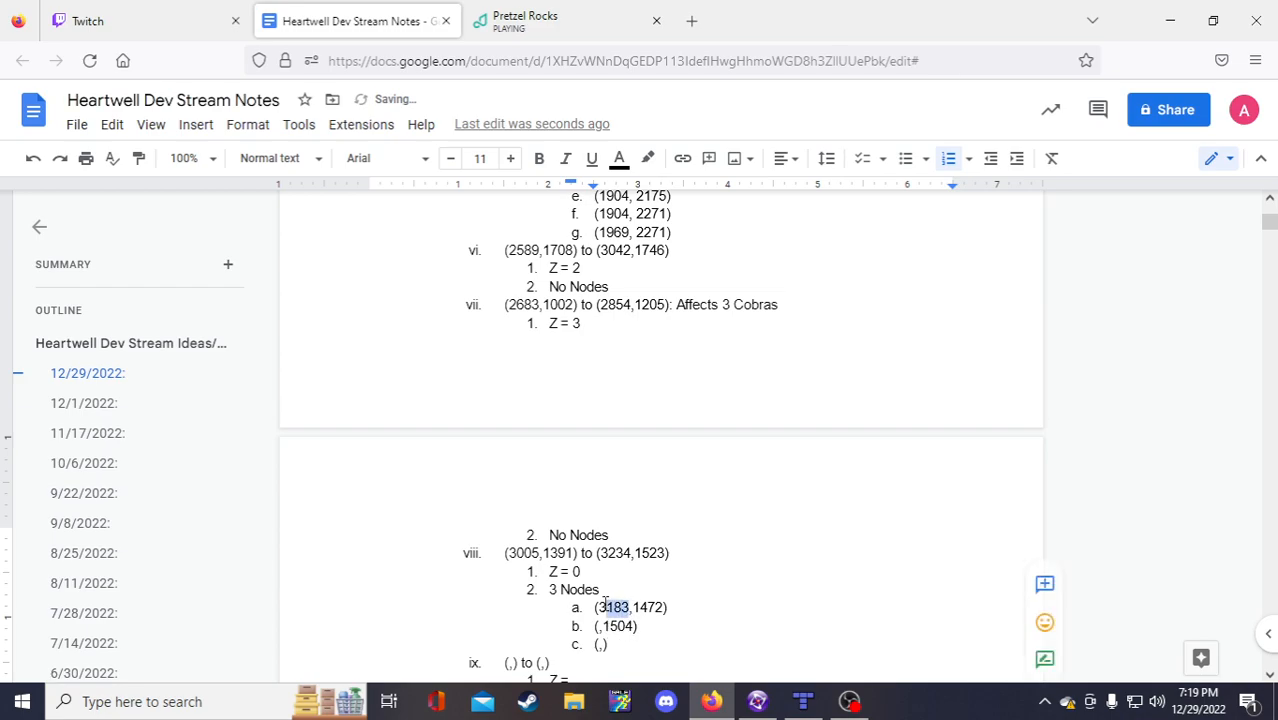
pyautogui.click(598, 626)
pyautogui.hotkey('ctrl', 'v')
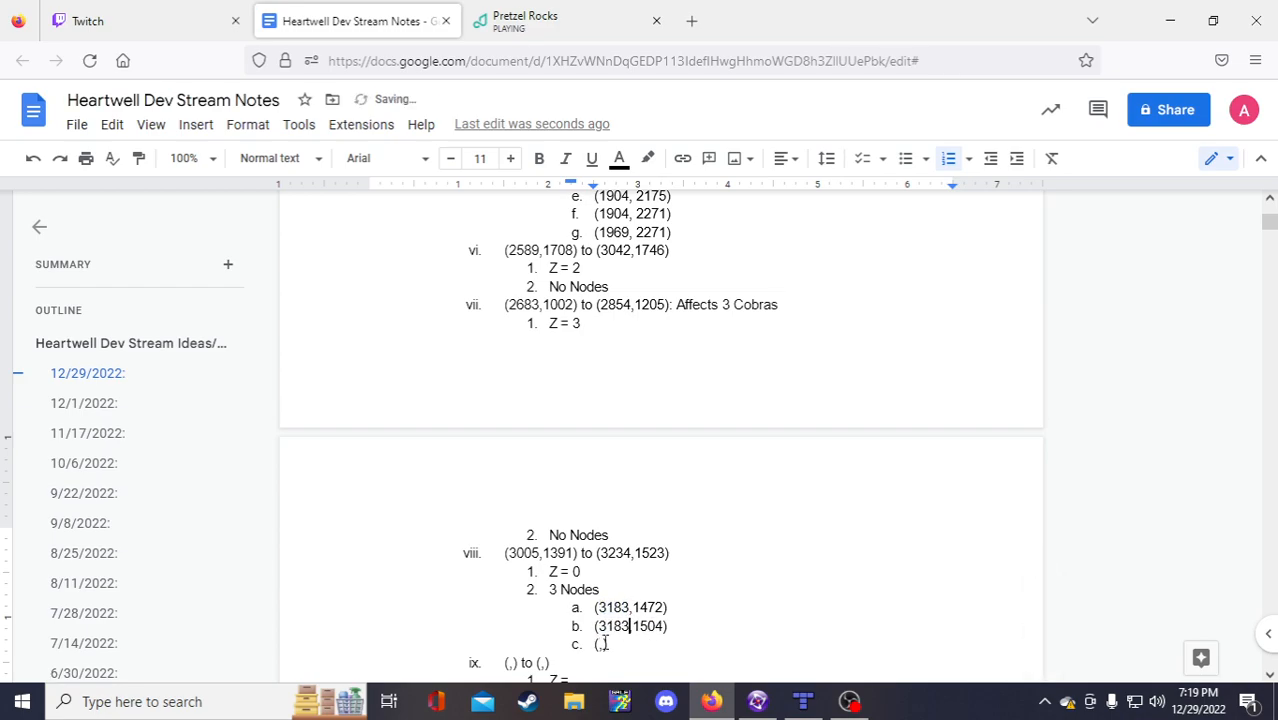
# Step: Check the map in Fusion and fill node c with the coordinates (3112,1504)
pyautogui.click(598, 644)
pyautogui.scroll(-3, 600, 644)
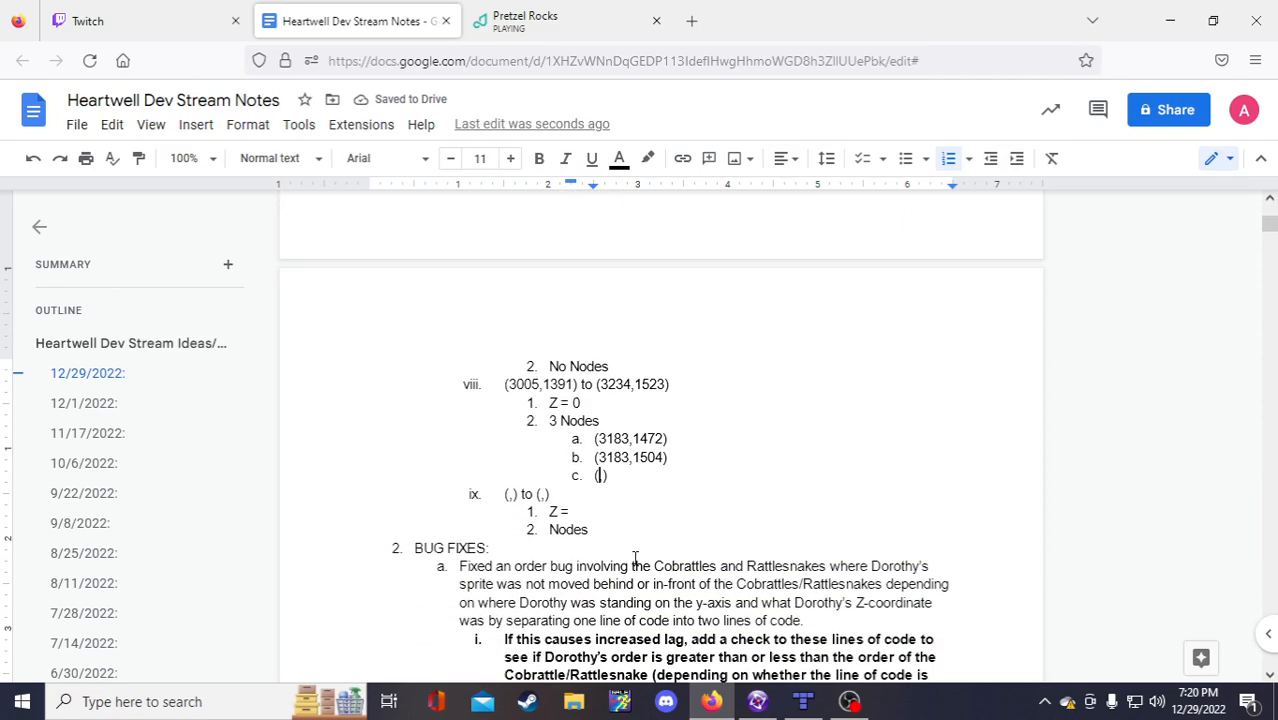
pyautogui.click(757, 701)
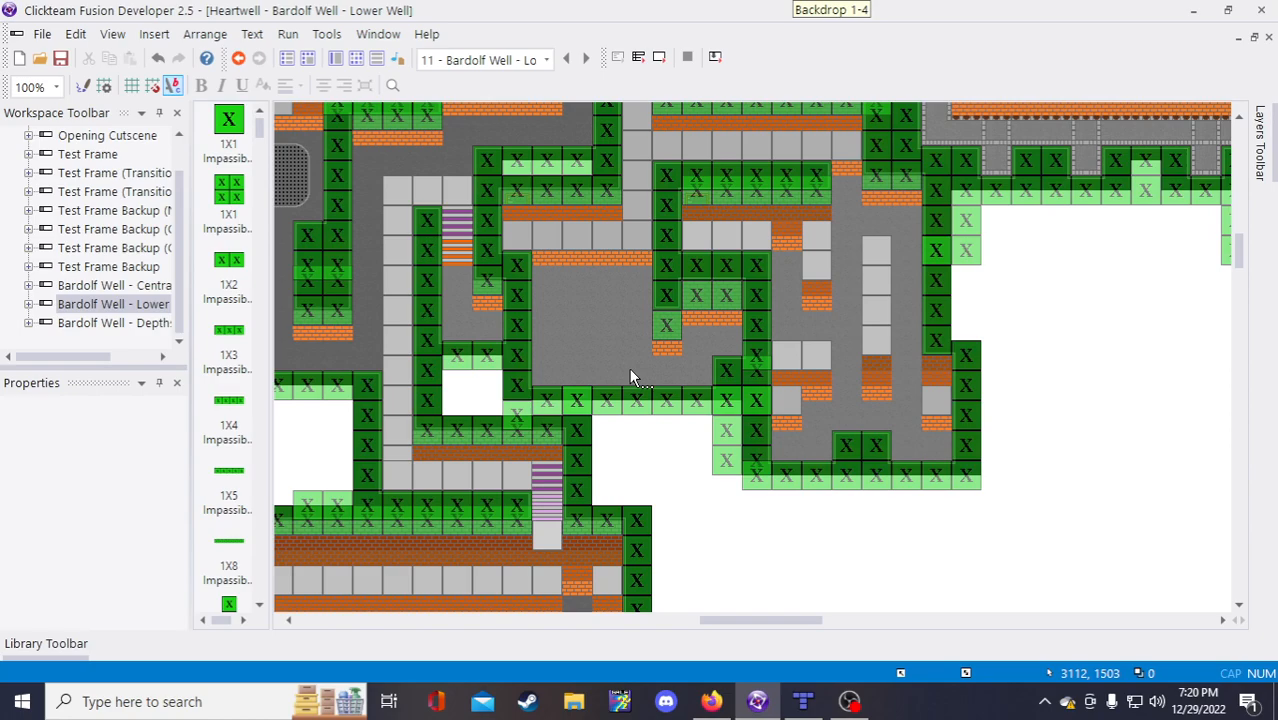
pyautogui.click(711, 701)
pyautogui.click(599, 476)
pyautogui.write('3112')
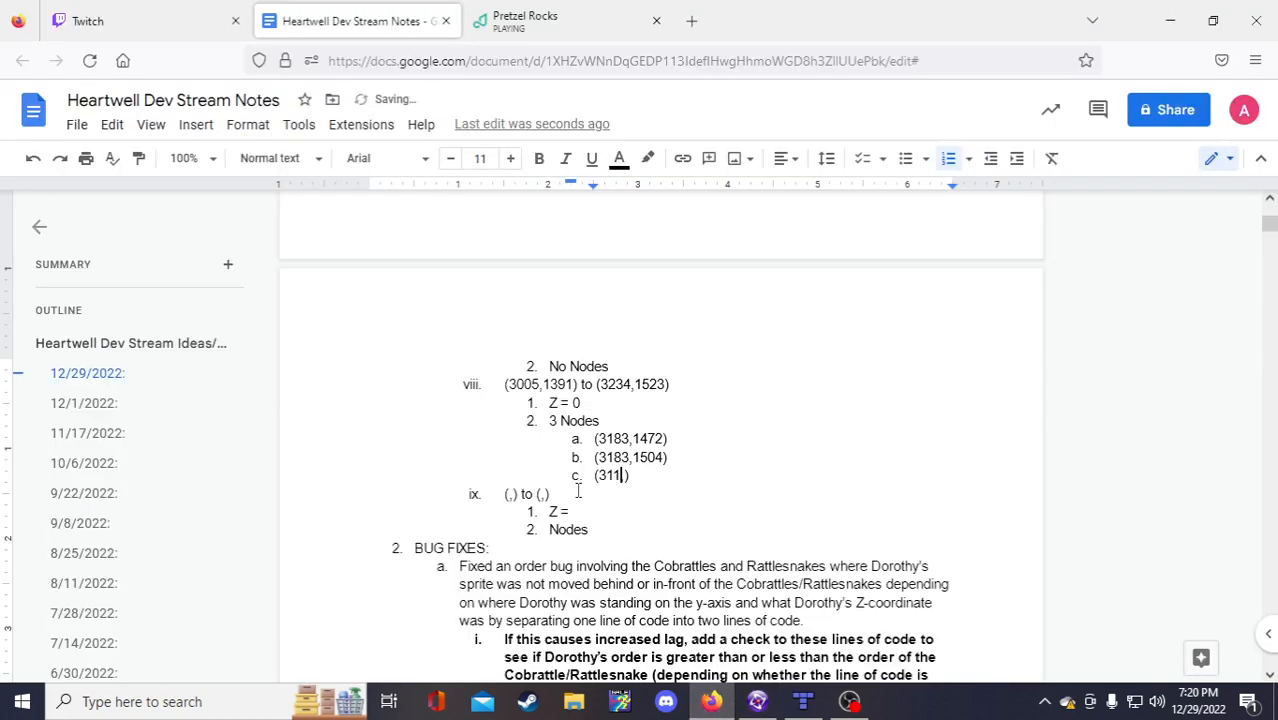
pyautogui.moveTo(633, 458); pyautogui.dragTo(662, 459)
pyautogui.hotkey('ctrl', 'c')
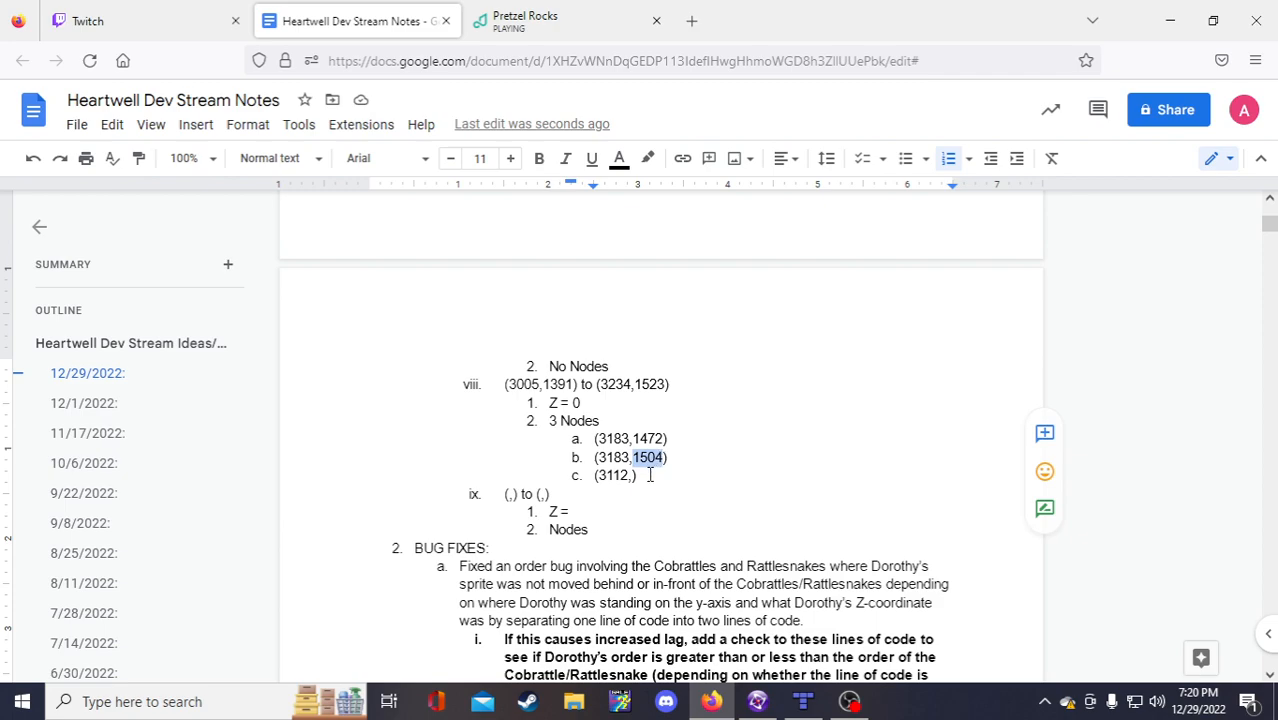
pyautogui.click(629, 476)
pyautogui.write(',')
pyautogui.hotkey('ctrl', 'v')
pyautogui.write(')')
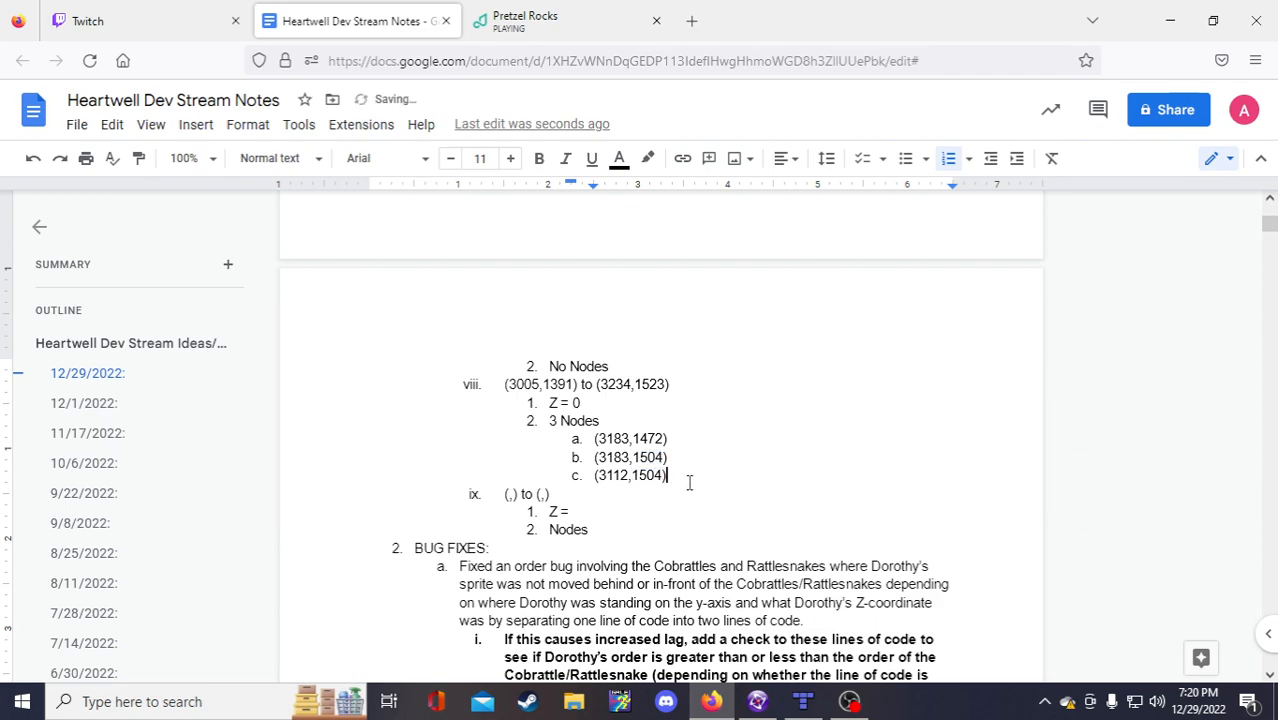
# Step: Copy empty bound entry ix and paste it below as a new blank entry x
pyautogui.moveTo(588, 530); pyautogui.dragTo(504, 502)
pyautogui.hotkey('ctrl', 'c')
pyautogui.click(592, 531)
pyautogui.press('Return')
pyautogui.hotkey('ctrl', 'v')
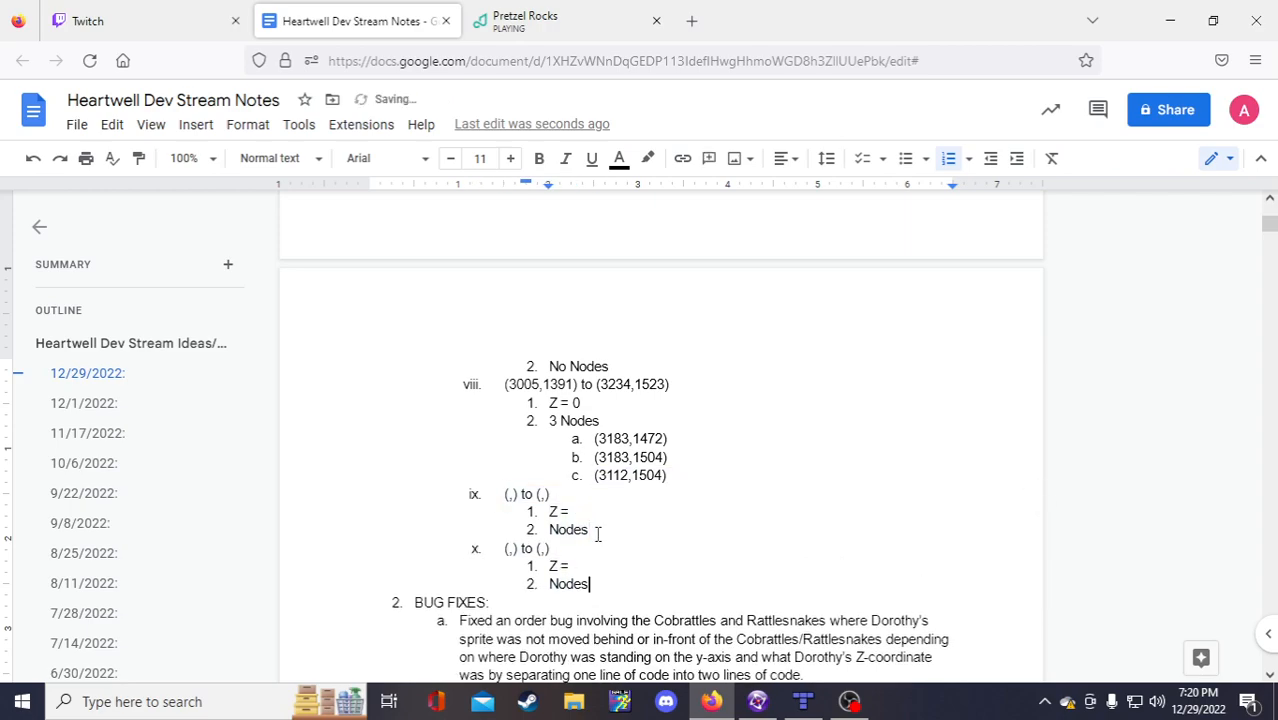
pyautogui.click(575, 530)
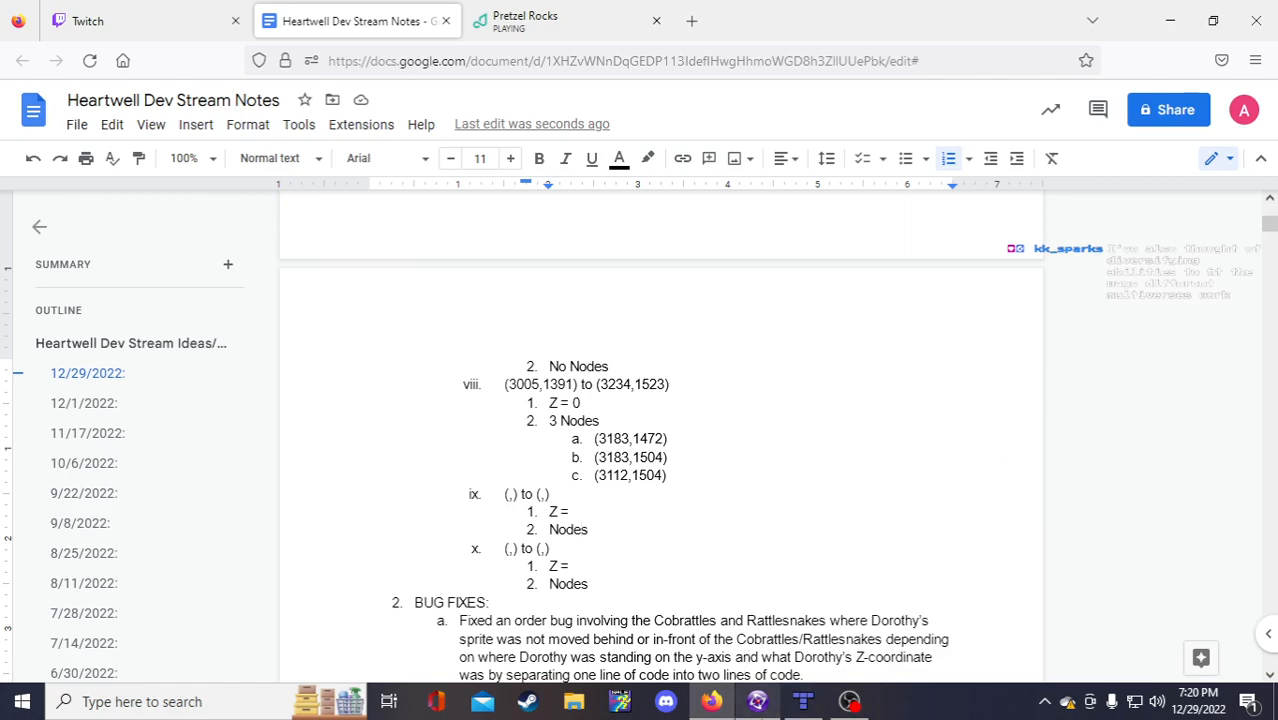
# Step: Scroll around the Lower Well frame in Fusion, then bring up Bardolf Well Tilemap 1-1 in Tiled
pyautogui.moveTo(757, 701)
pyautogui.click(760, 615)
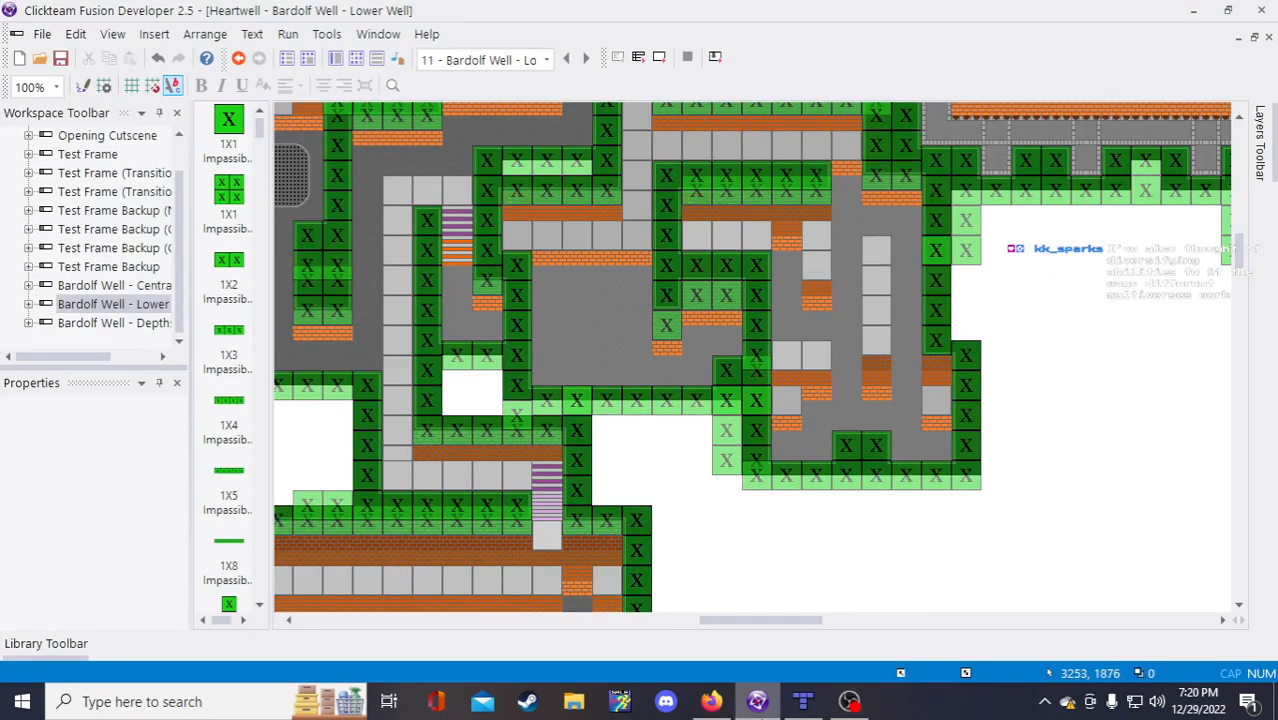
pyautogui.scroll(-2, 811, 610)
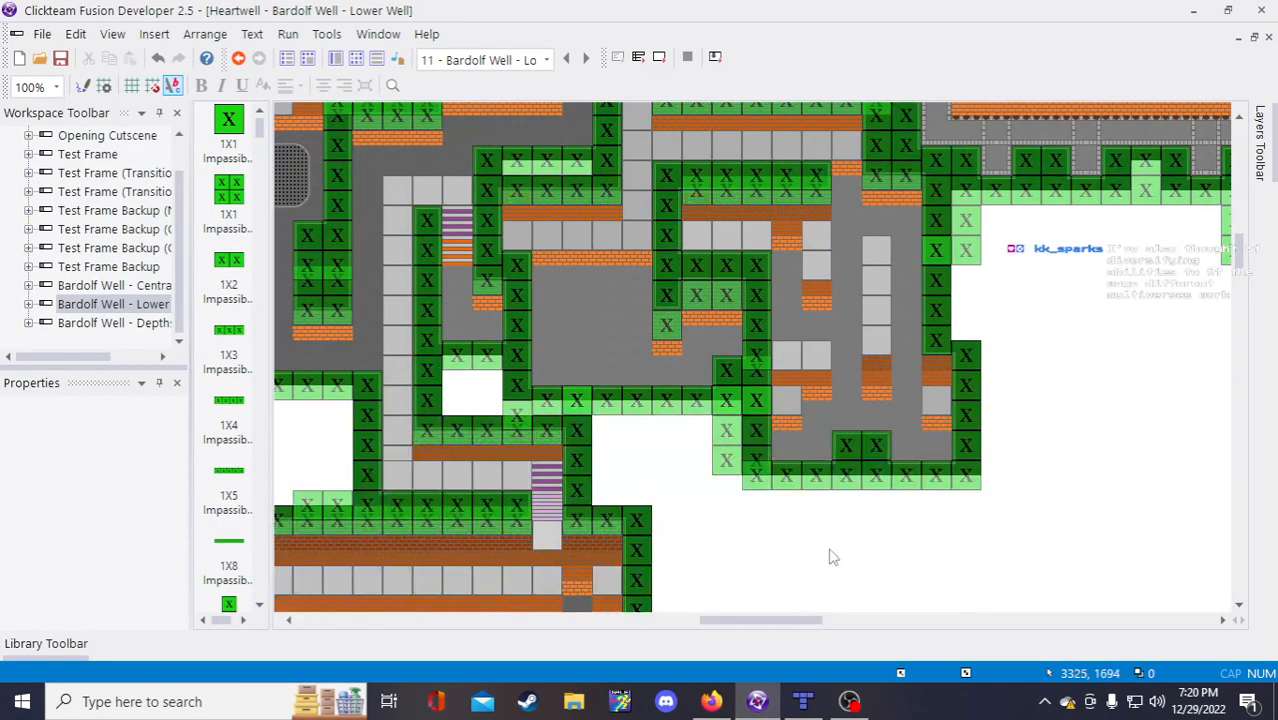
pyautogui.moveTo(776, 623); pyautogui.dragTo(799, 624)
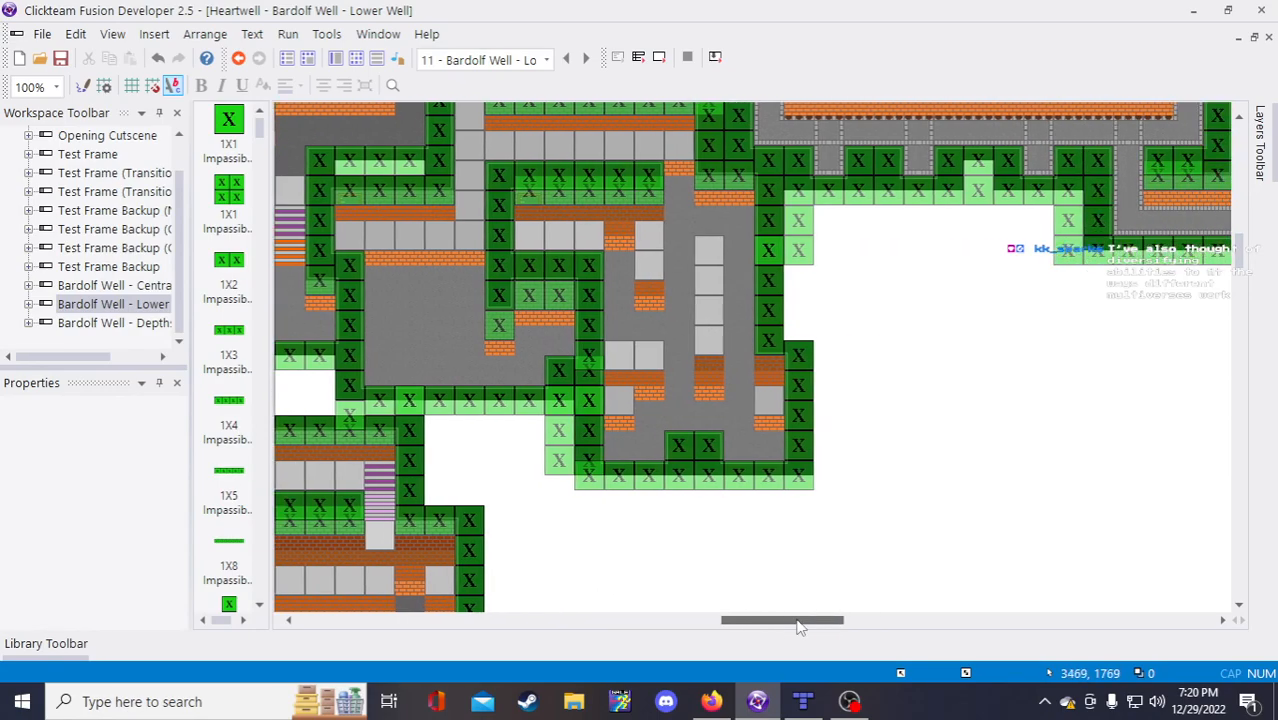
pyautogui.scroll(2, 799, 606)
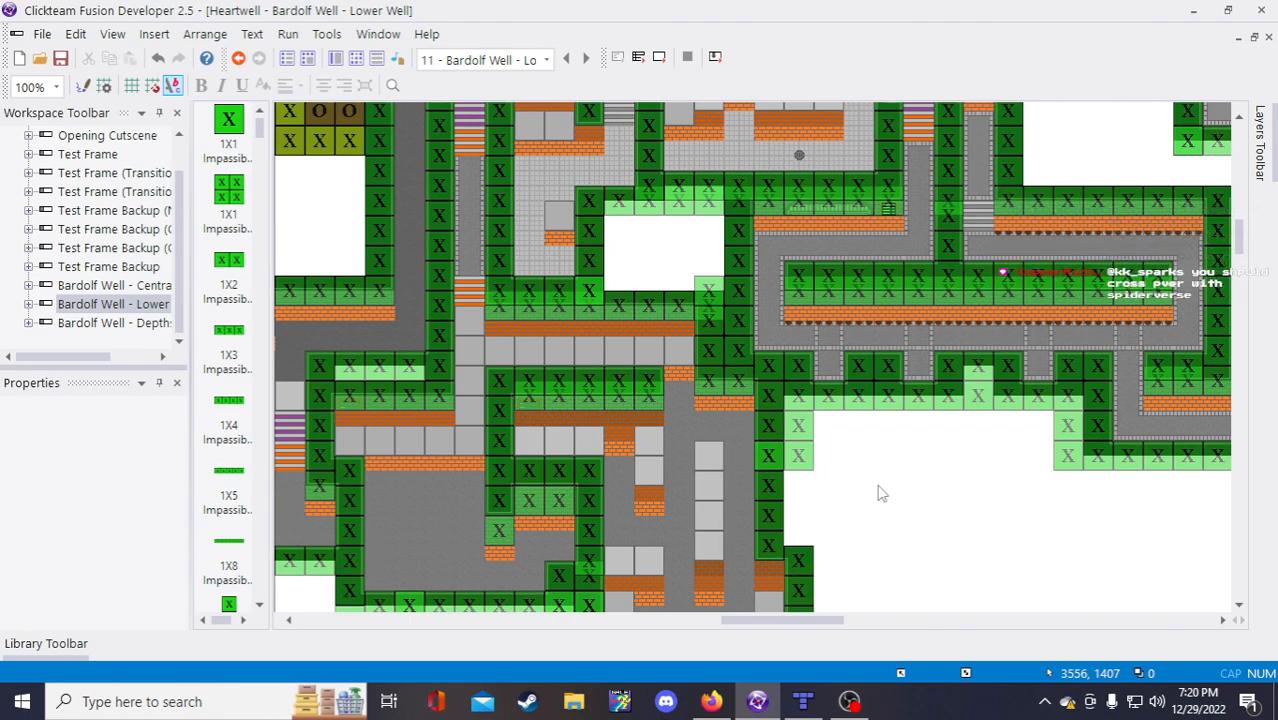
pyautogui.scroll(-2, 883, 495)
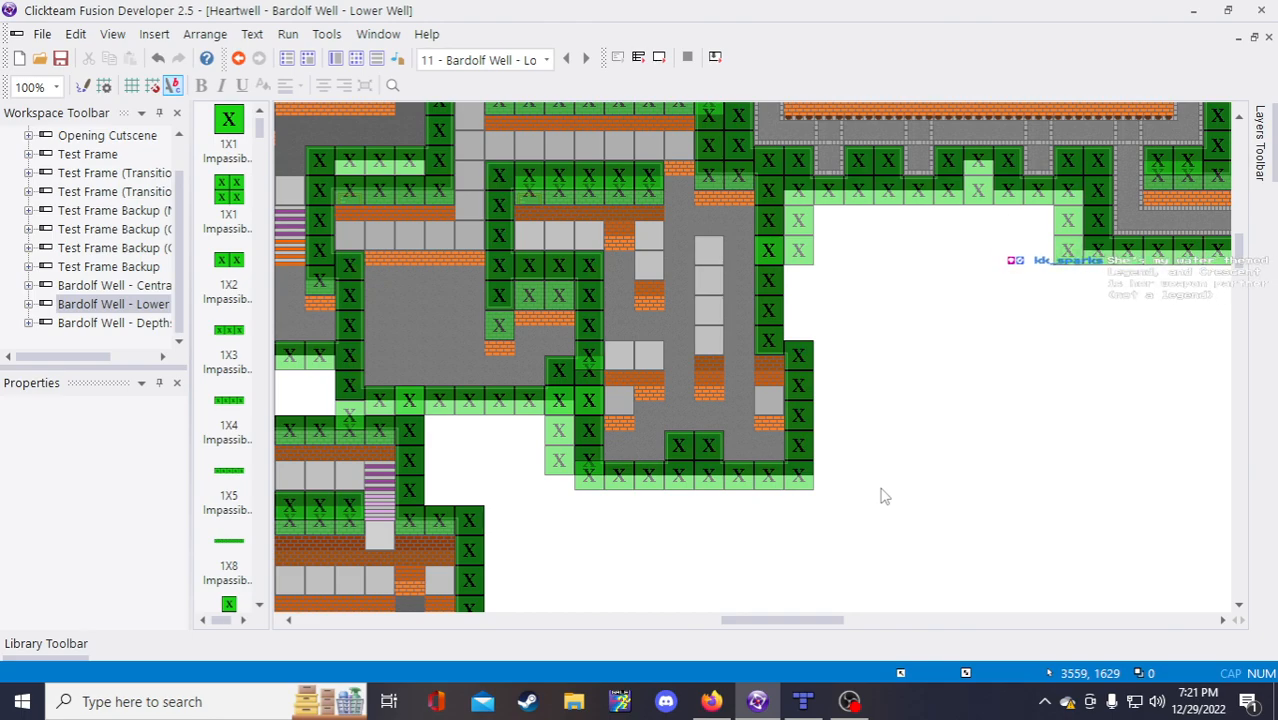
pyautogui.click(803, 701)
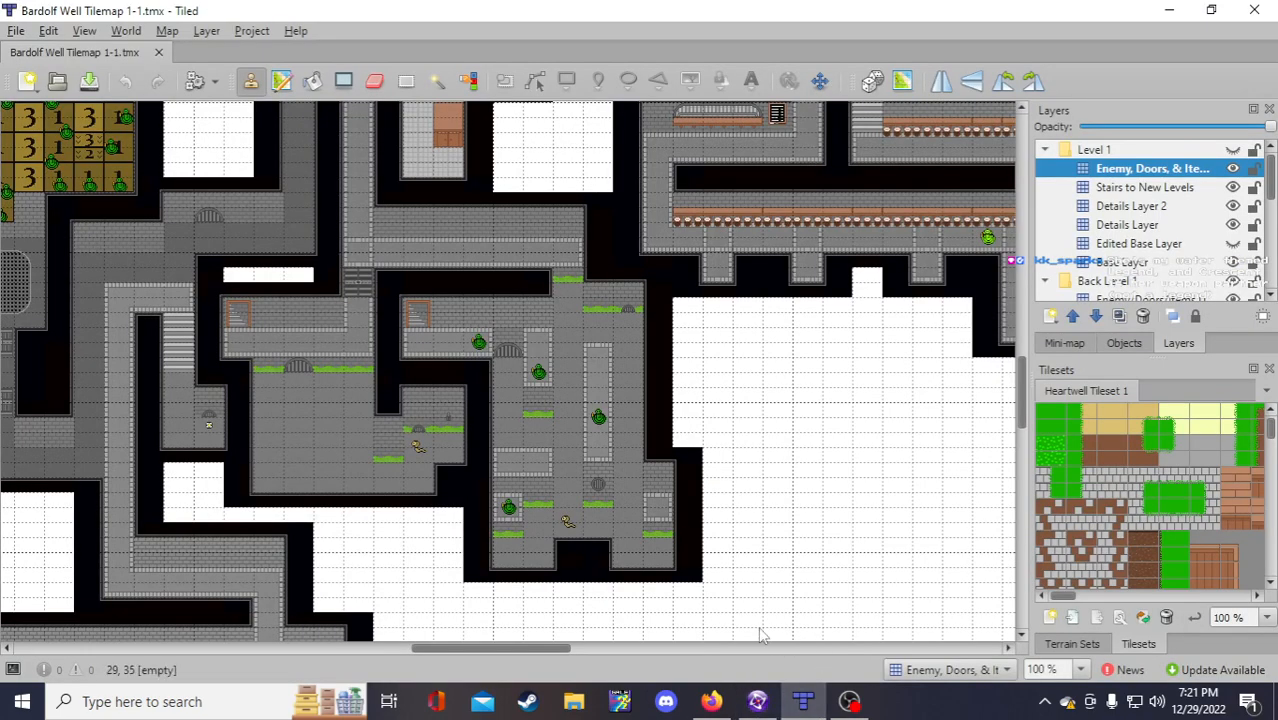
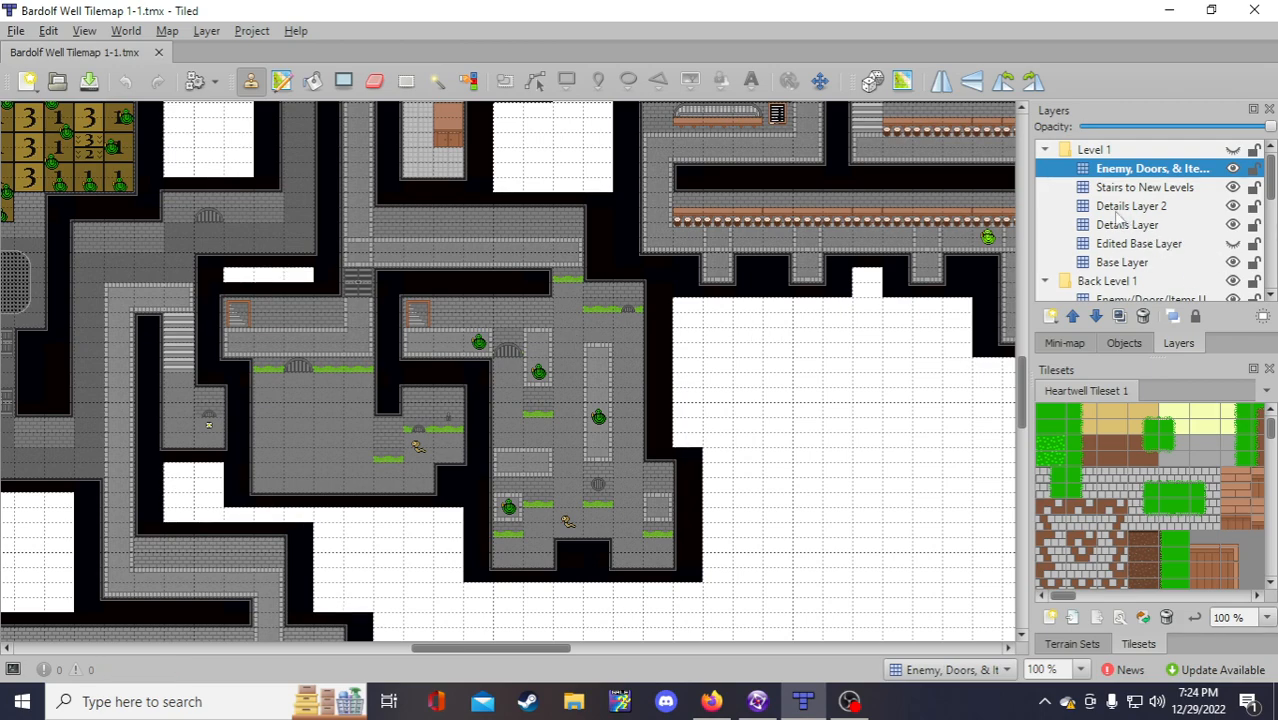
# Step: Select the Underground Edited Layer after briefly toggling the Edited Base Layer's visibility
pyautogui.click(1132, 244)
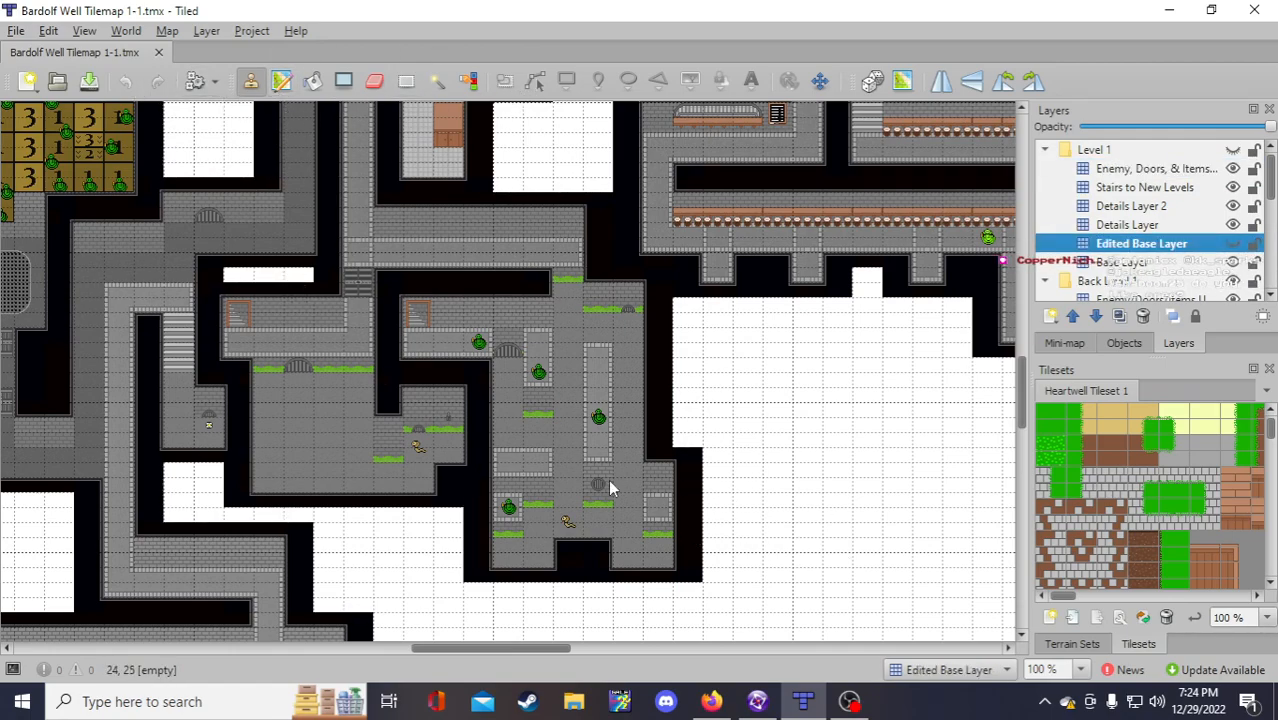
pyautogui.click(1232, 247)
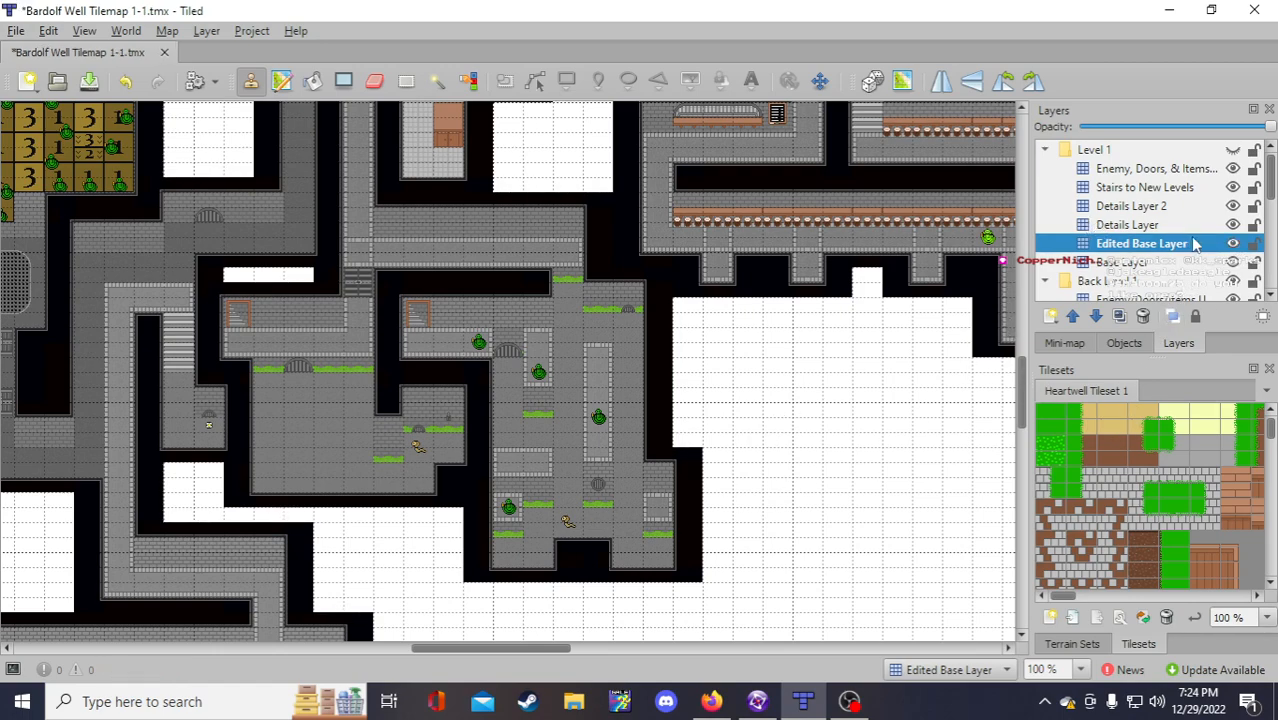
pyautogui.hotkey('ctrl', 'z')
pyautogui.scroll(-3, 1232, 252)
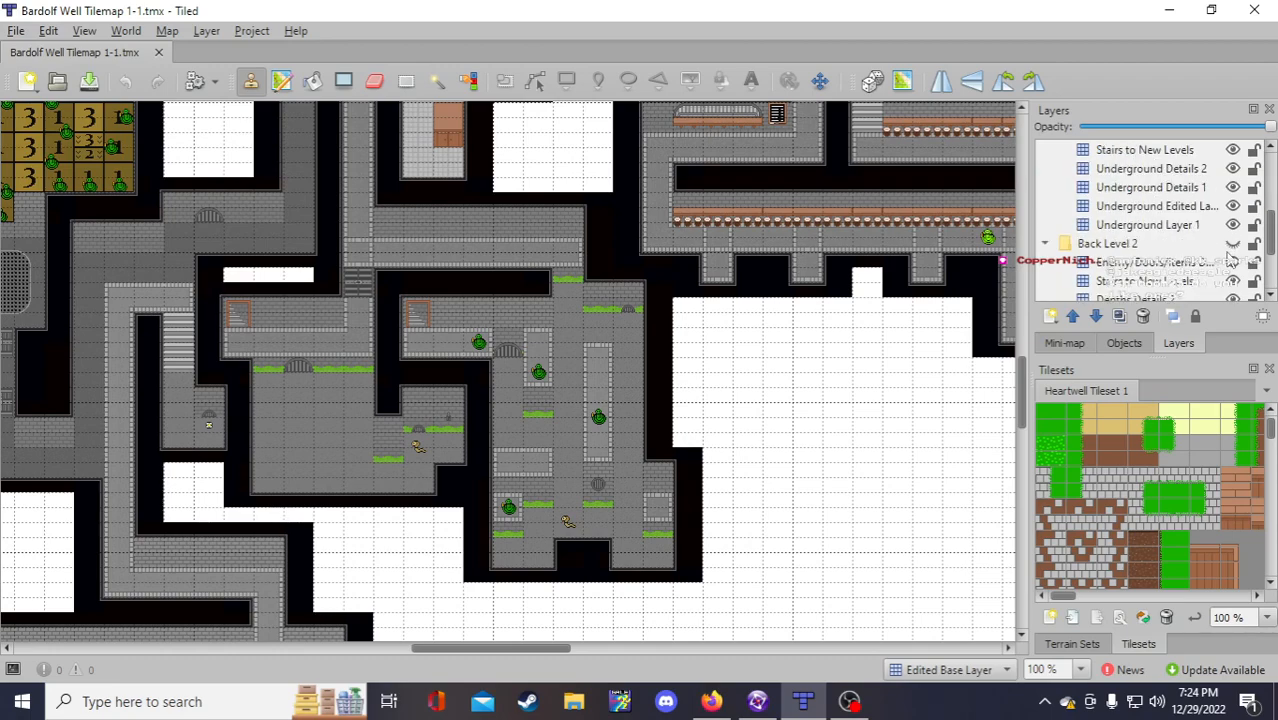
pyautogui.scroll(2, 1230, 262)
pyautogui.scroll(-1, 1230, 262)
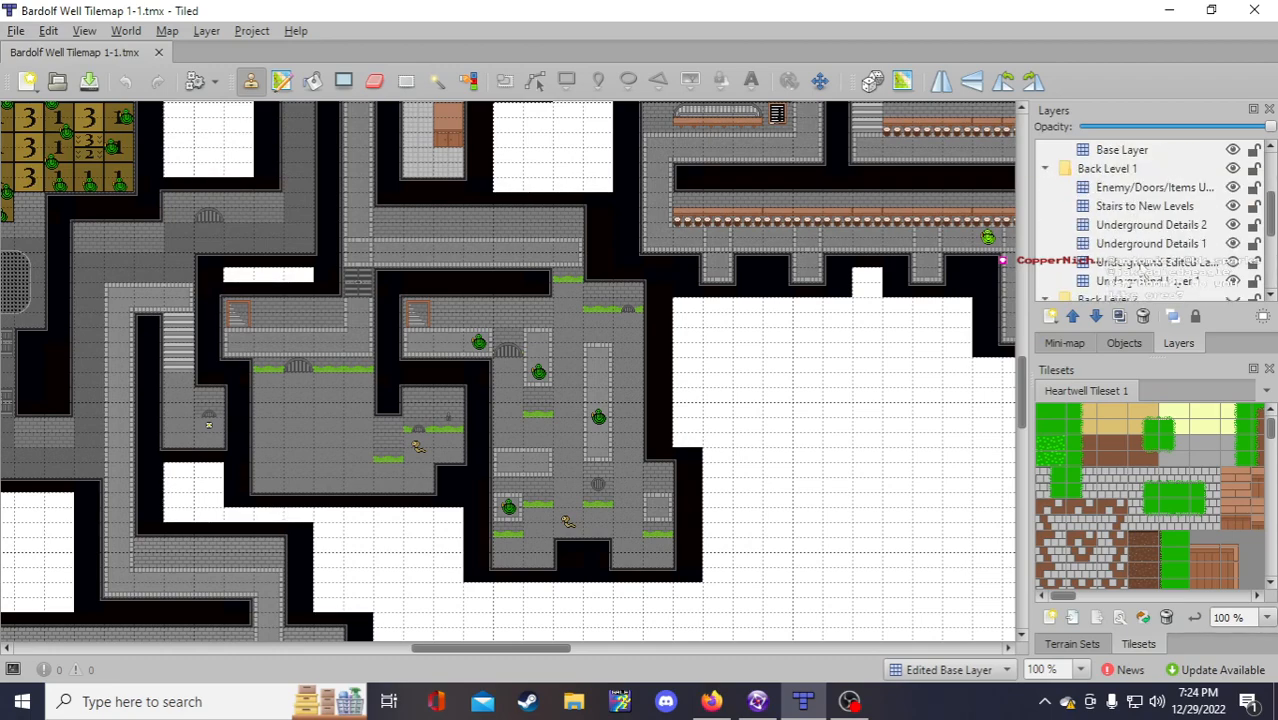
pyautogui.click(1213, 262)
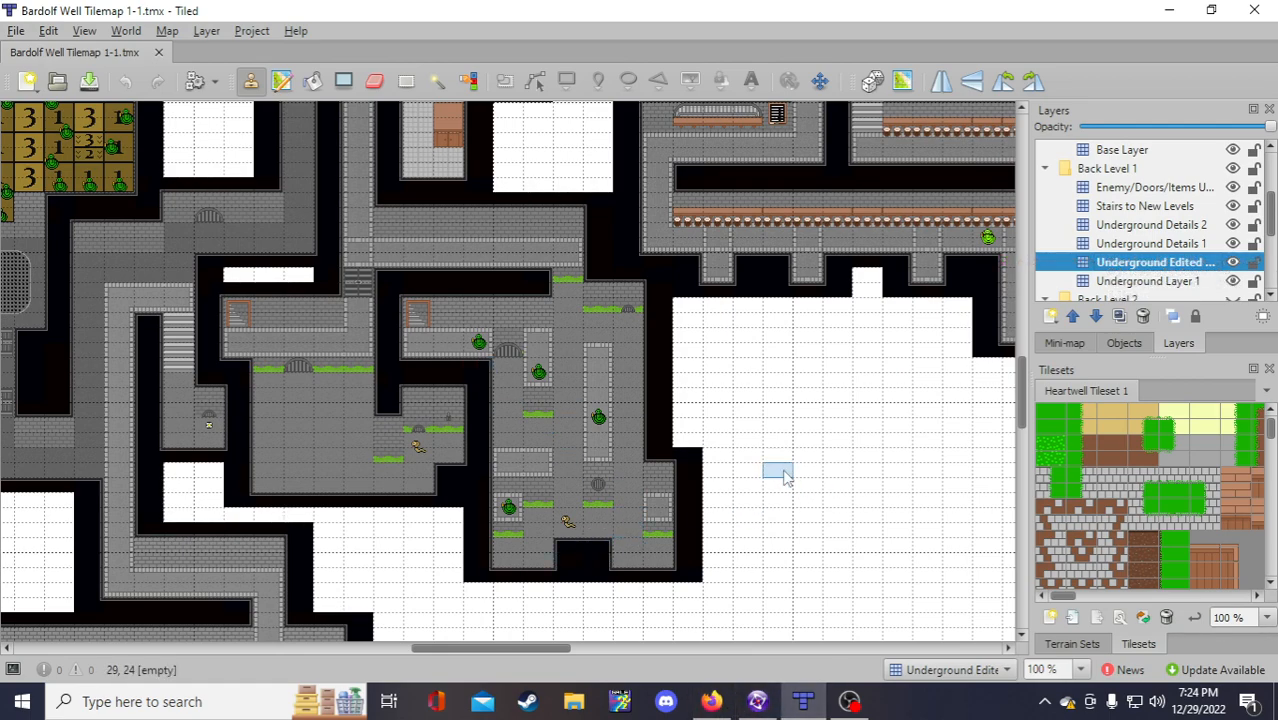
pyautogui.scroll(-2, 762, 489)
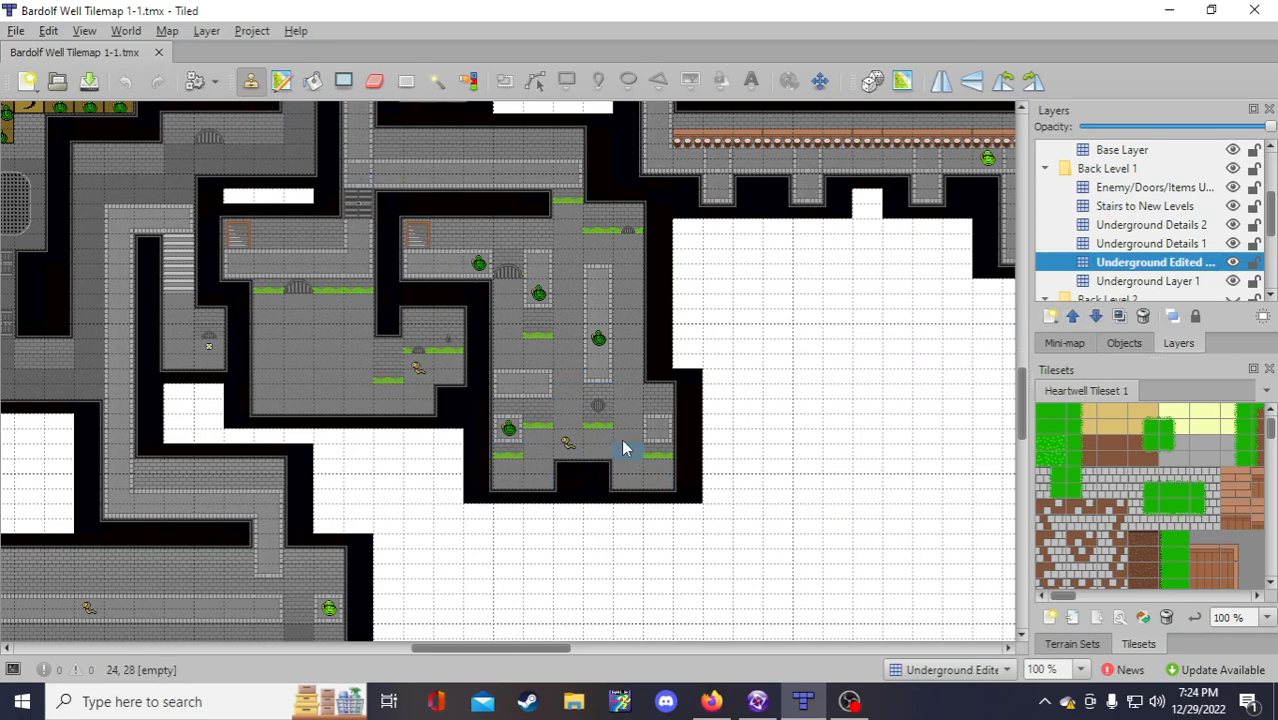
pyautogui.scroll(-1, 1192, 288)
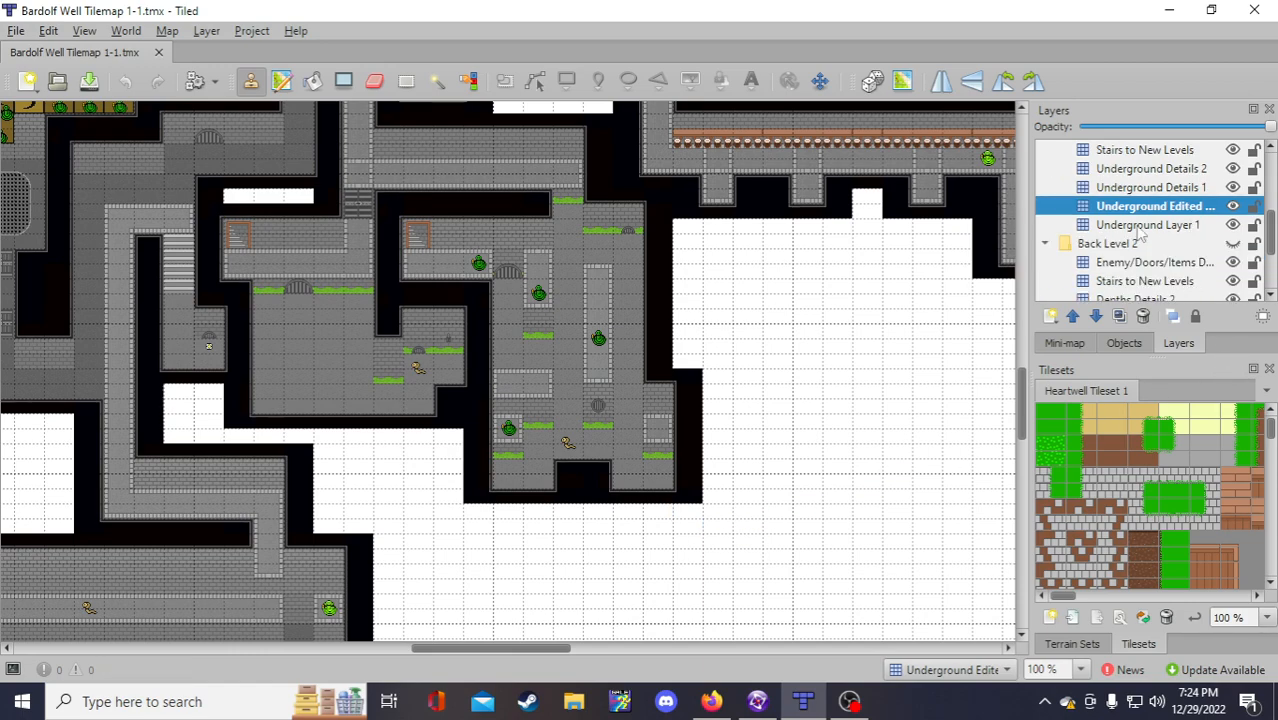
# Step: Pick the bottom wall tile from Underground Layer 1 and paint it over the notch on the edited layer
pyautogui.click(1136, 228)
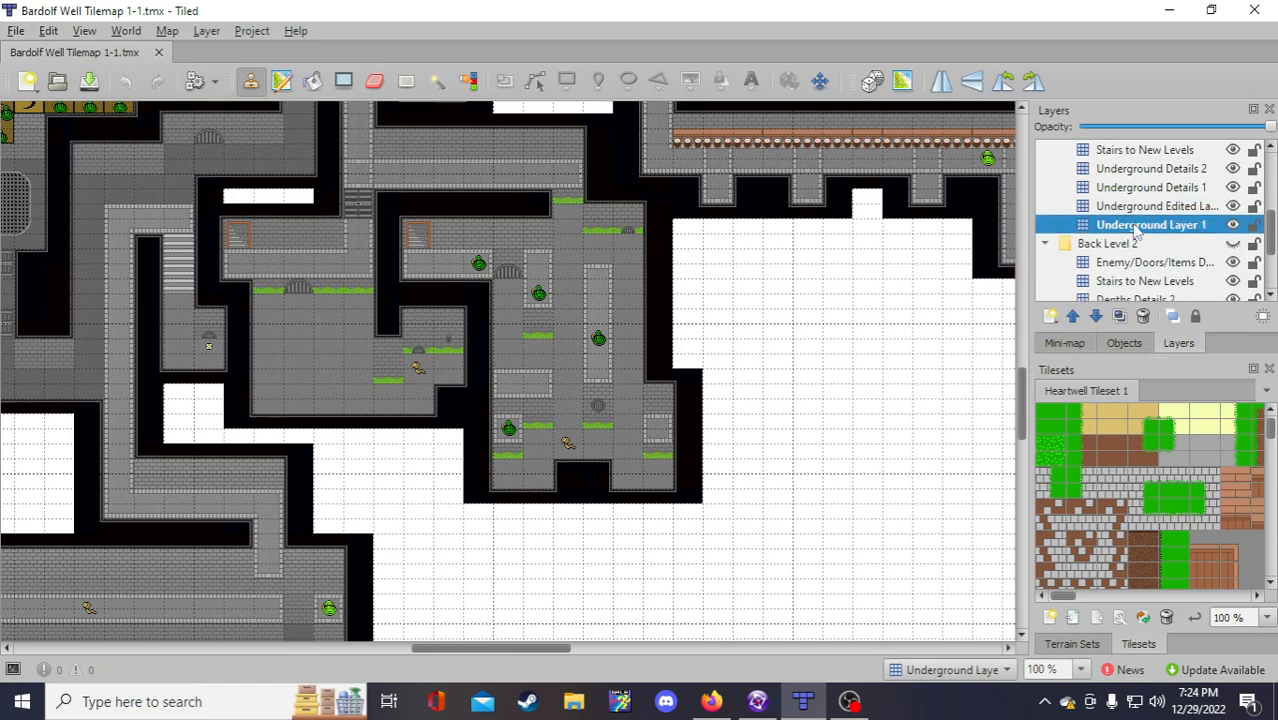
pyautogui.rightClick(570, 455)
pyautogui.click(1156, 206)
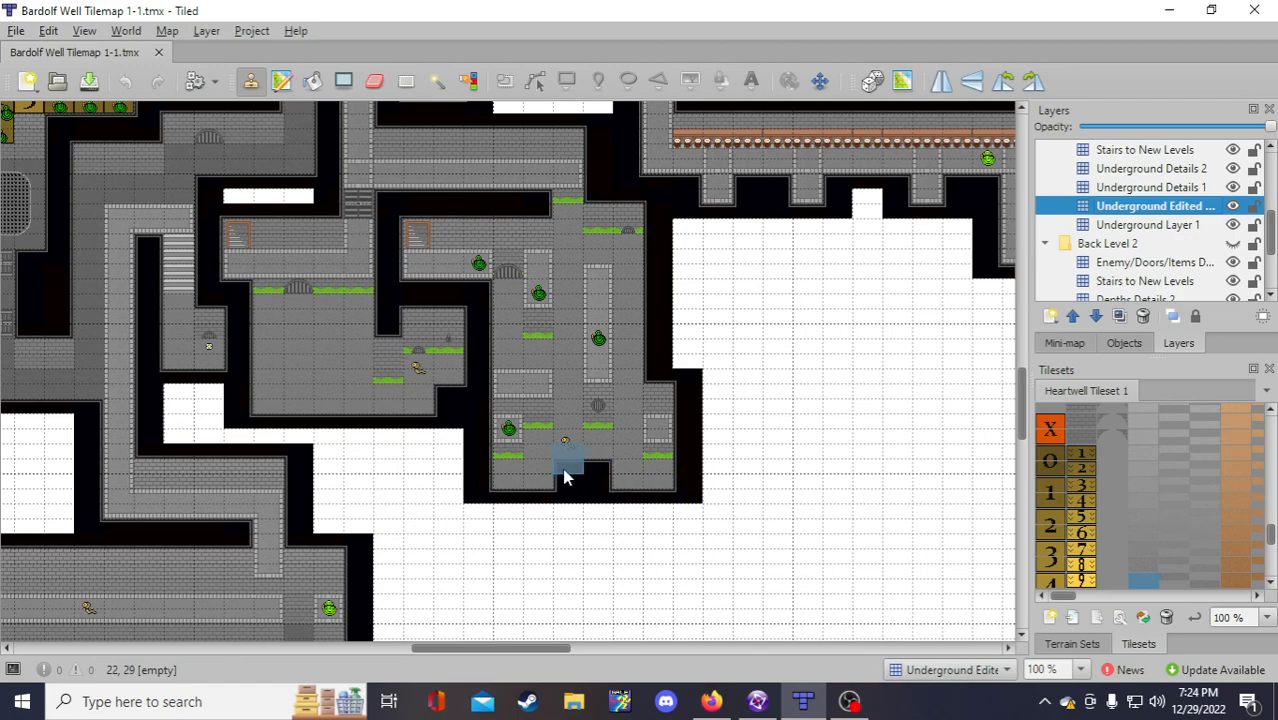
pyautogui.moveTo(564, 482); pyautogui.dragTo(596, 485)
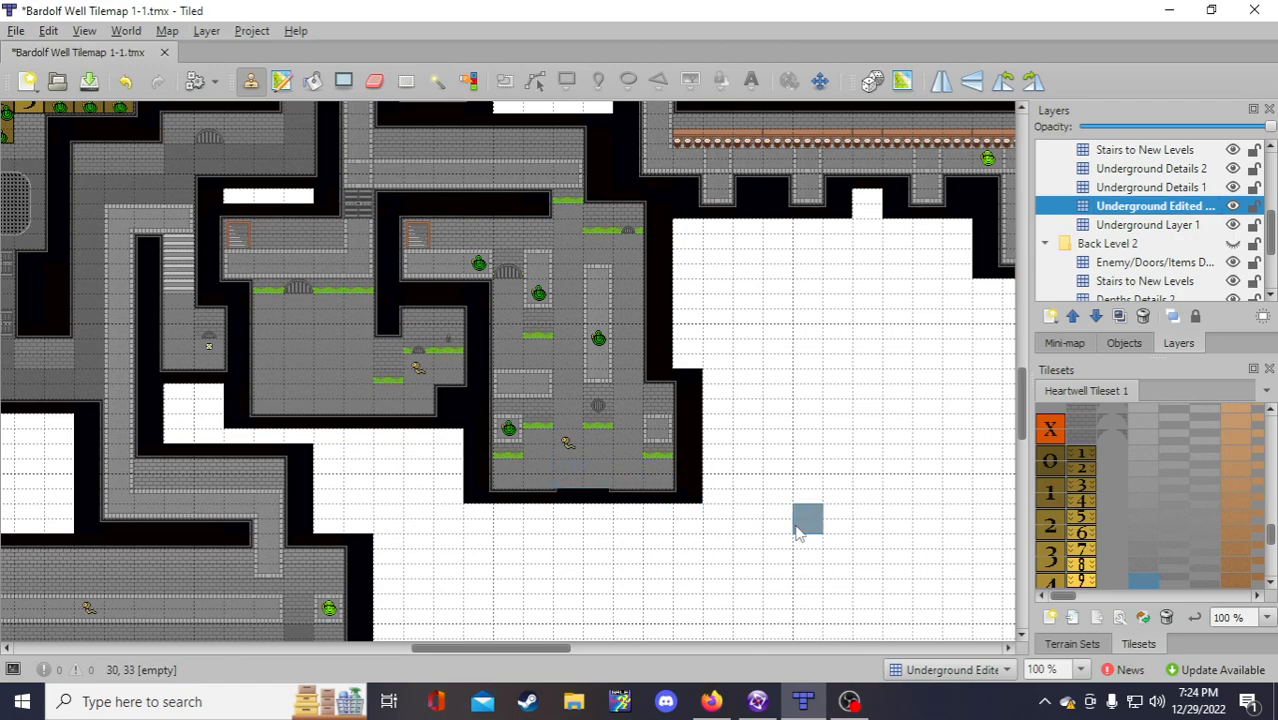
pyautogui.click(1118, 226)
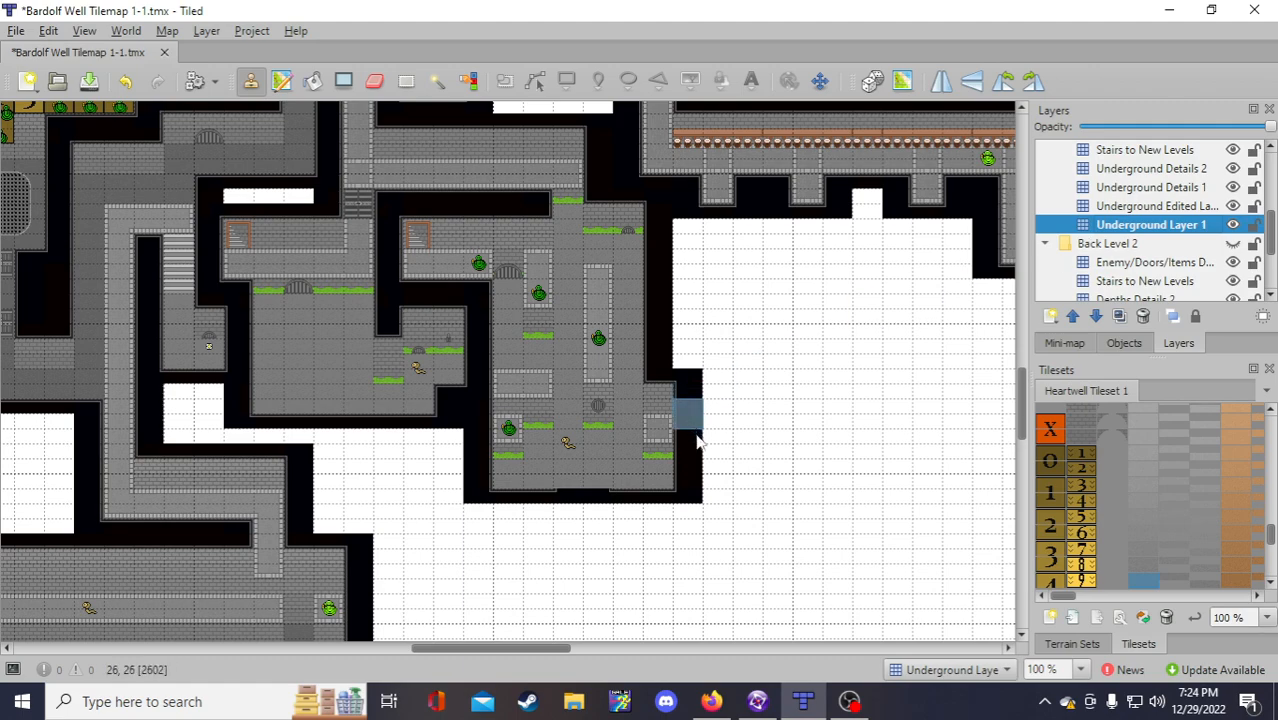
pyautogui.rightClick(630, 500)
pyautogui.click(1150, 206)
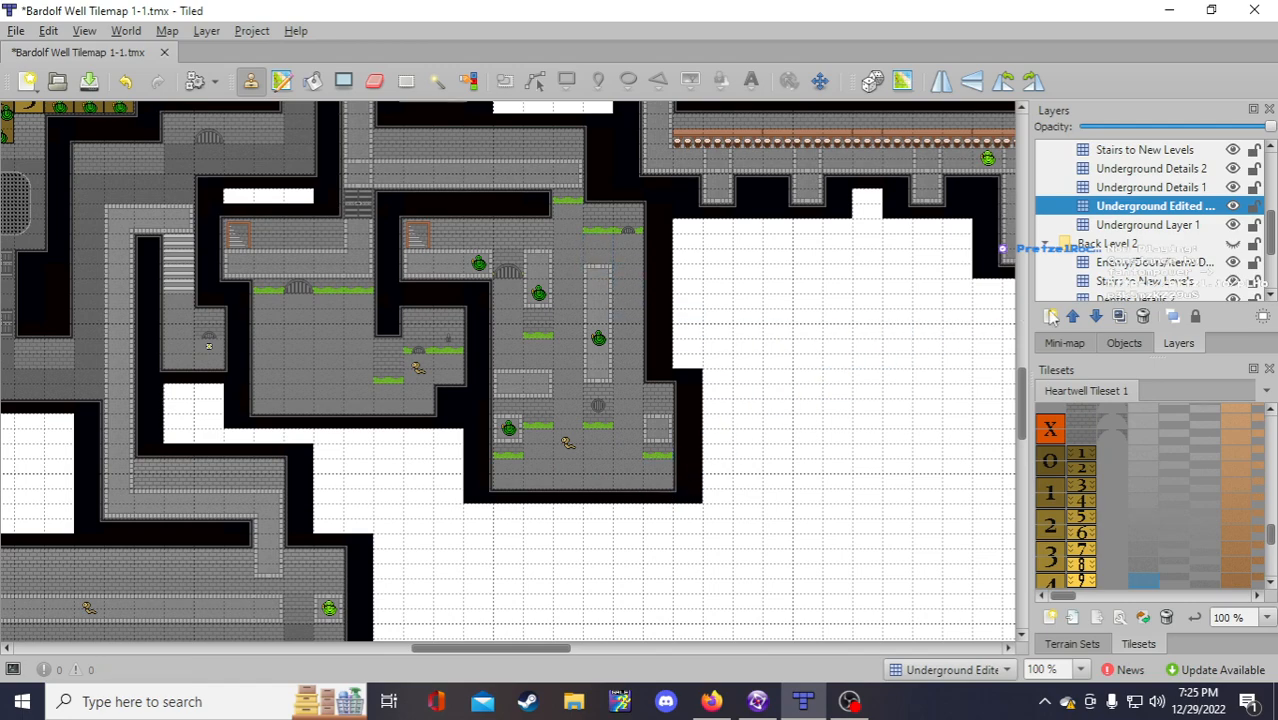
# Step: Sample black wall tiles from Underground Layer 1 and stamp them over the bricks atop the central room
pyautogui.click(1160, 226)
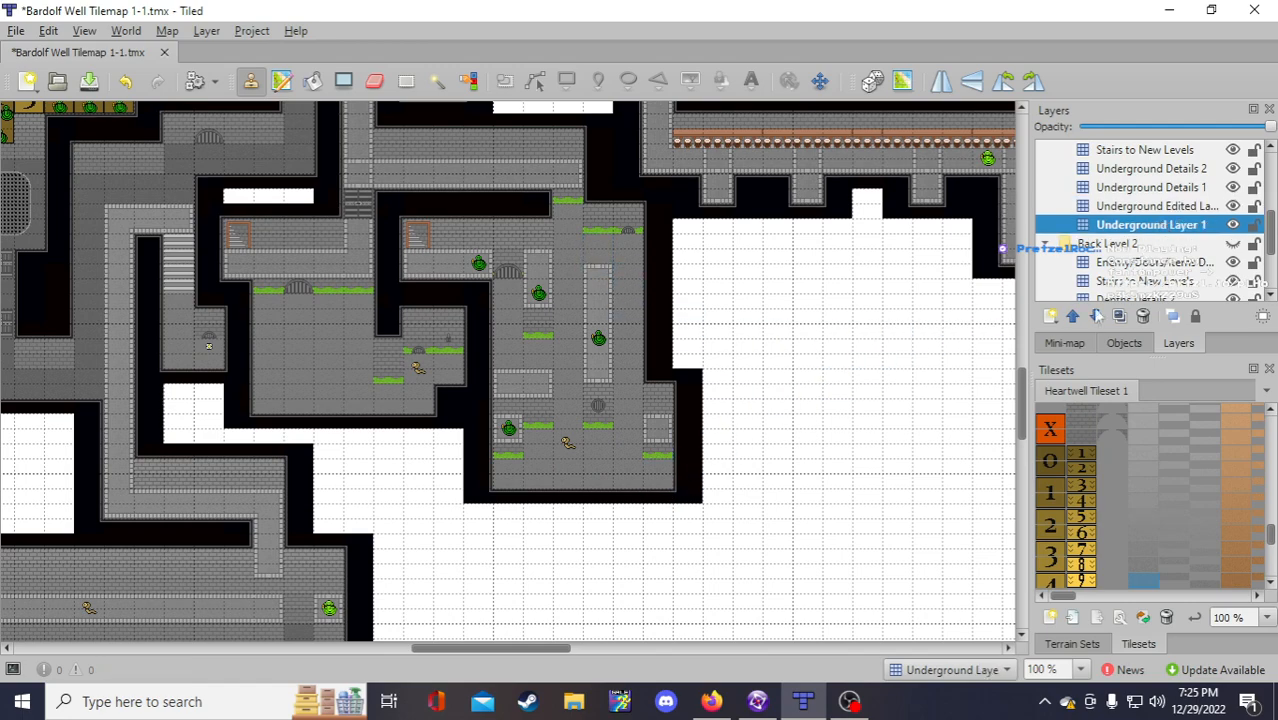
pyautogui.rightClick(601, 424)
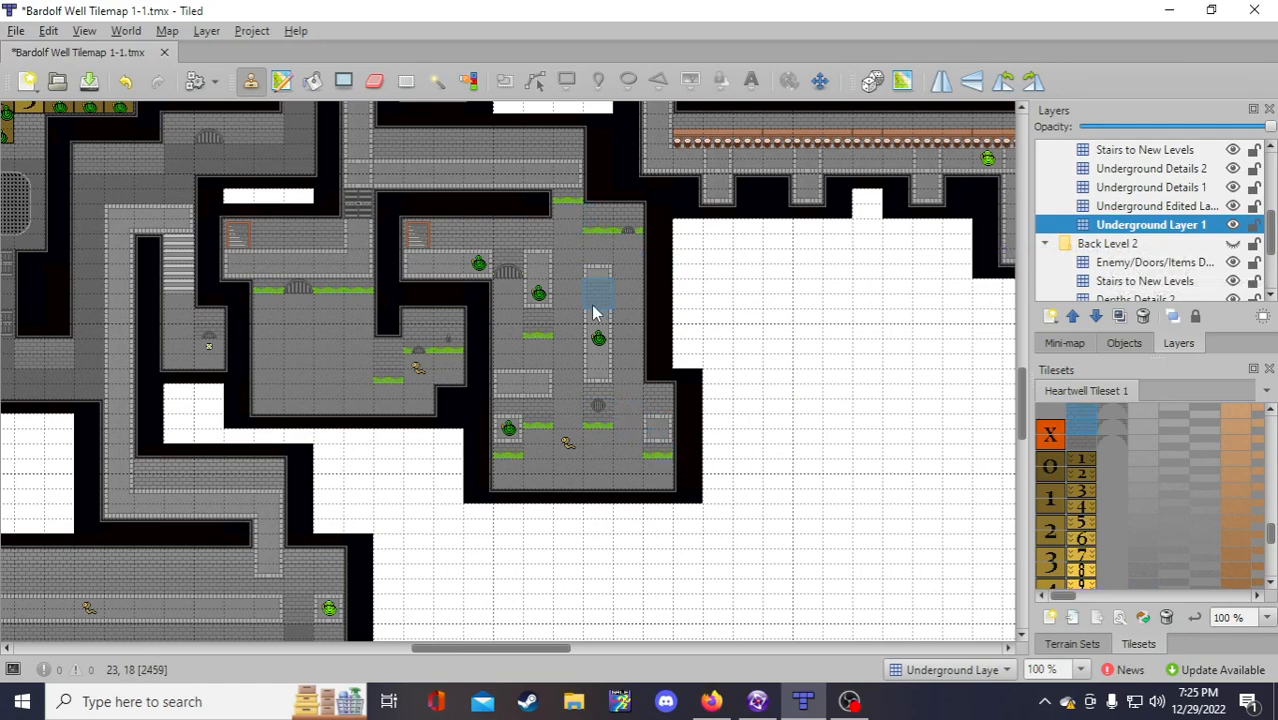
pyautogui.moveTo(530, 228); pyautogui.dragTo(531, 240, button='right')
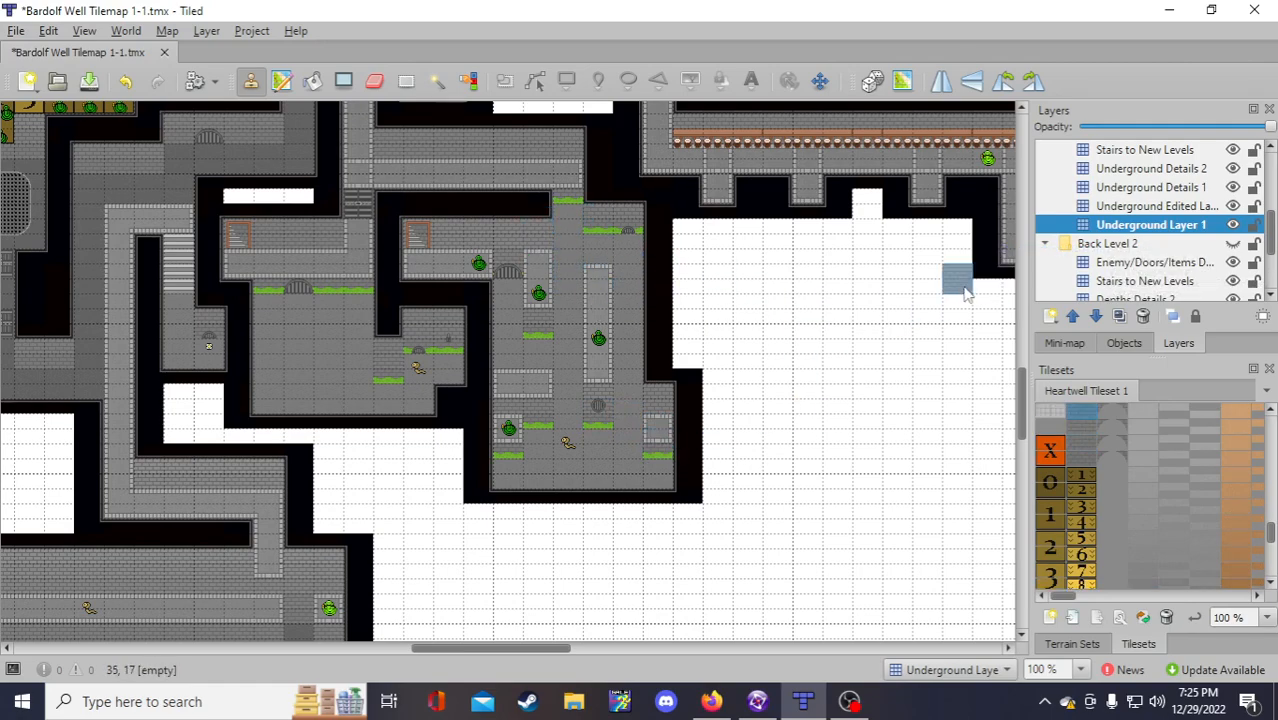
pyautogui.click(1118, 207)
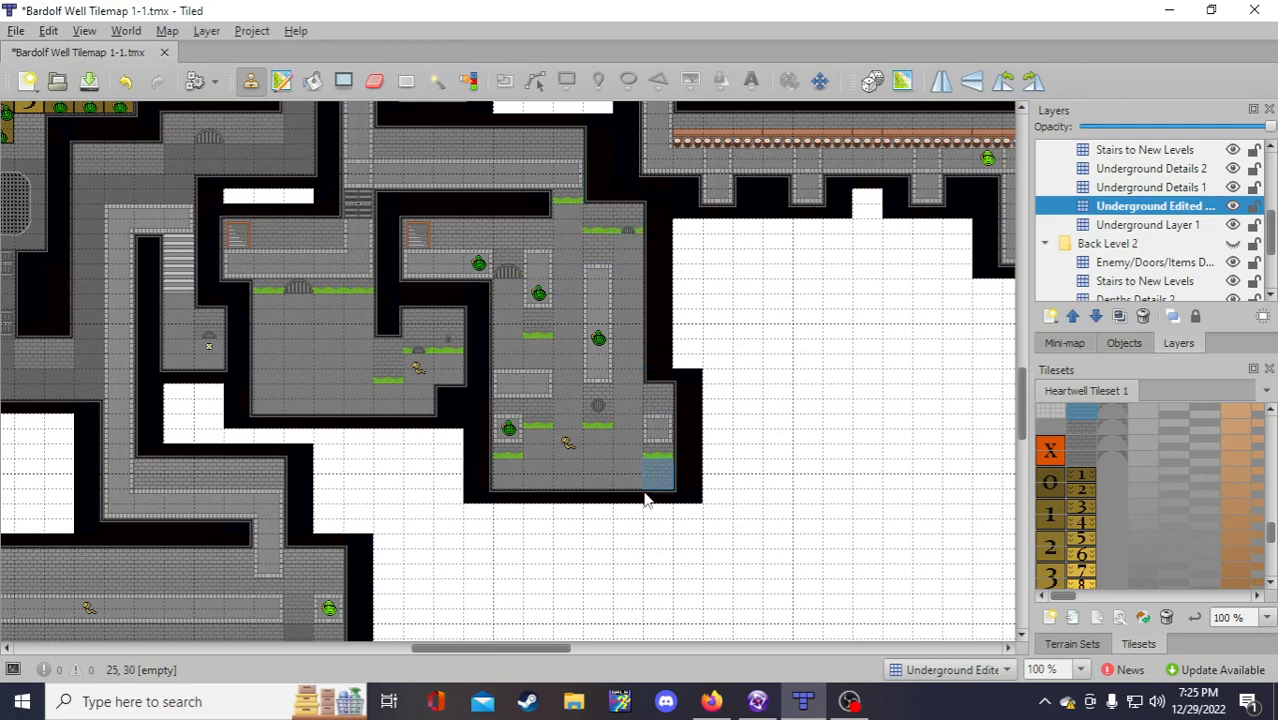
pyautogui.click(1150, 225)
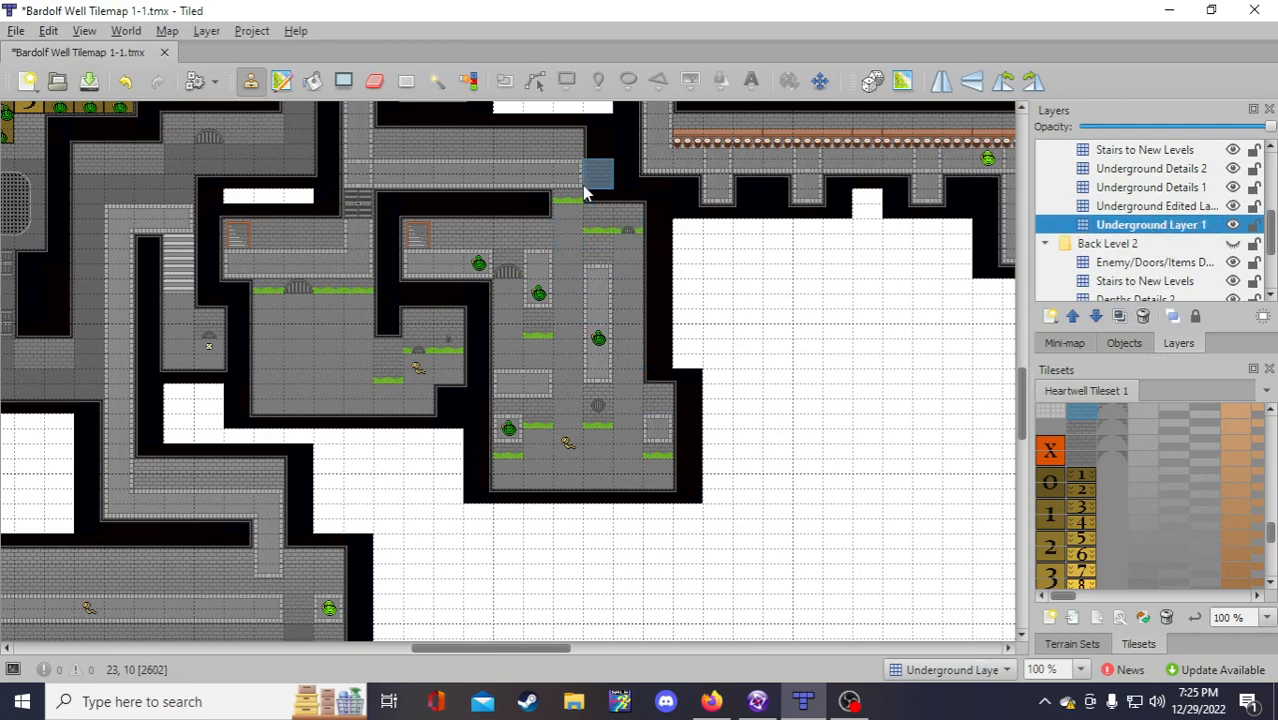
pyautogui.moveTo(591, 182); pyautogui.dragTo(591, 191, button='right')
pyautogui.click(1183, 209)
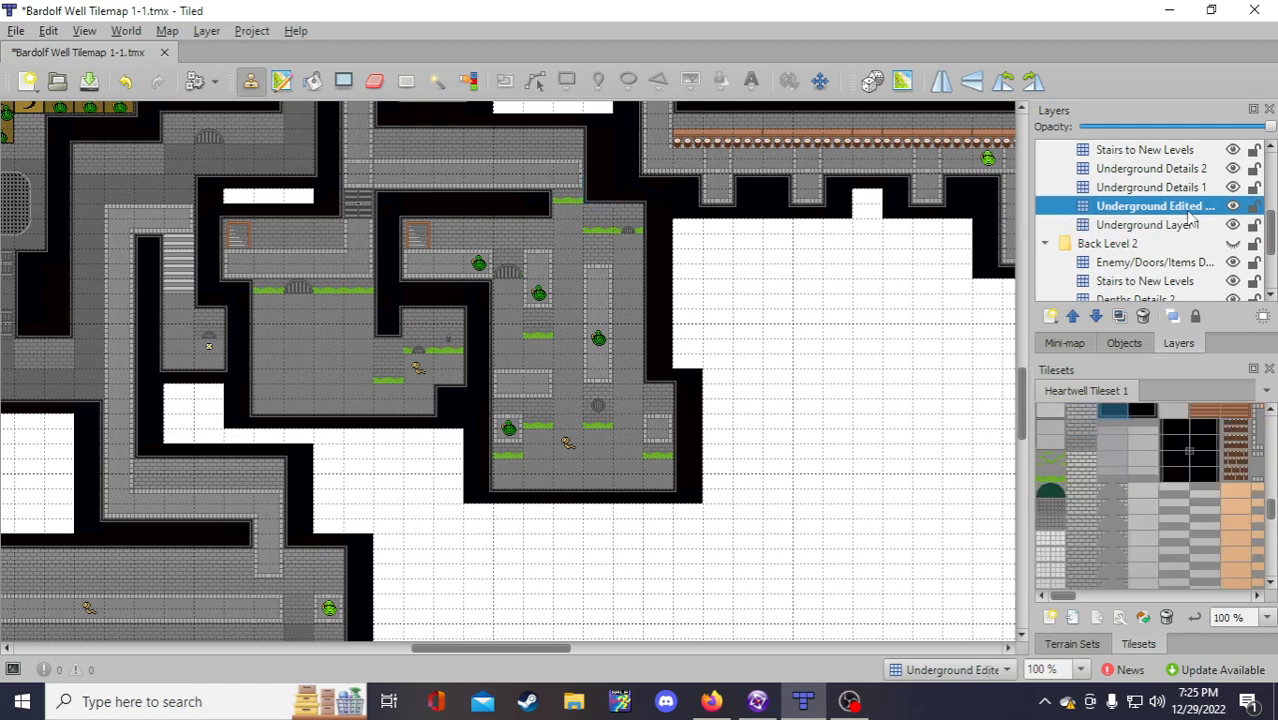
pyautogui.click(597, 221)
pyautogui.rightClick(597, 213)
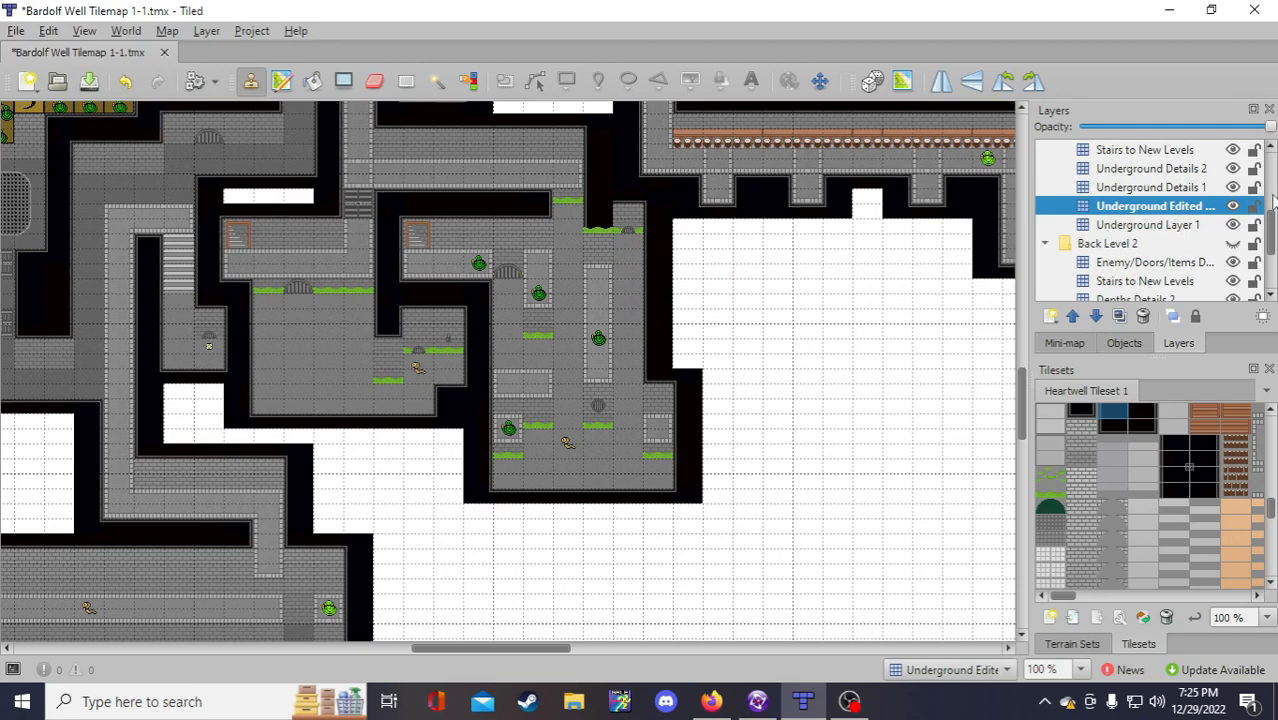
pyautogui.scroll(1, 1130, 230)
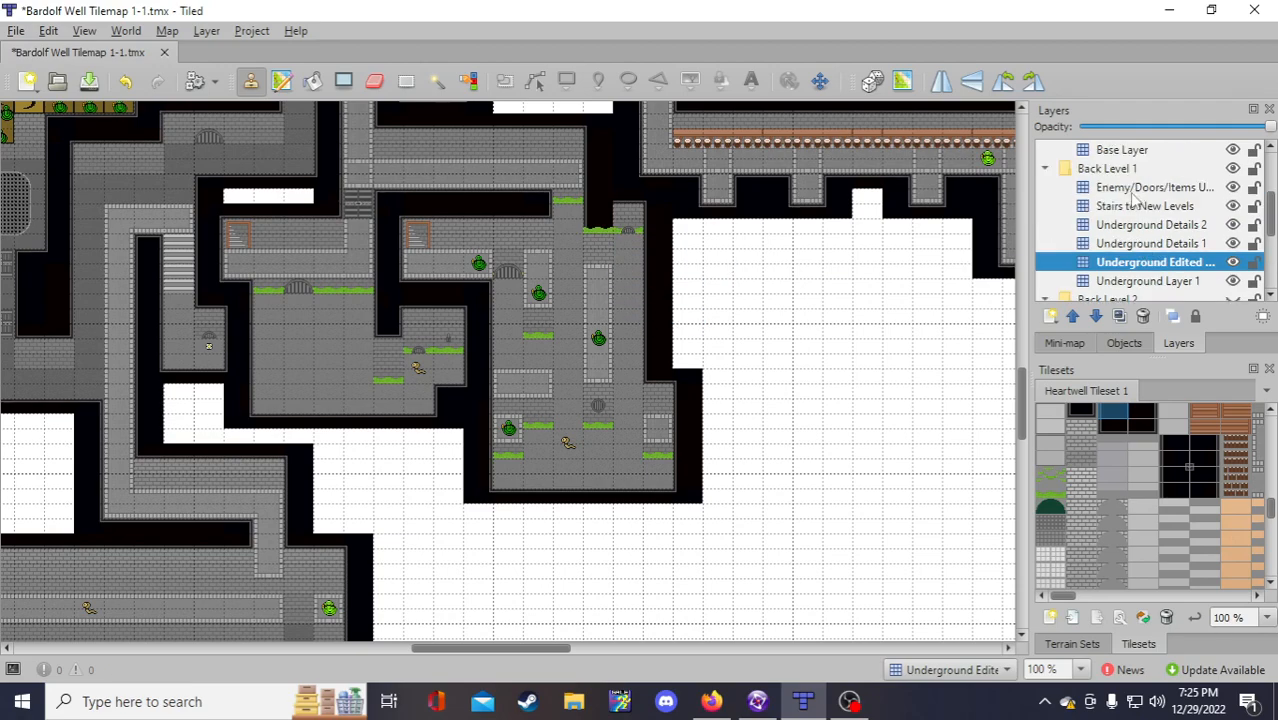
pyautogui.click(1135, 245)
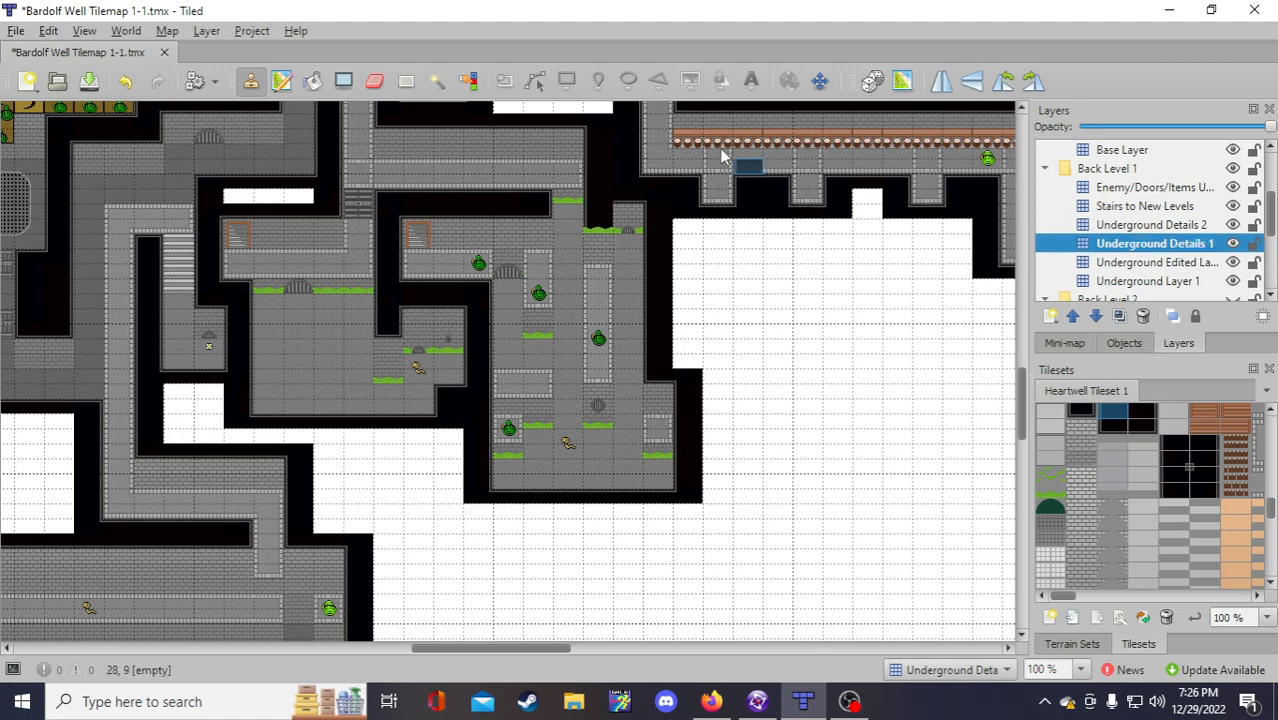
# Step: Switch to the Eraser with E on the Underground Details 1 layer
pyautogui.press('e')
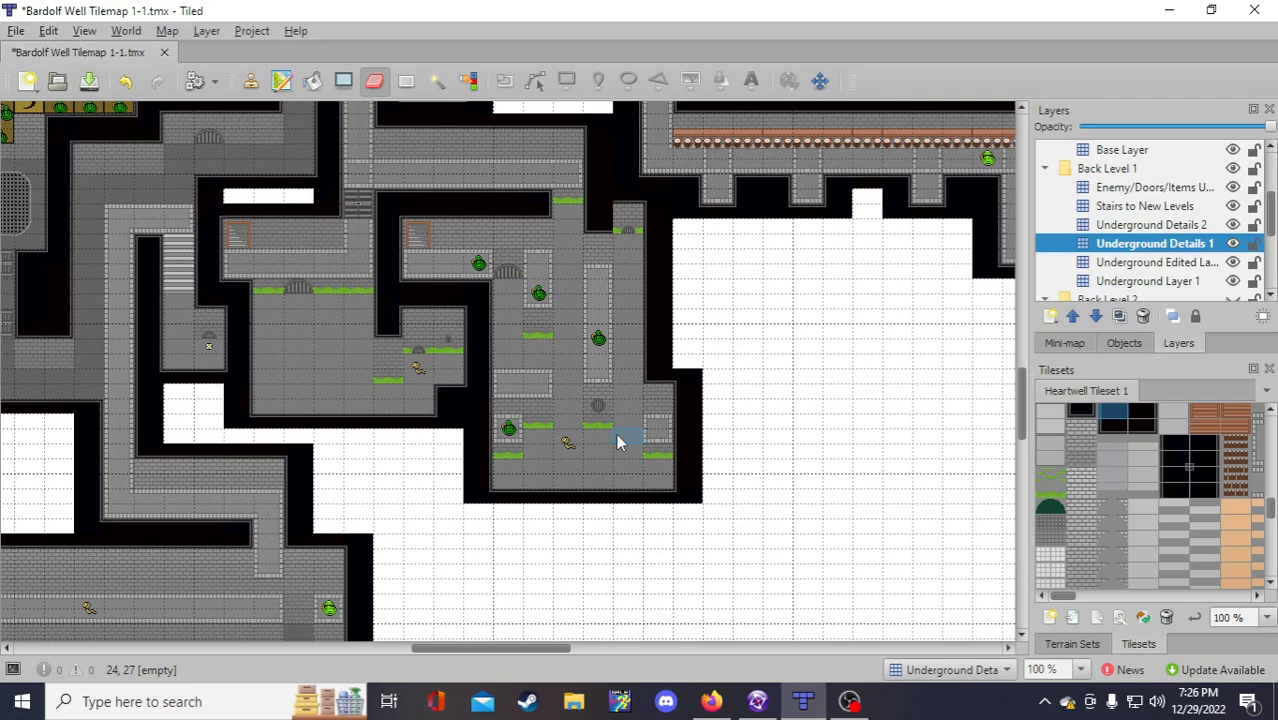
# Step: Stamp a tile in the central room, then undo the stray edit on Underground Layer 1
pyautogui.scroll(2, 578, 390)
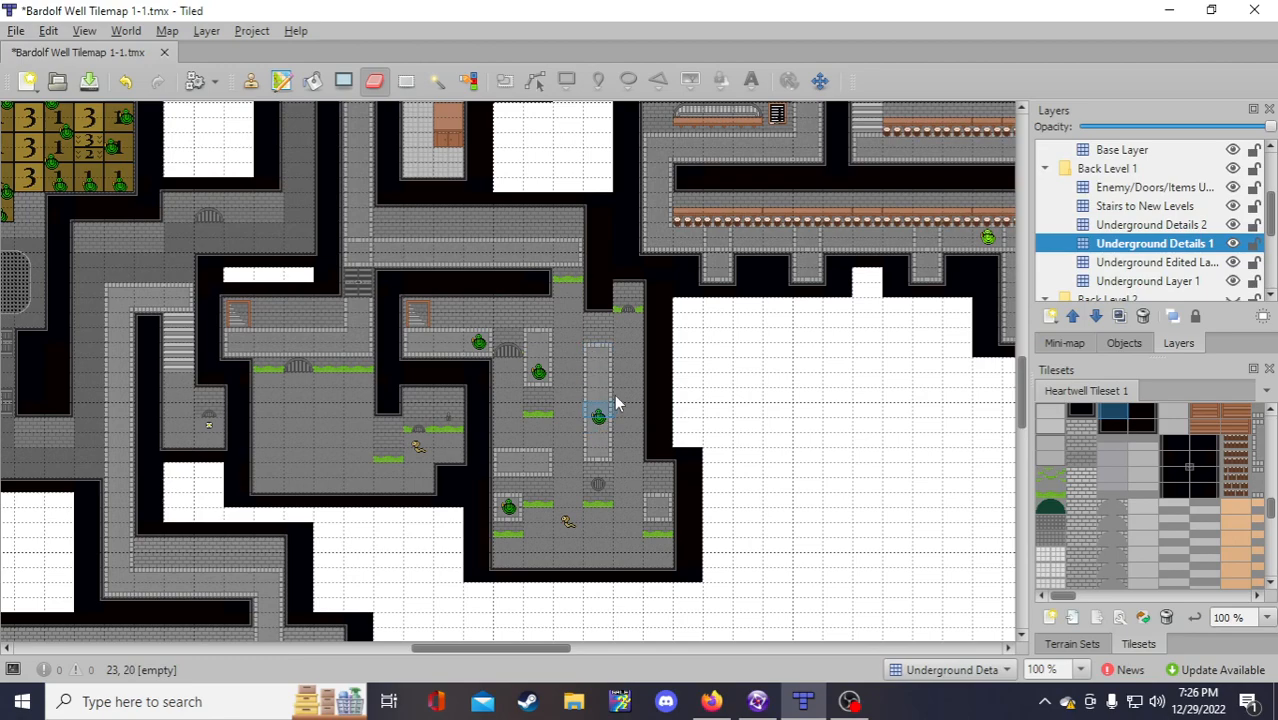
pyautogui.click(638, 300)
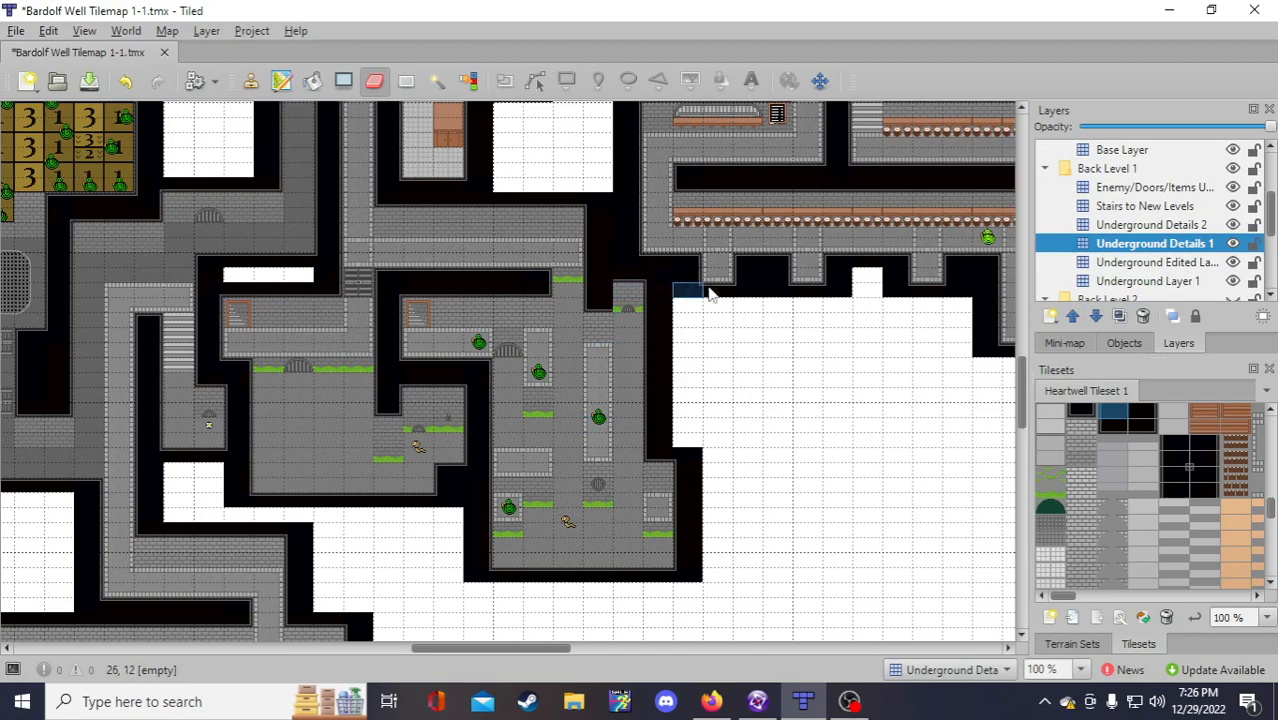
pyautogui.click(1172, 283)
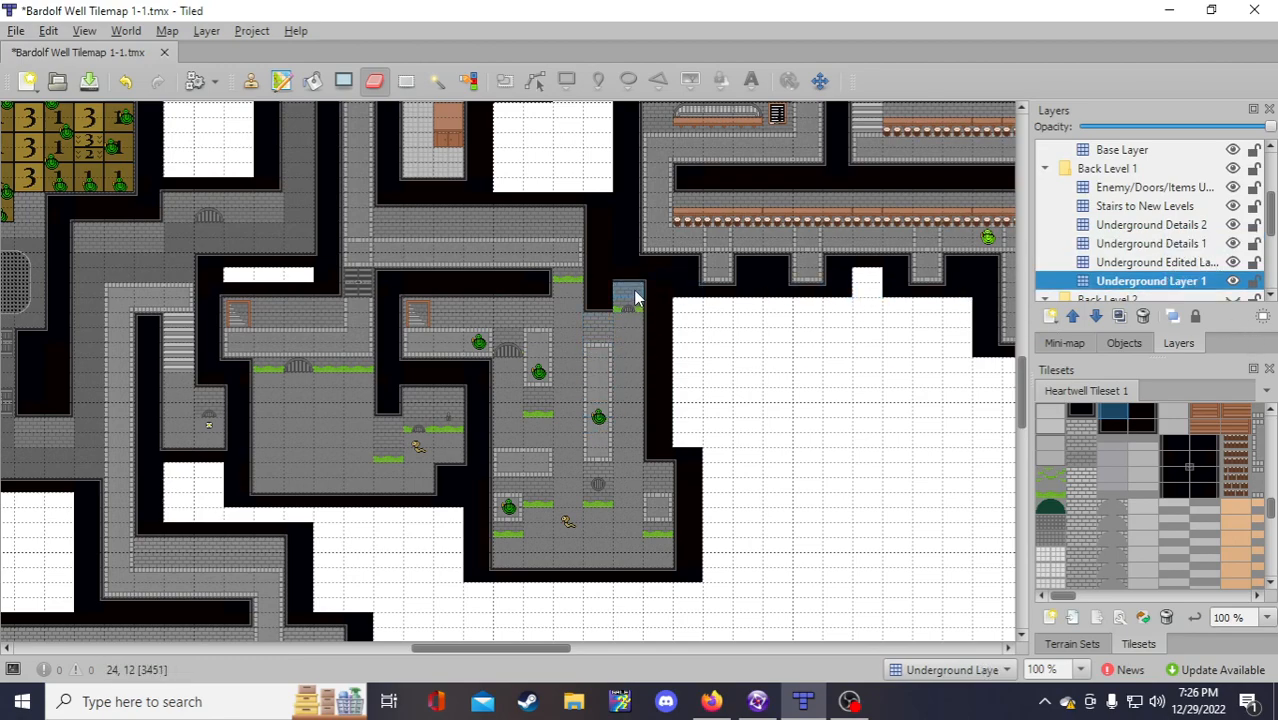
pyautogui.click(125, 80)
pyautogui.press('b')
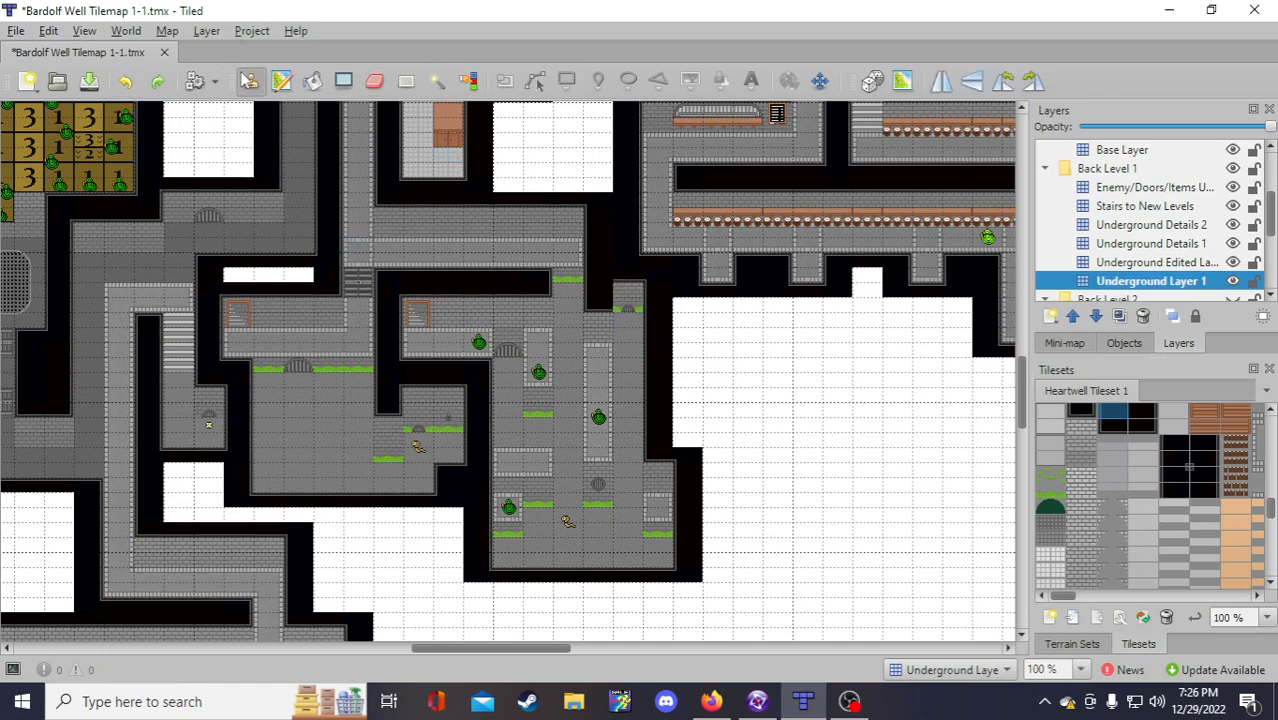
pyautogui.rightClick(621, 318)
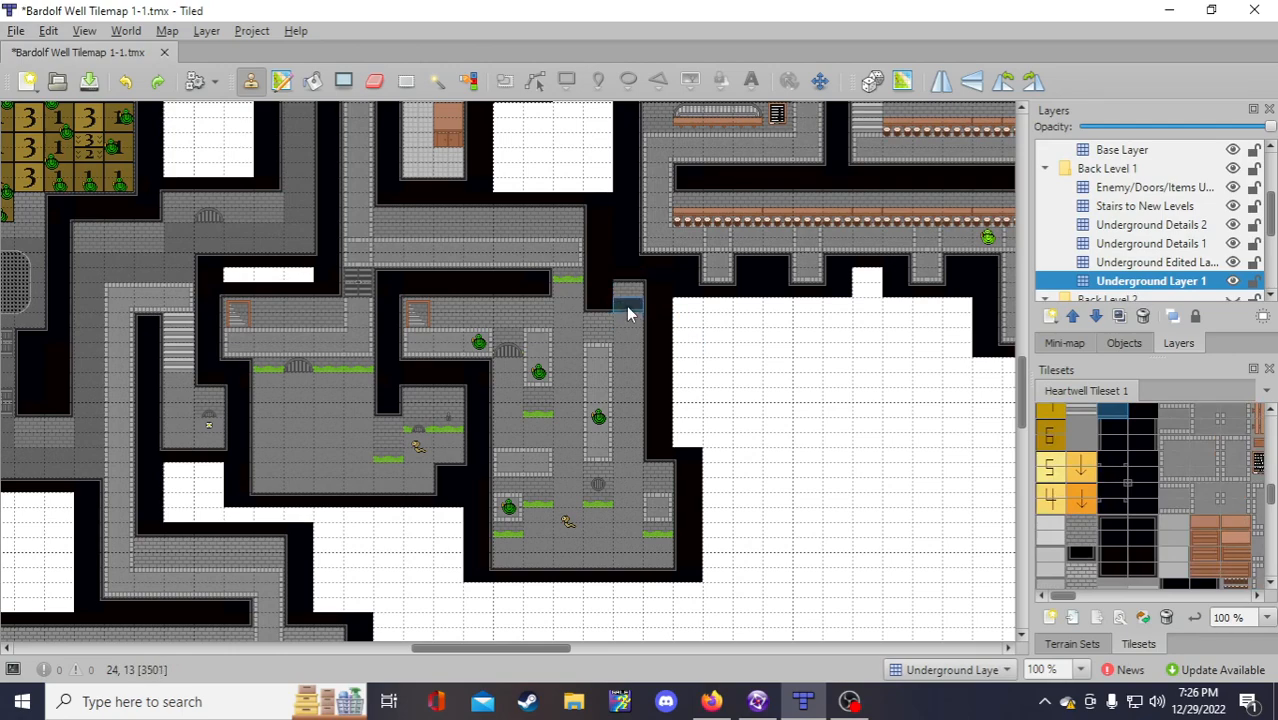
pyautogui.click(1150, 263)
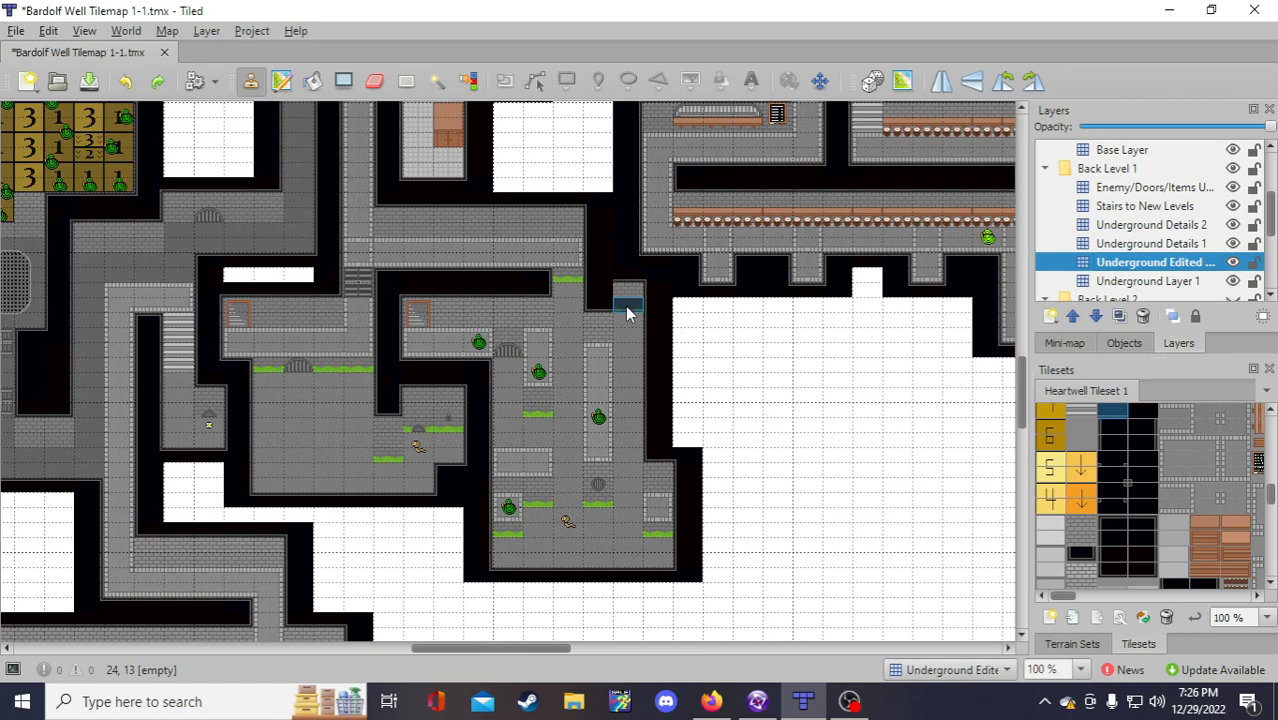
pyautogui.click(1140, 281)
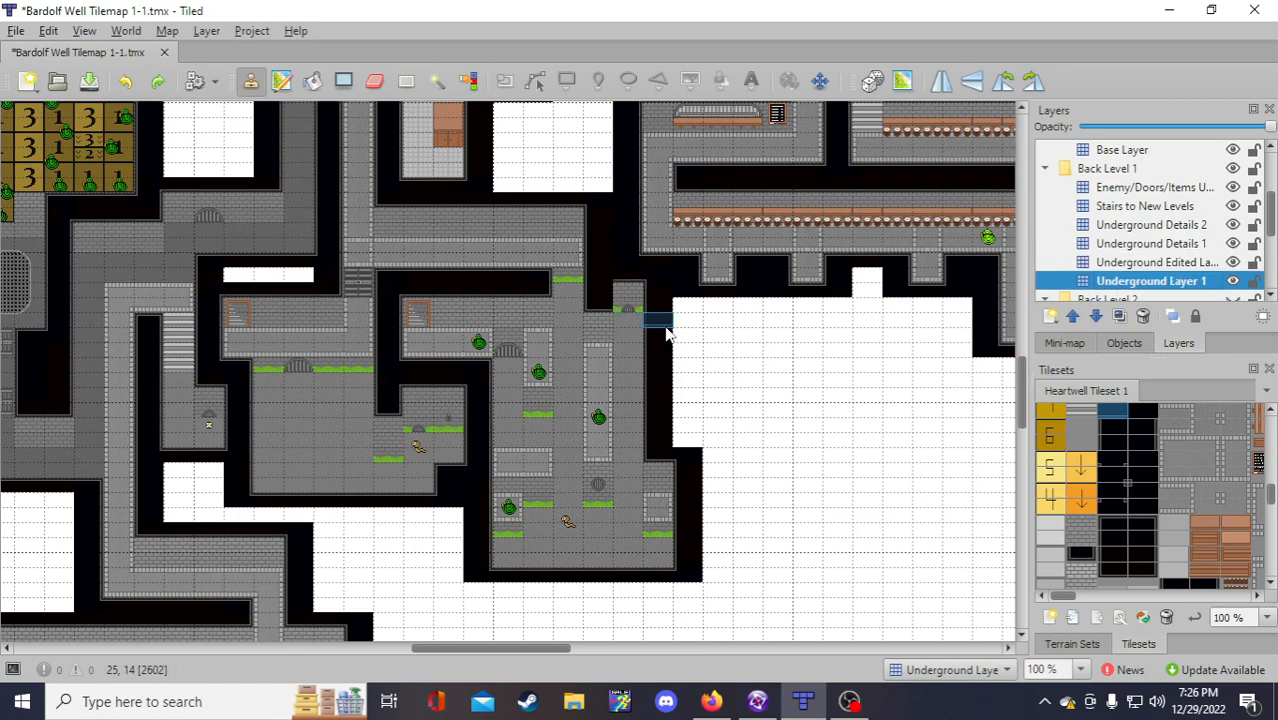
# Step: Capture a tall column of black wall tiles and paint it down the room's right edge
pyautogui.moveTo(662, 330); pyautogui.dragTo(648, 458)
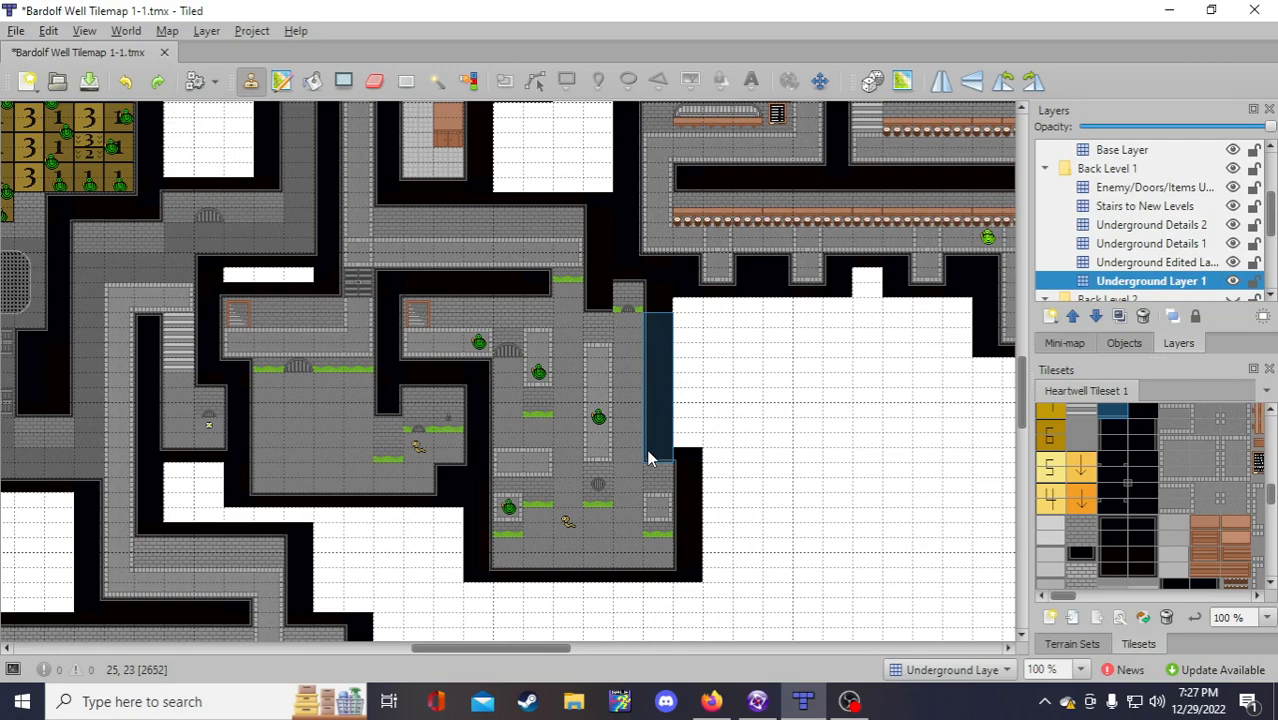
pyautogui.moveTo(648, 451); pyautogui.dragTo(650, 454, button='right')
pyautogui.click(1140, 264)
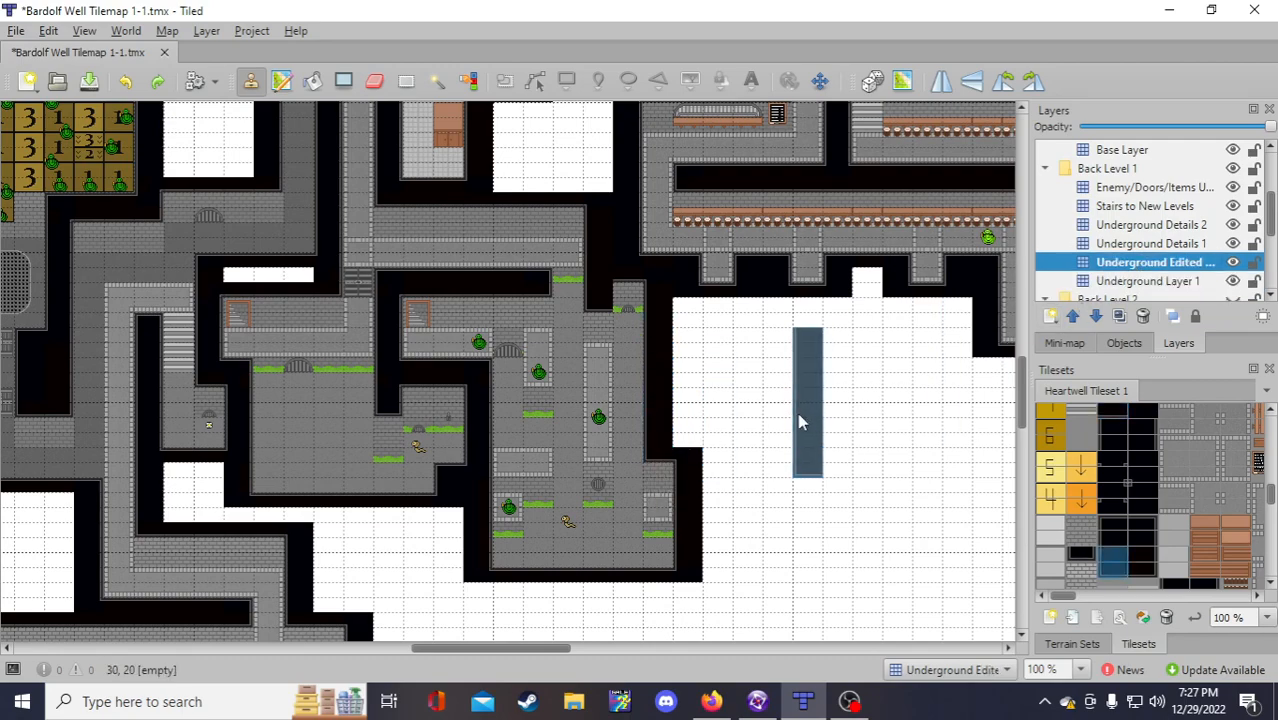
pyautogui.click(626, 403)
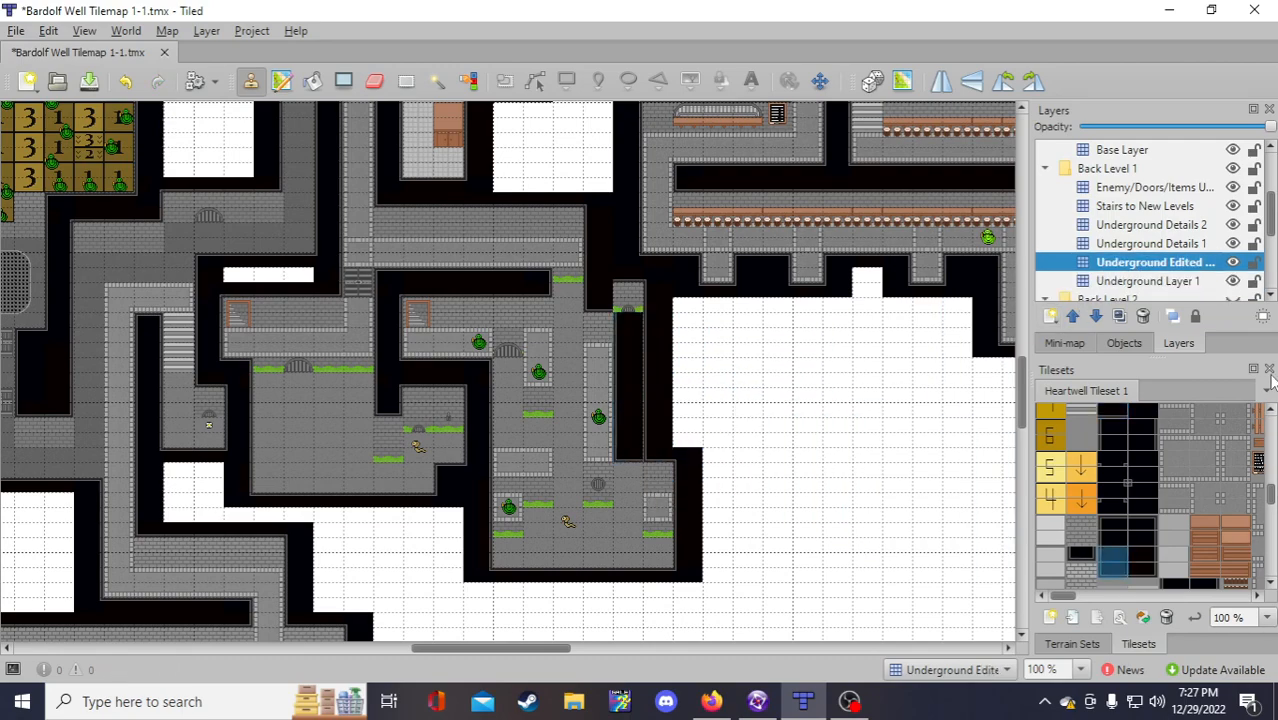
pyautogui.click(1140, 282)
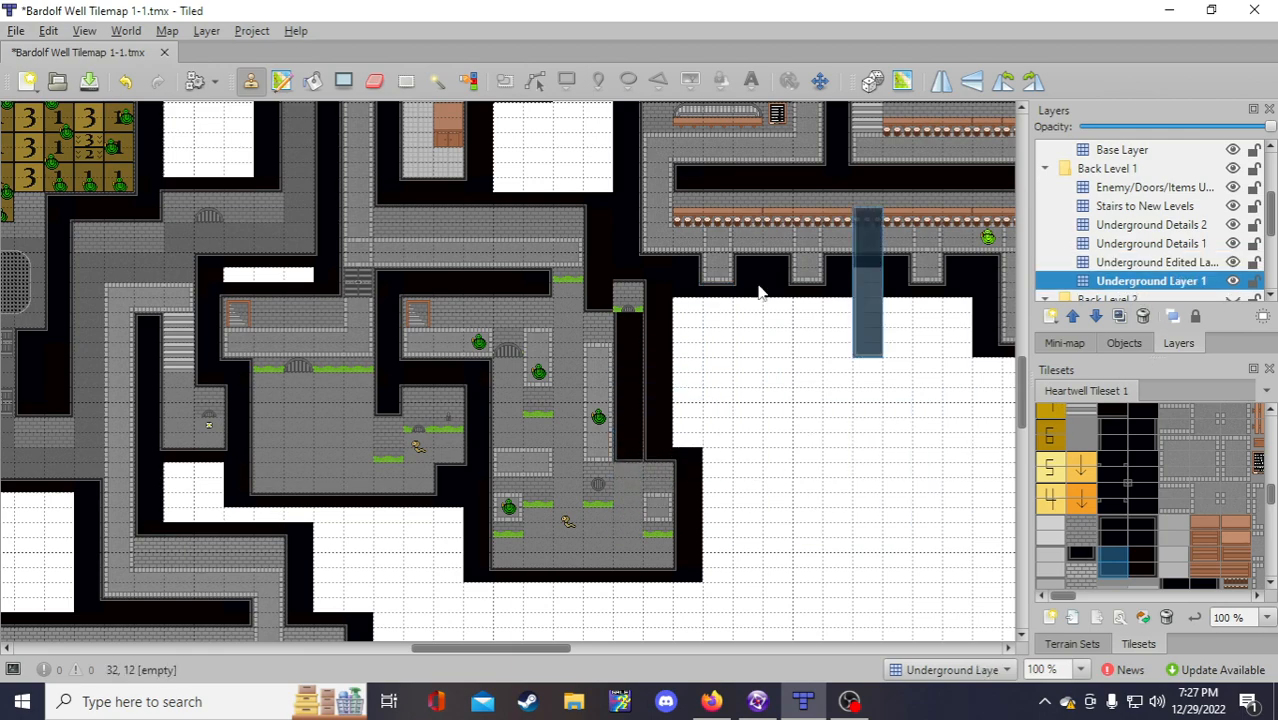
pyautogui.rightClick(629, 305)
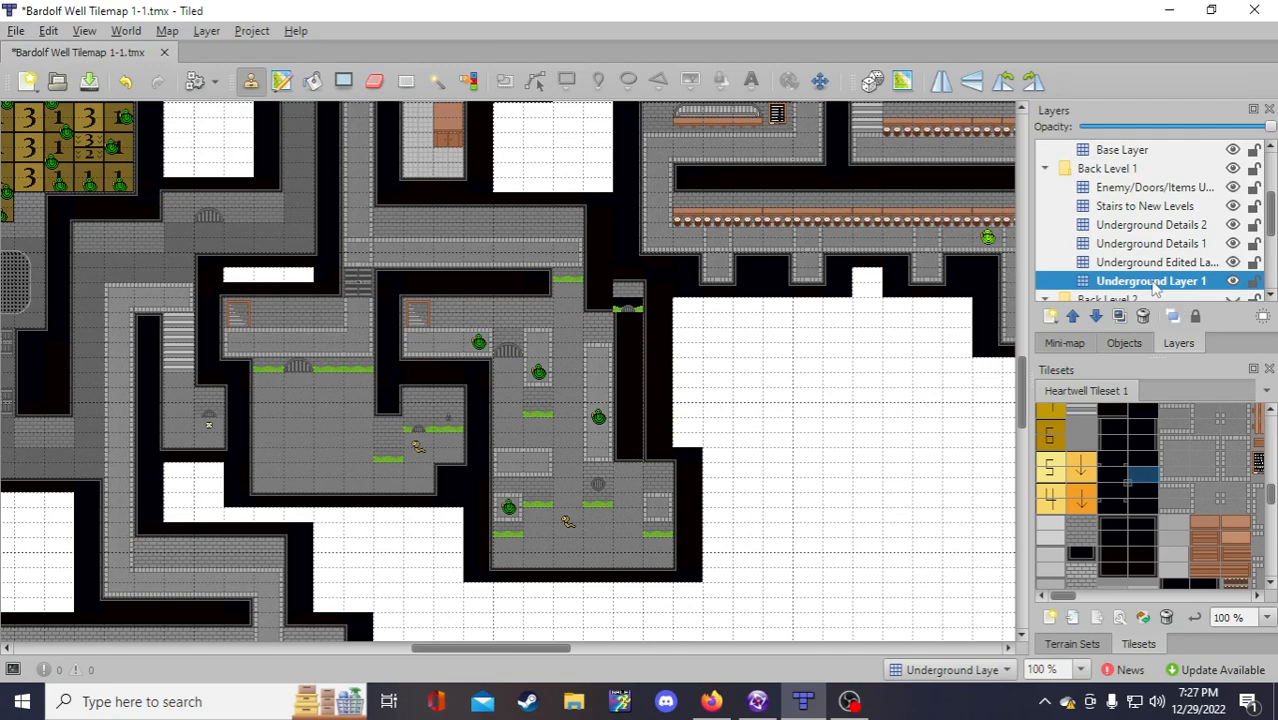
pyautogui.hotkey('ctrl', 'z')
pyautogui.click(1110, 263)
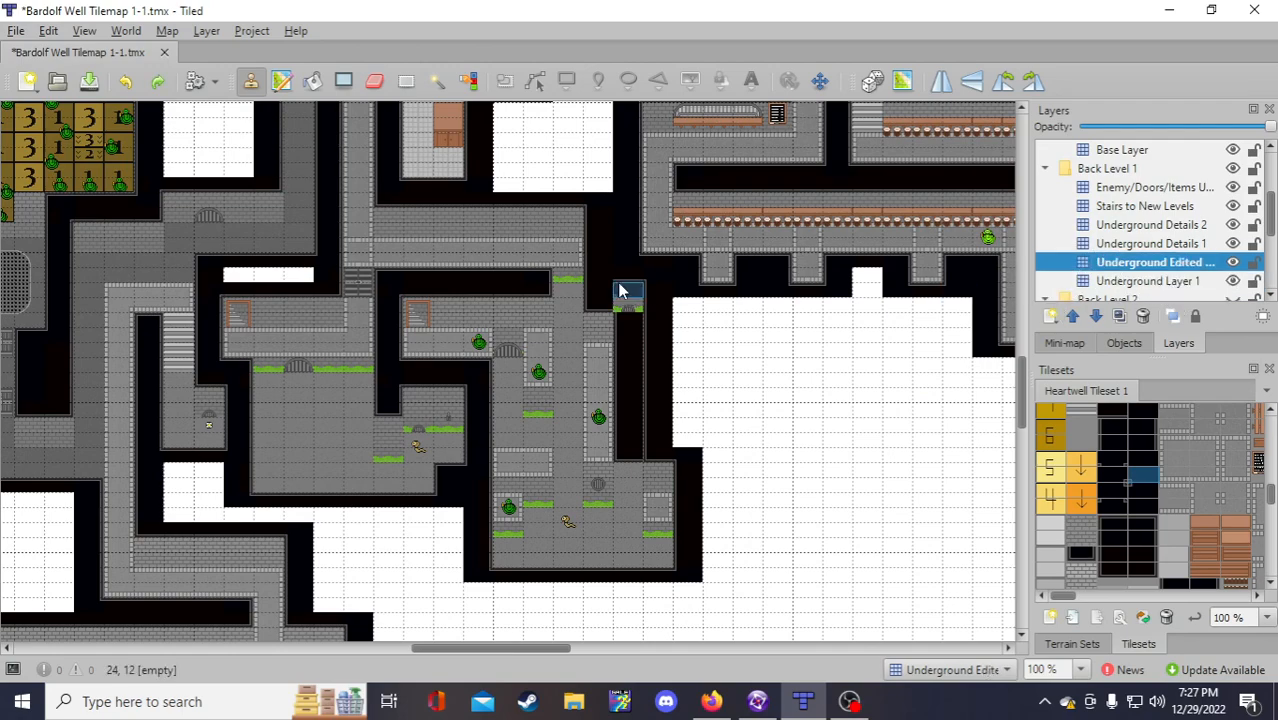
# Step: Erase the green moss tile atop the passage on the Underground Details 1 layer
pyautogui.click(620, 310)
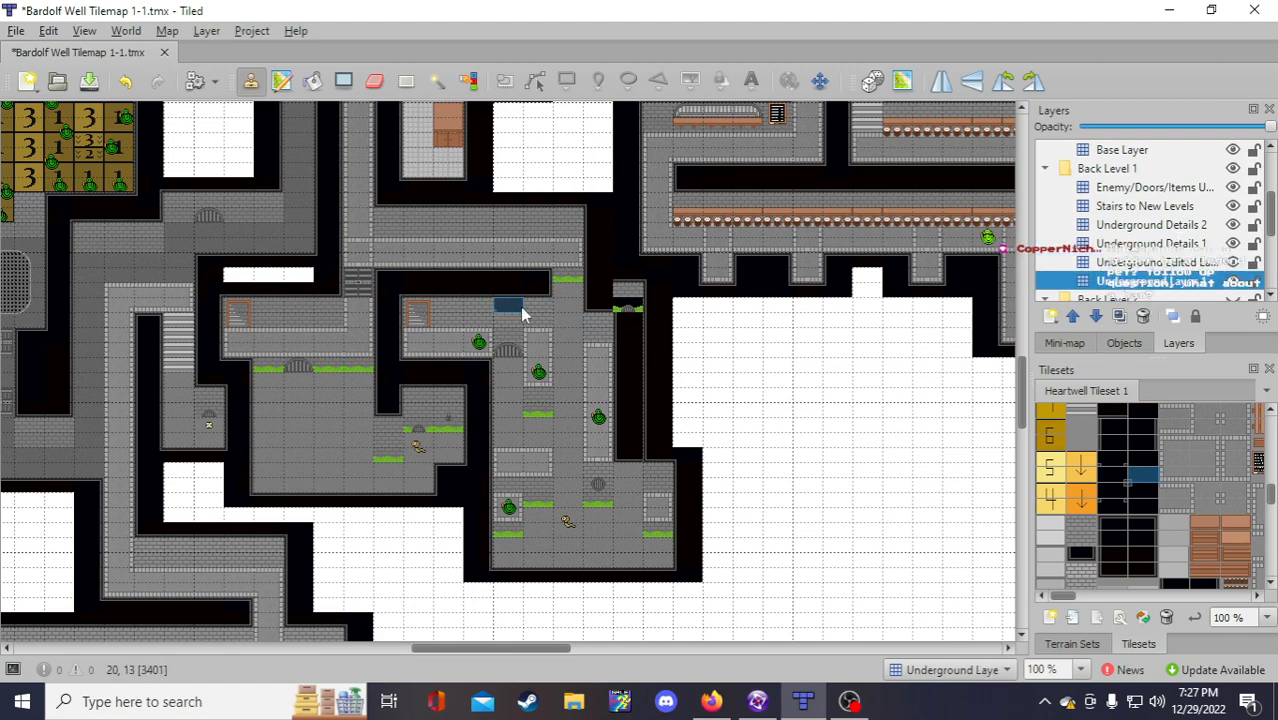
pyautogui.click(1188, 244)
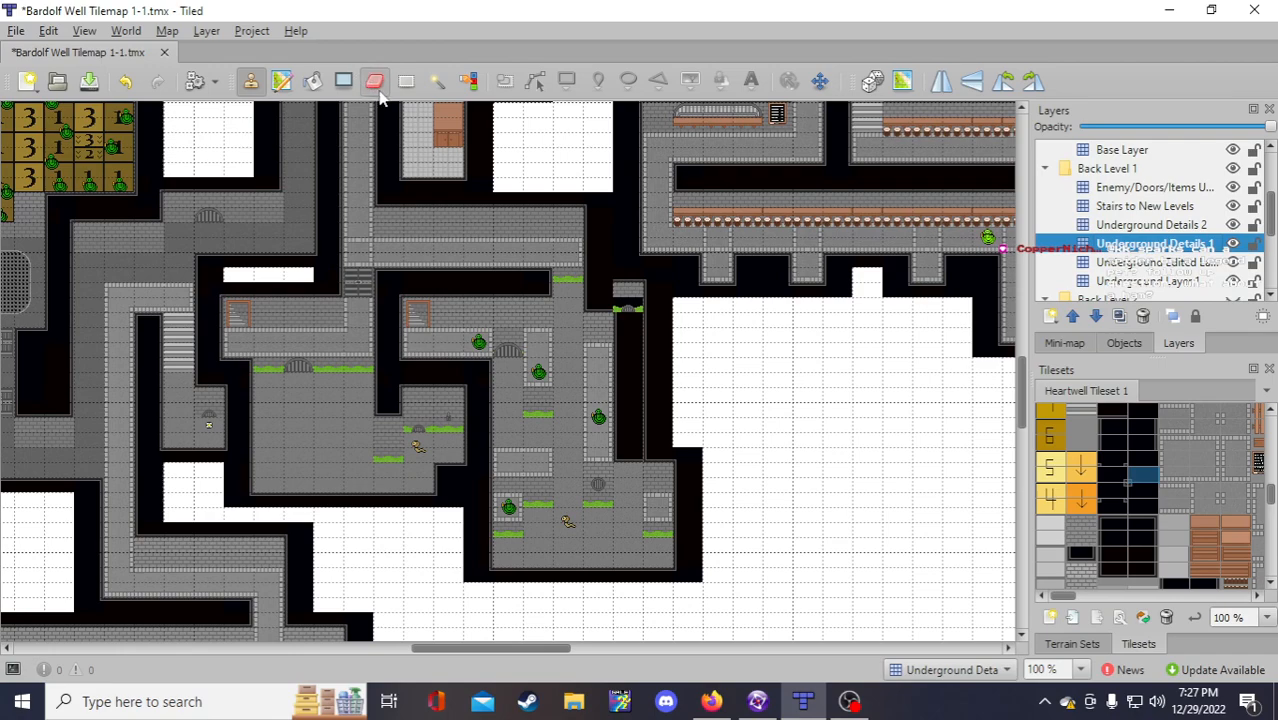
pyautogui.click(374, 80)
pyautogui.click(626, 308)
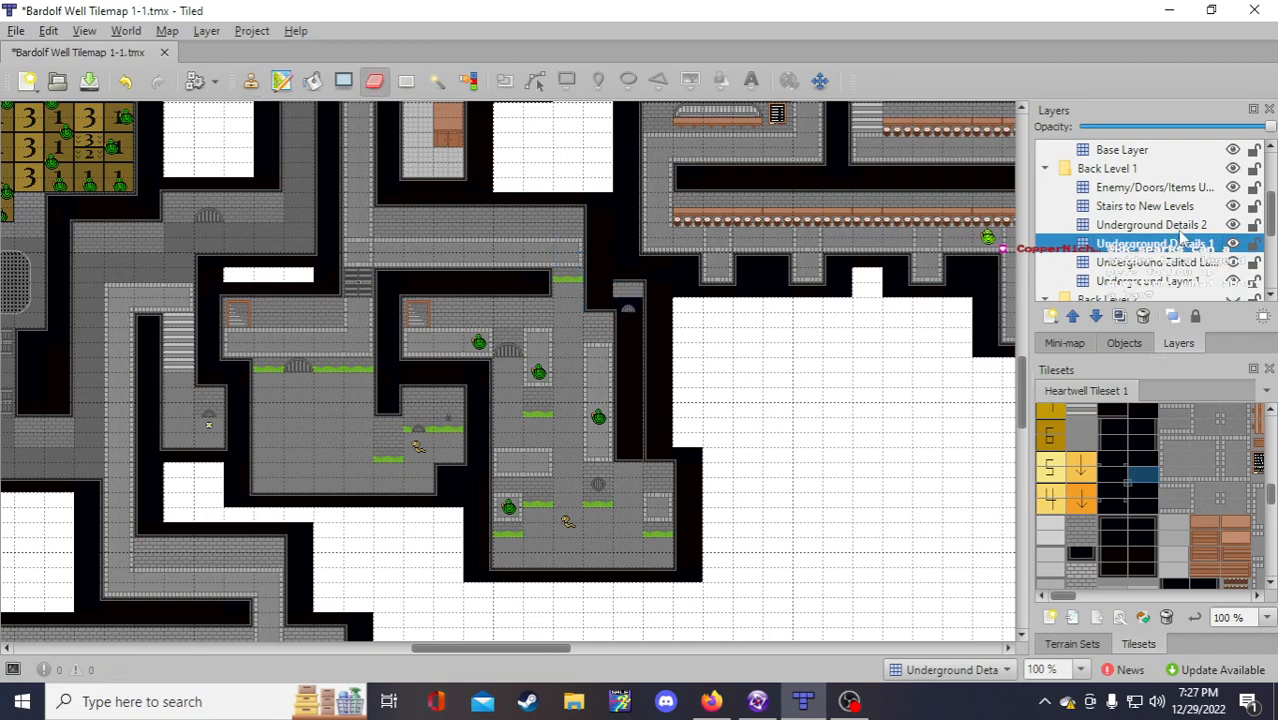
pyautogui.click(1180, 226)
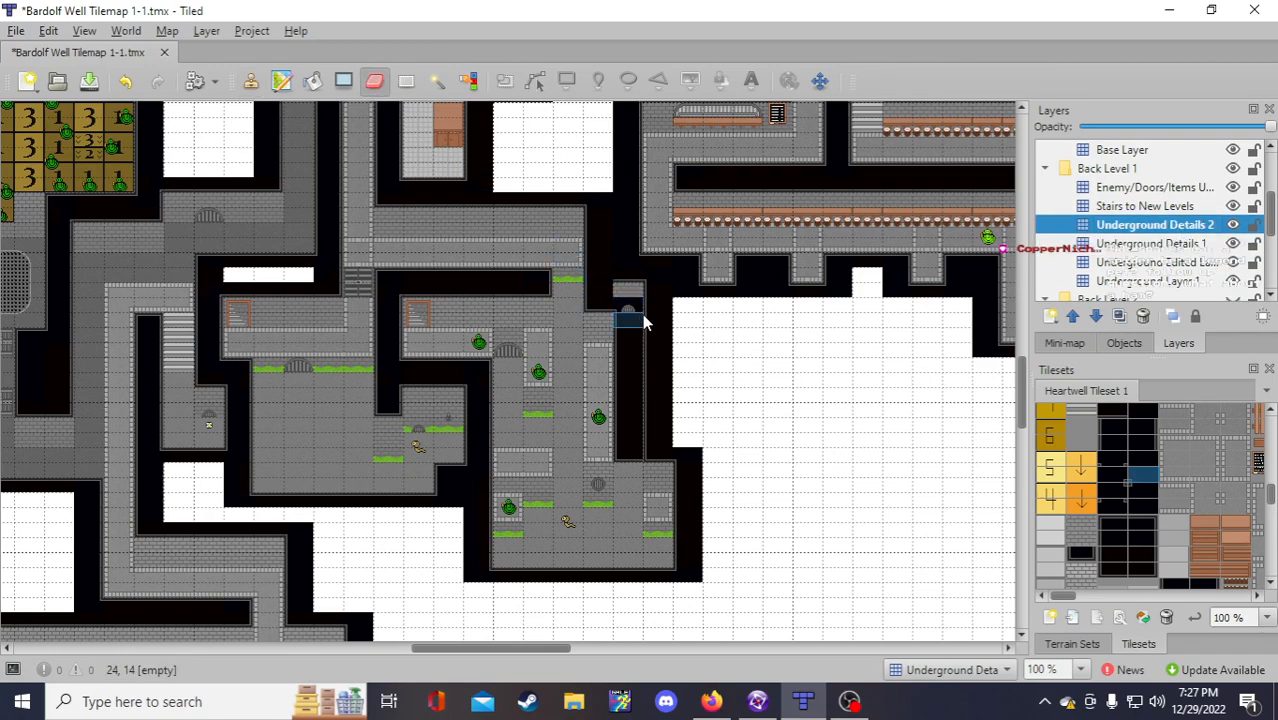
pyautogui.click(1140, 188)
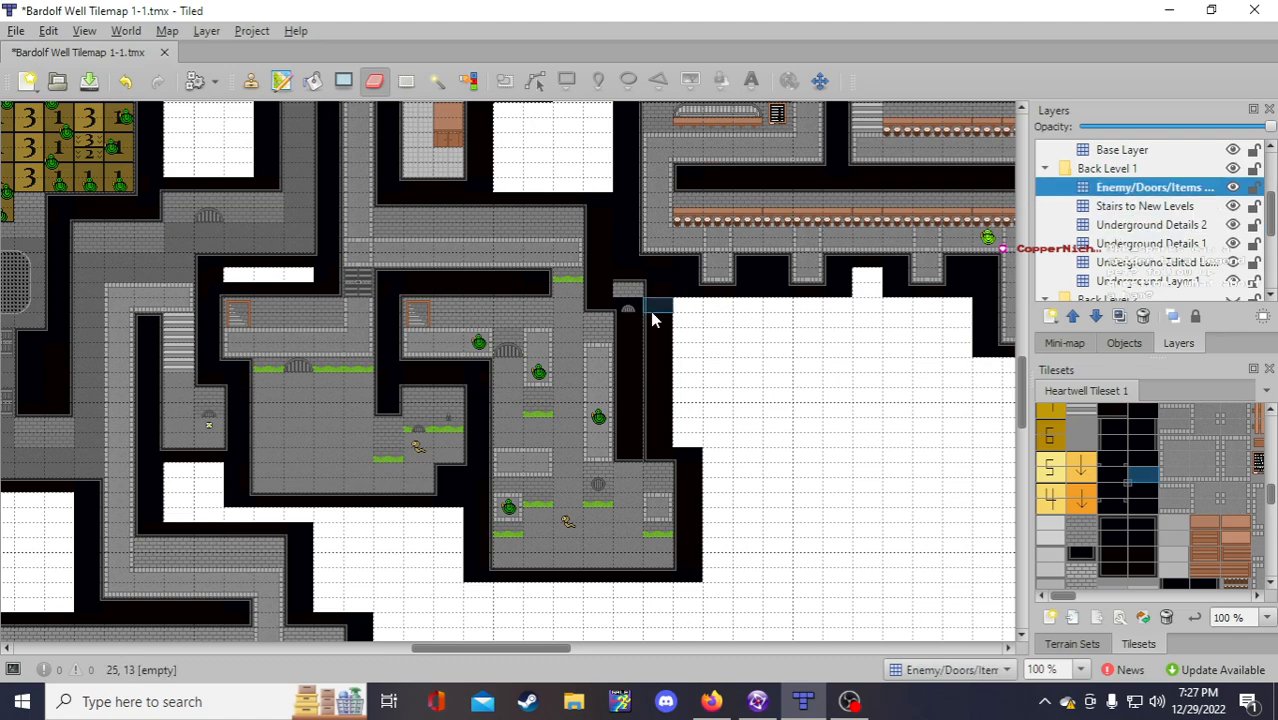
pyautogui.click(1150, 206)
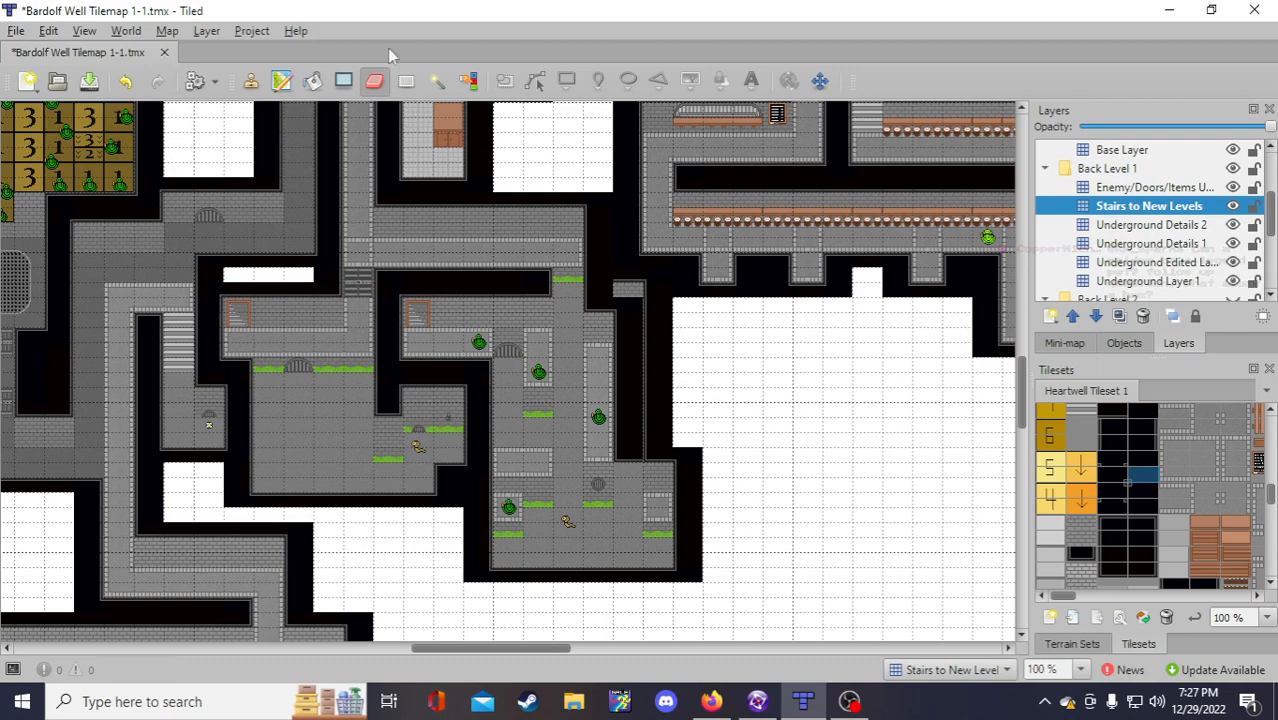
pyautogui.click(251, 82)
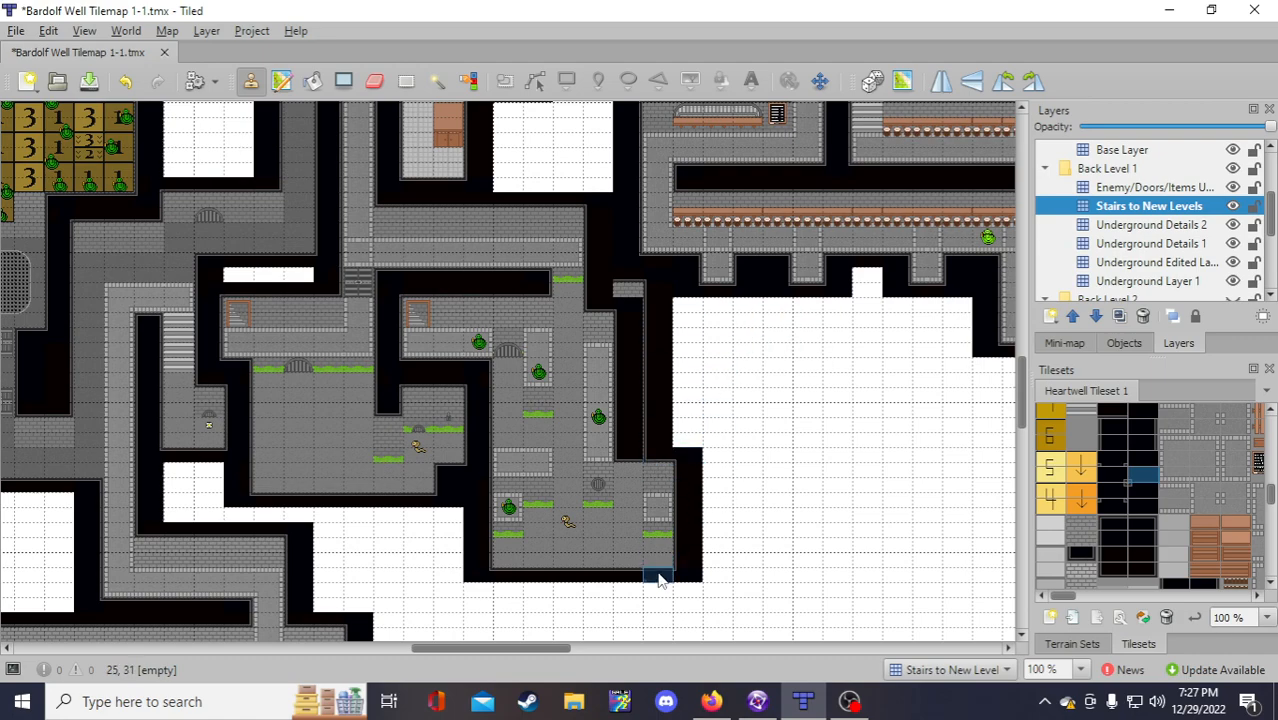
# Step: Erase the wall tiles at the passage top on Underground Layer 1, leaving an empty block
pyautogui.click(1150, 281)
pyautogui.rightClick(508, 208)
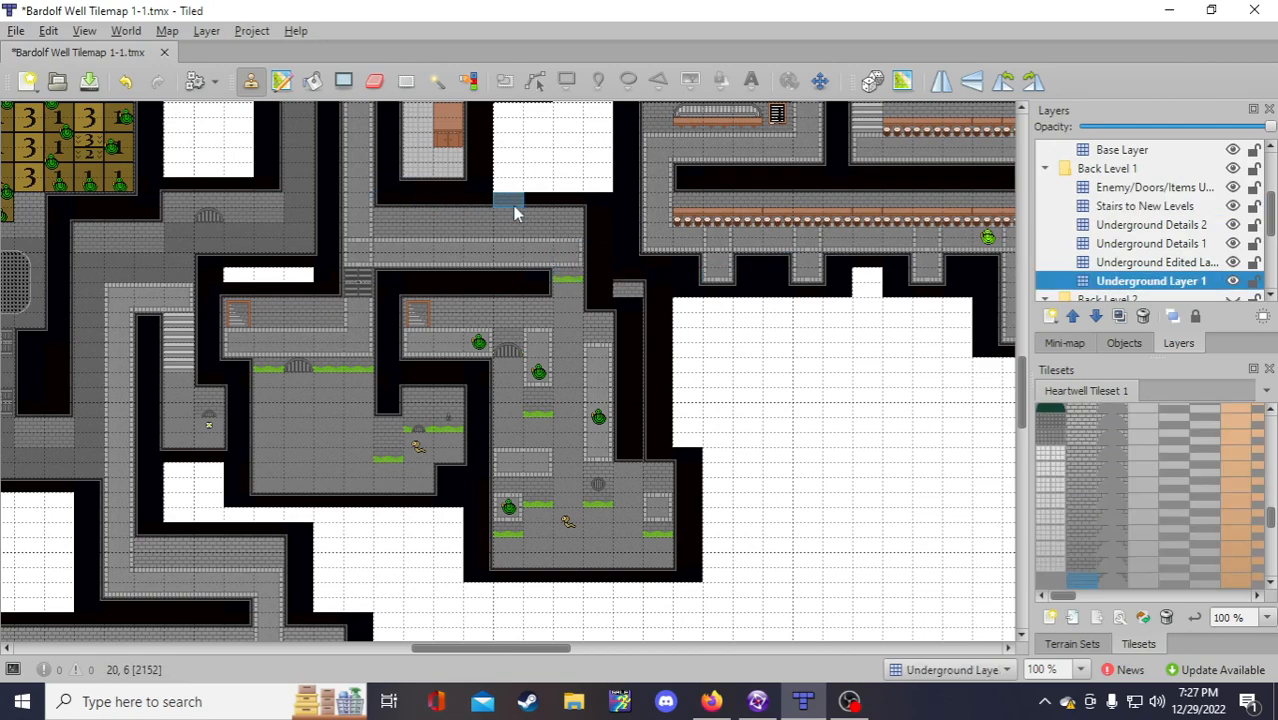
pyautogui.click(1206, 266)
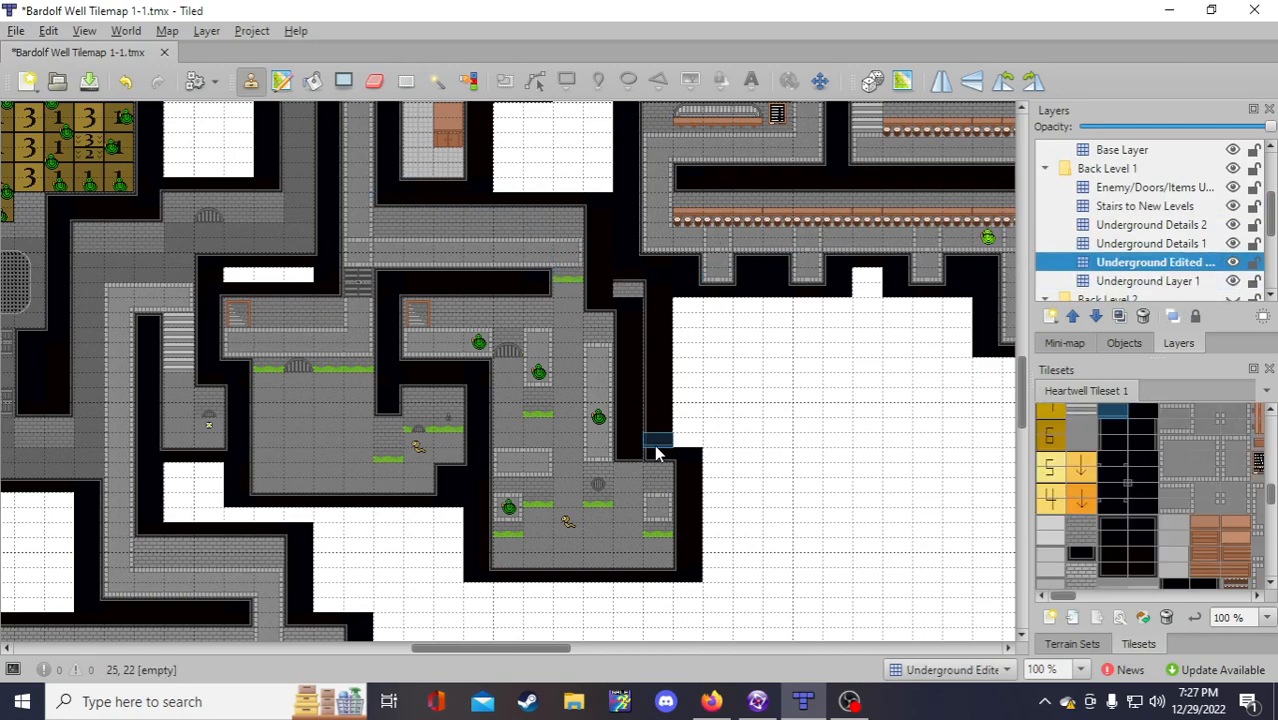
pyautogui.click(1138, 282)
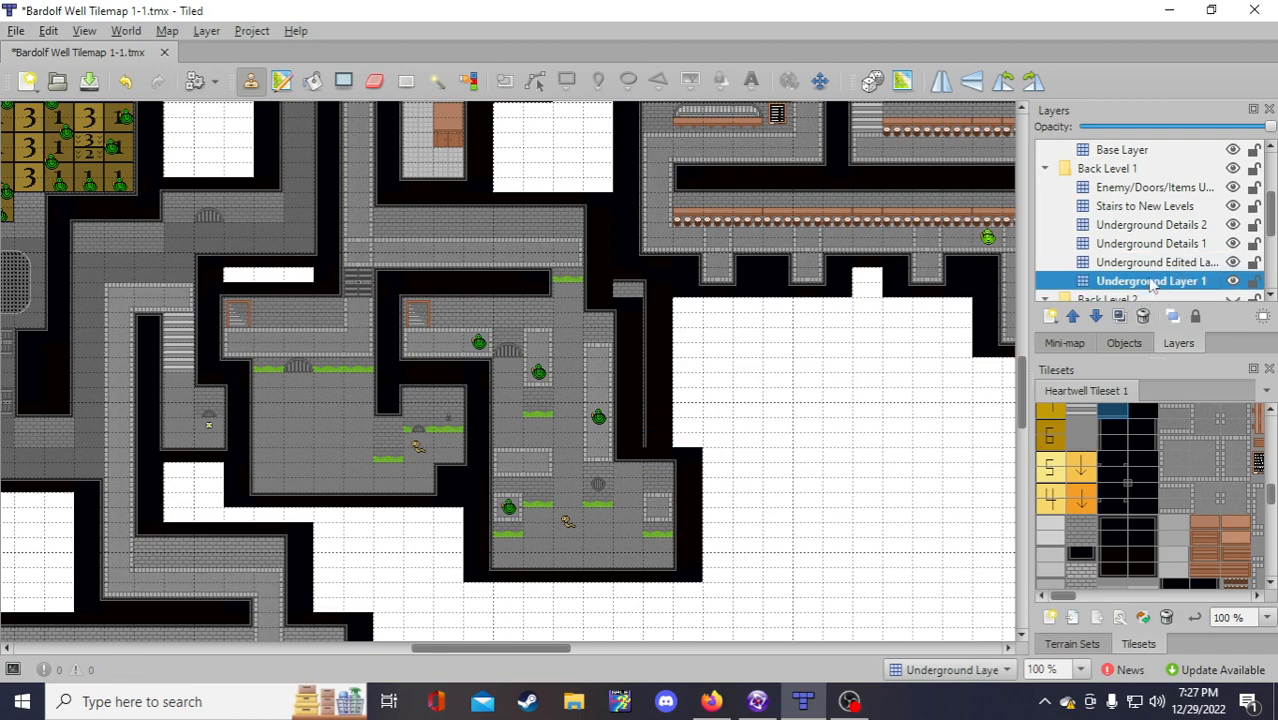
pyautogui.click(374, 81)
pyautogui.click(629, 295)
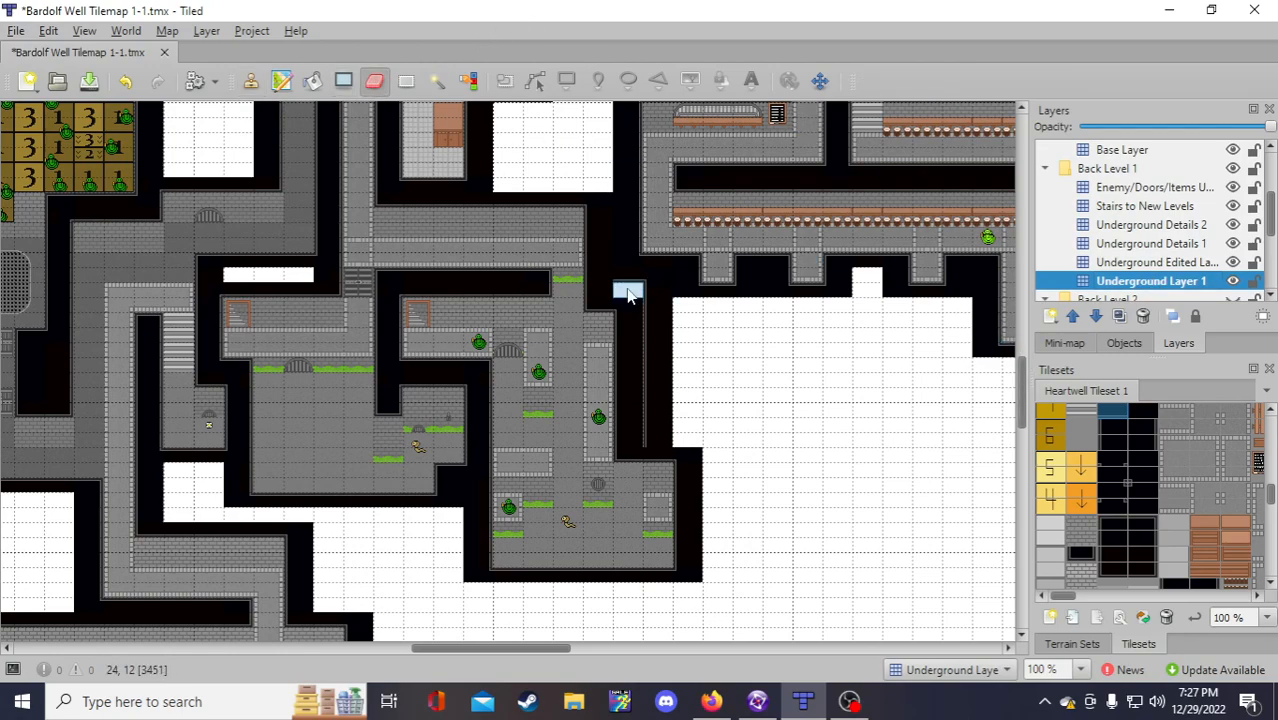
pyautogui.moveTo(629, 290)
pyautogui.mouseDown()
pyautogui.moveTo(622, 279)
pyautogui.moveTo(650, 289)
pyautogui.moveTo(657, 441)
pyautogui.mouseUp()
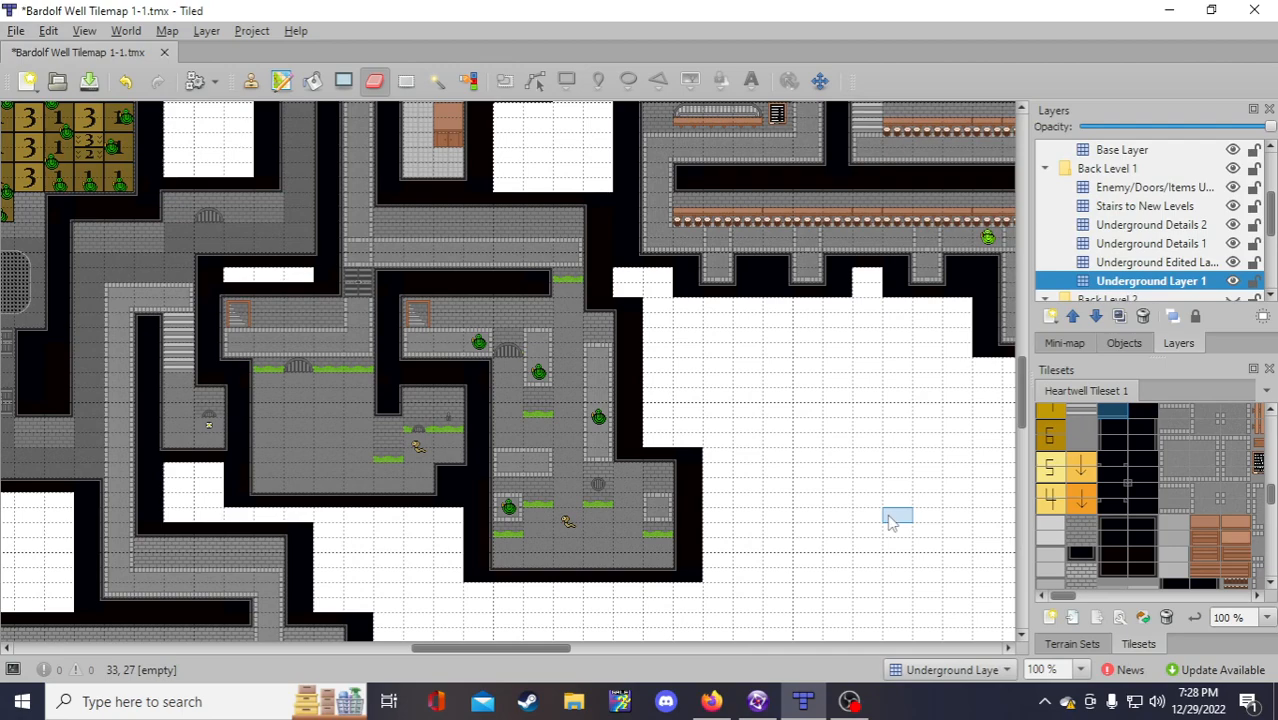
pyautogui.click(251, 81)
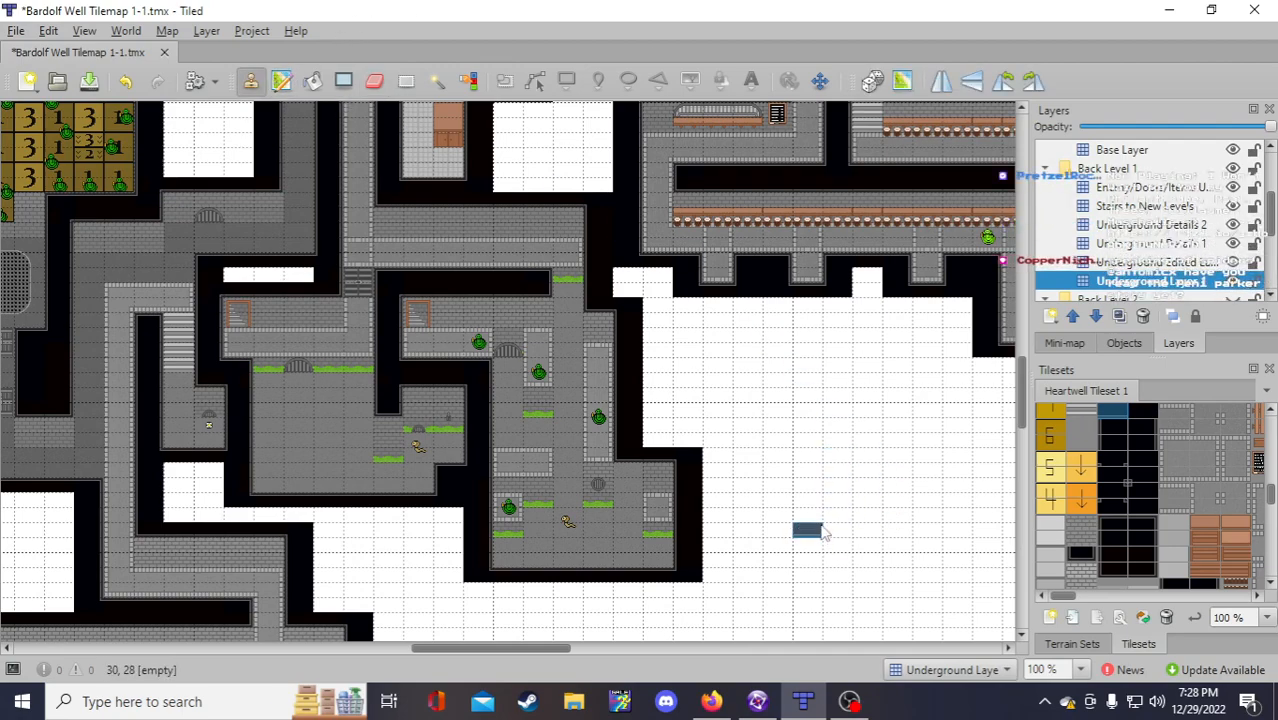
# Step: Pick the grass tile on Underground Details 1 and stamp it one cell further right along the ledge
pyautogui.scroll(2, 814, 539)
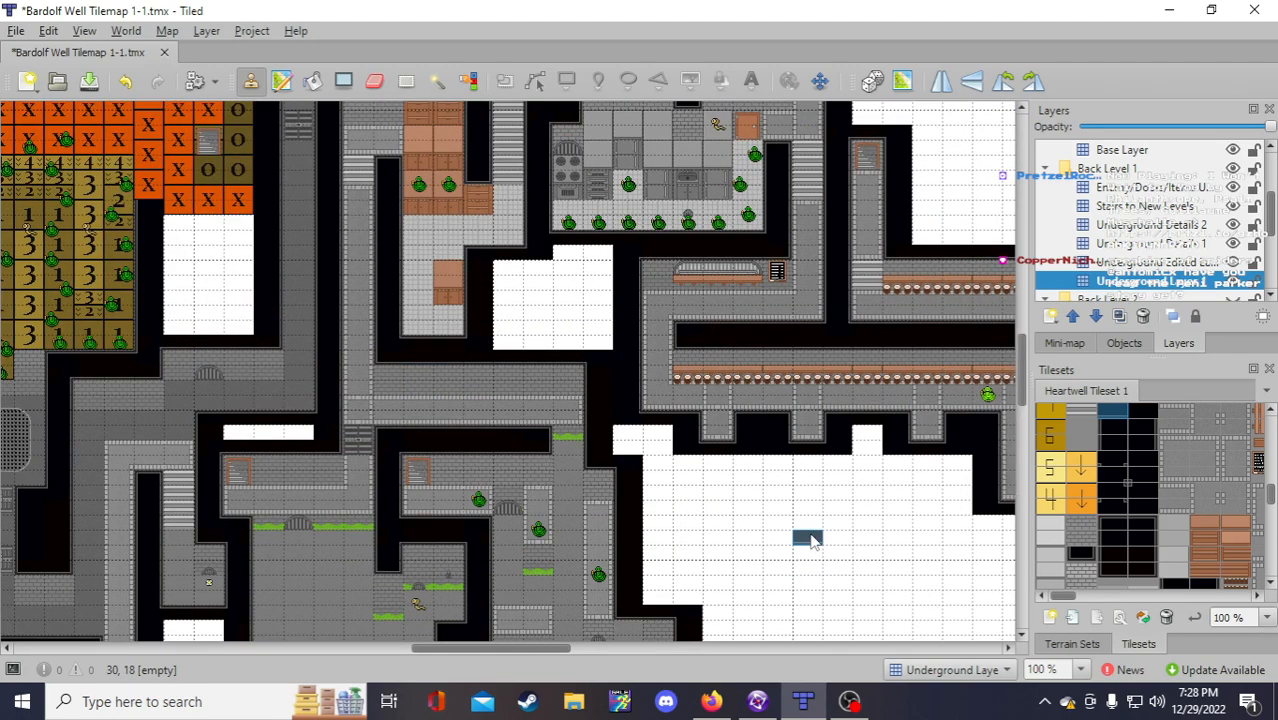
pyautogui.scroll(-2, 813, 542)
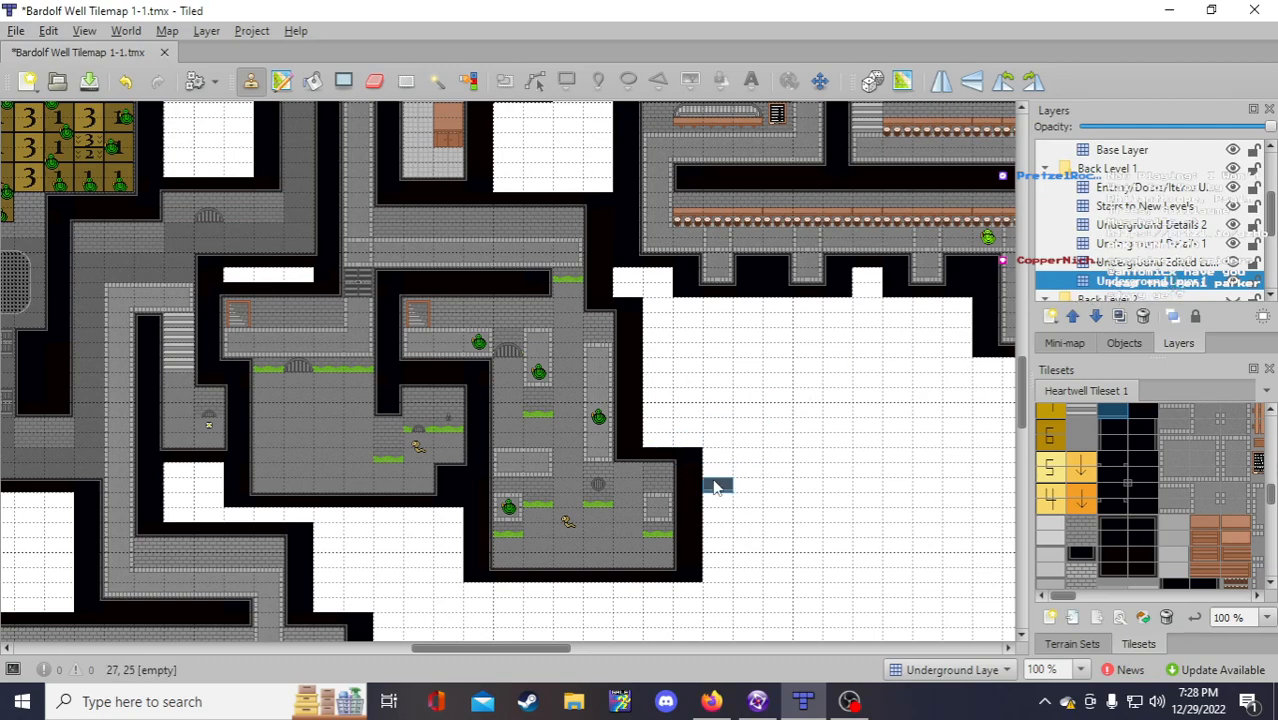
pyautogui.moveTo(669, 473); pyautogui.dragTo(664, 485, button='right')
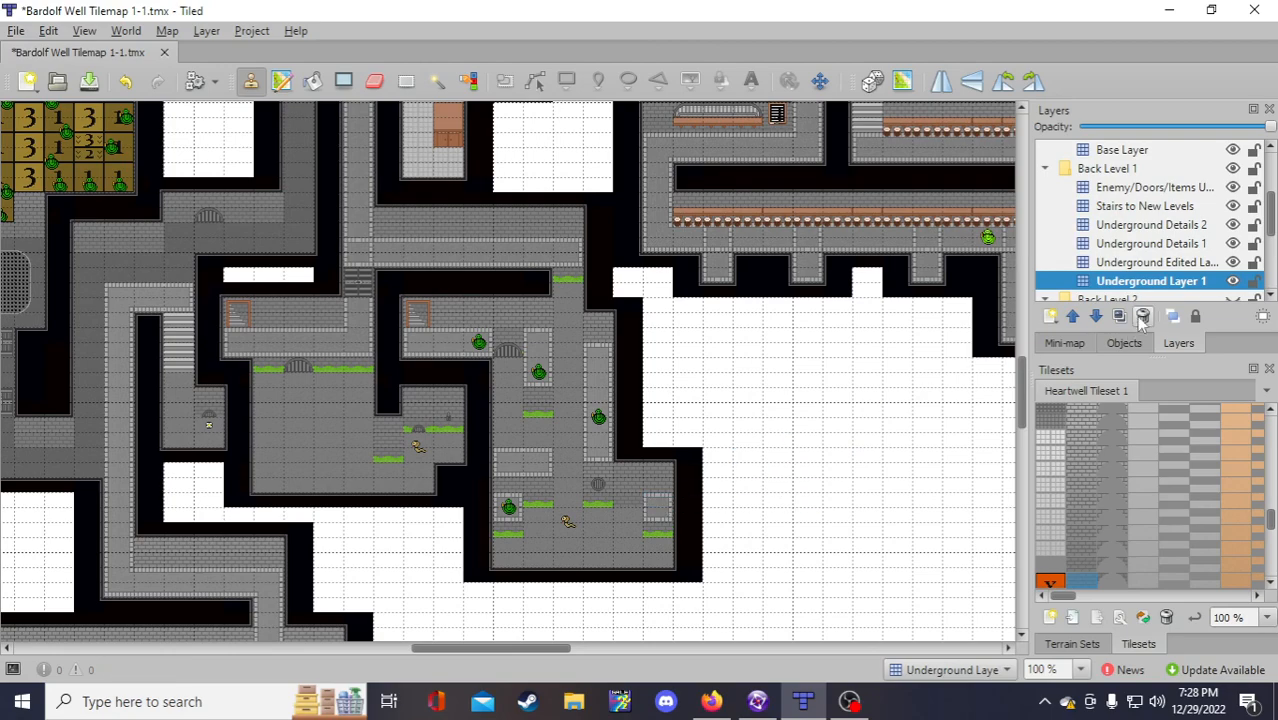
pyautogui.click(1176, 248)
pyautogui.rightClick(598, 504)
pyautogui.click(618, 504)
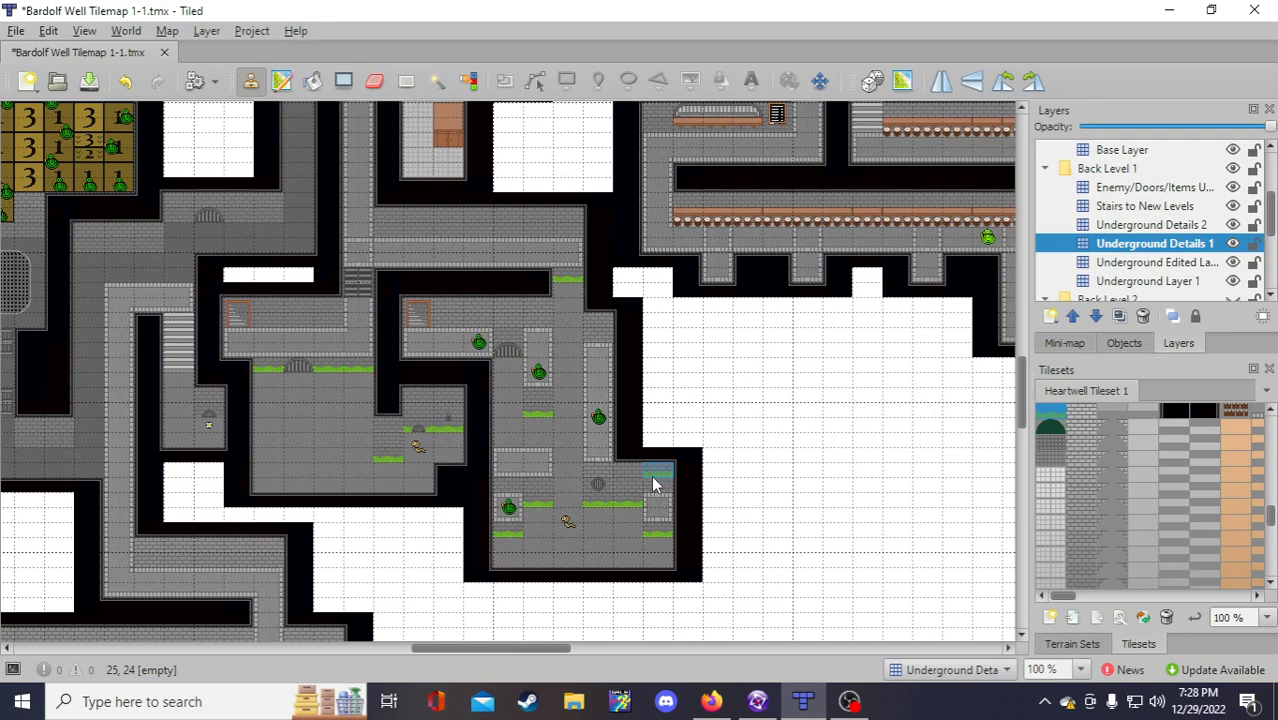
# Step: Fill the white gap in the black border right of the lower room with wall and brick tiles
pyautogui.click(1160, 262)
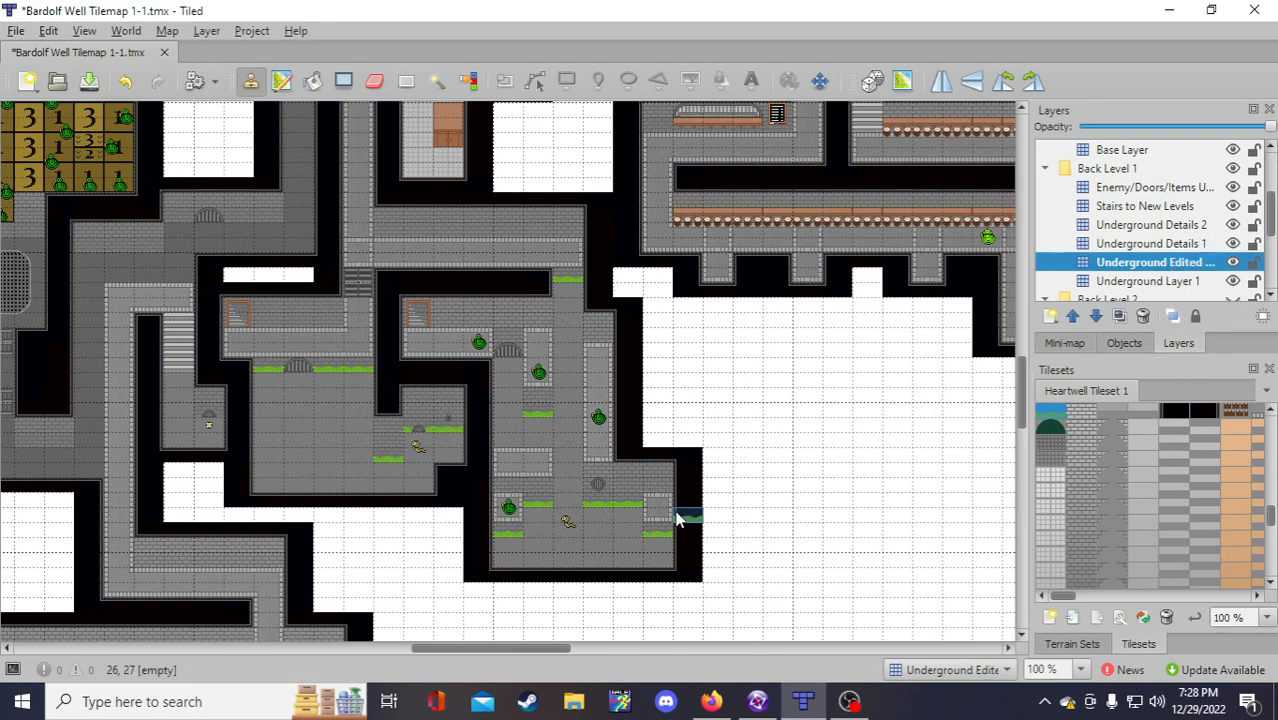
pyautogui.moveTo(625, 457); pyautogui.dragTo(653, 456, button='right')
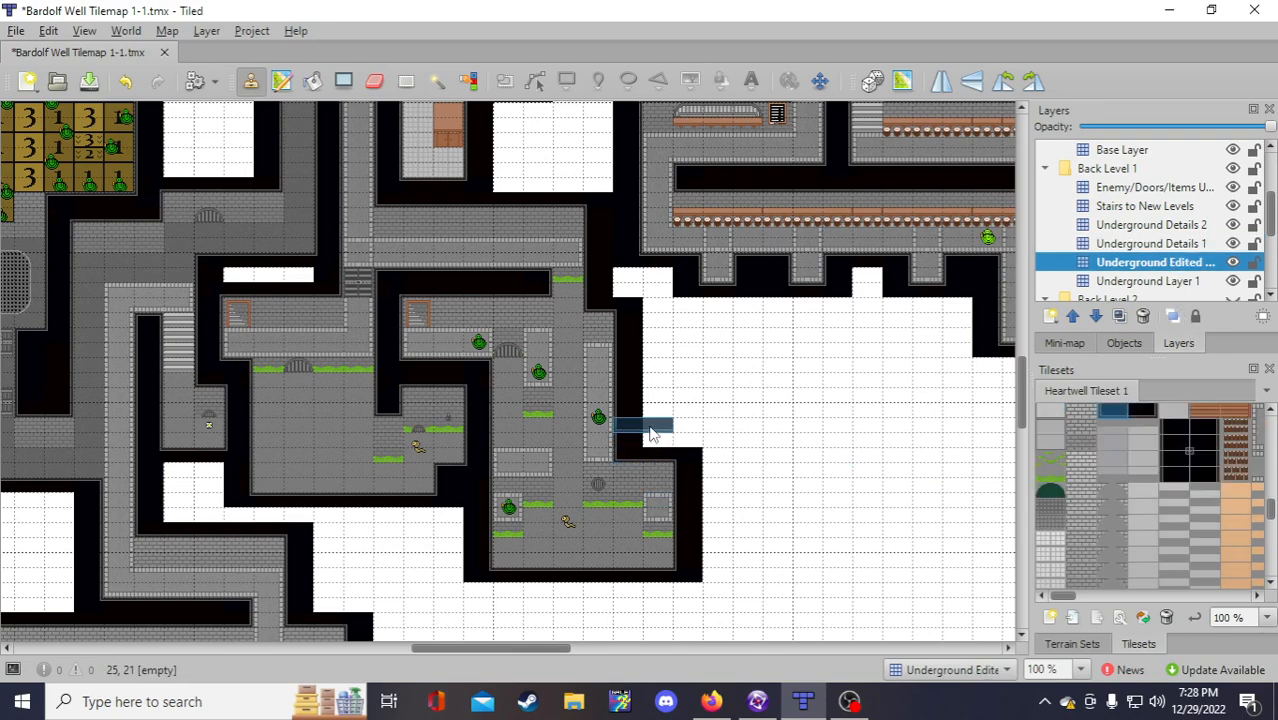
pyautogui.click(655, 443)
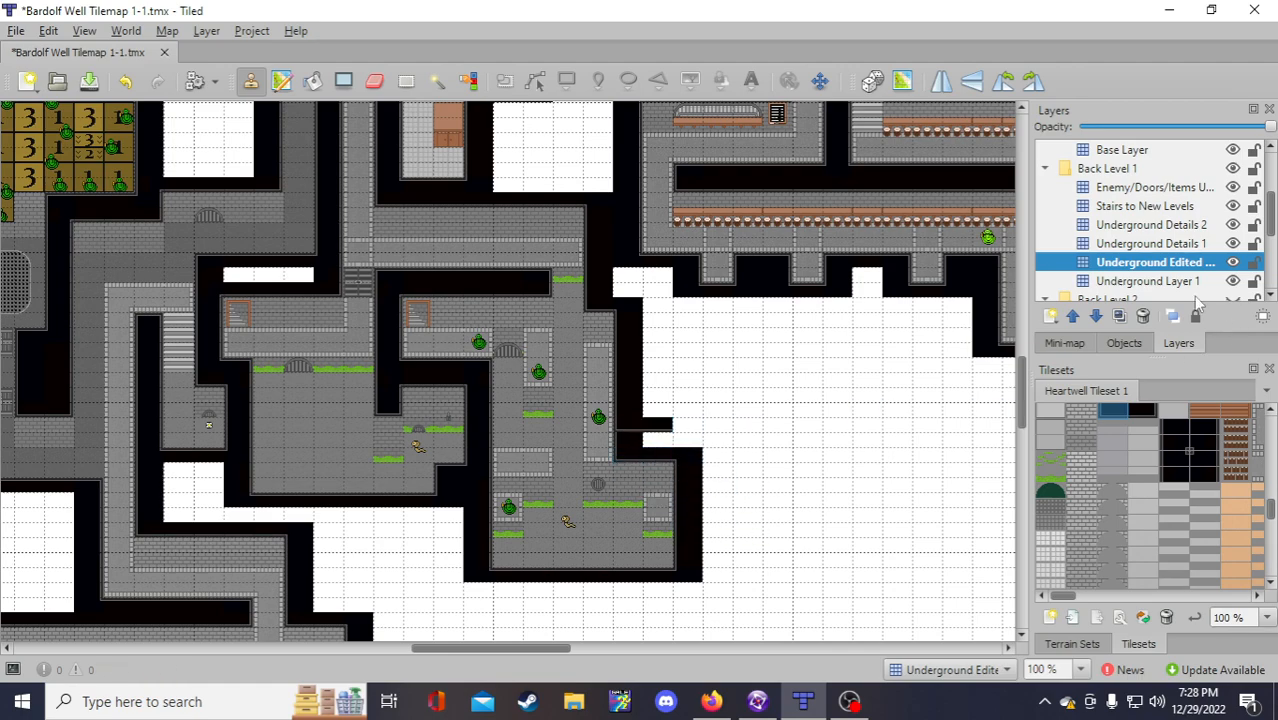
pyautogui.rightClick(625, 305)
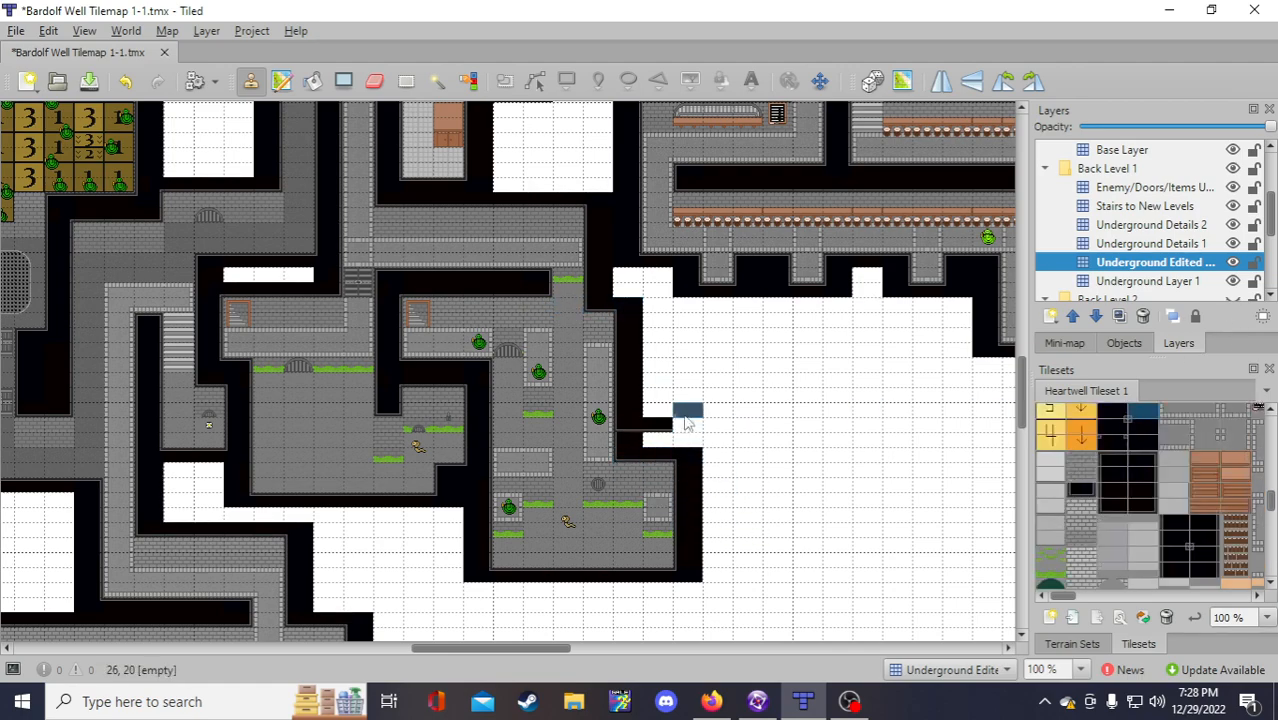
pyautogui.click(1150, 281)
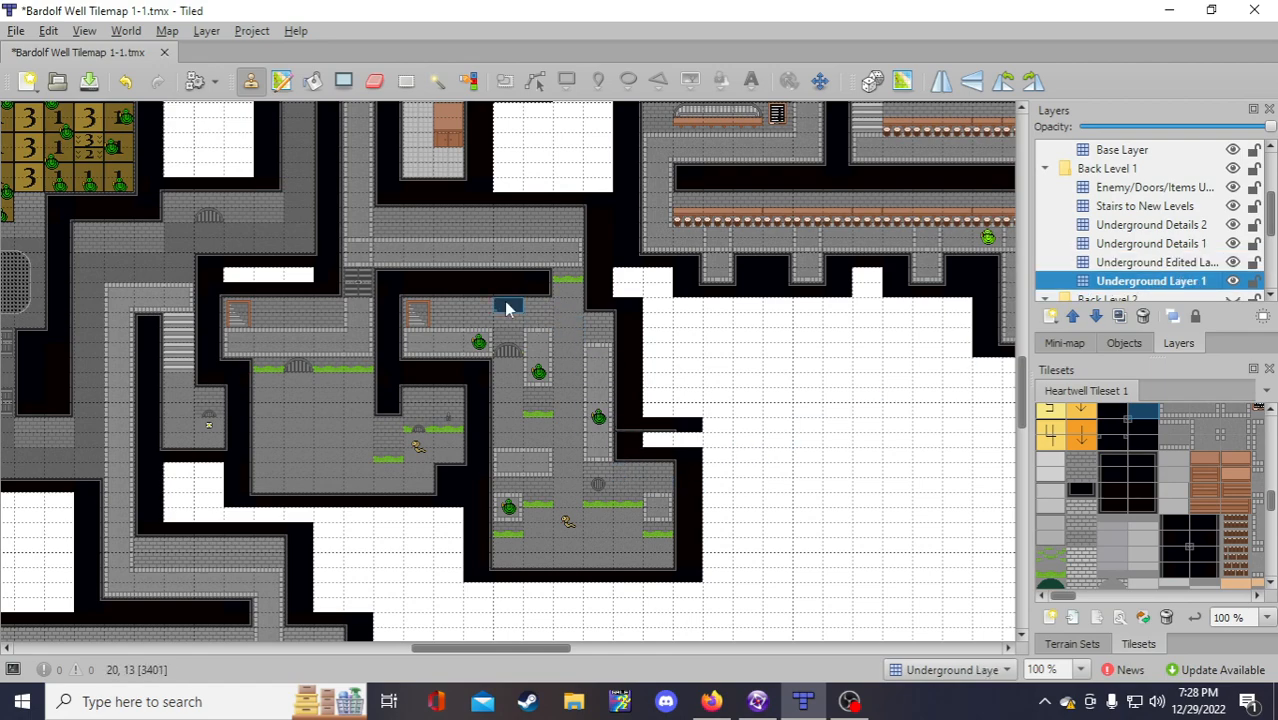
pyautogui.moveTo(528, 320); pyautogui.dragTo(528, 321, button='right')
pyautogui.click(657, 458)
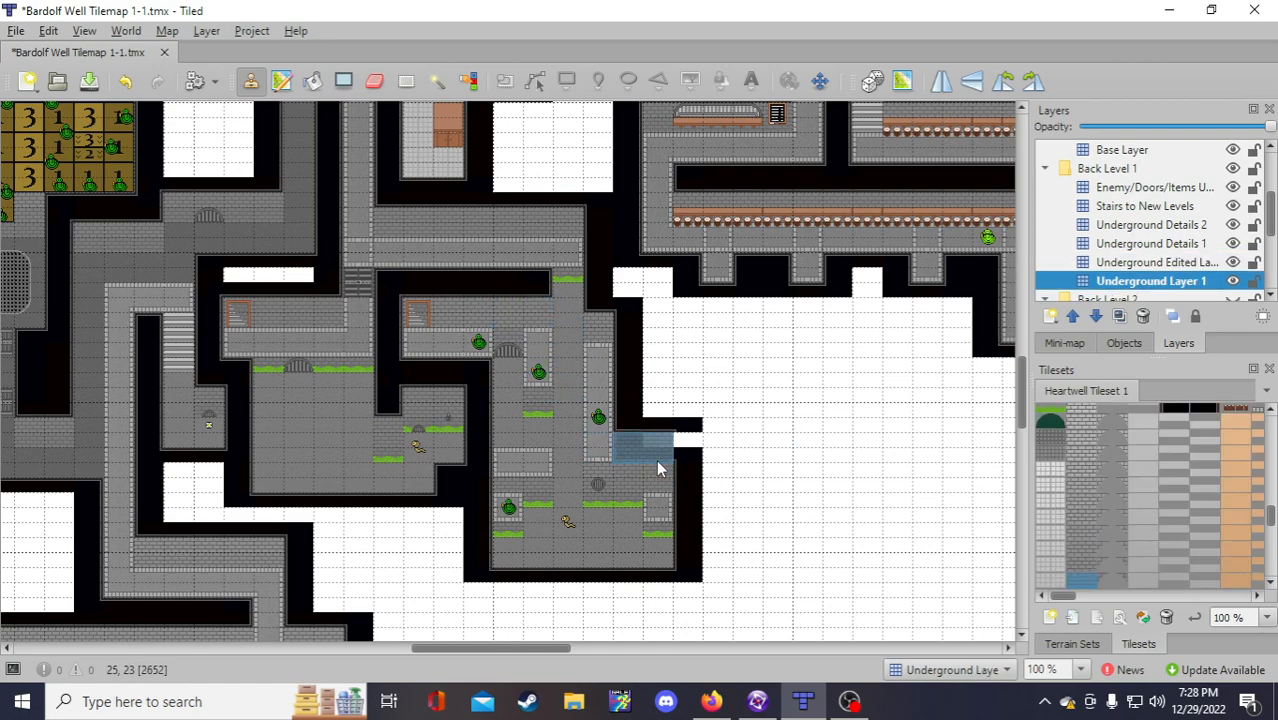
# Step: Sample the dark blue backdrop tile on Underground Layer 1 with the Stamp Brush
pyautogui.click(1150, 262)
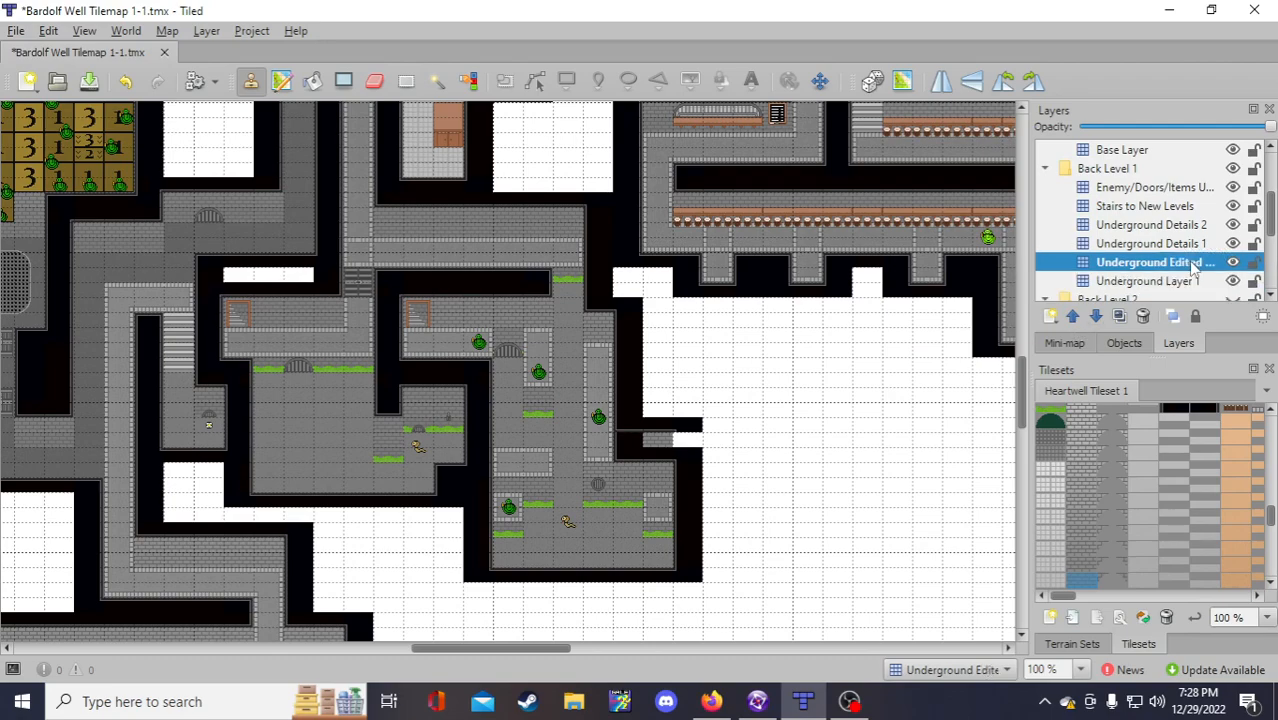
pyautogui.click(376, 82)
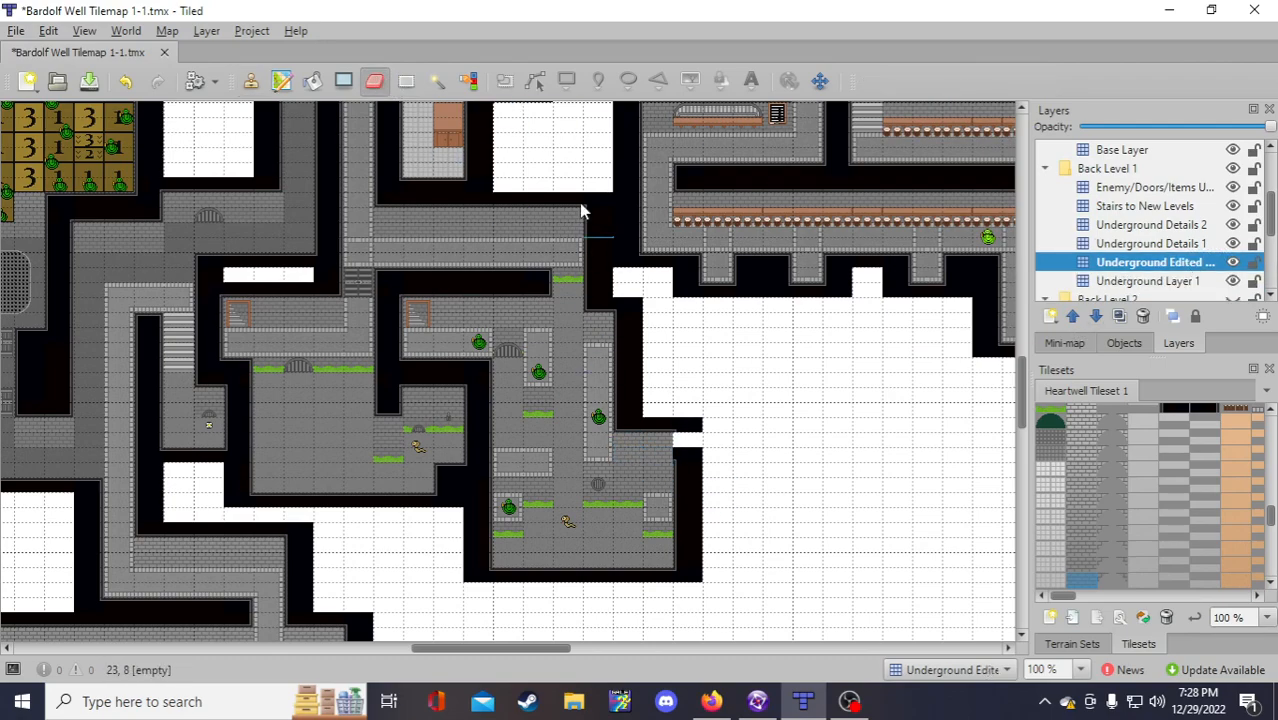
pyautogui.click(251, 82)
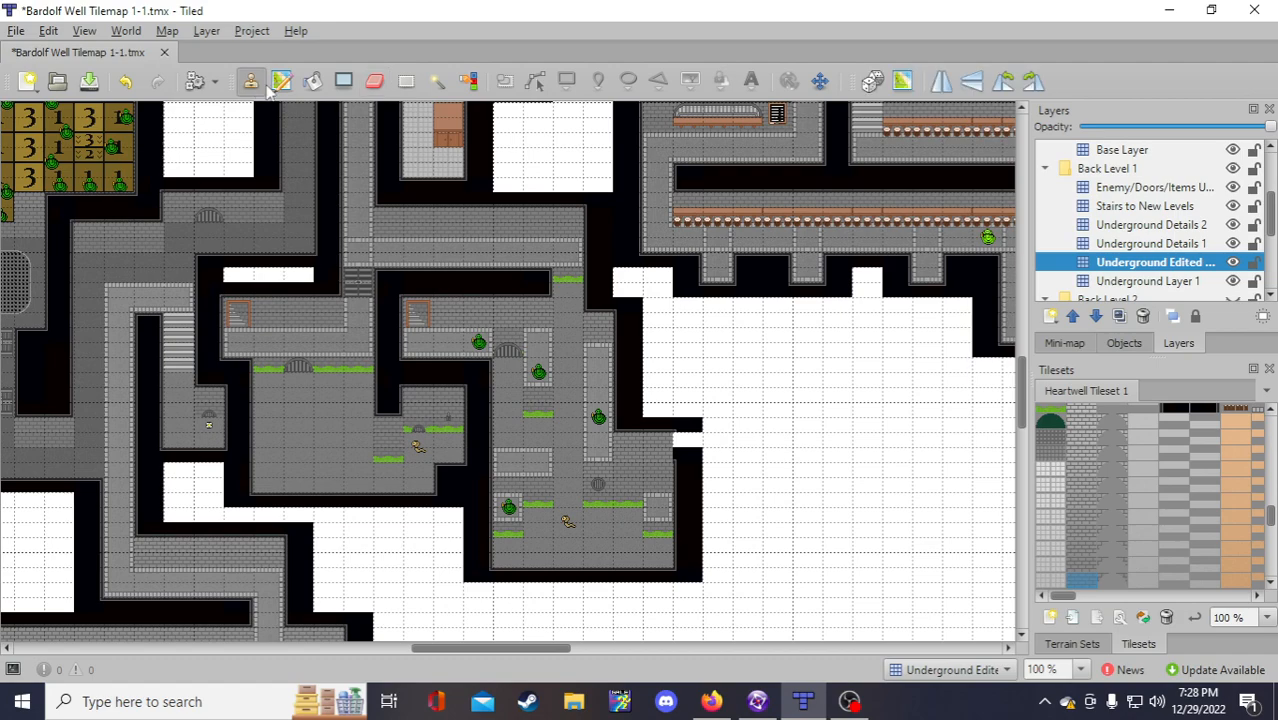
pyautogui.click(1140, 282)
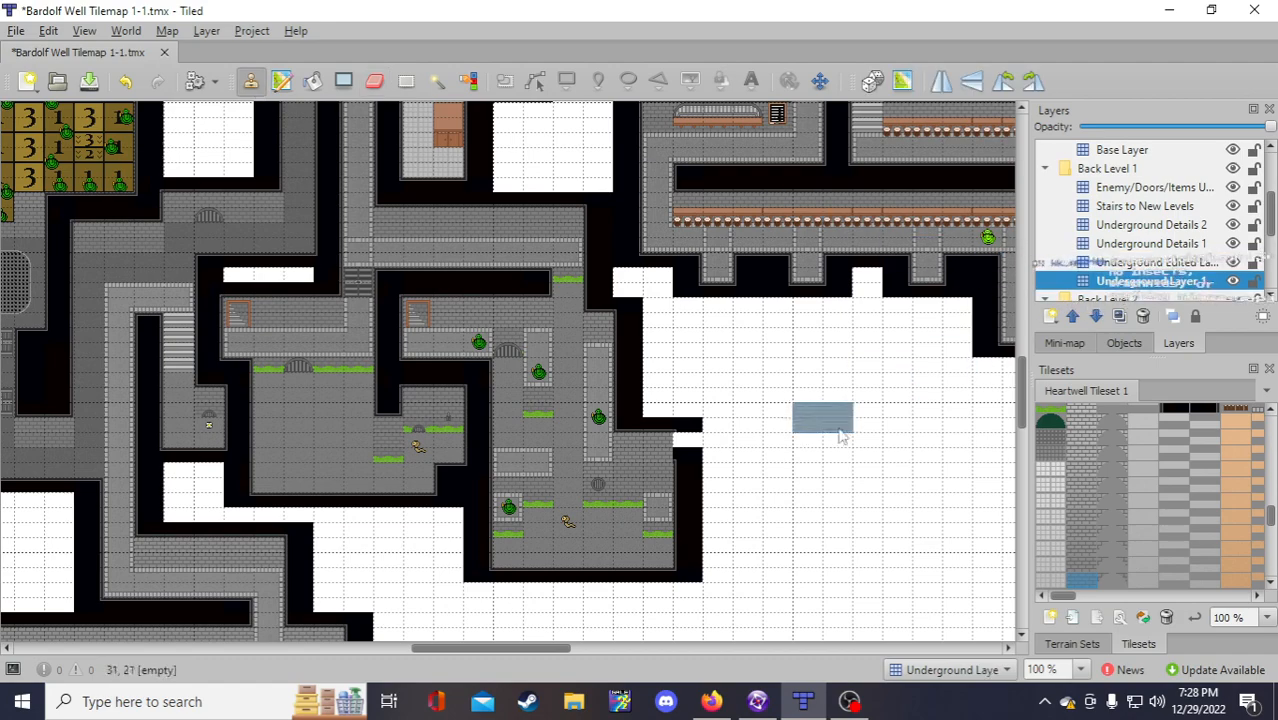
pyautogui.rightClick(688, 490)
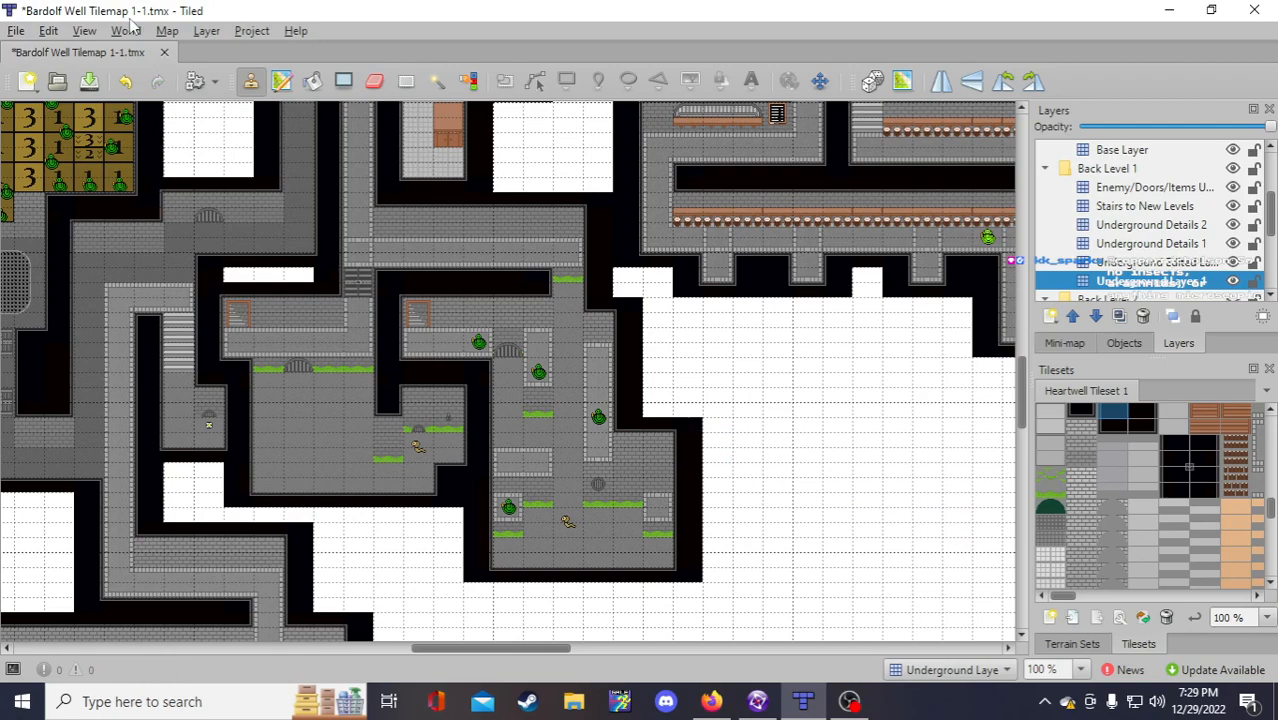
# Step: Save the Bardolf Well tilemap and pick the round grate tile on Stairs to New Levels
pyautogui.click(89, 80)
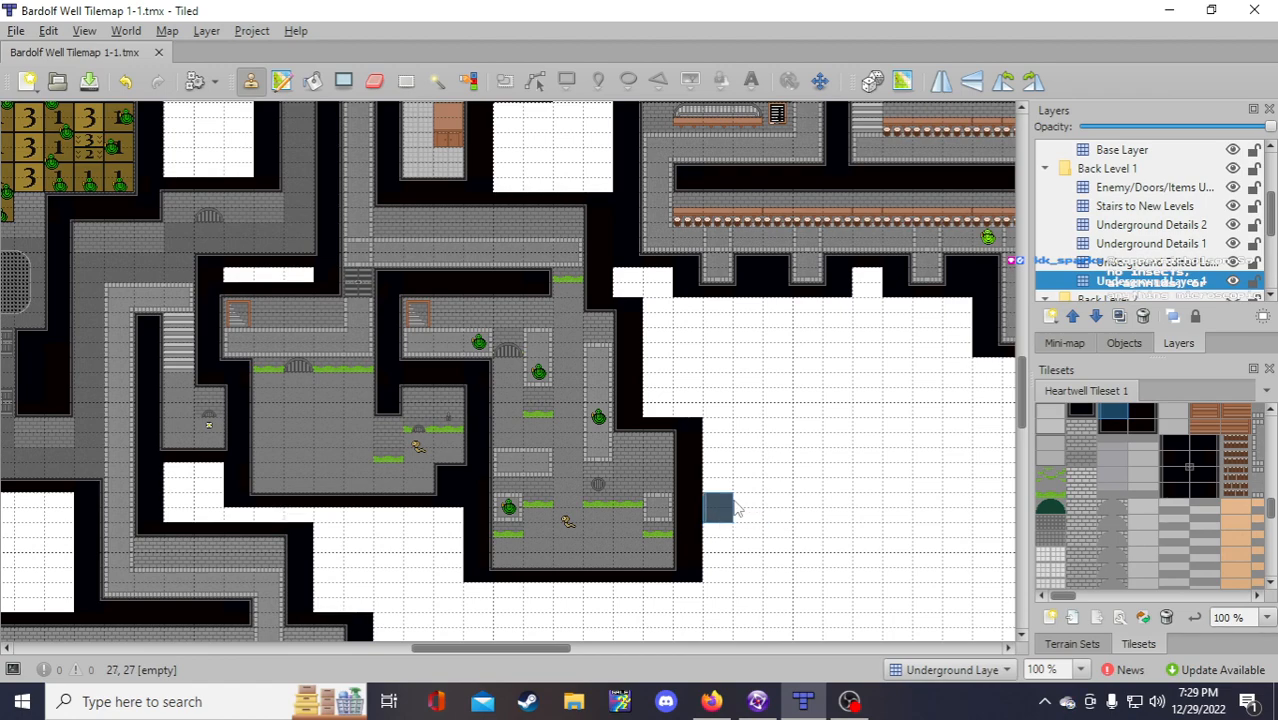
pyautogui.click(1146, 208)
pyautogui.rightClick(598, 484)
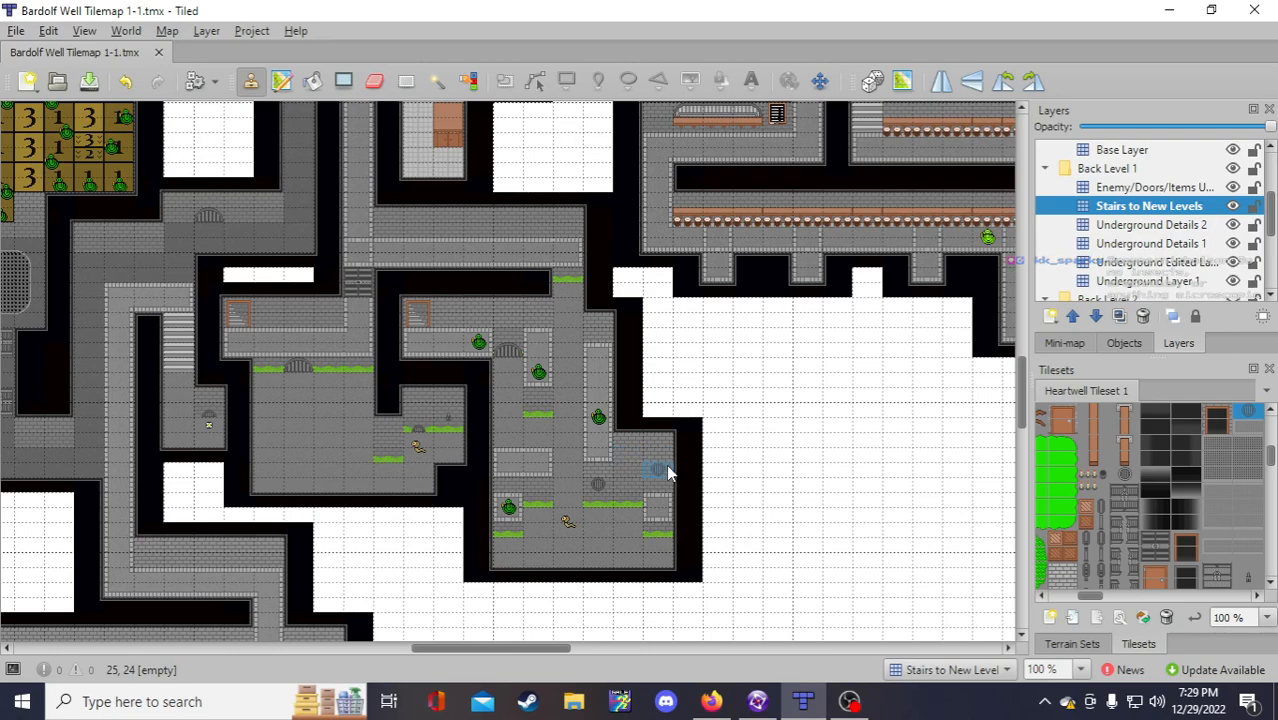
pyautogui.click(537, 488)
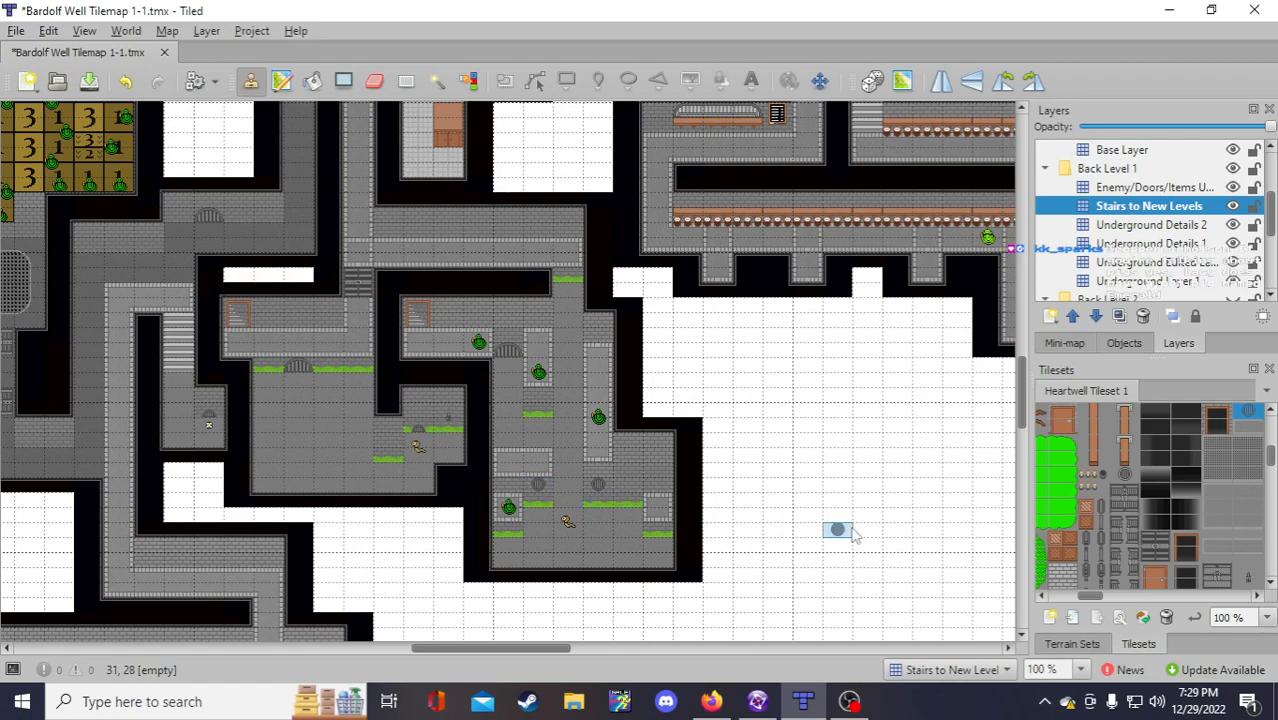
pyautogui.hotkey('ctrl', 'z')
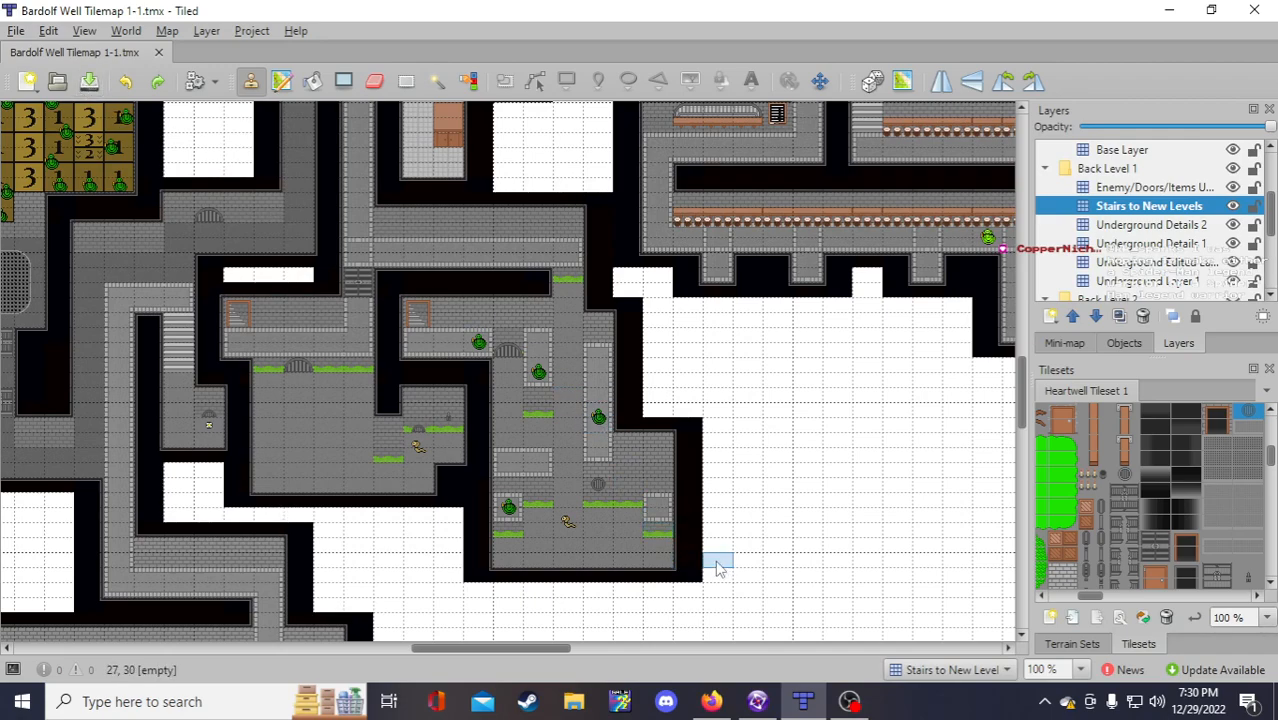
pyautogui.moveTo(766, 700)
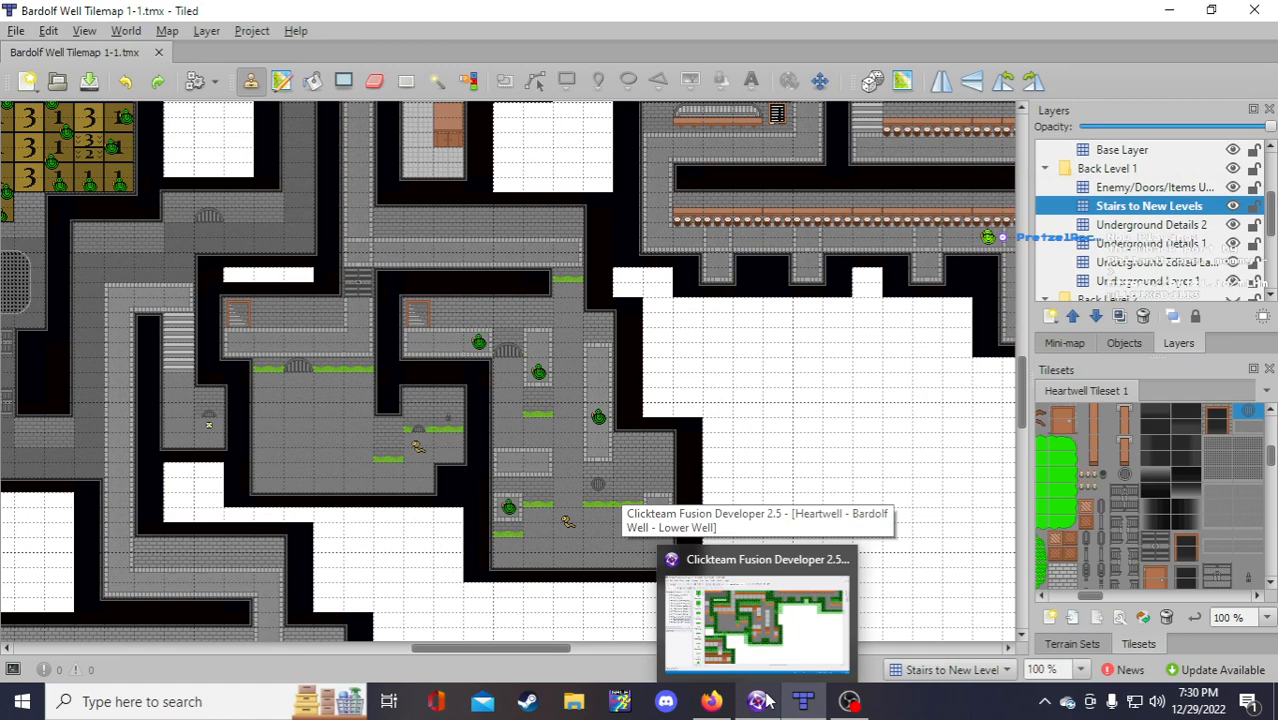
# Step: Insert a new TO DO item above the Custom Tailor entry and begin typing it
pyautogui.click(711, 701)
pyautogui.scroll(9, 580, 411)
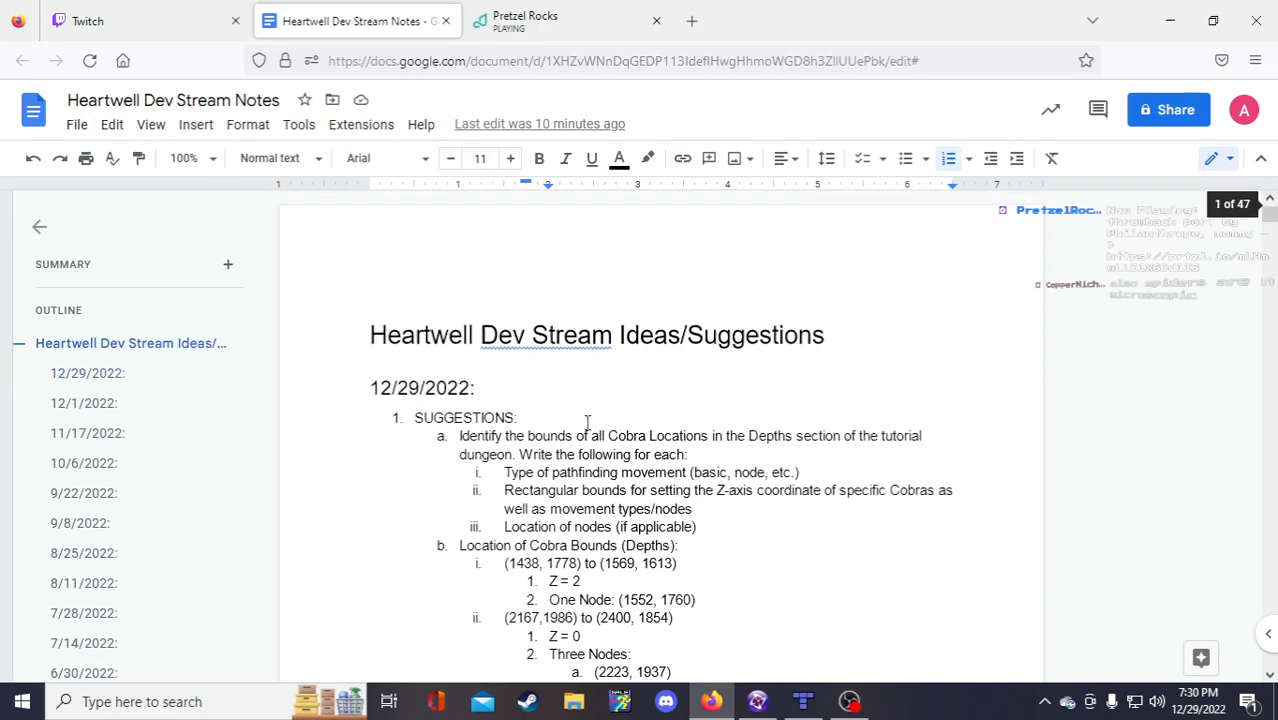
pyautogui.scroll(-6, 436, 455)
pyautogui.scroll(-5, 442, 454)
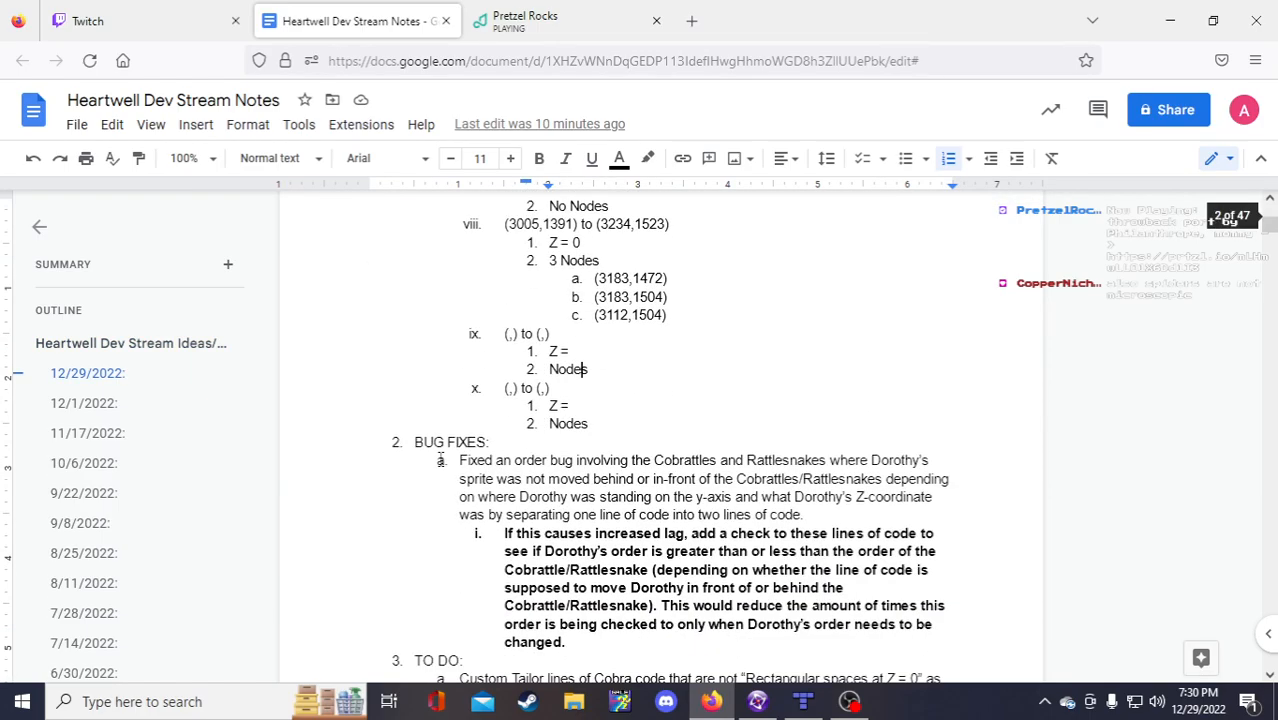
pyautogui.click(459, 510)
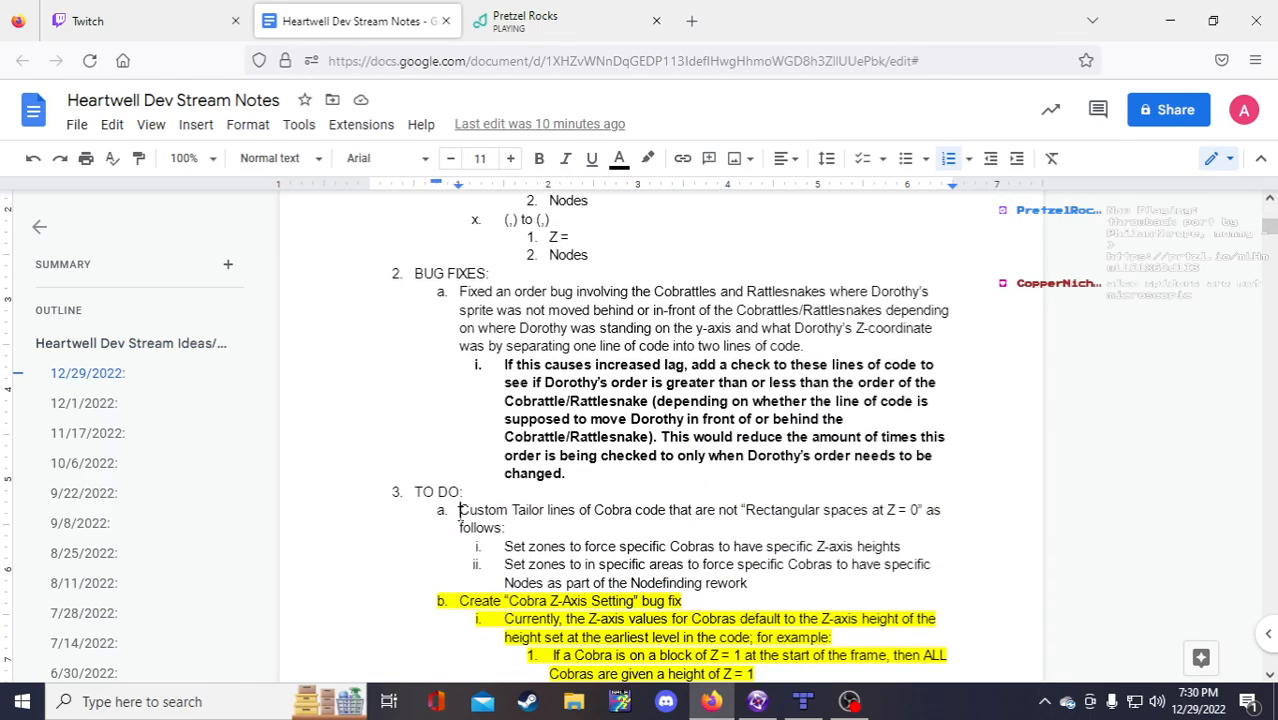
pyautogui.press('Return')
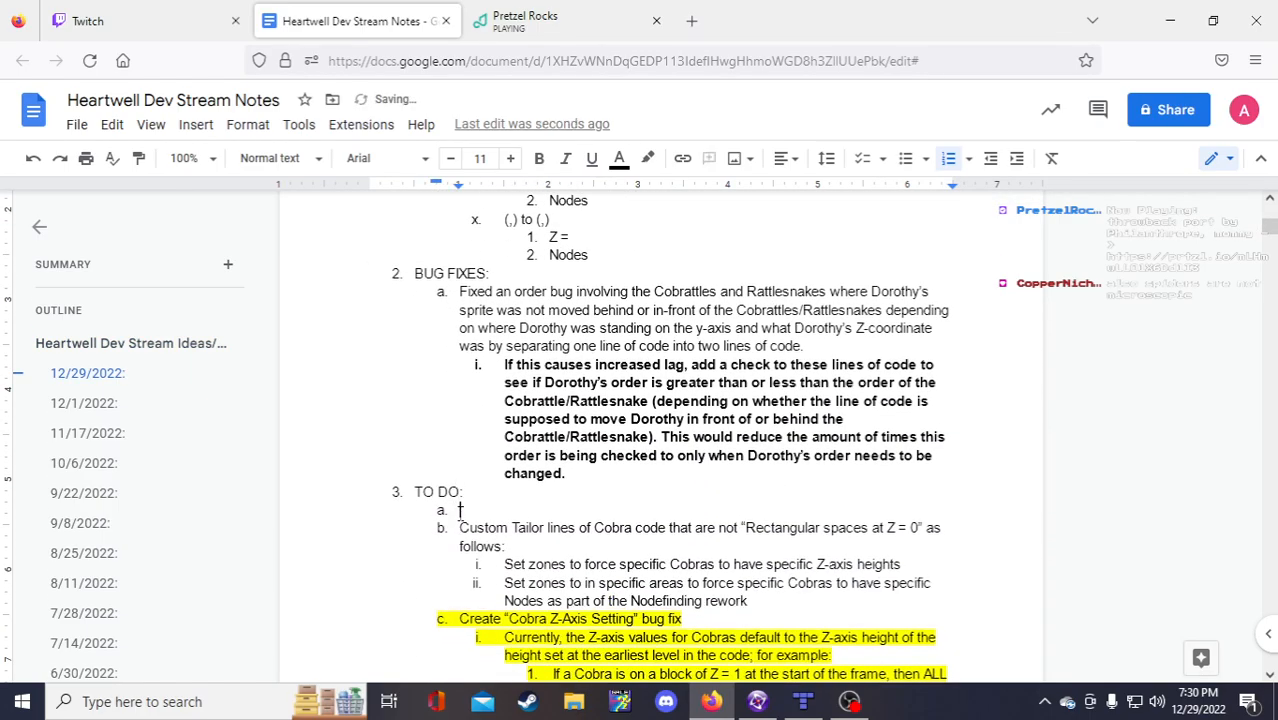
pyautogui.write('Update tilemap section in')
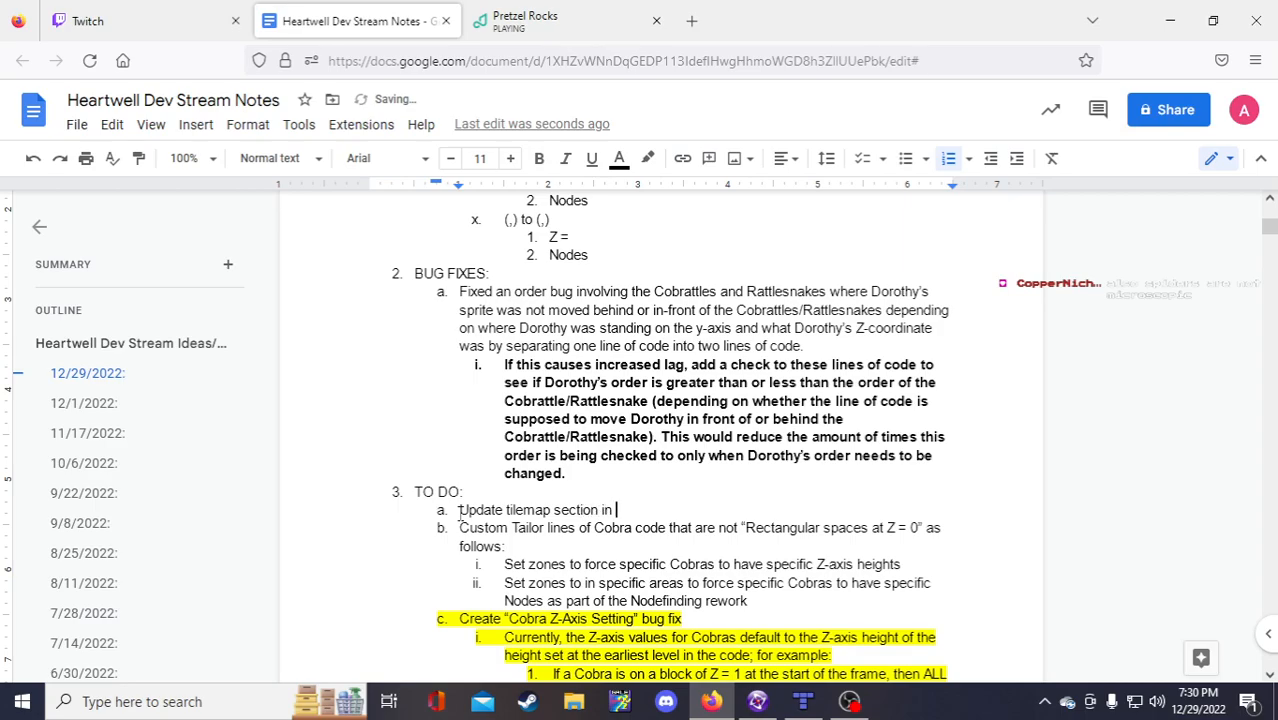
pyautogui.write('Depths ')
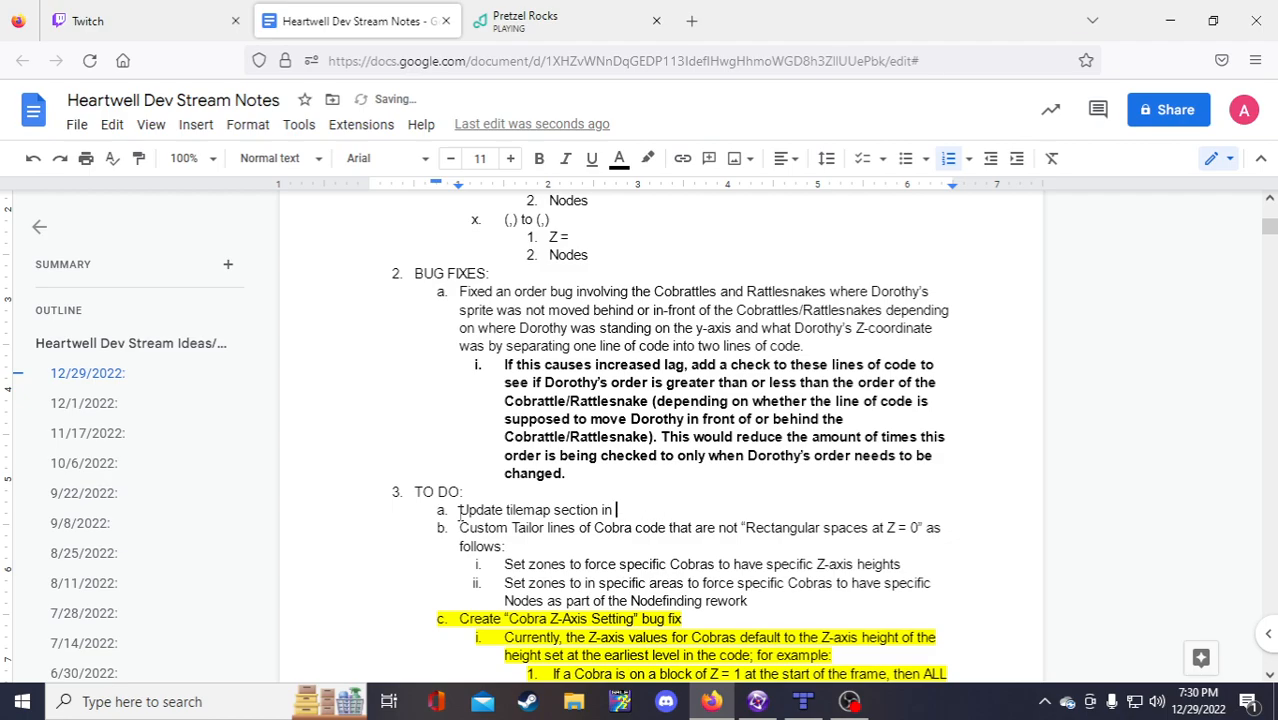
pyautogui.write('Dept')
# Step: Describe the spot: right side of the Depths, the Cobra, beneath platforms with Rattlesnakes
pyautogui.hotkey('ctrl', 'Left')
pyautogui.write('right side of the Depths')
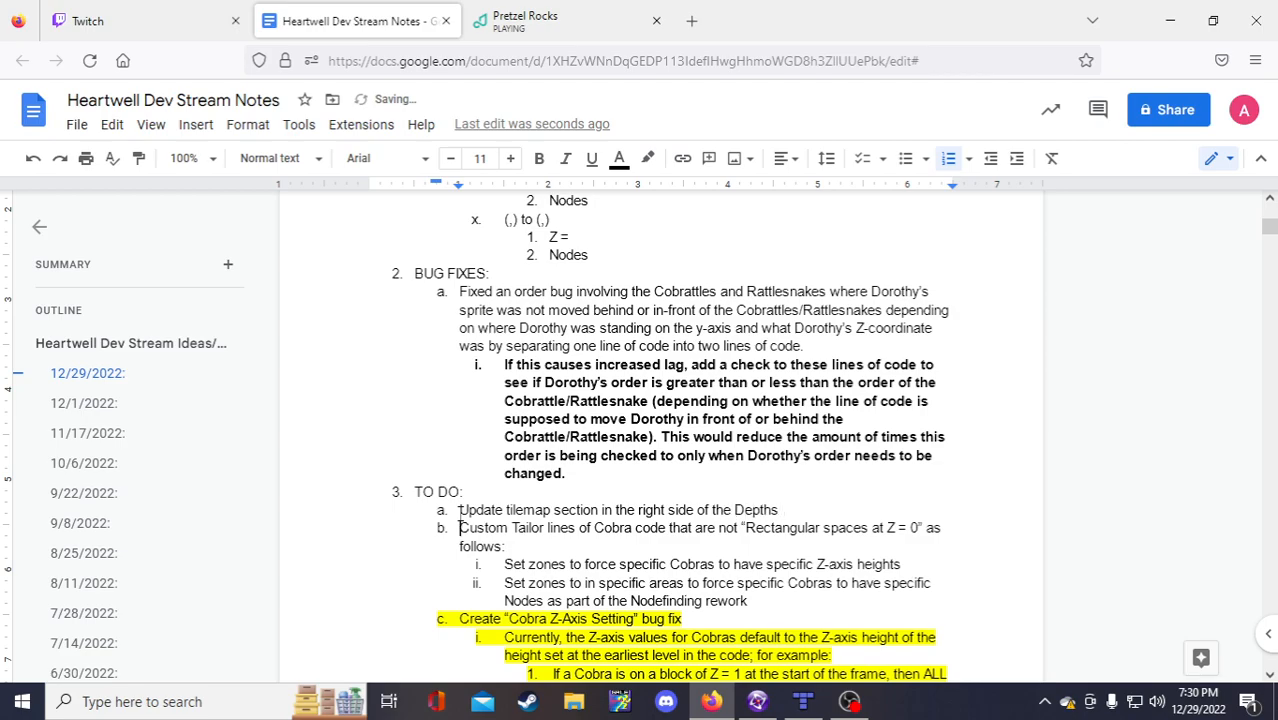
pyautogui.write(' involving the Cobra a')
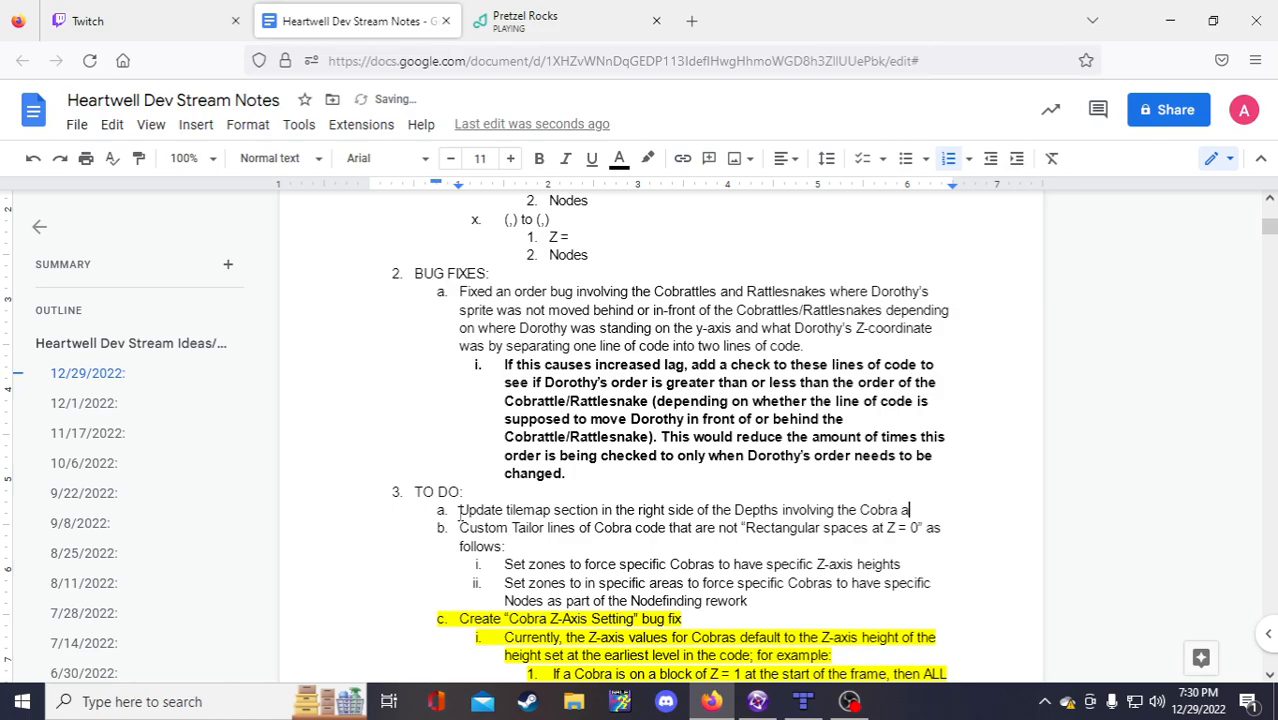
pyautogui.press('BackSpace')
pyautogui.press('BackSpace')
pyautogui.press('BackSpace')
pyautogui.write('= 0 be')
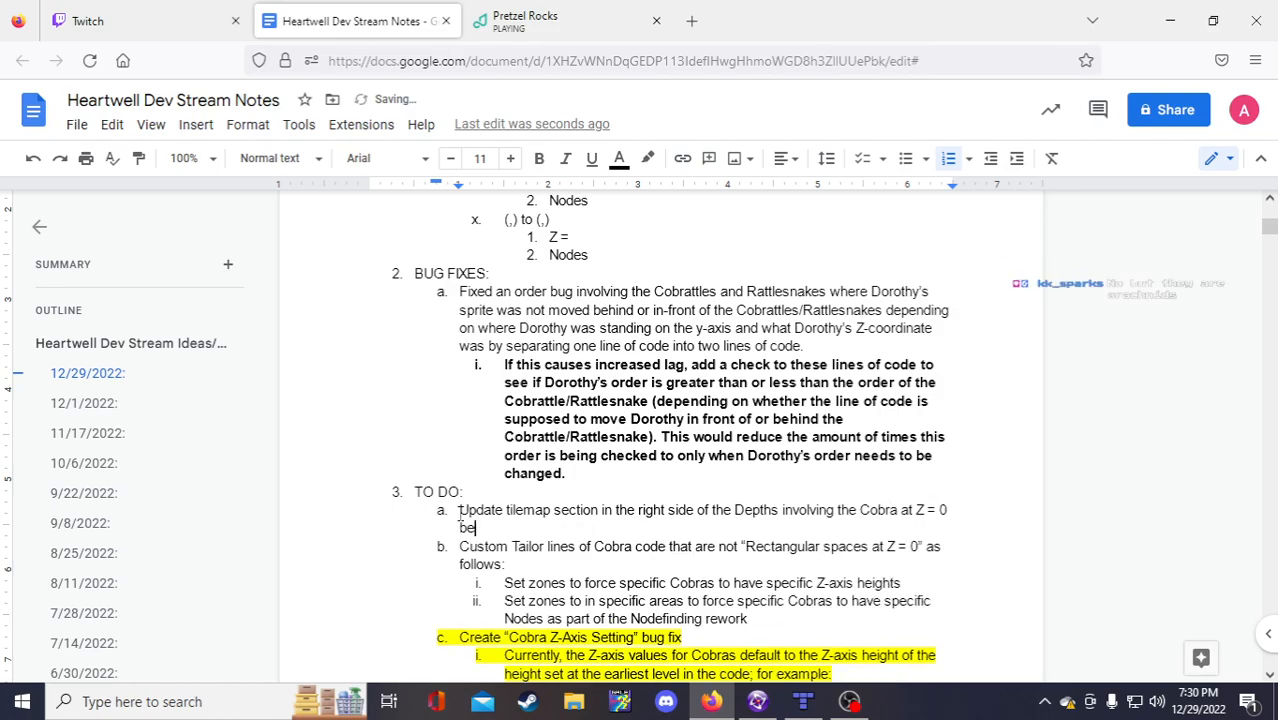
pyautogui.write('neath multiple ')
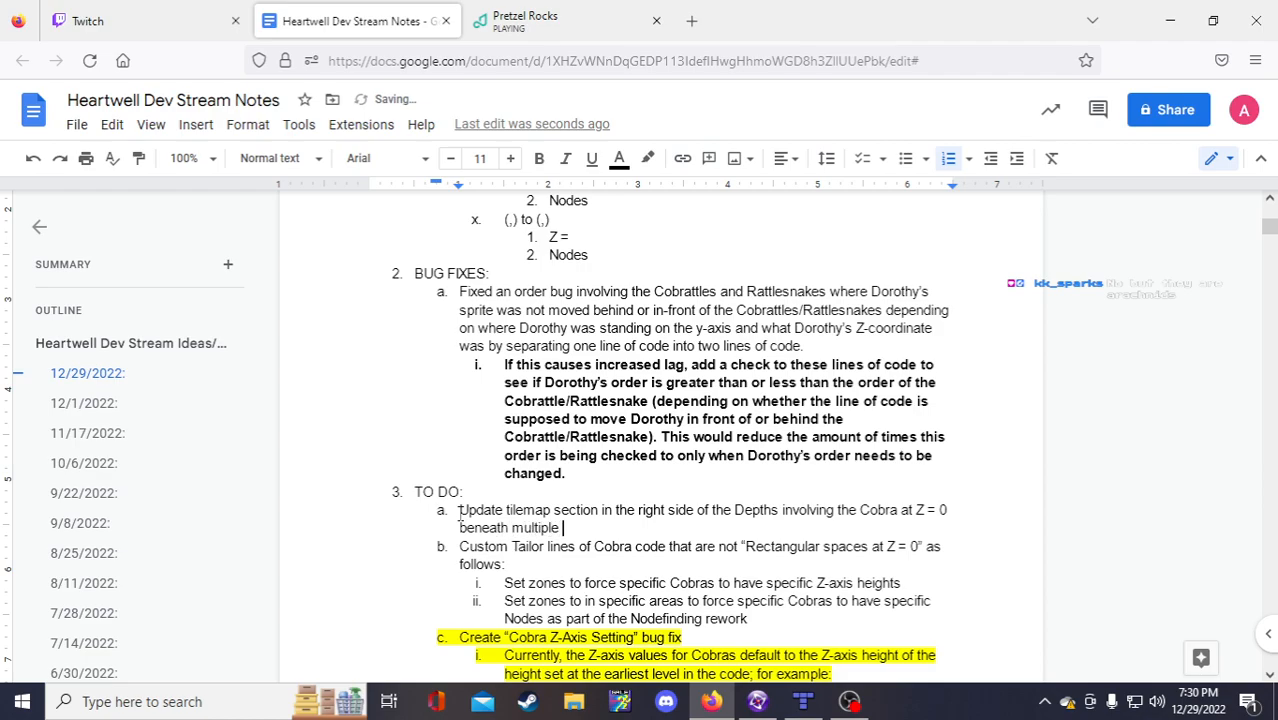
pyautogui.write('plateorm')
pyautogui.write('s wit')
pyautogui.press('BackSpace')
pyautogui.press('BackSpace')
pyautogui.press('BackSpace')
pyautogui.write('that have')
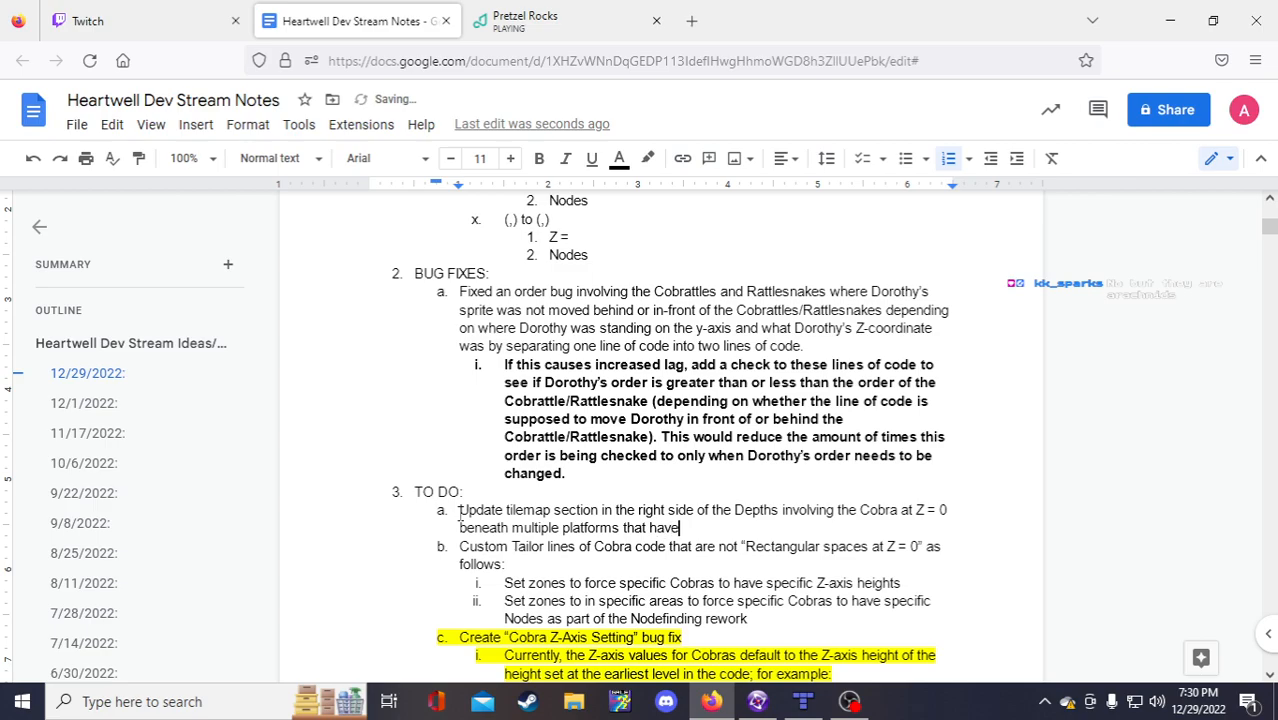
pyautogui.write(' Rattlesnakes on them:')
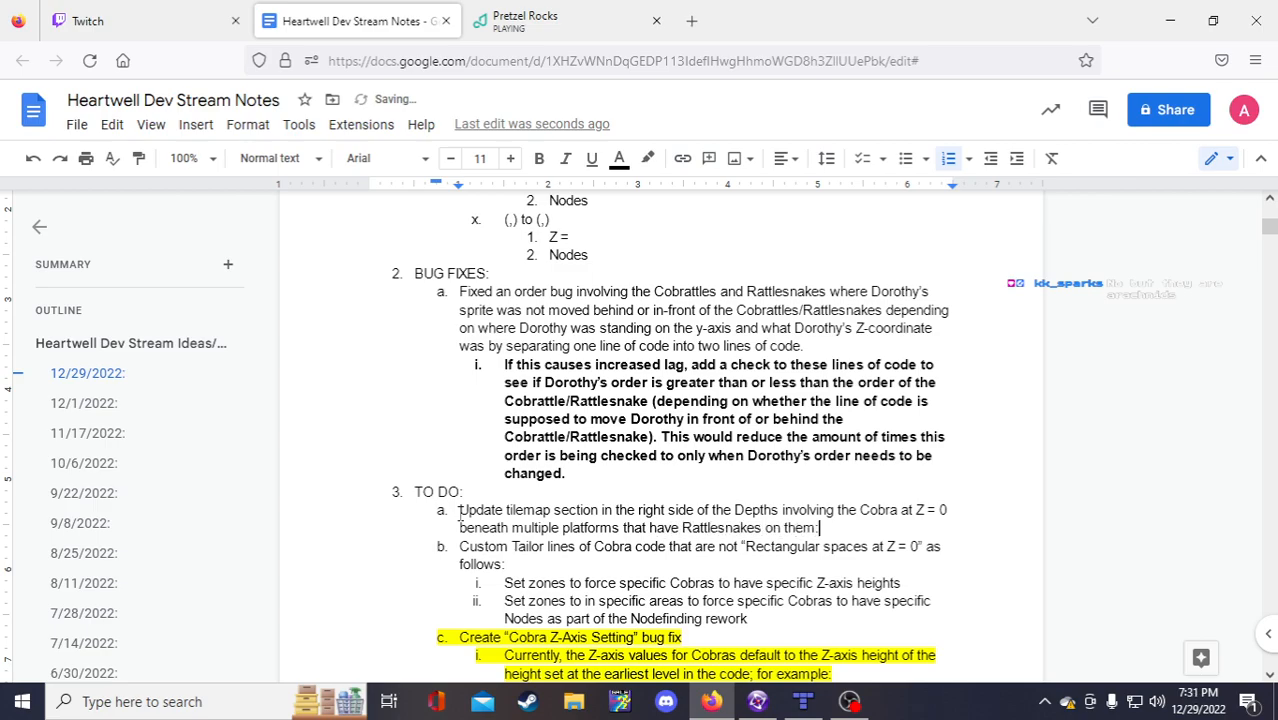
# Step: Add sub-item 'This is a side path shortly after entering the right side of the'
pyautogui.press('Return')
pyautogui.press('Tab')
pyautogui.write('This is a side path sh')
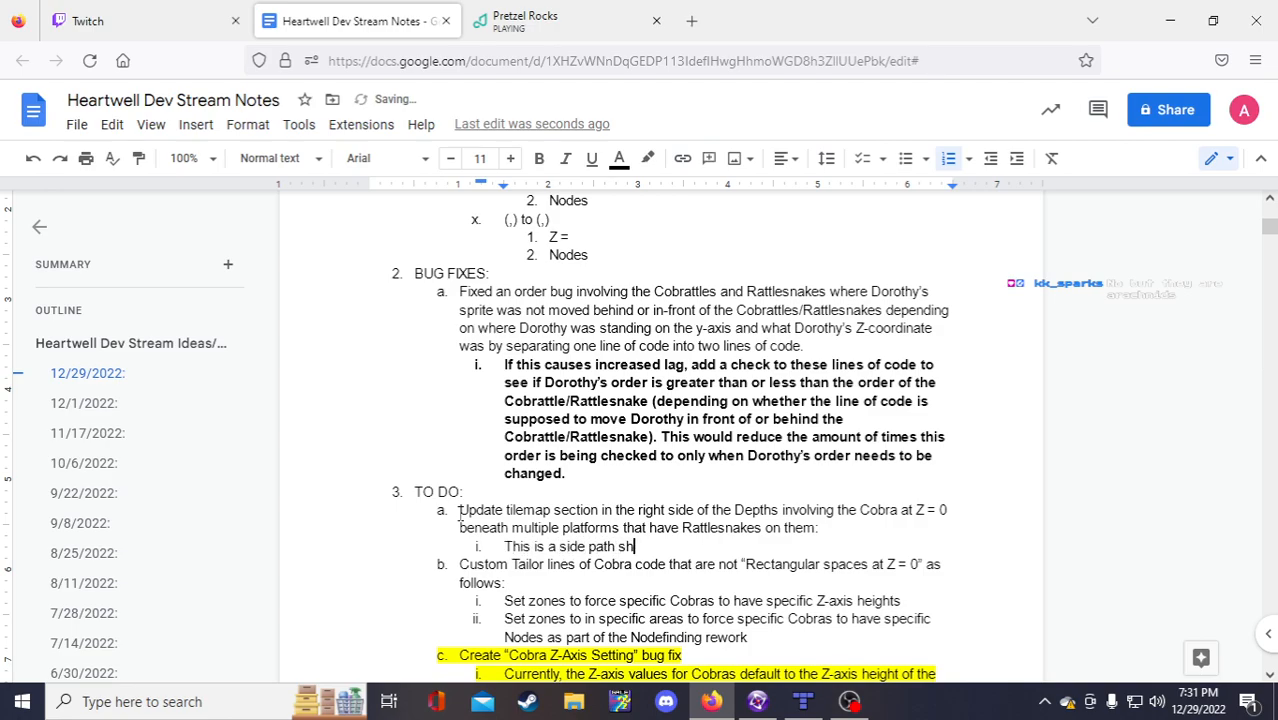
pyautogui.write('ortly after entering the ri')
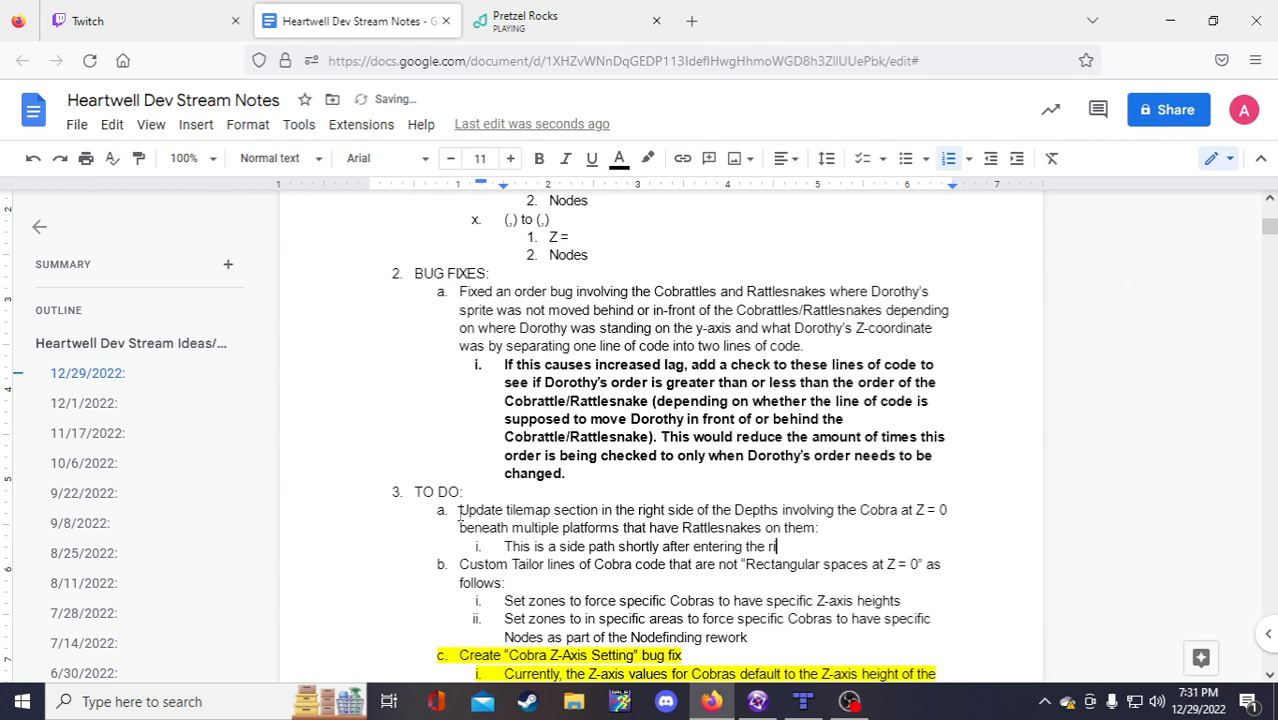
pyautogui.write('ght side of the')
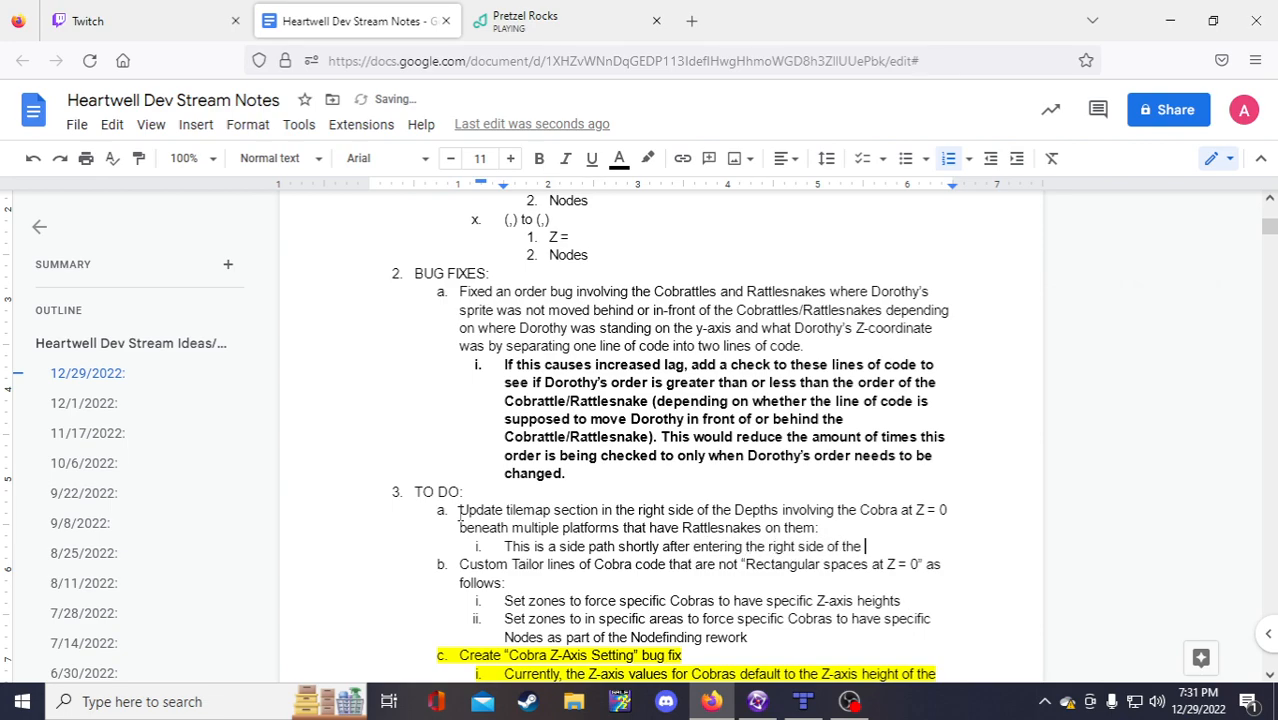
# Step: Replace 'Depths' in the TO DO item with 'Lower portion'
pyautogui.press('Up')
pyautogui.press('Up')
pyautogui.press('Left')
pyautogui.press('Left')
pyautogui.press('Left')
pyautogui.press('Left')
pyautogui.press('Left')
pyautogui.press('Left')
pyautogui.press('Left')
pyautogui.press('Left')
pyautogui.press('Left')
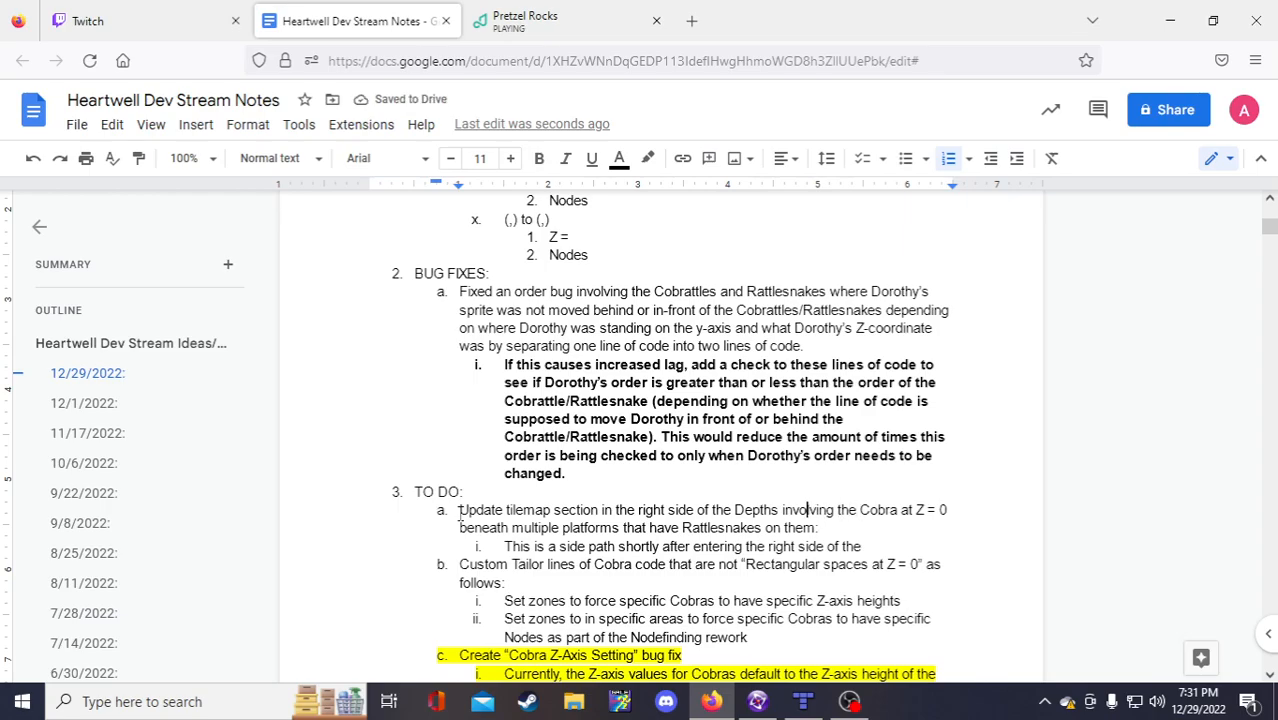
pyautogui.press('BackSpace')
pyautogui.press('BackSpace')
pyautogui.press('BackSpace')
pyautogui.press('BackSpace')
pyautogui.press('BackSpace')
pyautogui.press('BackSpace')
pyautogui.press('BackSpace')
pyautogui.write('Lower')
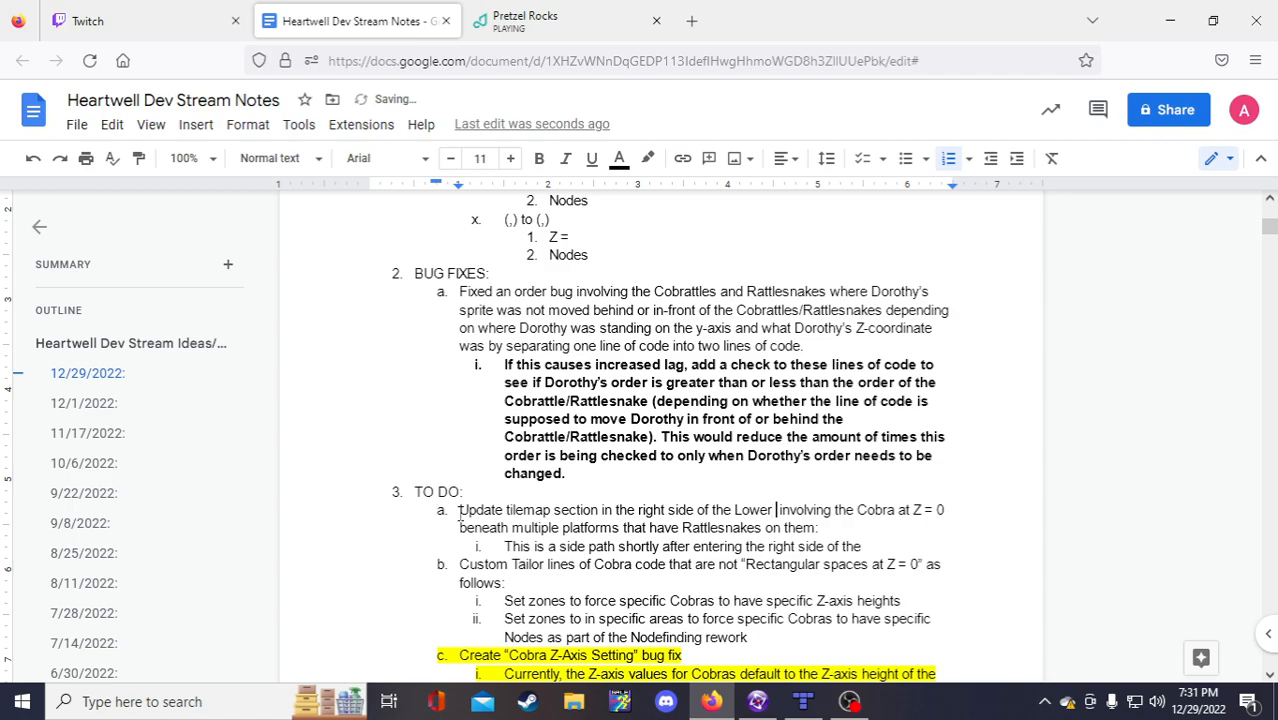
pyautogui.press('BackSpace')
pyautogui.press('BackSpace')
pyautogui.press('BackSpace')
pyautogui.press('BackSpace')
pyautogui.press('BackSpace')
pyautogui.press('BackSpace')
pyautogui.write('Unde')
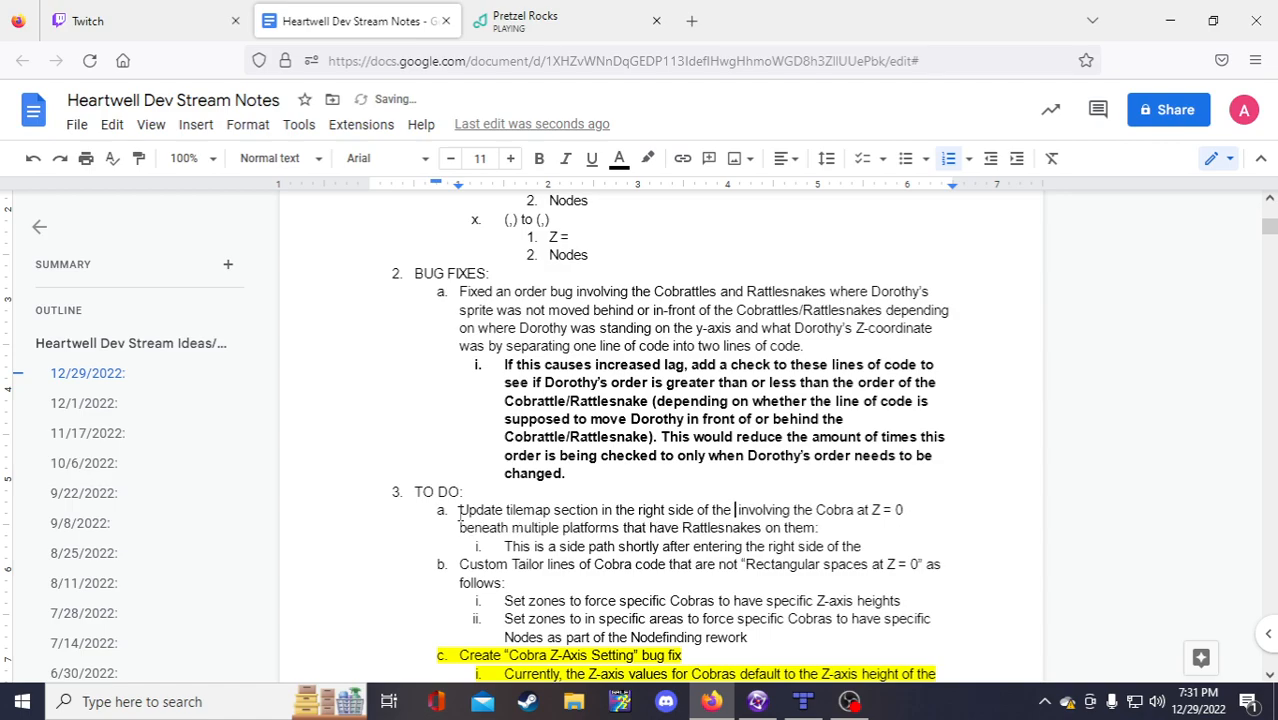
pyautogui.write('rgroun')
pyautogui.press('BackSpace')
pyautogui.press('BackSpace')
pyautogui.press('BackSpace')
pyautogui.press('BackSpace')
pyautogui.press('BackSpace')
pyautogui.press('BackSpace')
pyautogui.press('BackSpace')
pyautogui.press('BackSpace')
pyautogui.press('BackSpace')
pyautogui.press('BackSpace')
pyautogui.write('Los')
pyautogui.press('BackSpace')
pyautogui.write('wer P')
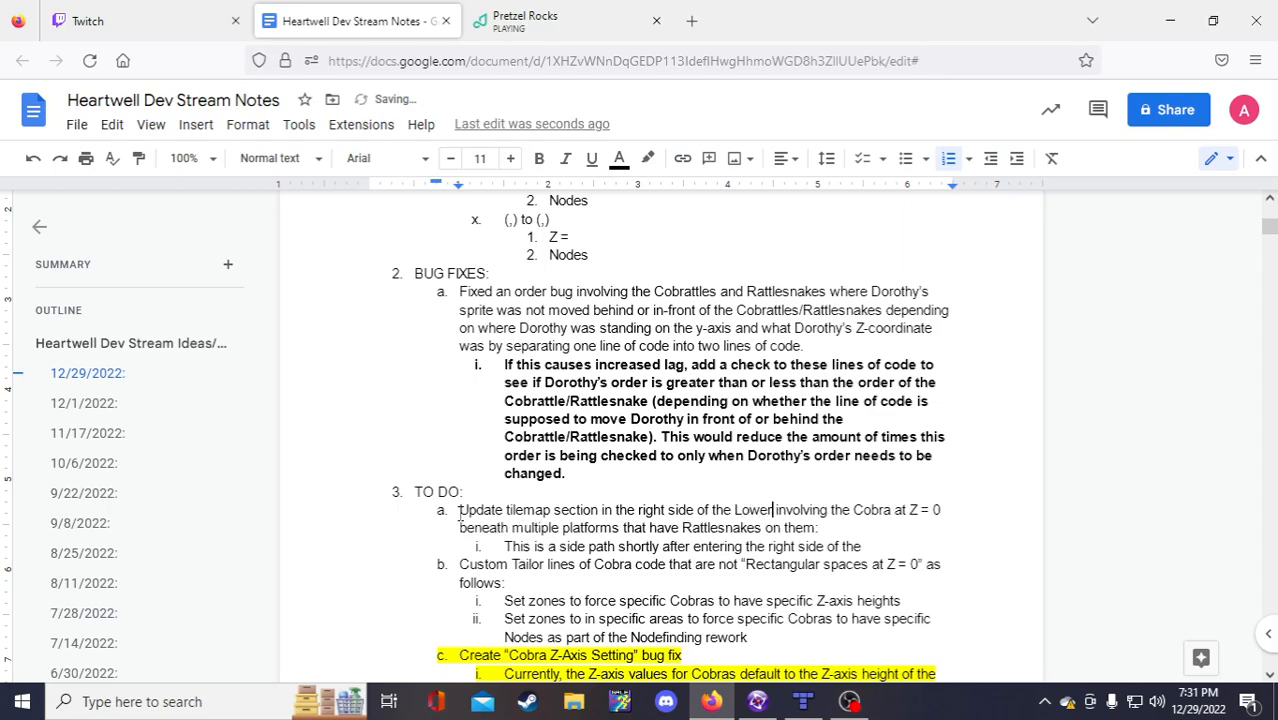
pyautogui.press('BackSpace')
pyautogui.write('ort')
pyautogui.press('BackSpace')
pyautogui.press('BackSpace')
pyautogui.press('BackSpace')
pyautogui.write('porti')
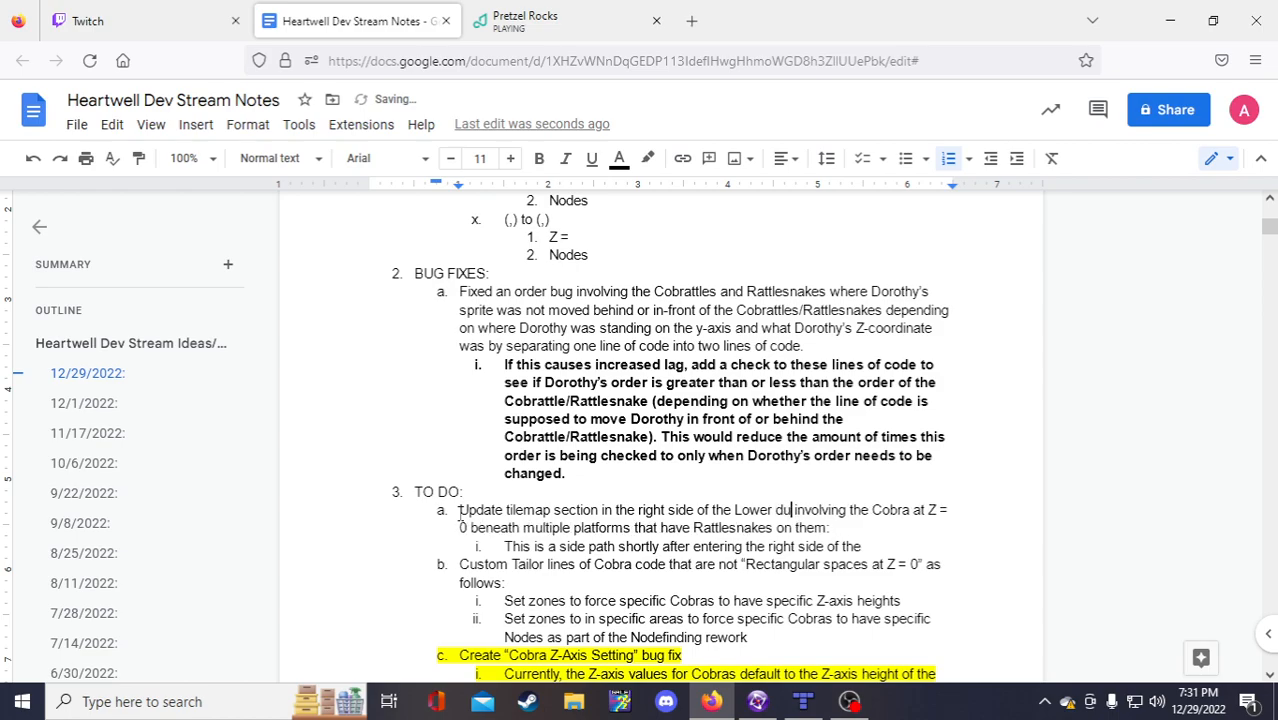
pyautogui.write('on')
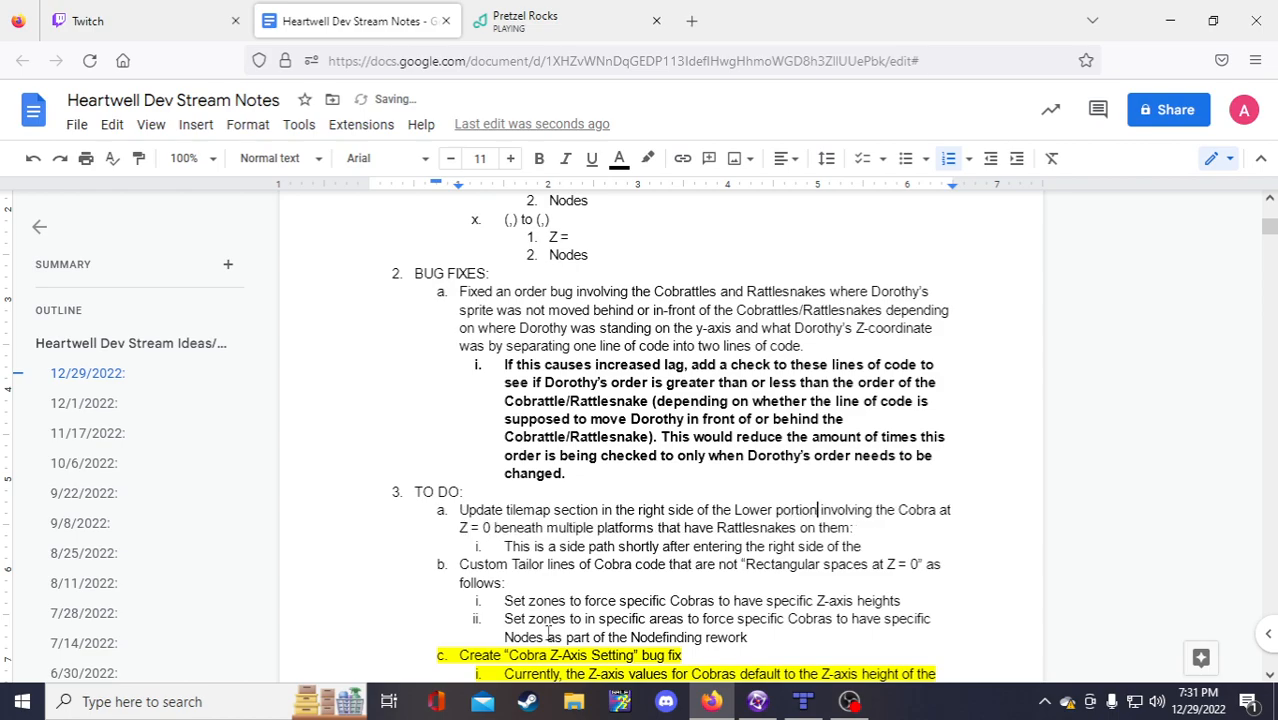
# Step: End the side path note with 'lower portion', lowercase 'Lower', and begin a new sub-point
pyautogui.click(897, 544)
pyautogui.write('lower portion')
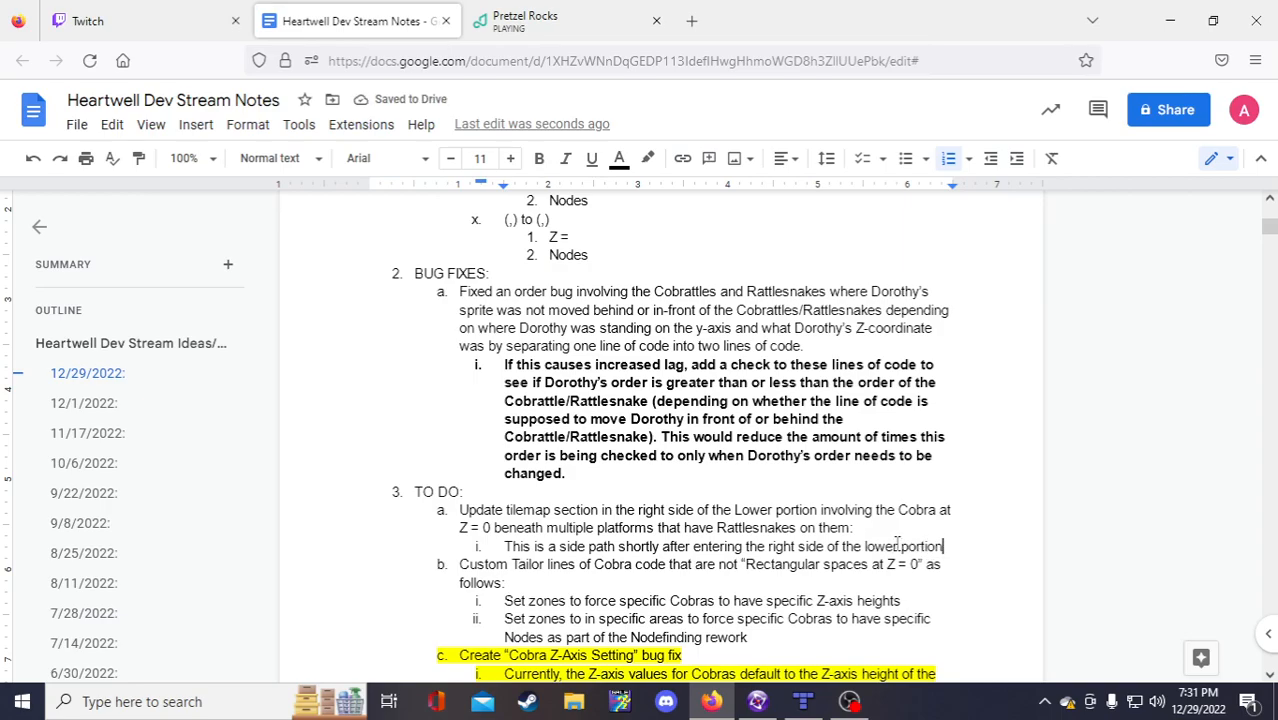
pyautogui.scroll(-2, 932, 580)
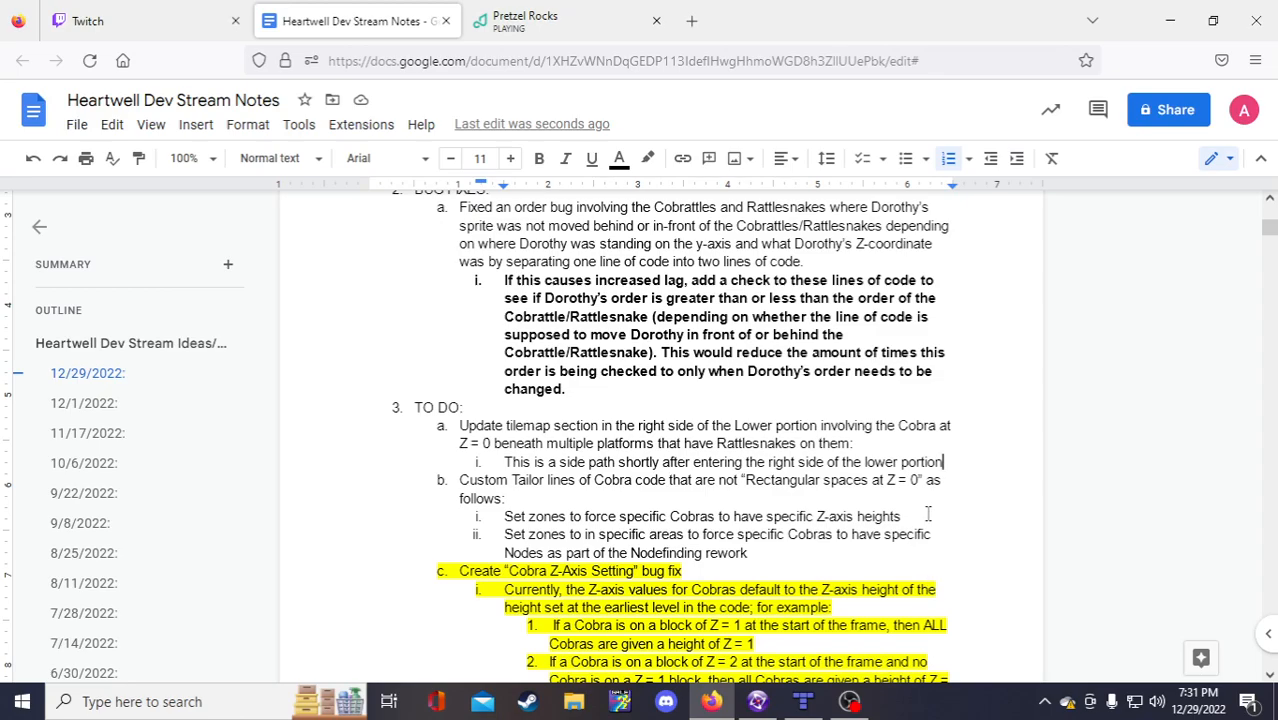
pyautogui.click(736, 426)
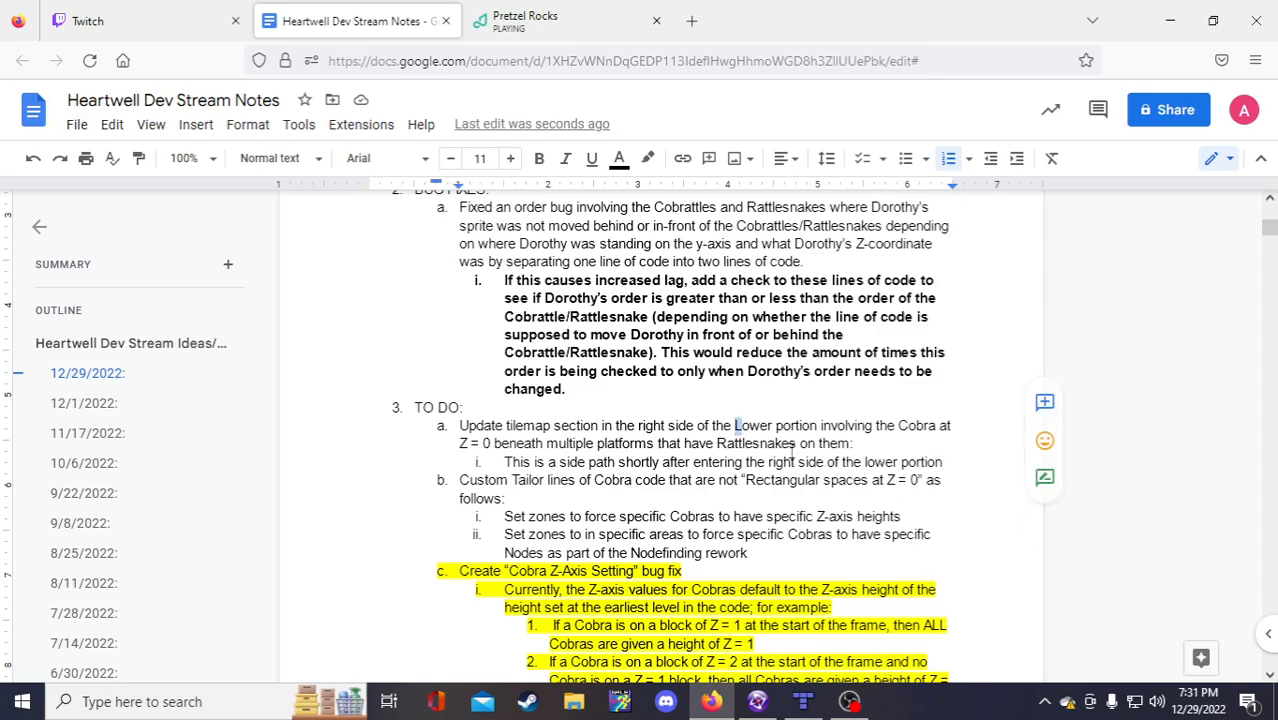
pyautogui.press('Delete')
pyautogui.write('l')
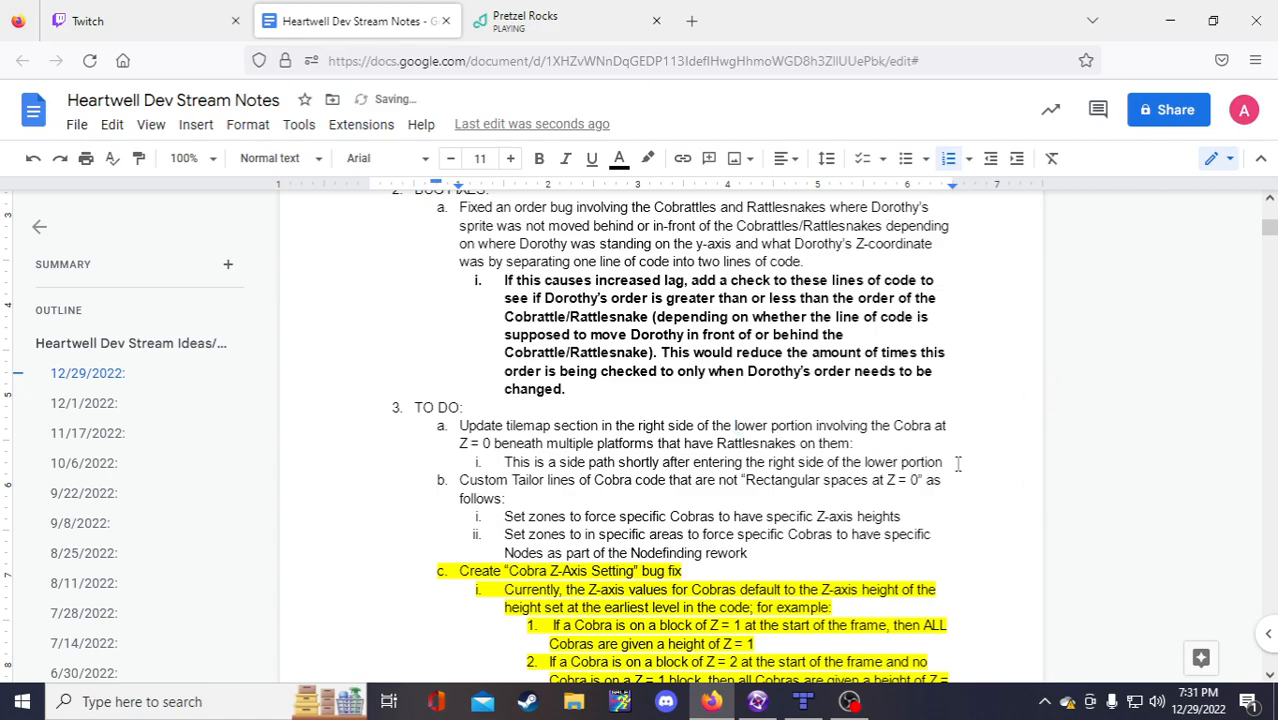
pyautogui.click(920, 505)
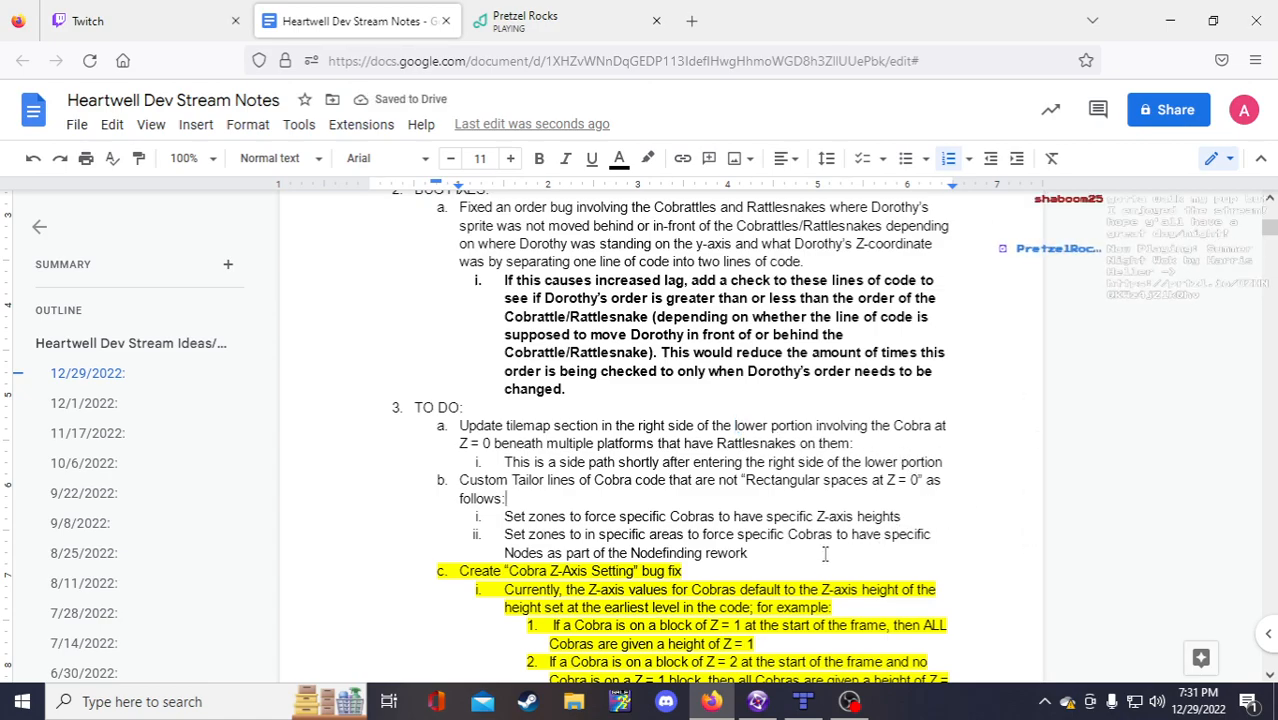
pyautogui.click(957, 464)
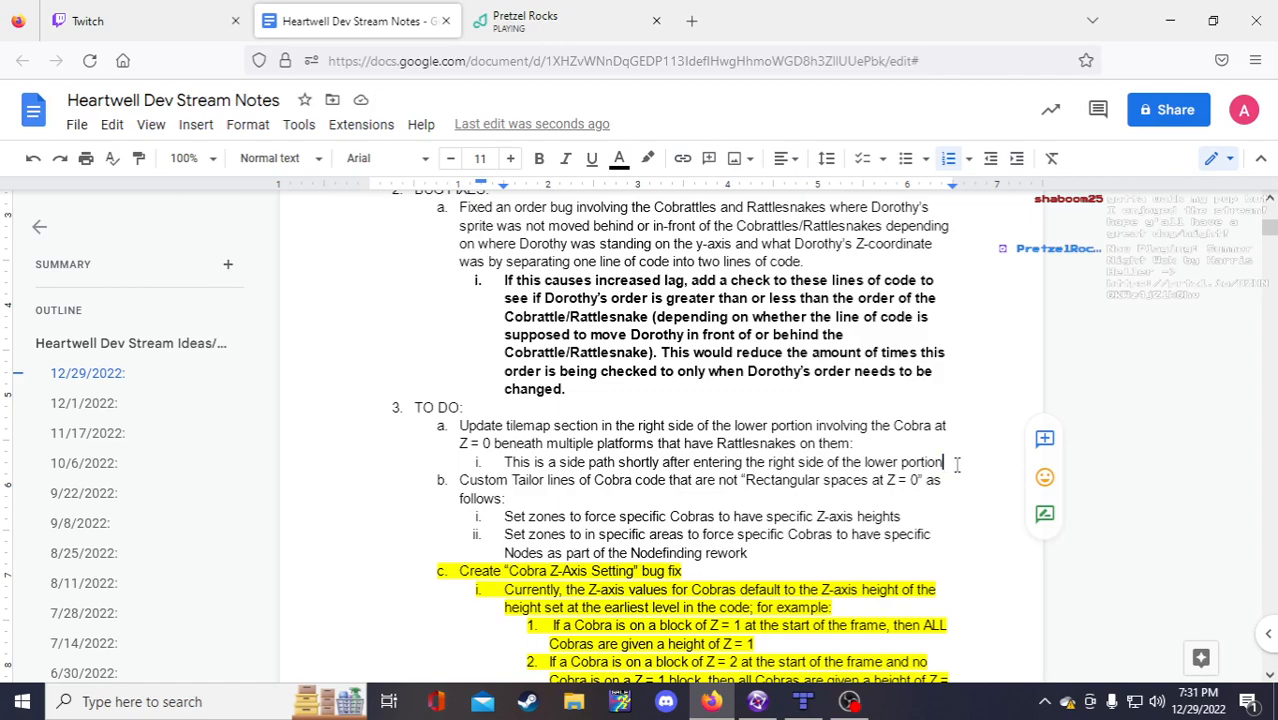
pyautogui.press('Return')
# Step: Type sub-point ii: 'Copy the tilemap section into active backdrop objects, then adjust the platforms/collision accordingly'
pyautogui.write('Copy the tile ma')
pyautogui.press('BackSpace')
pyautogui.press('BackSpace')
pyautogui.write('map section in')
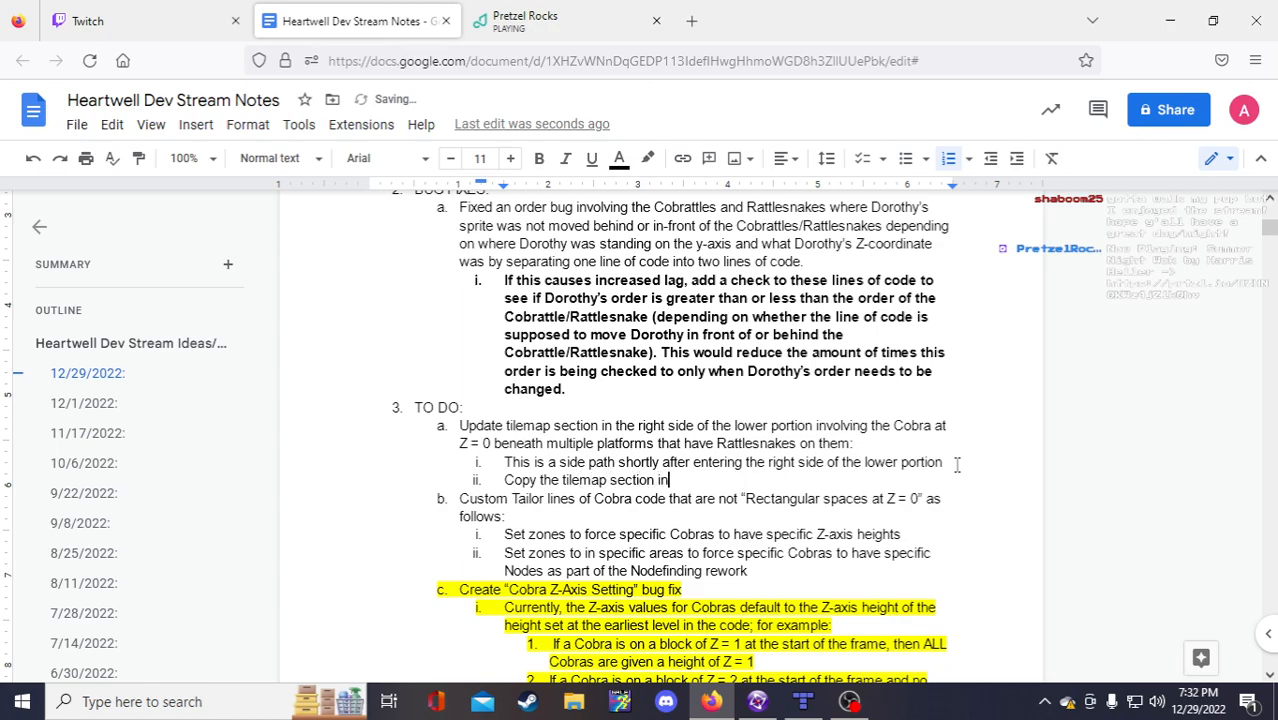
pyautogui.write('to active backgrop objects, th')
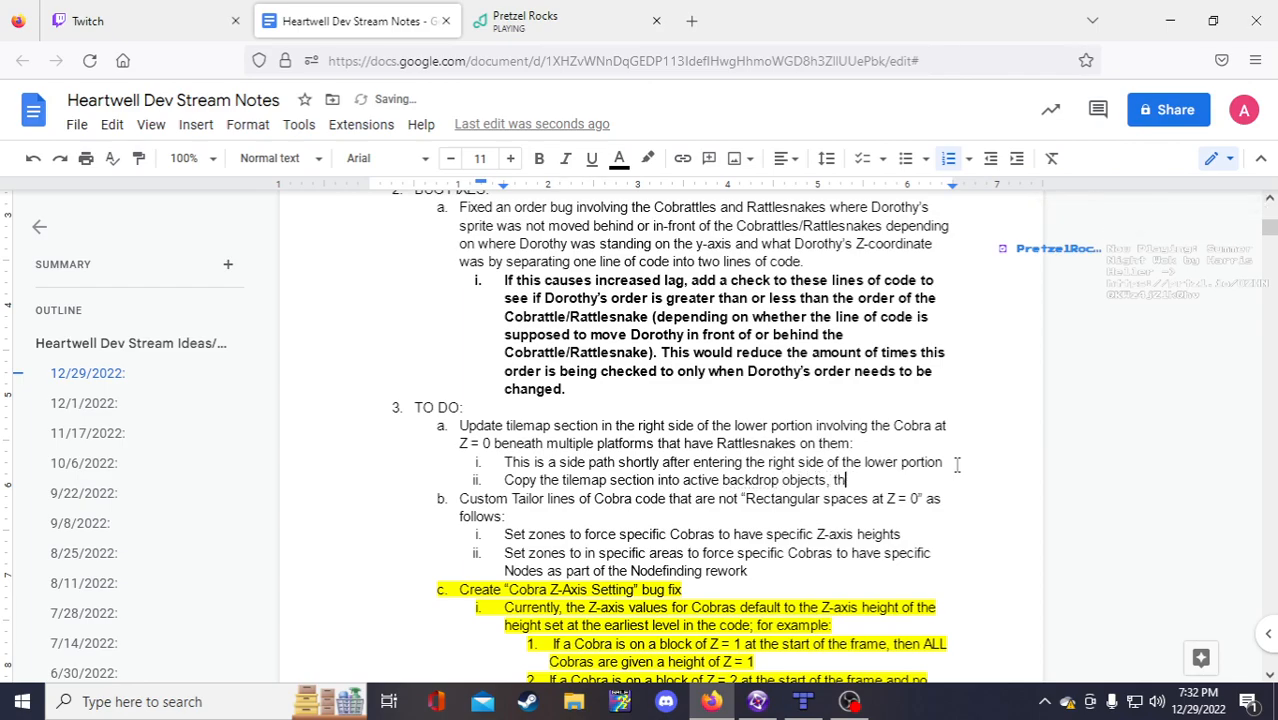
pyautogui.press('BackSpace')
pyautogui.press('BackSpace')
pyautogui.press('BackSpace')
pyautogui.press('BackSpace')
pyautogui.press('BackSpace')
pyautogui.press('BackSpace')
pyautogui.press('BackSpace')
pyautogui.press('BackSpace')
pyautogui.press('BackSpace')
pyautogui.press('BackSpace')
pyautogui.press('BackSpace')
pyautogui.press('BackSpace')
pyautogui.press('BackSpace')
pyautogui.press('BackSpace')
pyautogui.press('BackSpace')
pyautogui.press('BackSpace')
pyautogui.press('BackSpace')
pyautogui.press('BackSpace')
pyautogui.press('BackSpace')
pyautogui.press('BackSpace')
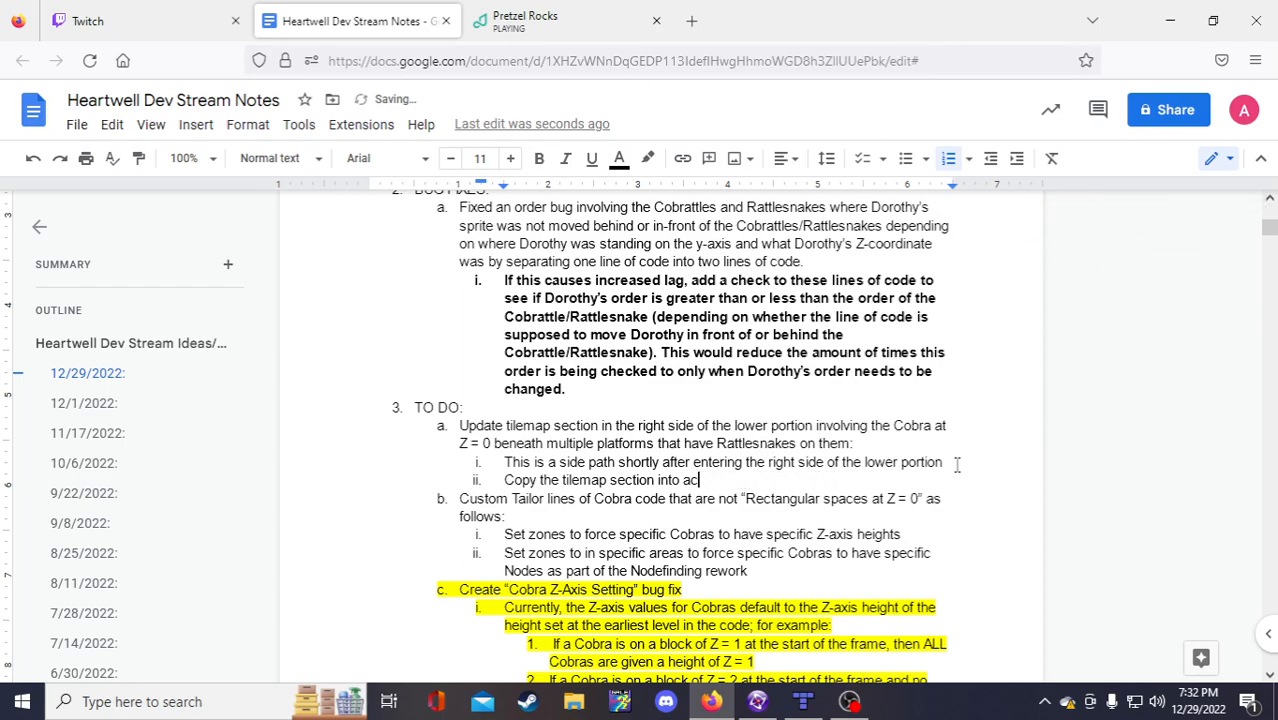
pyautogui.write('ctive ba')
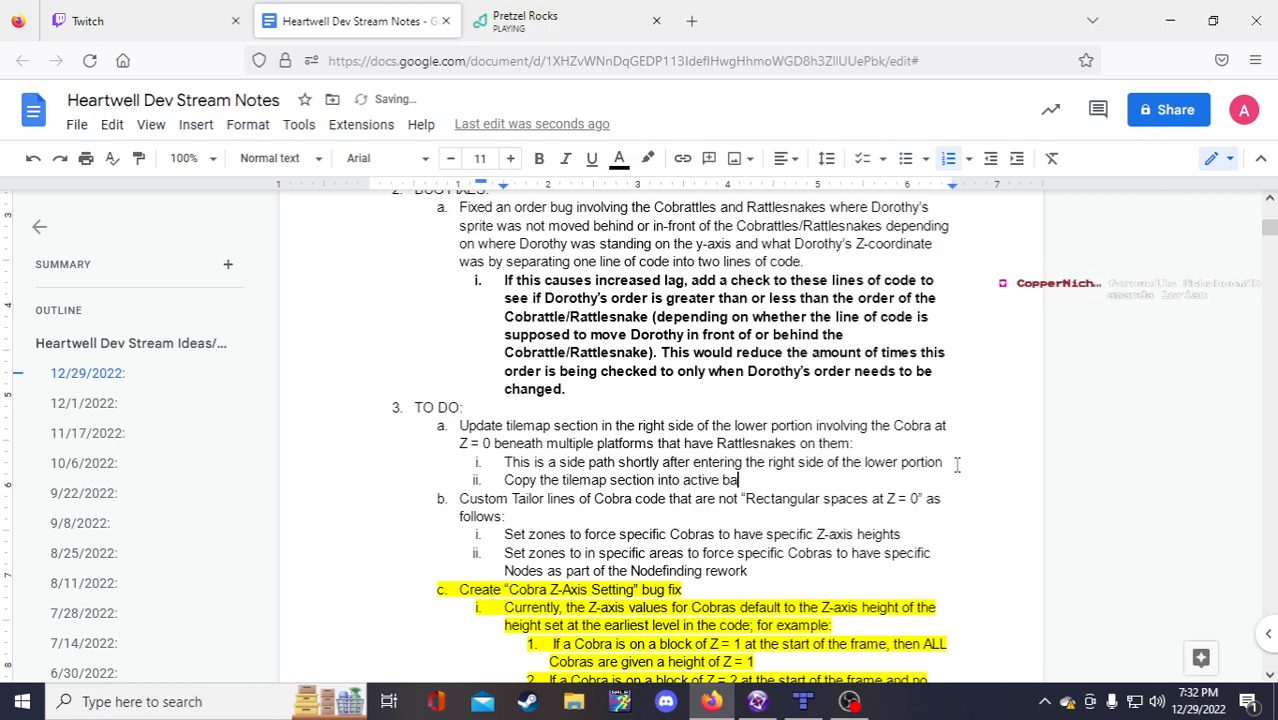
pyautogui.write('ckdrop objects, then adjust the')
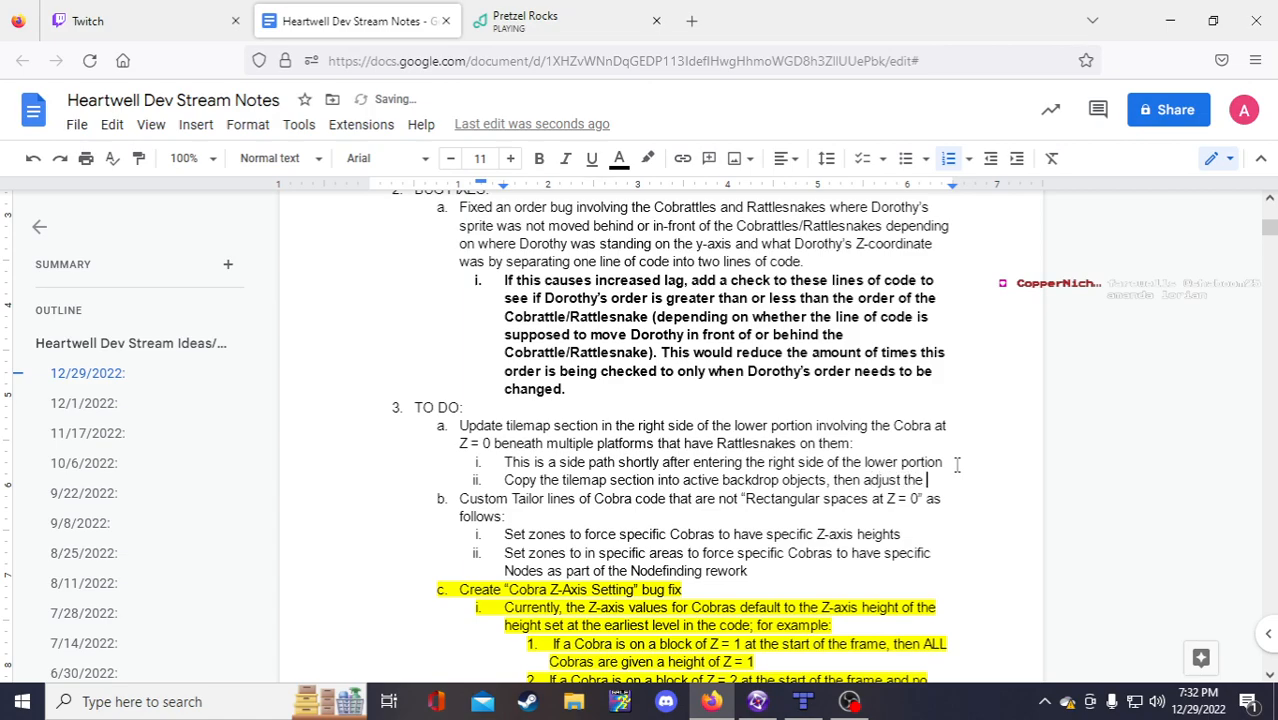
pyautogui.write('tlatforms/coll')
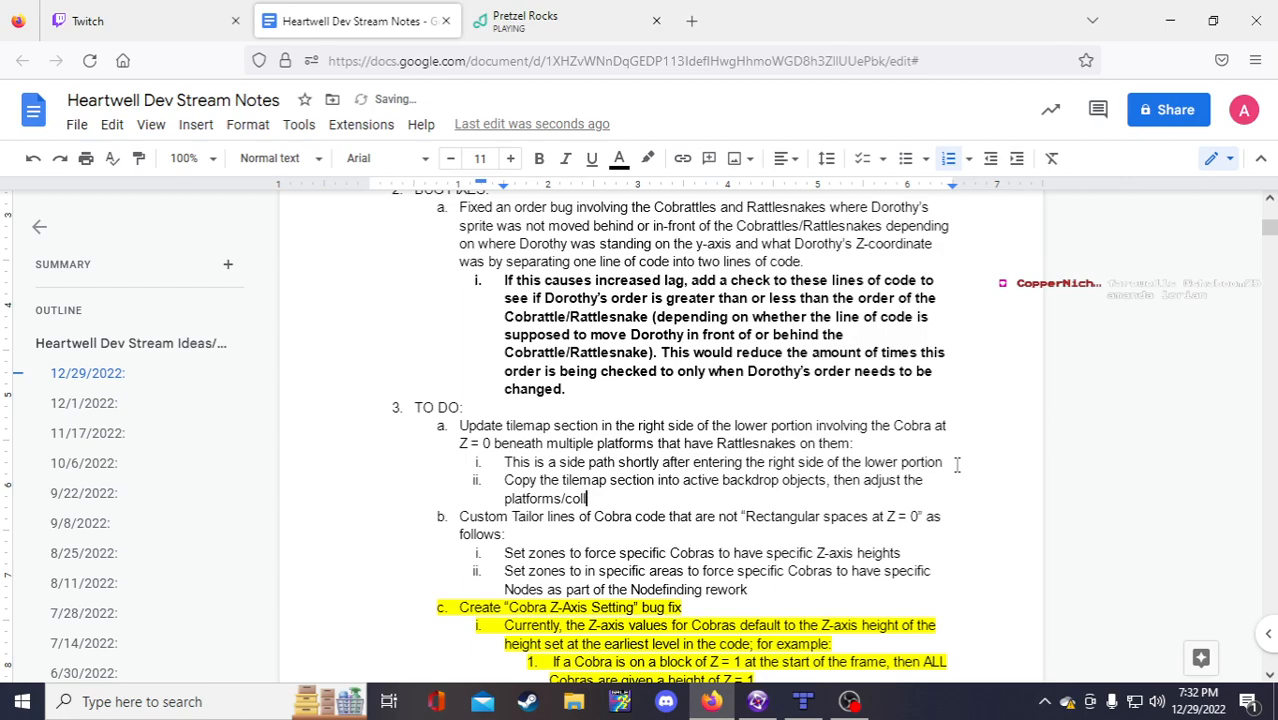
pyautogui.write('ision accordingly.')
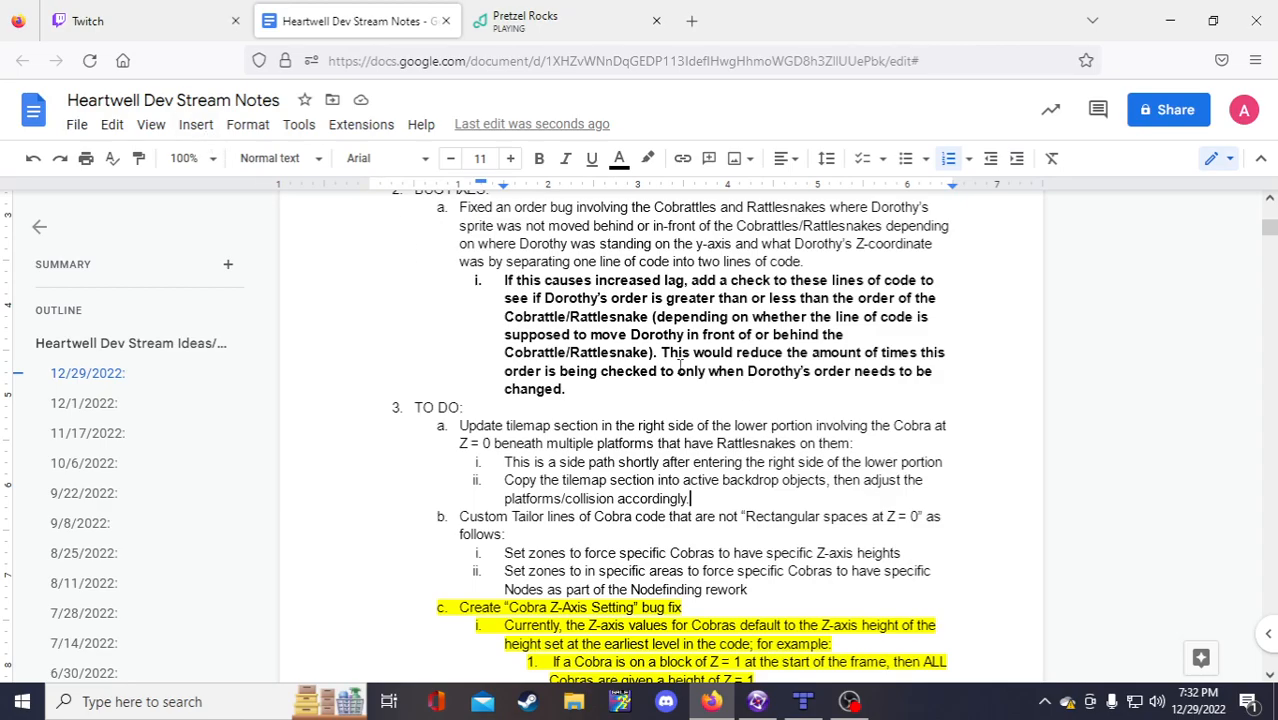
pyautogui.scroll(-2, 771, 484)
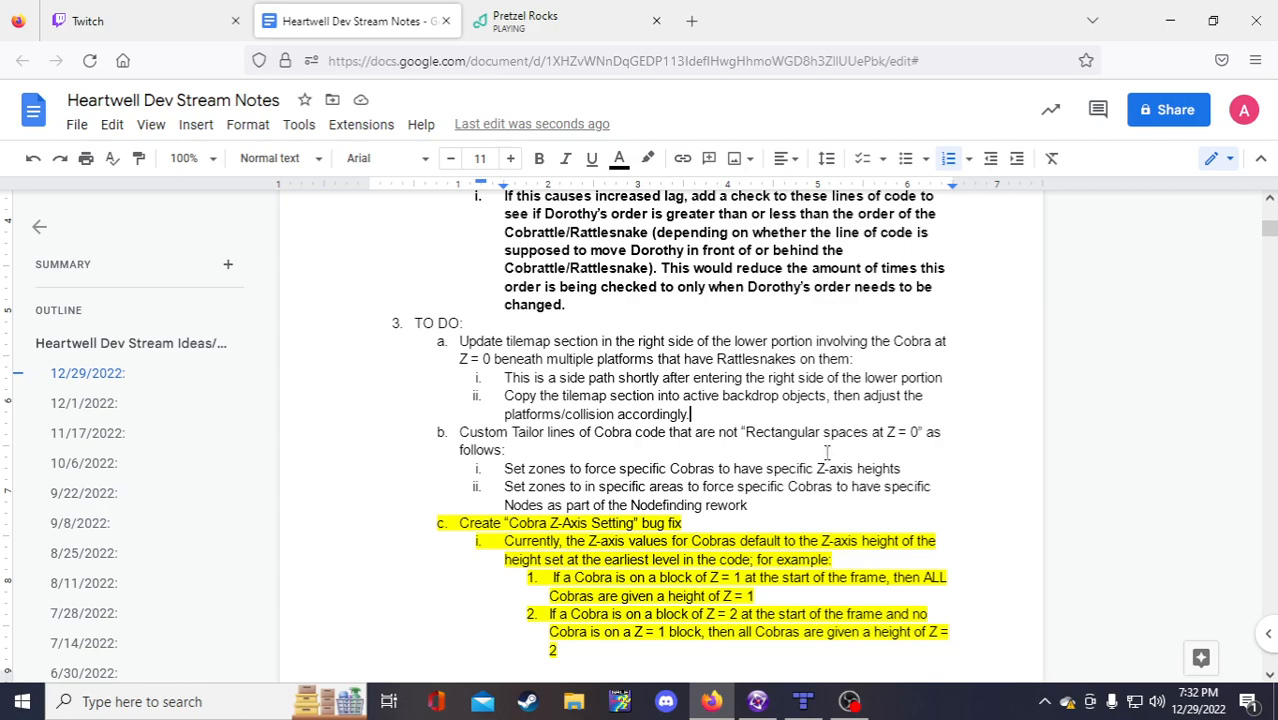
# Step: Return to the Lower Well frame in Fusion and select the 4X1 Impassible Wall
pyautogui.click(789, 489)
pyautogui.click(757, 701)
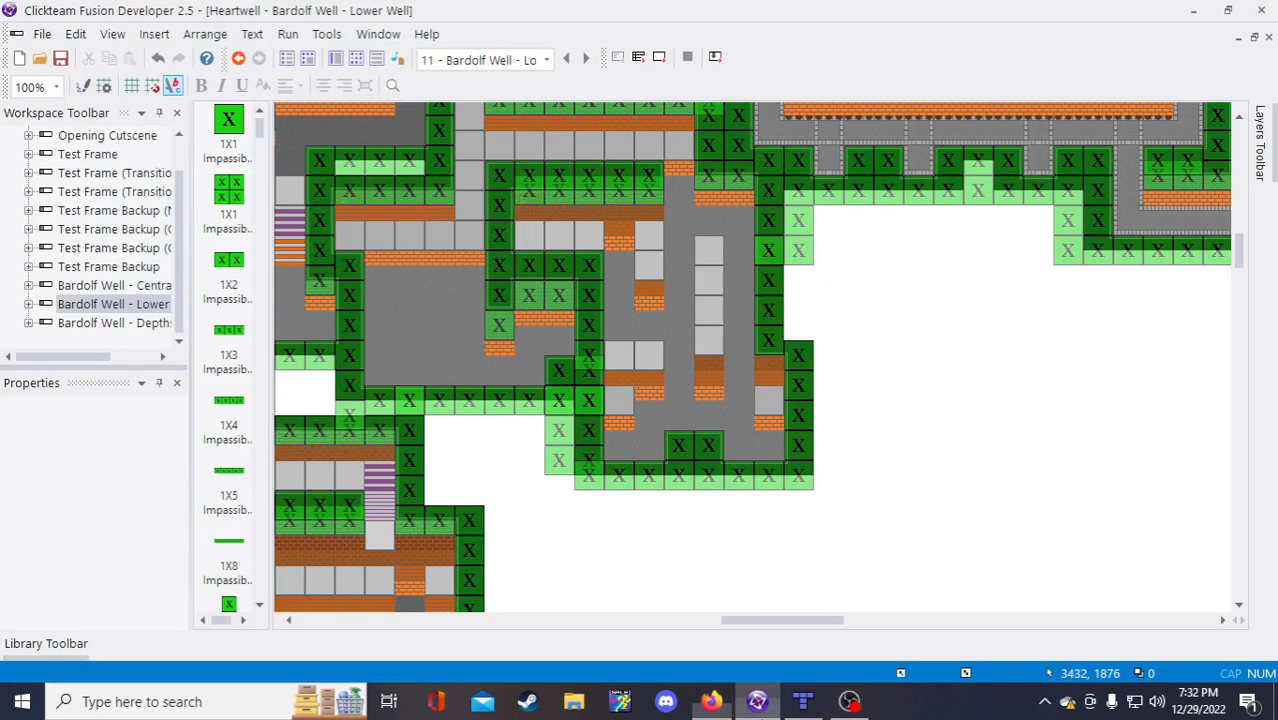
pyautogui.scroll(2, 810, 598)
pyautogui.scroll(-2, 839, 634)
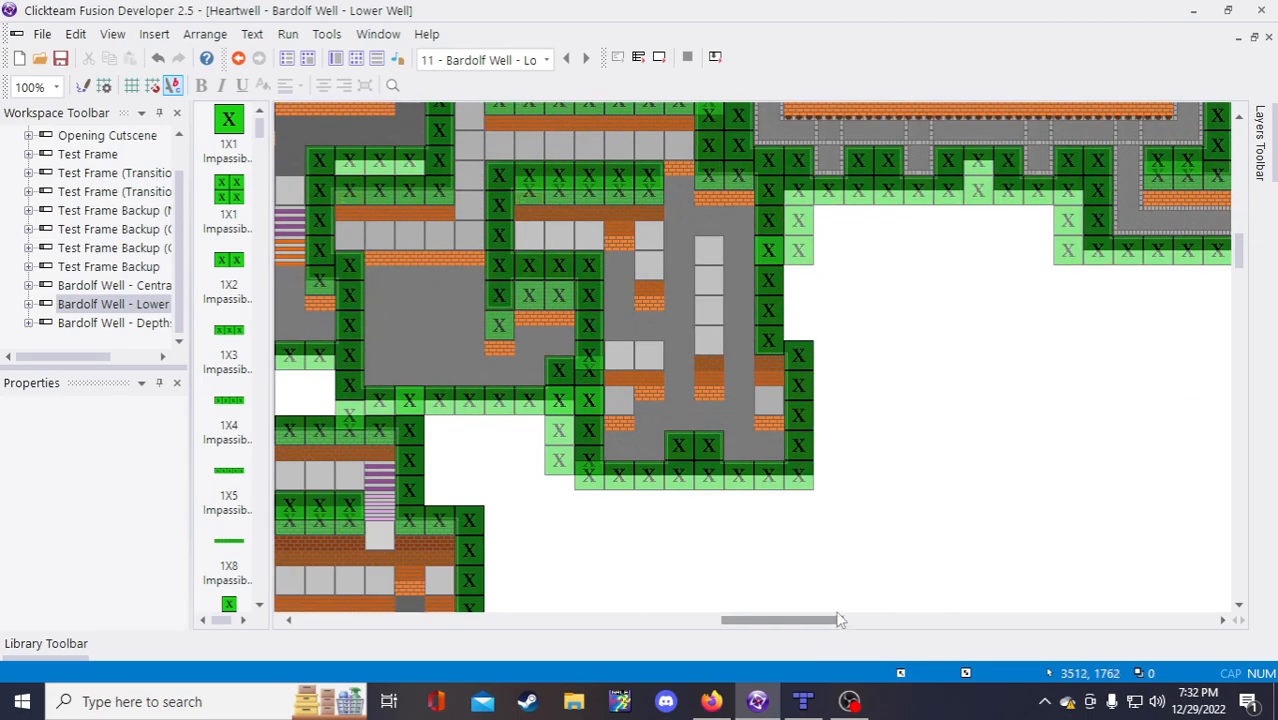
pyautogui.scroll(2, 829, 528)
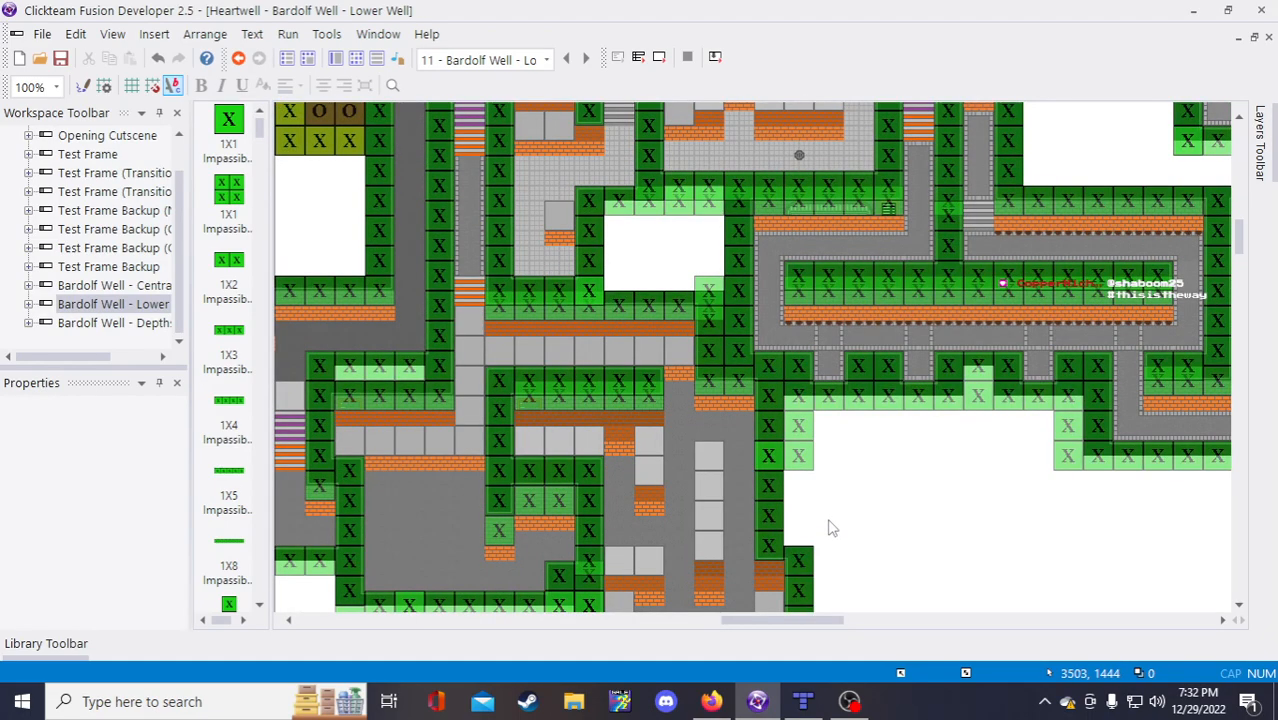
pyautogui.scroll(-2, 829, 528)
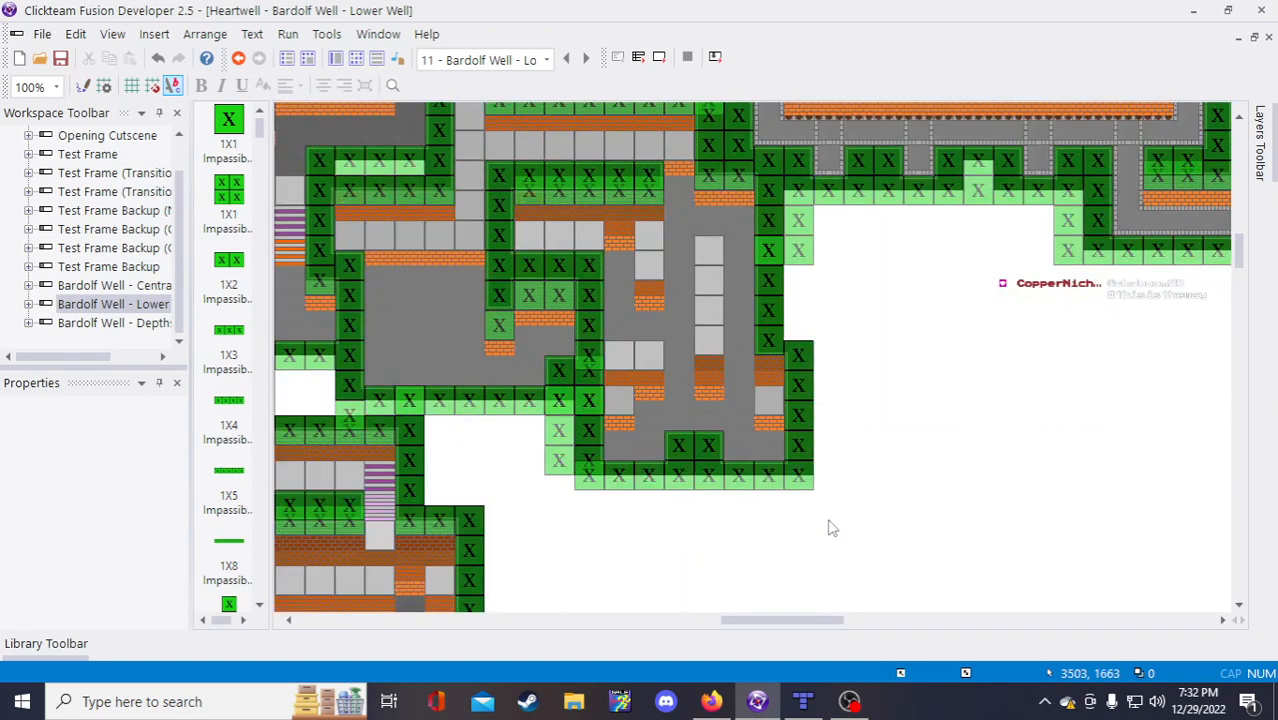
pyautogui.click(779, 320)
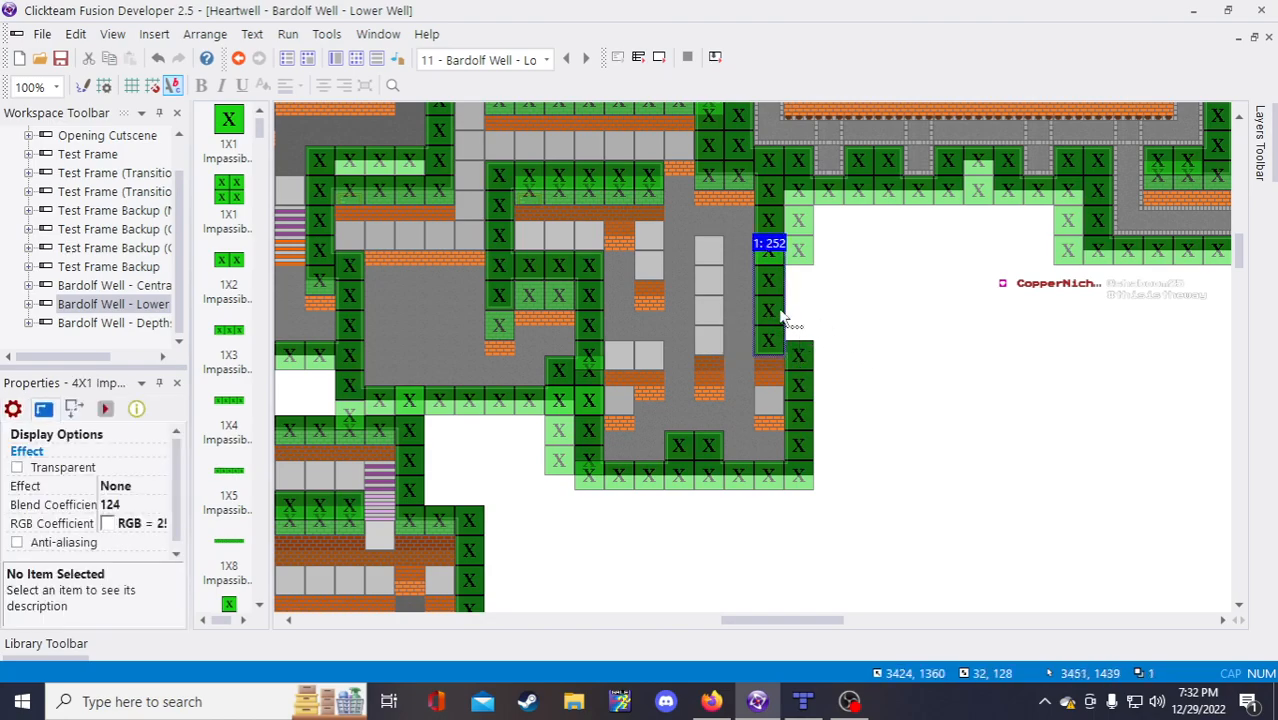
pyautogui.click(743, 352)
pyautogui.scroll(2, 905, 445)
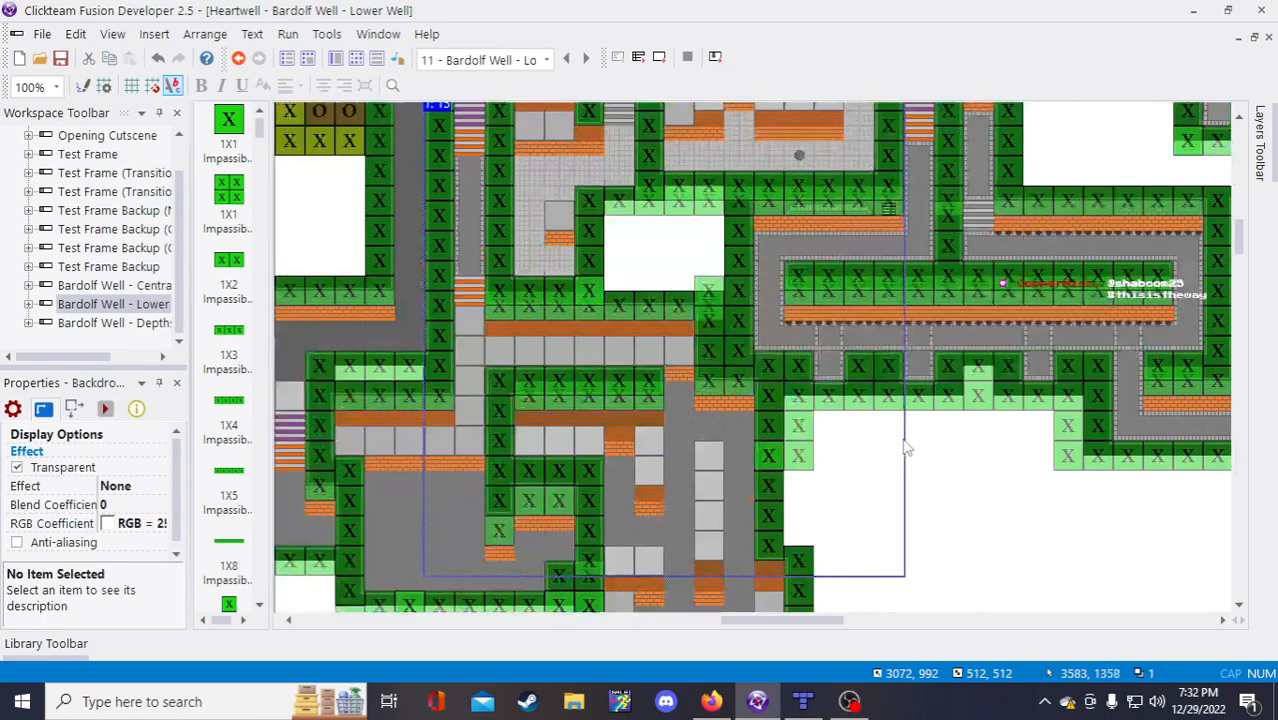
# Step: Move the 4X1 Impassible Wall left beside the grey column and slightly up, exposing a black gap
pyautogui.moveTo(763, 525); pyautogui.dragTo(734, 525)
pyautogui.scroll(-2, 818, 542)
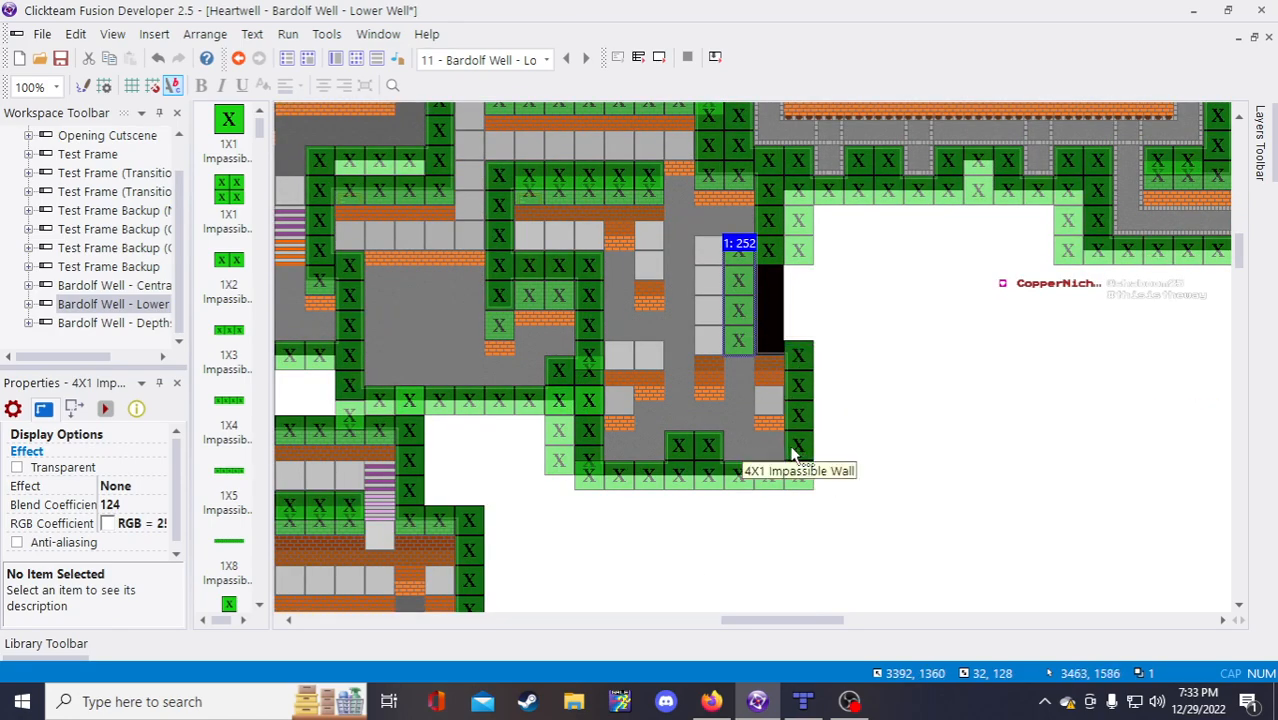
pyautogui.scroll(2, 781, 428)
pyautogui.scroll(-2, 755, 432)
pyautogui.scroll(2, 755, 432)
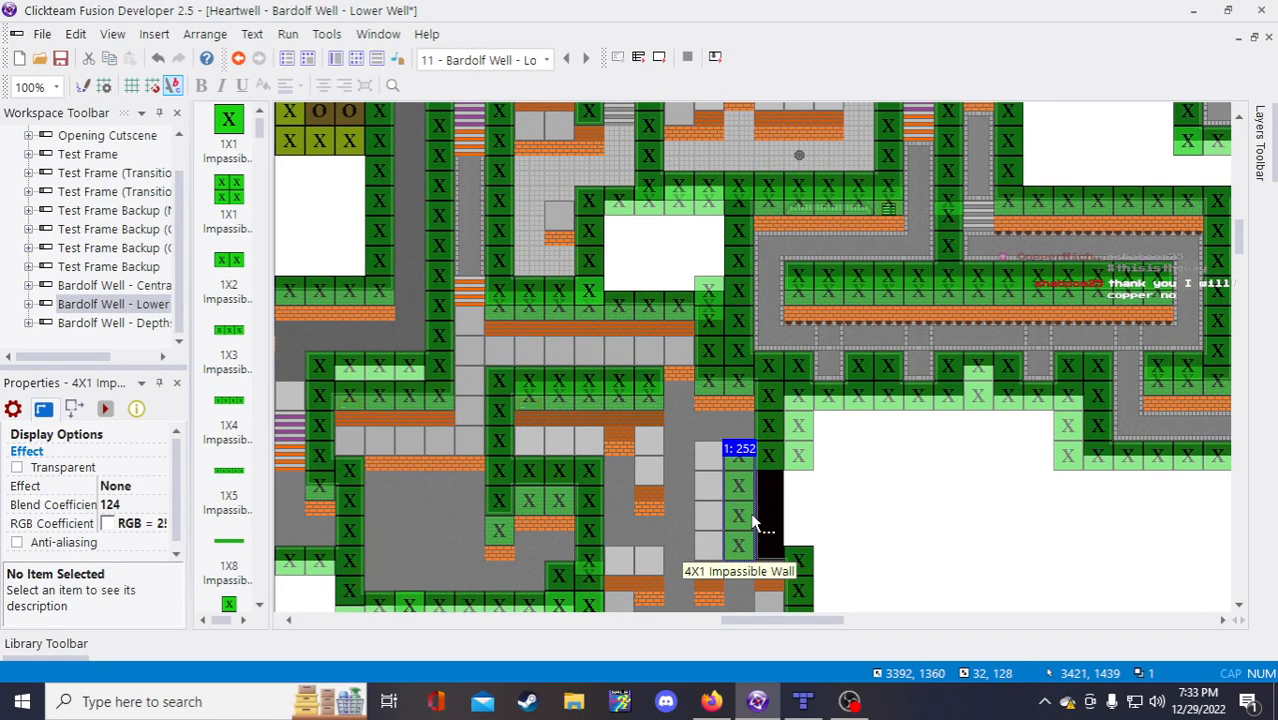
pyautogui.moveTo(740, 523); pyautogui.dragTo(741, 511)
pyautogui.click(920, 558)
pyautogui.scroll(-2, 916, 556)
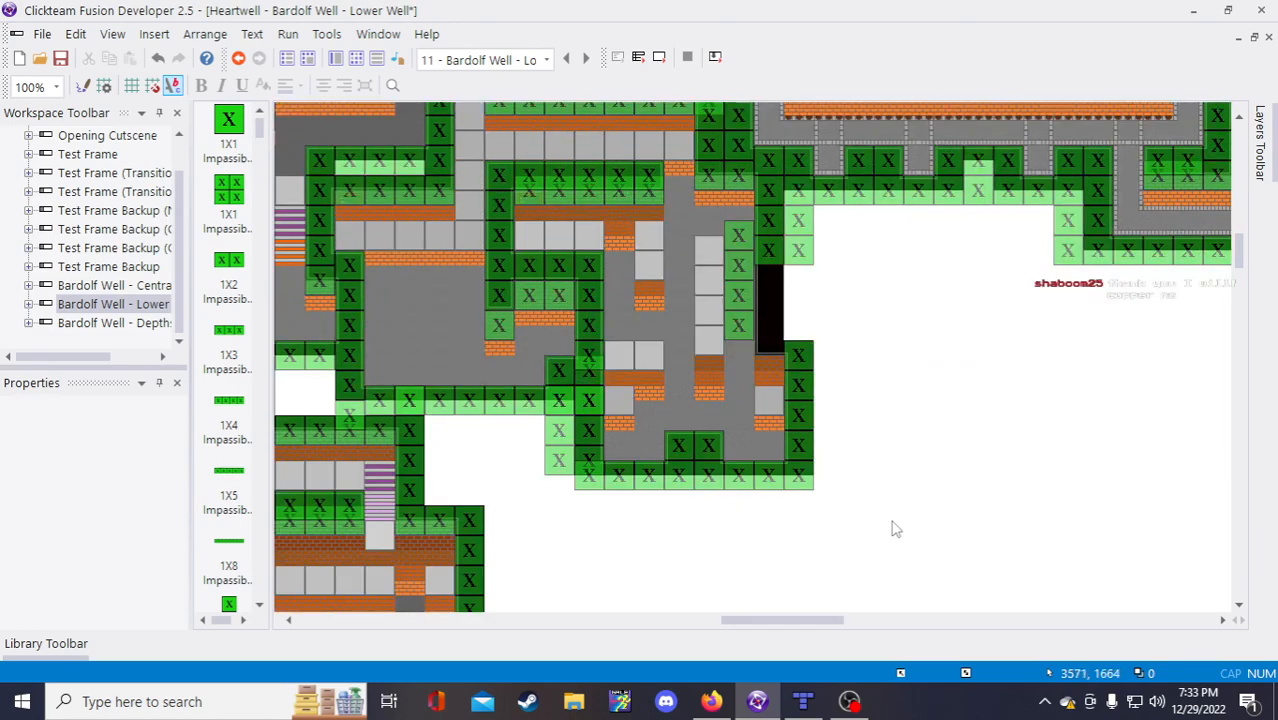
# Step: Inspect the 4X2, 1X8 and 1X2 Impassible Walls near the top of the frame
pyautogui.click(778, 252)
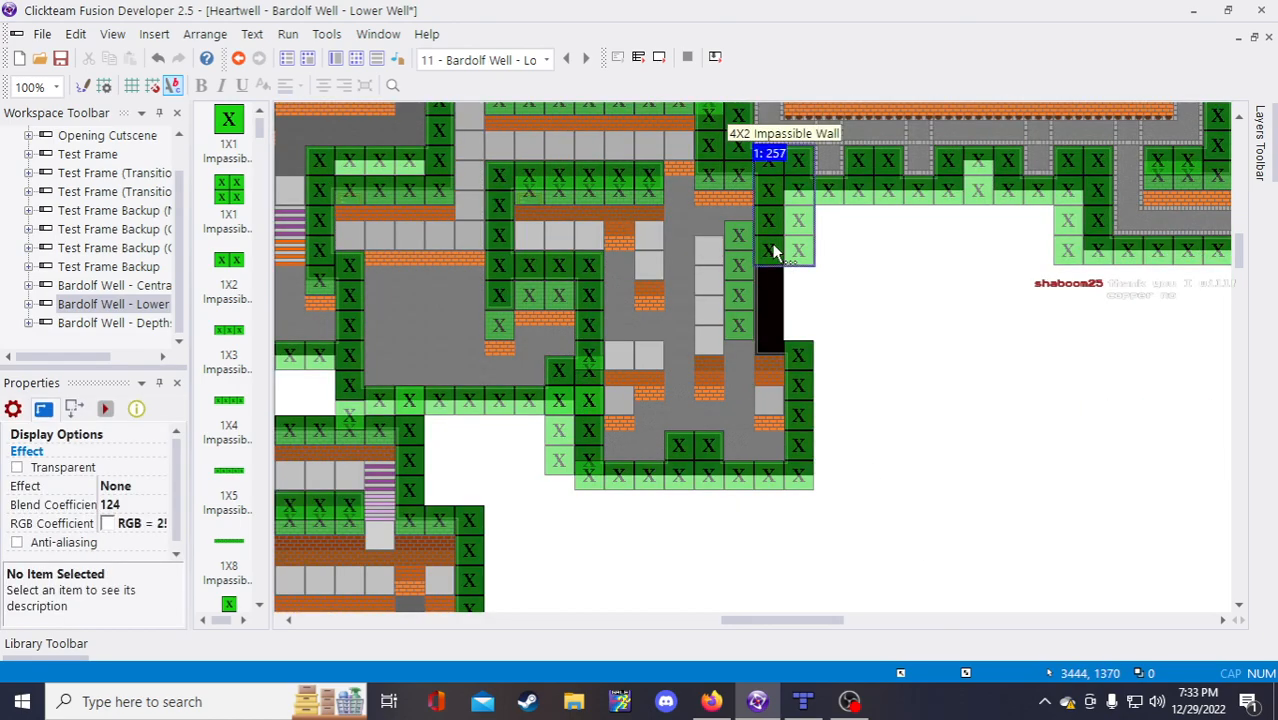
pyautogui.click(980, 200)
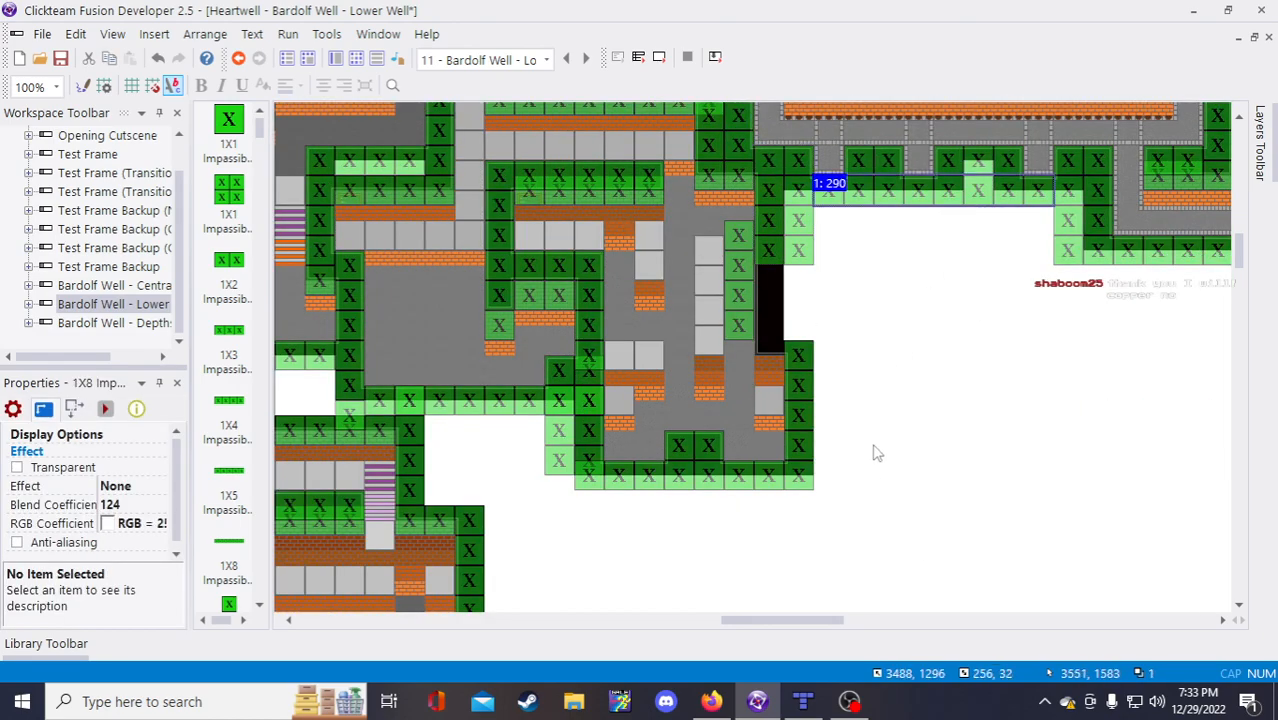
pyautogui.scroll(2, 874, 453)
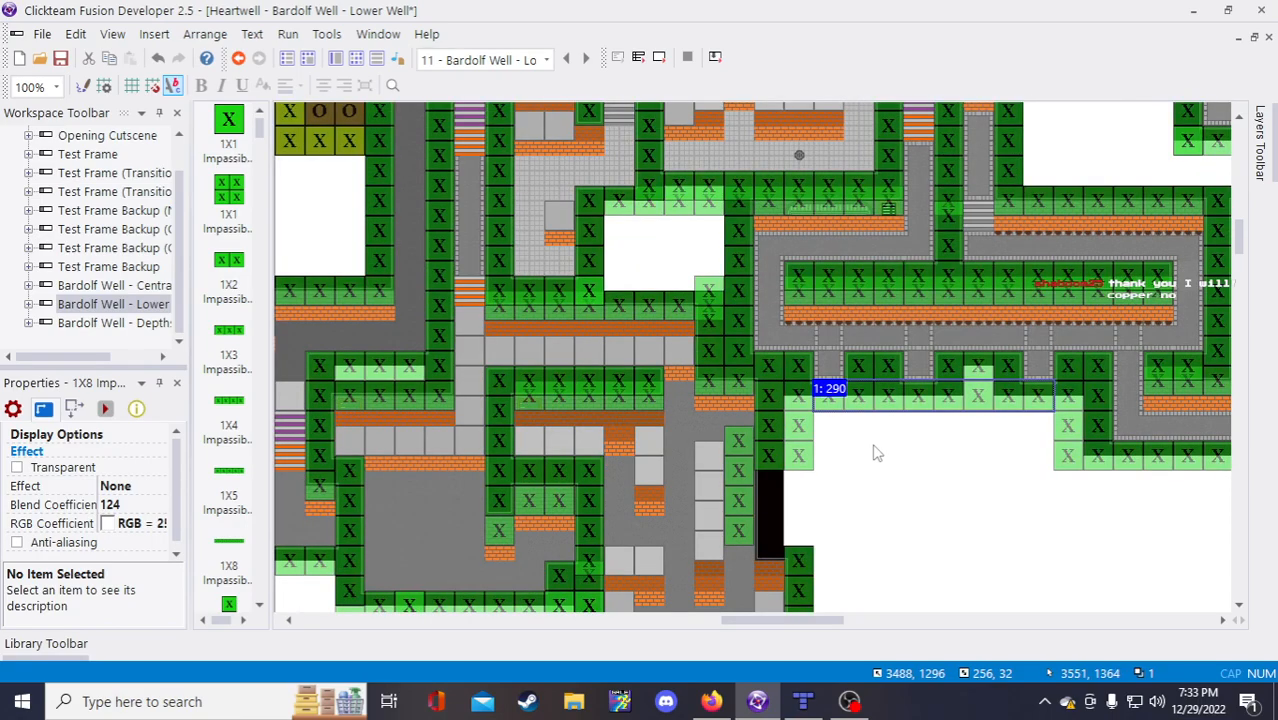
pyautogui.scroll(2, 766, 427)
pyautogui.click(721, 487)
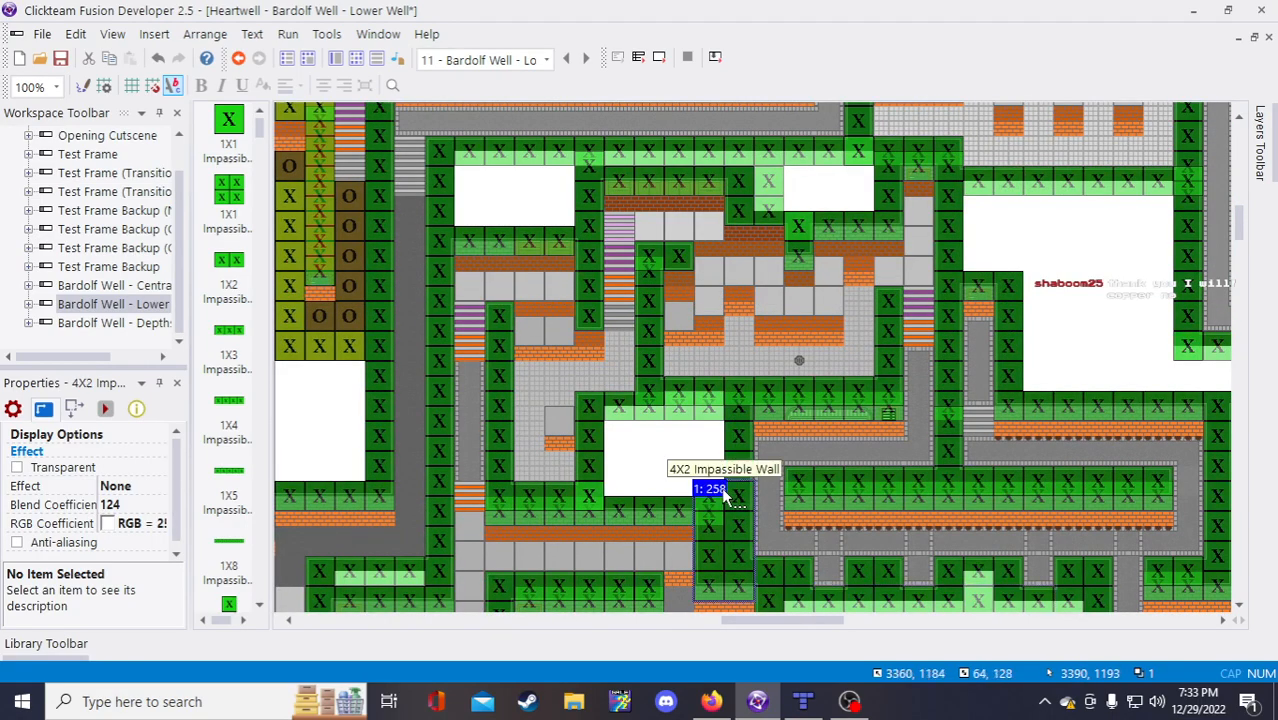
pyautogui.click(664, 247)
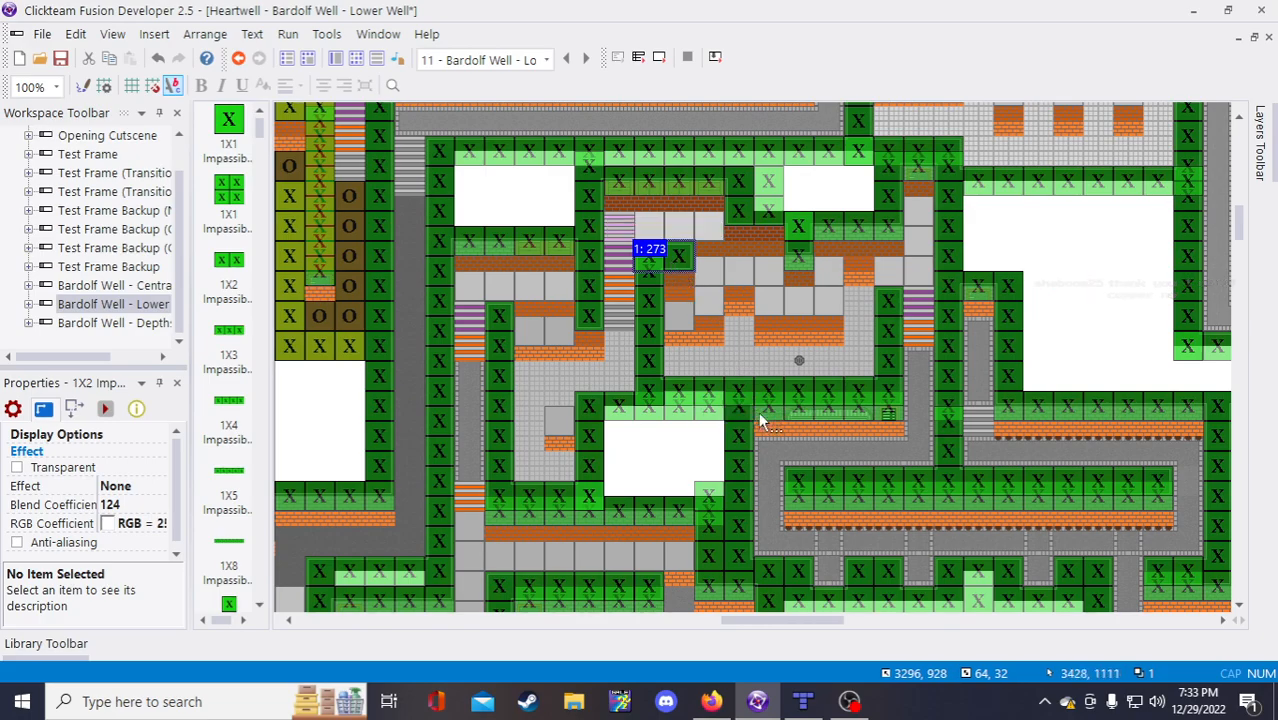
pyautogui.scroll(-3, 812, 441)
pyautogui.scroll(2, 850, 439)
pyautogui.scroll(2, 873, 456)
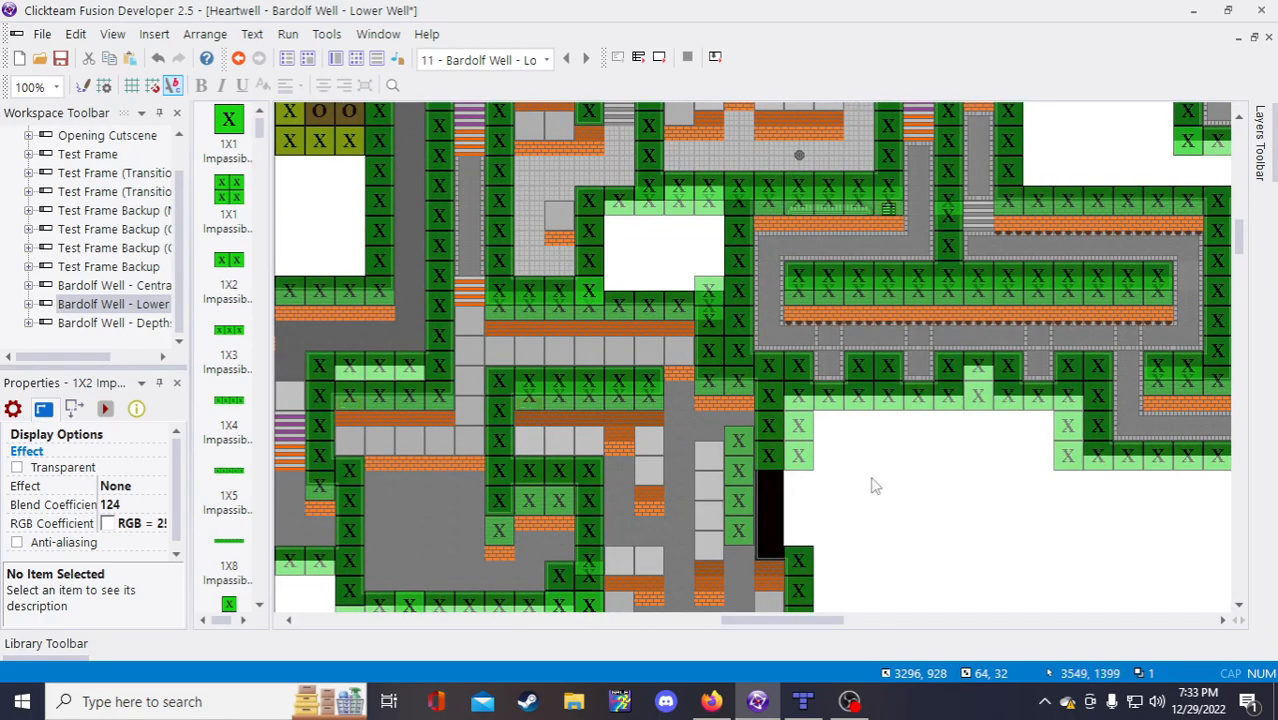
# Step: Paste a copy of the 1X2 Impassible Wall into the dark gap
pyautogui.click(877, 492)
pyautogui.hotkey('ctrl', 'v')
pyautogui.click(915, 531)
pyautogui.moveTo(917, 532); pyautogui.dragTo(753, 549)
pyautogui.scroll(-1, 901, 530)
pyautogui.click(868, 444)
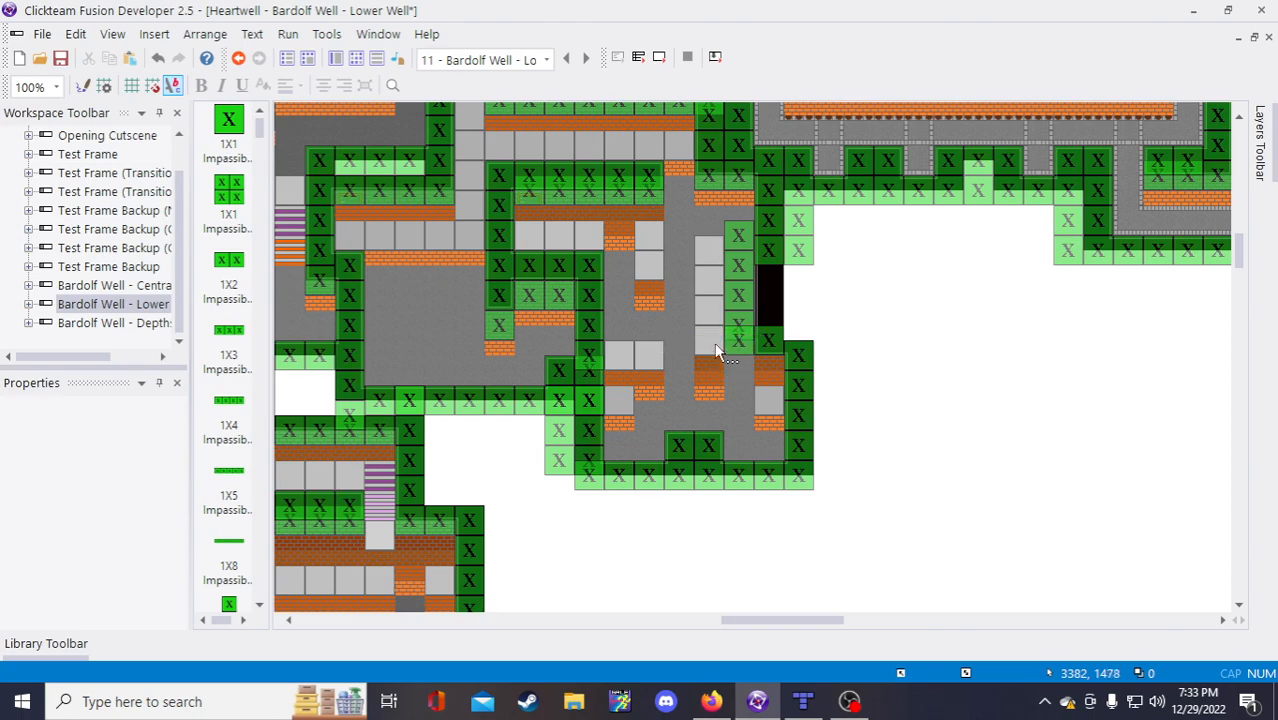
# Step: Nudge the 4X2 Impassible Wall down one step and move a wall tile to the lower corridor
pyautogui.scroll(1, 714, 350)
pyautogui.click(732, 385)
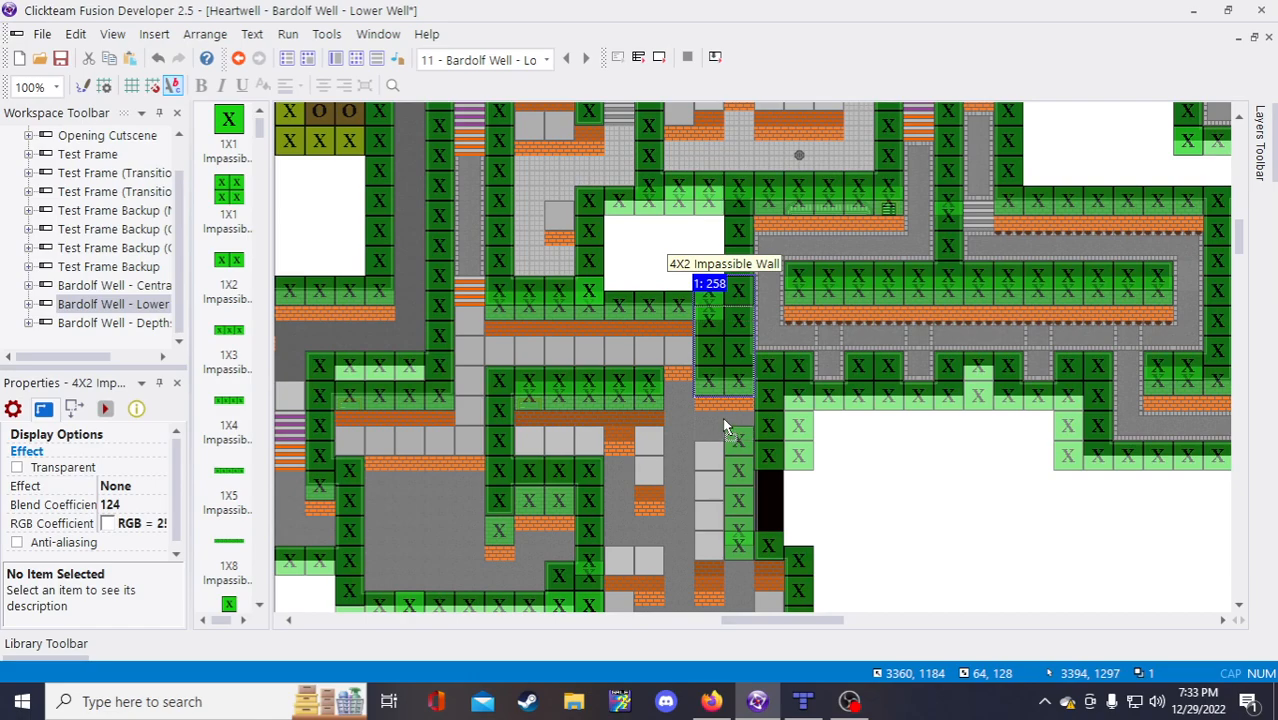
pyautogui.press('Down')
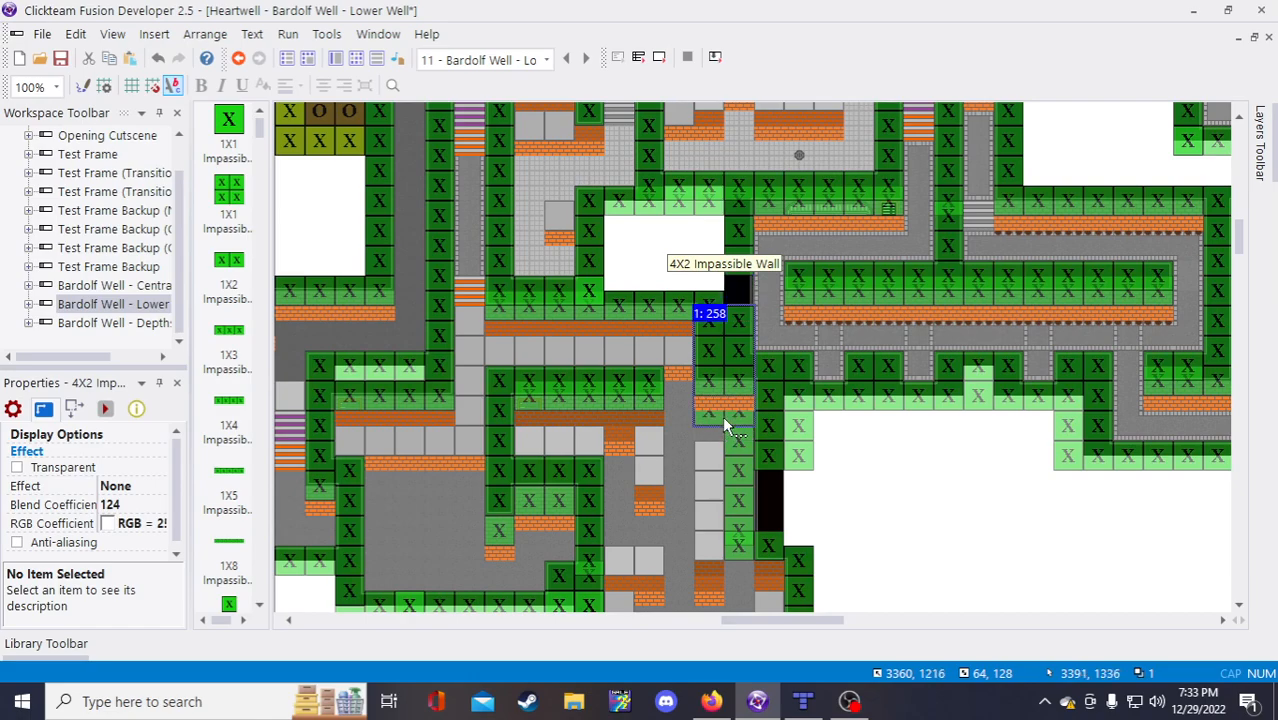
pyautogui.click(727, 427)
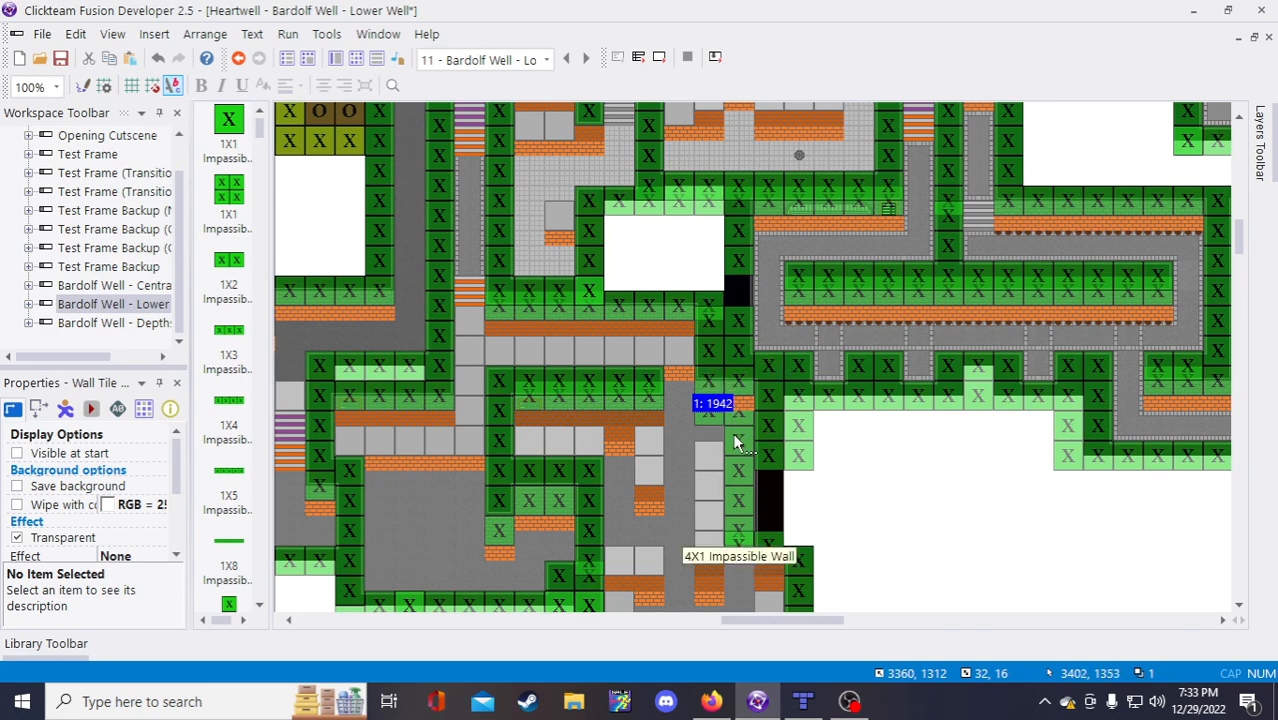
pyautogui.moveTo(713, 404); pyautogui.dragTo(743, 598)
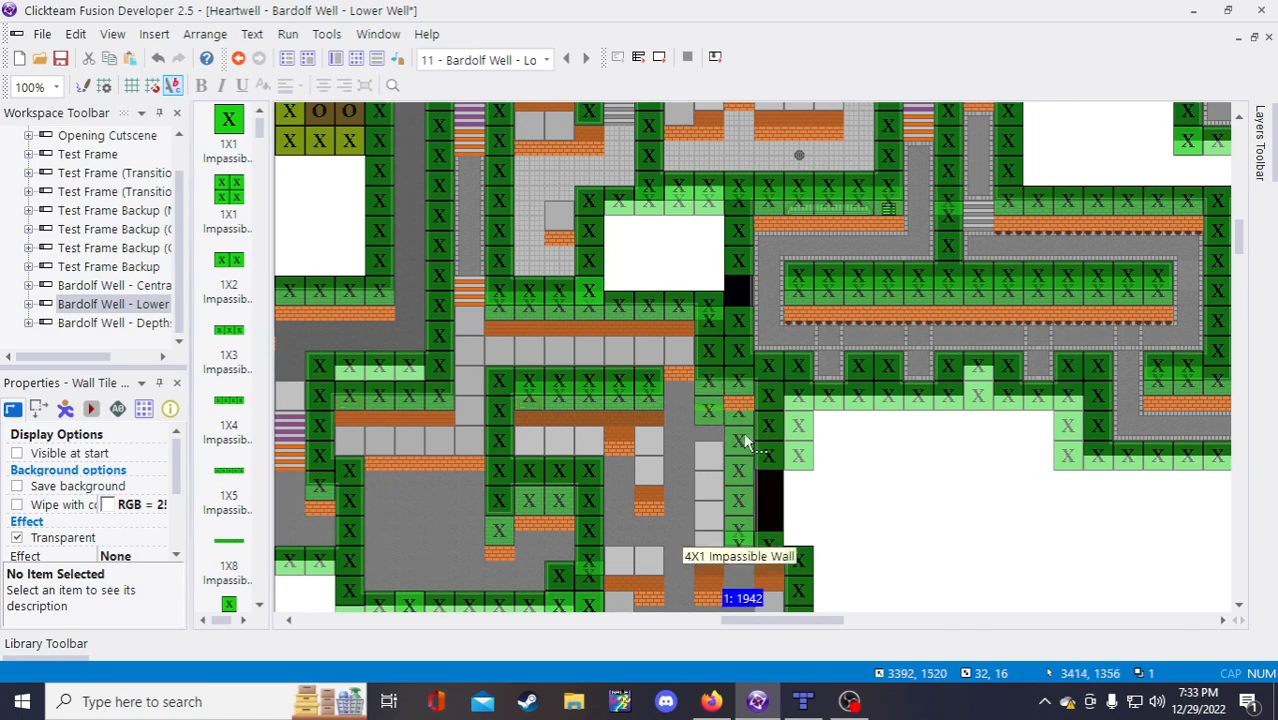
pyautogui.click(738, 404)
pyautogui.scroll(-3, 750, 455)
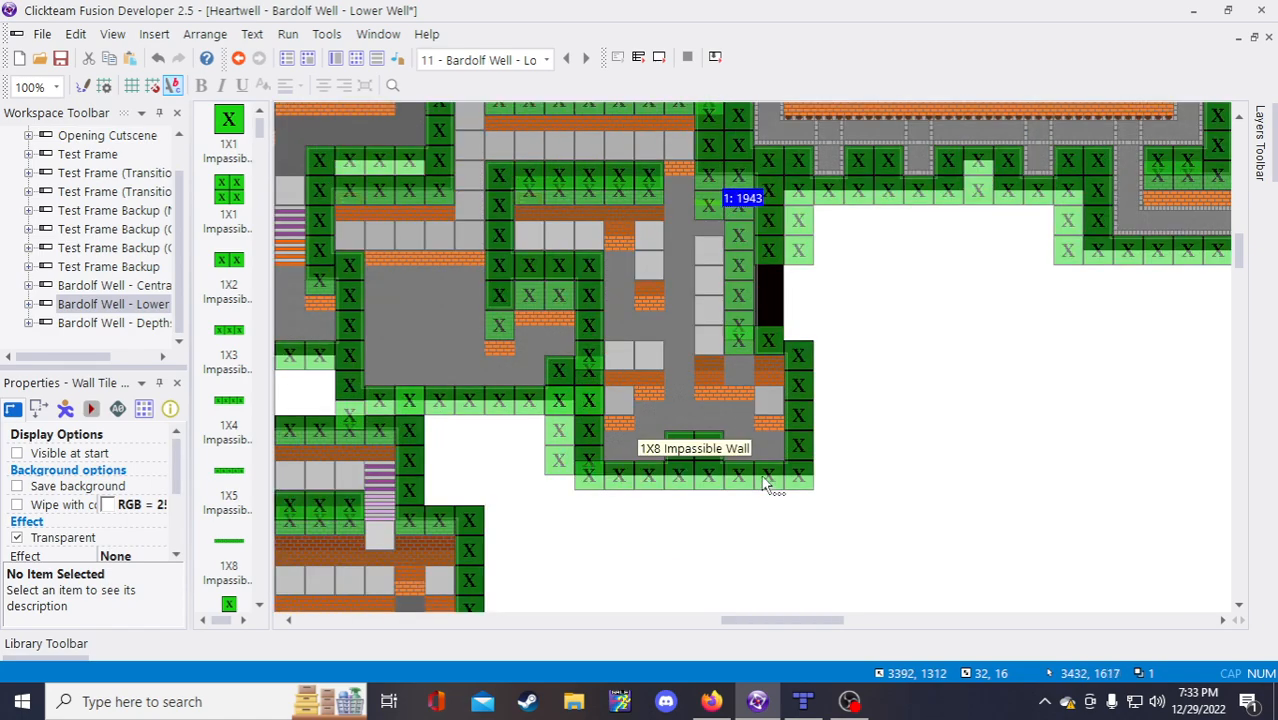
pyautogui.scroll(3, 765, 480)
# Step: Compare the frame layout against the Tiled map, then come back to Fusion
pyautogui.click(803, 701)
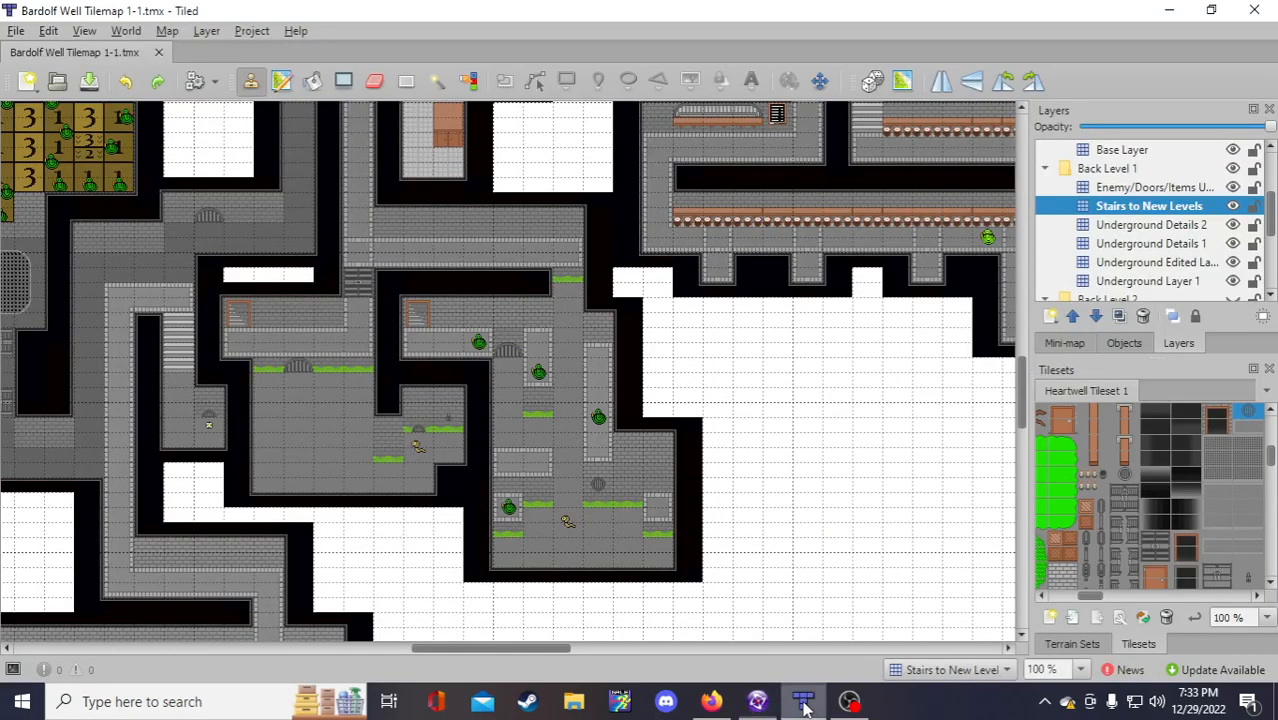
pyautogui.click(765, 618)
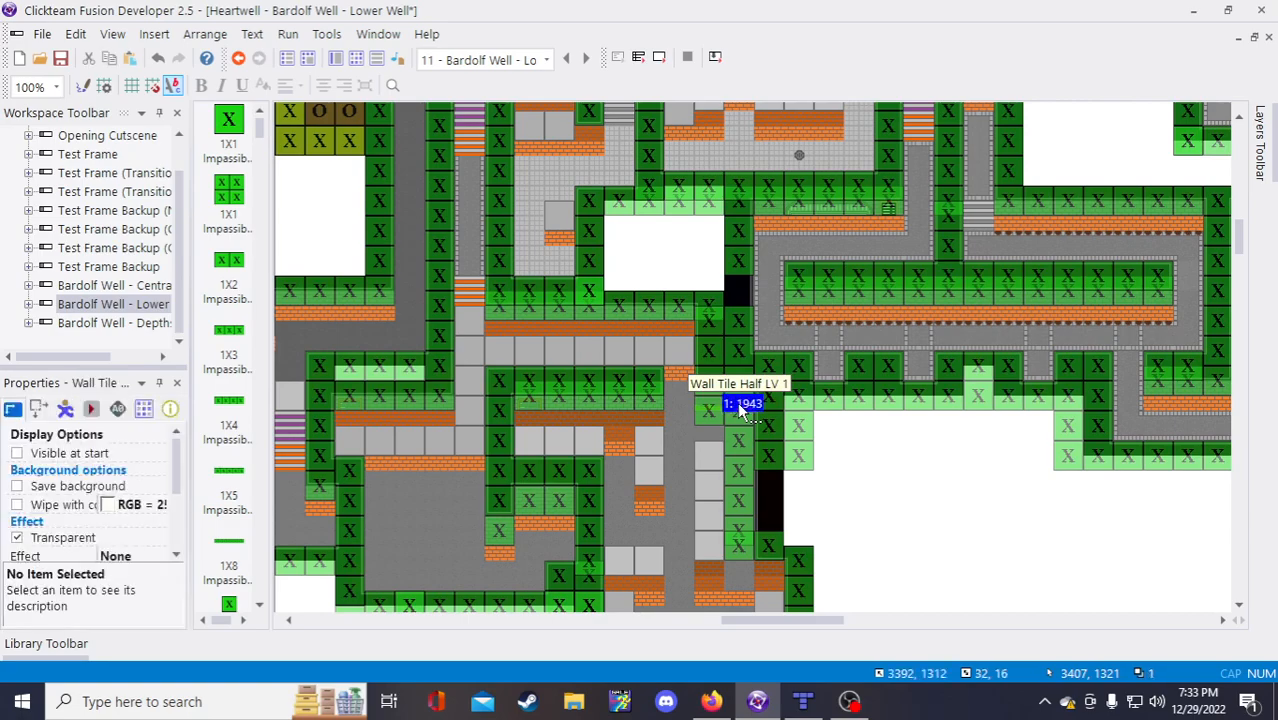
pyautogui.click(873, 579)
pyautogui.scroll(-3, 866, 568)
pyautogui.scroll(3, 790, 478)
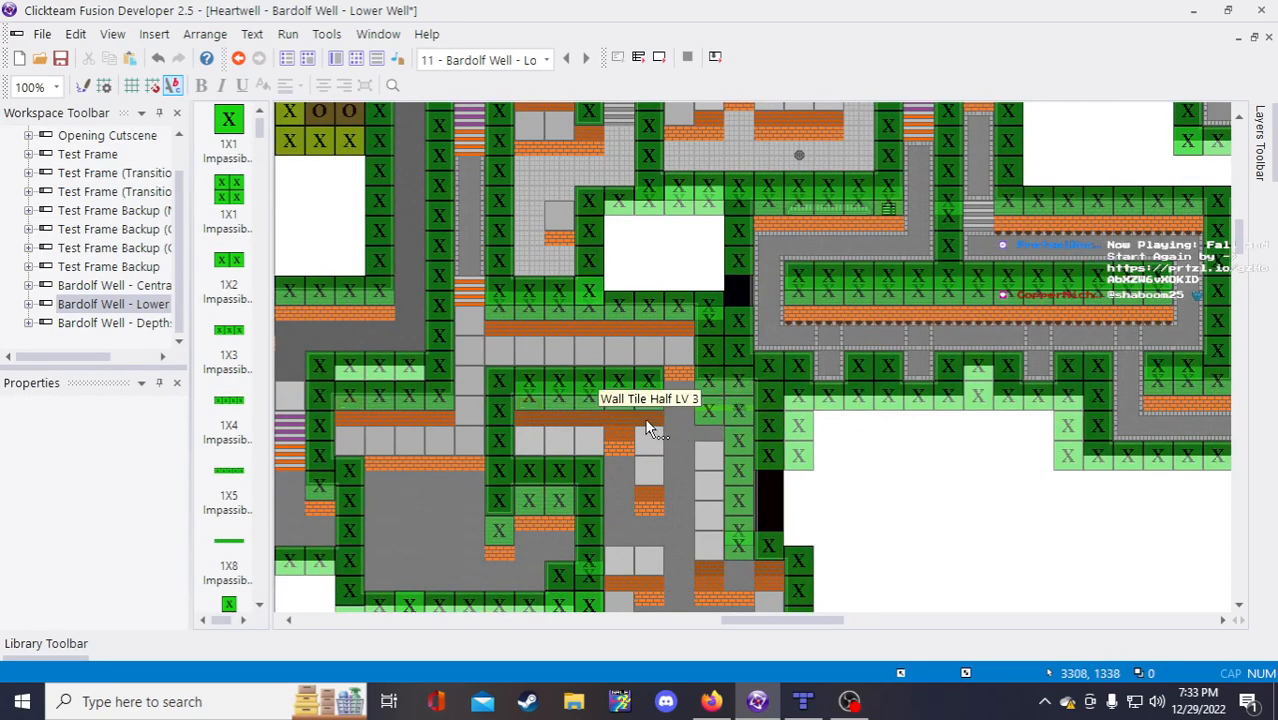
pyautogui.scroll(3, 646, 428)
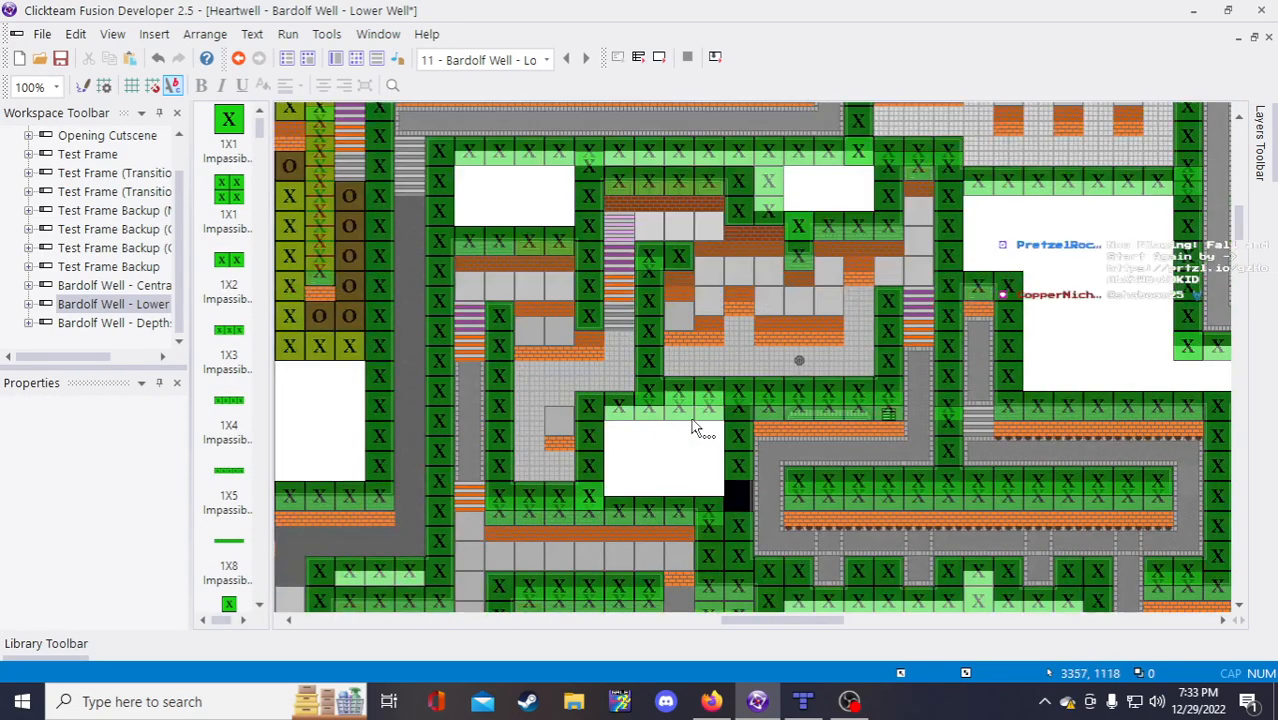
# Step: Shift the 1X2 Impassible Wall right by half a tile
pyautogui.click(741, 234)
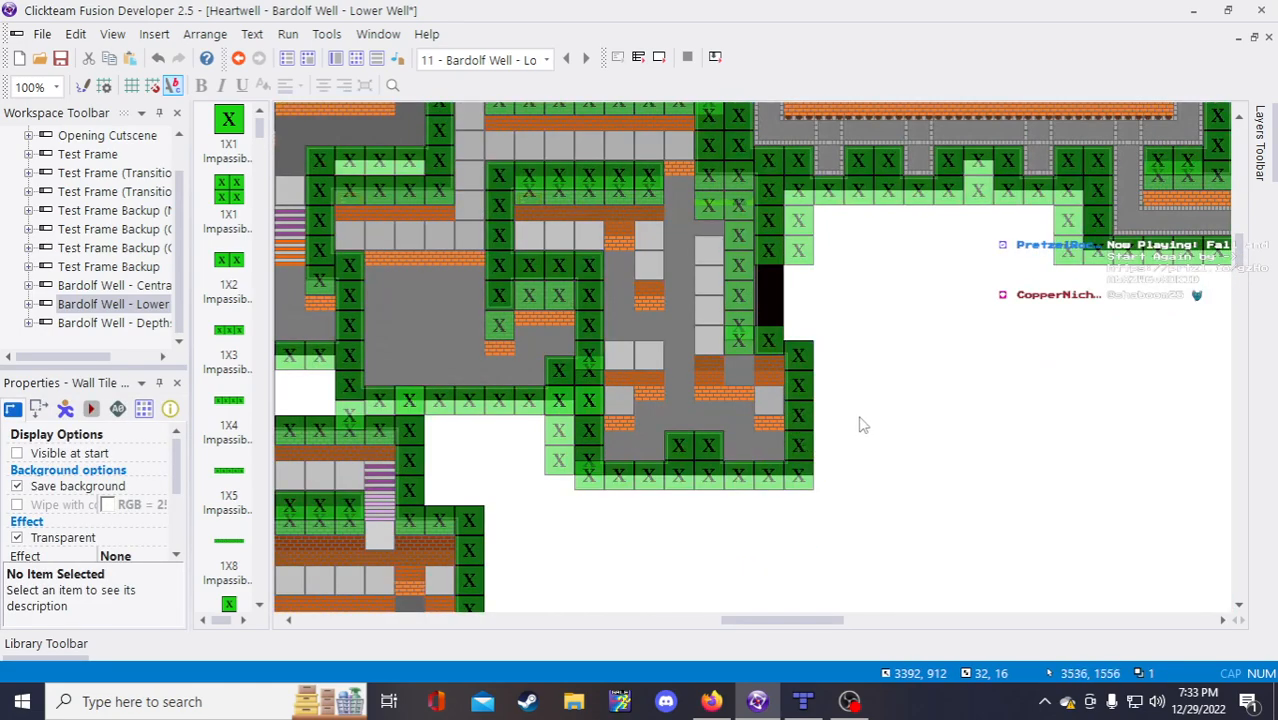
pyautogui.scroll(5, 830, 470)
pyautogui.click(735, 552)
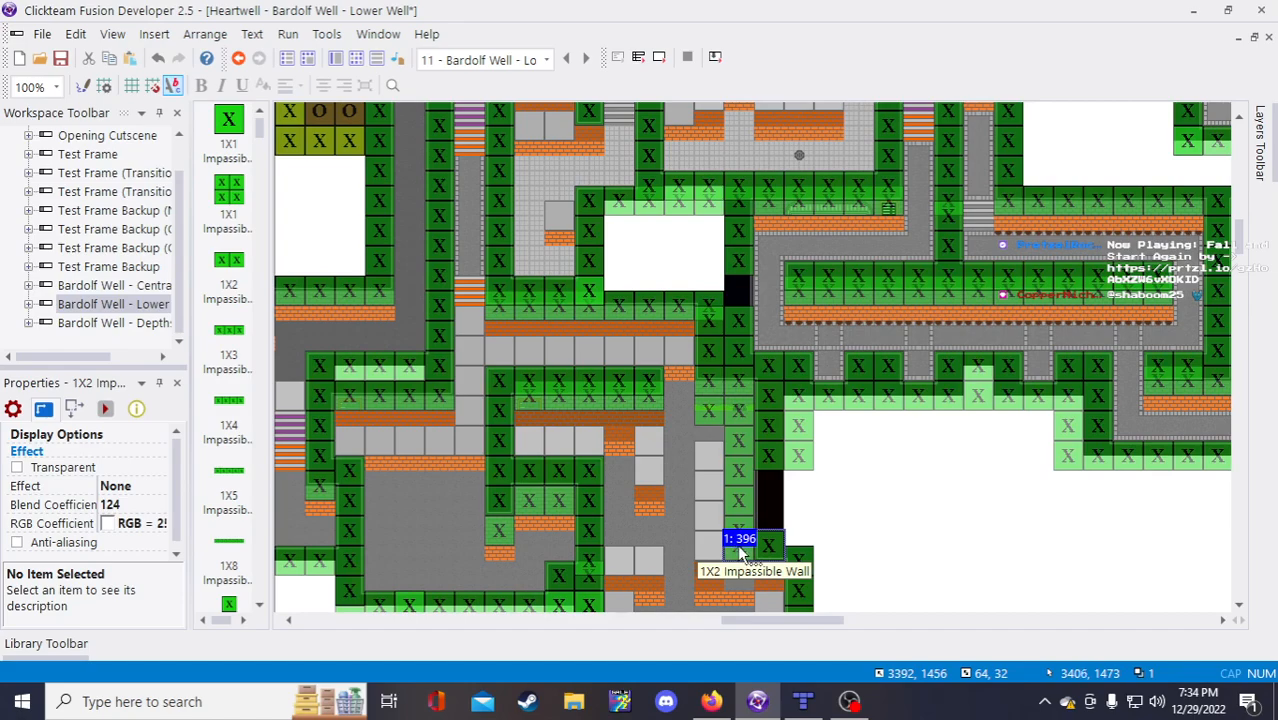
pyautogui.scroll(-4, 846, 543)
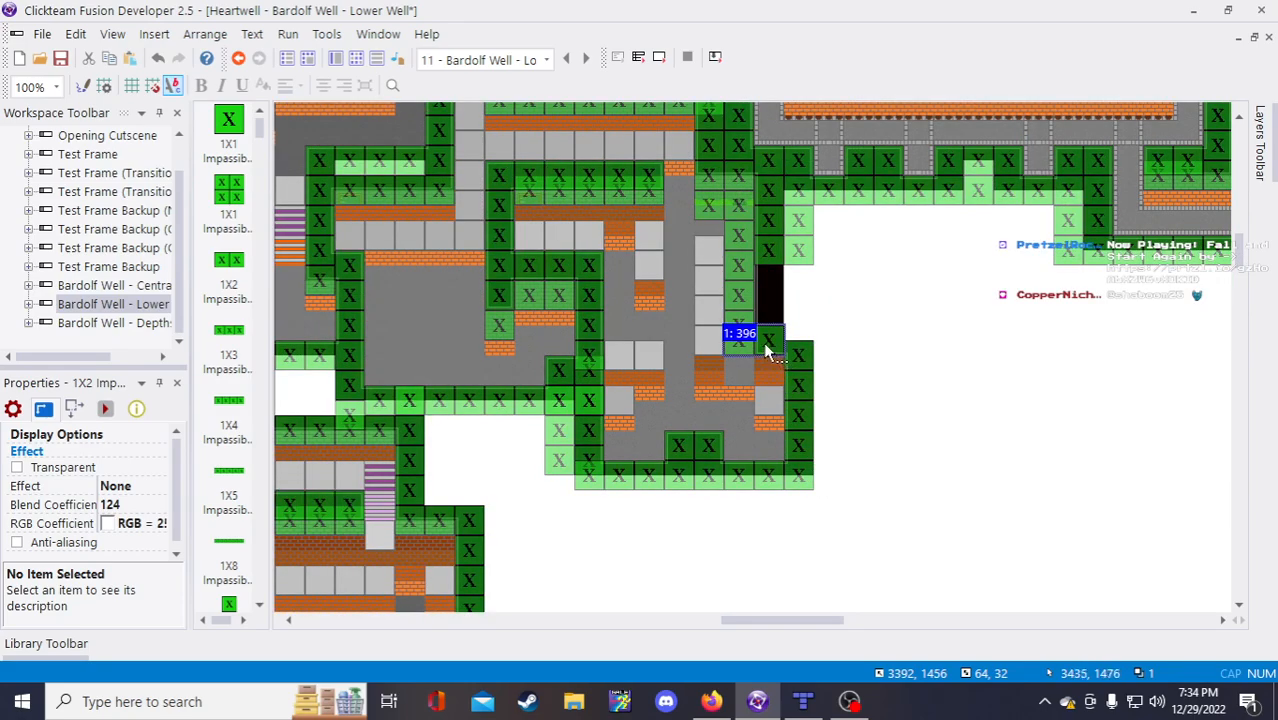
pyautogui.moveTo(767, 349); pyautogui.dragTo(783, 349)
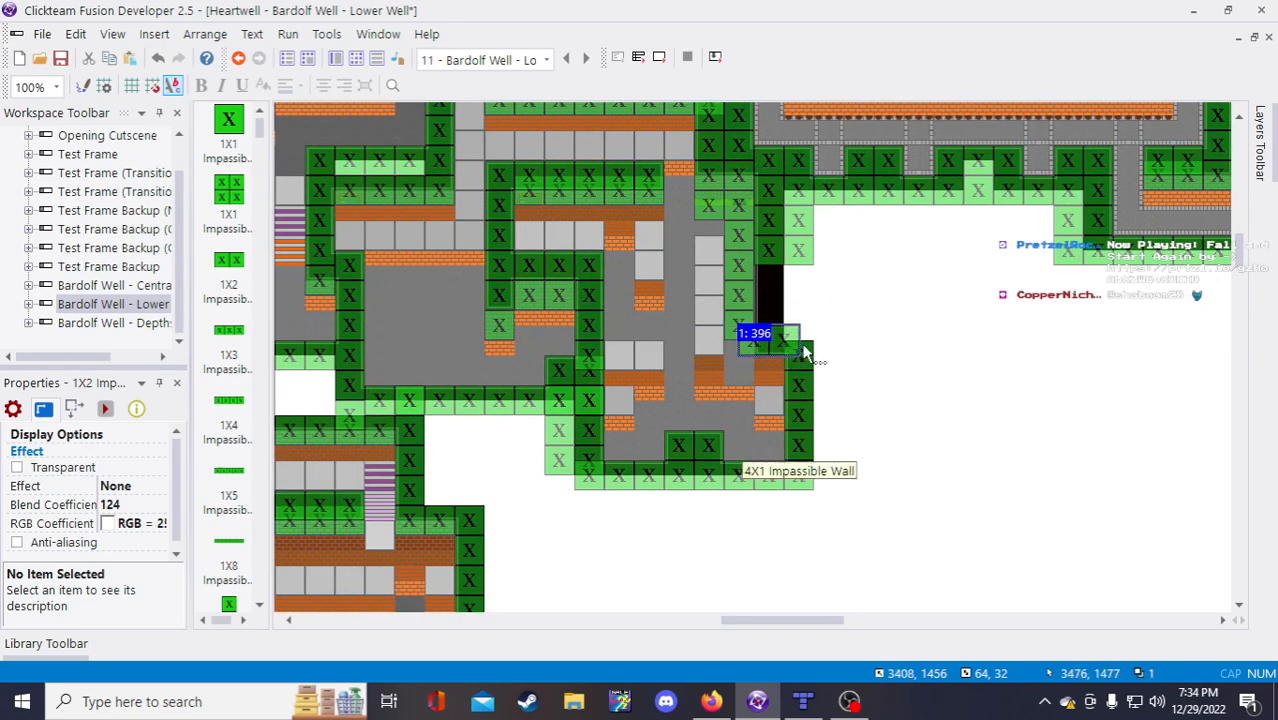
pyautogui.click(915, 392)
# Step: Paste a Wall Tile Half LV 4 into the wall gap
pyautogui.hotkey('ctrl', 'v')
pyautogui.click(875, 389)
pyautogui.moveTo(875, 389); pyautogui.dragTo(753, 350)
pyautogui.click(997, 392)
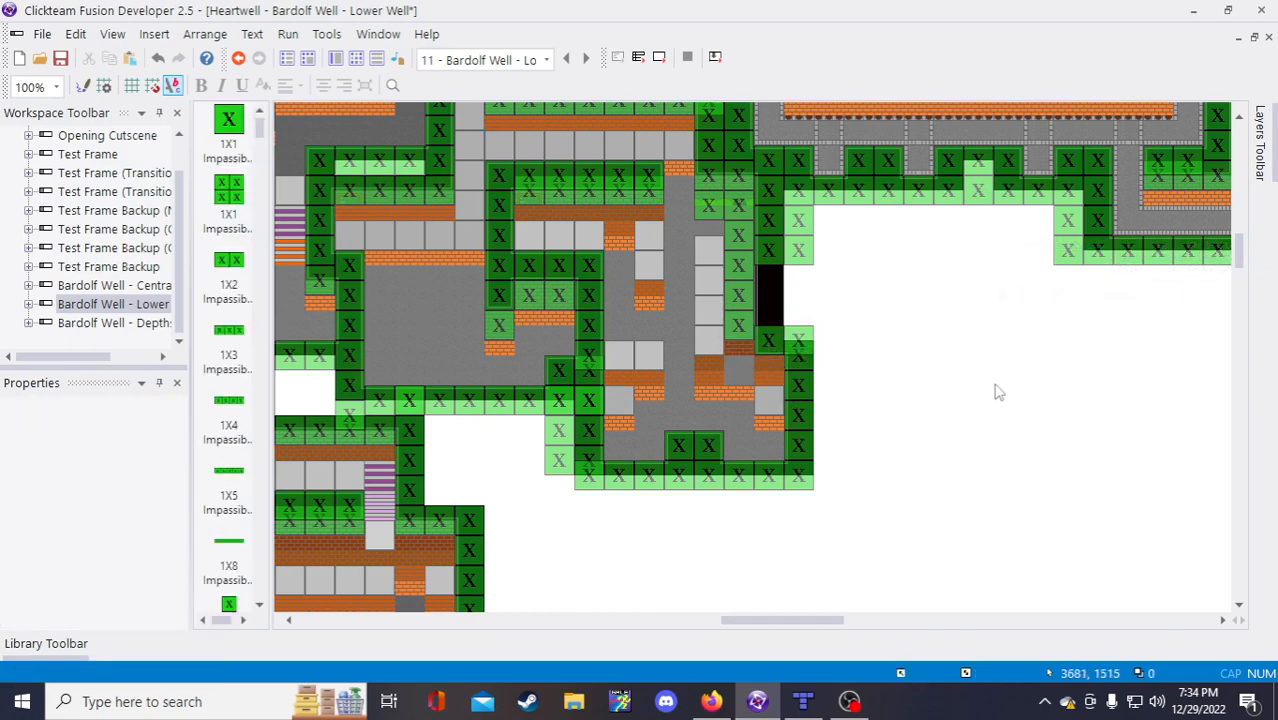
# Step: Duplicate two wall tiles as 1 row by 2 columns
pyautogui.rightClick(715, 364)
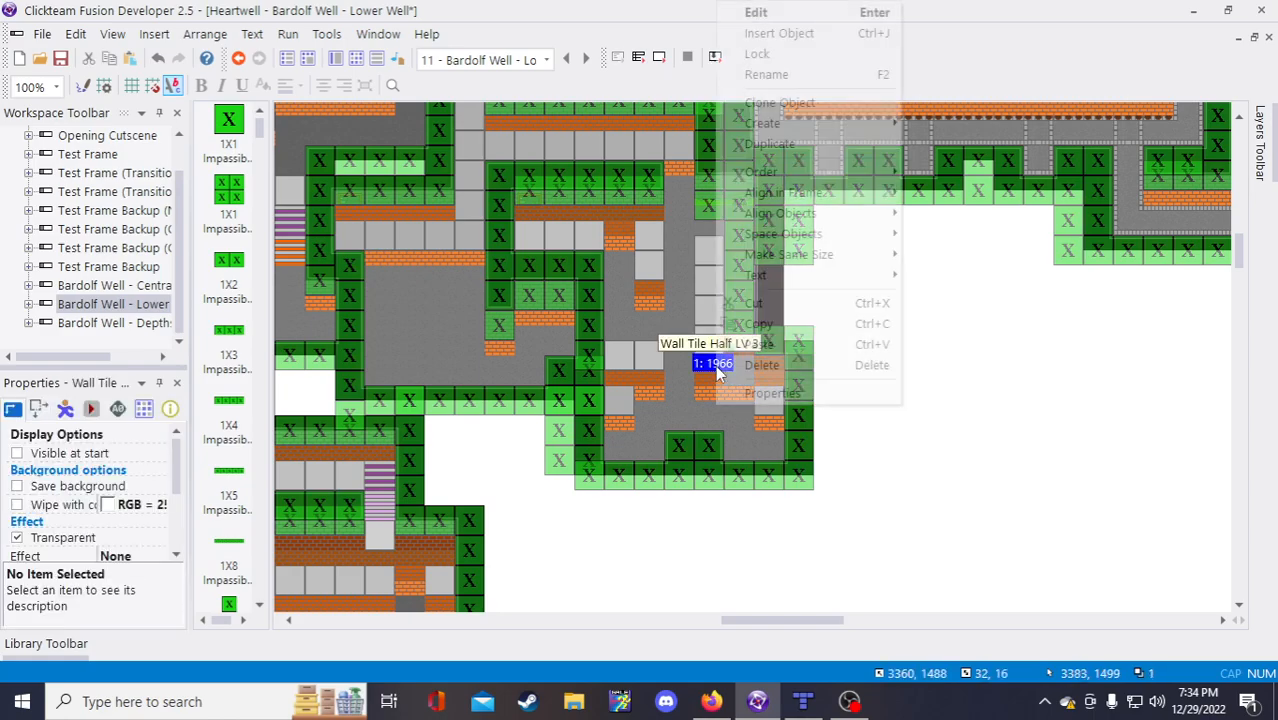
pyautogui.click(790, 150)
pyautogui.click(974, 355)
pyautogui.click(972, 372)
pyautogui.press('Return')
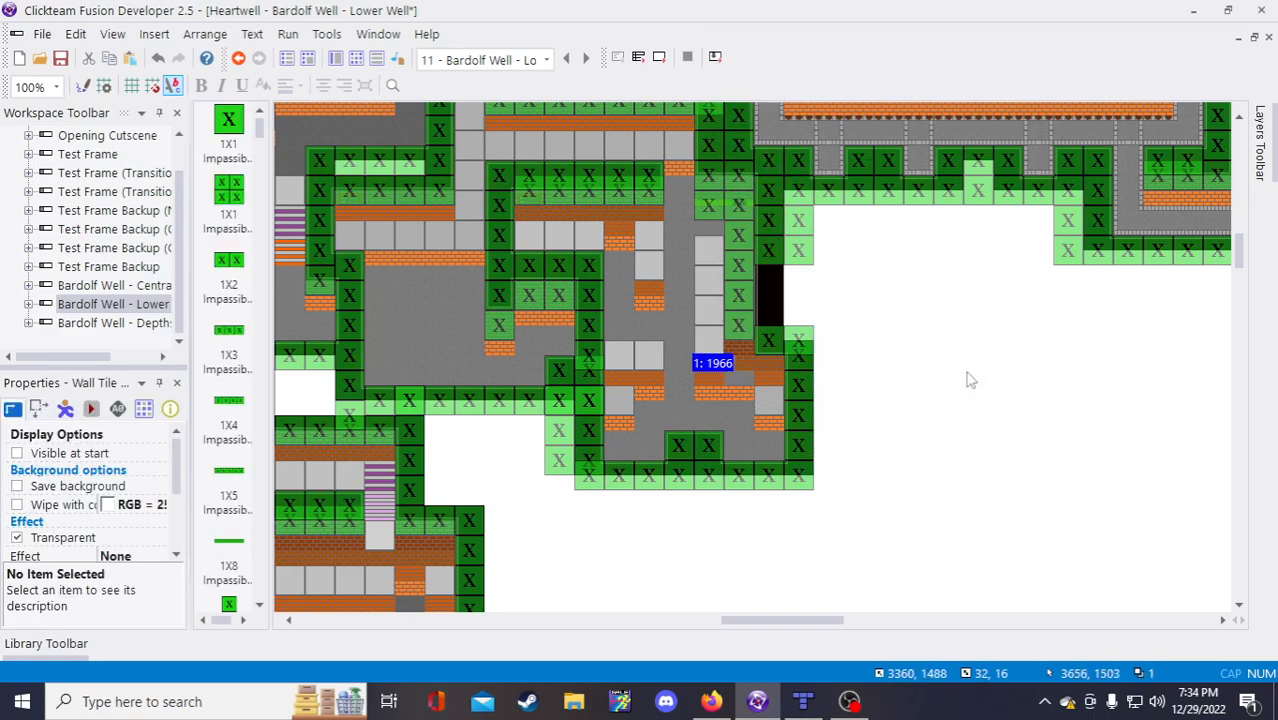
pyautogui.click(936, 402)
pyautogui.click(712, 382)
pyautogui.rightClick(712, 382)
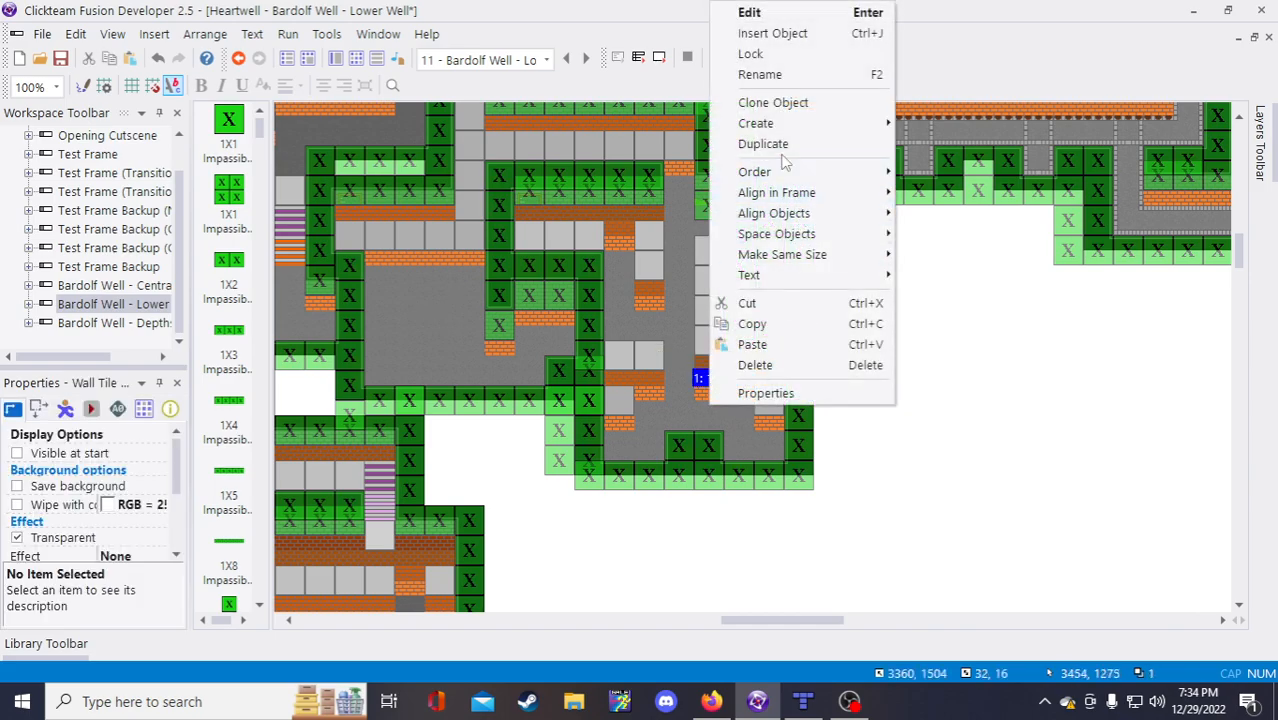
pyautogui.click(760, 146)
pyautogui.click(980, 374)
pyautogui.click(1040, 350)
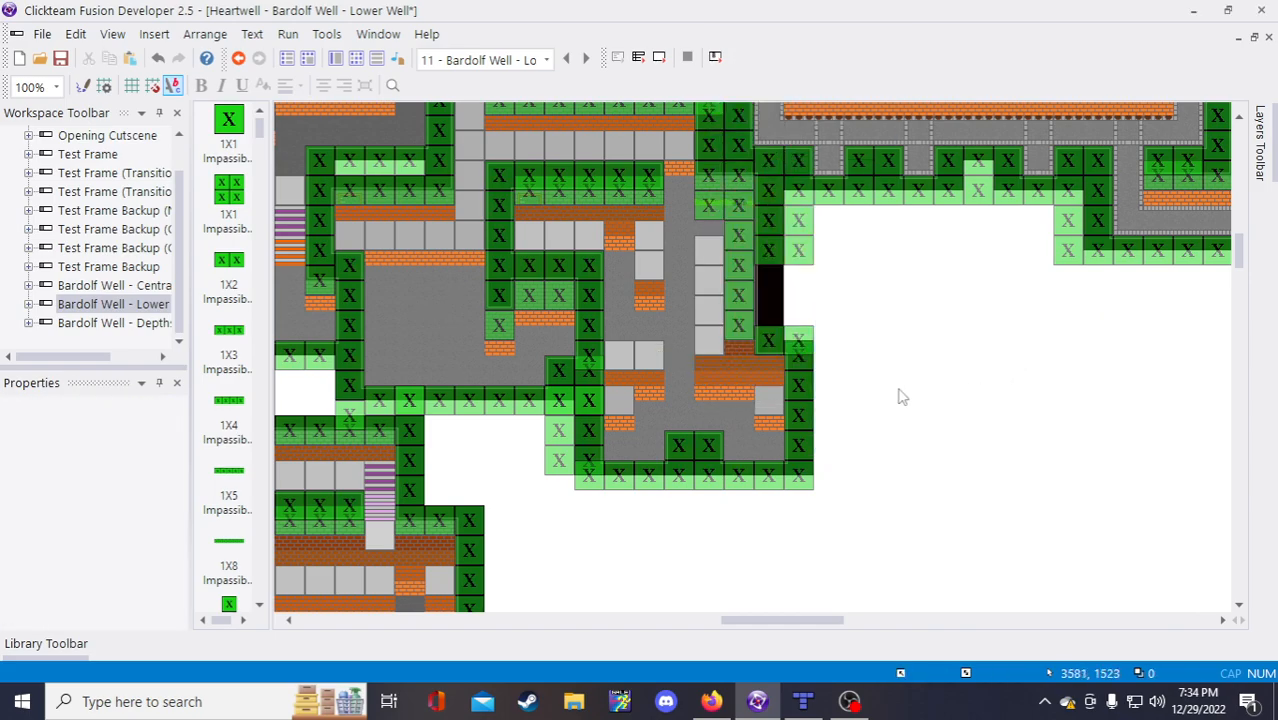
# Step: Reposition the 1X8 and 4X2 Impassible blocks along the lower corridor
pyautogui.scroll(5, 873, 407)
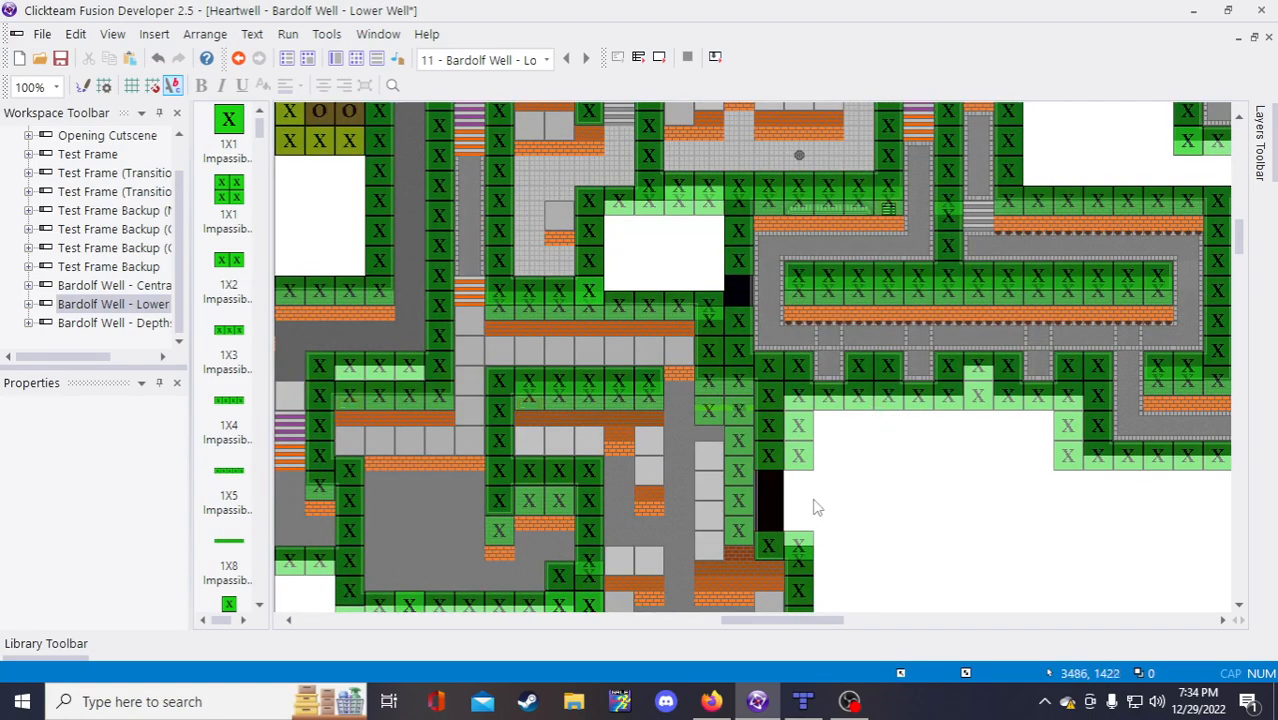
pyautogui.click(885, 402)
pyautogui.moveTo(800, 628); pyautogui.dragTo(900, 628)
pyautogui.click(755, 445)
pyautogui.click(711, 446)
pyautogui.click(880, 400)
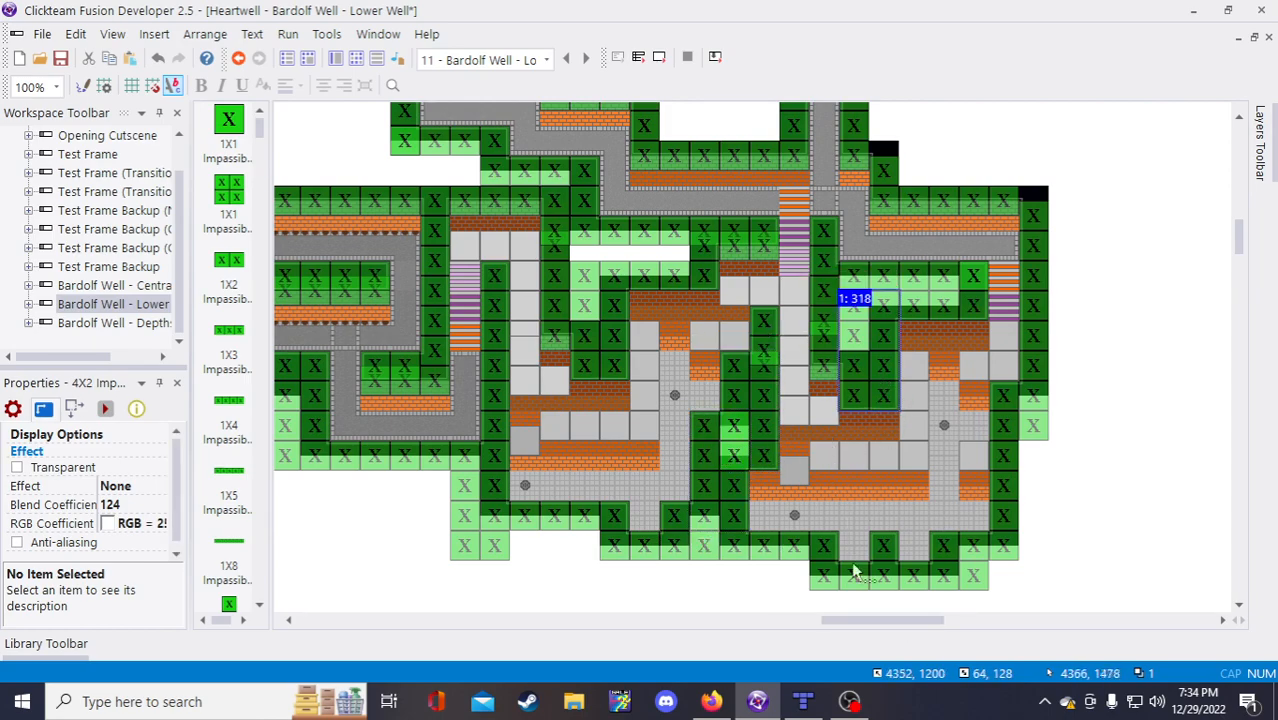
pyautogui.click(782, 621)
pyautogui.moveTo(848, 626); pyautogui.dragTo(789, 623)
# Step: Re-place the 1X2 Impassible block beside the lower wall, one grid step higher
pyautogui.click(656, 518)
pyautogui.click(795, 537)
pyautogui.click(762, 544)
pyautogui.press('Delete')
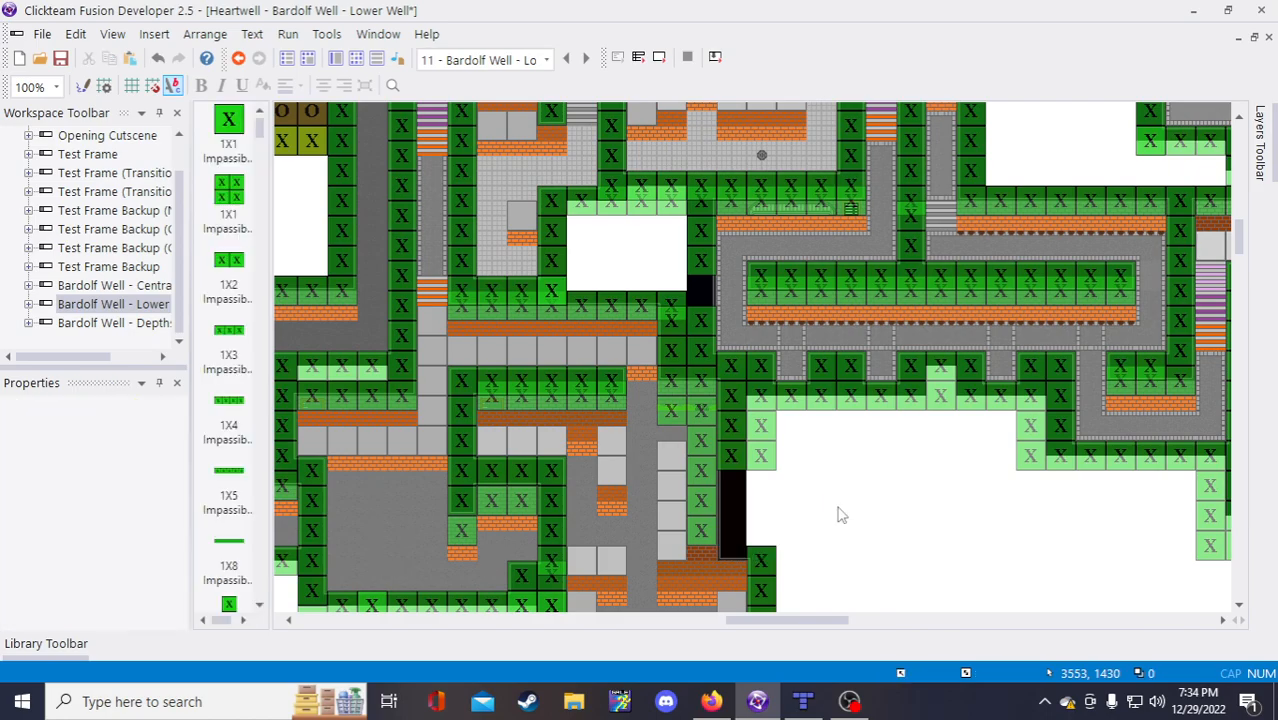
pyautogui.click(838, 507)
pyautogui.click(994, 562)
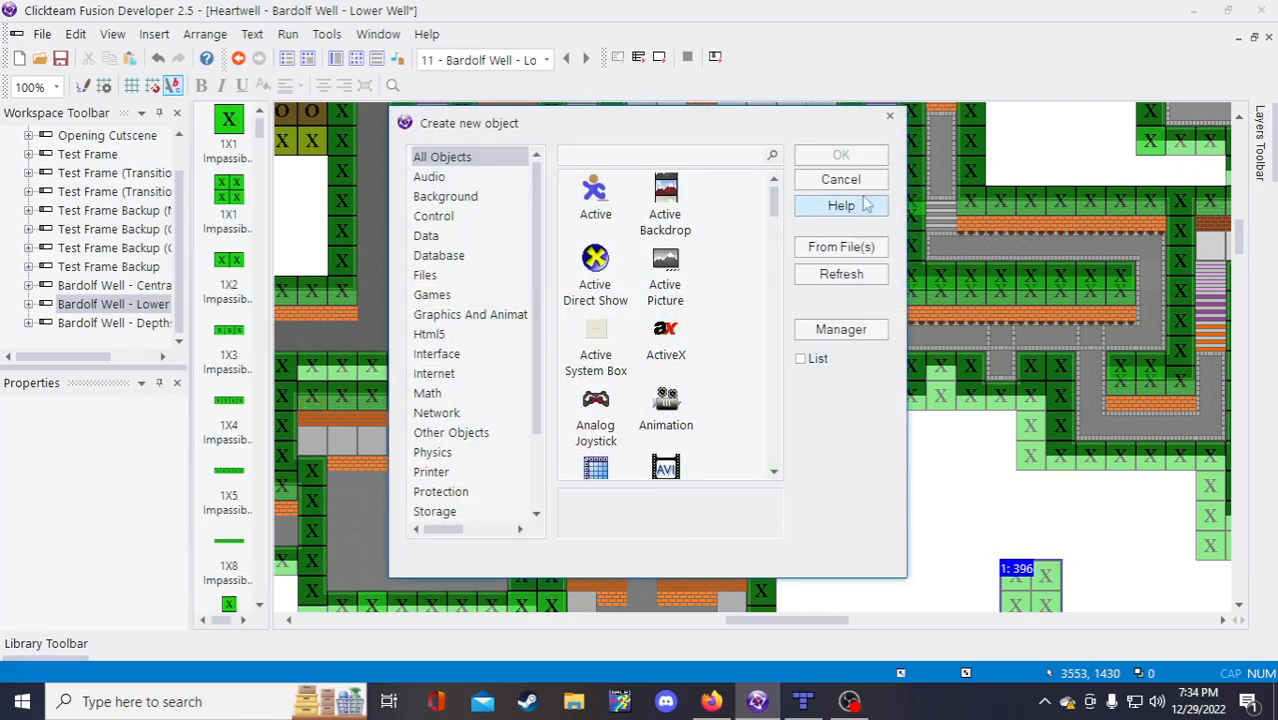
pyautogui.click(858, 179)
pyautogui.moveTo(1005, 567); pyautogui.dragTo(722, 507)
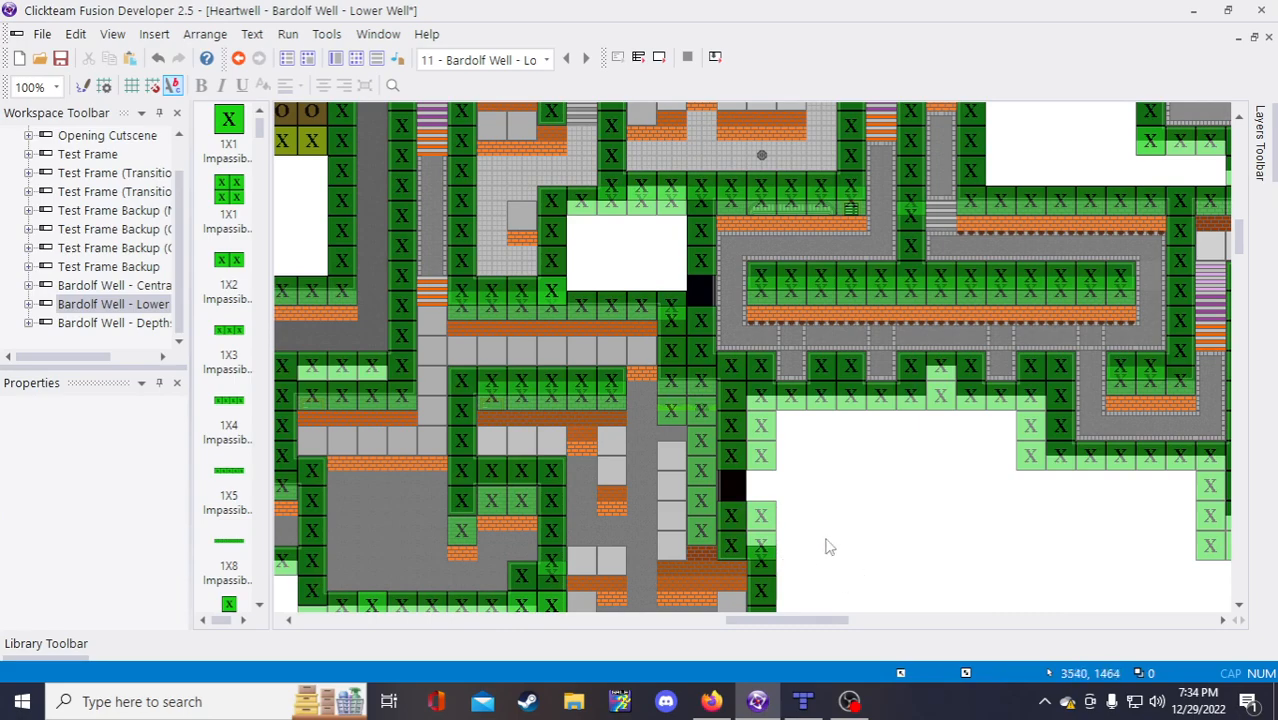
pyautogui.moveTo(762, 520); pyautogui.dragTo(760, 503)
pyautogui.click(853, 561)
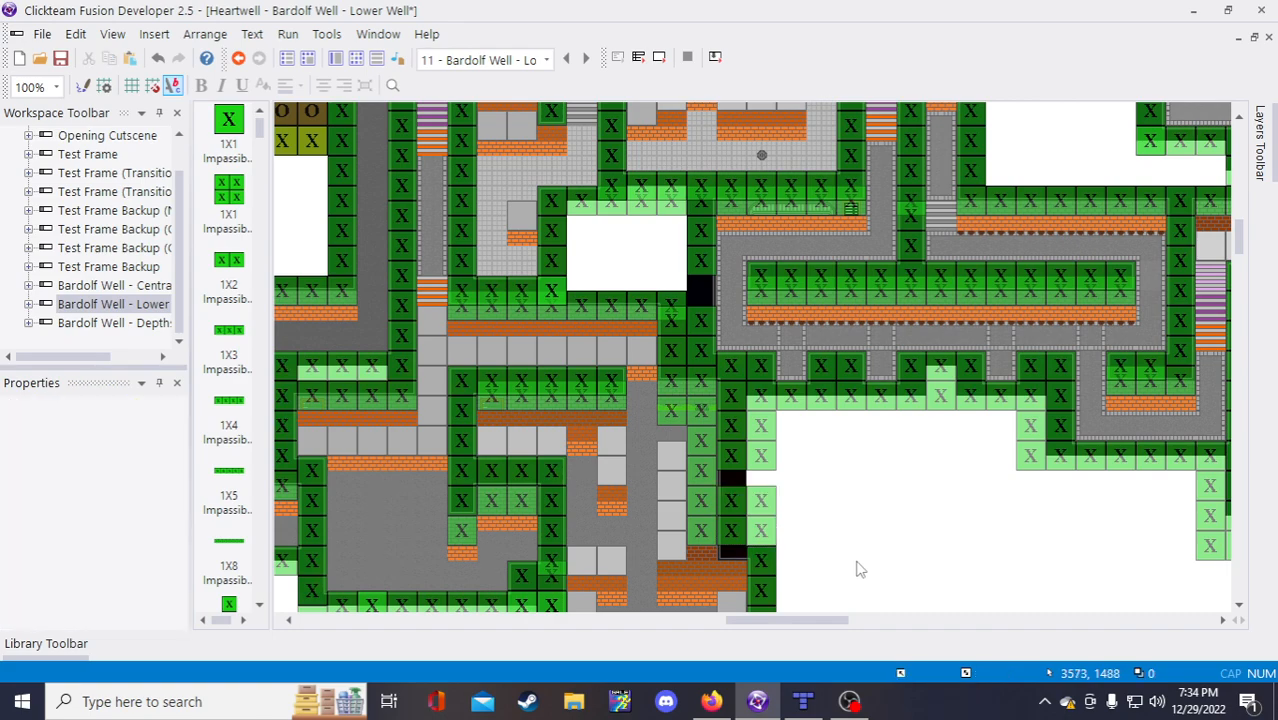
# Step: Duplicate the wall tile beside the gap
pyautogui.click(709, 554)
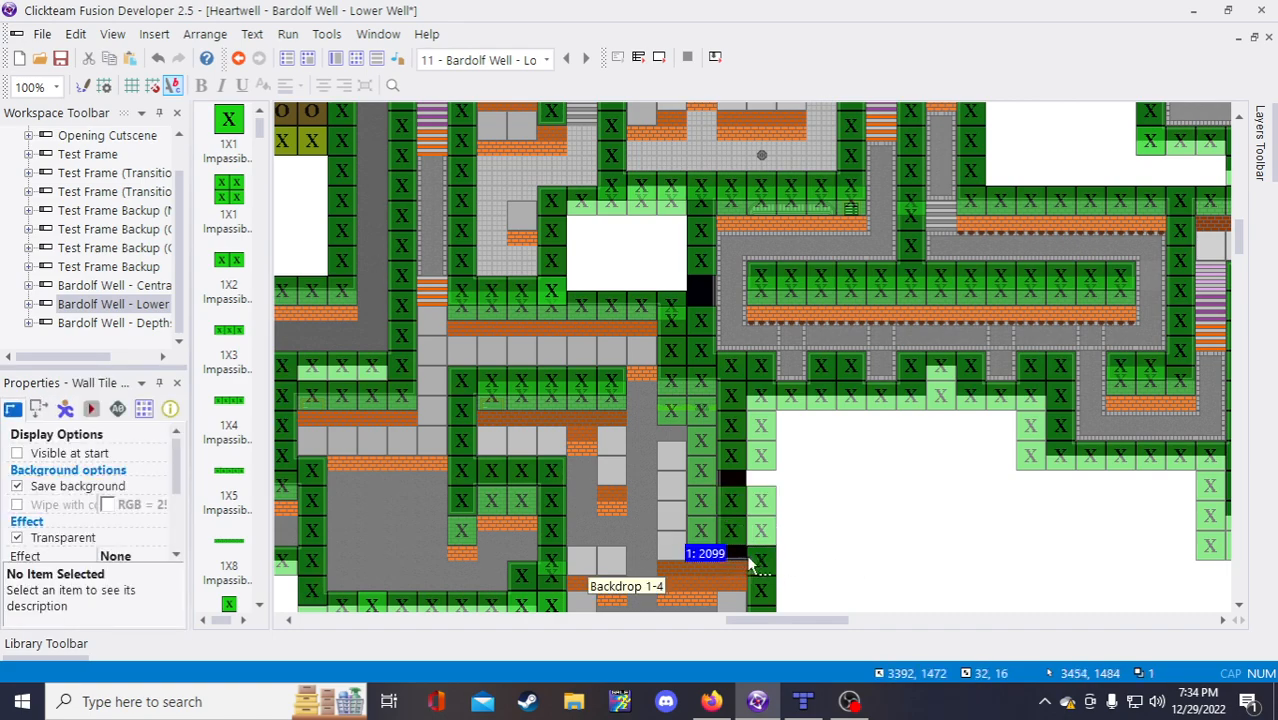
pyautogui.rightClick(715, 554)
pyautogui.click(820, 292)
pyautogui.press('Tab')
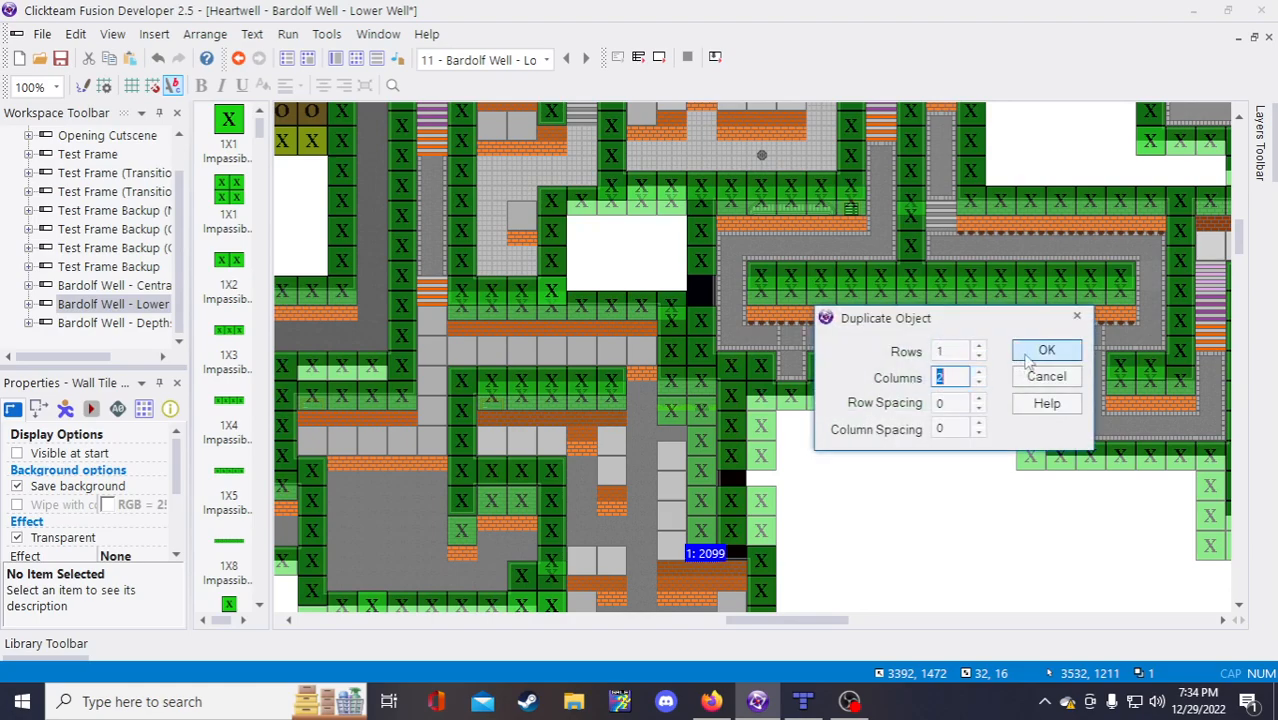
pyautogui.press('Return')
pyautogui.scroll(-3, 973, 545)
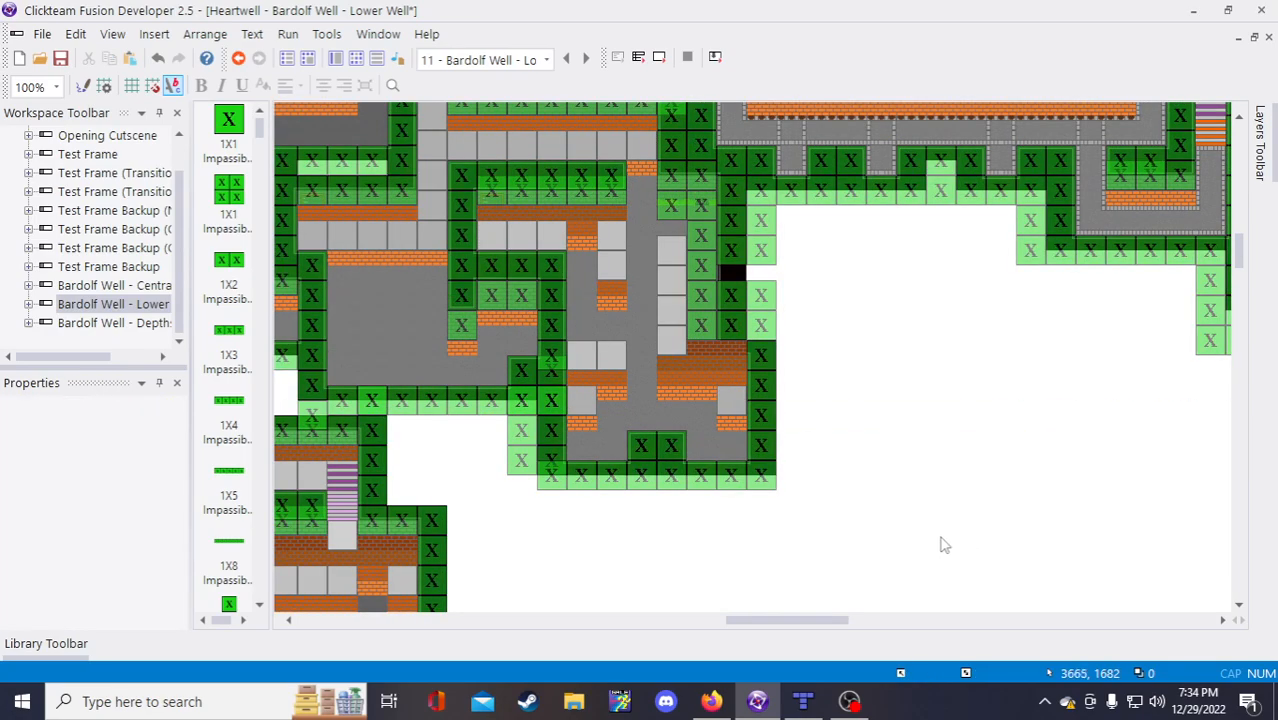
# Step: Copy a wall tile into the remaining upper wall gap and save the project
pyautogui.click(701, 351)
pyautogui.hotkey('ctrl', 'c')
pyautogui.hotkey('ctrl', 'v')
pyautogui.click(897, 387)
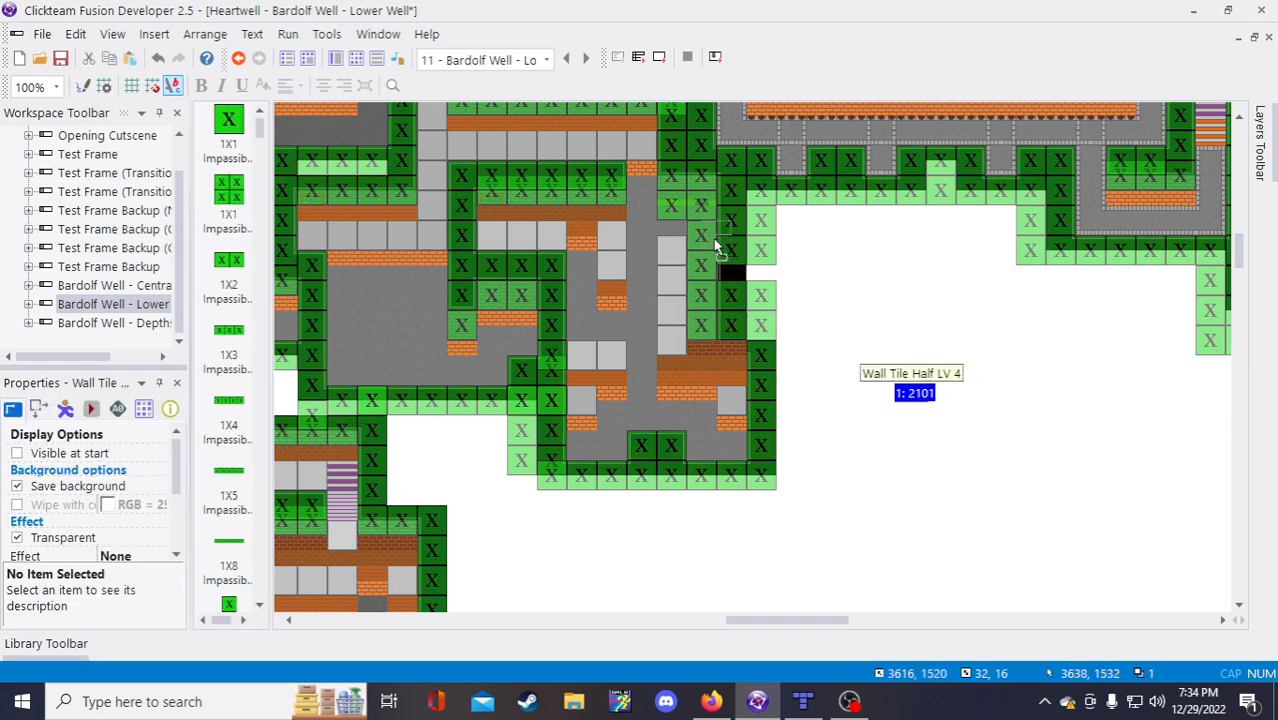
pyautogui.moveTo(915, 395); pyautogui.dragTo(680, 236)
pyautogui.click(815, 357)
pyautogui.click(60, 57)
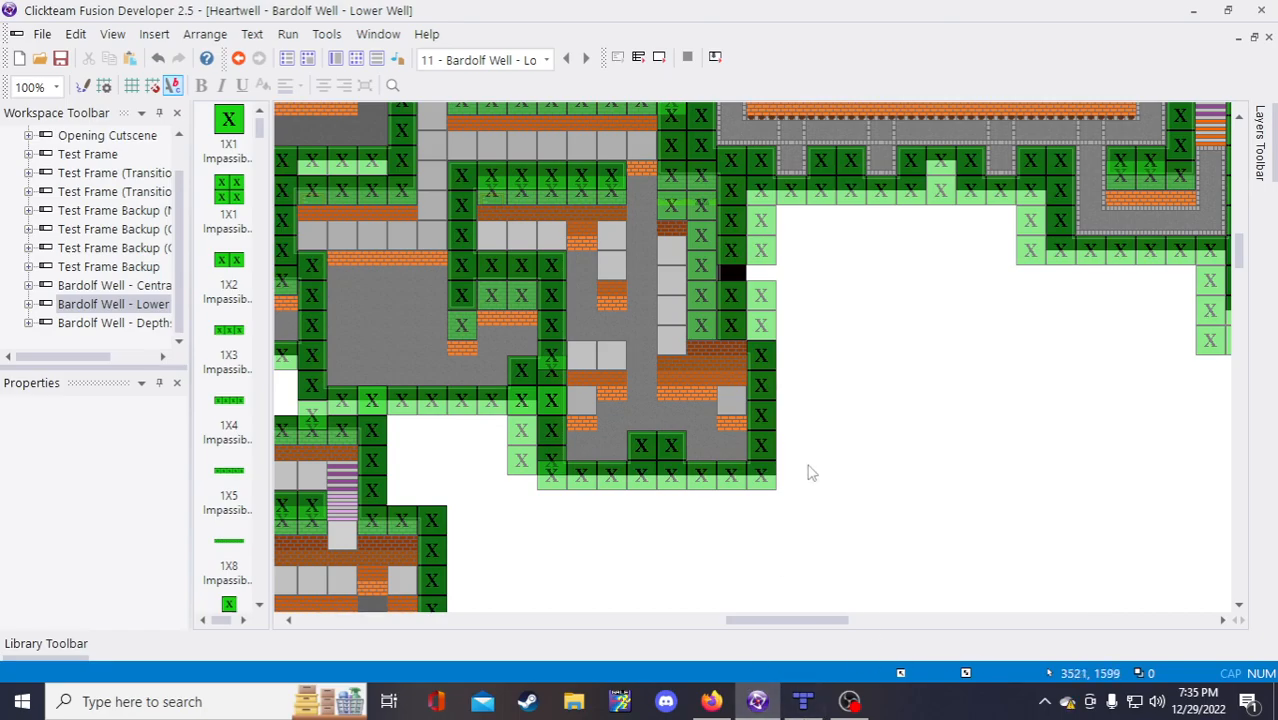
pyautogui.scroll(3, 810, 468)
# Step: Open the Backdrop 1-4 image editor, then cancel without keeping any edits
pyautogui.doubleClick(632, 520)
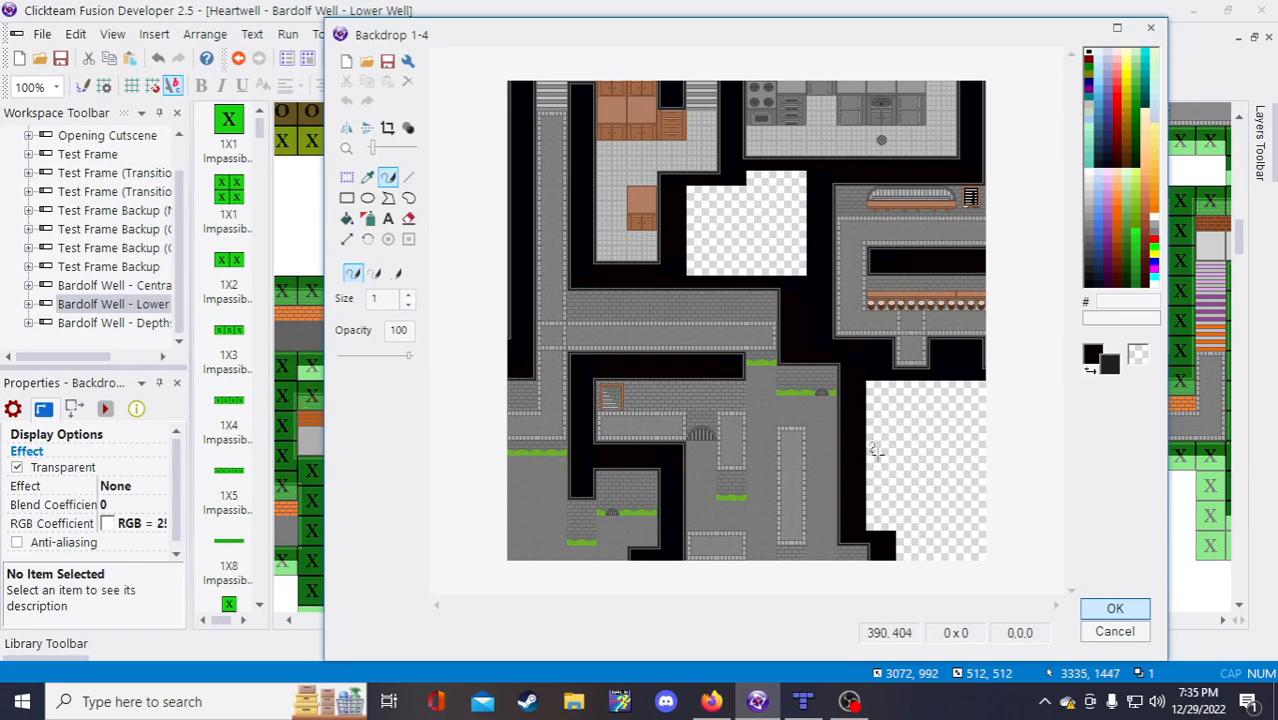
pyautogui.click(346, 177)
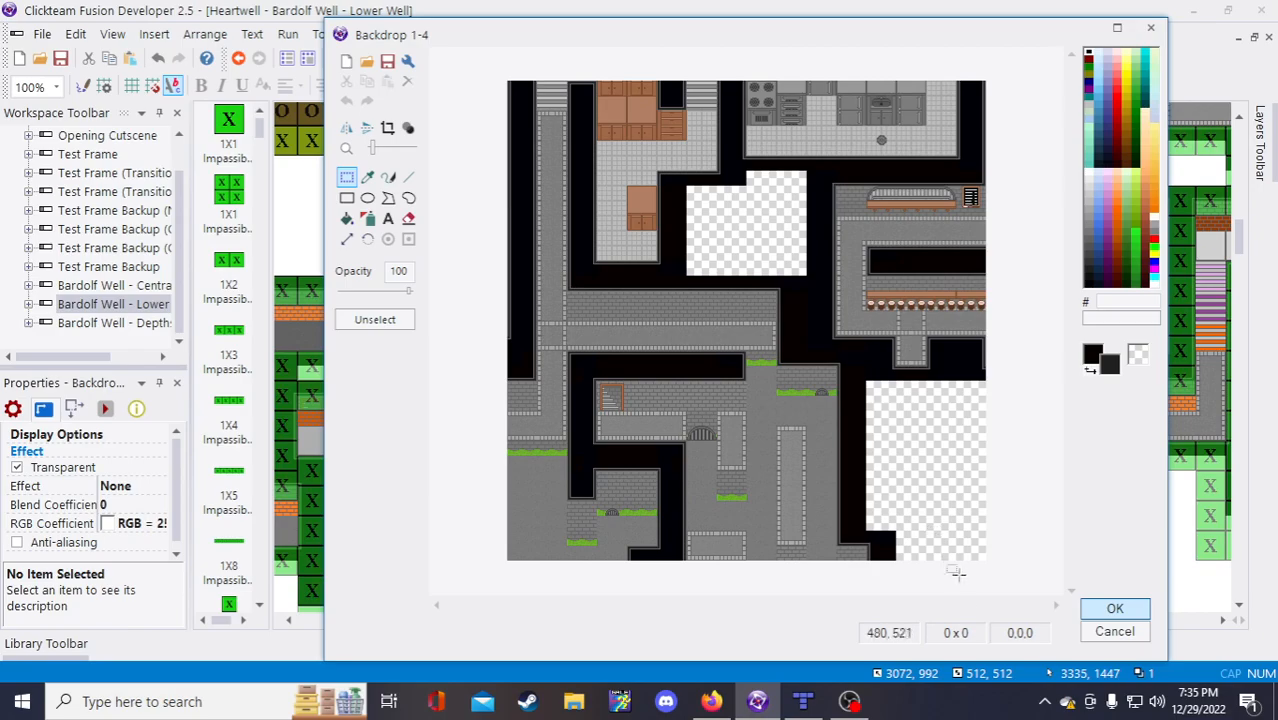
pyautogui.click(1106, 638)
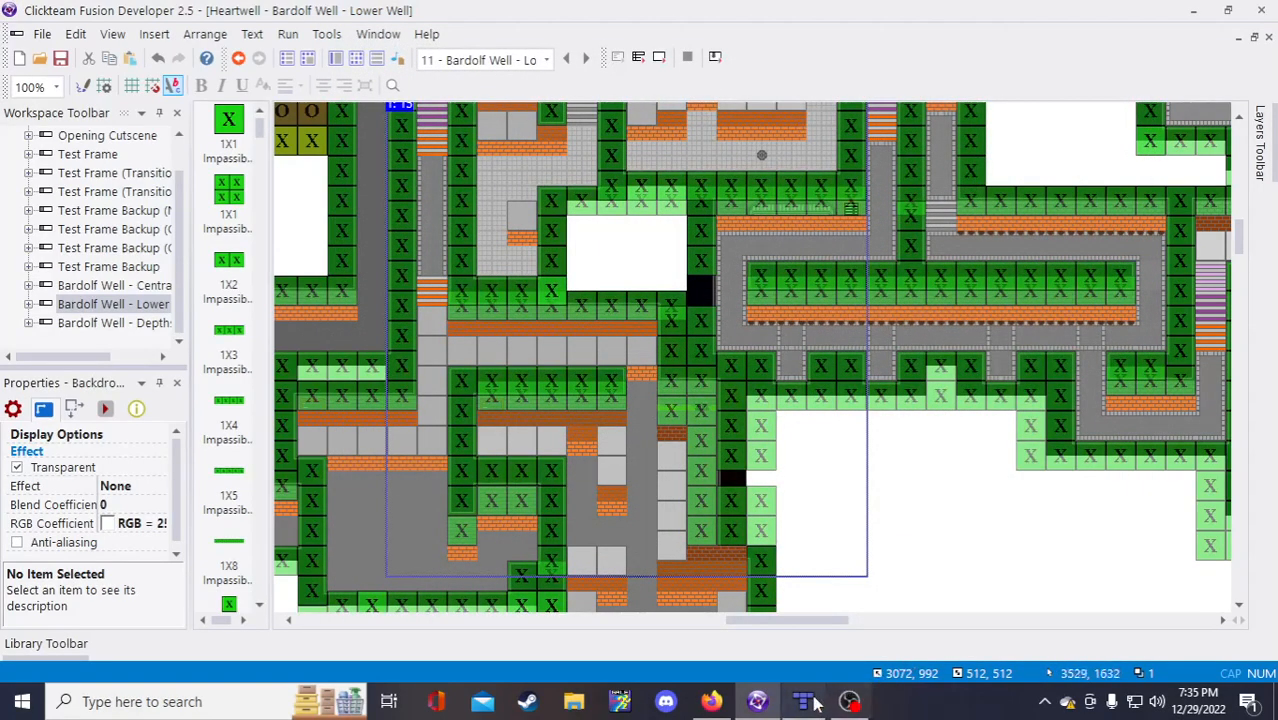
# Step: Check the Tiled map, then return to the Lower Well frame
pyautogui.click(803, 701)
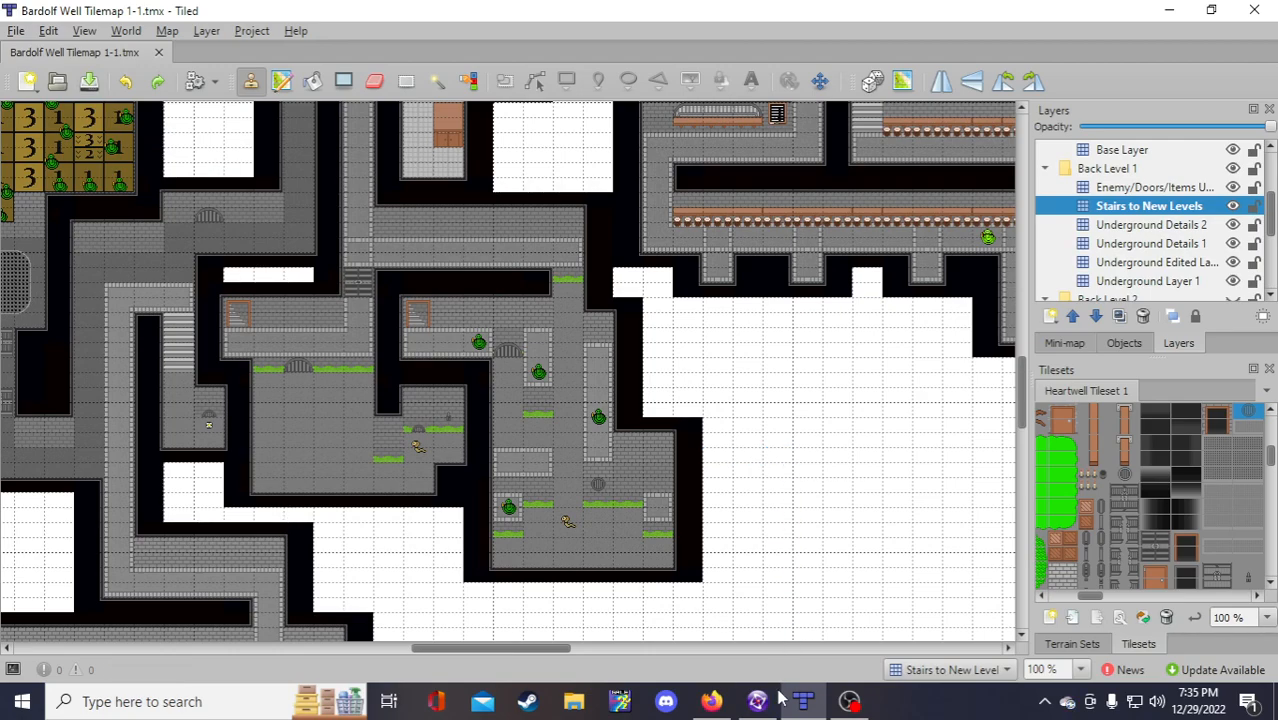
pyautogui.moveTo(774, 706)
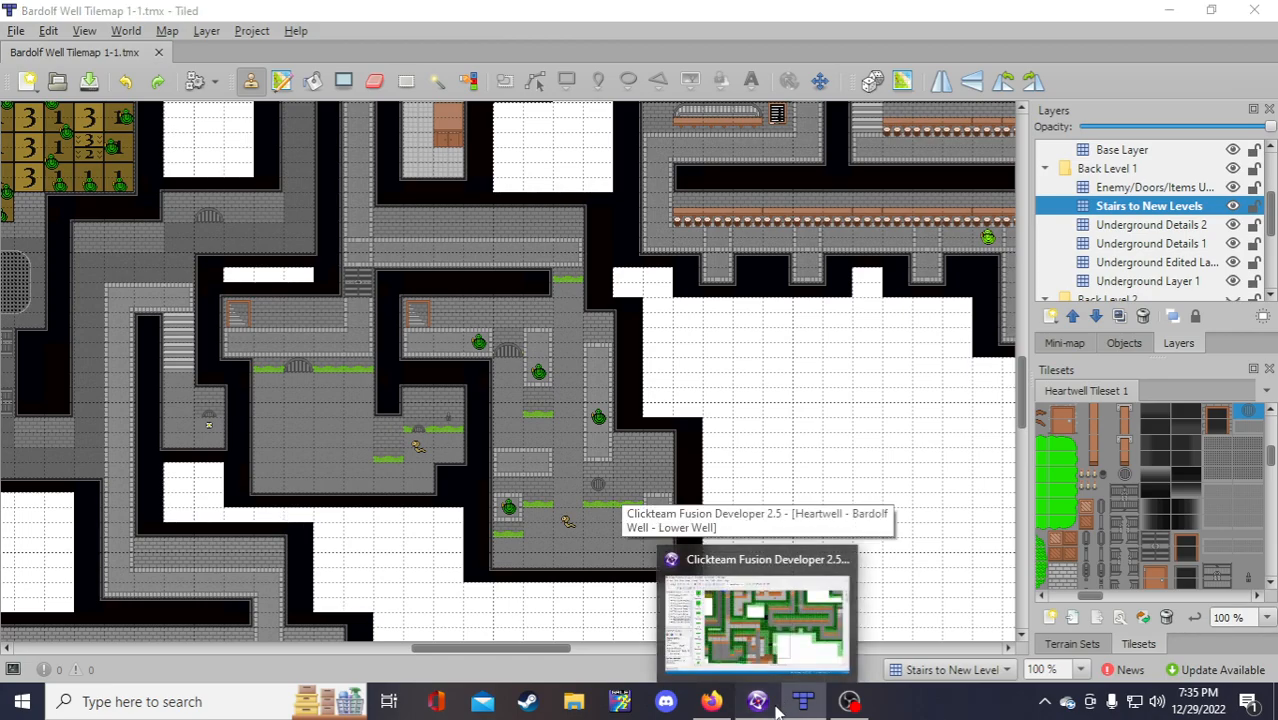
pyautogui.click(785, 632)
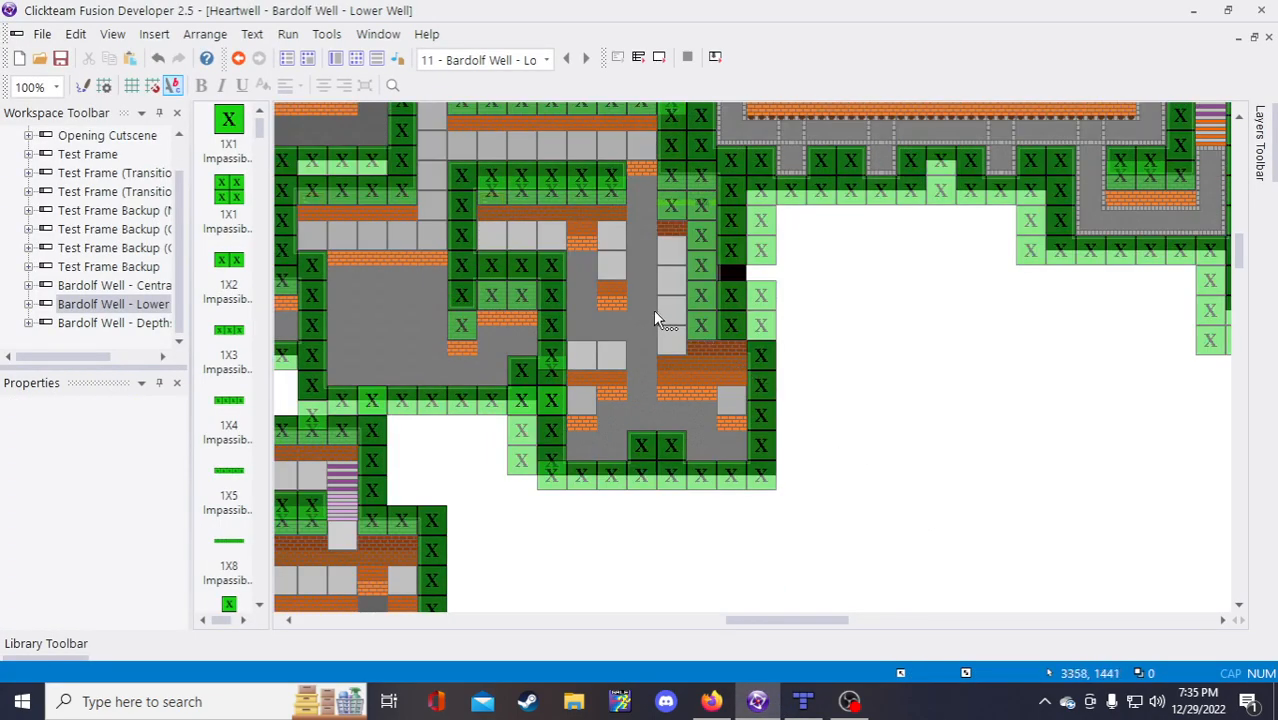
# Step: In Backdrop 1-4, copy a brick patch onto the floor below the grass ledge
pyautogui.doubleClick(644, 310)
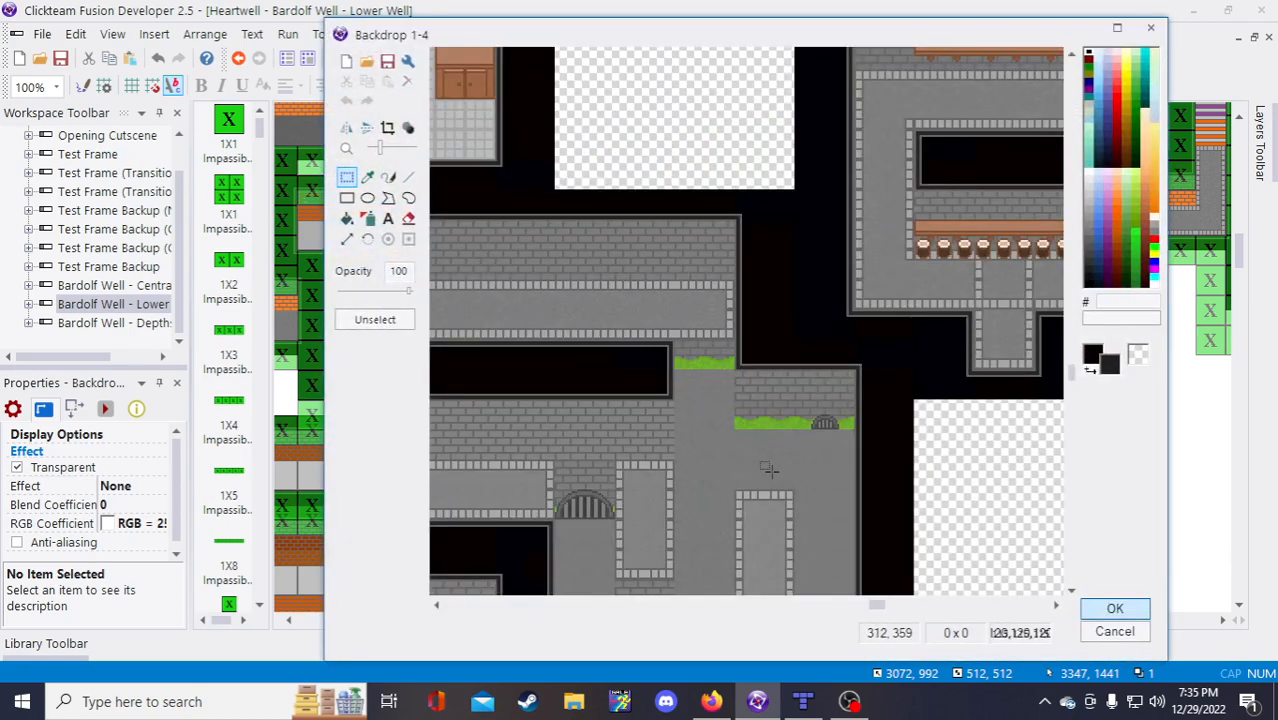
pyautogui.scroll(1, 665, 440)
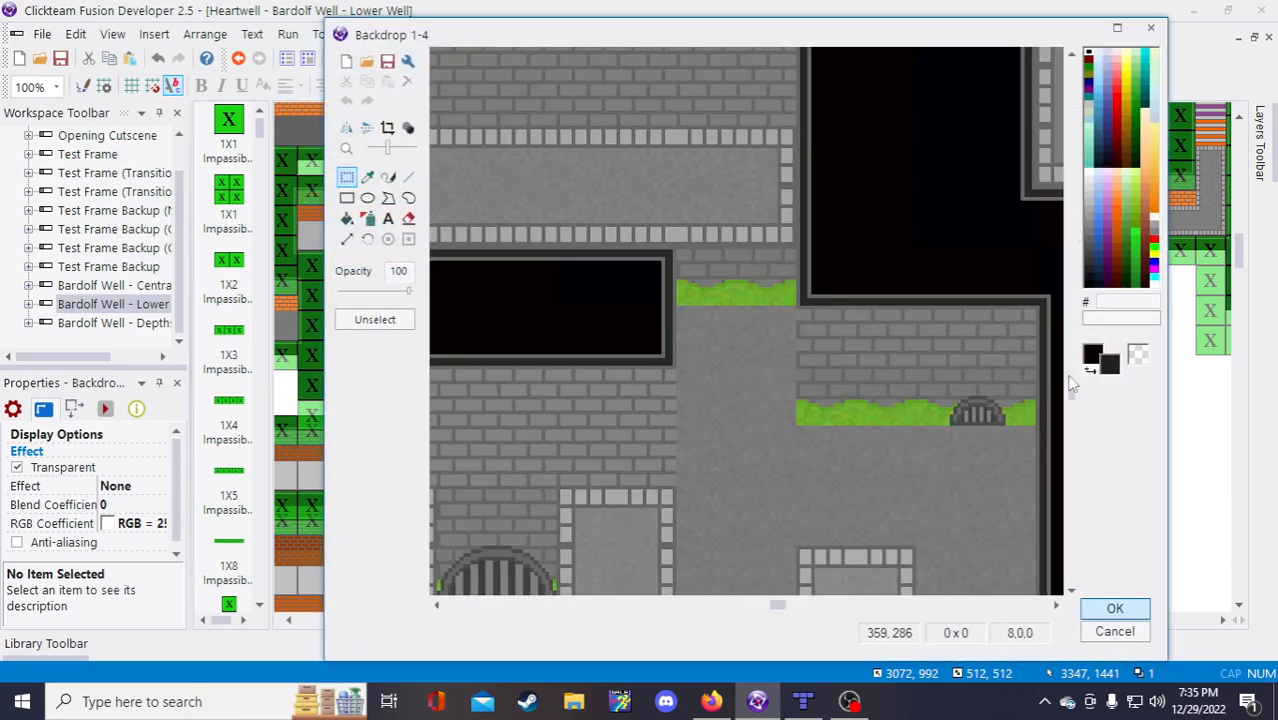
pyautogui.moveTo(1070, 389); pyautogui.dragTo(1070, 416)
pyautogui.moveTo(779, 606); pyautogui.dragTo(816, 609)
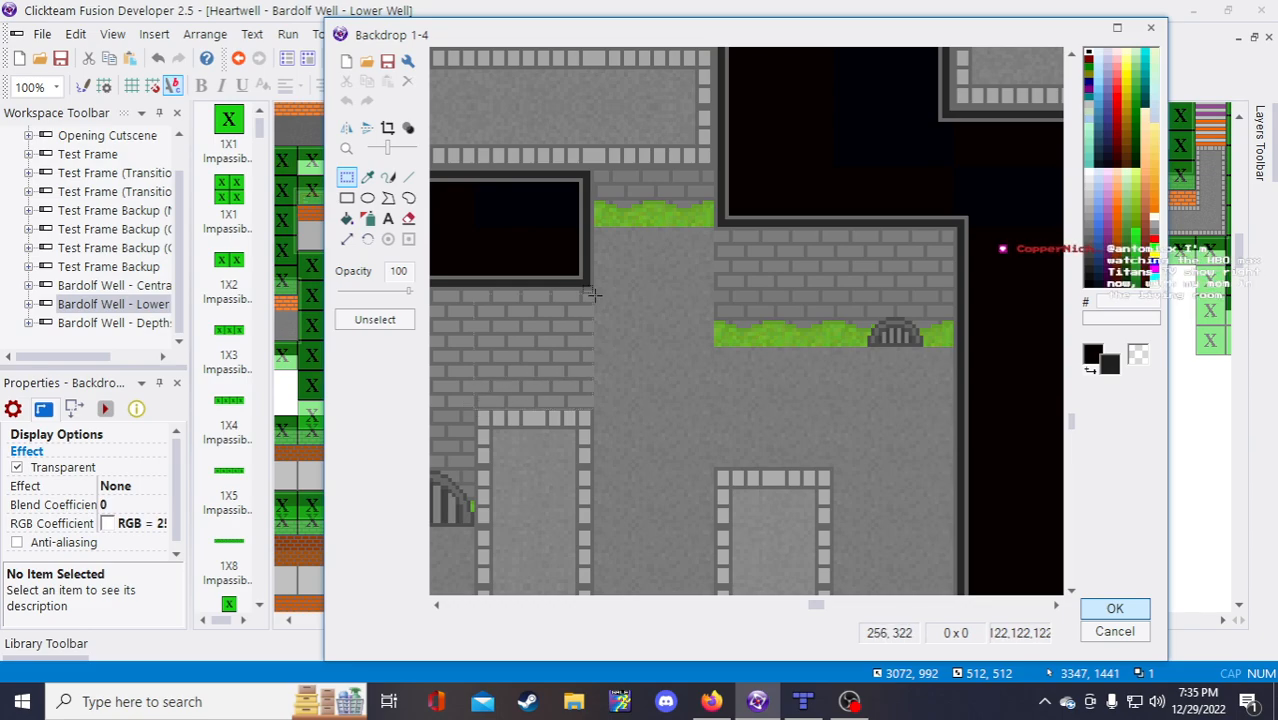
pyautogui.moveTo(596, 287); pyautogui.dragTo(596, 289)
pyautogui.hotkey('ctrl', 'c')
pyautogui.hotkey('ctrl', 'v')
pyautogui.moveTo(508, 114); pyautogui.dragTo(792, 415)
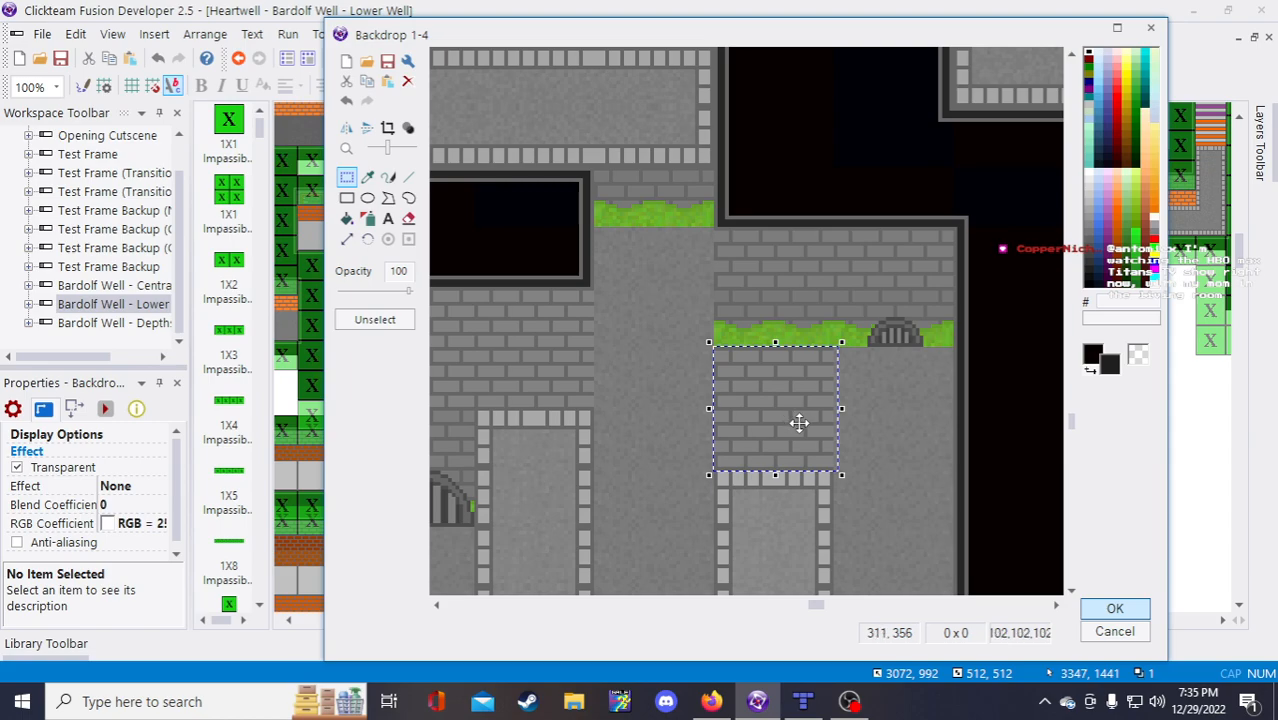
pyautogui.click(872, 458)
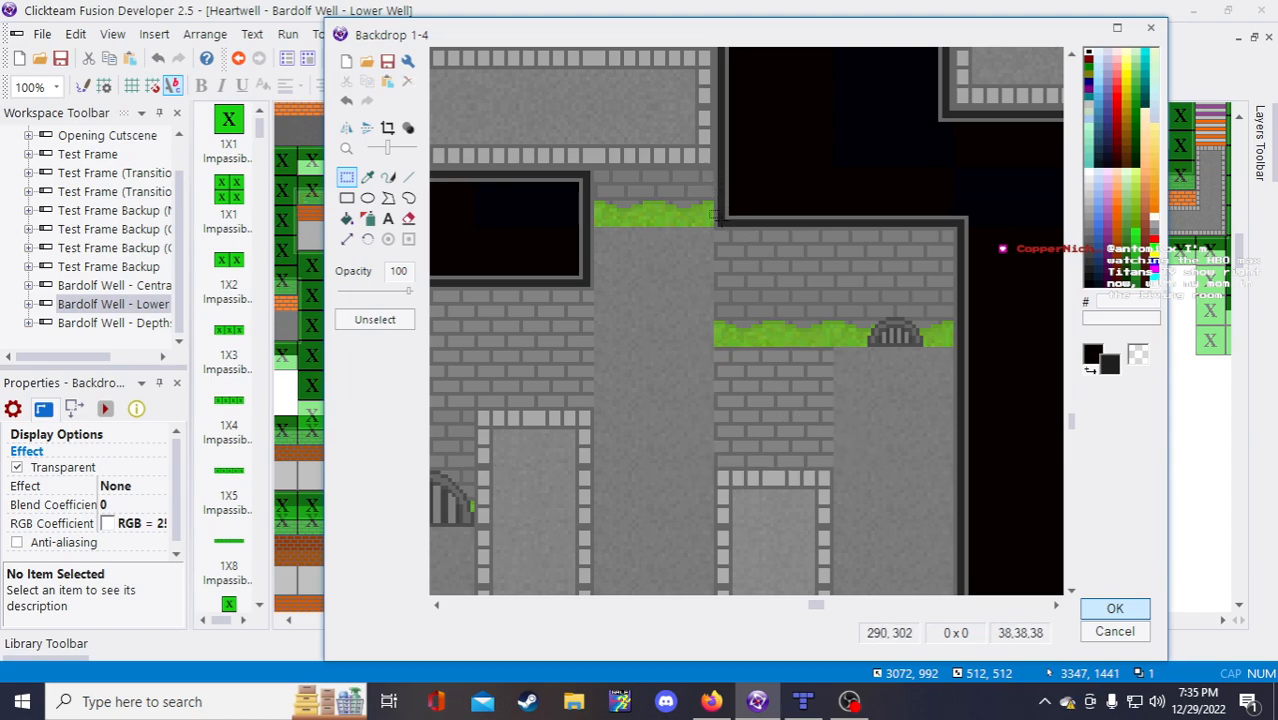
# Step: Copy the wall top from the grass corner across the brick wall
pyautogui.moveTo(710, 204); pyautogui.dragTo(976, 234)
pyautogui.click(710, 201)
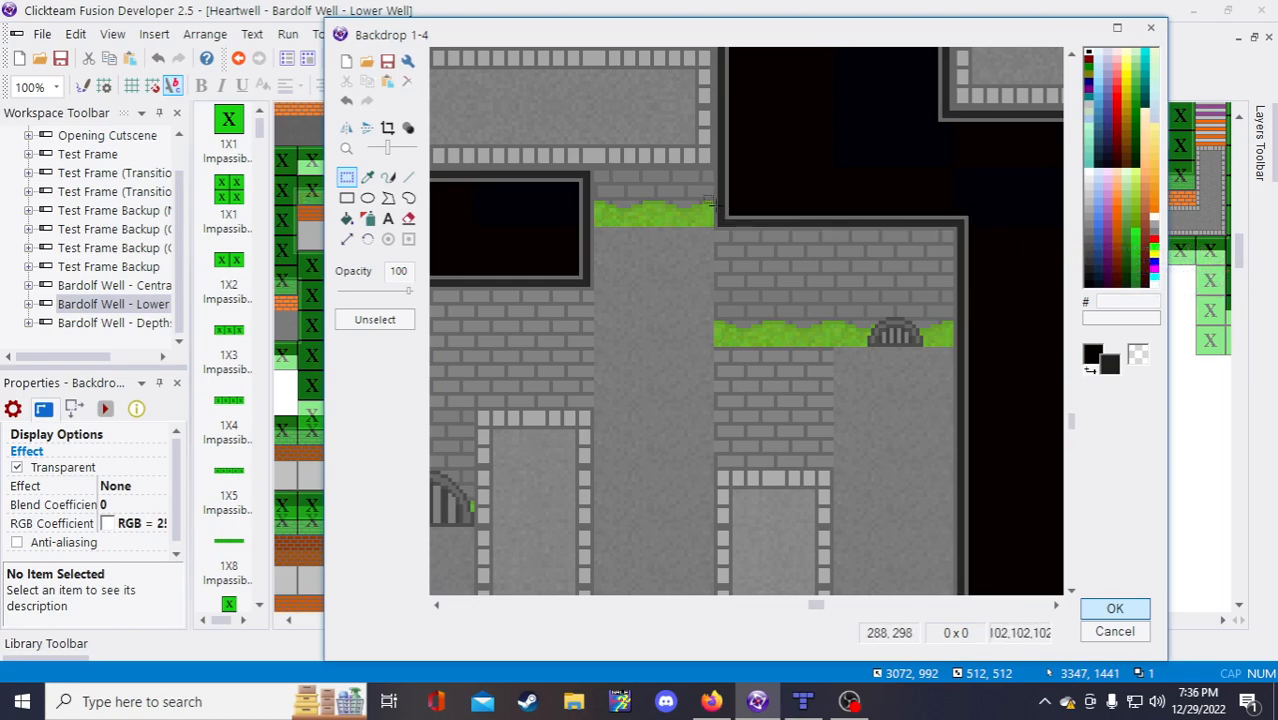
pyautogui.moveTo(709, 199); pyautogui.dragTo(986, 230)
pyautogui.hotkey('ctrl', 'c')
pyautogui.hotkey('ctrl', 'v')
pyautogui.moveTo(467, 71); pyautogui.dragTo(762, 337)
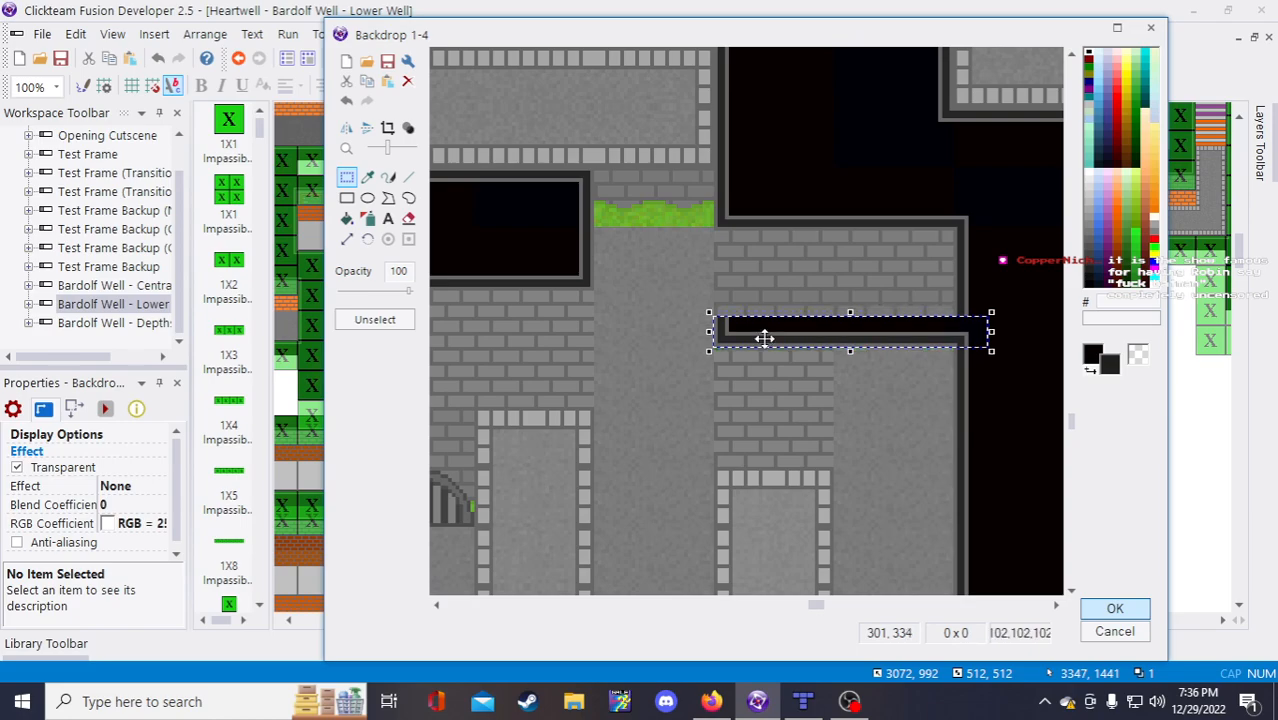
pyautogui.click(922, 354)
# Step: Stretch the dark strip beside the grass ledge down over the bricks
pyautogui.scroll(-2, 917, 350)
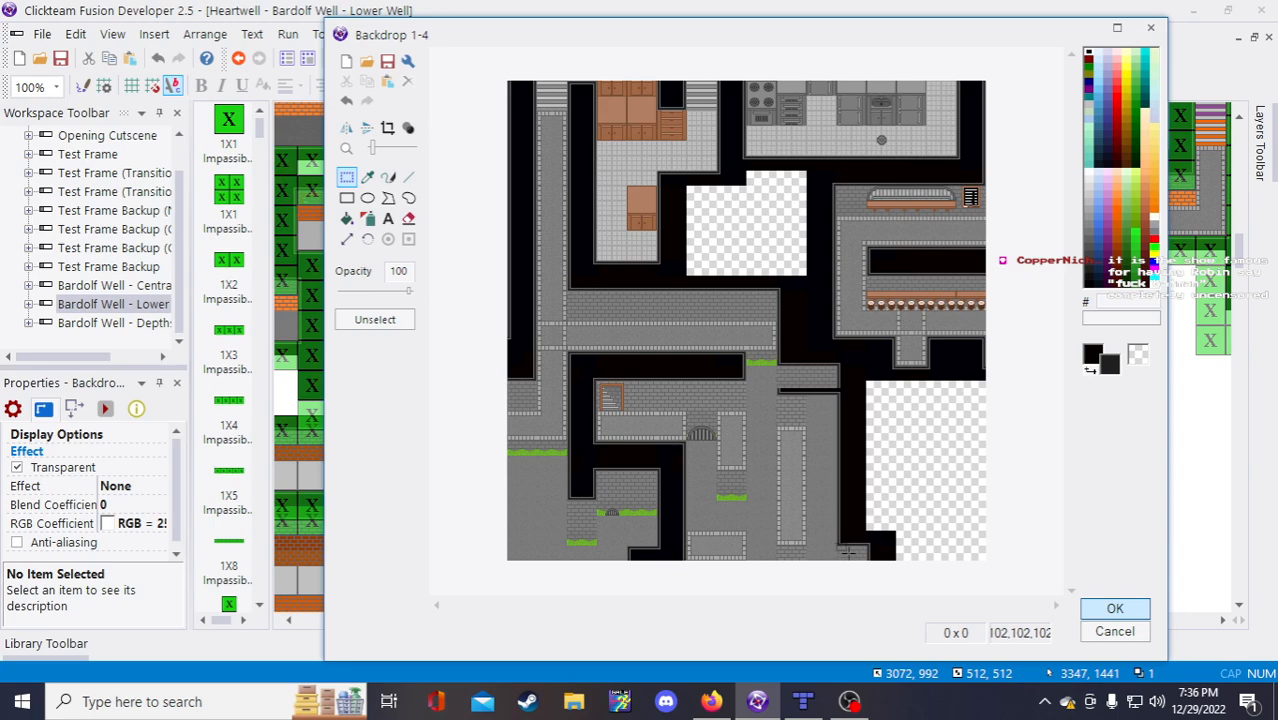
pyautogui.scroll(2, 841, 390)
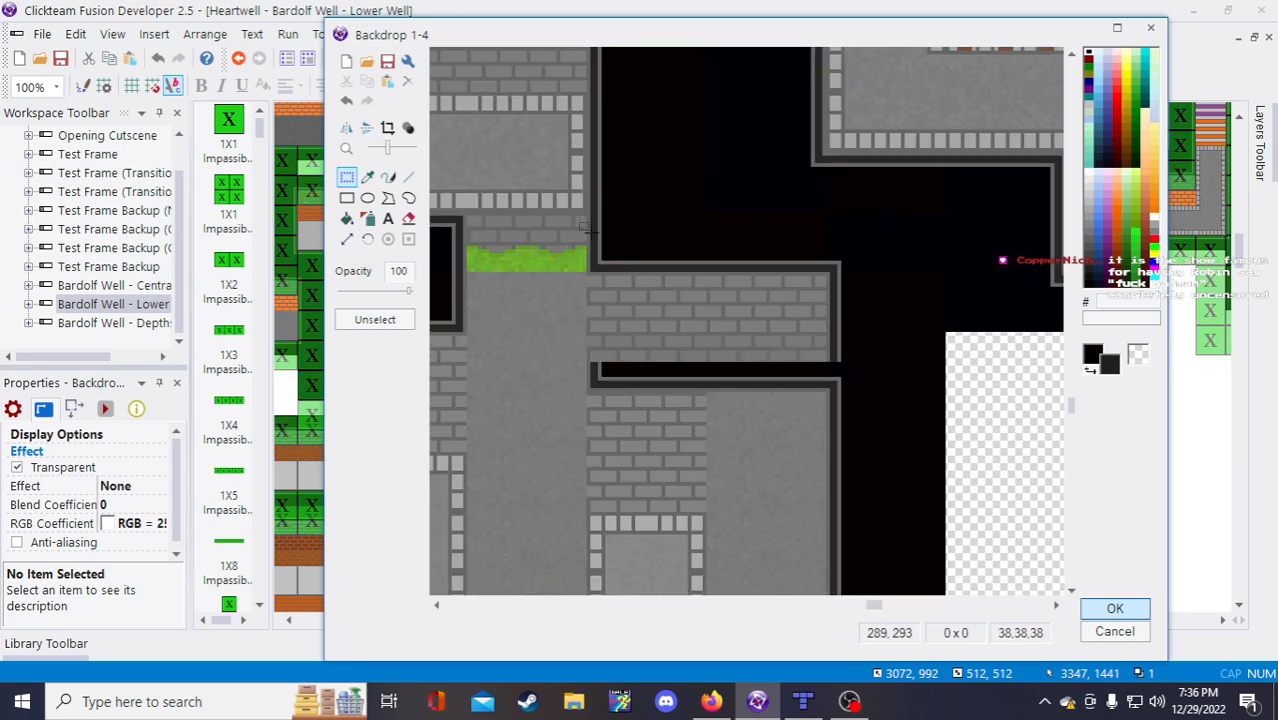
pyautogui.moveTo(589, 233); pyautogui.dragTo(852, 261)
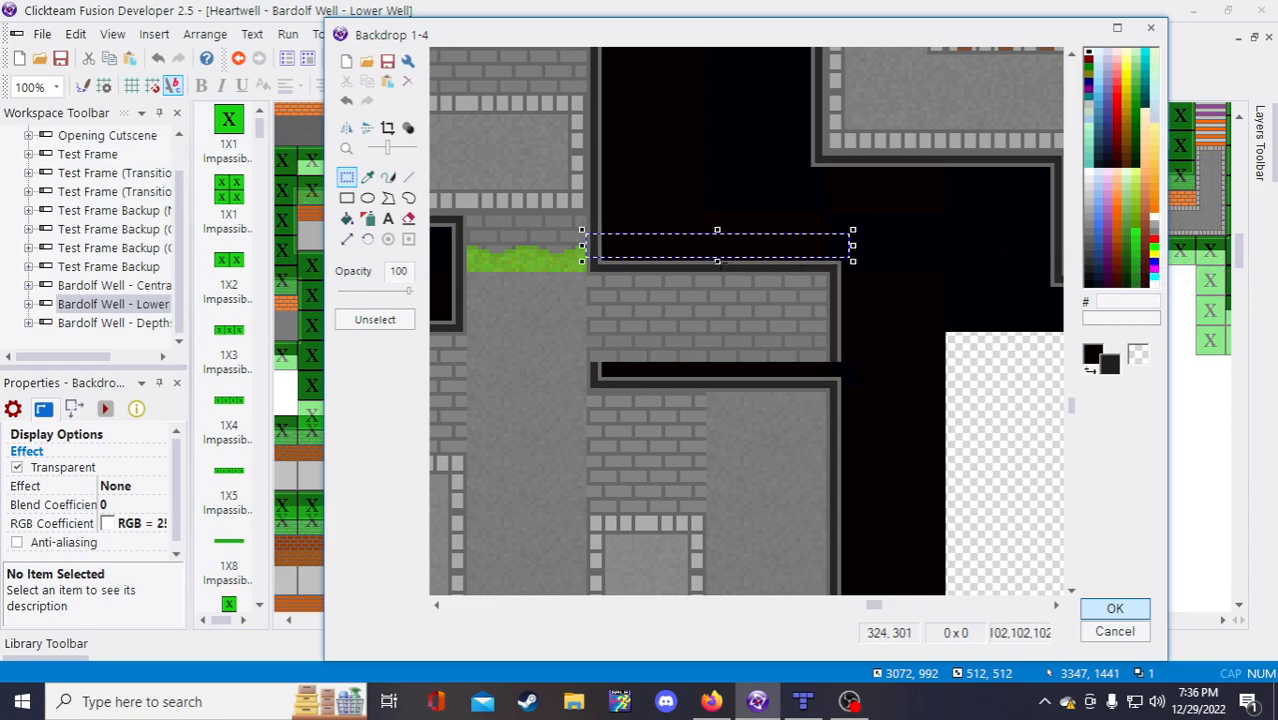
pyautogui.click(716, 264)
pyautogui.moveTo(588, 226); pyautogui.dragTo(879, 265)
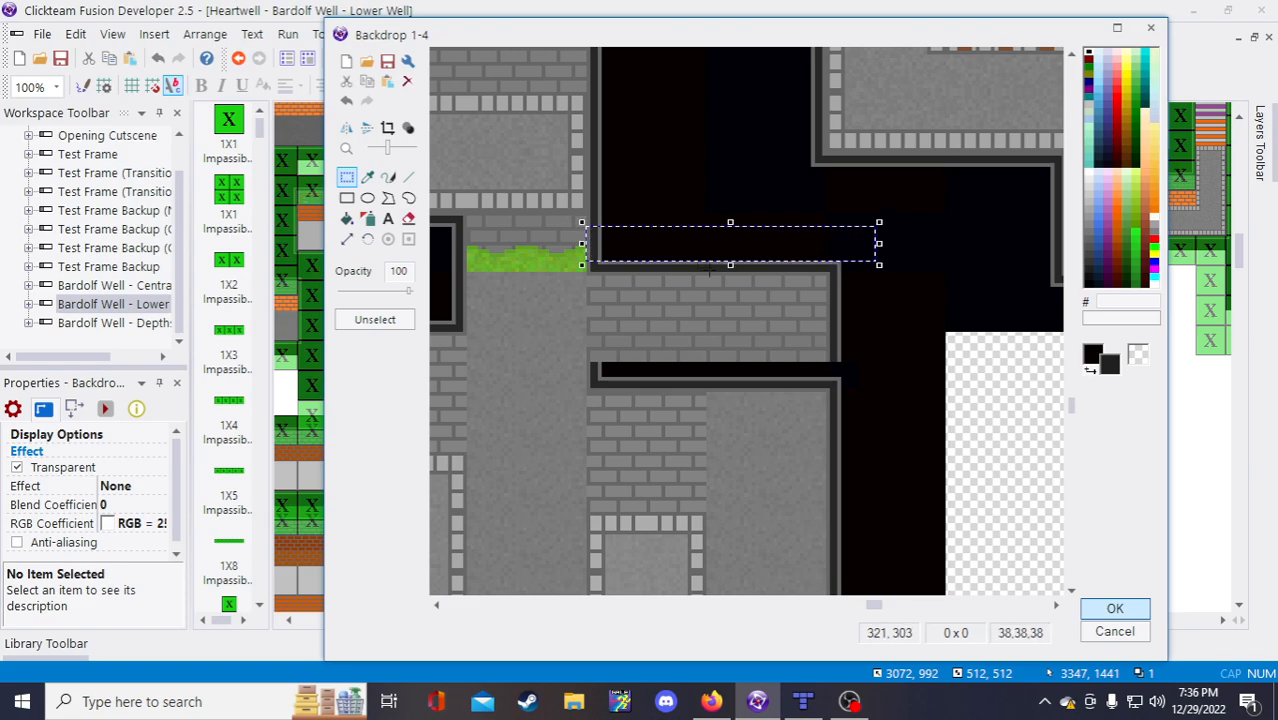
pyautogui.moveTo(730, 265); pyautogui.dragTo(714, 366)
pyautogui.click(916, 389)
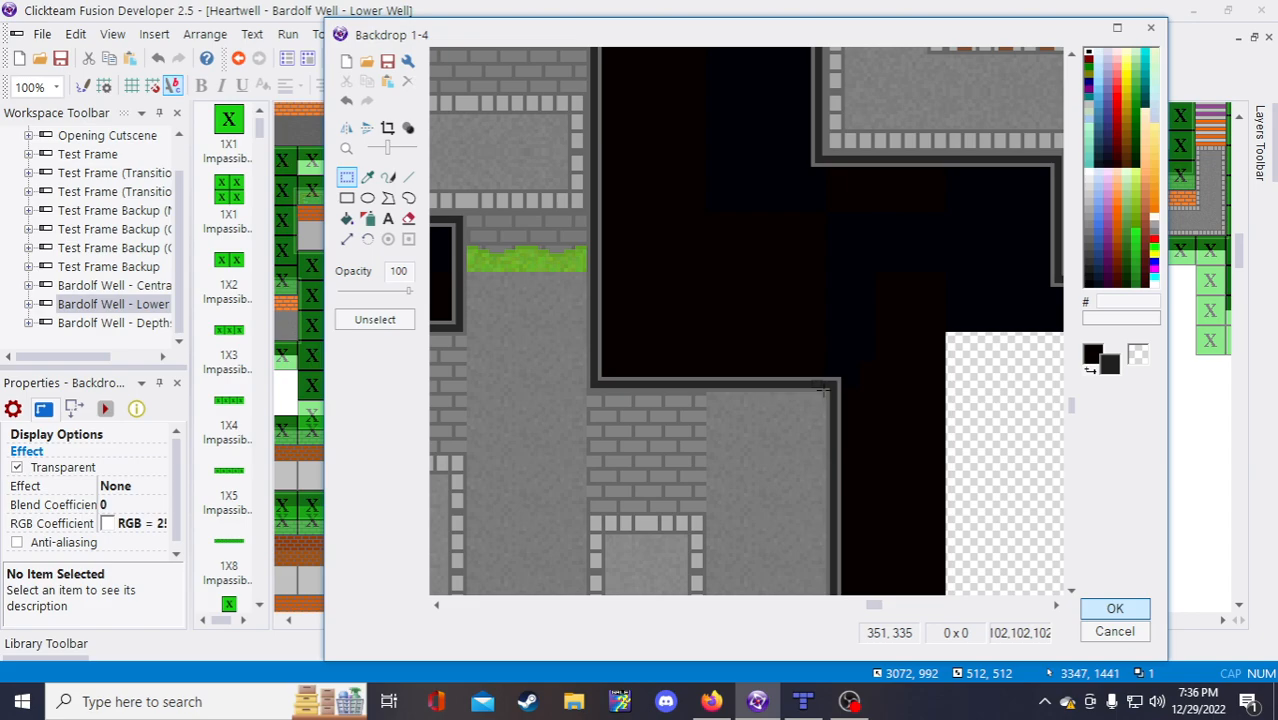
# Step: Select the dark wall strip on the right side of the backdrop
pyautogui.scroll(-1, 812, 410)
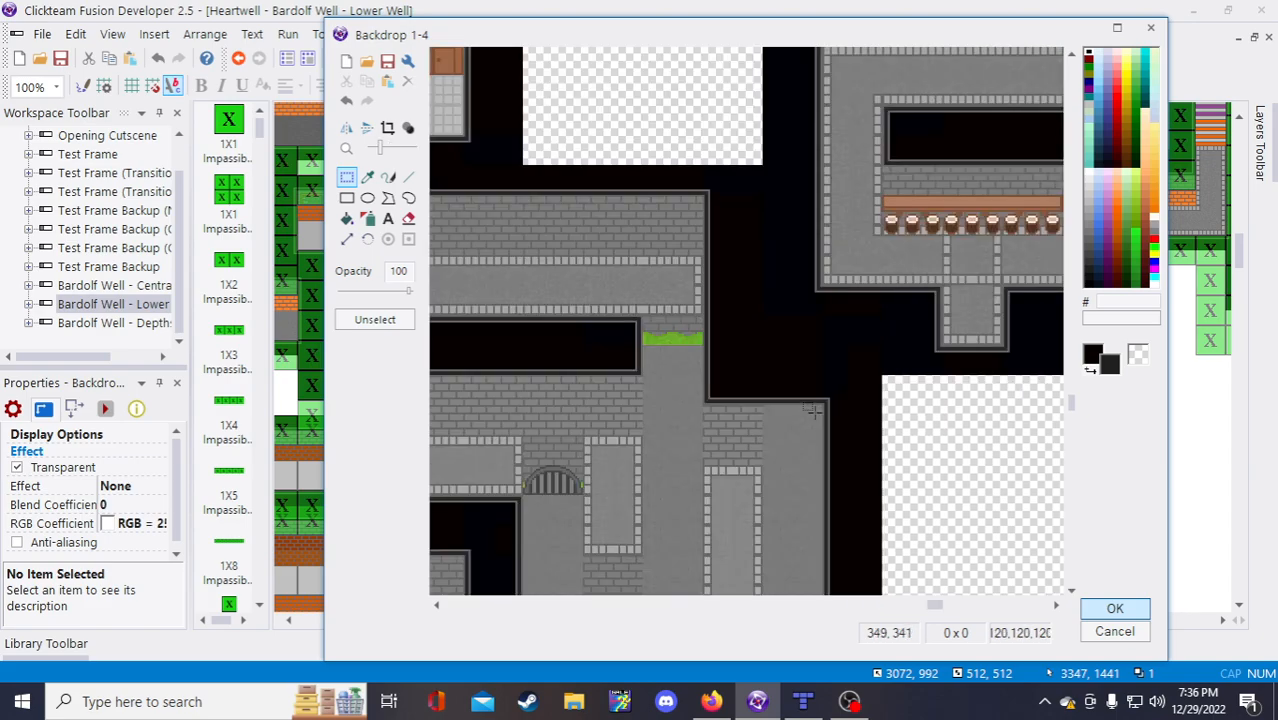
pyautogui.scroll(-1, 813, 410)
pyautogui.scroll(1, 890, 530)
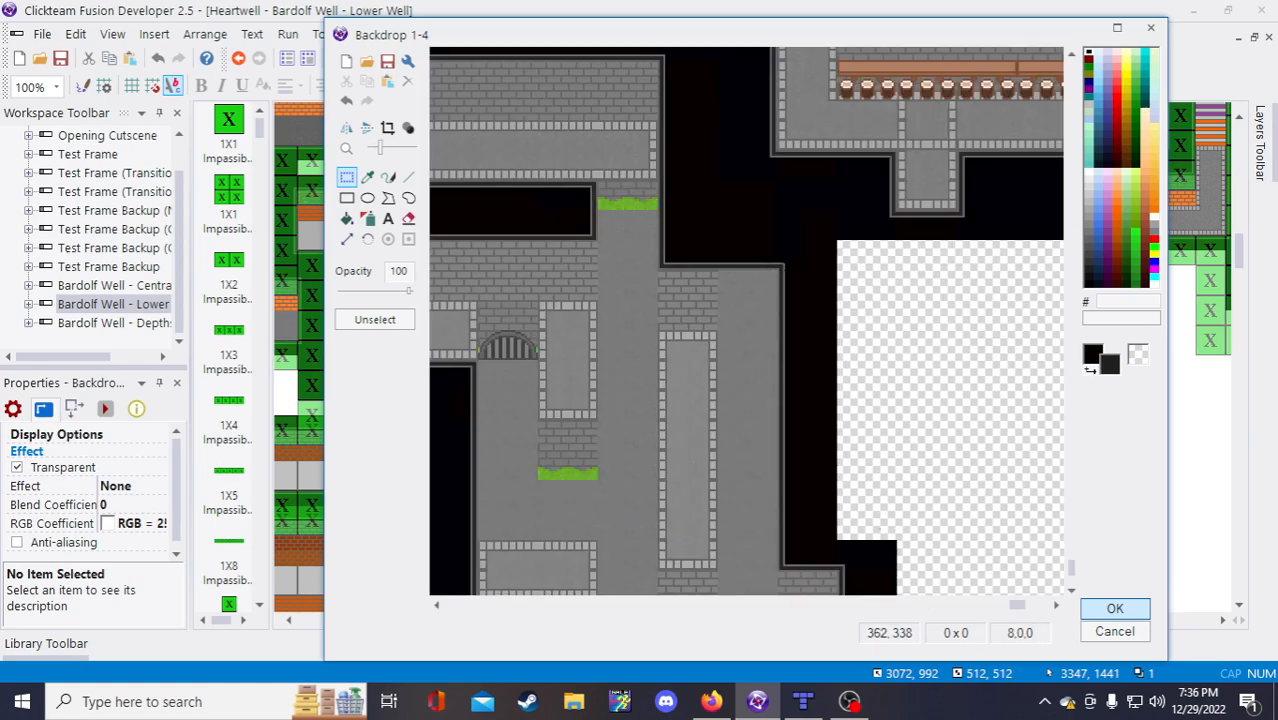
pyautogui.moveTo(781, 262); pyautogui.dragTo(847, 567)
pyautogui.click(913, 484)
pyautogui.moveTo(811, 340); pyautogui.dragTo(840, 575)
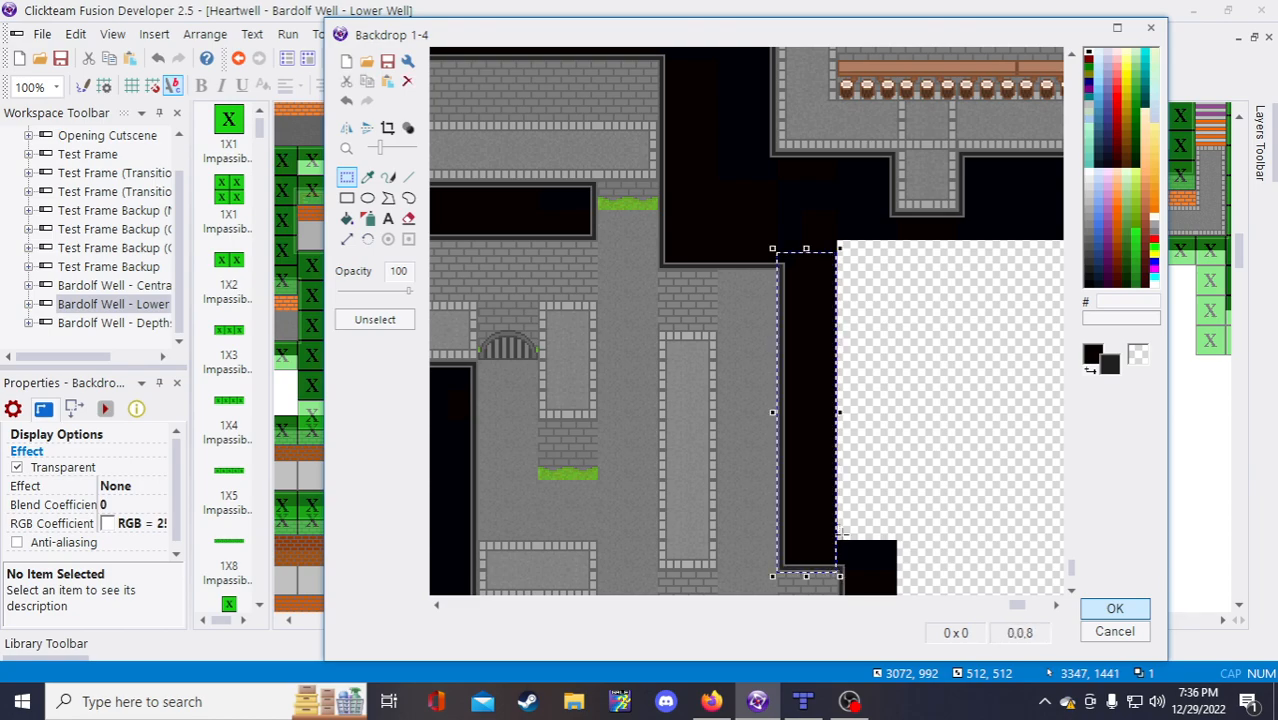
# Step: Move the dark wall strip left in Backdrop 1-4 and nudge it pixel by pixel into place
pyautogui.moveTo(801, 361); pyautogui.dragTo(747, 360)
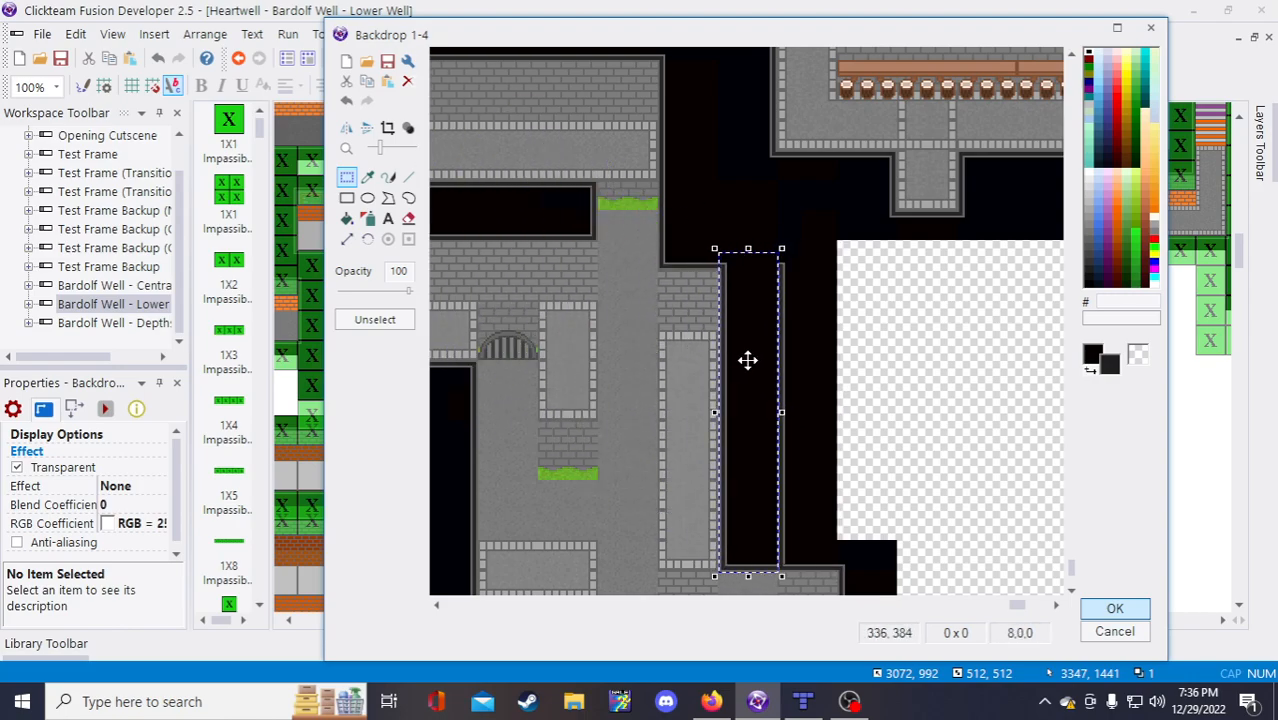
pyautogui.press('Right')
pyautogui.press('Right')
pyautogui.press('Left')
pyautogui.scroll(2, 726, 287)
pyautogui.press('Left')
pyautogui.press('Left')
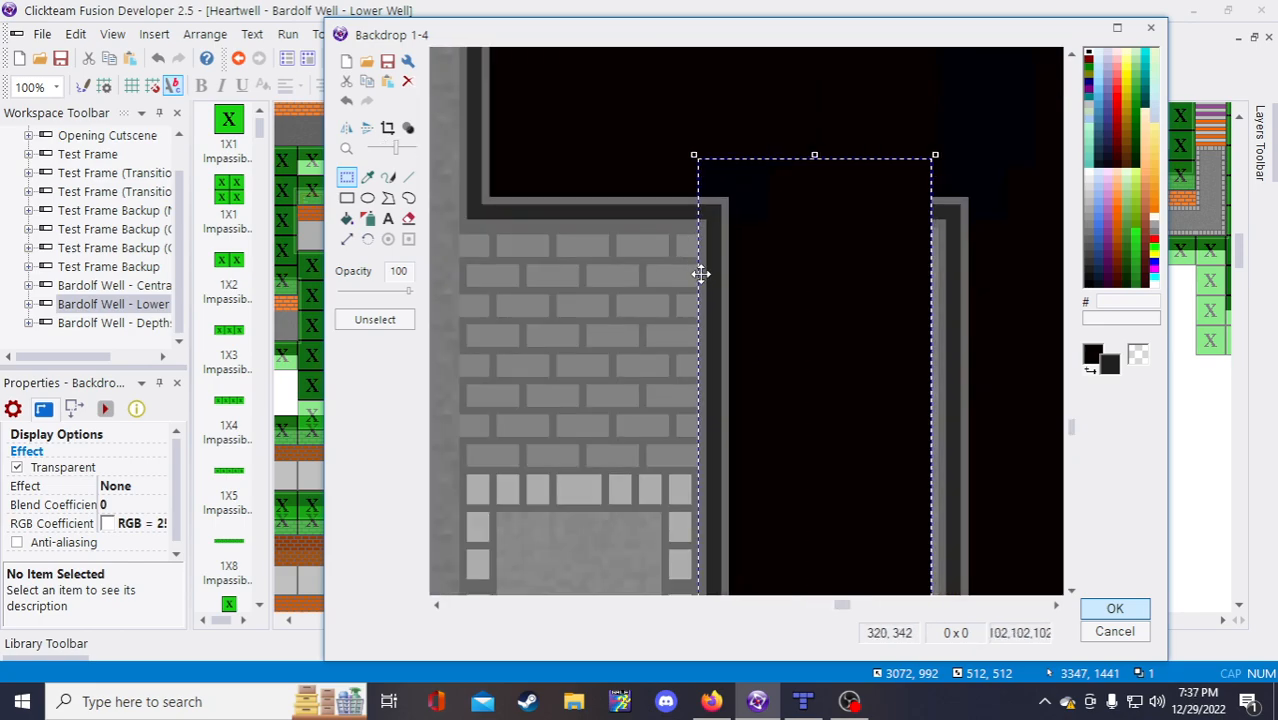
pyautogui.scroll(-2, 741, 403)
pyautogui.scroll(-1, 767, 507)
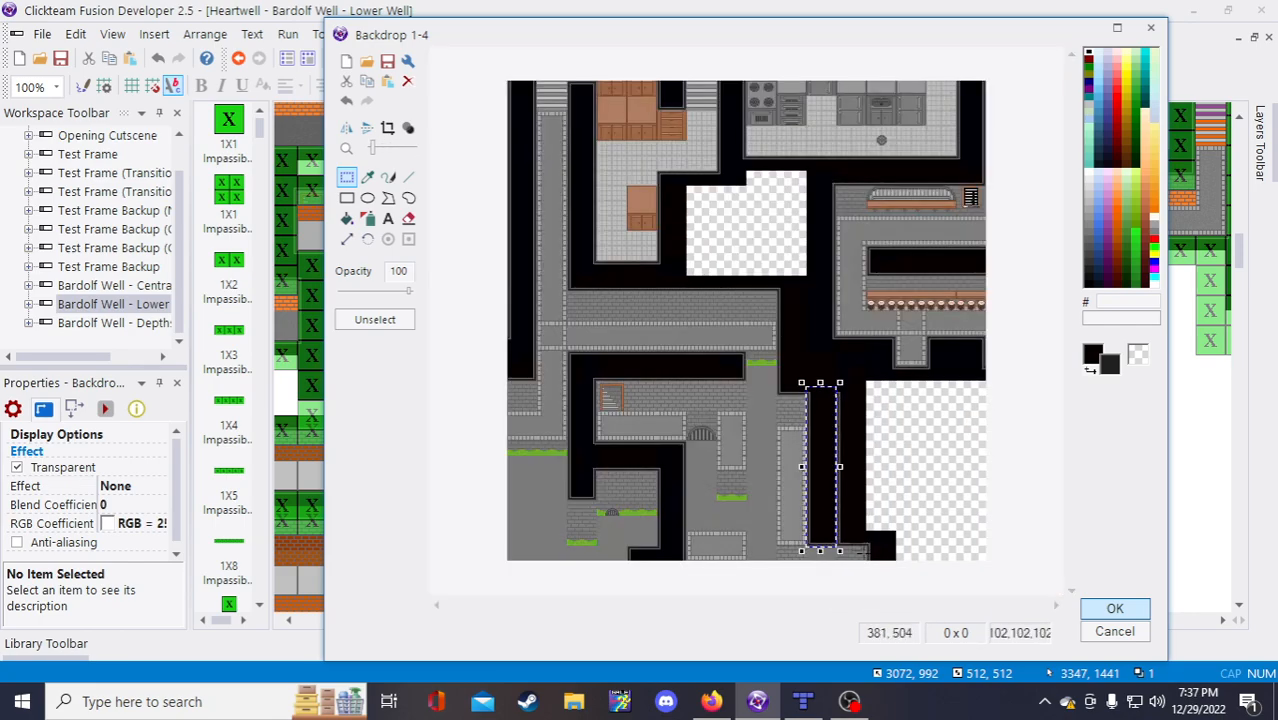
pyautogui.scroll(1, 866, 553)
pyautogui.click(933, 518)
pyautogui.scroll(-1, 843, 305)
pyautogui.scroll(1, 843, 303)
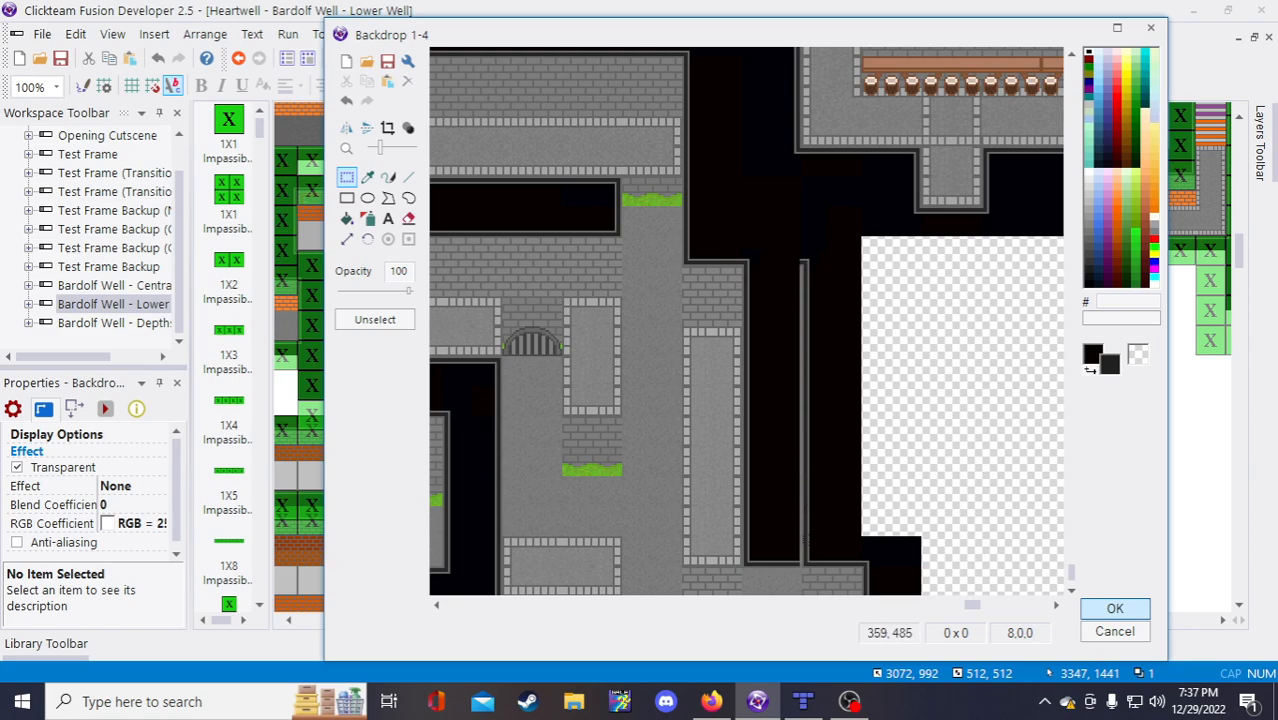
pyautogui.scroll(2, 806, 478)
pyautogui.scroll(-2, 790, 452)
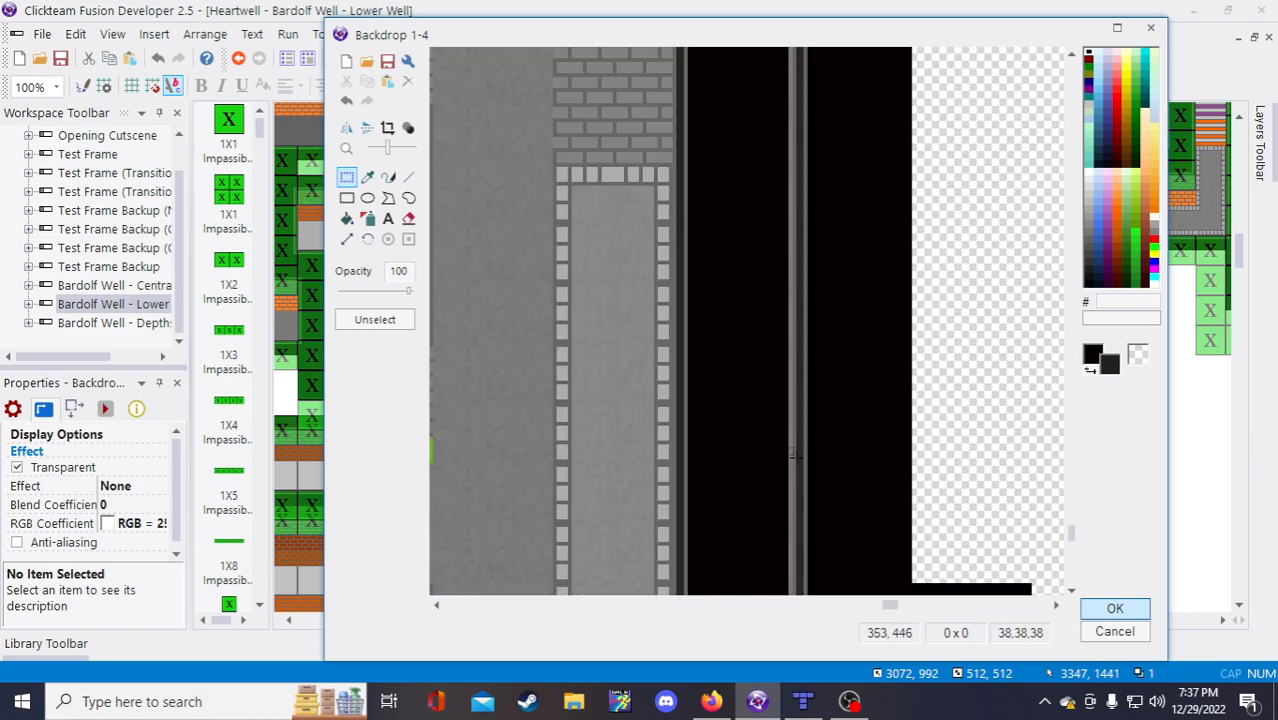
pyautogui.scroll(2, 684, 410)
pyautogui.scroll(-2, 684, 410)
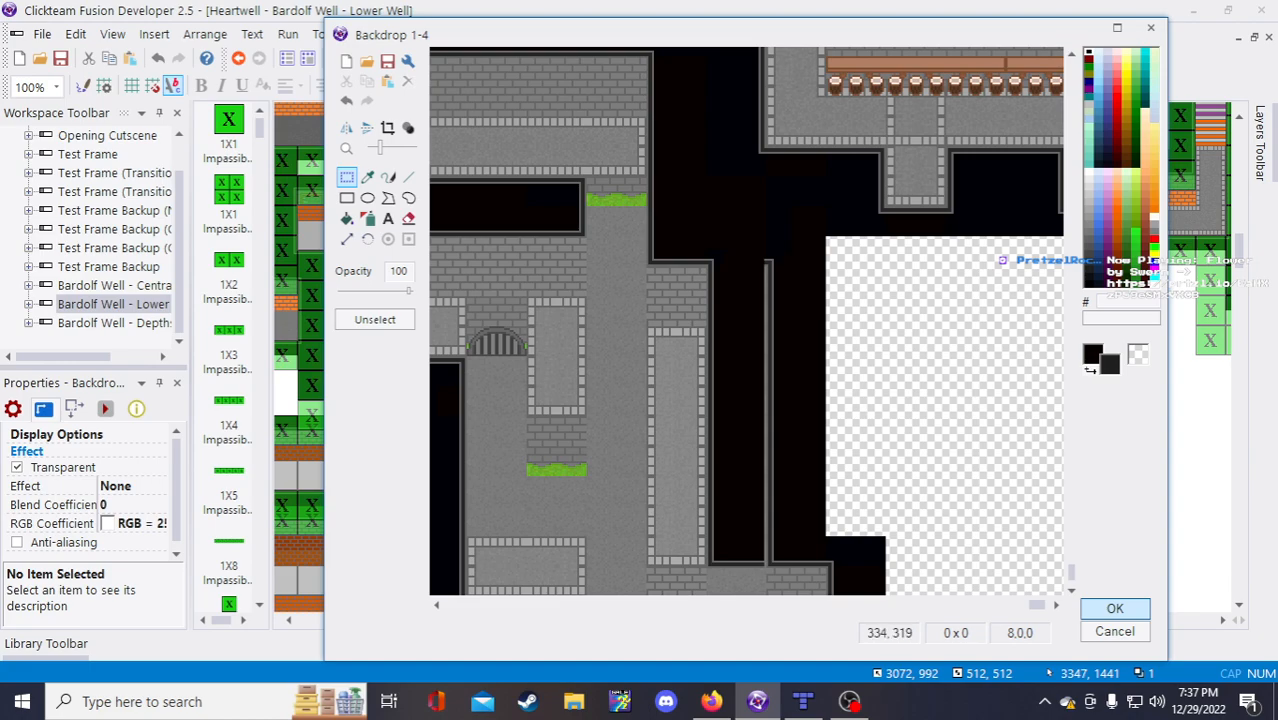
# Step: Stretch the dark bottom wall edge left to fill the grey gap
pyautogui.moveTo(716, 231); pyautogui.dragTo(767, 562)
pyautogui.scroll(3, 768, 563)
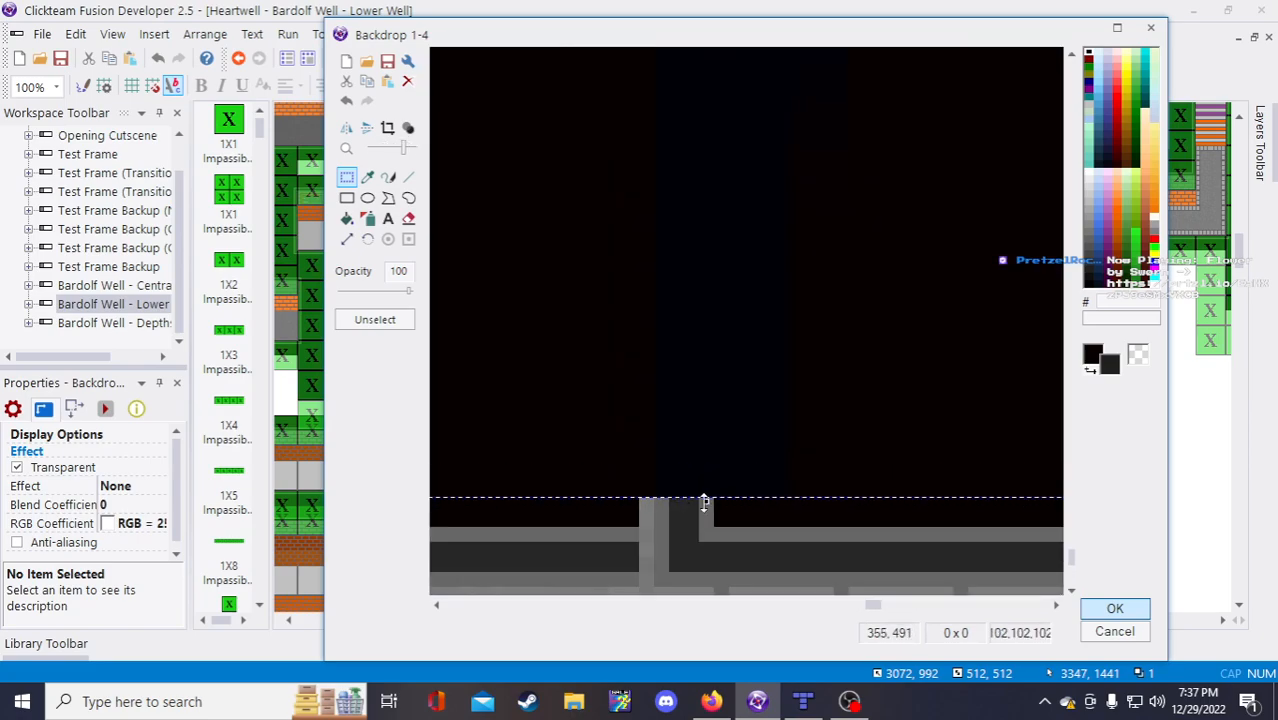
pyautogui.moveTo(706, 501); pyautogui.dragTo(706, 528)
pyautogui.scroll(-2, 653, 502)
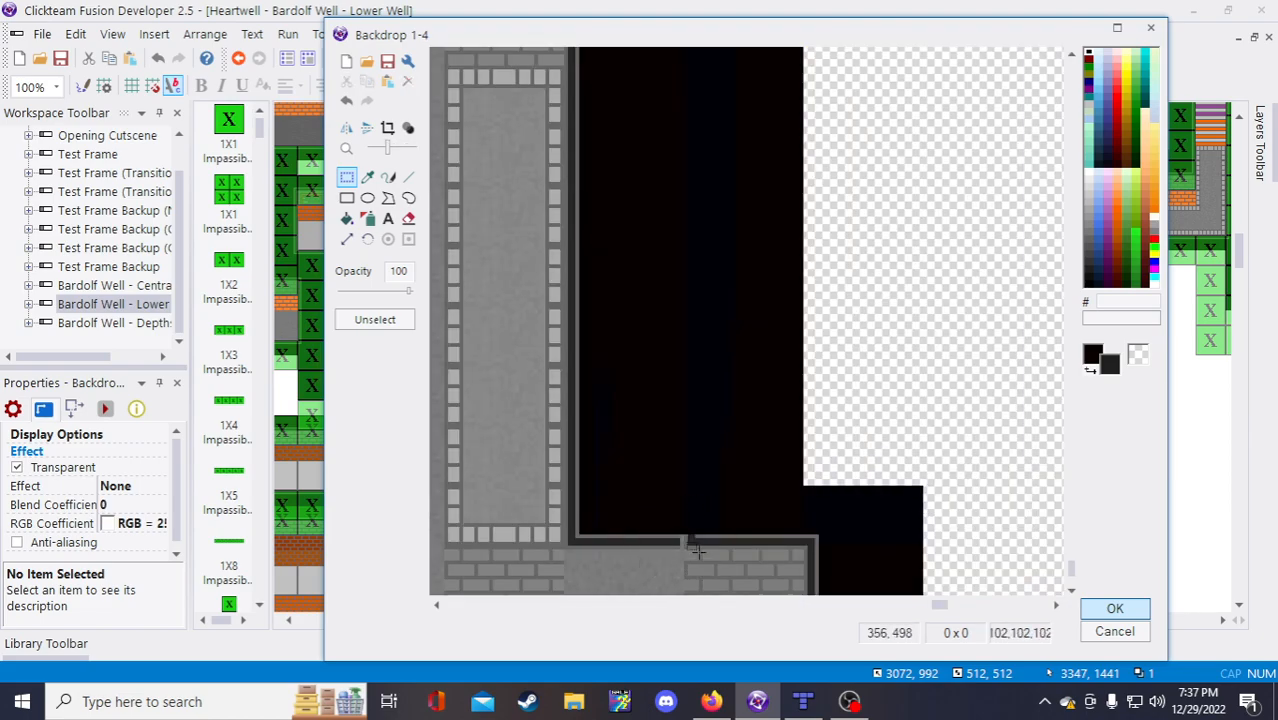
pyautogui.moveTo(700, 537); pyautogui.dragTo(668, 541)
pyautogui.click(668, 488)
pyautogui.scroll(-1, 549, 591)
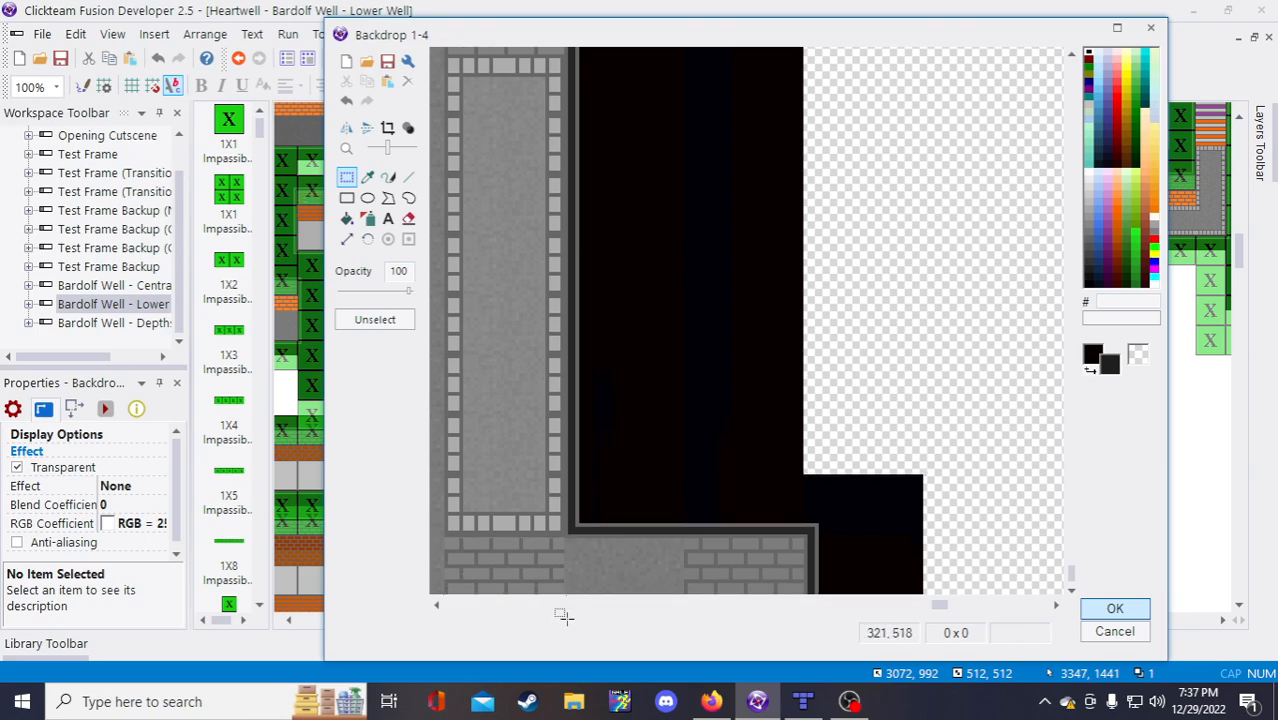
# Step: Paste a copy of the bottom-left brick block into the bottom wall gap
pyautogui.moveTo(564, 598); pyautogui.dragTo(508, 542)
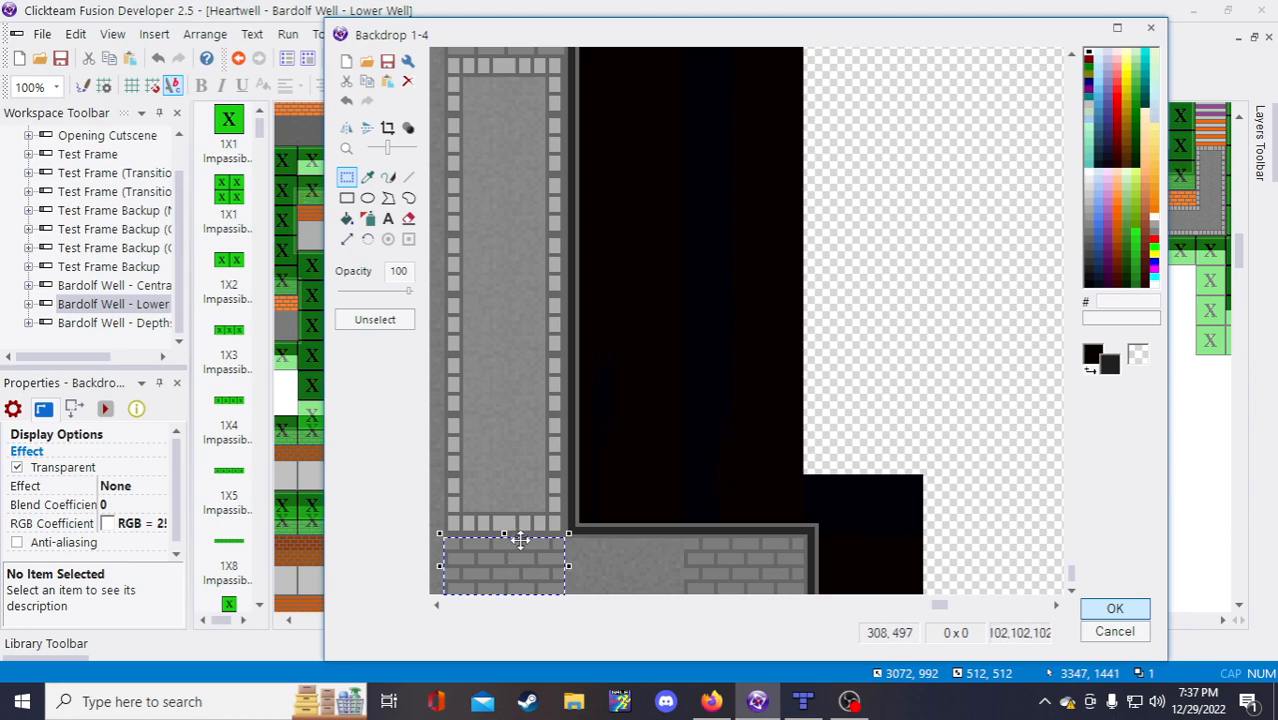
pyautogui.hotkey('ctrl', 'v')
pyautogui.moveTo(477, 83); pyautogui.dragTo(611, 571)
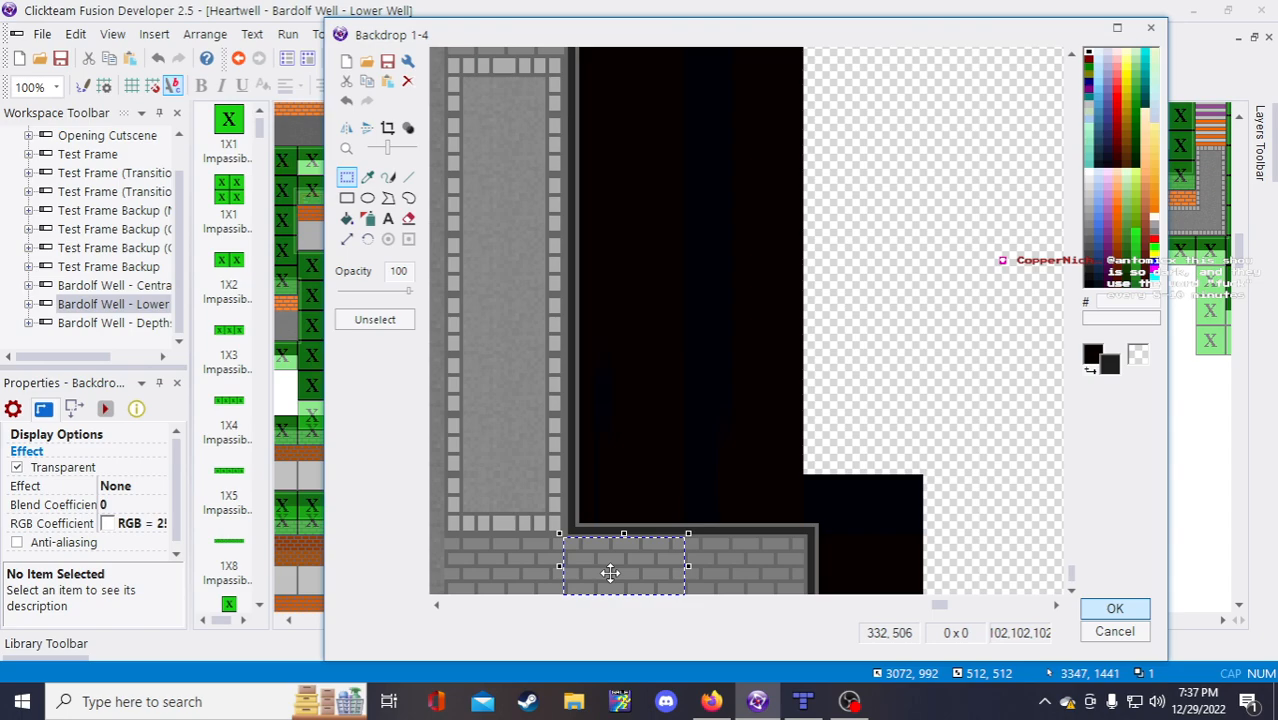
pyautogui.click(838, 402)
pyautogui.scroll(-3, 769, 417)
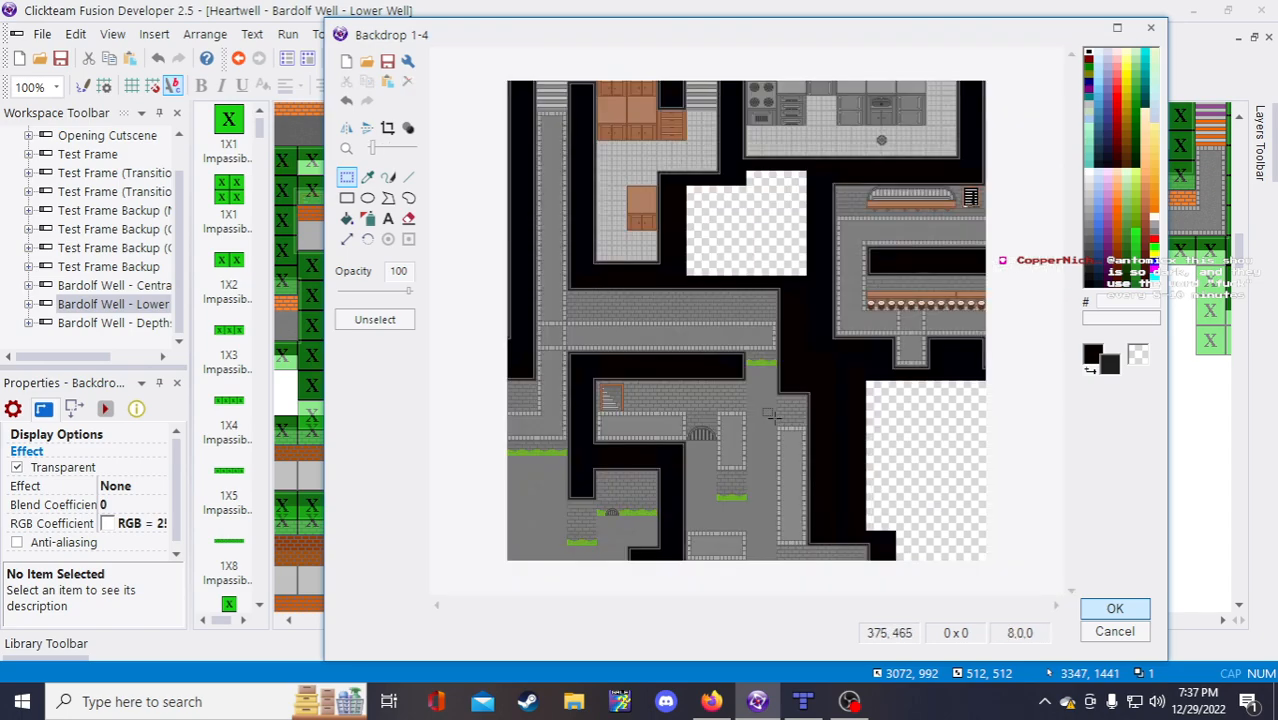
# Step: Apply the edited Backdrop 1-4 image to the frame and save the project
pyautogui.click(1110, 610)
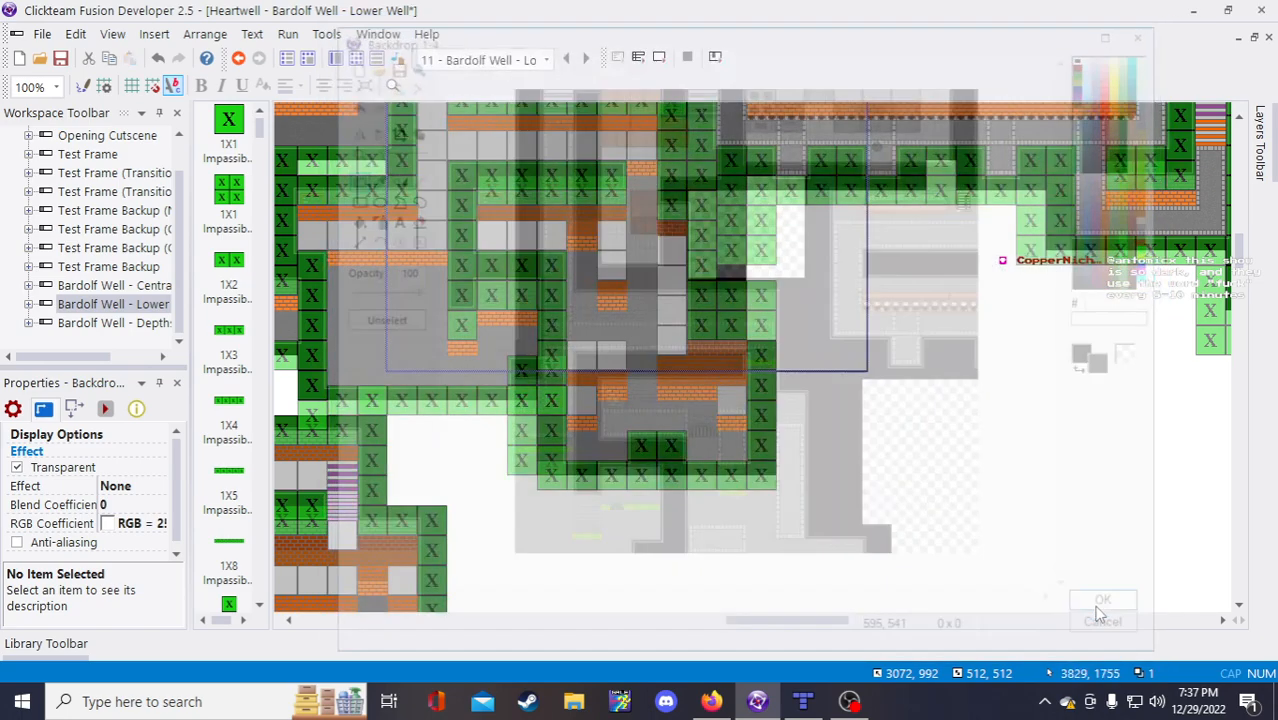
pyautogui.click(903, 466)
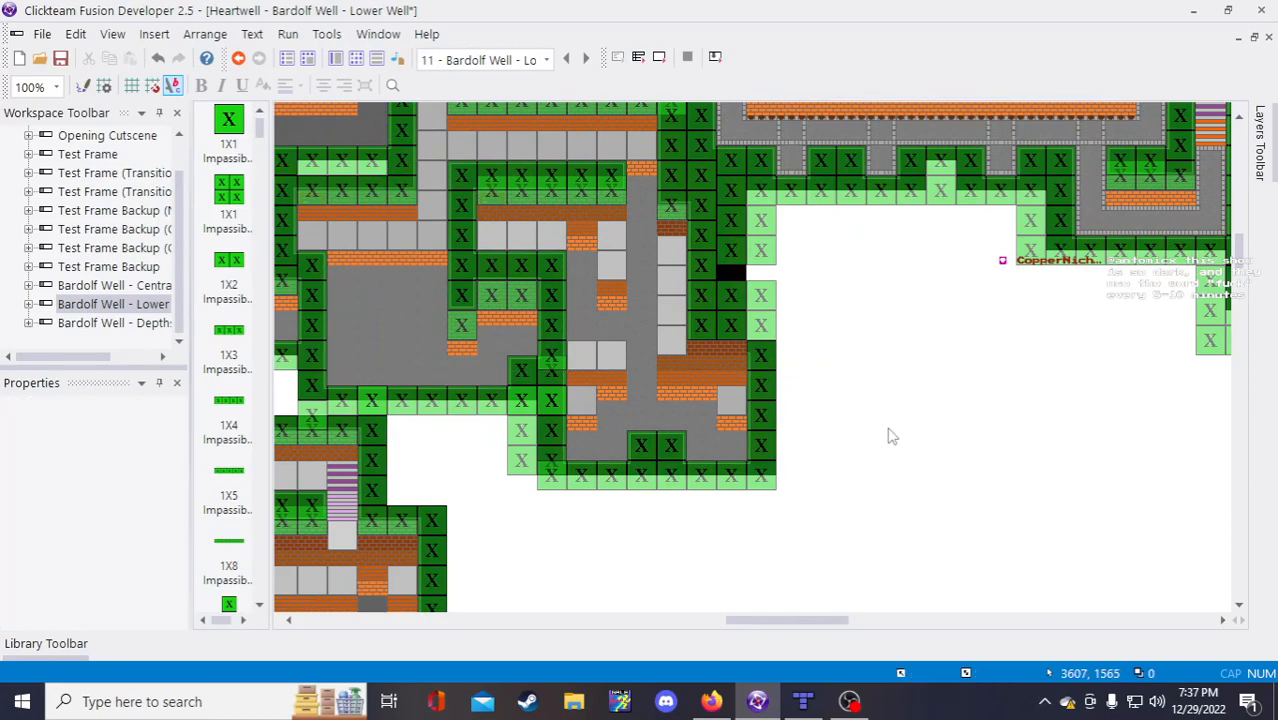
pyautogui.click(62, 62)
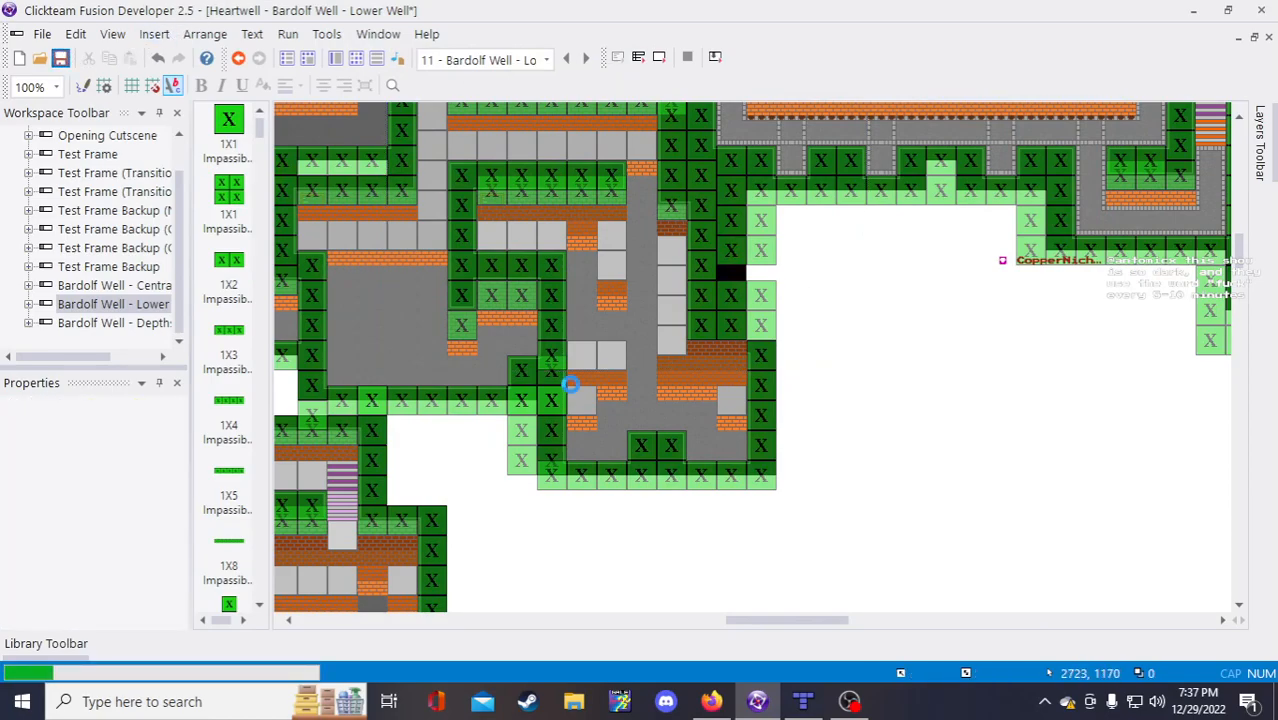
# Step: In Backdrop 2-4, shift the brick-and-grass block about 70 px left, then bring up Tiled for reference
pyautogui.doubleClick(681, 422)
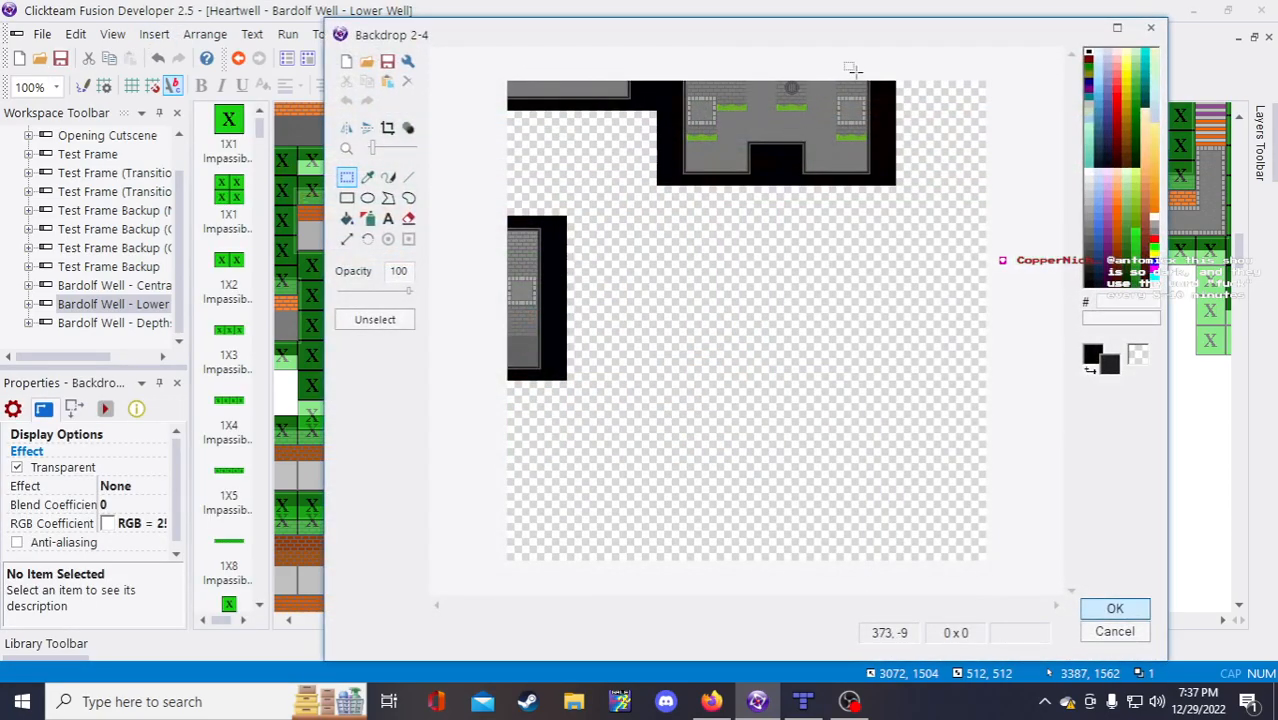
pyautogui.scroll(3, 866, 70)
pyautogui.scroll(-2, 866, 110)
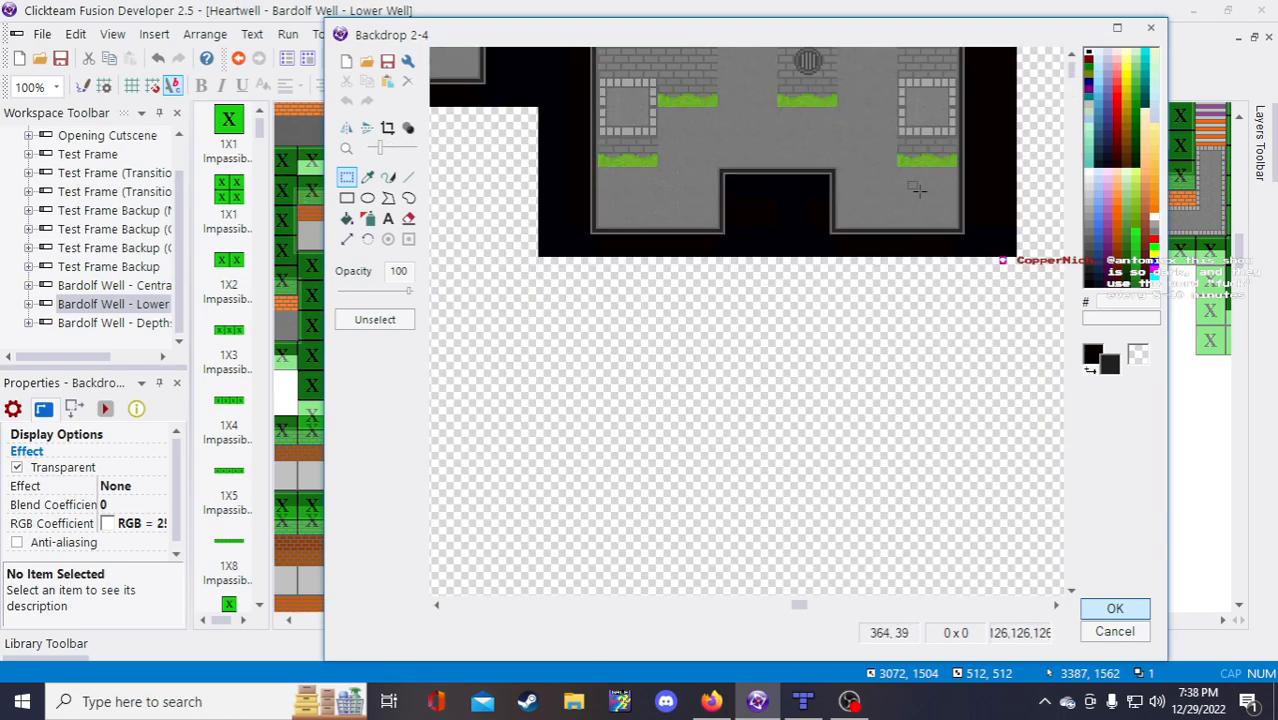
pyautogui.scroll(1, 919, 112)
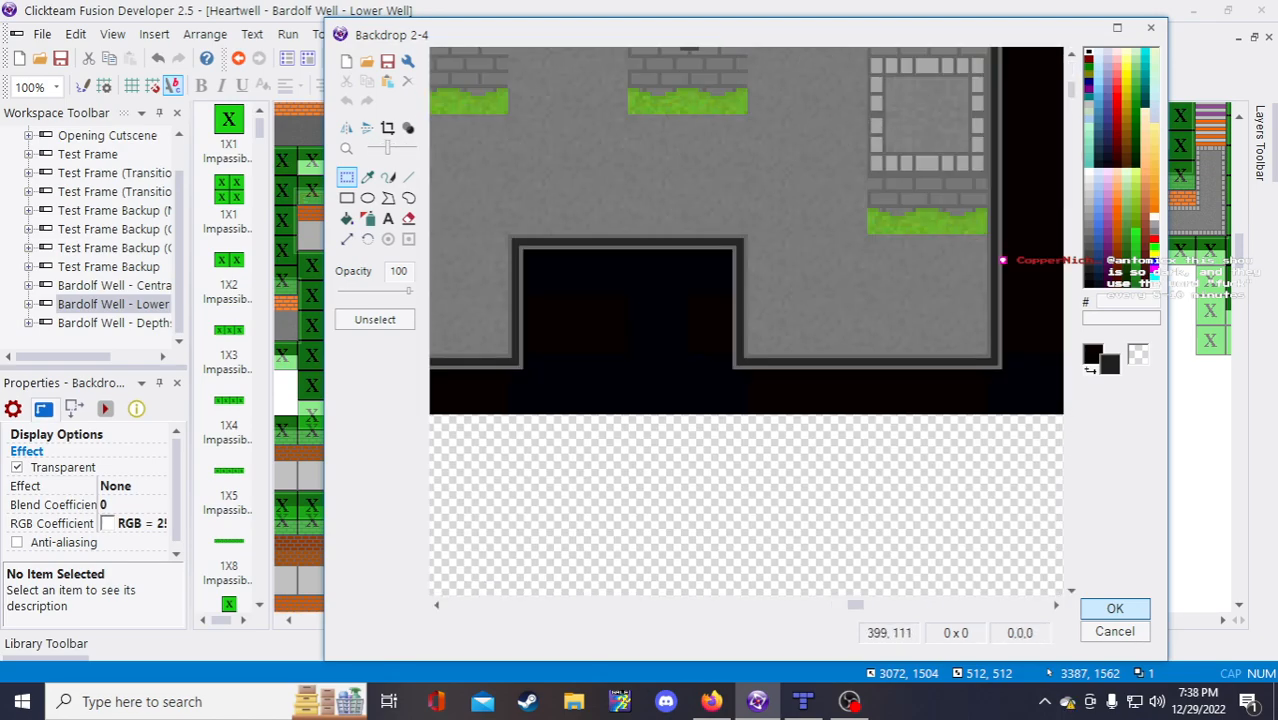
pyautogui.scroll(1, 893, 342)
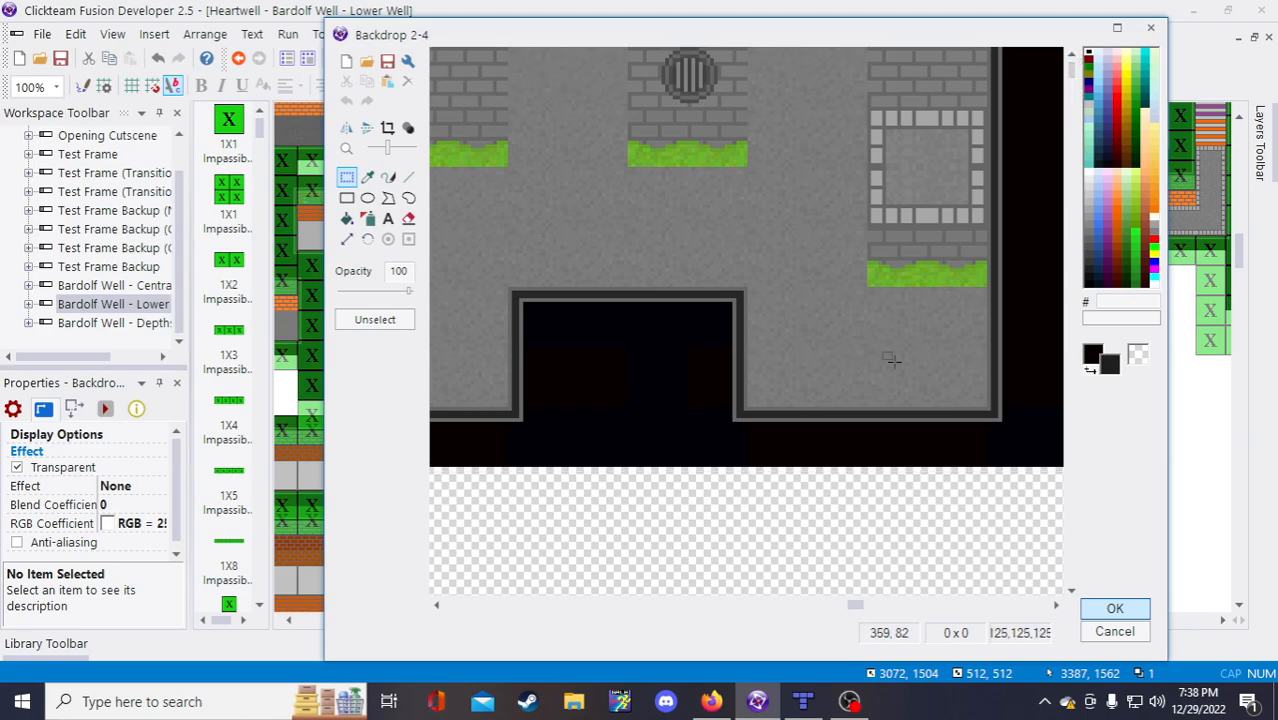
pyautogui.moveTo(856, 605); pyautogui.dragTo(805, 605)
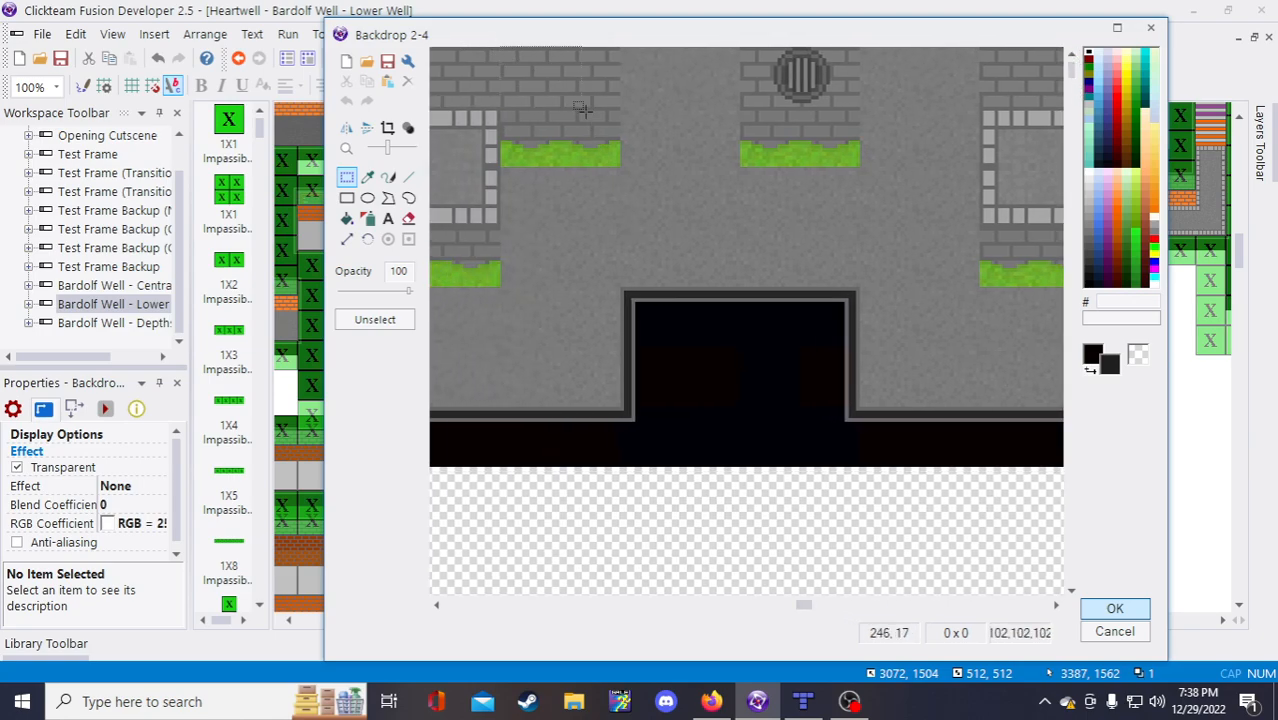
pyautogui.moveTo(621, 169); pyautogui.dragTo(626, 173)
pyautogui.click(647, 187)
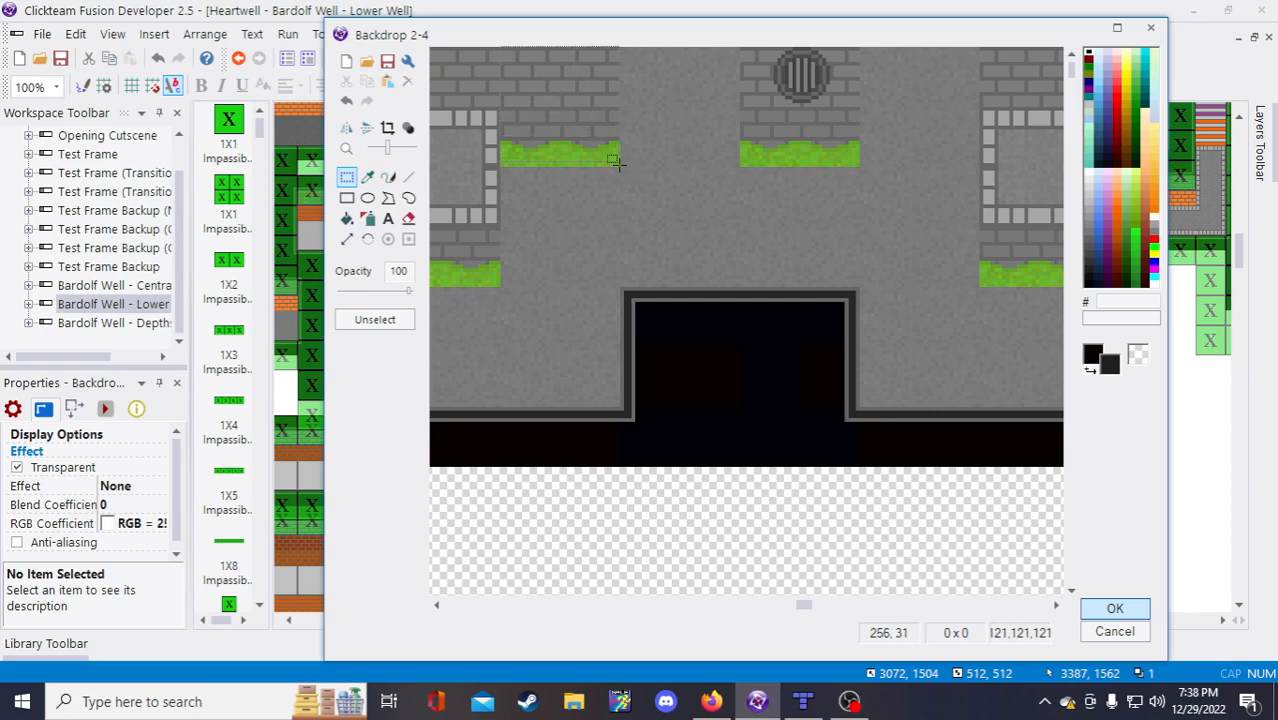
pyautogui.moveTo(618, 166); pyautogui.dragTo(498, 47)
pyautogui.moveTo(558, 96); pyautogui.dragTo(922, 90)
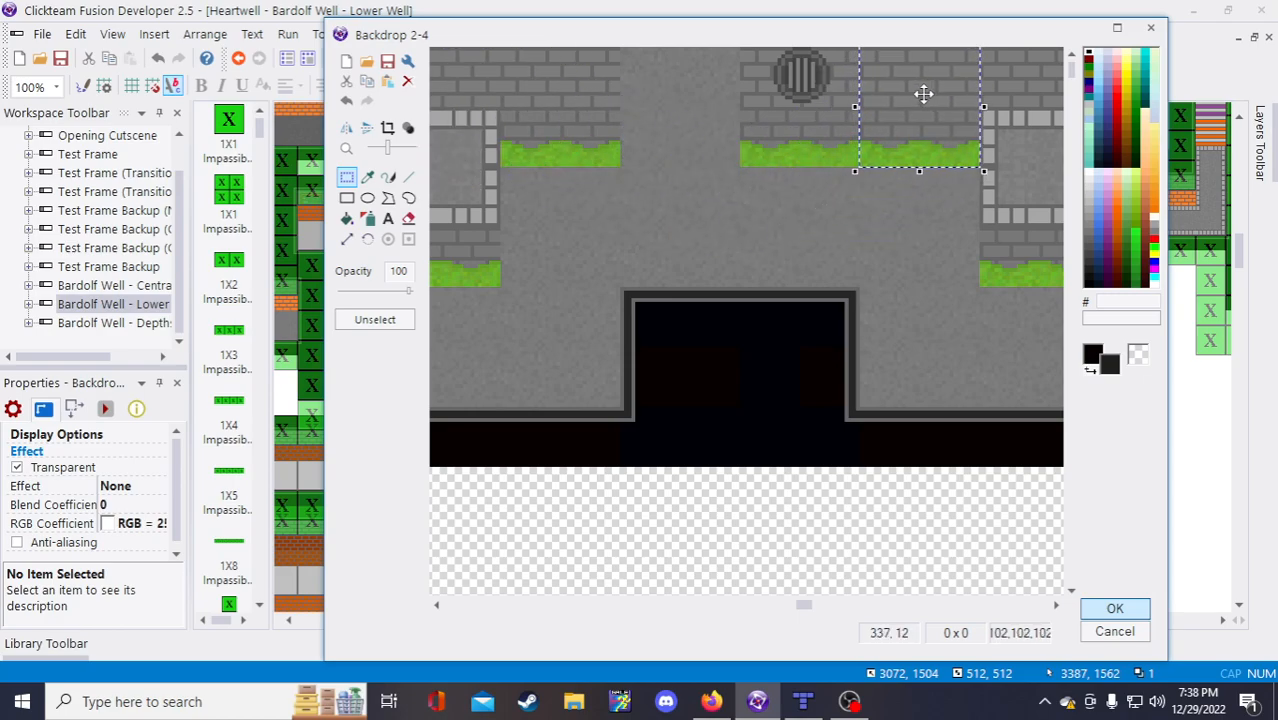
pyautogui.click(931, 280)
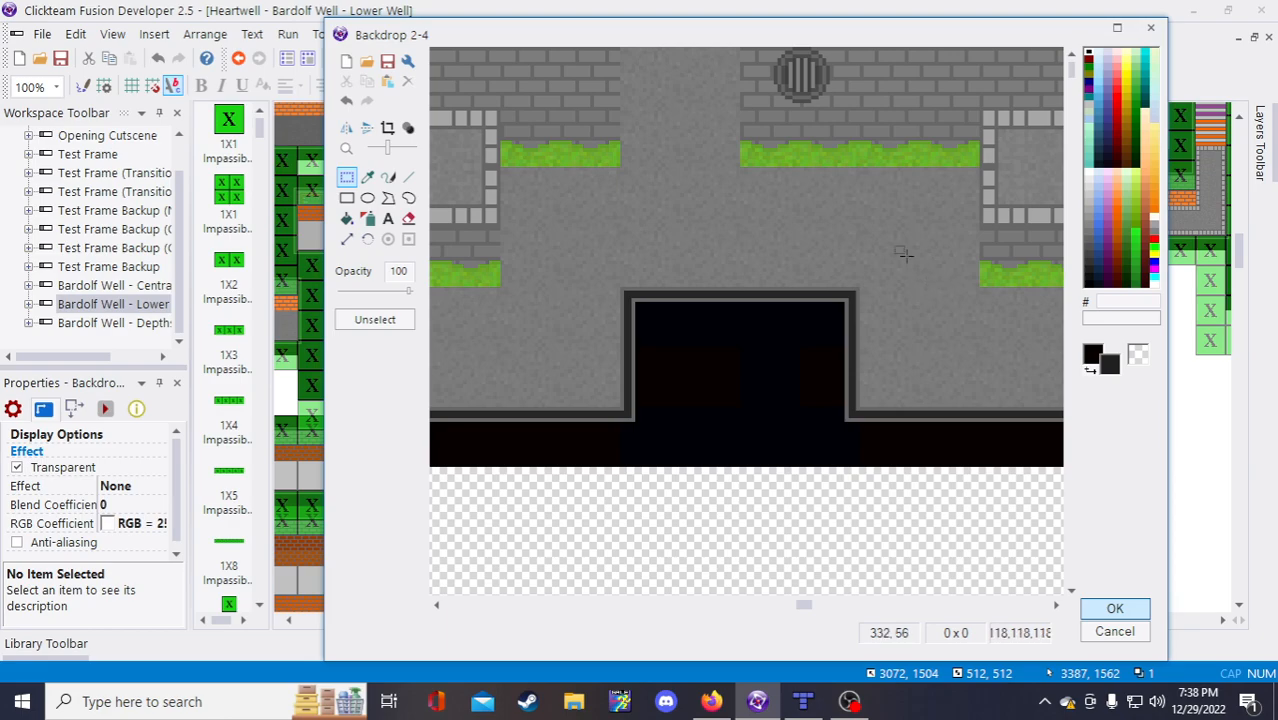
pyautogui.scroll(-3, 898, 258)
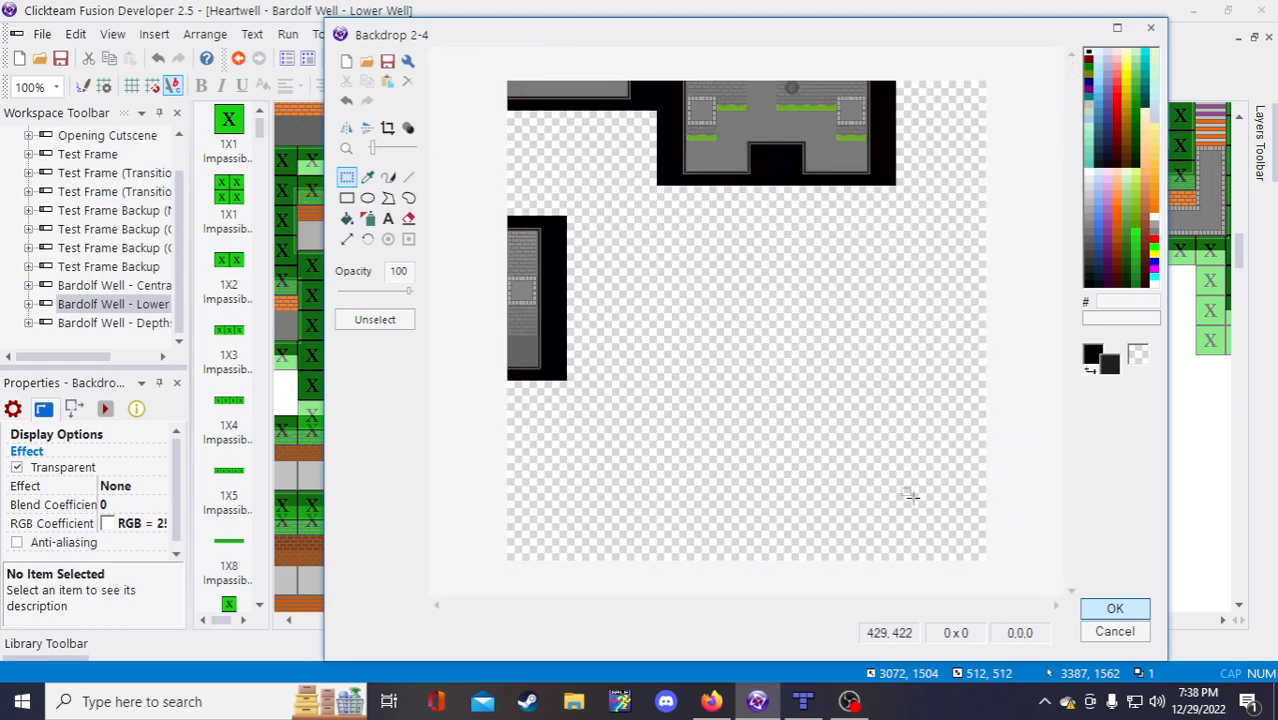
pyautogui.click(803, 702)
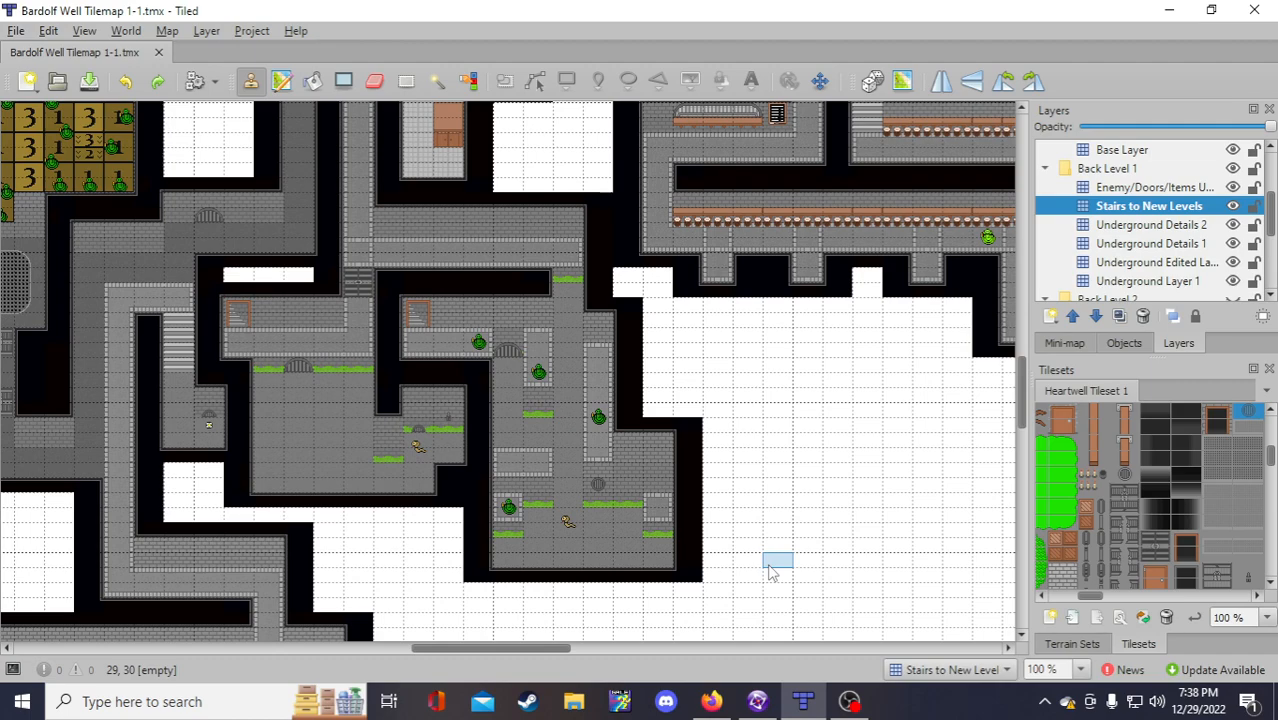
# Step: Back in the Backdrop 2-4 editor, paste and apply the edits to the Lower Well frame
pyautogui.click(759, 704)
pyautogui.scroll(3, 876, 395)
pyautogui.hotkey('ctrl', 'v')
pyautogui.click(1115, 609)
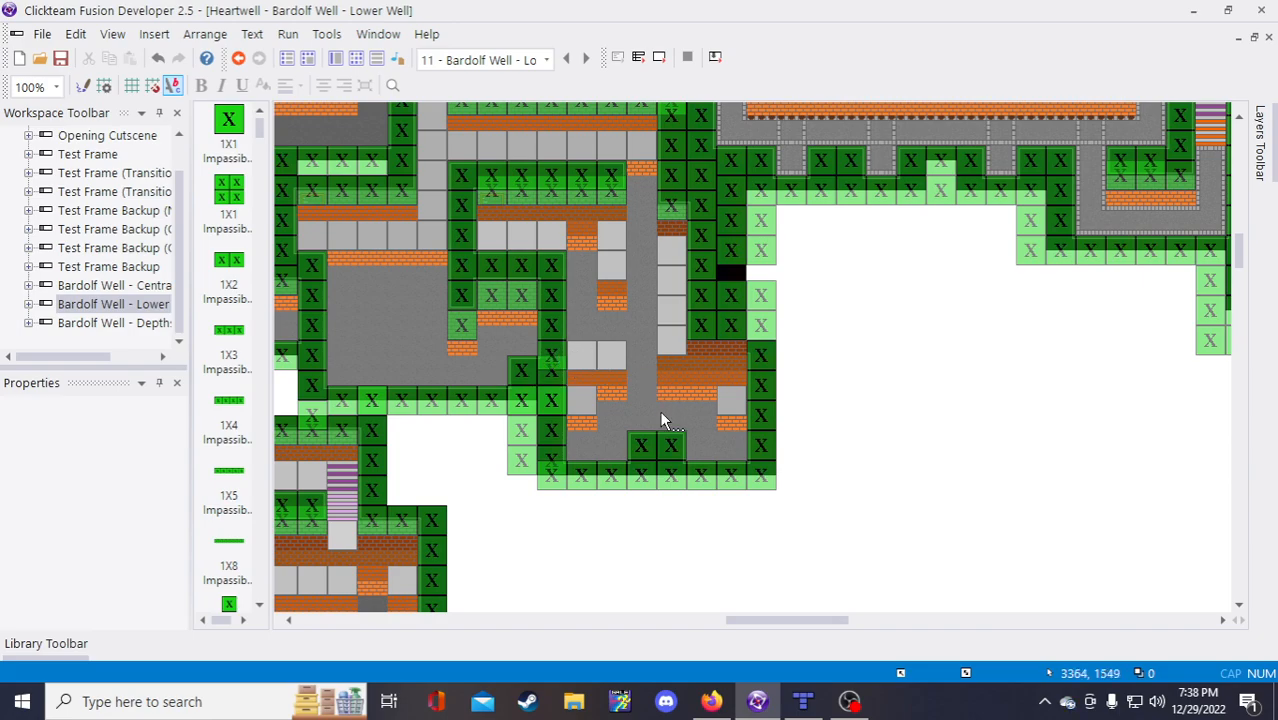
# Step: Reapply Backdrop 1-4 unchanged, then scroll the dev stream notes to the TO DO section
pyautogui.doubleClick(645, 338)
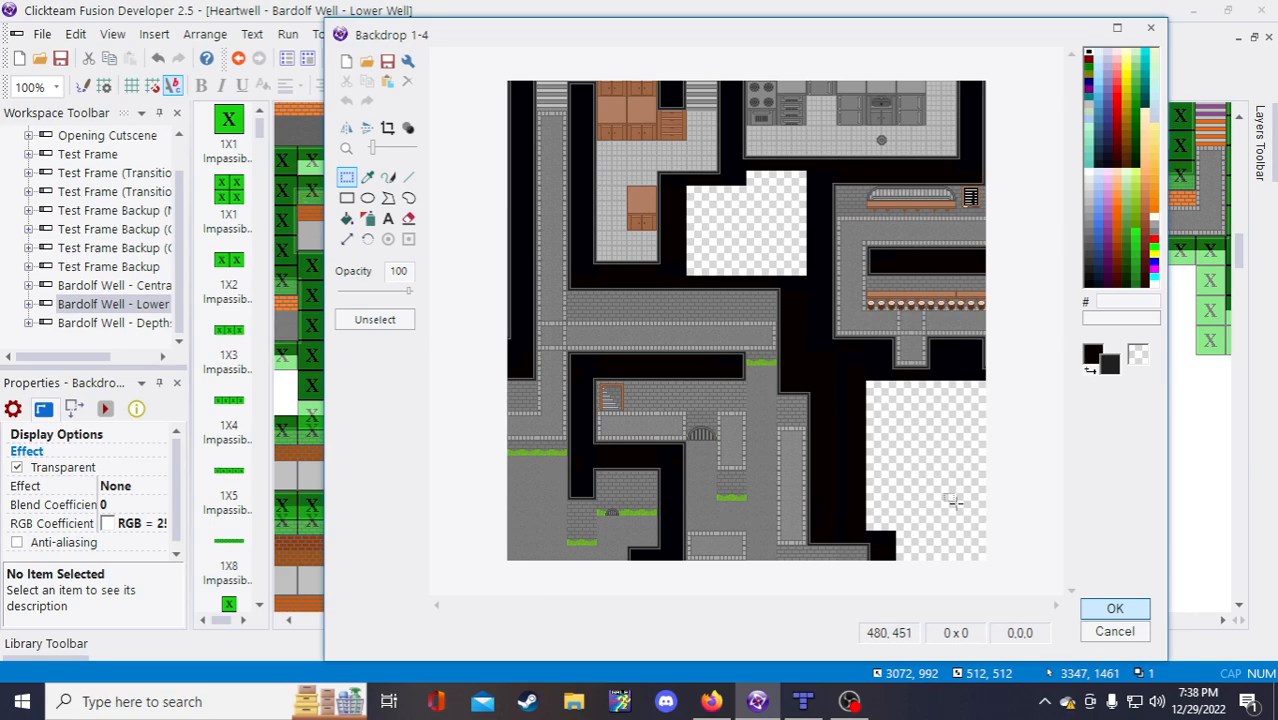
pyautogui.click(1113, 609)
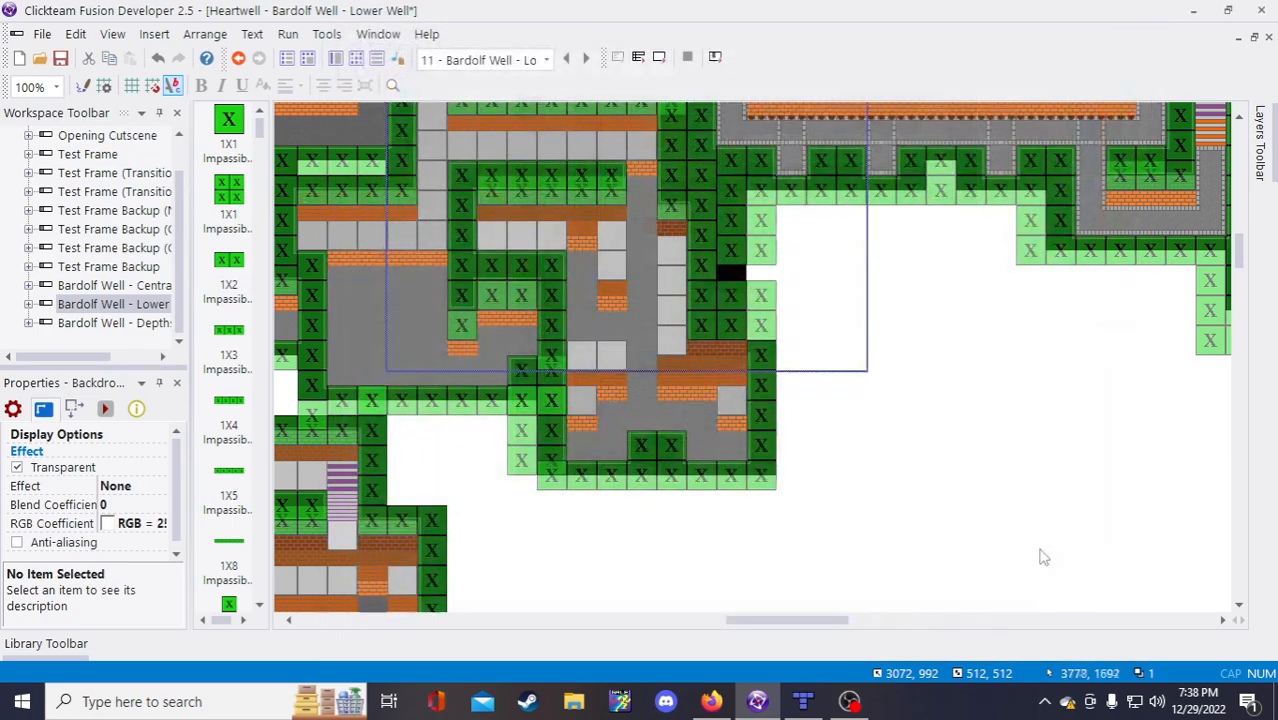
pyautogui.click(711, 701)
pyautogui.scroll(-5, 546, 385)
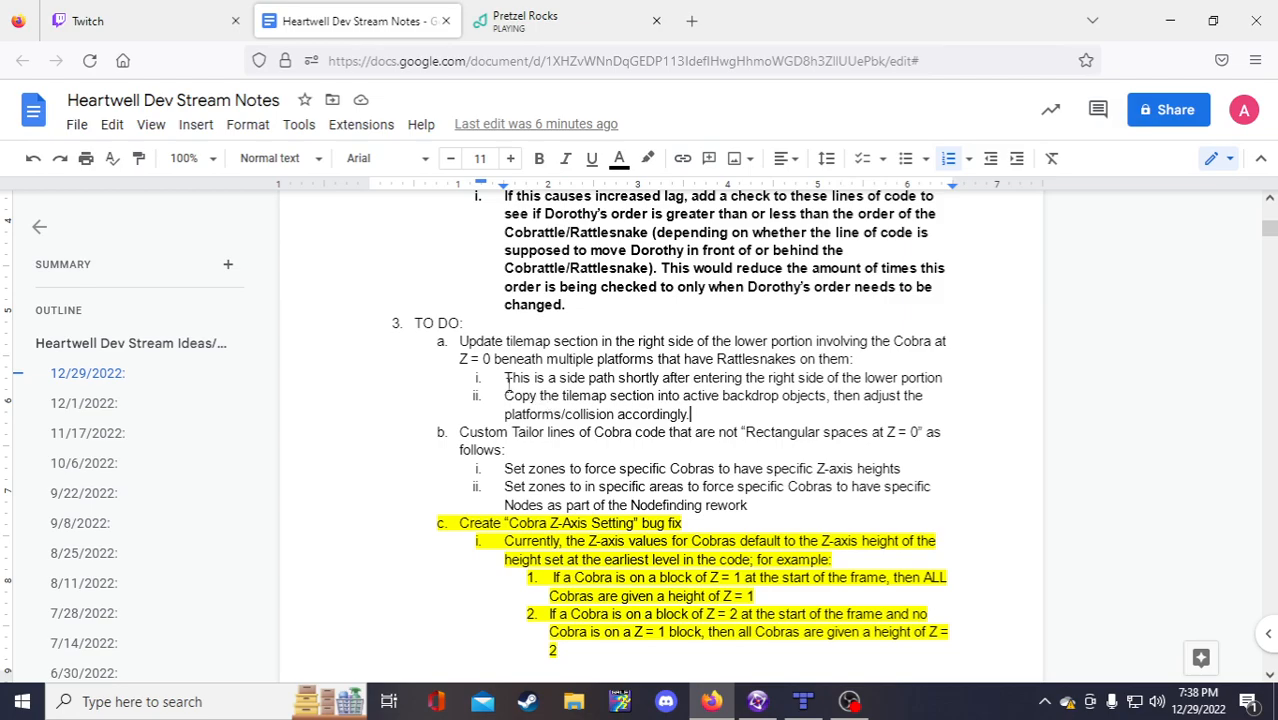
# Step: Prefix TO DO item a with 'DONE - '
pyautogui.click(458, 342)
pyautogui.write('DONE -')
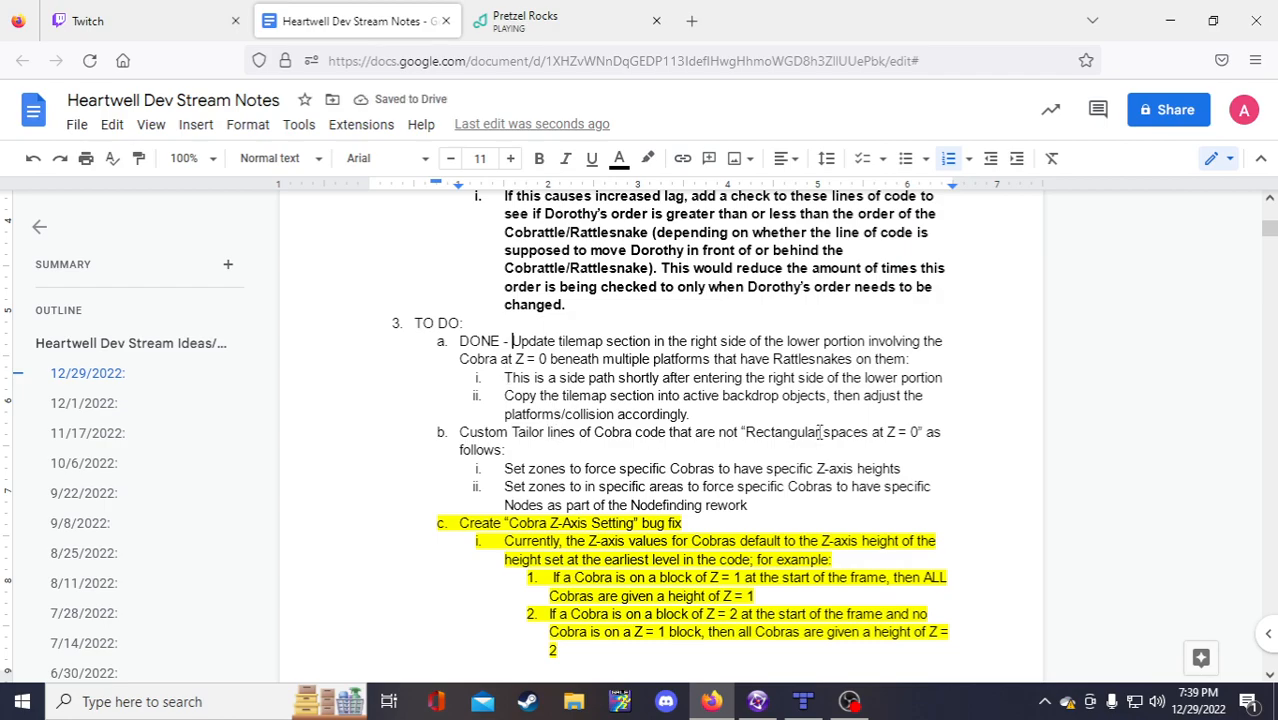
# Step: Save the Clickteam Fusion project with the Lower Well changes, then bring Tiled to the front
pyautogui.click(757, 701)
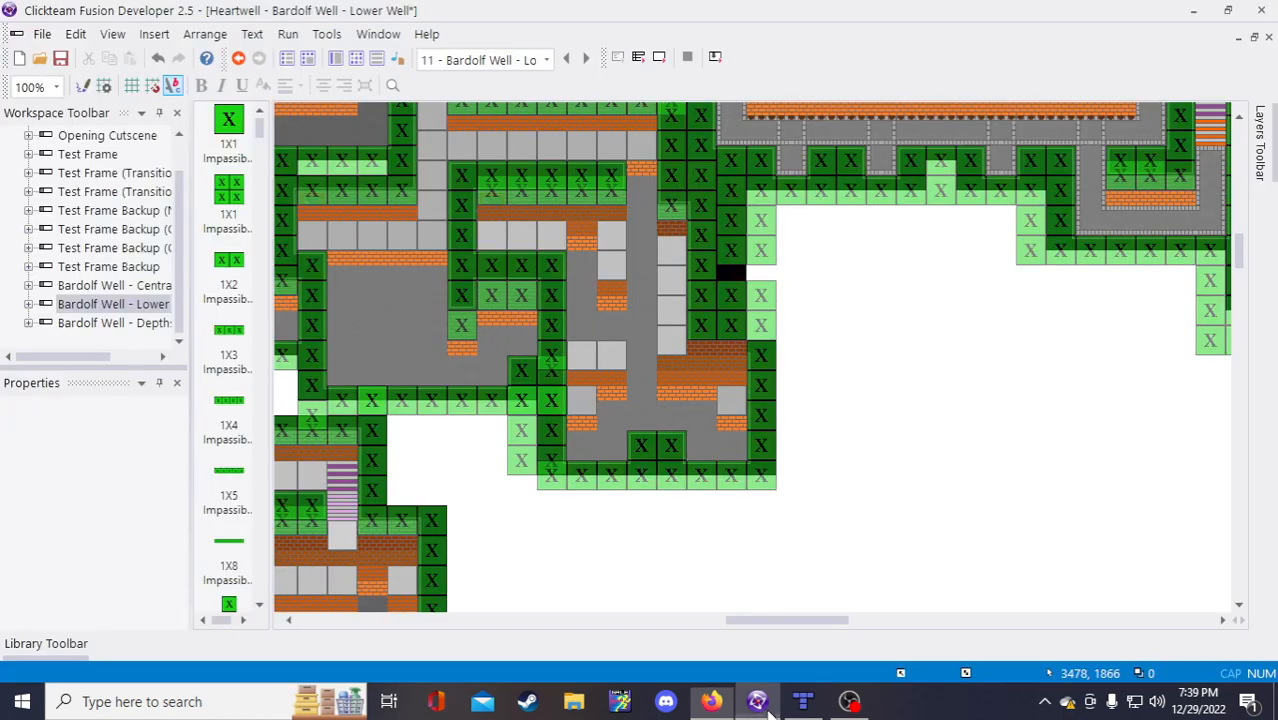
pyautogui.click(60, 57)
pyautogui.hotkey('alt', 'Tab')
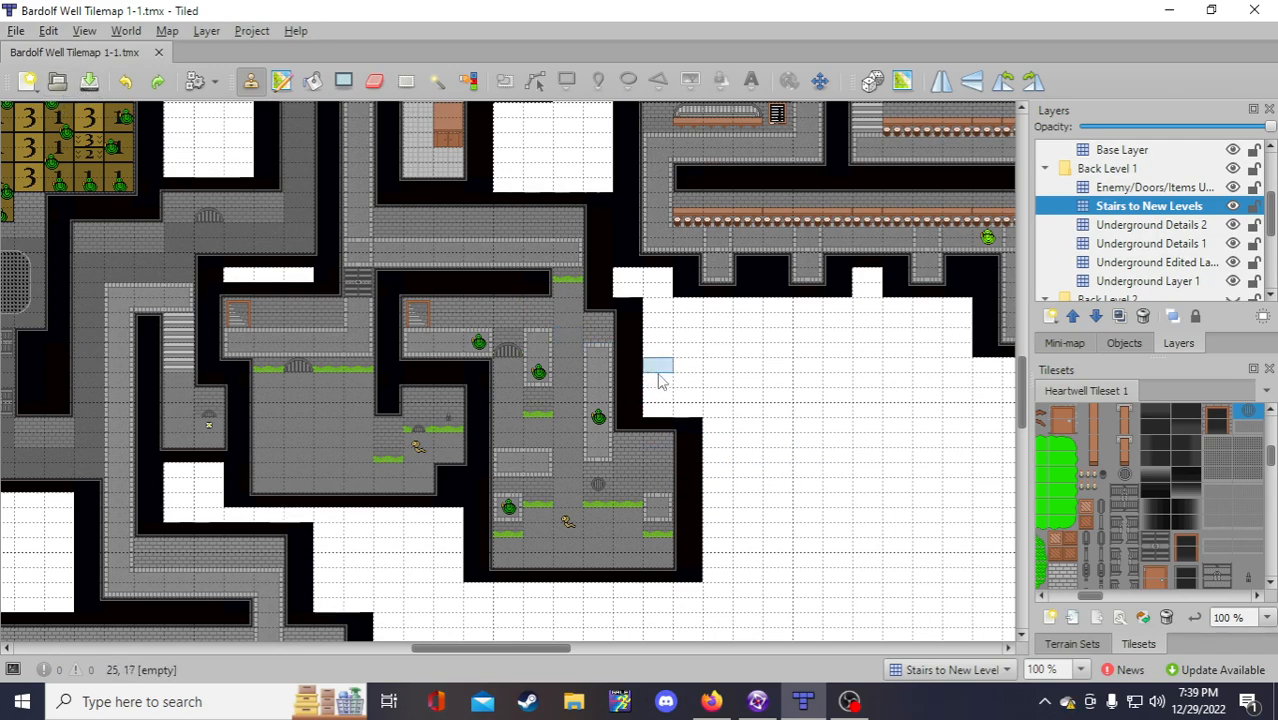
pyautogui.scroll(-2, 479, 320)
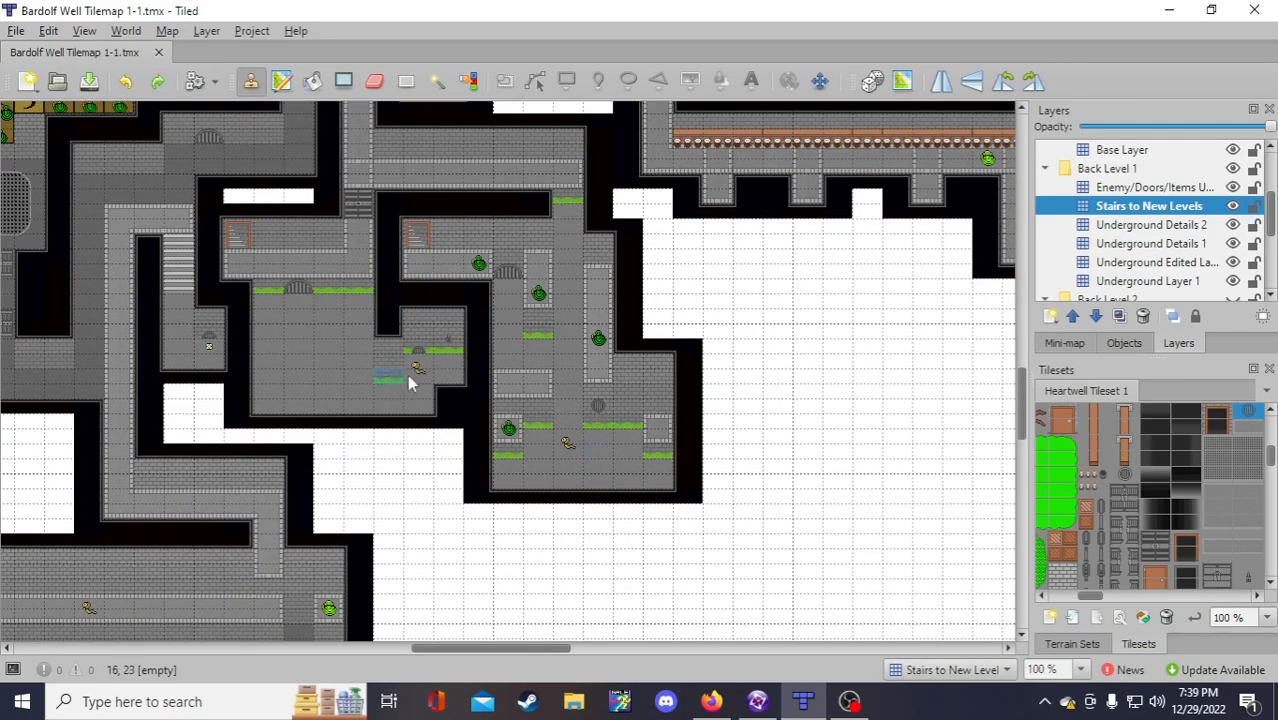
pyautogui.moveTo(545, 652); pyautogui.dragTo(573, 607)
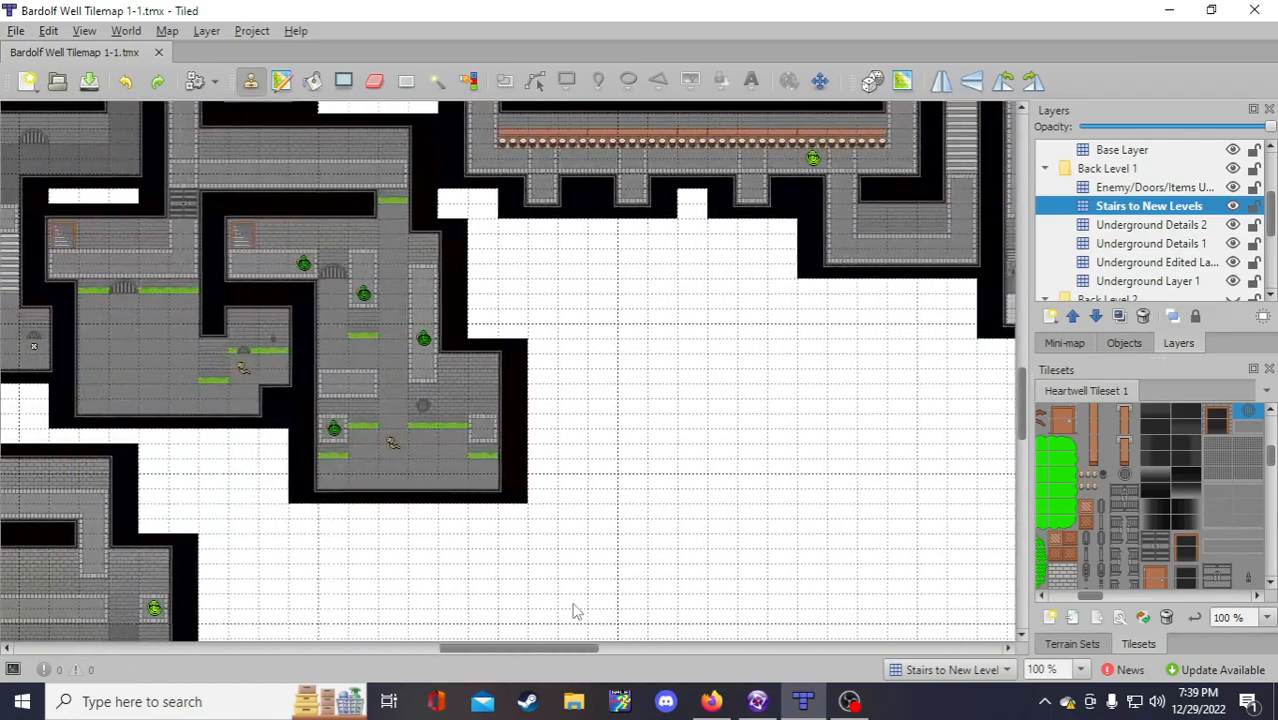
pyautogui.scroll(-4, 607, 535)
pyautogui.scroll(5, 607, 535)
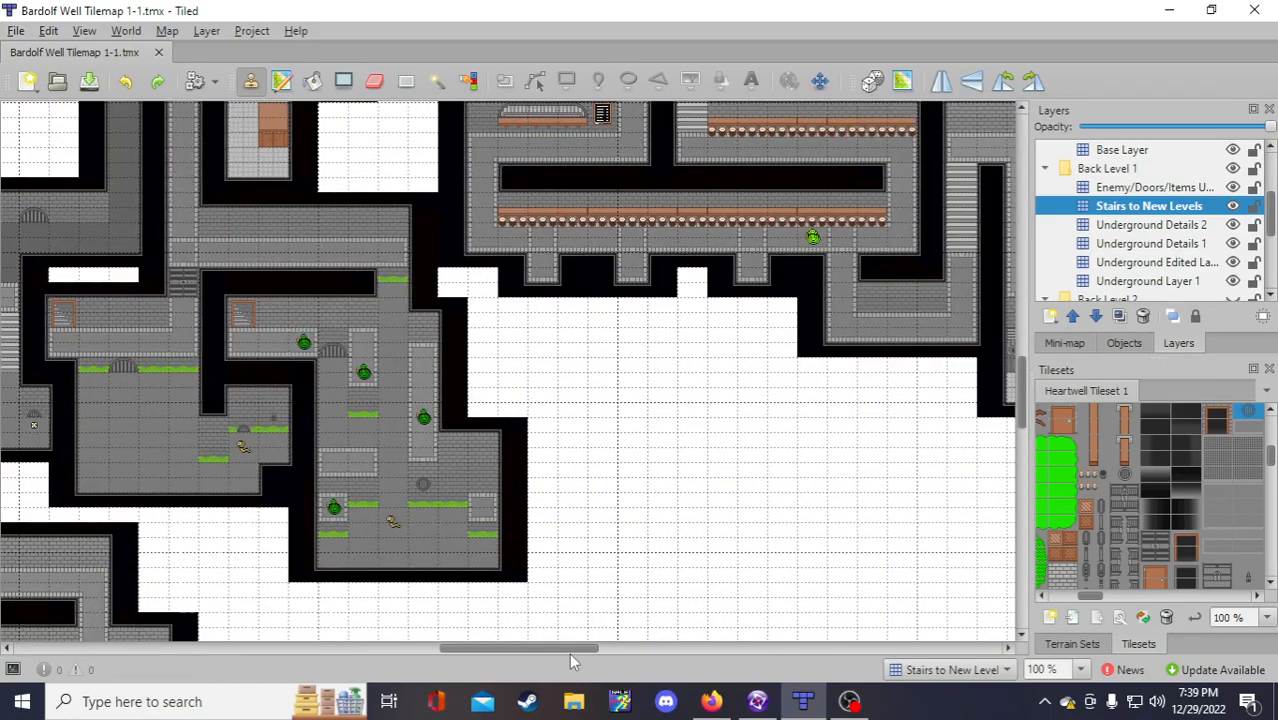
pyautogui.moveTo(504, 656); pyautogui.dragTo(447, 672)
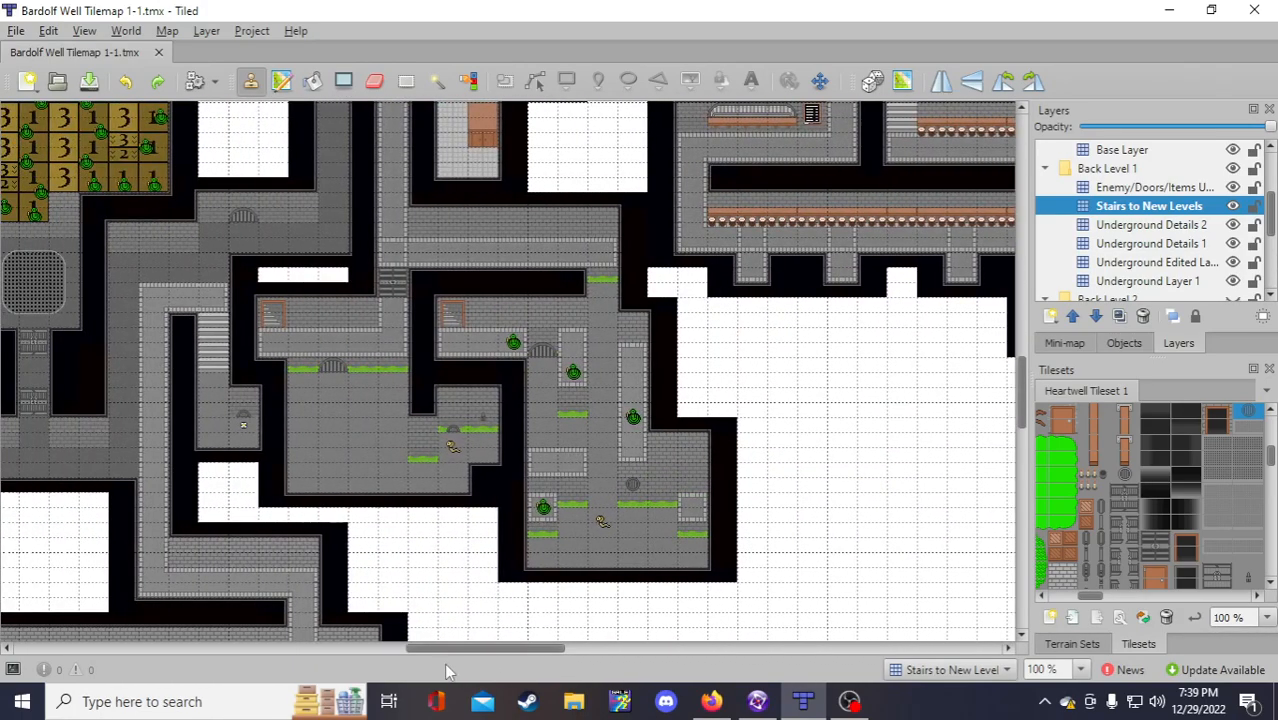
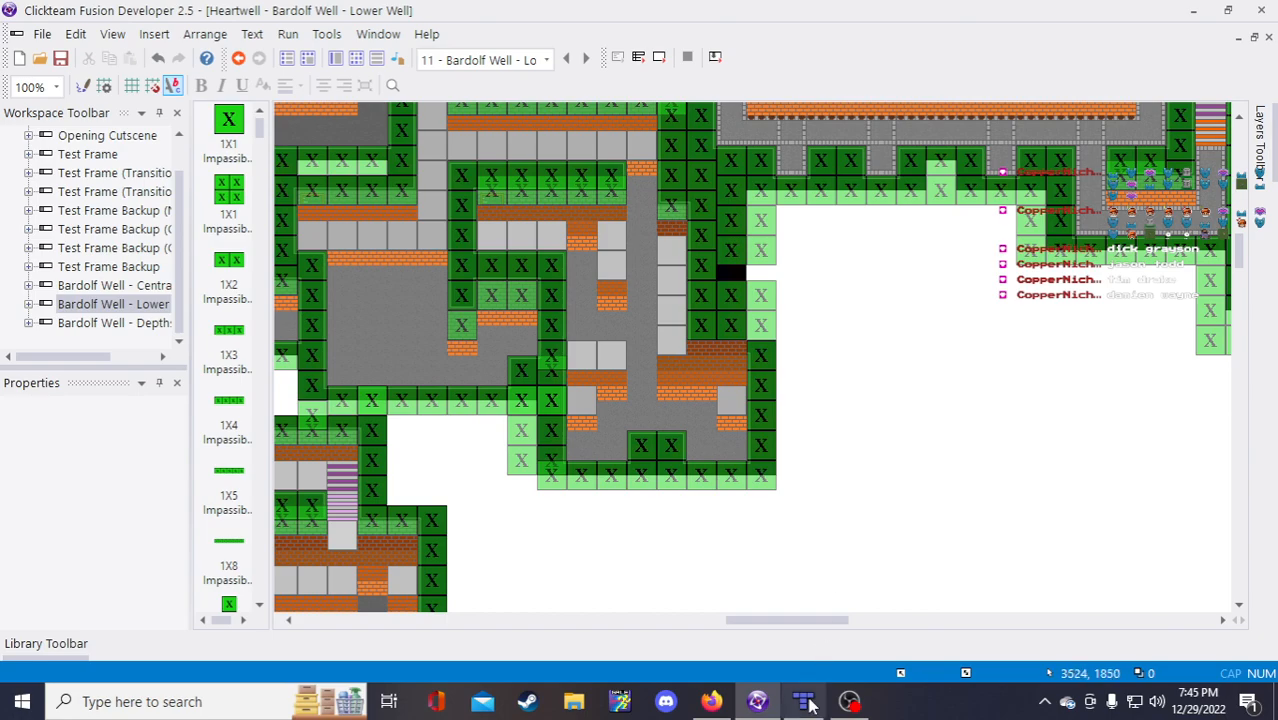
# Step: Delete the small 1X2 impassible wall block at the bottom of the Lower Well room
pyautogui.click(804, 701)
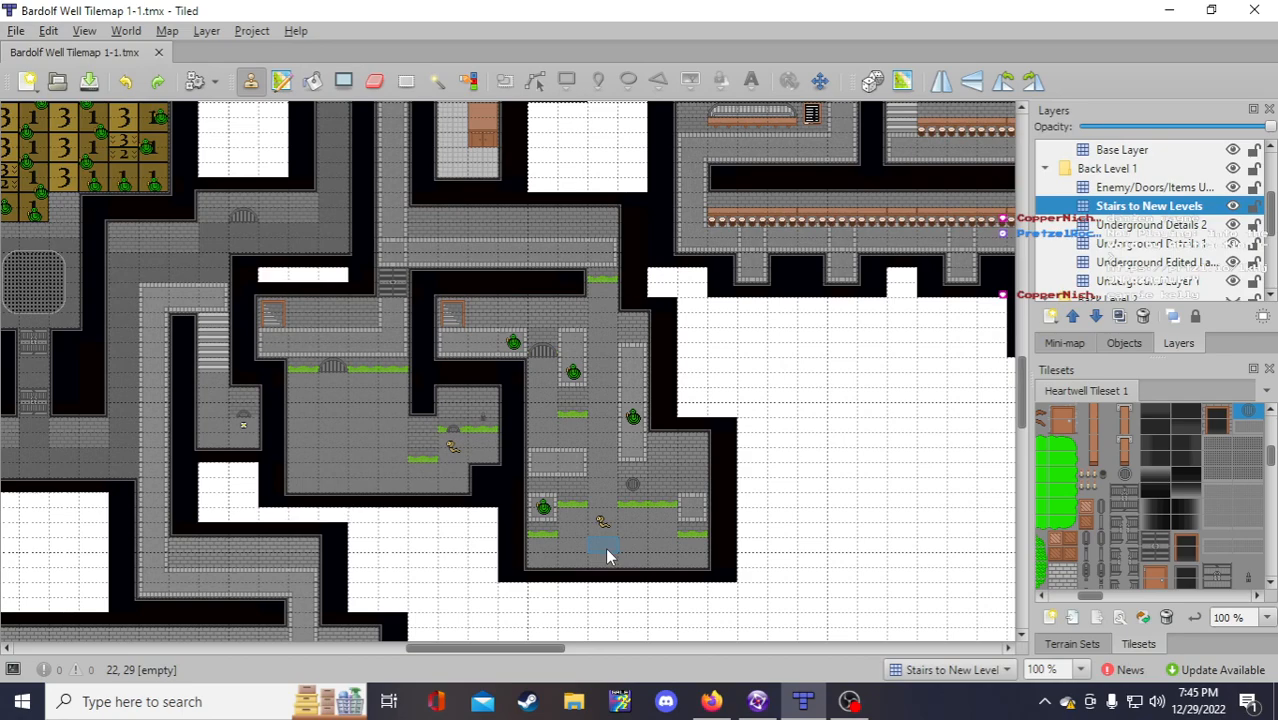
pyautogui.click(757, 703)
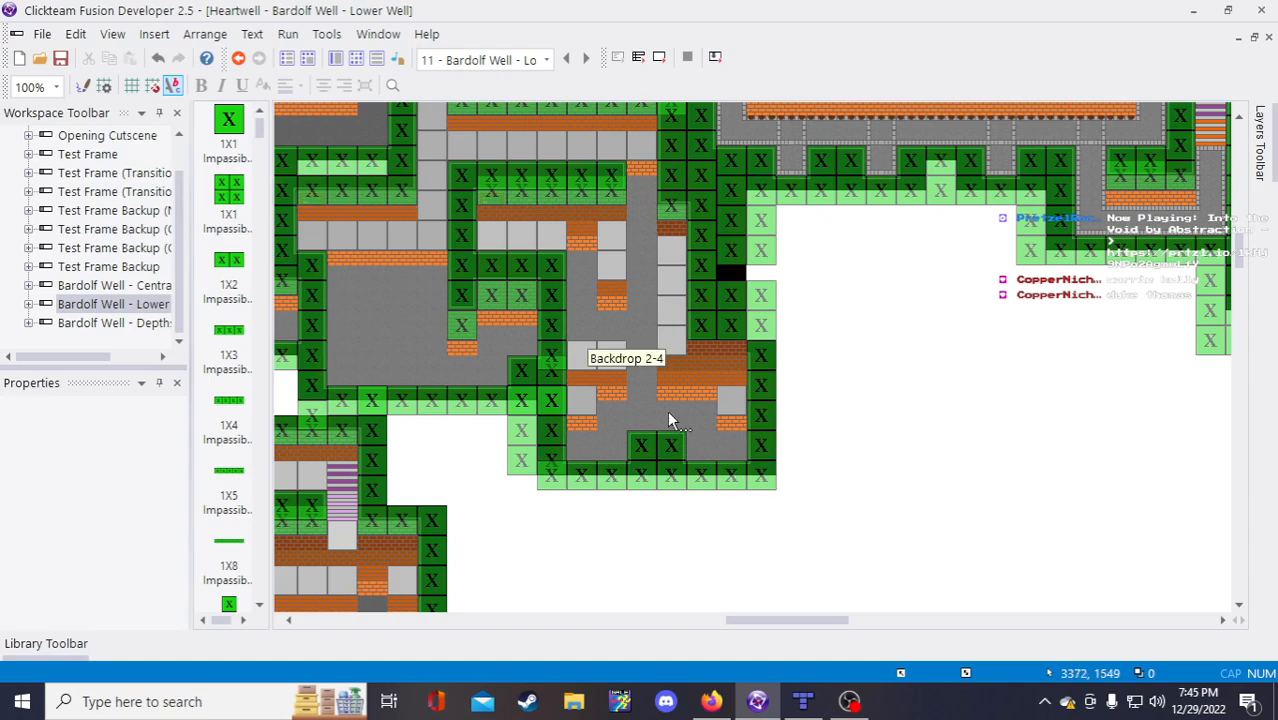
pyautogui.click(649, 479)
pyautogui.click(652, 445)
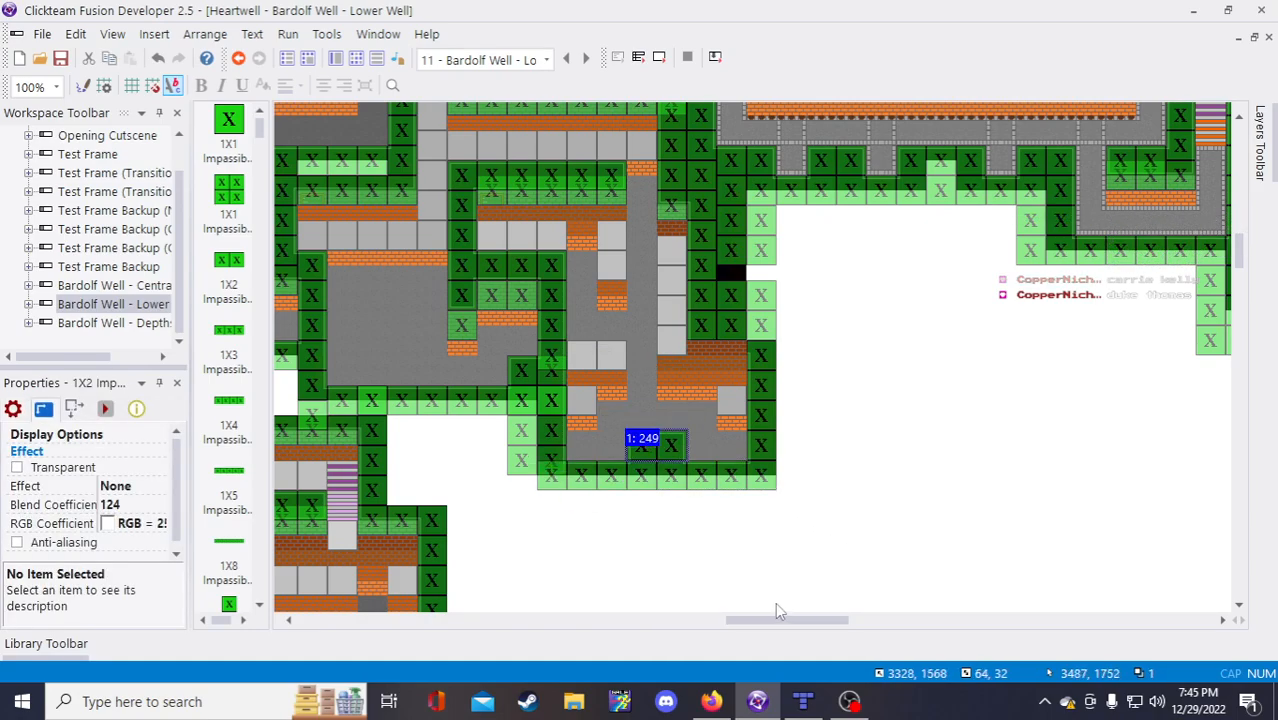
pyautogui.press('Delete')
# Step: Open Backdrop 2-4's image and cover the black doorway with a patch of grey floor
pyautogui.doubleClick(669, 413)
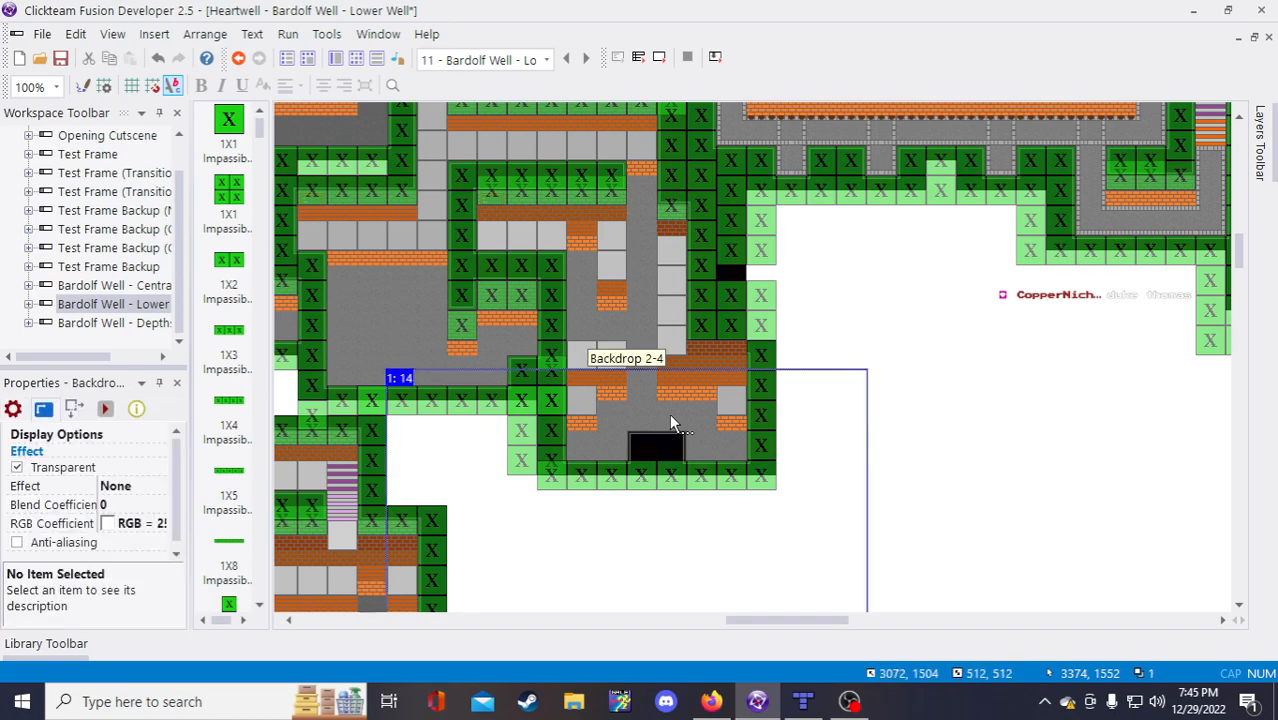
pyautogui.scroll(2, 685, 274)
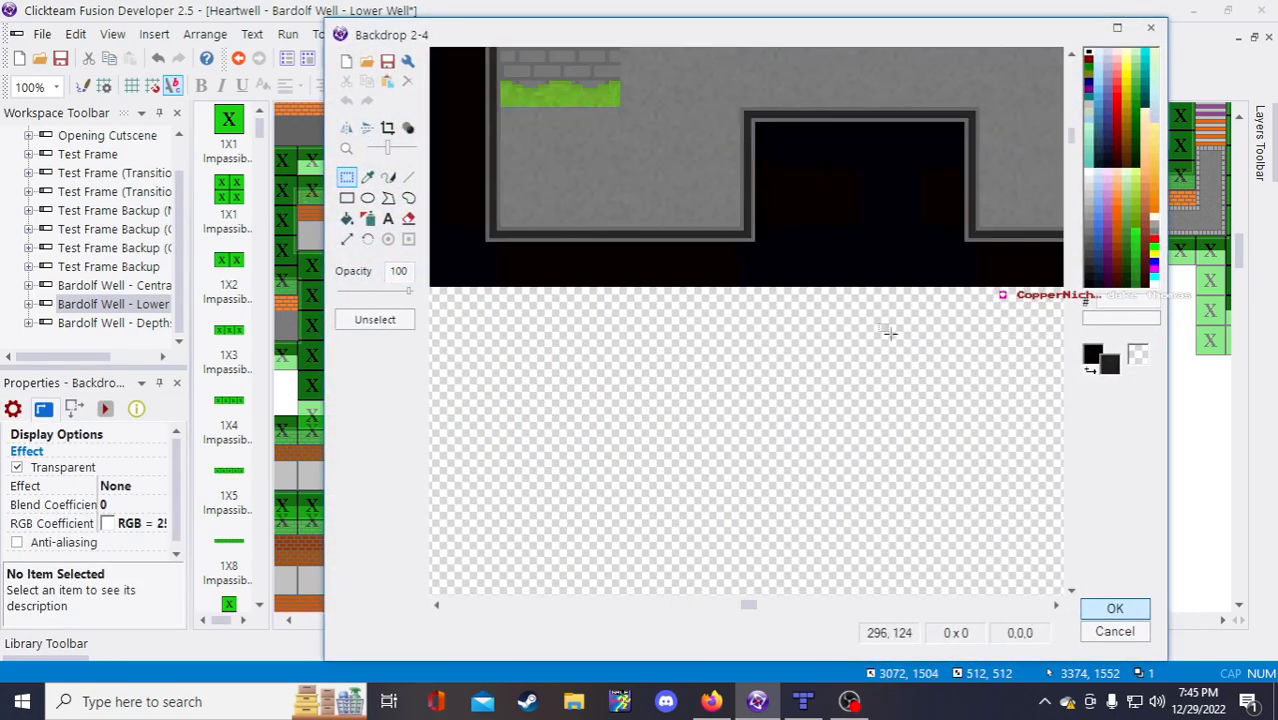
pyautogui.scroll(2, 990, 380)
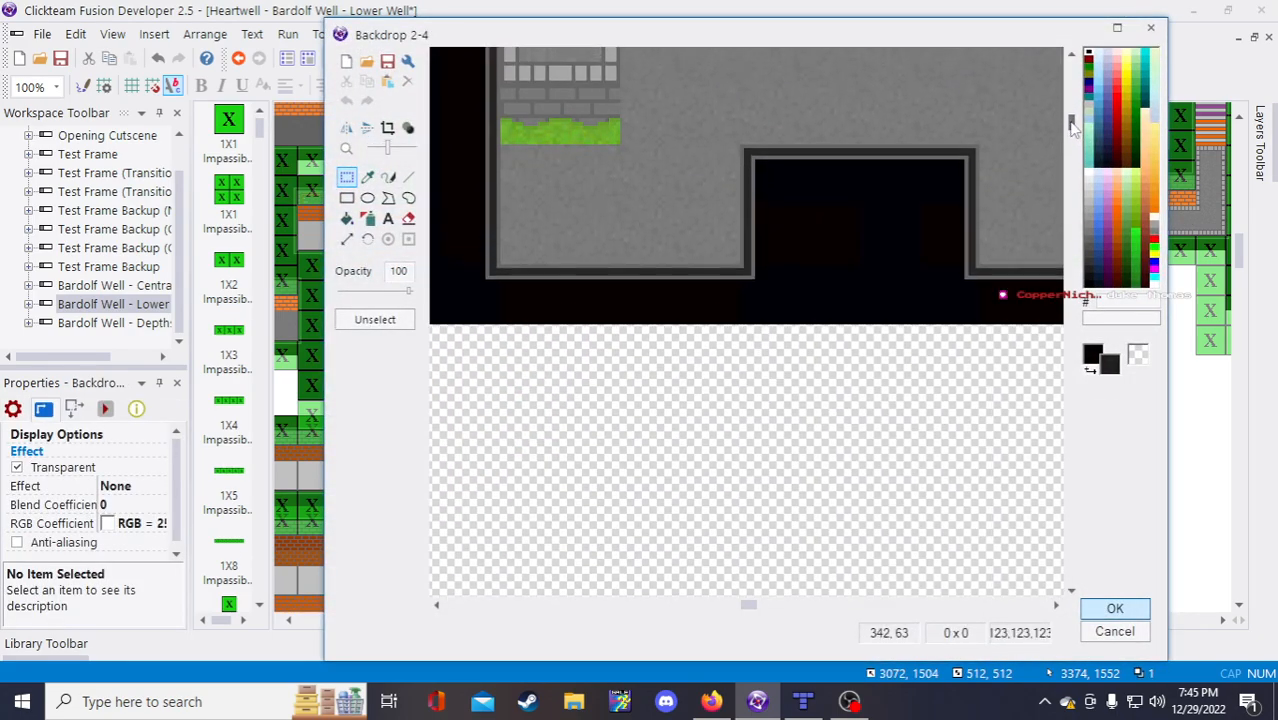
pyautogui.moveTo(750, 604); pyautogui.dragTo(784, 604)
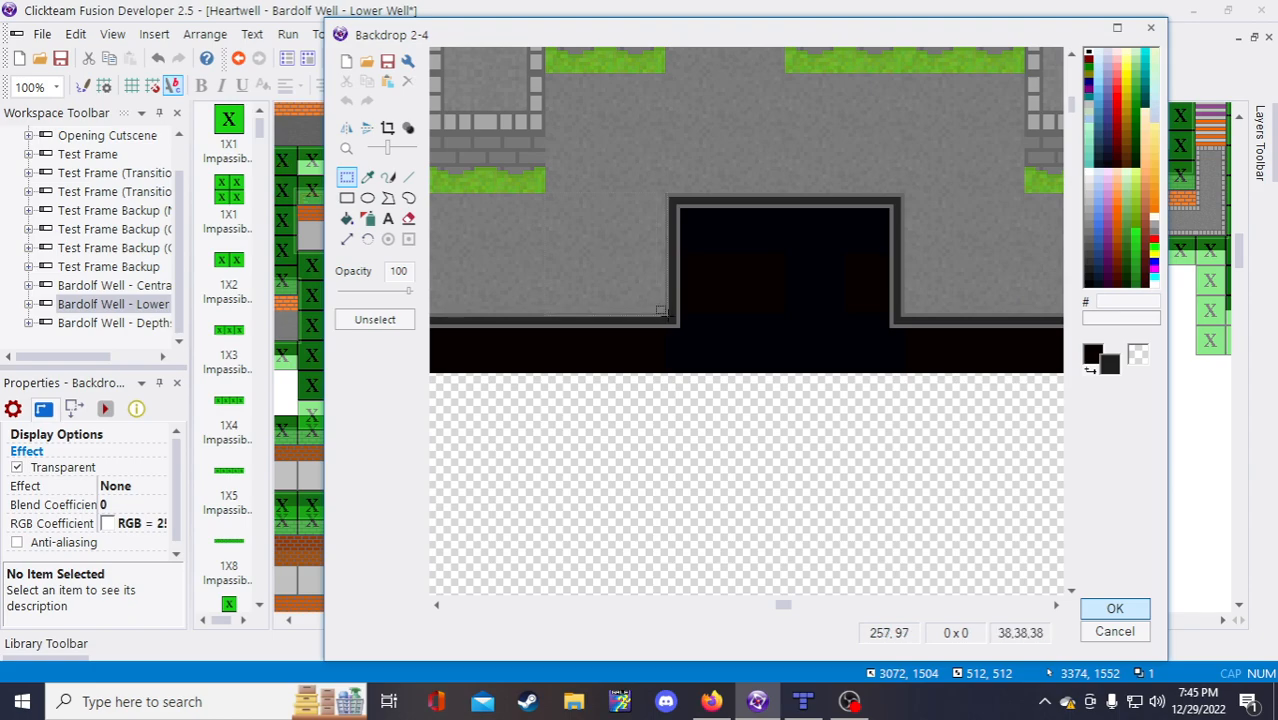
pyautogui.moveTo(668, 316); pyautogui.dragTo(541, 189)
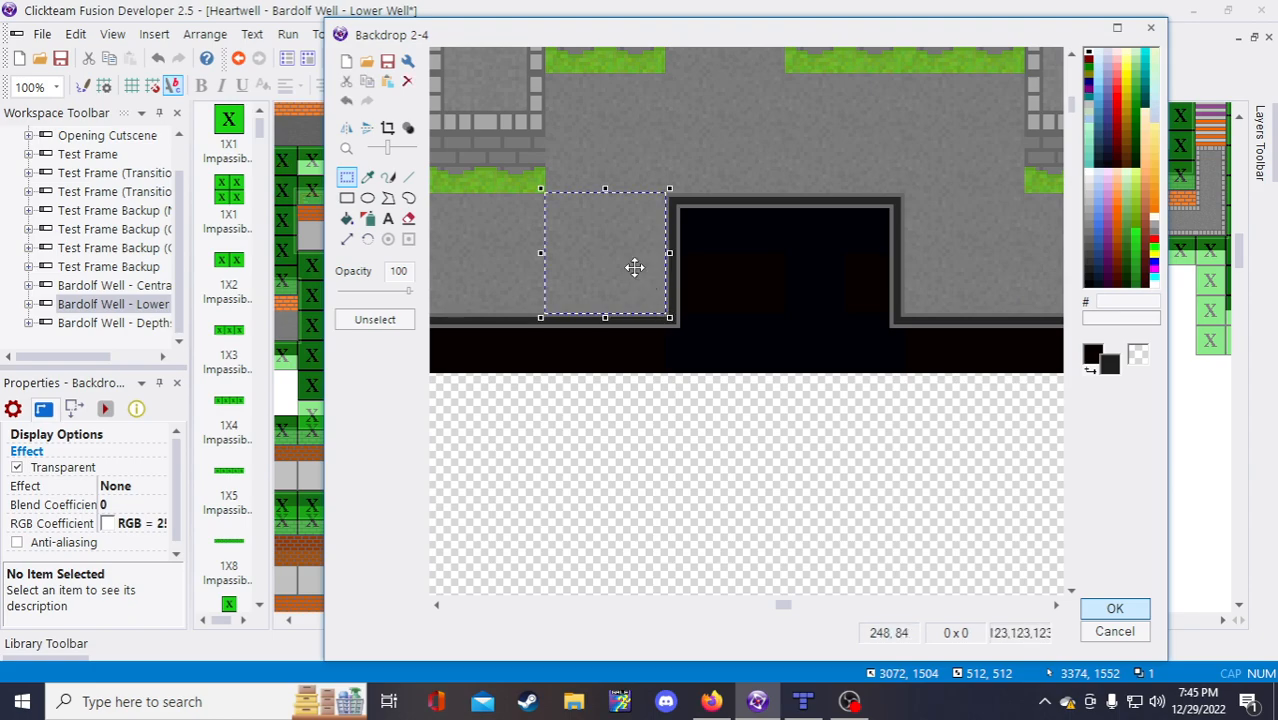
pyautogui.moveTo(634, 267); pyautogui.dragTo(737, 258)
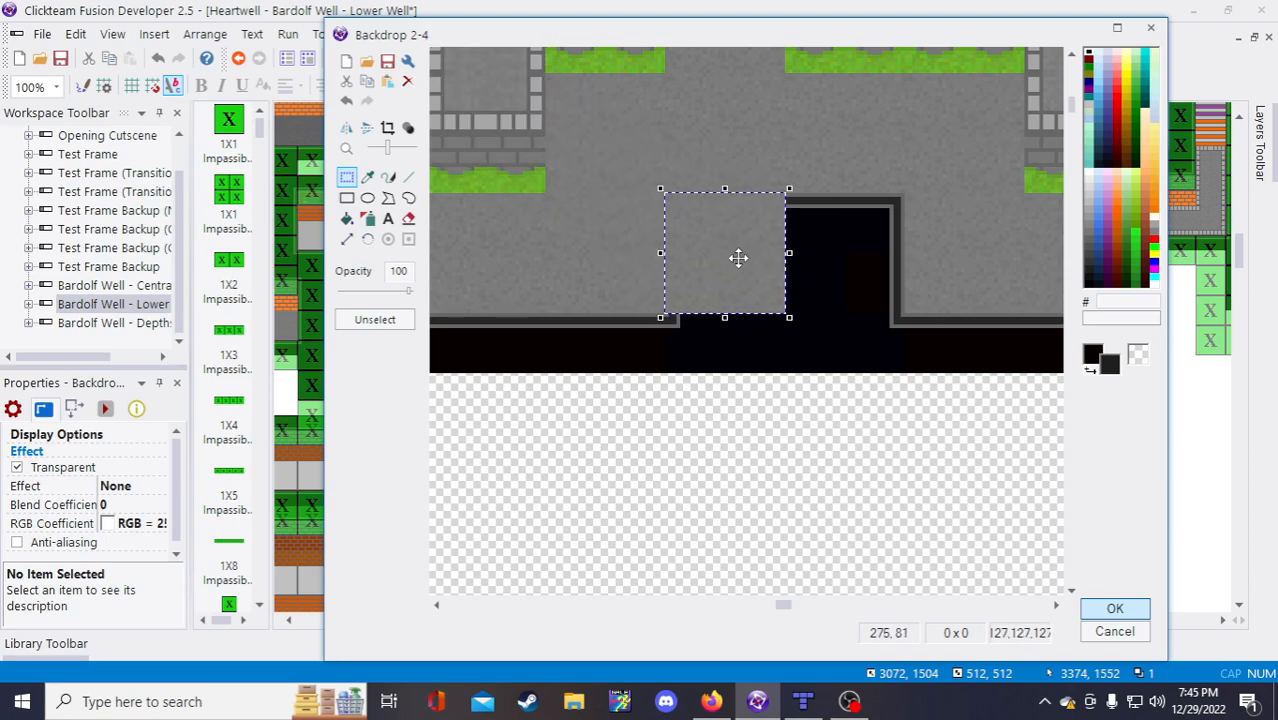
pyautogui.hotkey('ctrl', 'z')
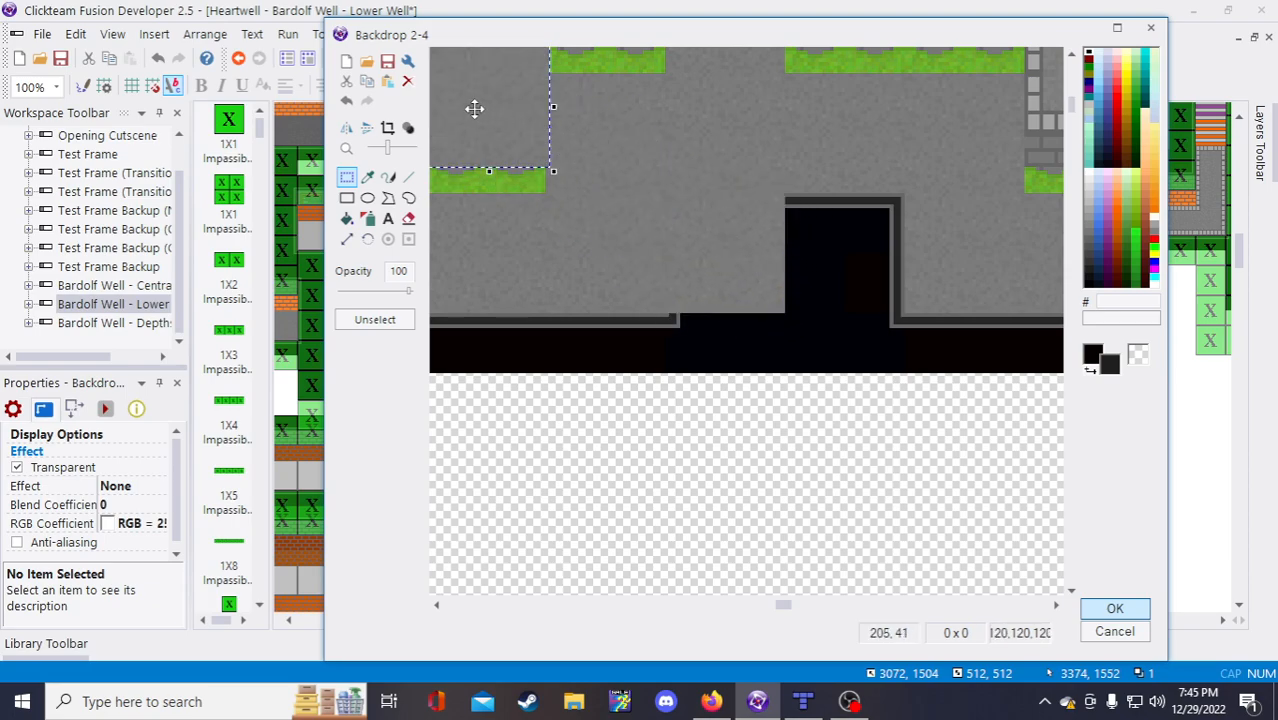
pyautogui.moveTo(474, 108); pyautogui.dragTo(835, 255)
pyautogui.click(864, 430)
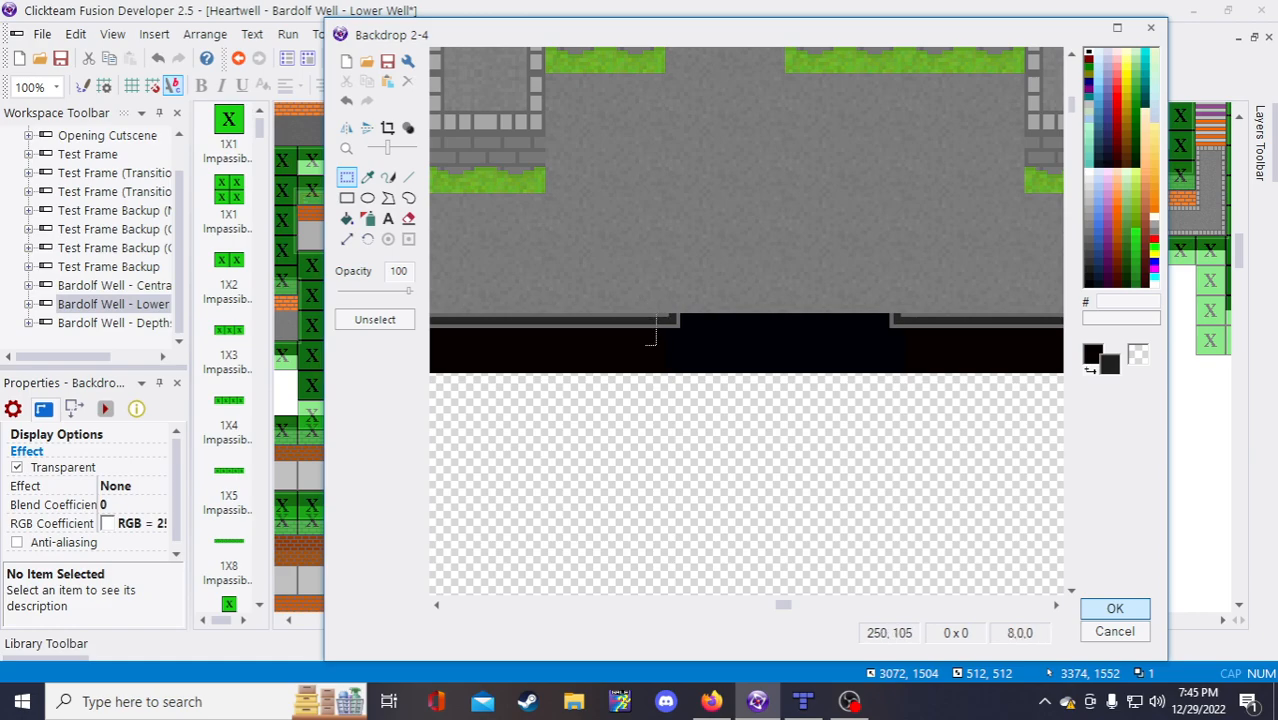
# Step: Stretch the bottom wall ledge across the former doorway and accept the edited backdrop
pyautogui.moveTo(656, 316)
pyautogui.mouseDown()
pyautogui.moveTo(608, 366)
pyautogui.moveTo(664, 337)
pyautogui.moveTo(882, 337)
pyautogui.mouseUp()
pyautogui.click(671, 393)
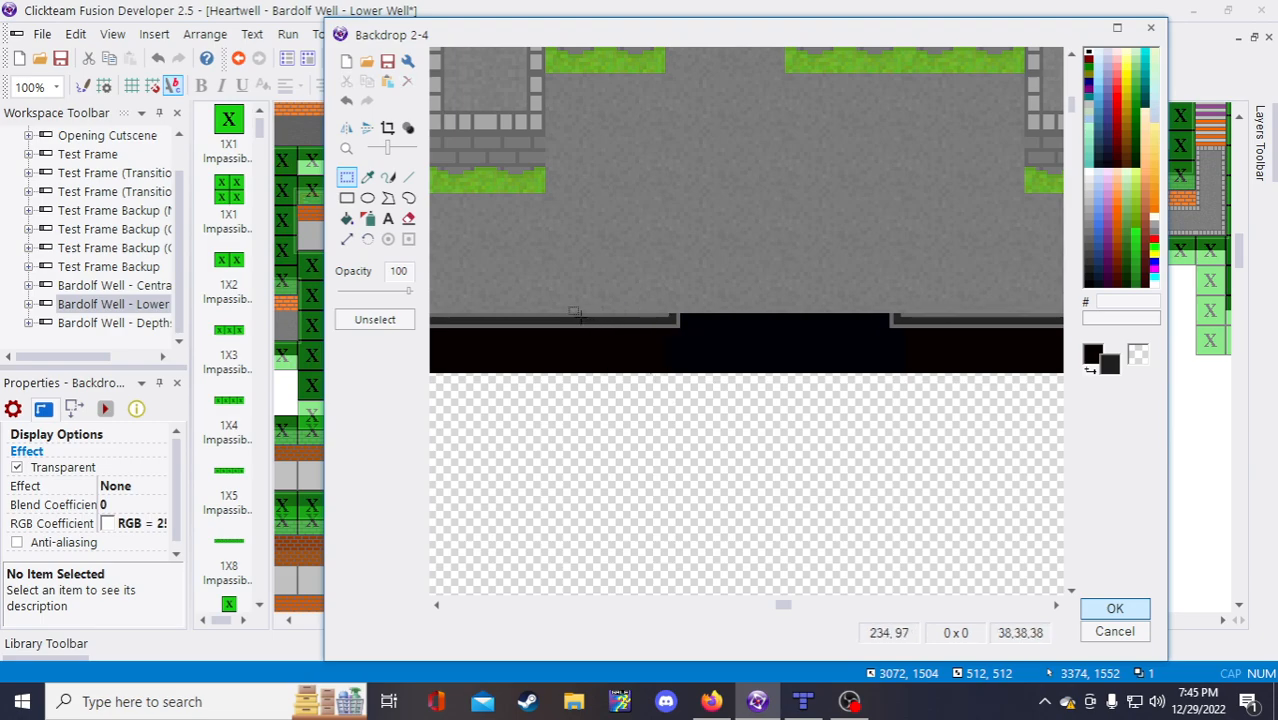
pyautogui.moveTo(575, 314)
pyautogui.mouseDown()
pyautogui.moveTo(654, 366)
pyautogui.moveTo(736, 337)
pyautogui.moveTo(918, 337)
pyautogui.mouseUp()
pyautogui.click(946, 457)
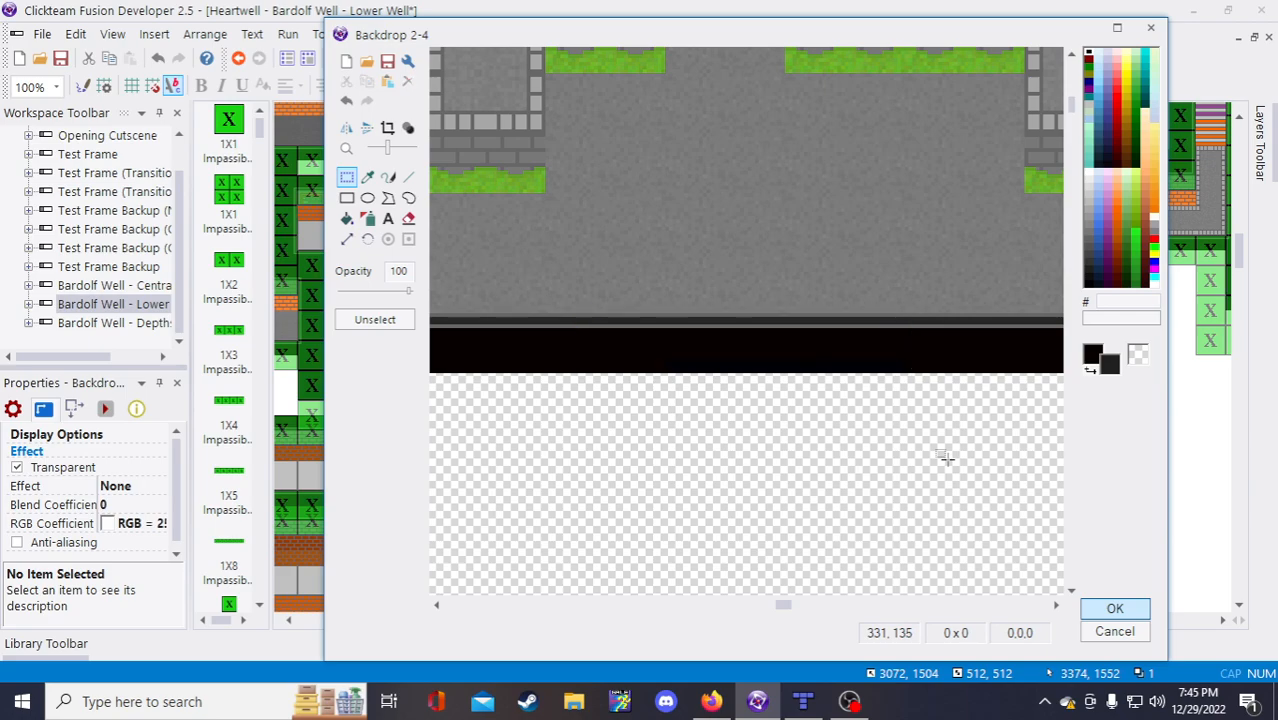
pyautogui.scroll(-2, 946, 457)
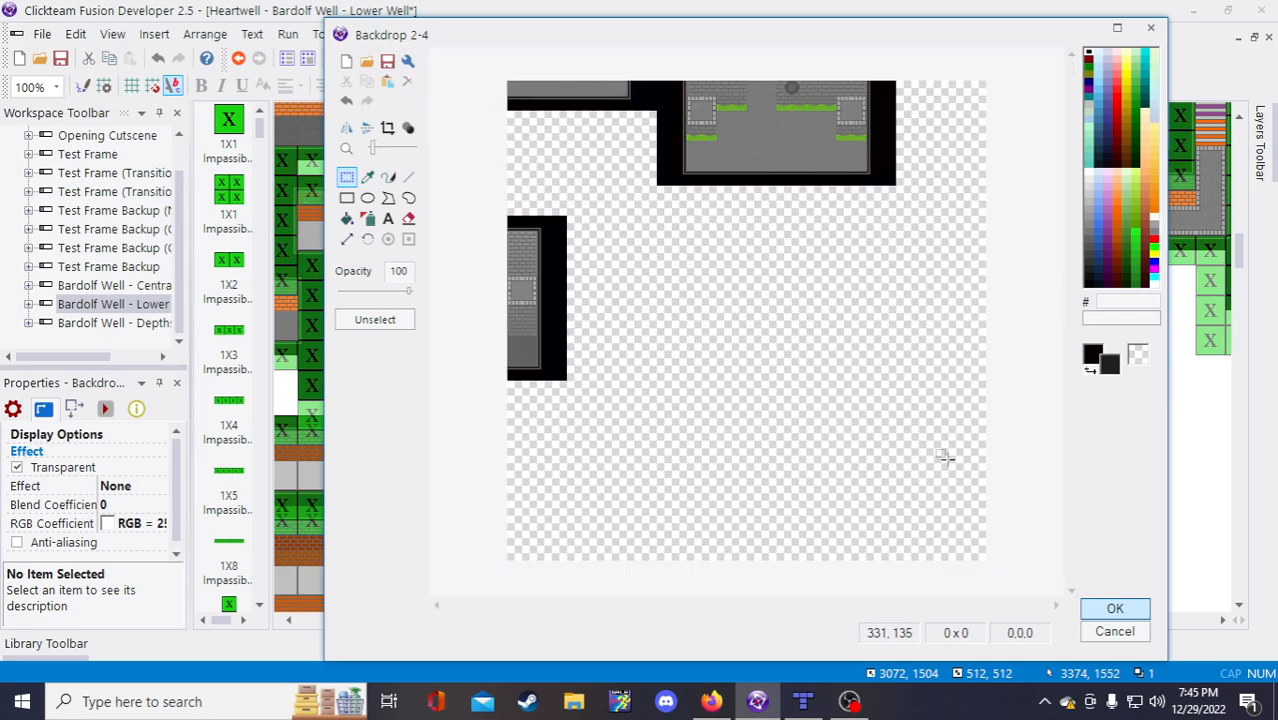
pyautogui.click(1110, 609)
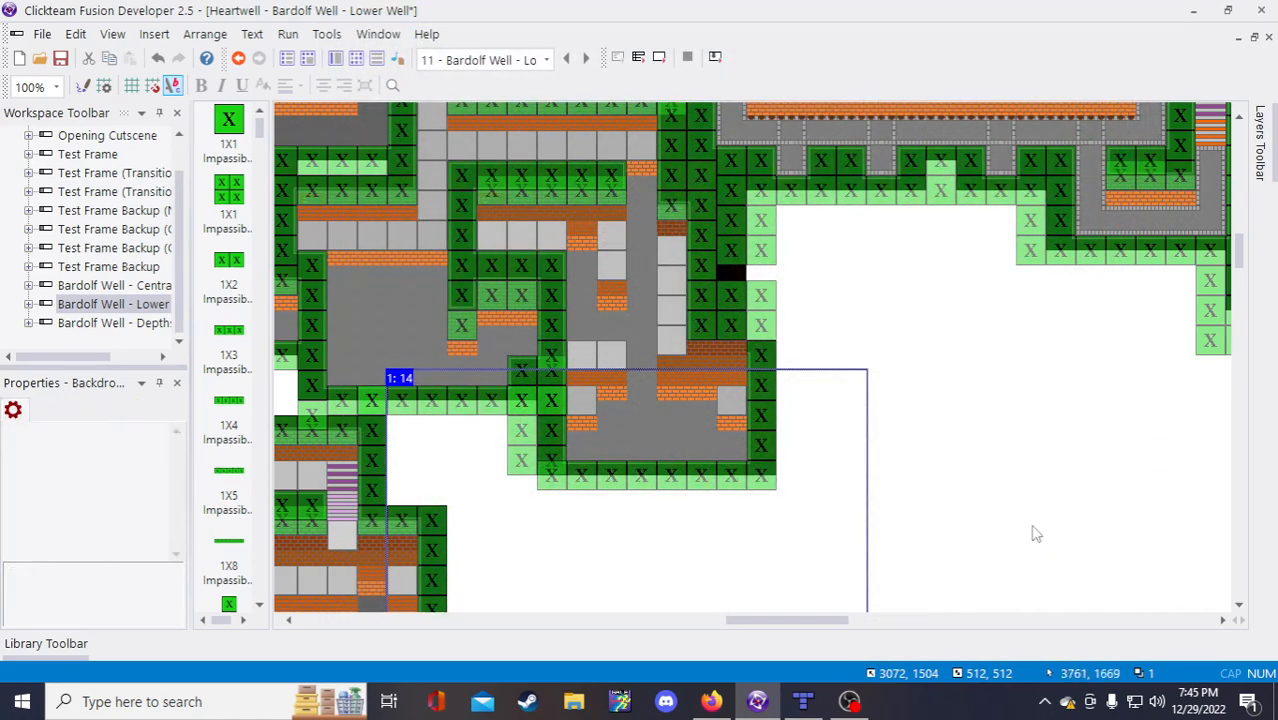
# Step: Save the Clickteam Fusion project with the edited Lower Well frame
pyautogui.click(61, 62)
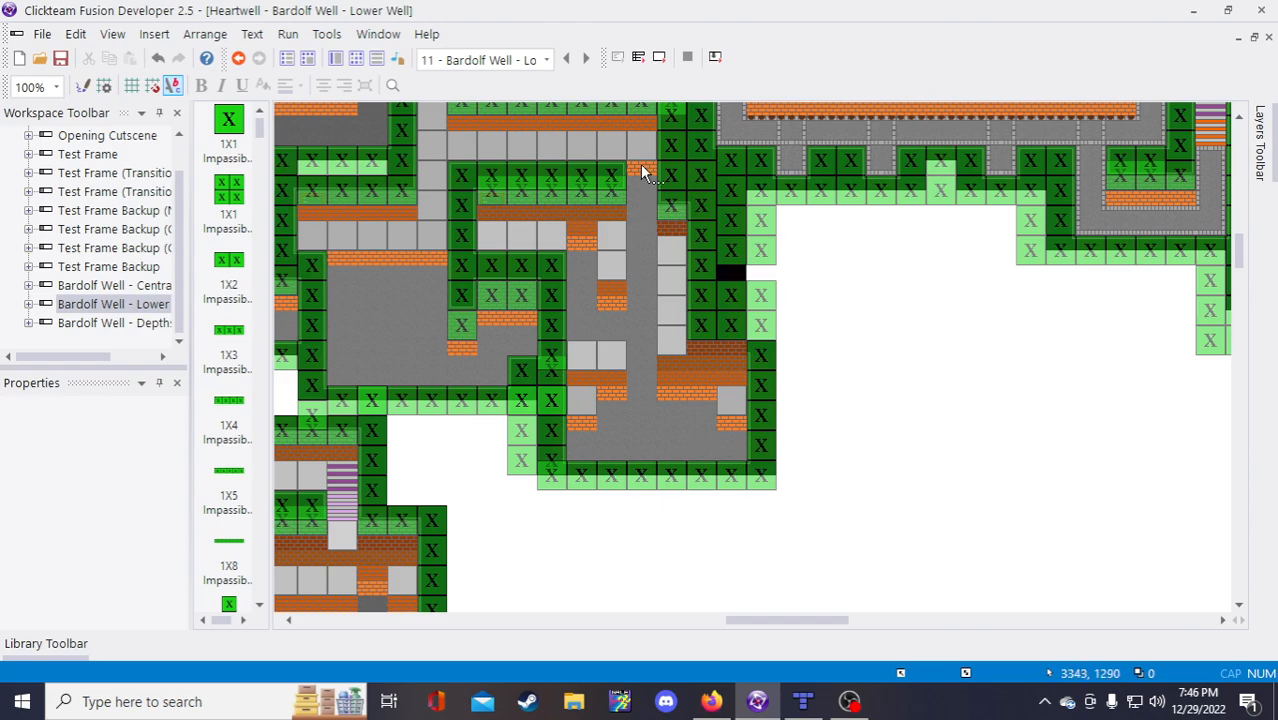
pyautogui.scroll(2, 673, 436)
pyautogui.scroll(-2, 686, 453)
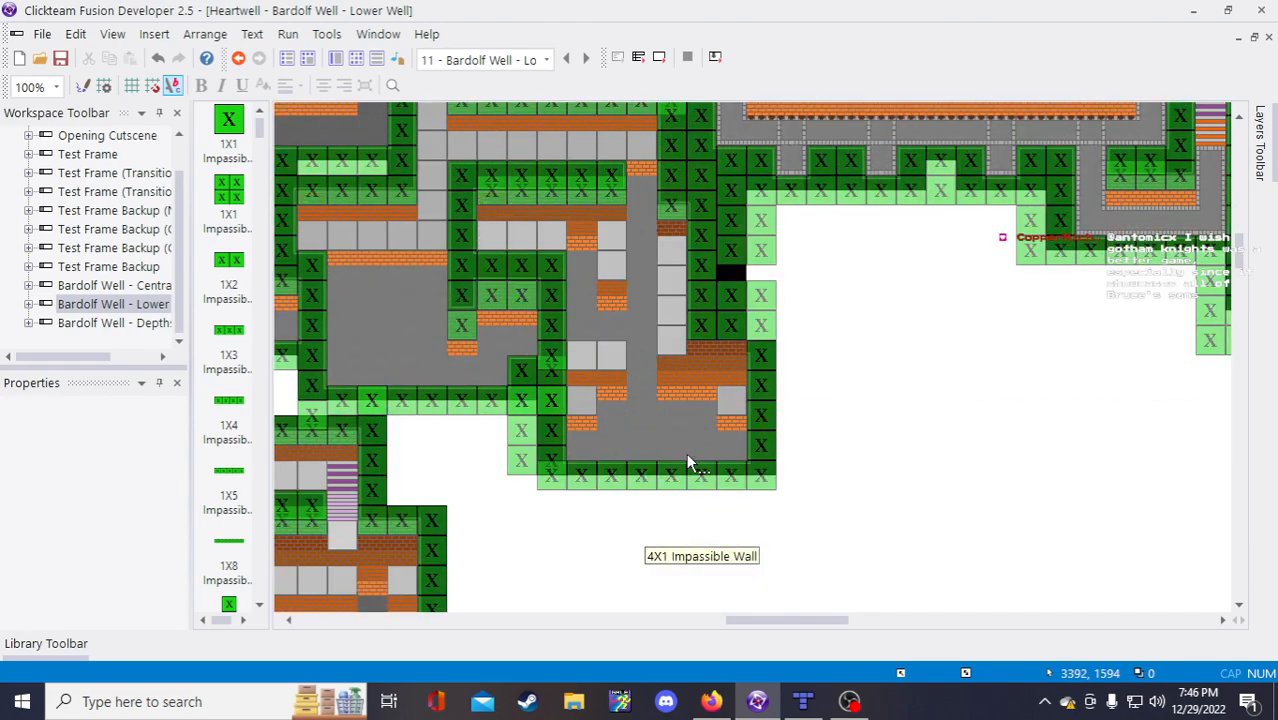
# Step: Put the notes caret in item ix's first coordinate pair, then return to the level
pyautogui.click(728, 704)
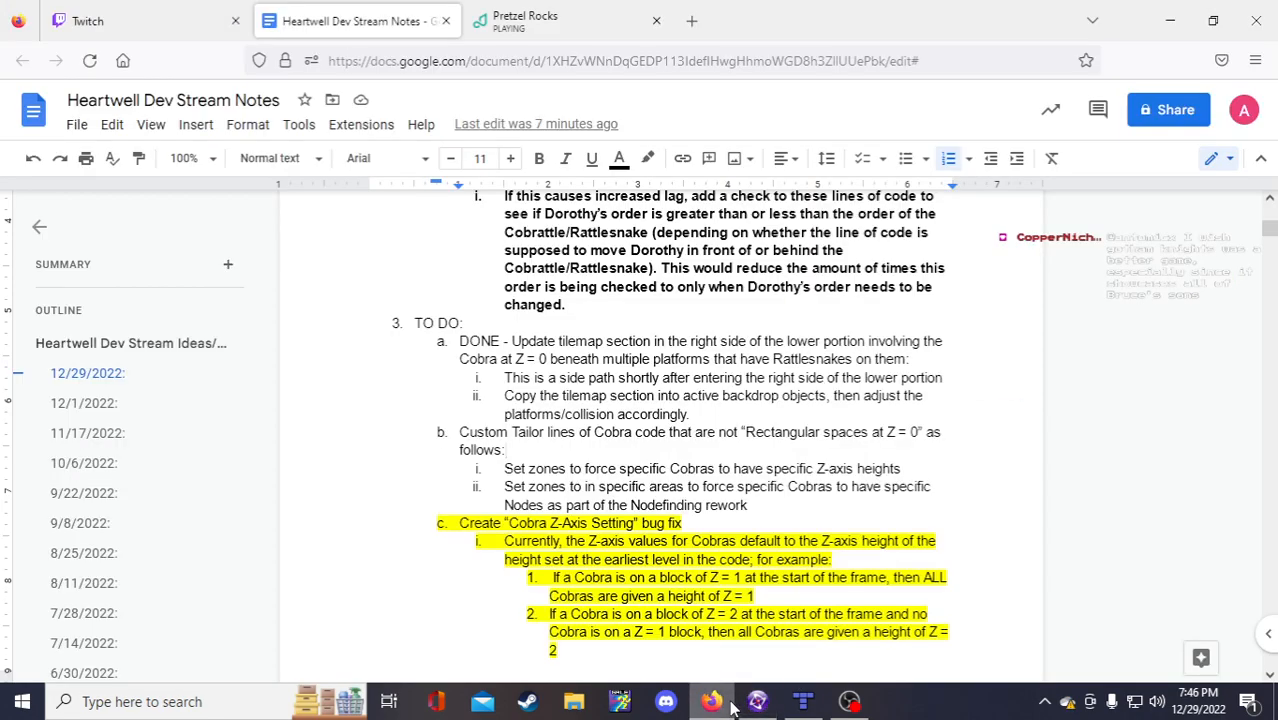
pyautogui.scroll(-2, 694, 411)
pyautogui.scroll(4, 694, 411)
pyautogui.scroll(-6, 694, 411)
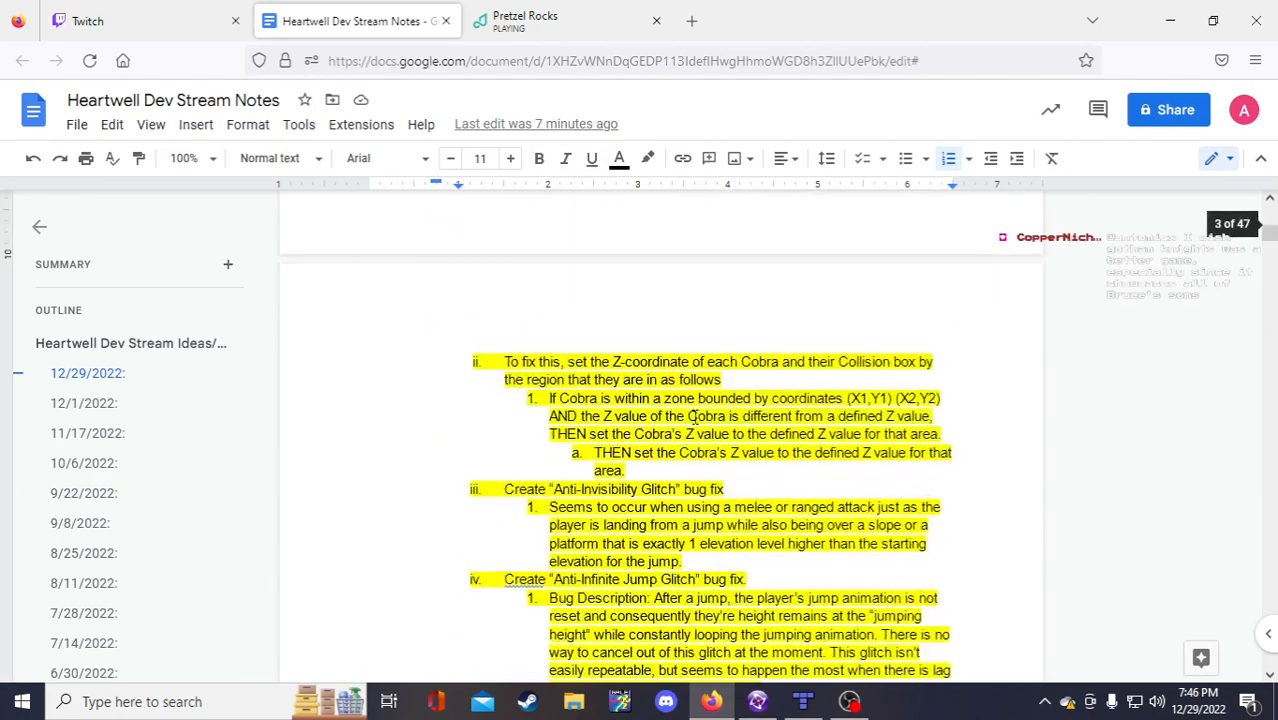
pyautogui.scroll(5, 694, 416)
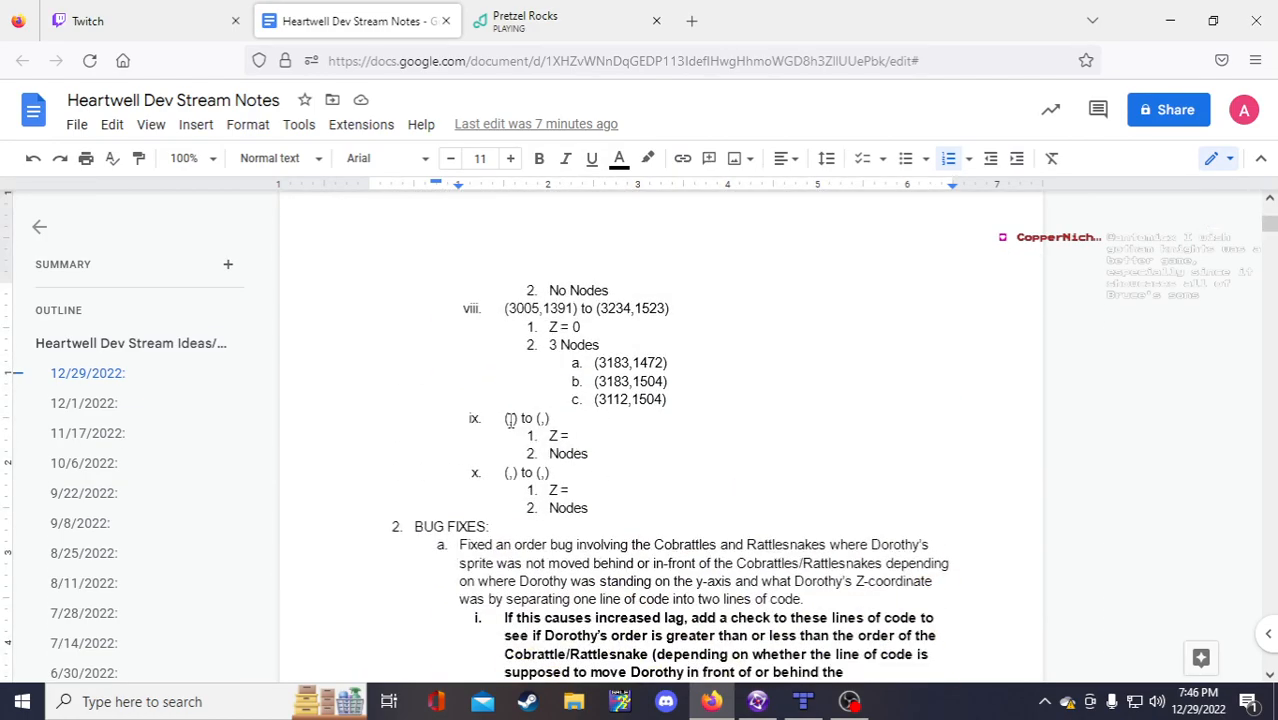
pyautogui.click(509, 418)
pyautogui.moveTo(768, 709)
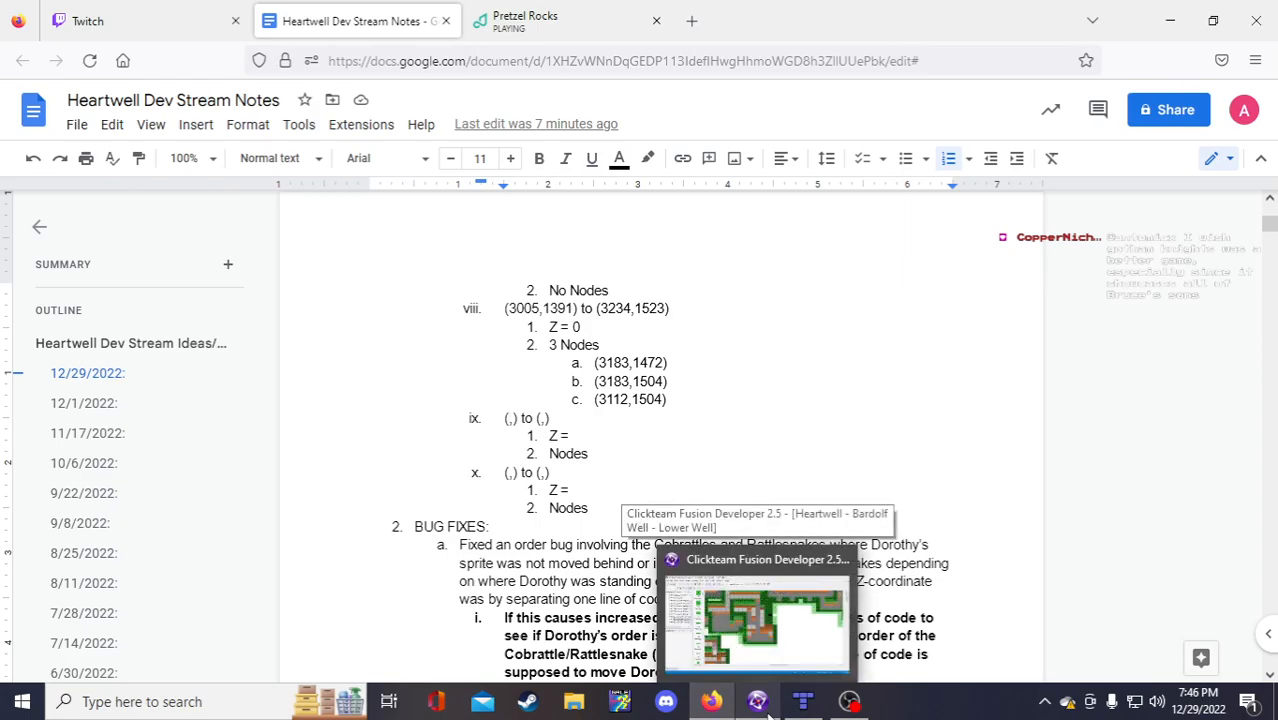
pyautogui.click(758, 702)
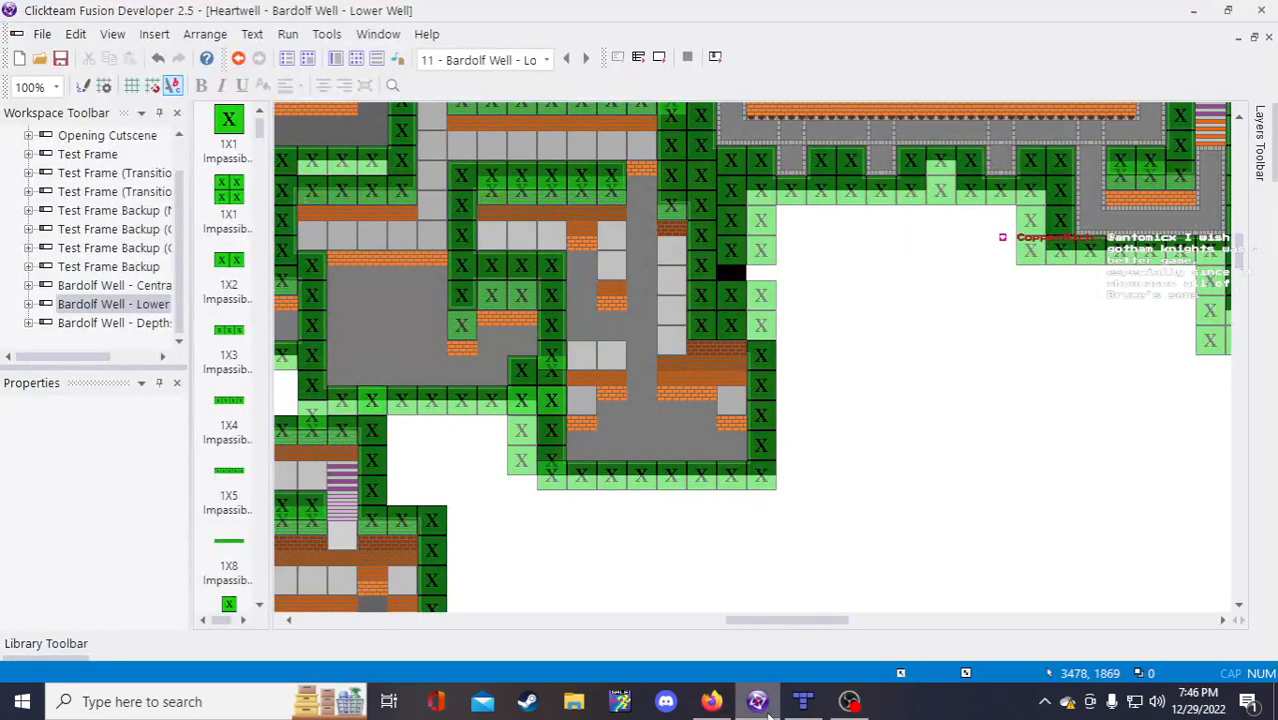
pyautogui.scroll(5, 755, 410)
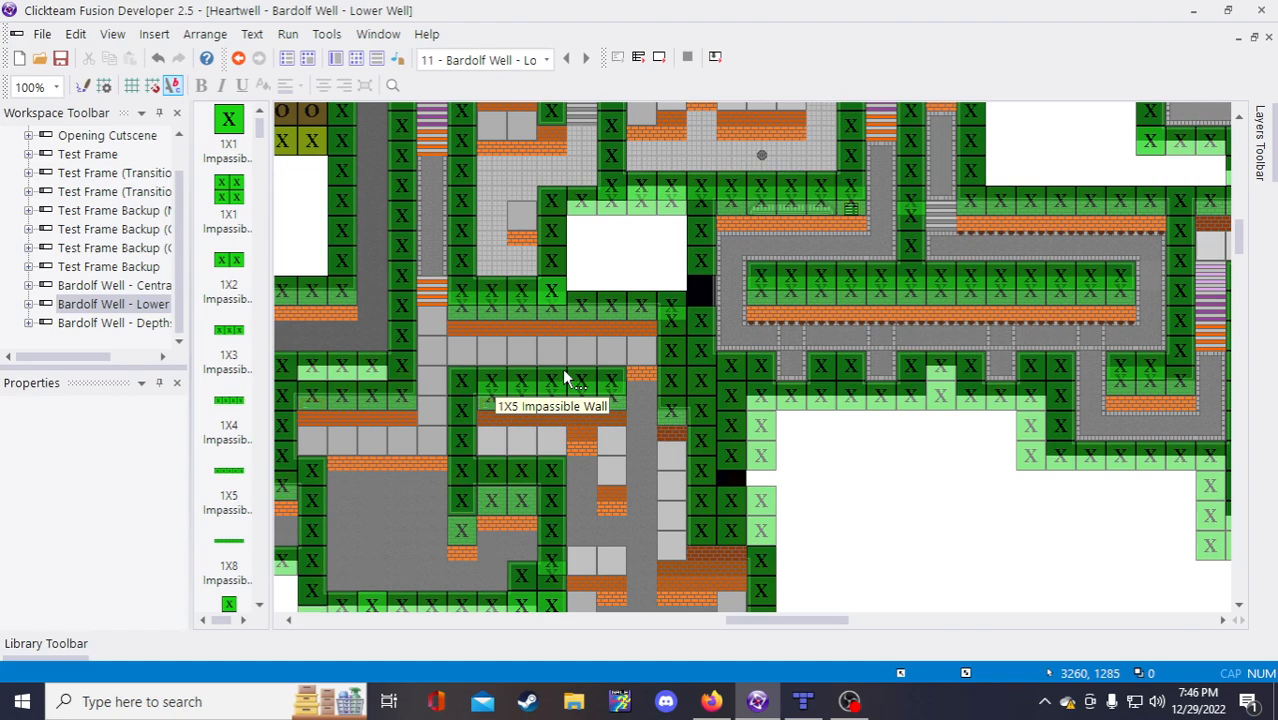
# Step: Fill item ix with (3260,1285) to (3403,1606) and Z = 0, reading coordinates from the level
pyautogui.click(716, 705)
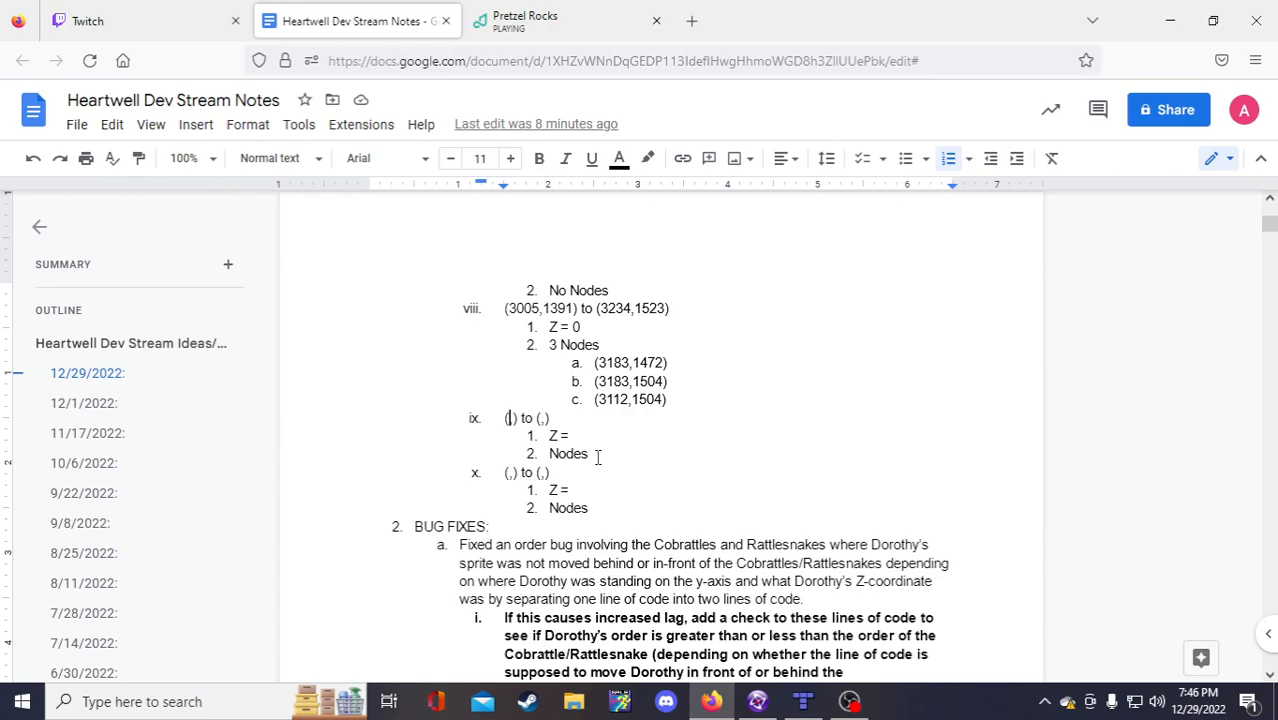
pyautogui.write('3260')
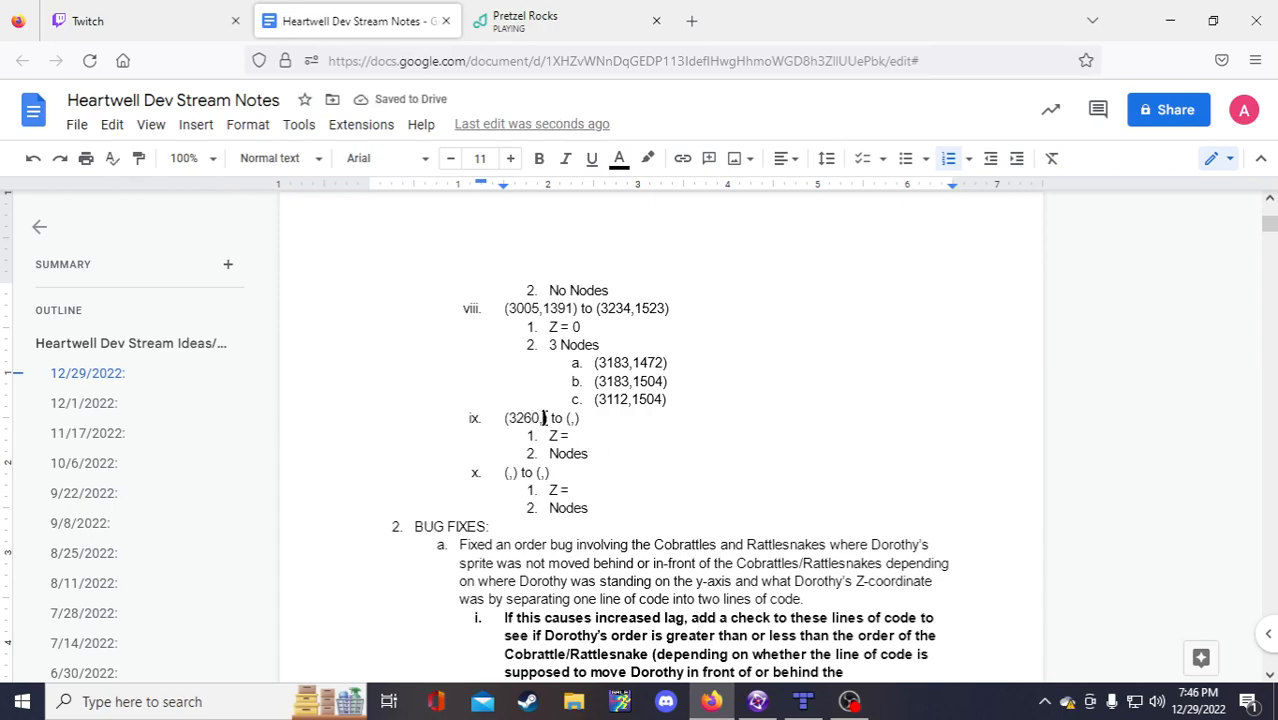
pyautogui.write(',128')
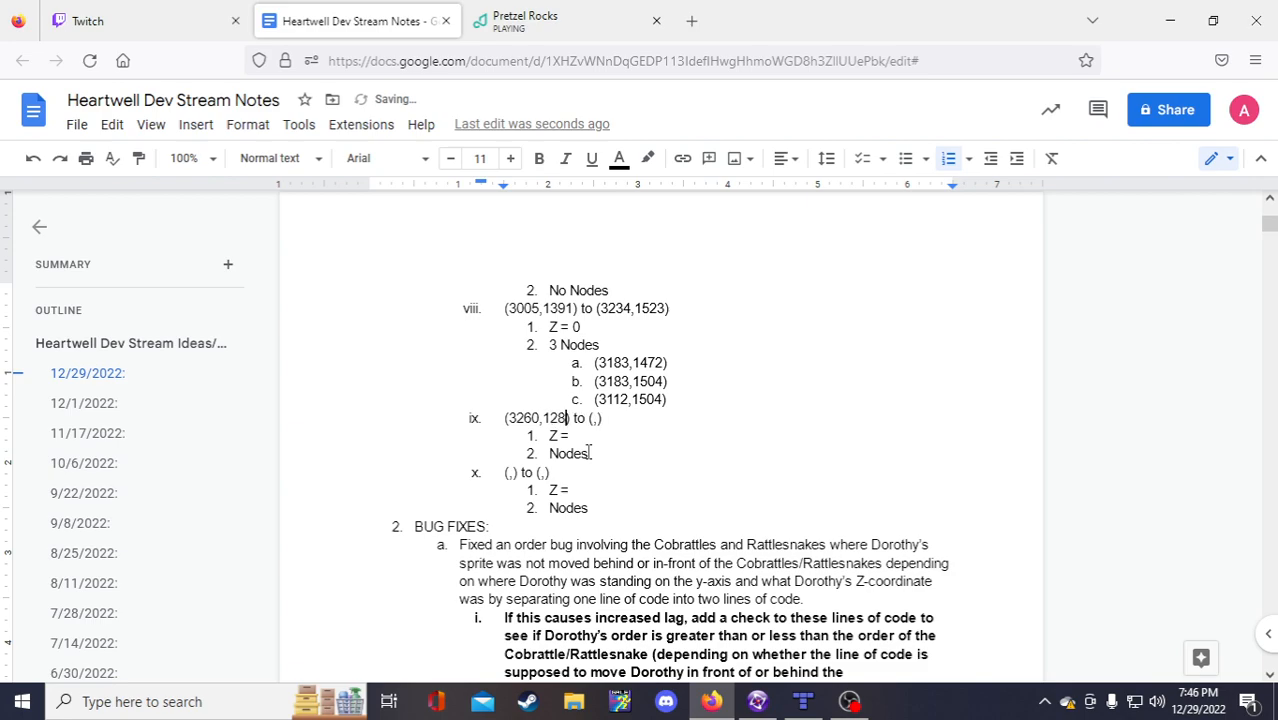
pyautogui.write('5')
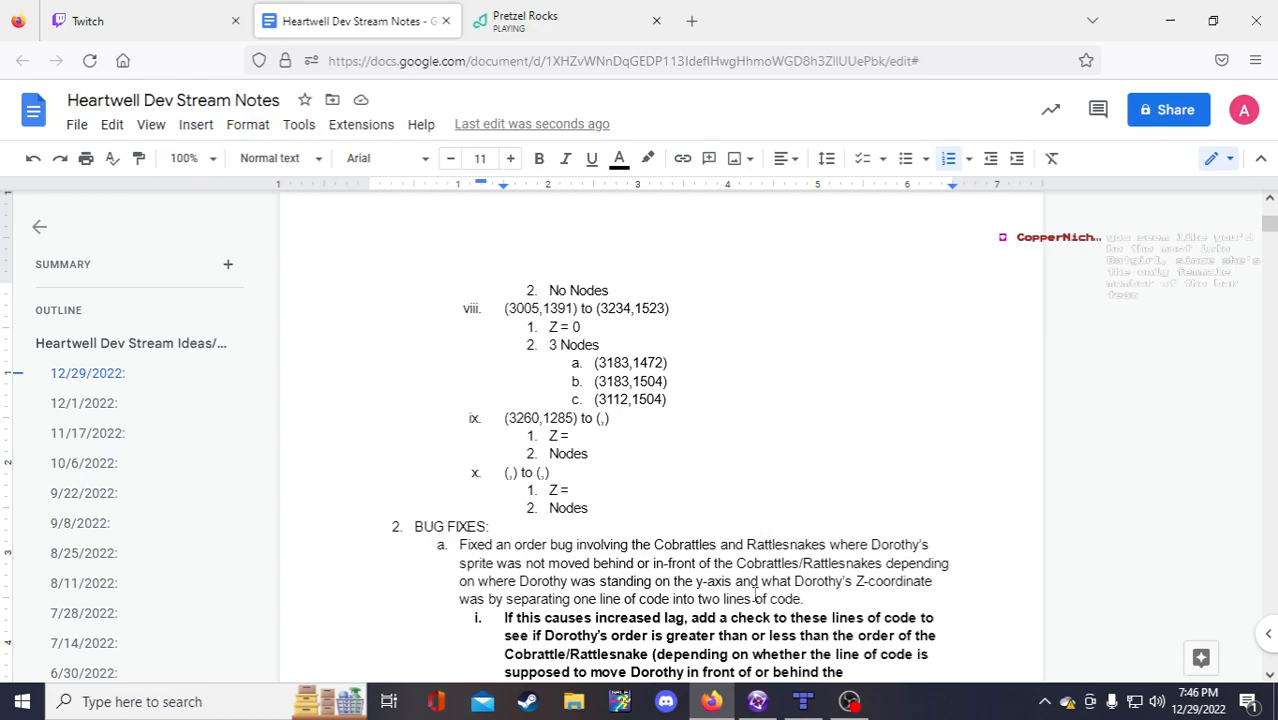
pyautogui.click(757, 703)
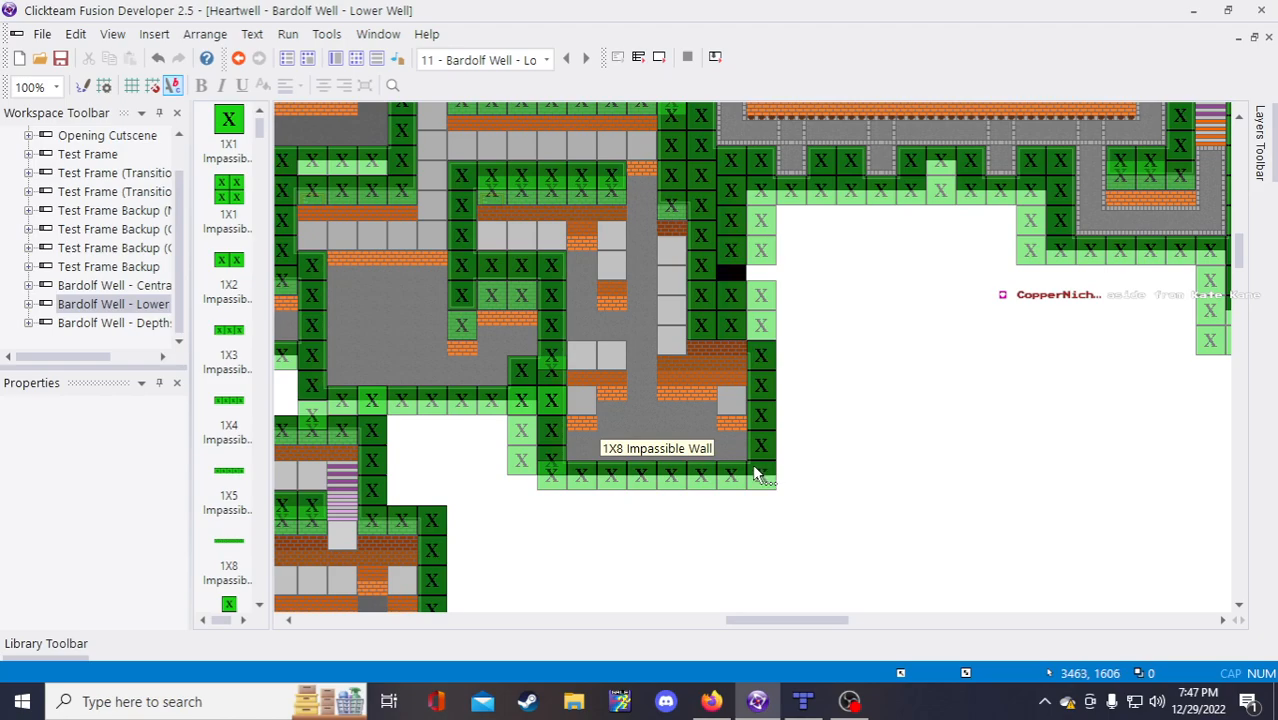
pyautogui.click(711, 701)
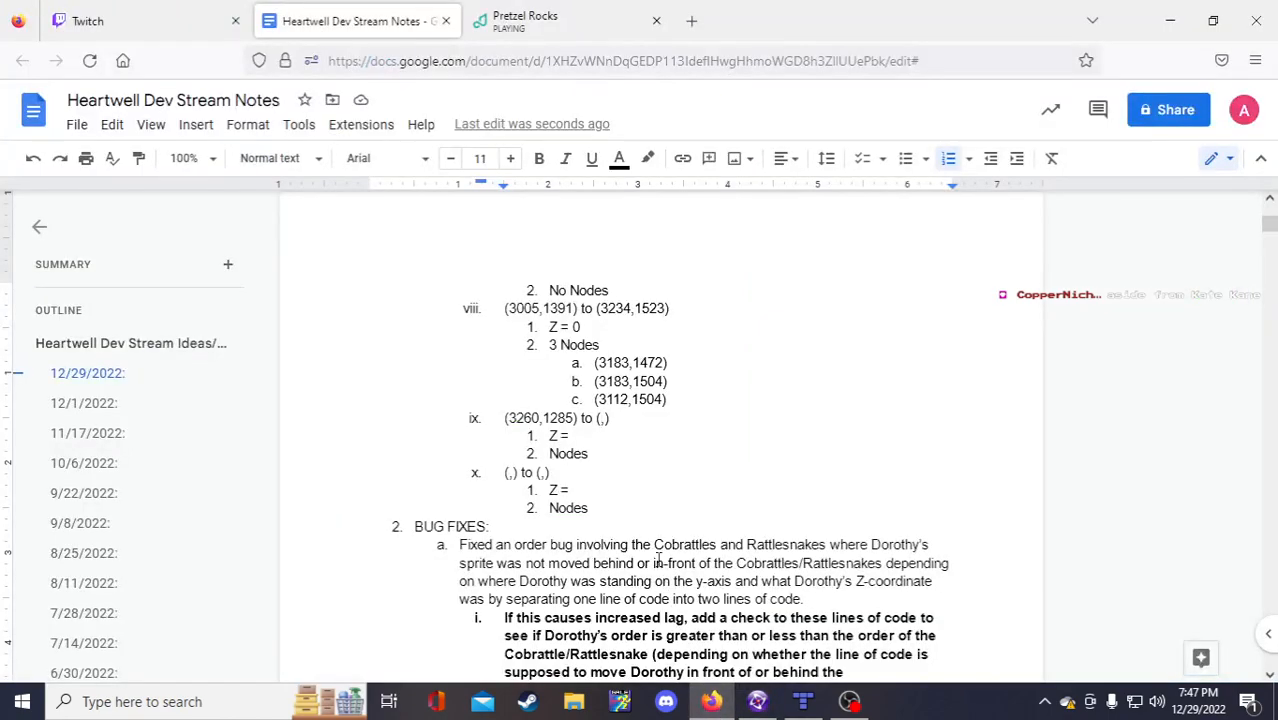
pyautogui.write('340')
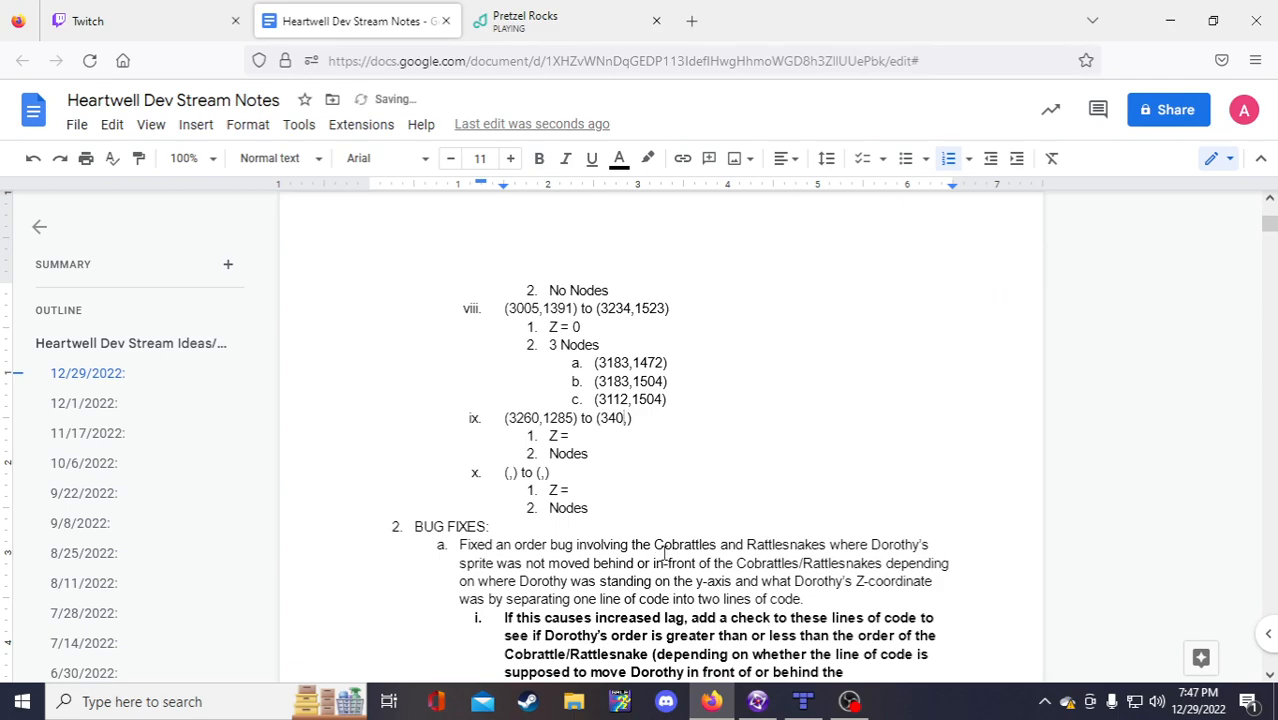
pyautogui.write('3,1606')
pyautogui.click(636, 442)
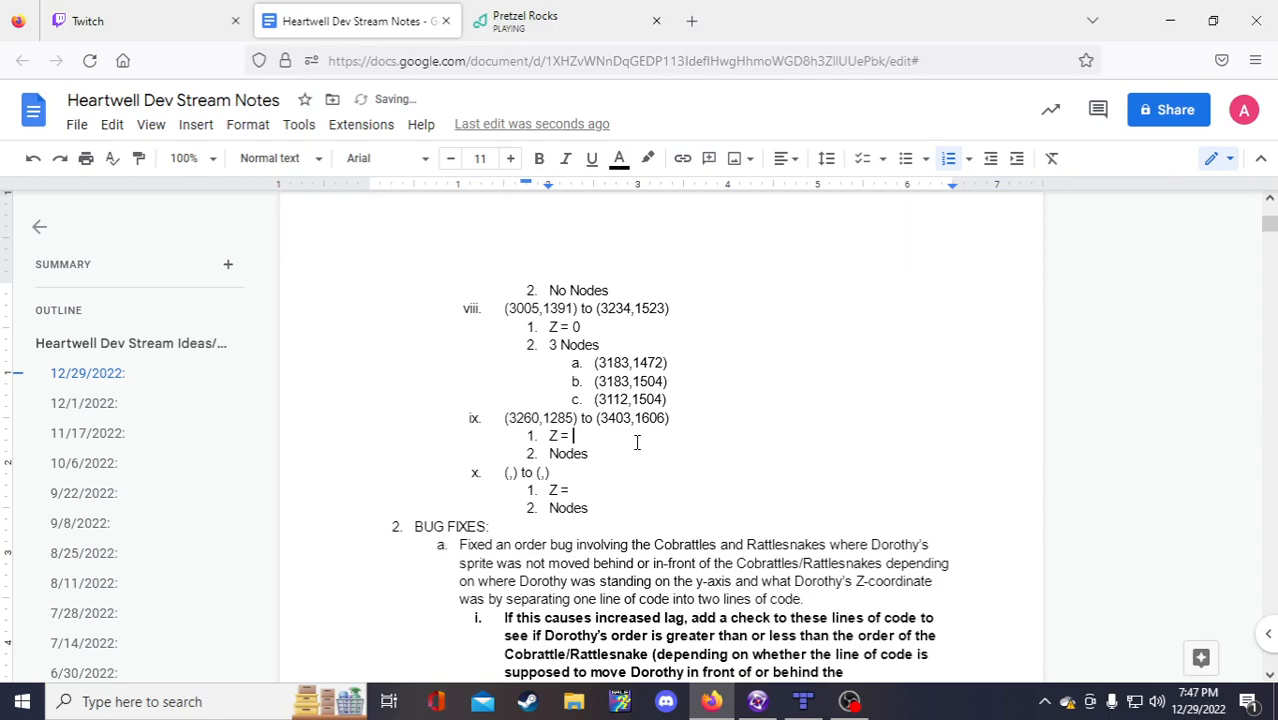
pyautogui.write('0')
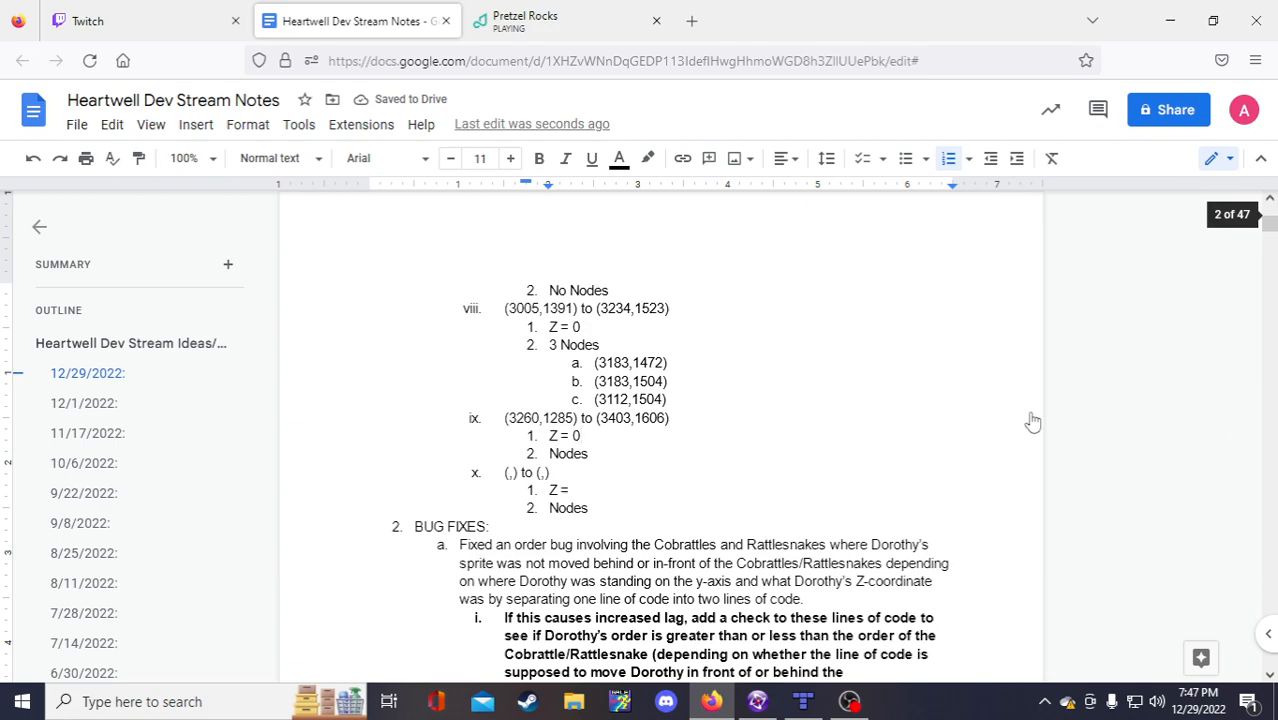
# Step: Mark item ix as 3 Nodes and add indented (,) placeholder sub-items beneath it
pyautogui.click(551, 456)
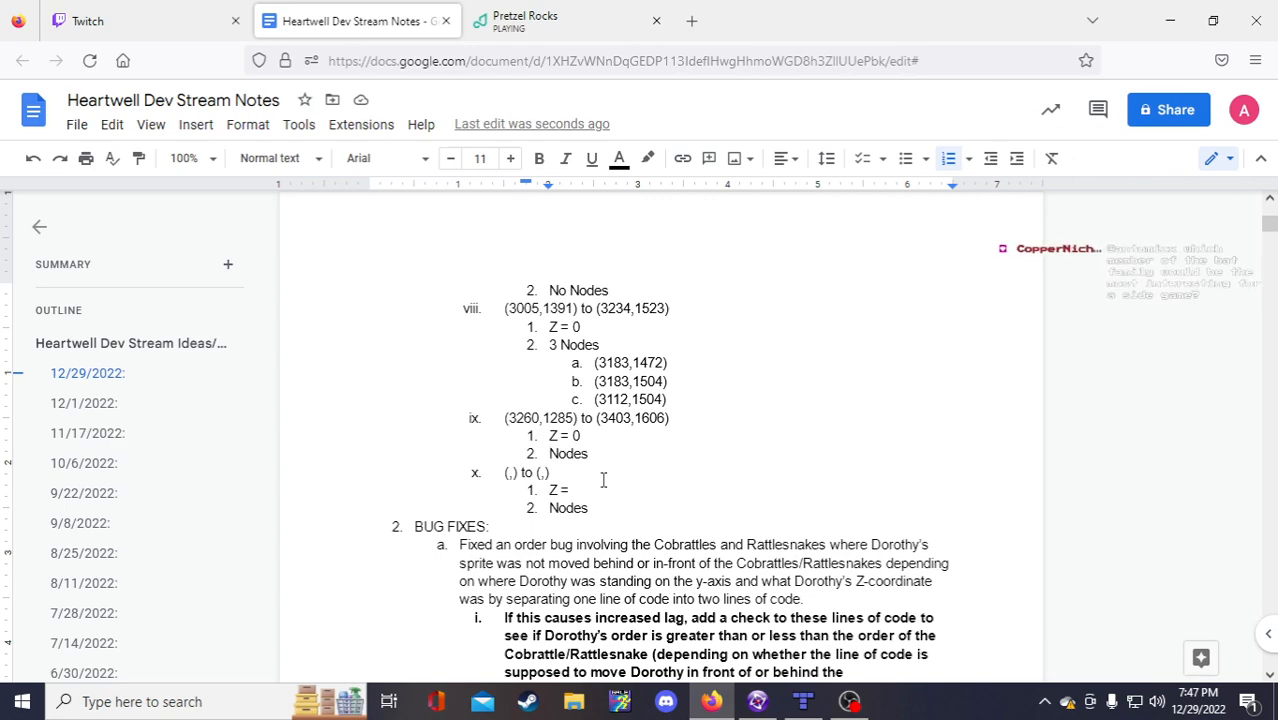
pyautogui.write('3')
pyautogui.press('Return')
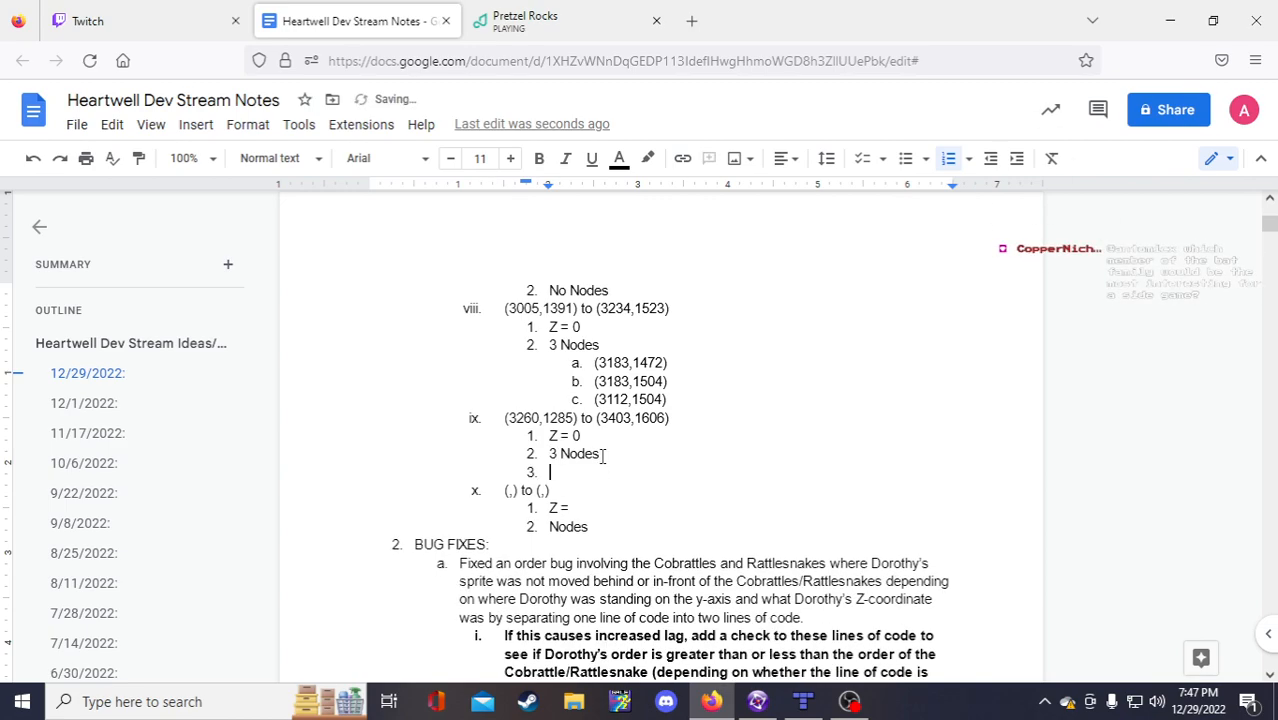
pyautogui.press('Tab')
pyautogui.write('(')
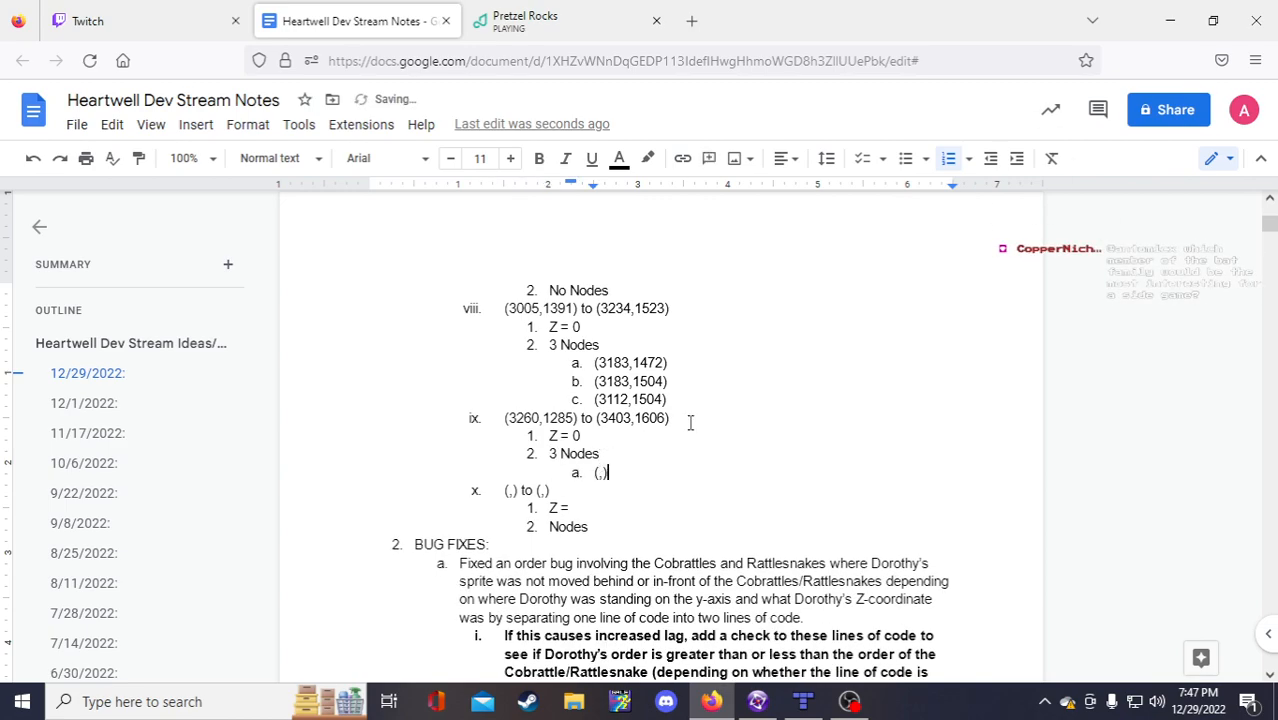
pyautogui.hotkey('shift', 'Left')
pyautogui.hotkey('shift', 'Left')
pyautogui.hotkey('ctrl', 'c')
pyautogui.press('Right')
pyautogui.press('Return')
pyautogui.hotkey('ctrl', 'v')
pyautogui.press('Return')
pyautogui.hotkey('ctrl', 'v')
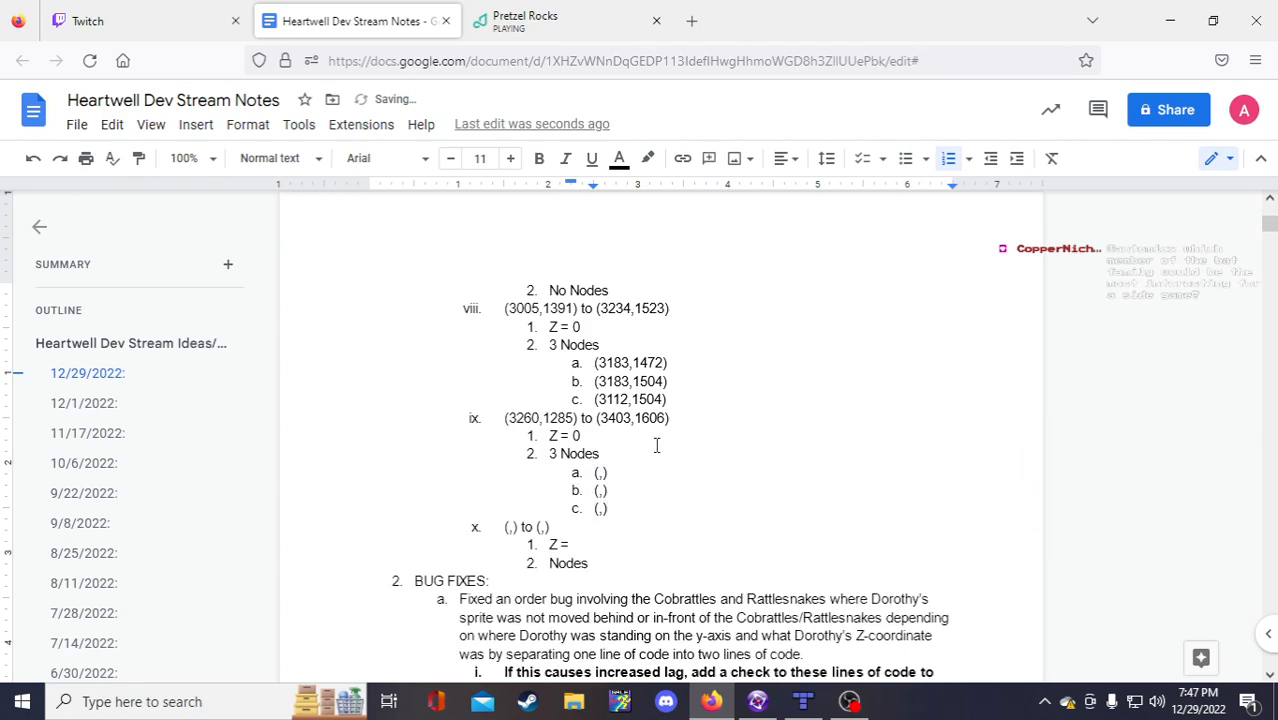
# Step: Enter node a as (3280,1456) and node b's y value 1456, read from the level
pyautogui.click(596, 473)
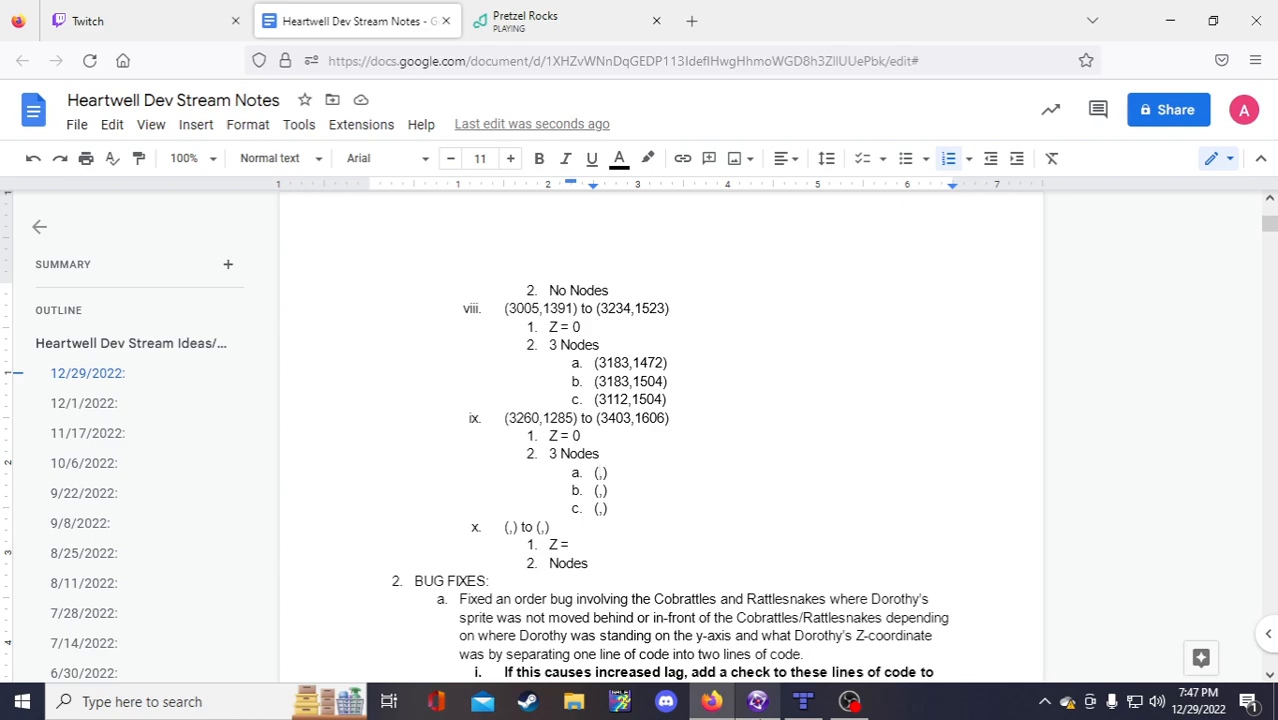
pyautogui.moveTo(757, 701)
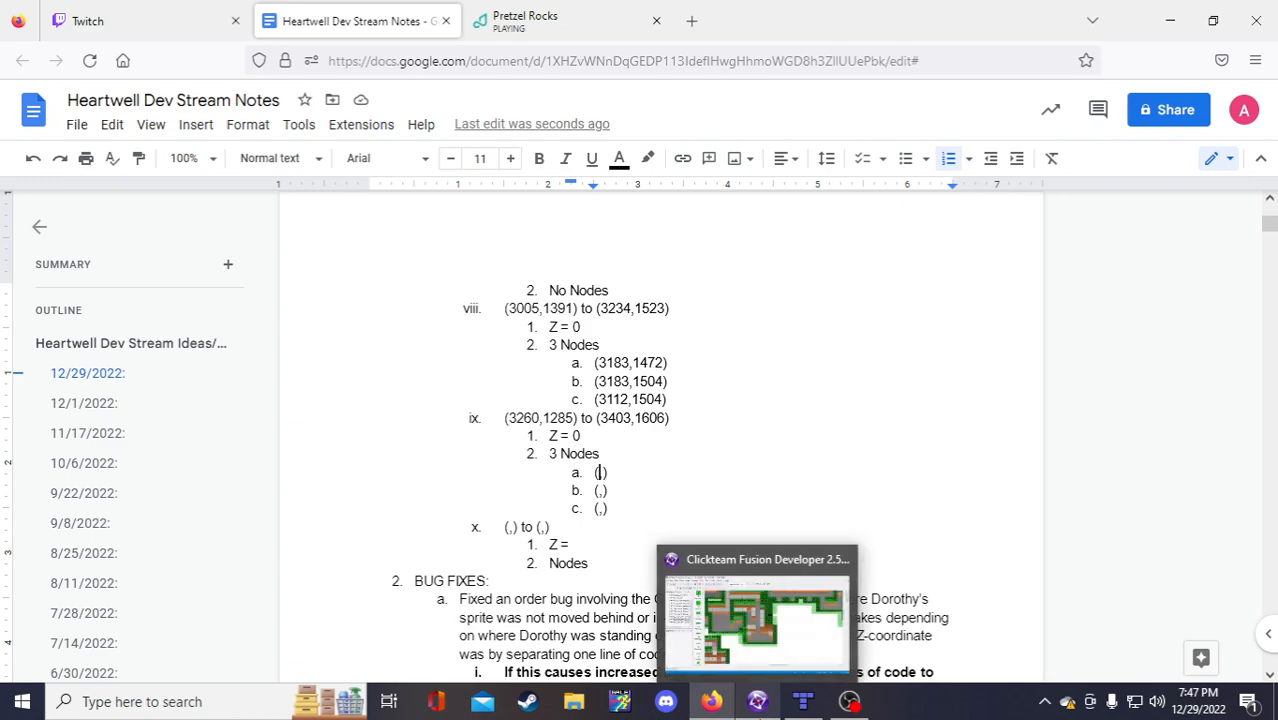
pyautogui.click(757, 704)
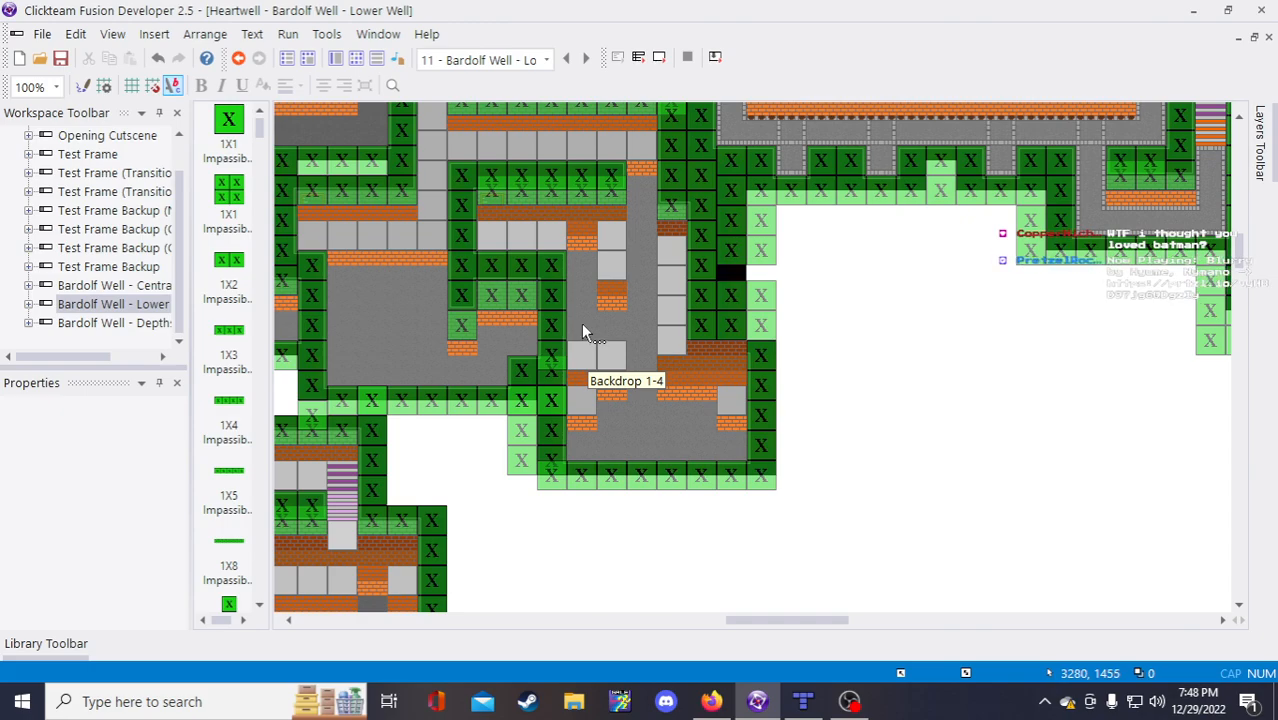
pyautogui.click(711, 701)
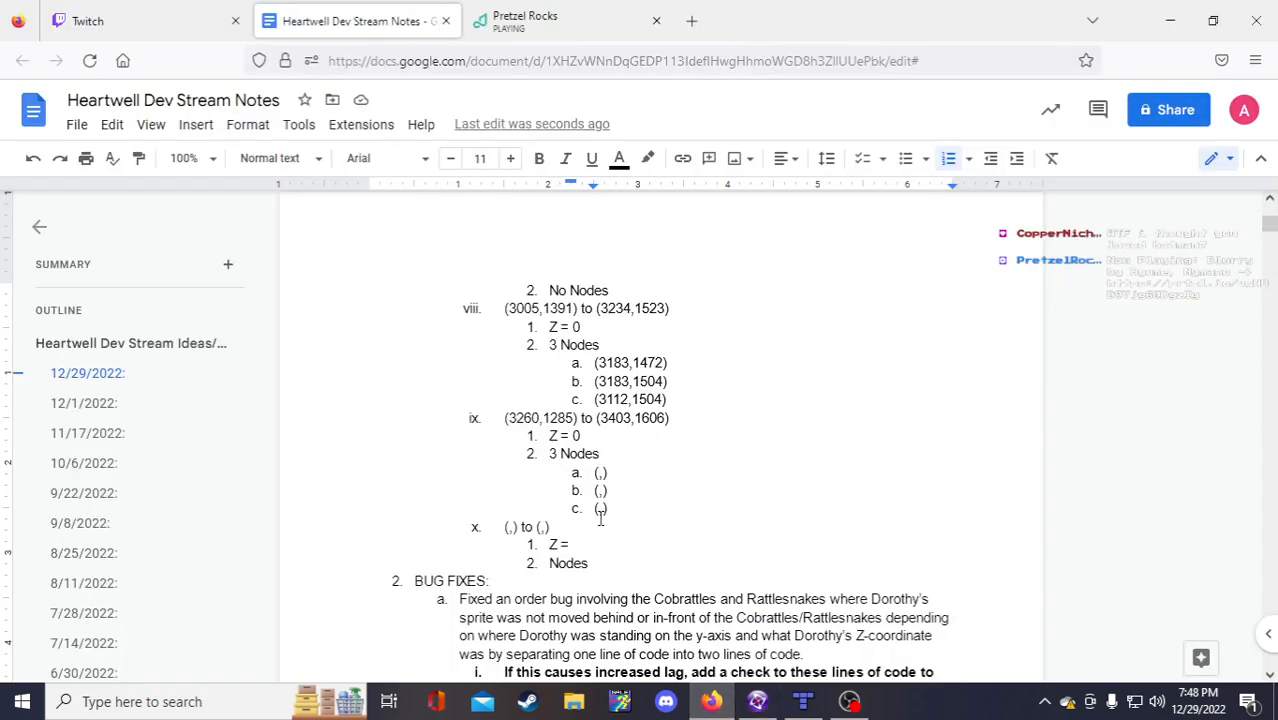
pyautogui.write('3280,')
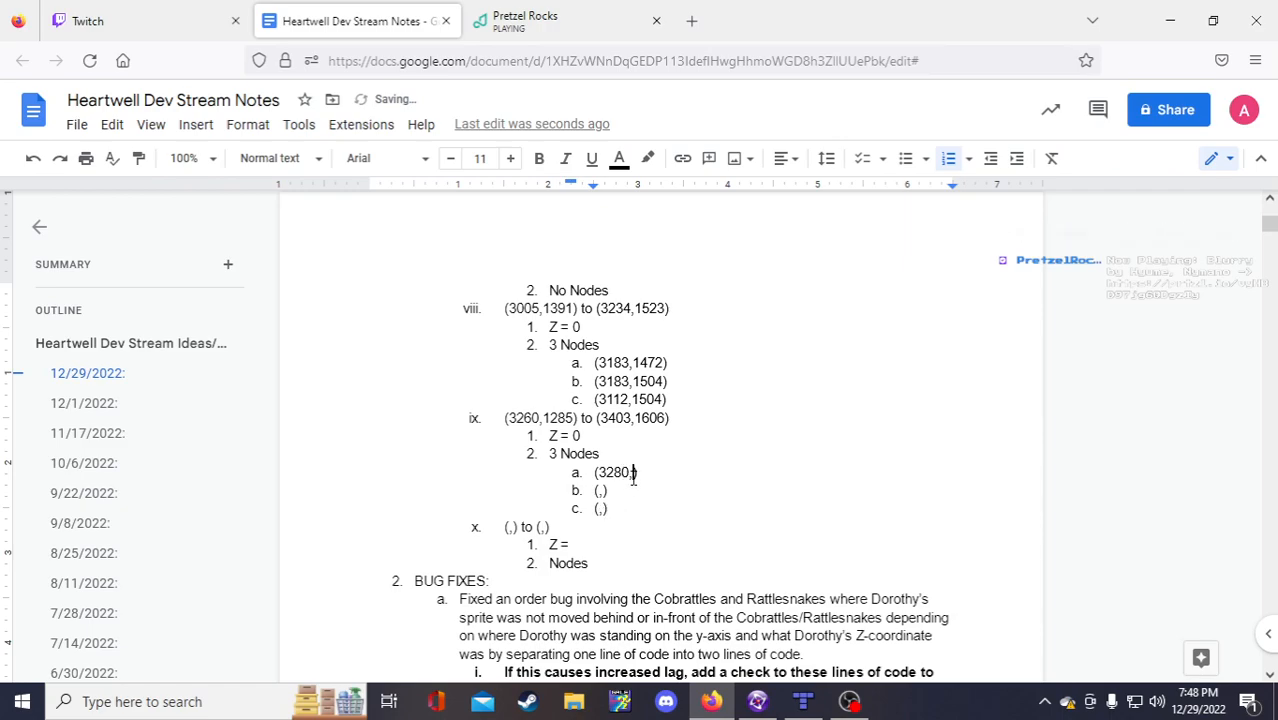
pyautogui.write('1')
pyautogui.click(603, 490)
pyautogui.write('1456')
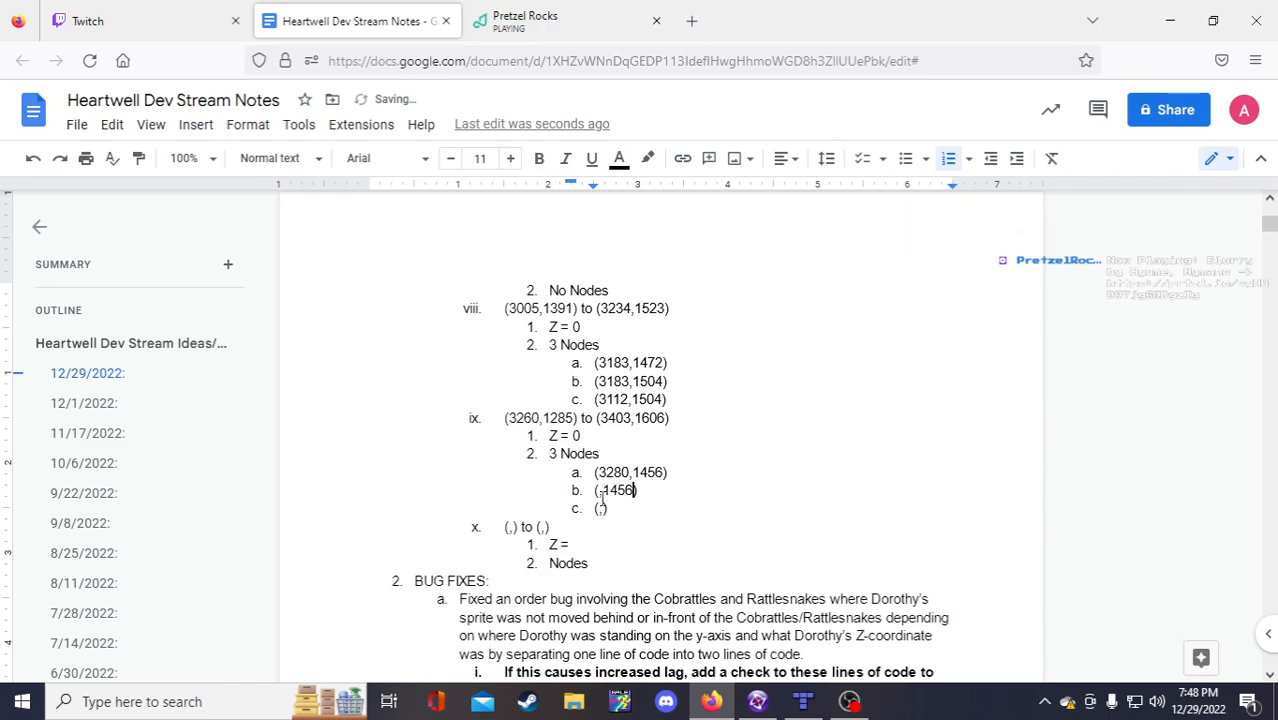
pyautogui.click(601, 490)
pyautogui.press('BackSpace')
# Step: Like the playing track Blurry on Pretzel Rocks, then return to the notes document
pyautogui.moveTo(762, 705)
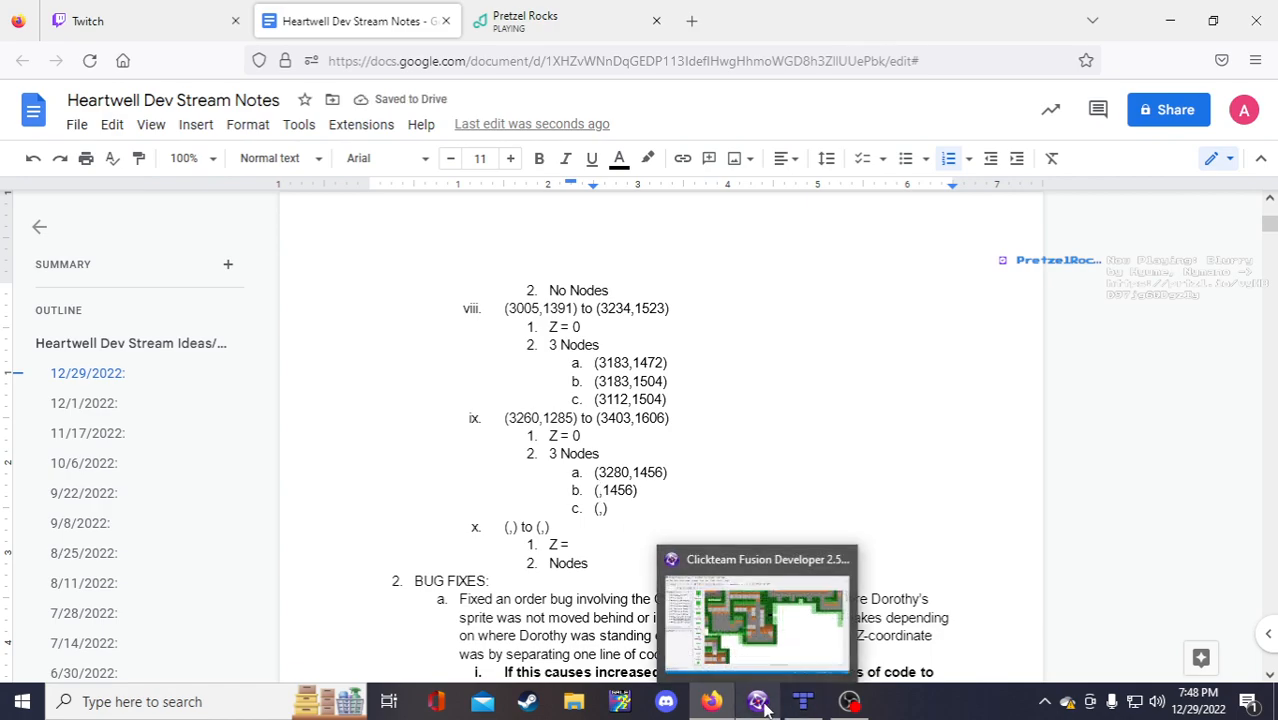
pyautogui.click(765, 580)
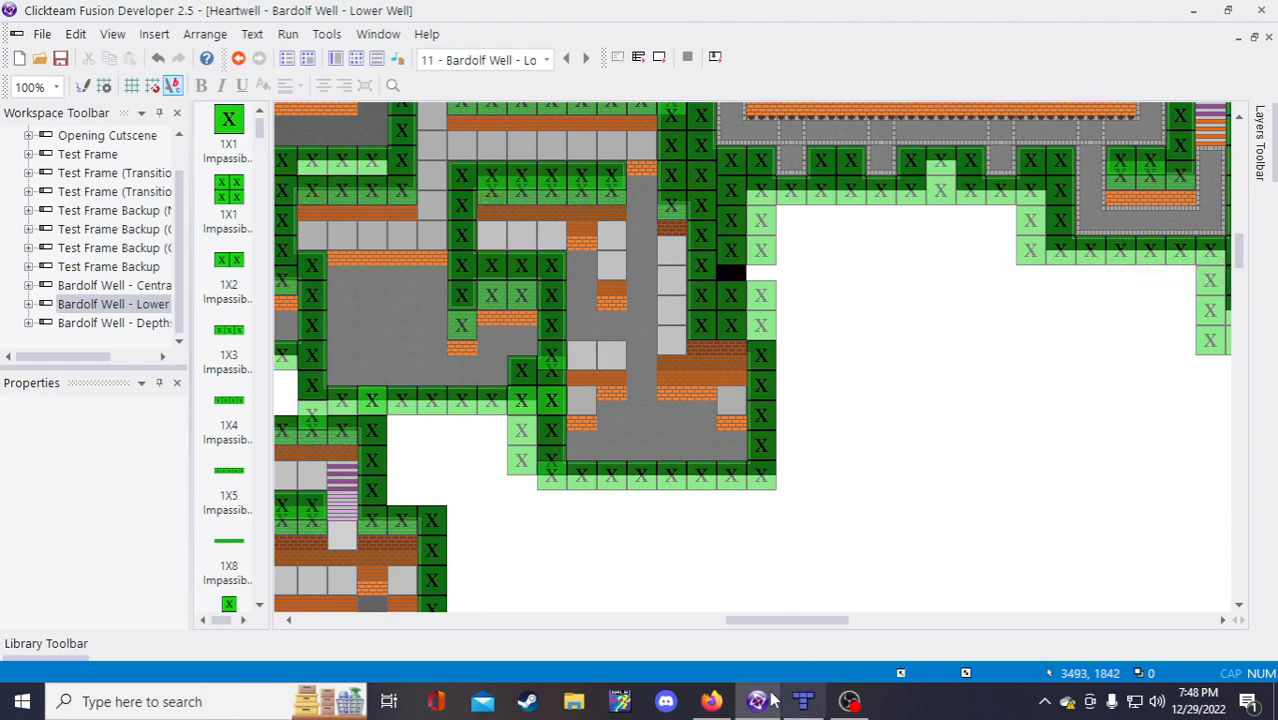
pyautogui.click(711, 701)
pyautogui.click(493, 8)
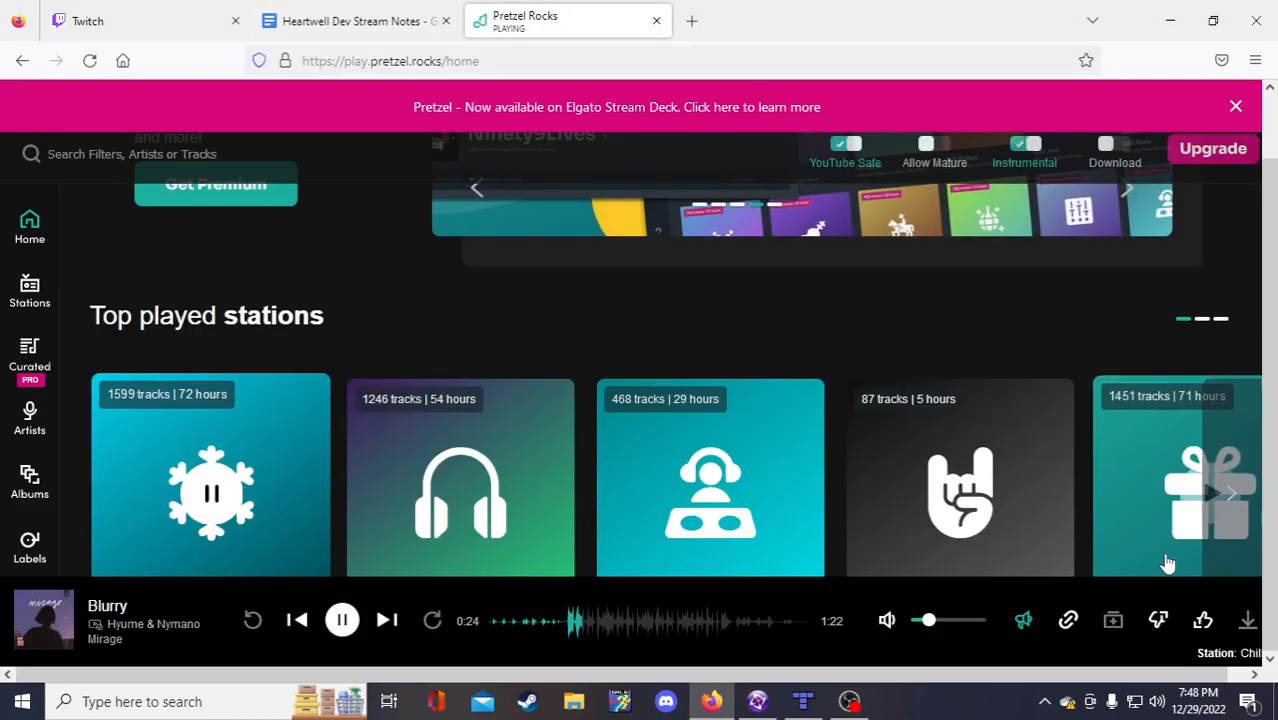
pyautogui.click(1201, 621)
pyautogui.click(290, 12)
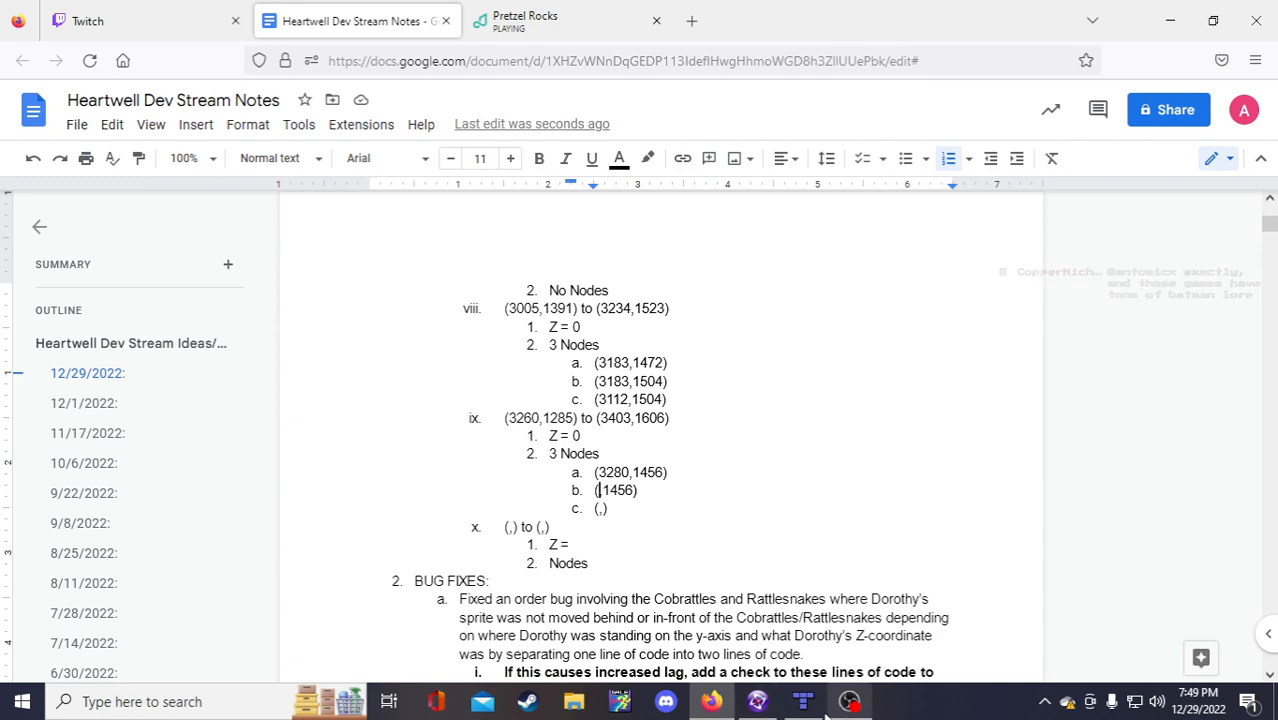
# Step: Check the level and set node b to (3343,1456)
pyautogui.moveTo(757, 703)
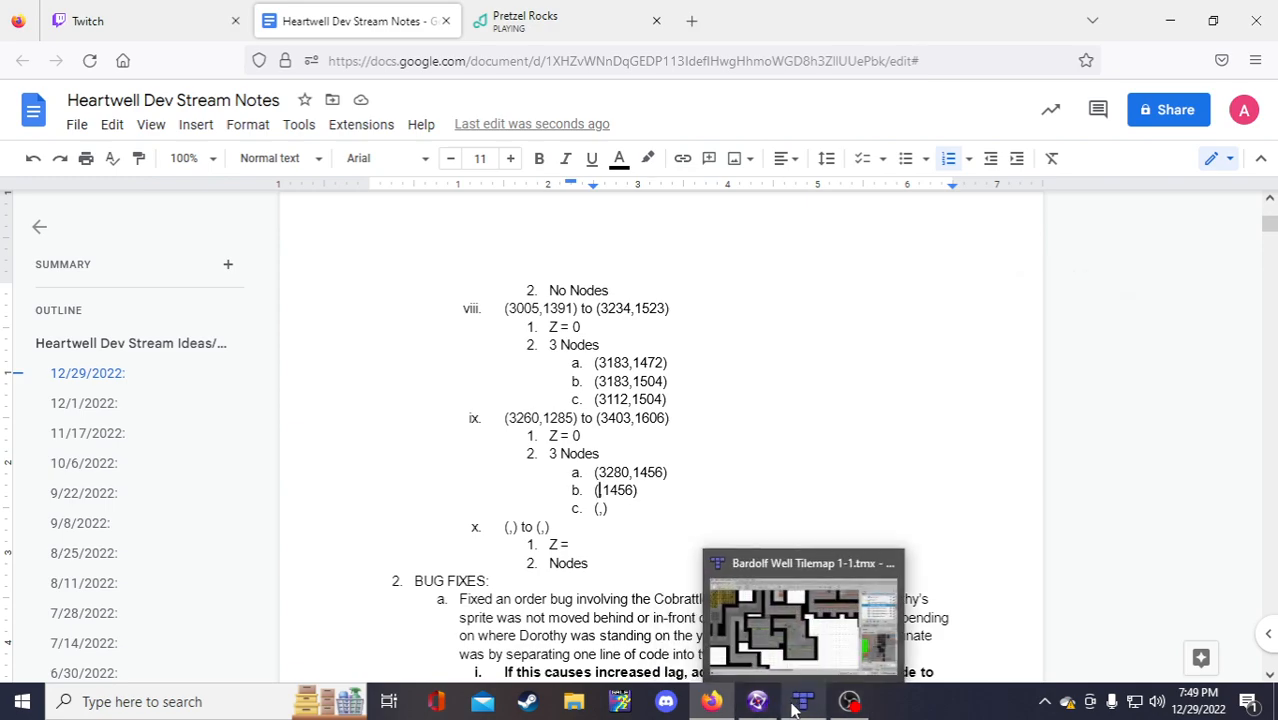
pyautogui.click(757, 703)
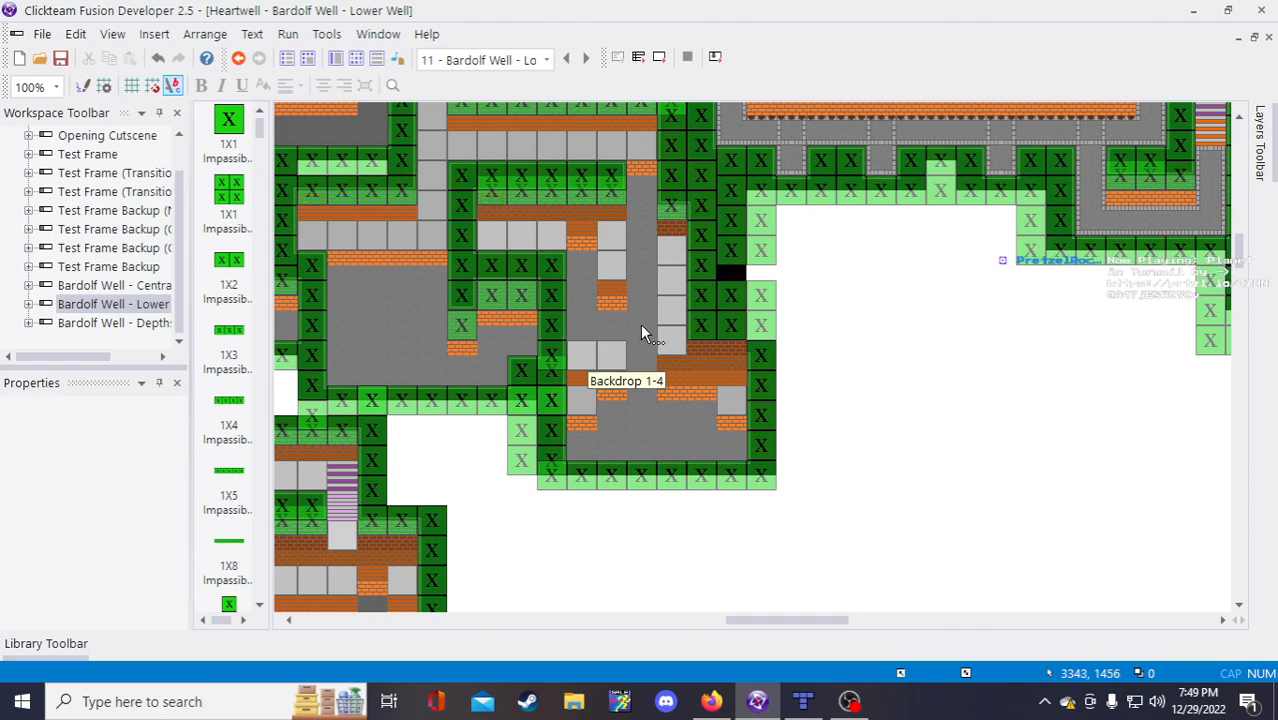
pyautogui.click(720, 704)
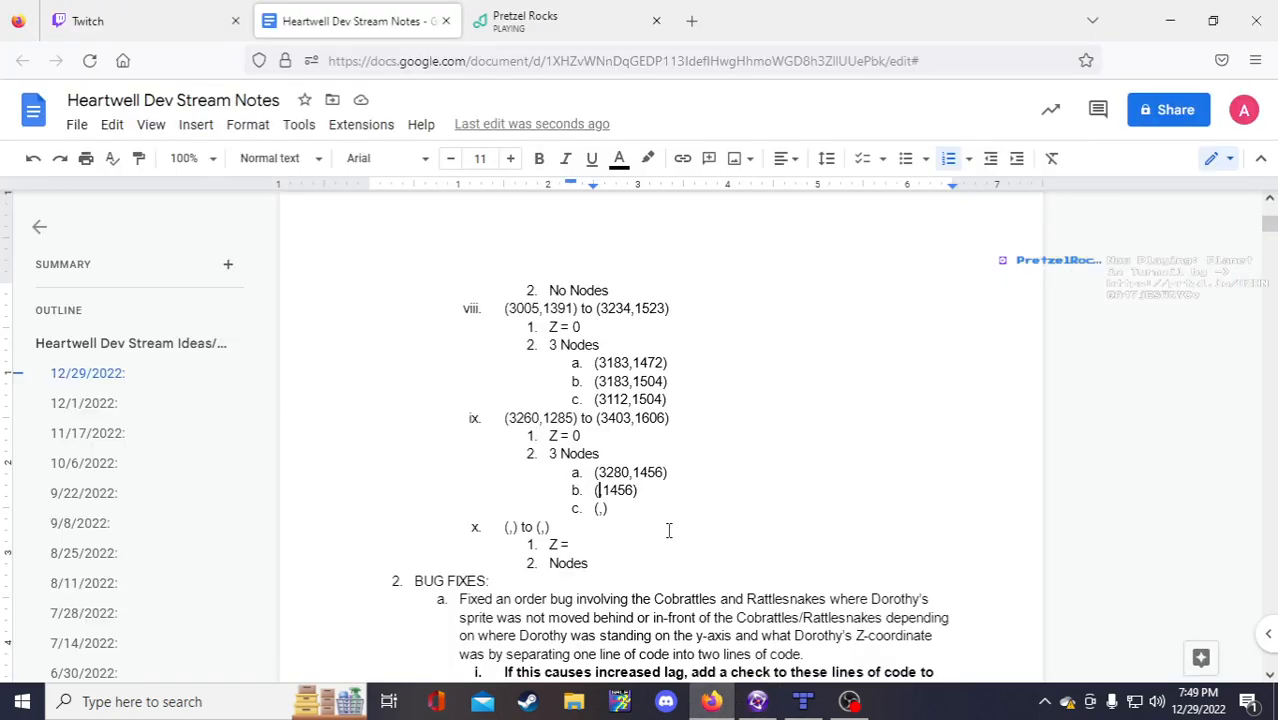
pyautogui.write('3343')
pyautogui.click(604, 509)
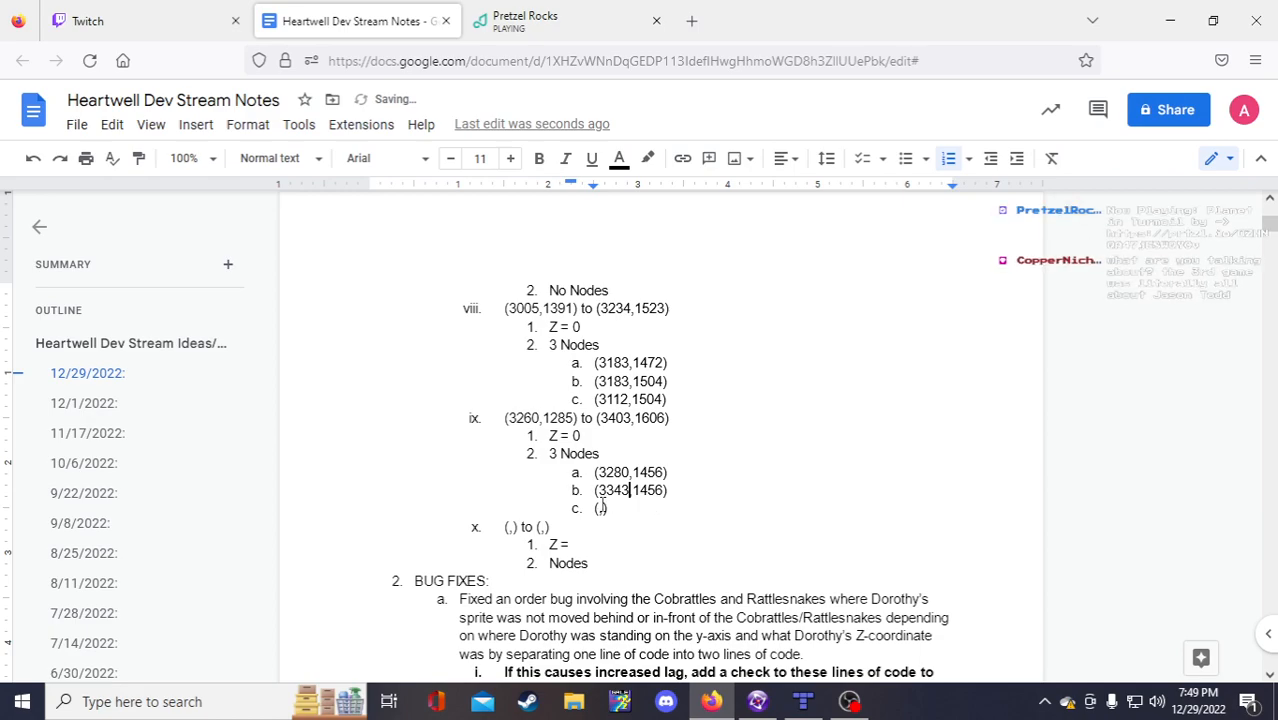
pyautogui.write('3343')
pyautogui.press('BackSpace')
pyautogui.press('BackSpace')
pyautogui.press('BackSpace')
pyautogui.press('BackSpace')
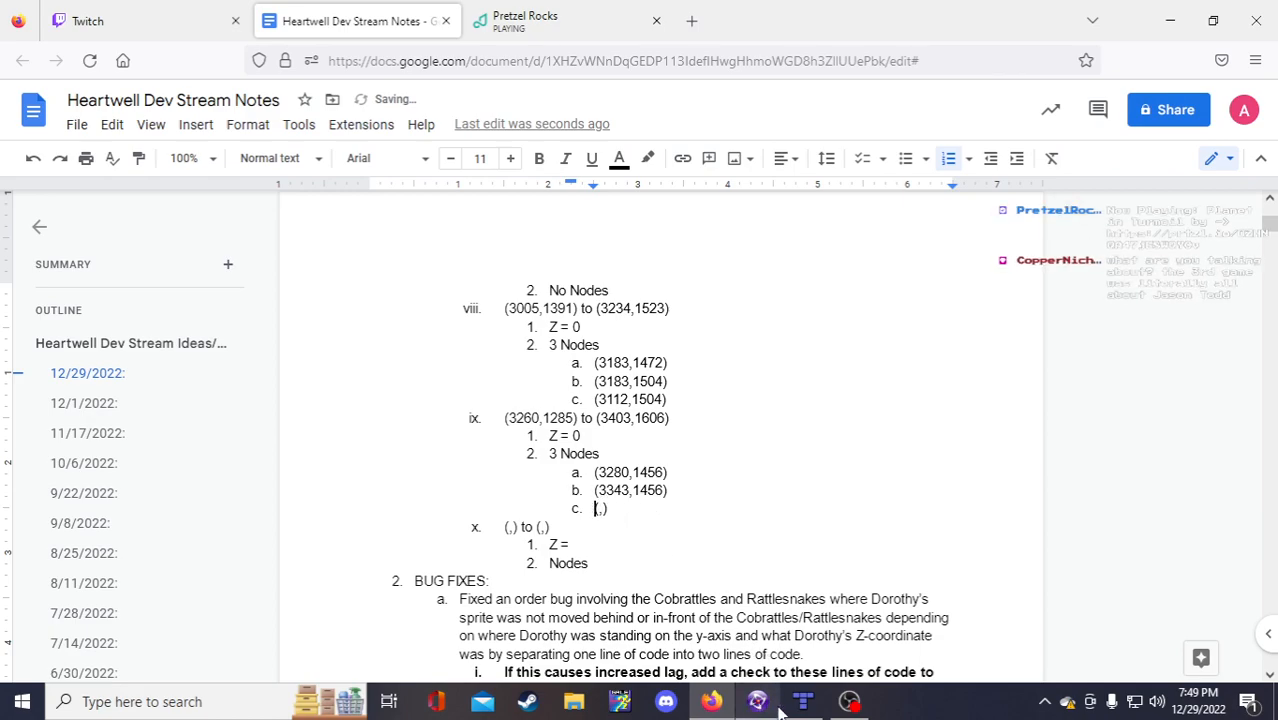
# Step: Dismiss the Pretzel Rocks notification and like the currently playing track
pyautogui.click(560, 22)
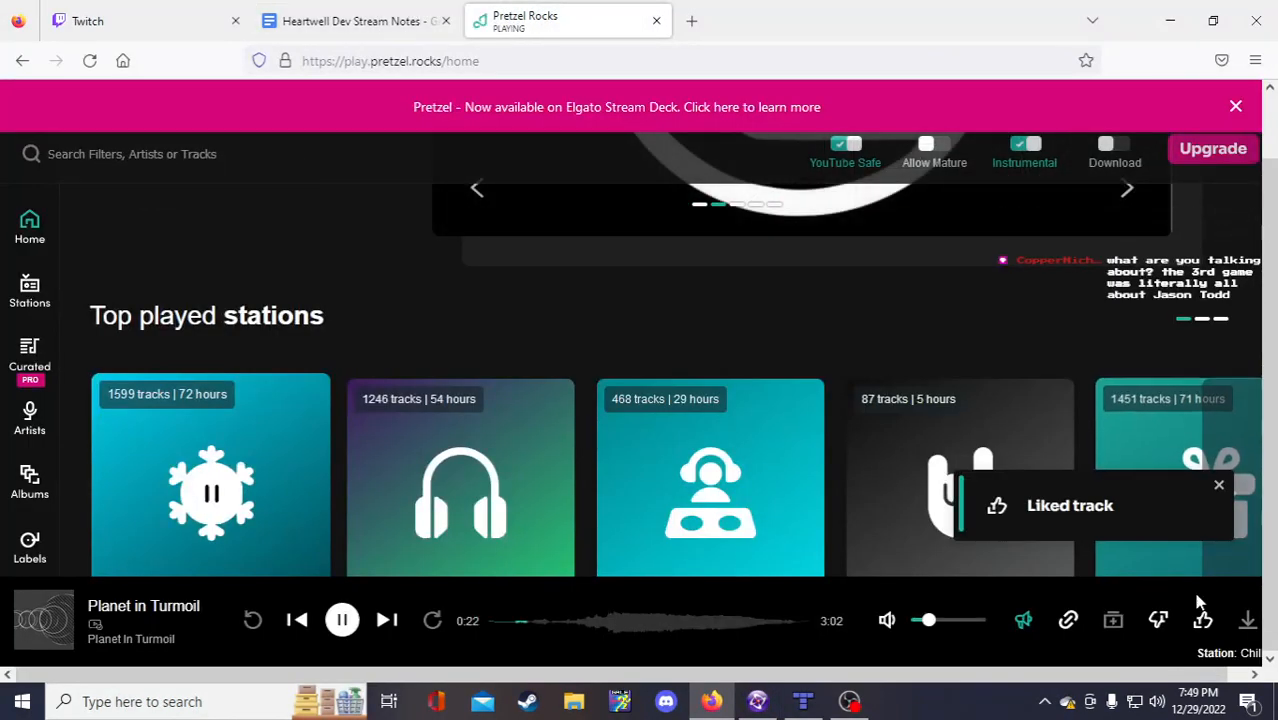
pyautogui.click(1219, 486)
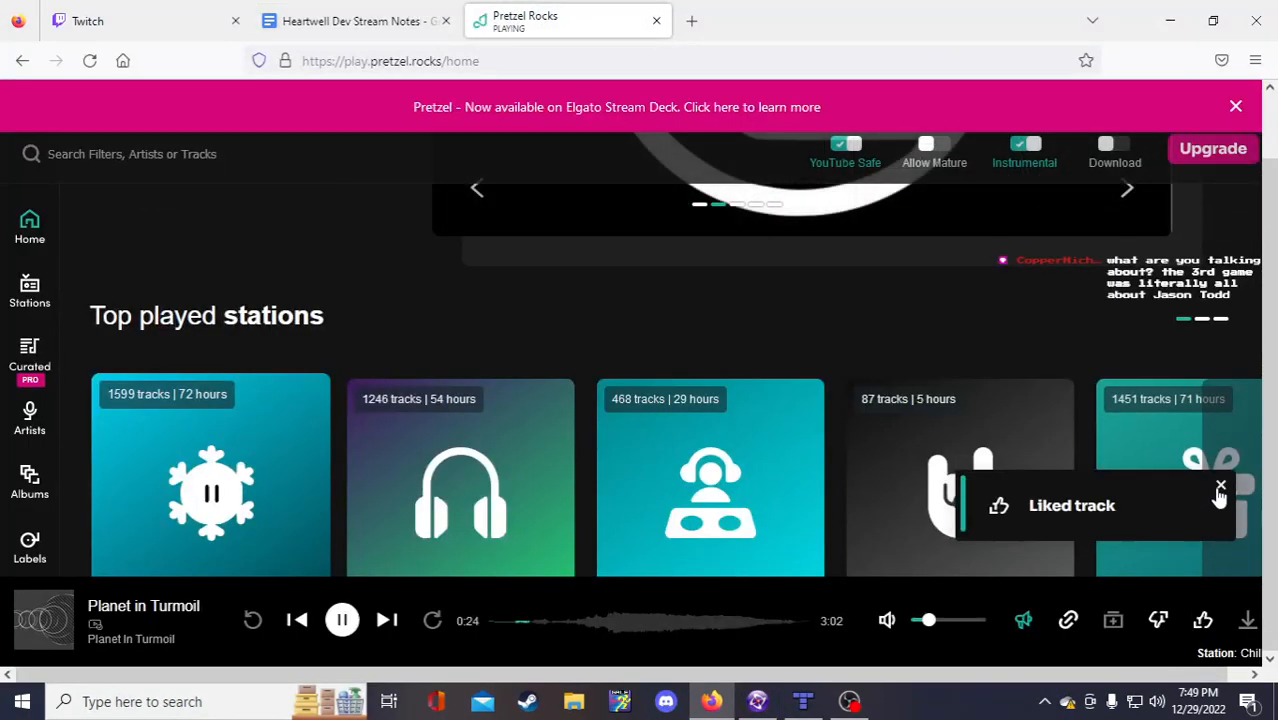
pyautogui.click(1202, 620)
pyautogui.click(400, 20)
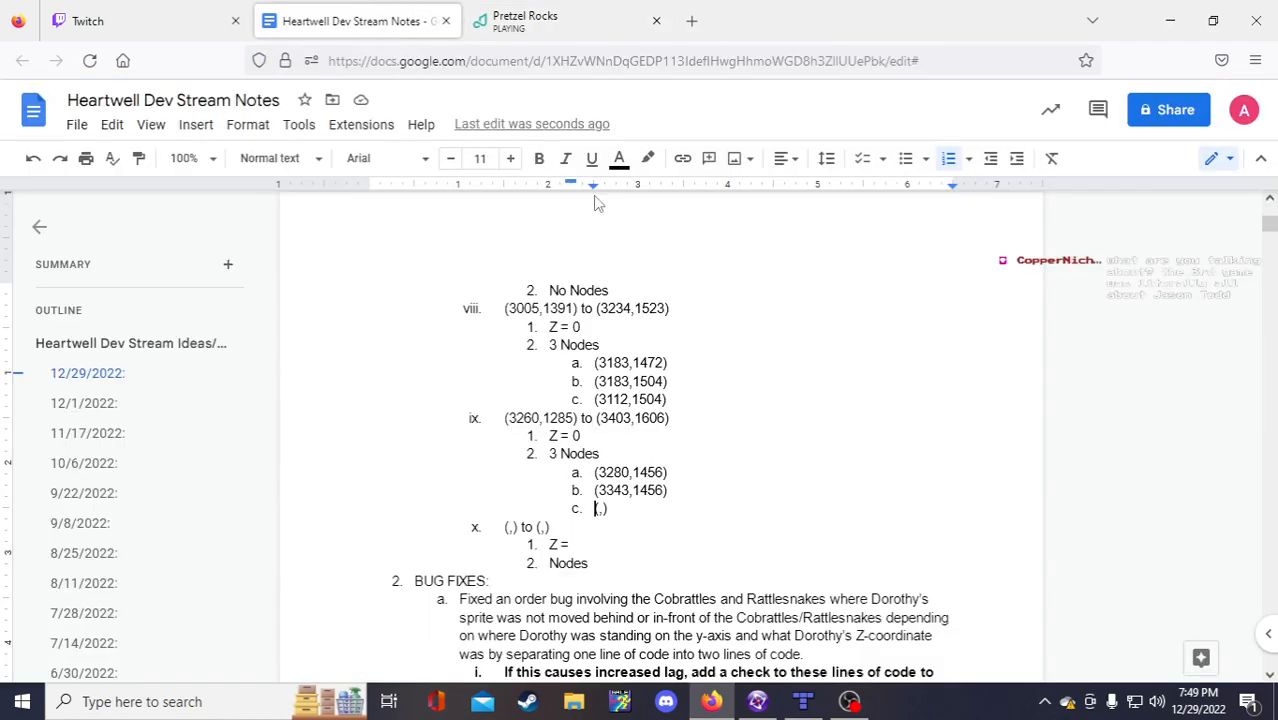
# Step: Set node c to (3343,1587), checking the y value in the level
pyautogui.click(597, 508)
pyautogui.write('3343')
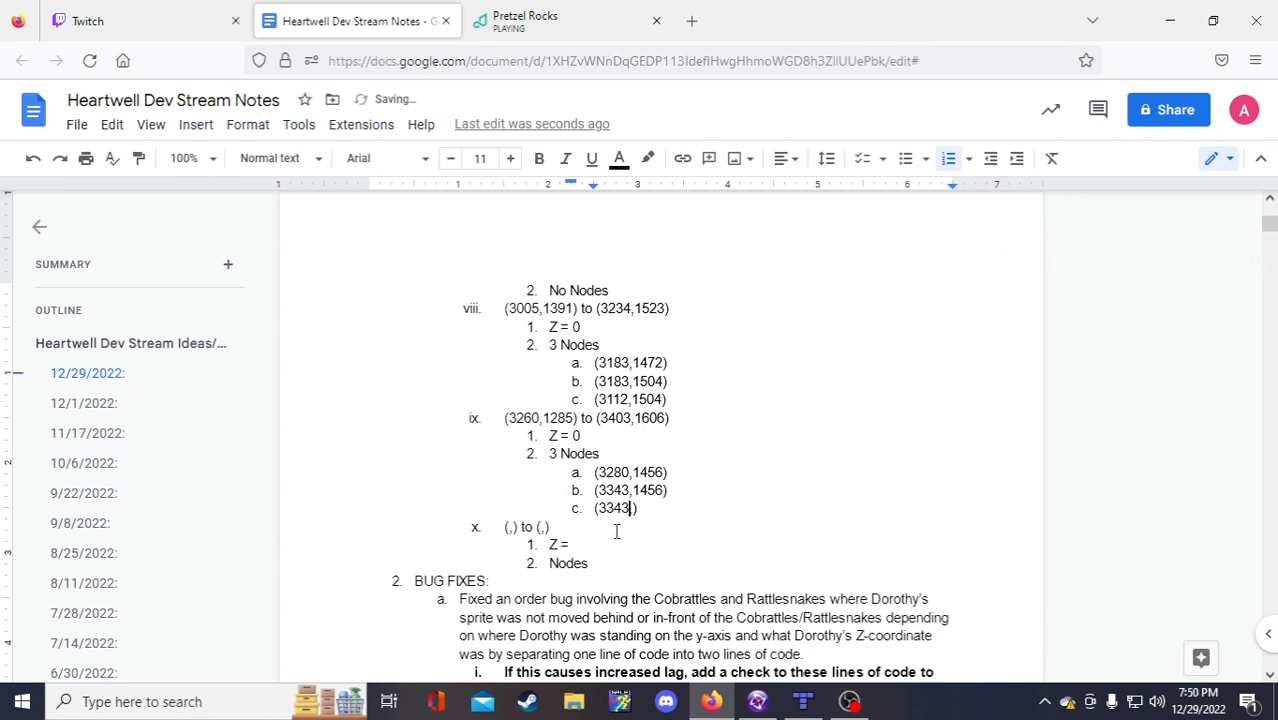
pyautogui.click(757, 701)
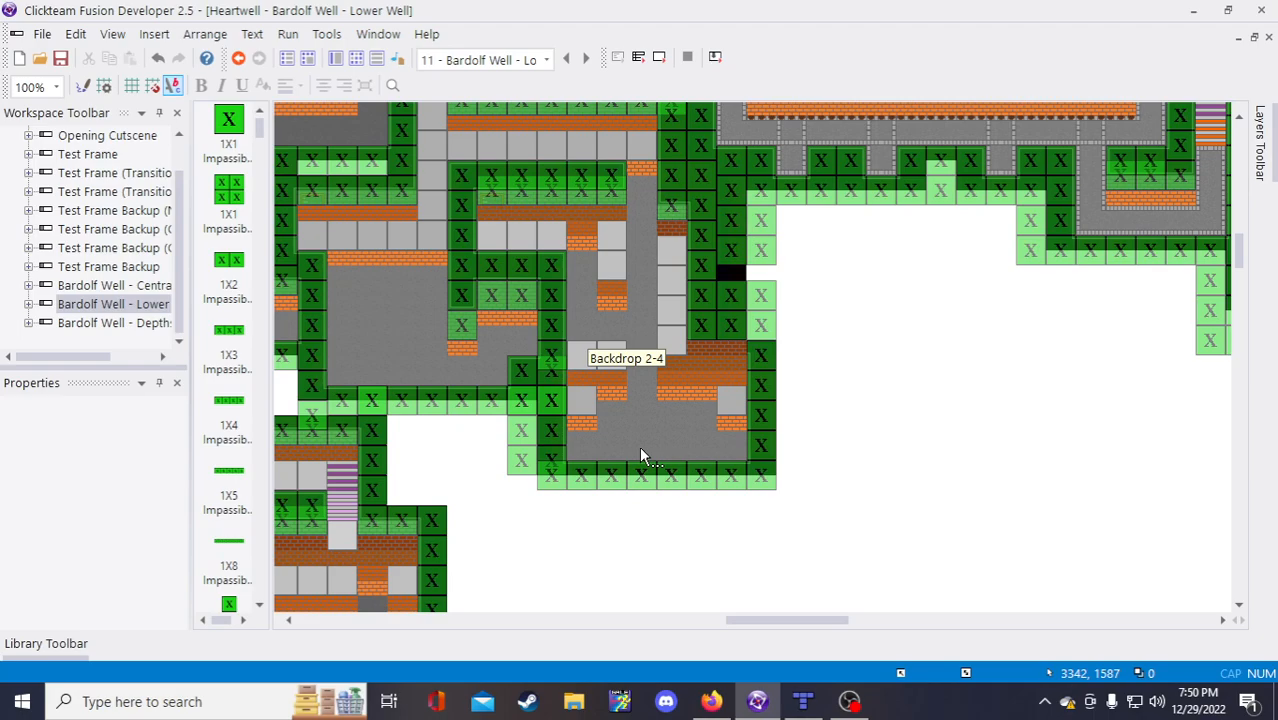
pyautogui.hotkey('alt', 'Tab')
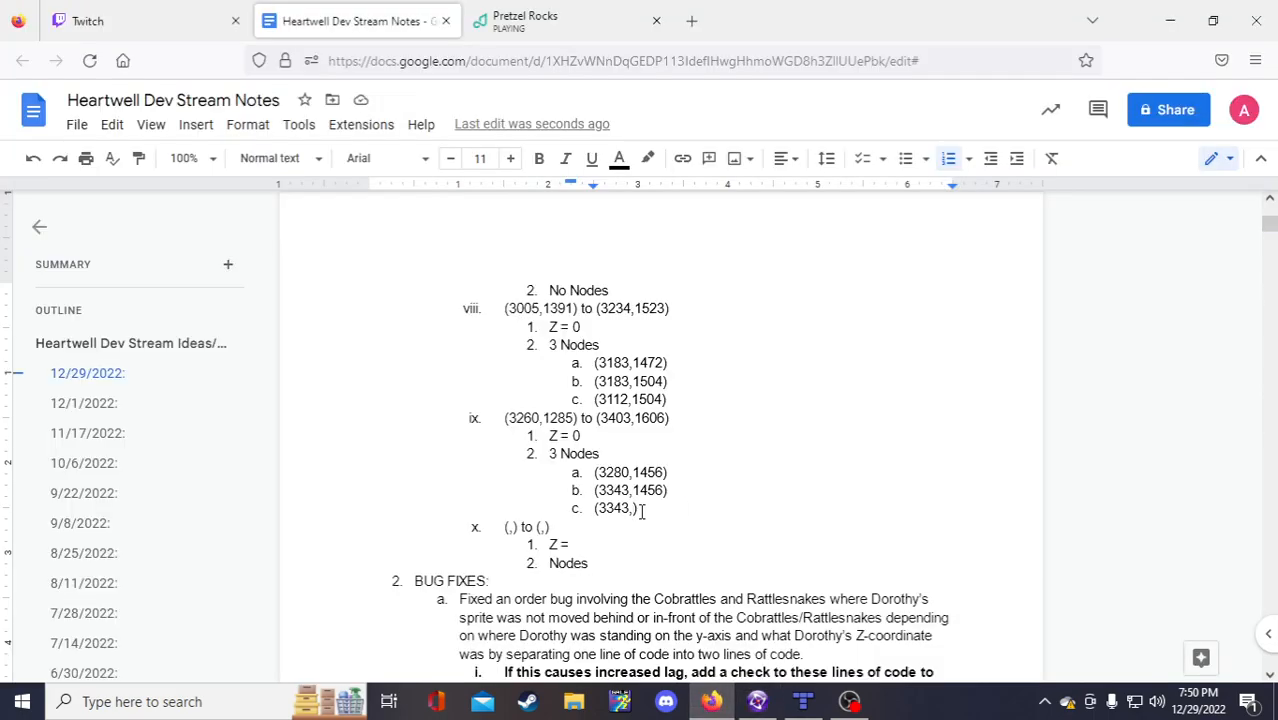
pyautogui.write('1587')
# Step: Copy item x's coordinates, Z and Nodes block and paste it below as blank item xi
pyautogui.scroll(-2, 668, 506)
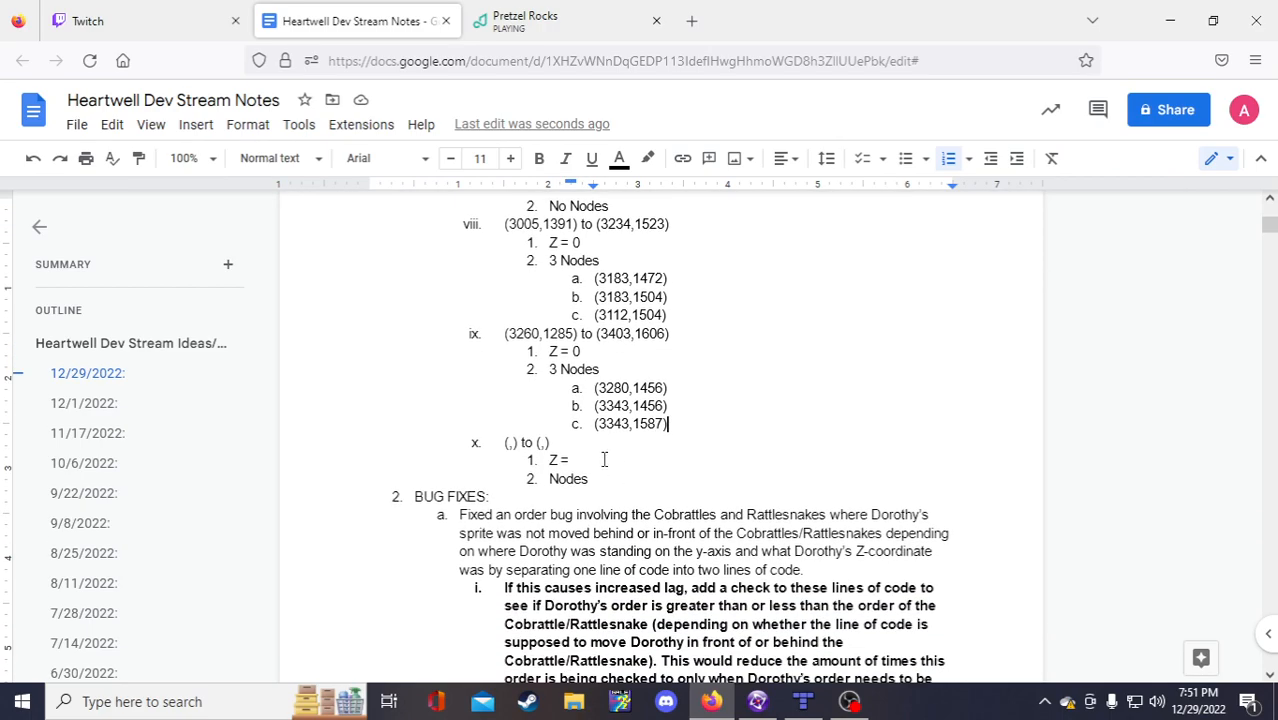
pyautogui.click(576, 428)
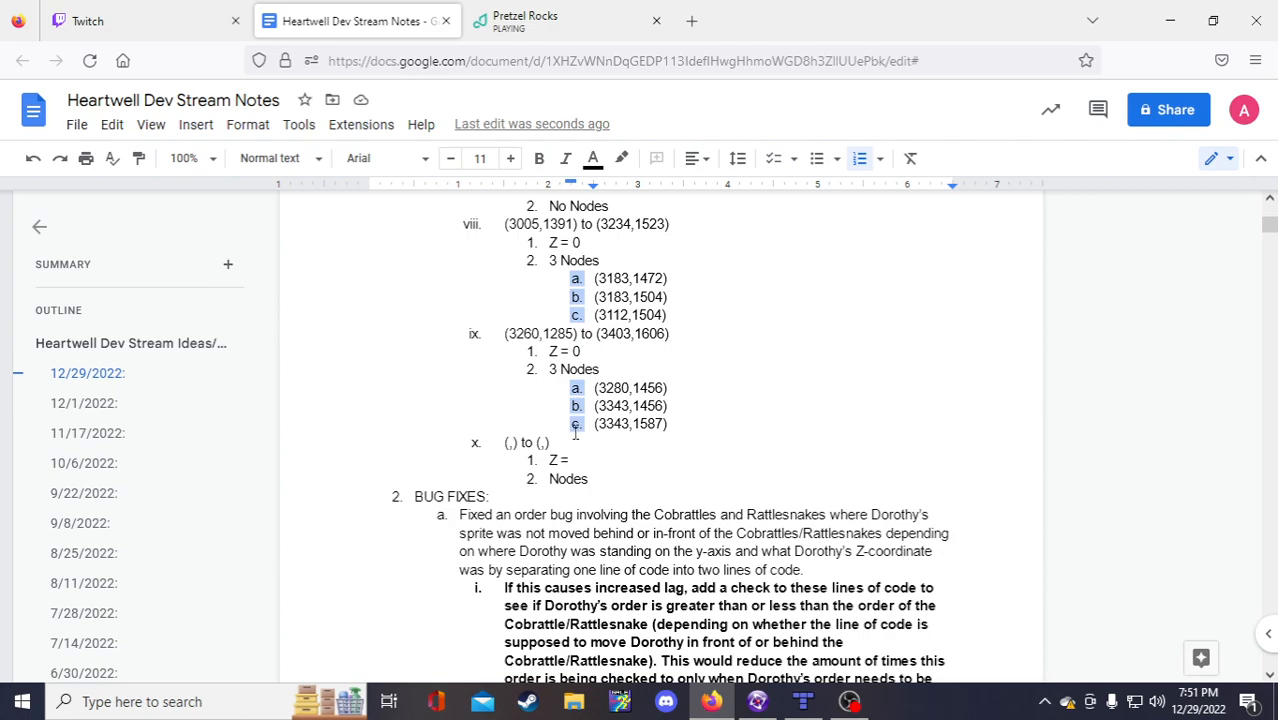
pyautogui.moveTo(590, 479); pyautogui.dragTo(484, 450)
pyautogui.hotkey('ctrl', 'c')
pyautogui.click(608, 483)
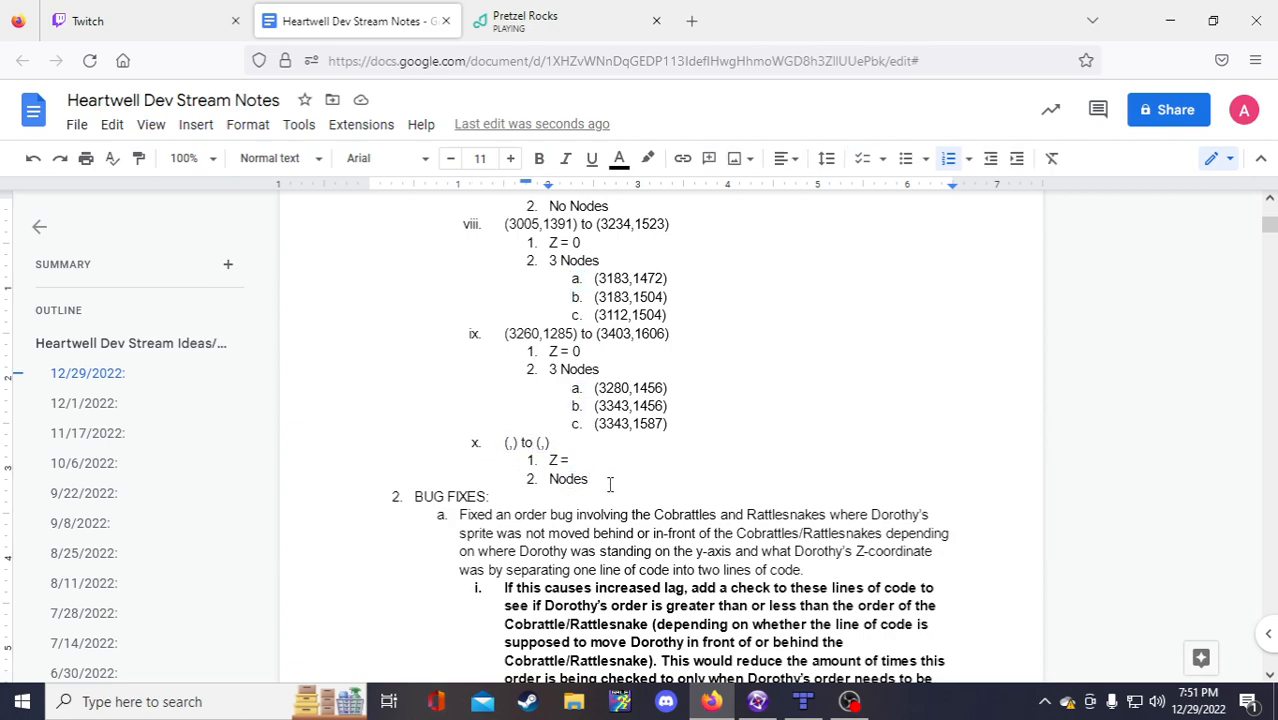
pyautogui.press('Return')
pyautogui.hotkey('ctrl', 'v')
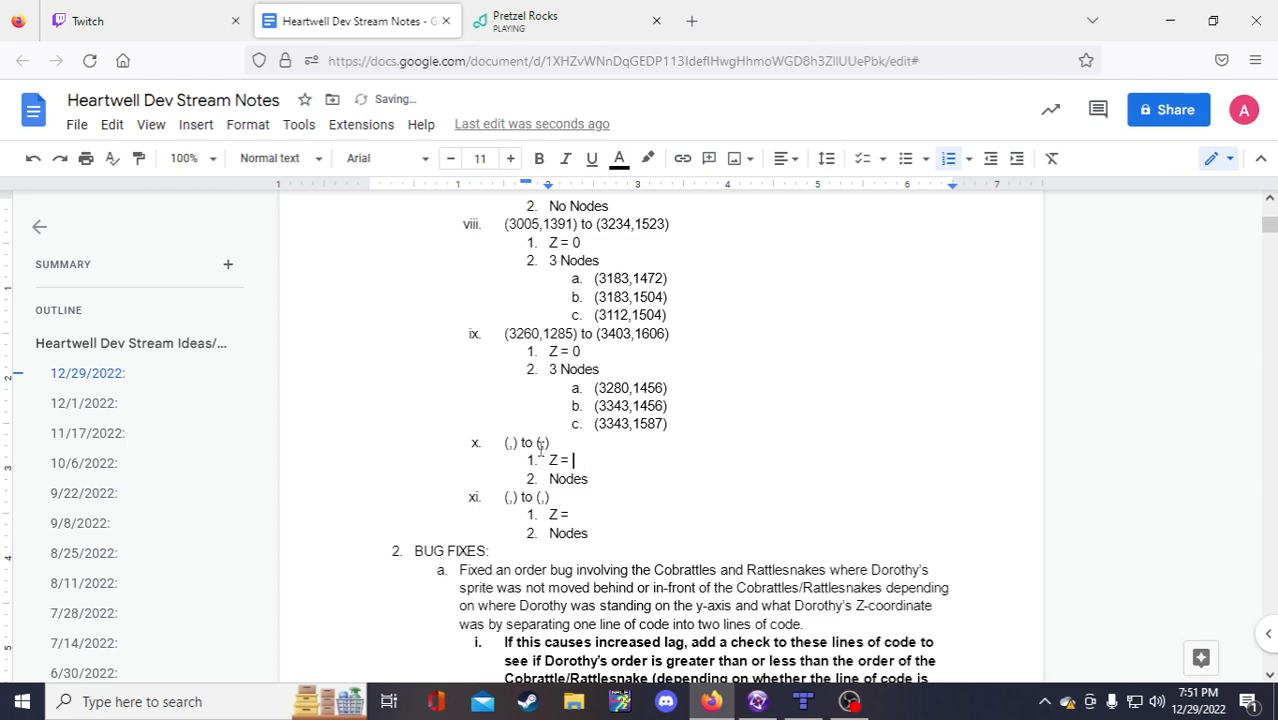
pyautogui.click(510, 442)
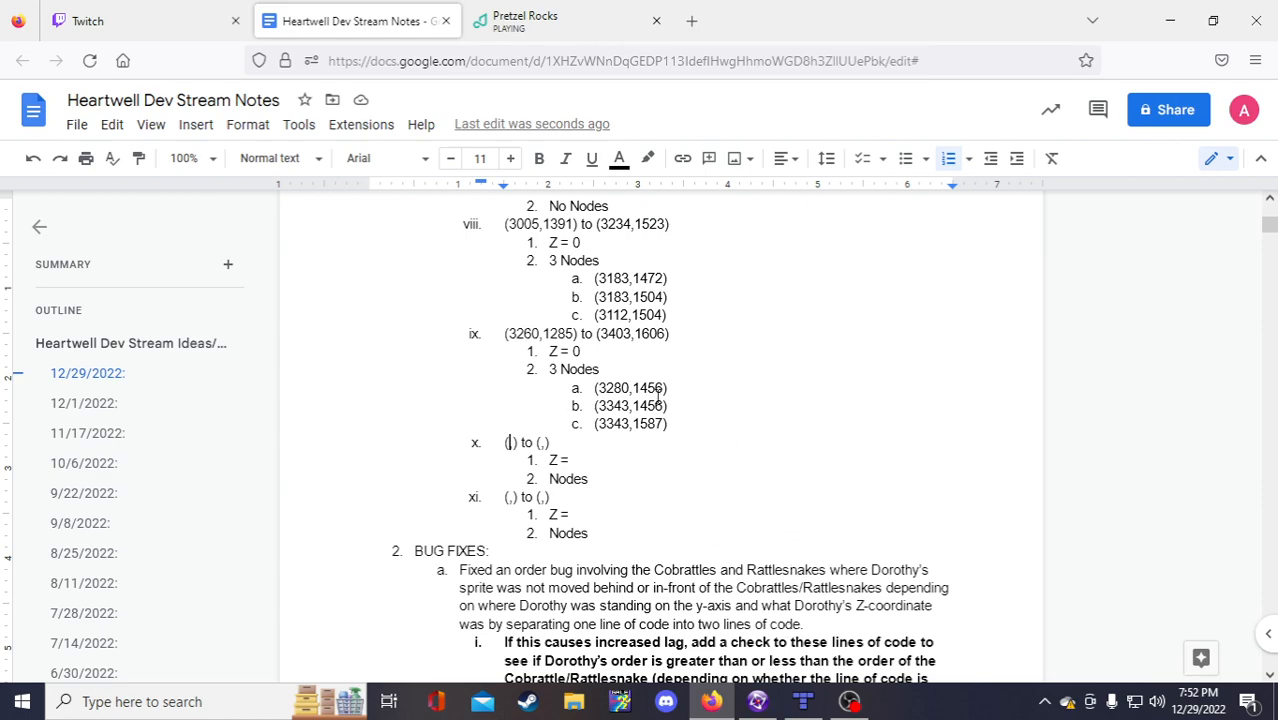
pyautogui.moveTo(760, 706)
pyautogui.click(511, 442)
pyautogui.click(545, 443)
pyautogui.click(511, 442)
pyautogui.click(542, 443)
pyautogui.click(508, 443)
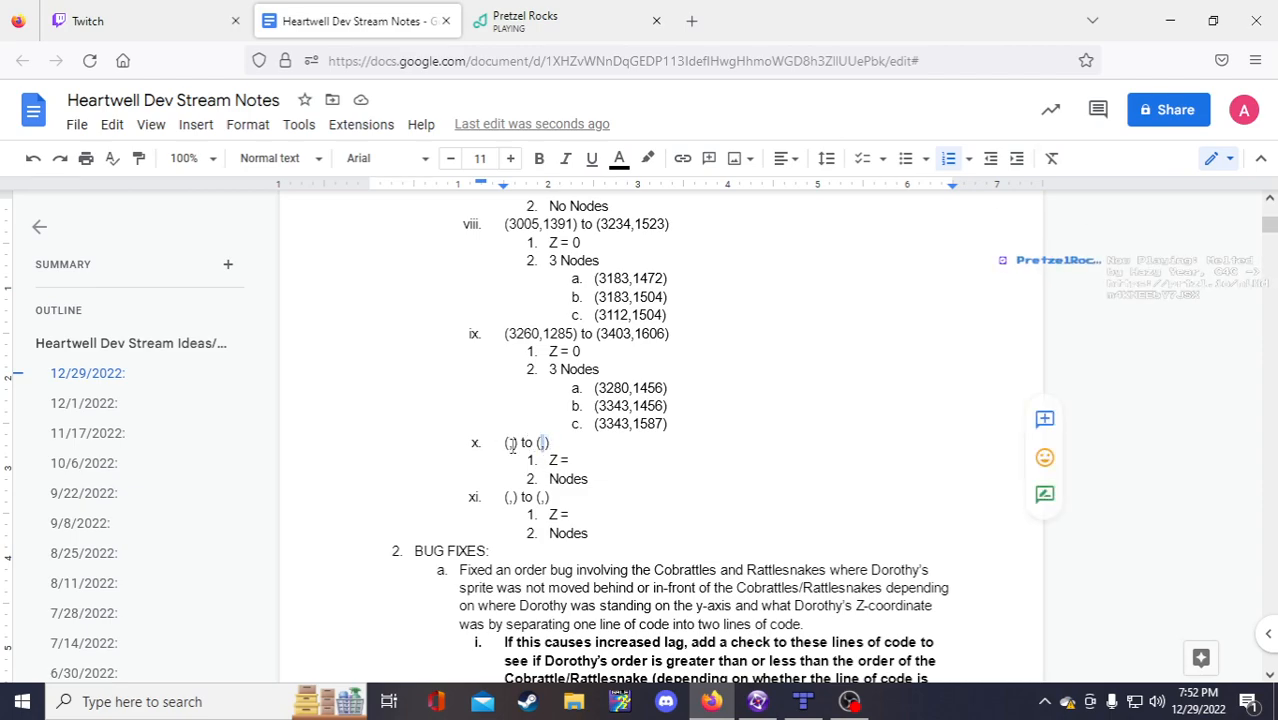
pyautogui.scroll(-1, 560, 500)
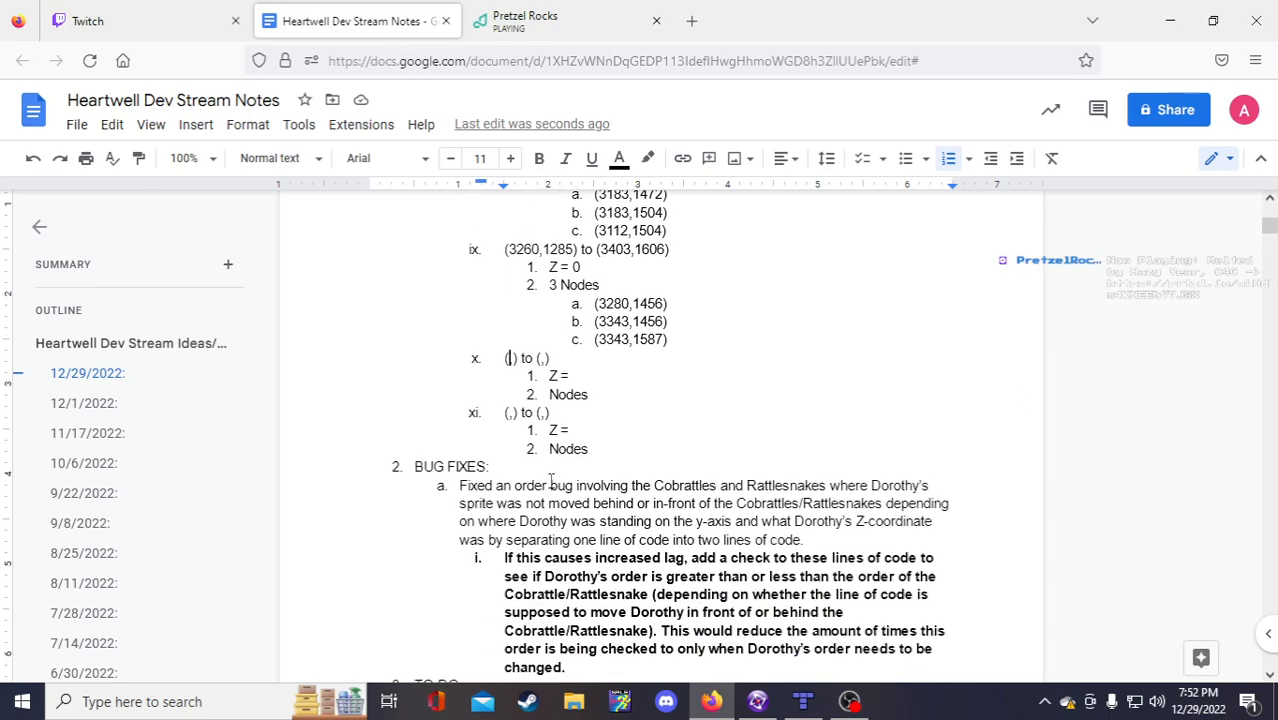
pyautogui.scroll(1, 580, 512)
pyautogui.scroll(-1, 586, 518)
pyautogui.scroll(1, 586, 518)
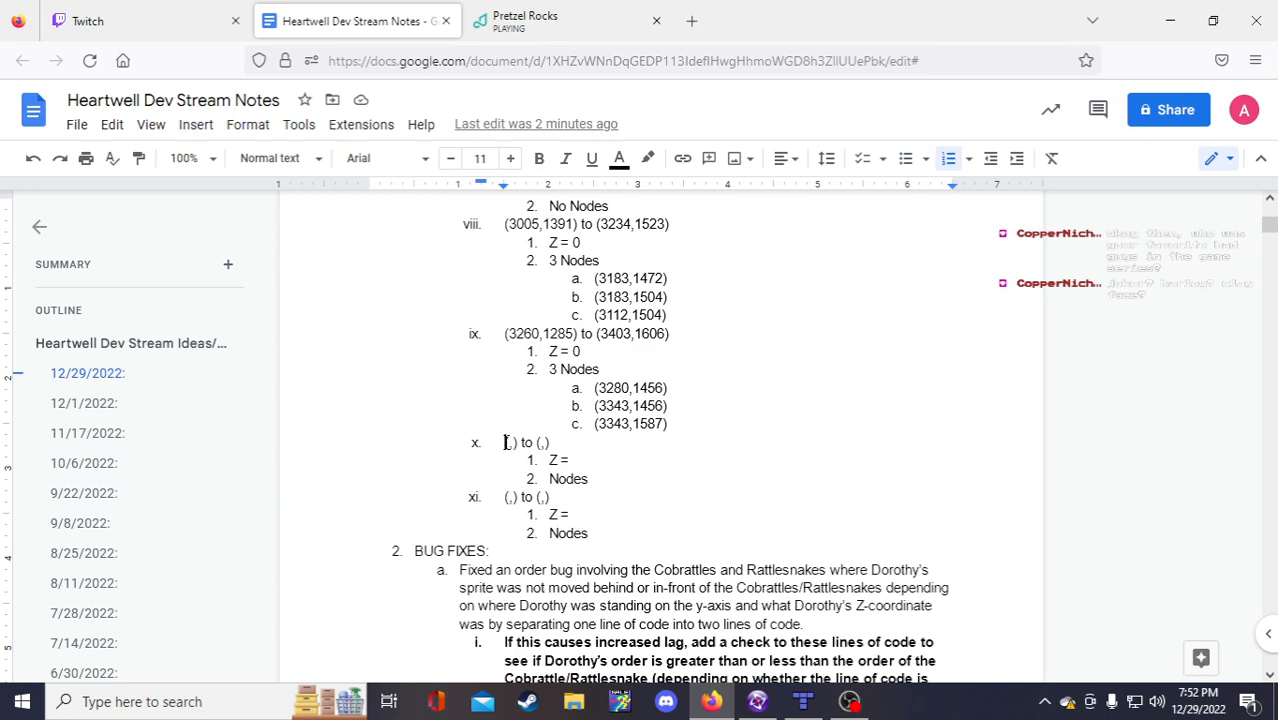
pyautogui.click(512, 443)
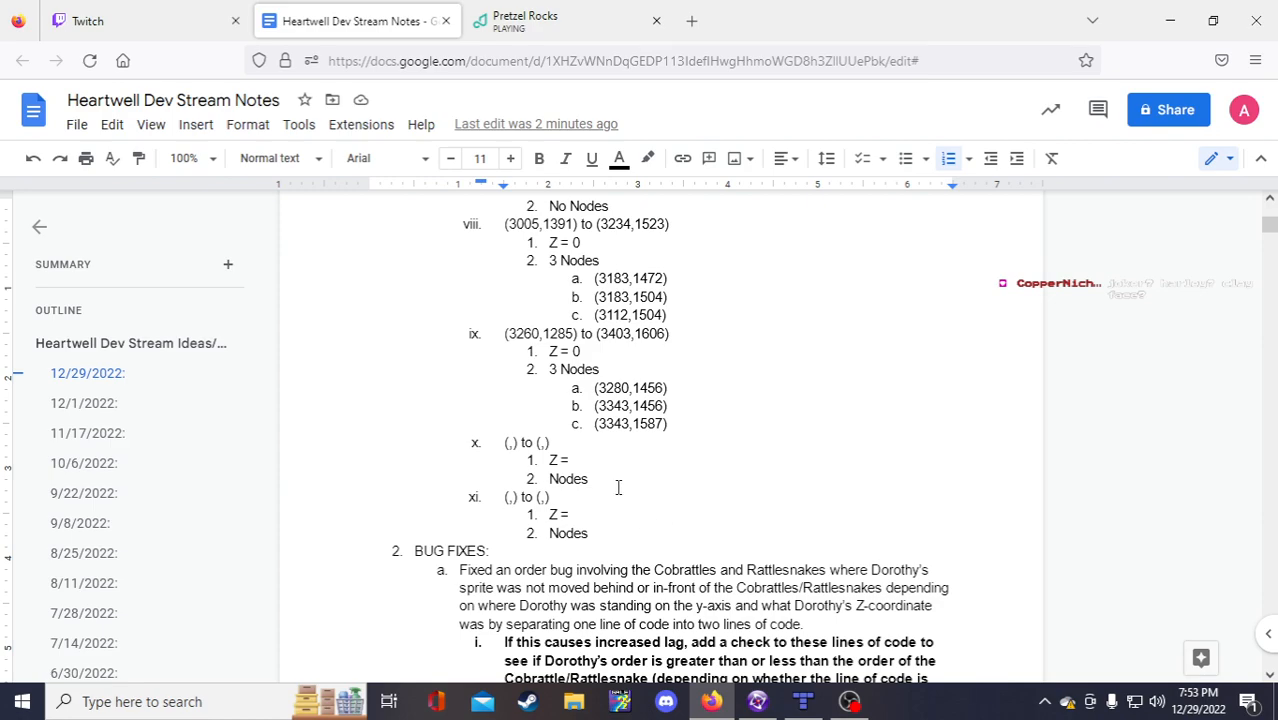
pyautogui.scroll(-1, 597, 478)
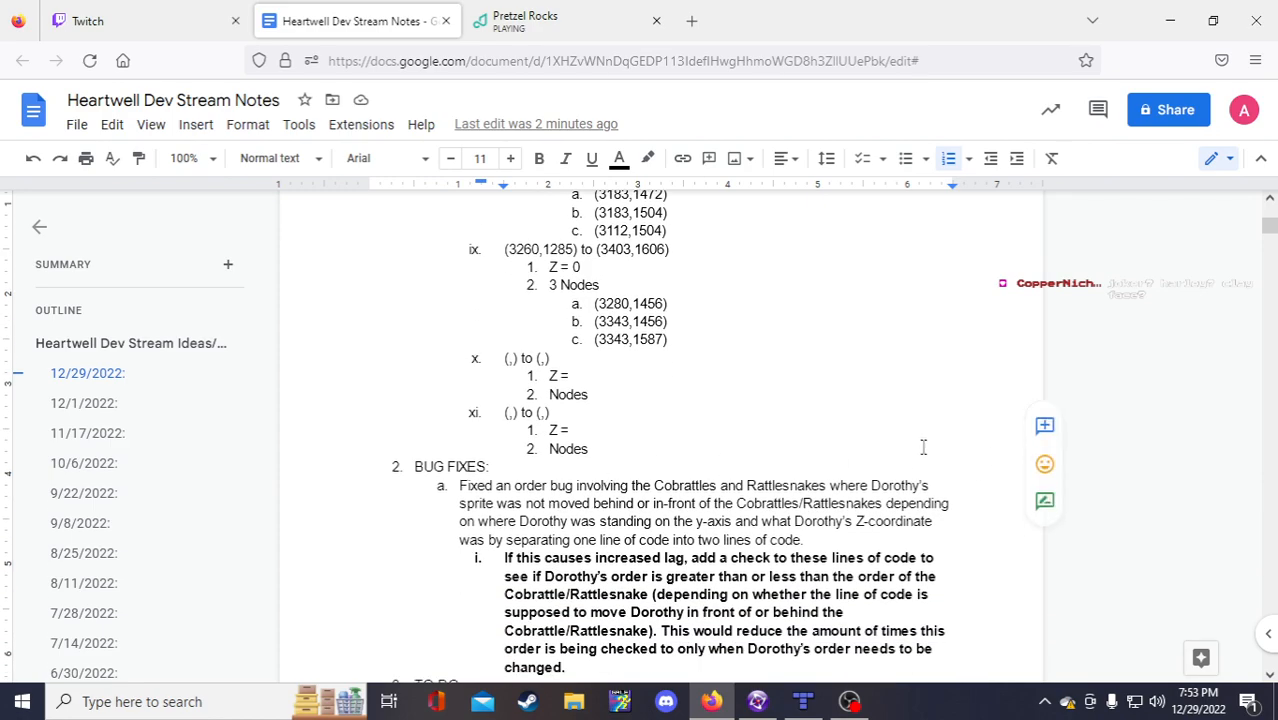
pyautogui.scroll(1, 686, 429)
pyautogui.scroll(1, 686, 429)
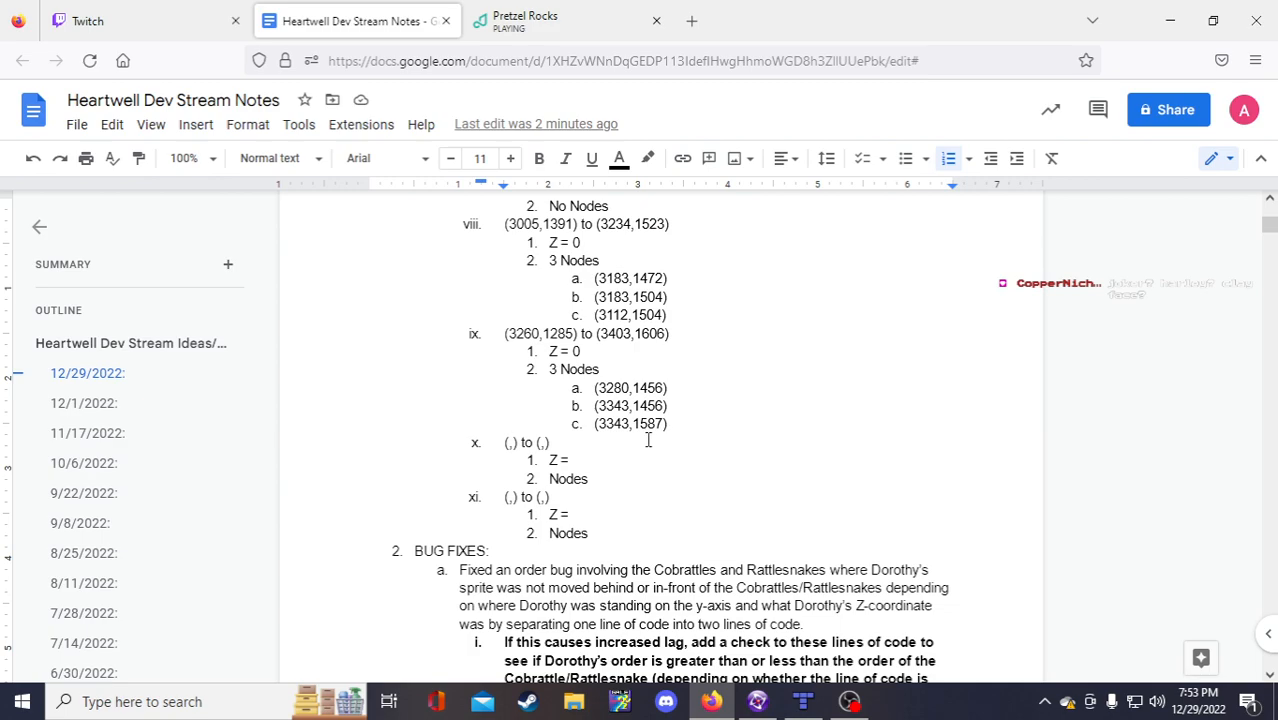
pyautogui.scroll(-1, 650, 439)
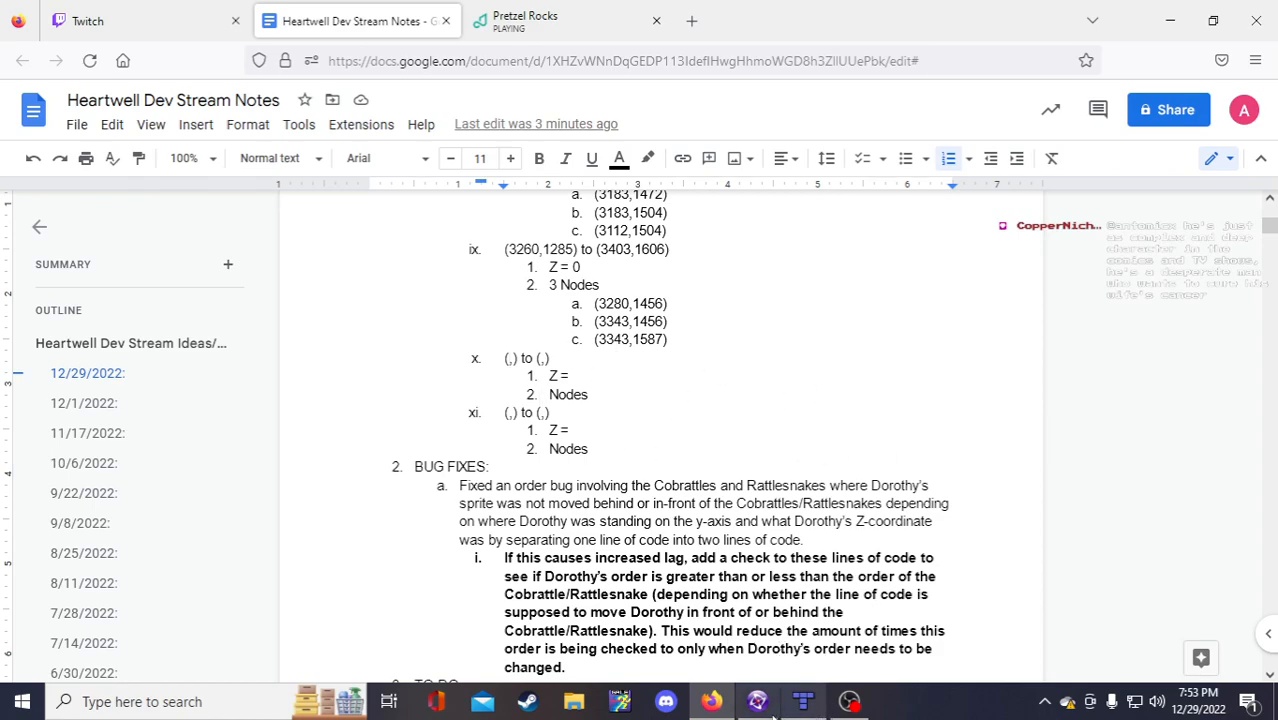
pyautogui.scroll(1, 551, 438)
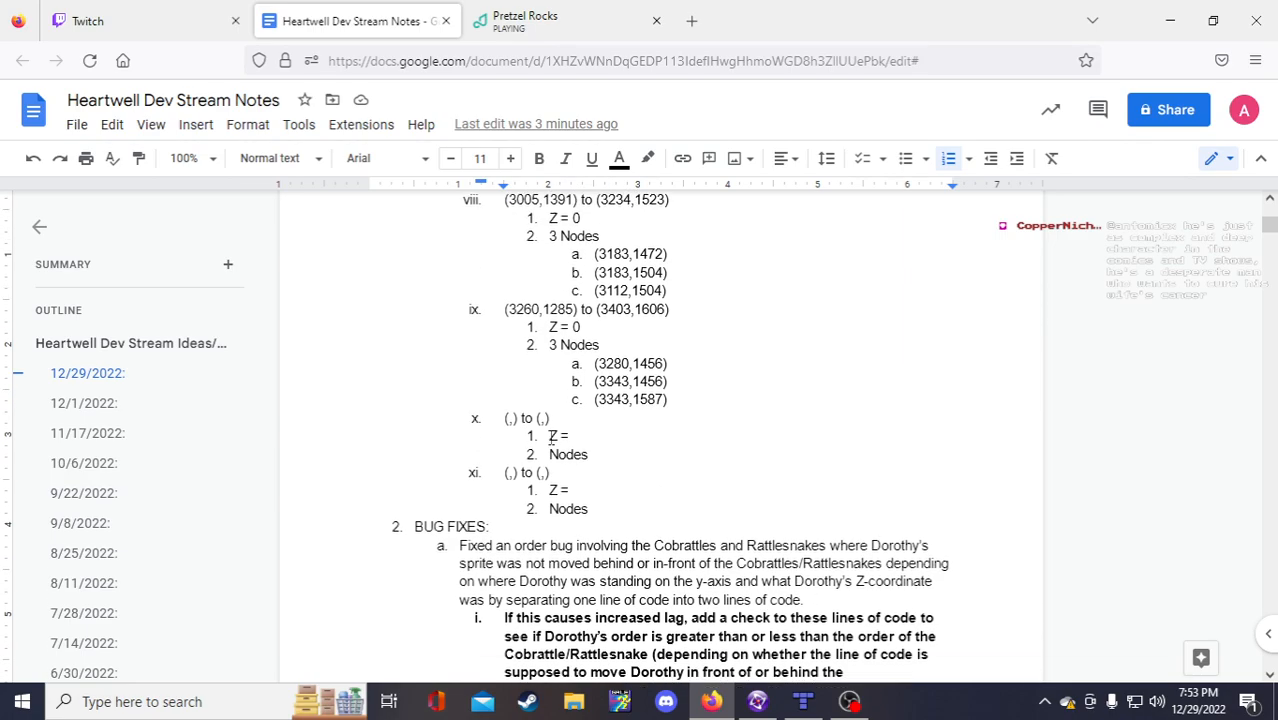
pyautogui.scroll(1, 551, 438)
# Step: Record item x's start point as (3355,940) from the wall's position in the level
pyautogui.click(759, 703)
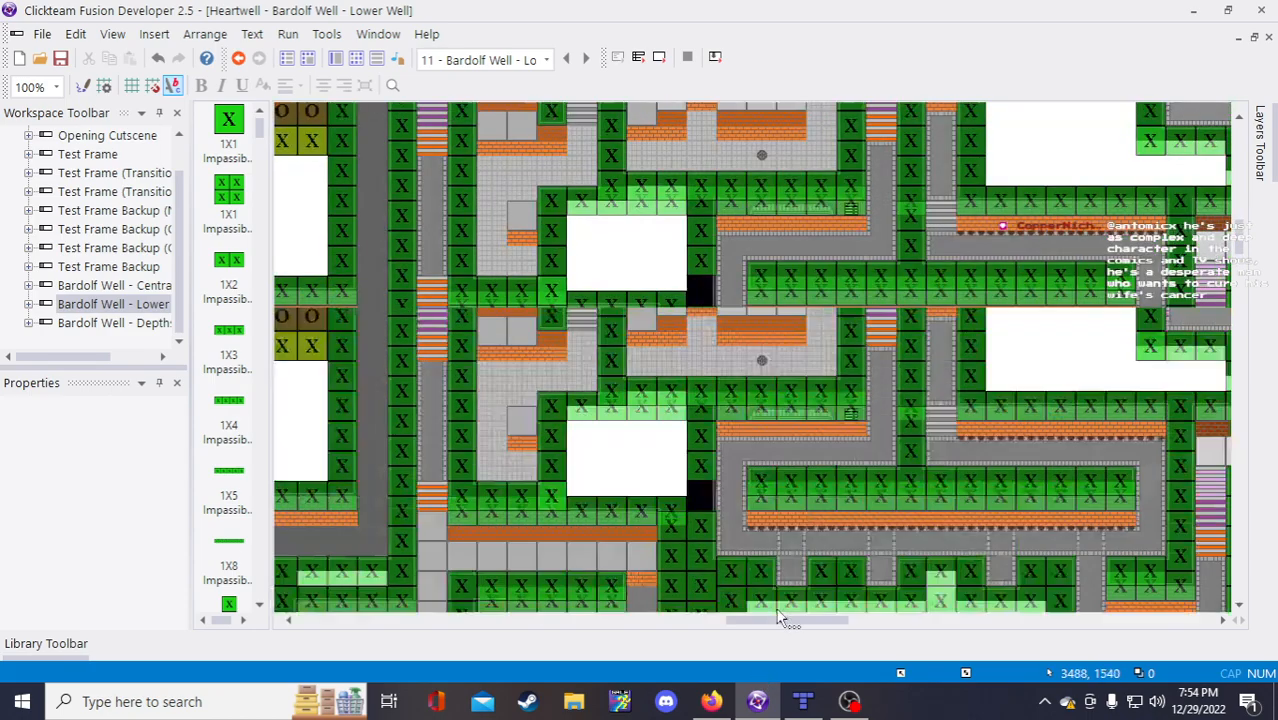
pyautogui.scroll(5, 700, 500)
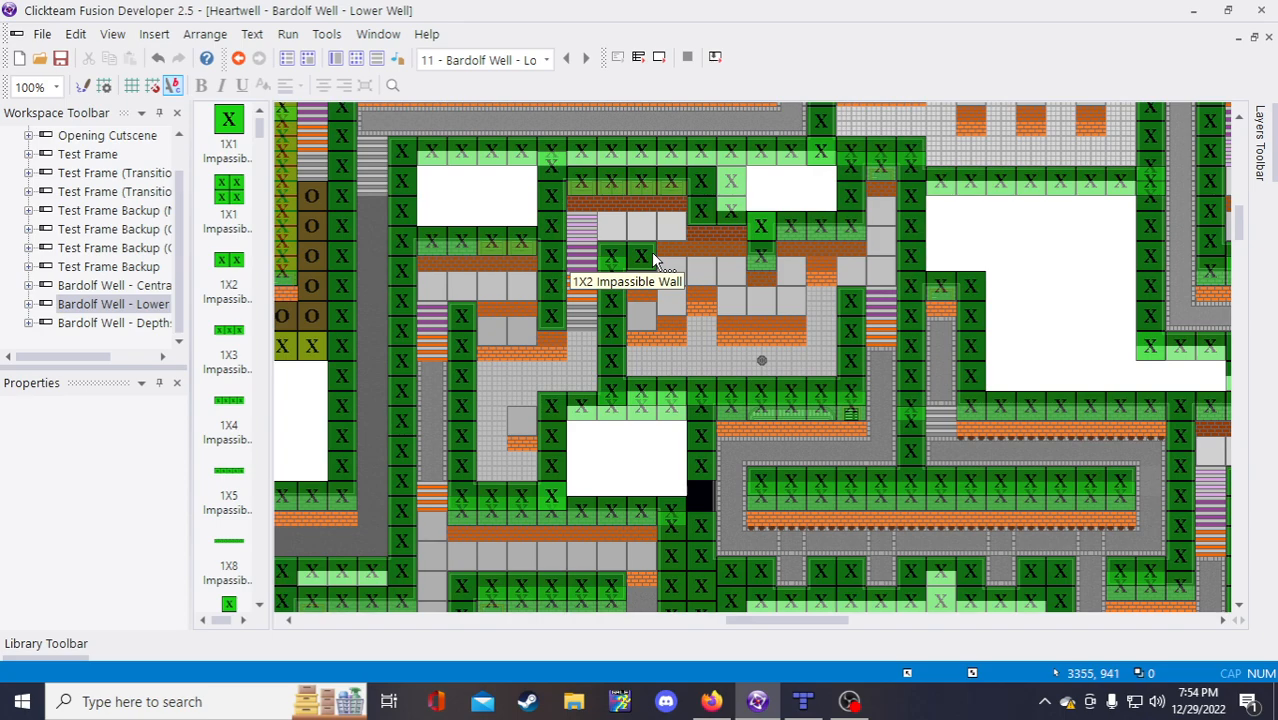
pyautogui.click(711, 701)
pyautogui.write('3355,) to (,)')
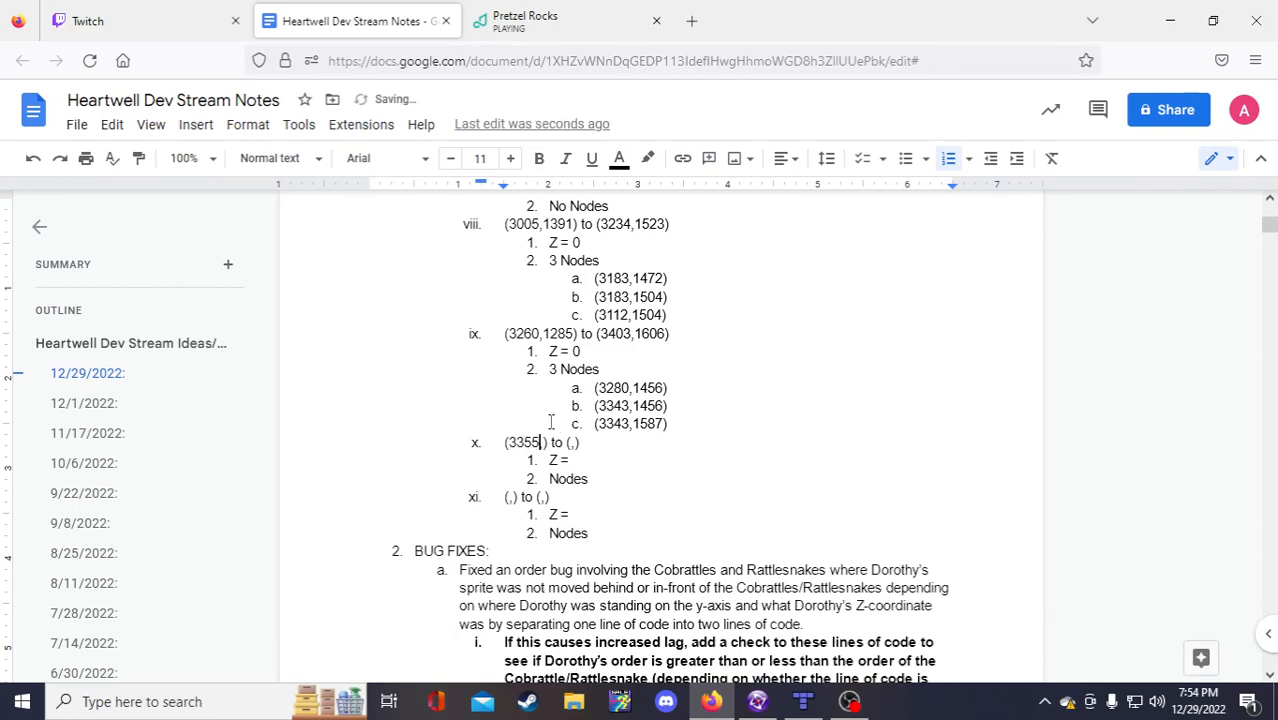
pyautogui.click(757, 701)
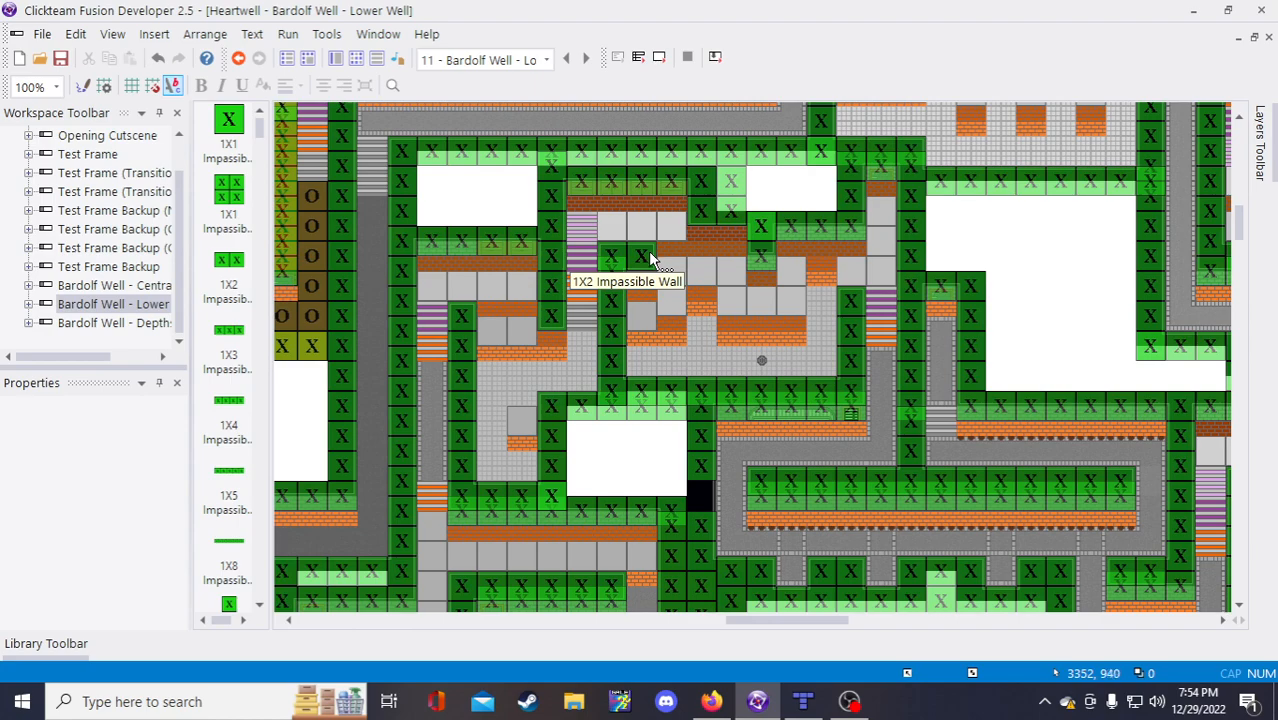
pyautogui.click(711, 701)
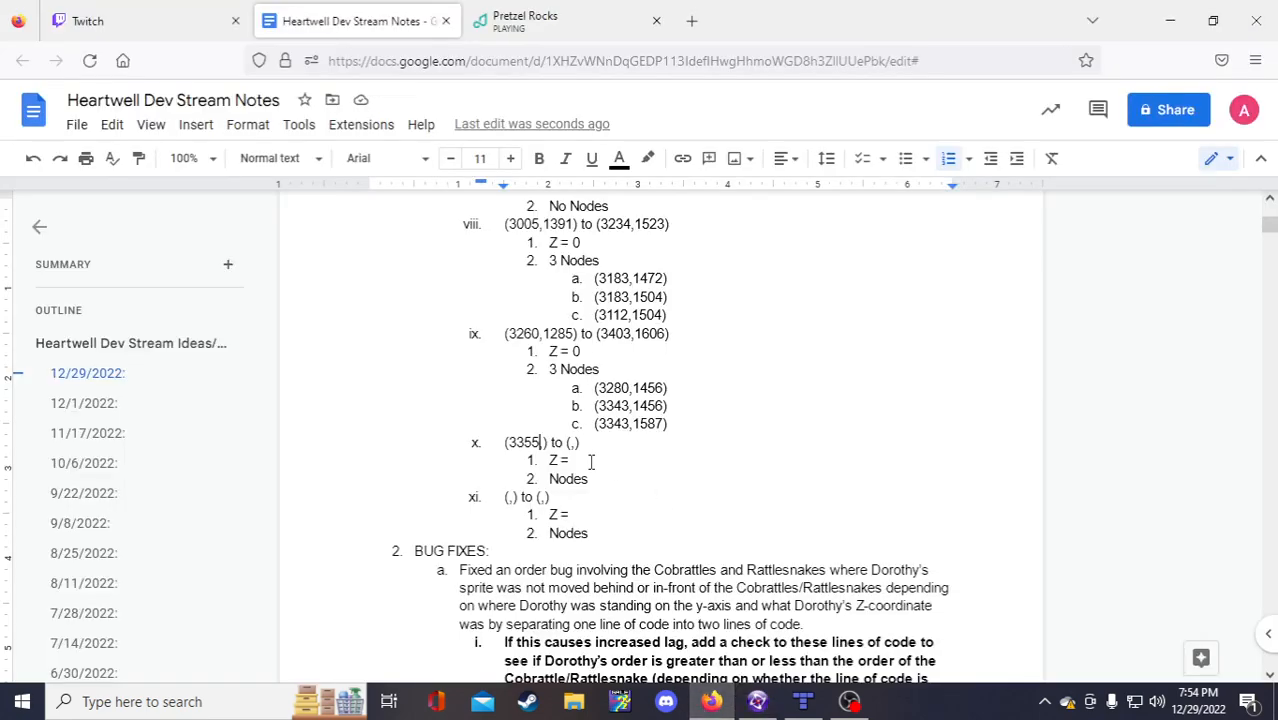
pyautogui.write(',940')
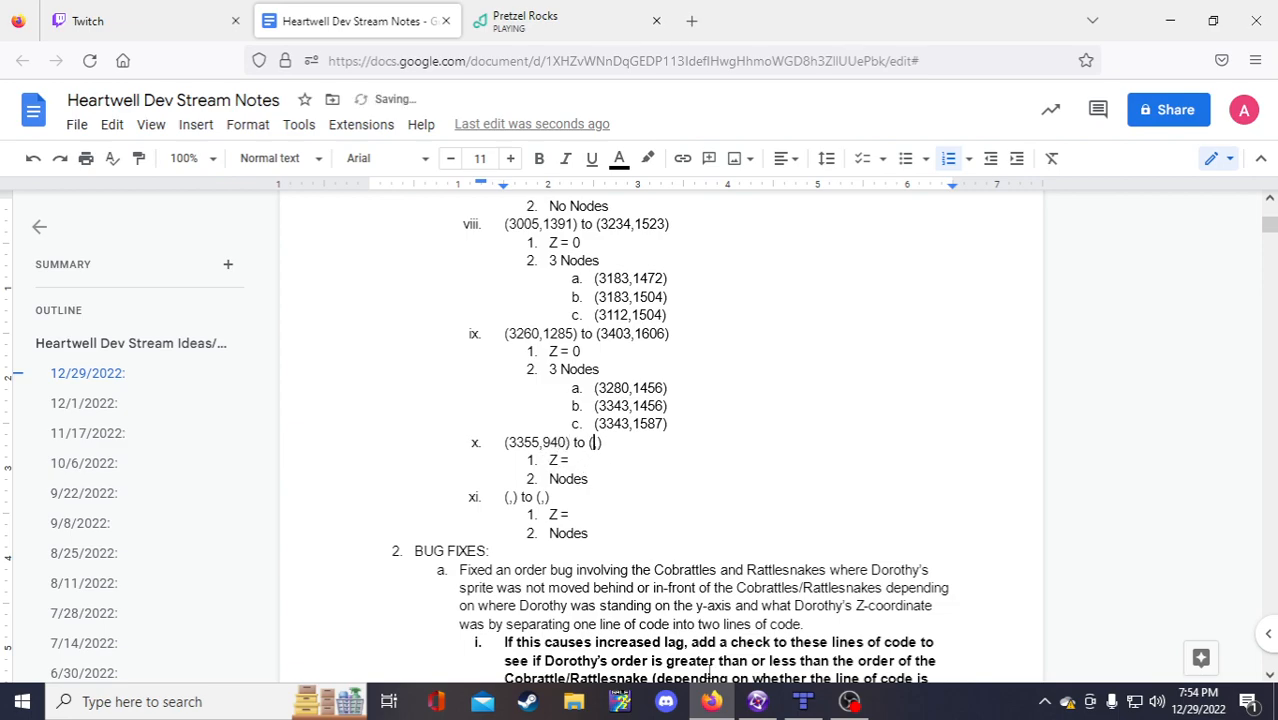
pyautogui.moveTo(758, 703)
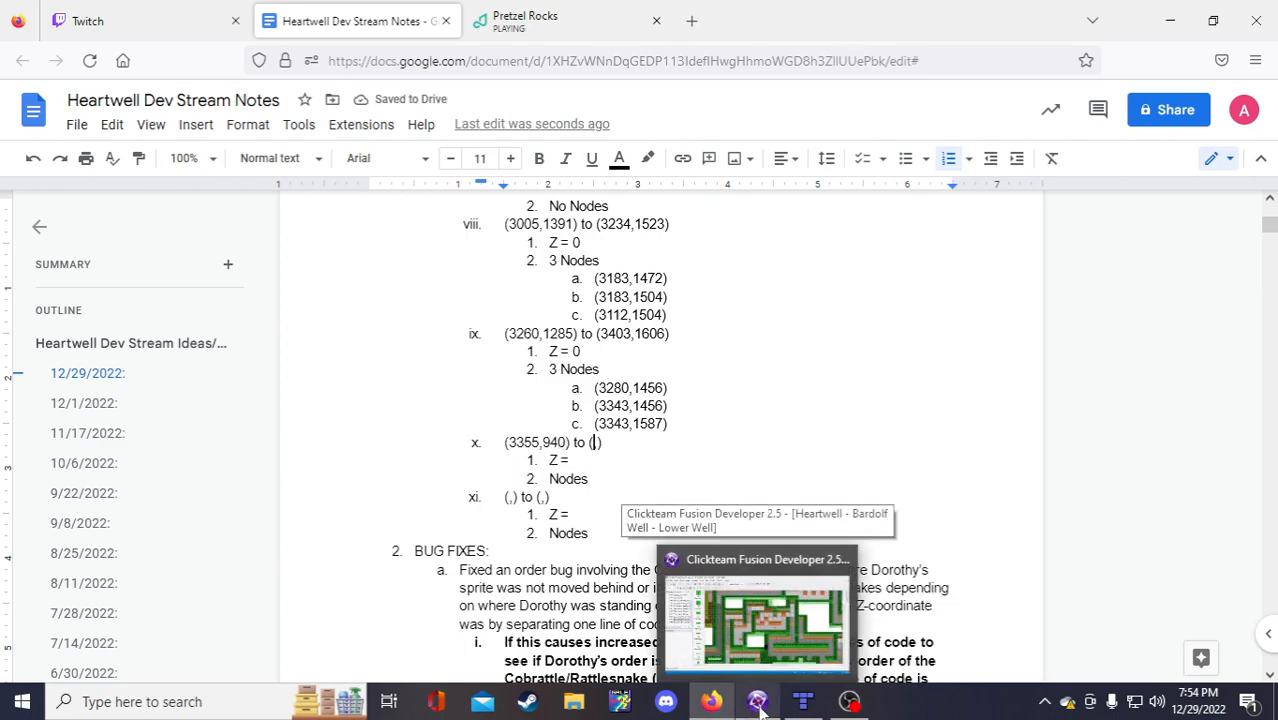
pyautogui.click(758, 703)
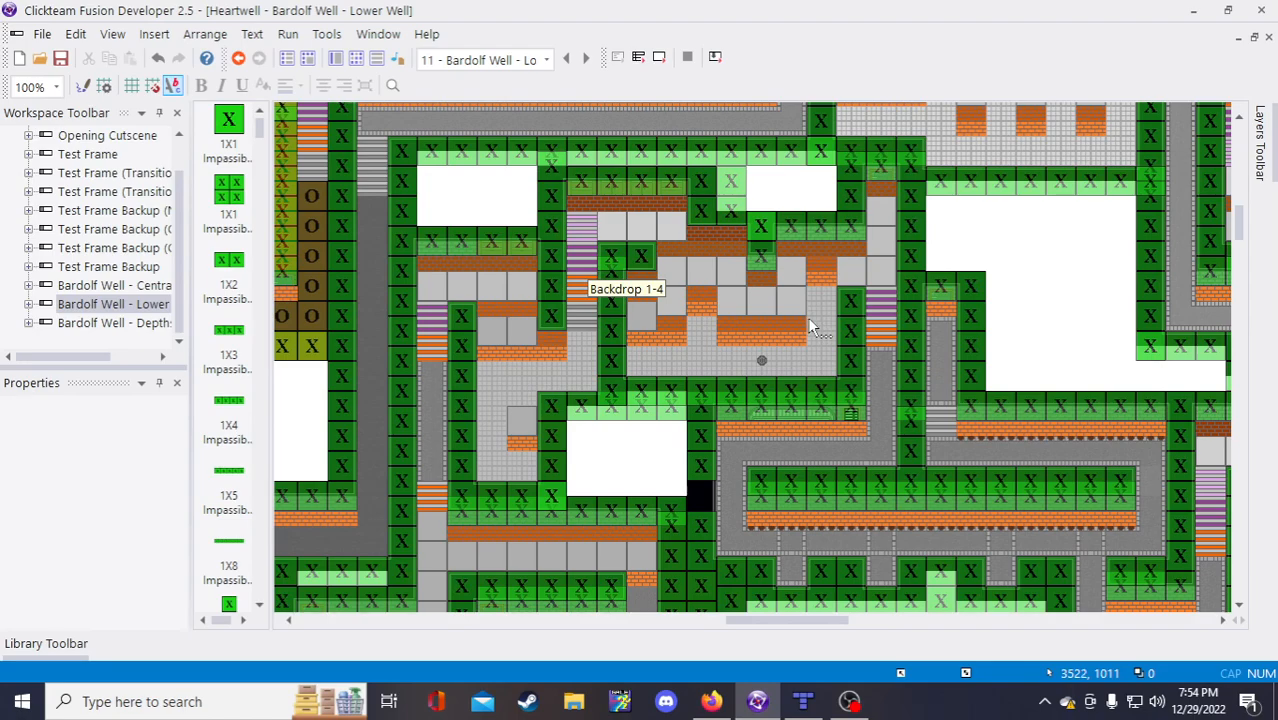
# Step: Give item x the end point (3522,1011), Z = 2 and 4 Nodes
pyautogui.click(711, 701)
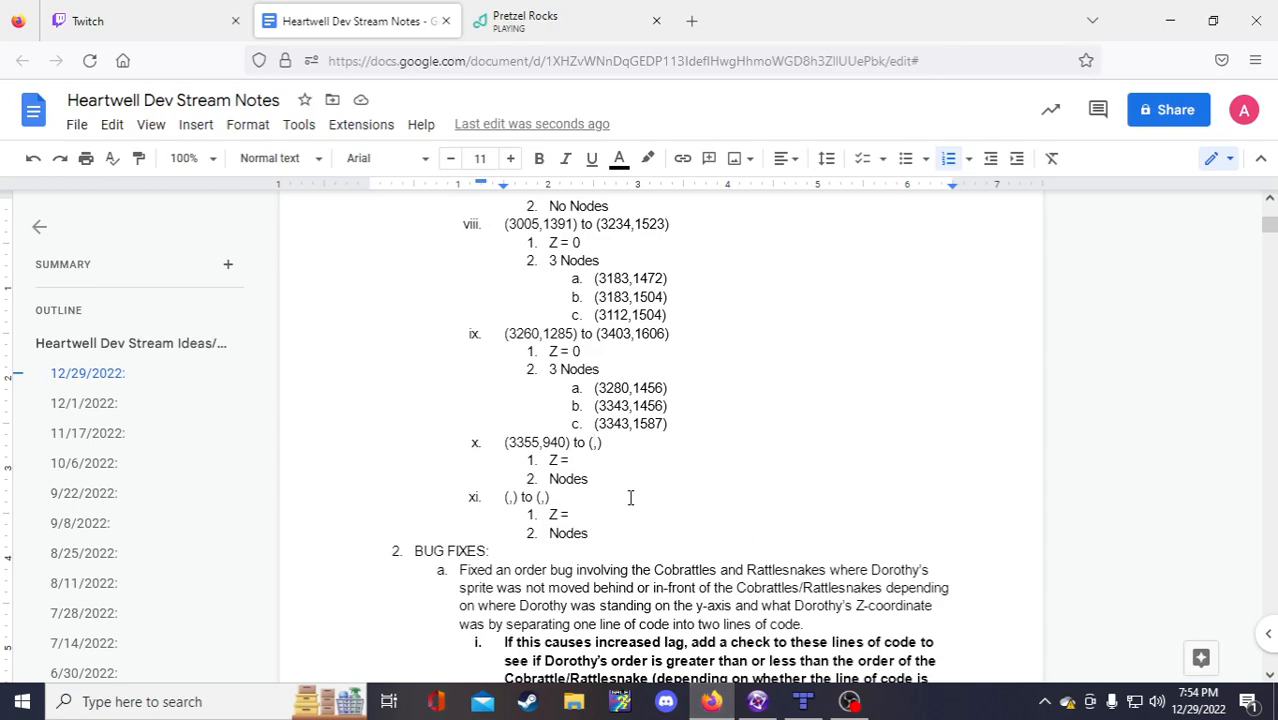
pyautogui.write('3522,')
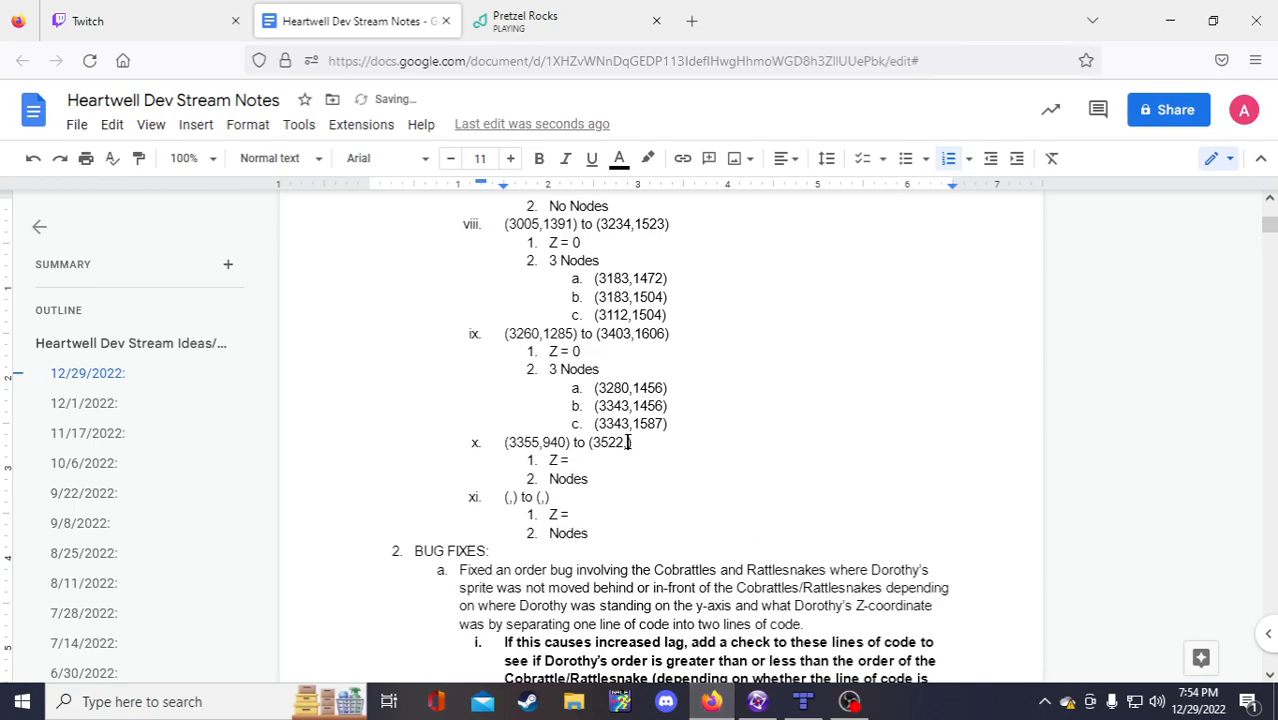
pyautogui.write('1011')
pyautogui.click(640, 462)
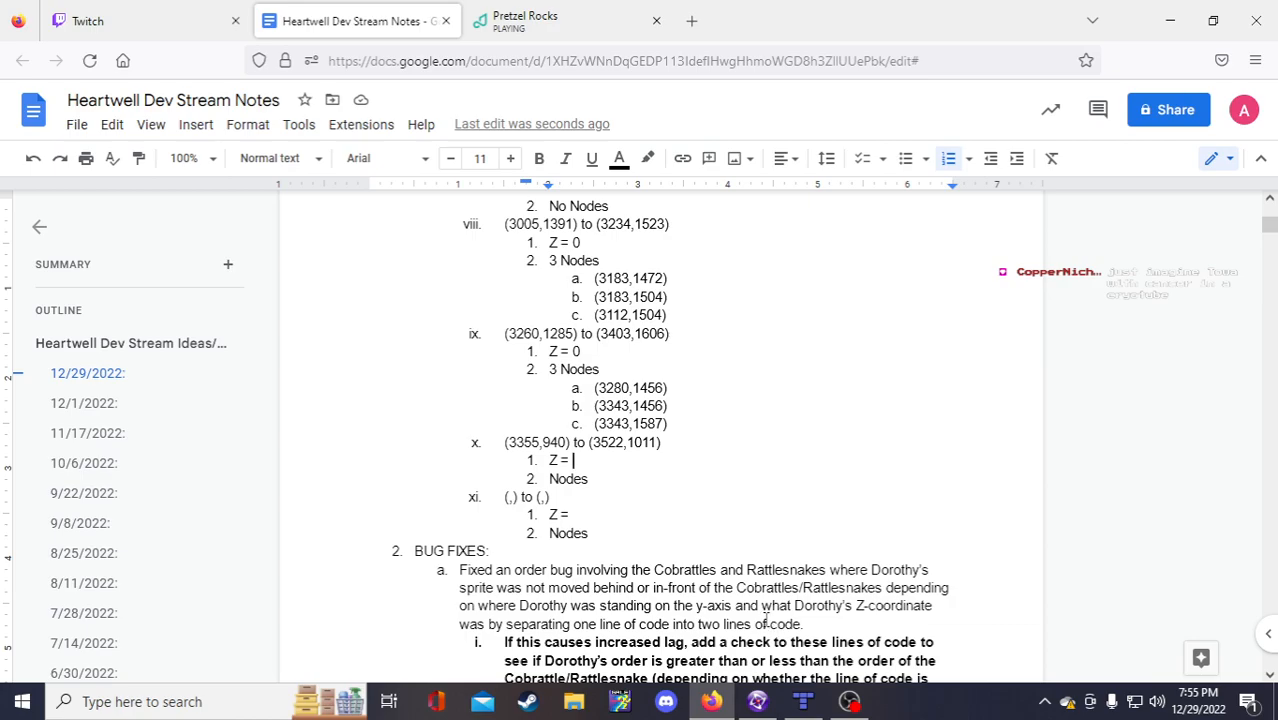
pyautogui.click(757, 701)
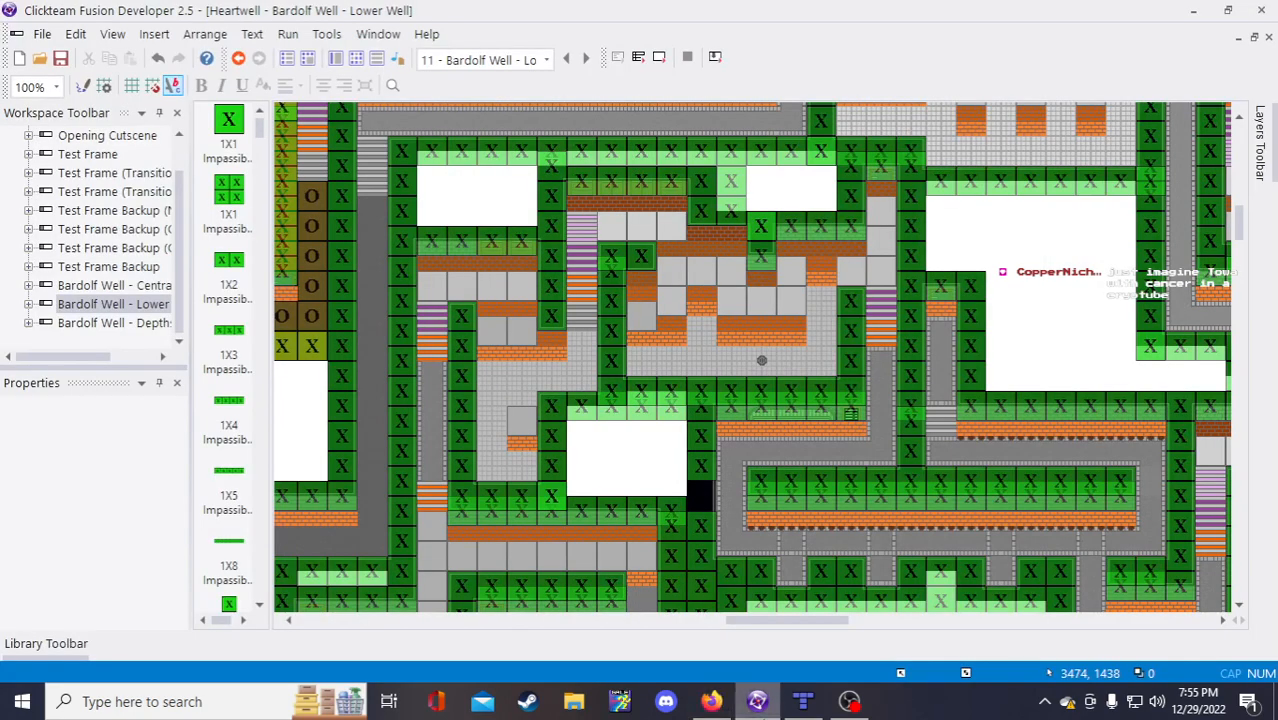
pyautogui.scroll(-3, 745, 449)
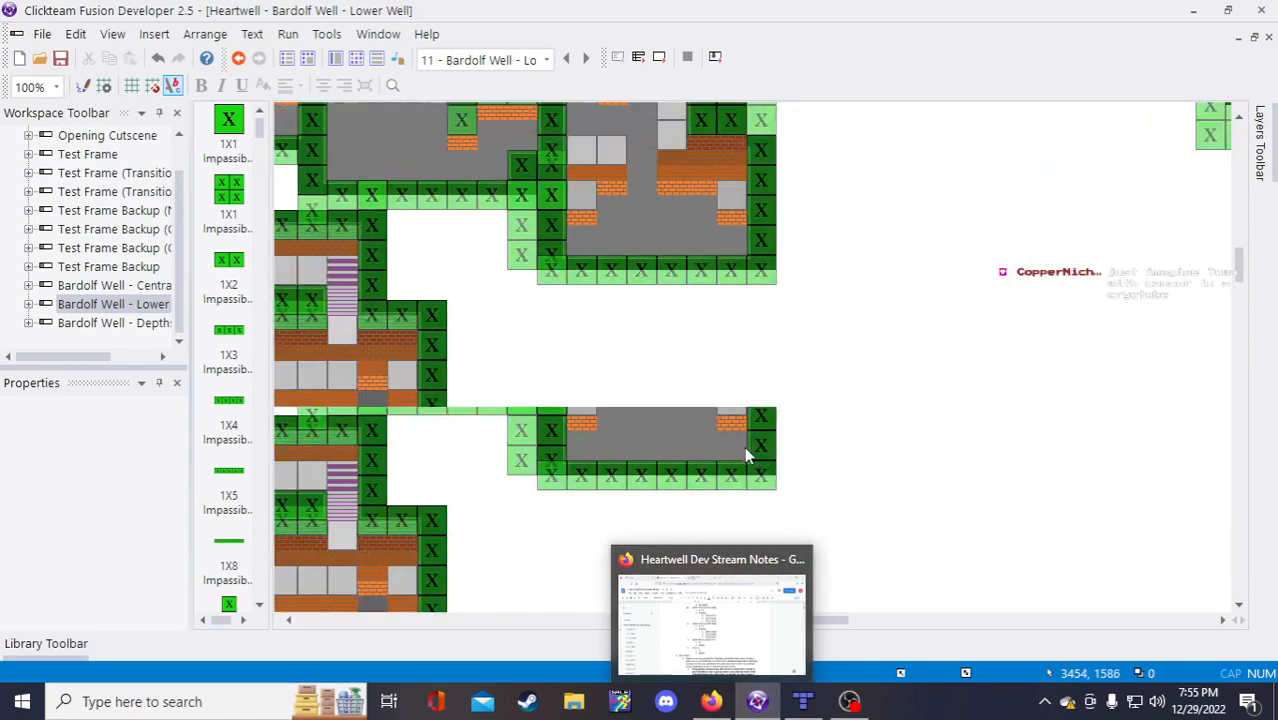
pyautogui.click(711, 701)
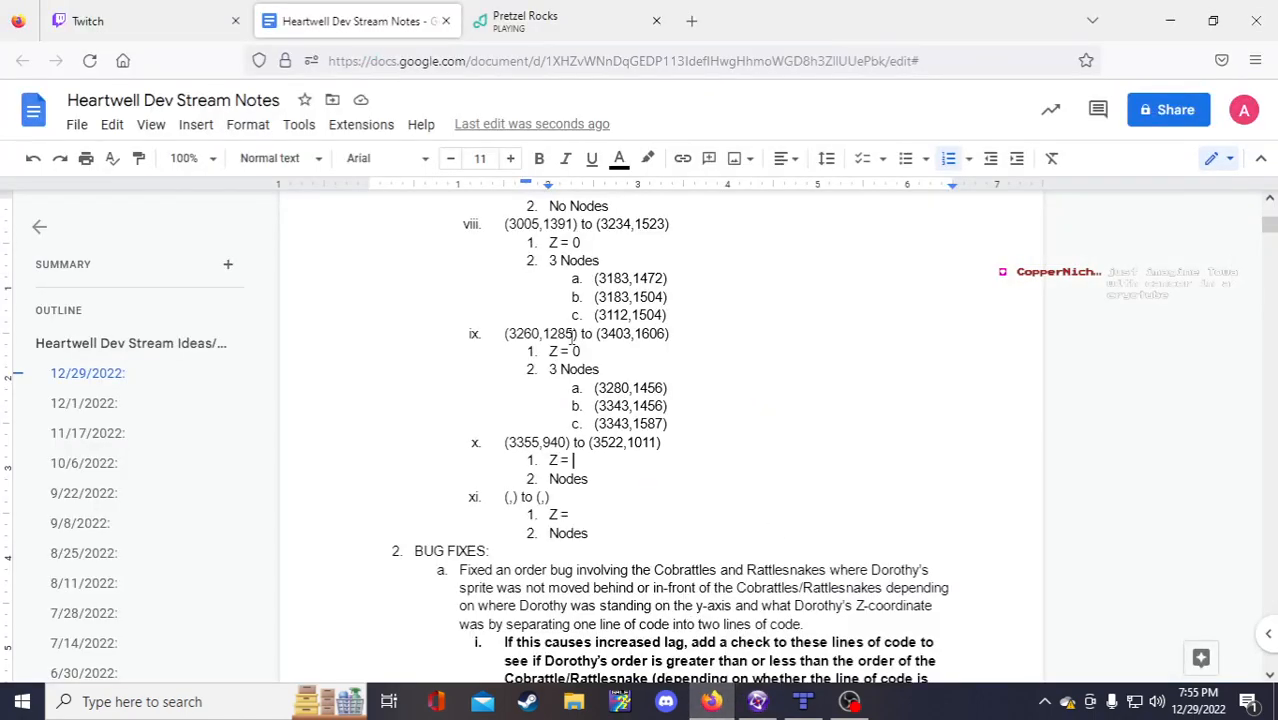
pyautogui.write('2')
pyautogui.click(550, 479)
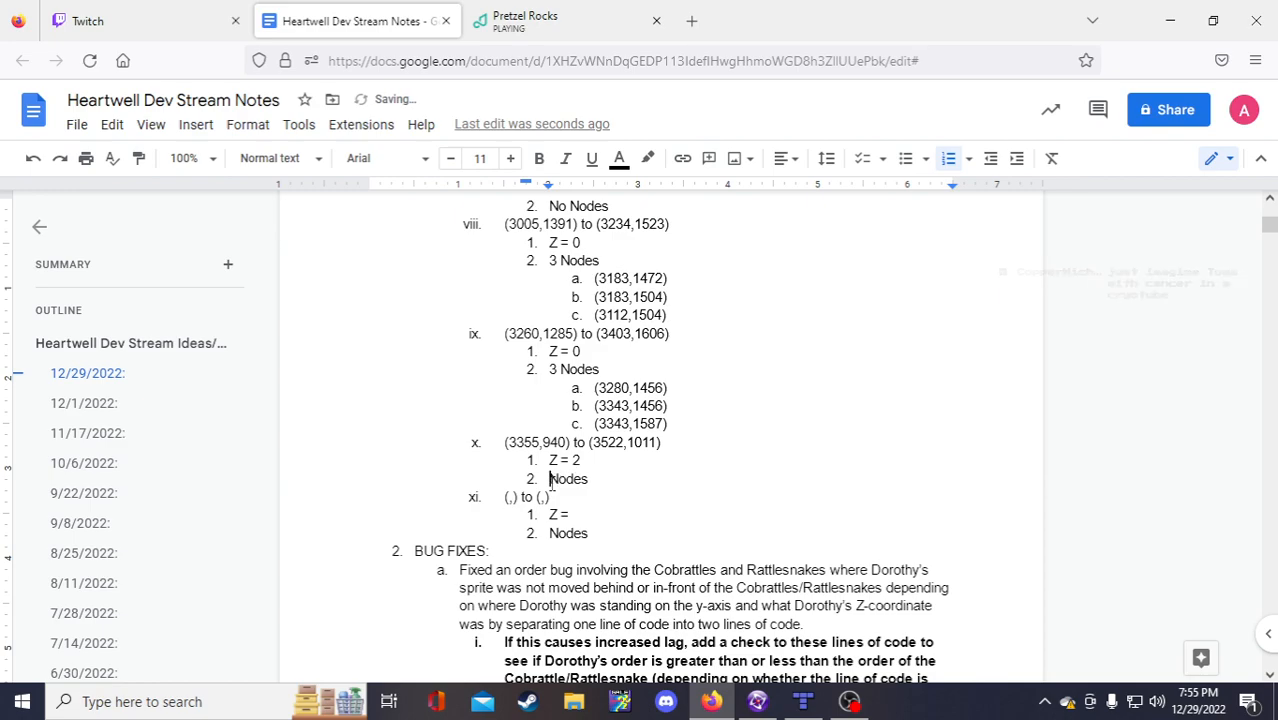
pyautogui.write('4')
# Step: Add indented (,) placeholder sub-items a to d under item x's 4 Nodes
pyautogui.click(622, 473)
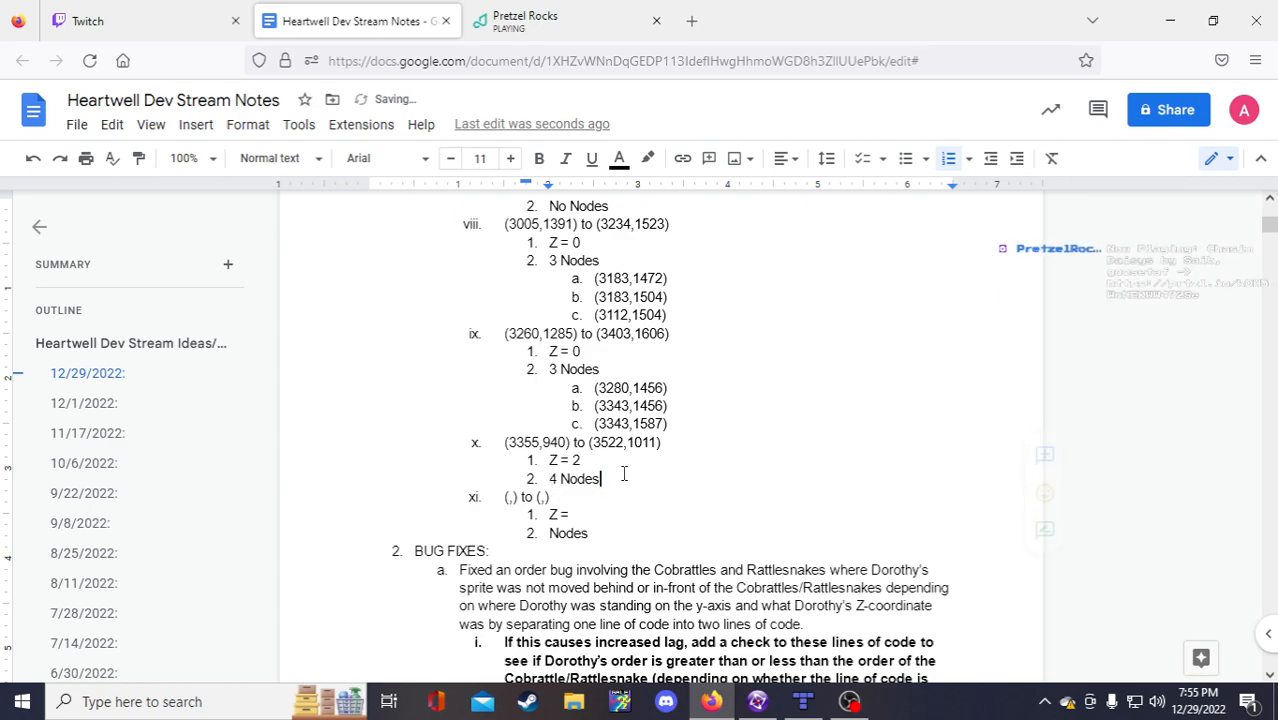
pyautogui.press('Return')
pyautogui.press('Tab')
pyautogui.write('(,')
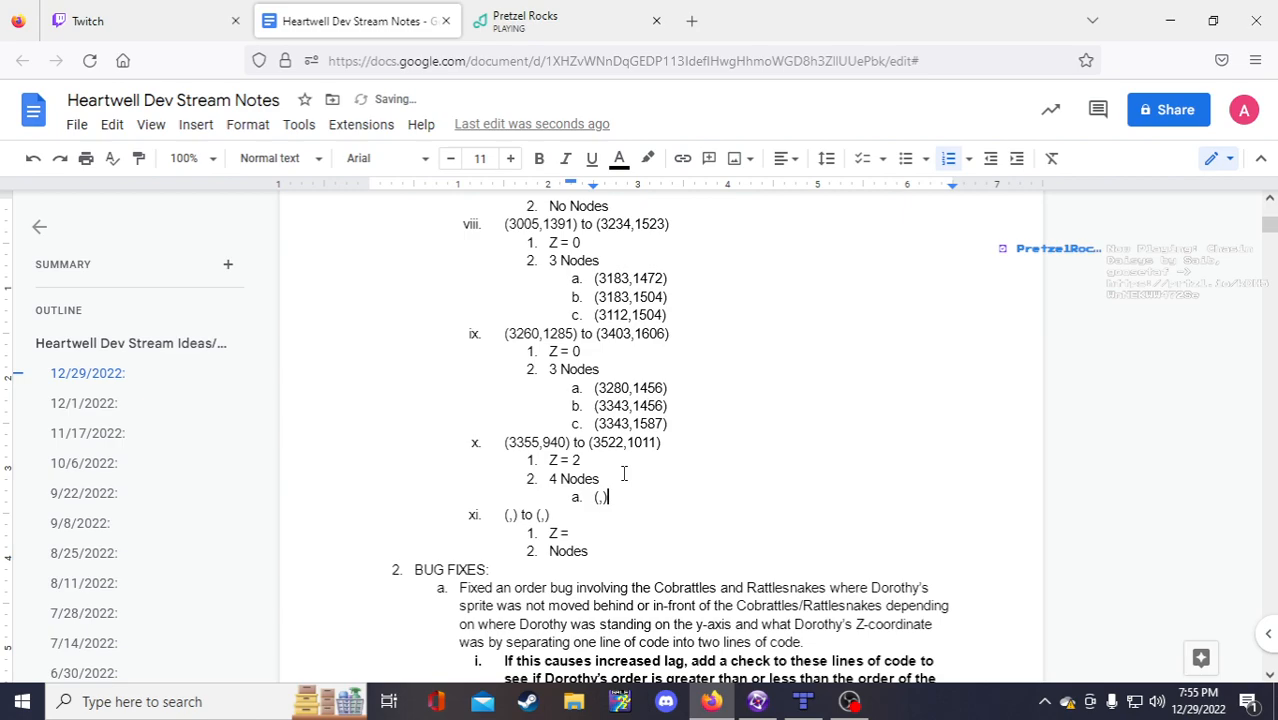
pyautogui.hotkey('shift', 'Left')
pyautogui.hotkey('shift', 'Left')
pyautogui.hotkey('shift', 'Left')
pyautogui.hotkey('ctrl', 'c')
pyautogui.press('Right')
pyautogui.press('Return')
pyautogui.hotkey('ctrl', 'v')
pyautogui.press('Return')
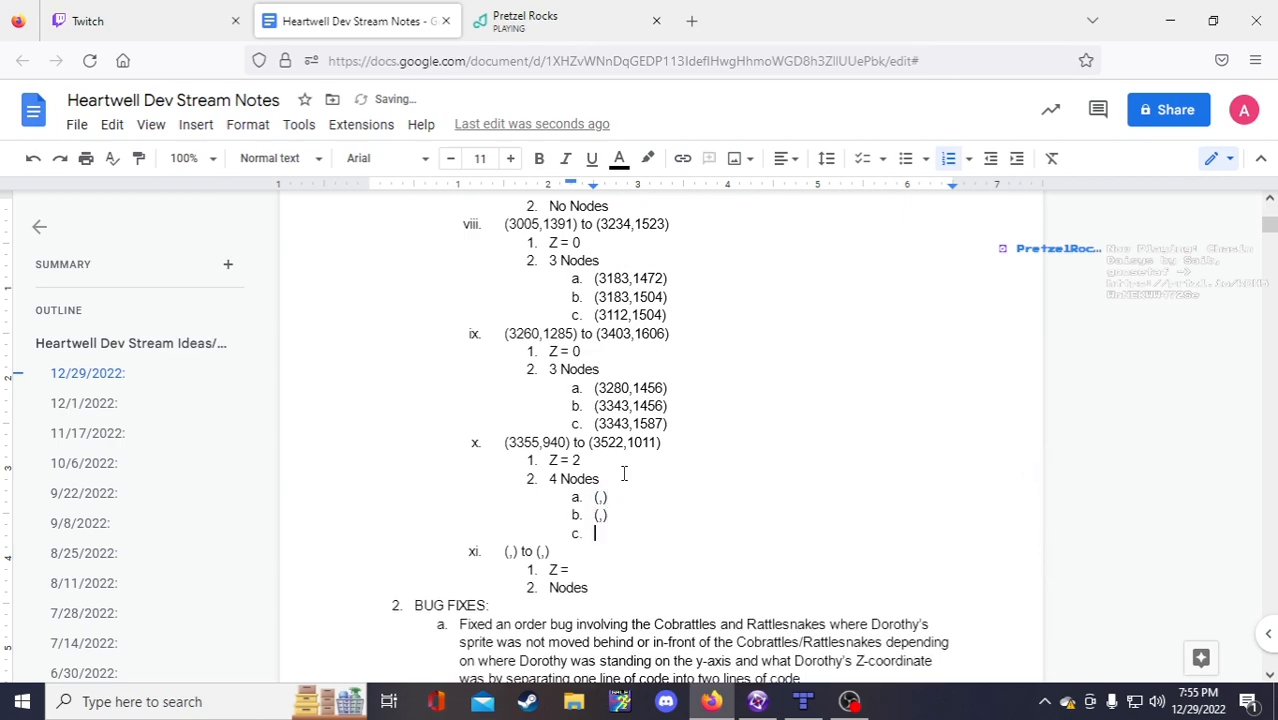
pyautogui.hotkey('ctrl', 'v')
pyautogui.press('Return')
pyautogui.hotkey('ctrl', 'v')
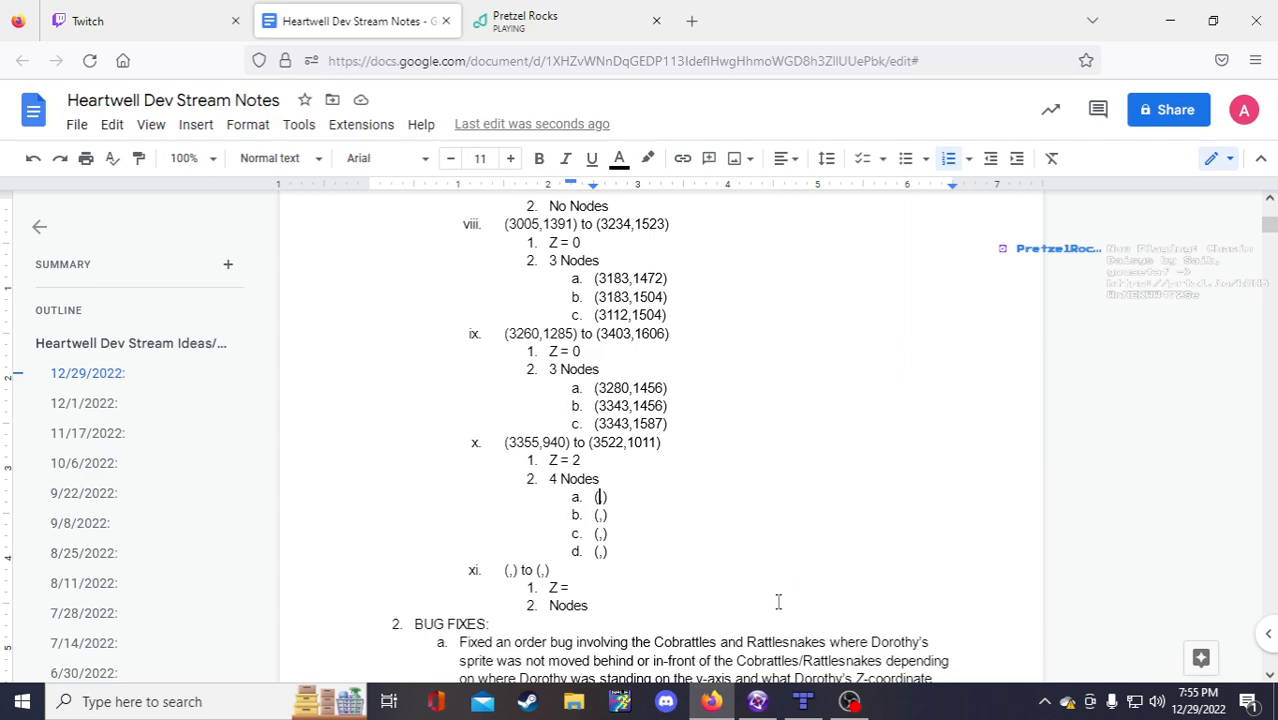
pyautogui.click(768, 706)
pyautogui.scroll(6, 884, 471)
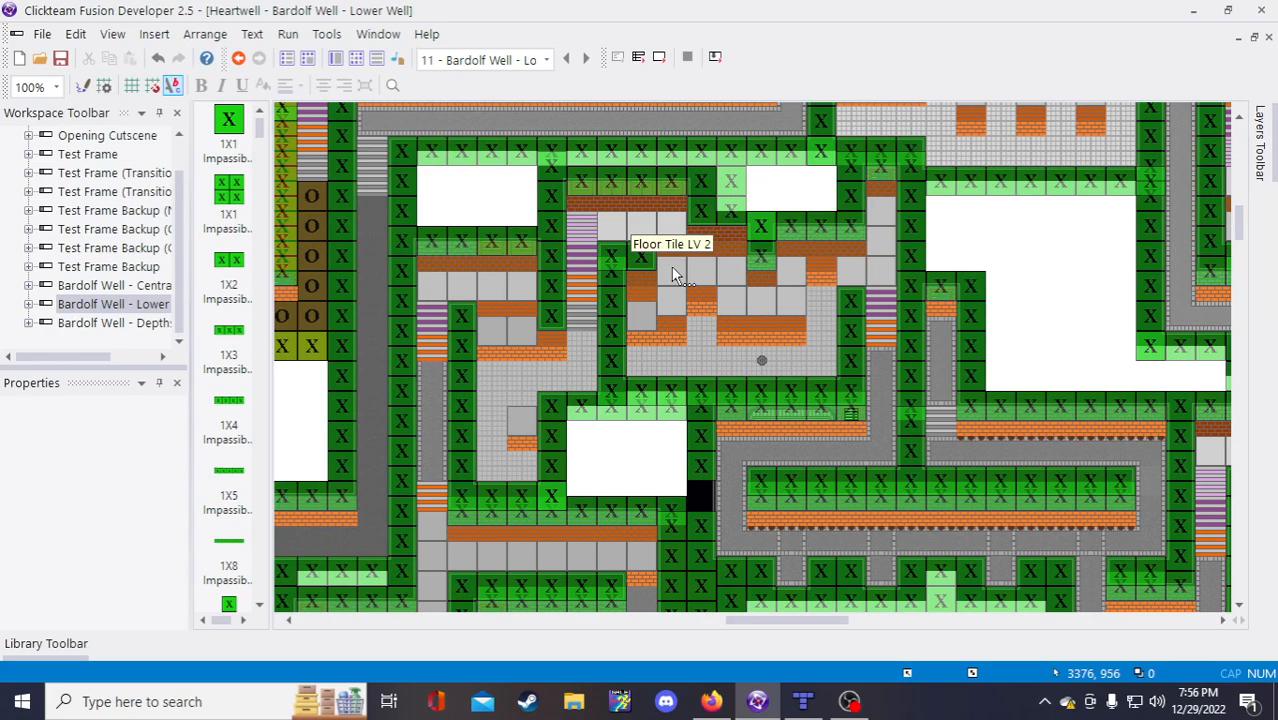
# Step: Enter item x's node a as (3376,956) and node b's y value 956
pyautogui.click(713, 703)
pyautogui.write('3376,')
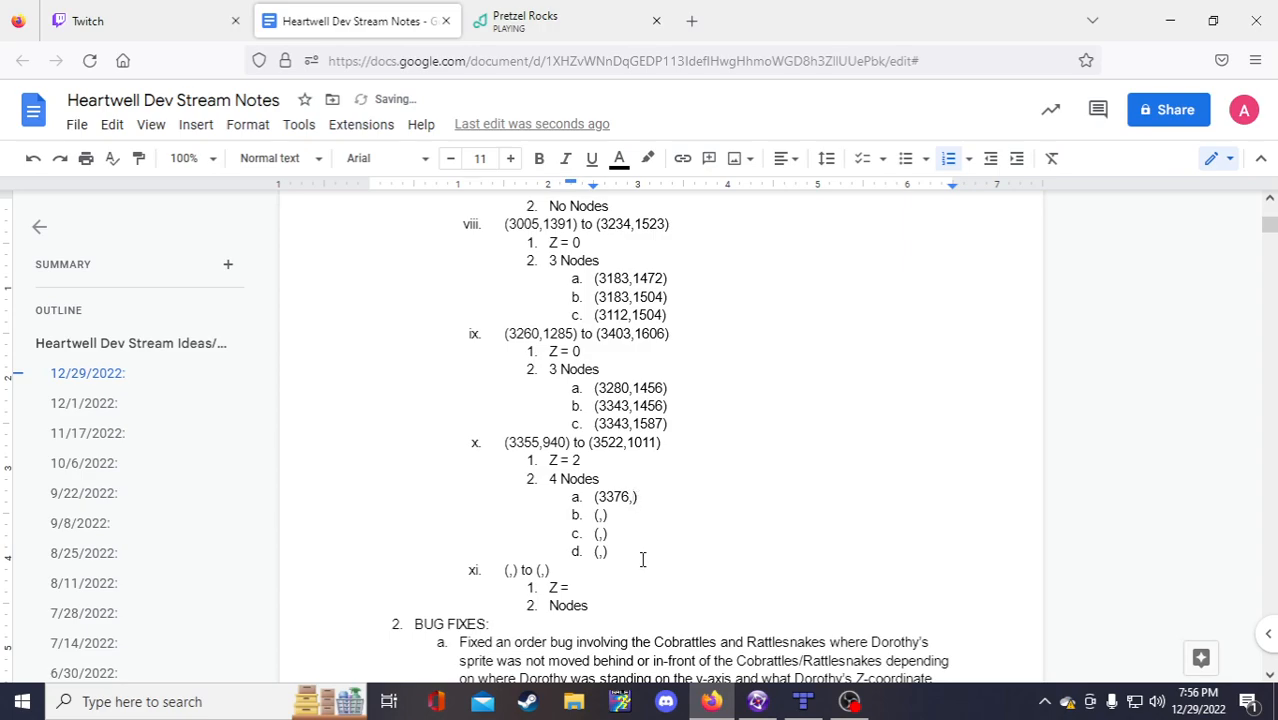
pyautogui.write('956')
pyautogui.press('Down')
pyautogui.press('Left')
pyautogui.press('Left')
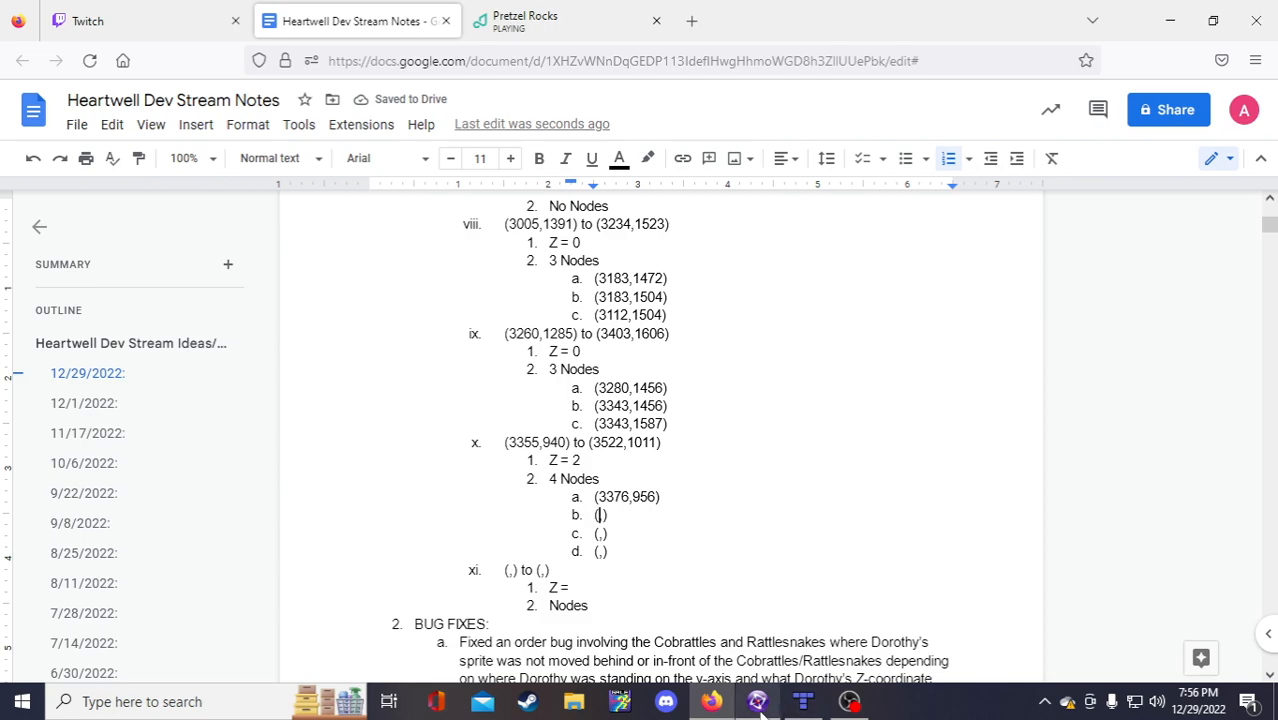
pyautogui.moveTo(761, 706)
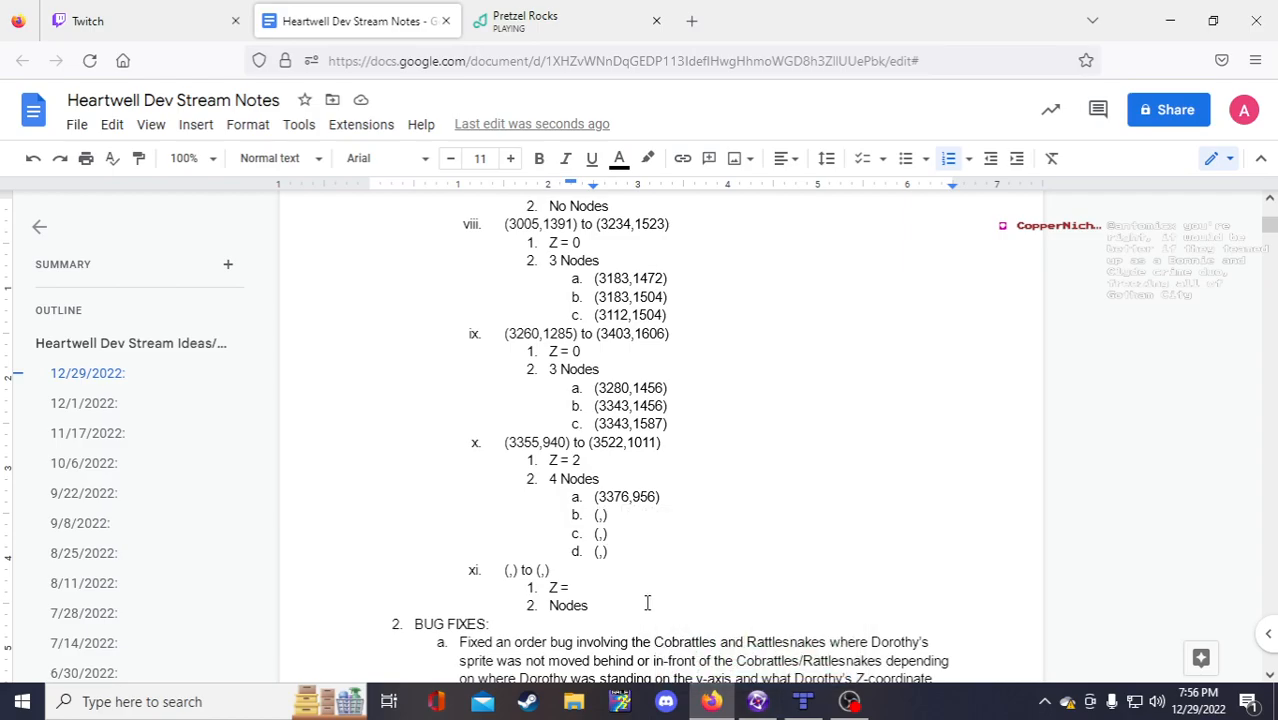
pyautogui.write('956')
# Step: After checking the level editor, enter 3439 as node b's x and node c's x
pyautogui.click(757, 703)
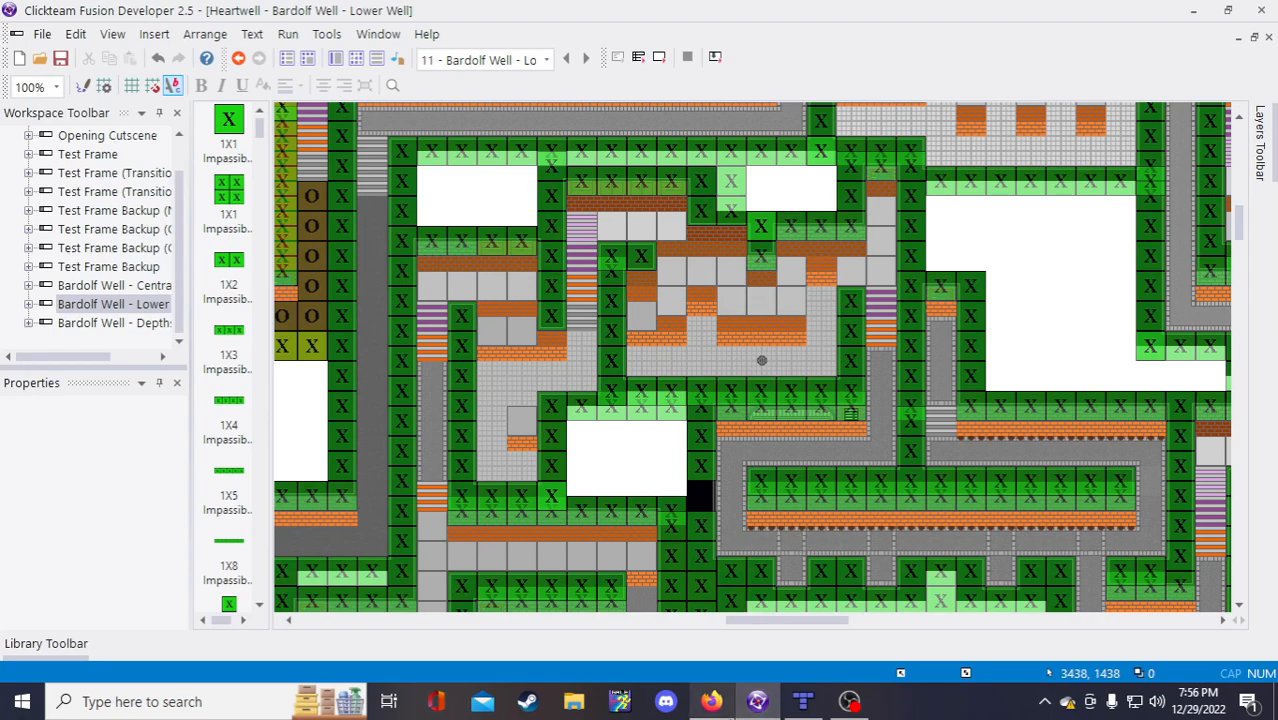
pyautogui.moveTo(714, 704)
pyautogui.click(638, 578)
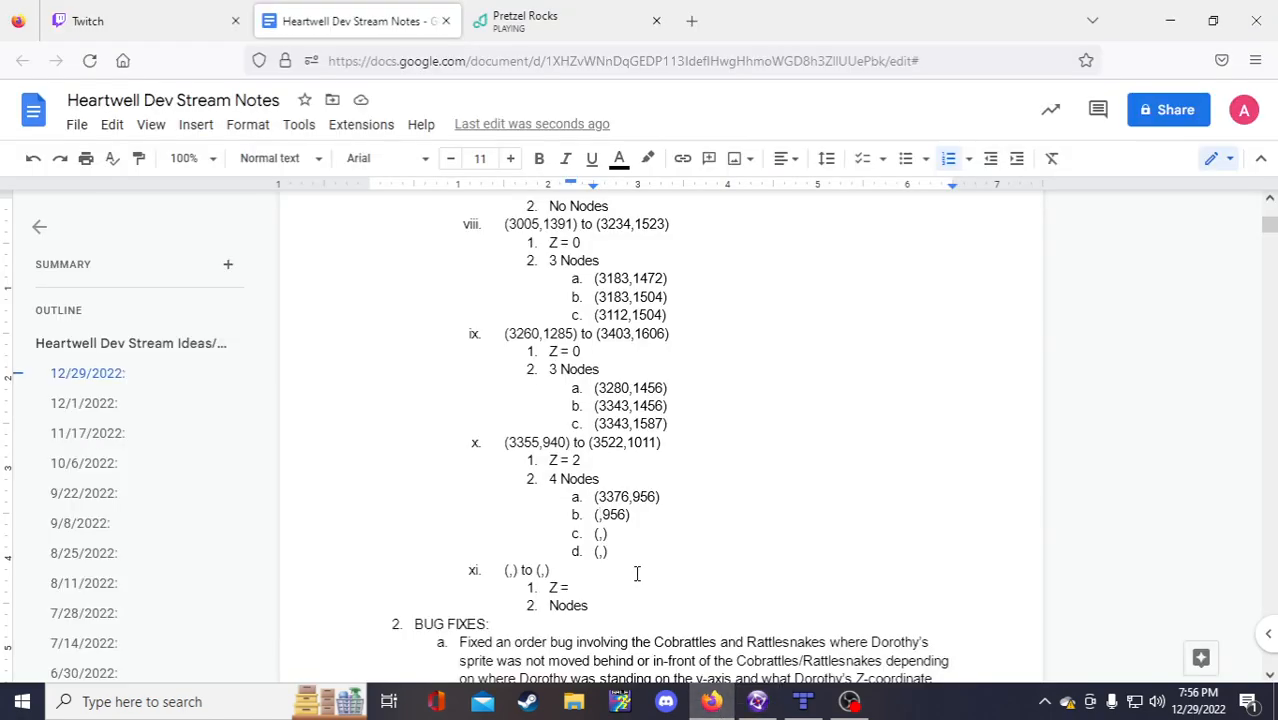
pyautogui.write('3439')
pyautogui.click(597, 533)
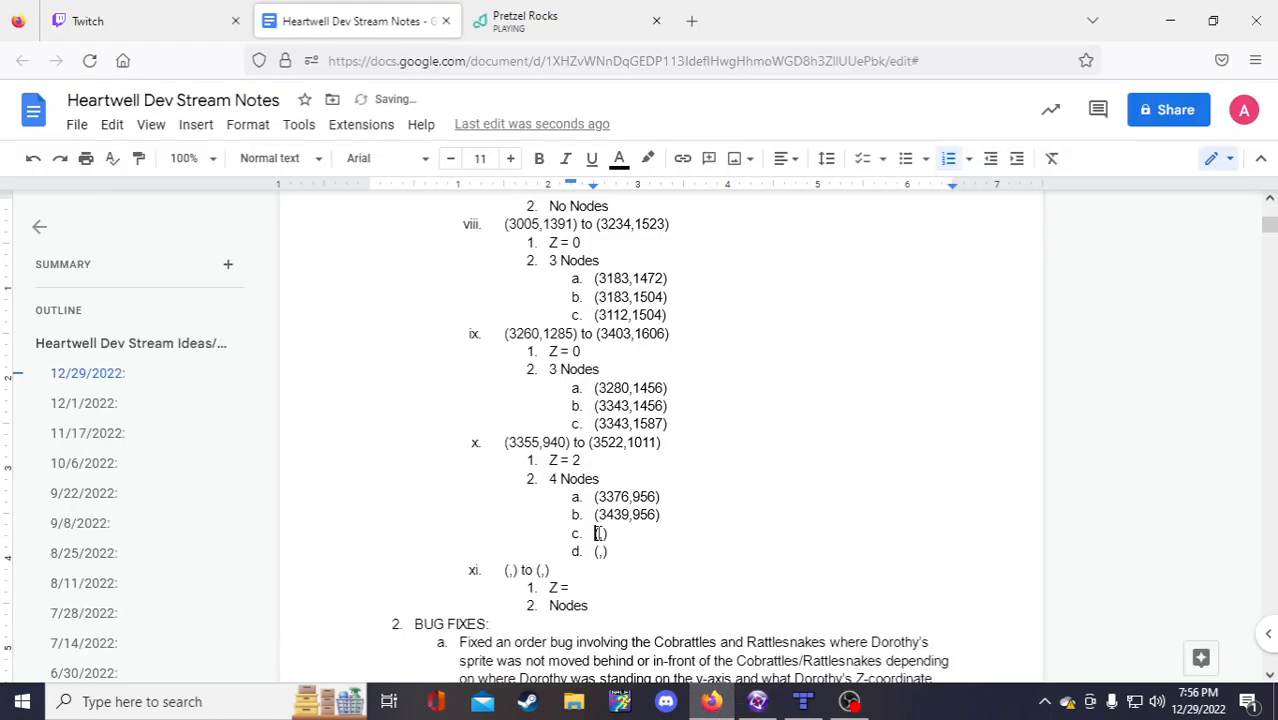
pyautogui.write('3439')
pyautogui.click(757, 701)
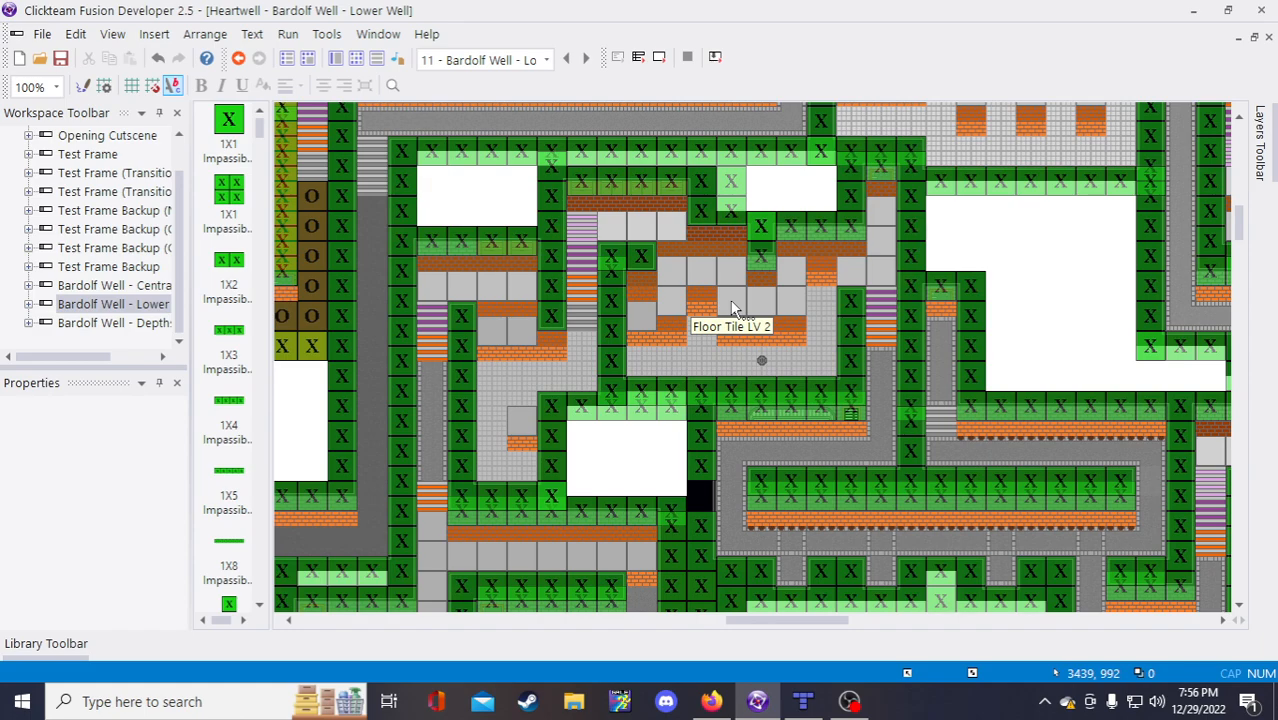
# Step: Complete item x's nodes c and d as (3439,992) and (3504,992), then select the blank xi entry
pyautogui.click(711, 701)
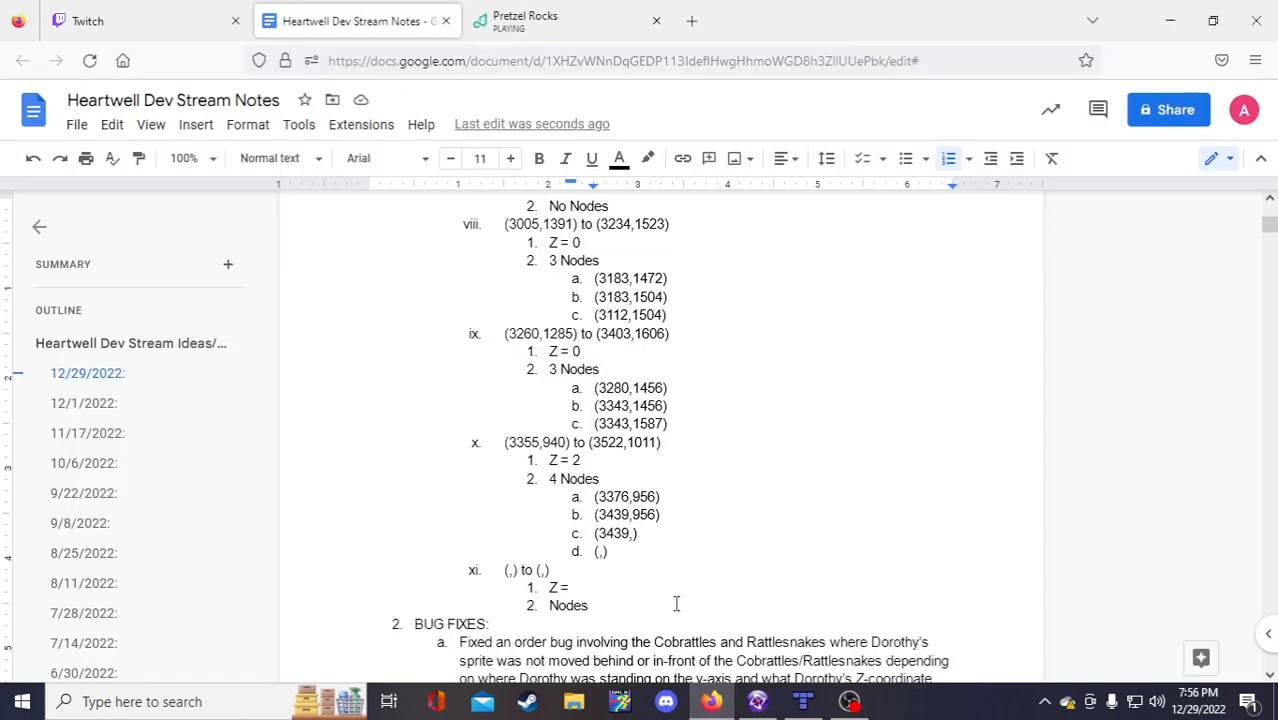
pyautogui.click(634, 533)
pyautogui.write('992')
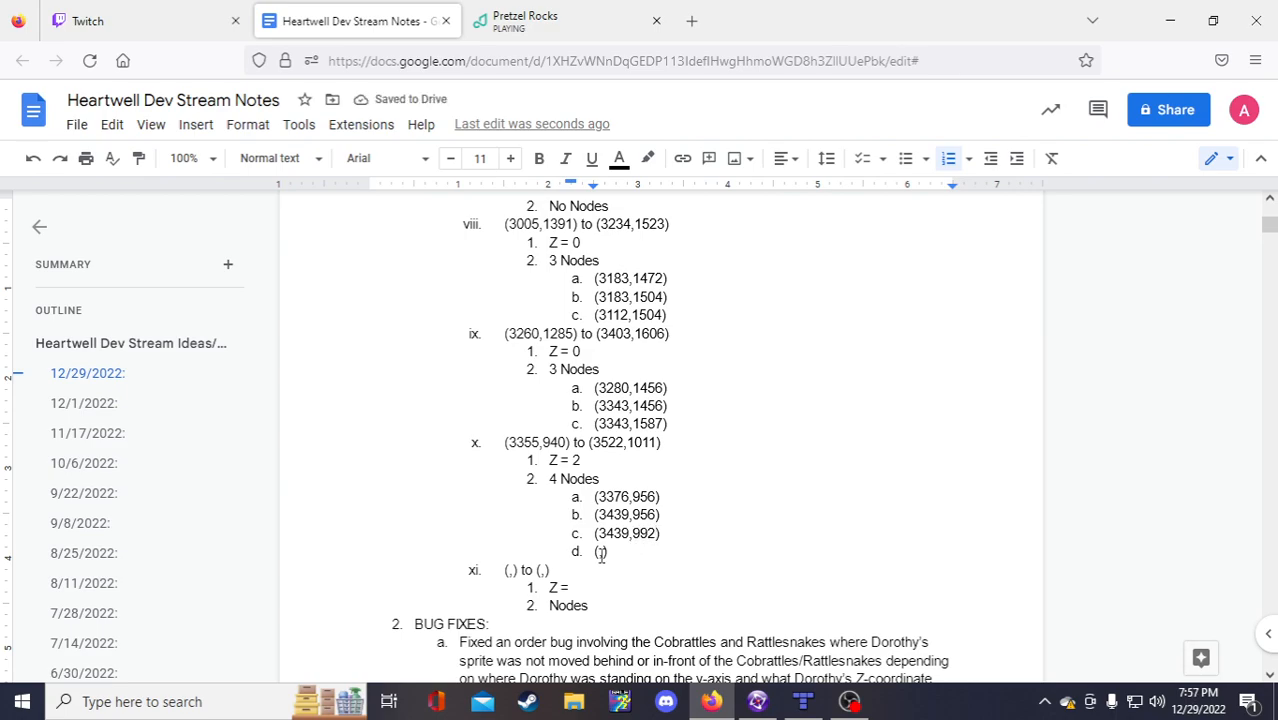
pyautogui.click(601, 553)
pyautogui.write('99')
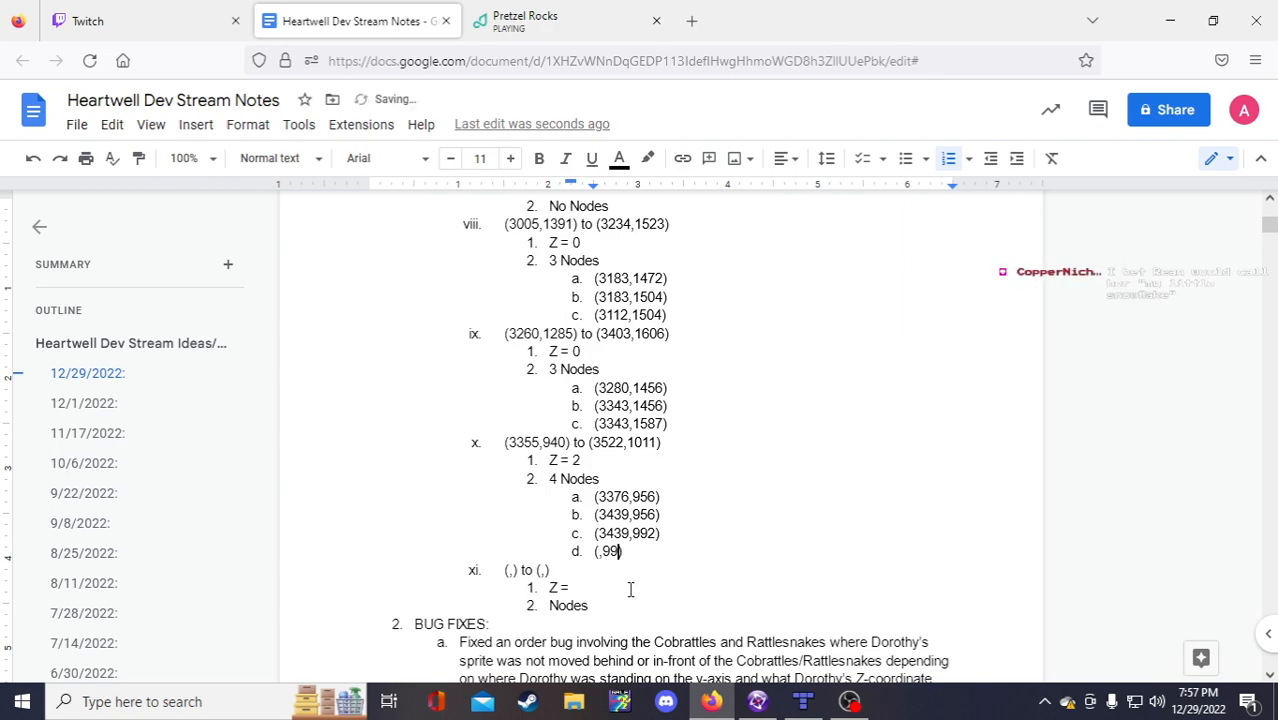
pyautogui.write('2')
pyautogui.click(766, 703)
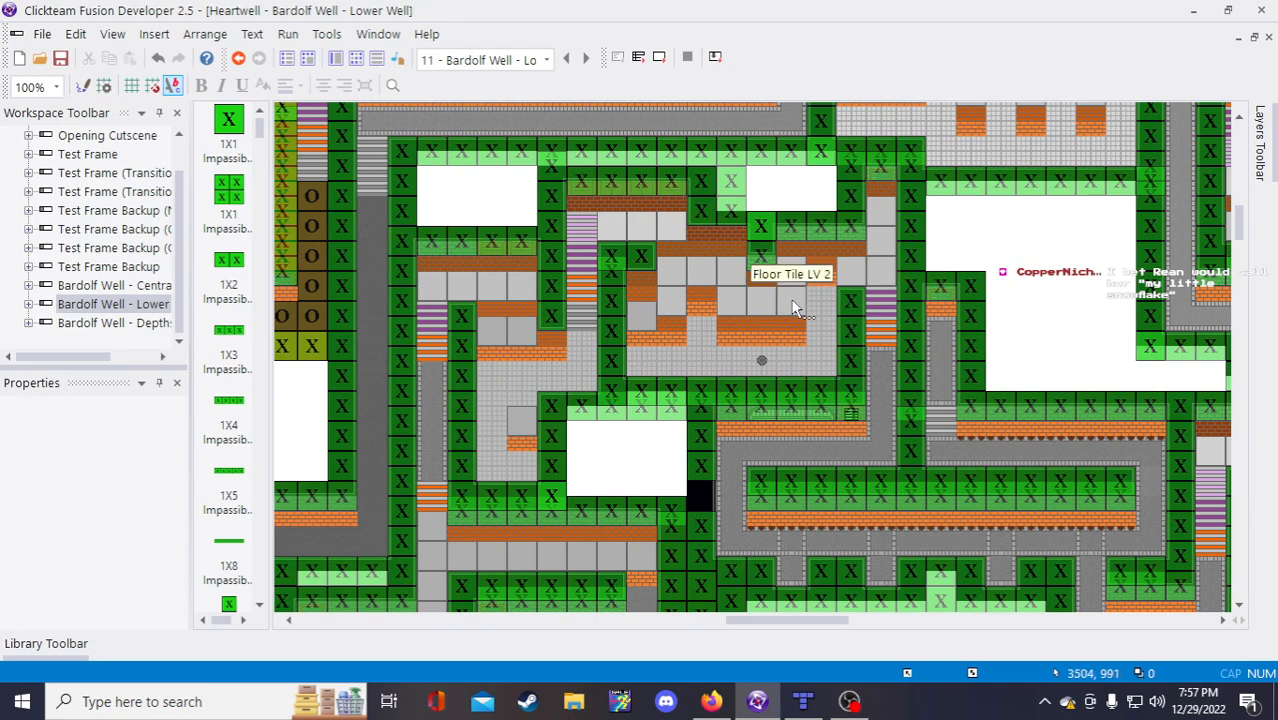
pyautogui.click(711, 701)
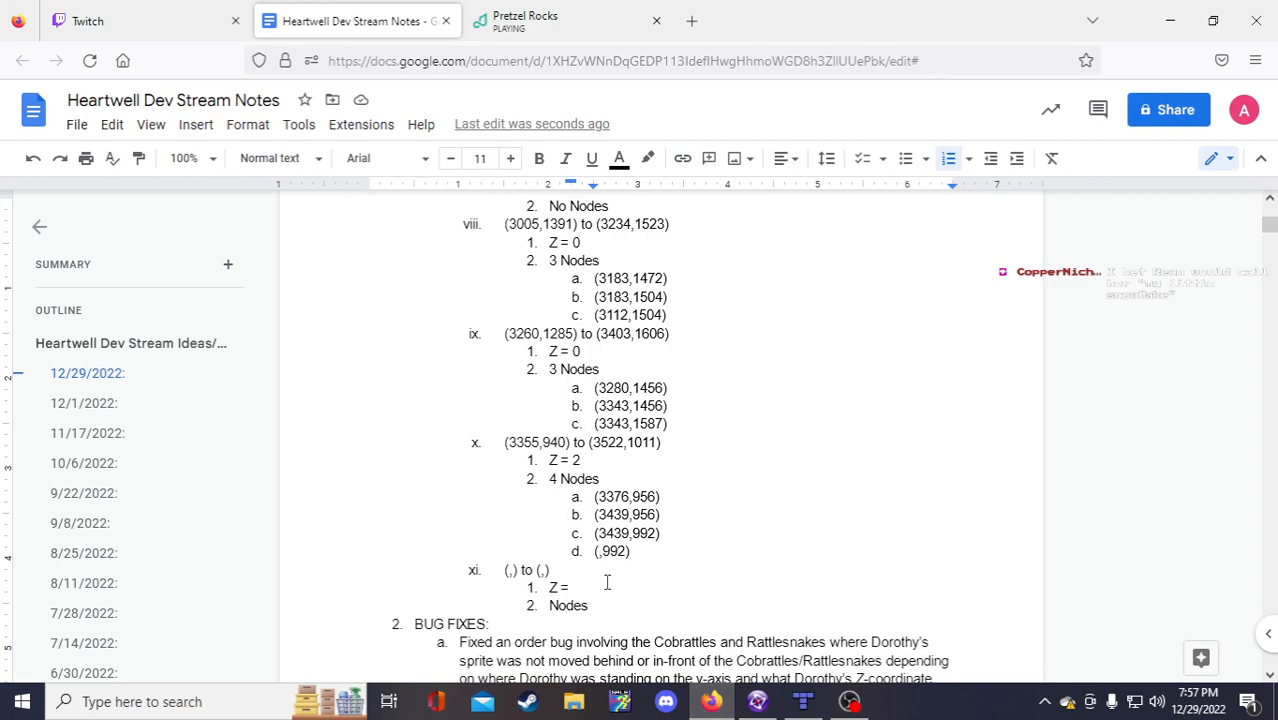
pyautogui.write('3504')
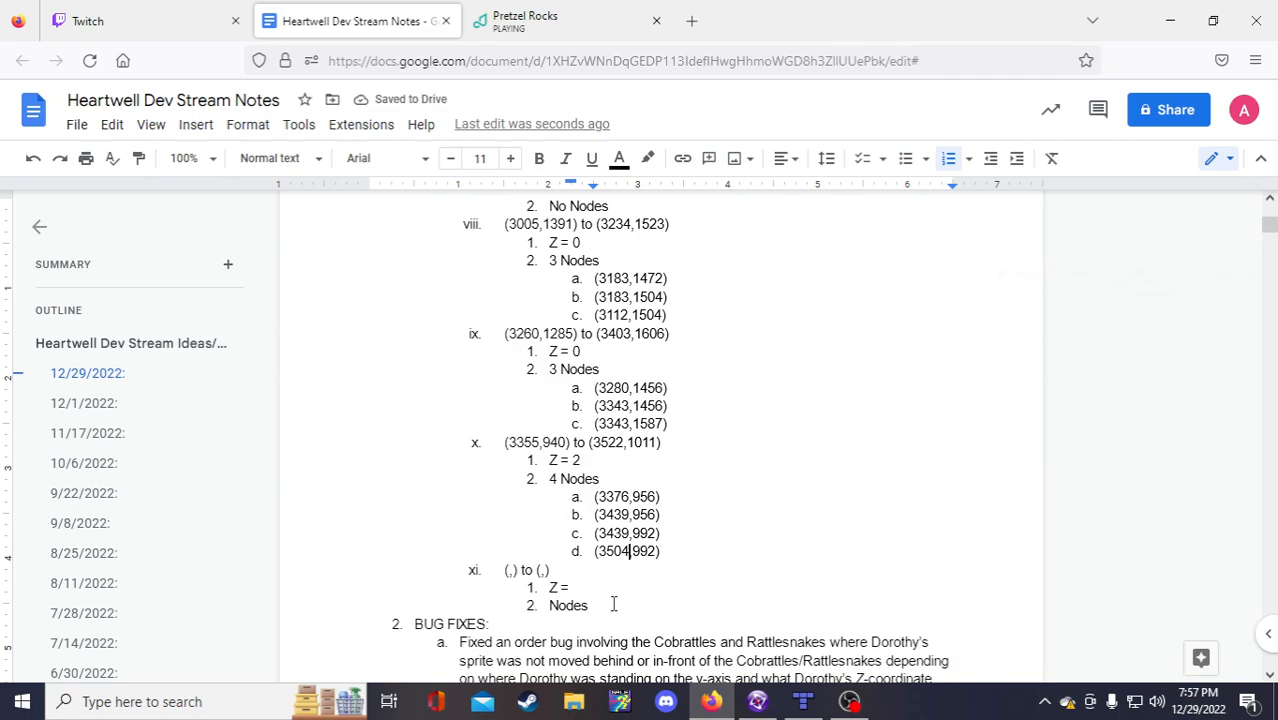
pyautogui.moveTo(613, 605); pyautogui.dragTo(504, 569)
pyautogui.hotkey('ctrl', 'c')
pyautogui.click(505, 570)
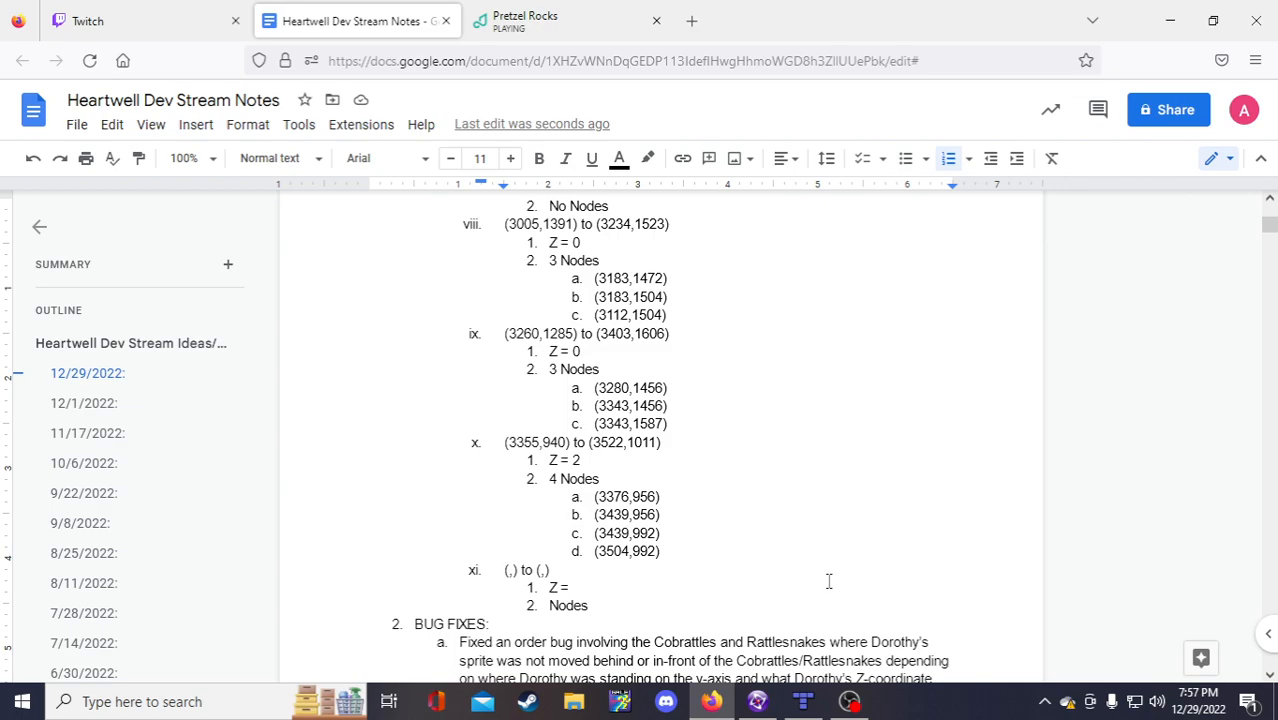
# Step: Paste a blank entry template as item xi in the notes and save the Heartwell project
pyautogui.press('Return')
pyautogui.press('Up')
pyautogui.hotkey('ctrl', 'v')
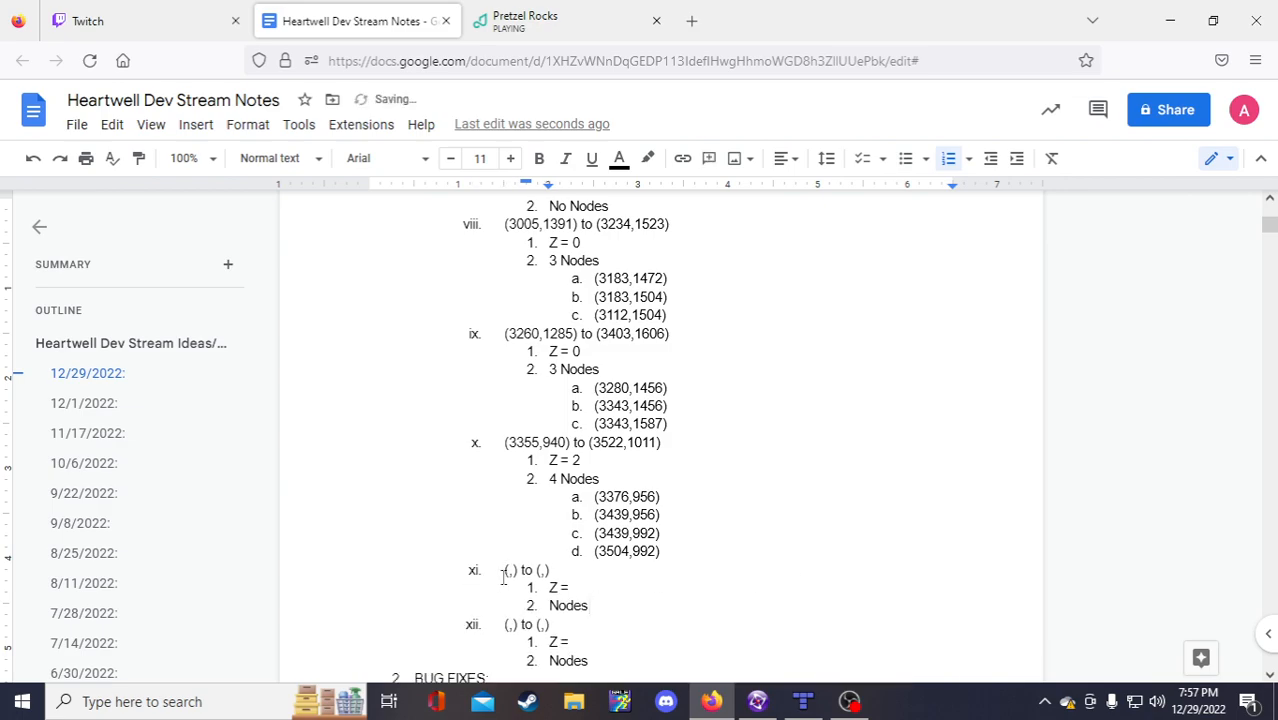
pyautogui.click(757, 701)
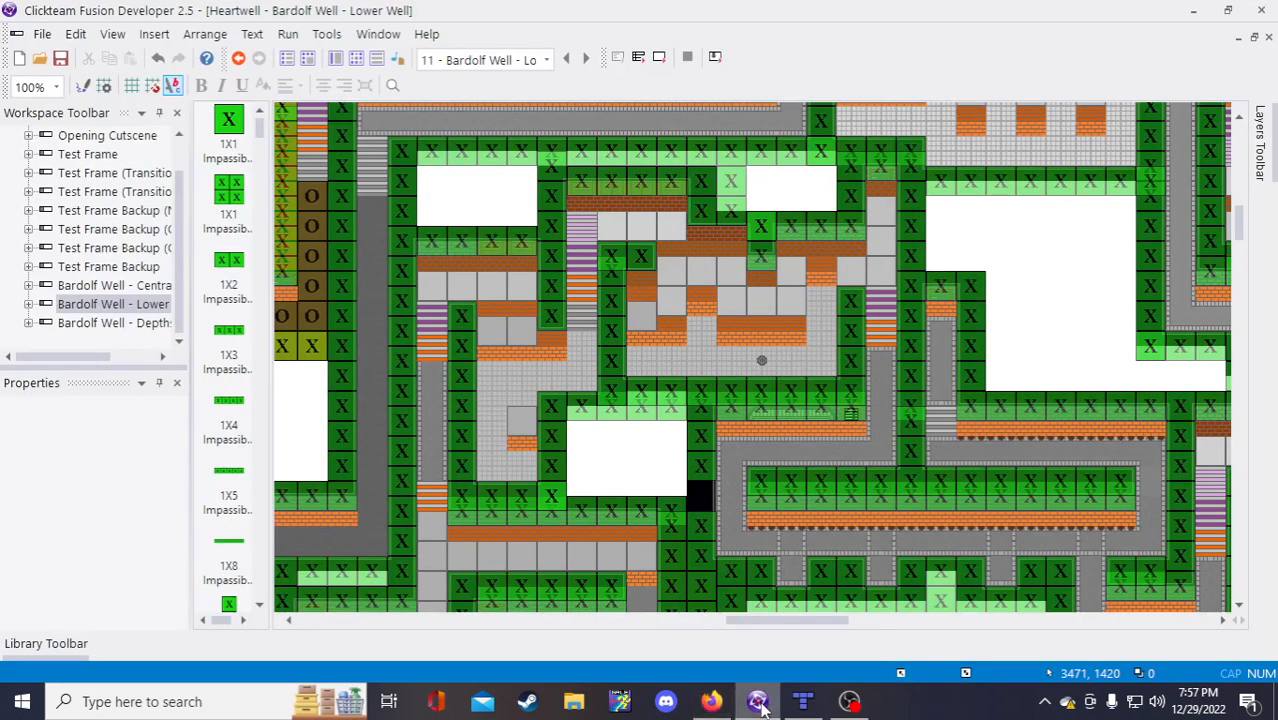
pyautogui.rightClick(759, 703)
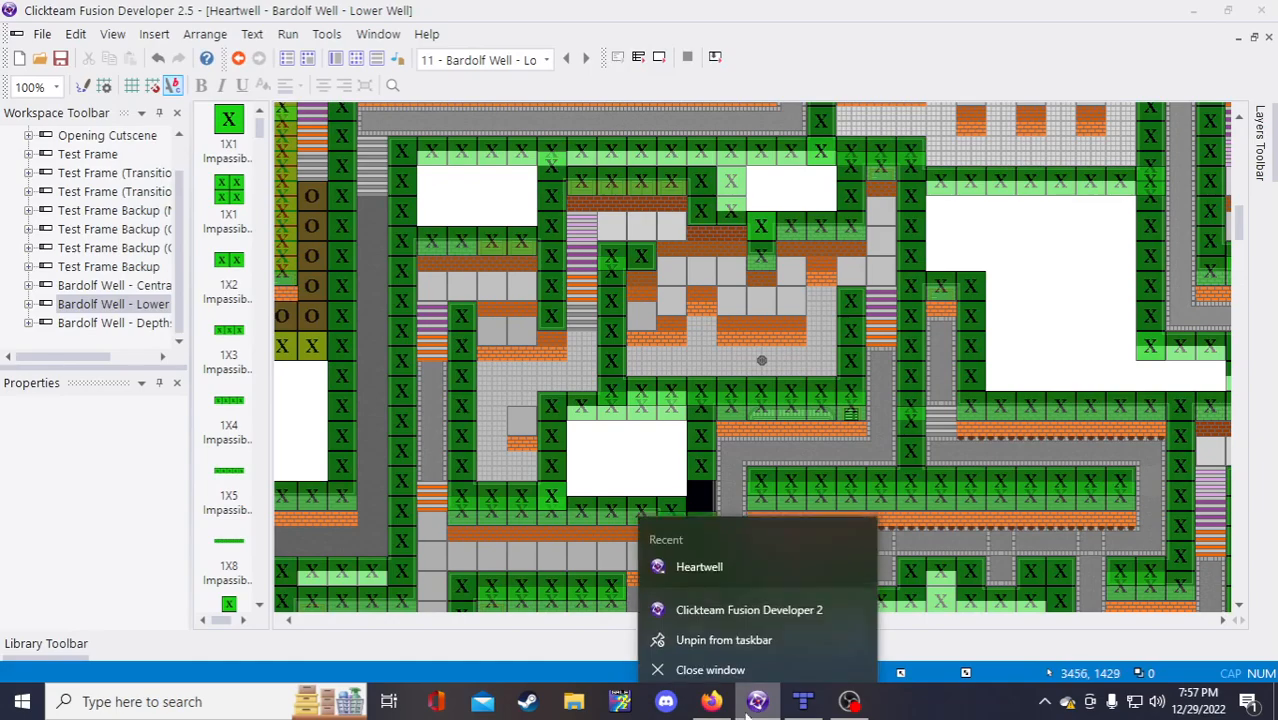
pyautogui.click(1060, 278)
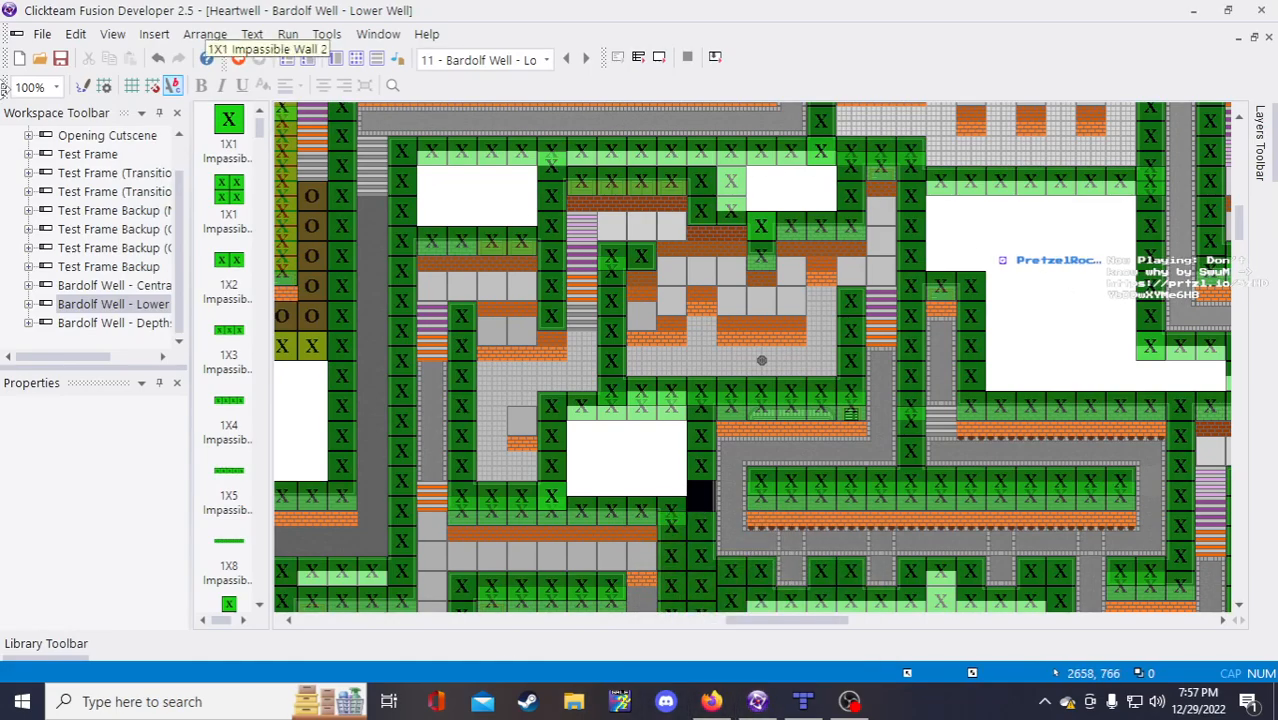
pyautogui.click(60, 58)
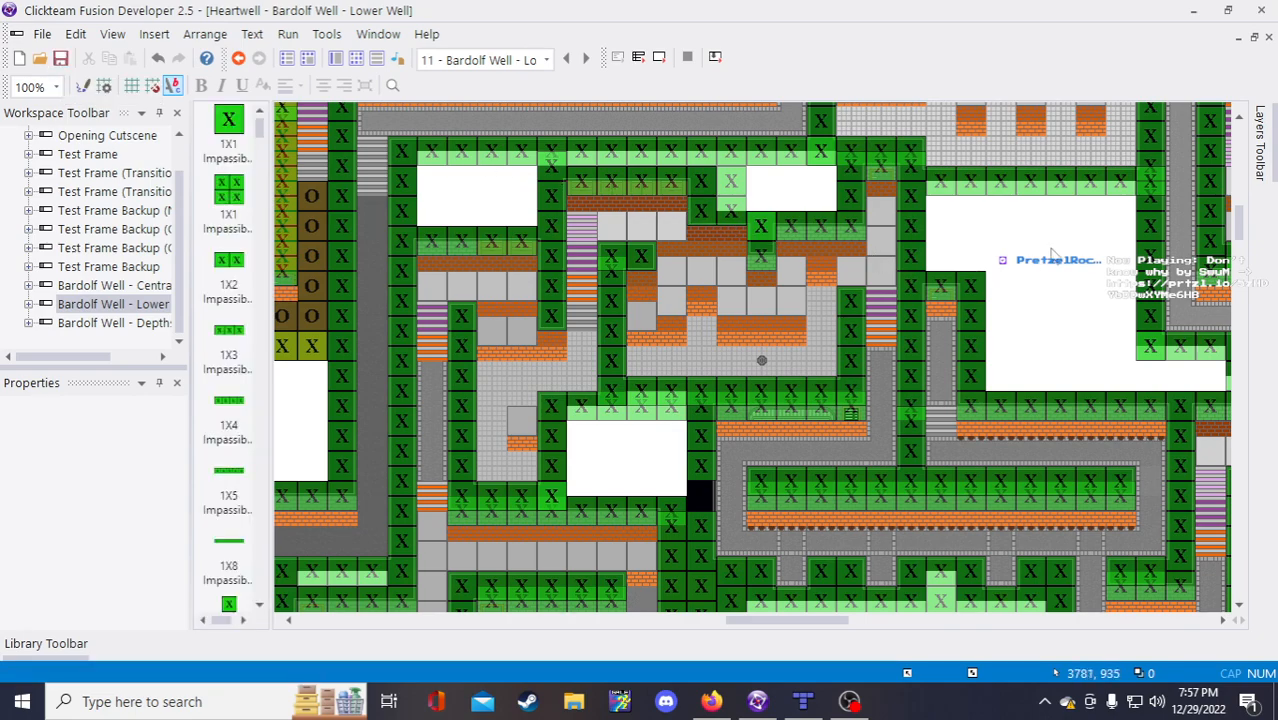
# Step: Select the 2X1 impassable wall beside the black gap in the Lower Well frame
pyautogui.click(712, 439)
pyautogui.scroll(-3, 712, 439)
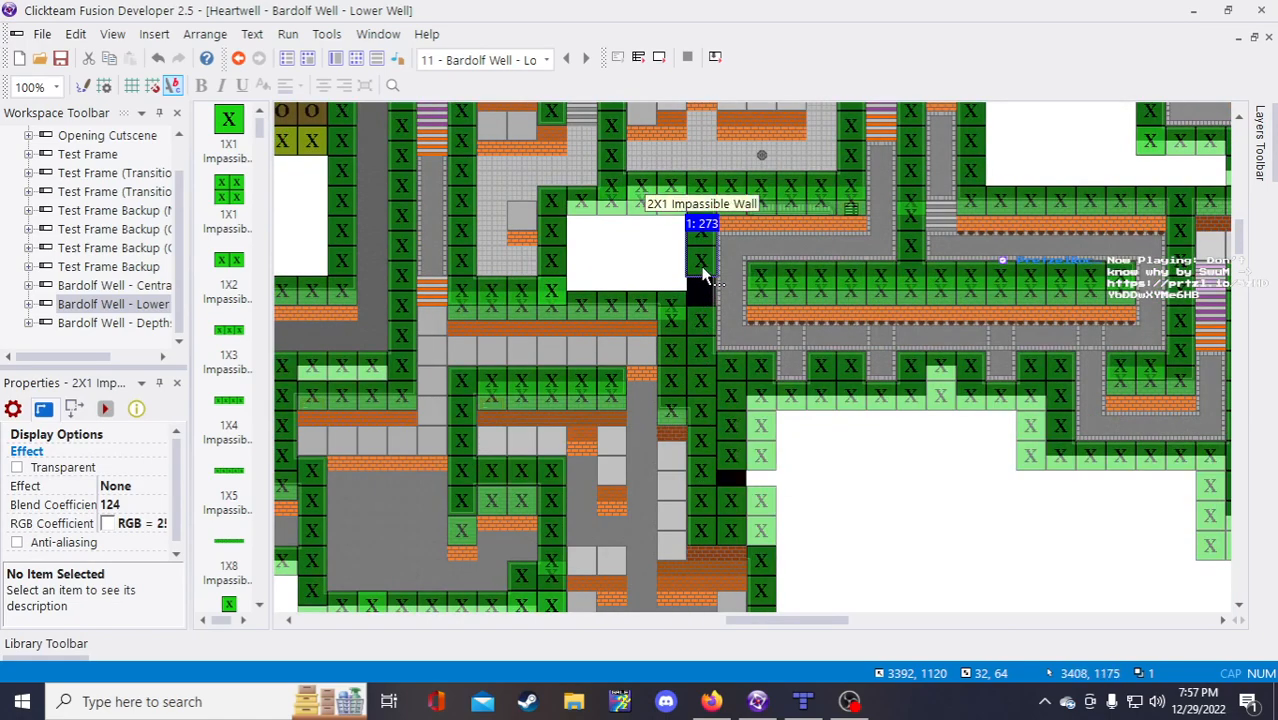
pyautogui.click(707, 205)
pyautogui.click(699, 237)
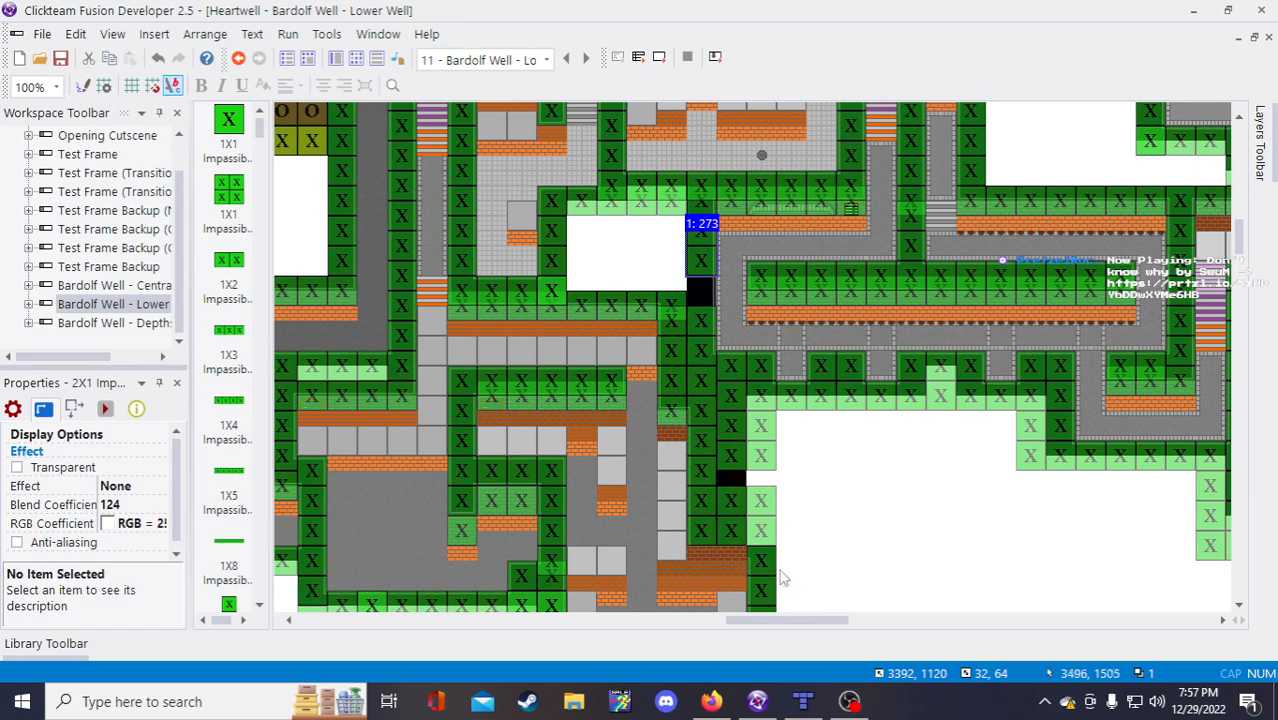
pyautogui.click(833, 565)
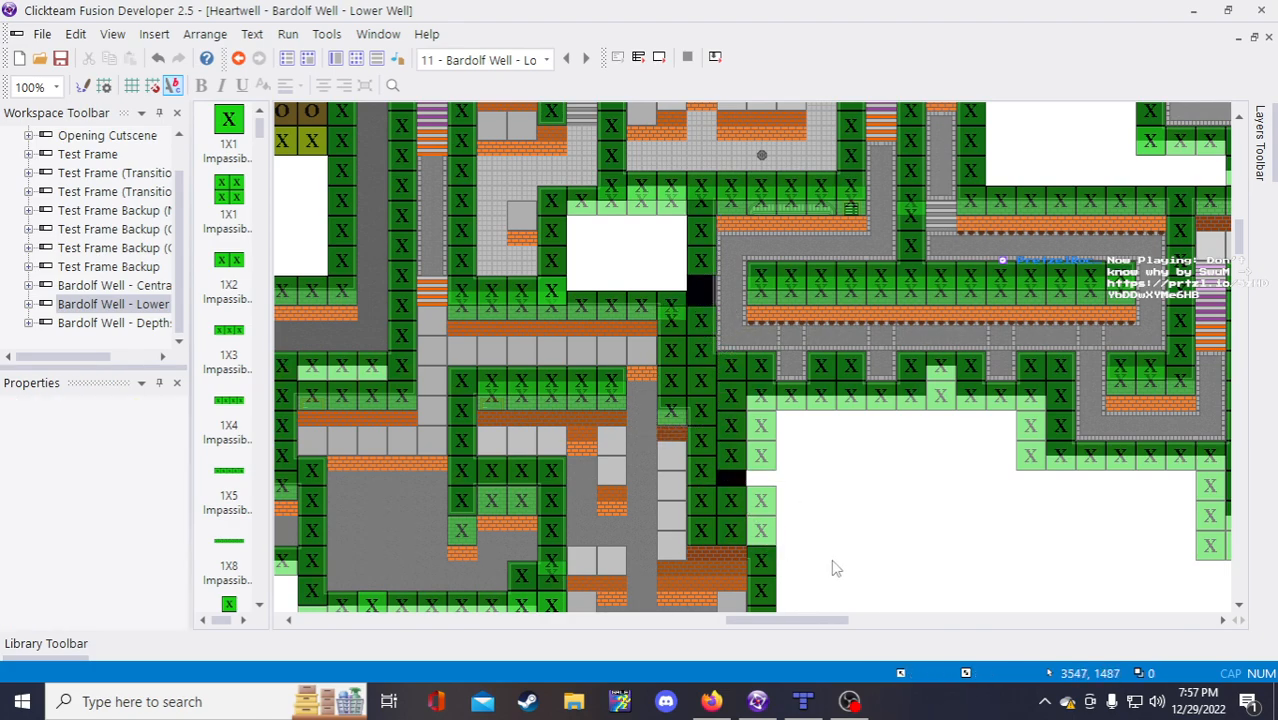
pyautogui.scroll(4, 810, 540)
pyautogui.click(699, 469)
# Step: Delete the 2X1 wall and drop a pasted copy of the 4X1 impassable wall into the black gap
pyautogui.press('Delete')
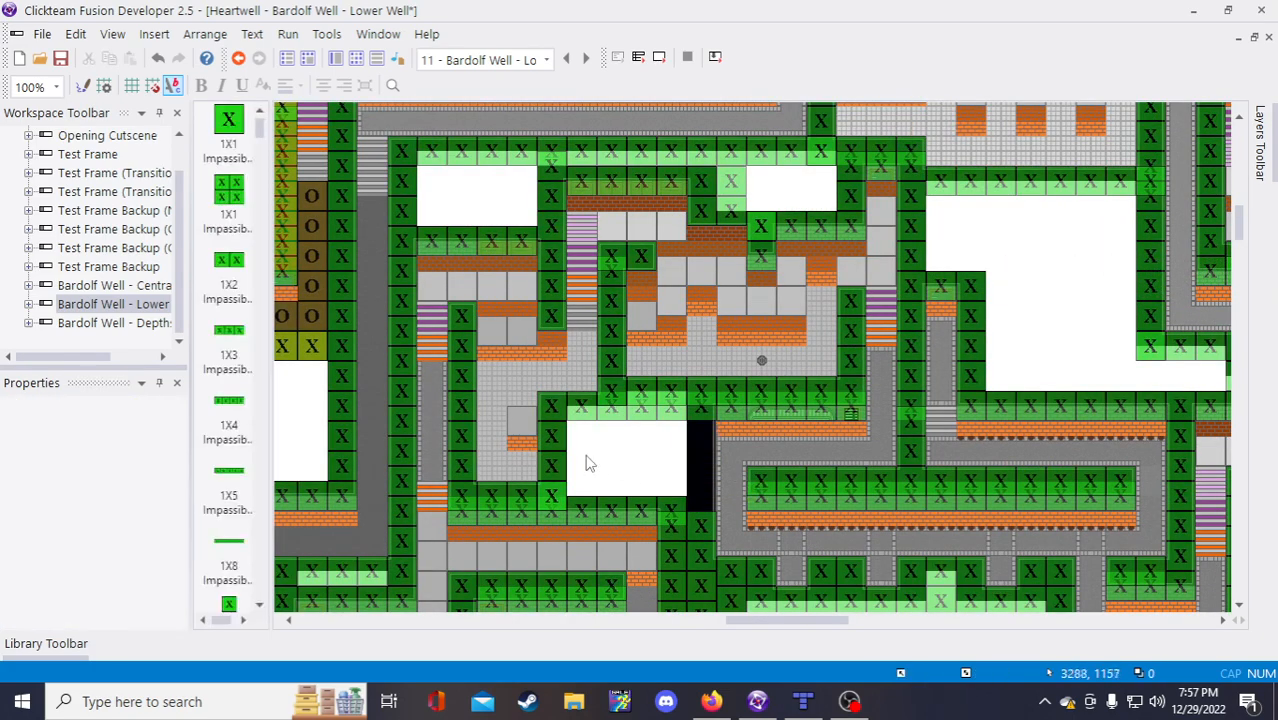
pyautogui.click(560, 452)
pyautogui.click(1070, 278)
pyautogui.hotkey('ctrl', 'v')
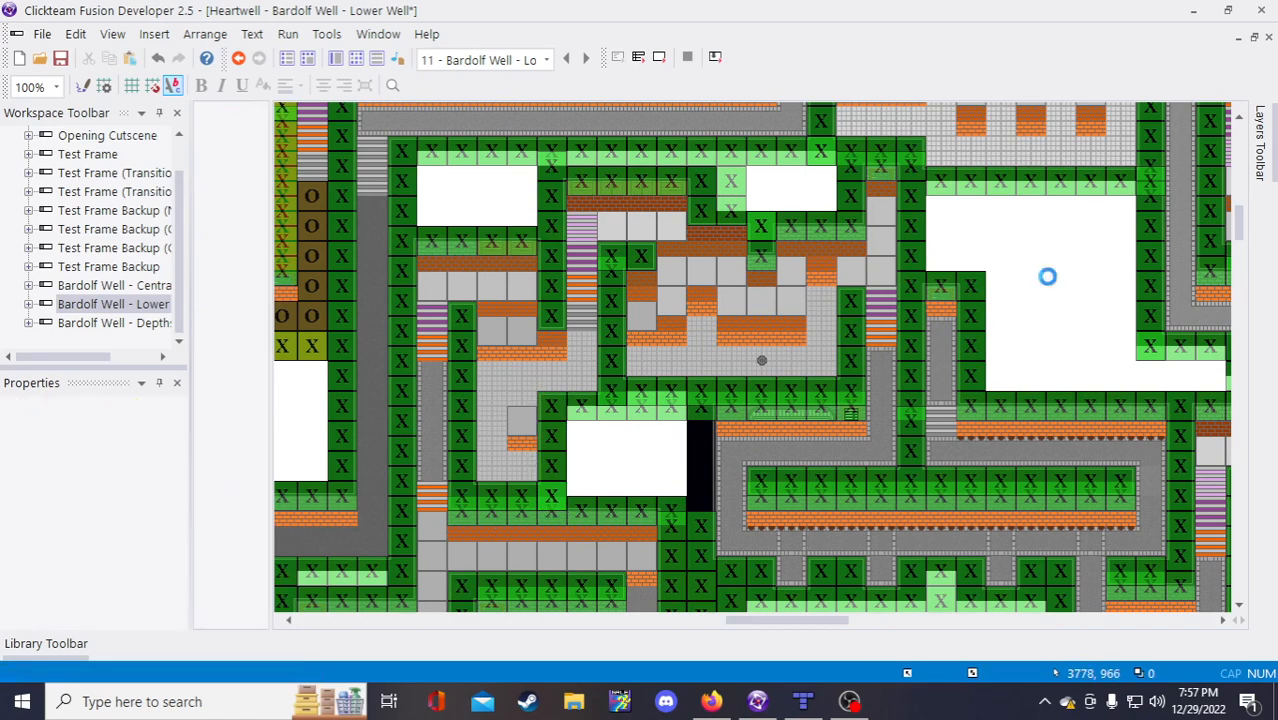
pyautogui.moveTo(1062, 303); pyautogui.dragTo(705, 448)
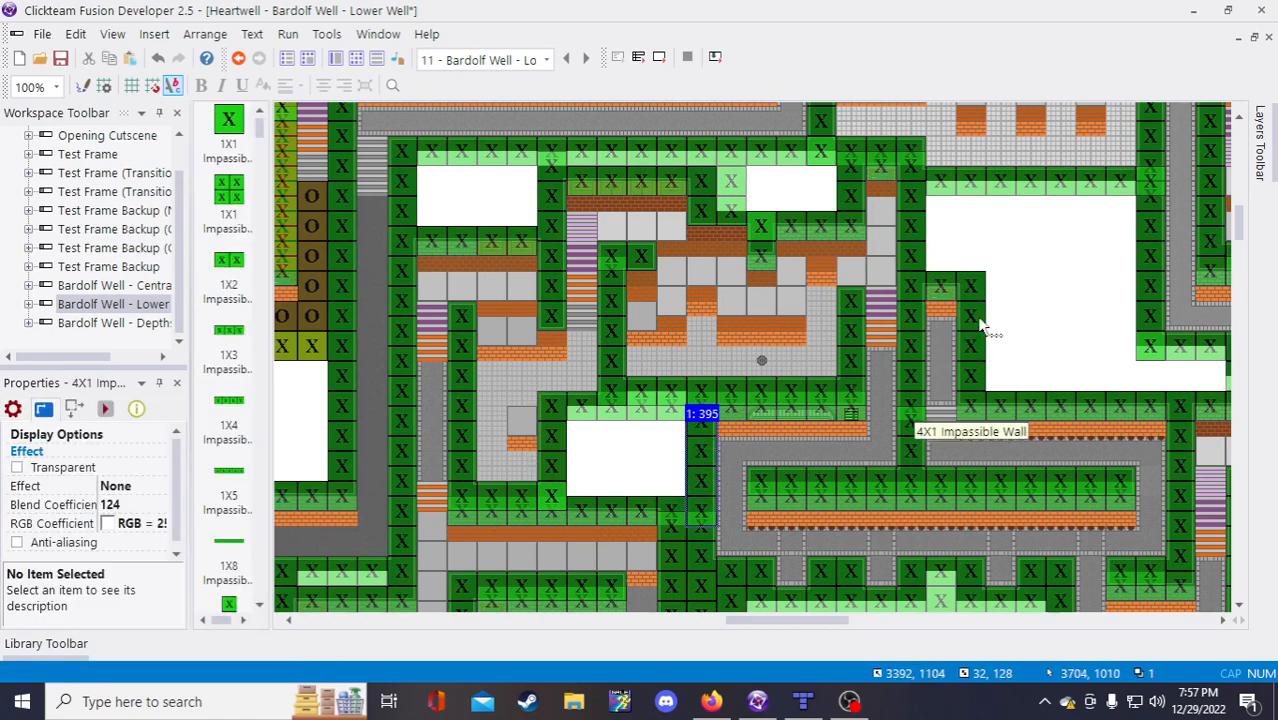
pyautogui.click(1060, 306)
pyautogui.scroll(-4, 985, 323)
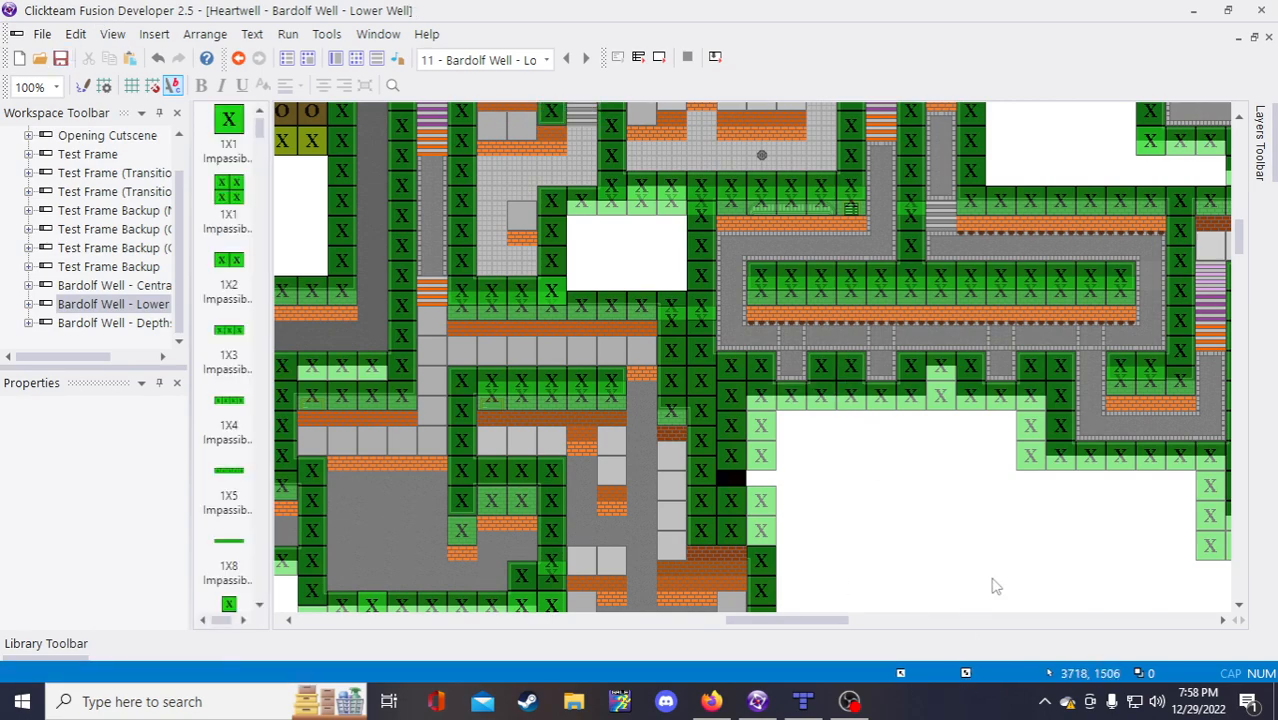
pyautogui.scroll(-1, 933, 544)
pyautogui.scroll(3, 933, 544)
pyautogui.scroll(-1, 978, 458)
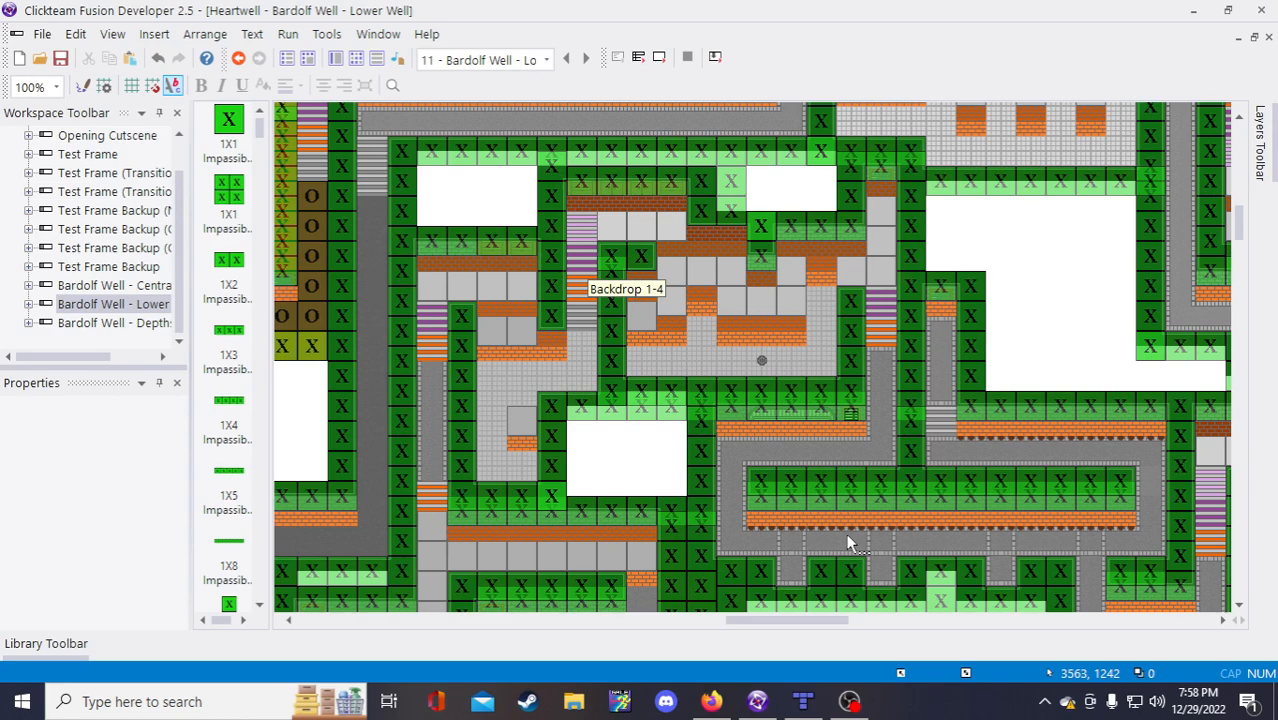
pyautogui.click(808, 703)
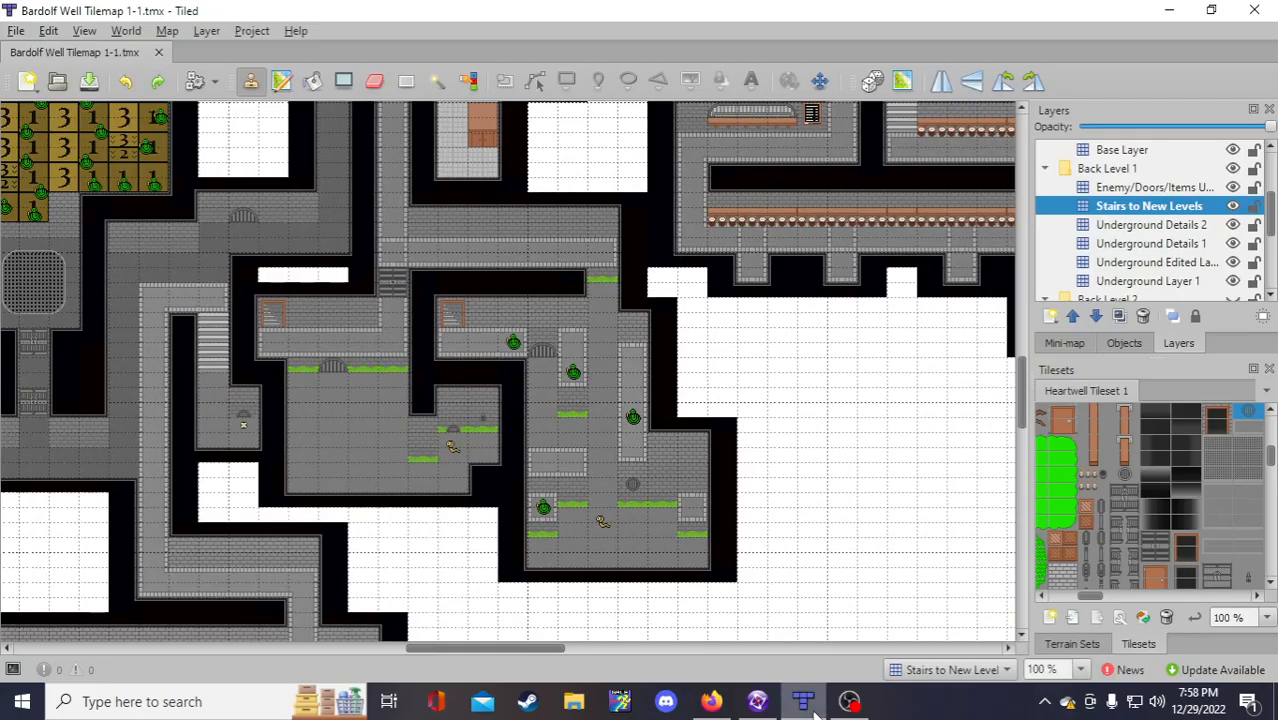
pyautogui.scroll(2, 813, 570)
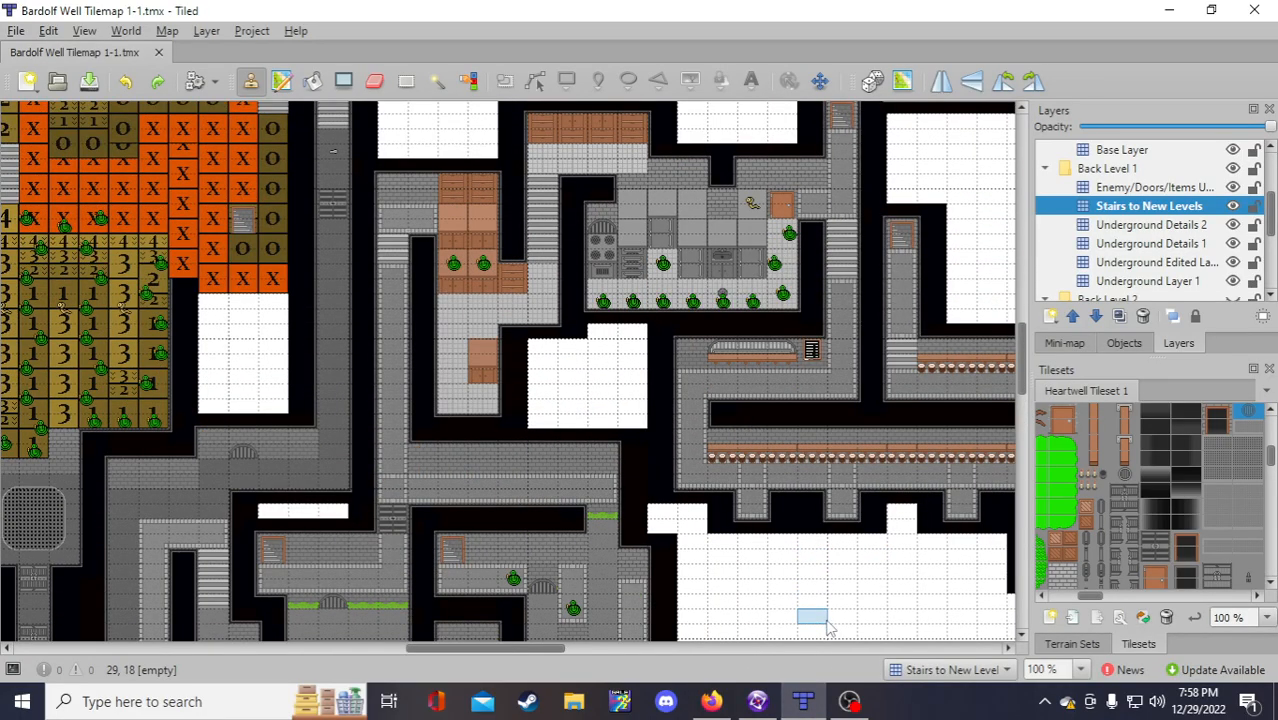
pyautogui.moveTo(473, 650); pyautogui.dragTo(629, 652)
pyautogui.scroll(-2, 830, 580)
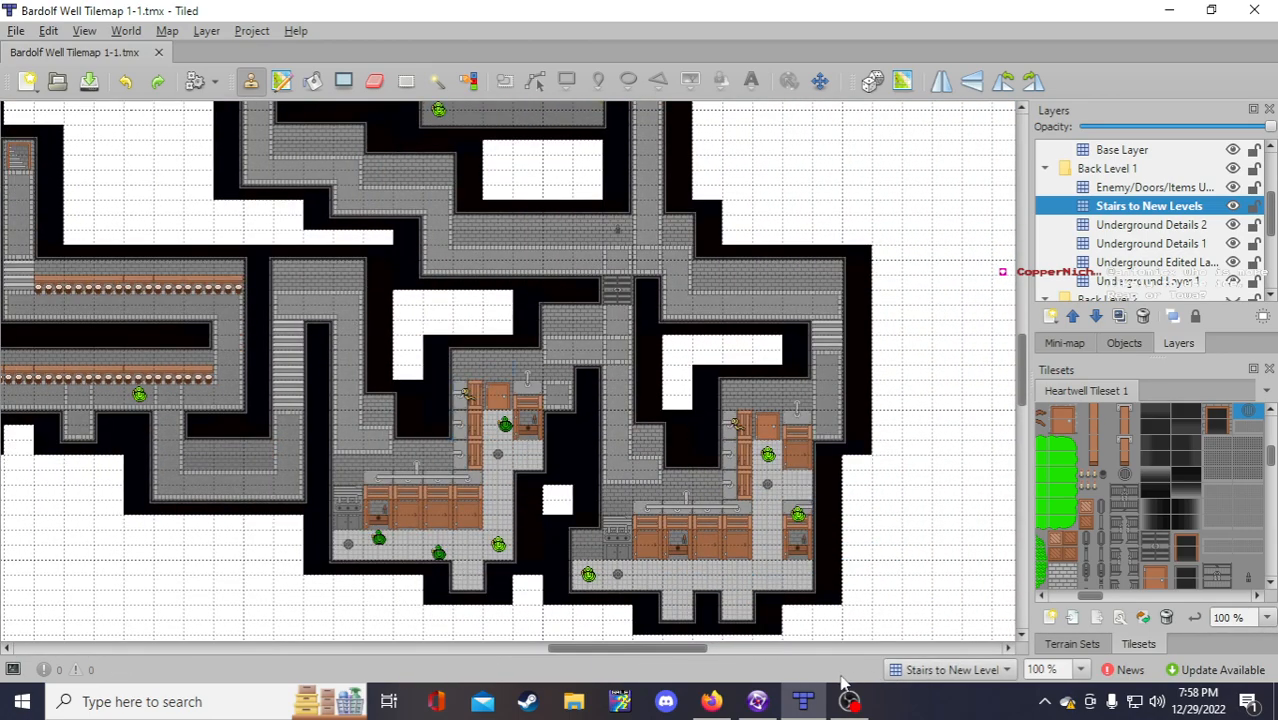
pyautogui.click(759, 704)
pyautogui.scroll(-2, 633, 554)
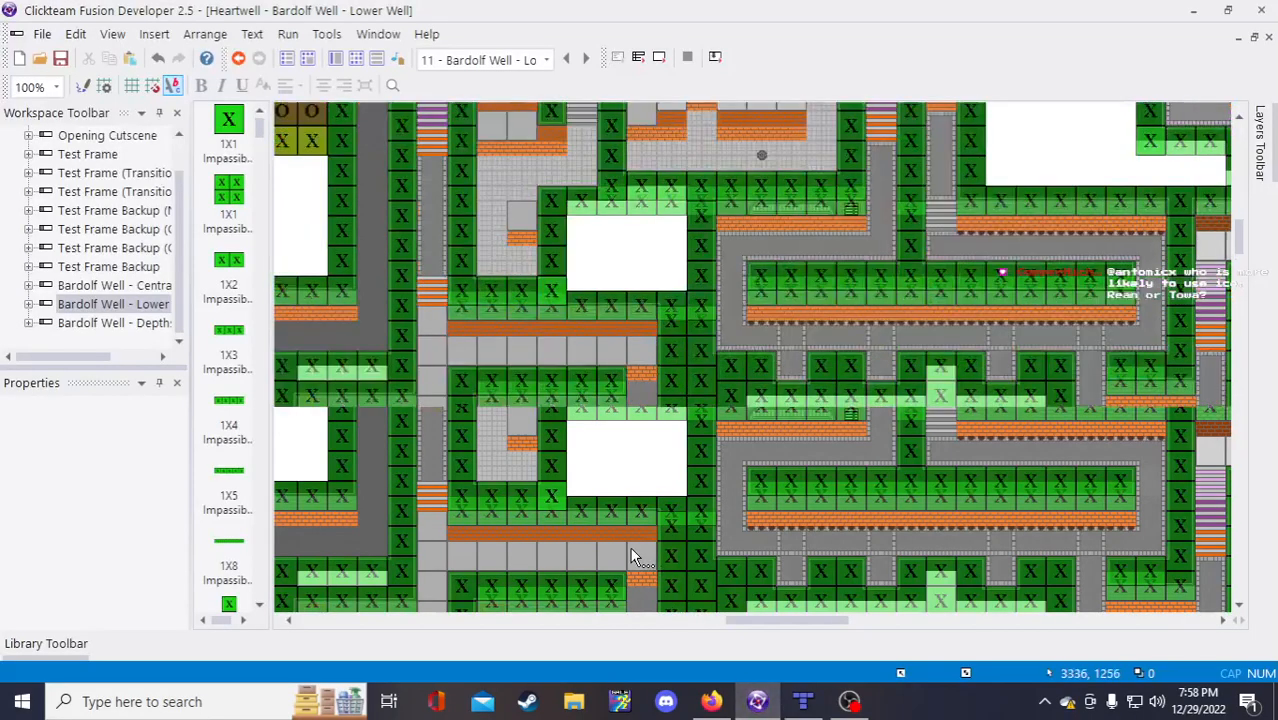
pyautogui.hscroll(3, 774, 613)
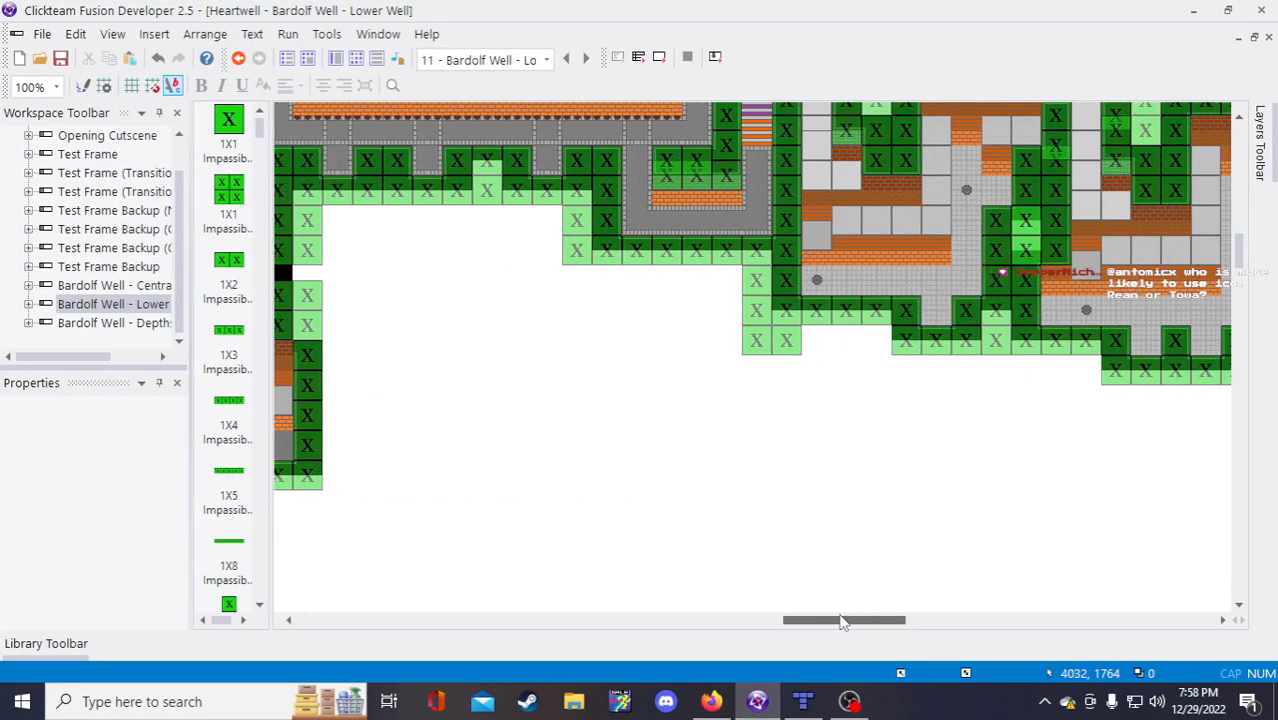
pyautogui.moveTo(818, 621); pyautogui.dragTo(847, 620)
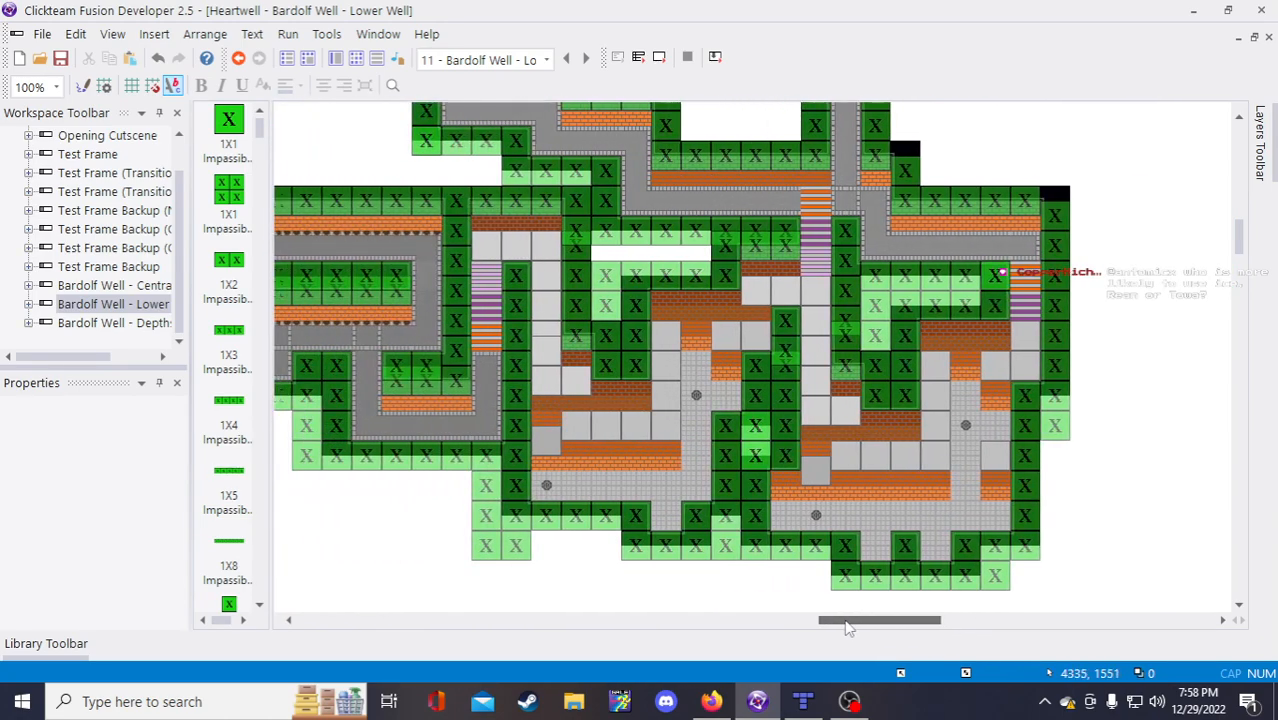
pyautogui.click(653, 621)
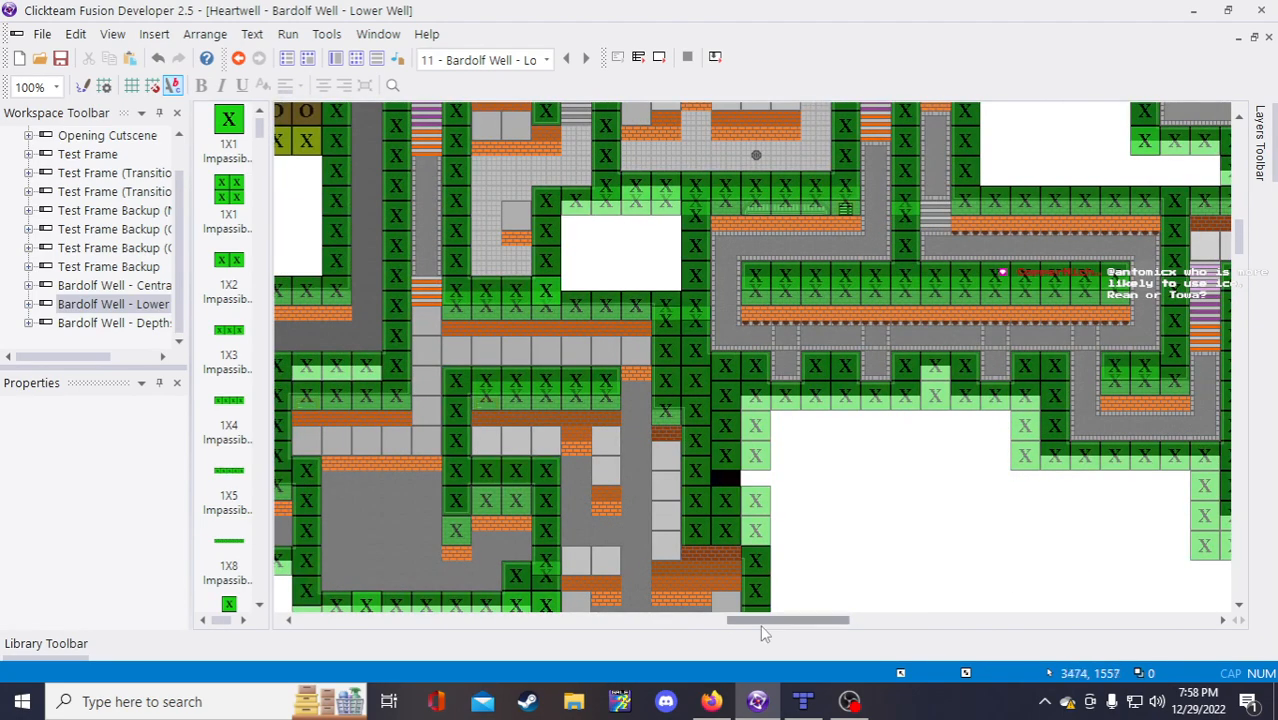
pyautogui.moveTo(760, 624); pyautogui.dragTo(798, 618)
pyautogui.scroll(-3, 793, 565)
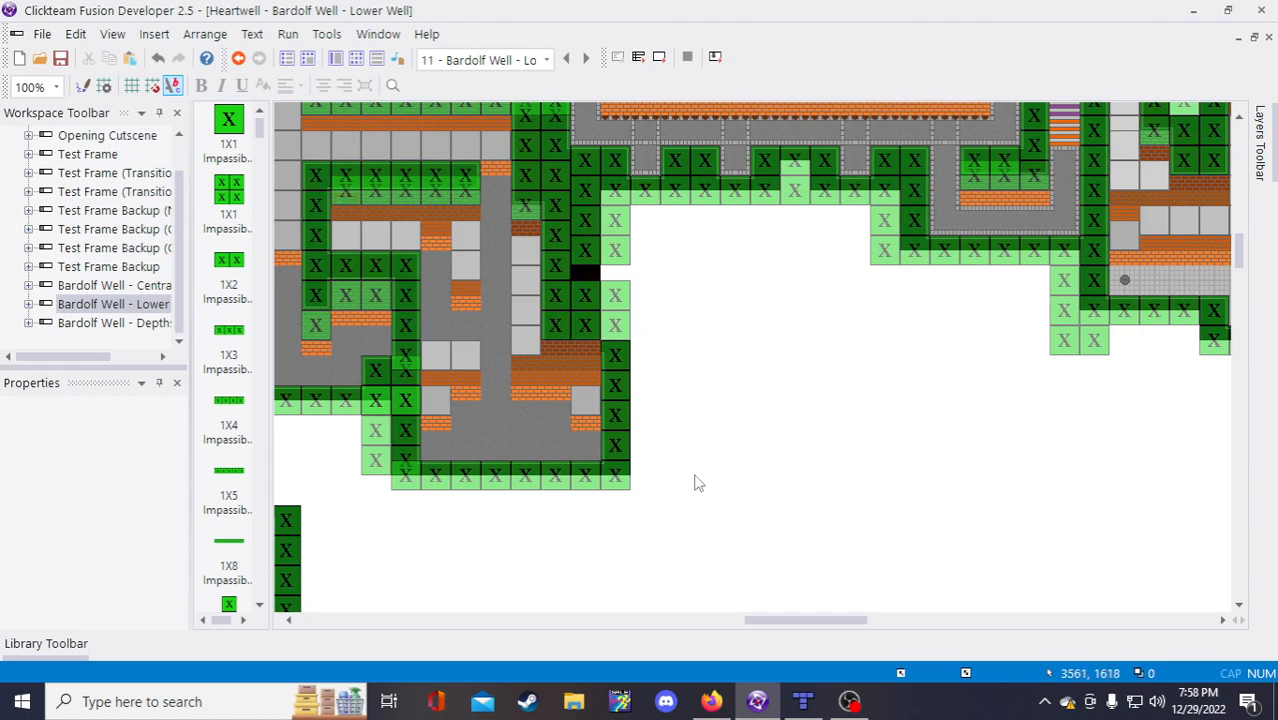
# Step: In Backdrop 1-4's image editor, paste two copies of the brick block beside the grey column
pyautogui.doubleClick(497, 333)
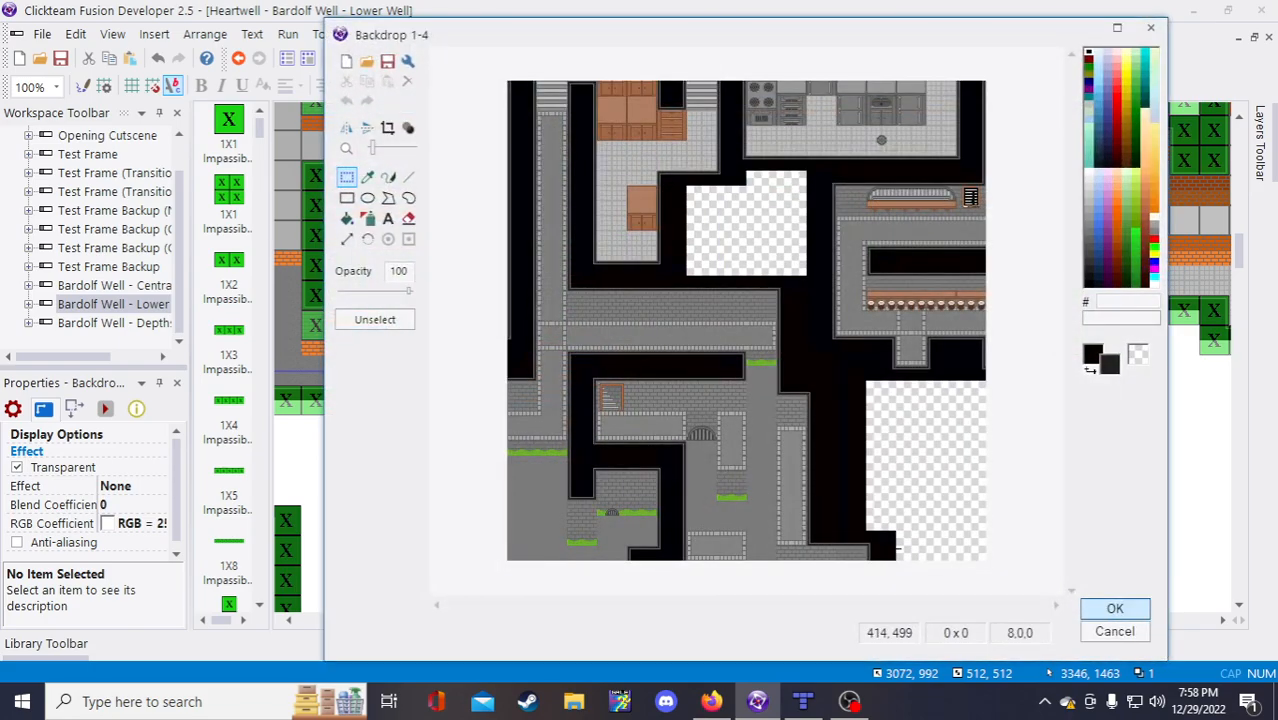
pyautogui.scroll(4, 897, 548)
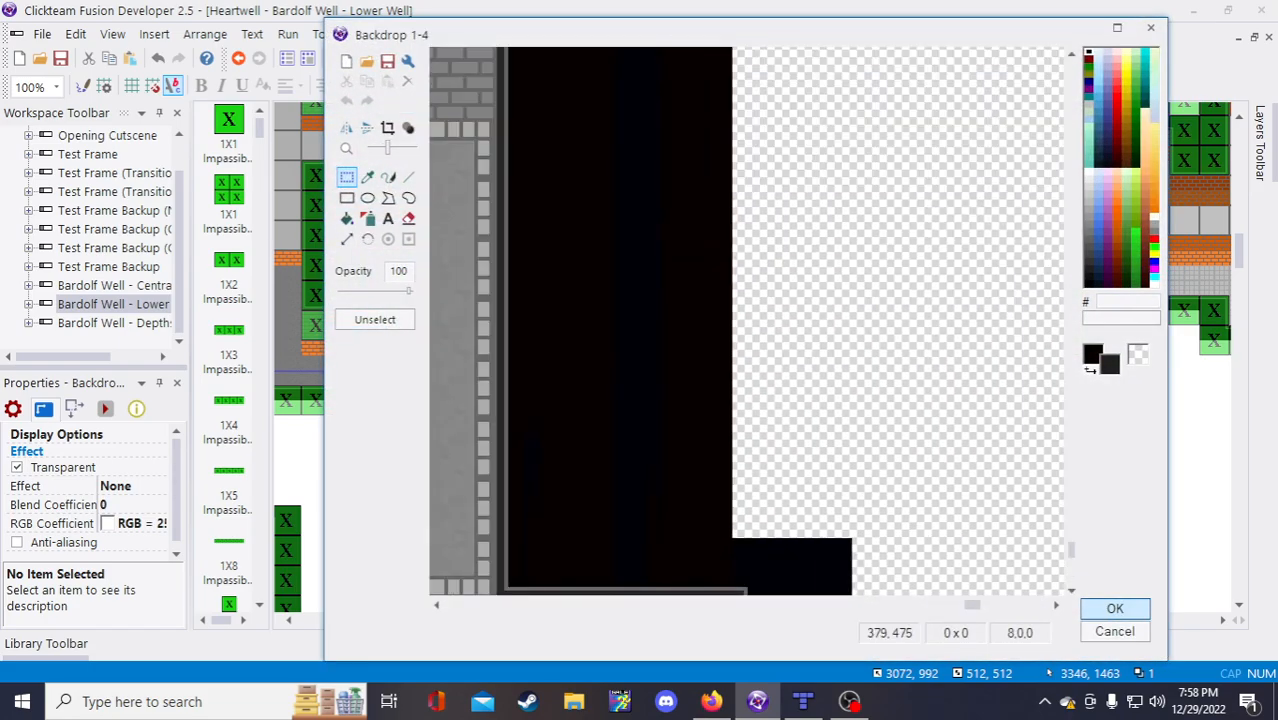
pyautogui.scroll(1, 980, 518)
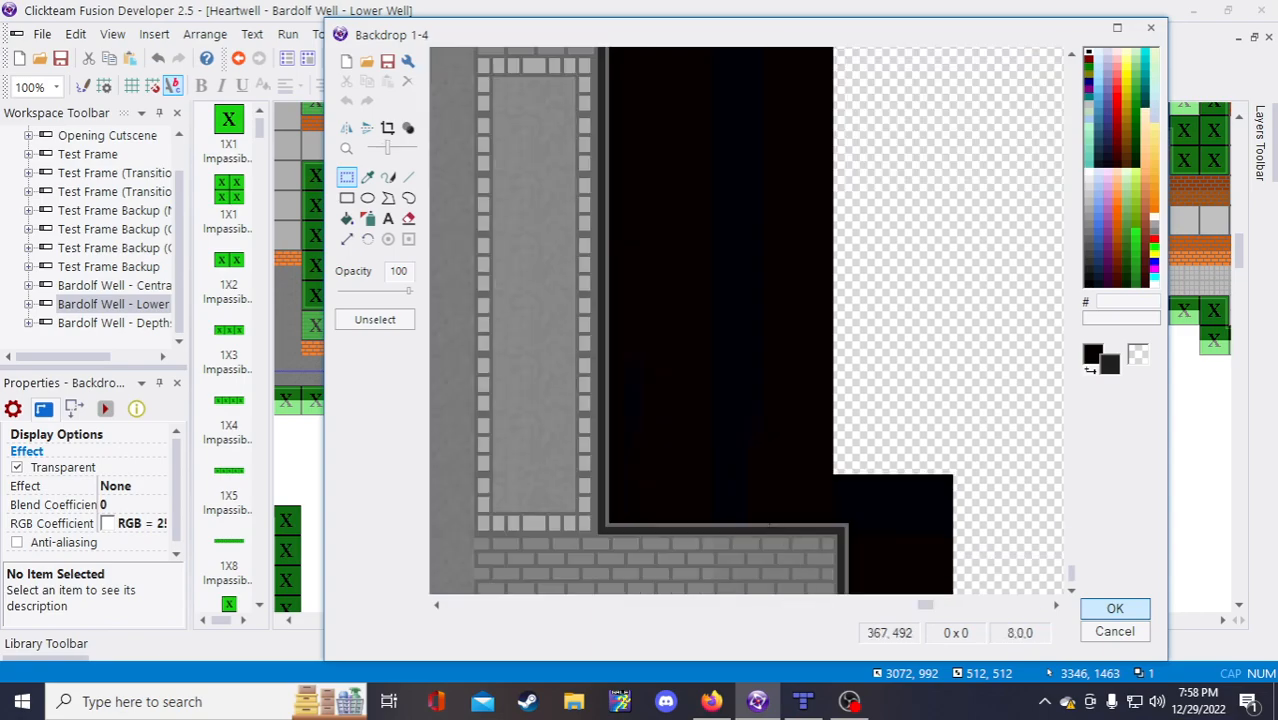
pyautogui.scroll(-1, 1010, 520)
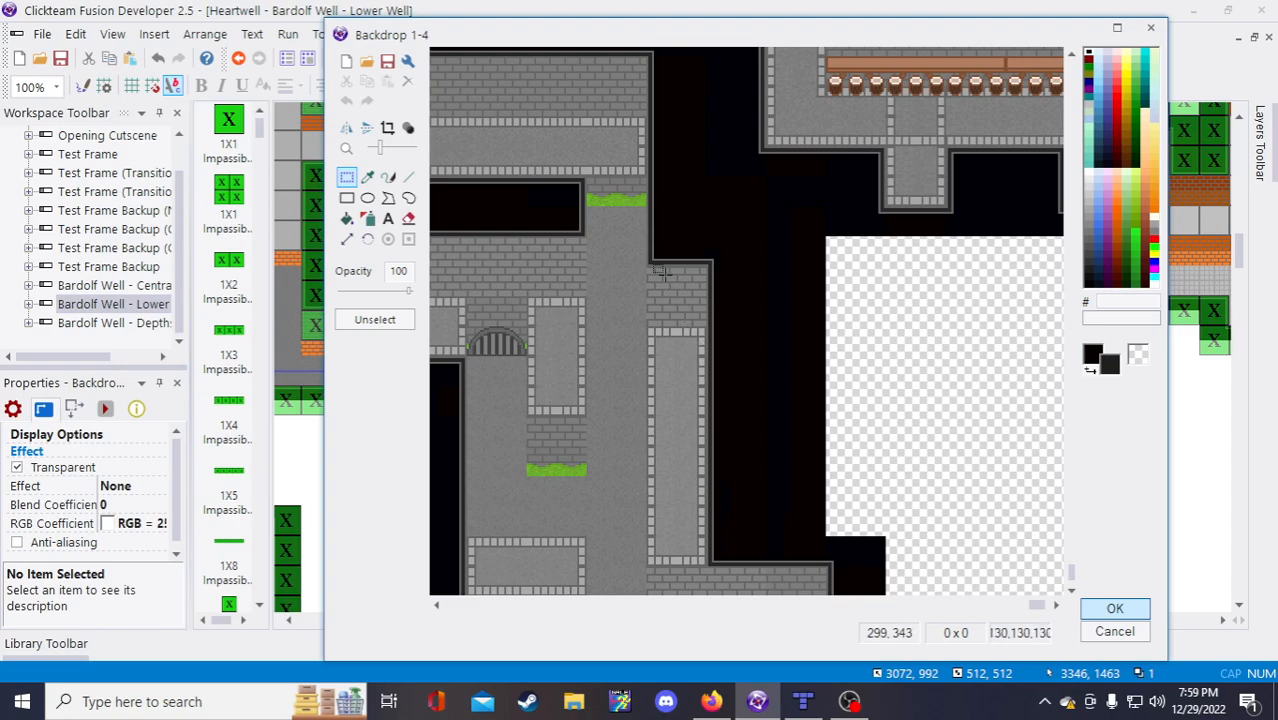
pyautogui.scroll(1, 641, 263)
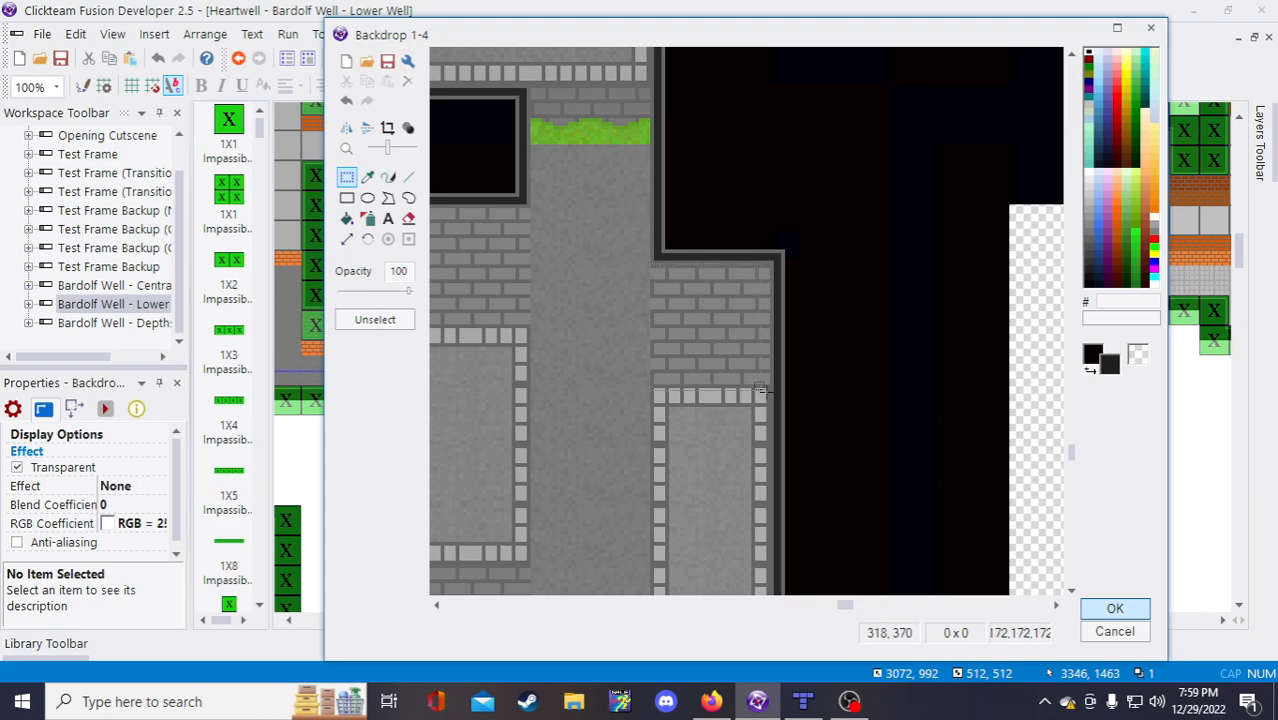
pyautogui.moveTo(650, 263); pyautogui.dragTo(771, 389)
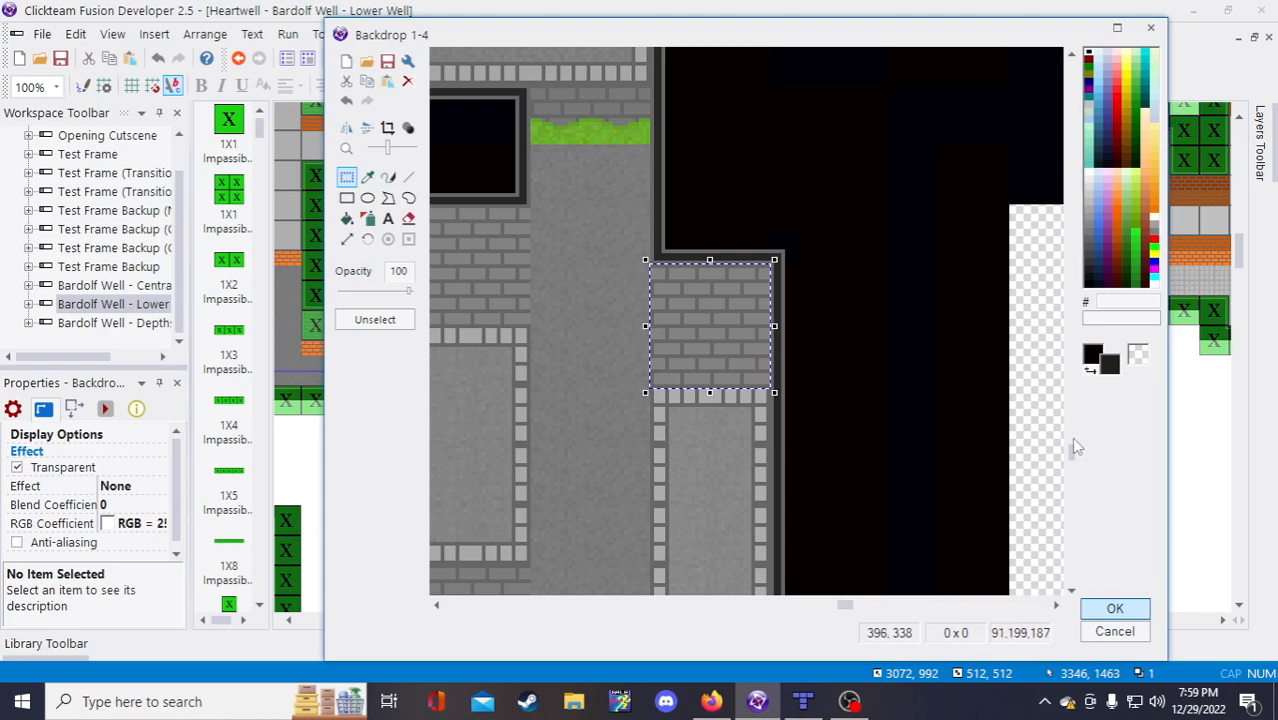
pyautogui.moveTo(1071, 448); pyautogui.dragTo(1078, 592)
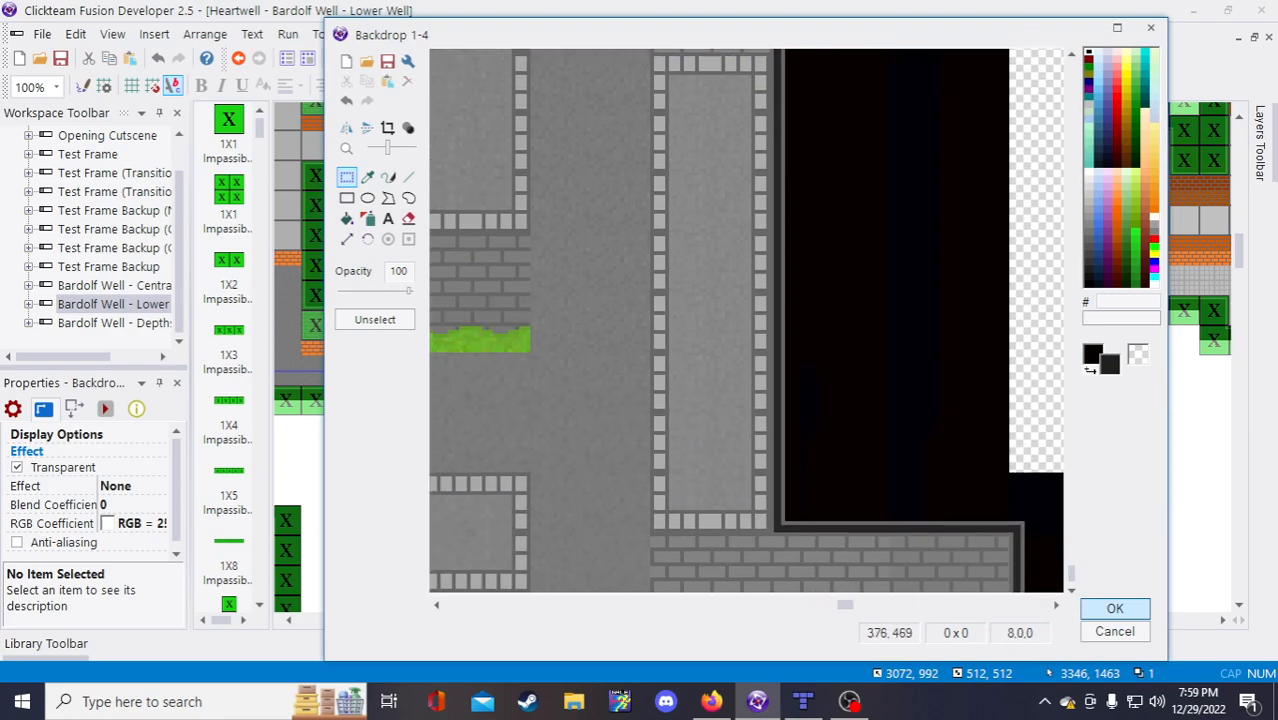
pyautogui.hotkey('ctrl', 'v')
pyautogui.moveTo(514, 143); pyautogui.dragTo(851, 496)
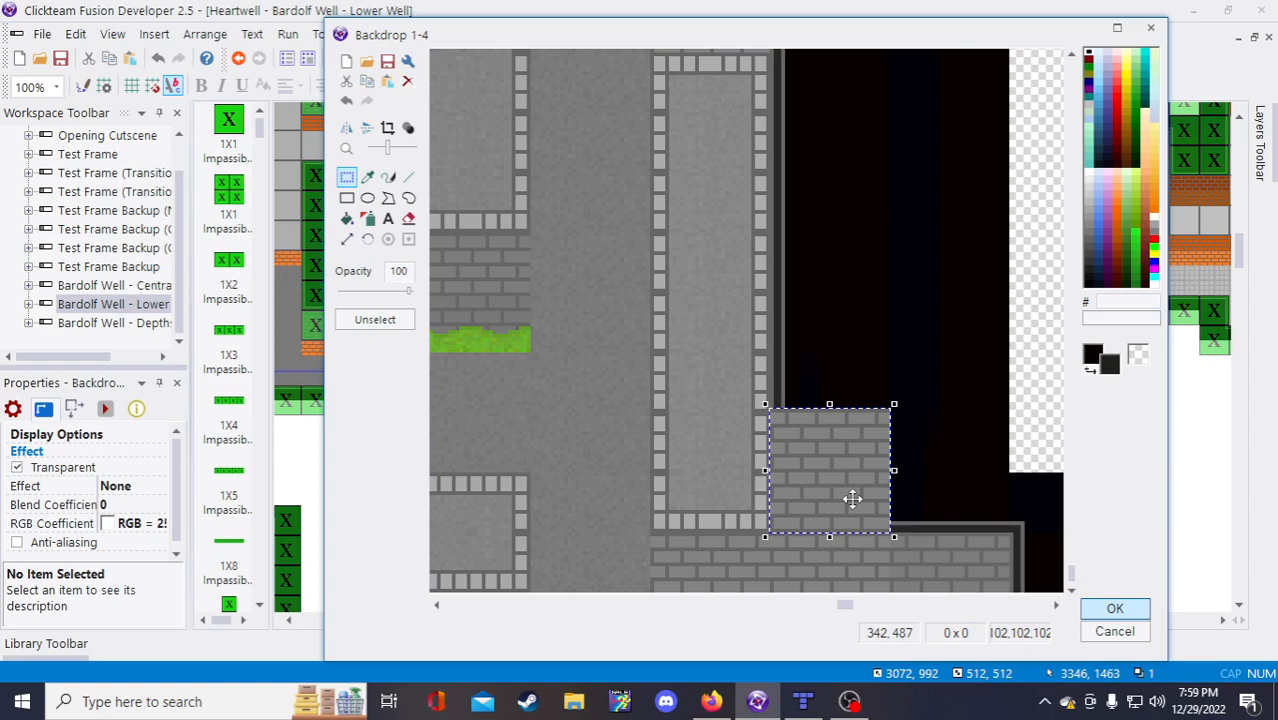
pyautogui.moveTo(852, 498); pyautogui.dragTo(852, 501)
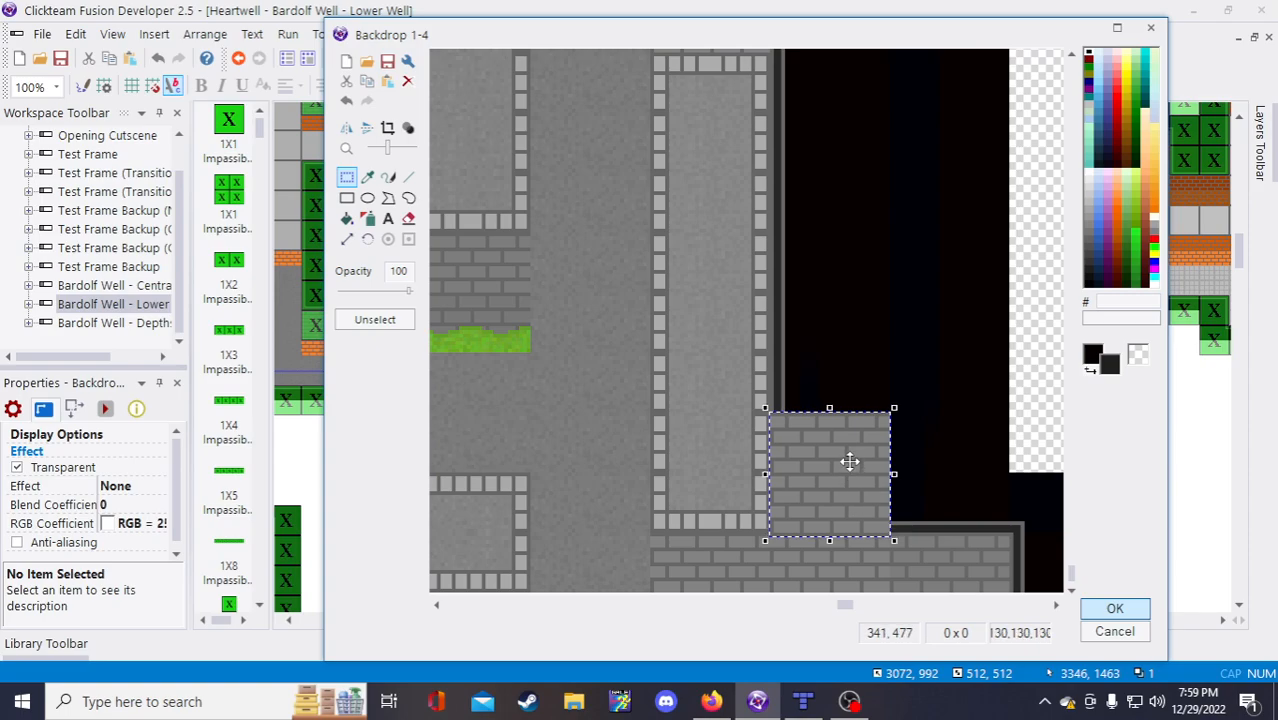
pyautogui.hotkey('ctrl', 'v')
pyautogui.moveTo(518, 117); pyautogui.dragTo(981, 475)
pyautogui.click(1029, 397)
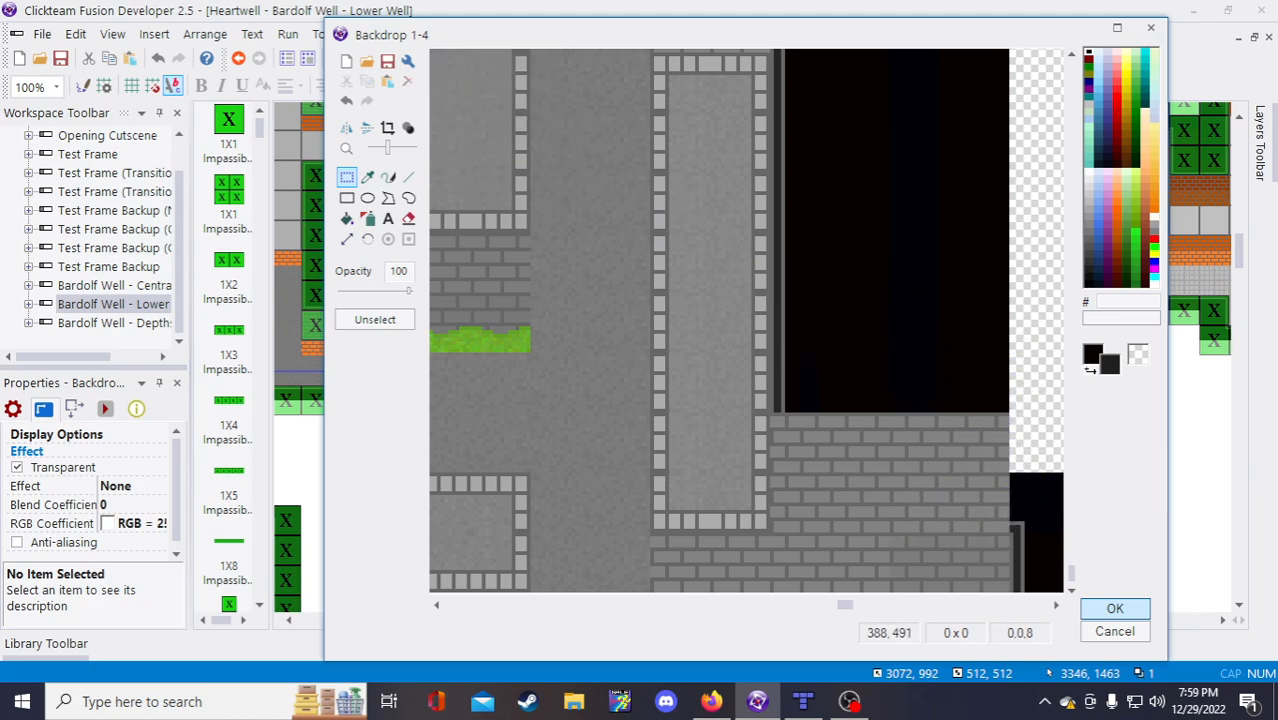
# Step: Move and stretch the black blocks up against the brick wall to fill the gap
pyautogui.moveTo(1008, 460); pyautogui.dragTo(929, 543)
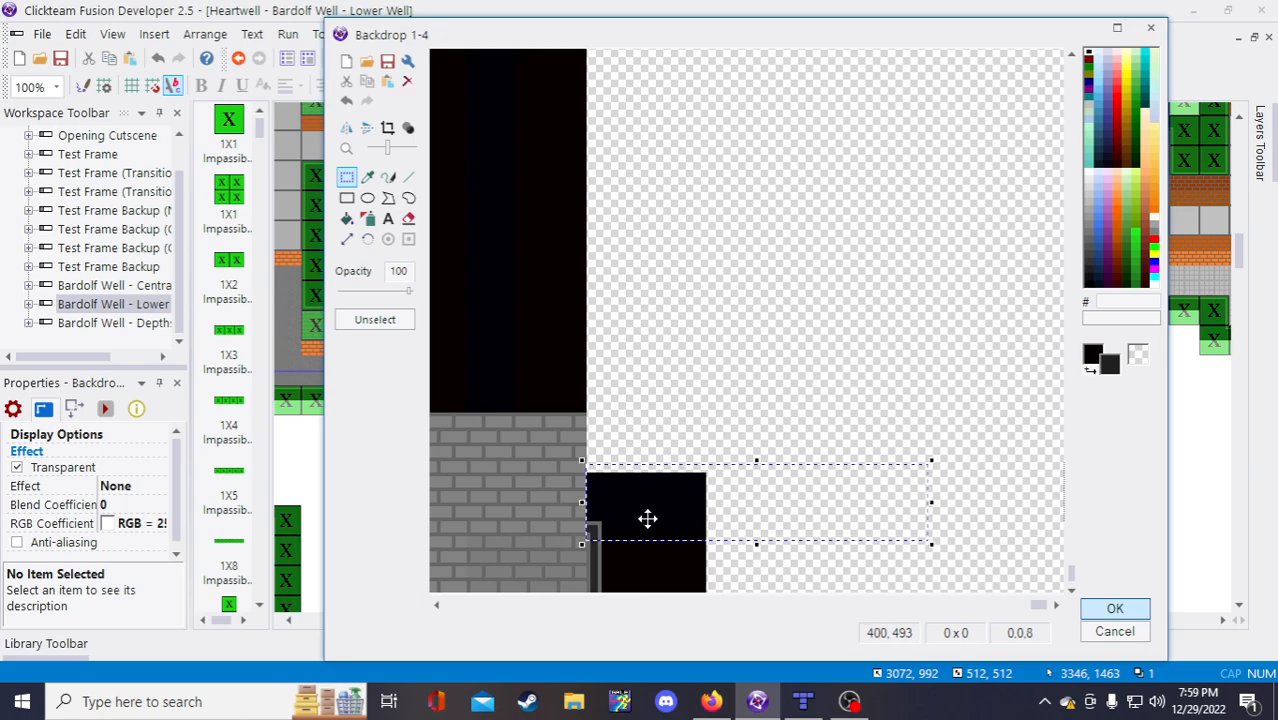
pyautogui.moveTo(647, 518); pyautogui.dragTo(645, 397)
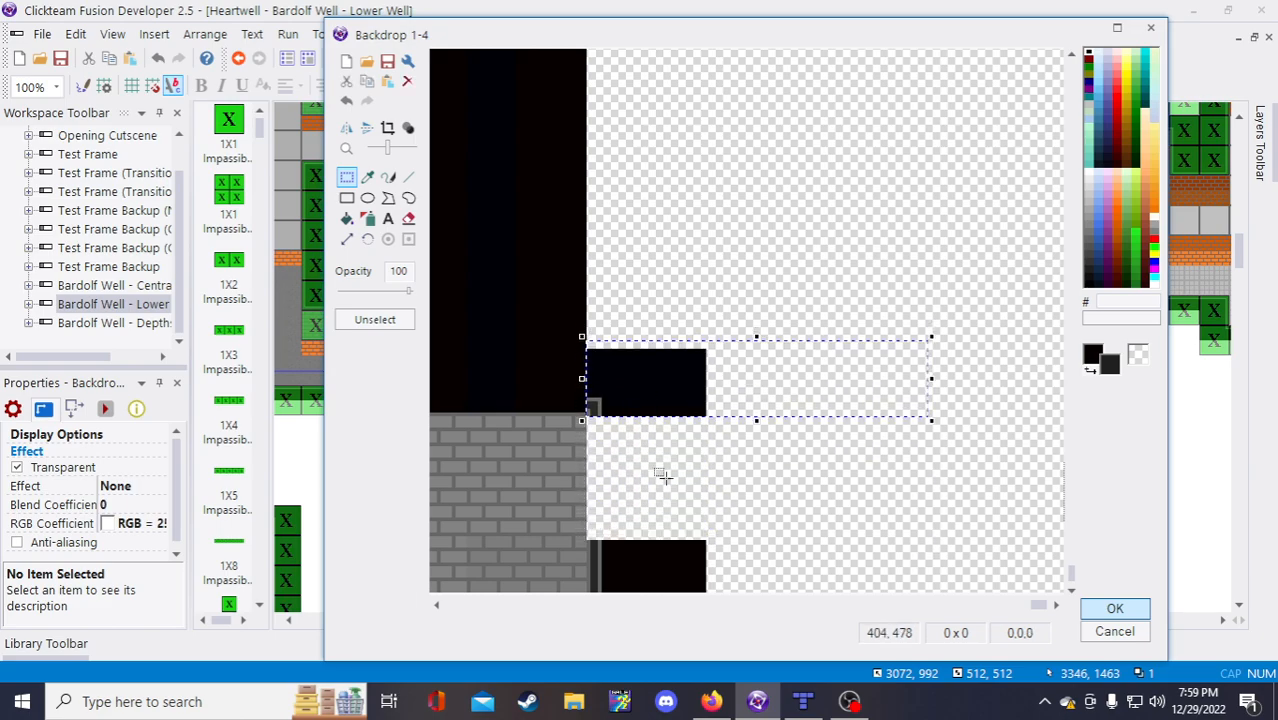
pyautogui.moveTo(768, 552); pyautogui.dragTo(581, 571)
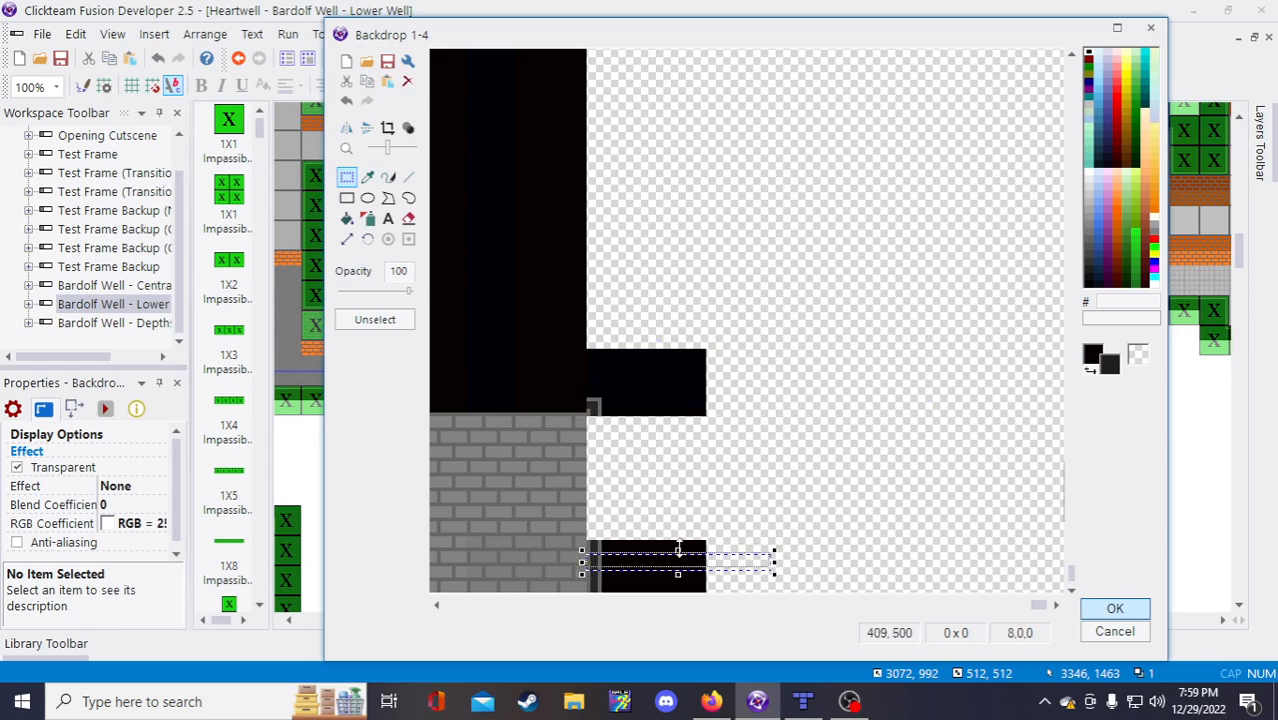
pyautogui.moveTo(678, 548); pyautogui.dragTo(686, 416)
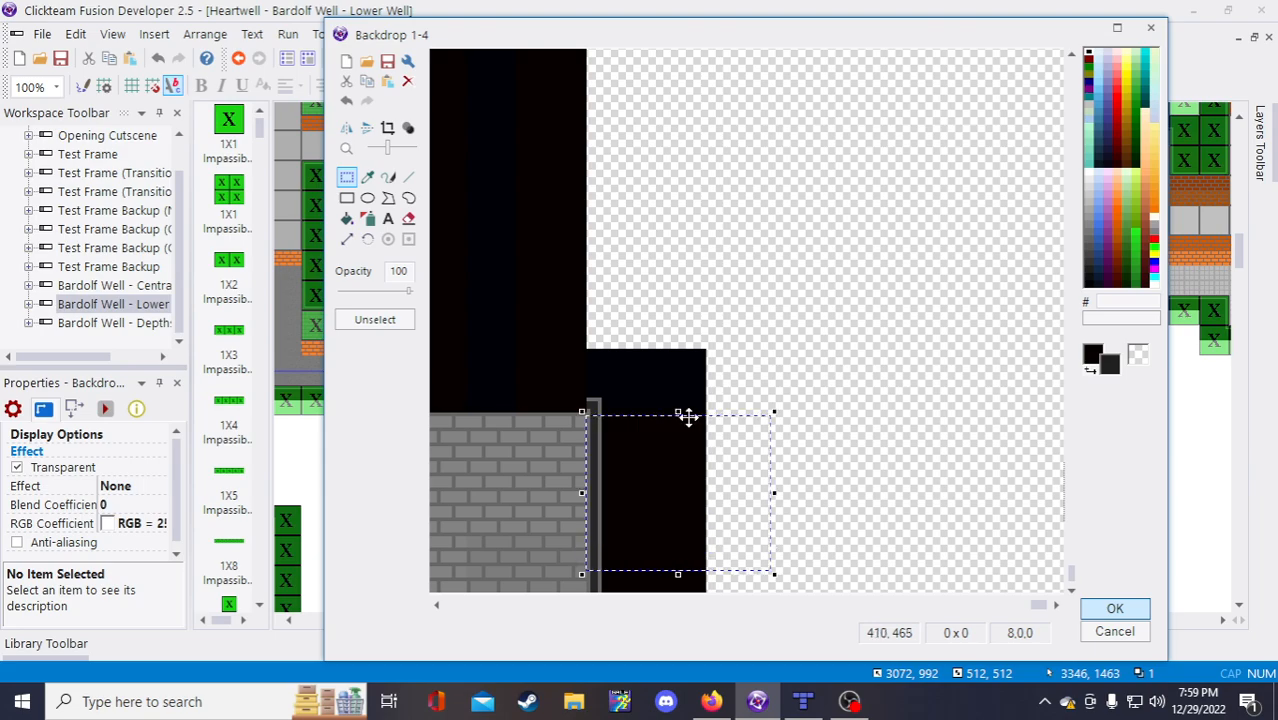
pyautogui.click(827, 406)
pyautogui.moveTo(1034, 607); pyautogui.dragTo(921, 614)
pyautogui.scroll(1, 765, 414)
pyautogui.scroll(-1, 765, 412)
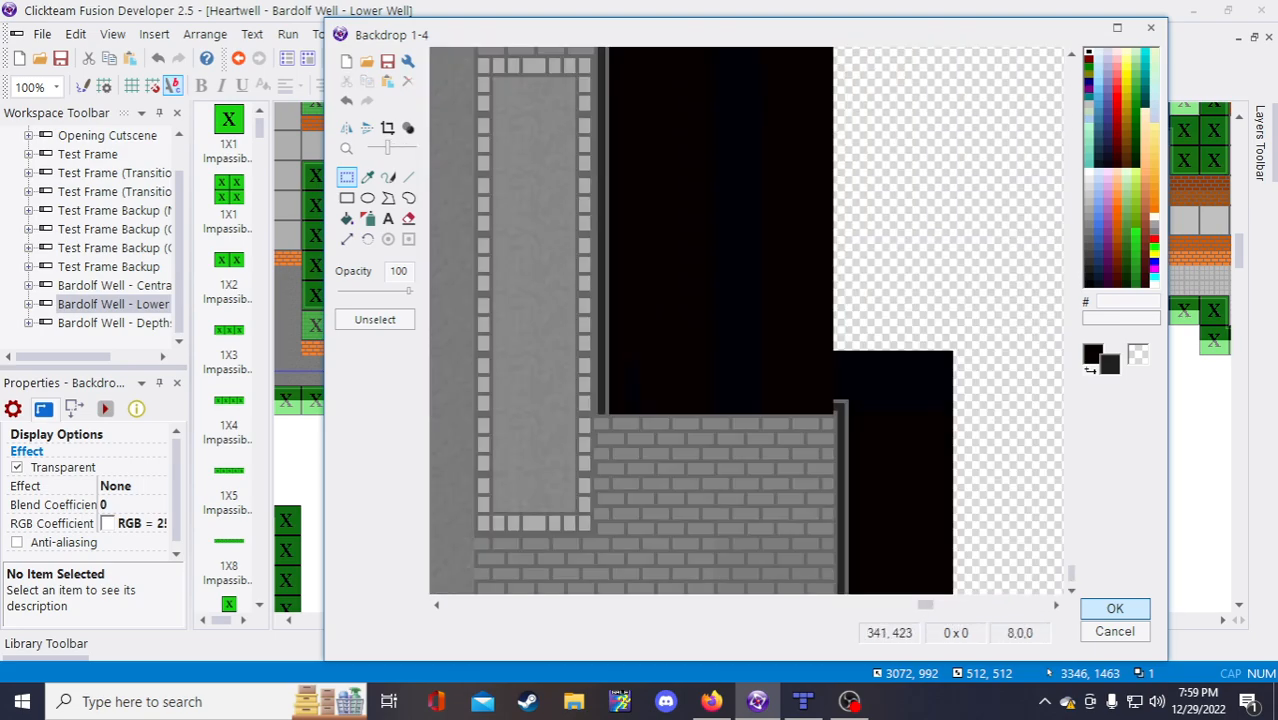
pyautogui.scroll(-1, 765, 413)
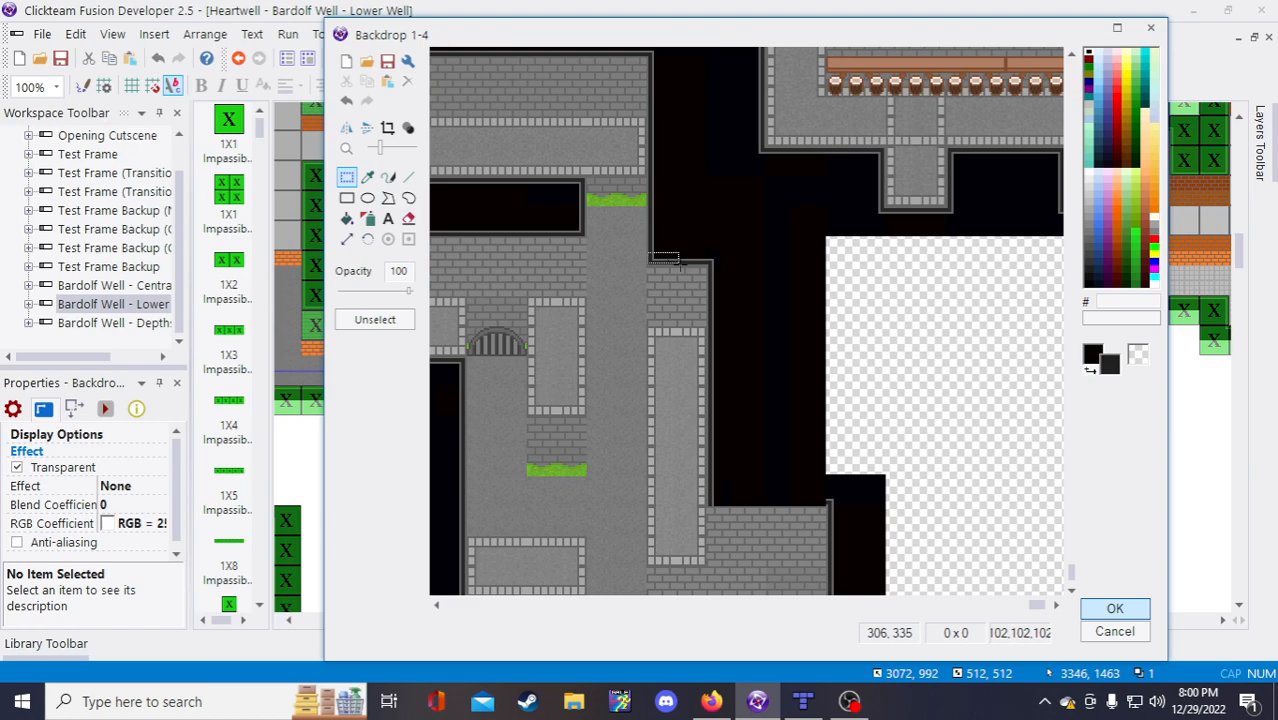
# Step: Place a wall-edge strip at the void's bottom-left corner, stretch it along the bottom, and apply the edits
pyautogui.scroll(1, 570, 244)
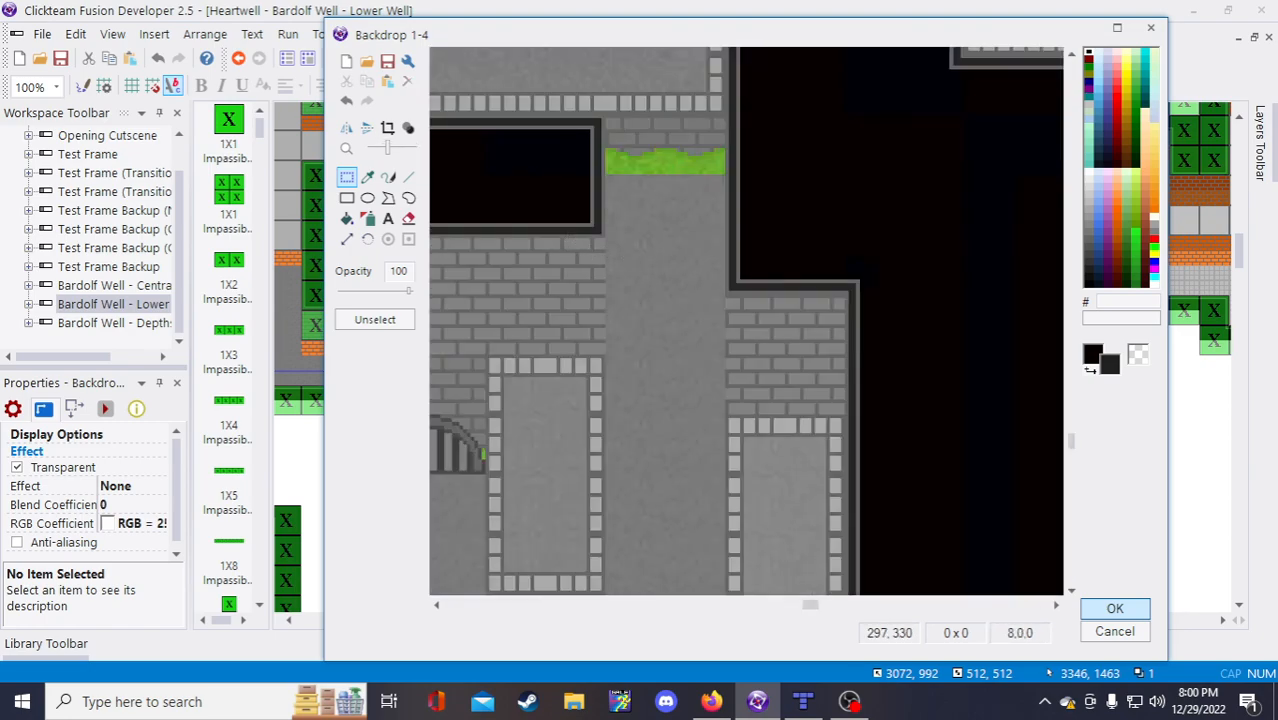
pyautogui.moveTo(738, 261); pyautogui.dragTo(812, 298)
pyautogui.scroll(-2, 820, 310)
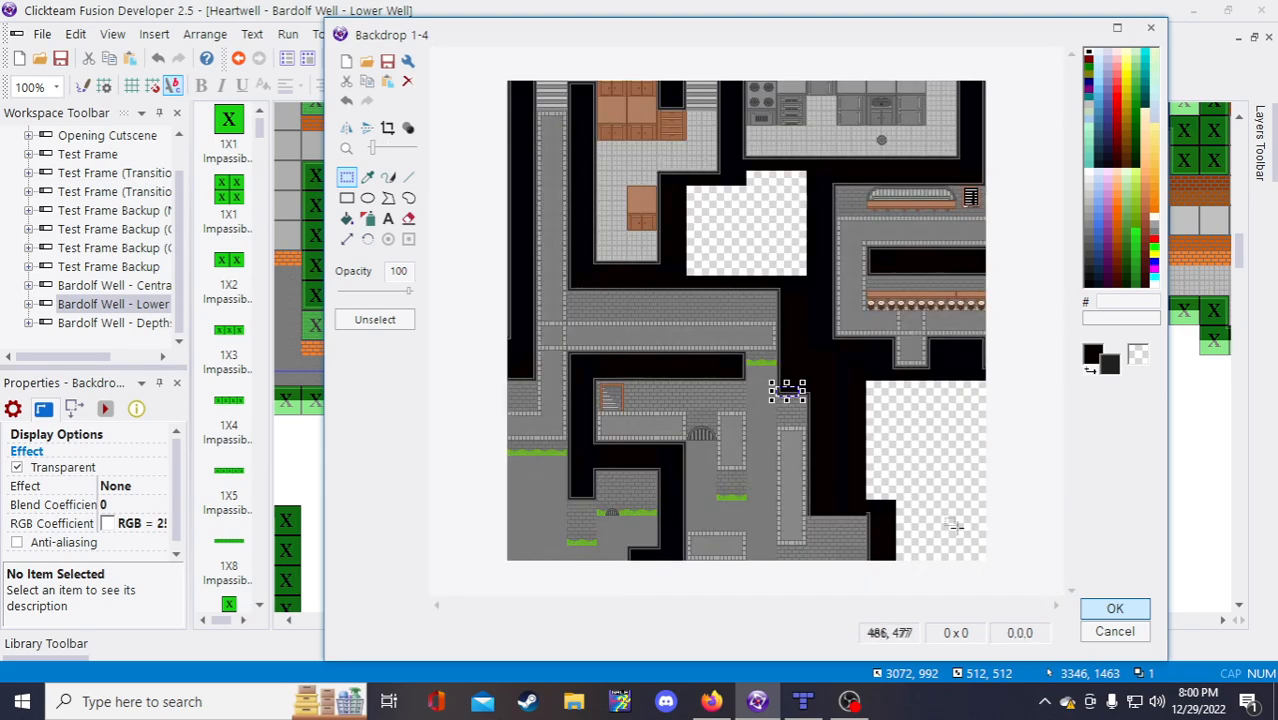
pyautogui.scroll(2, 955, 527)
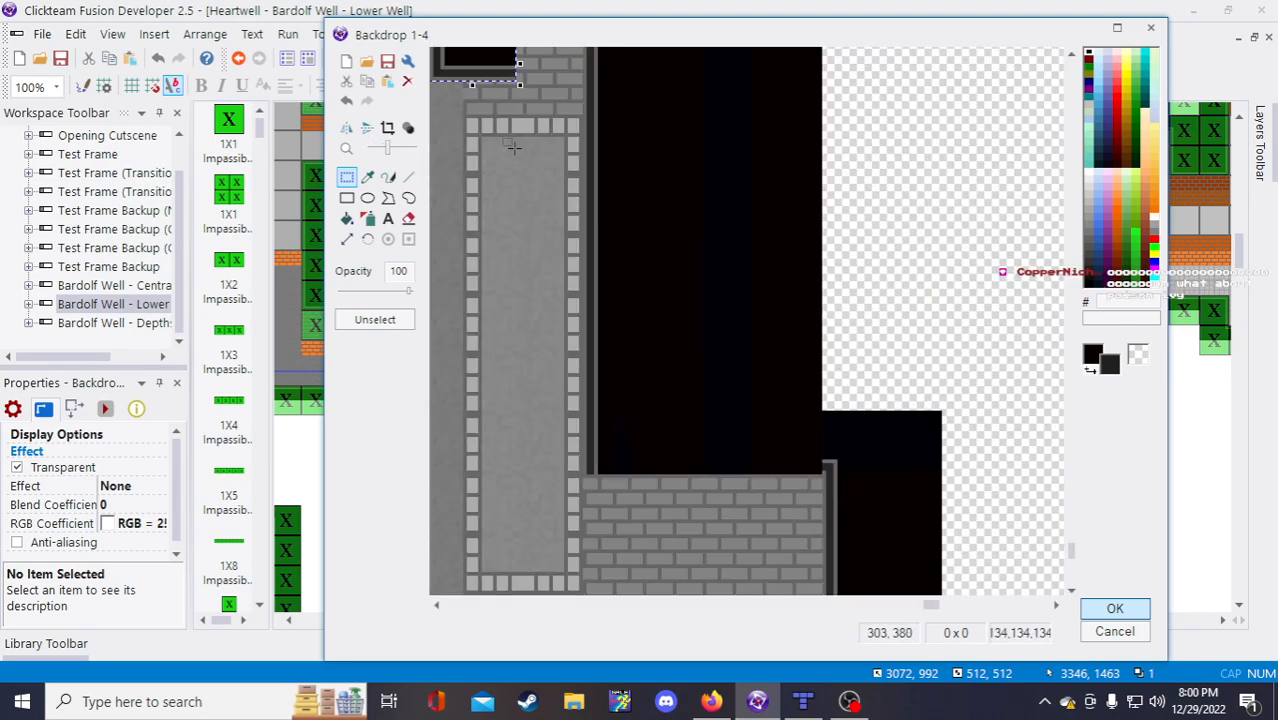
pyautogui.moveTo(483, 69); pyautogui.dragTo(638, 463)
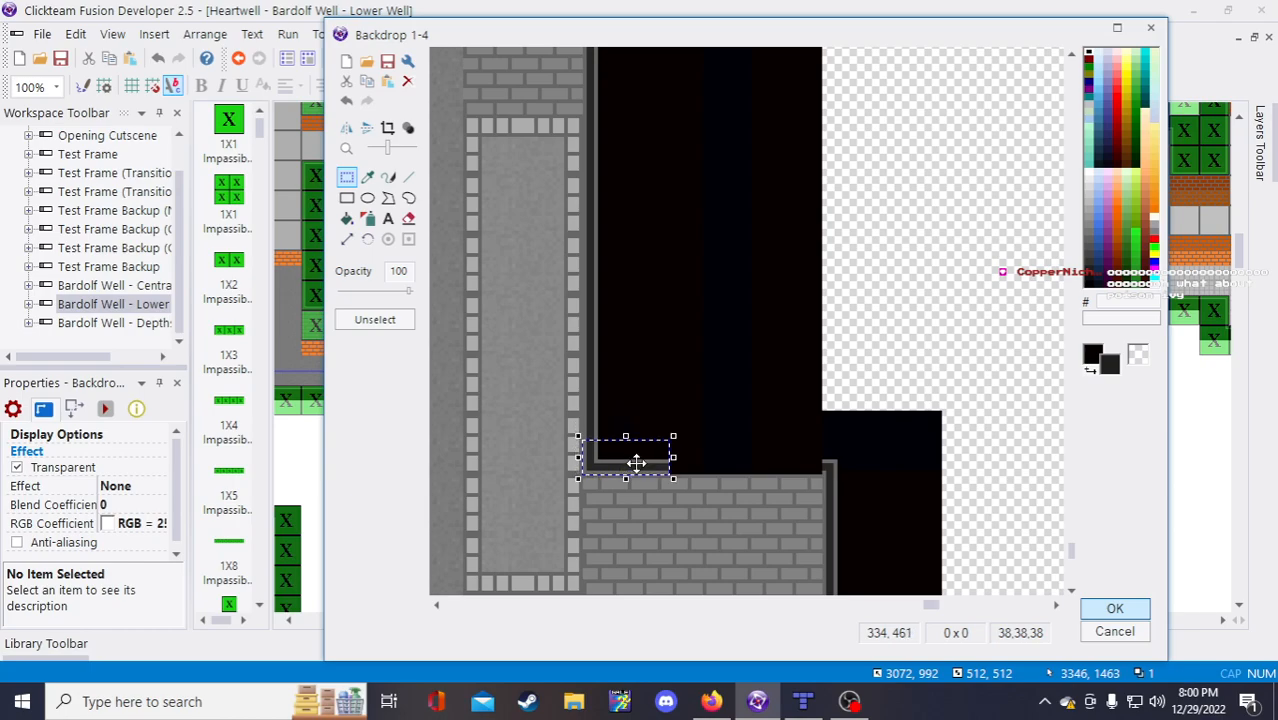
pyautogui.click(853, 368)
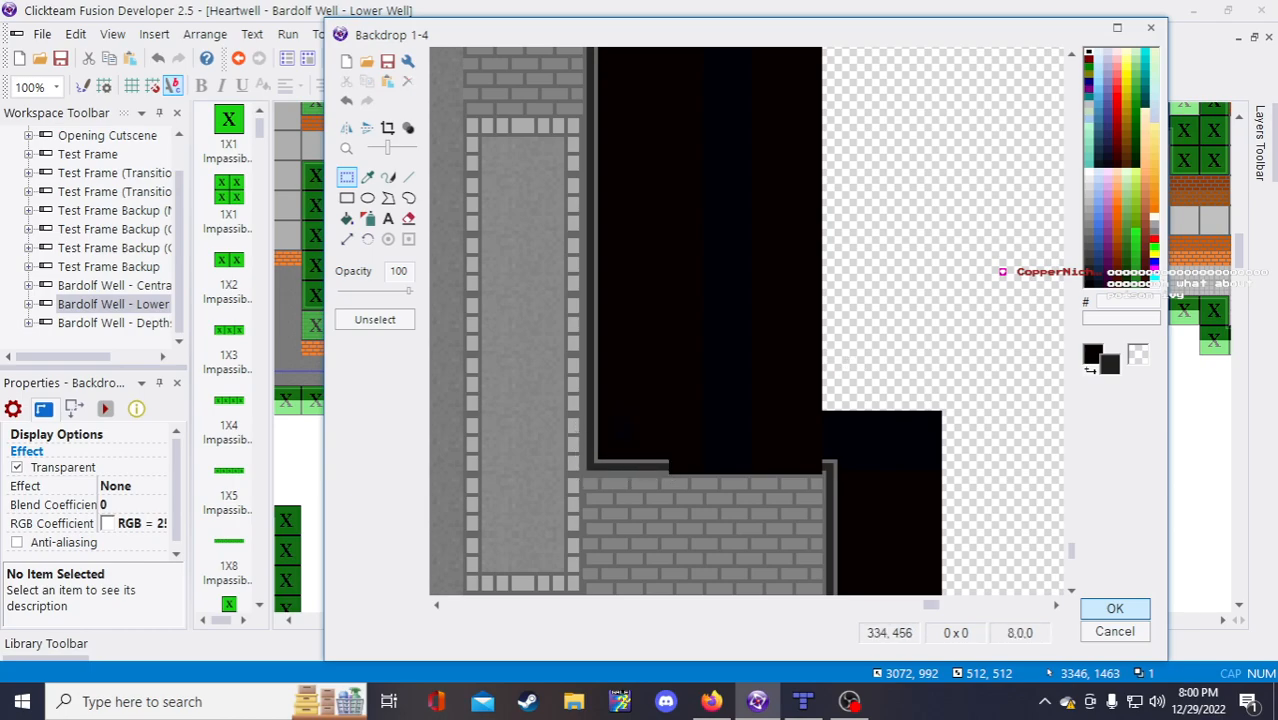
pyautogui.moveTo(662, 476); pyautogui.dragTo(824, 459)
pyautogui.click(846, 458)
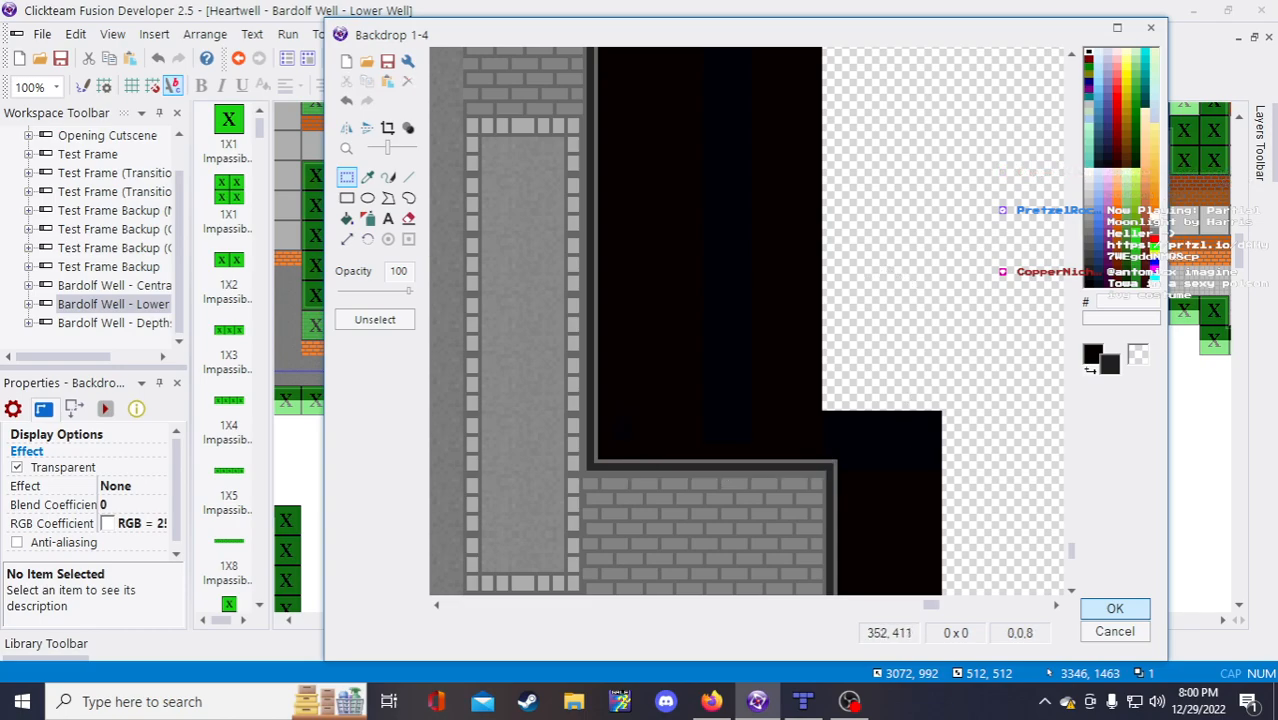
pyautogui.scroll(-1, 702, 272)
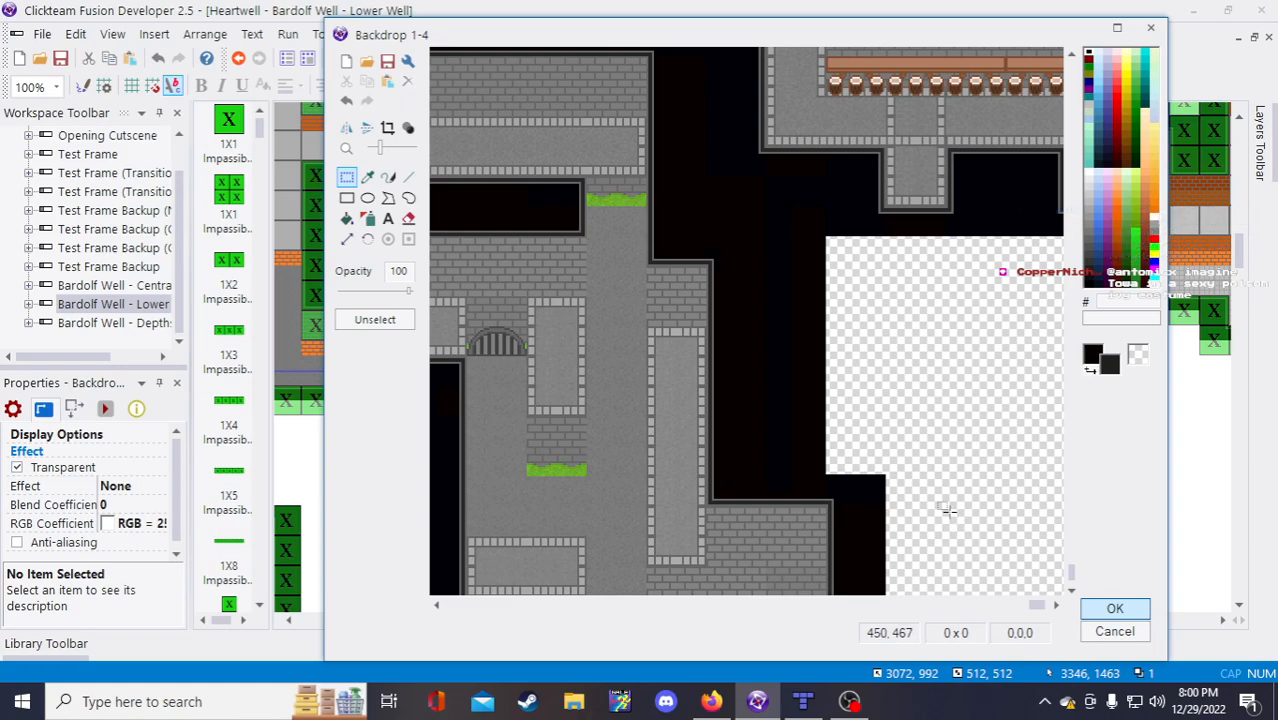
pyautogui.scroll(-2, 945, 518)
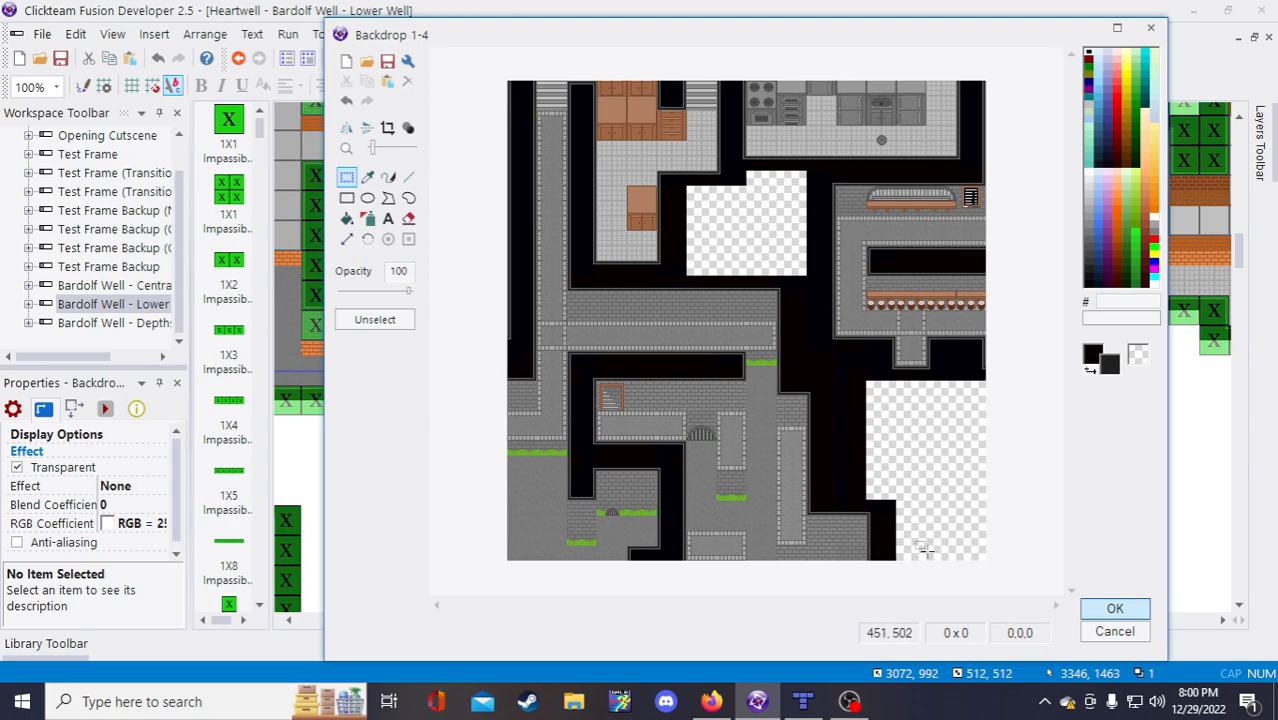
pyautogui.click(1134, 612)
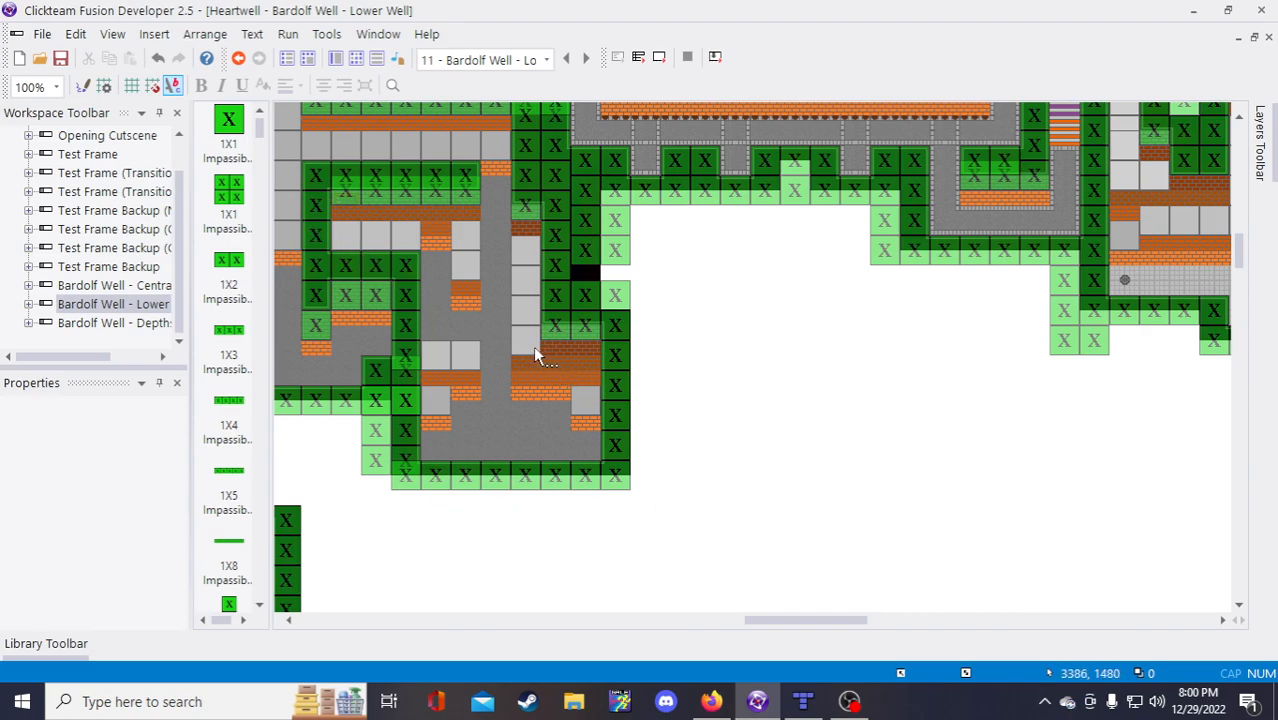
# Step: Scroll around the Bardolf Well frame to inspect the edited backdrop, then switch to the stream notes
pyautogui.scroll(3, 707, 536)
pyautogui.scroll(3, 807, 588)
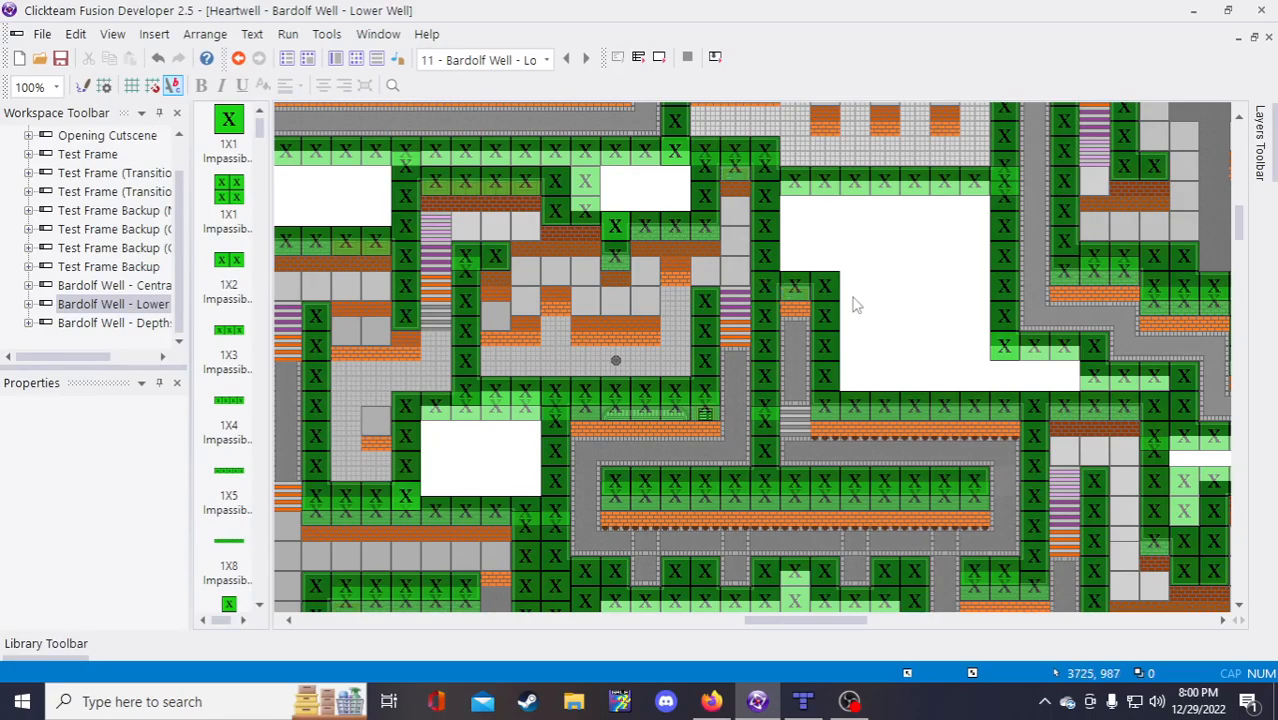
pyautogui.scroll(-3, 853, 300)
pyautogui.scroll(3, 899, 456)
pyautogui.moveTo(797, 621); pyautogui.dragTo(870, 639)
pyautogui.scroll(-3, 876, 630)
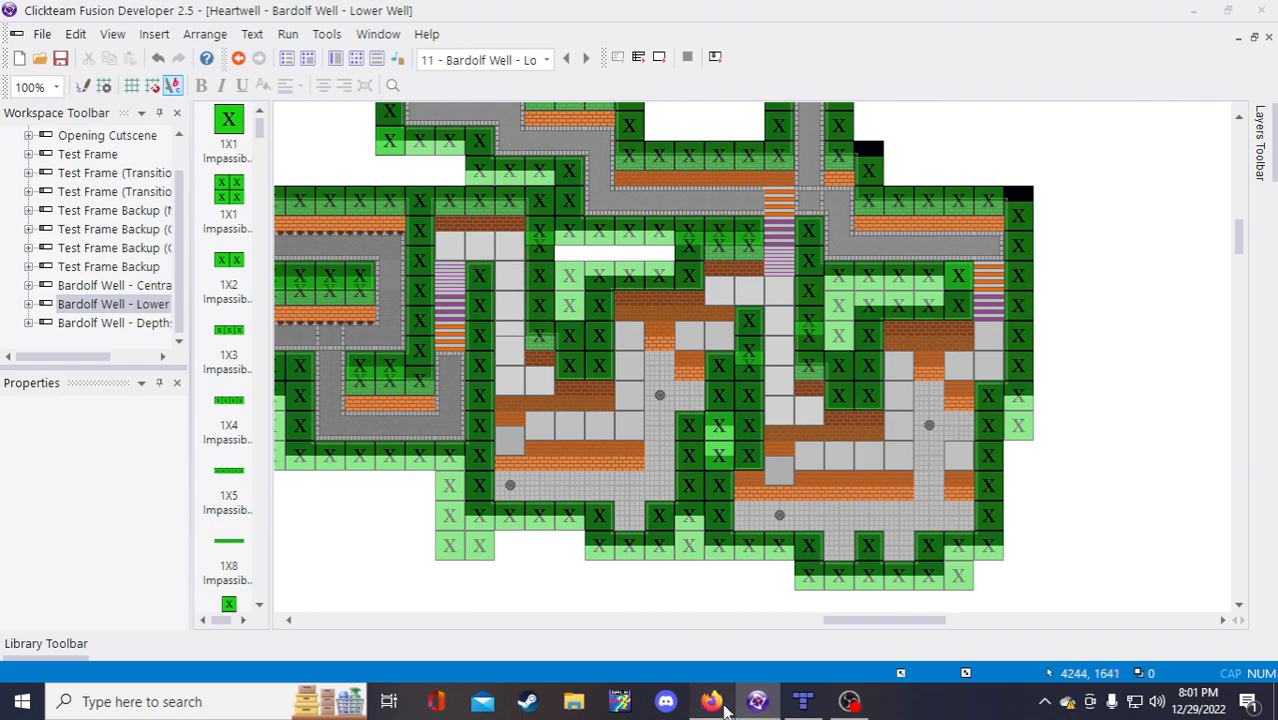
pyautogui.hotkey('alt', 'Tab')
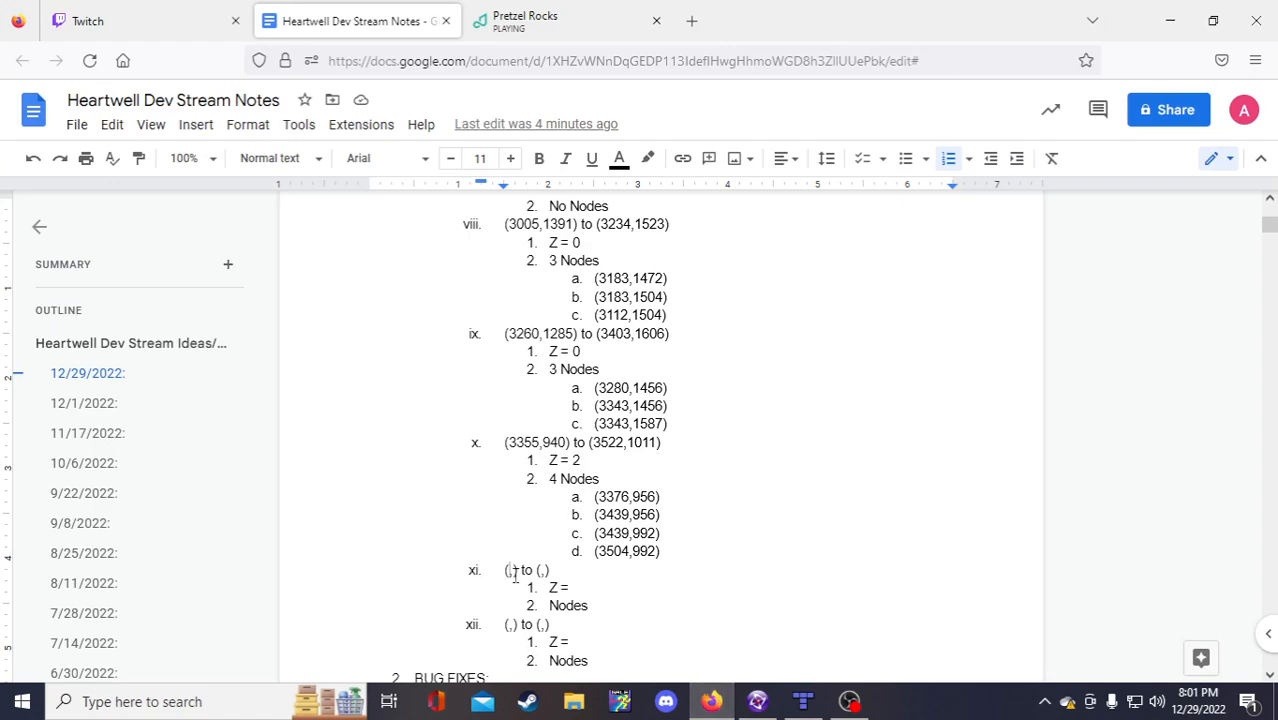
# Step: Enter item xi's corner coordinates as (4029,1228) and (4162,1362)
pyautogui.click(512, 571)
pyautogui.write('4029')
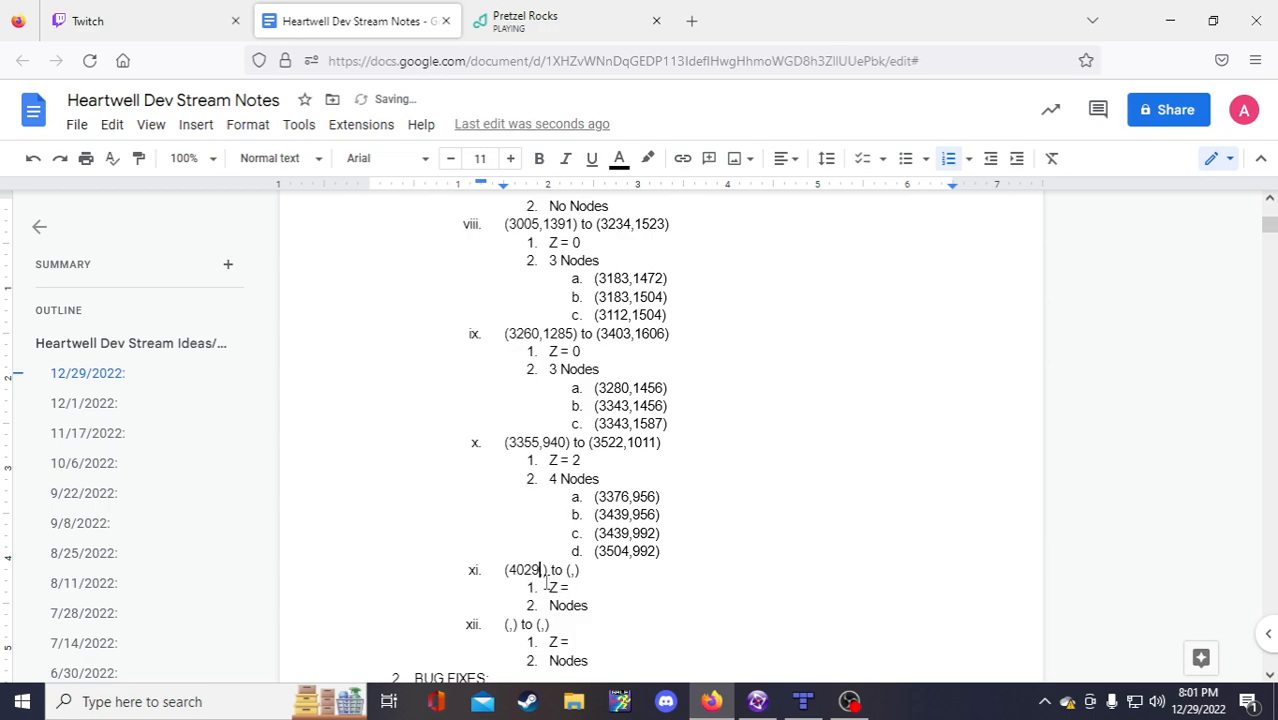
pyautogui.press('Right')
pyautogui.write('1228')
pyautogui.hotkey('alt', 'Tab')
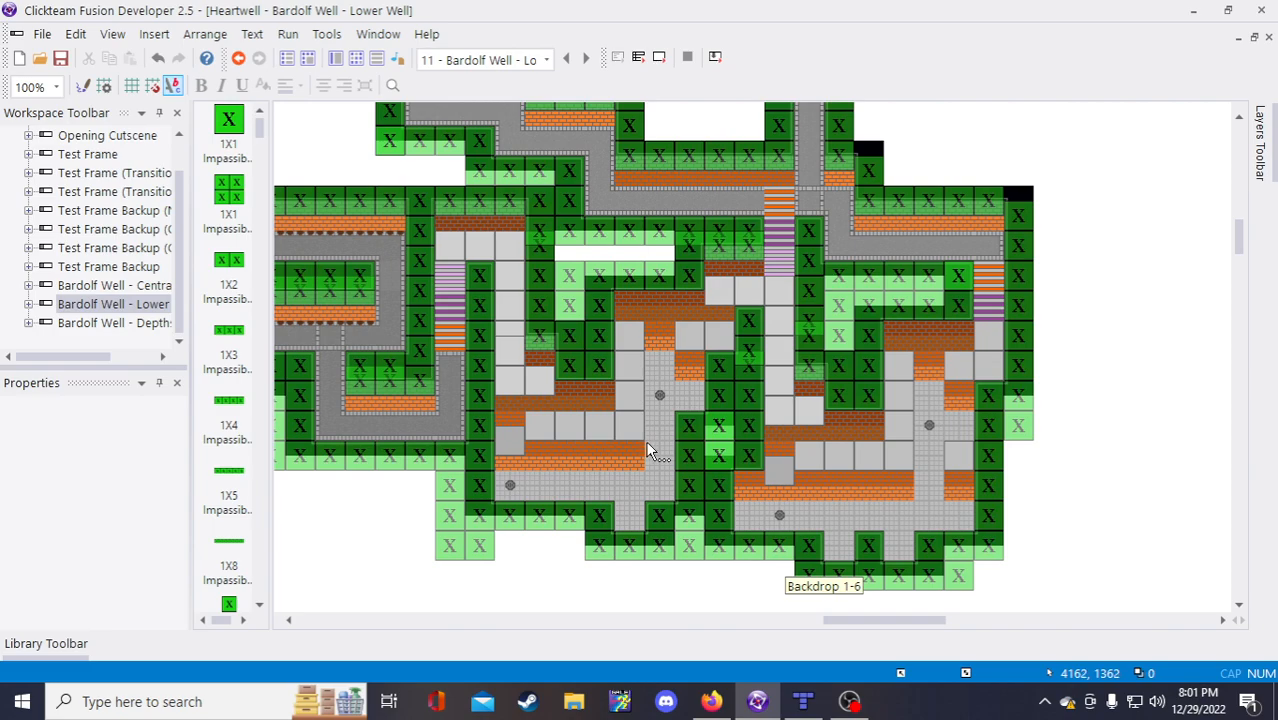
pyautogui.click(711, 701)
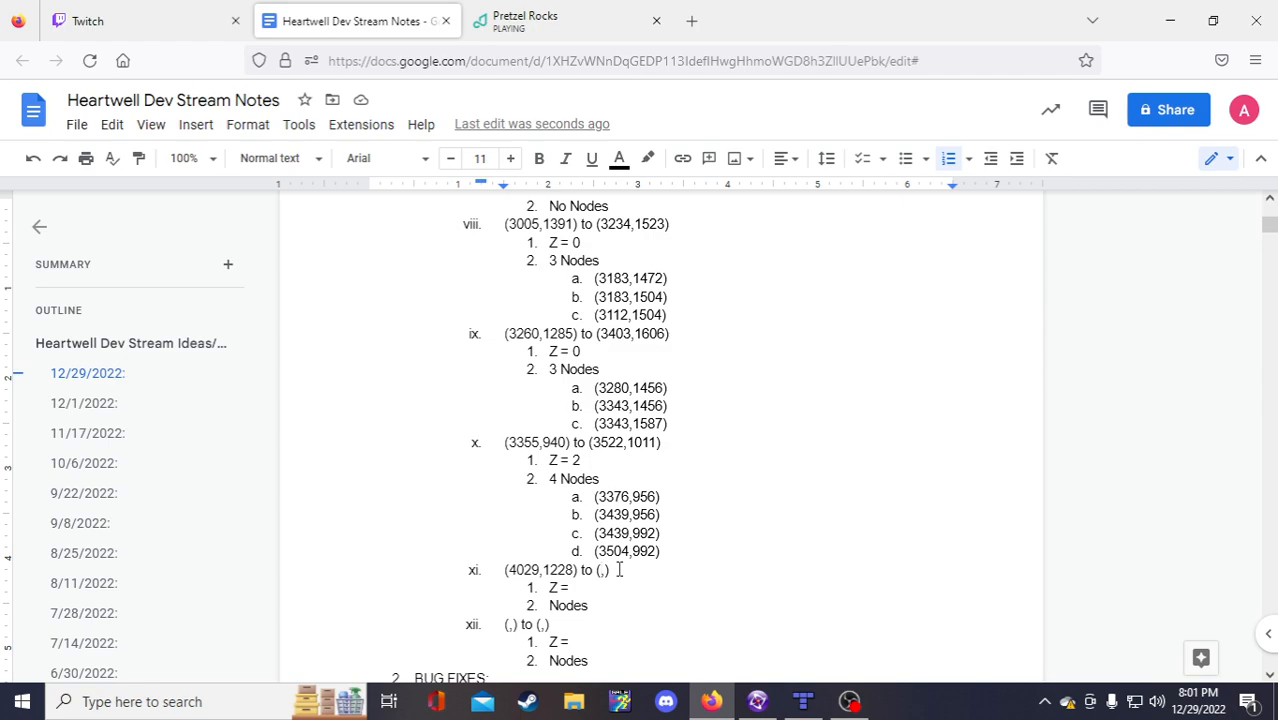
pyautogui.write('41662')
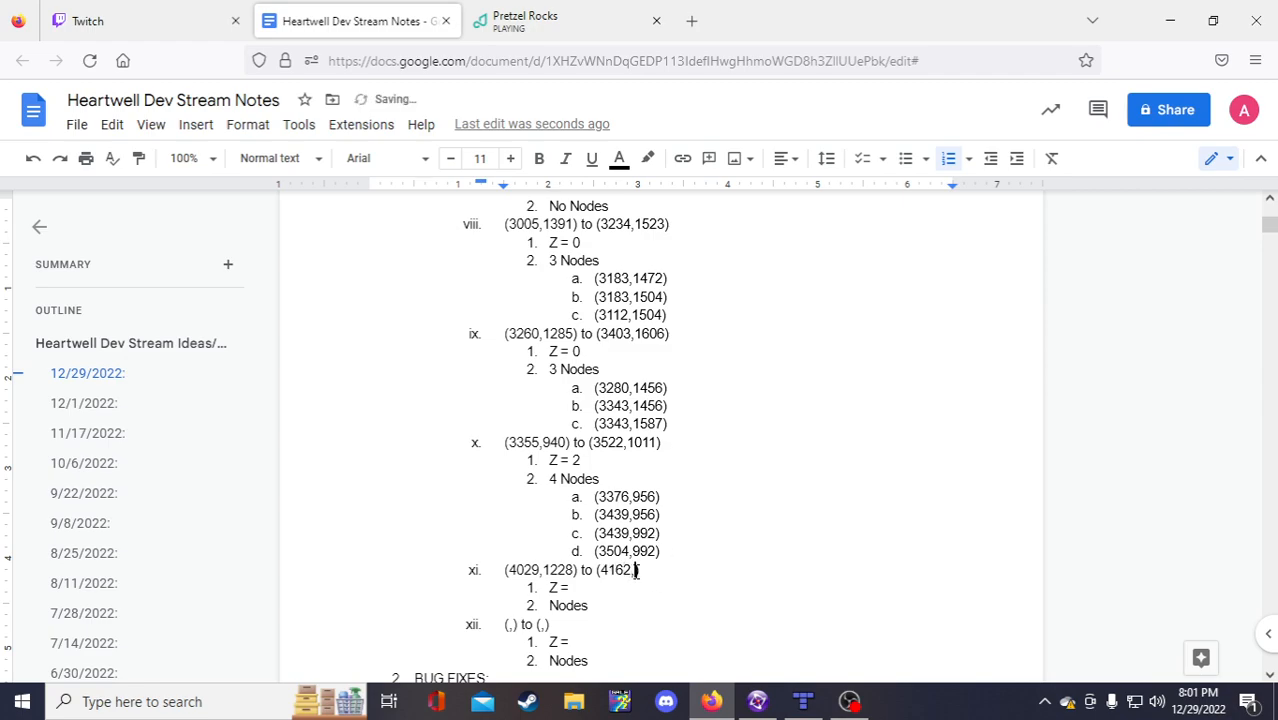
pyautogui.write('1362')
# Step: Set item xi to Z = 2 and 1 Node, adding an empty (,) node line
pyautogui.click(577, 592)
pyautogui.write('2')
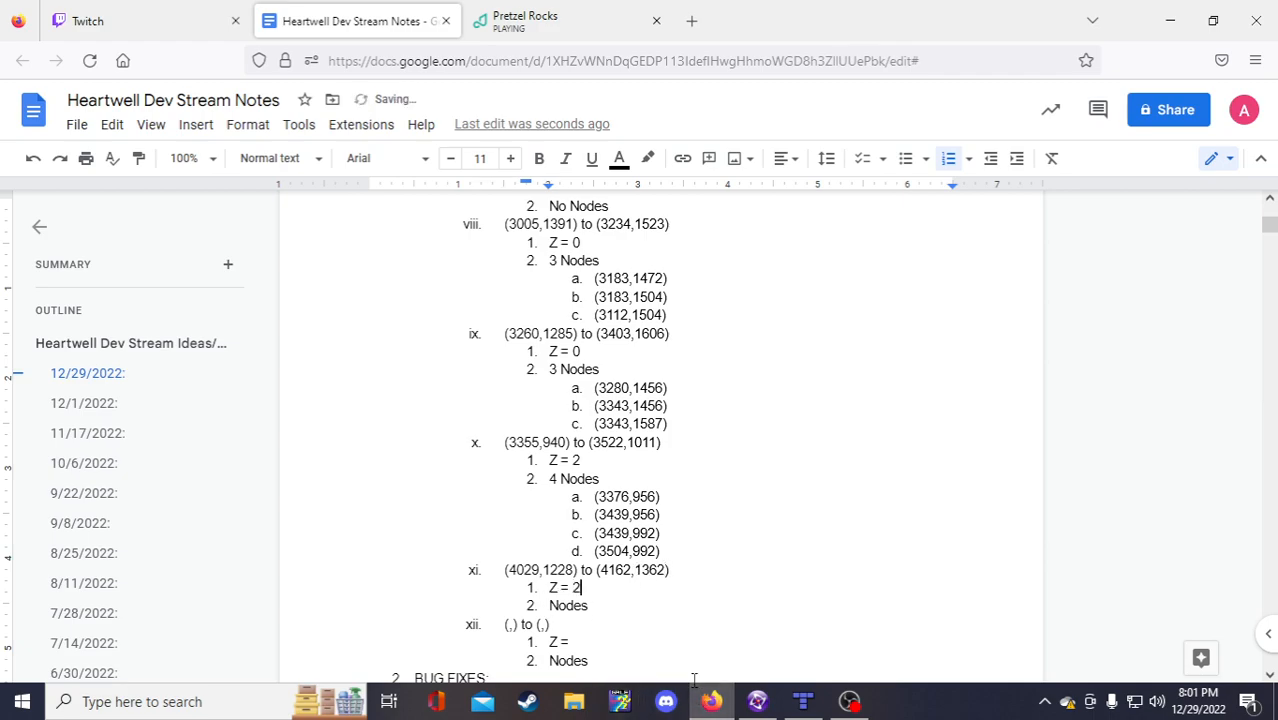
pyautogui.click(752, 706)
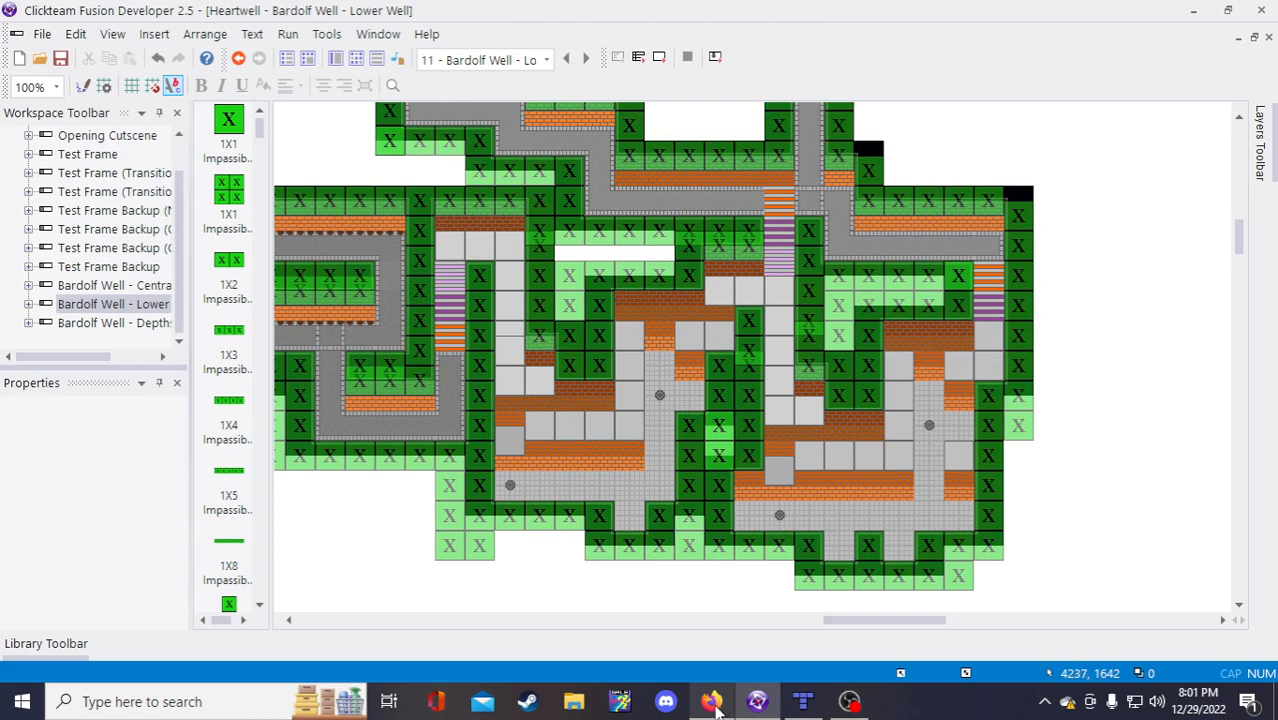
pyautogui.moveTo(712, 706)
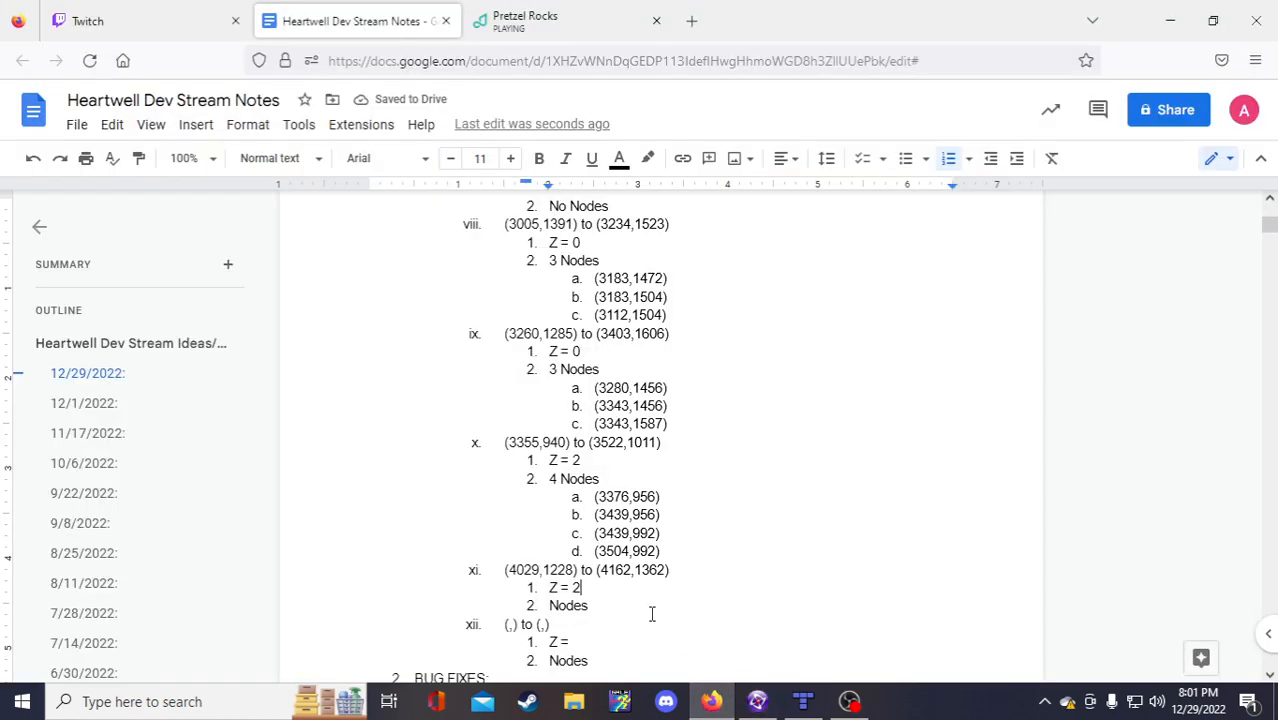
pyautogui.click(551, 606)
pyautogui.write('1')
pyautogui.click(606, 606)
pyautogui.press('BackSpace')
pyautogui.press('Return')
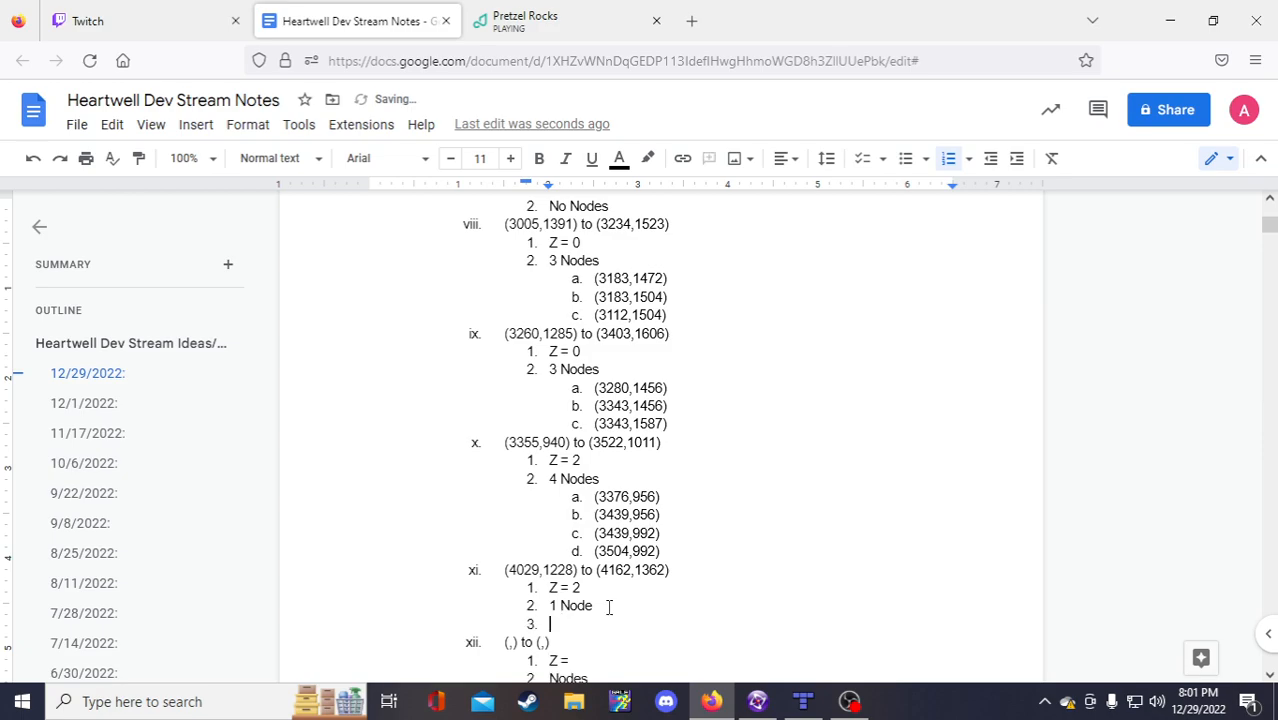
pyautogui.press('Tab')
pyautogui.write('(,)')
# Step: Copy the blank coordinate block and paste it as new item xii
pyautogui.scroll(-2, 608, 606)
pyautogui.moveTo(590, 595); pyautogui.dragTo(503, 560)
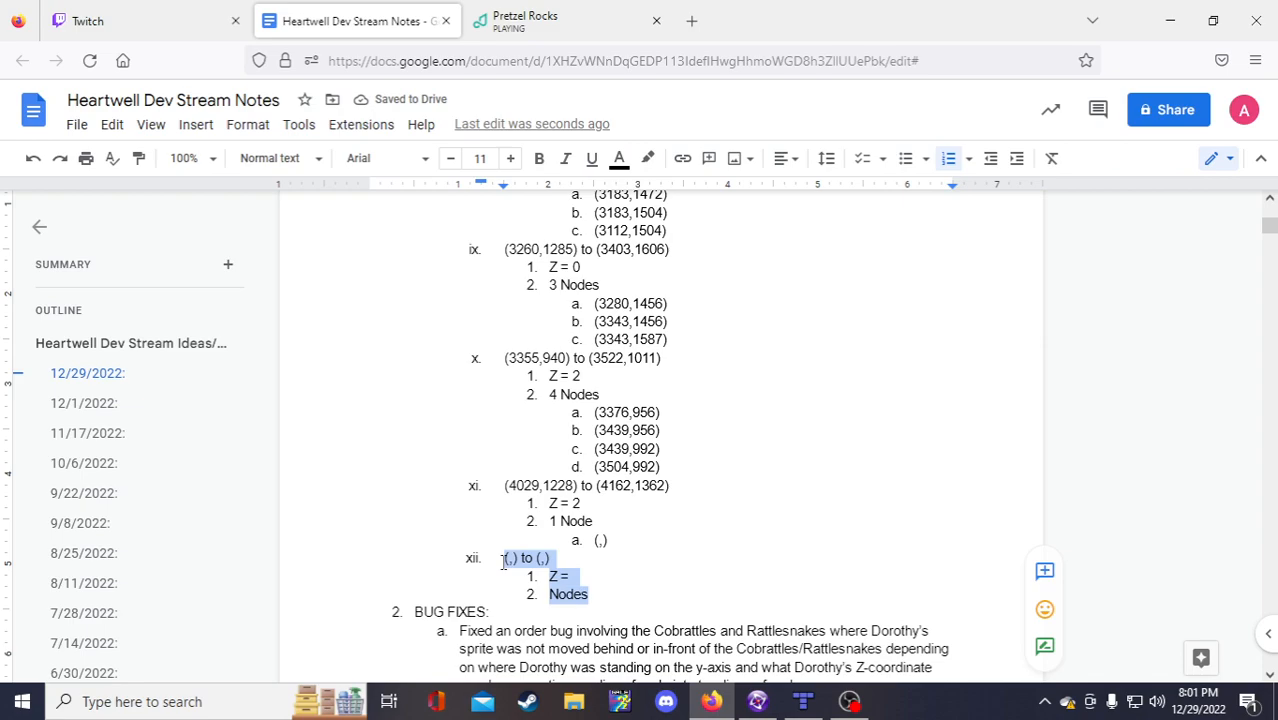
pyautogui.hotkey('ctrl', 'c')
pyautogui.click(503, 560)
pyautogui.press('Return')
pyautogui.press('Up')
pyautogui.hotkey('ctrl', 'v')
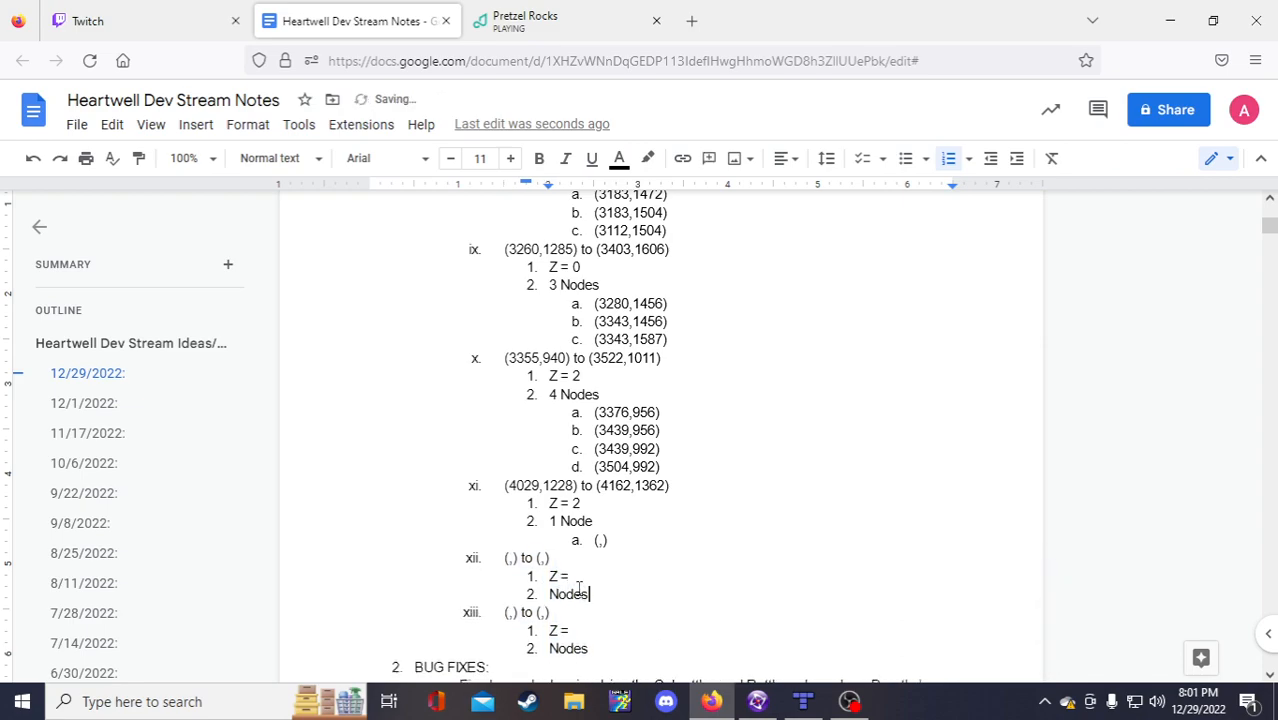
# Step: Set item xii to Z = 2 and 1 Node with an empty (,) node line beneath
pyautogui.click(573, 576)
pyautogui.write('2')
pyautogui.click(548, 594)
pyautogui.write('1')
pyautogui.click(605, 594)
pyautogui.press('BackSpace')
pyautogui.click(603, 540)
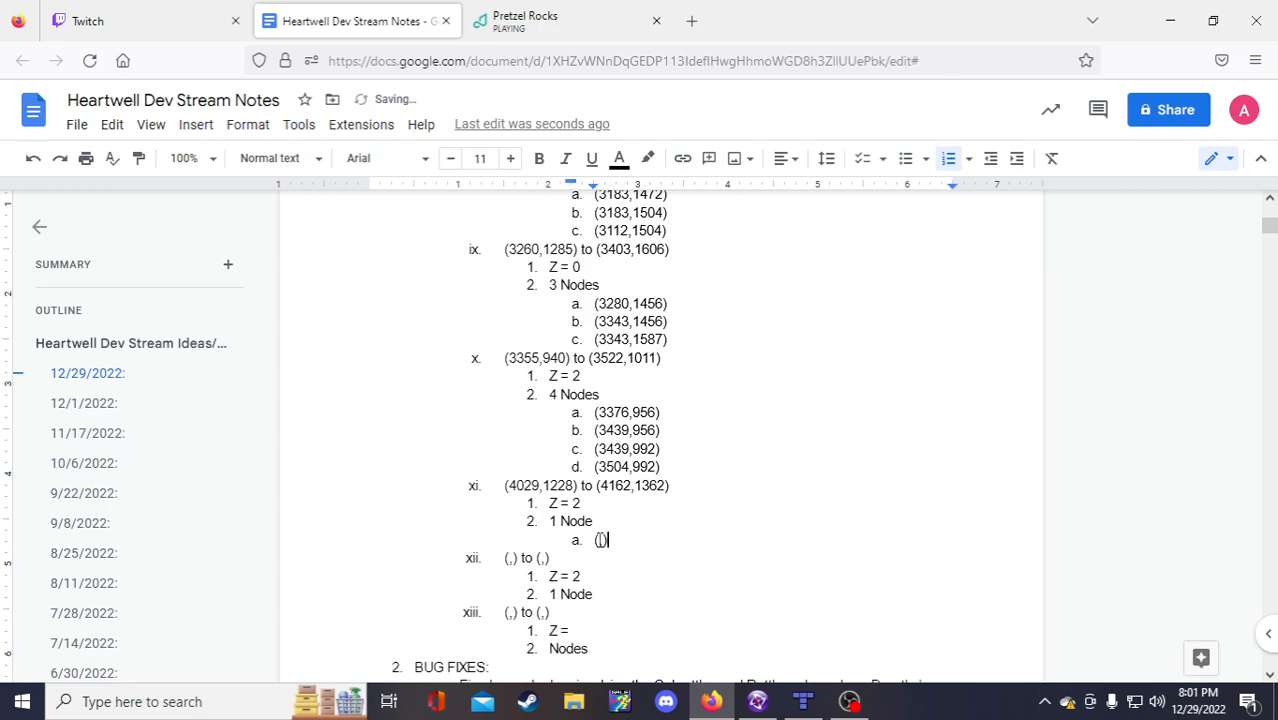
pyautogui.click(628, 591)
pyautogui.press('Return')
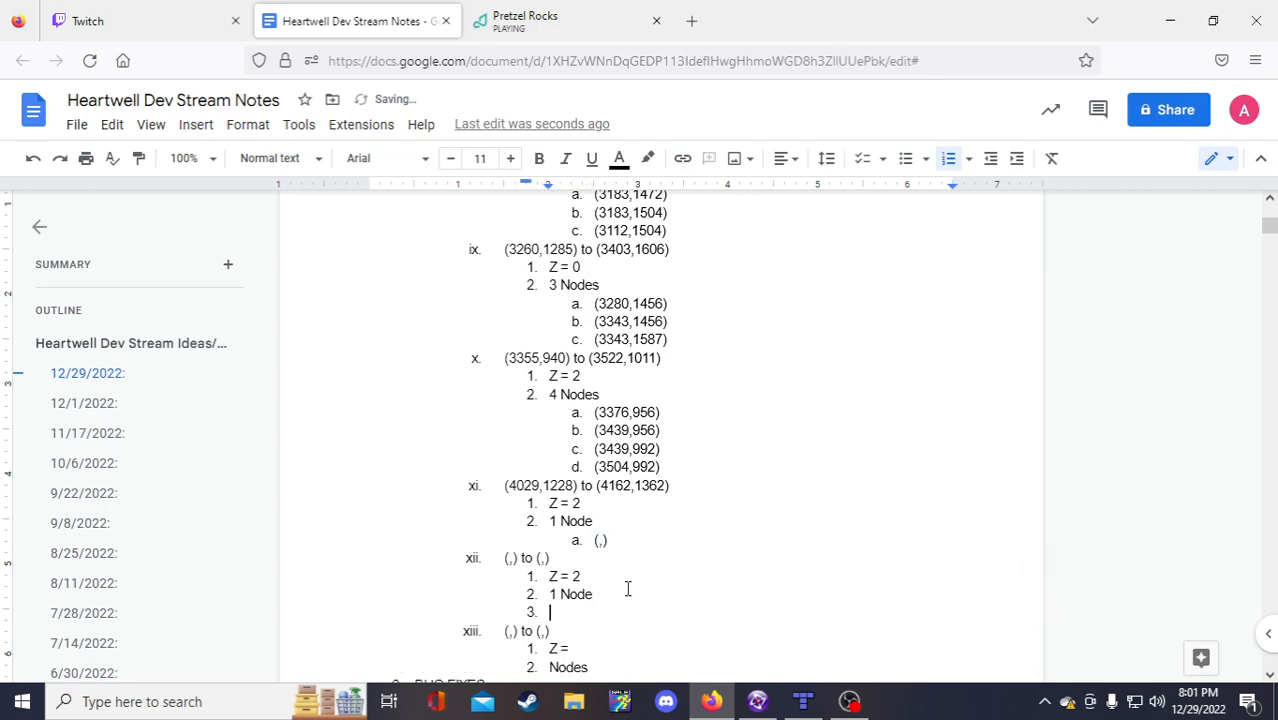
pyautogui.press('Tab')
pyautogui.write('(,)')
pyautogui.click(510, 557)
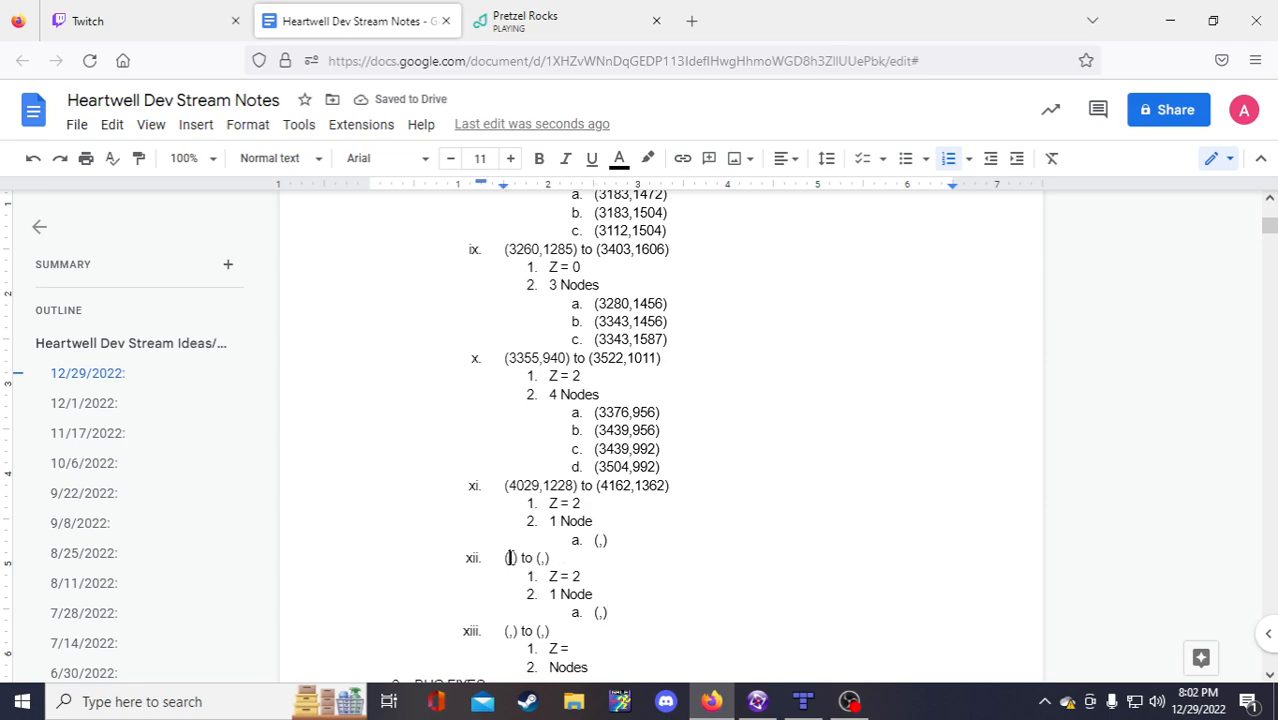
# Step: Record item xi's node as (4143,1346) from the Clickteam level coordinates
pyautogui.click(757, 702)
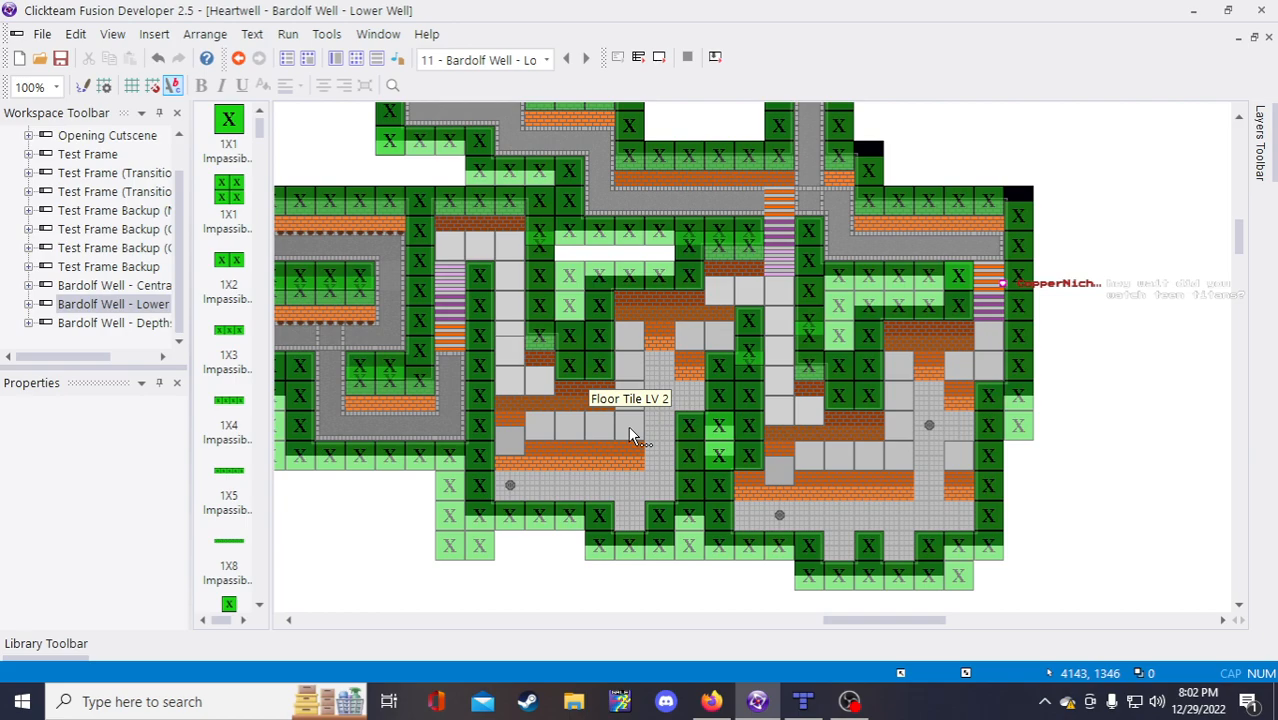
pyautogui.click(711, 701)
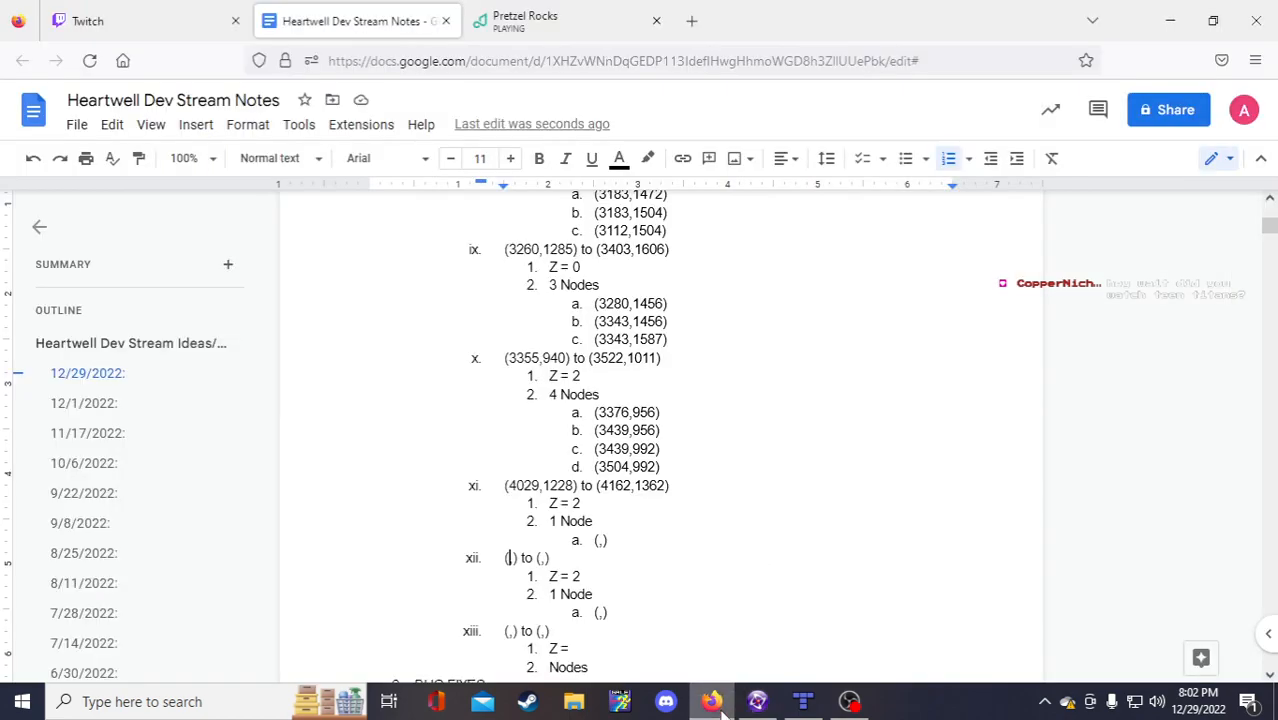
pyautogui.click(599, 541)
pyautogui.write('4143')
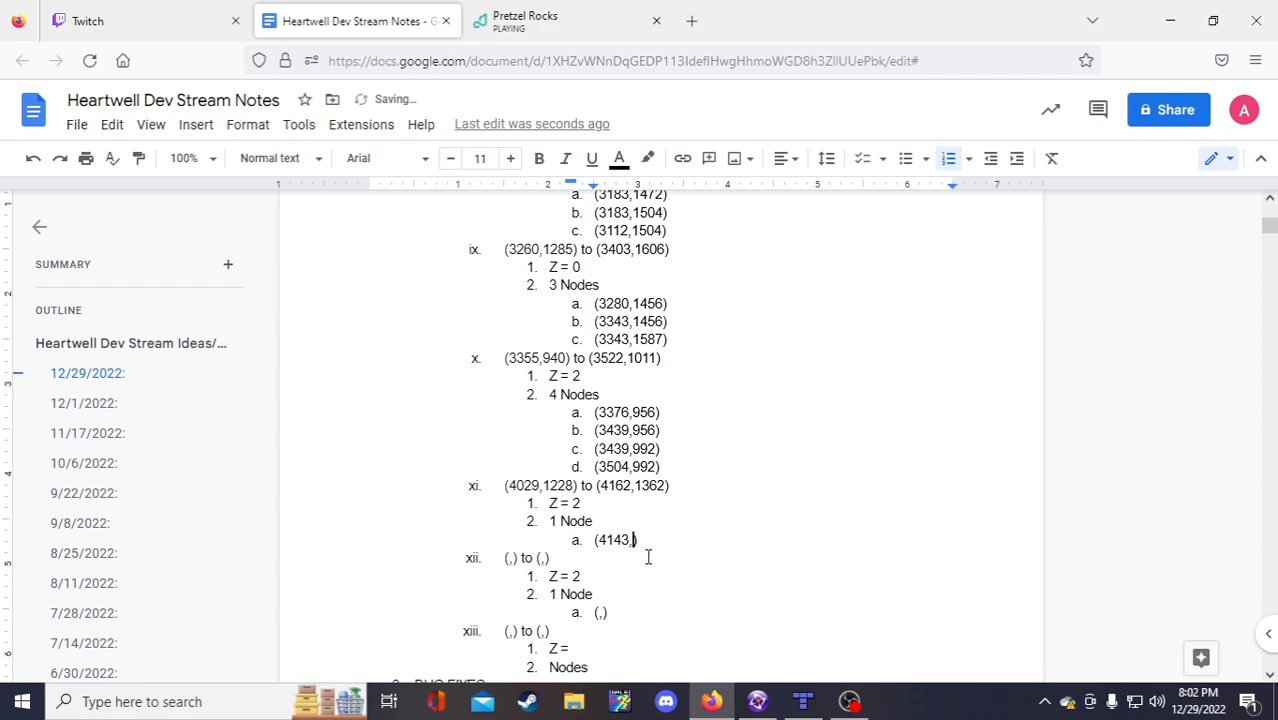
pyautogui.press('Right')
pyautogui.write('1346')
# Step: Enter item xii's span as (4318,1261) to (4449,1393)
pyautogui.click(757, 703)
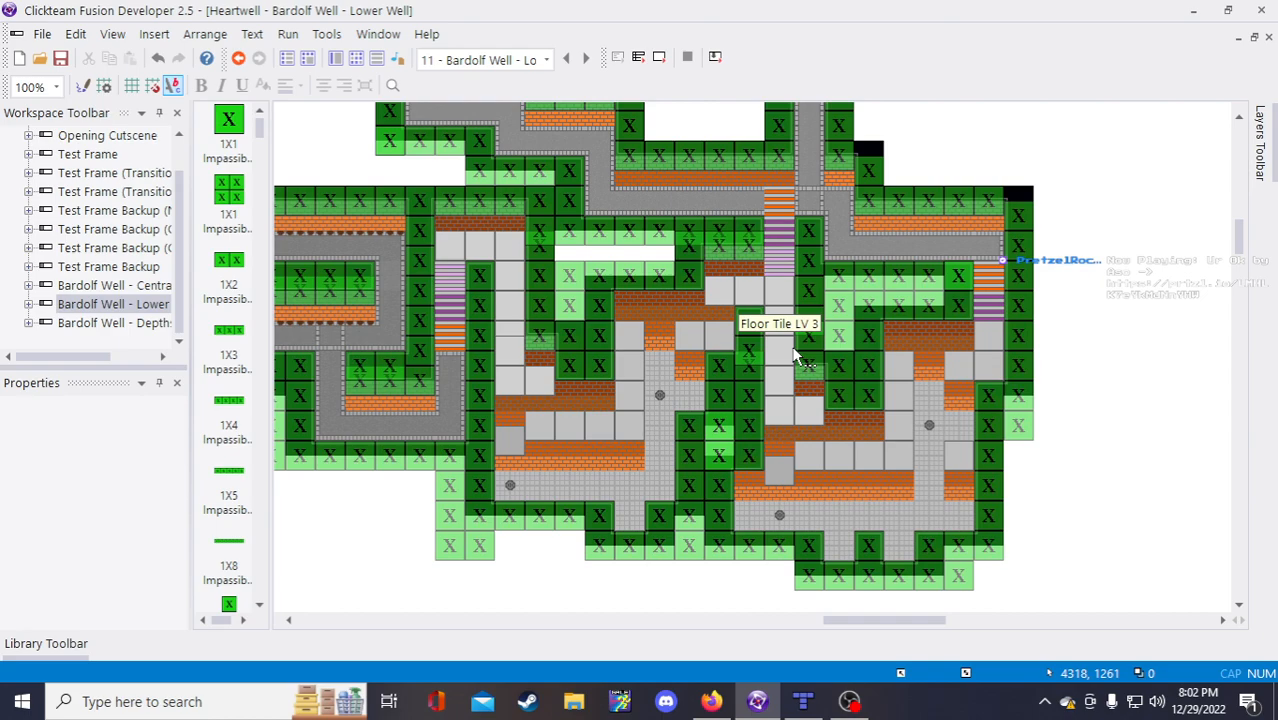
pyautogui.click(711, 701)
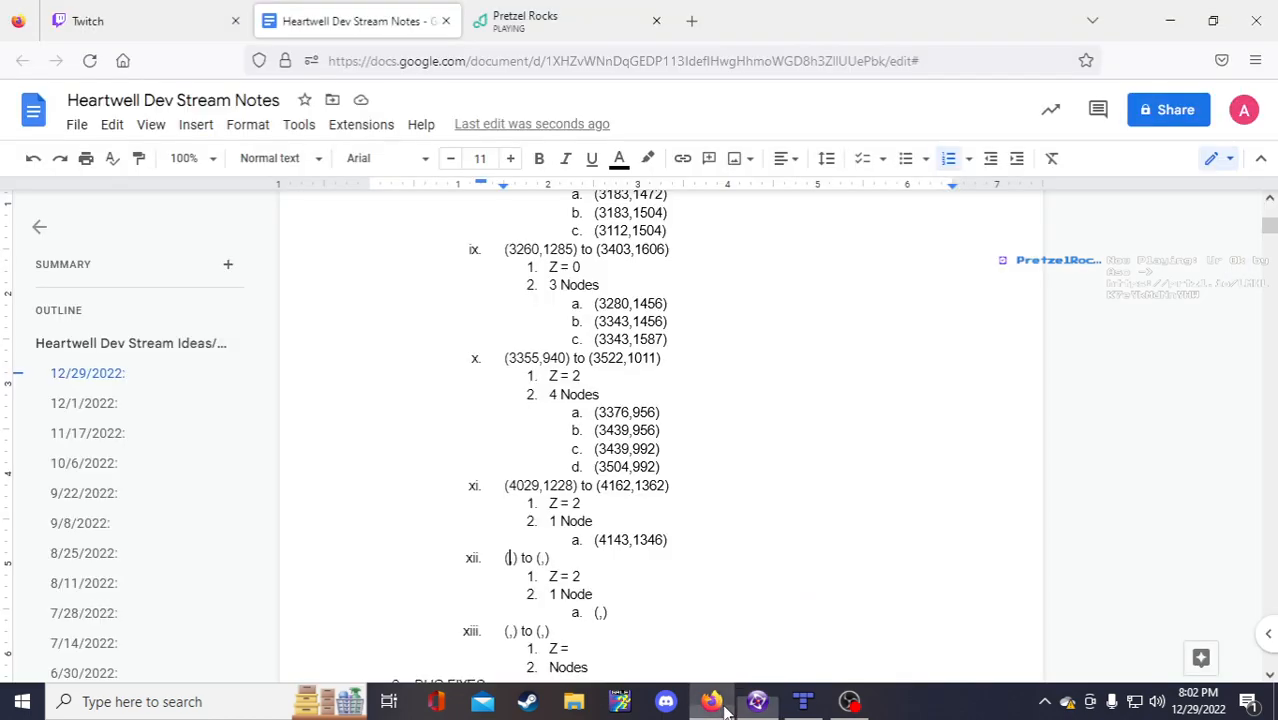
pyautogui.write('4318')
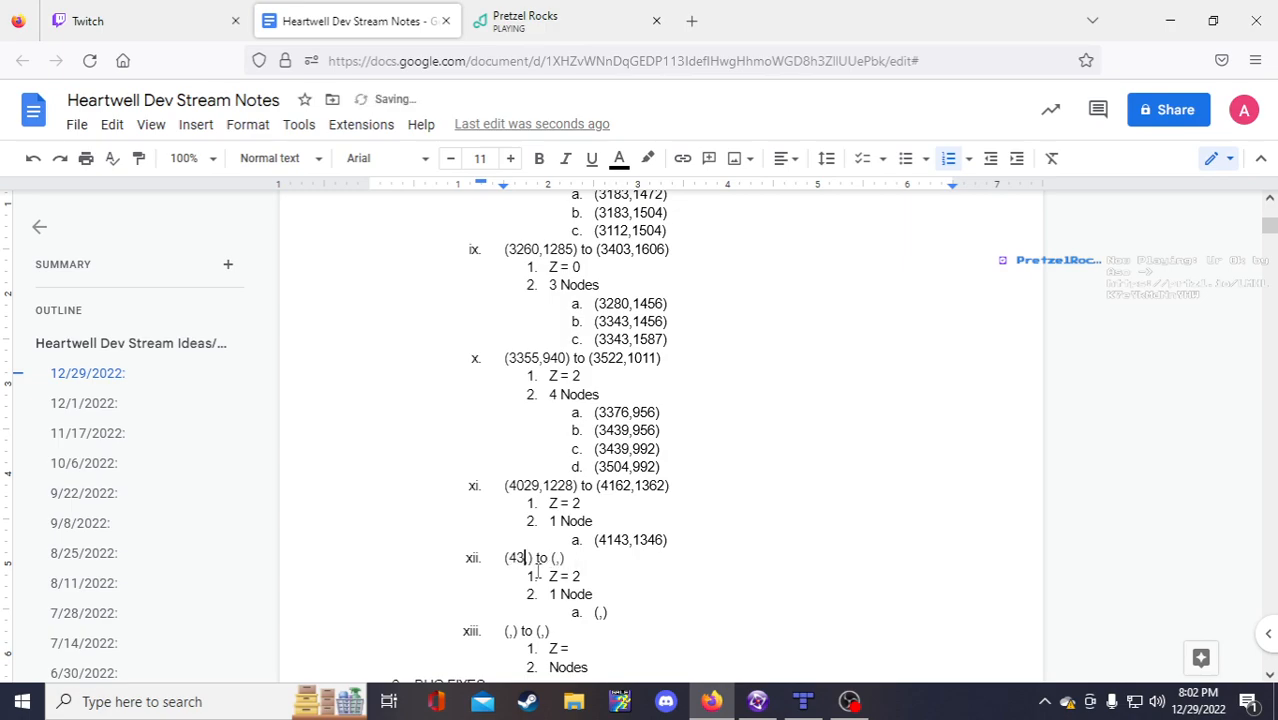
pyautogui.write(',12')
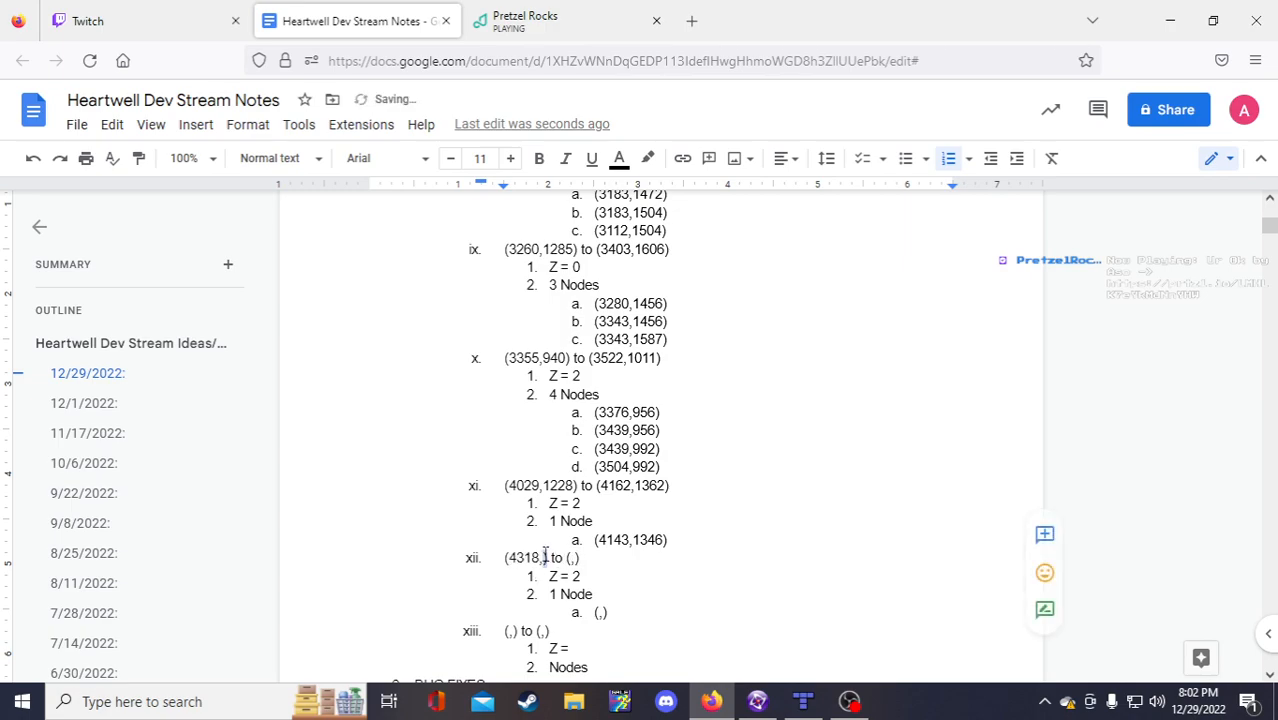
pyautogui.write('61')
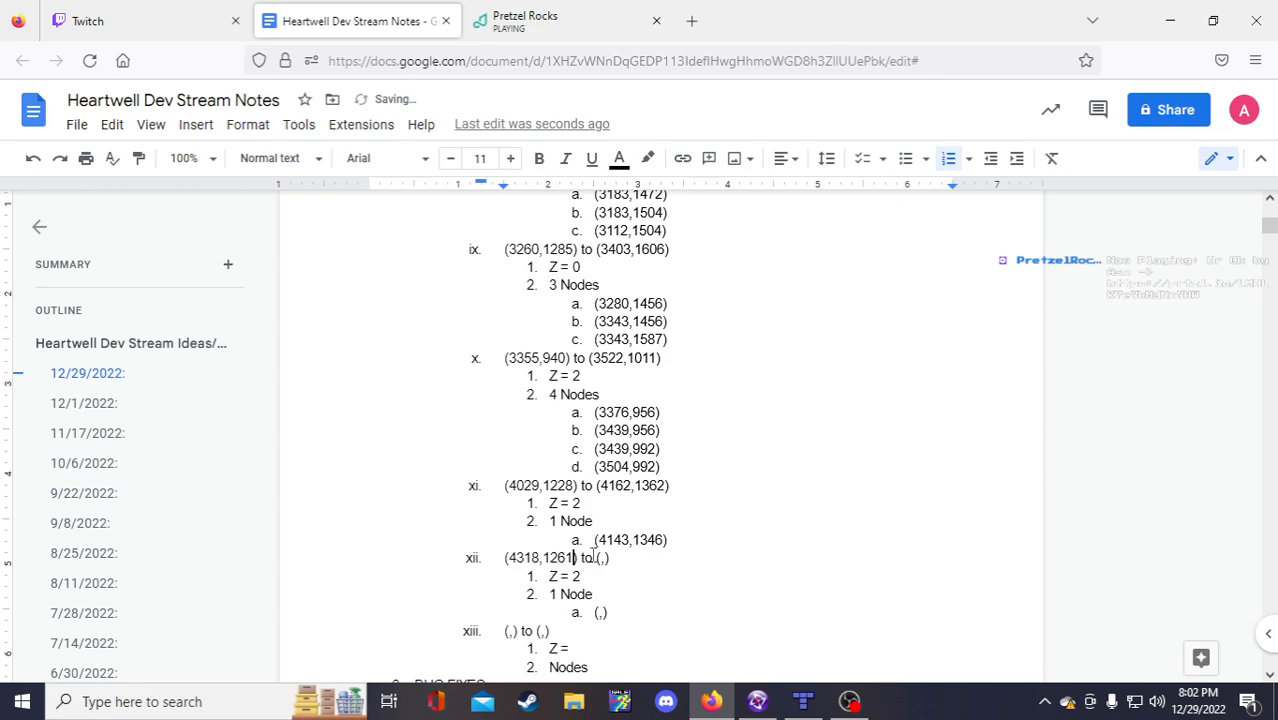
pyautogui.click(600, 557)
pyautogui.click(757, 701)
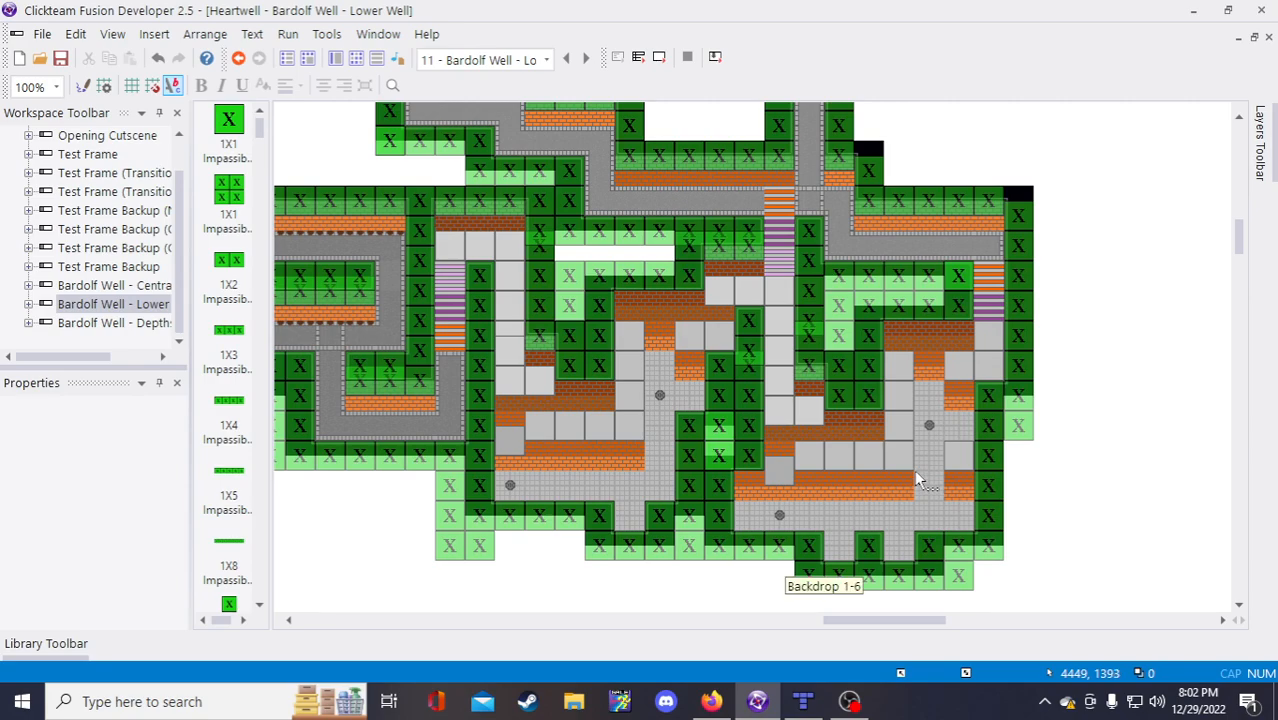
pyautogui.click(711, 701)
pyautogui.write('4449,)')
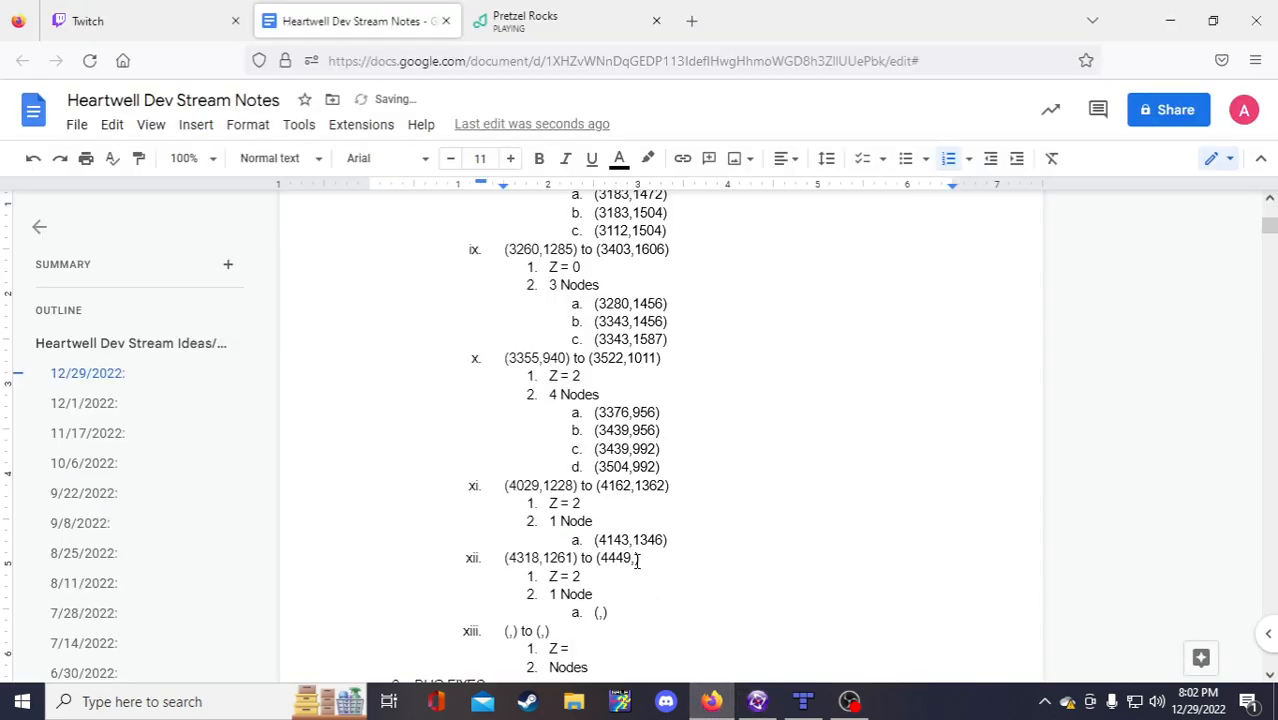
pyautogui.press('Right')
pyautogui.write('1393')
# Step: Set item xii's node to (4431,1378)
pyautogui.click(757, 701)
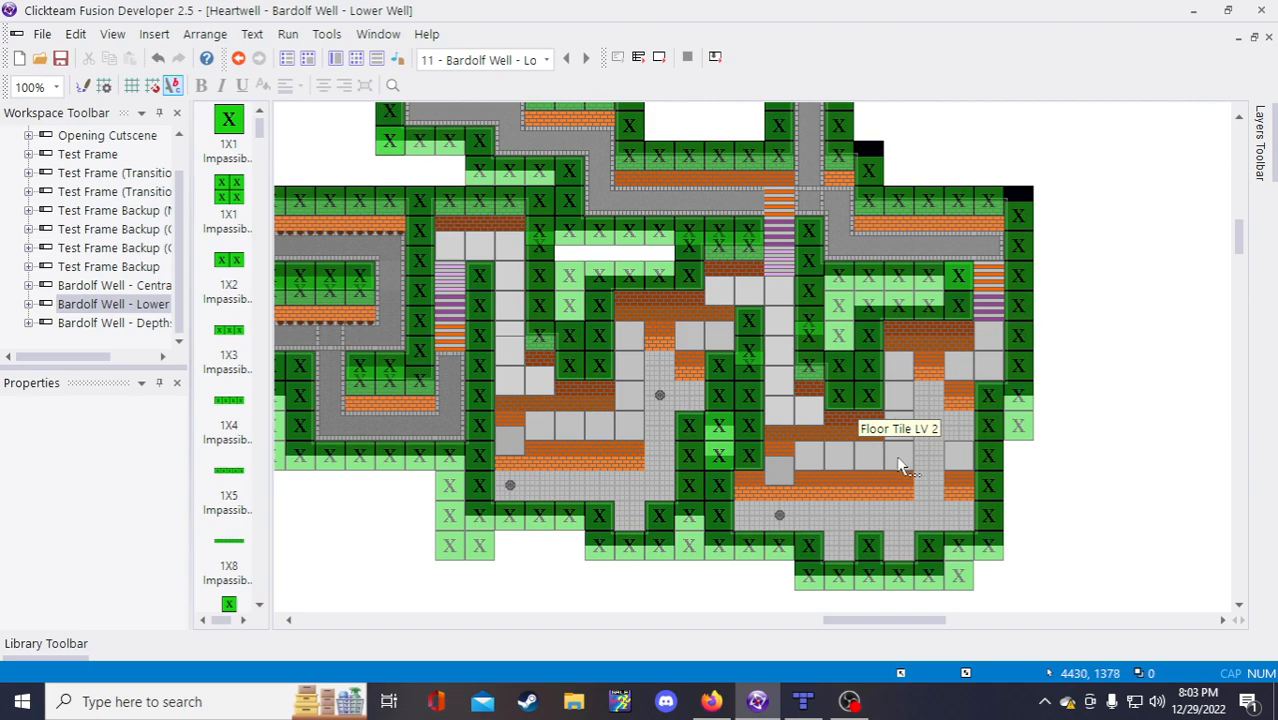
pyautogui.click(711, 701)
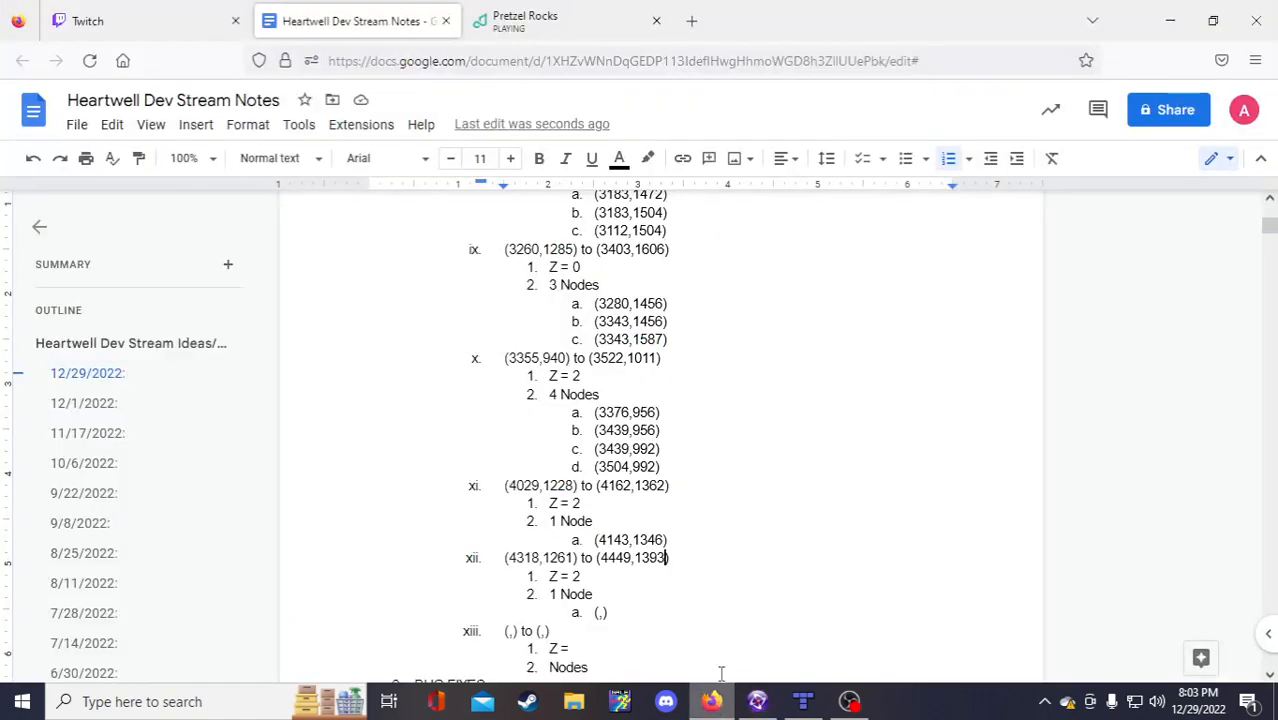
pyautogui.click(599, 612)
pyautogui.write('33')
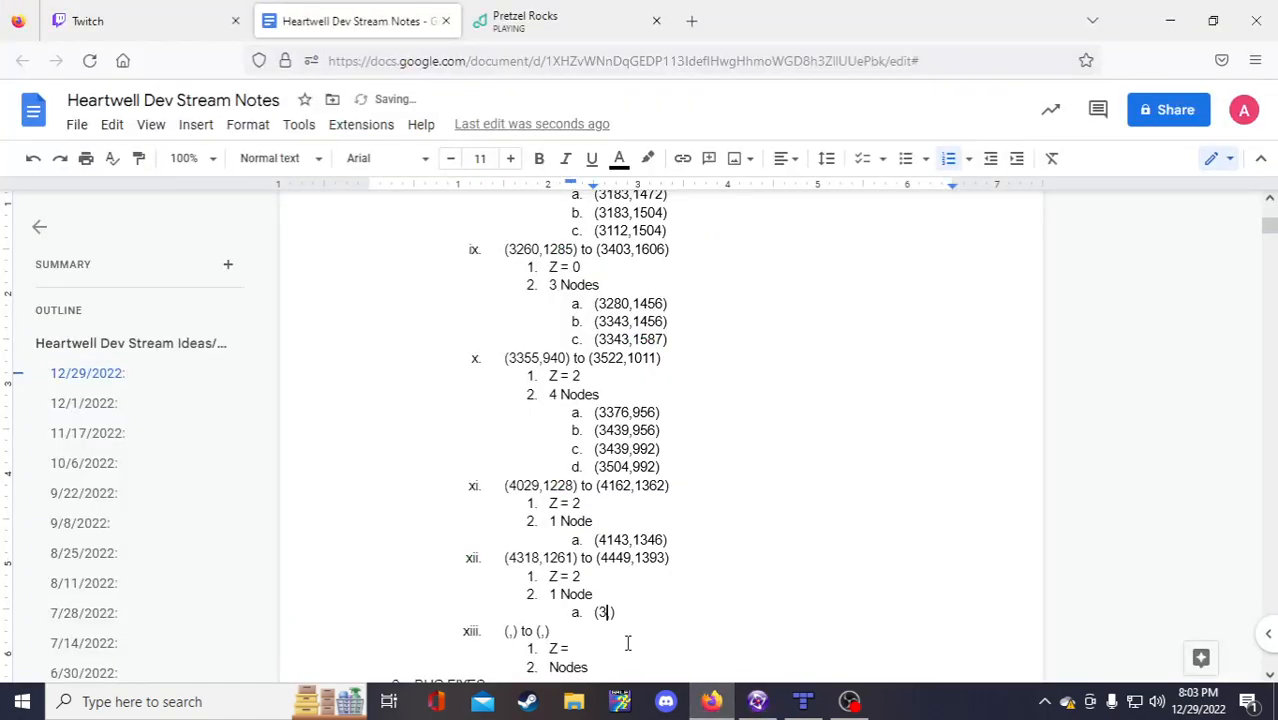
pyautogui.press('BackSpace')
pyautogui.press('BackSpace')
pyautogui.write('4431')
pyautogui.press('Right')
pyautogui.write('1378')
# Step: Copy the blank xiii block and paste it as new item xiv
pyautogui.click(668, 639)
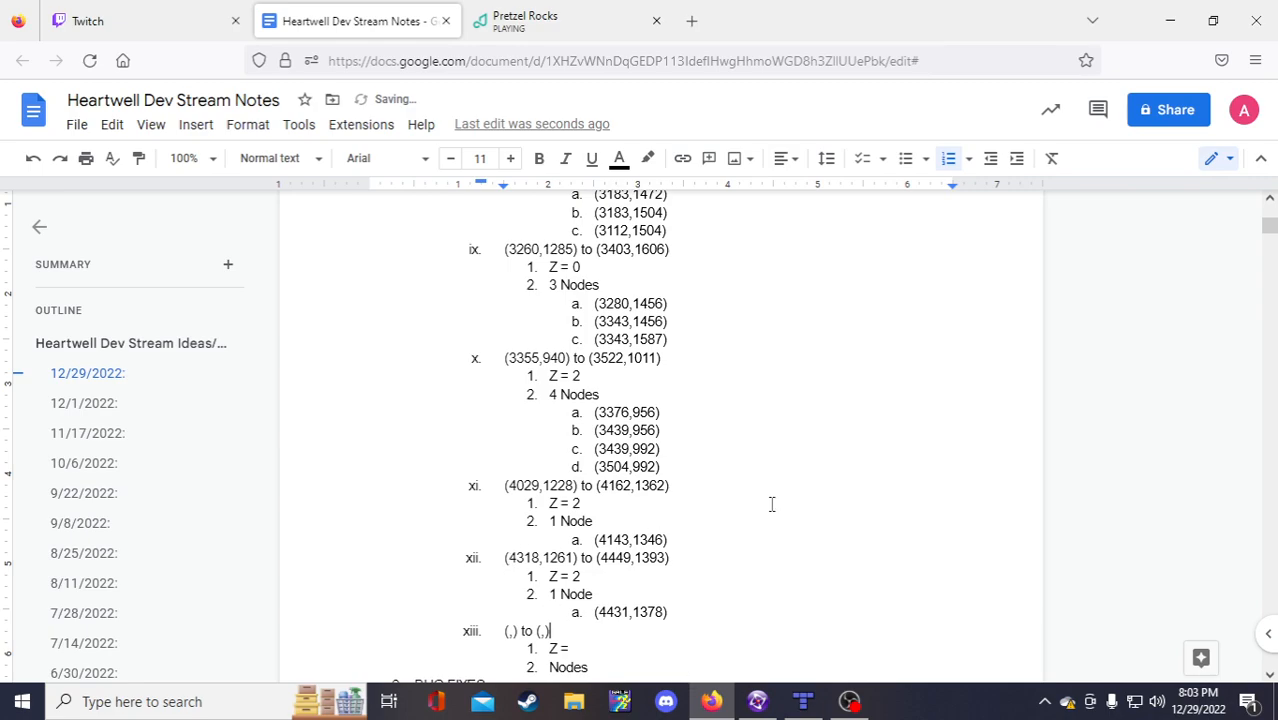
pyautogui.scroll(-2, 772, 549)
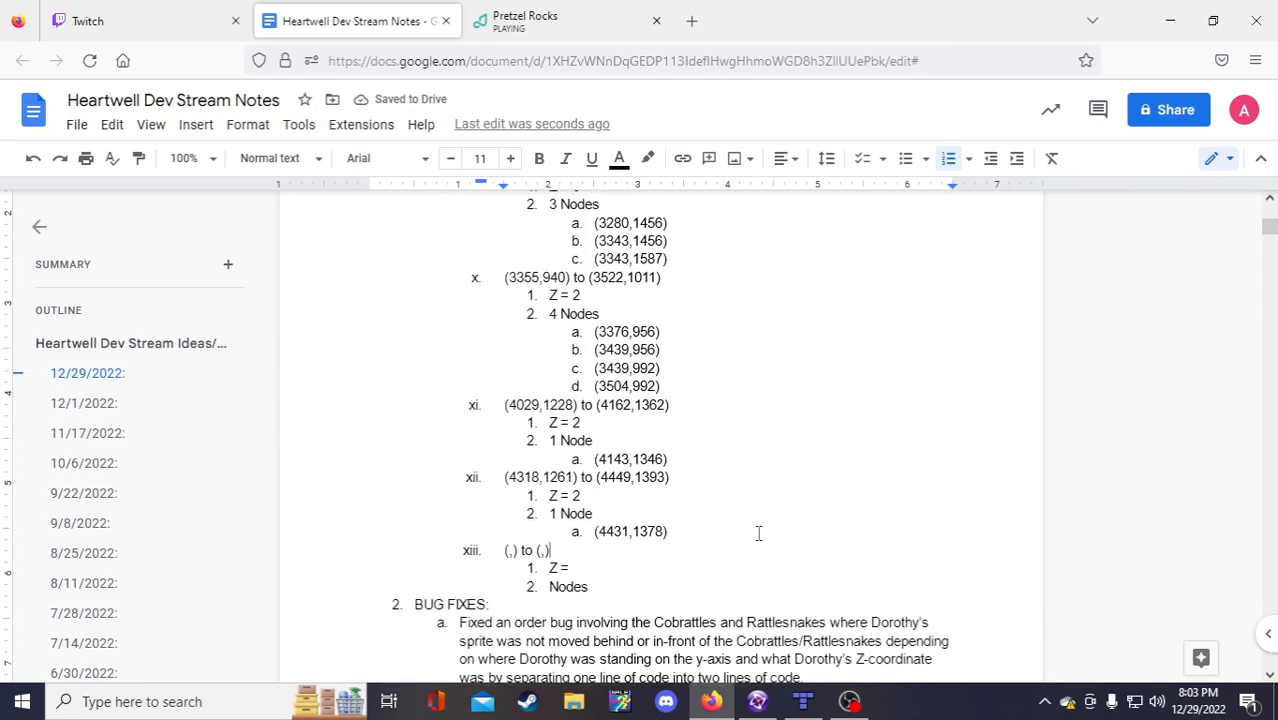
pyautogui.moveTo(591, 583); pyautogui.dragTo(505, 547)
pyautogui.hotkey('ctrl', 'c')
pyautogui.click(630, 585)
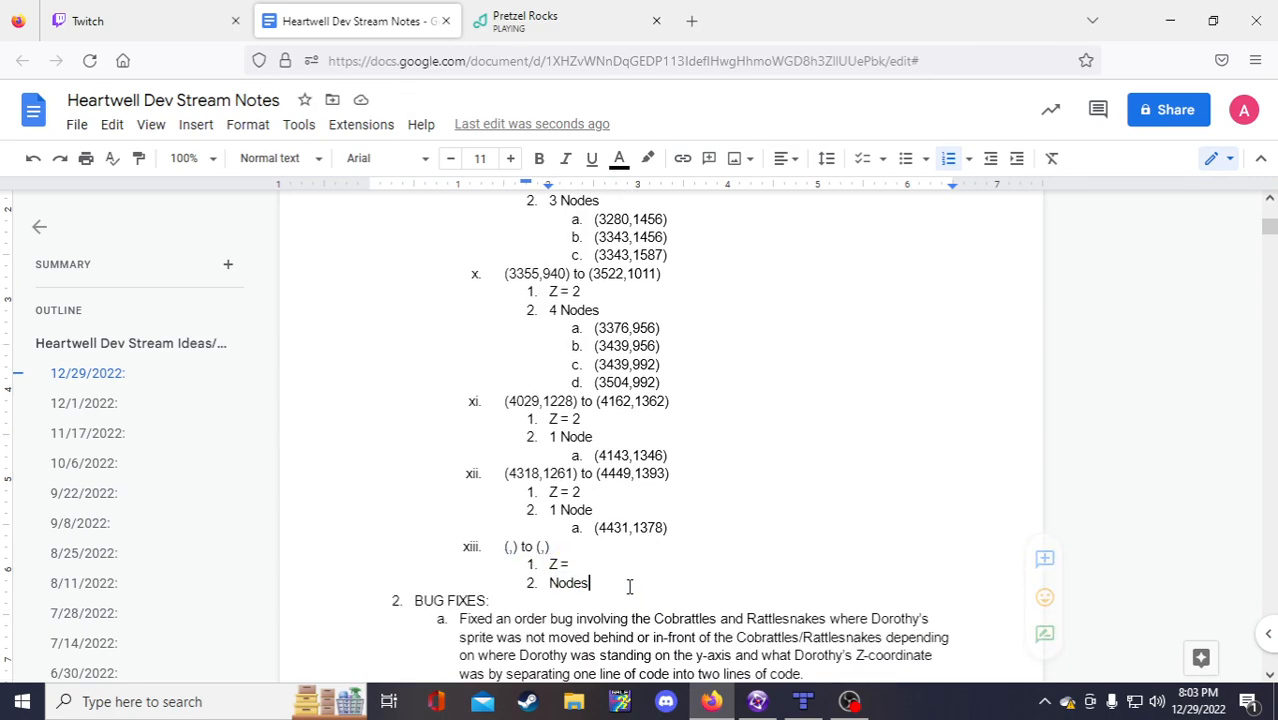
pyautogui.press('Return')
pyautogui.hotkey('shift', 'Tab')
pyautogui.hotkey('ctrl', 'v')
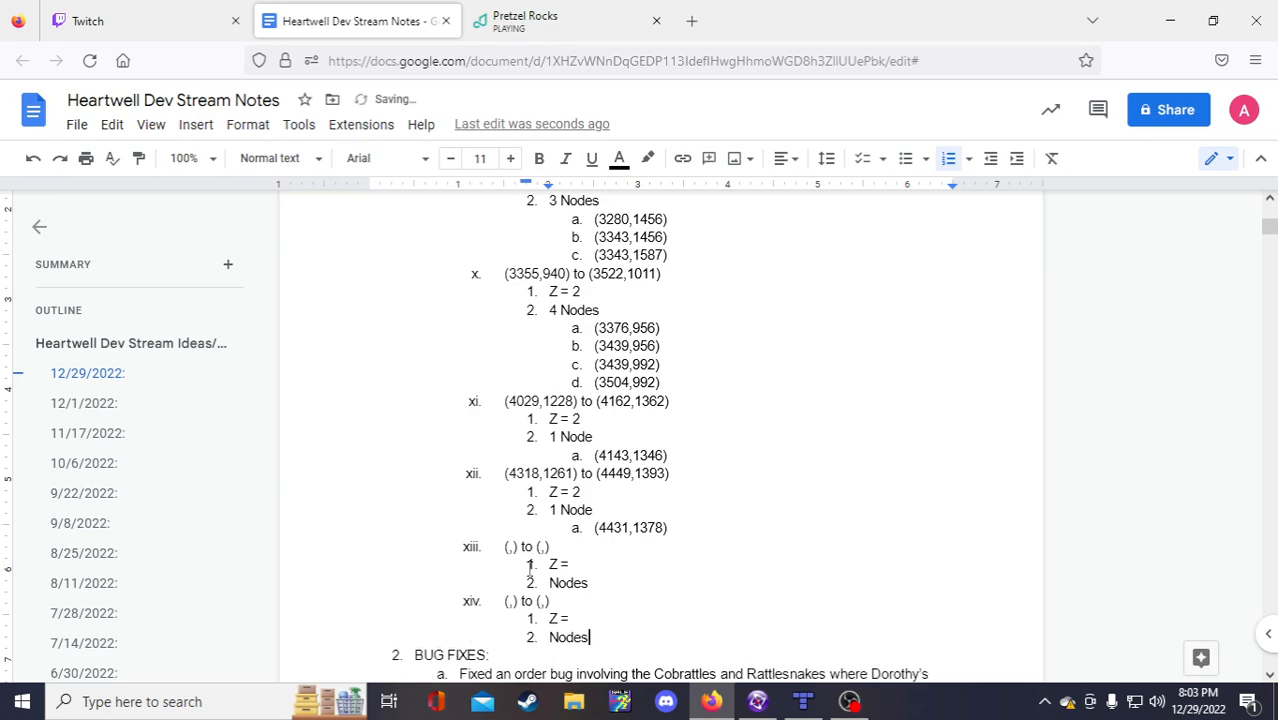
pyautogui.click(509, 546)
# Step: Scroll over Clickteam's Lower Well frame, then bring up Bardolf Well Tilemap 1-1.tmx in Tiled
pyautogui.click(803, 701)
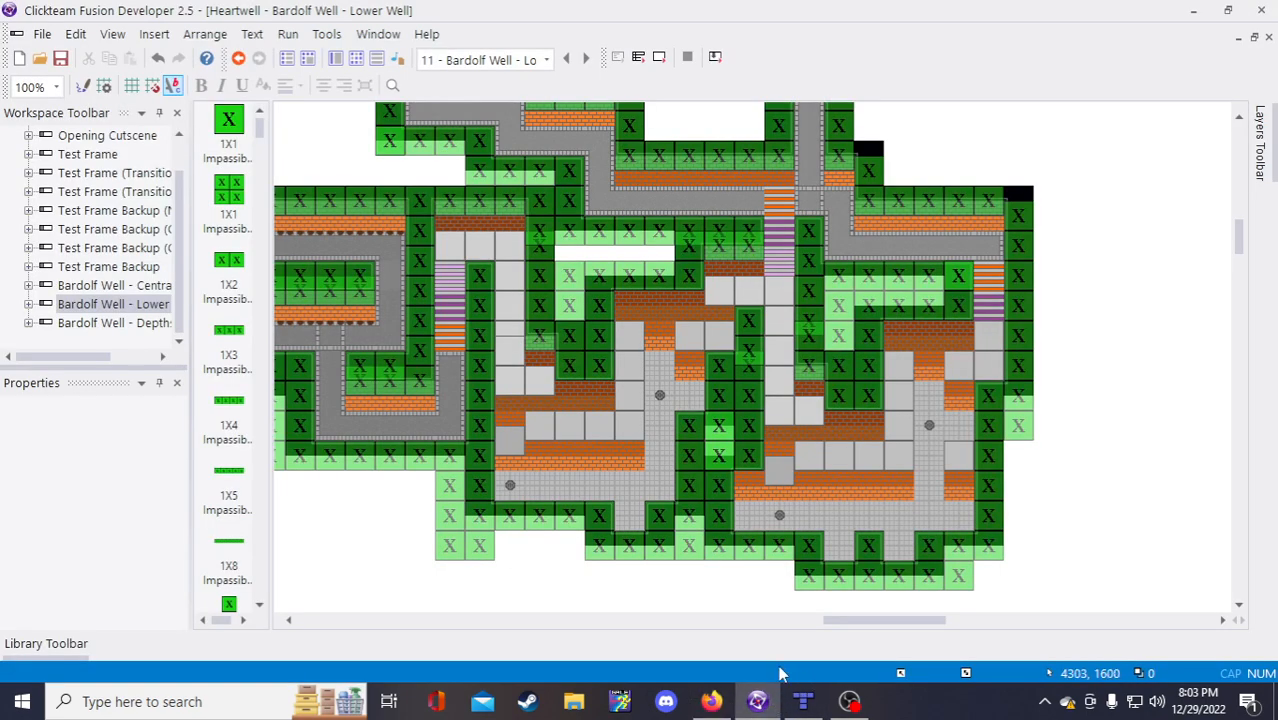
pyautogui.moveTo(894, 620); pyautogui.dragTo(915, 630)
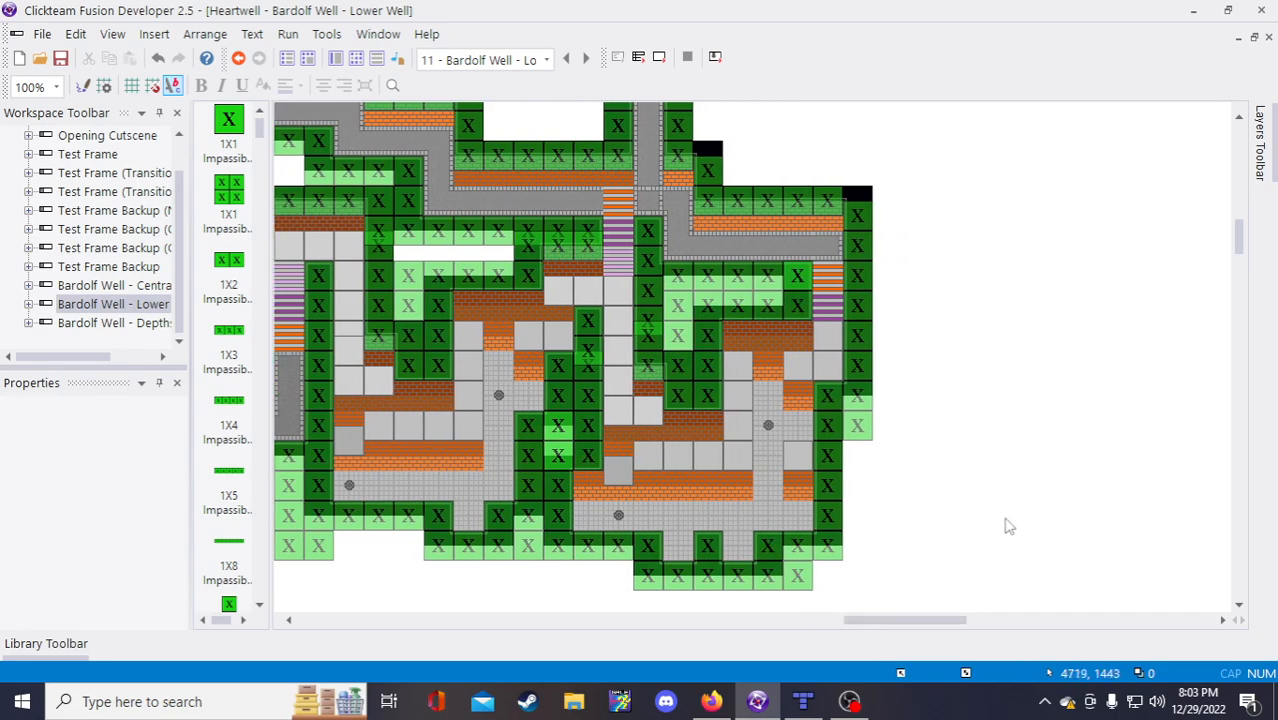
pyautogui.scroll(5, 1000, 522)
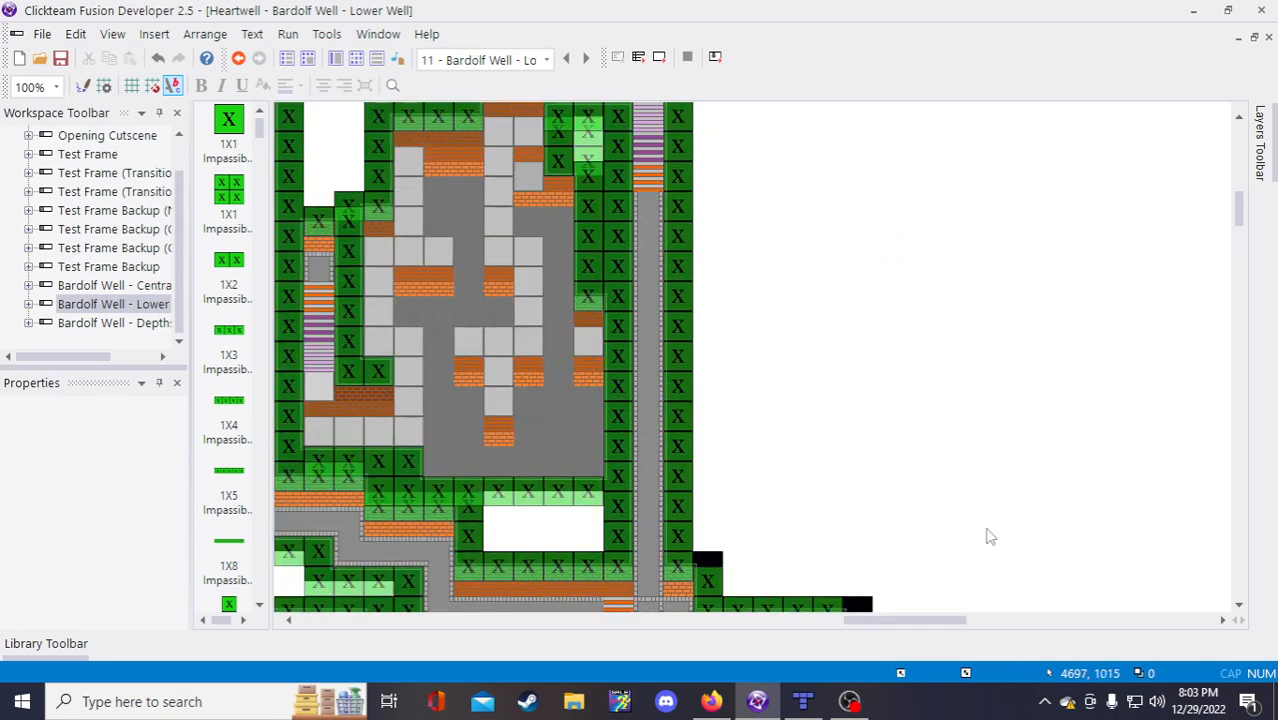
pyautogui.click(803, 701)
pyautogui.scroll(8, 890, 585)
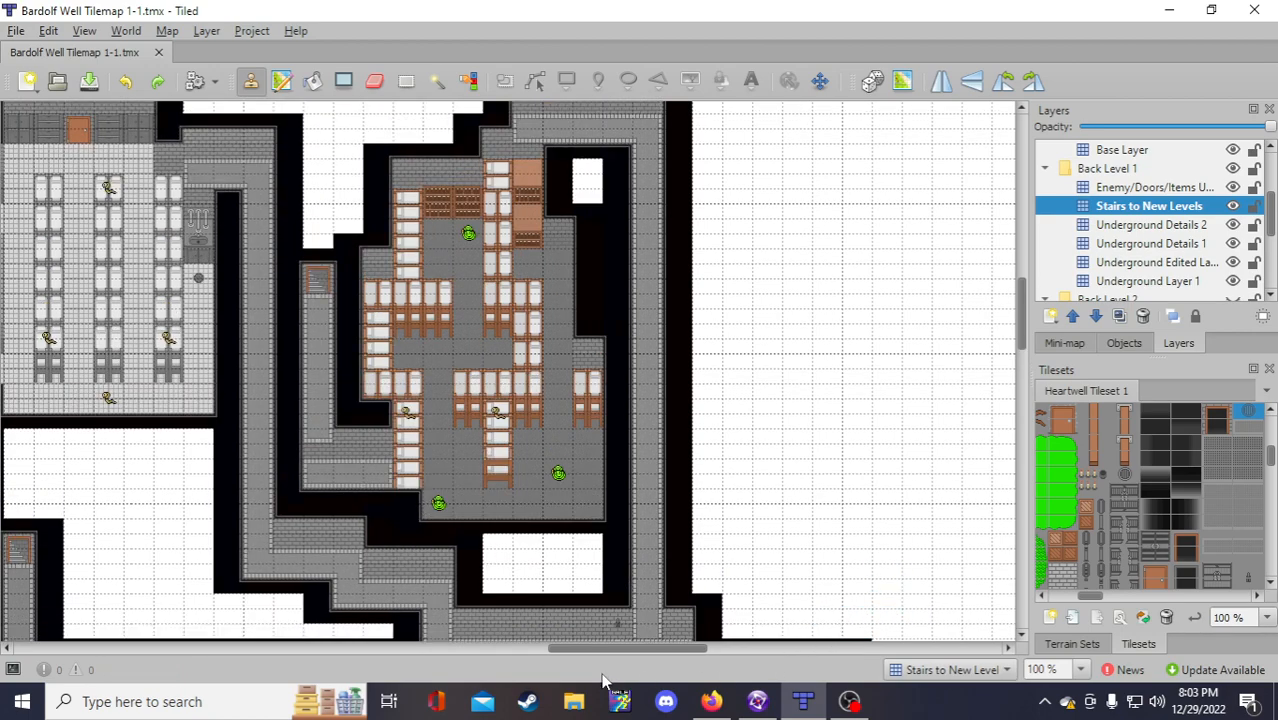
pyautogui.moveTo(625, 648); pyautogui.dragTo(572, 652)
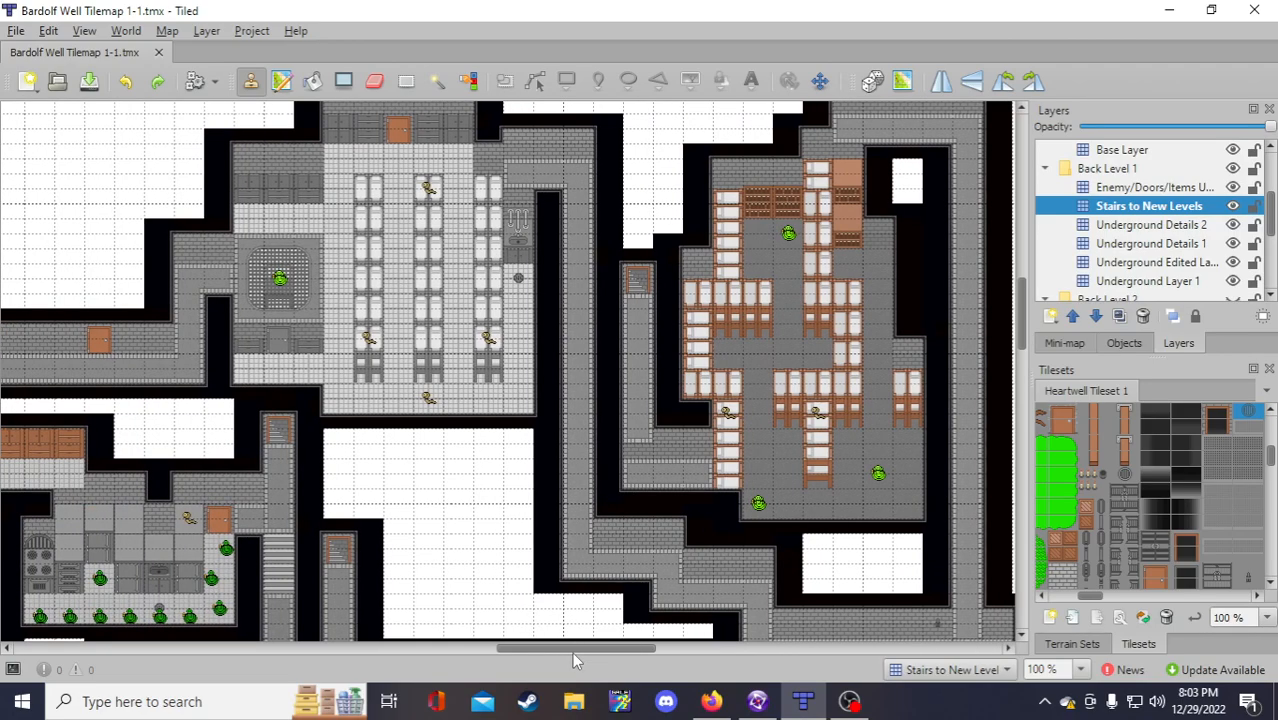
pyautogui.moveTo(572, 652); pyautogui.dragTo(566, 652)
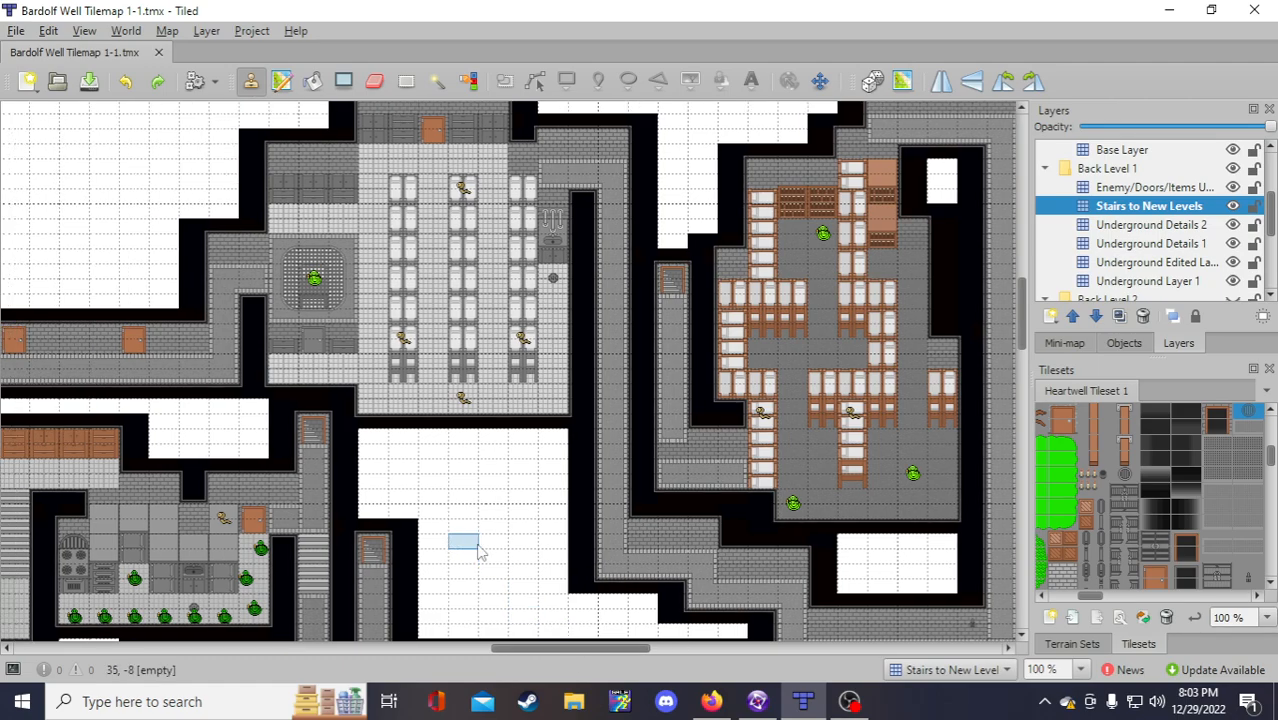
pyautogui.scroll(2, 485, 570)
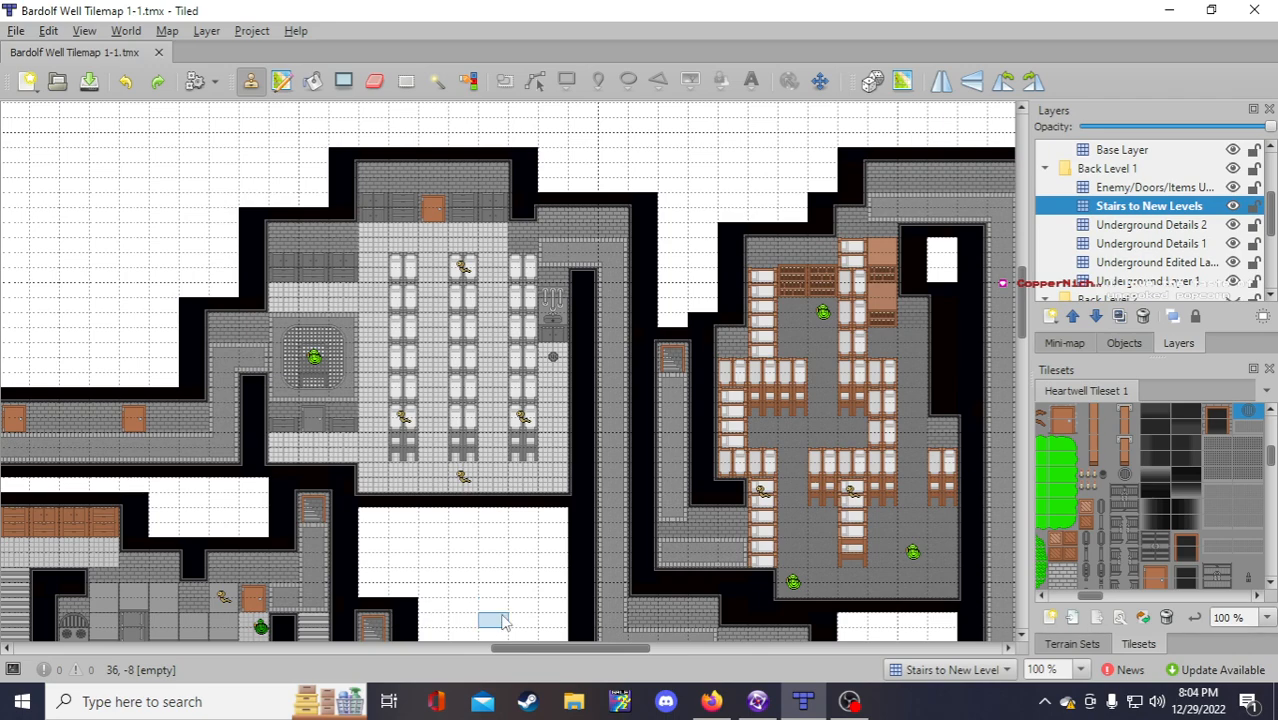
pyautogui.moveTo(518, 655); pyautogui.dragTo(511, 652)
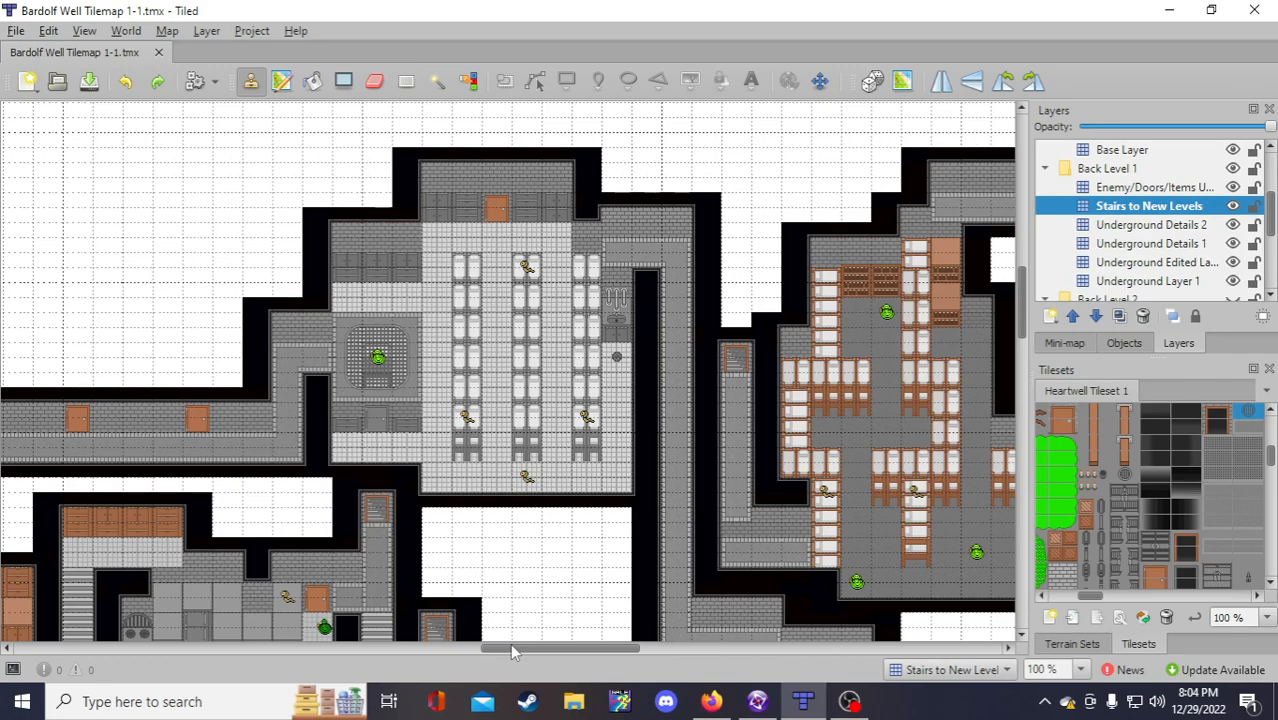
pyautogui.moveTo(512, 648); pyautogui.dragTo(515, 646)
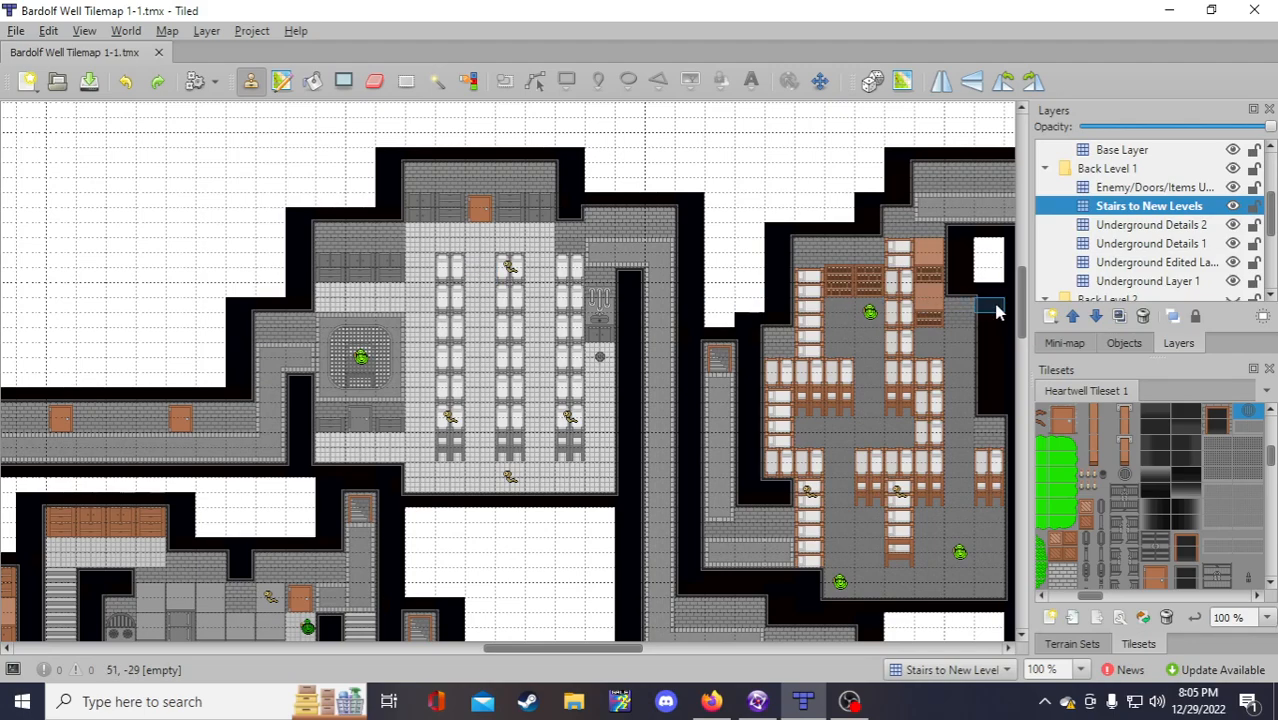
# Step: Capture the top wall and door tiles from Underground Layer 1 and stamp them onto the upper room
pyautogui.click(1160, 282)
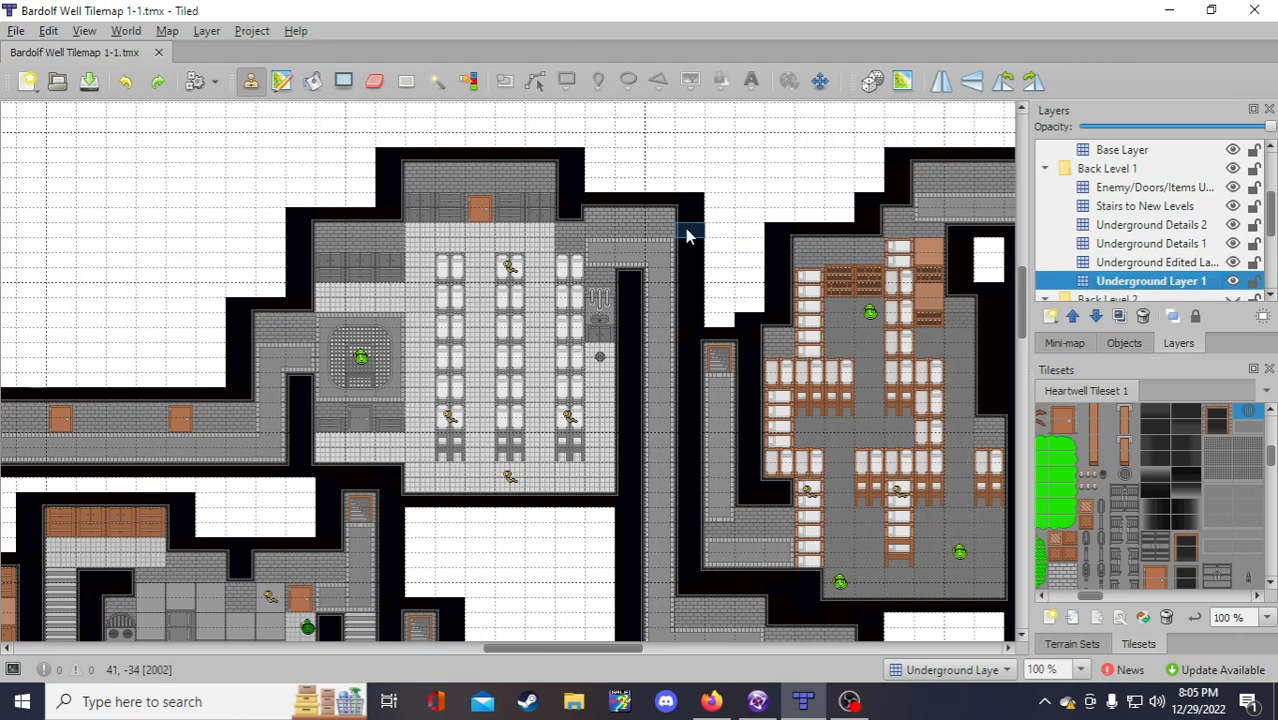
pyautogui.moveTo(410, 161); pyautogui.dragTo(535, 226, button='right')
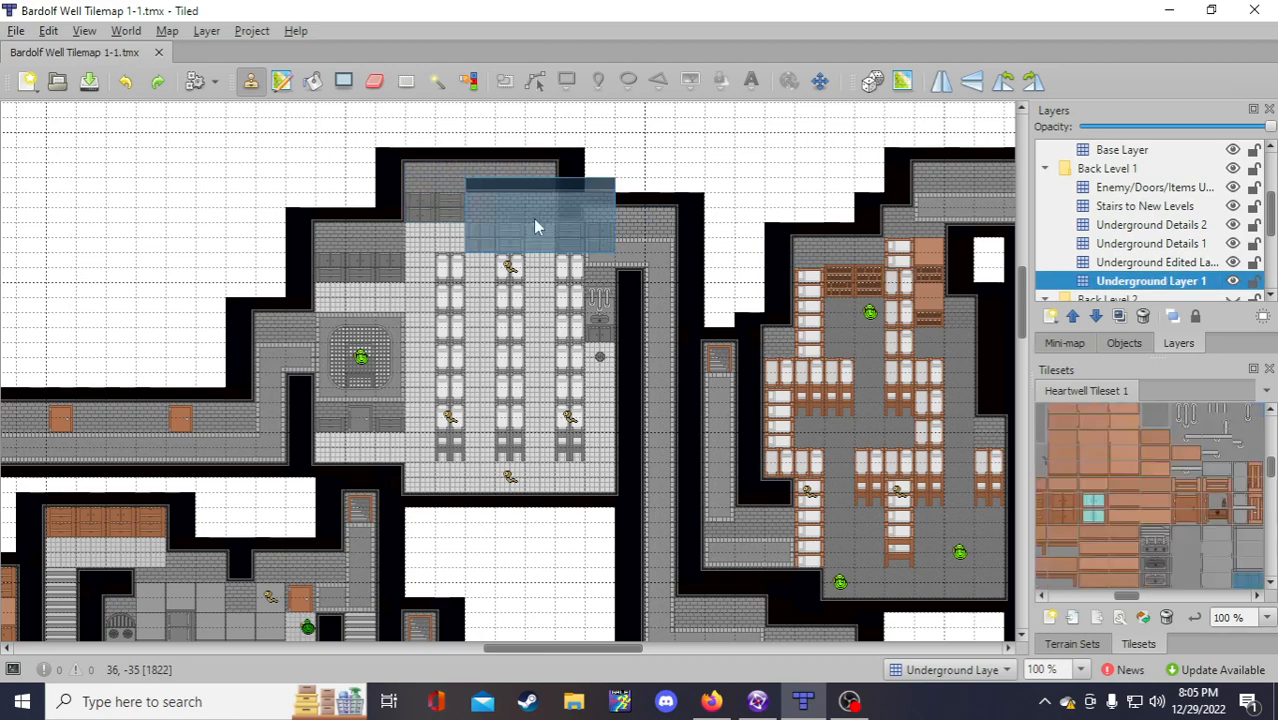
pyautogui.click(1133, 264)
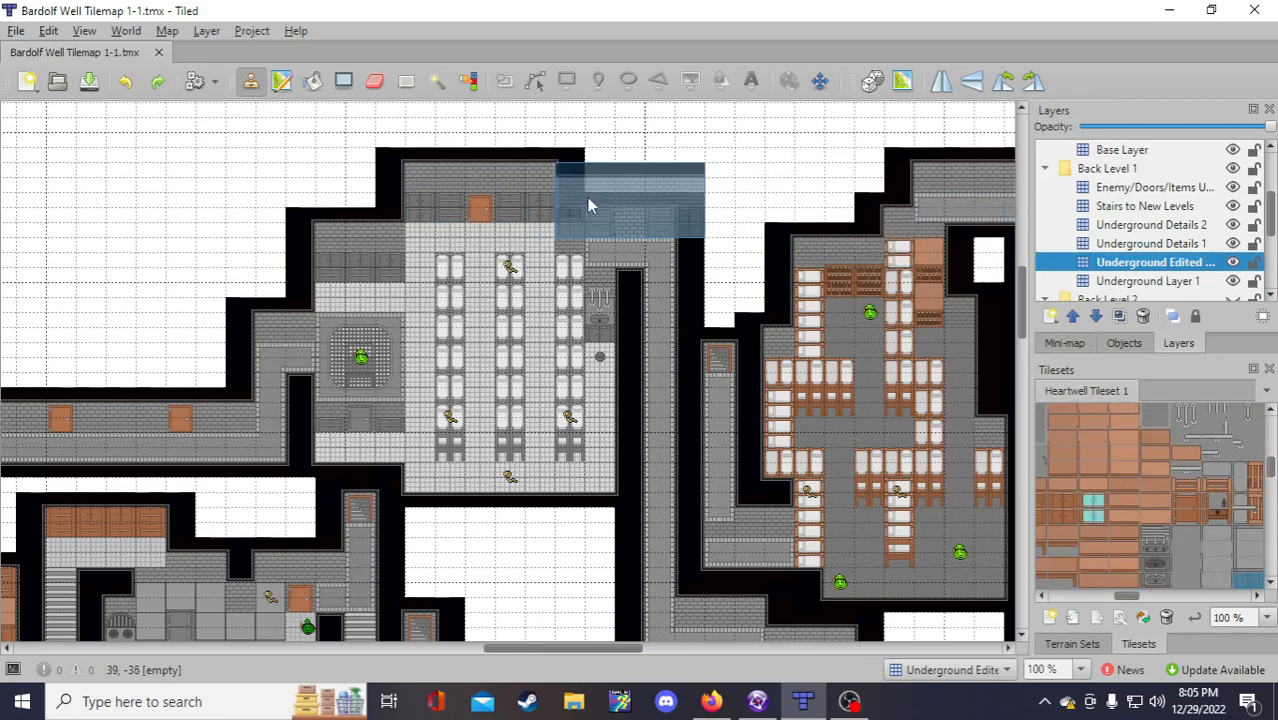
pyautogui.click(480, 245)
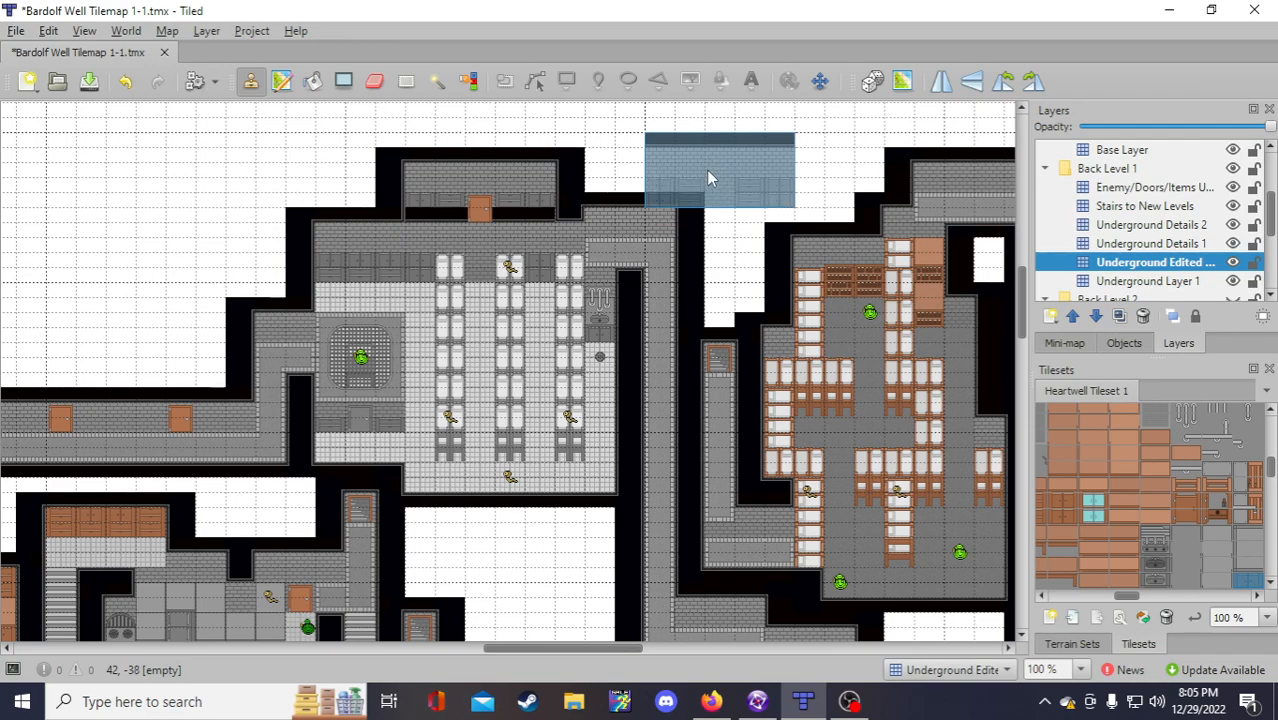
pyautogui.hotkey('ctrl', 'pagedown')
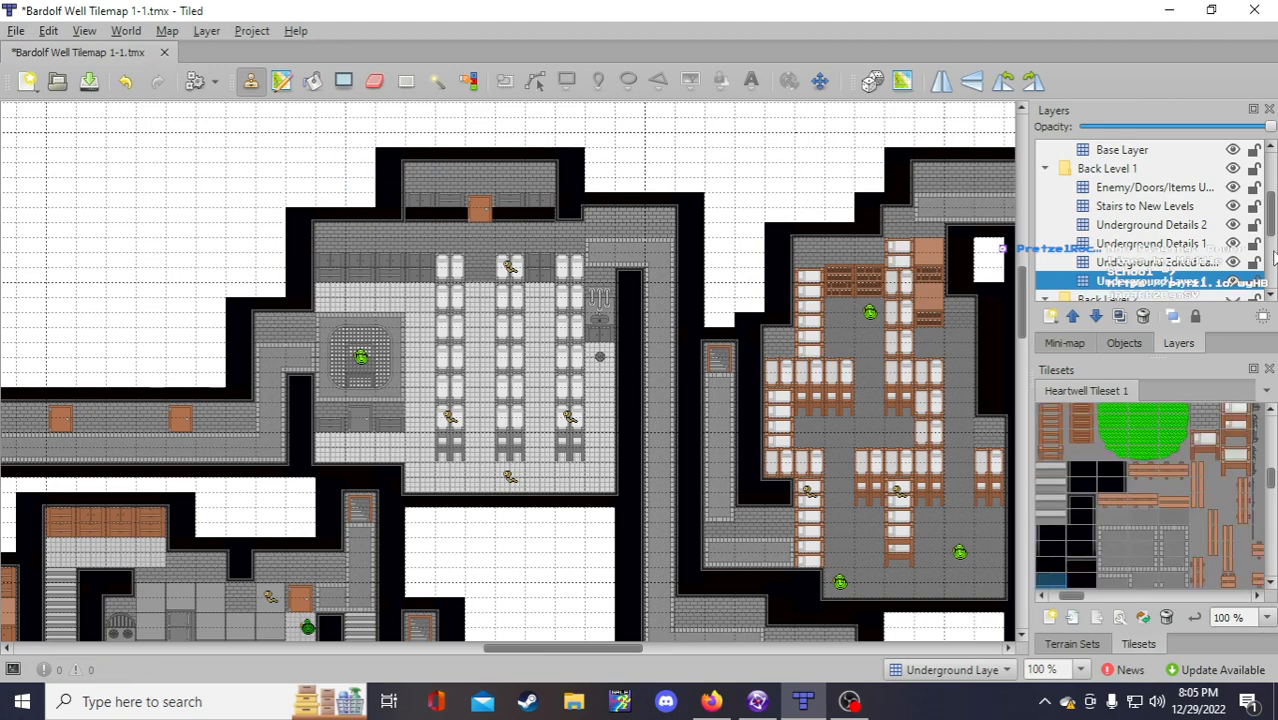
pyautogui.click(1198, 265)
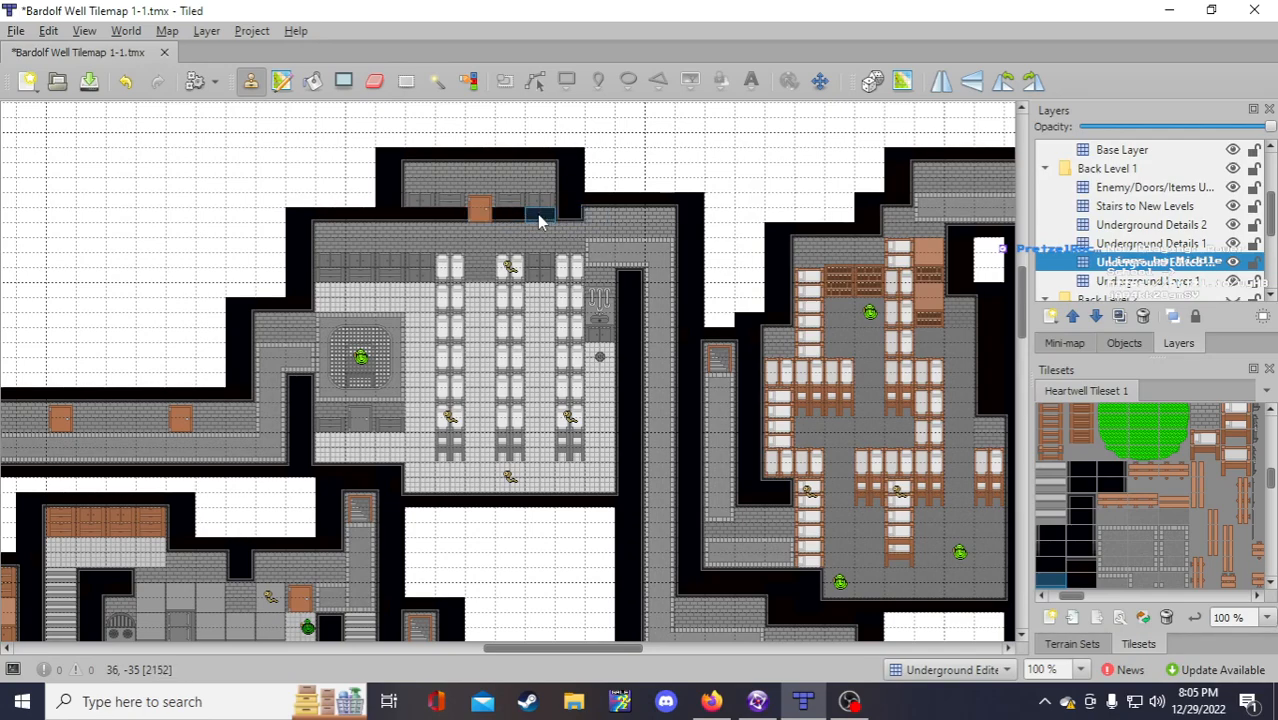
pyautogui.click(1140, 283)
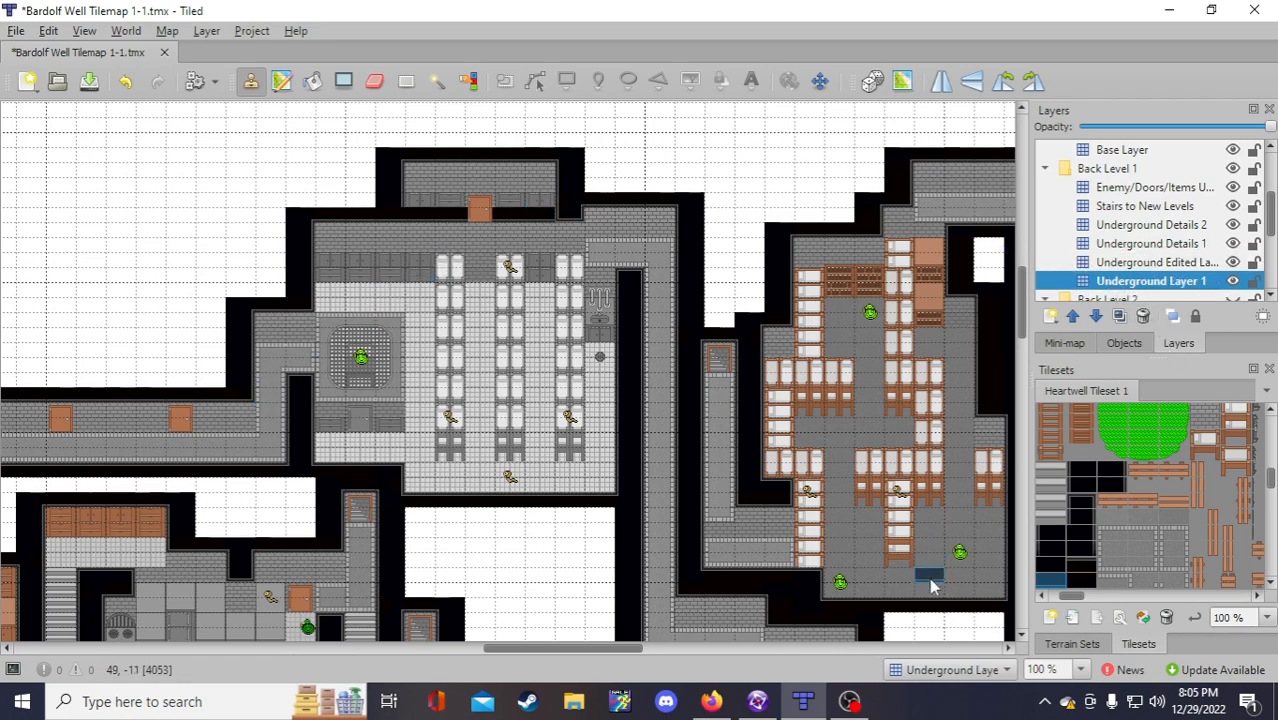
pyautogui.click(718, 704)
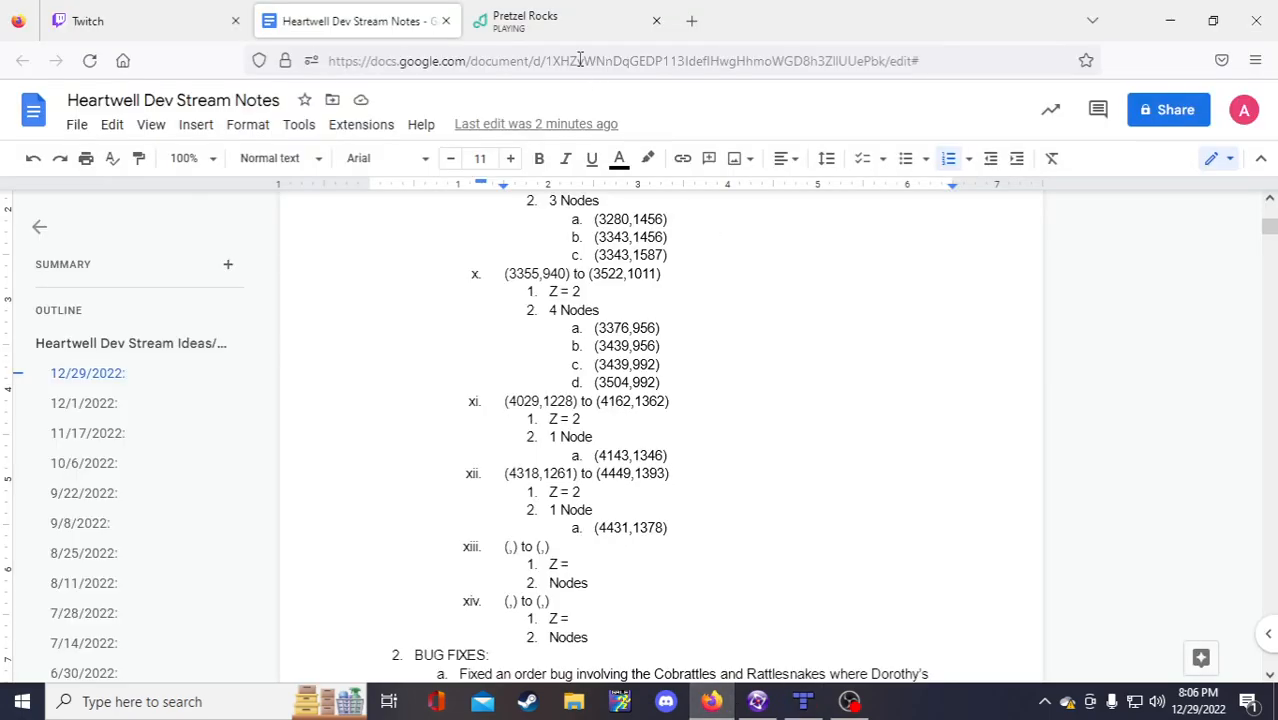
pyautogui.click(568, 20)
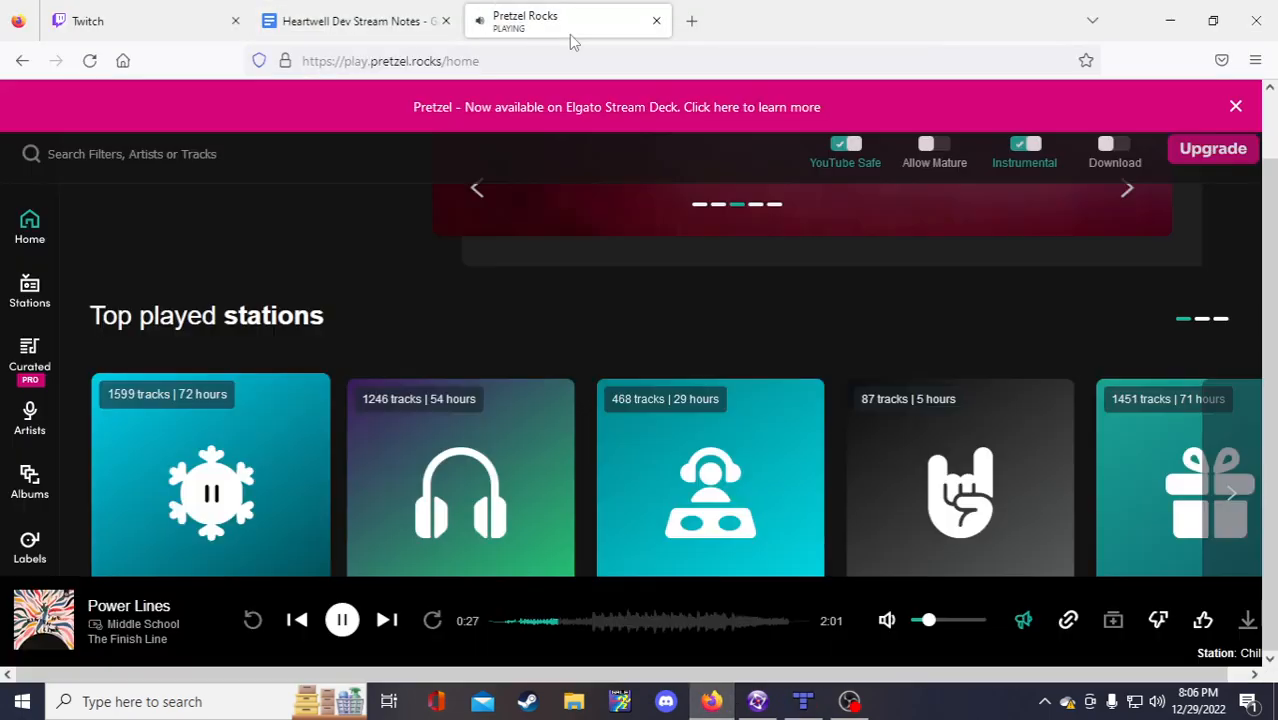
pyautogui.click(1204, 621)
pyautogui.click(352, 20)
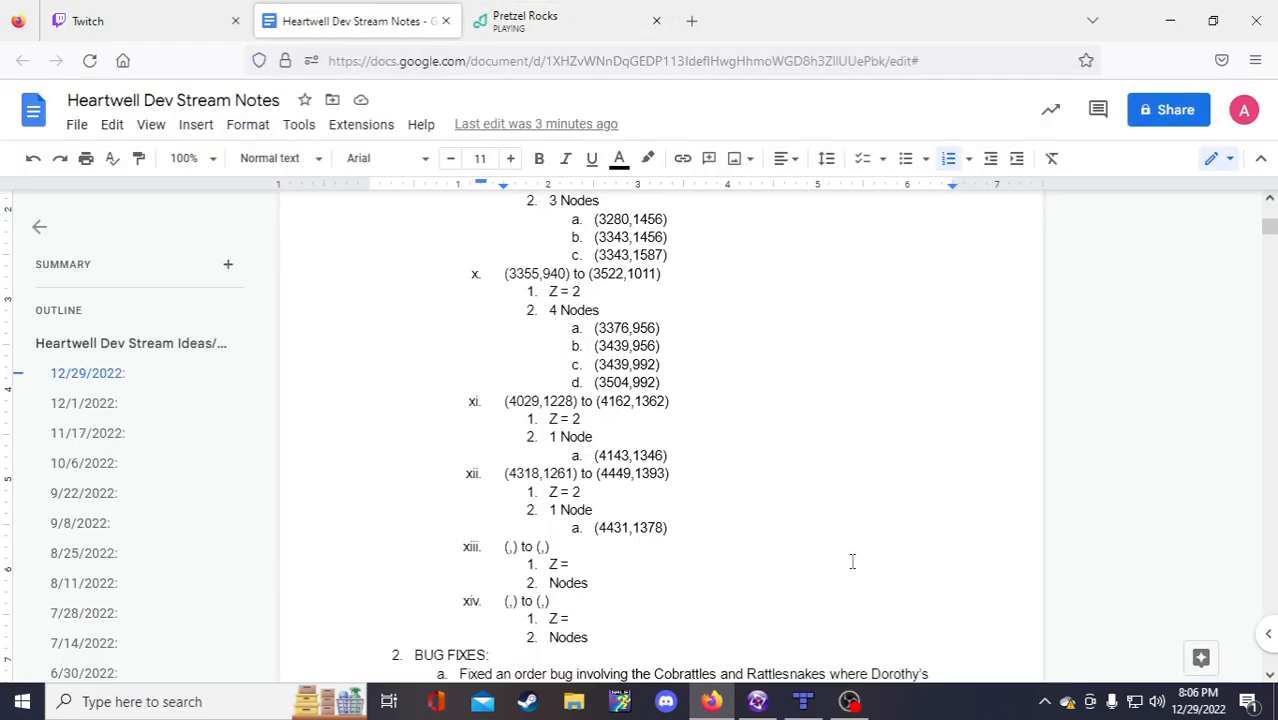
pyautogui.click(757, 701)
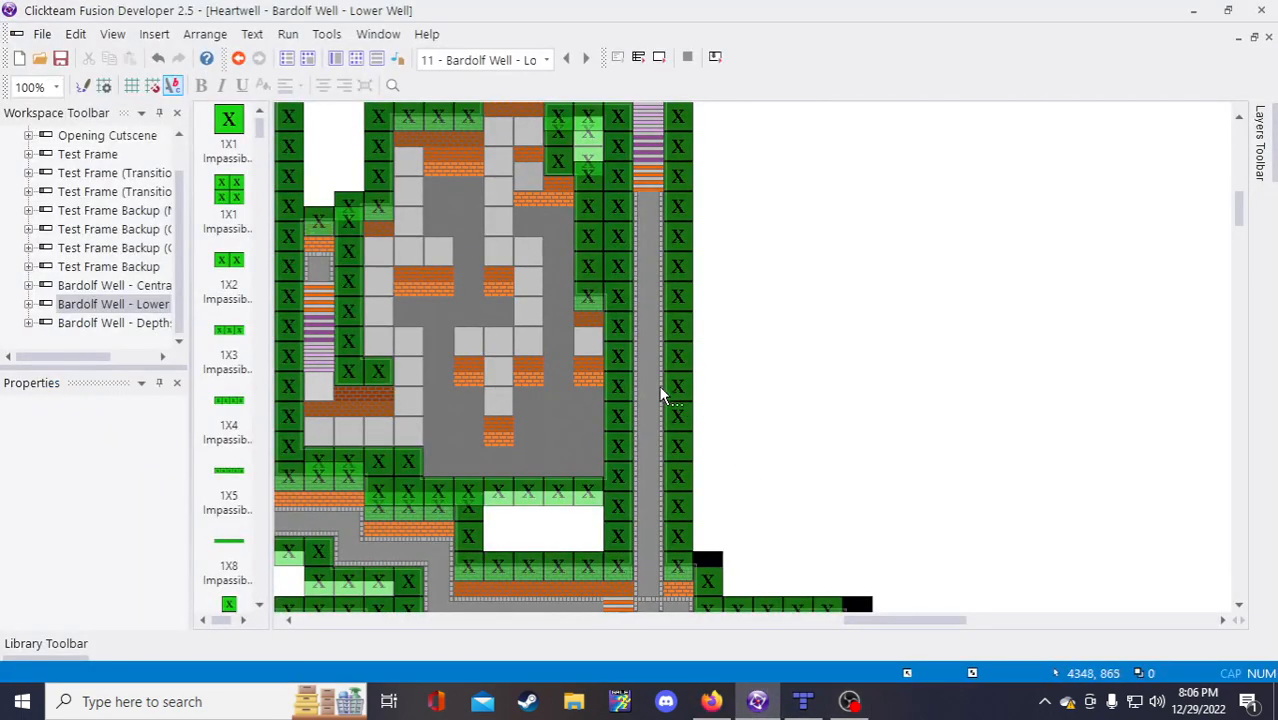
pyautogui.click(711, 701)
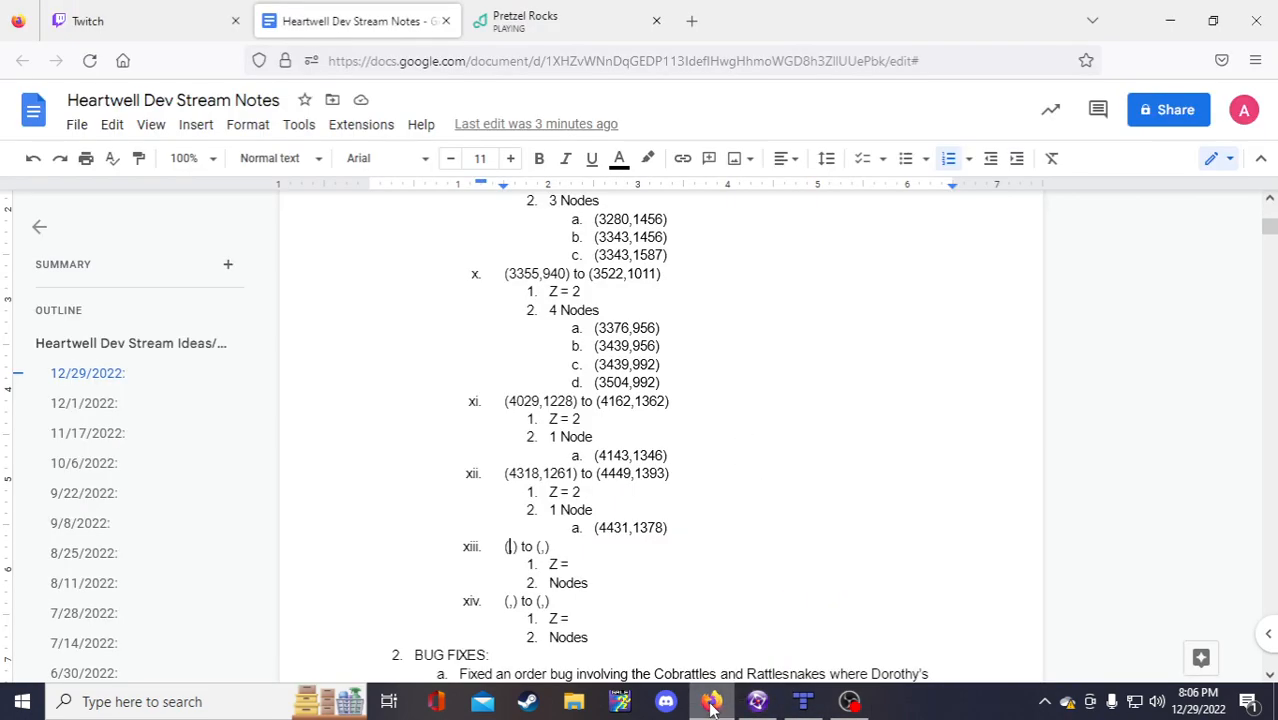
pyautogui.click(803, 701)
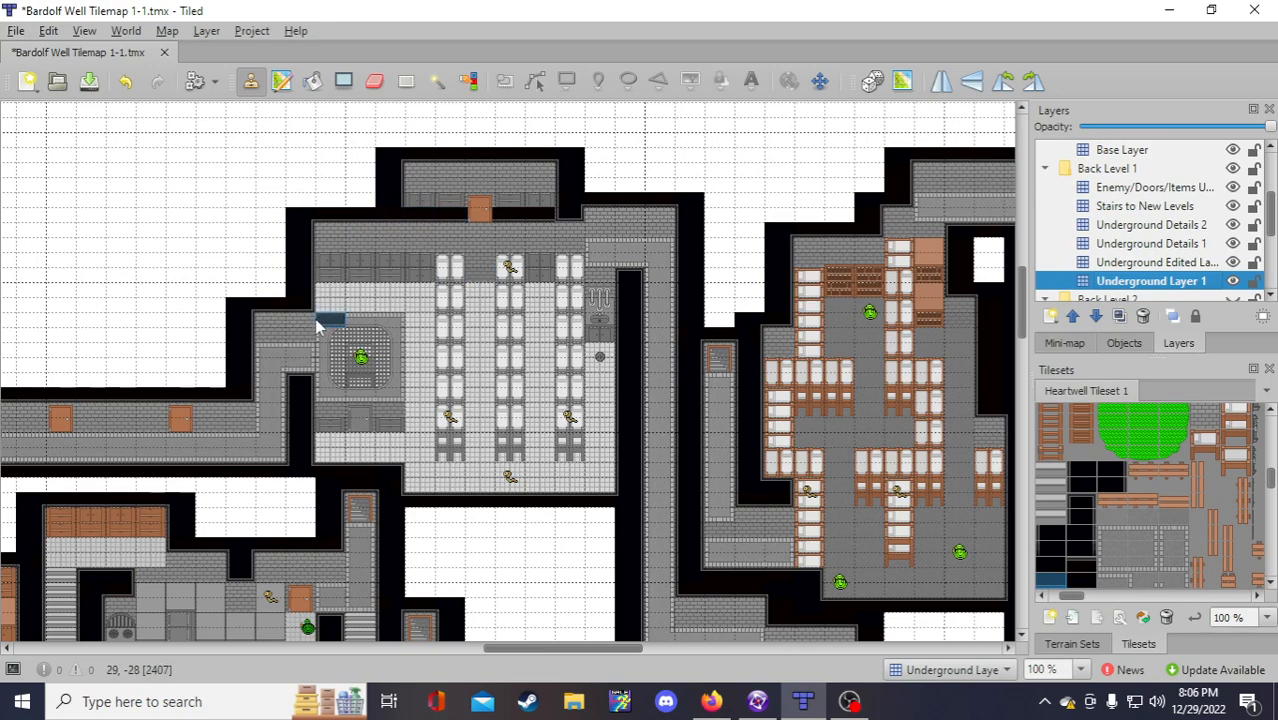
# Step: On Underground Details 1, move the door tile from the top wall down into the room
pyautogui.click(1100, 262)
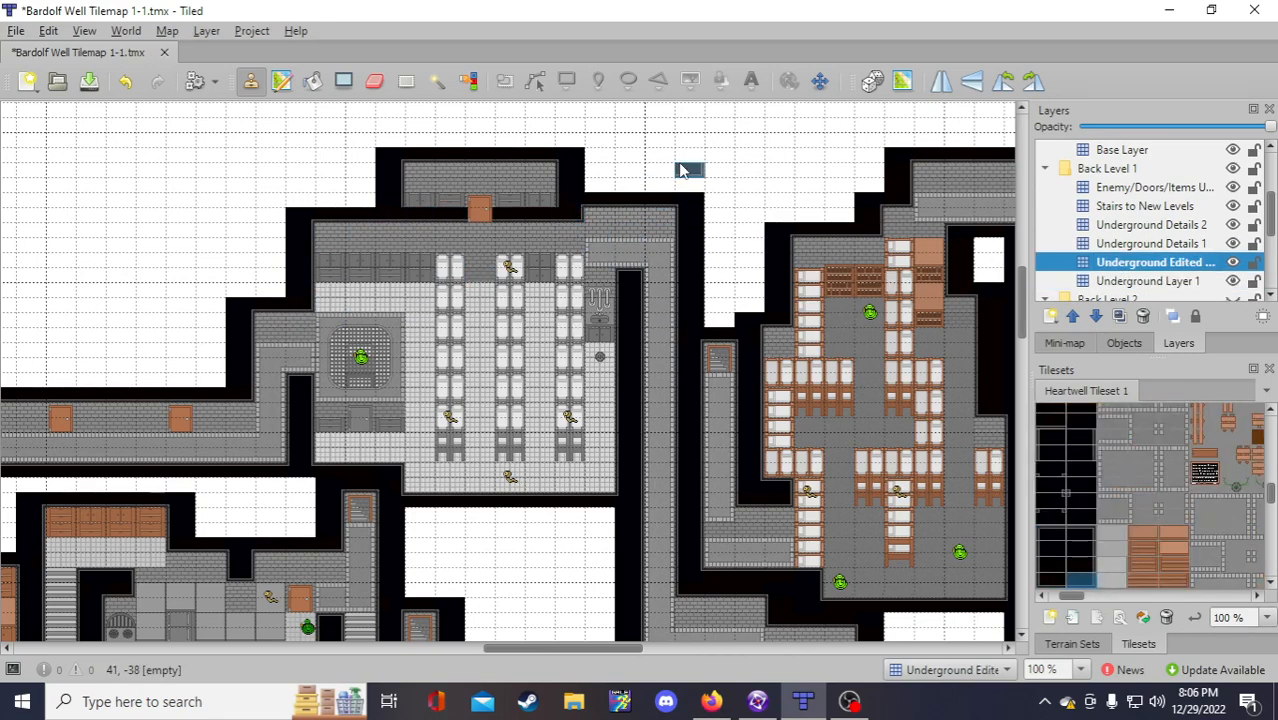
pyautogui.click(1164, 206)
pyautogui.click(1162, 187)
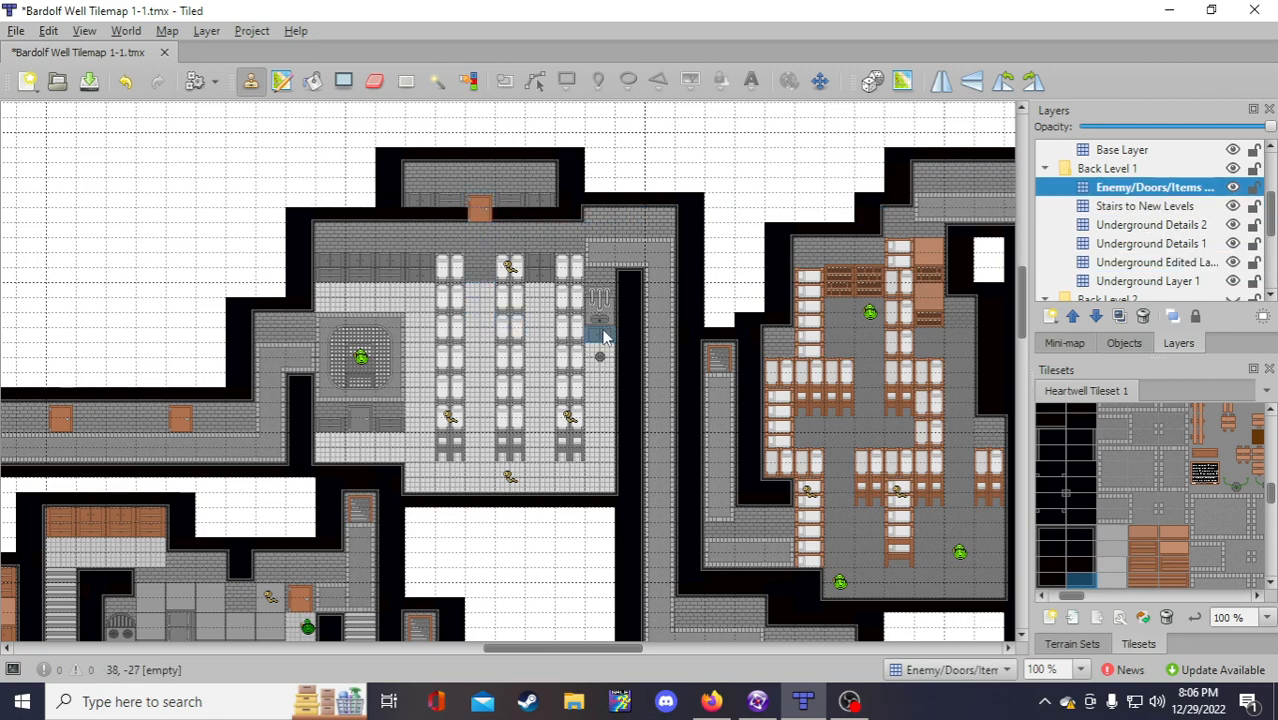
pyautogui.click(1140, 244)
pyautogui.rightClick(479, 207)
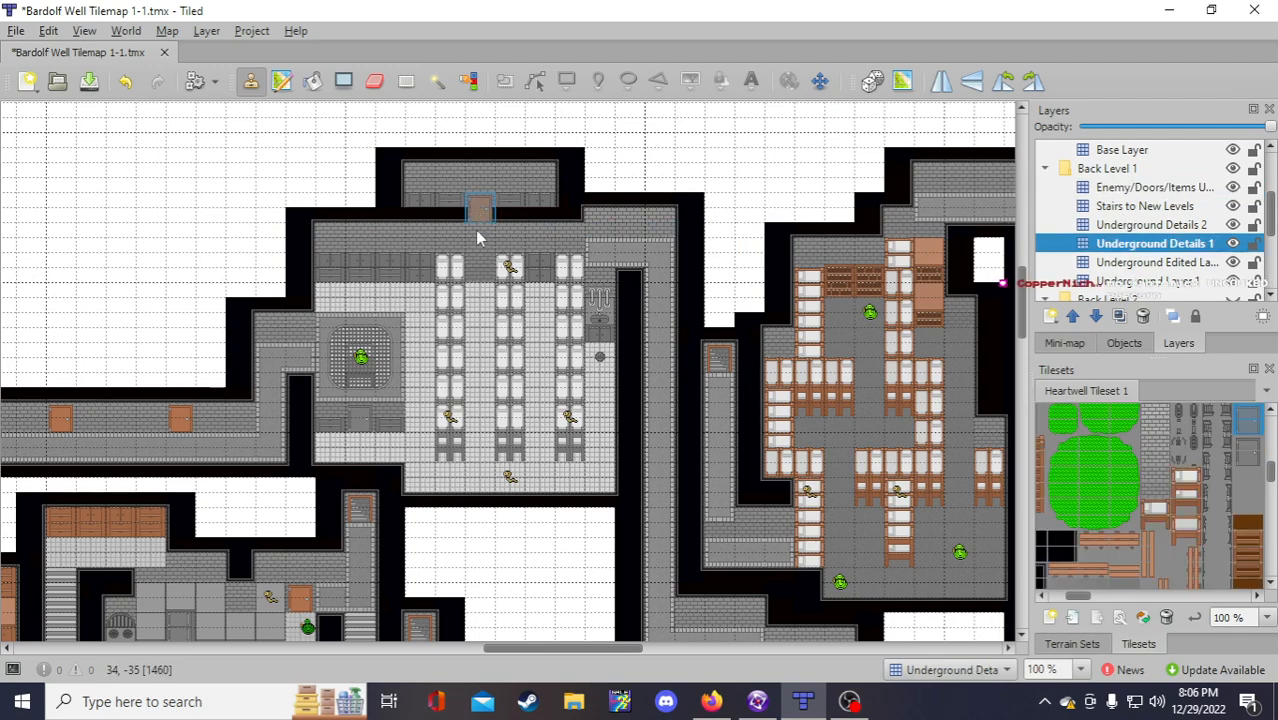
pyautogui.click(484, 280)
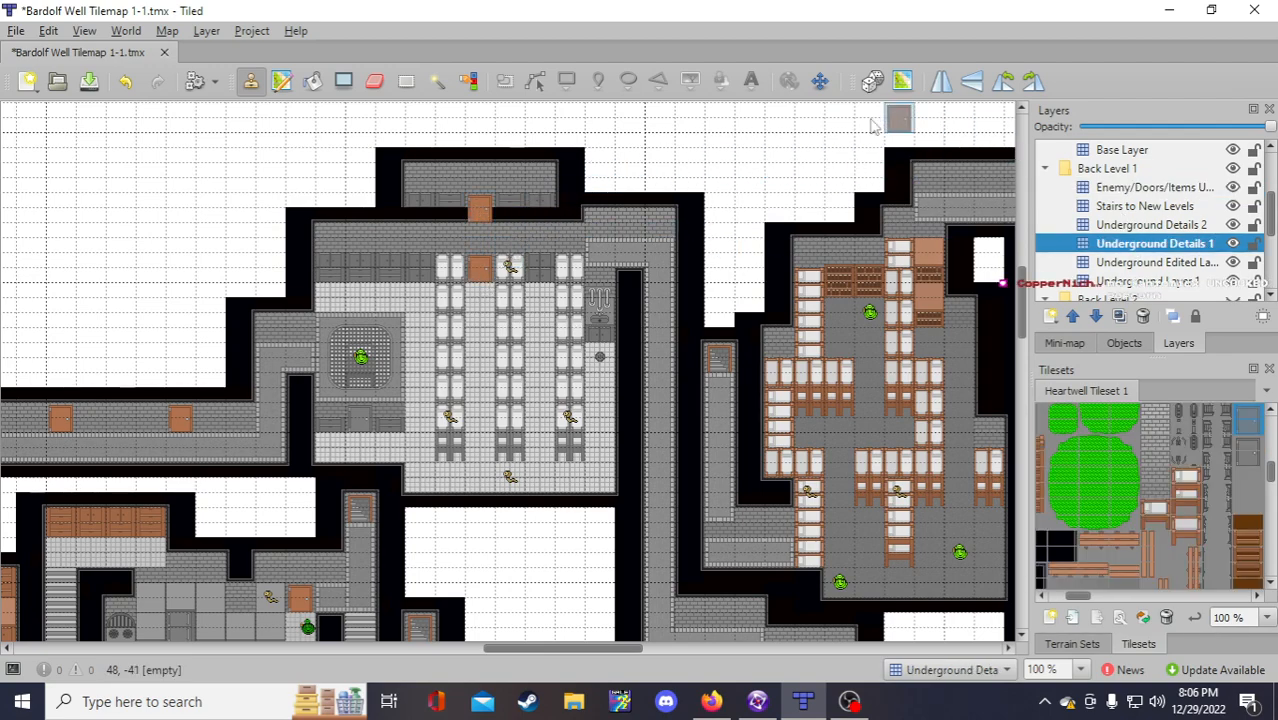
pyautogui.click(374, 81)
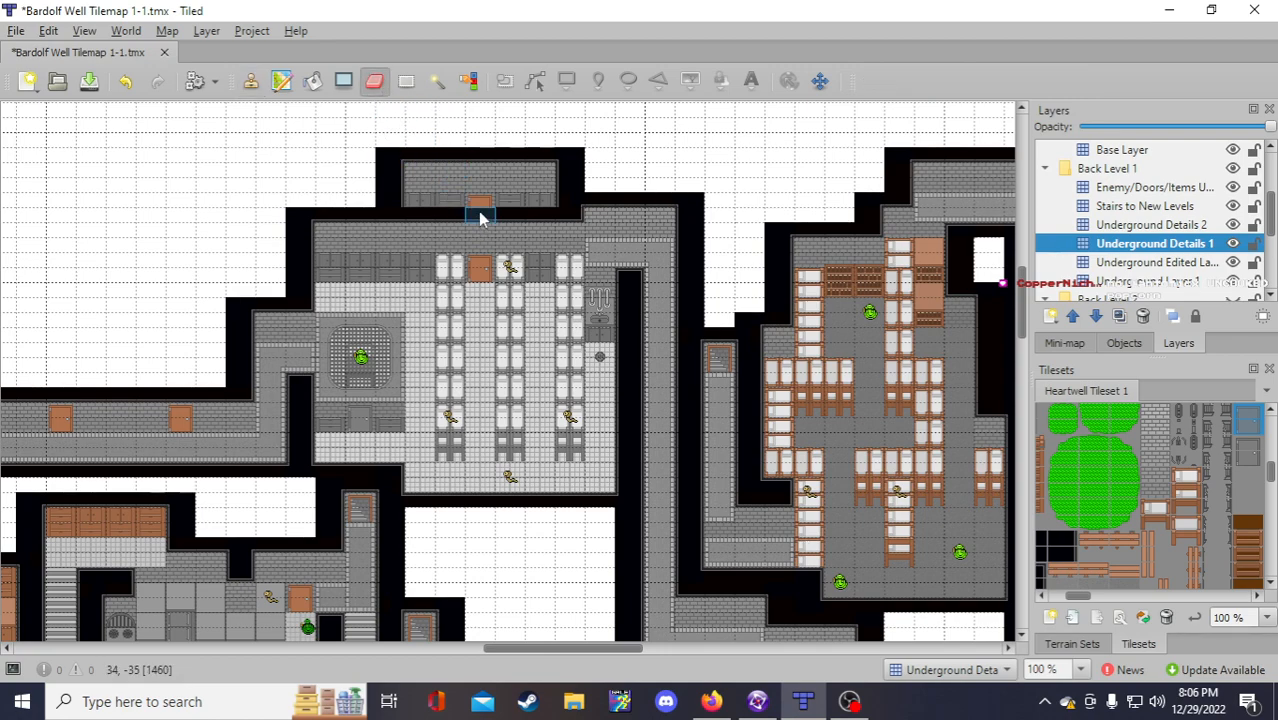
pyautogui.click(479, 207)
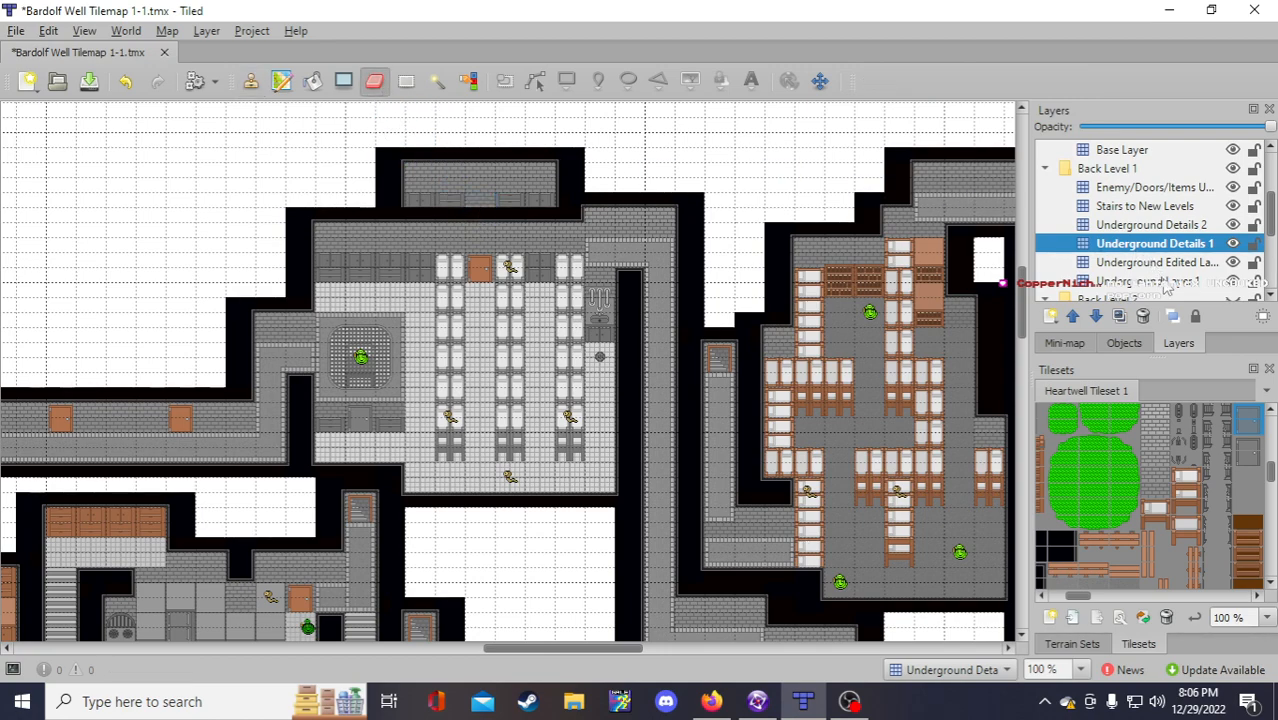
# Step: Capture the upper room area on Underground Edited as a reusable stamp
pyautogui.click(1160, 282)
pyautogui.click(1158, 262)
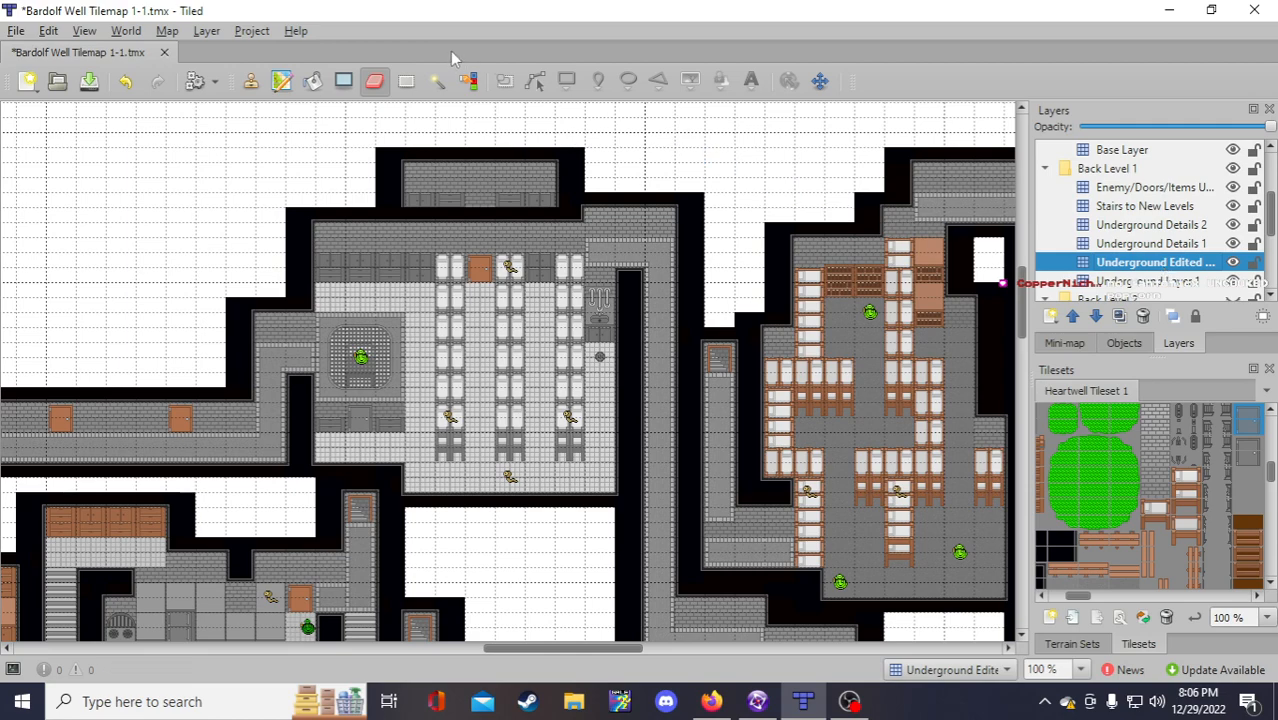
pyautogui.click(251, 81)
pyautogui.moveTo(318, 150)
pyautogui.mouseDown(button='right')
pyautogui.moveTo(602, 292)
pyautogui.moveTo(630, 285)
pyautogui.mouseUp(button='right')
pyautogui.click(1150, 281)
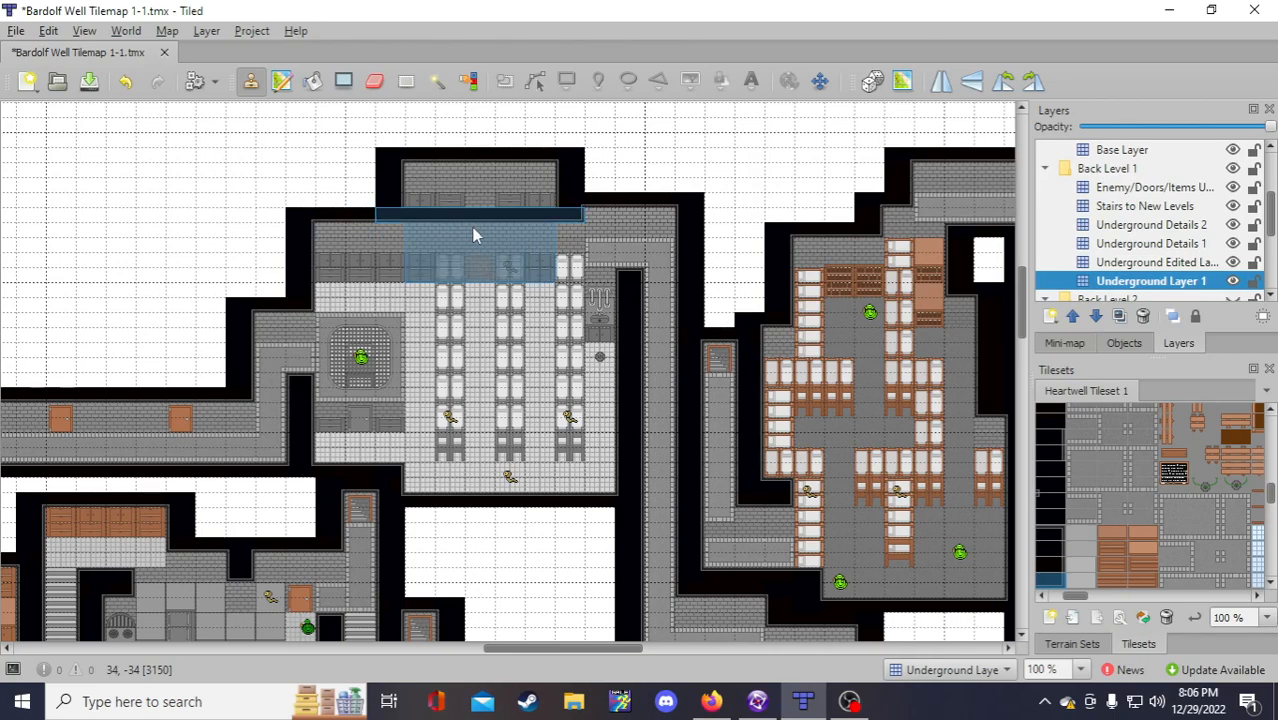
# Step: Erase the raised wall block above the room on Underground Layer 1 and save the map
pyautogui.click(374, 80)
pyautogui.moveTo(394, 165)
pyautogui.mouseDown()
pyautogui.moveTo(392, 202)
pyautogui.moveTo(445, 162)
pyautogui.moveTo(455, 200)
pyautogui.moveTo(507, 165)
pyautogui.moveTo(517, 200)
pyautogui.moveTo(545, 157)
pyautogui.moveTo(568, 178)
pyautogui.moveTo(563, 213)
pyautogui.mouseUp()
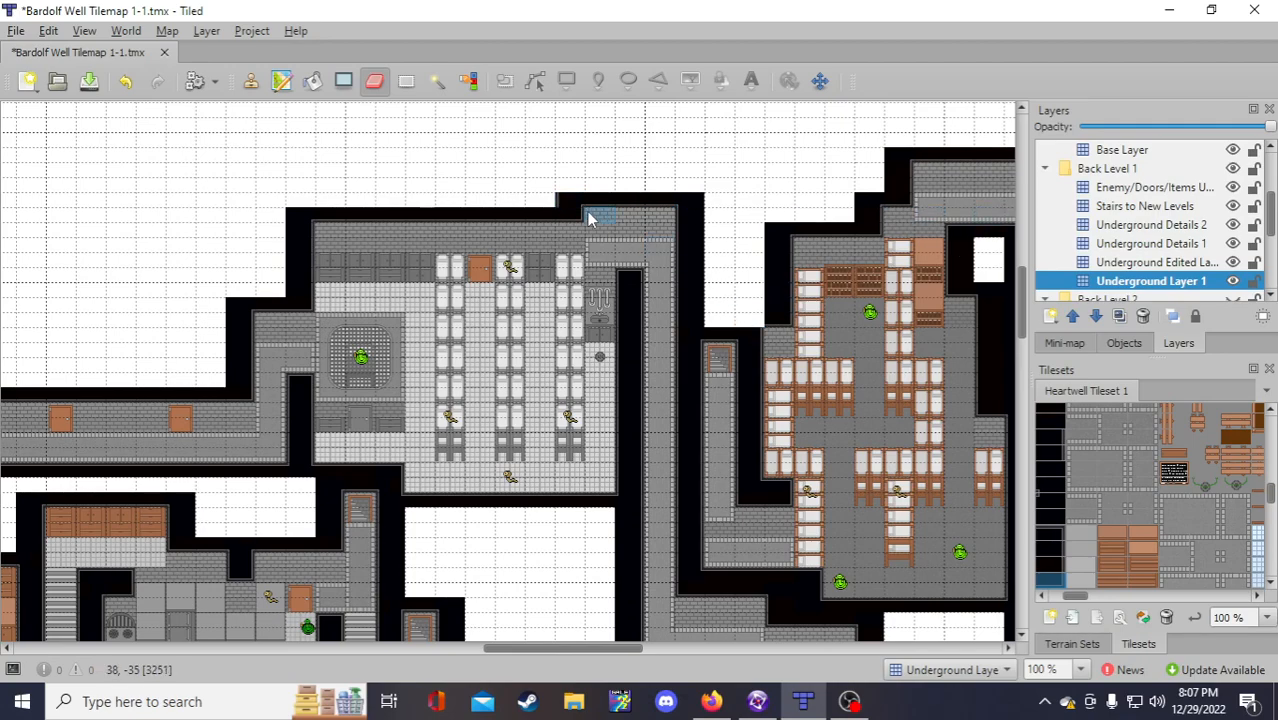
pyautogui.click(570, 200)
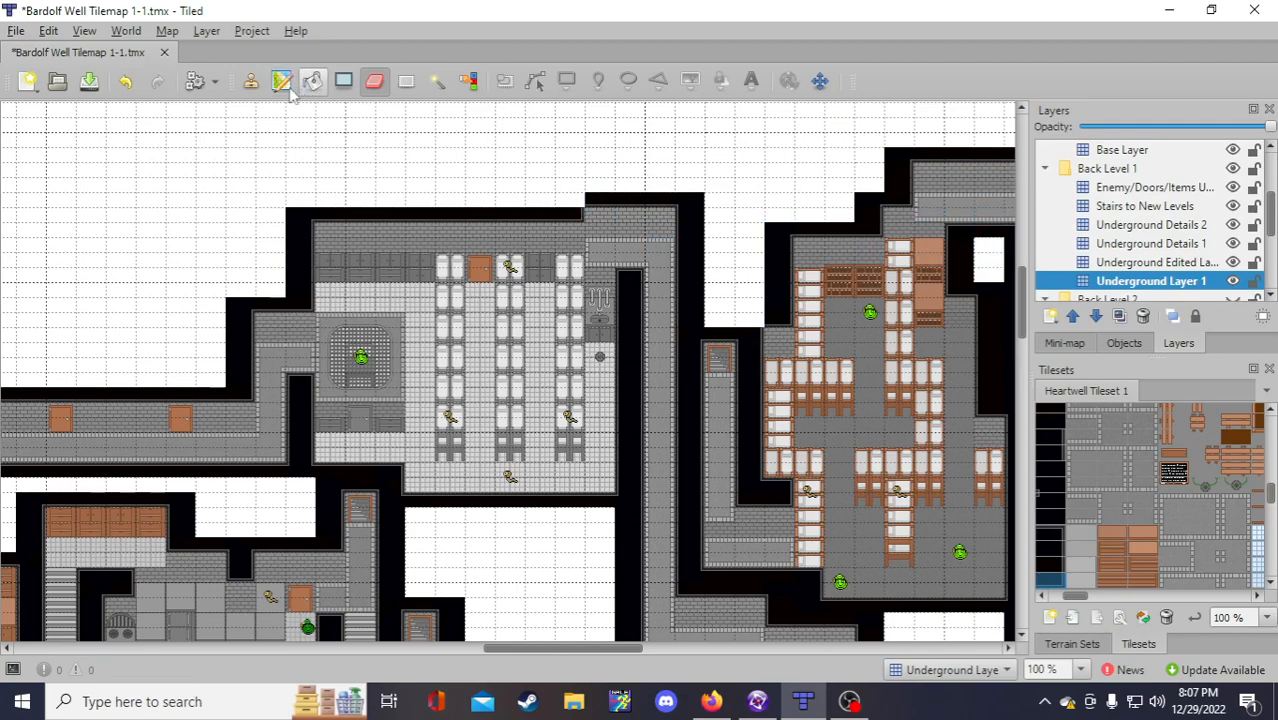
pyautogui.press('b')
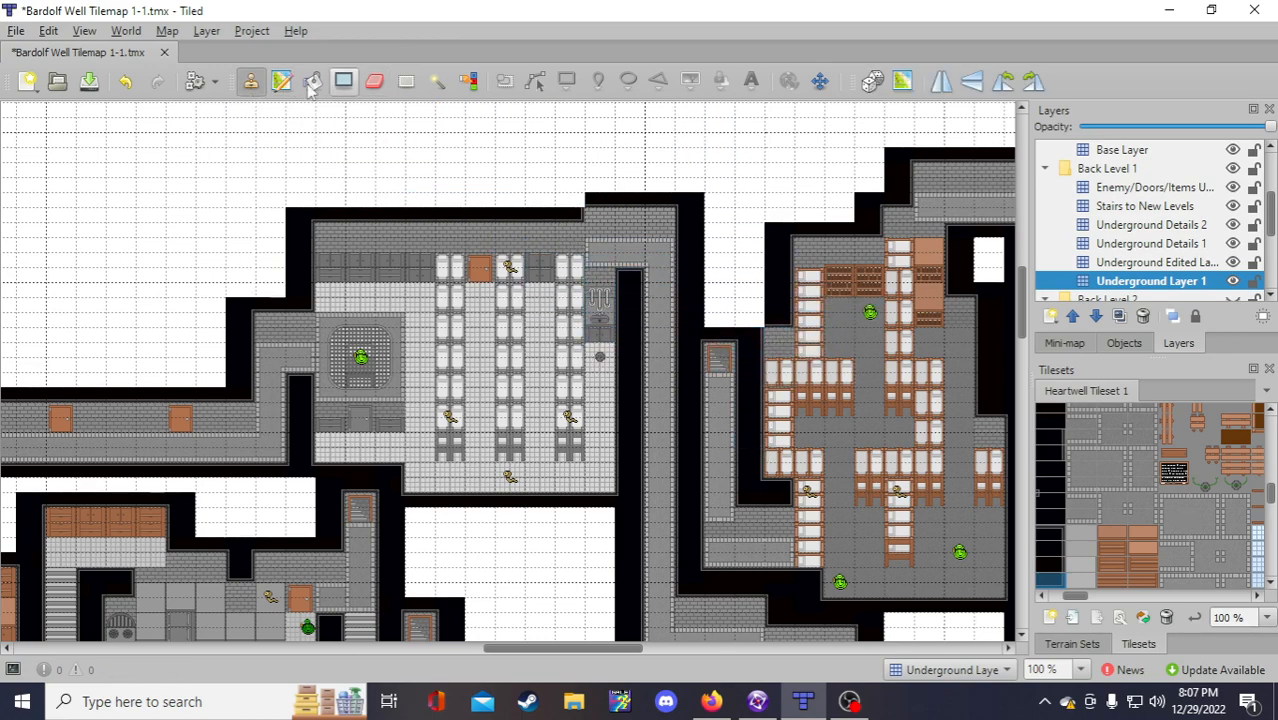
pyautogui.click(126, 83)
pyautogui.click(128, 84)
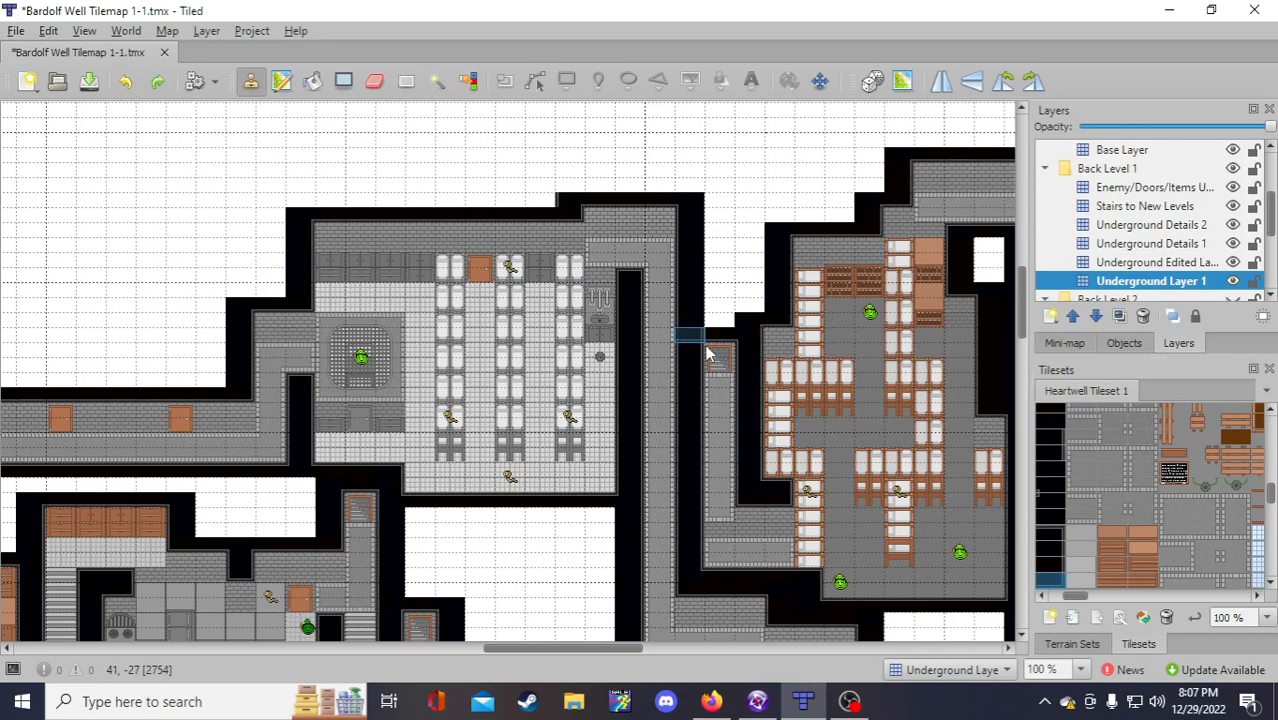
pyautogui.rightClick(755, 317)
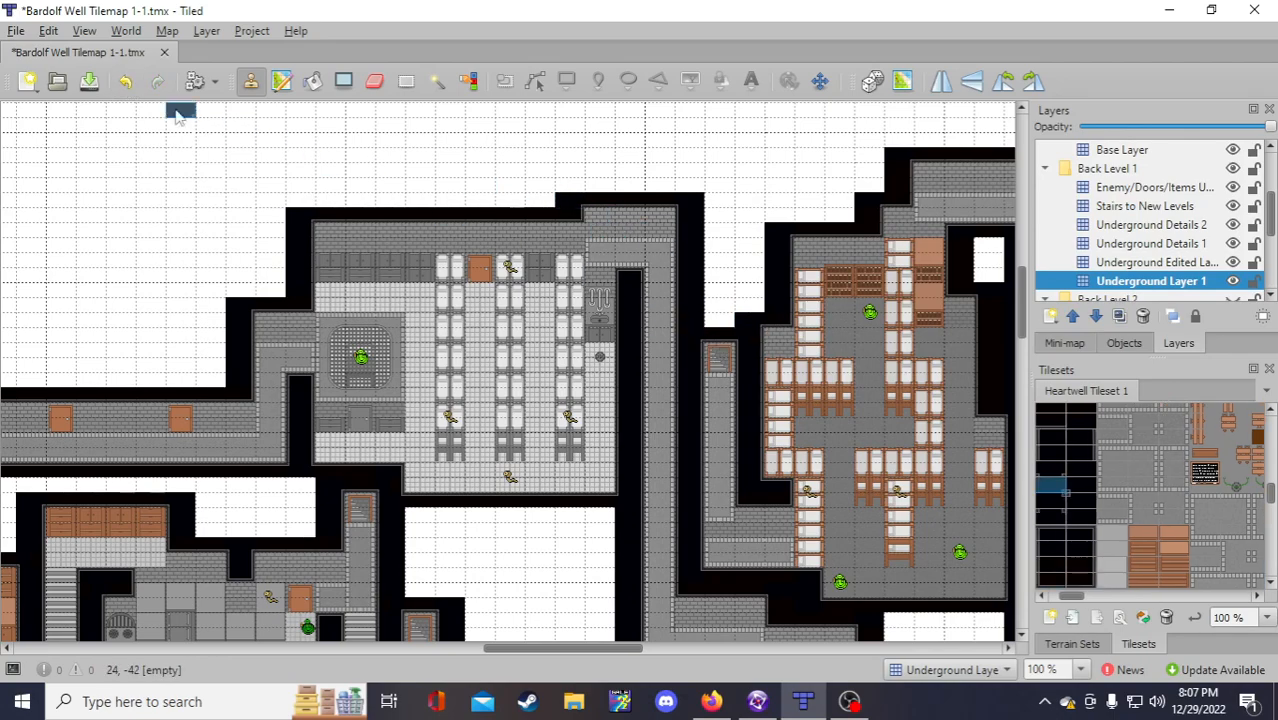
pyautogui.click(89, 83)
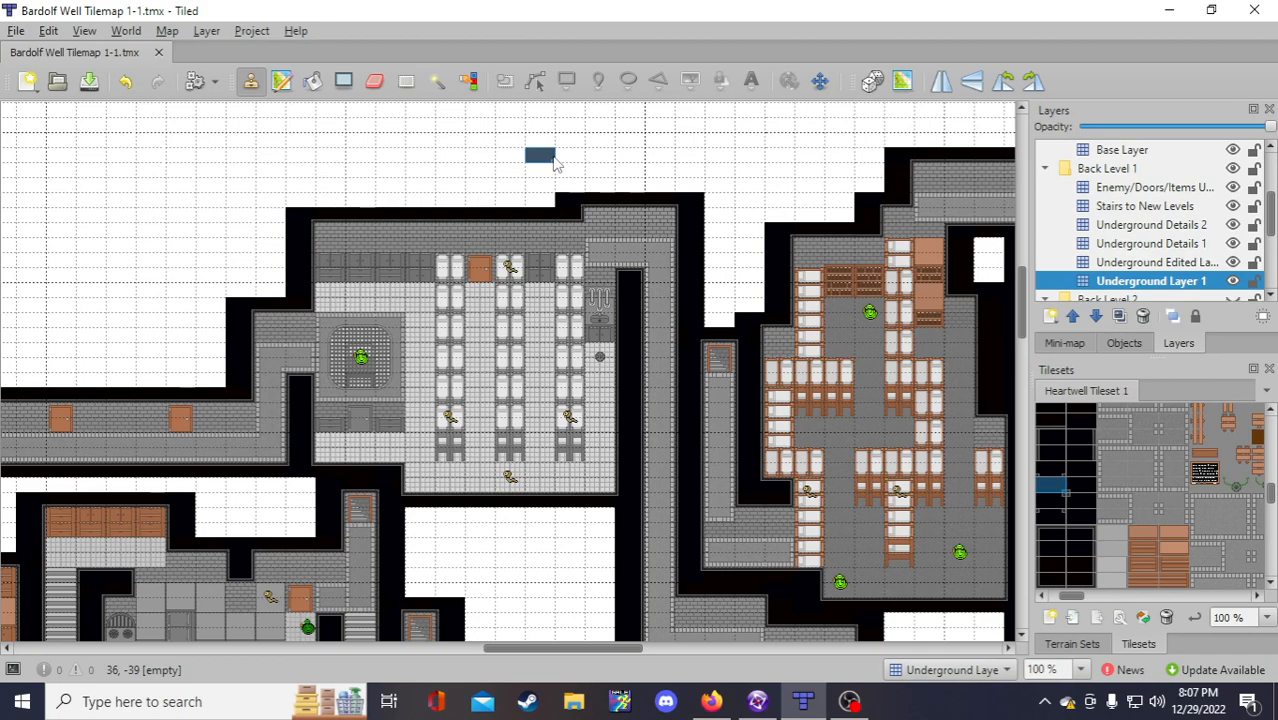
# Step: Try painting a sampled wall tile onto the map, then undo it
pyautogui.scroll(-2, 556, 163)
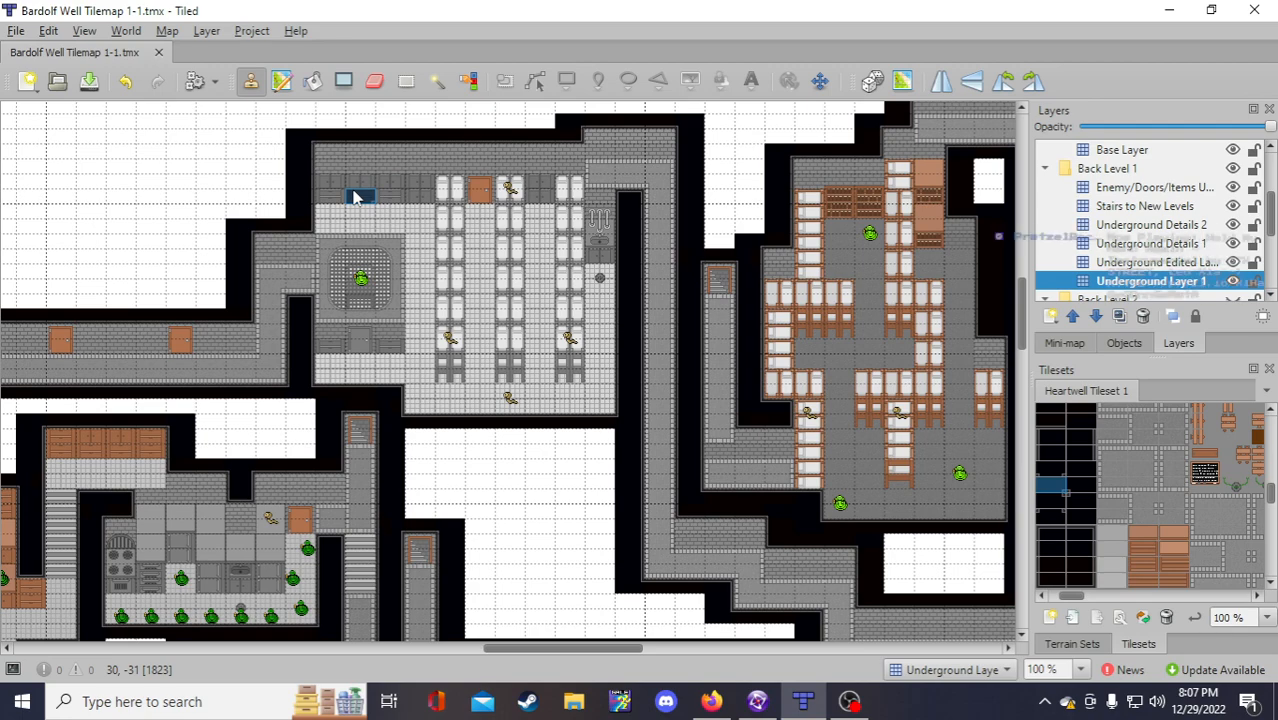
pyautogui.rightClick(592, 147)
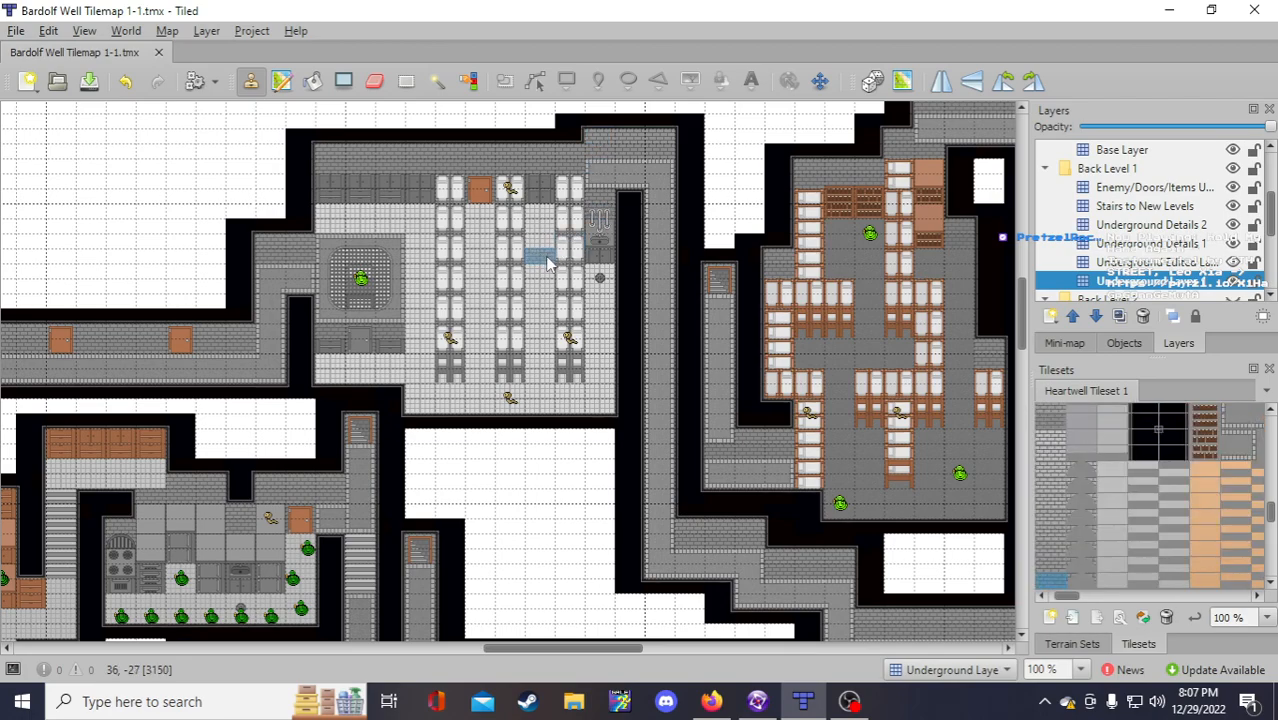
pyautogui.scroll(2, 549, 265)
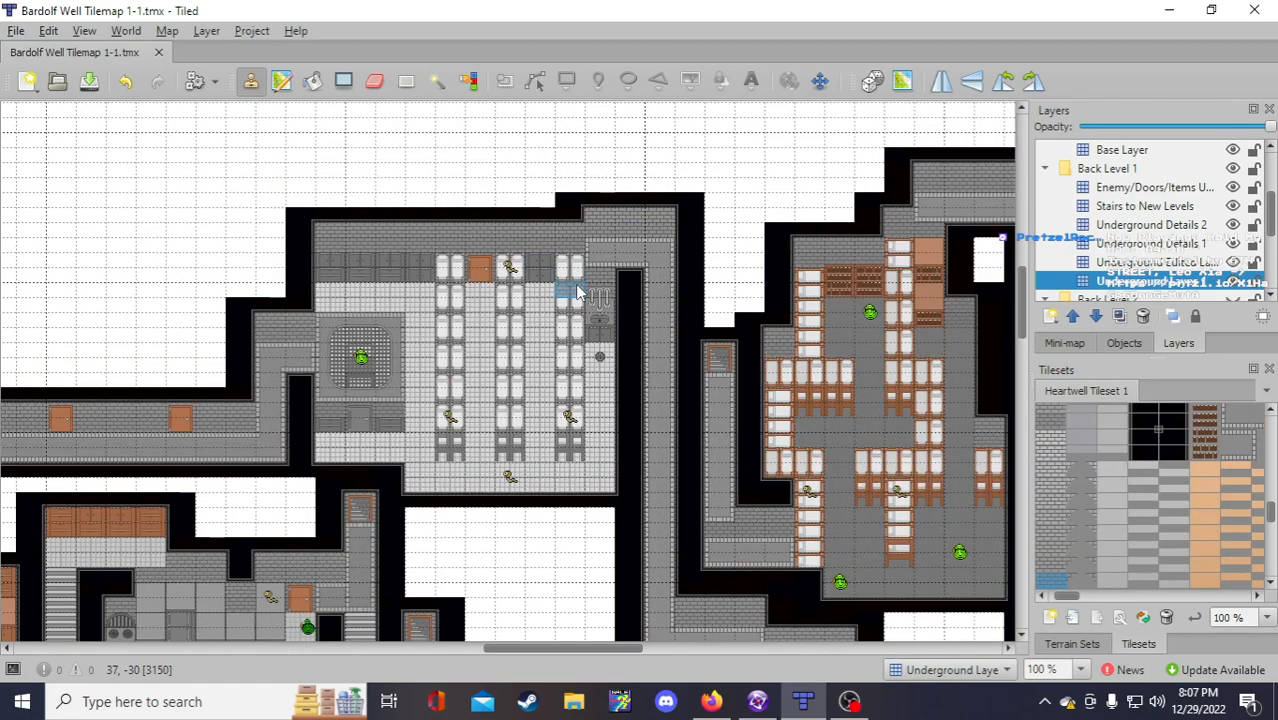
pyautogui.click(557, 227)
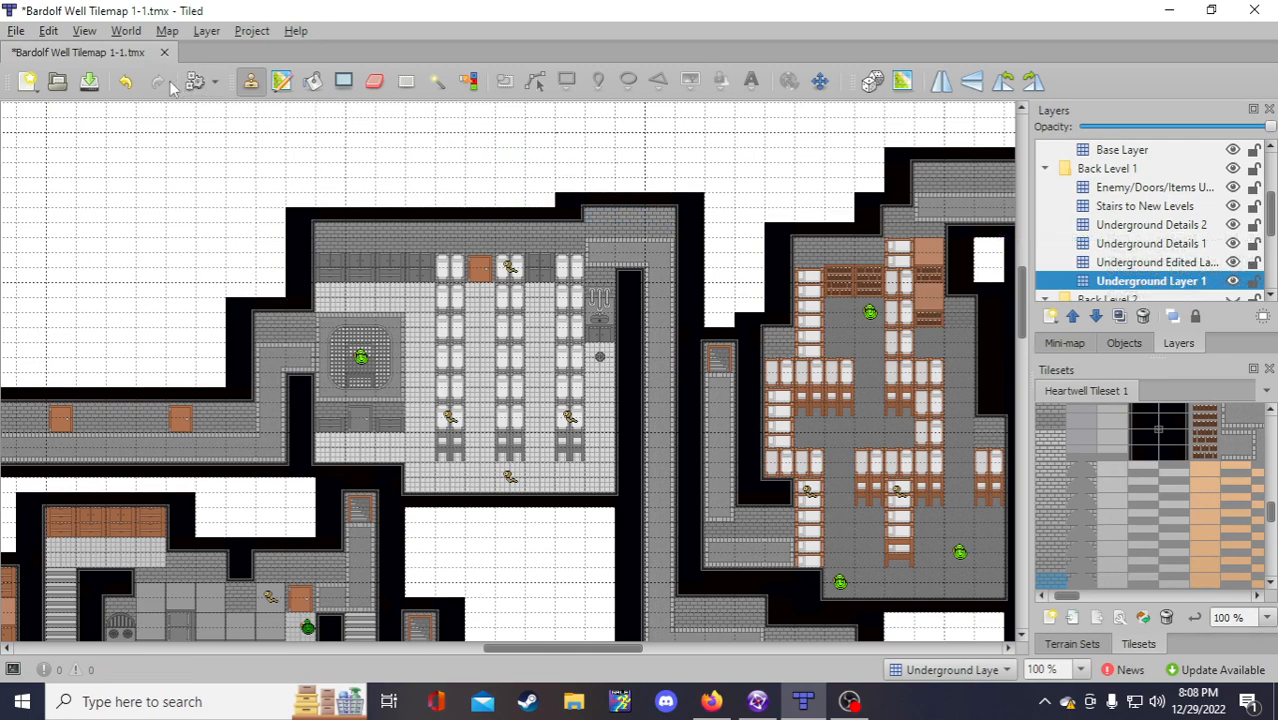
pyautogui.click(125, 82)
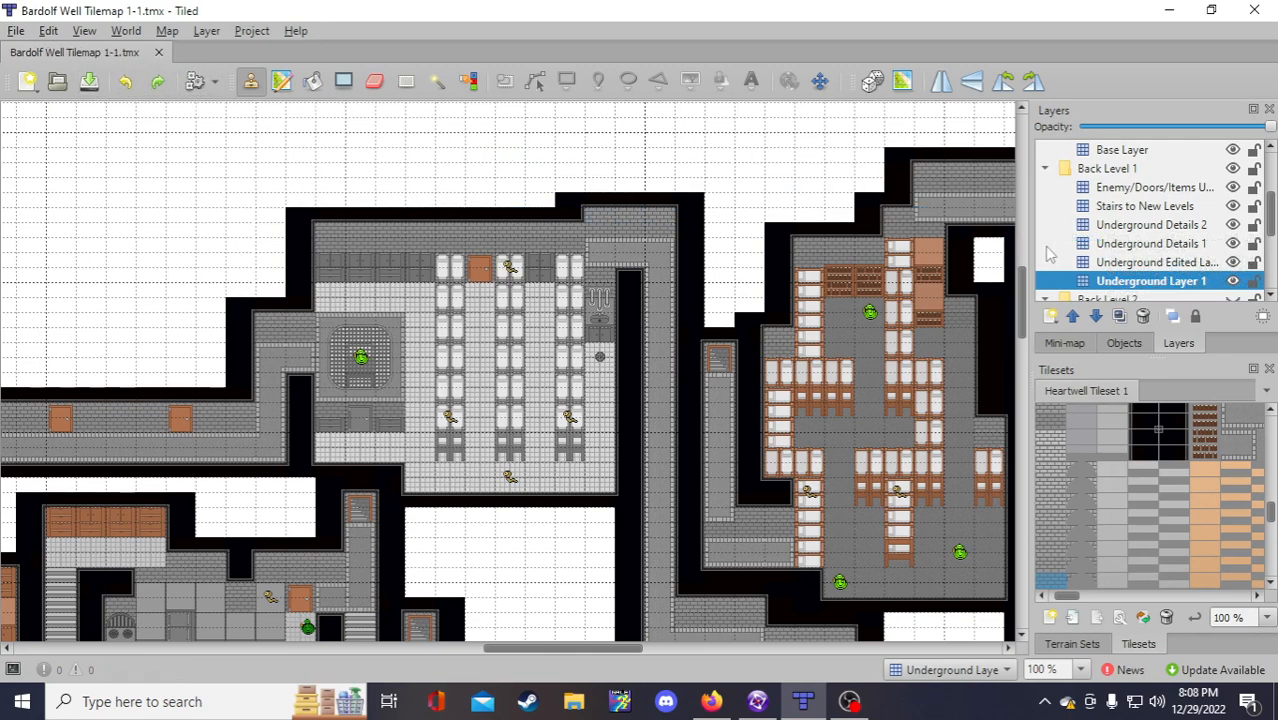
pyautogui.click(1145, 262)
# Step: Delete the 15-by-9 tile selection over the upper room and return to the Stamp Brush
pyautogui.click(406, 81)
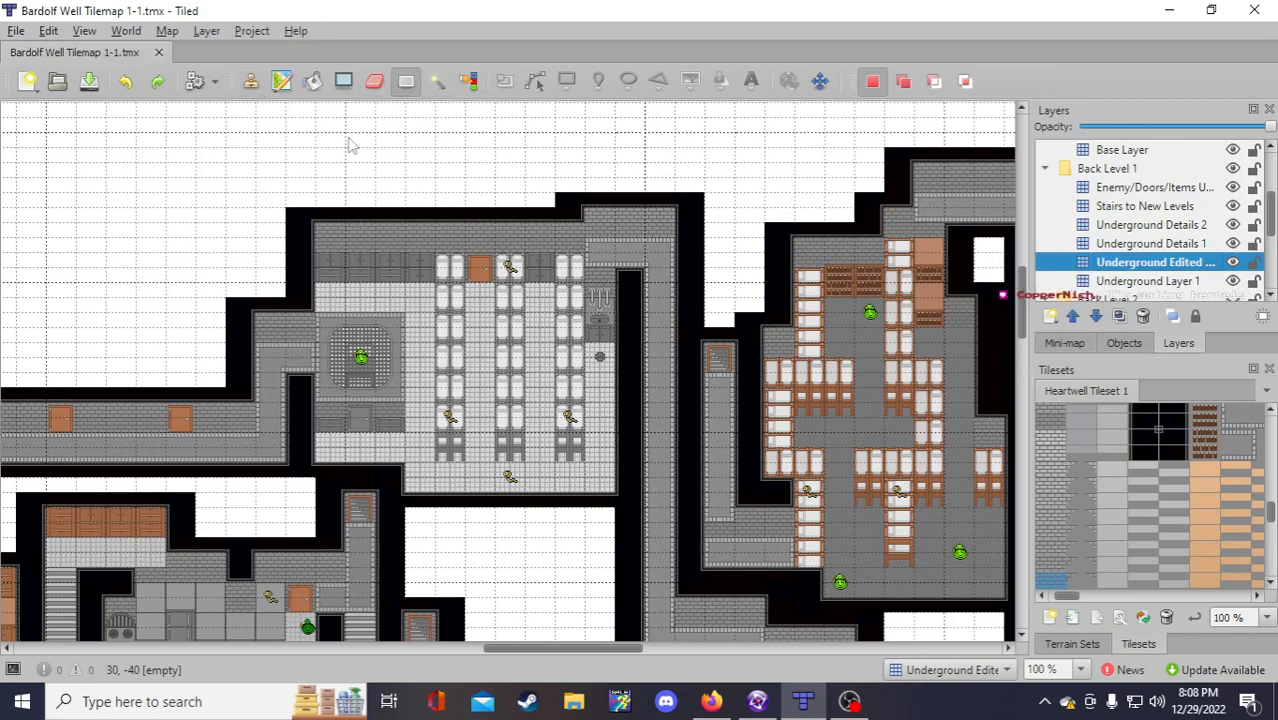
pyautogui.moveTo(290, 122); pyautogui.dragTo(700, 366)
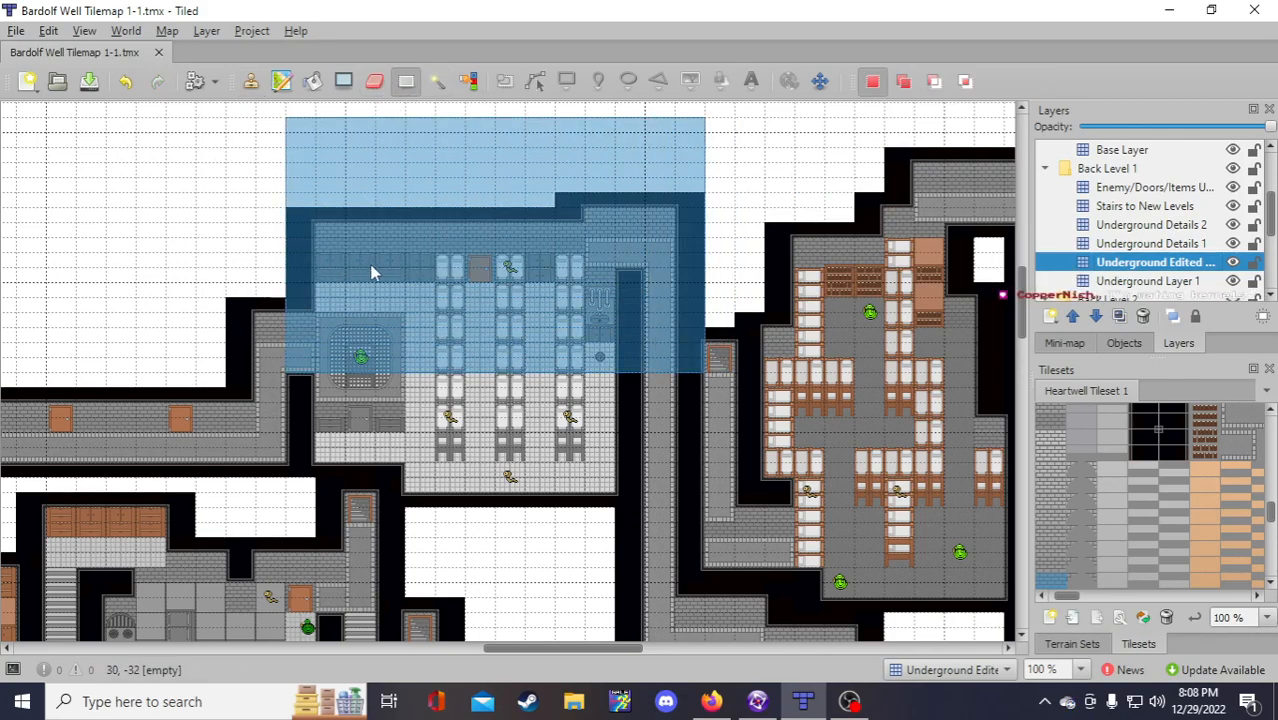
pyautogui.press('Delete')
pyautogui.click(742, 228)
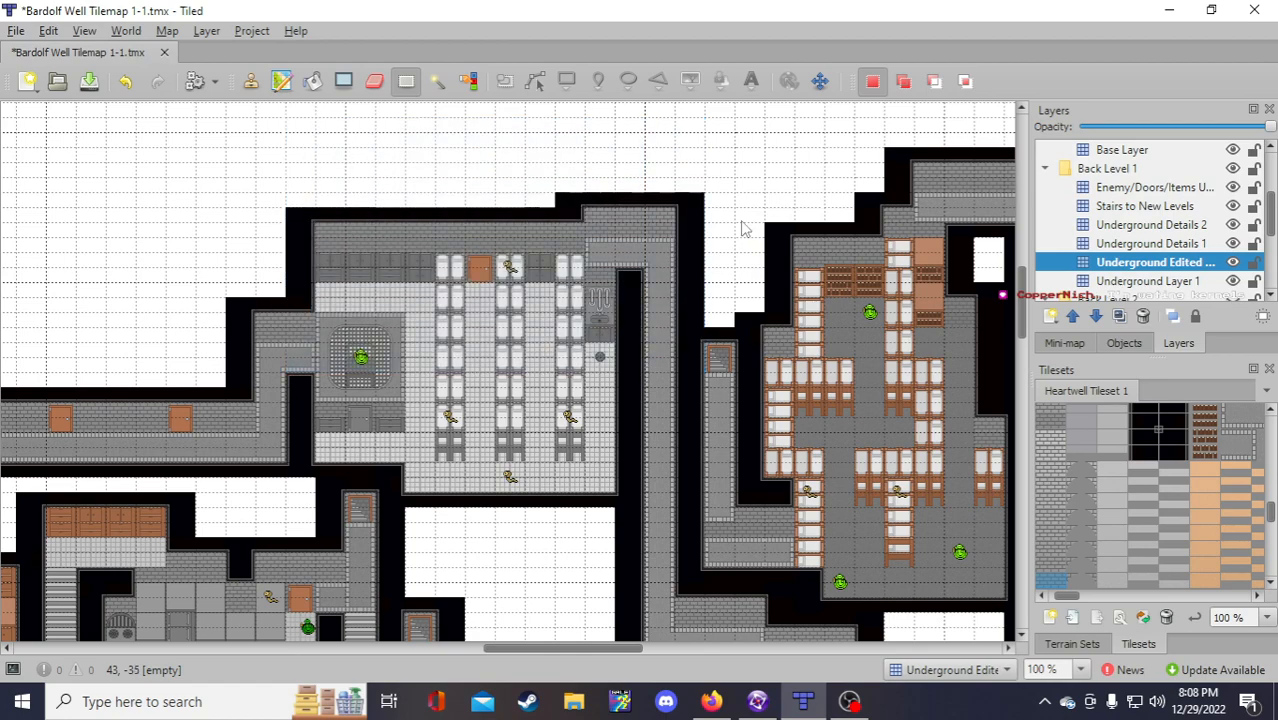
pyautogui.click(250, 81)
pyautogui.click(1130, 282)
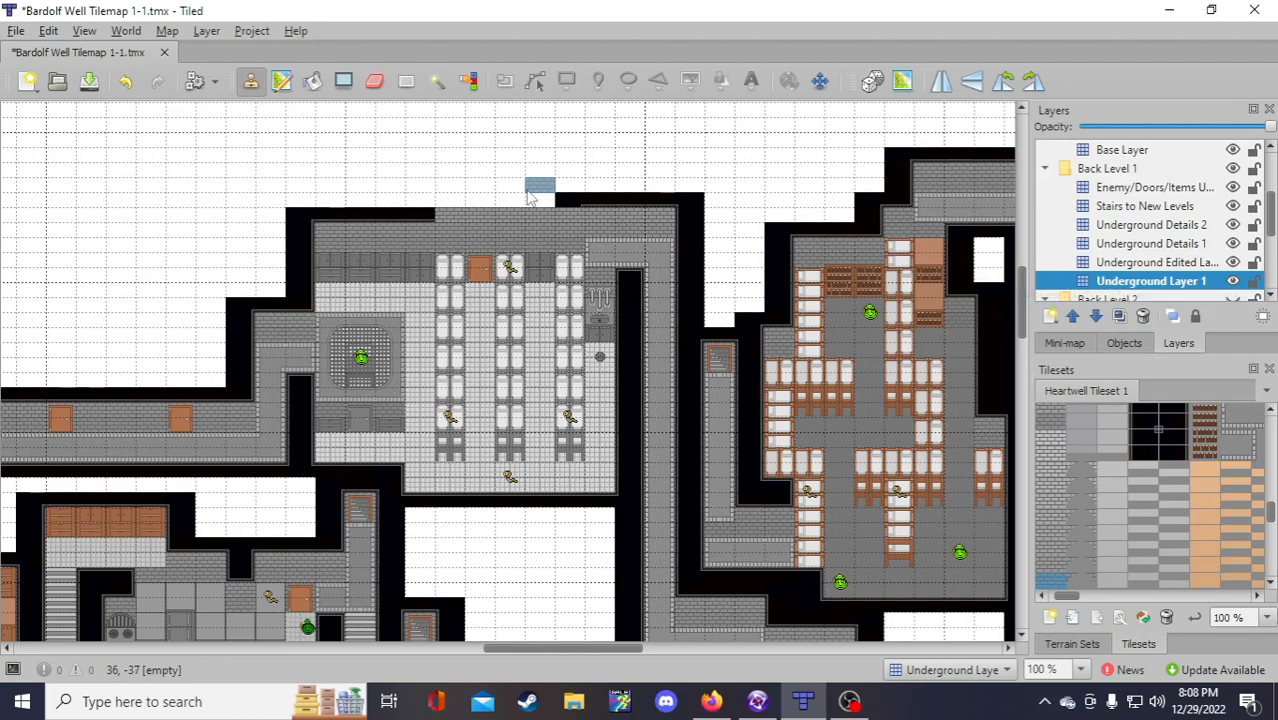
pyautogui.click(1134, 263)
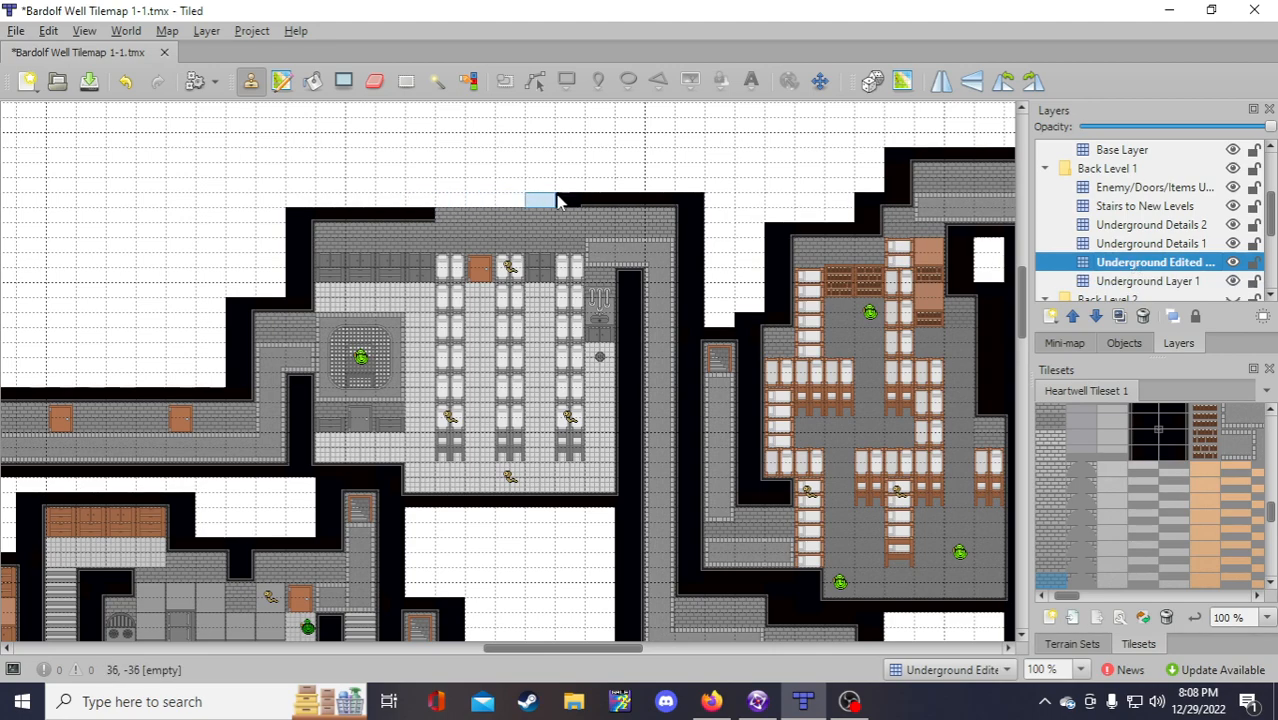
# Step: Stamp black and corner tiles along the upper room's top edge, closing the gap in the outer wall
pyautogui.click(1147, 281)
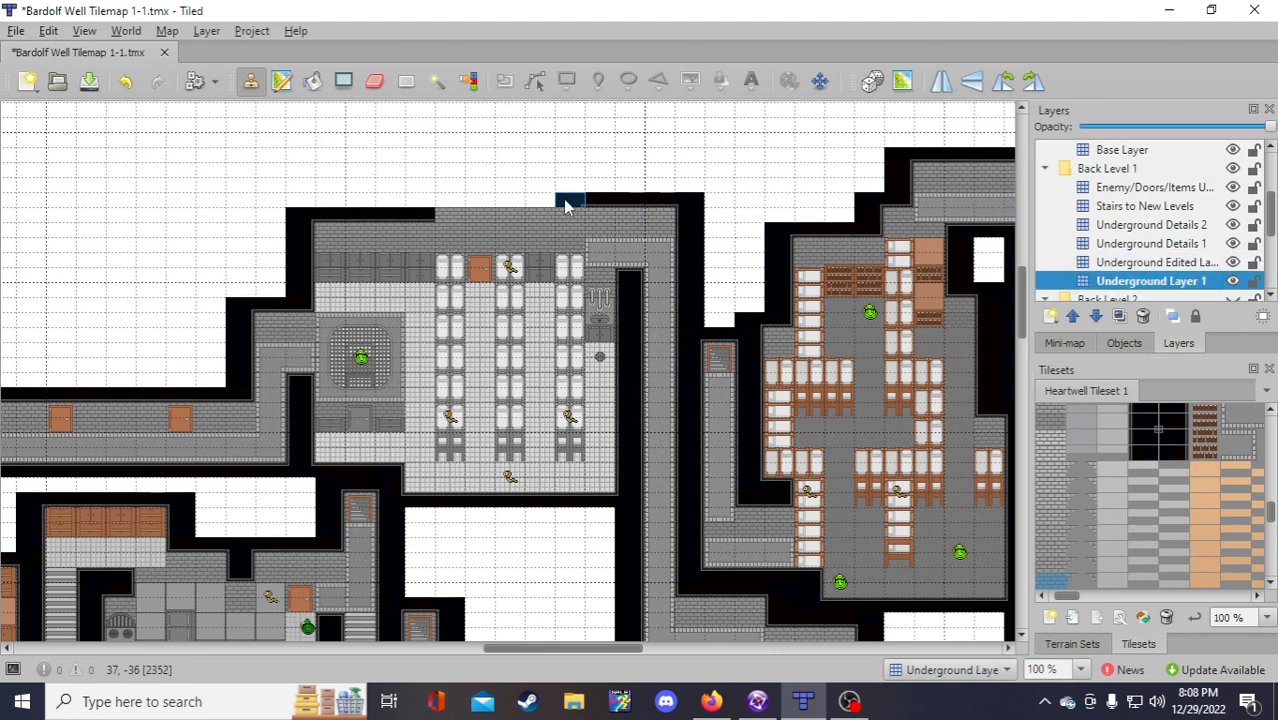
pyautogui.rightClick(566, 206)
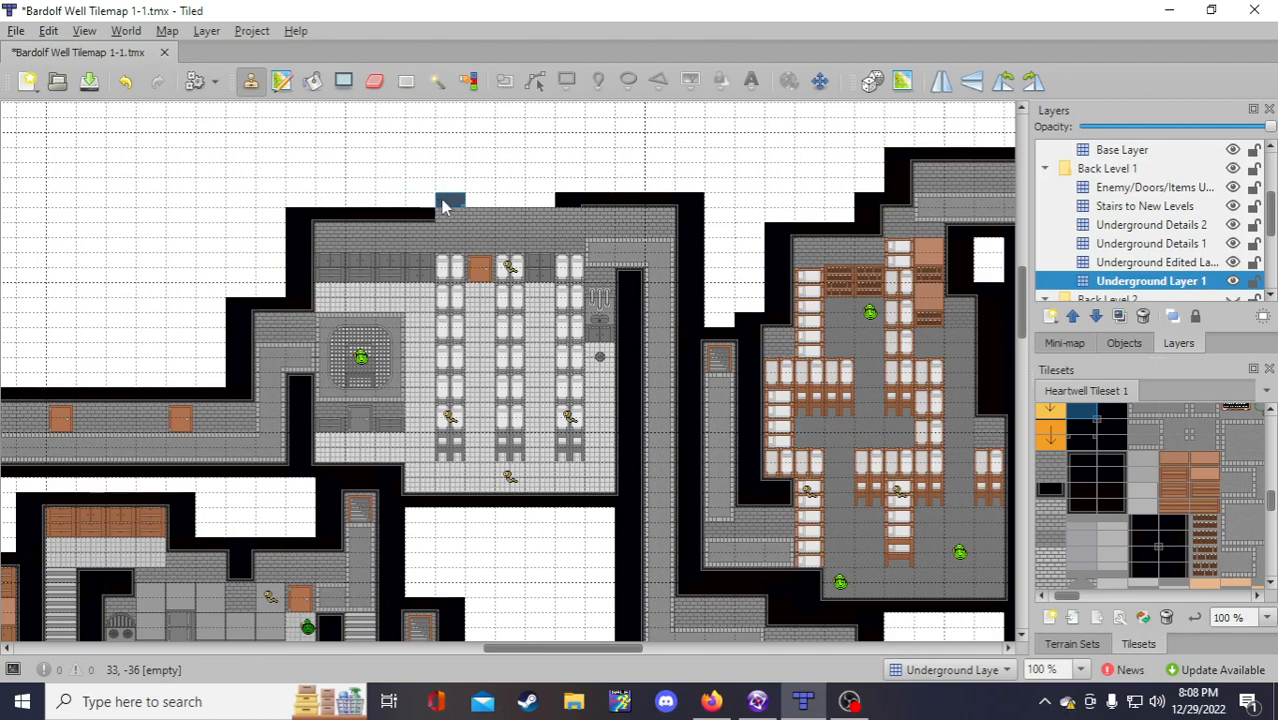
pyautogui.click(448, 202)
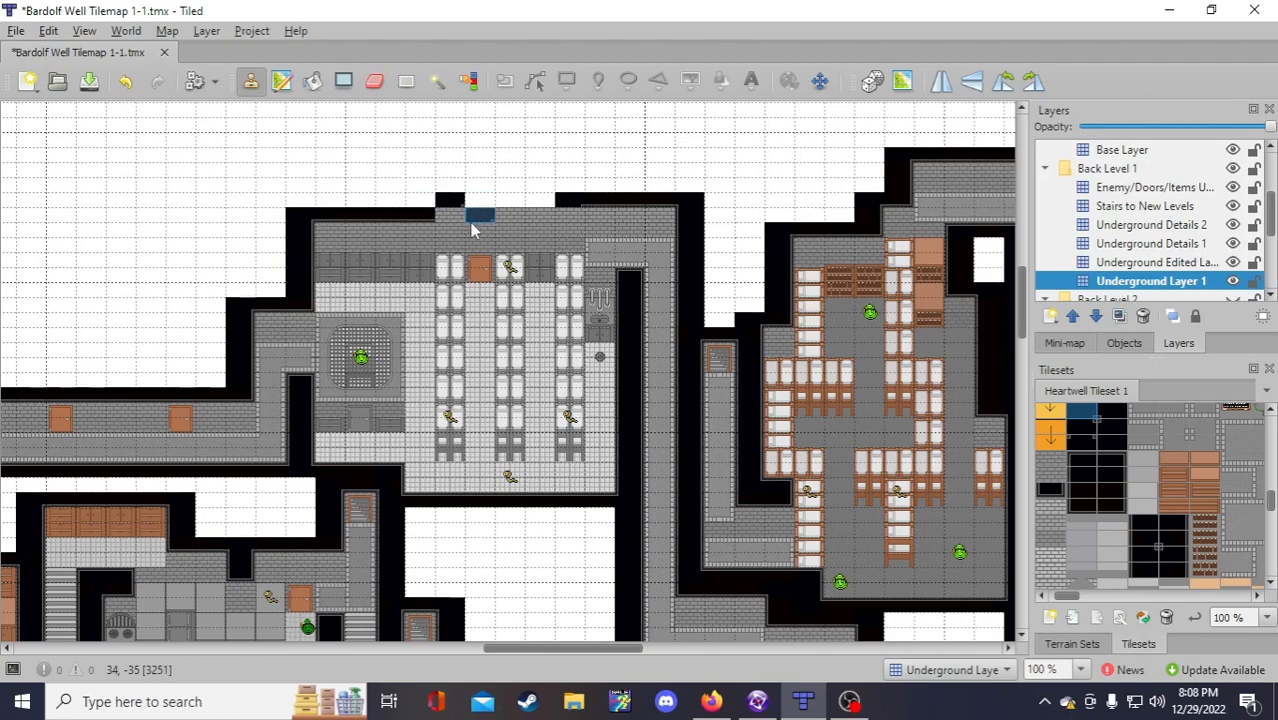
pyautogui.rightClick(312, 303)
pyautogui.click(454, 214)
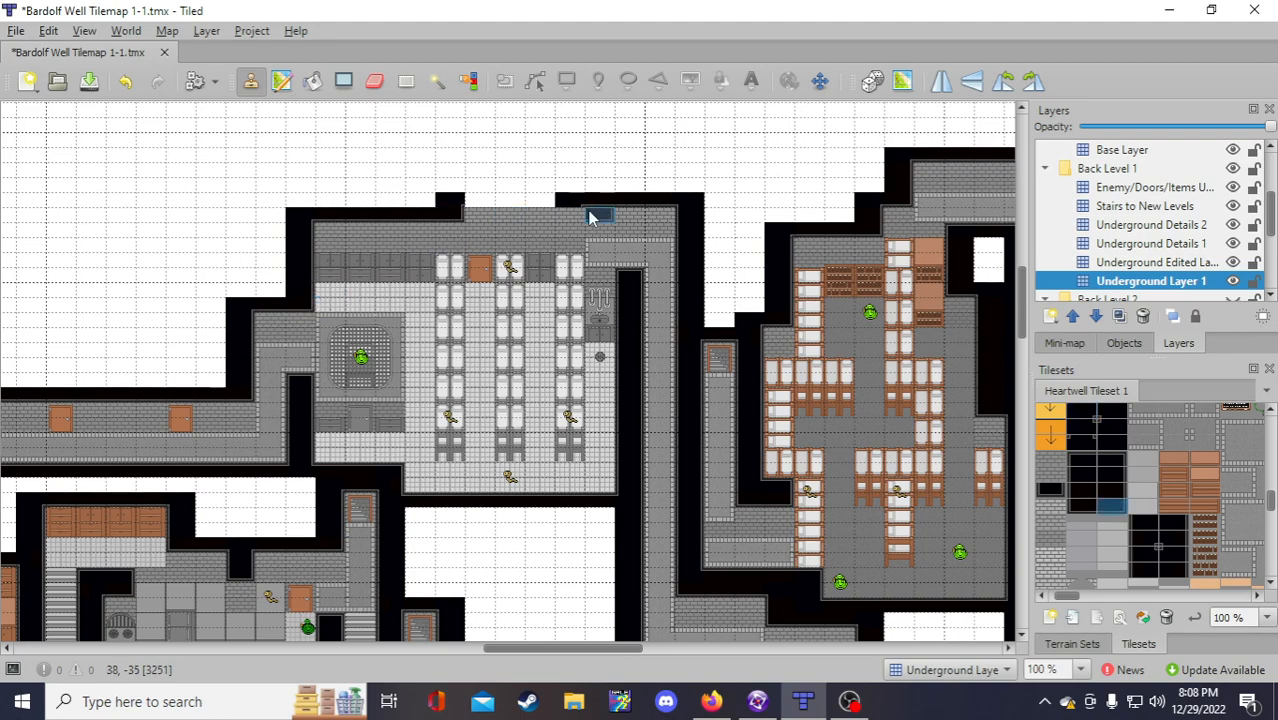
pyautogui.rightClick(603, 203)
pyautogui.moveTo(603, 207); pyautogui.dragTo(475, 203)
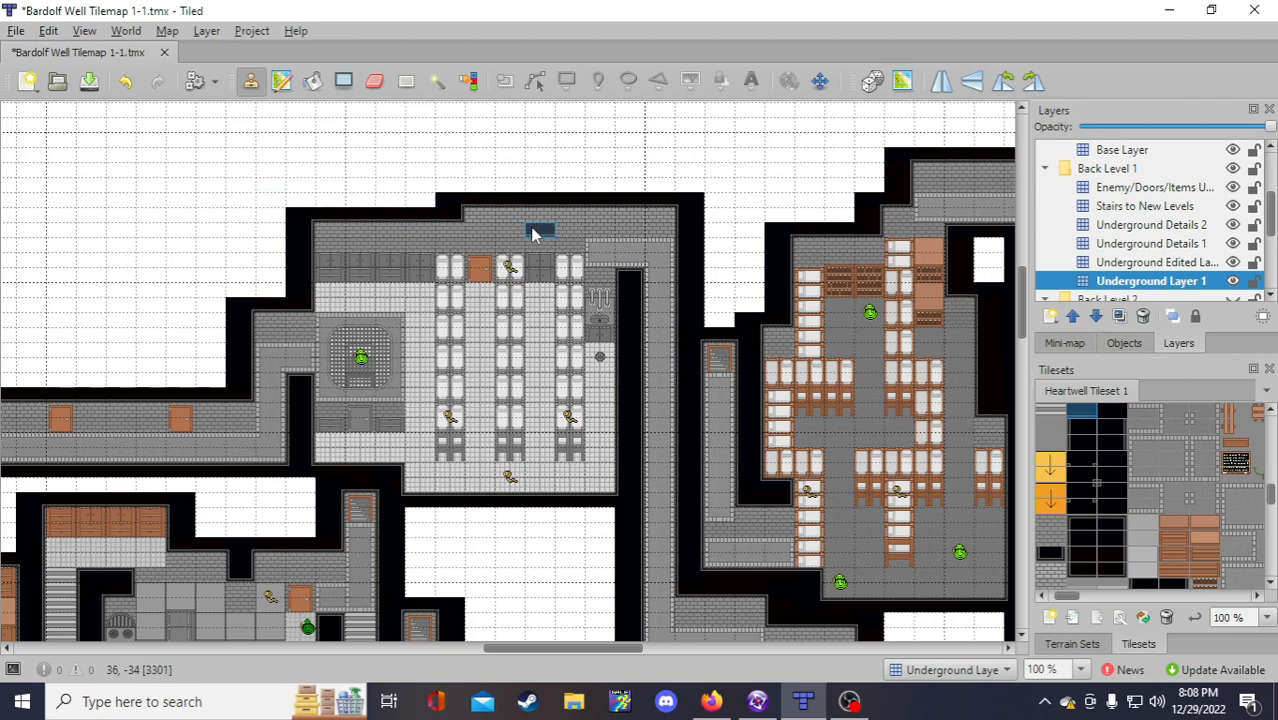
pyautogui.rightClick(476, 216)
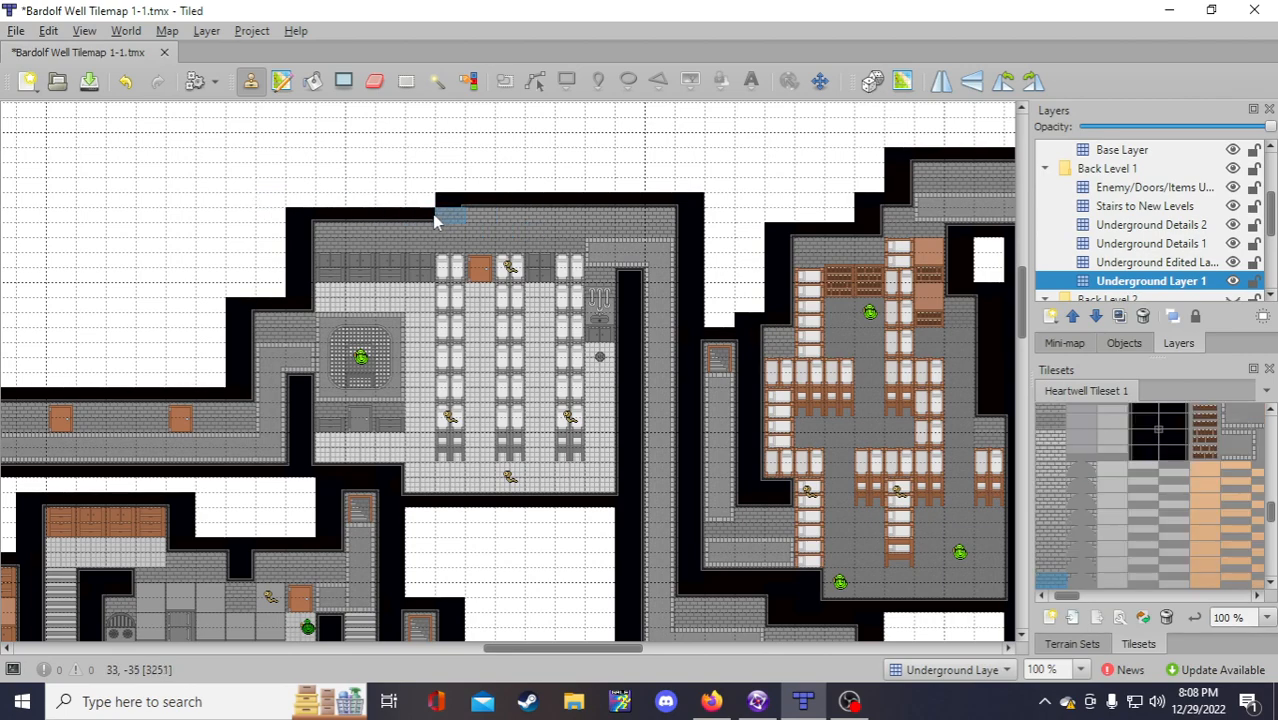
pyautogui.rightClick(308, 226)
pyautogui.click(304, 205)
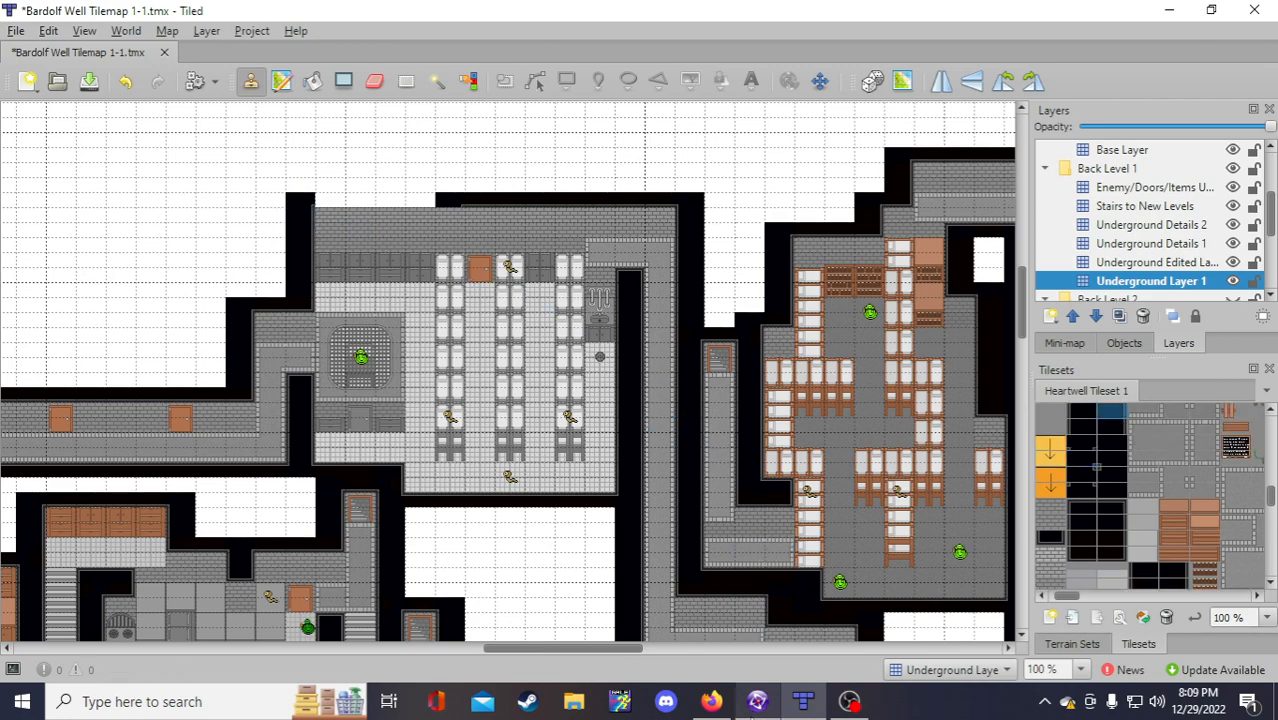
pyautogui.click(711, 701)
# Step: Like the track 'Hold My Hand Again' on Pretzel Rocks, then return to the stream notes
pyautogui.click(560, 28)
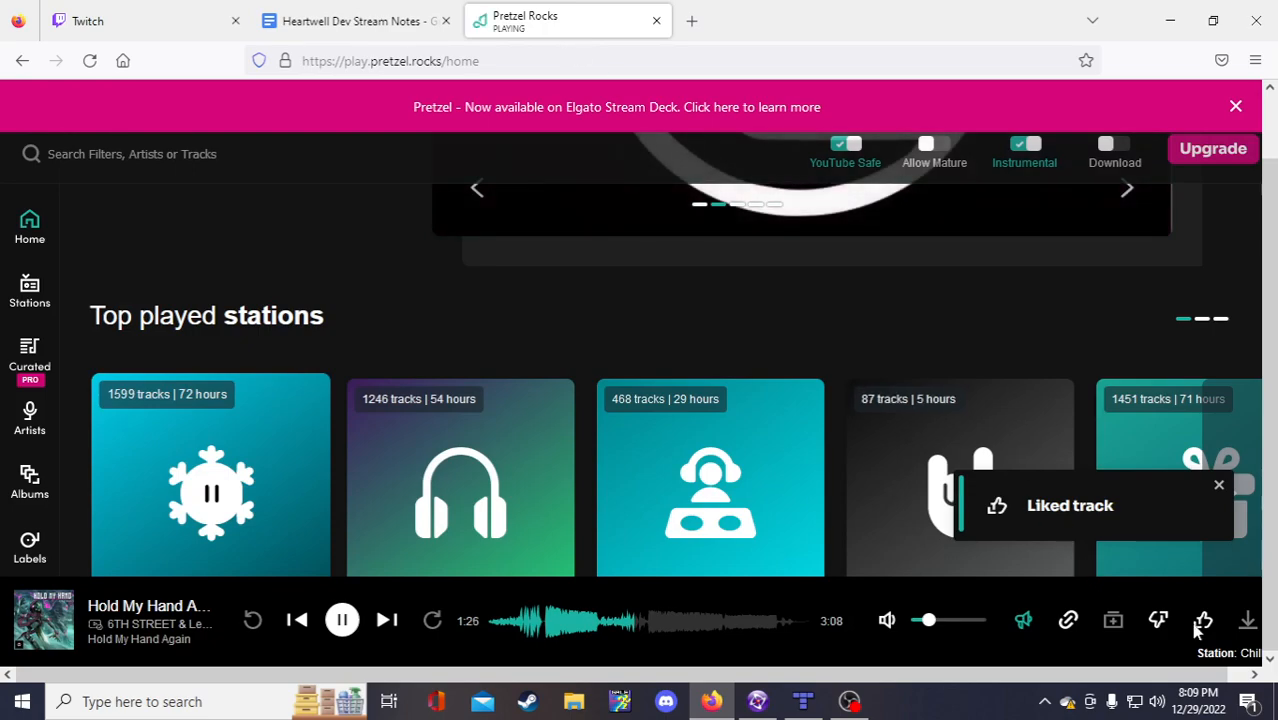
pyautogui.click(1216, 487)
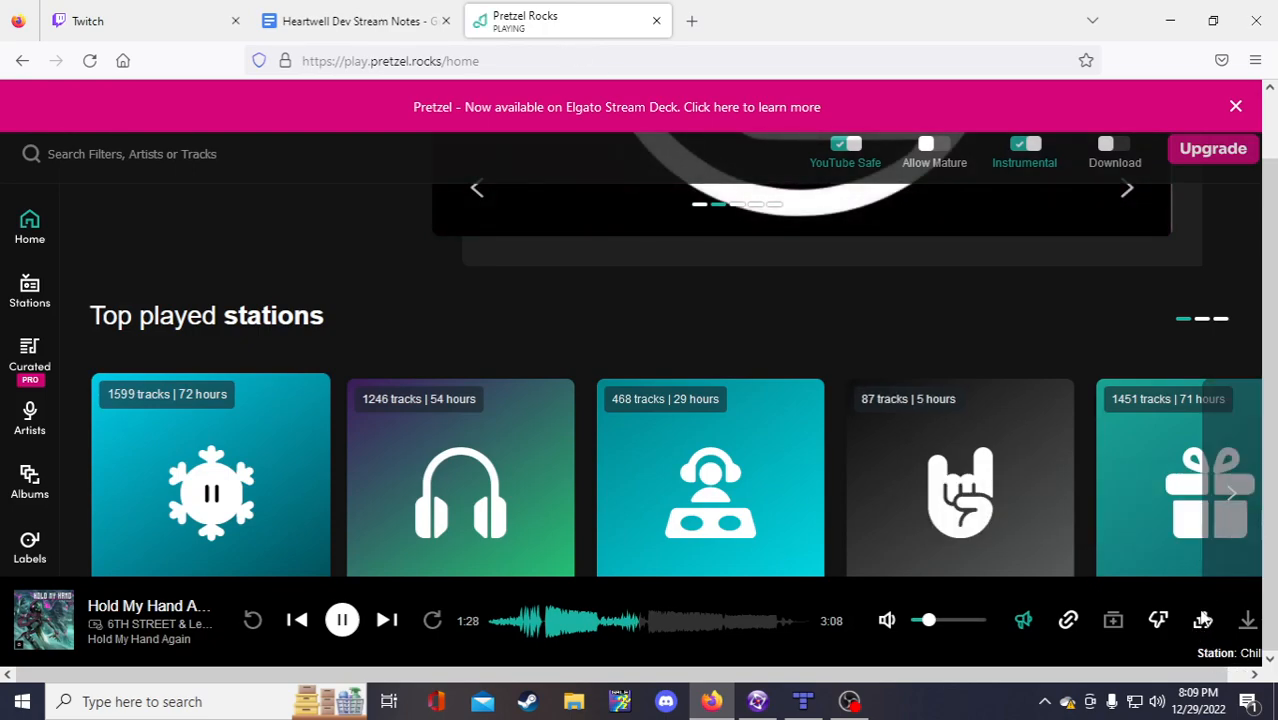
pyautogui.click(1203, 622)
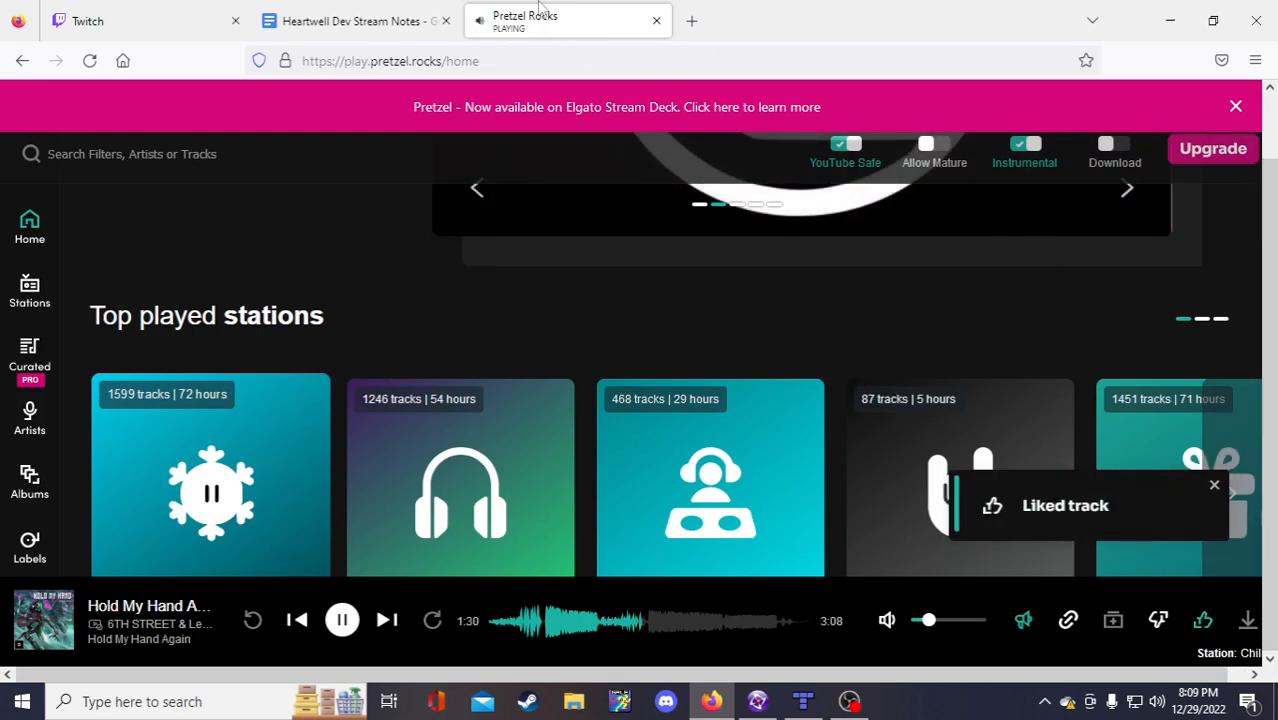
pyautogui.click(412, 28)
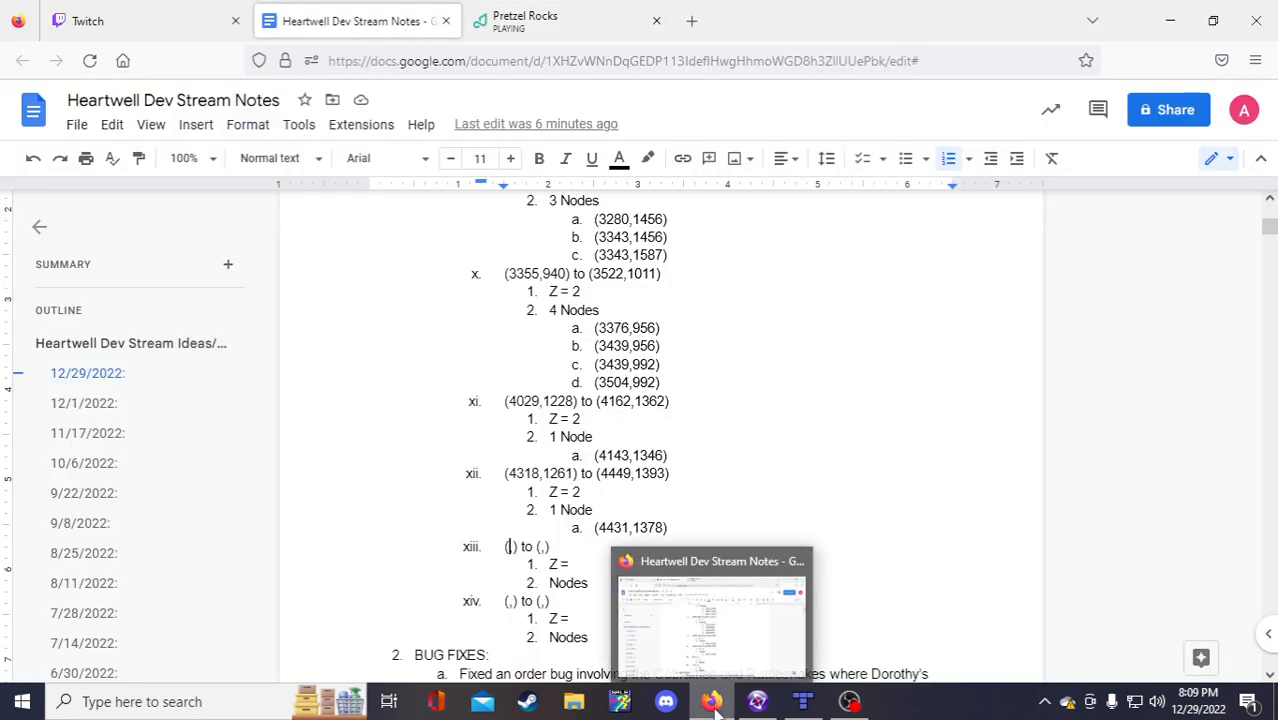
pyautogui.click(757, 705)
# Step: Undo a first black-tile pass, then stamp a two-tile wall piece and a black edge tile into the top wall
pyautogui.click(803, 701)
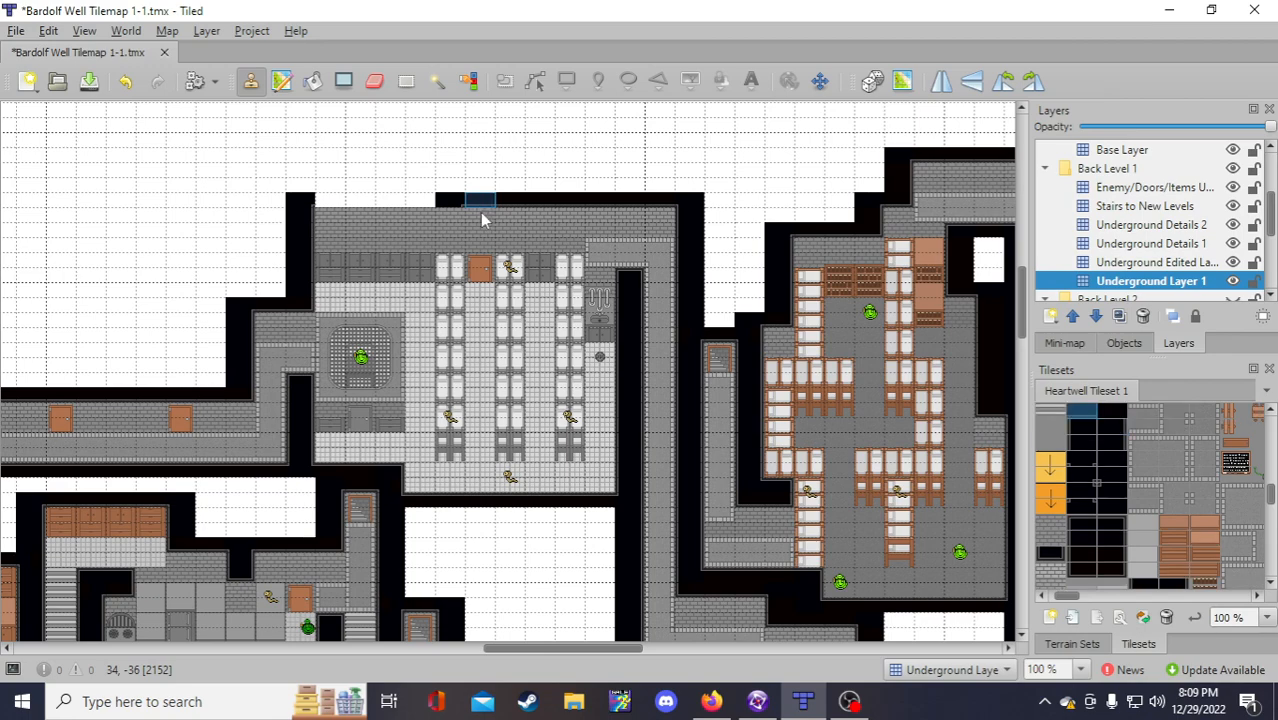
pyautogui.moveTo(566, 203); pyautogui.dragTo(322, 200)
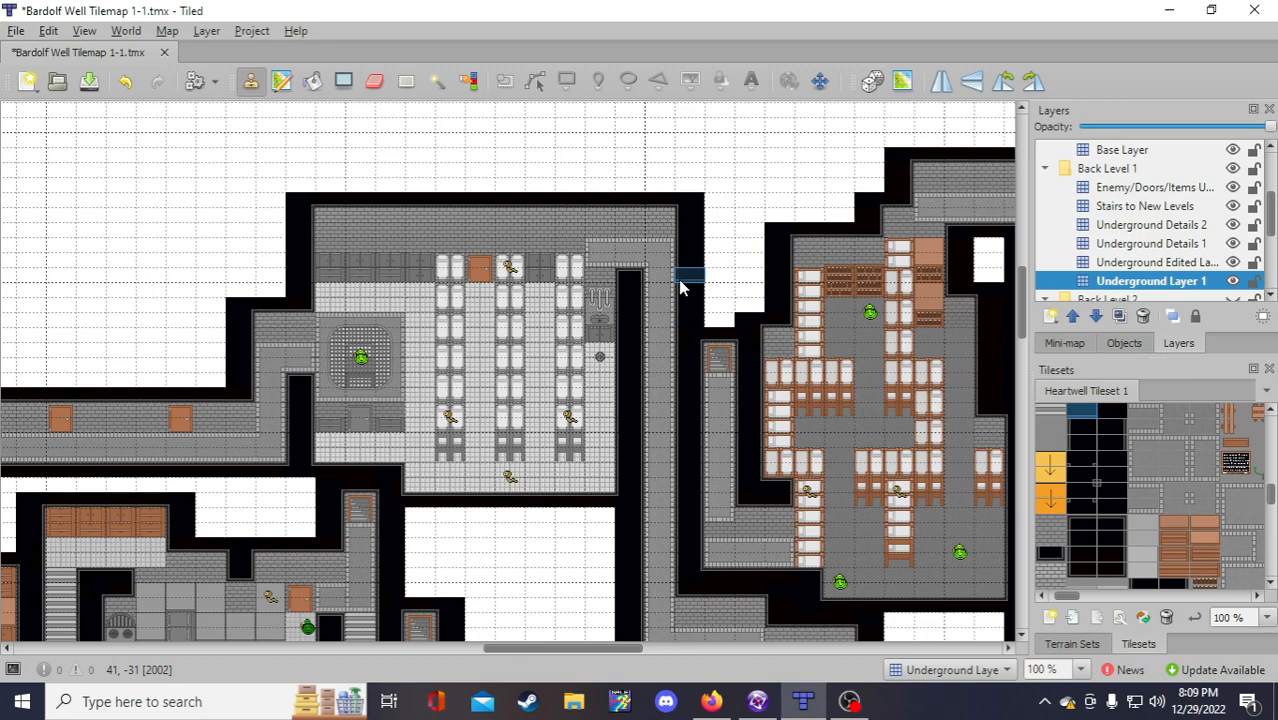
pyautogui.hotkey('ctrl', 'z')
pyautogui.hotkey('ctrl', 'z')
pyautogui.hotkey('ctrl', 'z')
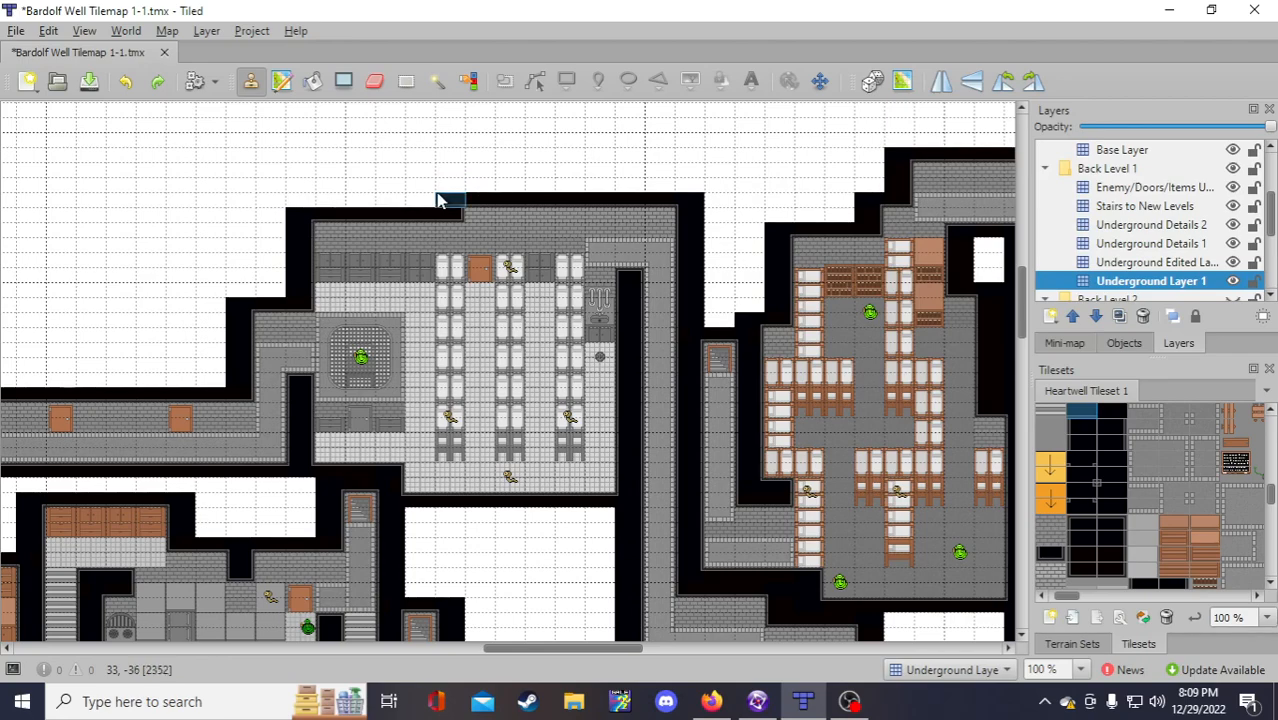
pyautogui.moveTo(441, 199); pyautogui.dragTo(460, 217, button='right')
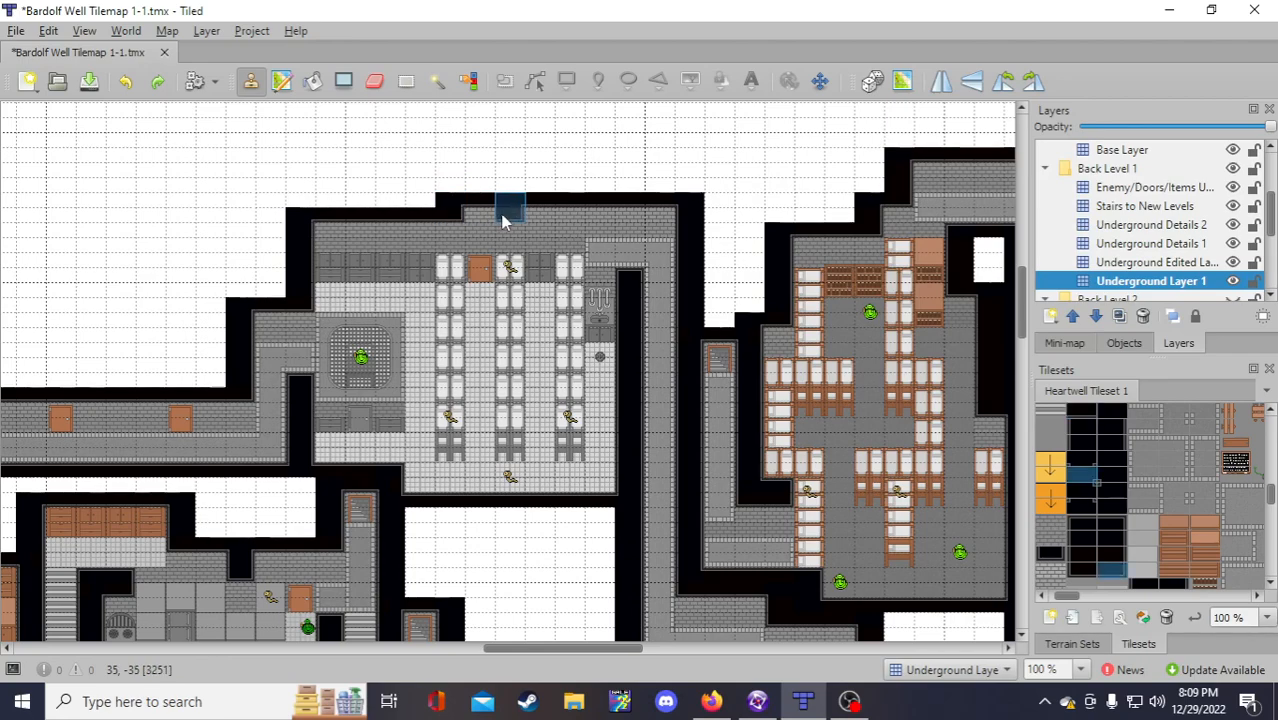
pyautogui.click(503, 220)
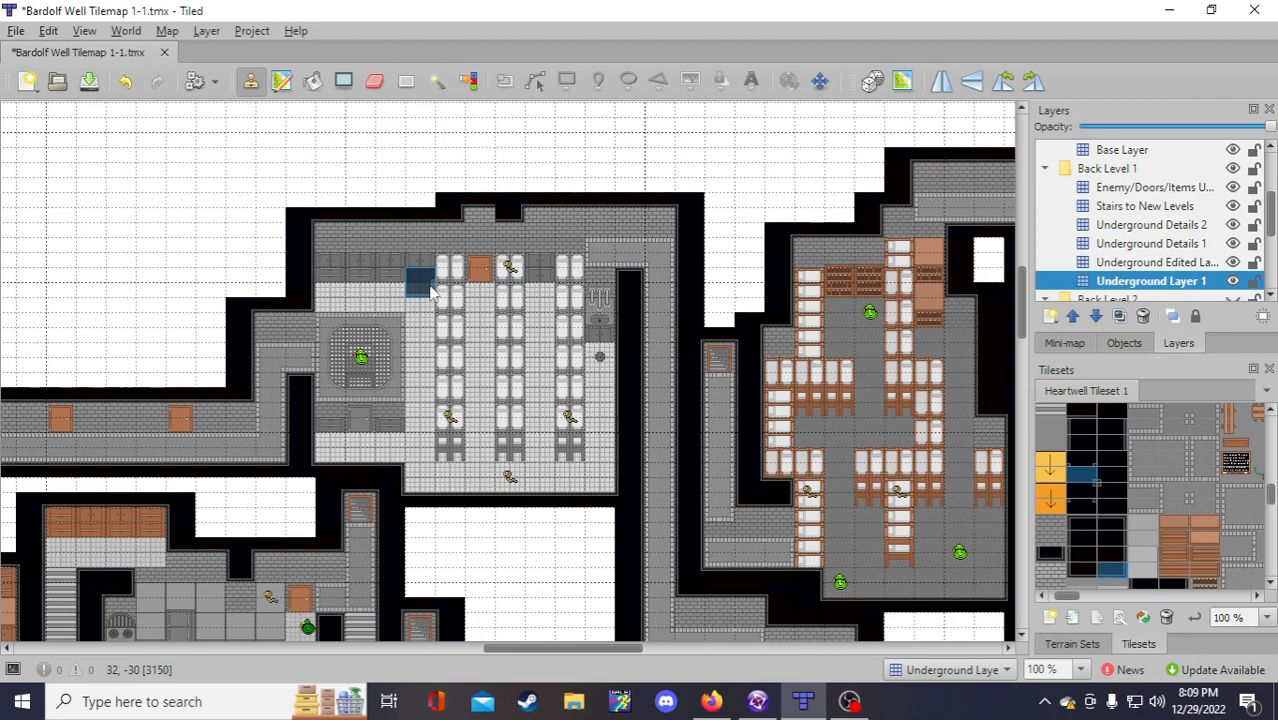
pyautogui.rightClick(419, 213)
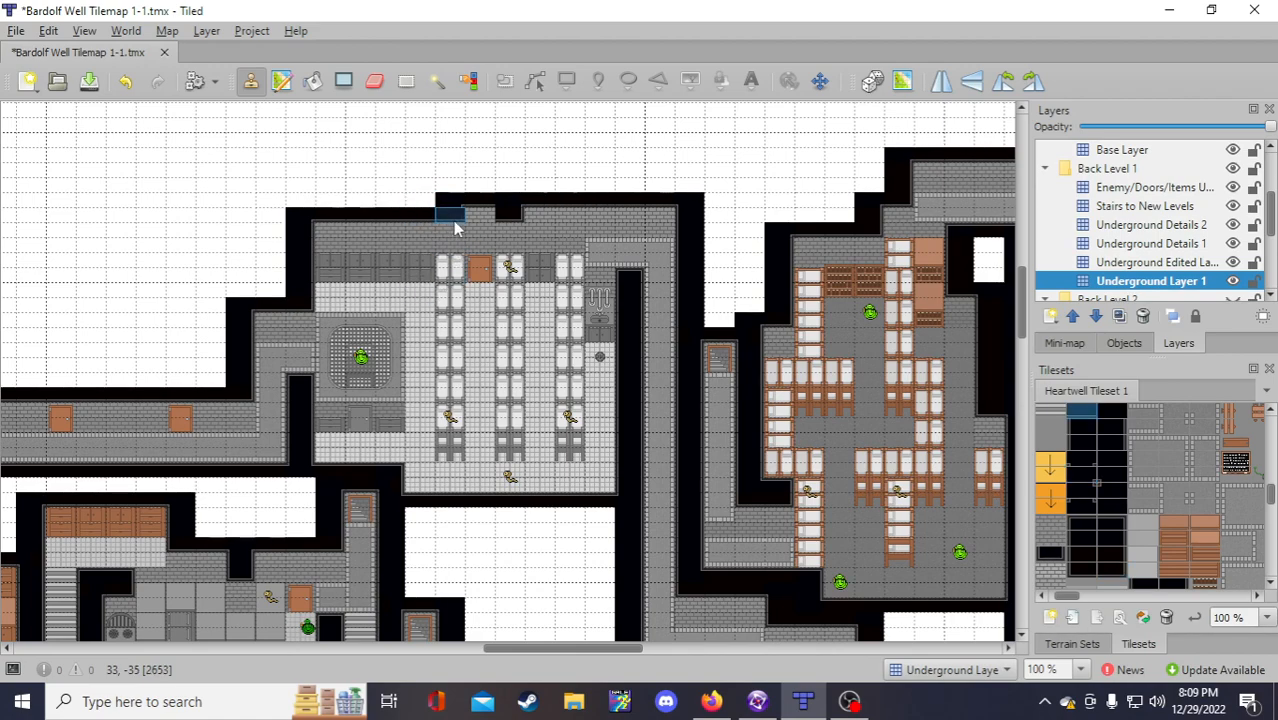
pyautogui.click(477, 219)
# Step: Erase the two black tiles above the wall and paint the neighbouring wall tile black
pyautogui.click(375, 83)
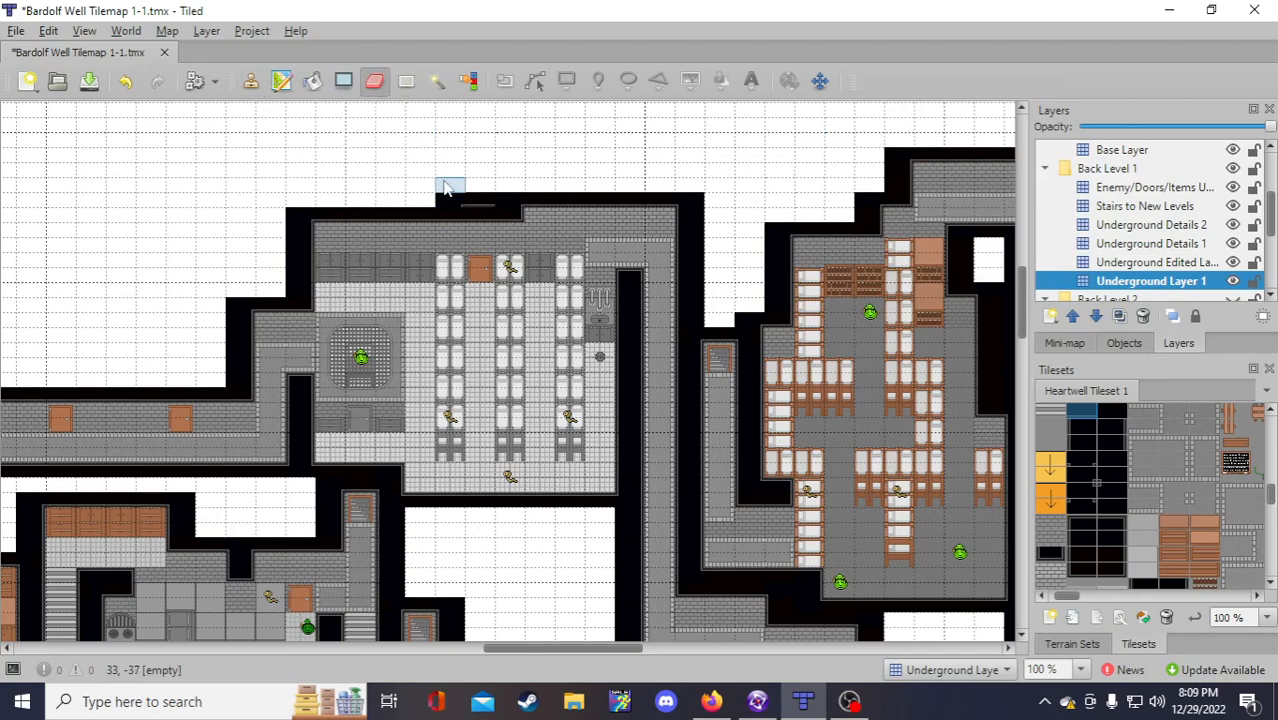
pyautogui.moveTo(477, 200); pyautogui.dragTo(448, 198)
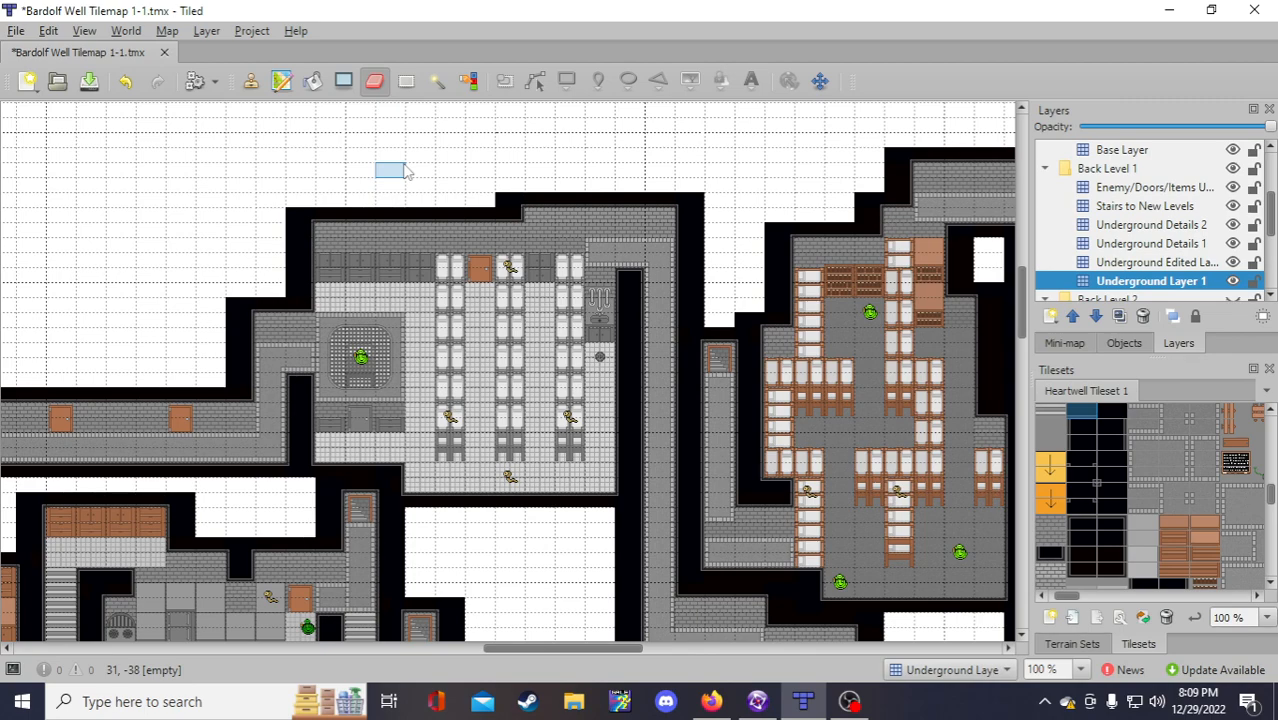
pyautogui.click(510, 213)
pyautogui.click(125, 82)
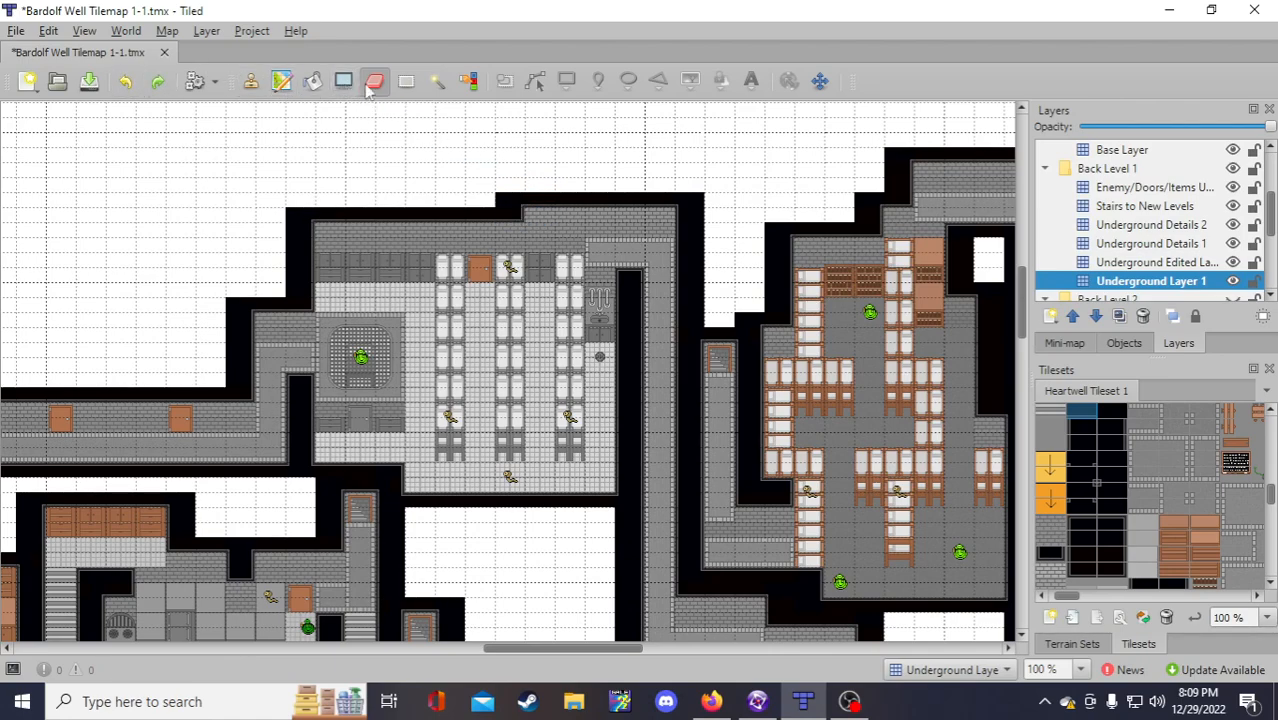
pyautogui.click(251, 80)
pyautogui.moveTo(511, 202); pyautogui.dragTo(511, 216, button='right')
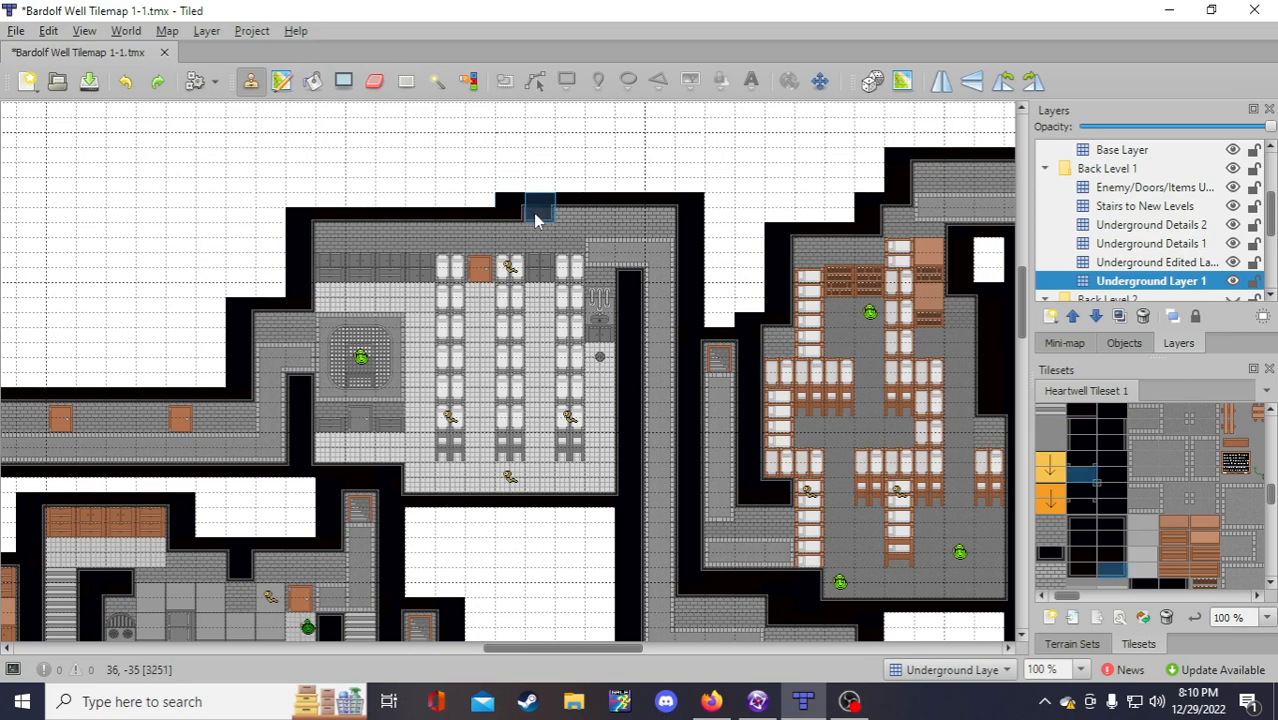
pyautogui.click(538, 214)
# Step: Remove the stray black tile above the wall and save the map
pyautogui.click(375, 86)
pyautogui.click(503, 205)
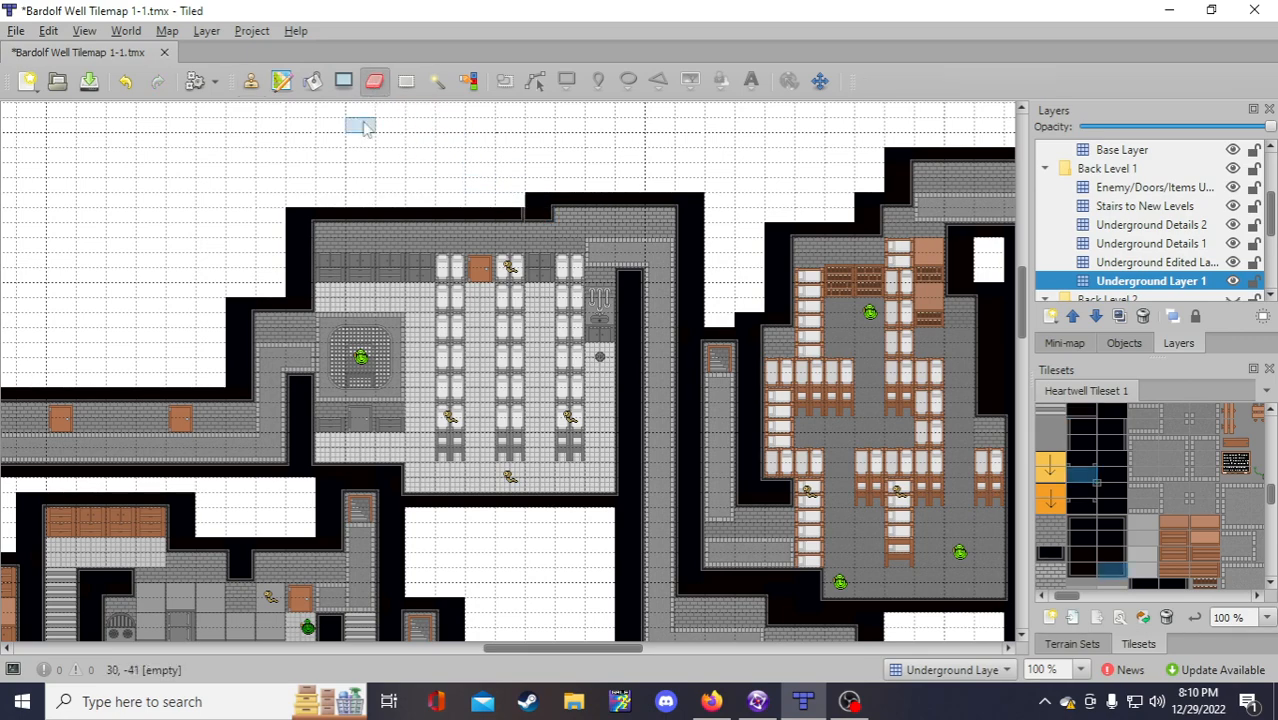
pyautogui.click(251, 80)
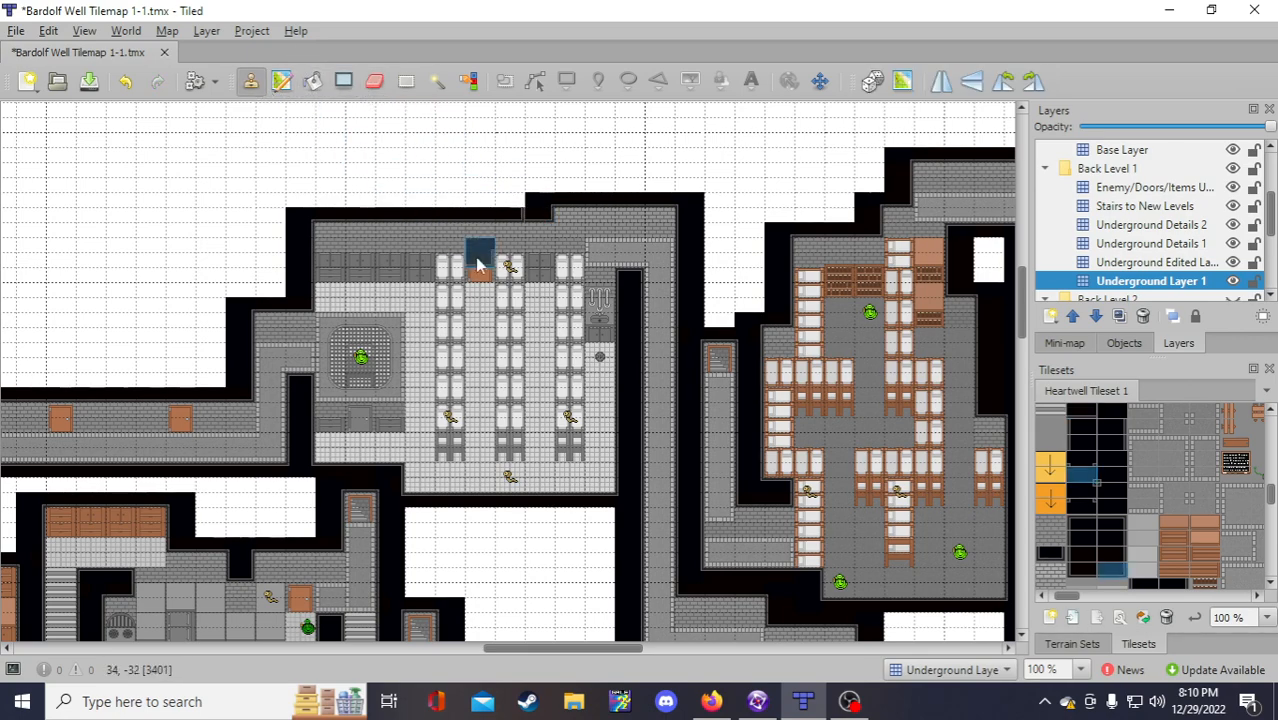
pyautogui.rightClick(513, 242)
pyautogui.rightClick(505, 217)
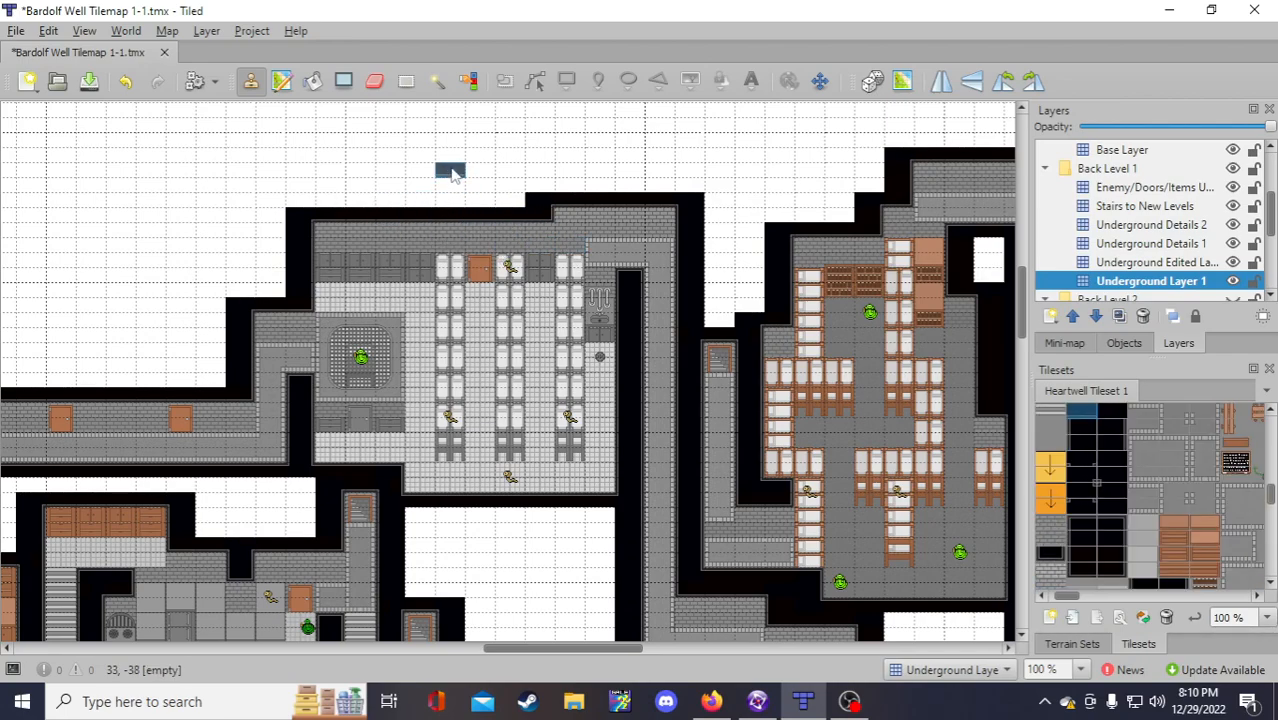
pyautogui.click(89, 81)
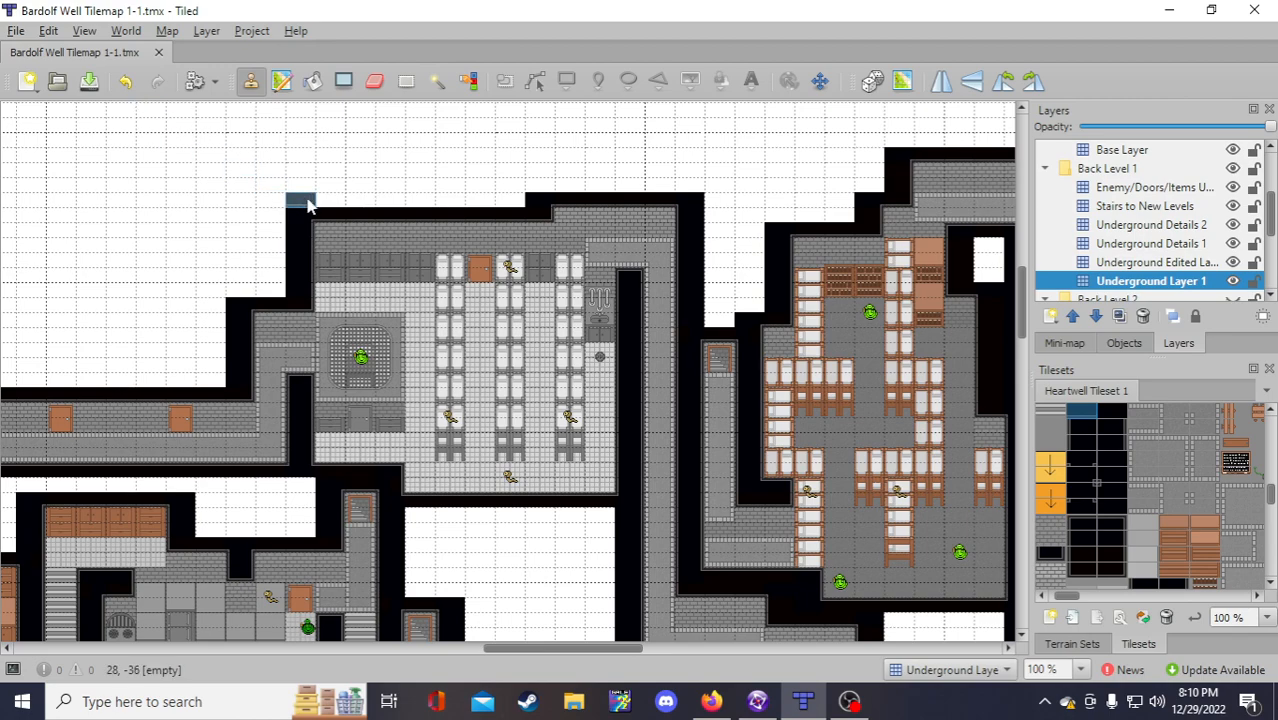
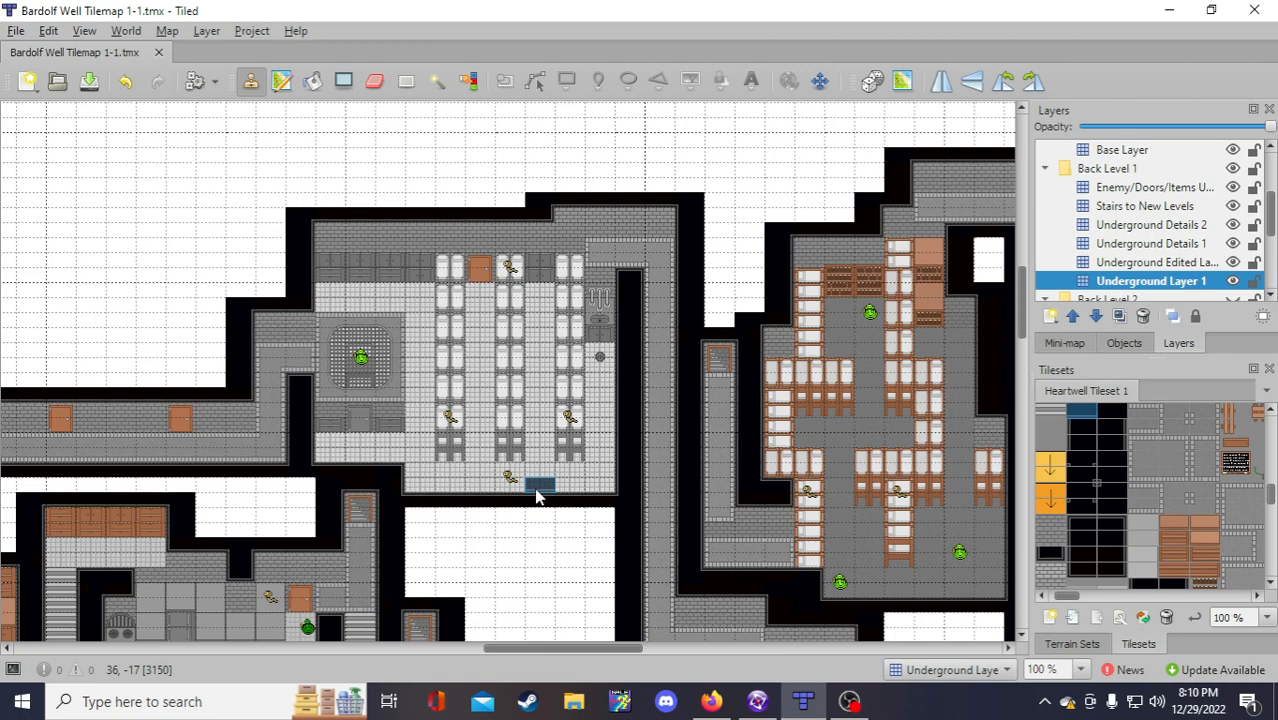
# Step: Open the Lower Well frame's Backdrop 0-5 object in Fusion's image editor
pyautogui.scroll(-3, 537, 496)
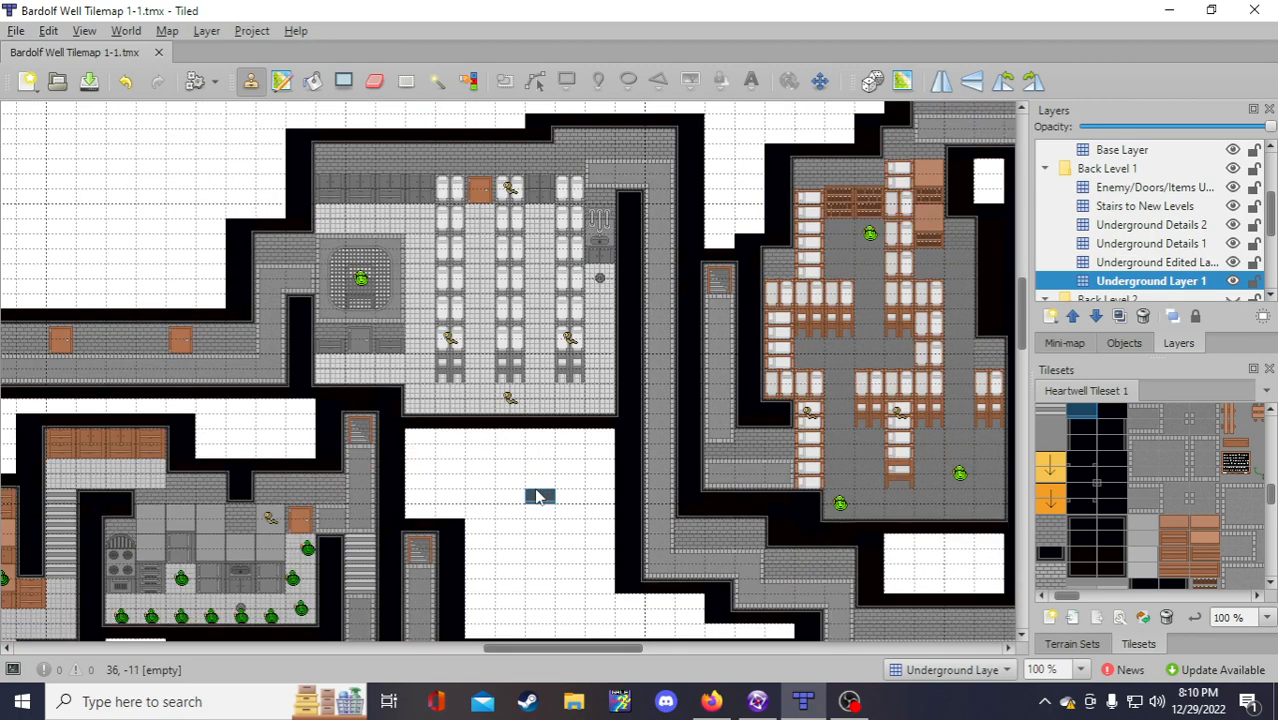
pyautogui.scroll(-5, 537, 496)
pyautogui.scroll(5, 537, 496)
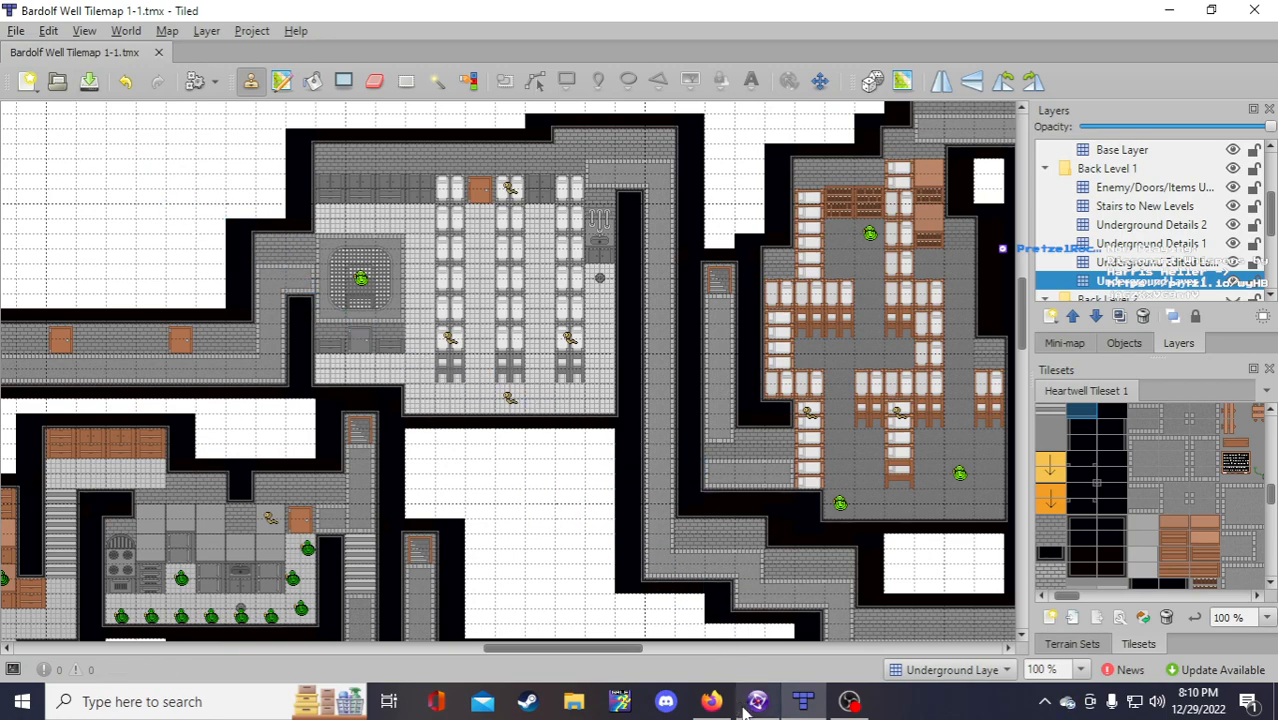
pyautogui.moveTo(748, 705)
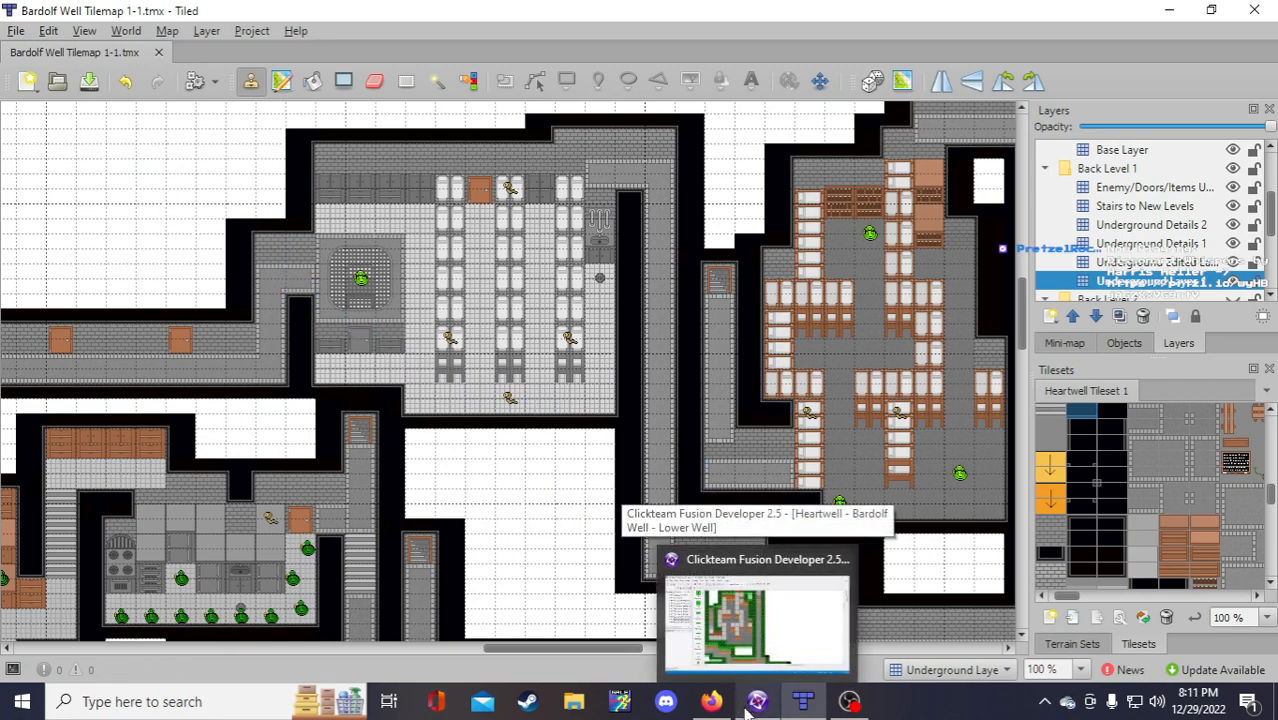
pyautogui.click(748, 705)
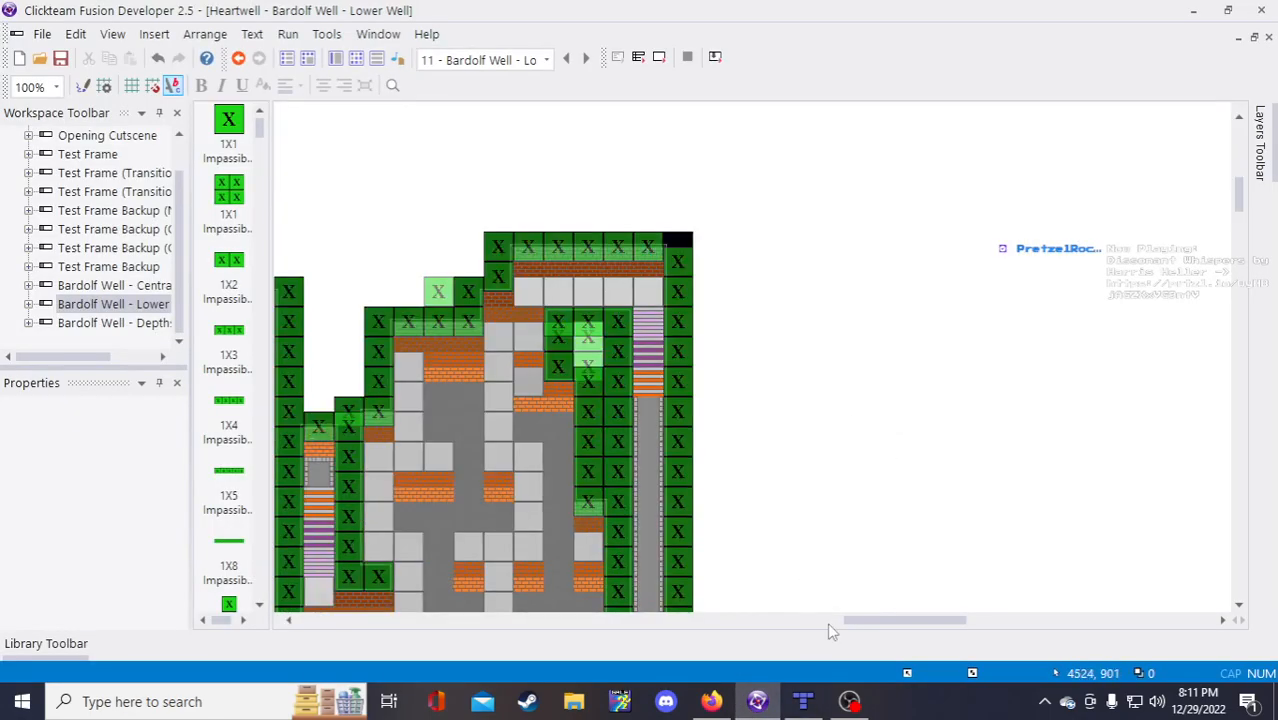
pyautogui.moveTo(857, 621); pyautogui.dragTo(776, 618)
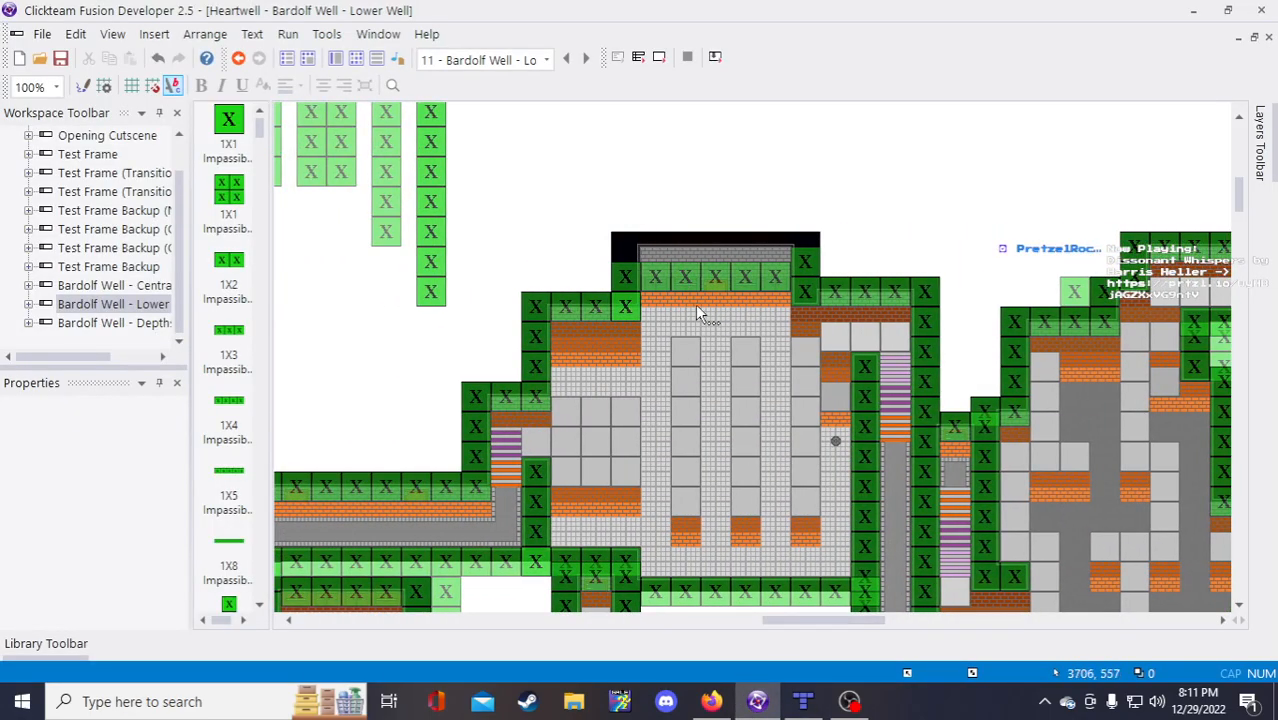
pyautogui.click(710, 348)
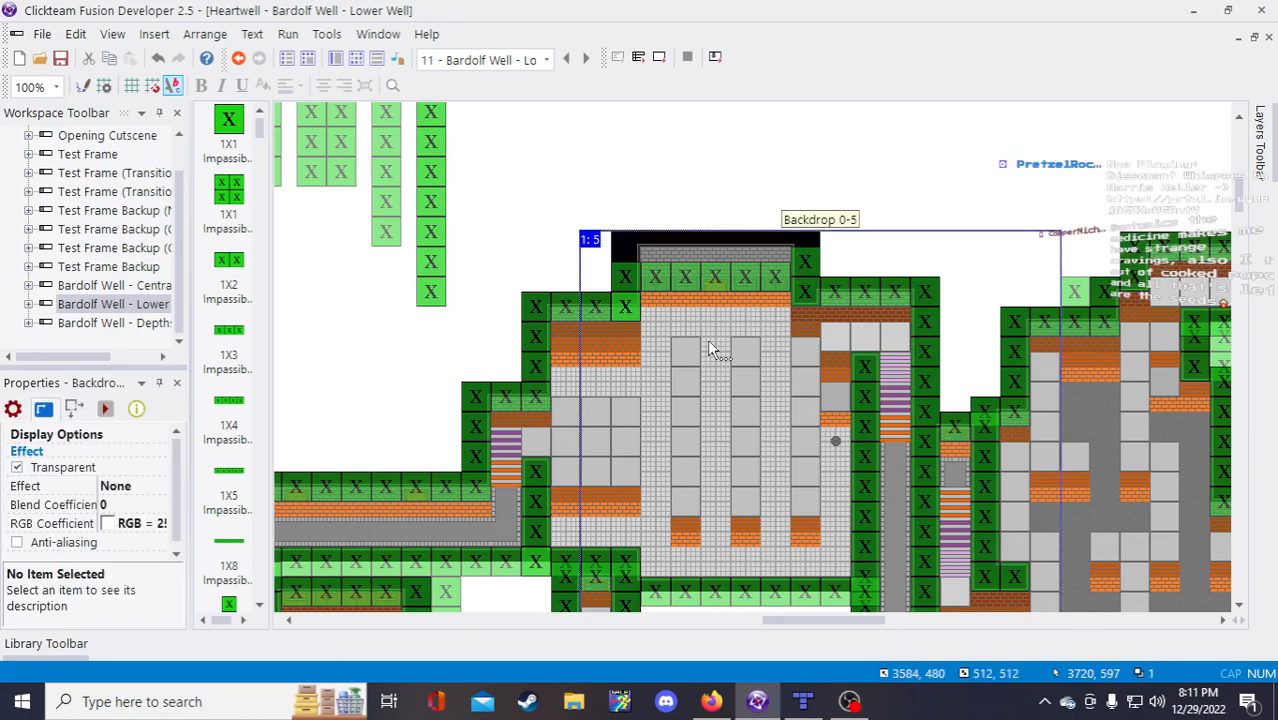
pyautogui.doubleClick(710, 348)
# Step: Sample the 88,88,88 grey from the wall and choose the Line tool
pyautogui.scroll(2, 663, 120)
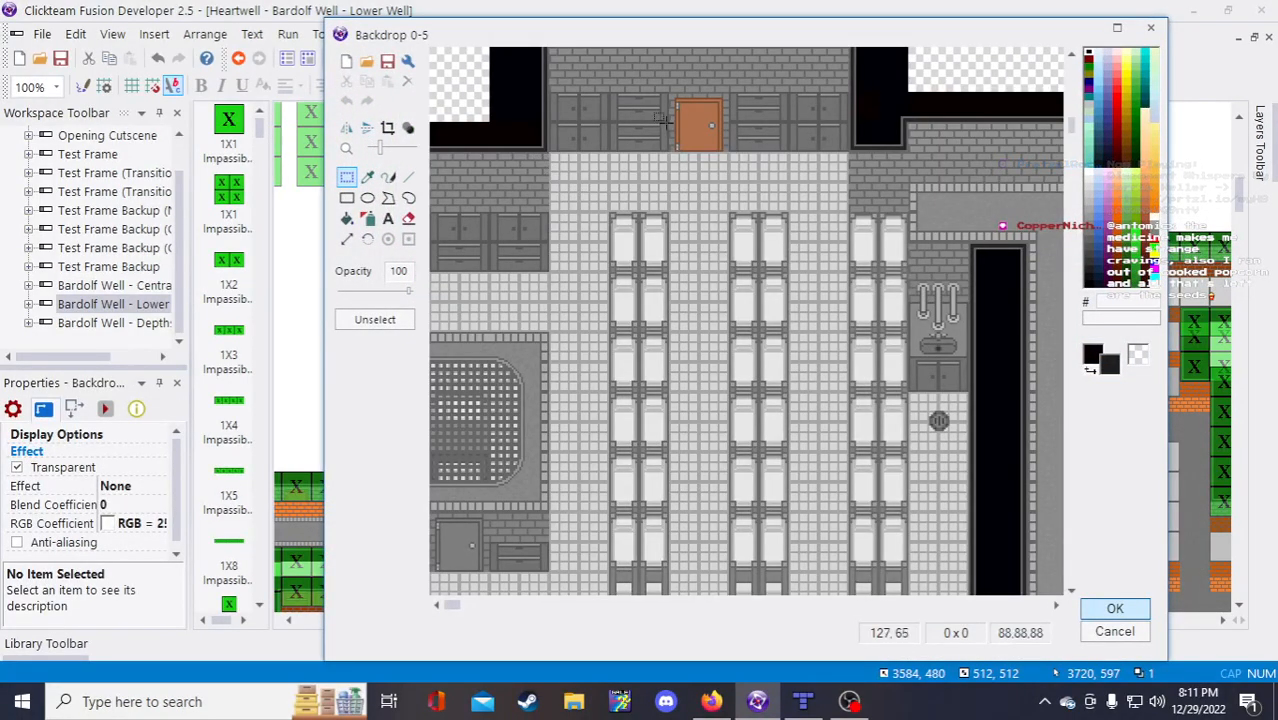
pyautogui.scroll(1, 663, 125)
pyautogui.scroll(-1, 690, 160)
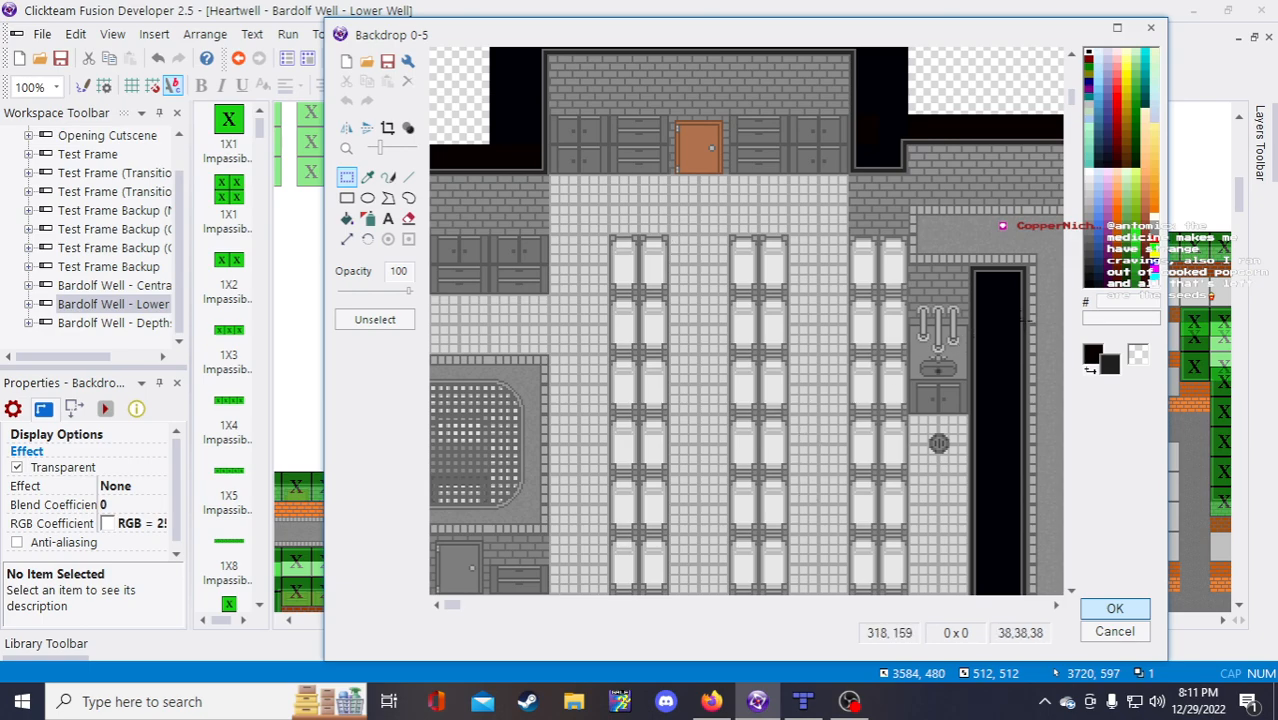
pyautogui.scroll(1, 600, 180)
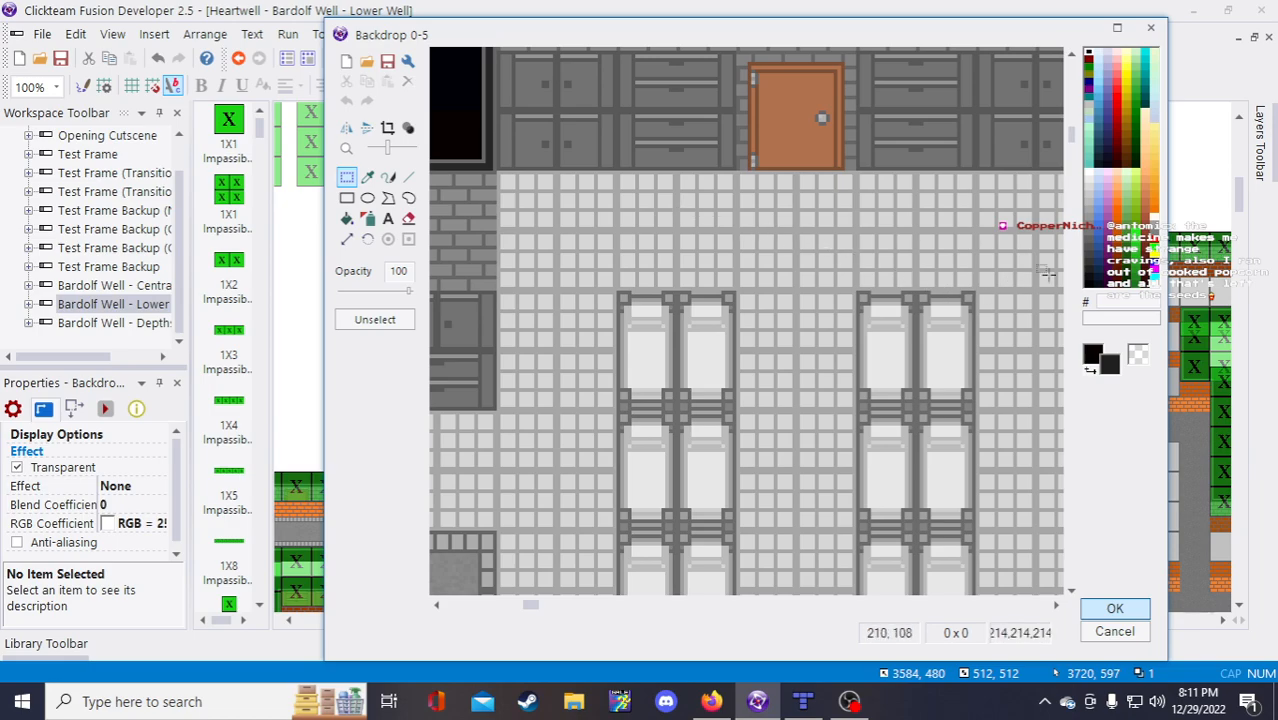
pyautogui.moveTo(1071, 132)
pyautogui.mouseDown()
pyautogui.moveTo(1073, 120)
pyautogui.moveTo(1073, 135)
pyautogui.mouseUp()
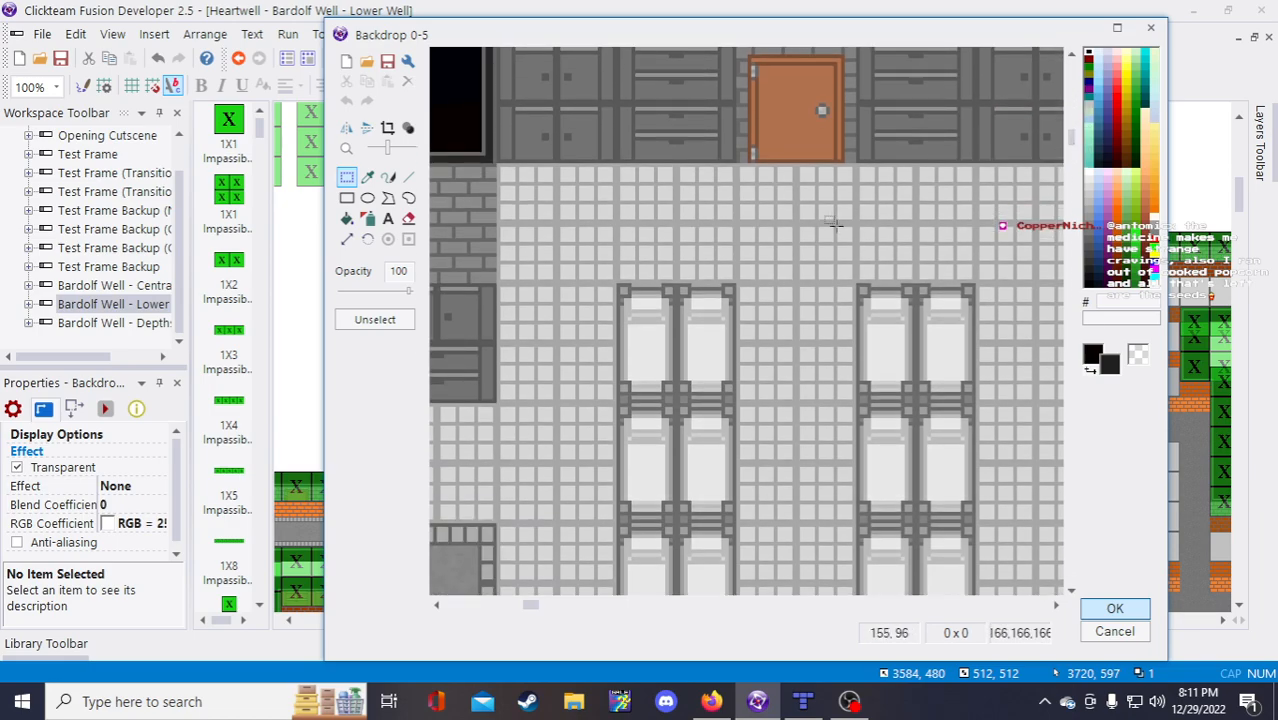
pyautogui.scroll(-1, 835, 225)
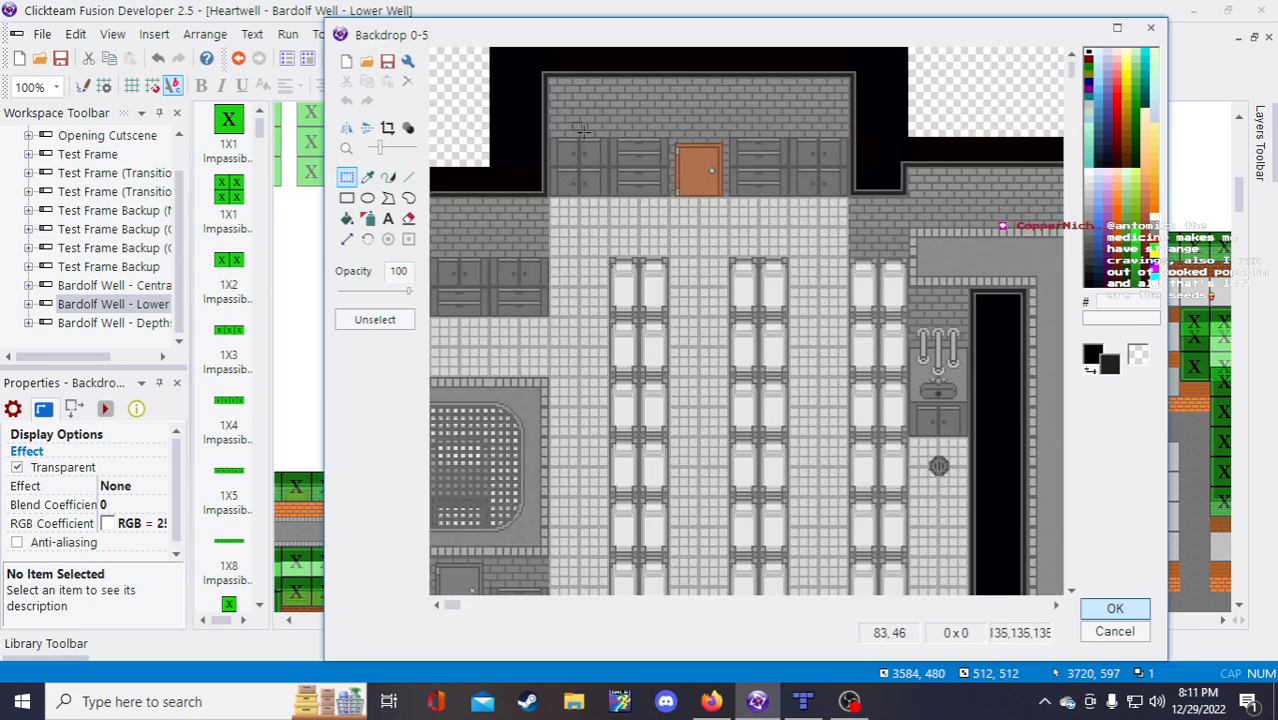
pyautogui.scroll(1, 600, 122)
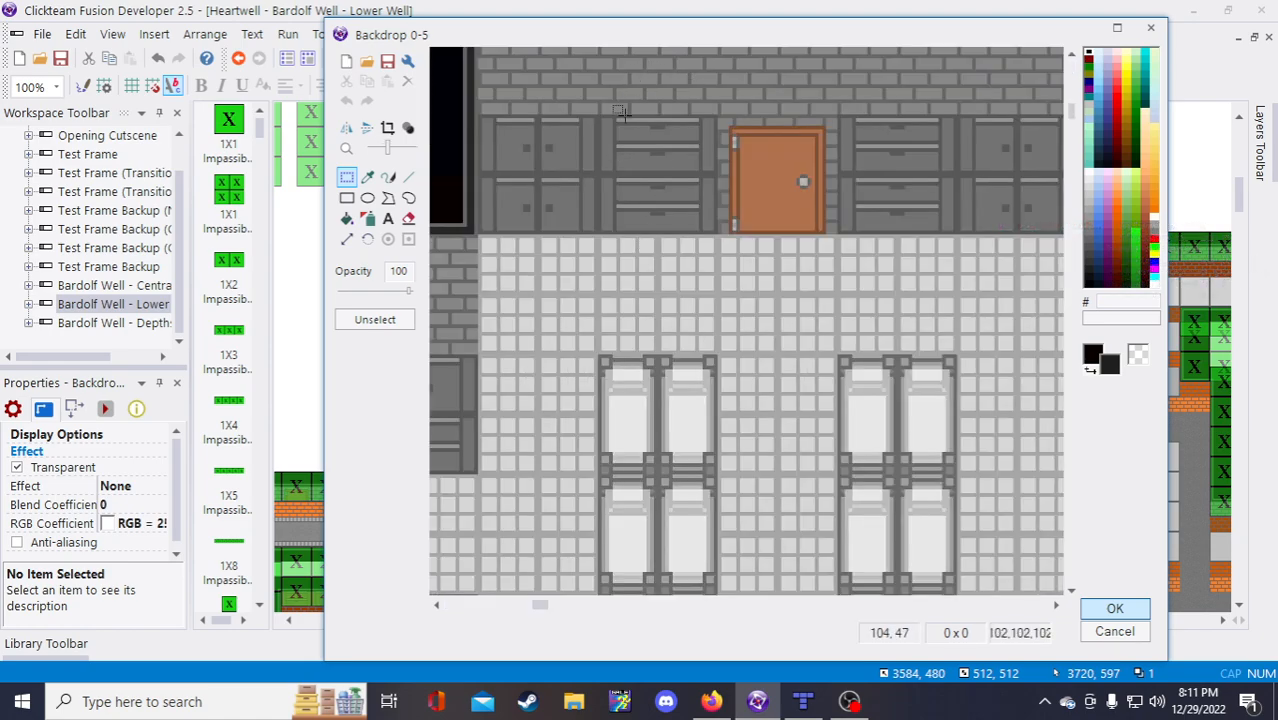
pyautogui.scroll(1, 530, 120)
pyautogui.scroll(-1, 673, 208)
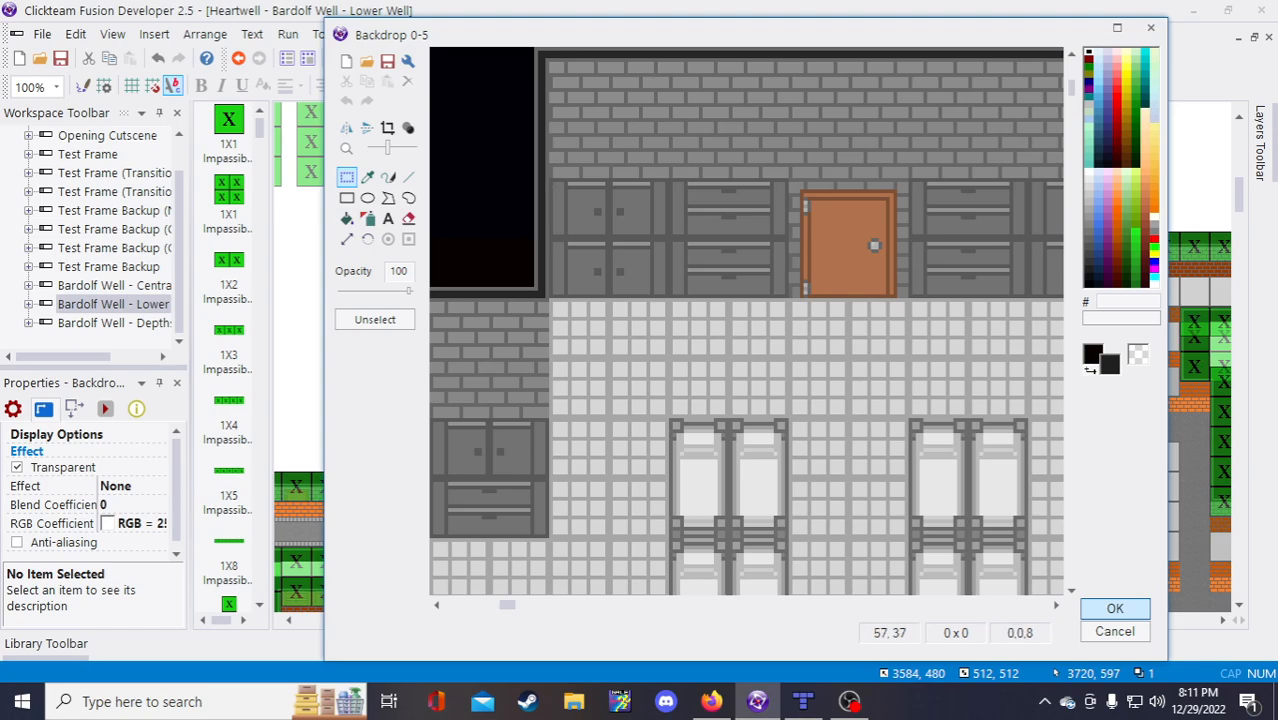
pyautogui.click(367, 177)
pyautogui.rightClick(697, 172)
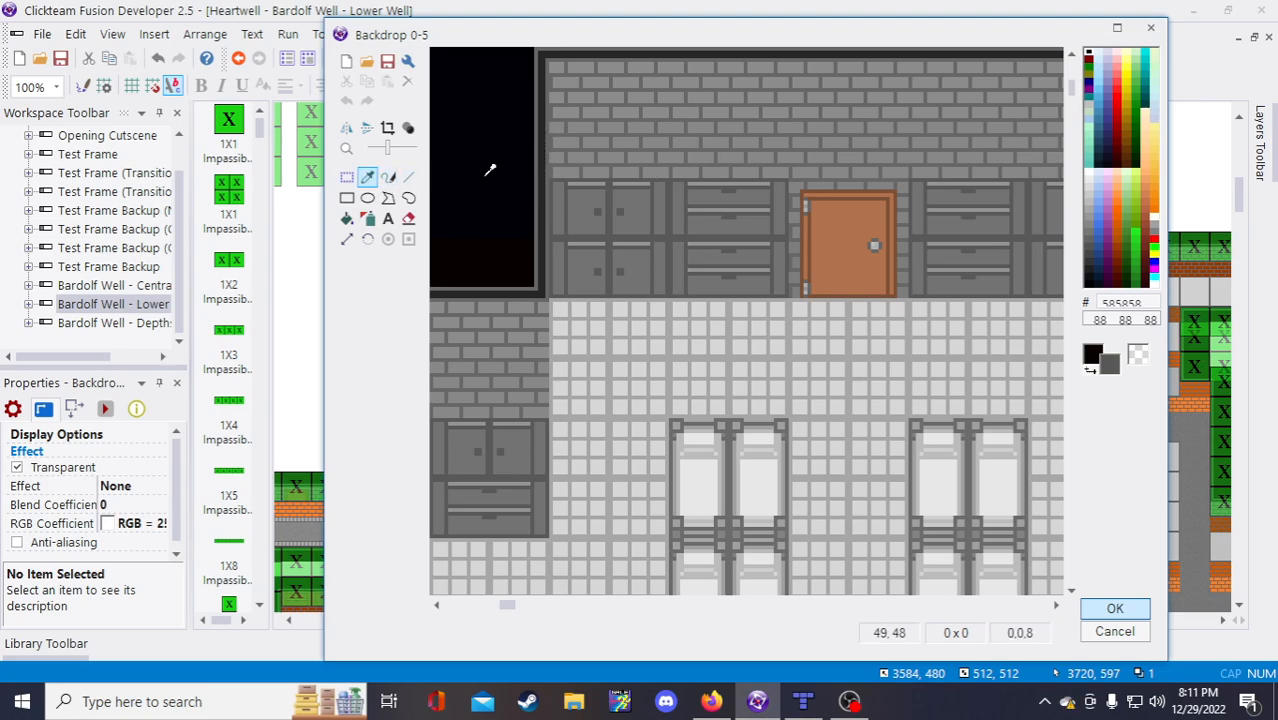
pyautogui.click(408, 177)
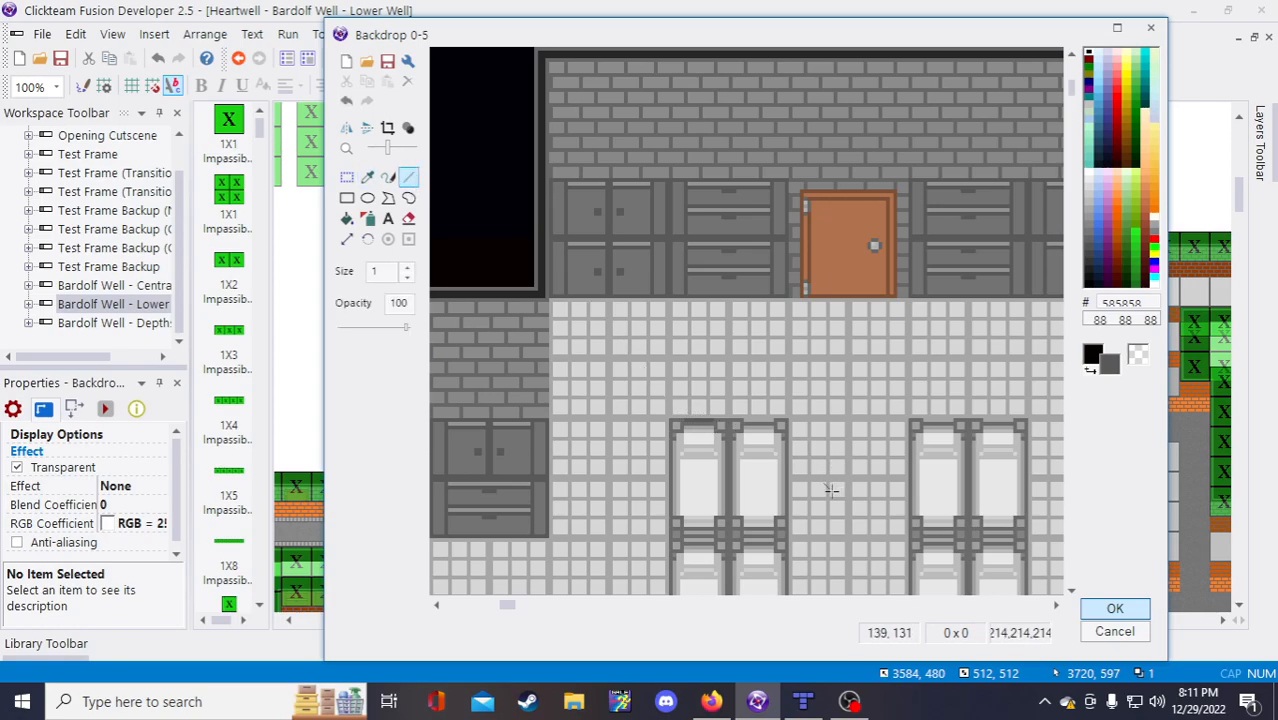
pyautogui.click(803, 701)
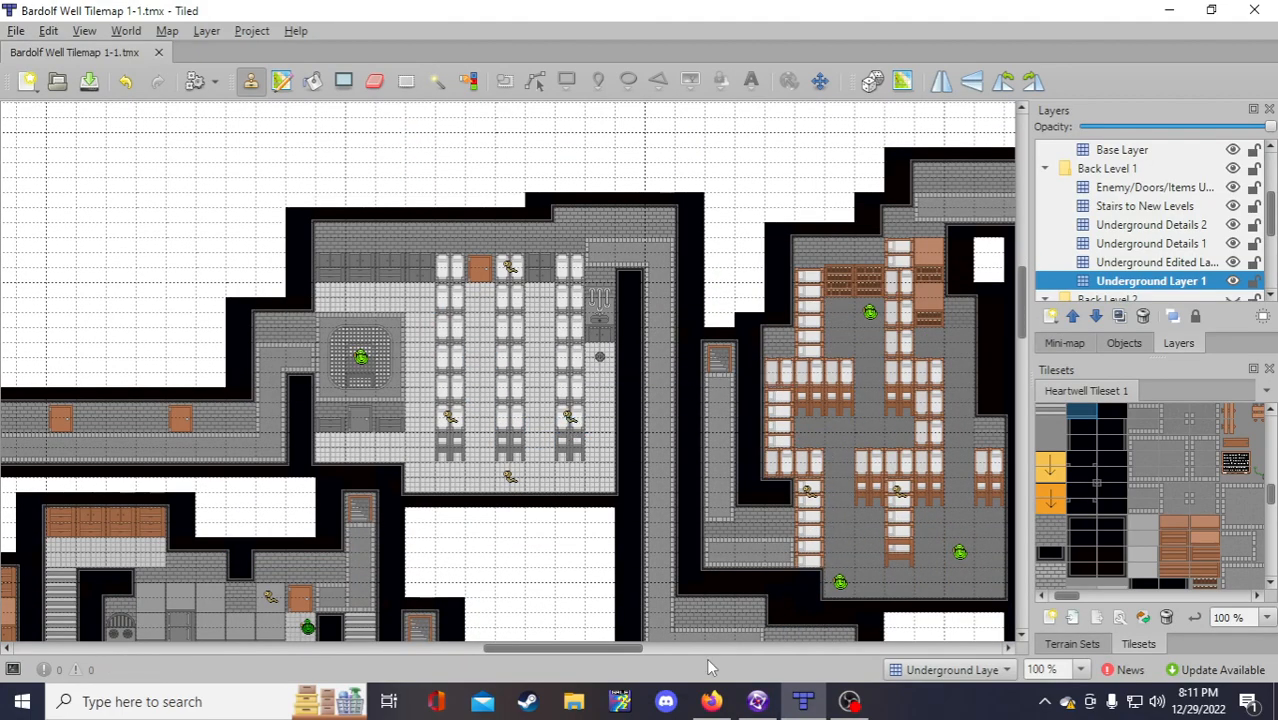
# Step: Compare the top wall in Tiled with the backdrop, finishing back in Fusion's image editor
pyautogui.click(757, 701)
pyautogui.click(803, 702)
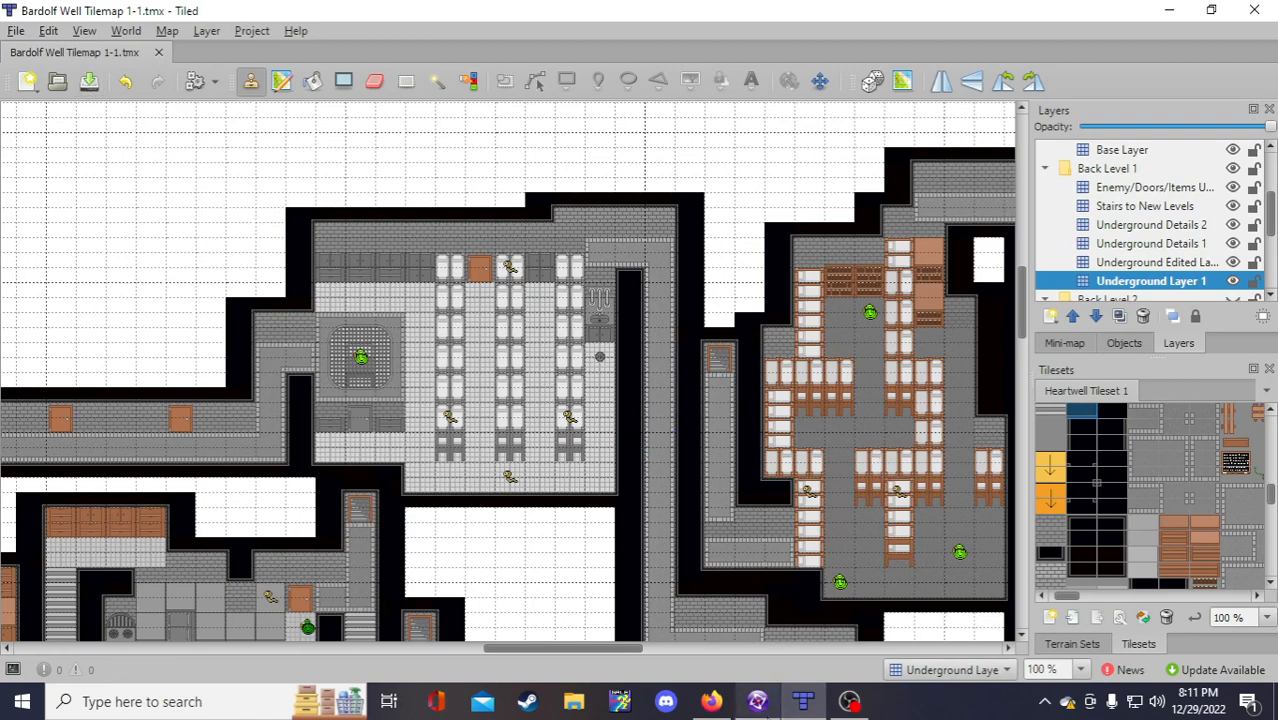
pyautogui.click(757, 702)
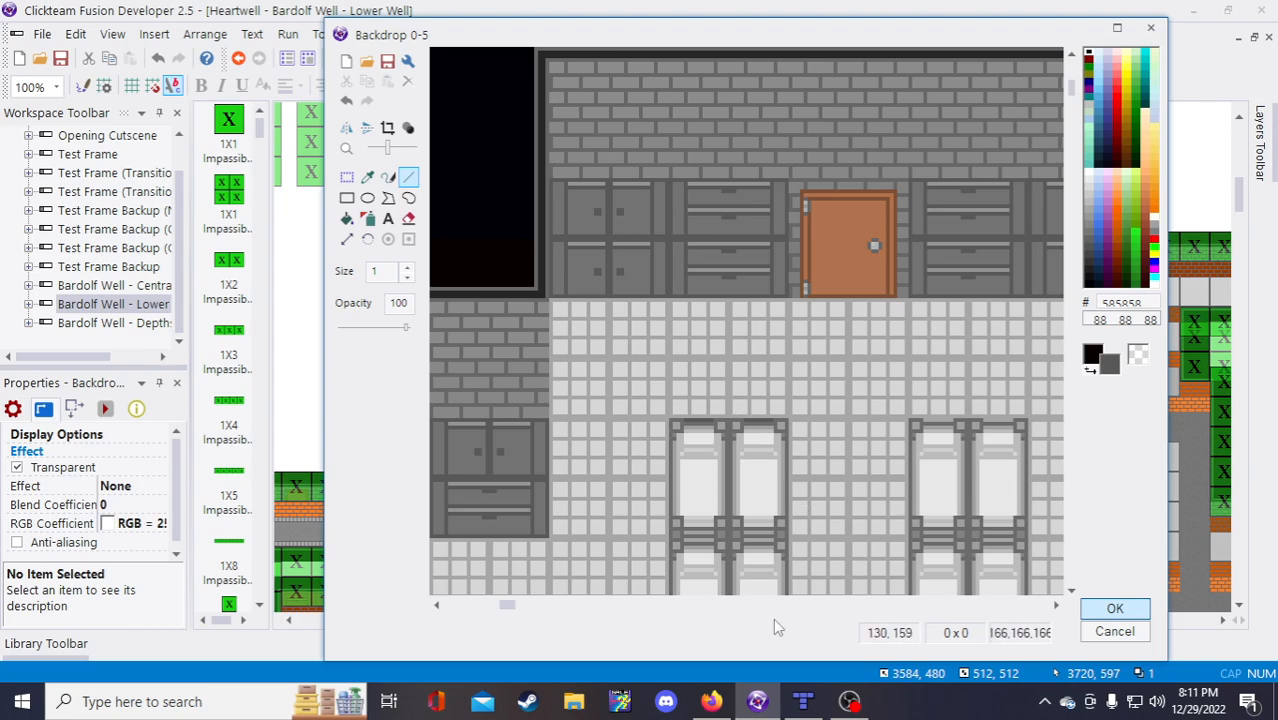
# Step: Undo the last backdrop edit and view the whole image from the top
pyautogui.moveTo(518, 606); pyautogui.dragTo(609, 613)
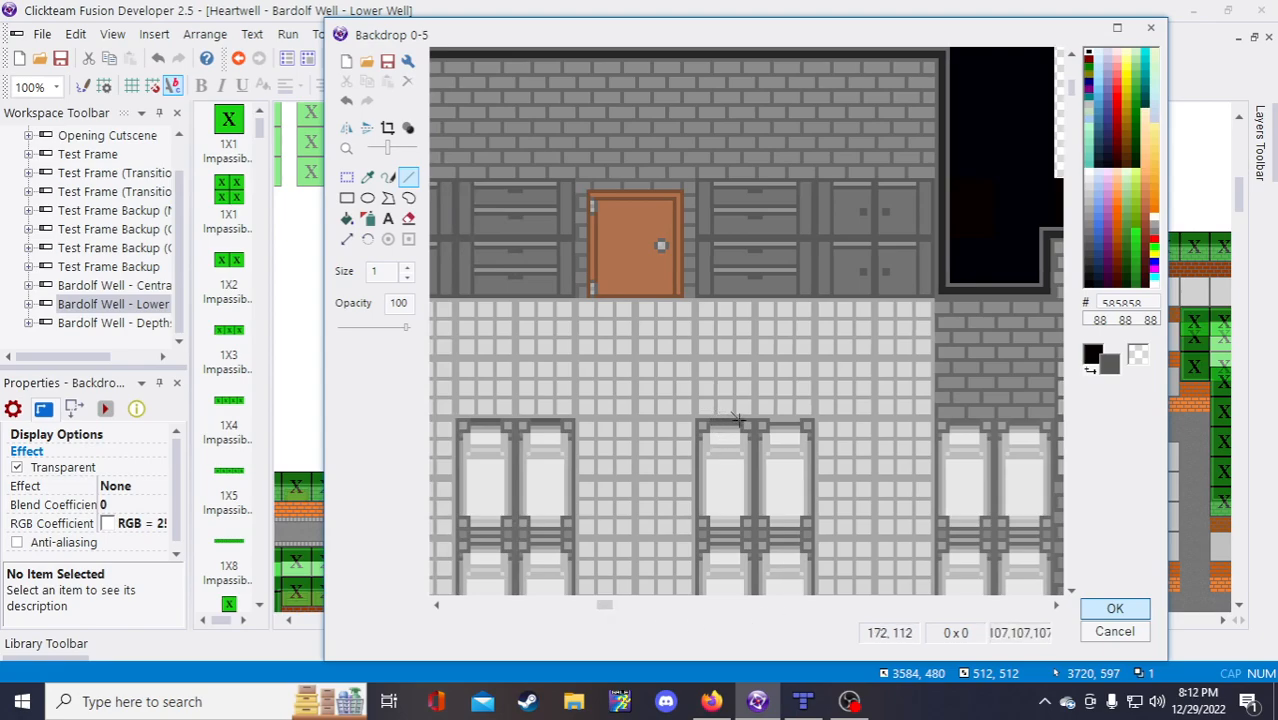
pyautogui.click(346, 103)
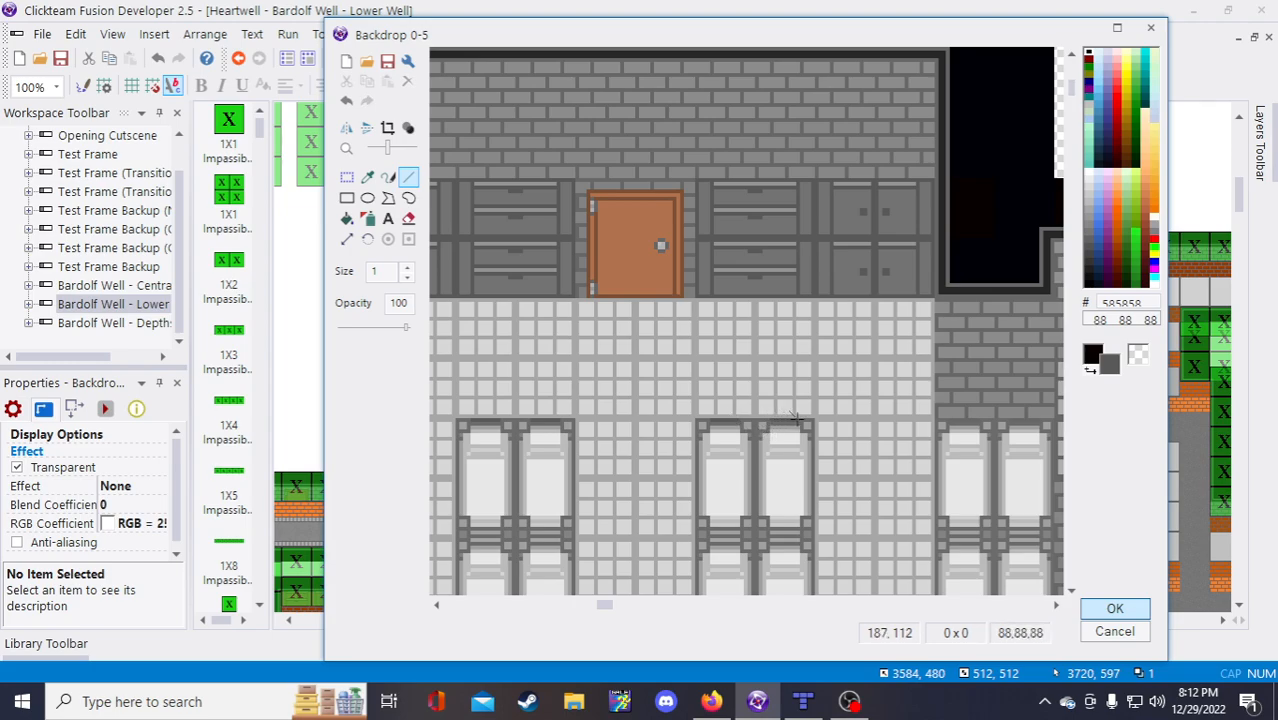
pyautogui.scroll(-2, 701, 543)
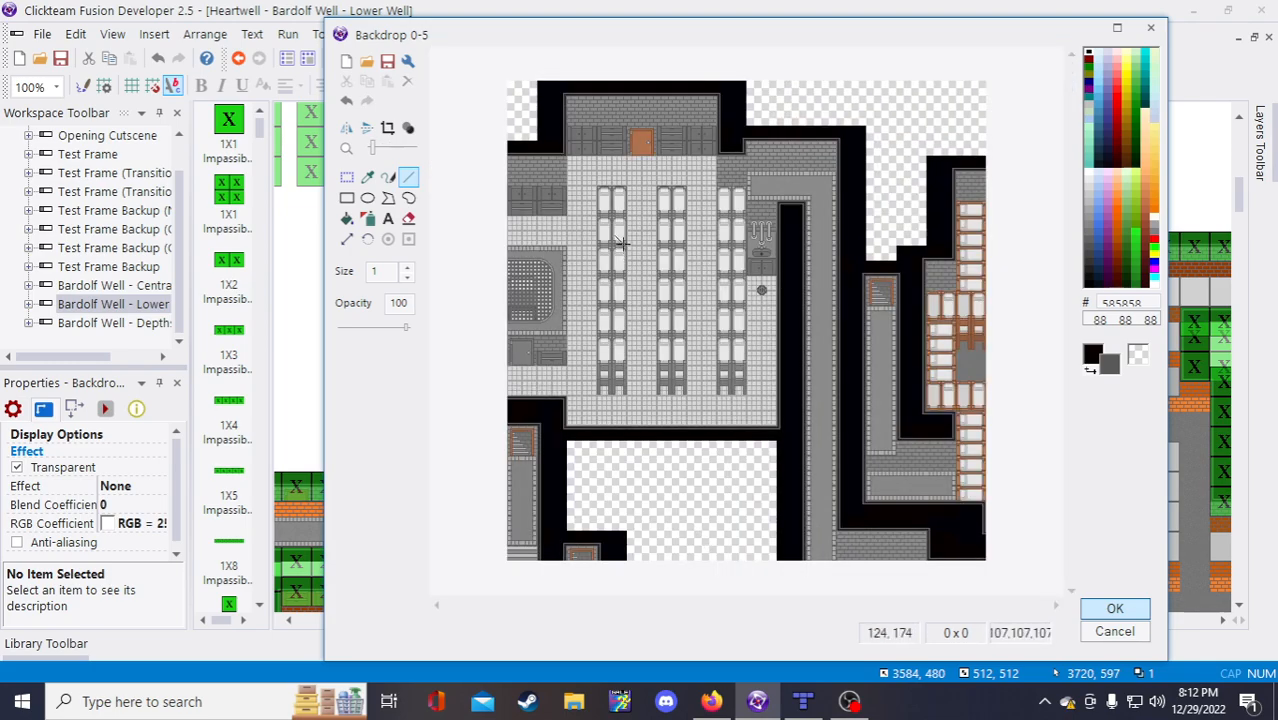
pyautogui.scroll(1, 620, 243)
pyautogui.scroll(1, 694, 176)
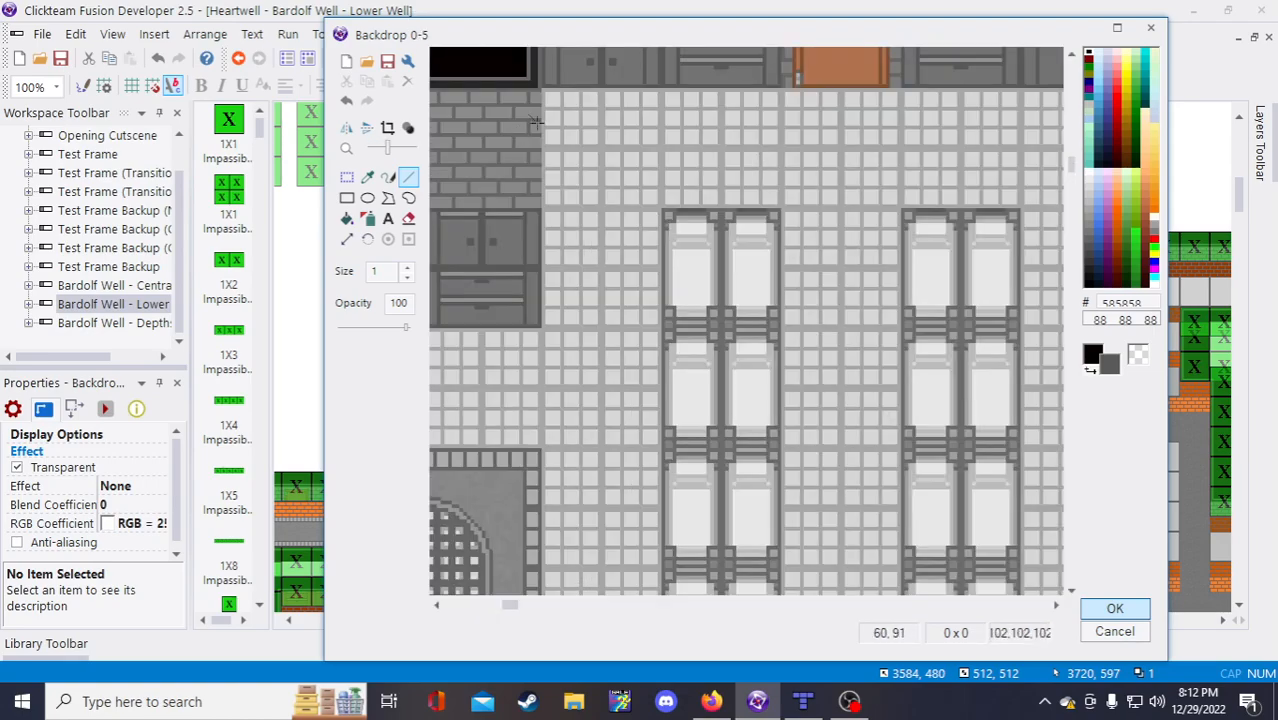
pyautogui.scroll(-1, 1056, 186)
pyautogui.moveTo(1071, 200); pyautogui.dragTo(1071, 68)
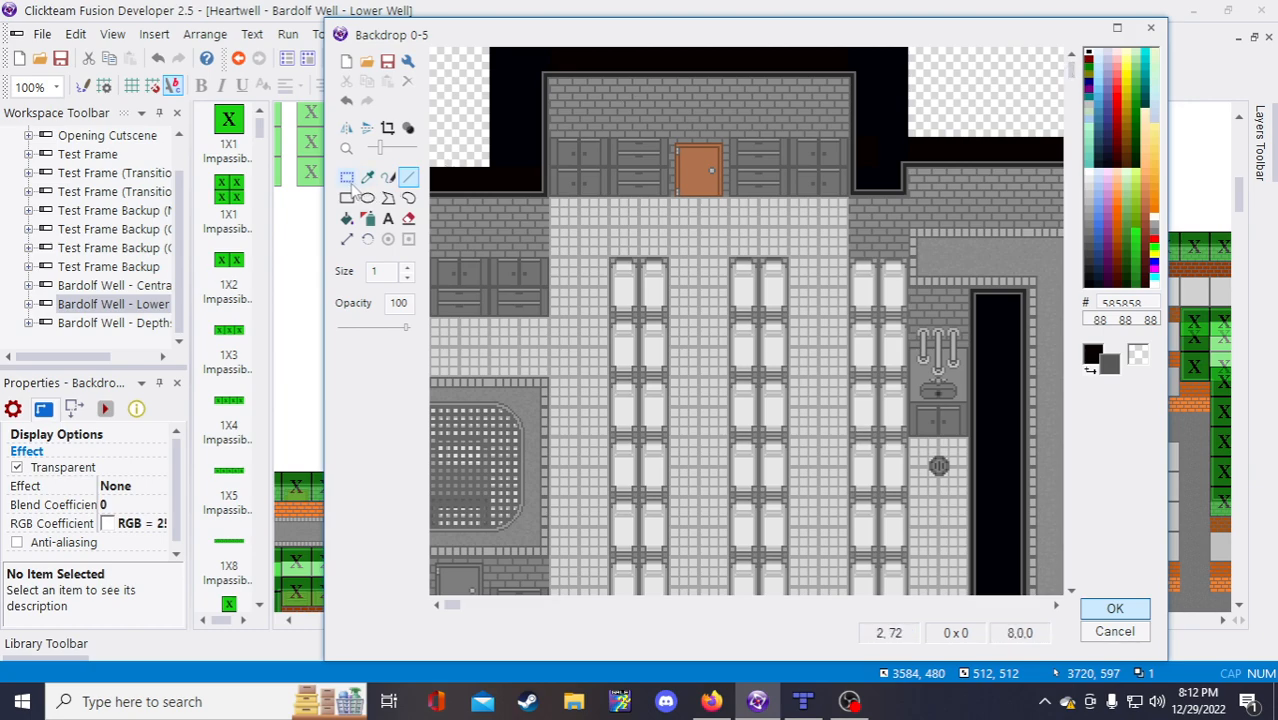
pyautogui.click(347, 178)
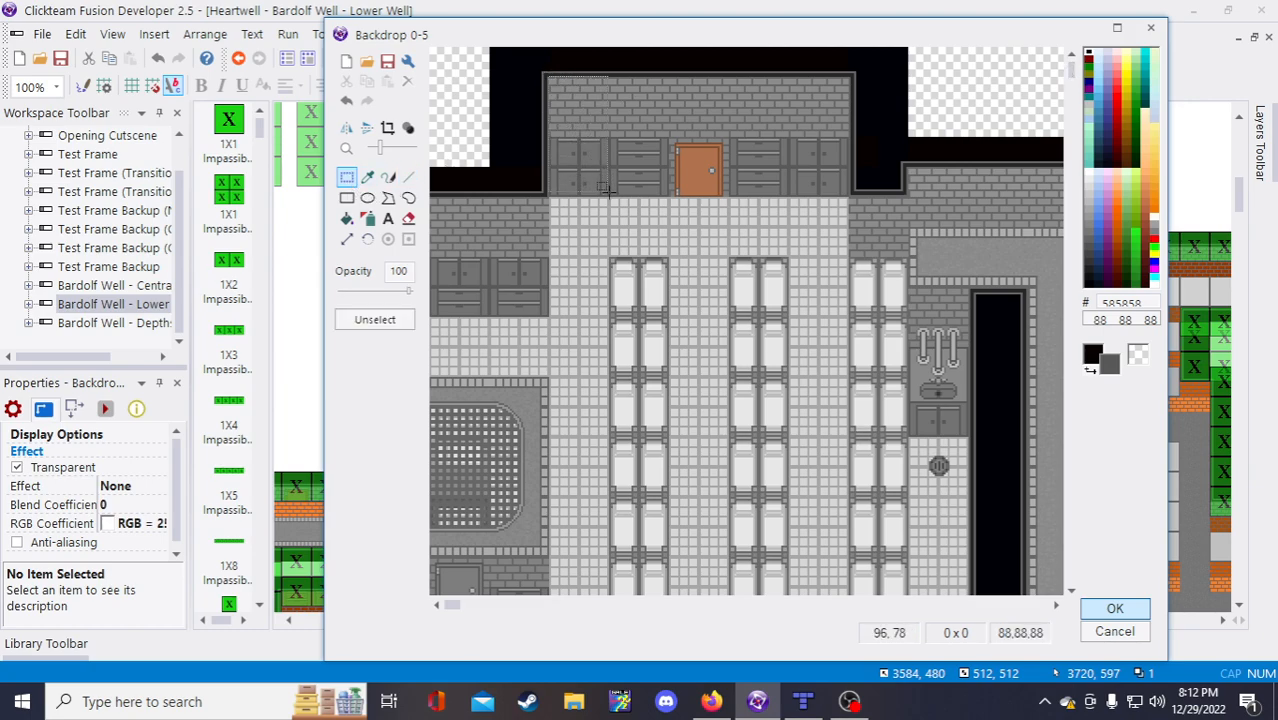
# Step: Move the top-left wall and cabinet block down in the backdrop
pyautogui.moveTo(606, 188); pyautogui.dragTo(613, 202)
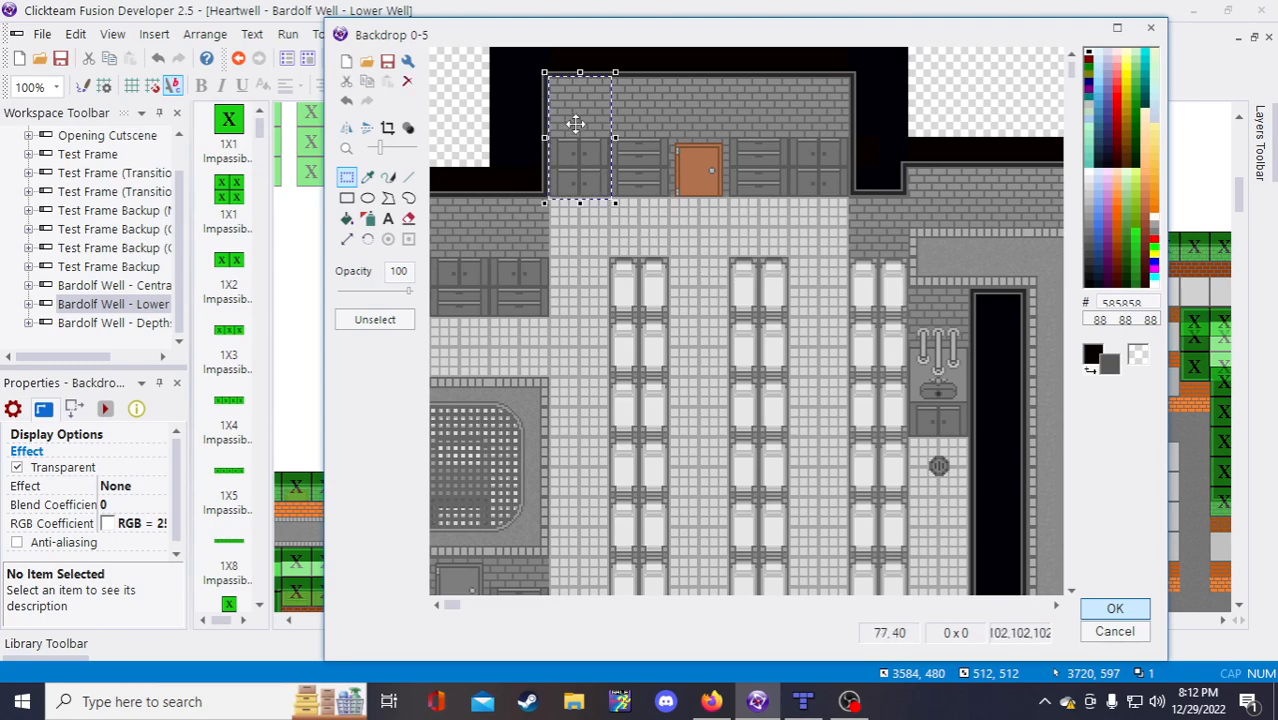
pyautogui.scroll(1, 575, 123)
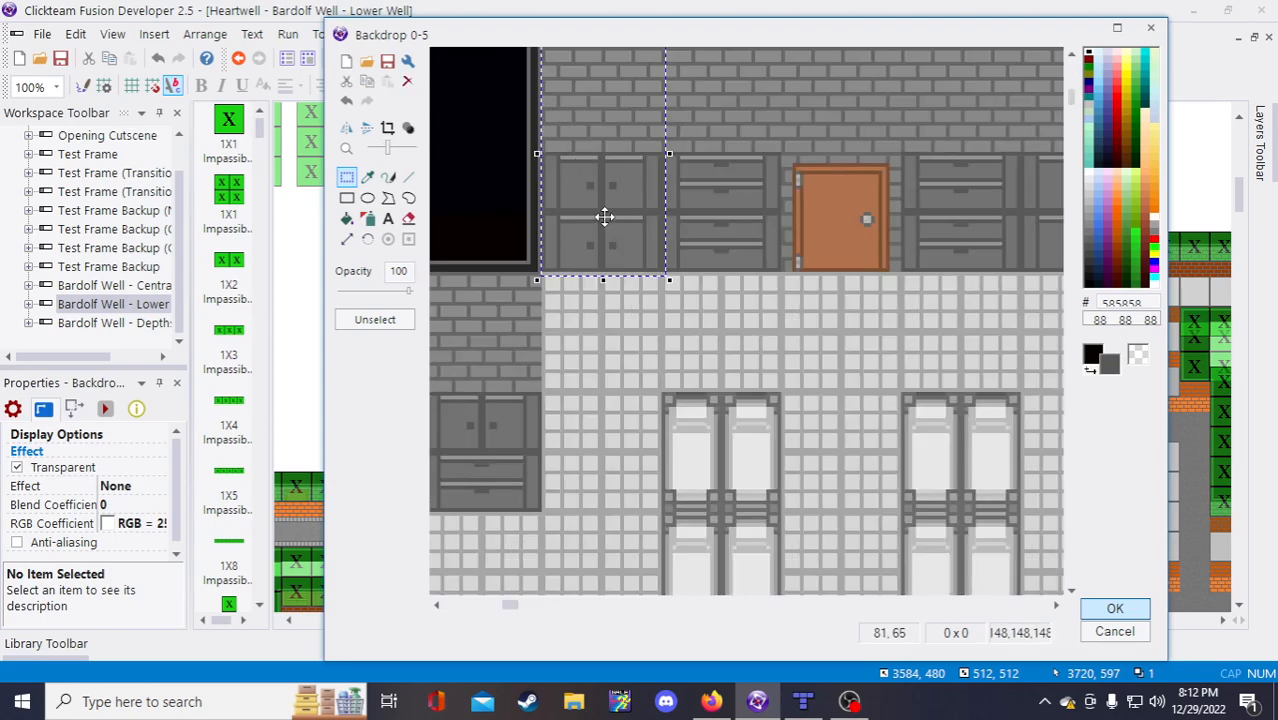
pyautogui.moveTo(604, 217); pyautogui.dragTo(604, 455)
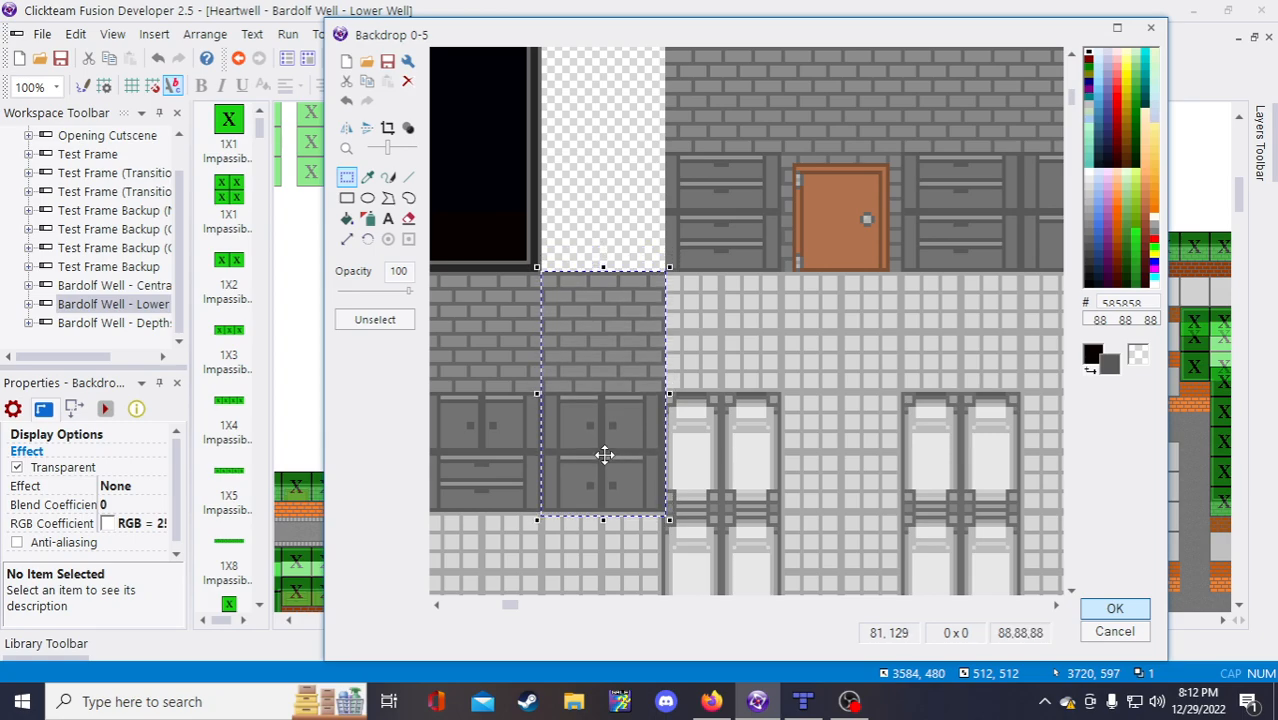
pyautogui.click(616, 214)
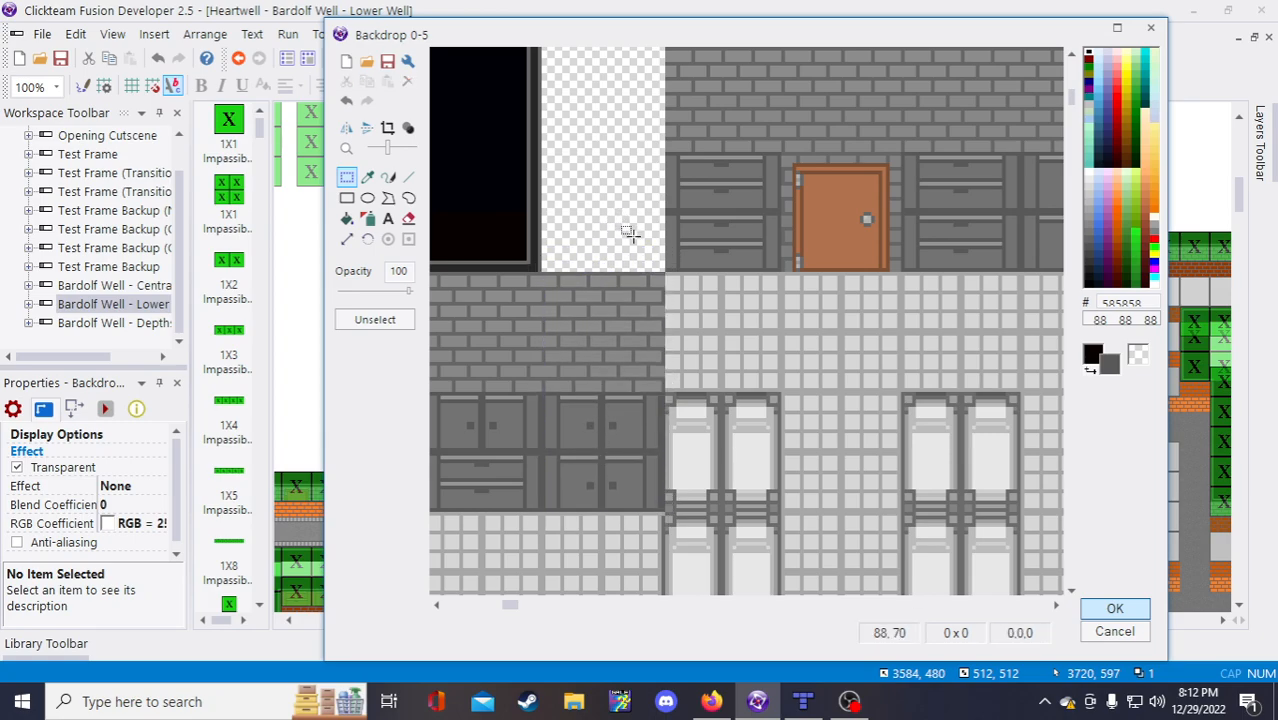
# Step: Select the door together with the brick wall above it
pyautogui.scroll(-1, 701, 226)
pyautogui.scroll(1, 690, 122)
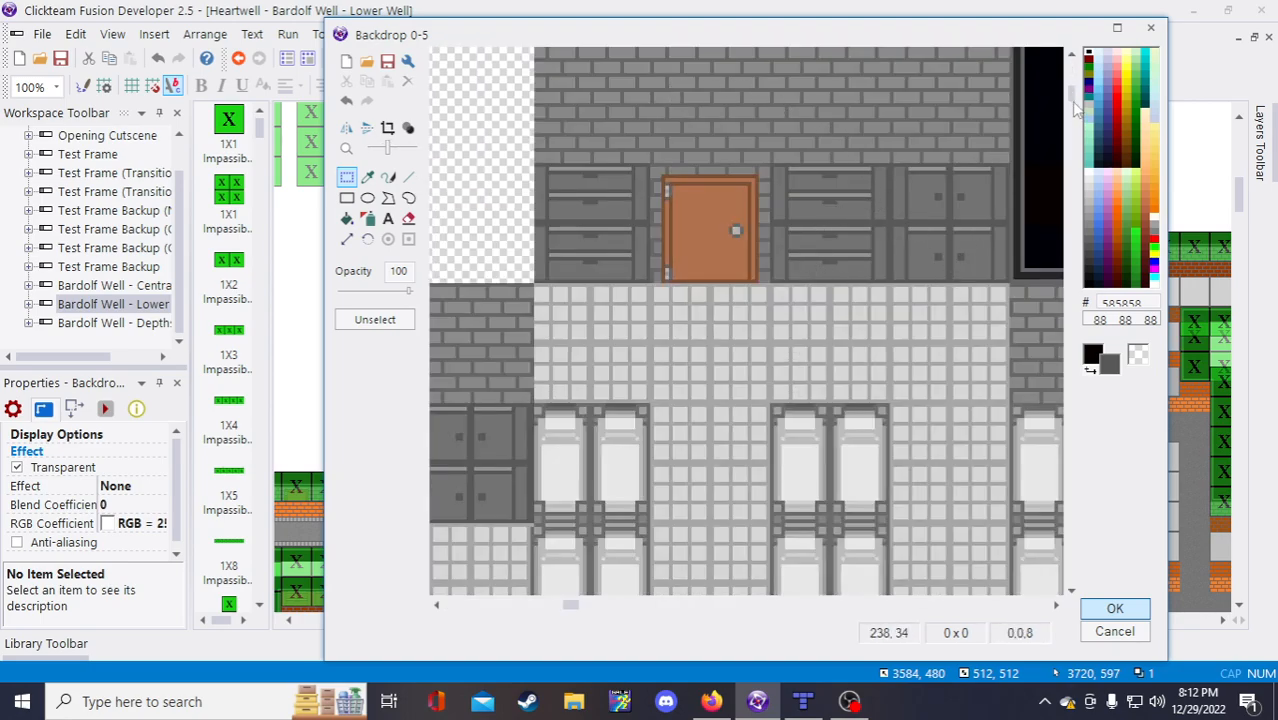
pyautogui.moveTo(1075, 108); pyautogui.dragTo(1071, 70)
pyautogui.scroll(-1, 605, 158)
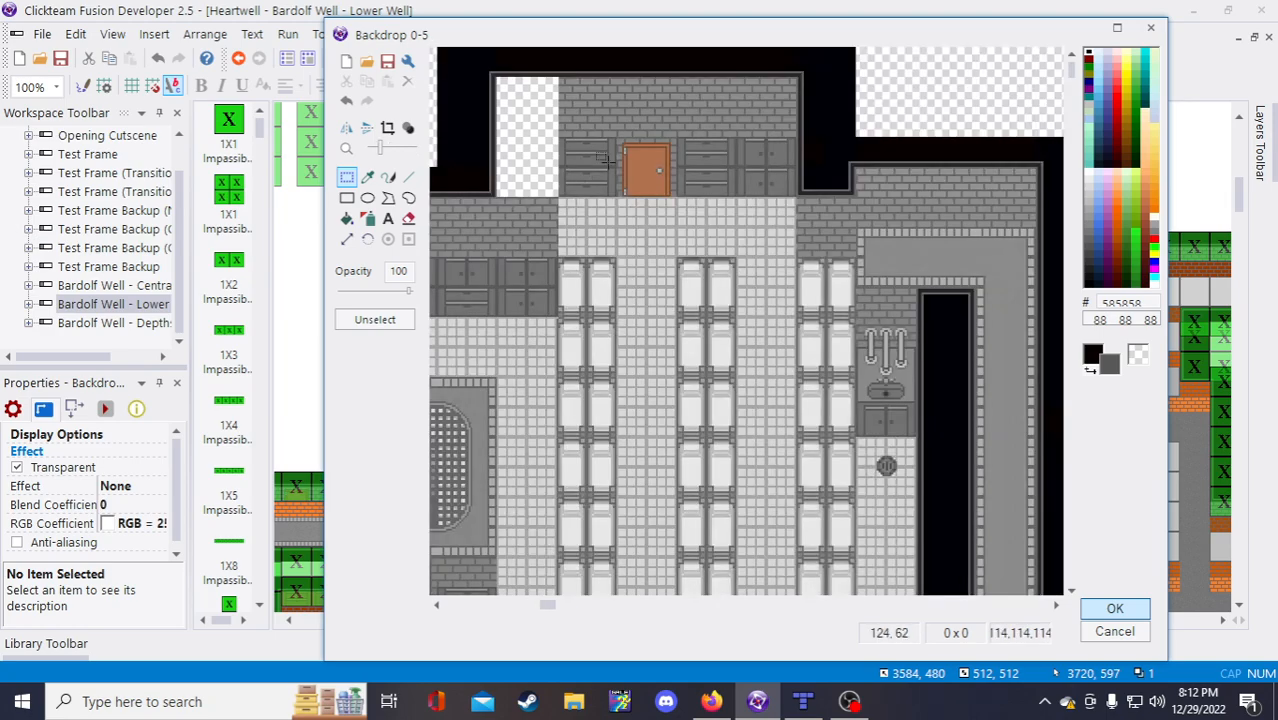
pyautogui.scroll(1, 648, 163)
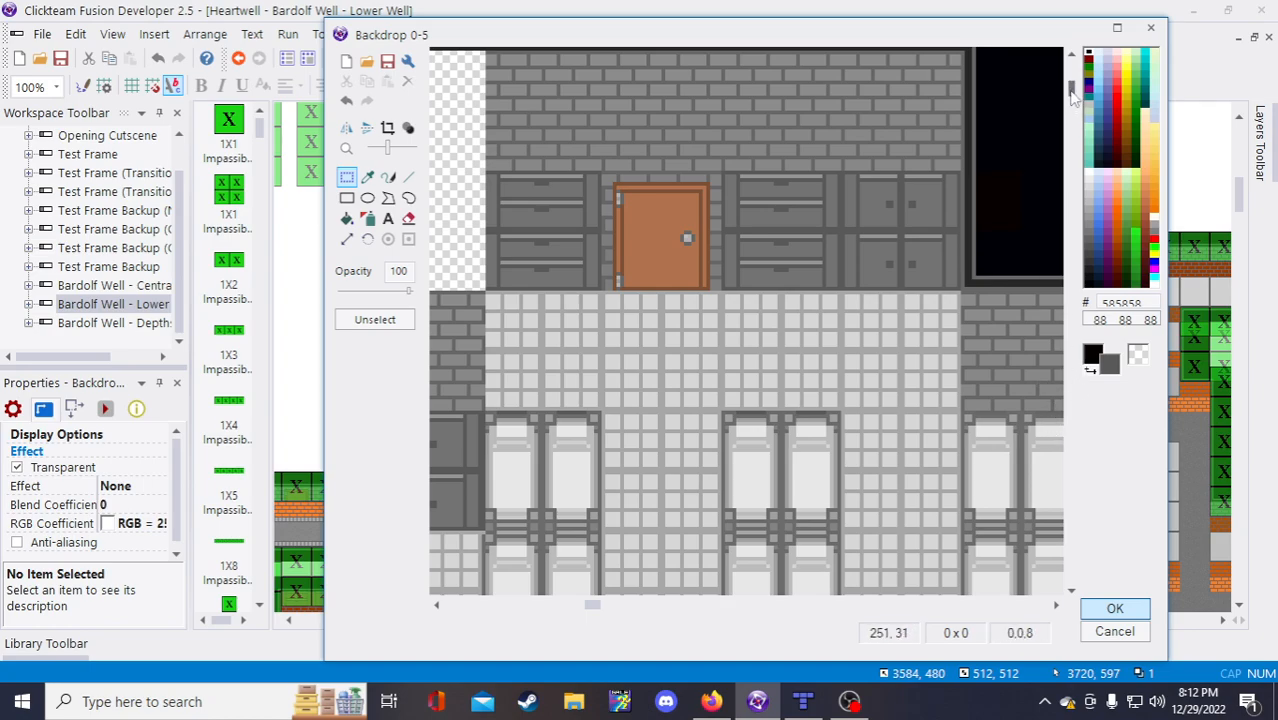
pyautogui.moveTo(1071, 87); pyautogui.dragTo(1070, 67)
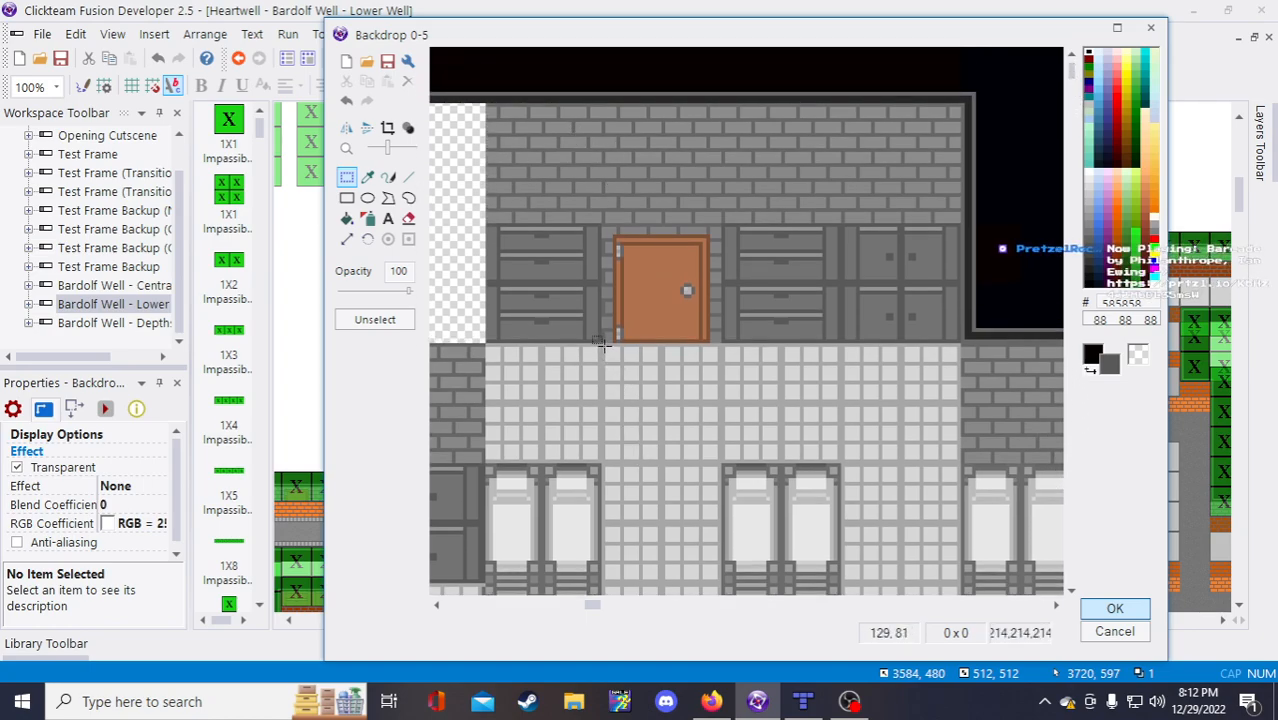
pyautogui.moveTo(600, 342); pyautogui.dragTo(720, 102)
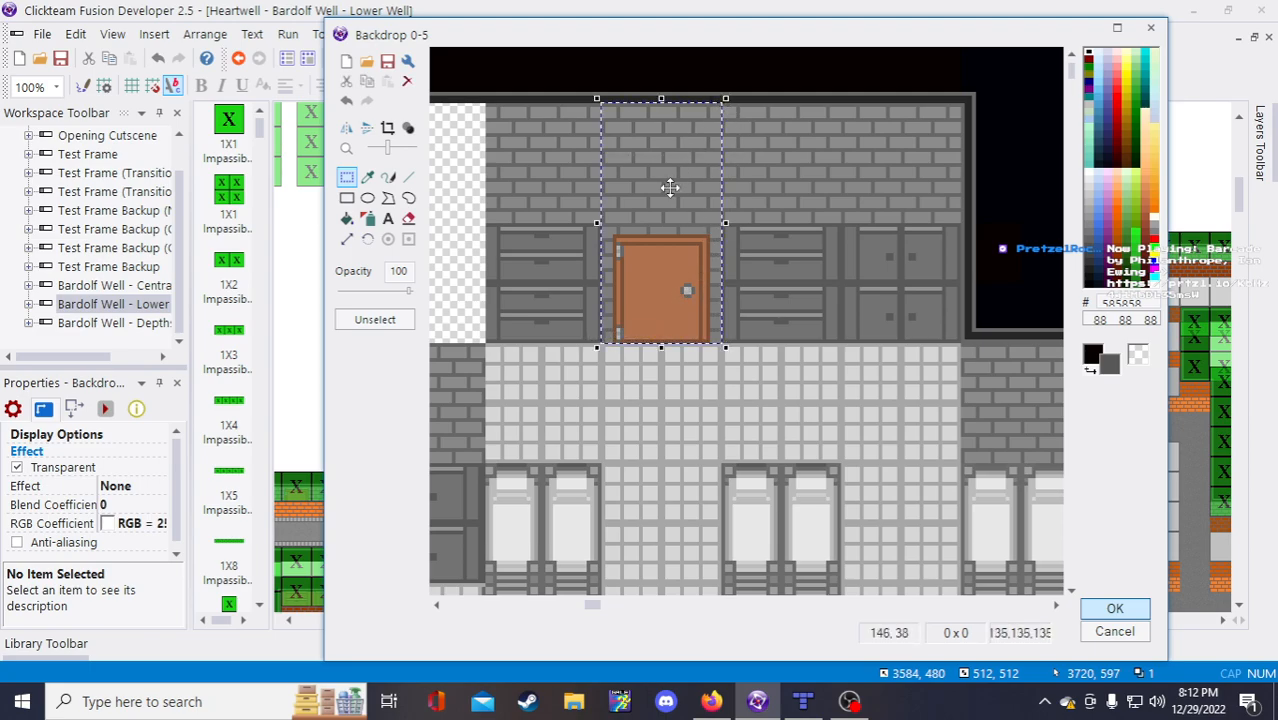
# Step: Lower the door and right cabinet sections one tile row, then select the top black strip
pyautogui.moveTo(661, 220); pyautogui.dragTo(662, 449)
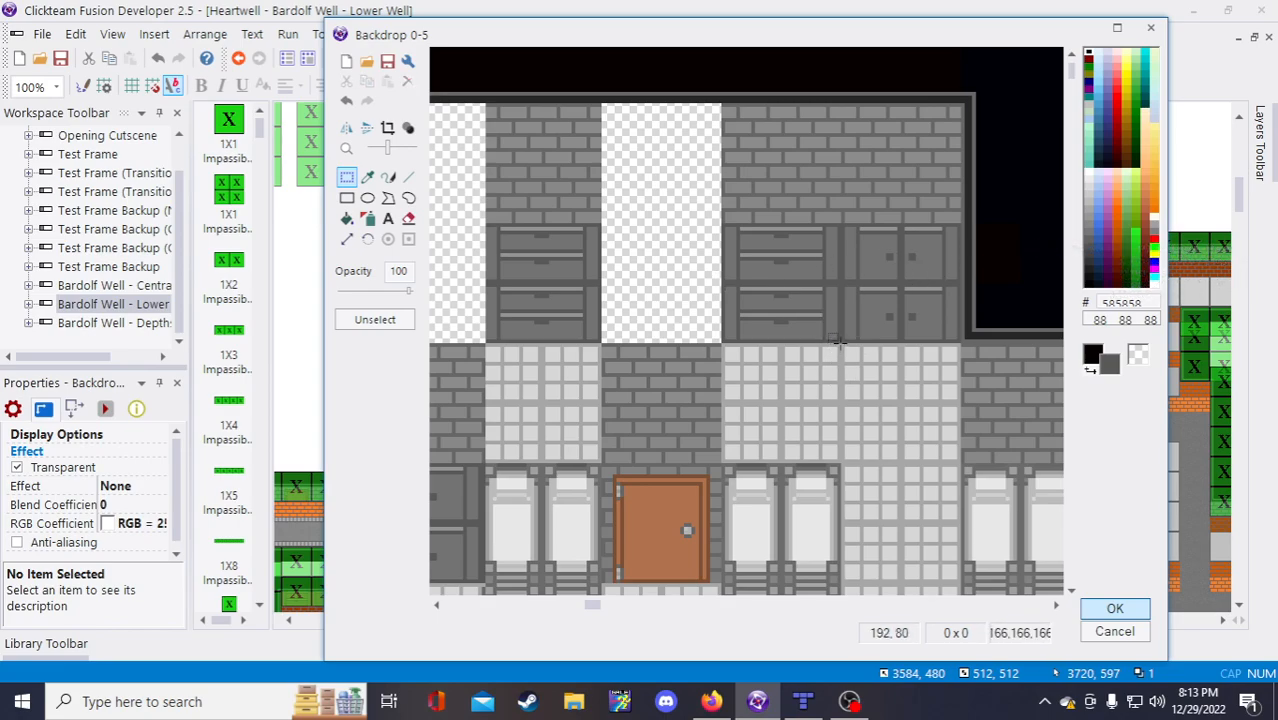
pyautogui.moveTo(840, 340); pyautogui.dragTo(966, 99)
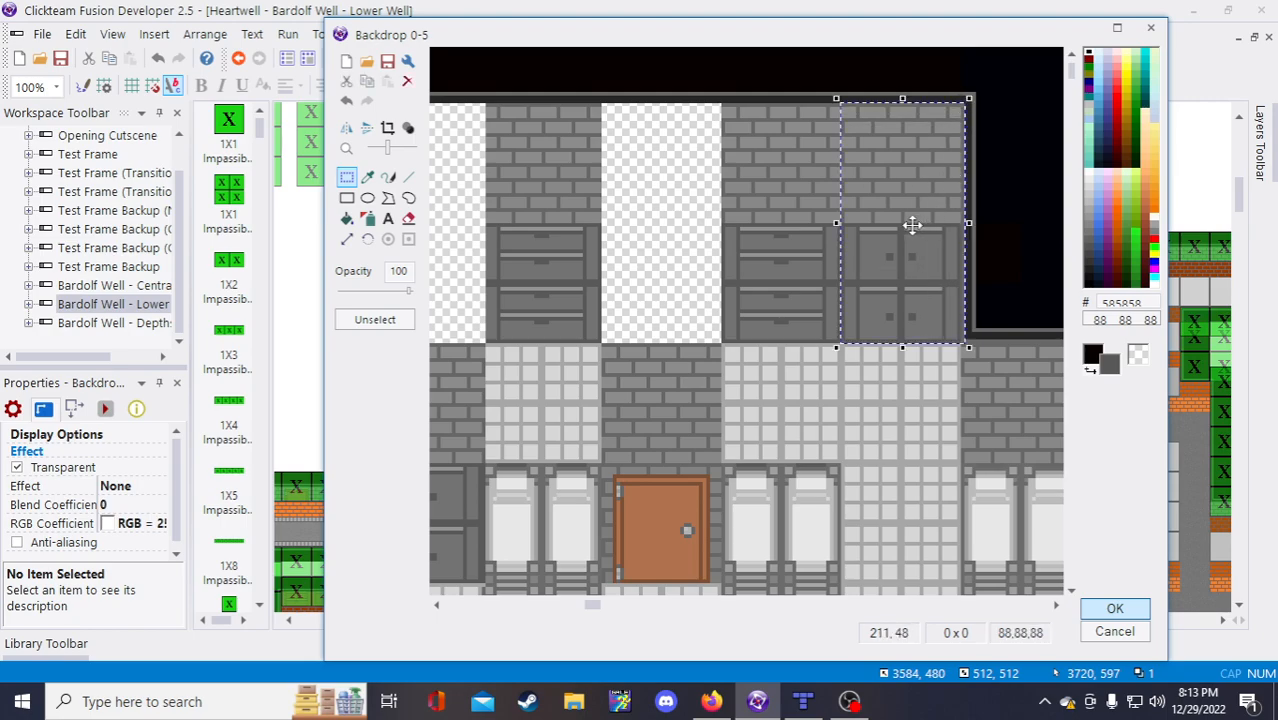
pyautogui.moveTo(904, 195); pyautogui.dragTo(903, 437)
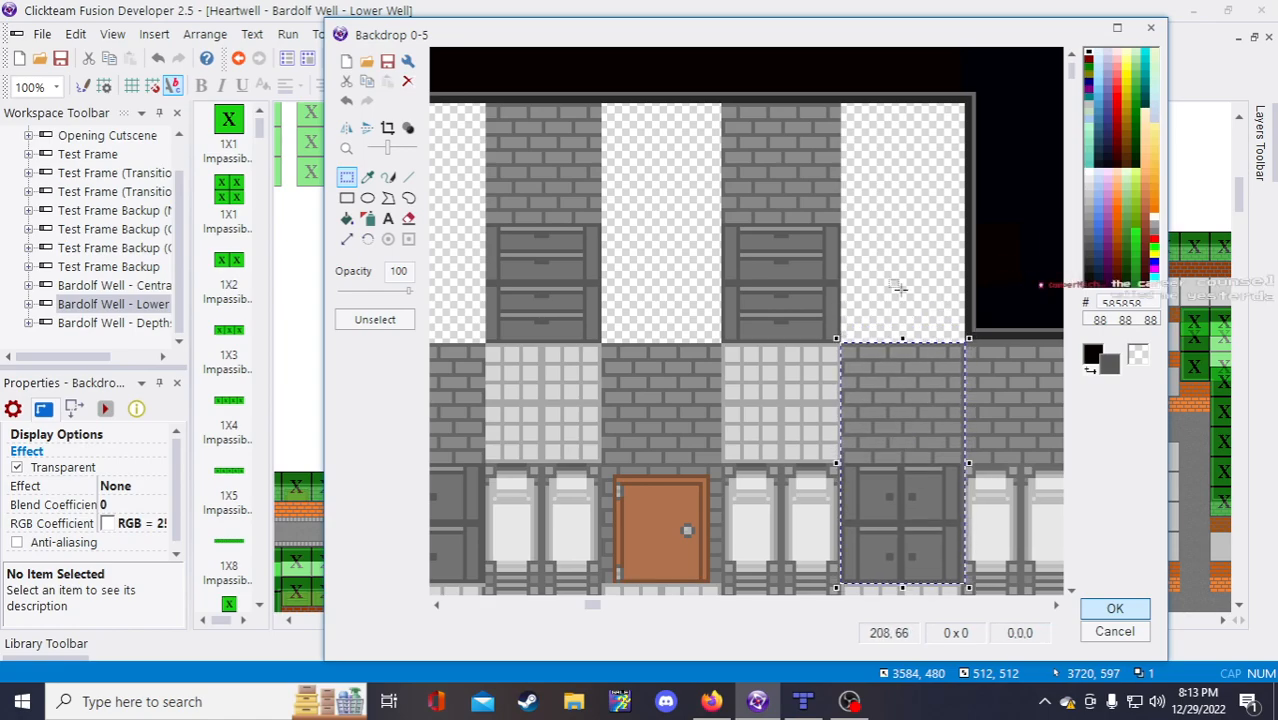
pyautogui.scroll(-1, 900, 289)
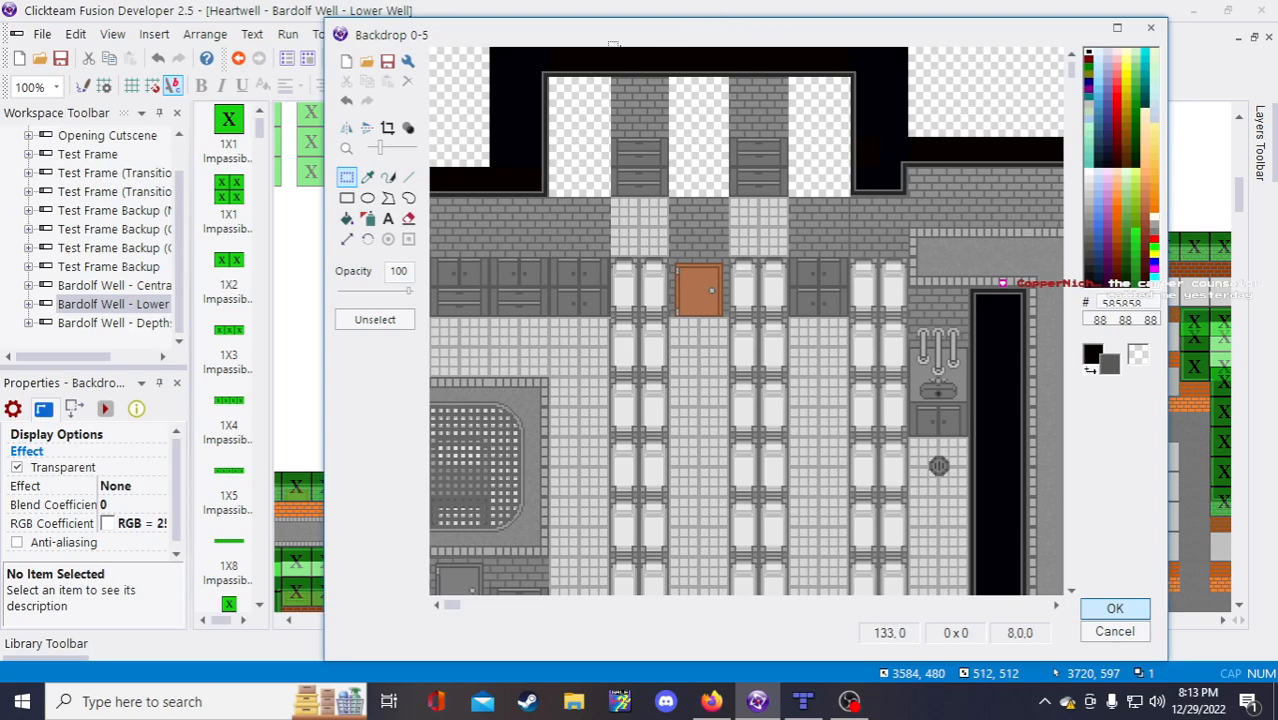
pyautogui.scroll(1, 549, 82)
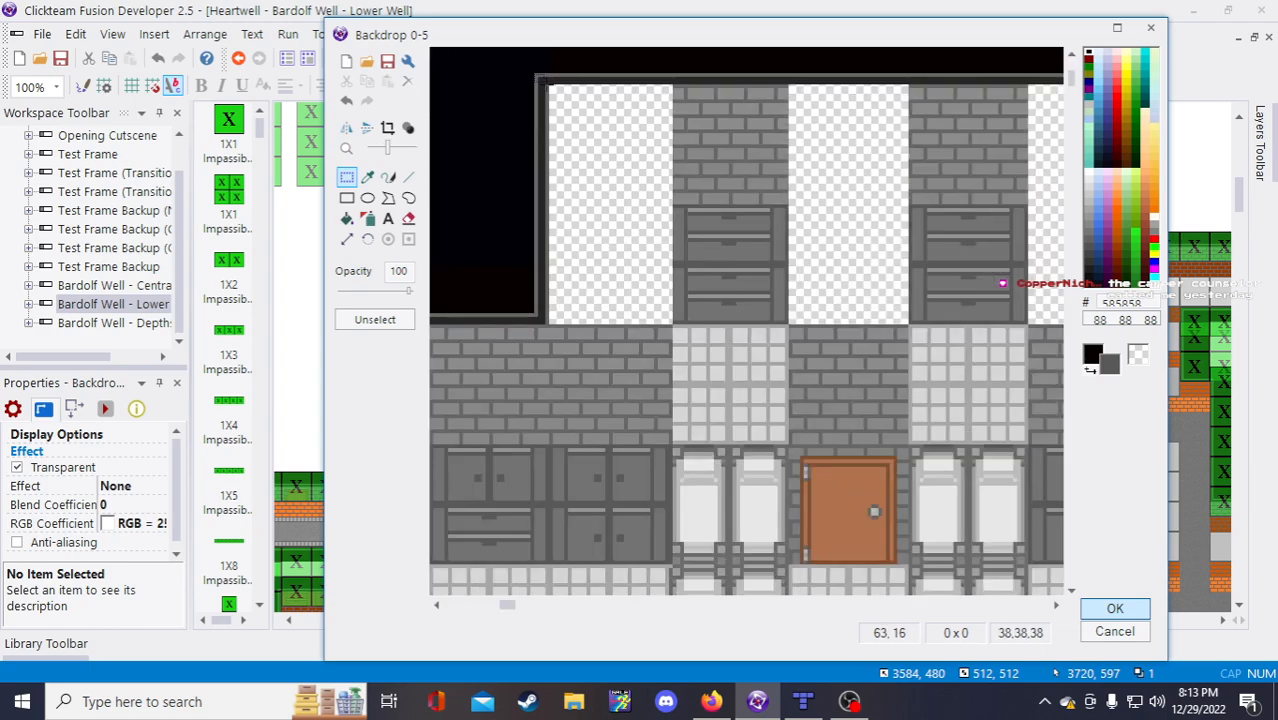
pyautogui.moveTo(508, 604); pyautogui.dragTo(555, 601)
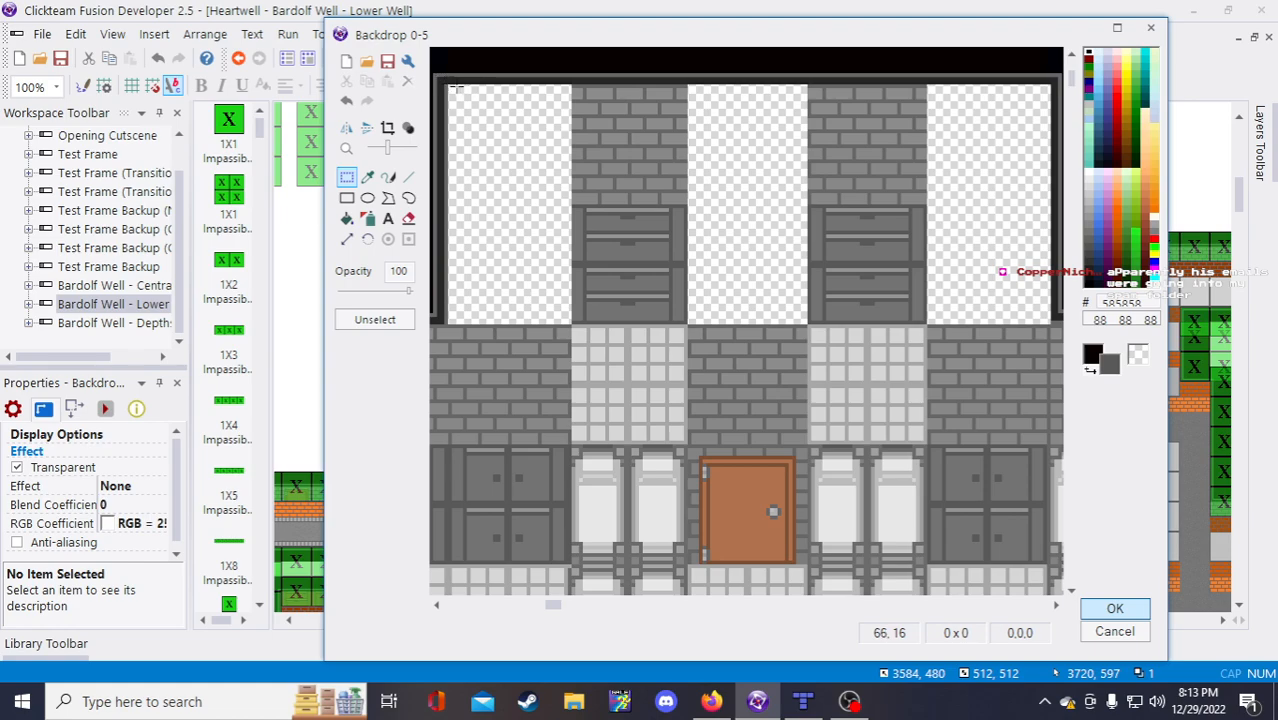
pyautogui.moveTo(449, 87); pyautogui.dragTo(1050, 4)
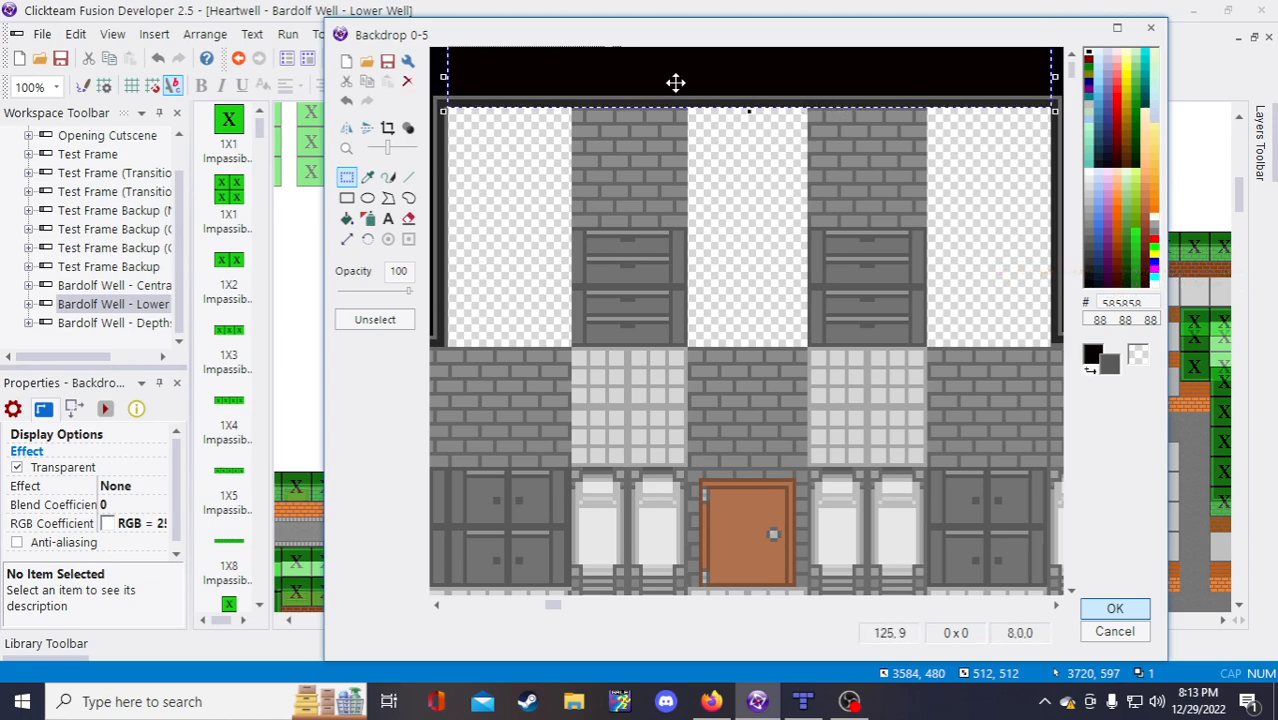
# Step: Drop the black top border onto the bricks and discard a misplaced brick block
pyautogui.moveTo(676, 80); pyautogui.dragTo(674, 321)
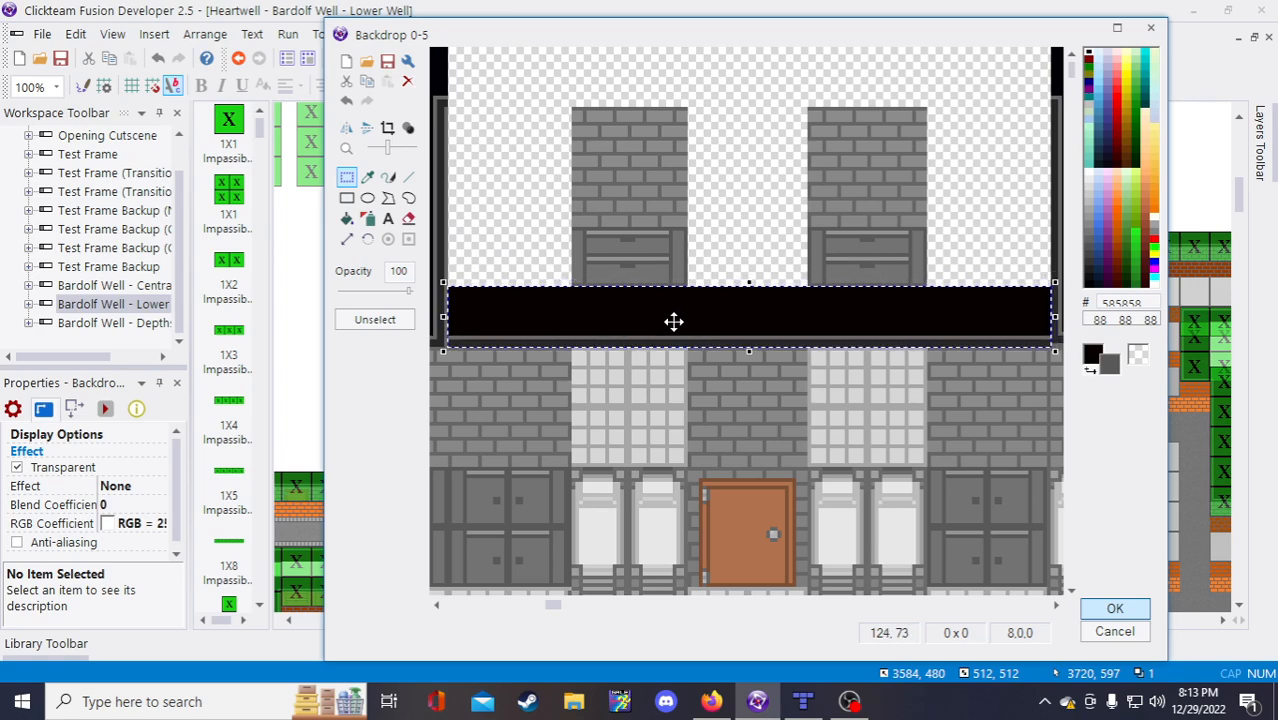
pyautogui.click(701, 106)
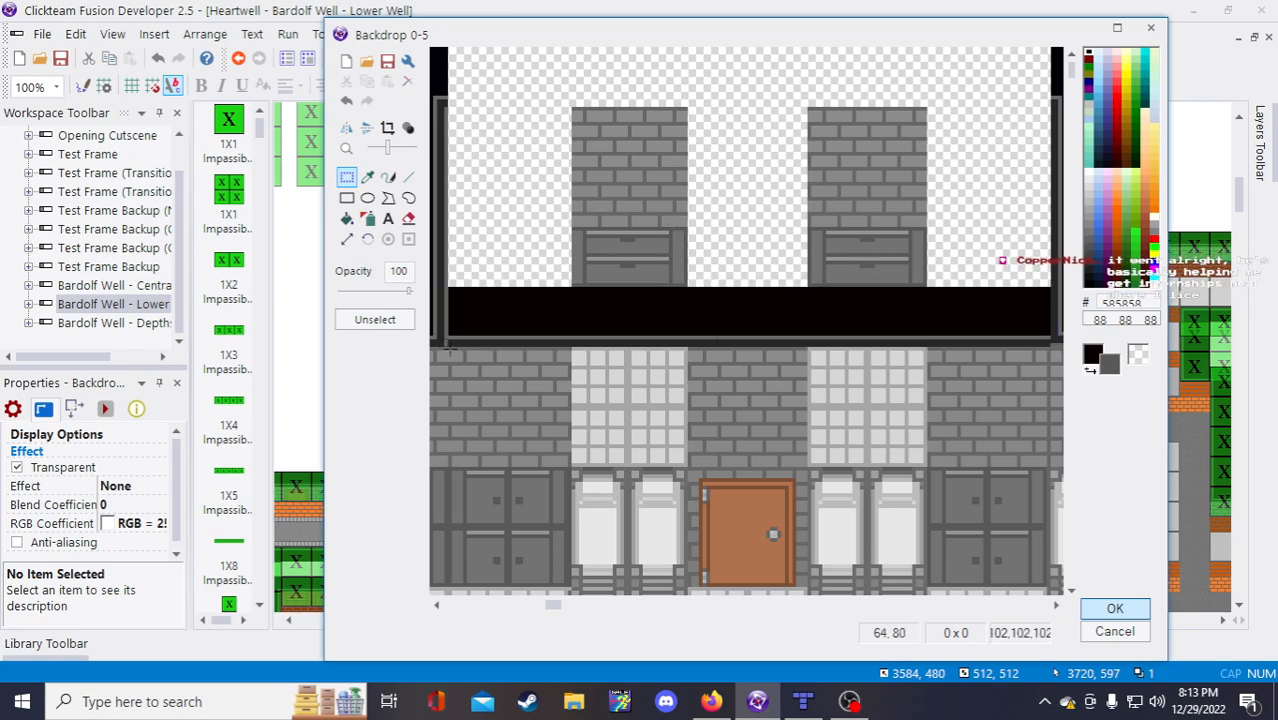
pyautogui.moveTo(470, 365)
pyautogui.mouseDown()
pyautogui.moveTo(527, 447)
pyautogui.moveTo(572, 466)
pyautogui.mouseUp()
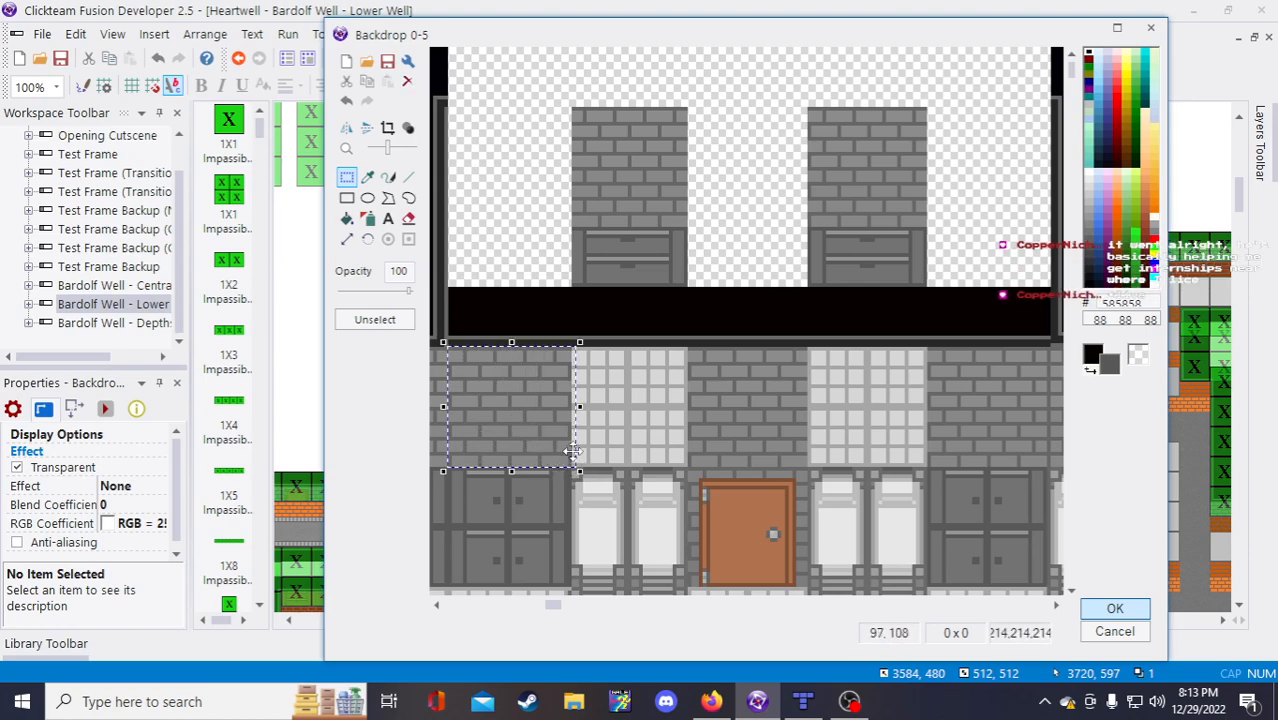
pyautogui.moveTo(553, 414); pyautogui.dragTo(643, 374)
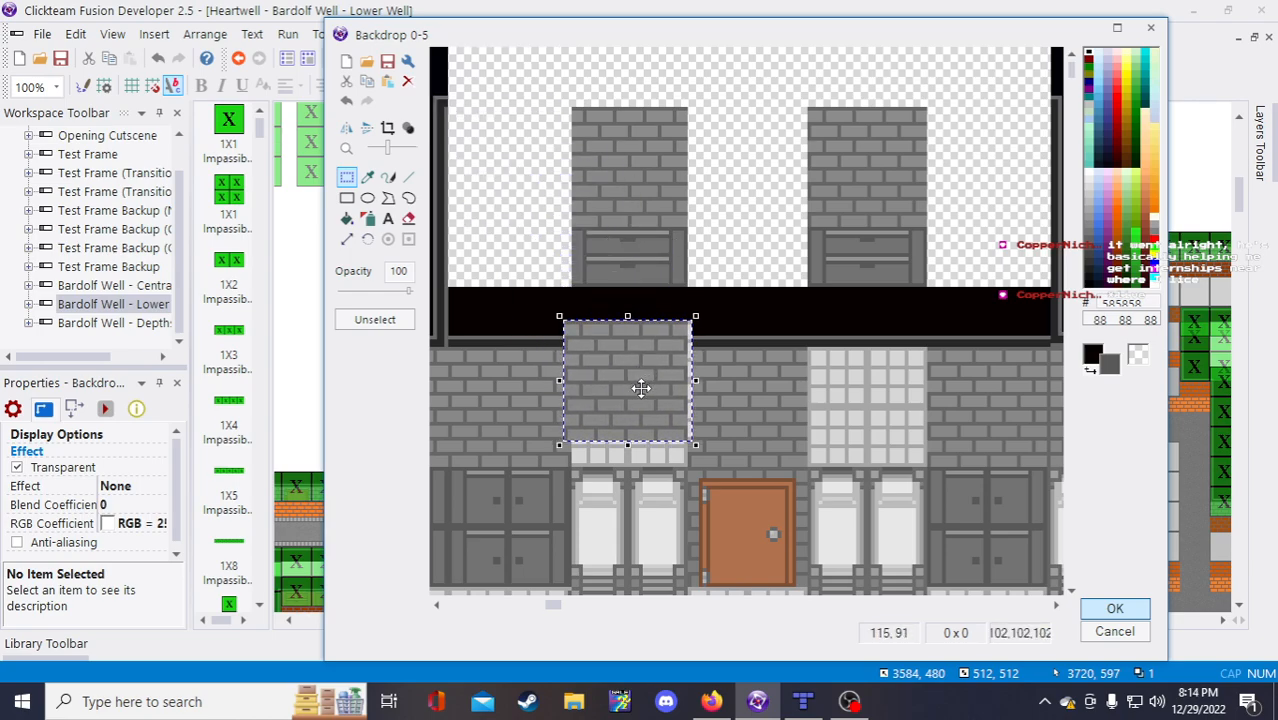
pyautogui.press('Delete')
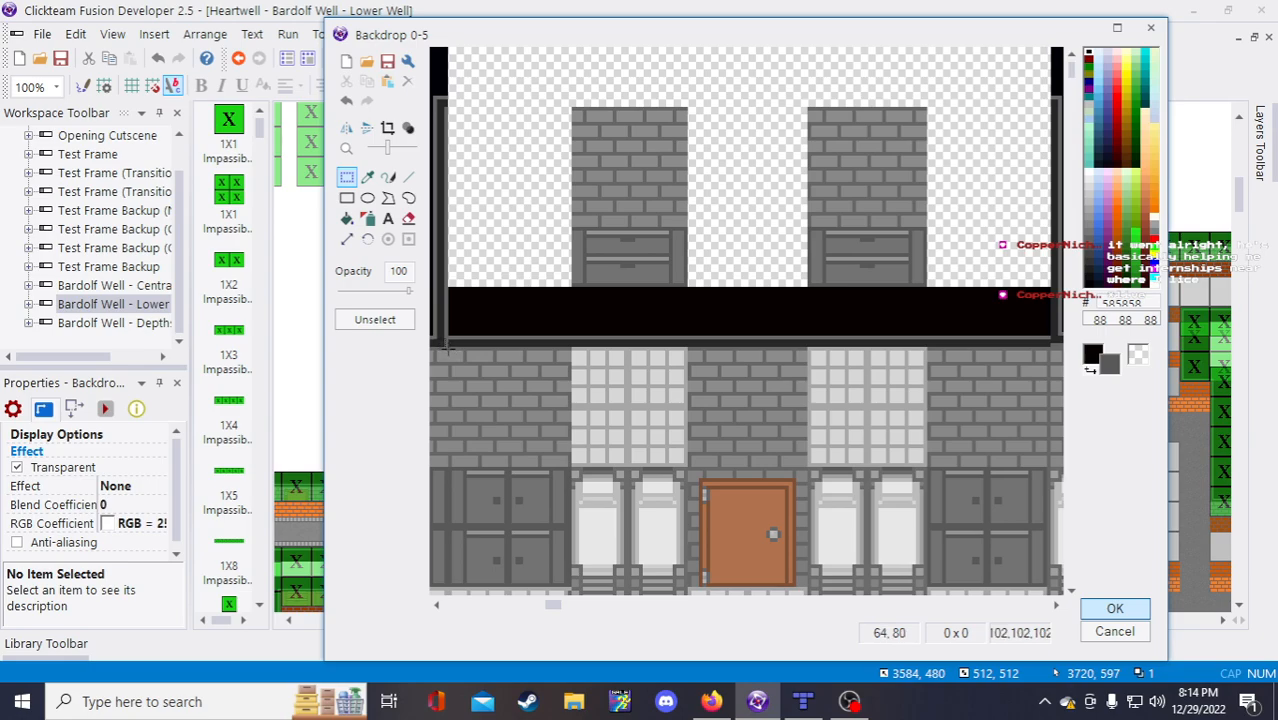
# Step: Copy the bricks left of the windows and paste them over both window columns
pyautogui.moveTo(445, 345); pyautogui.dragTo(576, 470)
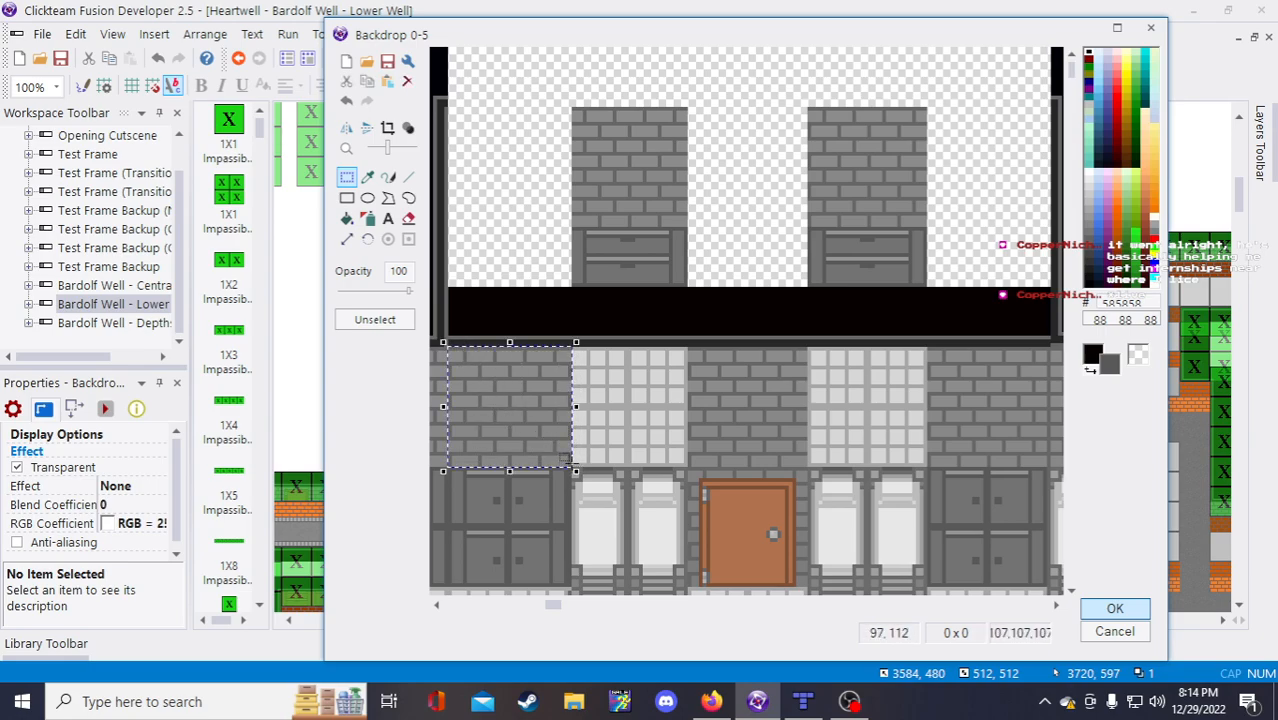
pyautogui.hotkey('ctrl', 'c')
pyautogui.hotkey('ctrl', 'v')
pyautogui.moveTo(464, 76); pyautogui.dragTo(599, 369)
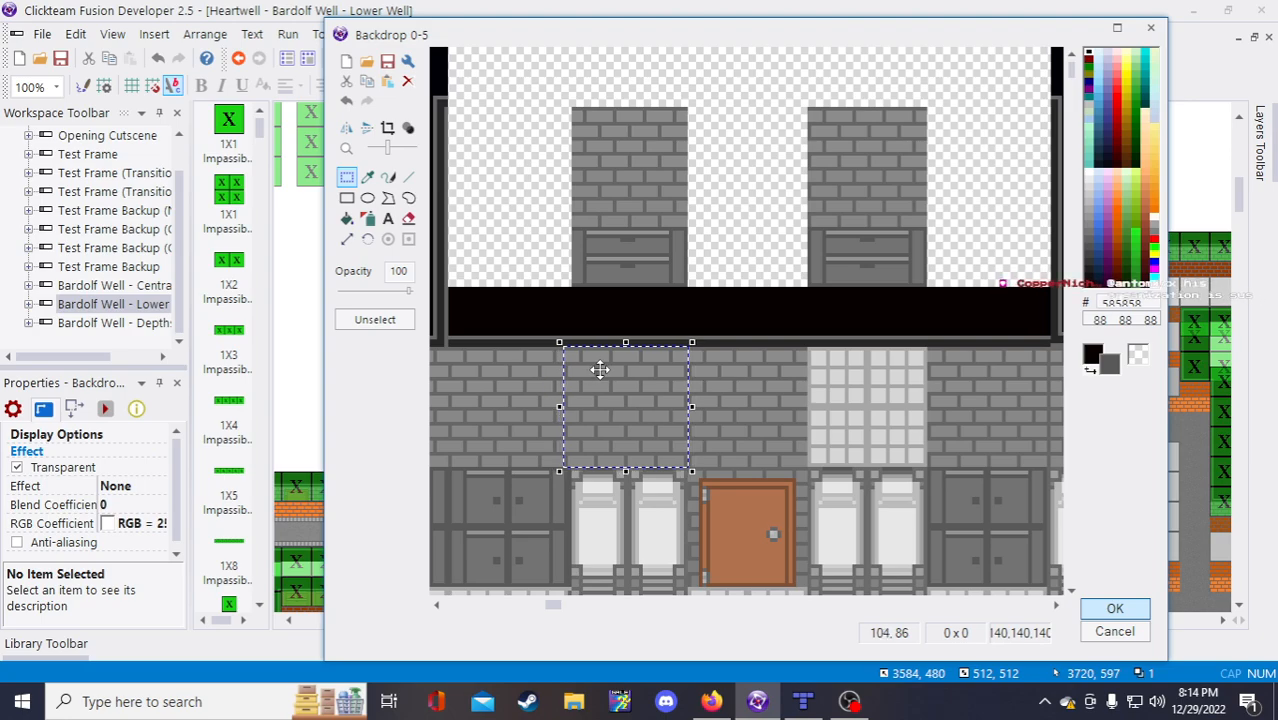
pyautogui.moveTo(599, 365); pyautogui.dragTo(603, 365)
pyautogui.hotkey('ctrl', 'v')
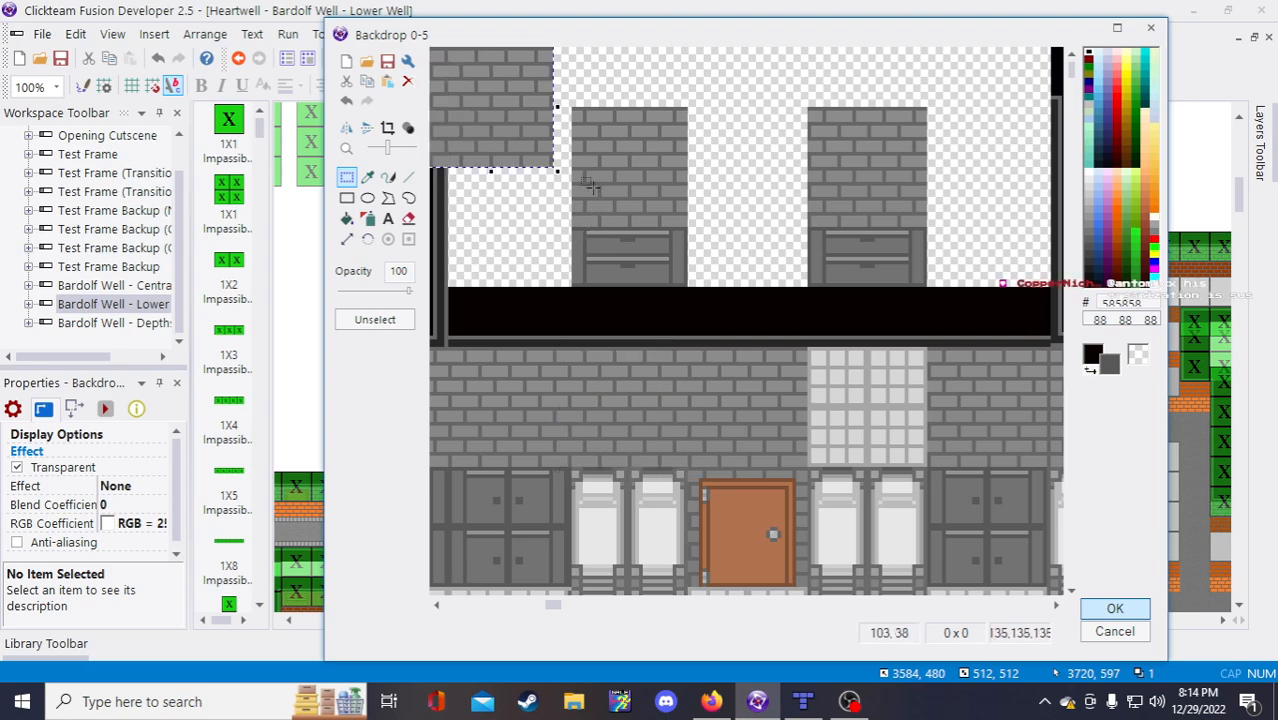
pyautogui.moveTo(536, 148); pyautogui.dragTo(866, 406)
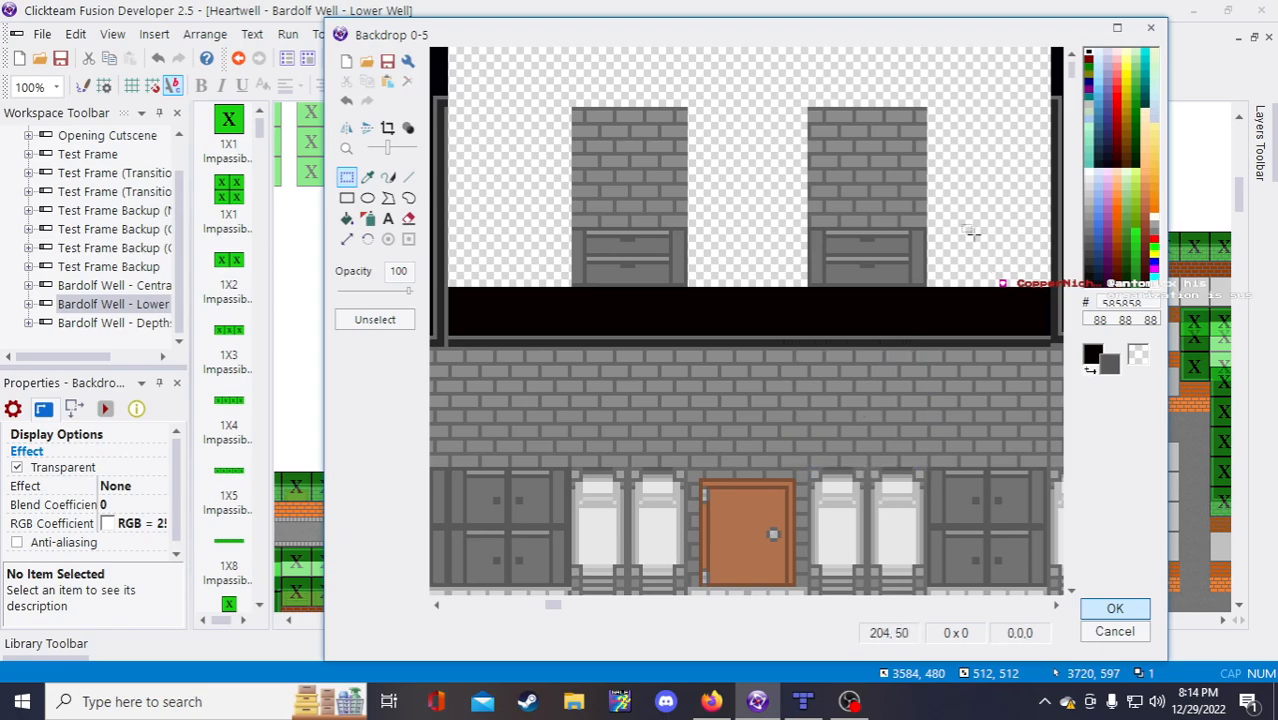
pyautogui.scroll(-1, 945, 230)
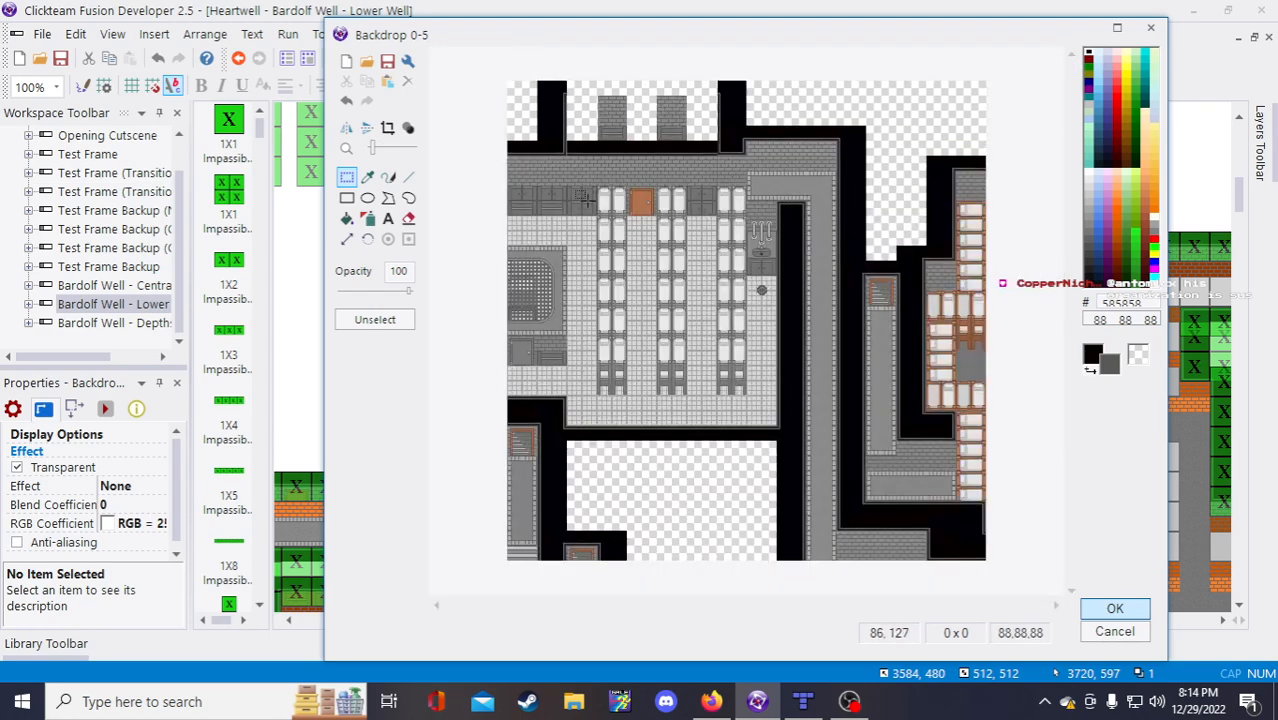
pyautogui.scroll(-1, 720, 322)
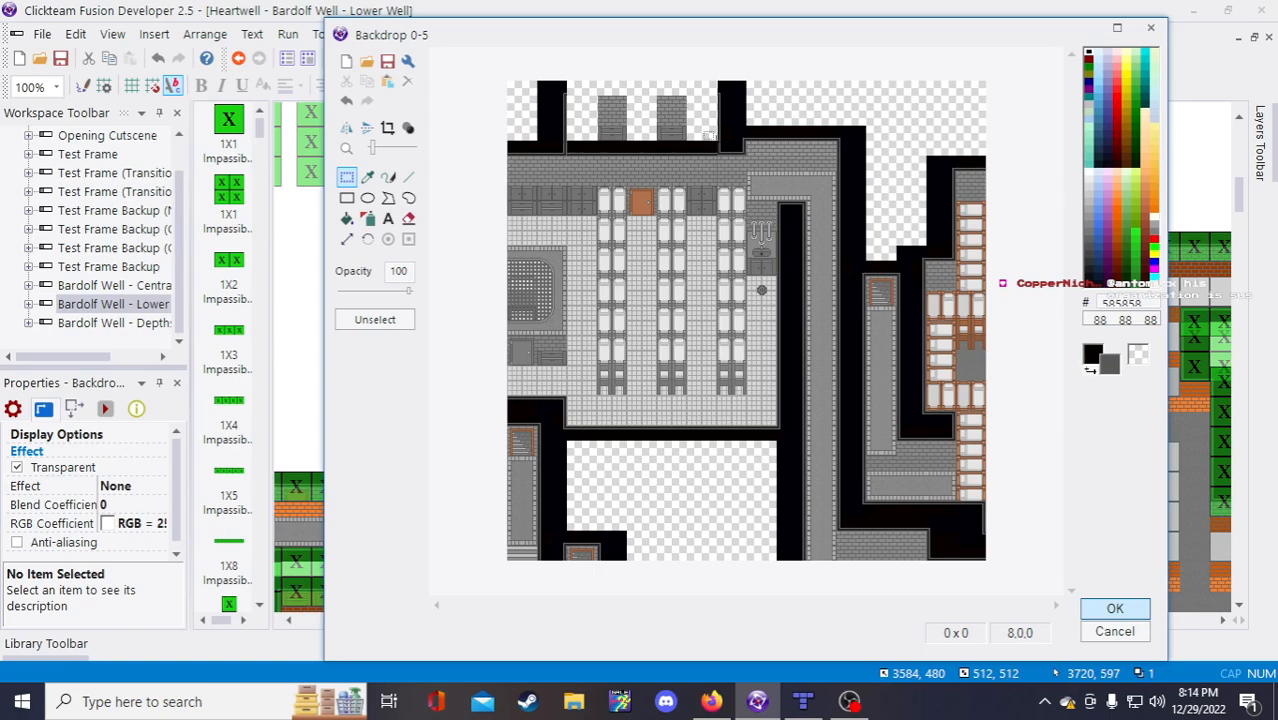
pyautogui.scroll(1, 708, 134)
pyautogui.scroll(1, 710, 136)
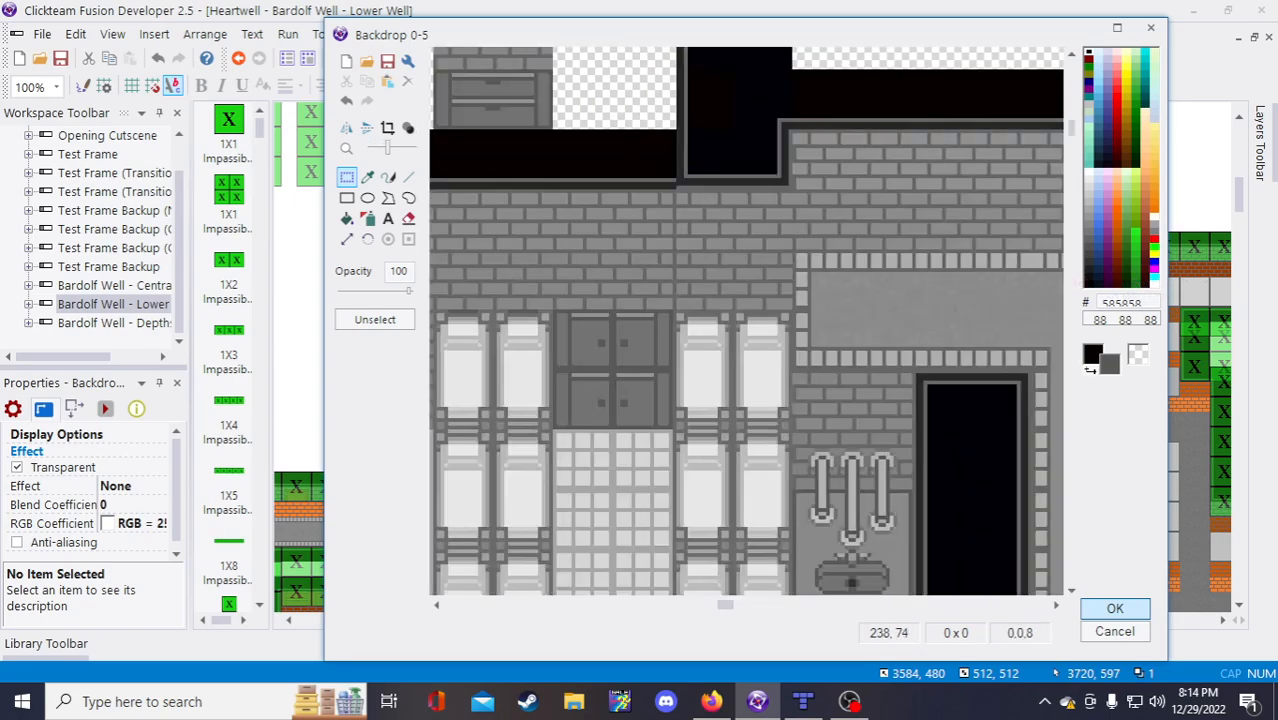
pyautogui.scroll(-1, 725, 140)
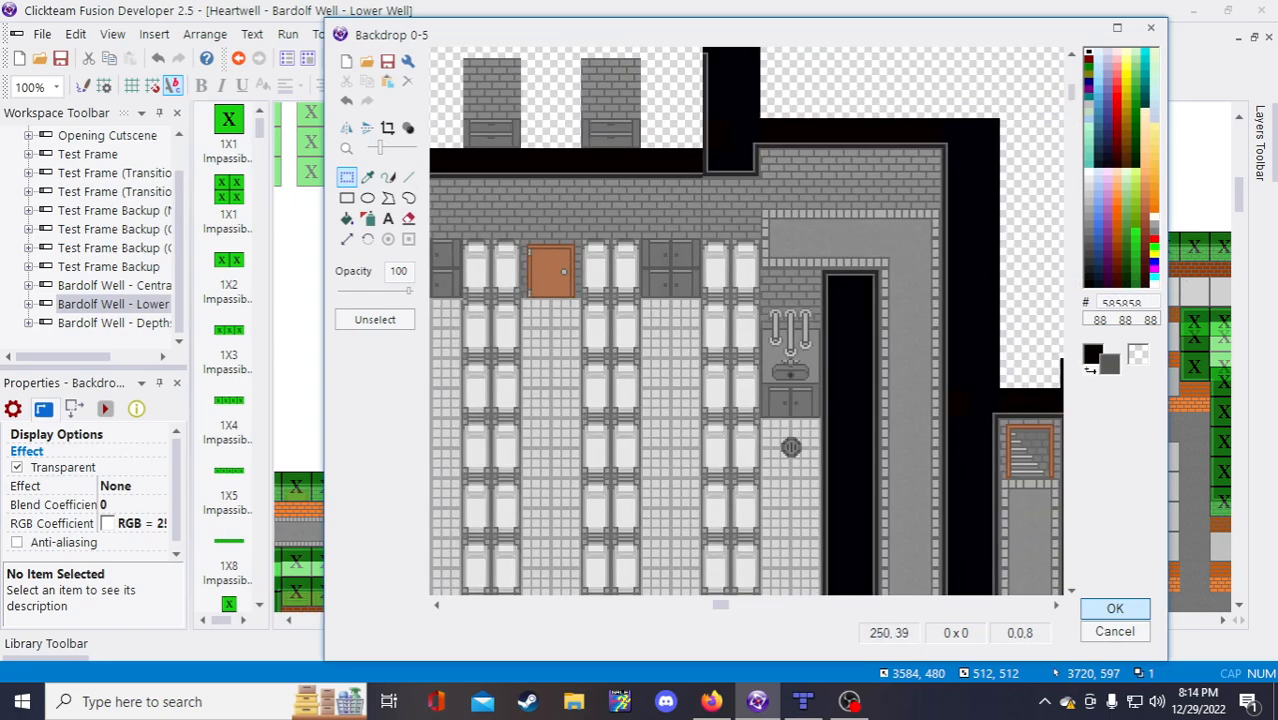
pyautogui.scroll(1, 718, 150)
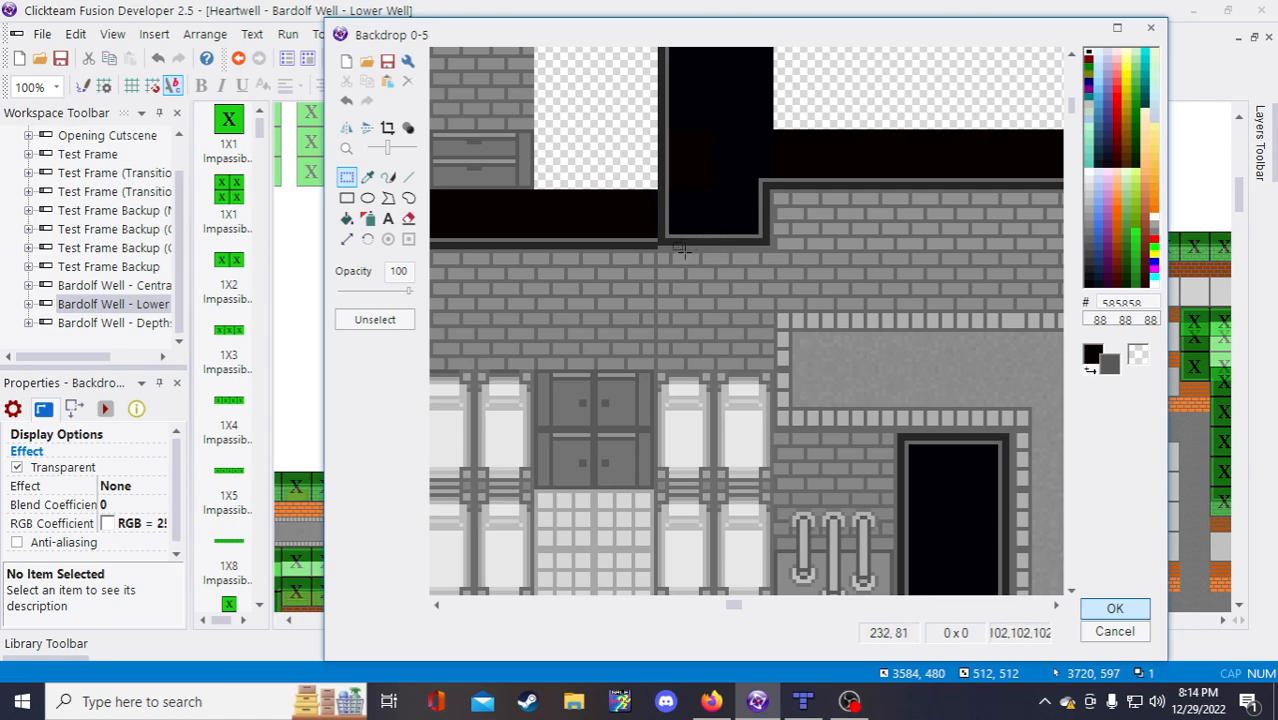
# Step: Nudge the dark ledge strip at the opening's top edge one pixel left
pyautogui.moveTo(666, 234); pyautogui.dragTo(751, 247)
pyautogui.scroll(-2, 768, 282)
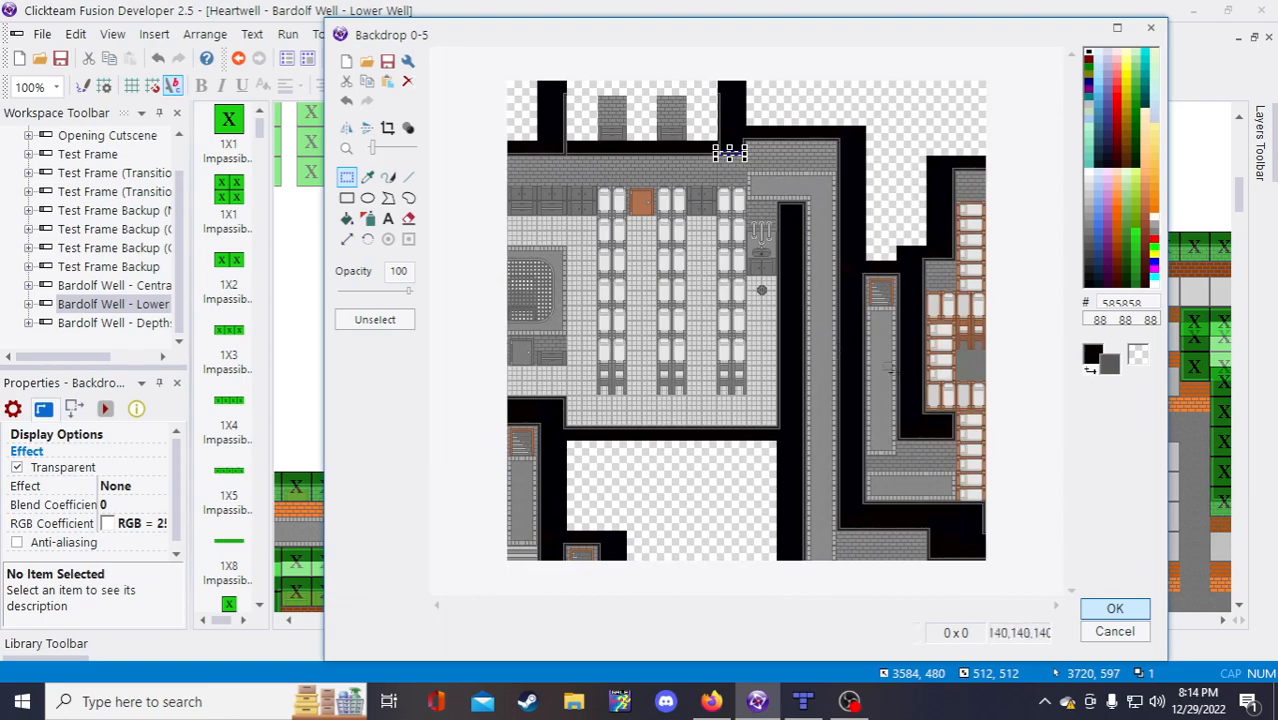
pyautogui.scroll(1, 937, 460)
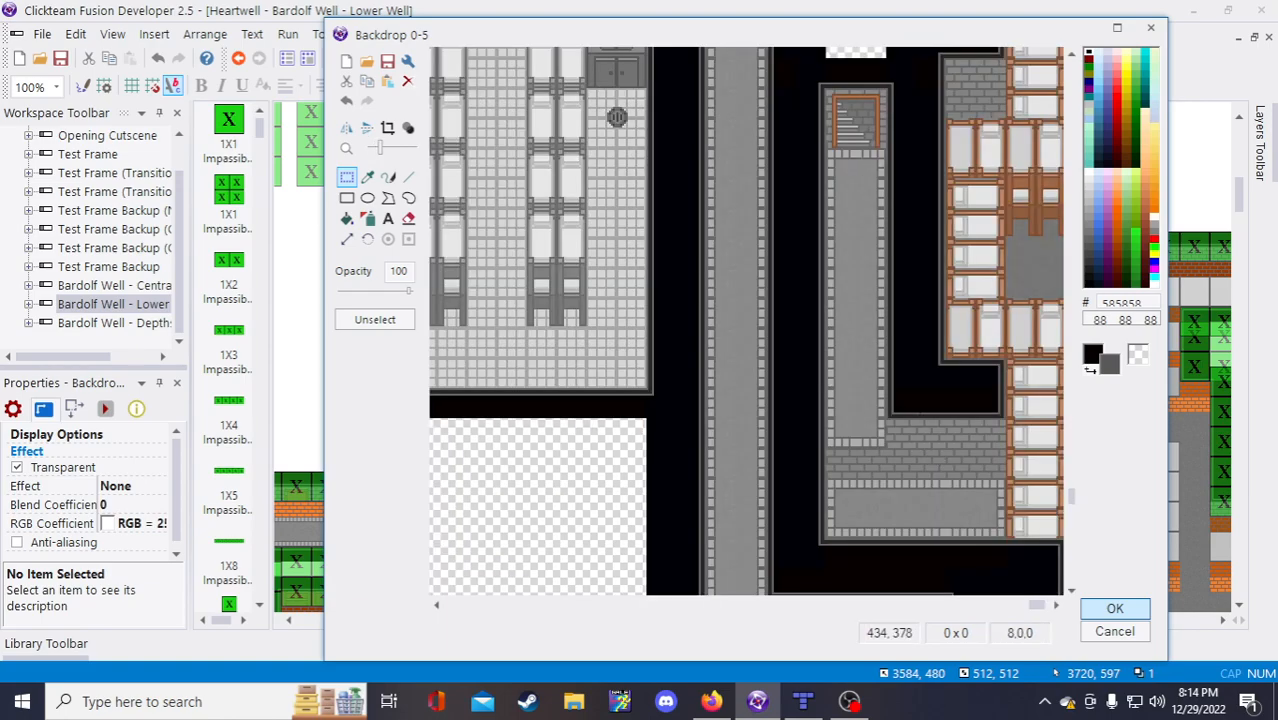
pyautogui.scroll(3, 665, 100)
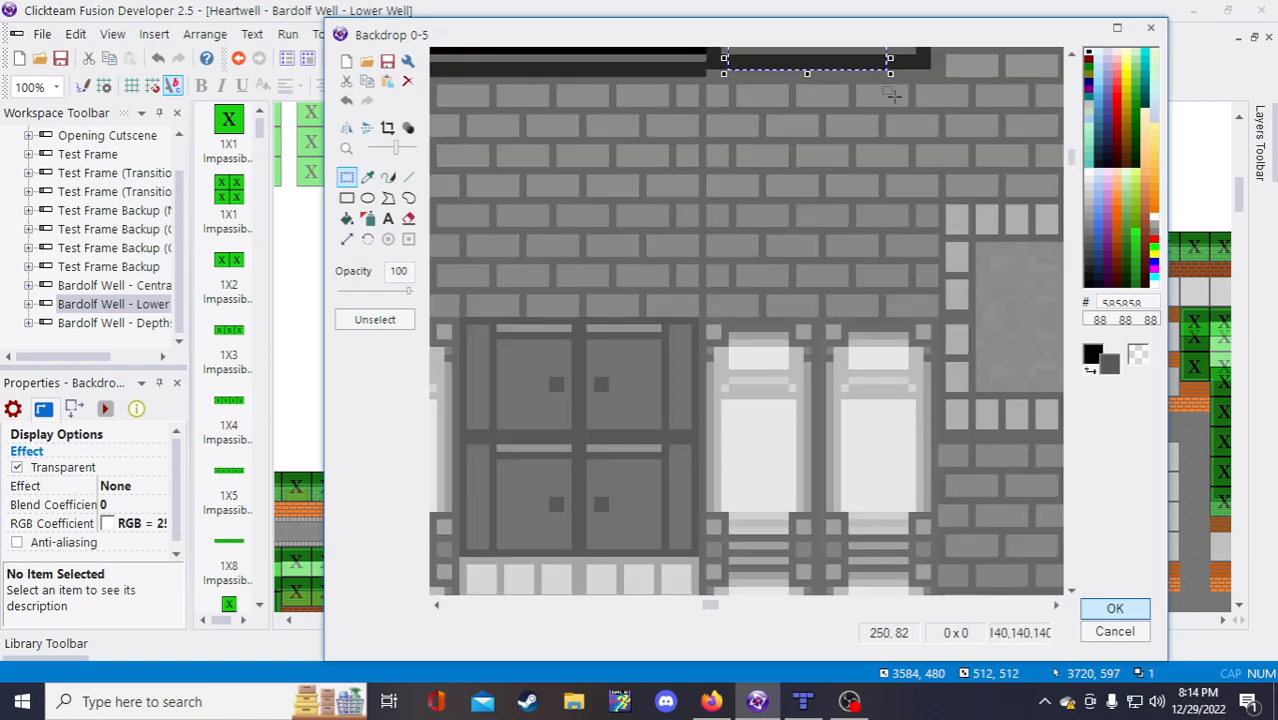
pyautogui.scroll(-1, 893, 95)
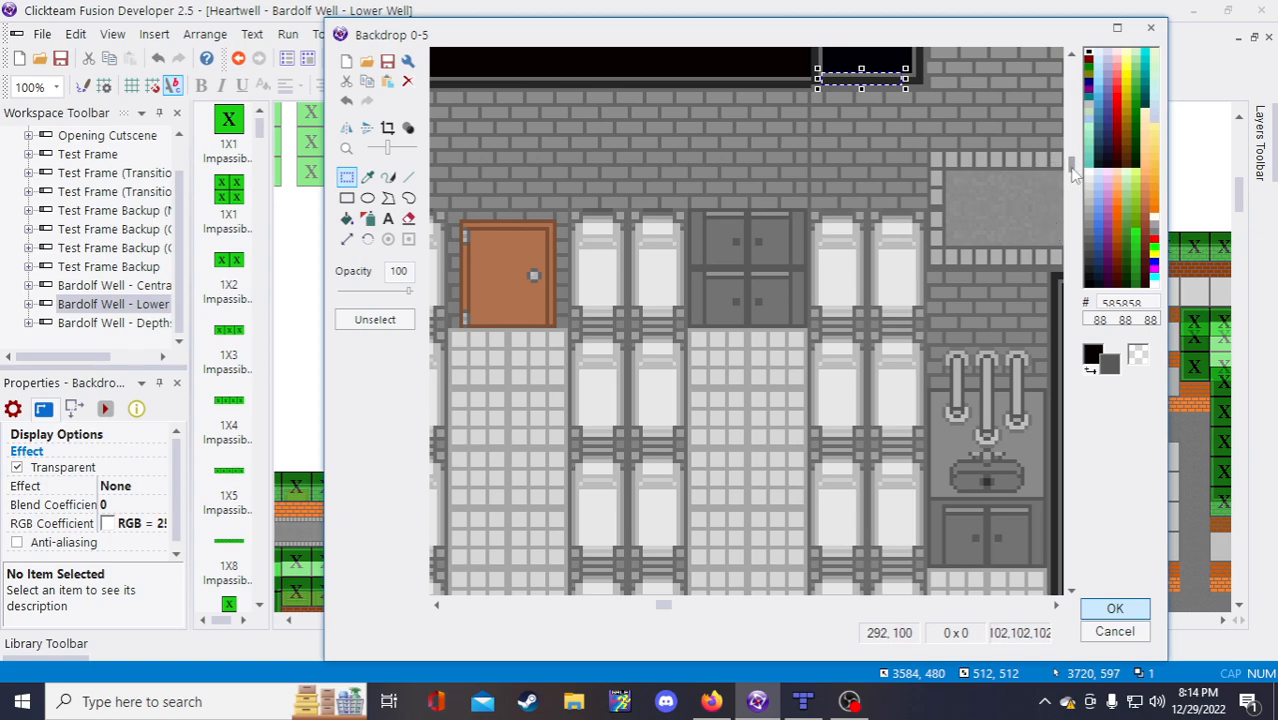
pyautogui.moveTo(1072, 168); pyautogui.dragTo(1072, 98)
pyautogui.click(757, 187)
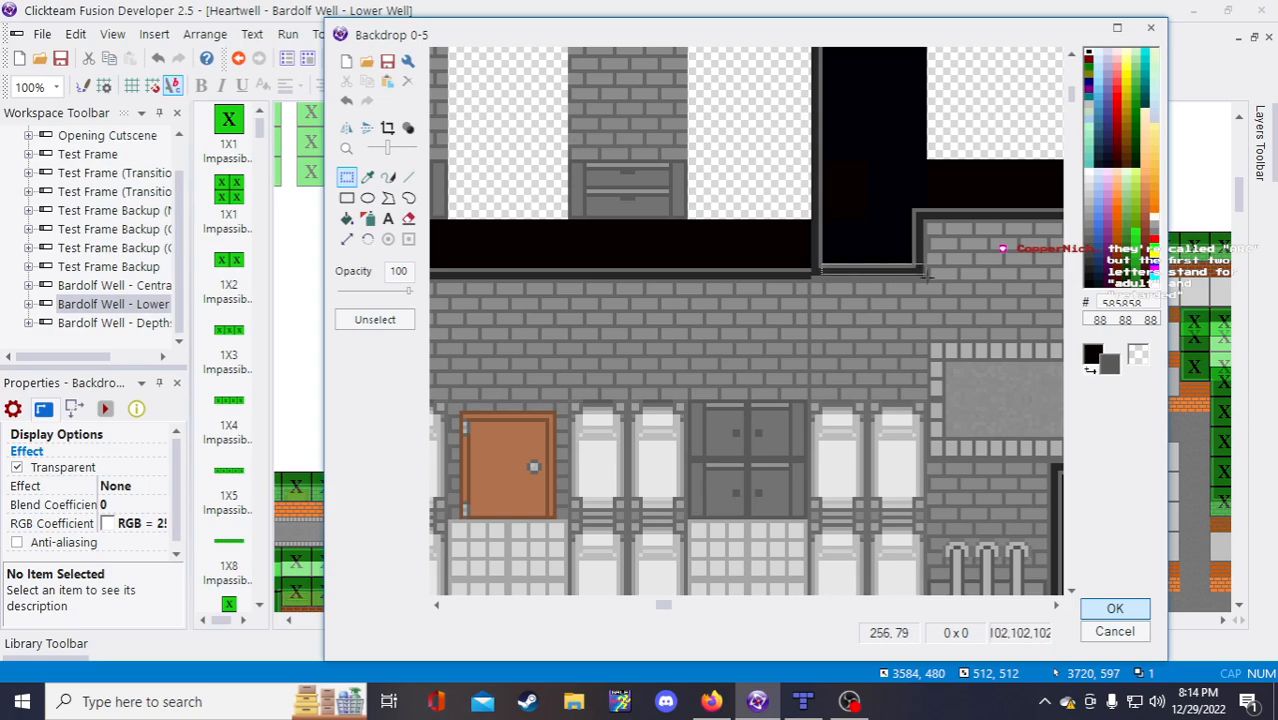
pyautogui.moveTo(927, 276); pyautogui.dragTo(877, 273)
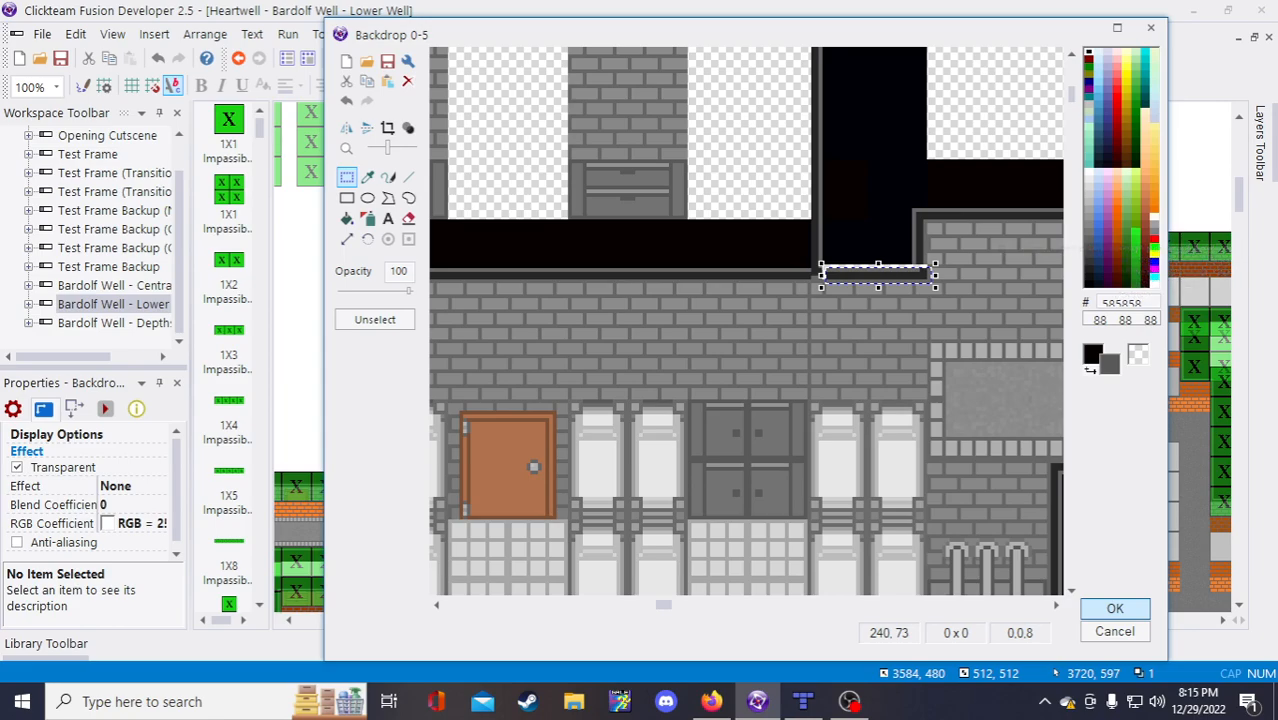
pyautogui.press('Escape')
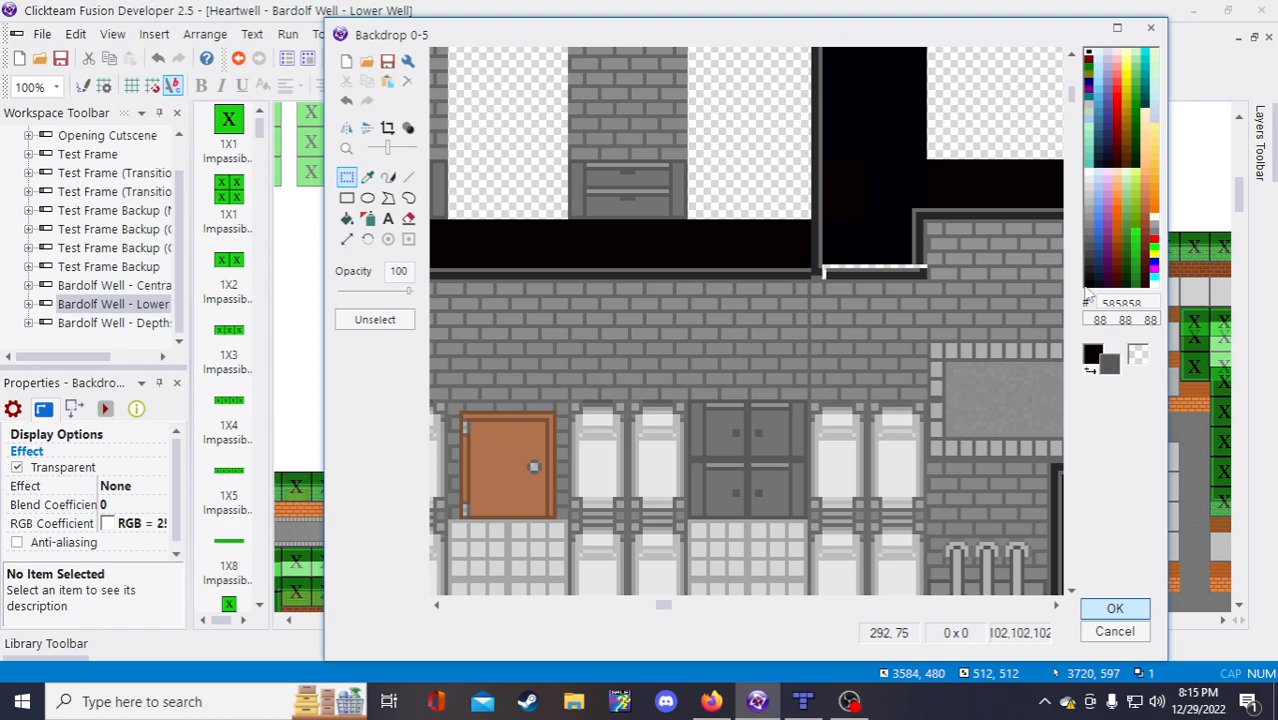
pyautogui.moveTo(931, 267); pyautogui.dragTo(888, 275)
pyautogui.click(976, 309)
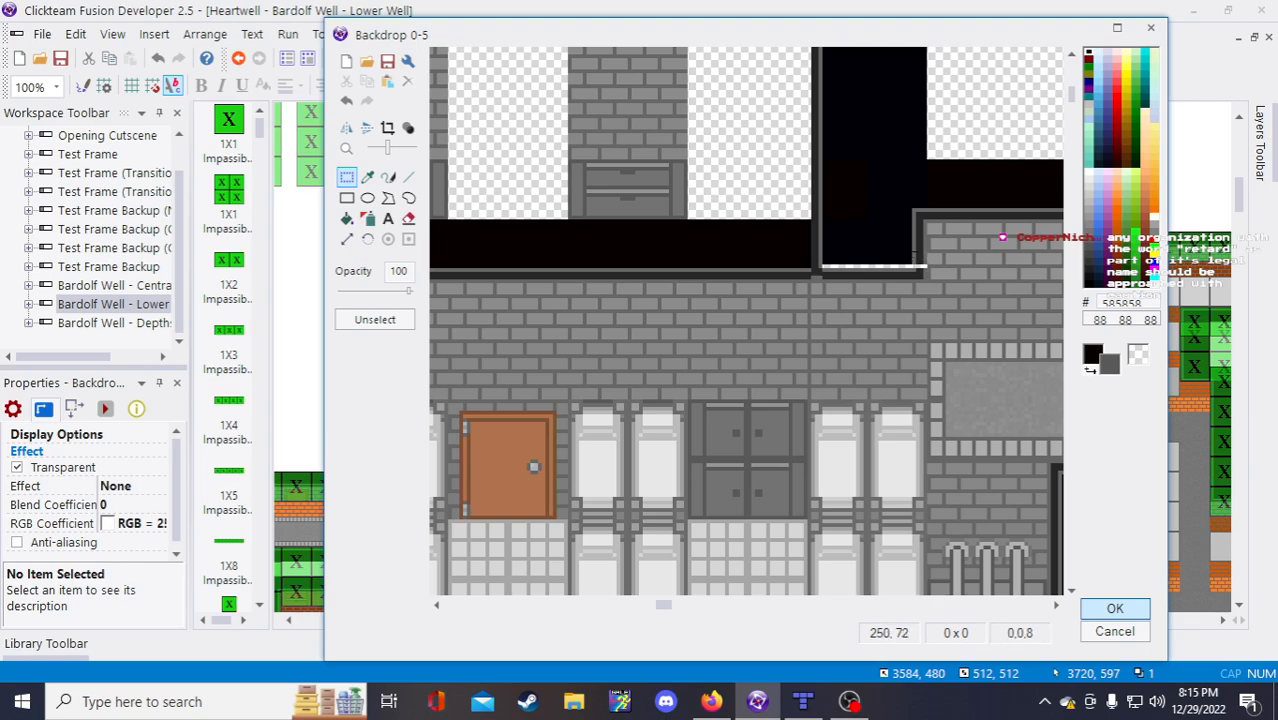
# Step: Stretch the small ledge pieces near the corner and left of the opening to close gaps
pyautogui.click(918, 260)
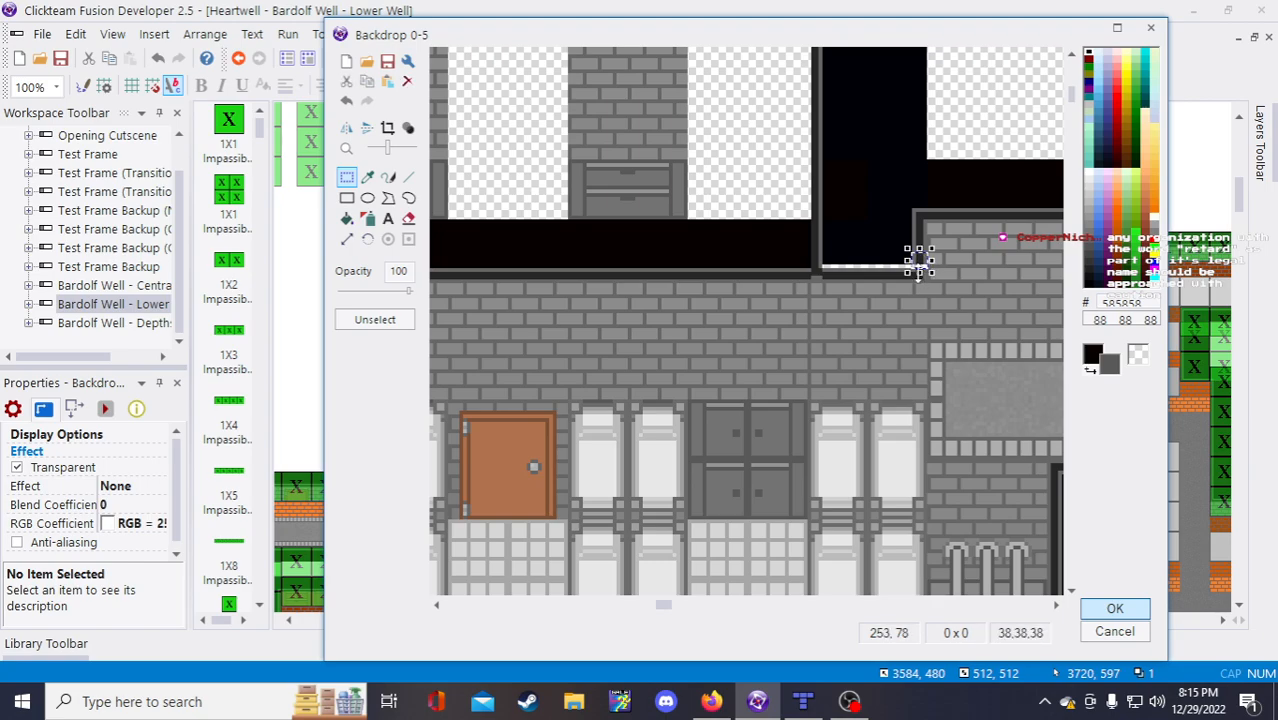
pyautogui.moveTo(919, 277); pyautogui.dragTo(919, 284)
pyautogui.click(938, 309)
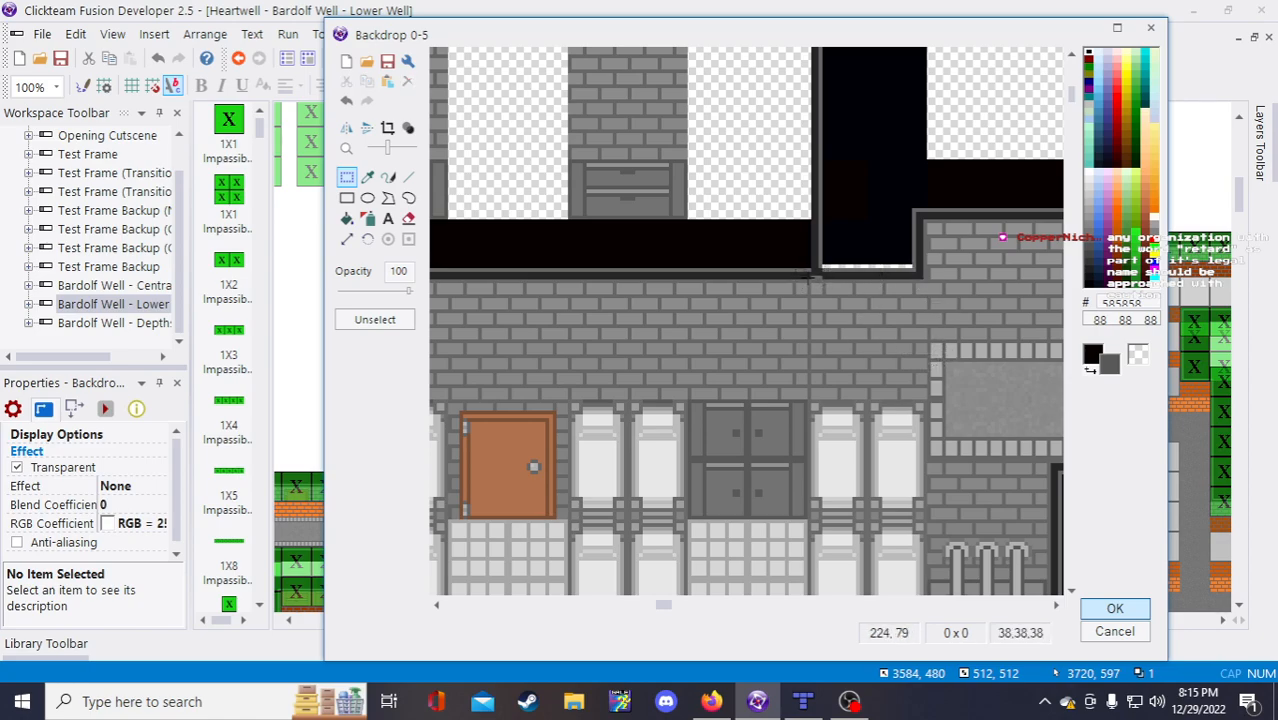
pyautogui.moveTo(788, 271); pyautogui.dragTo(806, 288)
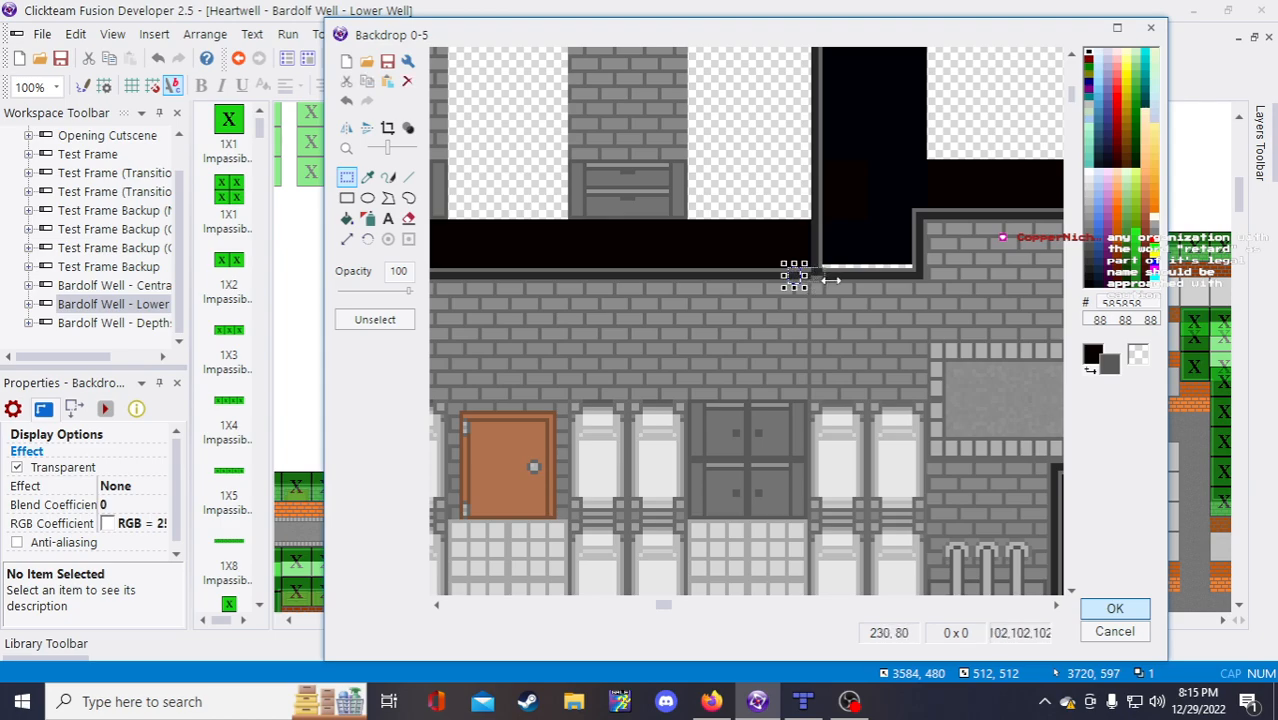
pyautogui.moveTo(836, 280); pyautogui.dragTo(841, 278)
pyautogui.click(829, 240)
# Step: Erase the chimneys and upper black blocks with filled transparent rectangles
pyautogui.scroll(-1, 838, 228)
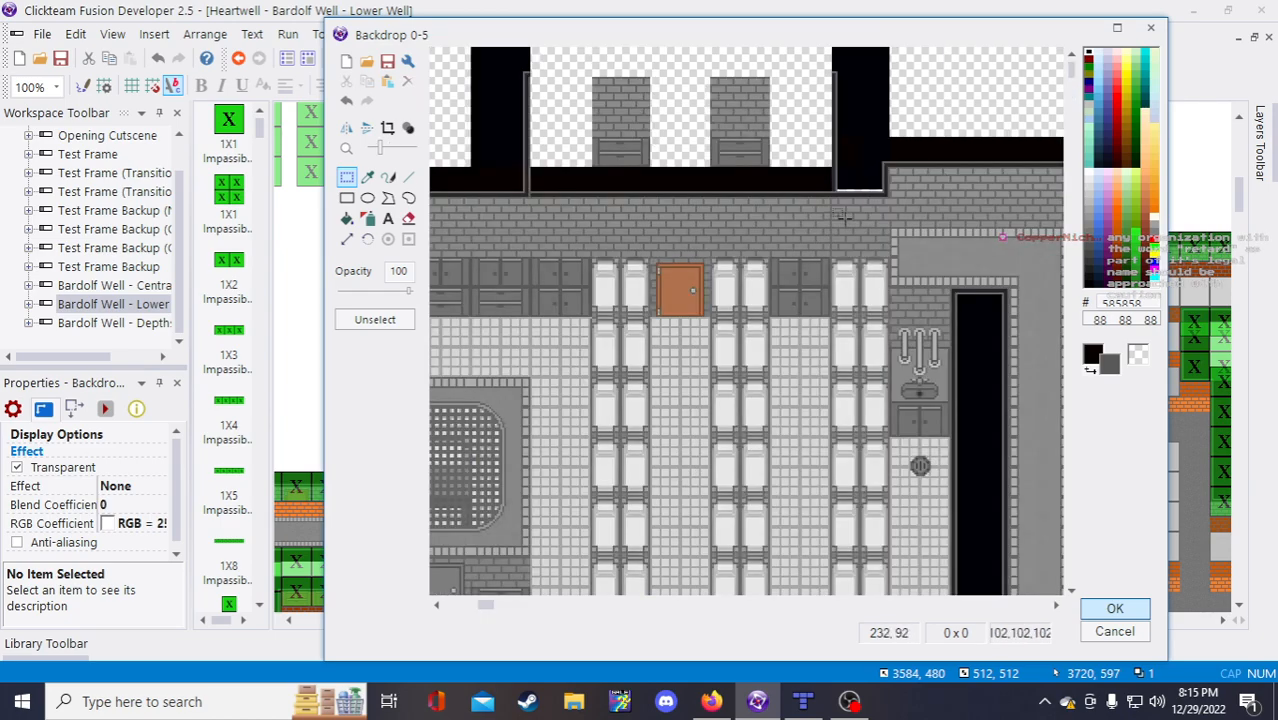
pyautogui.scroll(-1, 540, 80)
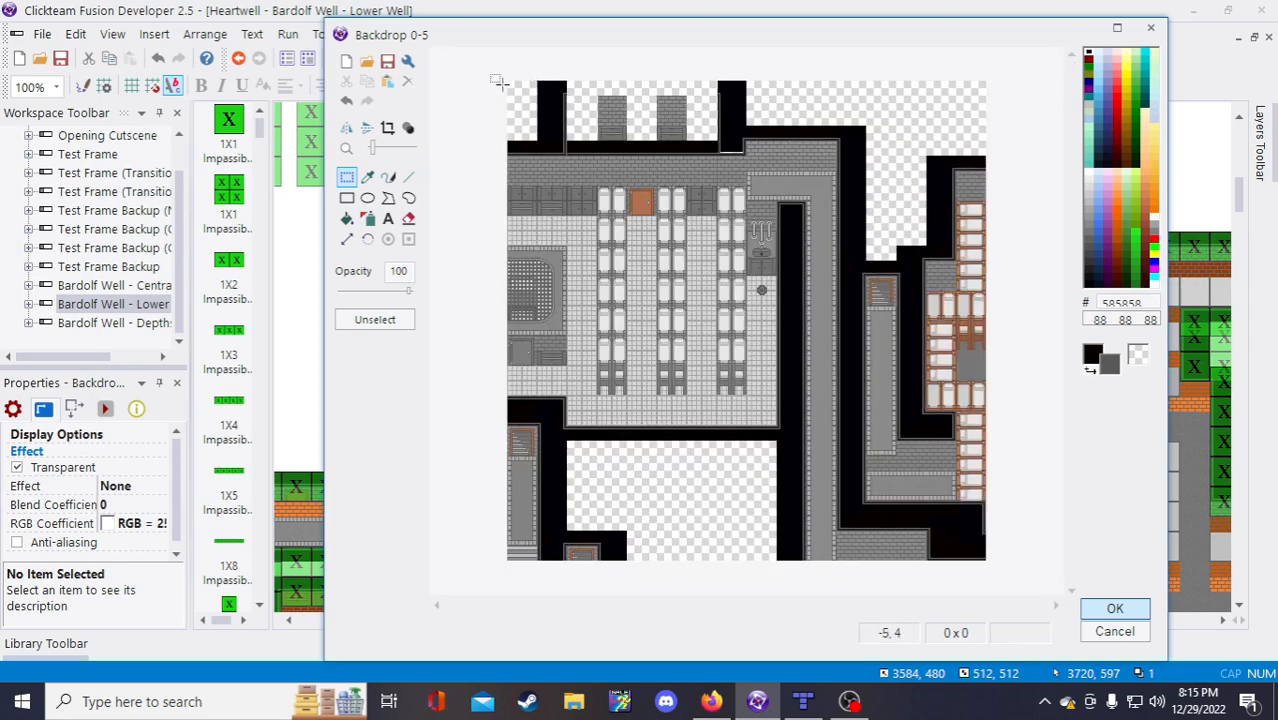
pyautogui.scroll(1, 500, 118)
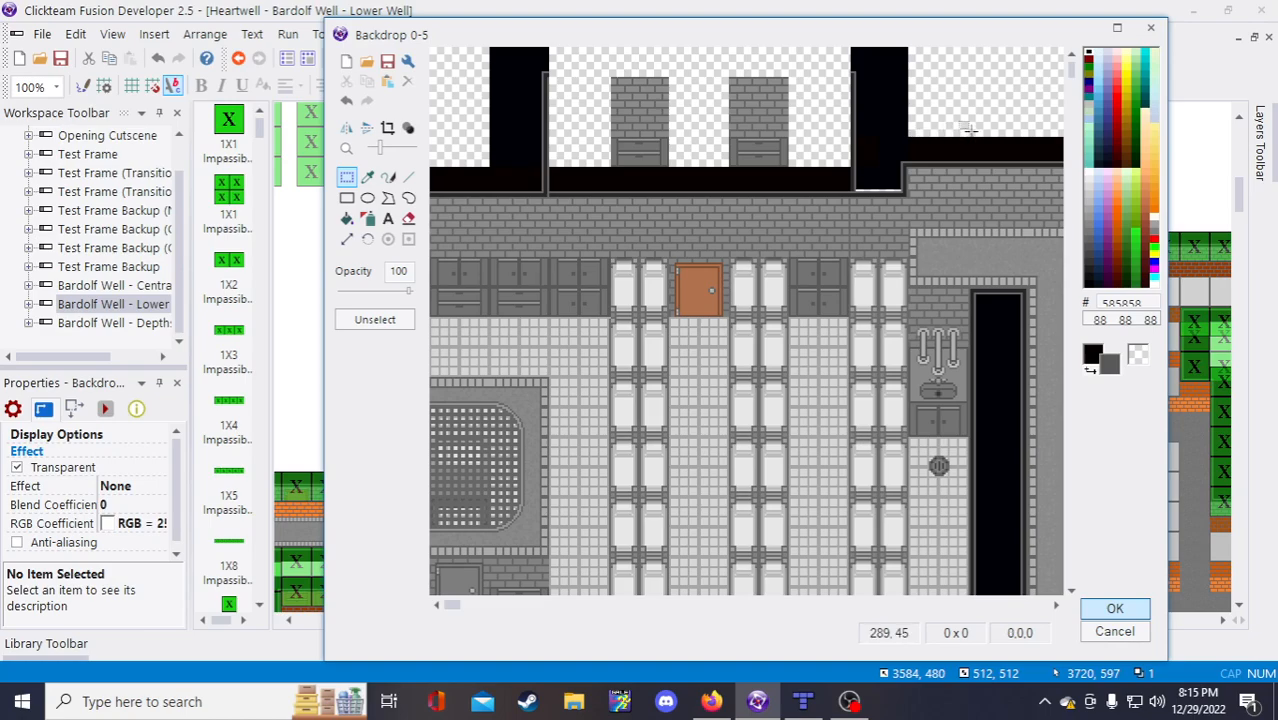
pyautogui.click(346, 197)
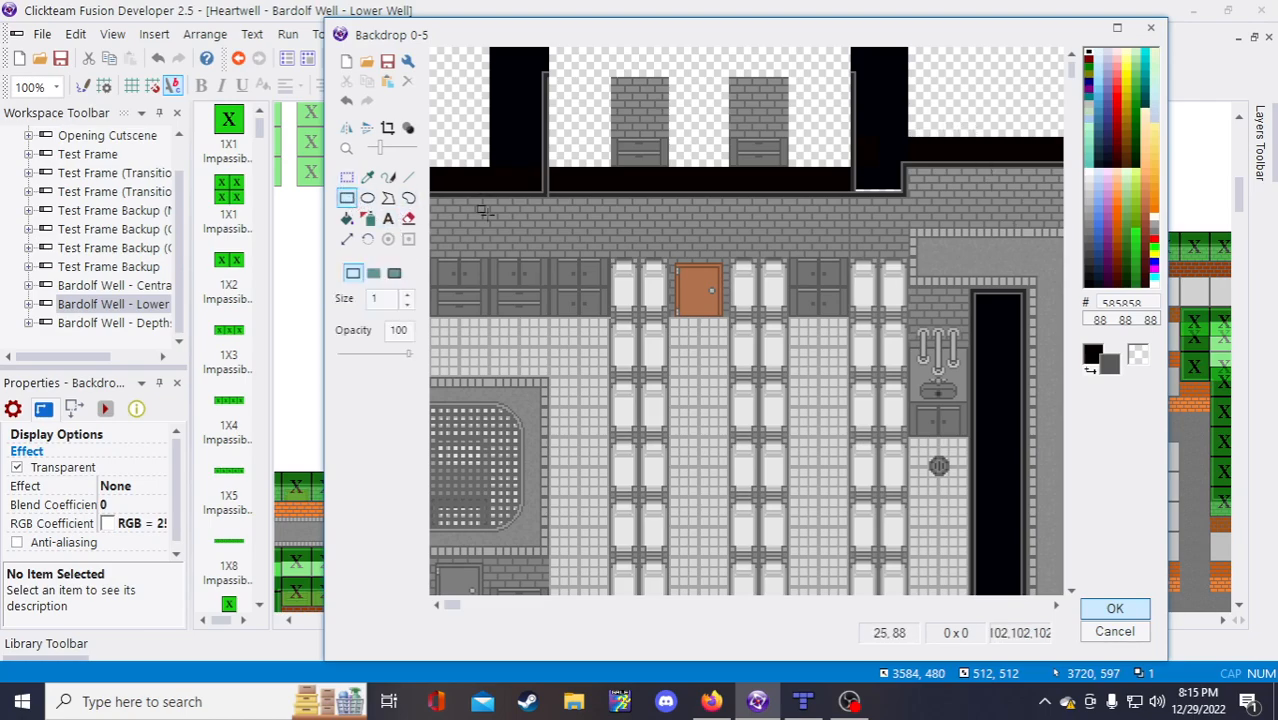
pyautogui.click(374, 273)
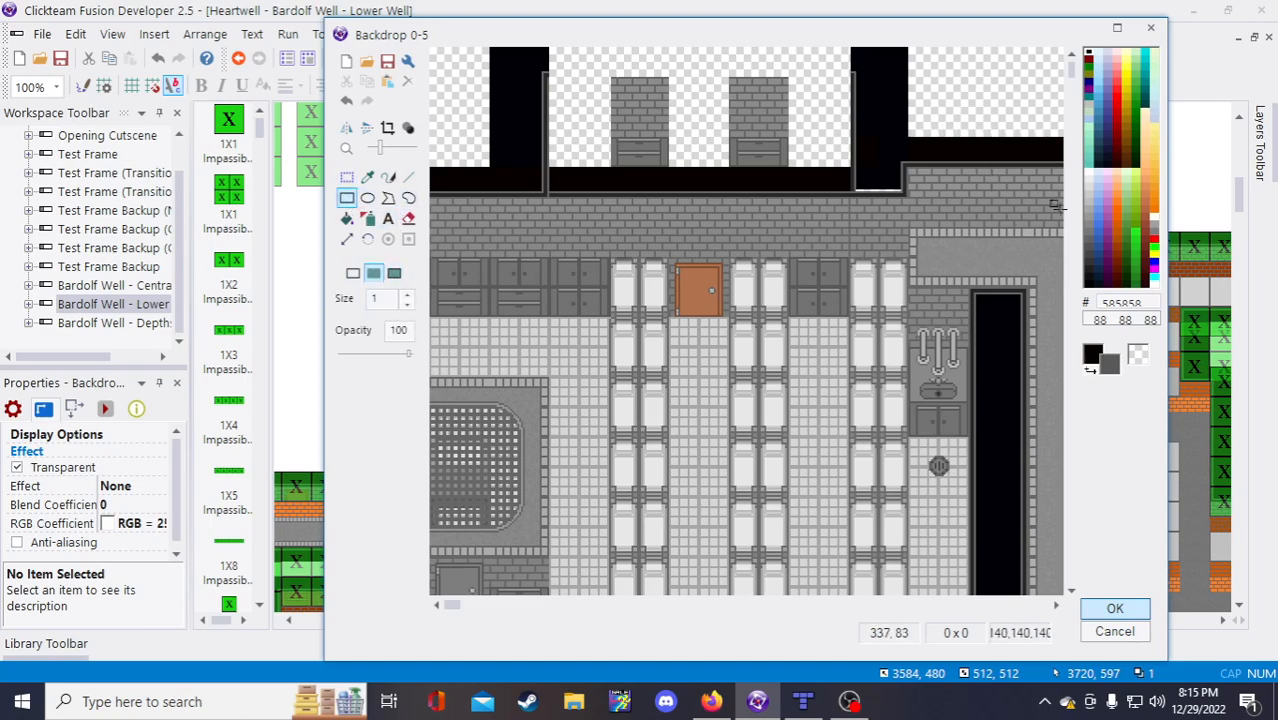
pyautogui.rightClick(1137, 354)
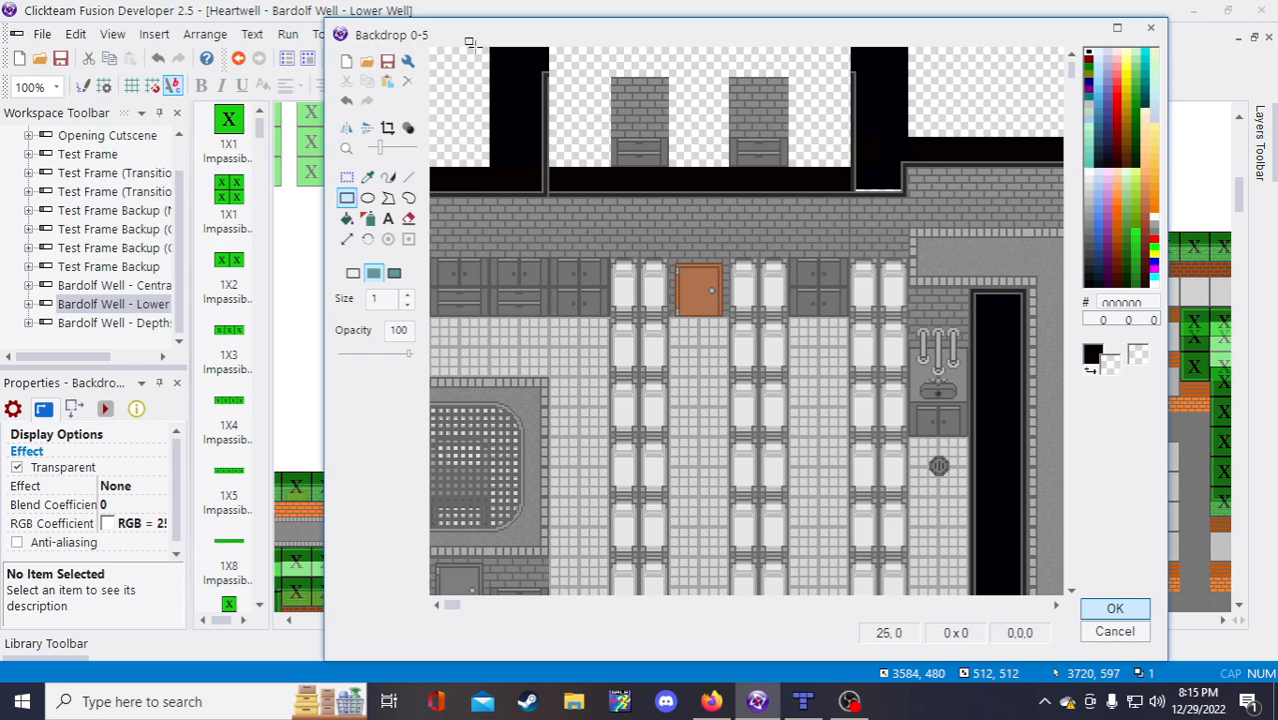
pyautogui.moveTo(470, 42)
pyautogui.mouseDown(button='right')
pyautogui.moveTo(688, 152)
pyautogui.moveTo(884, 155)
pyautogui.moveTo(849, 161)
pyautogui.mouseUp(button='right')
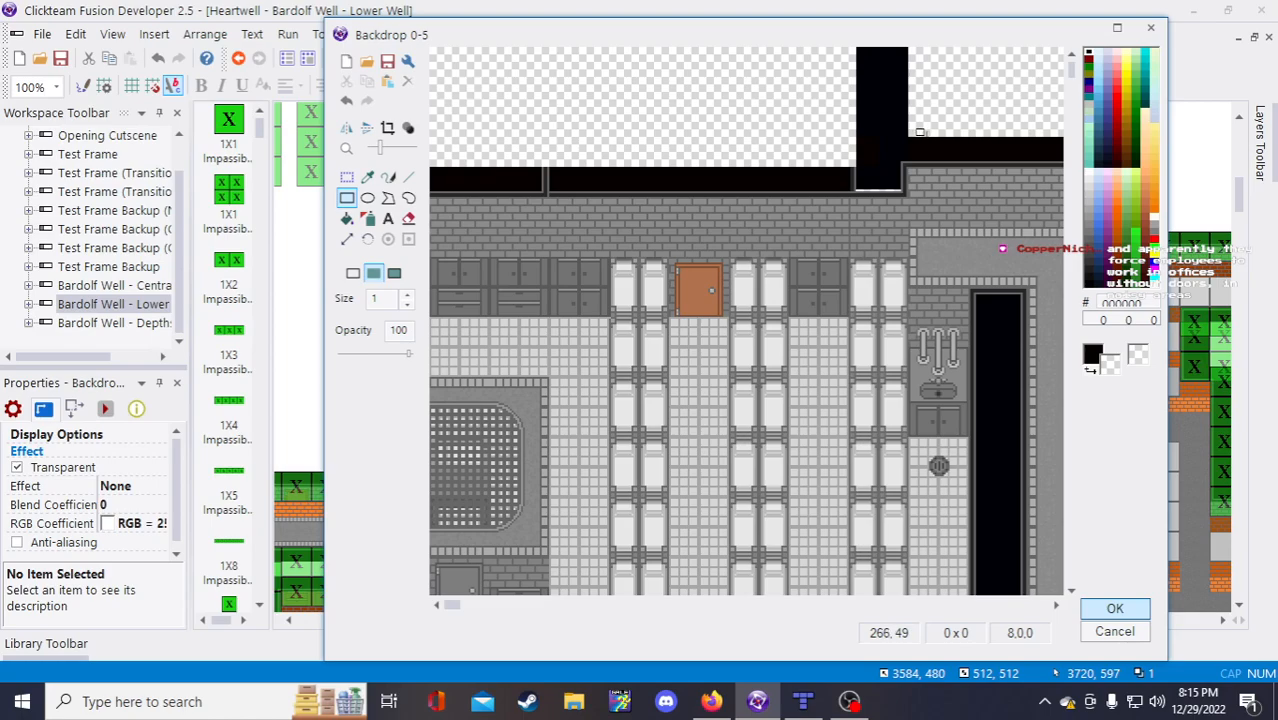
pyautogui.moveTo(916, 134)
pyautogui.mouseDown(button='right')
pyautogui.moveTo(872, 116)
pyautogui.moveTo(791, 47)
pyautogui.mouseUp(button='right')
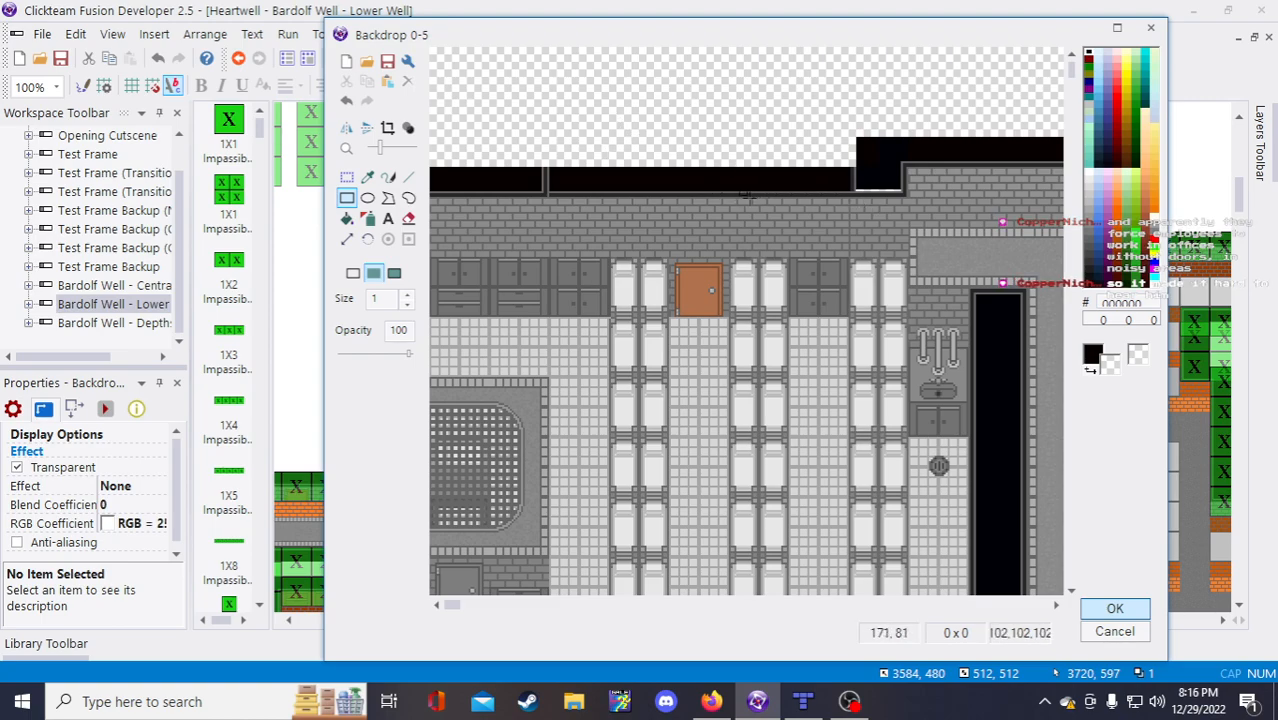
# Step: Sample the near-black 0,0,8 from the wall top for filled rectangles
pyautogui.scroll(1, 748, 195)
pyautogui.scroll(-1, 845, 220)
pyautogui.scroll(1, 952, 178)
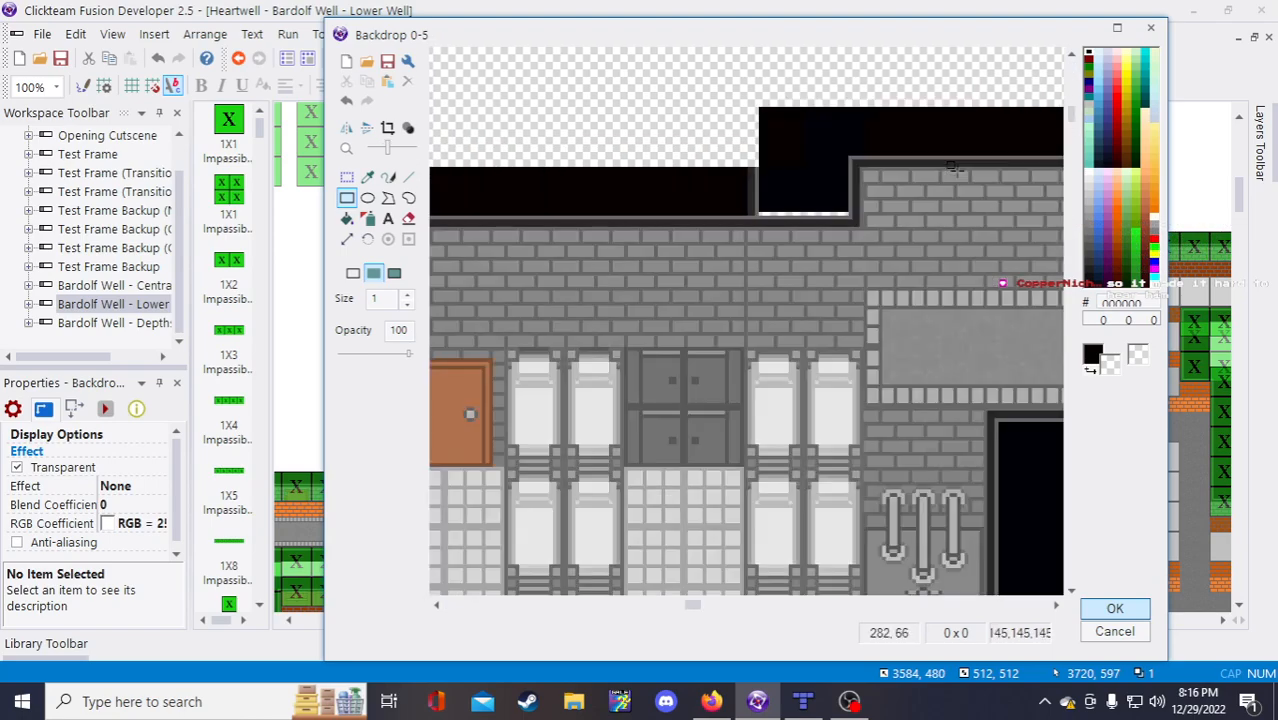
pyautogui.scroll(-1, 759, 142)
pyautogui.scroll(1, 701, 133)
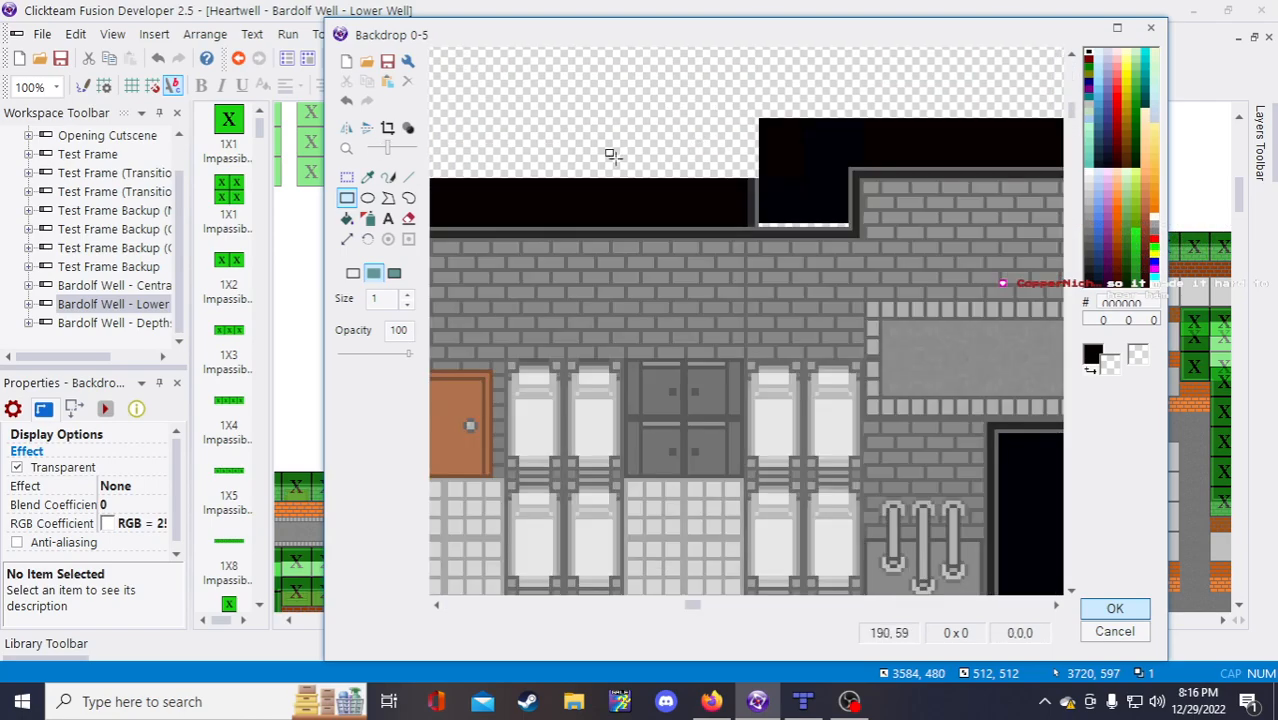
pyautogui.click(367, 176)
pyautogui.rightClick(797, 179)
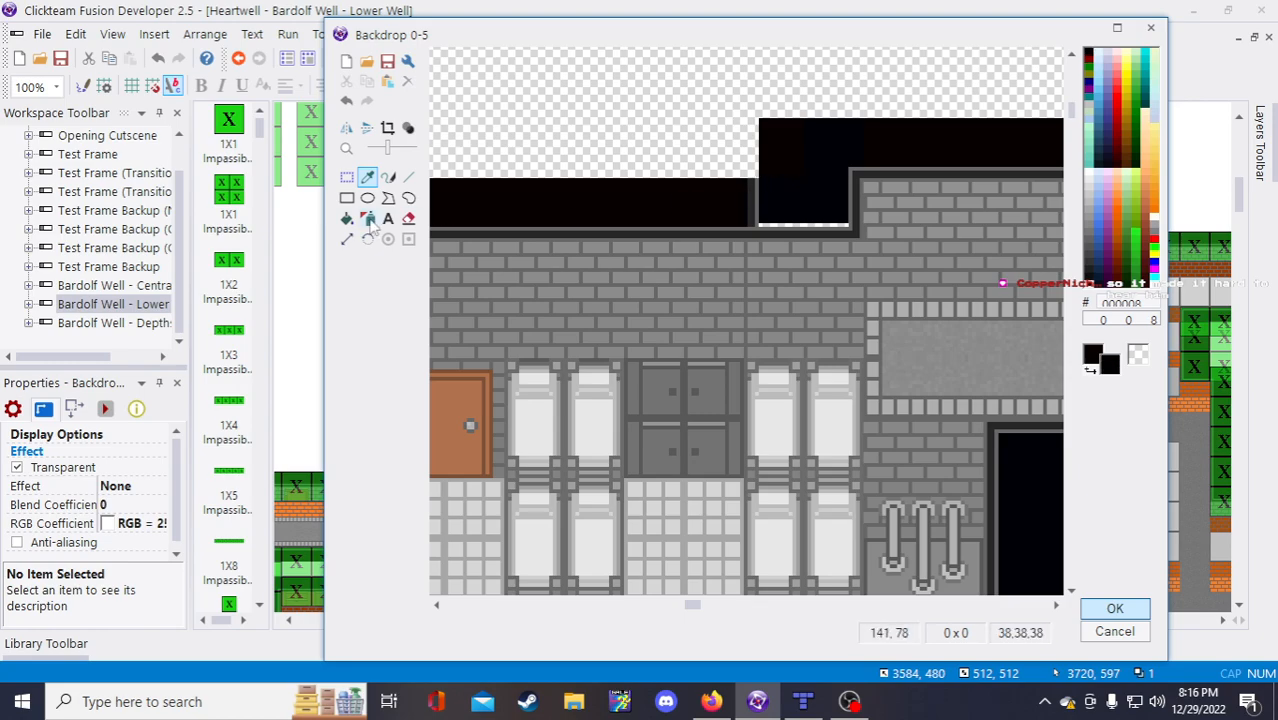
pyautogui.click(349, 198)
pyautogui.scroll(-1, 562, 258)
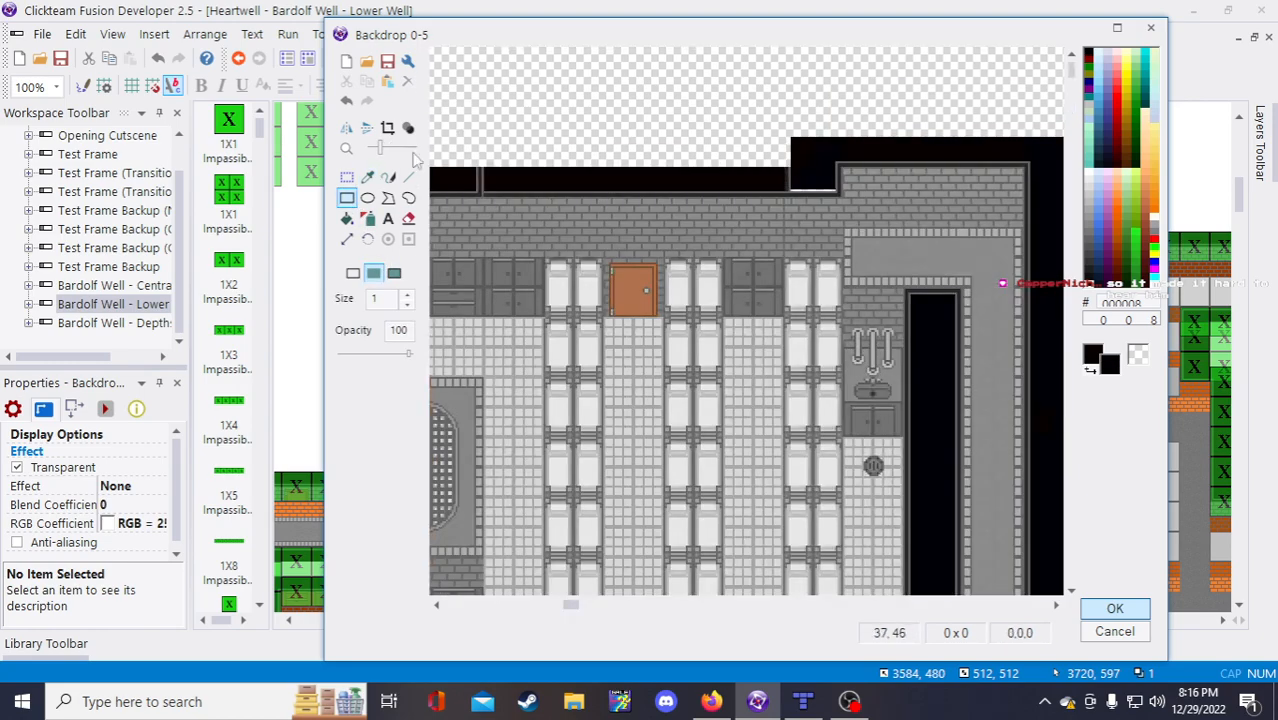
# Step: Fill the band above the wall with near-black, then sample the ledge greys 102,102,102 and 38,38,38
pyautogui.moveTo(828, 170); pyautogui.dragTo(243, 187)
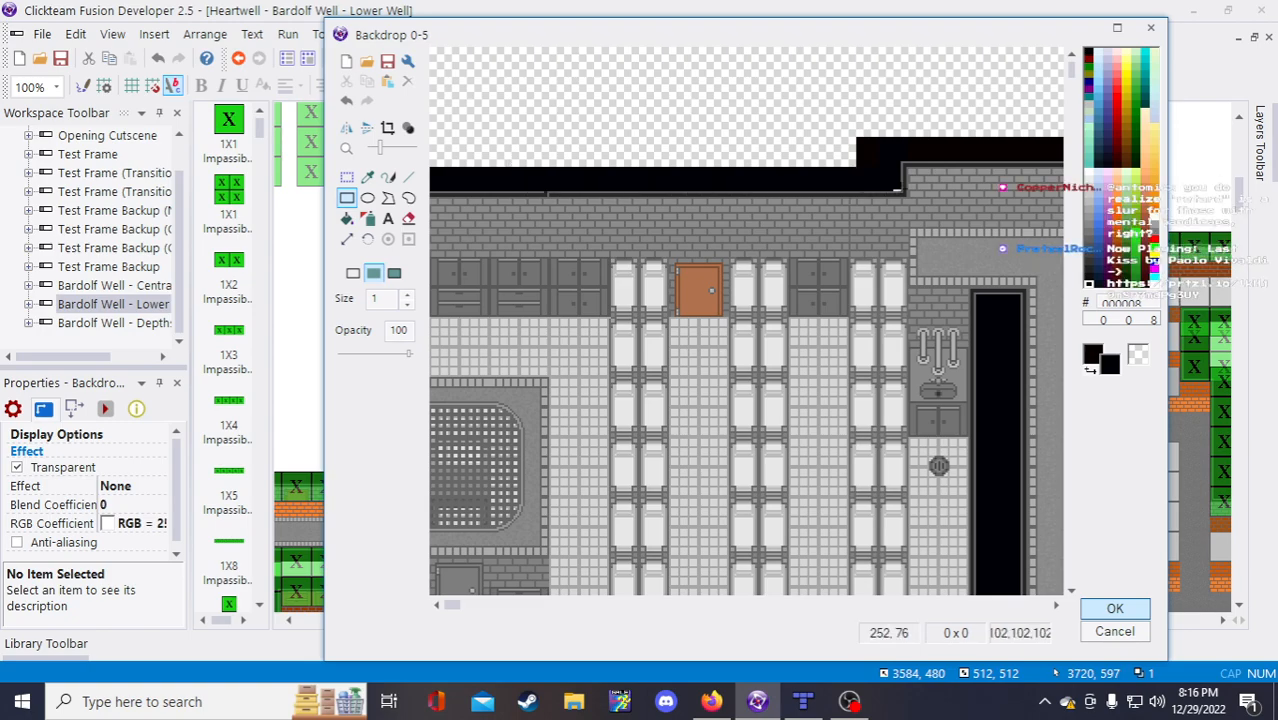
pyautogui.scroll(2, 541, 217)
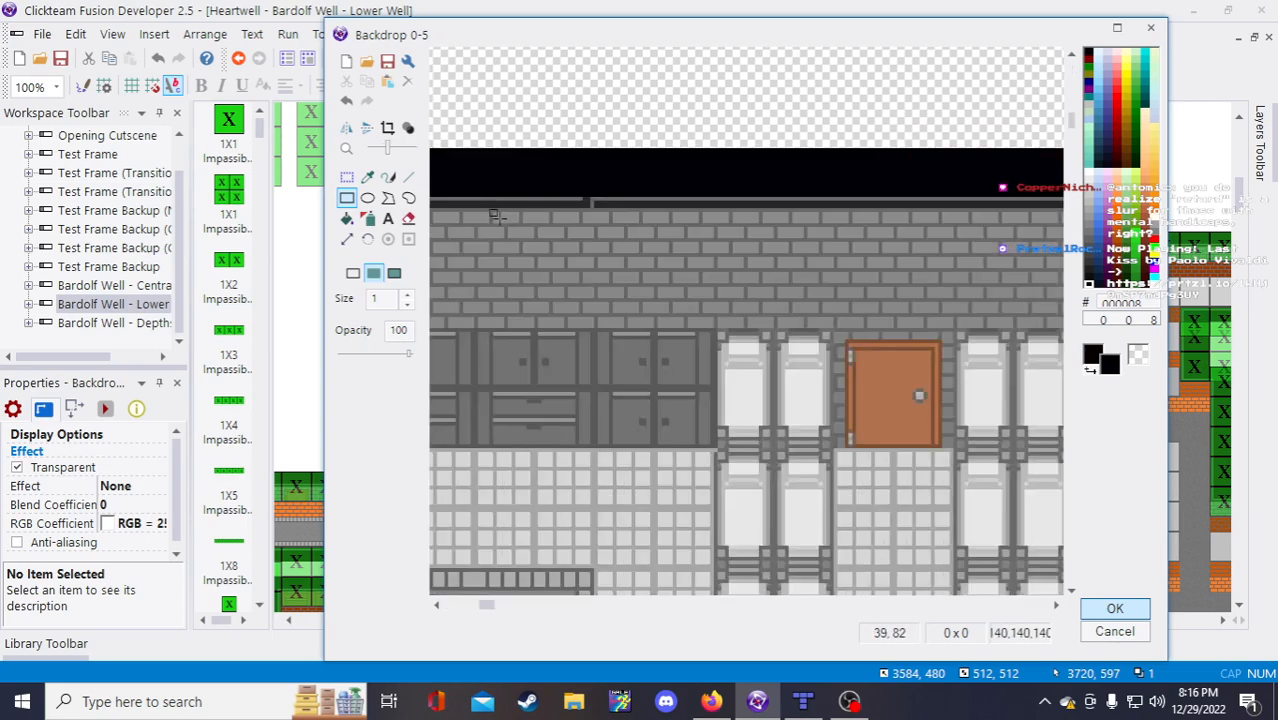
pyautogui.click(367, 177)
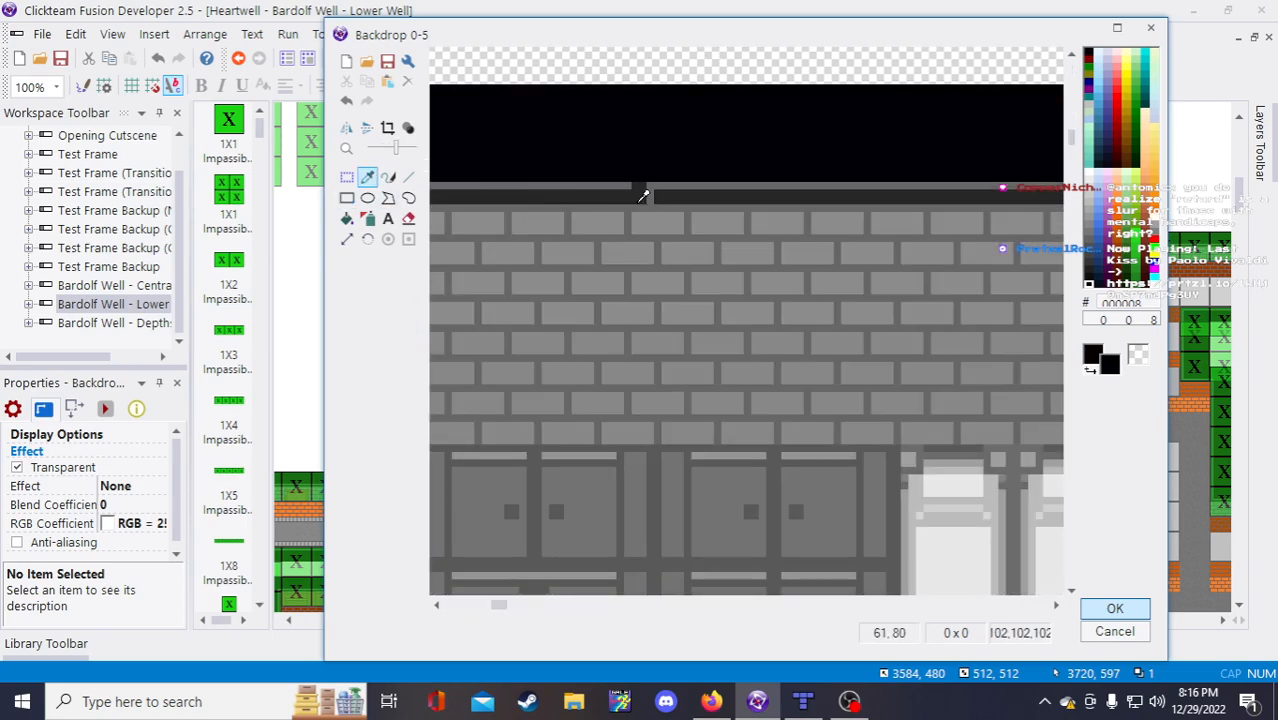
pyautogui.rightClick(630, 180)
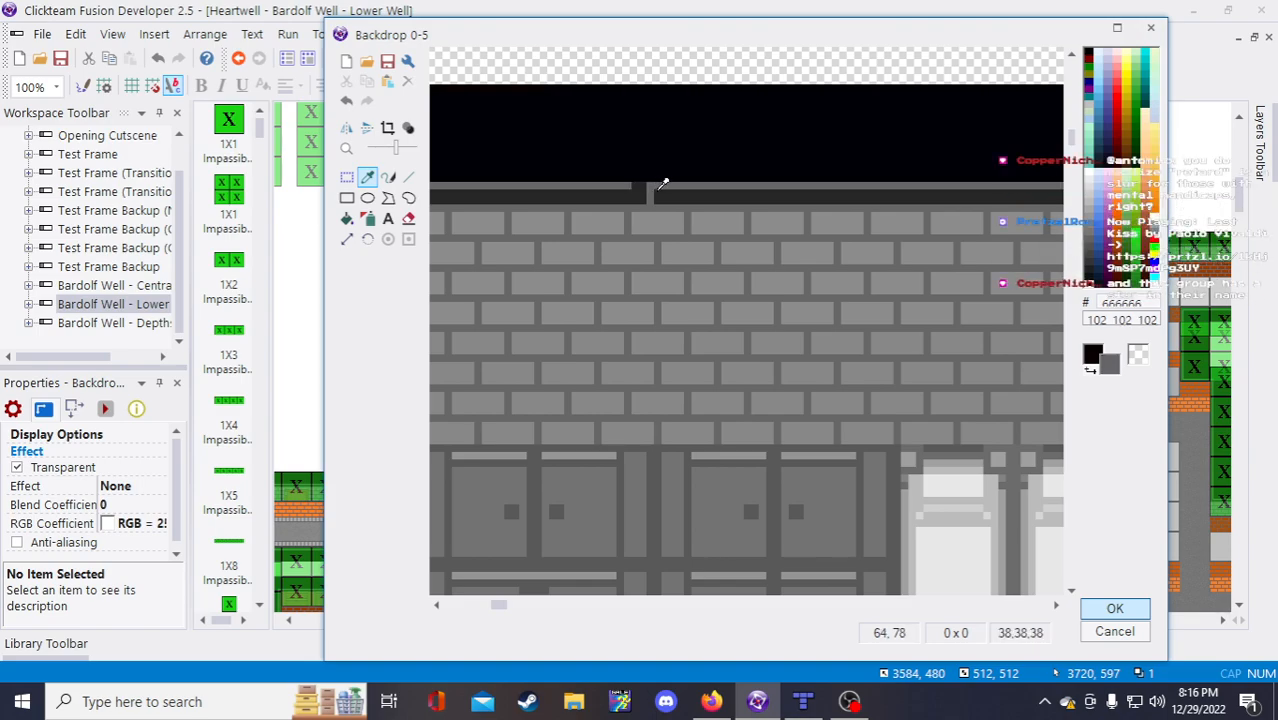
pyautogui.click(408, 177)
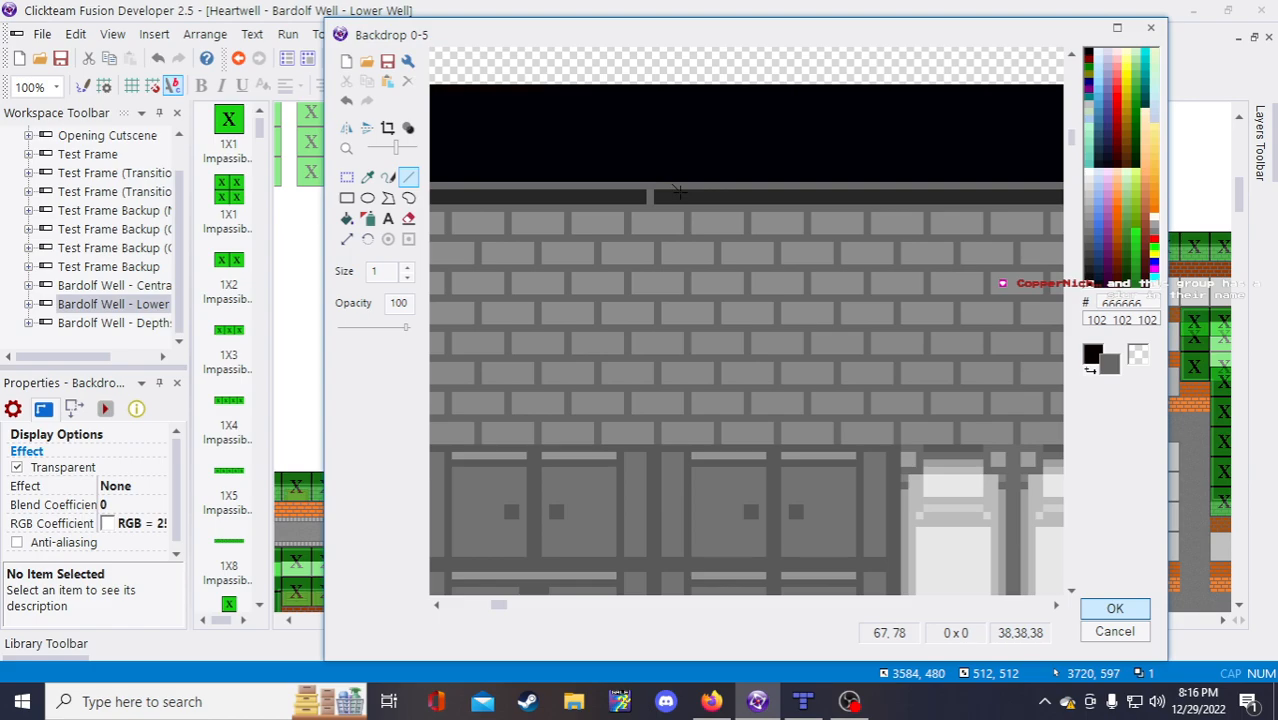
pyautogui.click(367, 177)
pyautogui.click(632, 193)
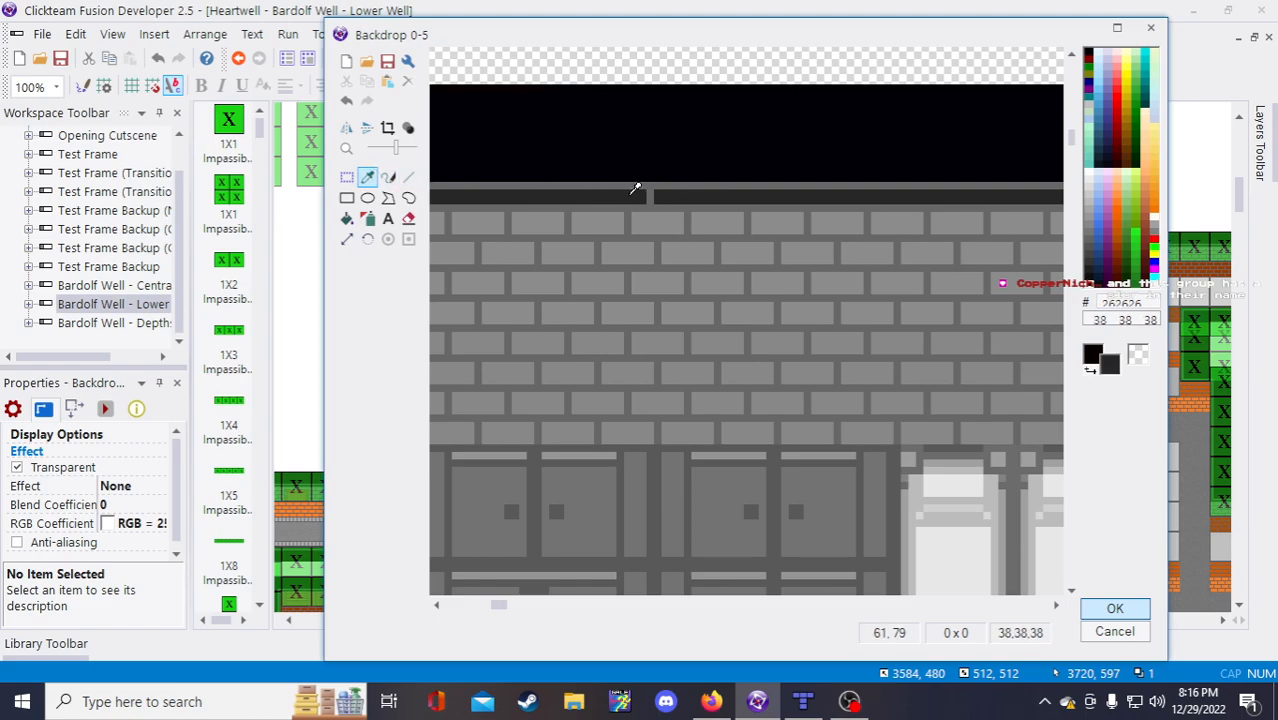
pyautogui.click(408, 177)
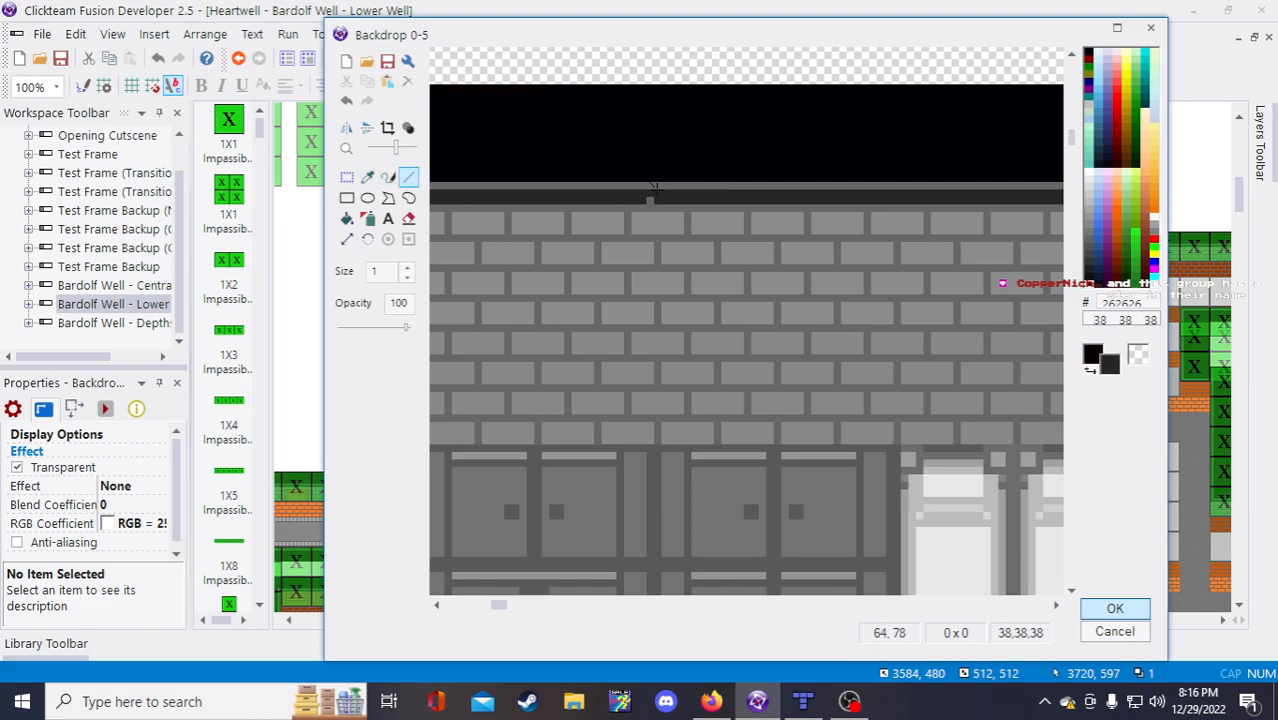
# Step: Sample the light brick grey 140,140,140 for the Line tool
pyautogui.click(347, 177)
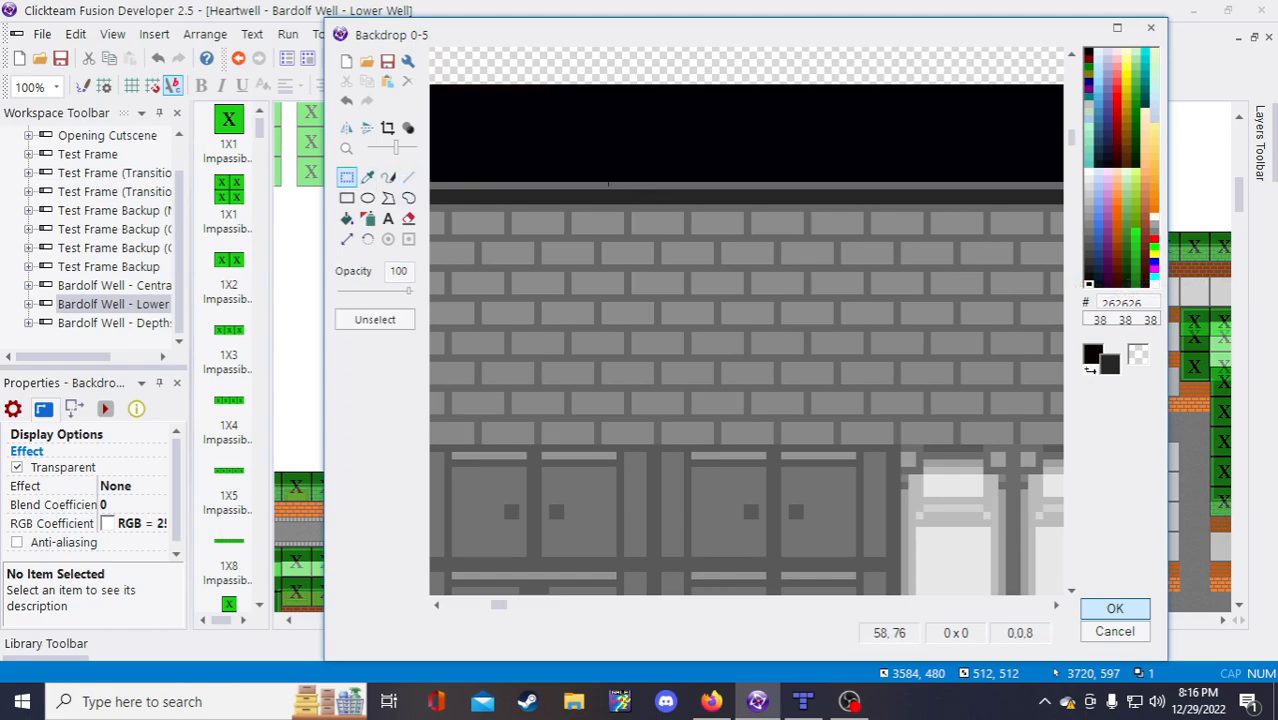
pyautogui.scroll(-2, 608, 183)
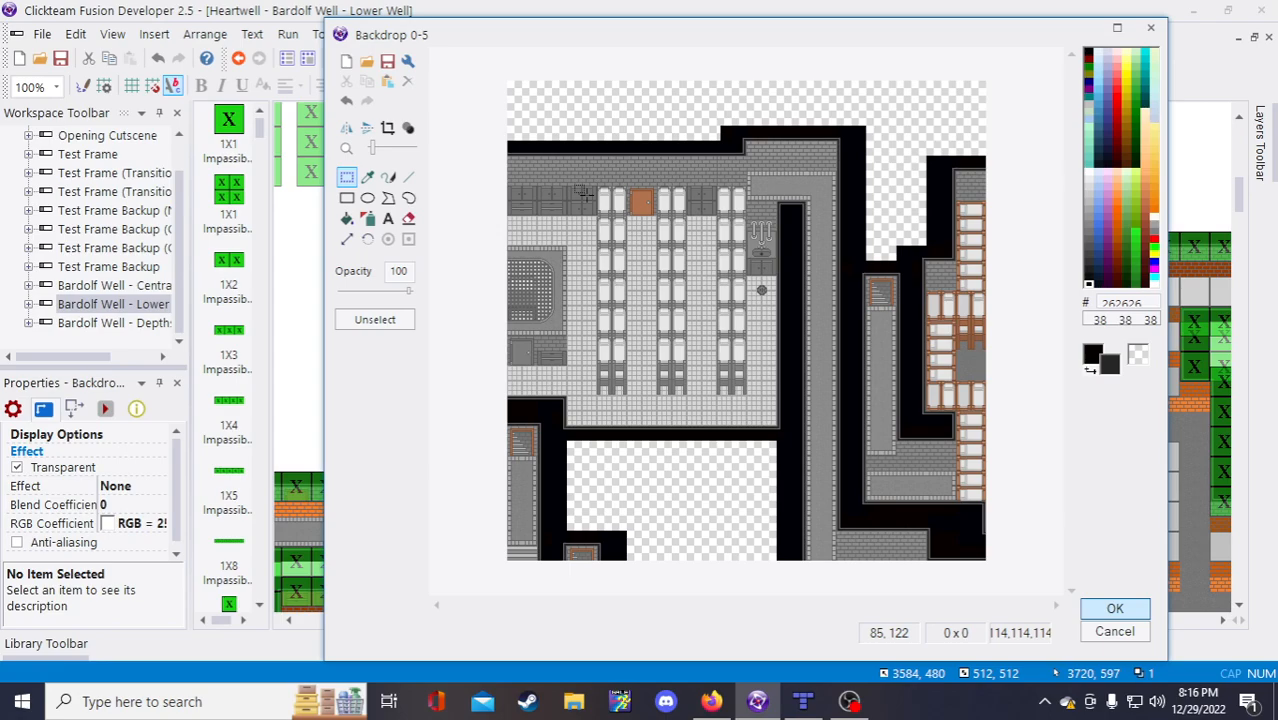
pyautogui.scroll(2, 671, 178)
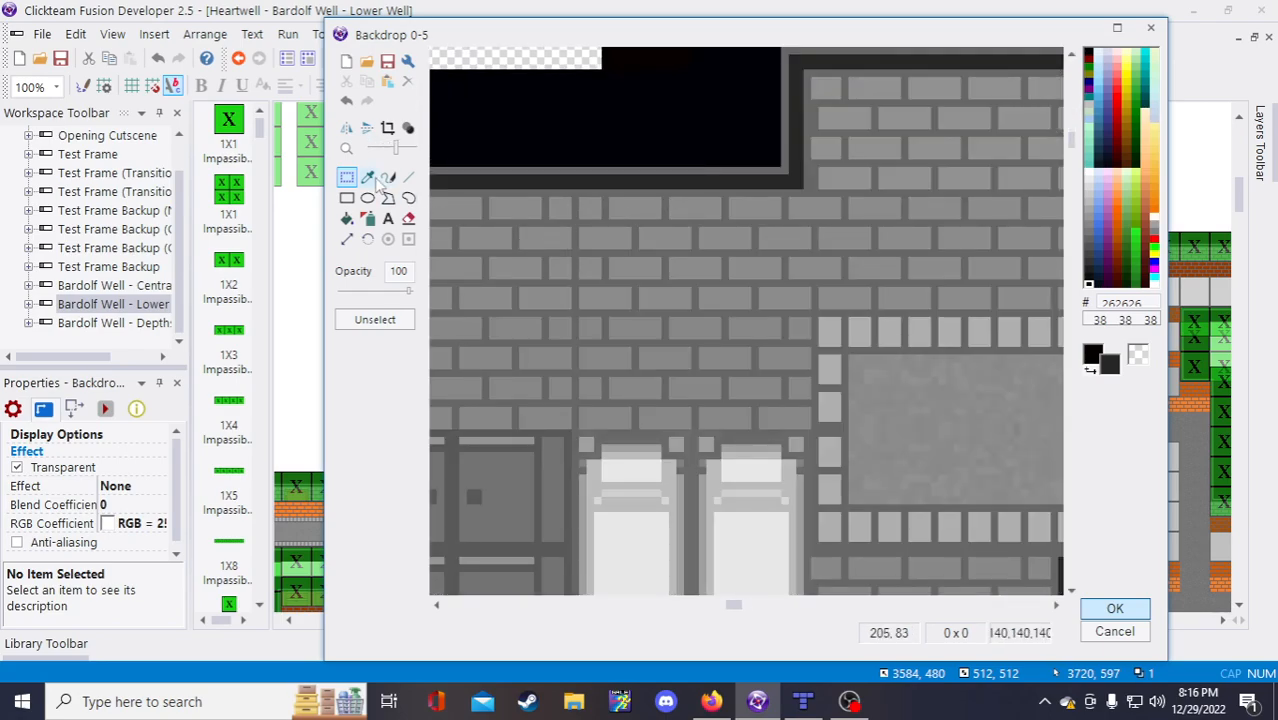
pyautogui.click(369, 178)
pyautogui.rightClick(566, 206)
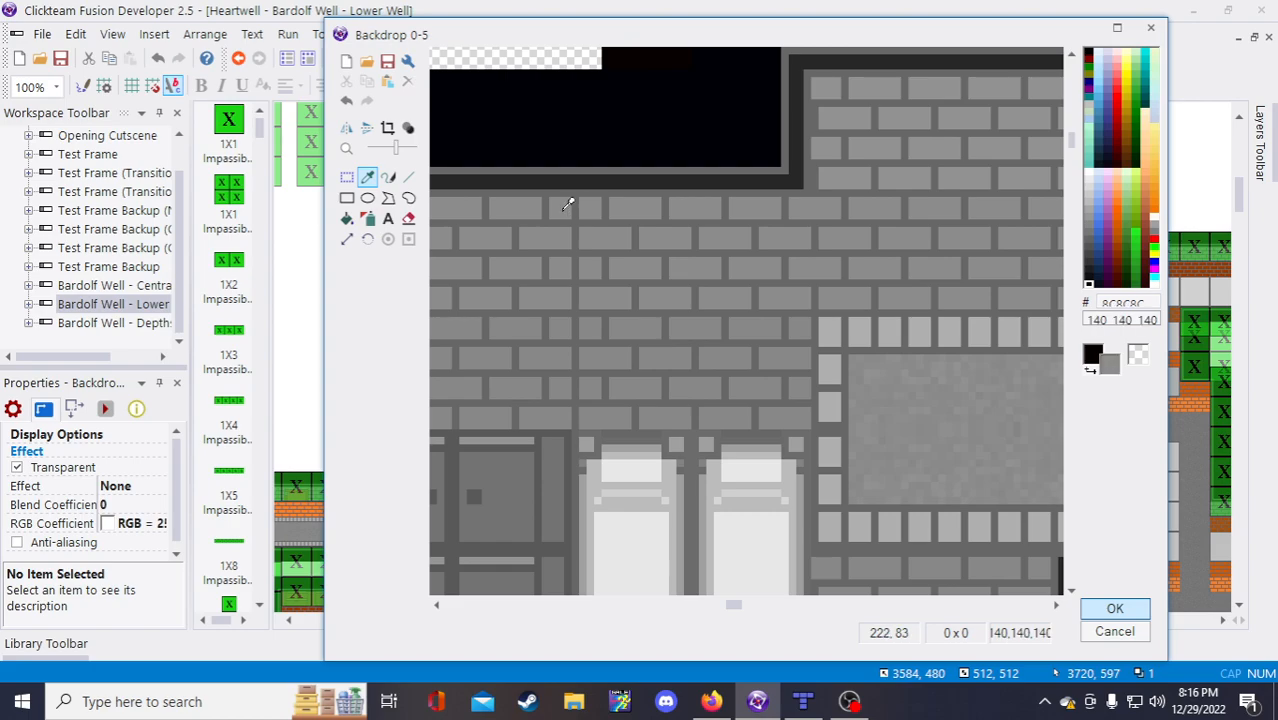
pyautogui.click(408, 177)
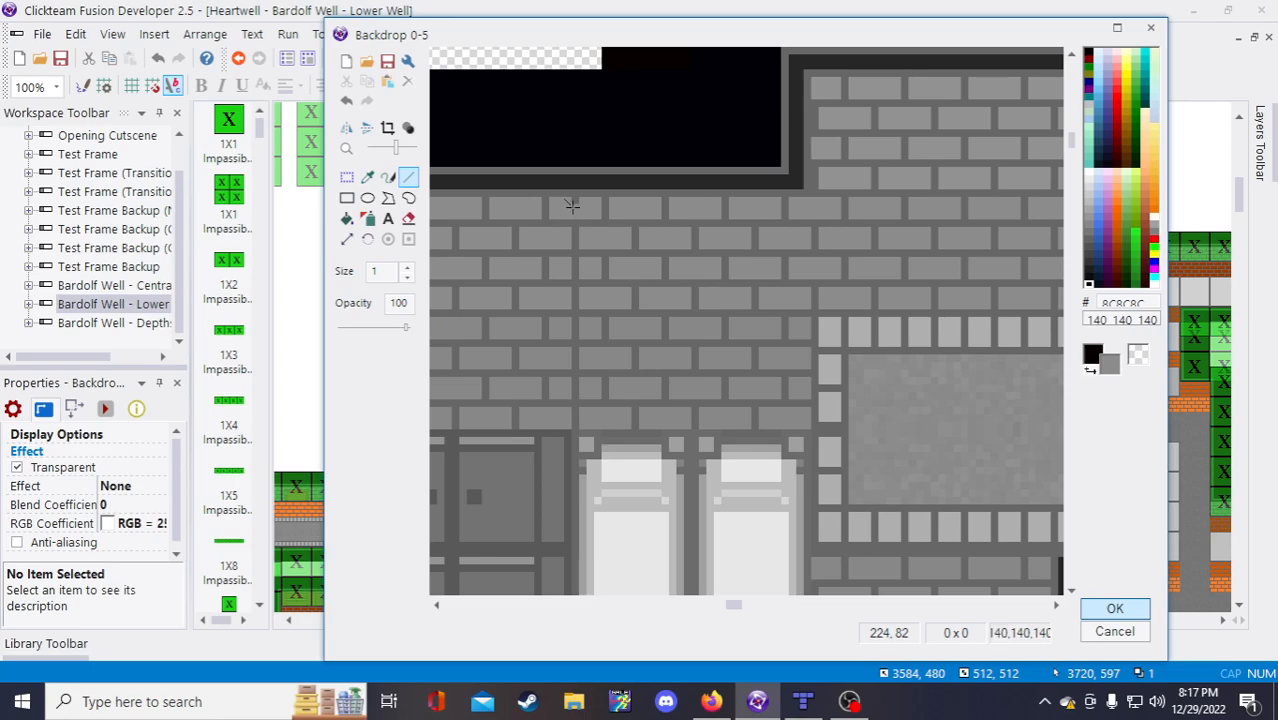
# Step: Draw two mortar lines in the 135,135,135 grey to split and join the bricks
pyautogui.press('i')
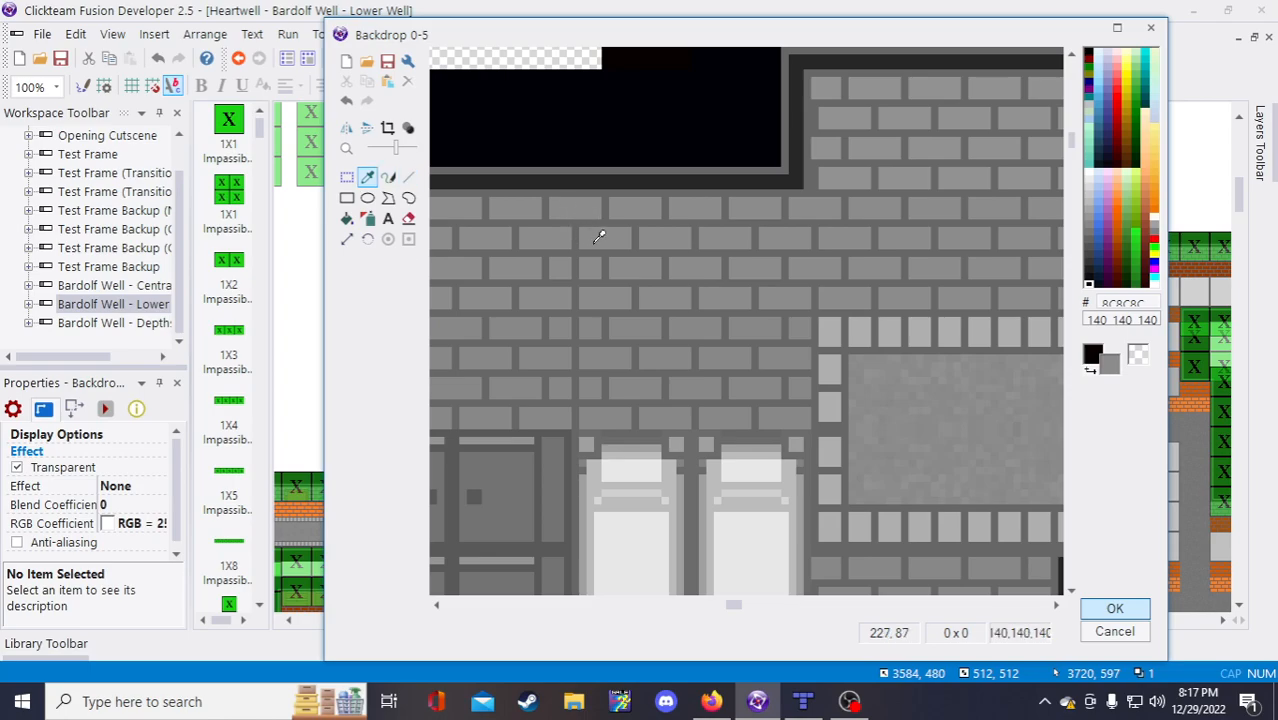
pyautogui.press('l')
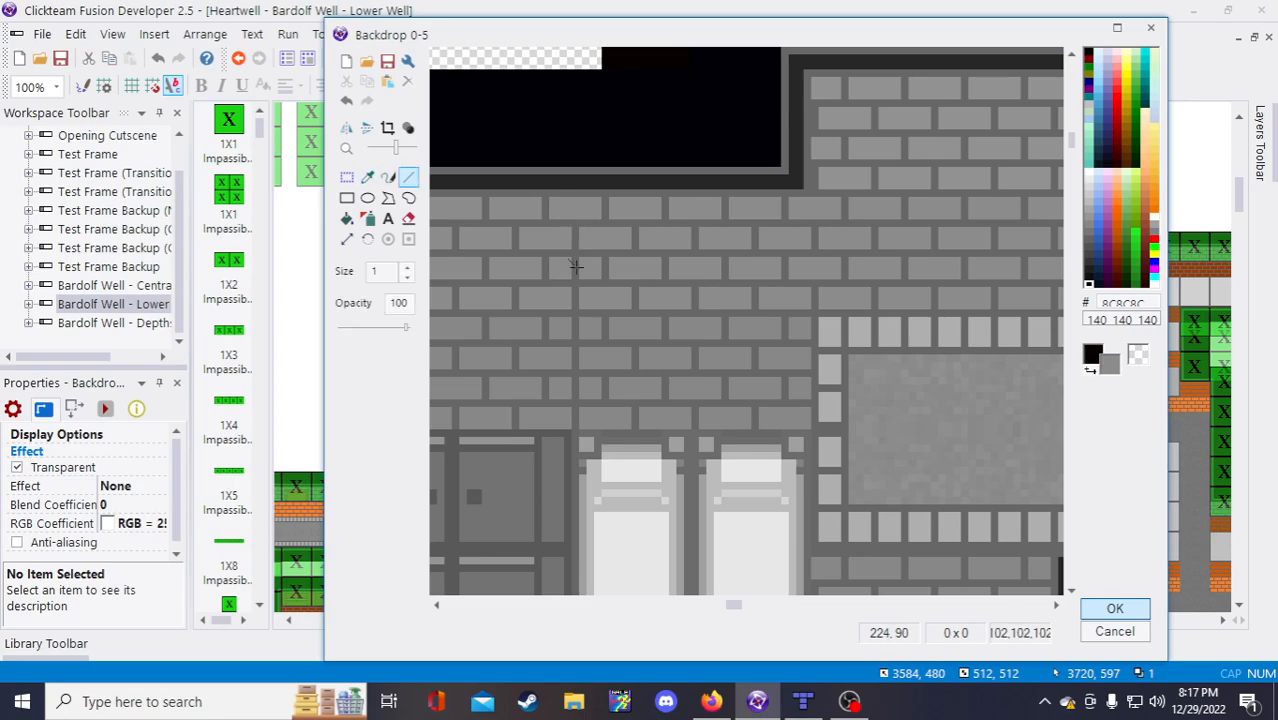
pyautogui.press('i')
pyautogui.click(595, 326)
pyautogui.press('l')
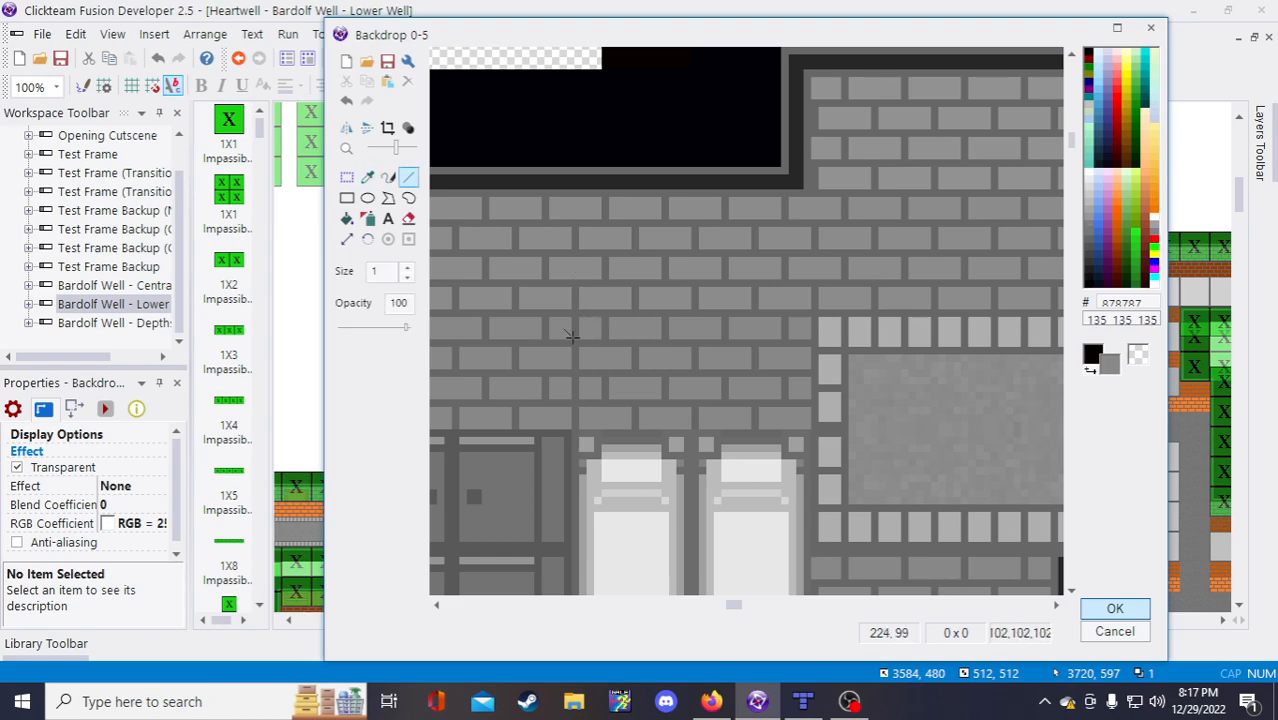
pyautogui.moveTo(575, 323); pyautogui.dragTo(574, 319)
pyautogui.press('i')
pyautogui.click(590, 383)
pyautogui.press('l')
pyautogui.moveTo(576, 378); pyautogui.dragTo(576, 392)
pyautogui.scroll(-2, 572, 378)
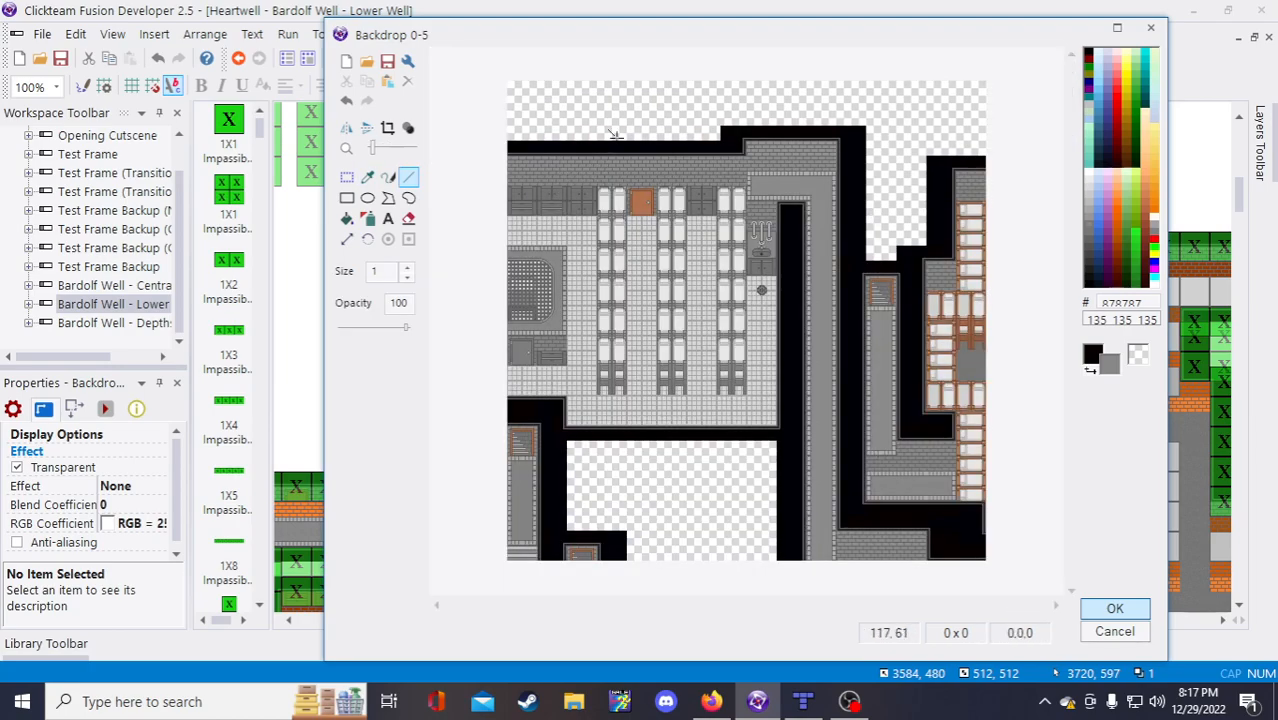
pyautogui.scroll(1, 755, 121)
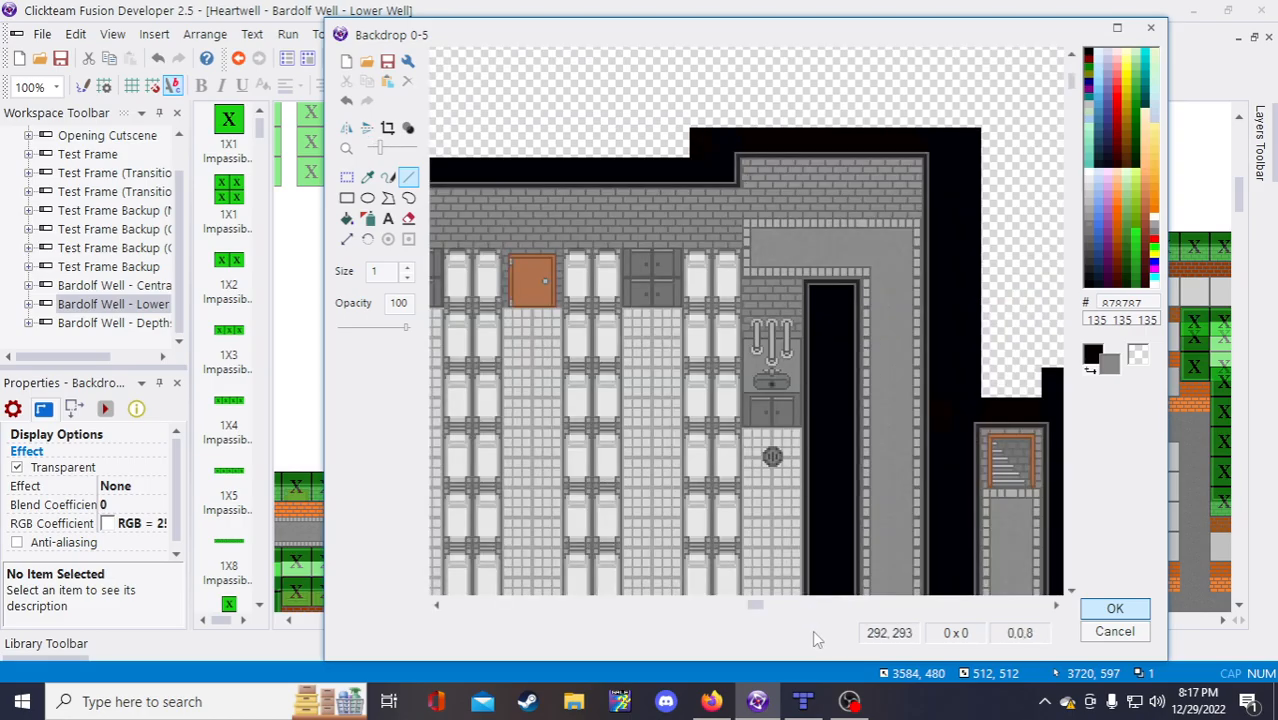
# Step: Check the wall against Tiled, then box the raised black section above the top wall
pyautogui.click(805, 702)
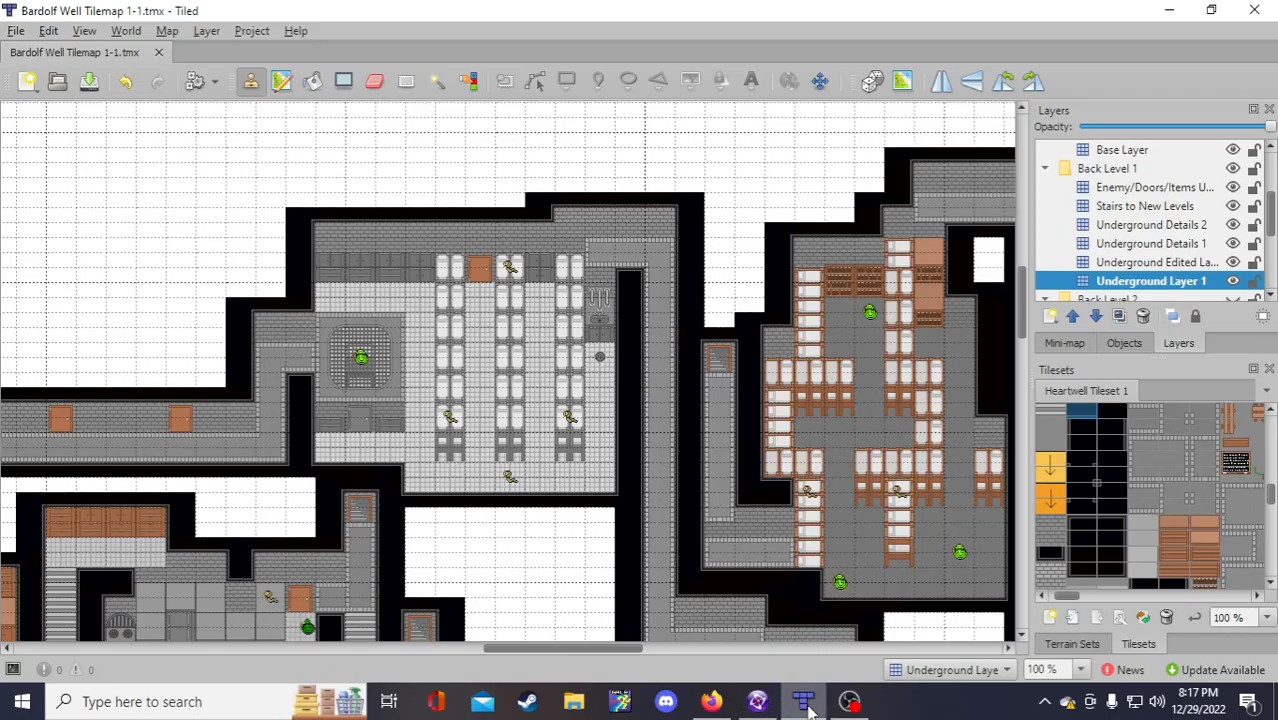
pyautogui.click(757, 702)
pyautogui.scroll(1, 713, 127)
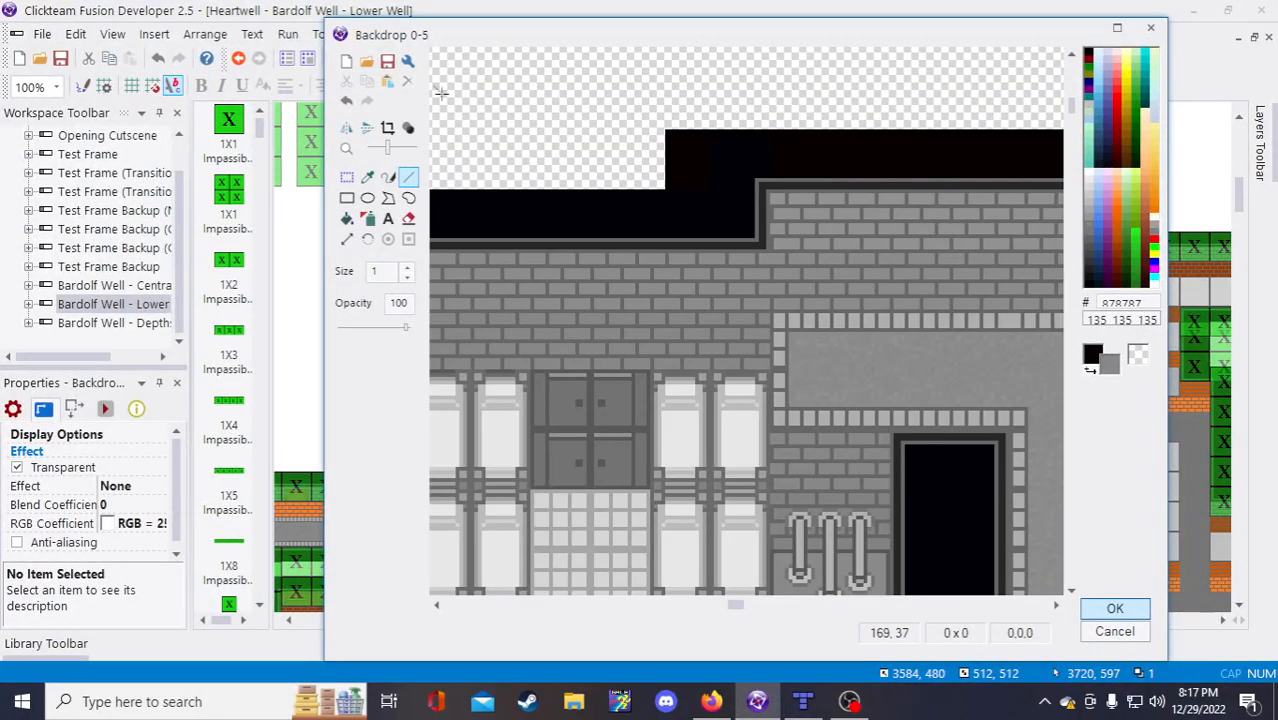
pyautogui.click(346, 177)
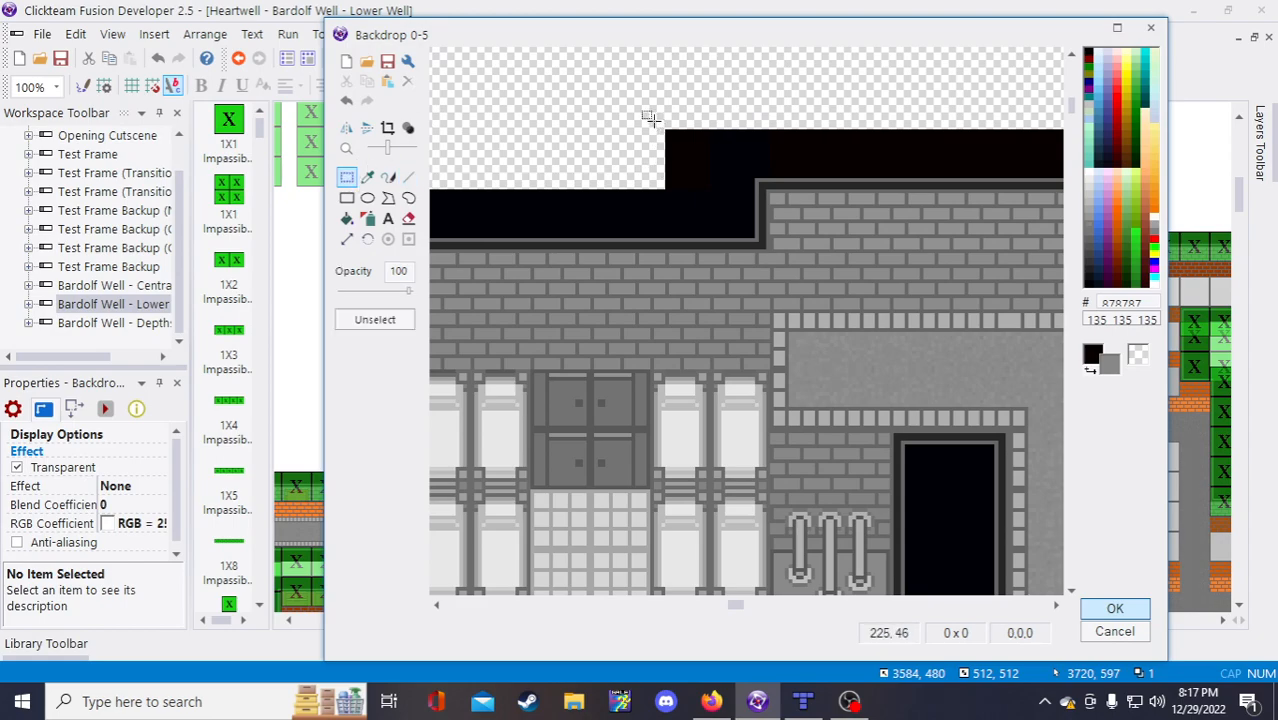
pyautogui.moveTo(651, 120); pyautogui.dragTo(937, 256)
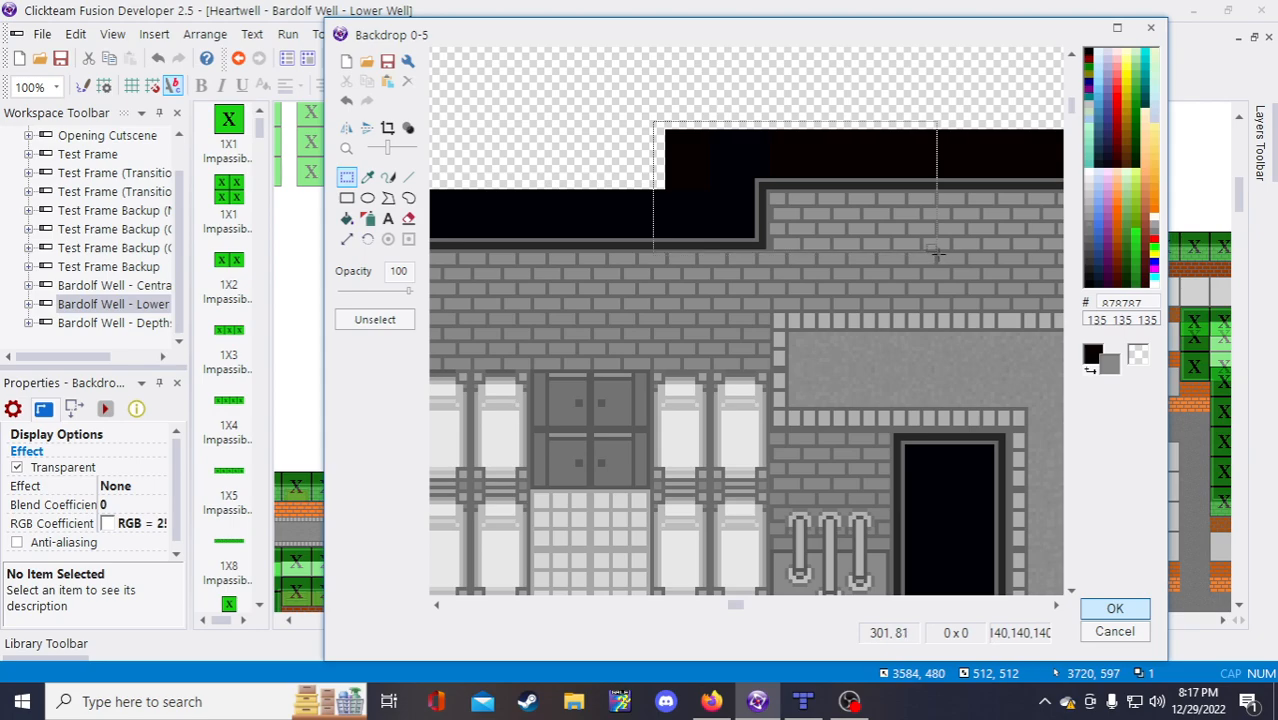
pyautogui.click(647, 125)
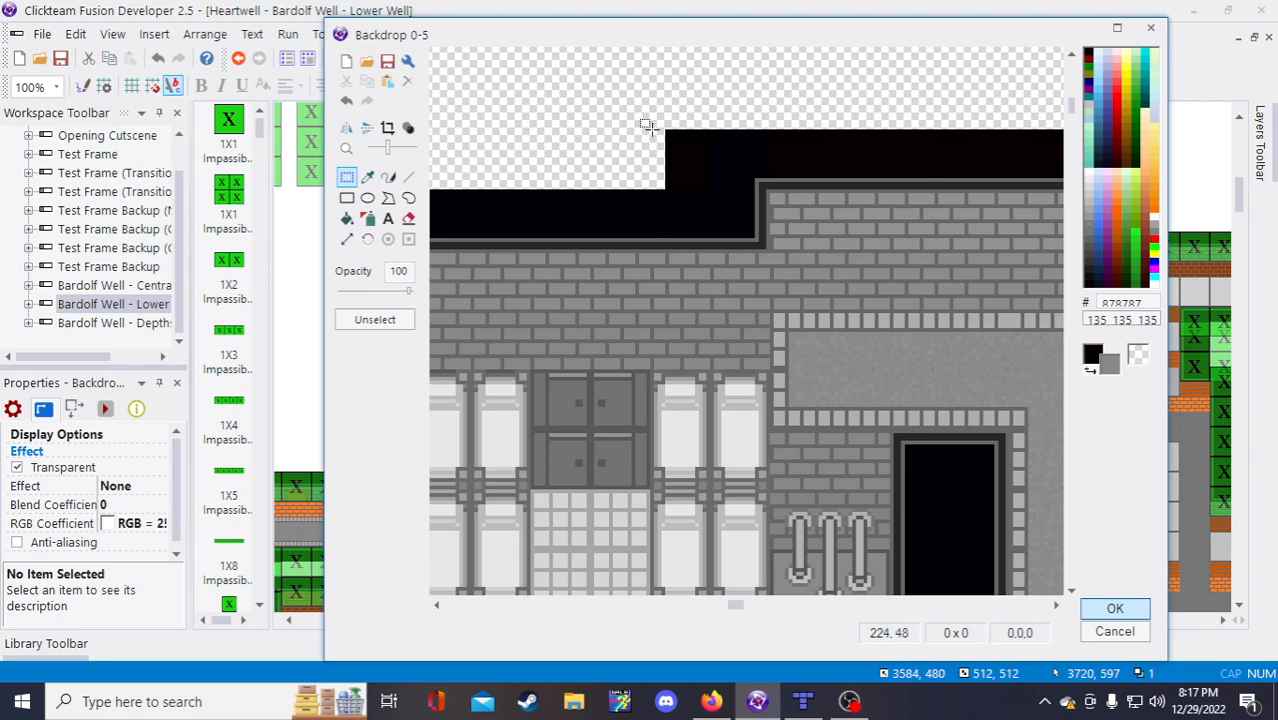
pyautogui.moveTo(664, 102); pyautogui.dragTo(882, 258)
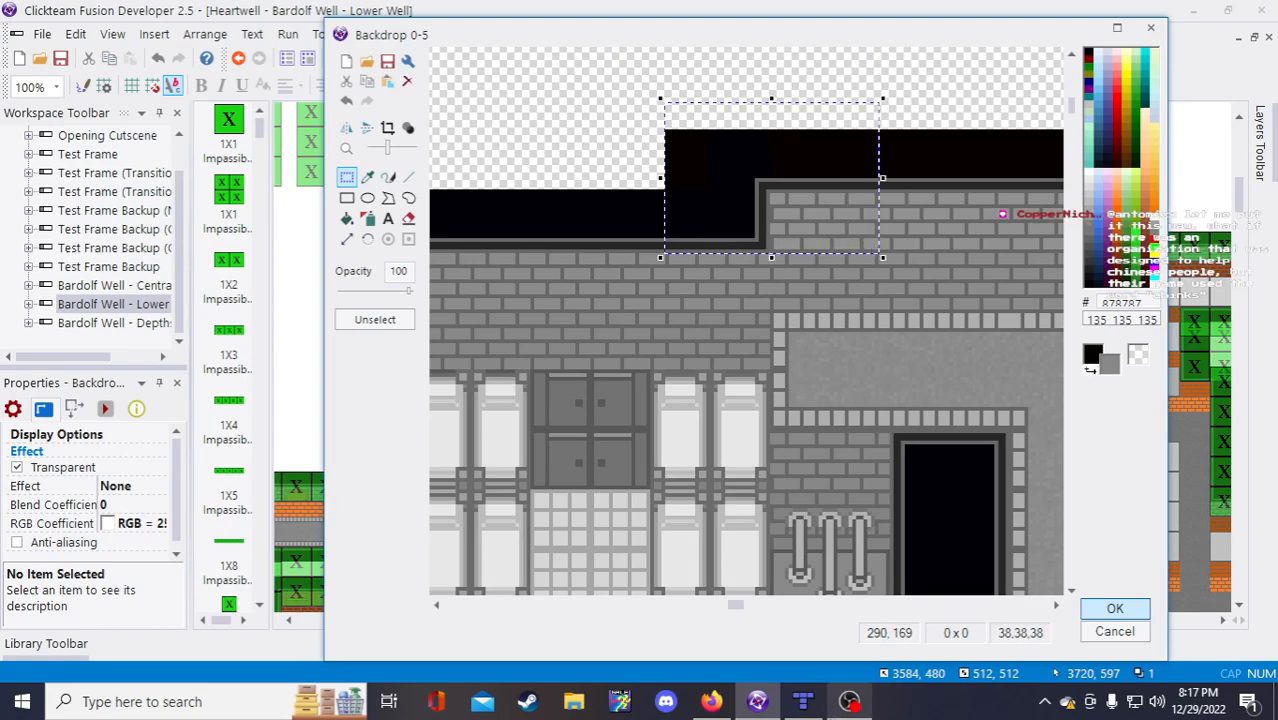
# Step: Like the currently playing track on Pretzel Rocks in Firefox after dismissing its notification
pyautogui.click(711, 701)
pyautogui.click(585, 25)
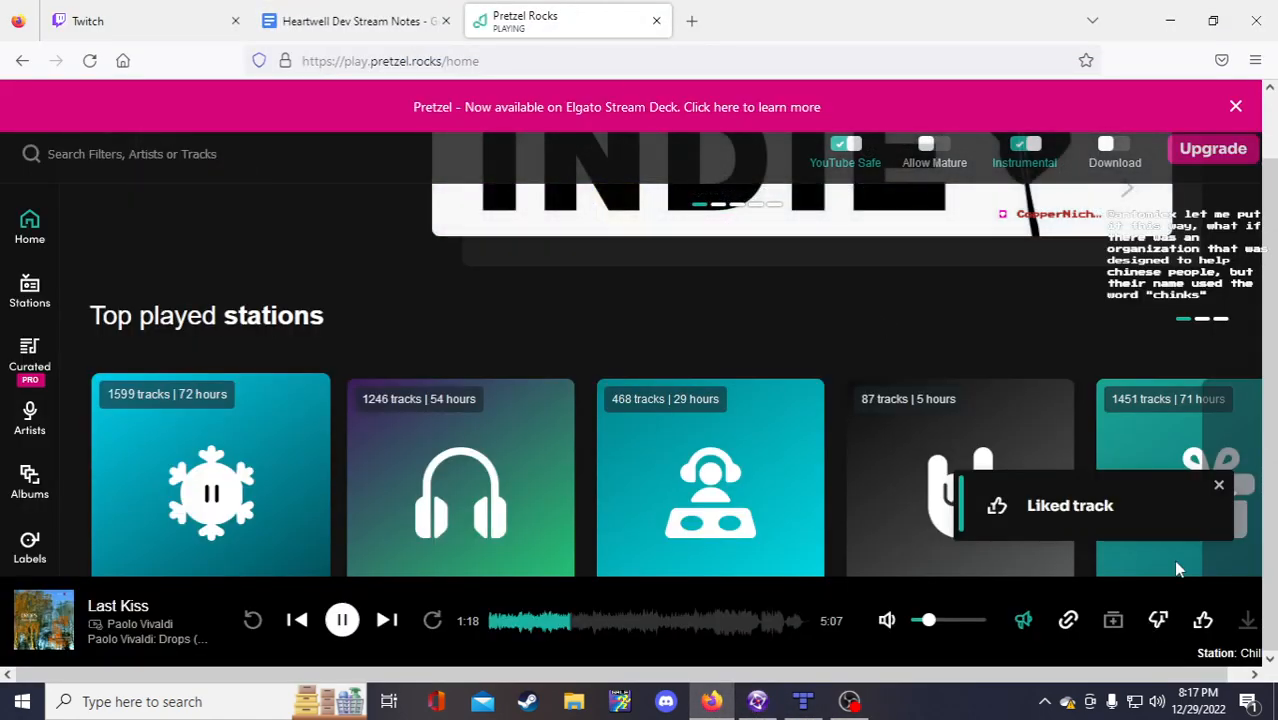
pyautogui.click(1218, 487)
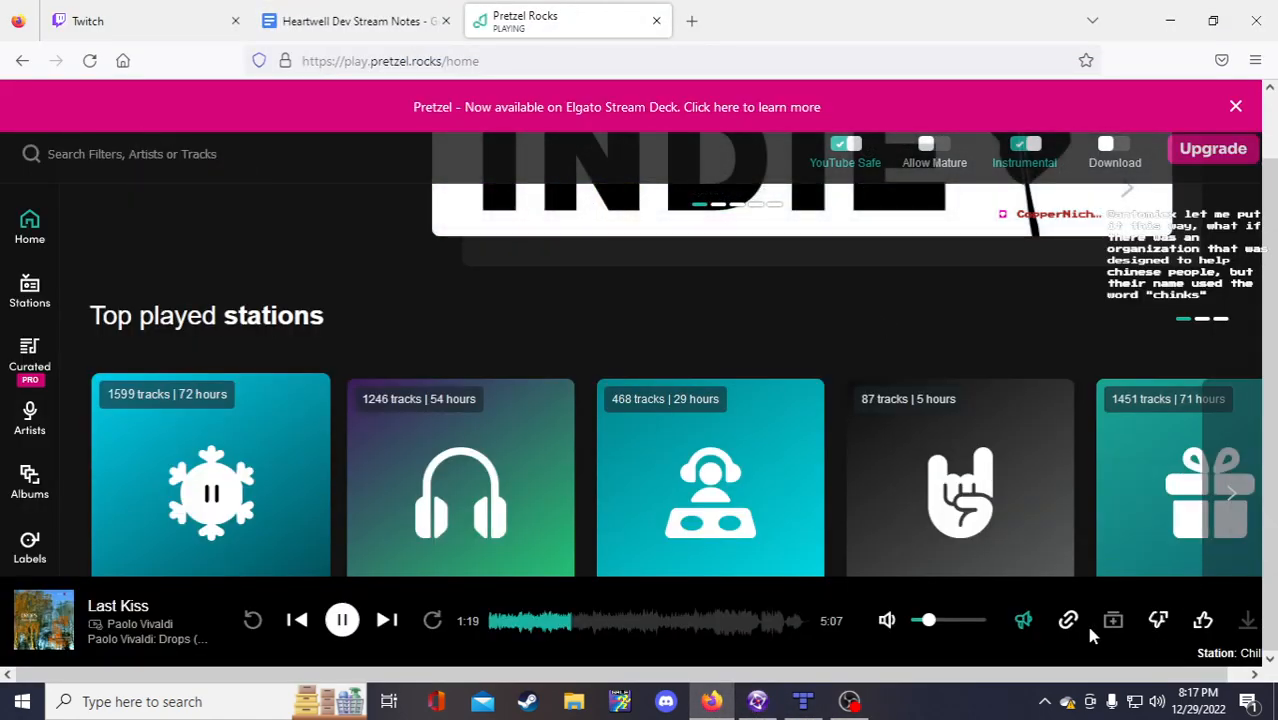
pyautogui.click(1203, 620)
# Step: Check the Heartwell Dev Stream Notes, then bring the Bardolf Well tilemap in Tiled forward
pyautogui.click(360, 21)
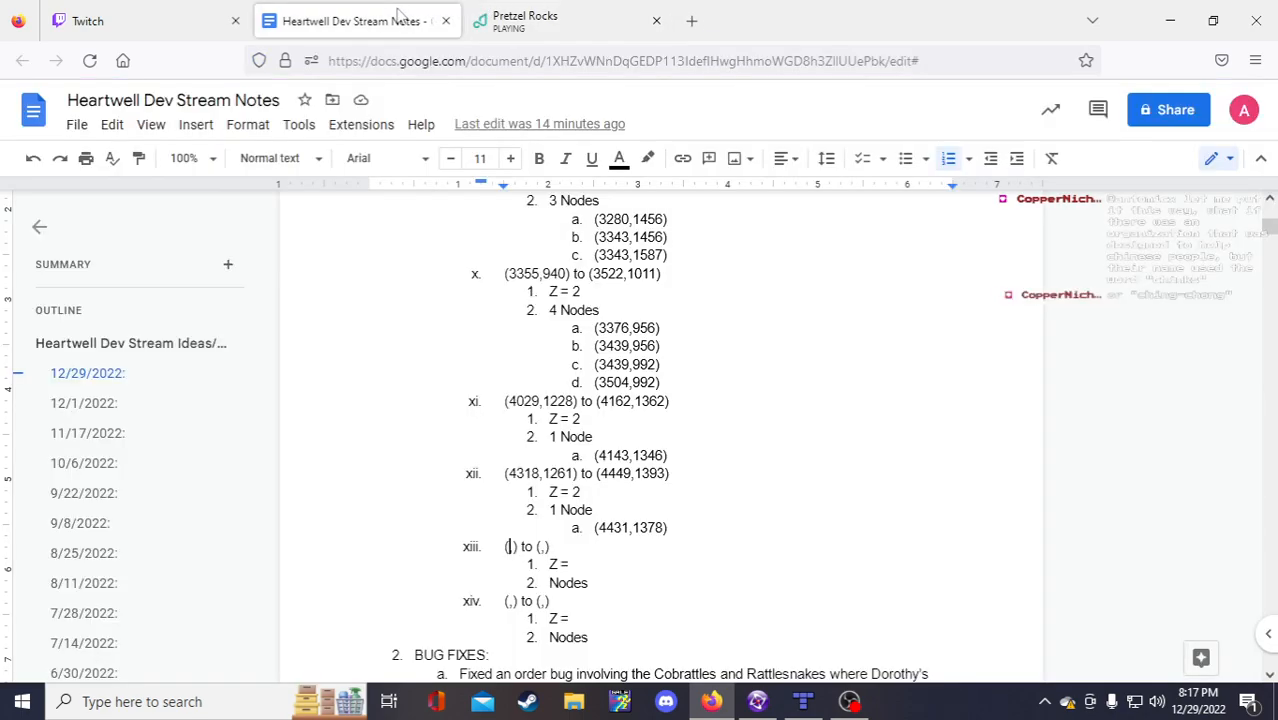
pyautogui.moveTo(803, 705)
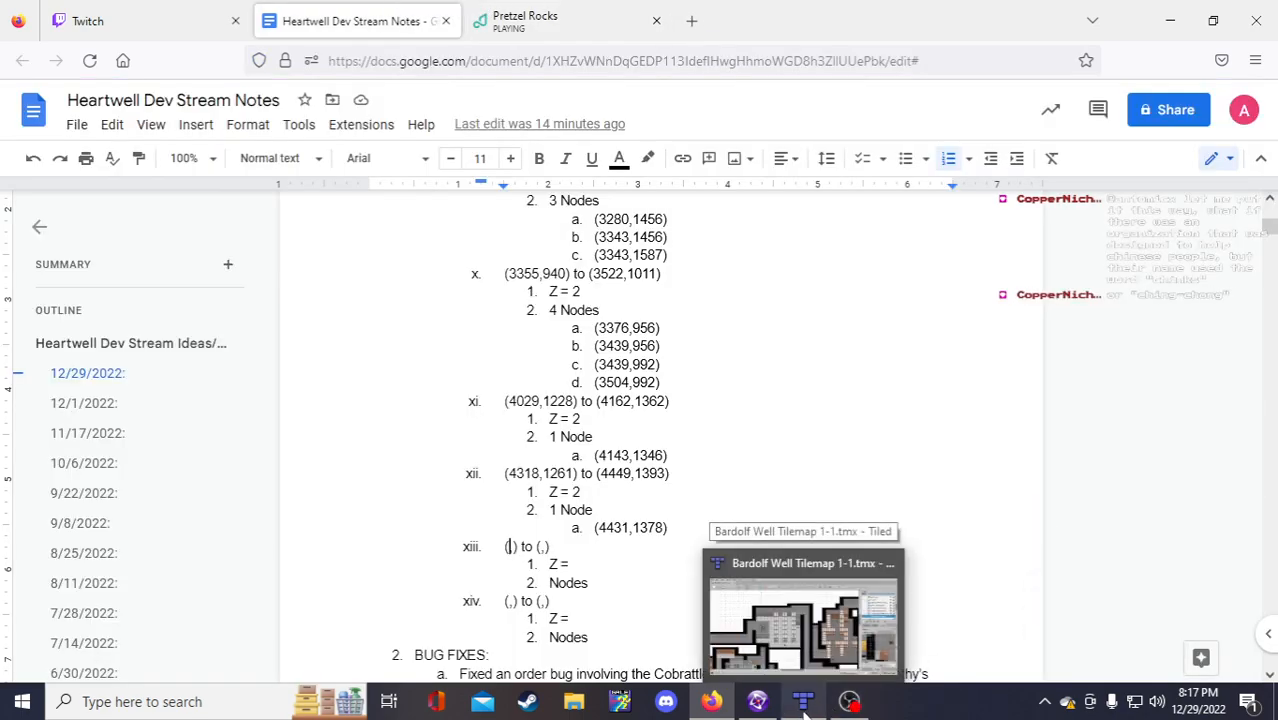
pyautogui.click(801, 704)
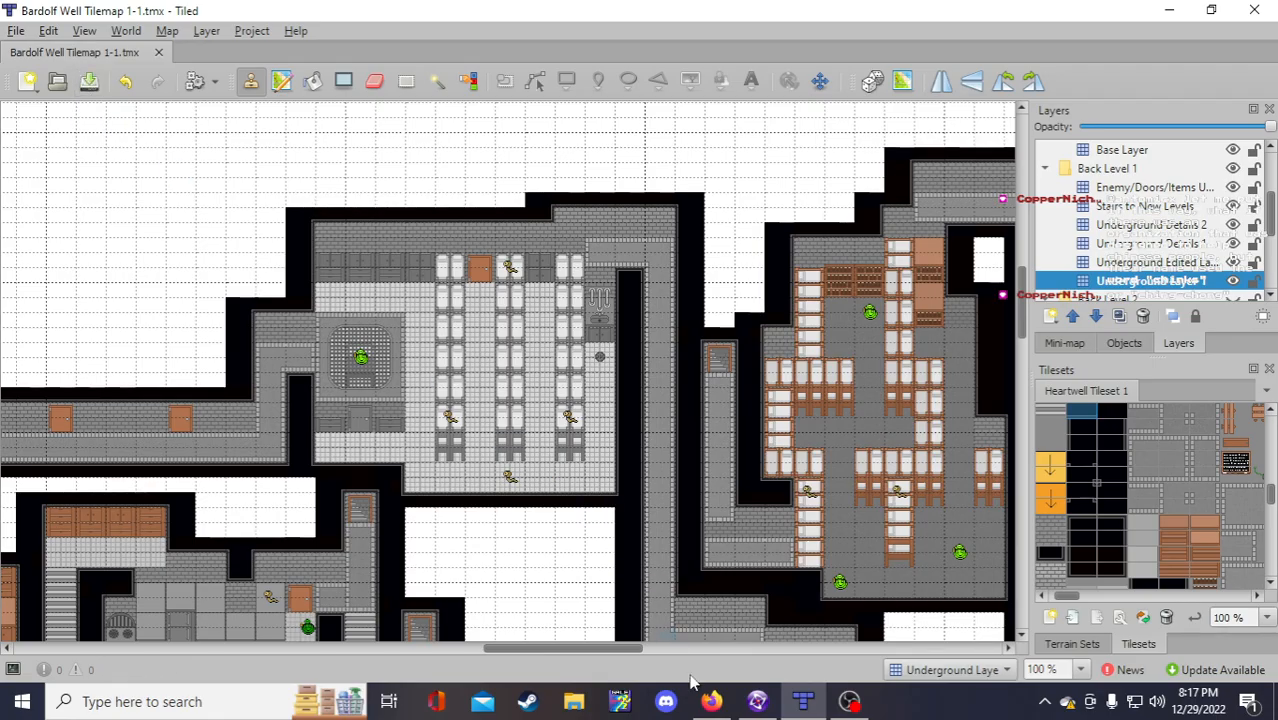
# Step: Undo the misplaced wall move, then select the raised top wall and shift it about 110 px left
pyautogui.click(757, 701)
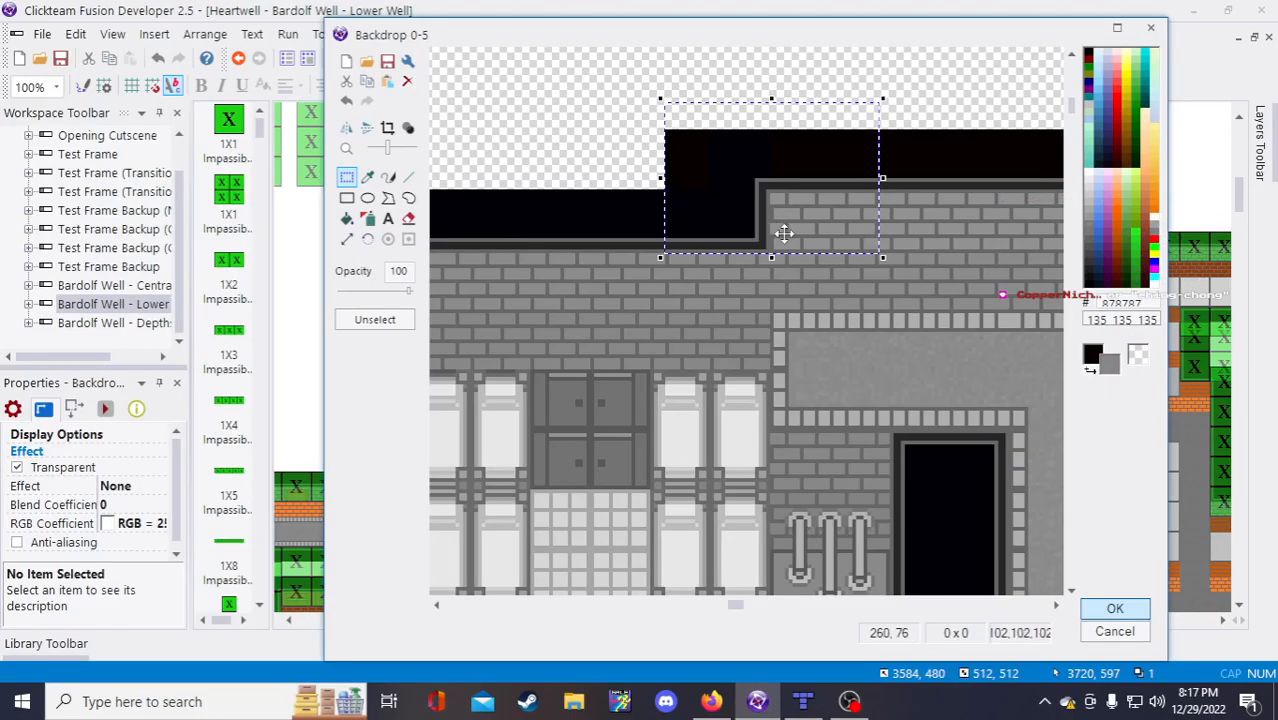
pyautogui.moveTo(783, 215); pyautogui.dragTo(708, 312)
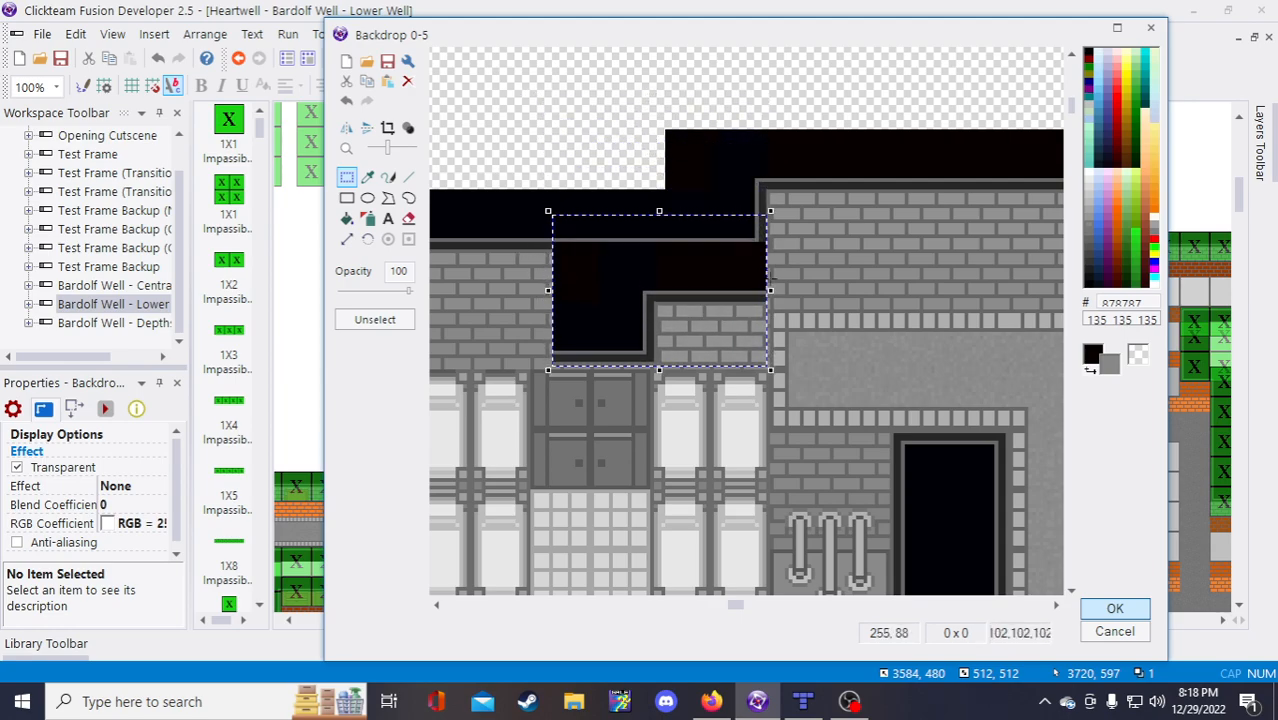
pyautogui.press('Delete')
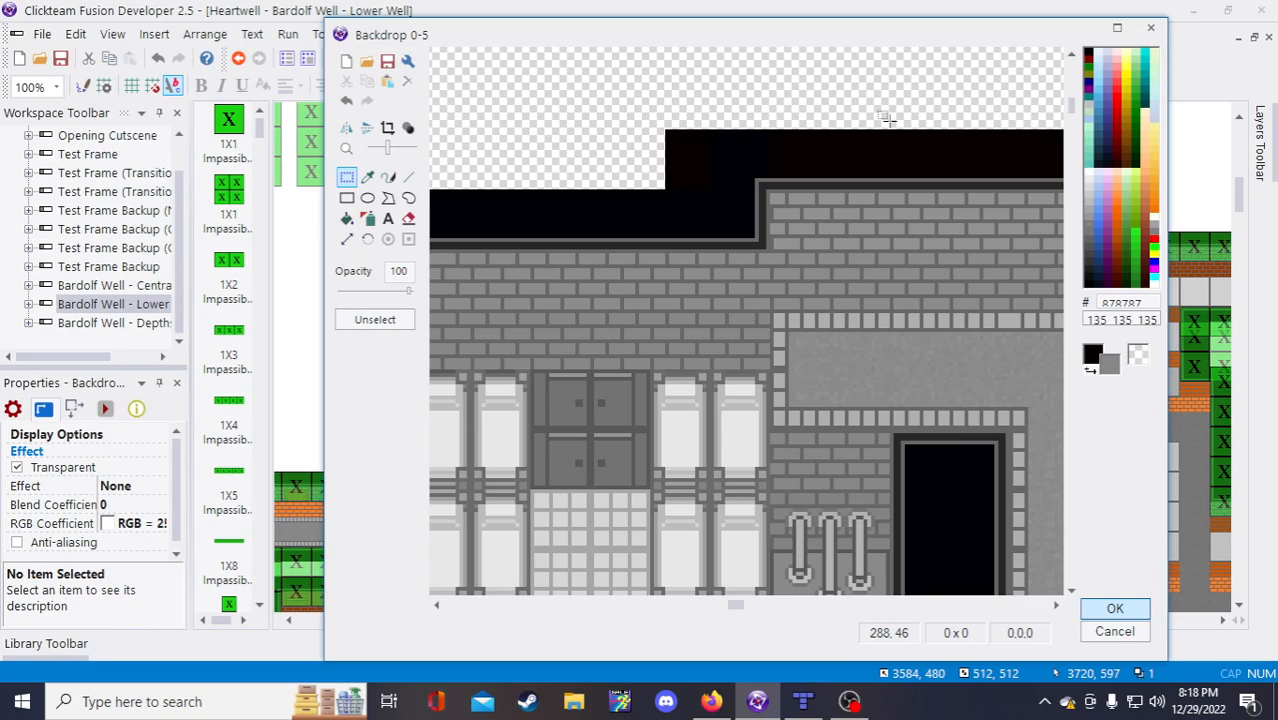
pyautogui.moveTo(888, 122); pyautogui.dragTo(641, 255)
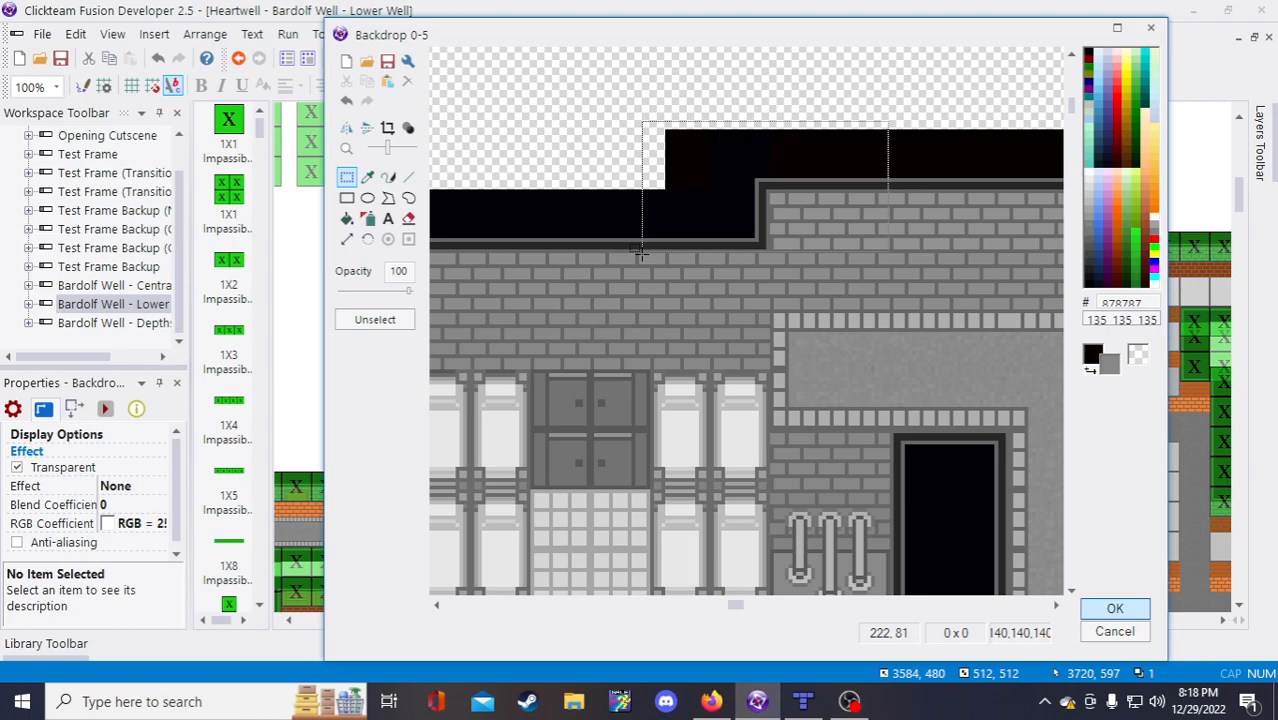
pyautogui.moveTo(640, 254); pyautogui.dragTo(639, 257)
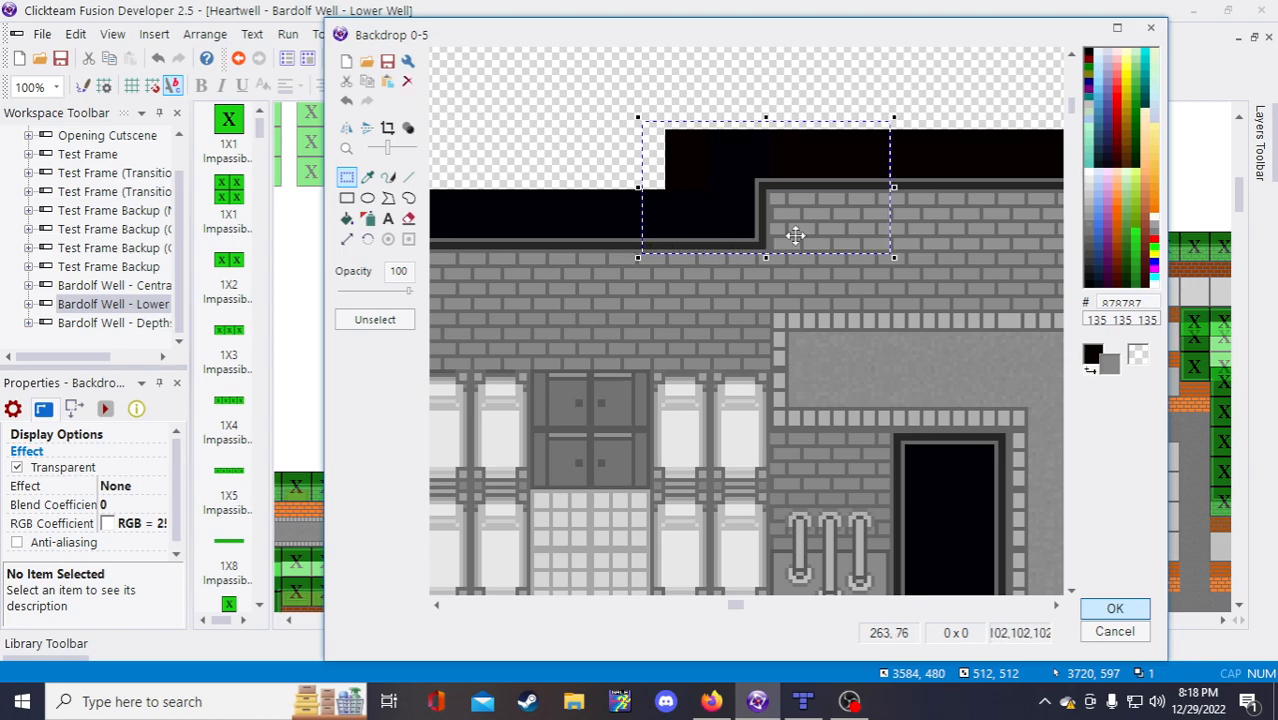
pyautogui.moveTo(823, 216); pyautogui.dragTo(704, 218)
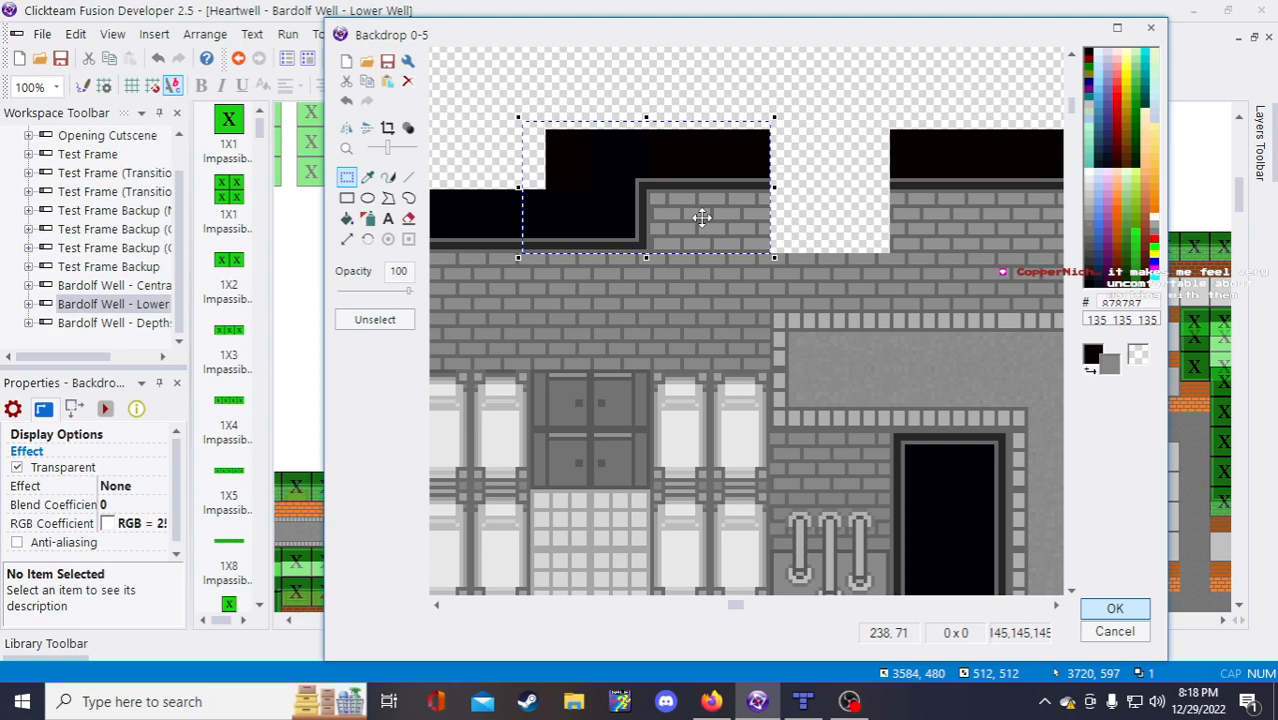
# Step: Copy the bricks right of the gap, paste them into the top-wall gap and commit
pyautogui.click(831, 213)
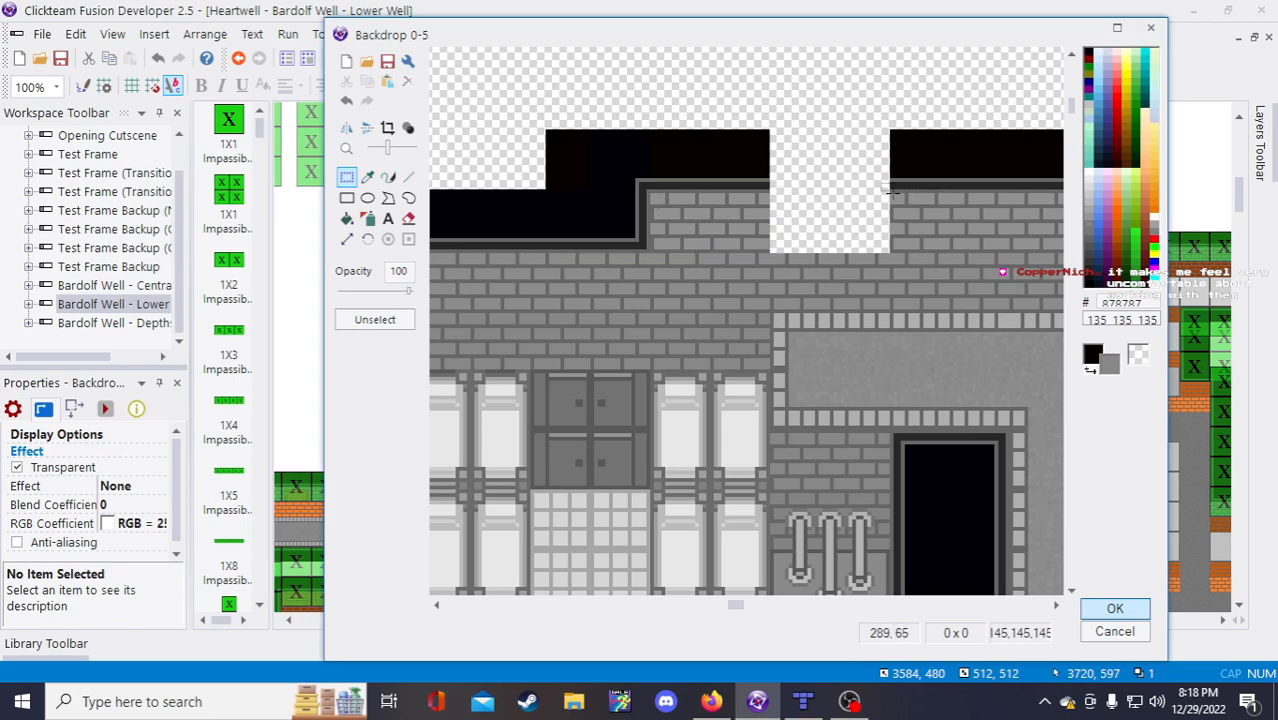
pyautogui.moveTo(1001, 252); pyautogui.dragTo(1049, 252)
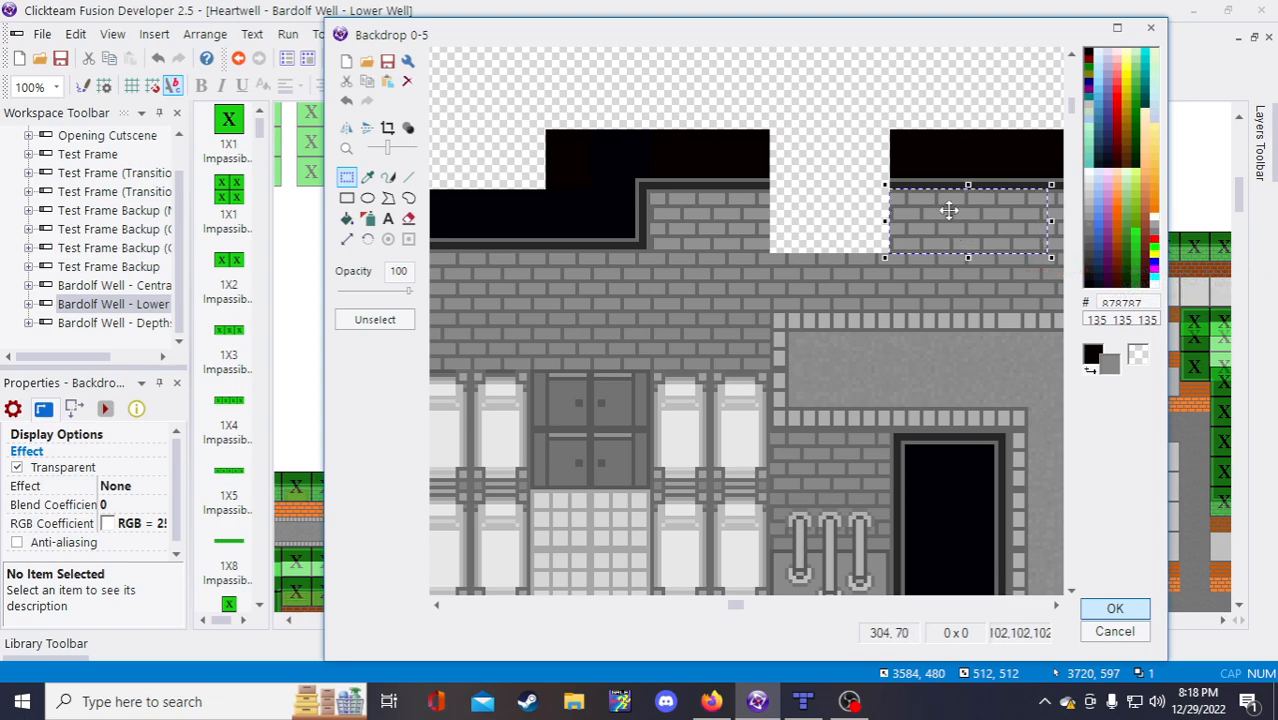
pyautogui.moveTo(870, 102); pyautogui.dragTo(1050, 254)
pyautogui.hotkey('ctrl', 'c')
pyautogui.hotkey('ctrl', 'v')
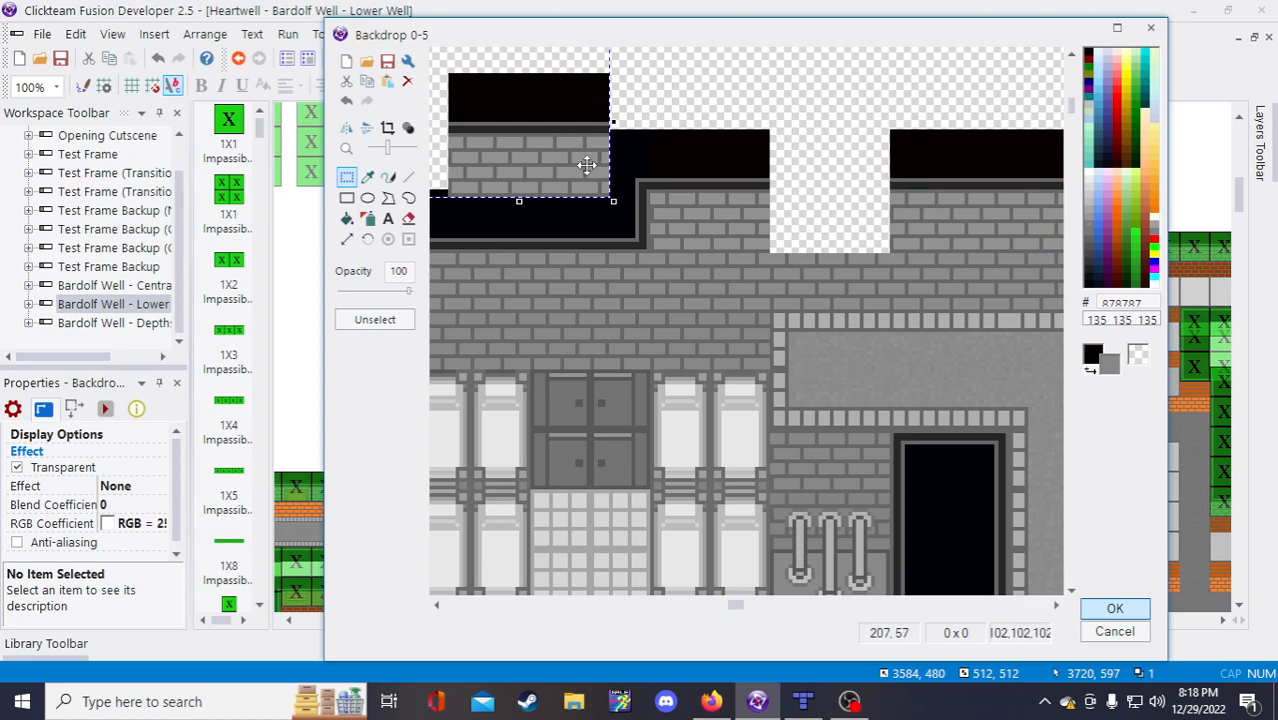
pyautogui.moveTo(562, 145); pyautogui.dragTo(884, 204)
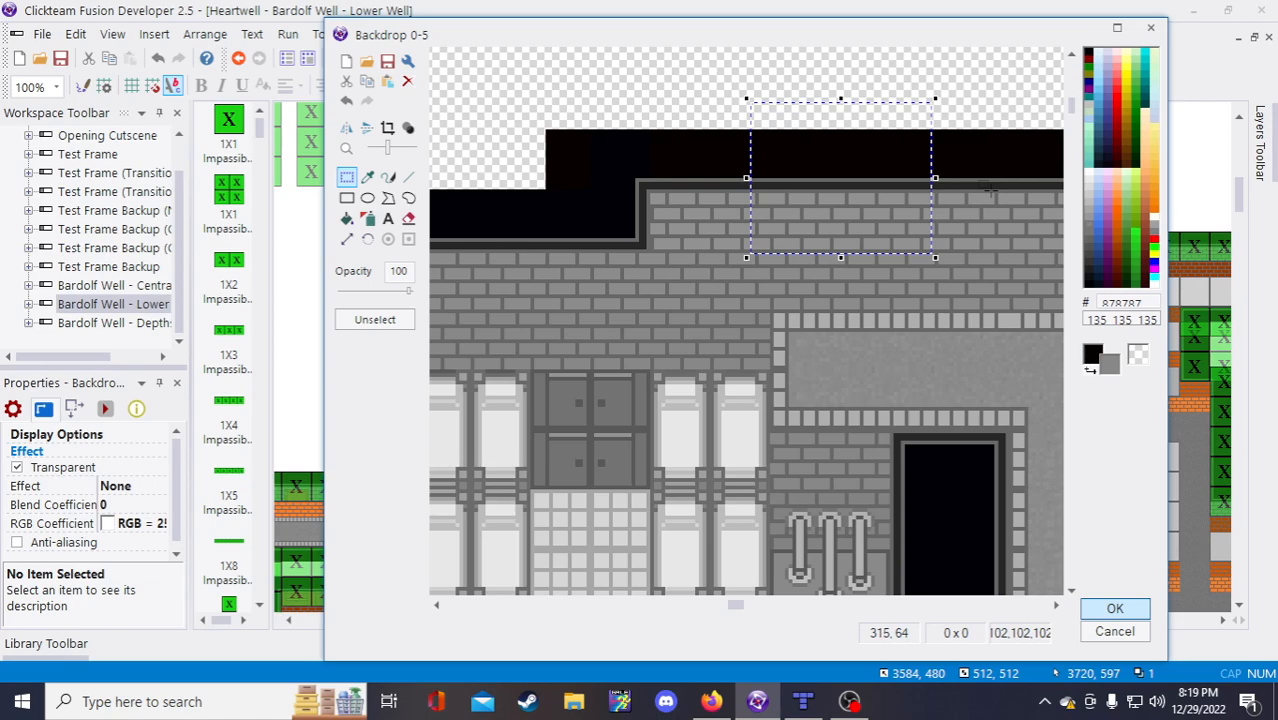
pyautogui.click(995, 104)
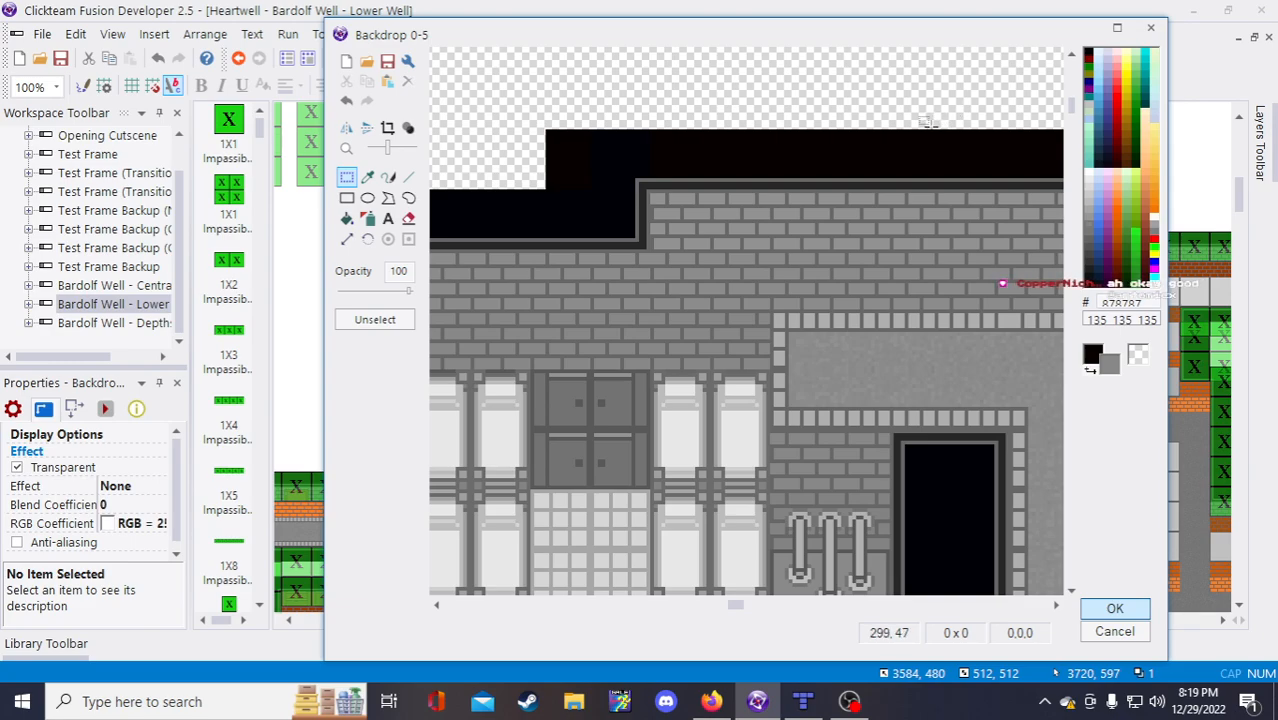
pyautogui.scroll(-2, 928, 121)
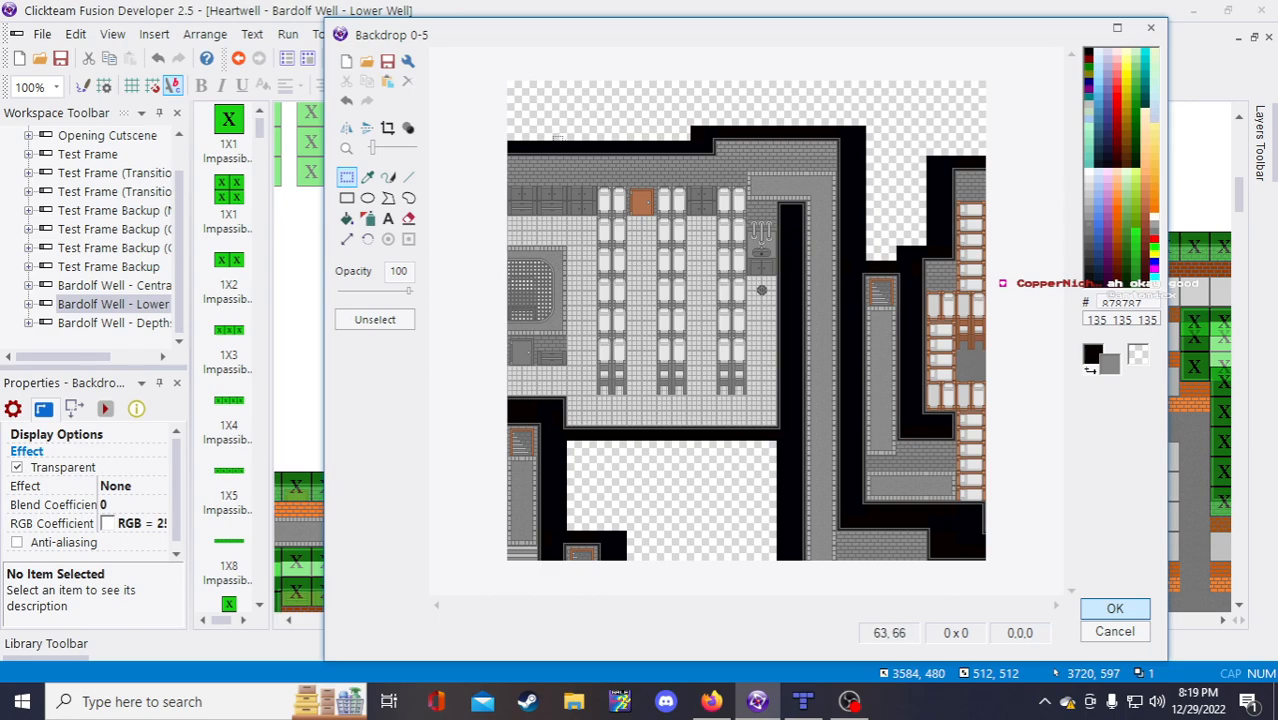
# Step: Keep the backdrop edits, close the image editor and save the frame
pyautogui.click(1112, 610)
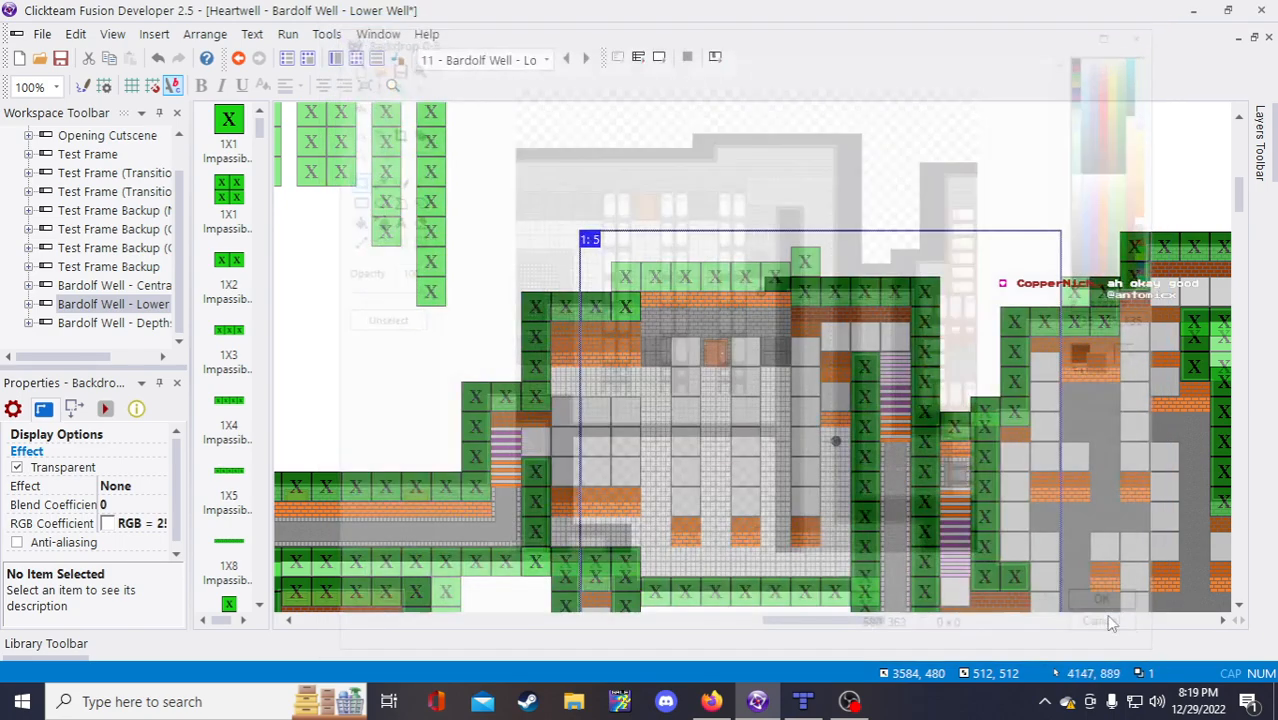
pyautogui.click(898, 200)
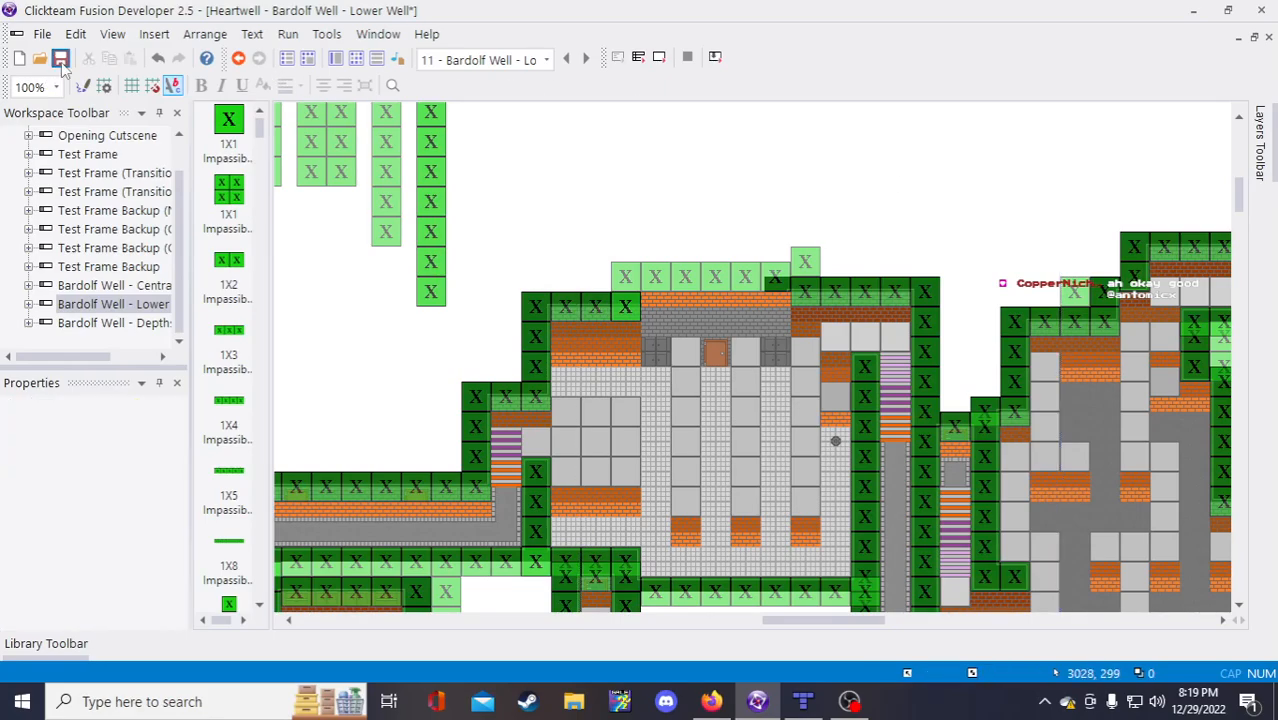
pyautogui.hotkey('ctrl', 's')
# Step: Lower the top-row half wall tiles into the rebuilt top wall
pyautogui.click(718, 278)
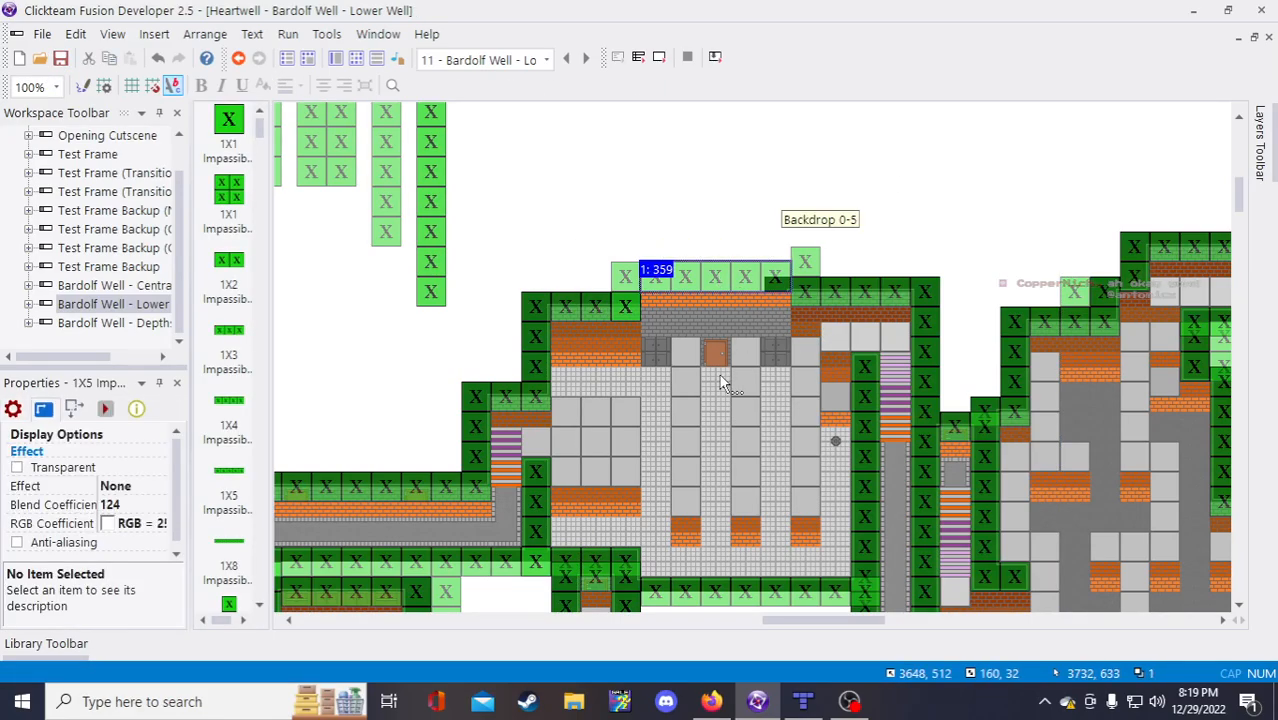
pyautogui.scroll(3, 713, 354)
pyautogui.scroll(-3, 776, 425)
pyautogui.click(909, 216)
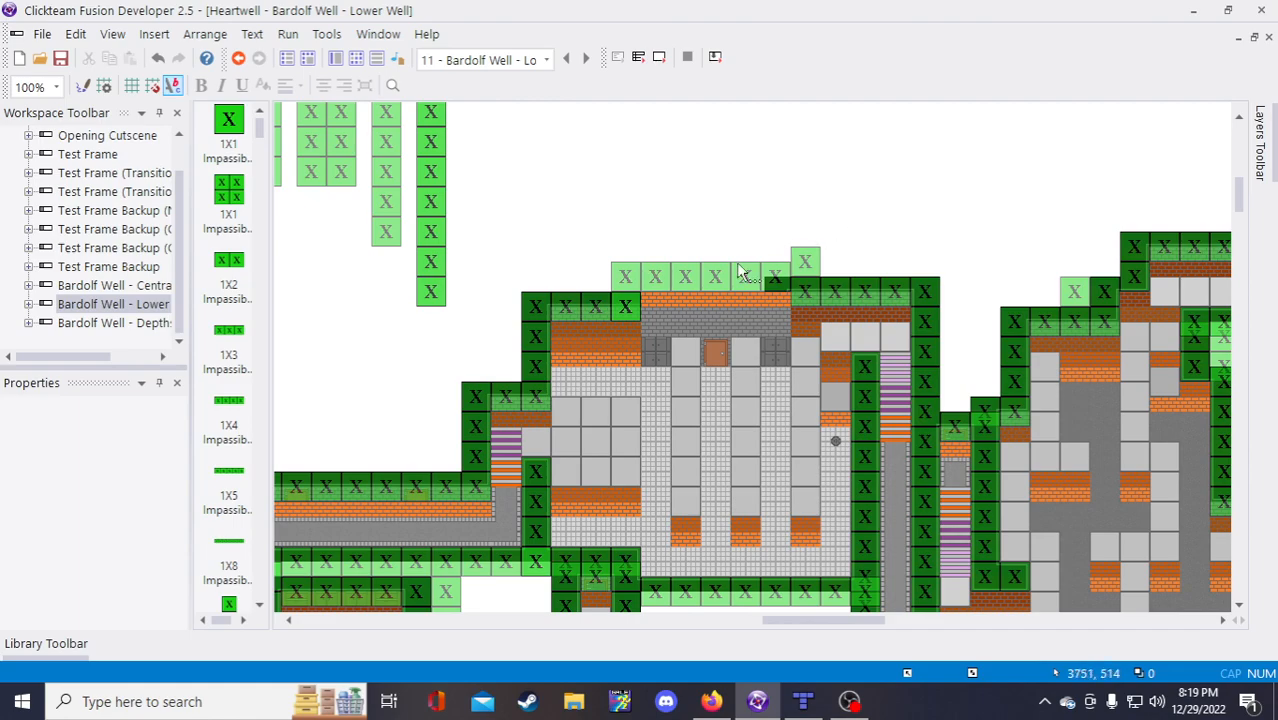
pyautogui.click(691, 297)
pyautogui.click(657, 303)
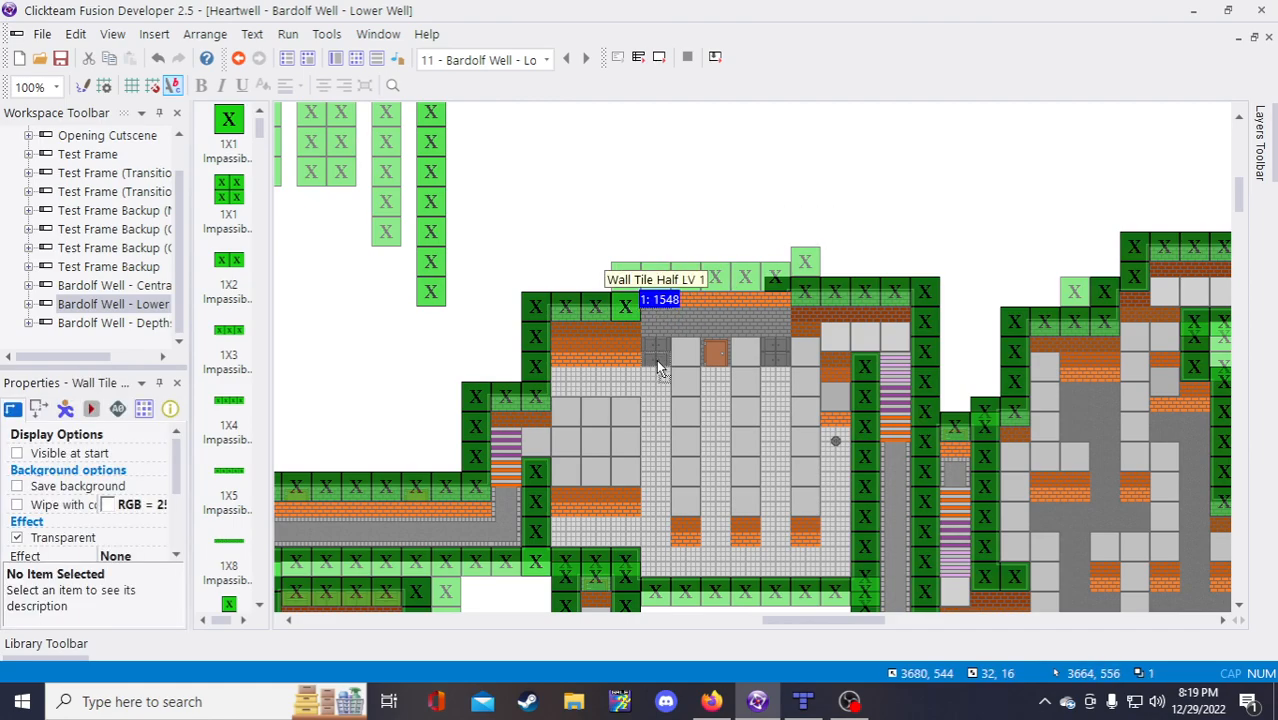
pyautogui.moveTo(657, 361); pyautogui.dragTo(657, 361)
pyautogui.moveTo(691, 302); pyautogui.dragTo(721, 361)
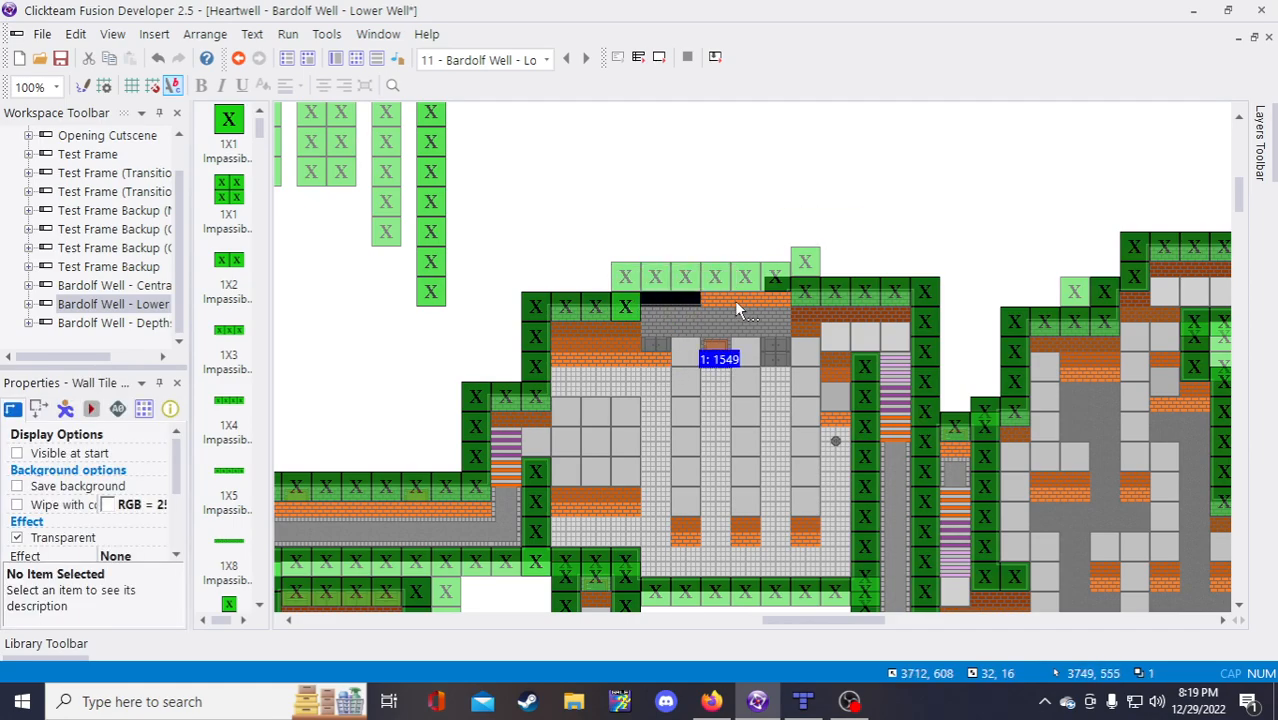
pyautogui.moveTo(741, 300); pyautogui.dragTo(771, 358)
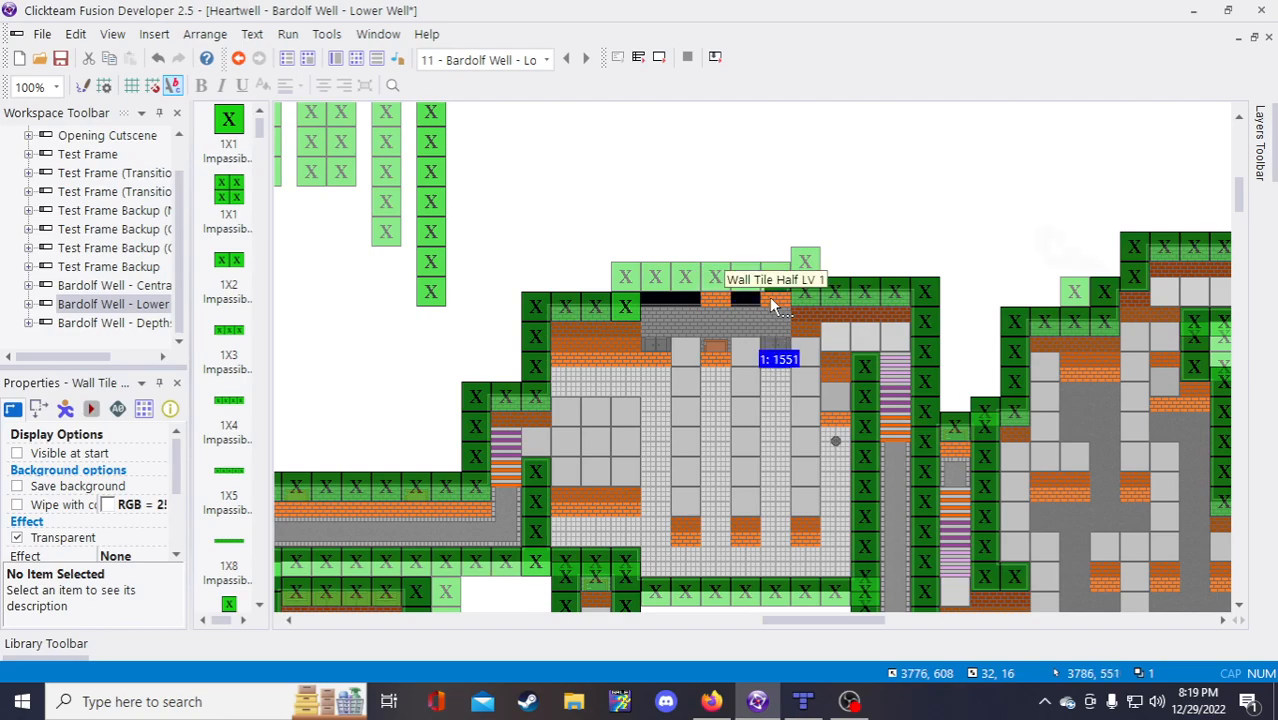
pyautogui.click(773, 300)
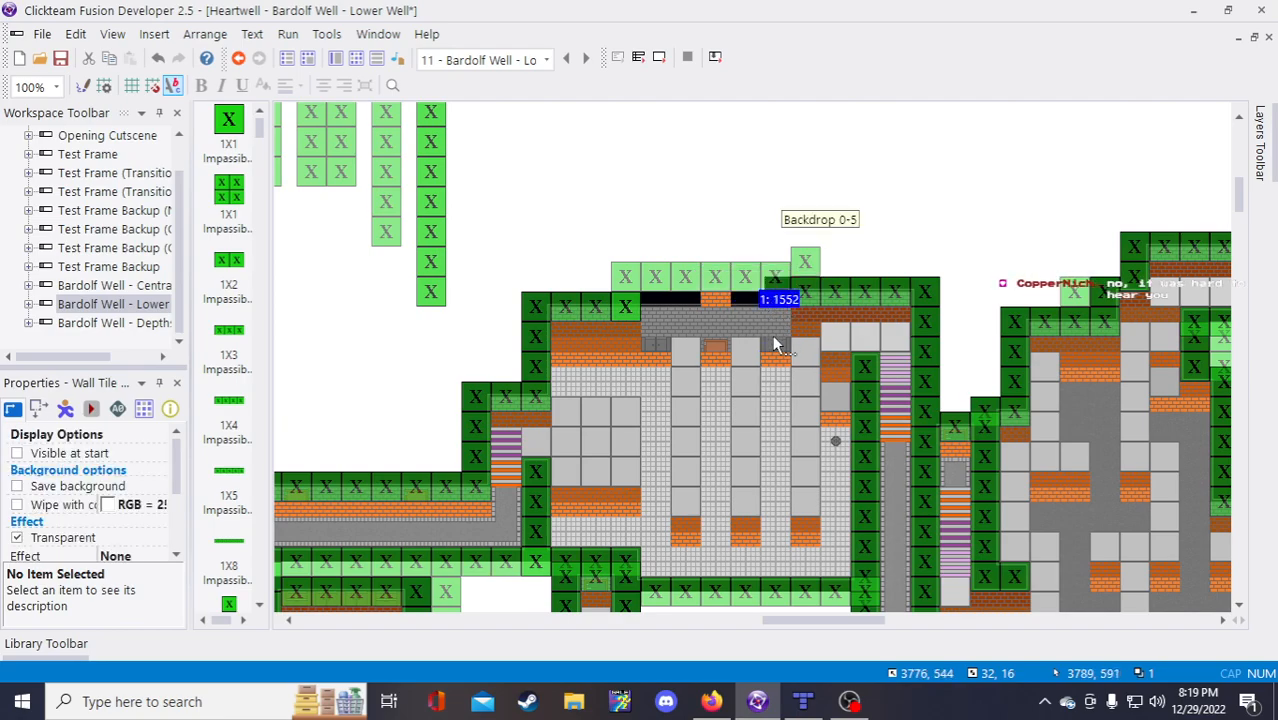
# Step: Lower the 1X5 Impassible Wall toward the rebuilt top, undoing a misplaced 1X4 wall move
pyautogui.click(709, 215)
pyautogui.click(717, 301)
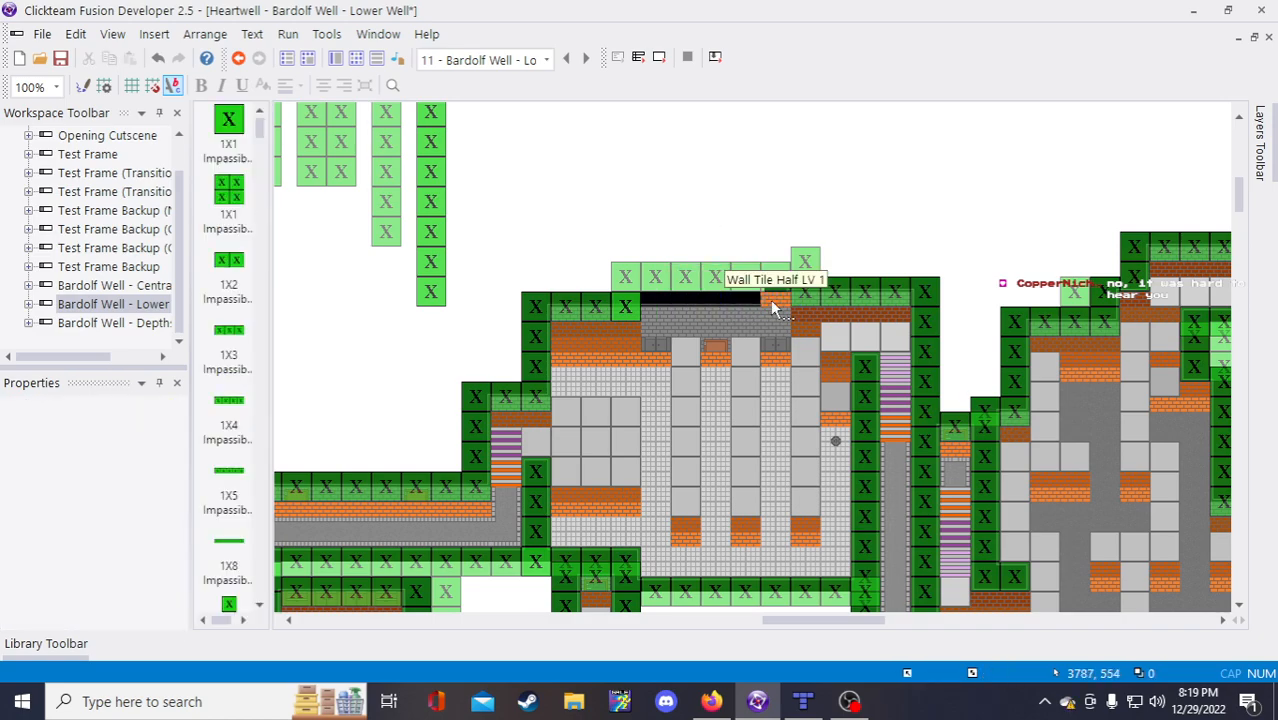
pyautogui.click(739, 220)
pyautogui.click(748, 292)
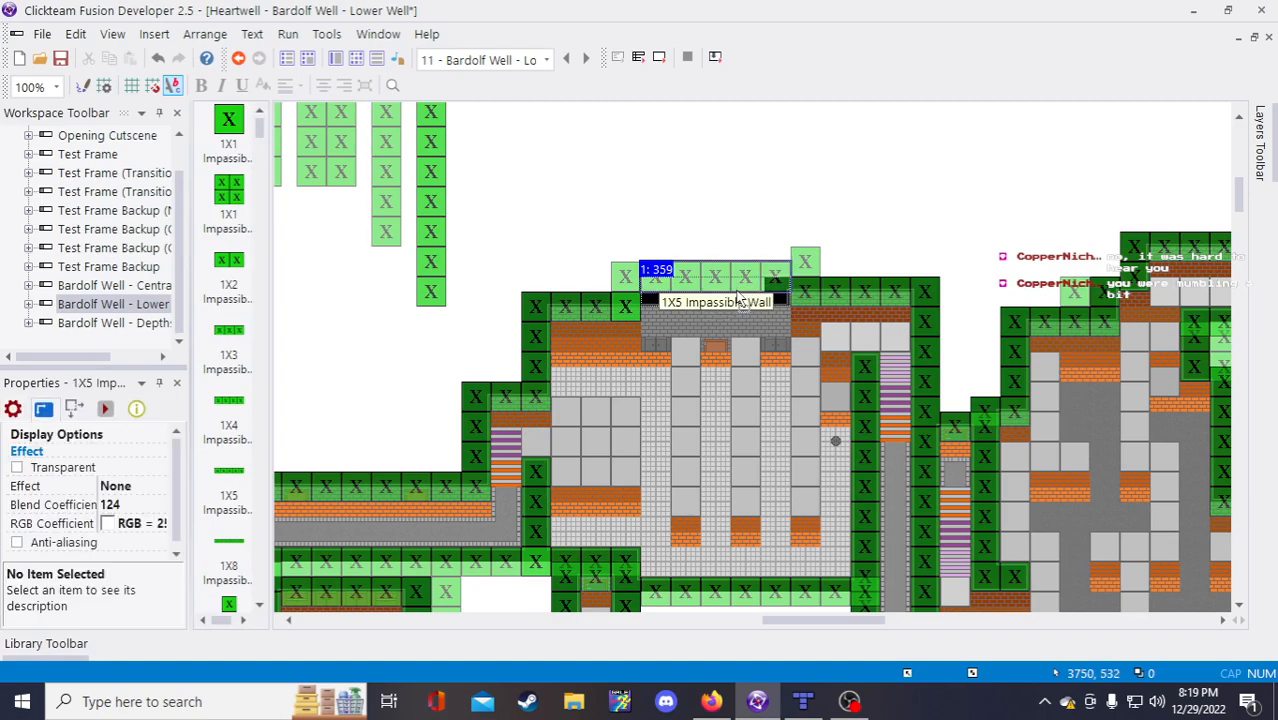
pyautogui.moveTo(738, 303); pyautogui.dragTo(738, 318)
pyautogui.click(599, 312)
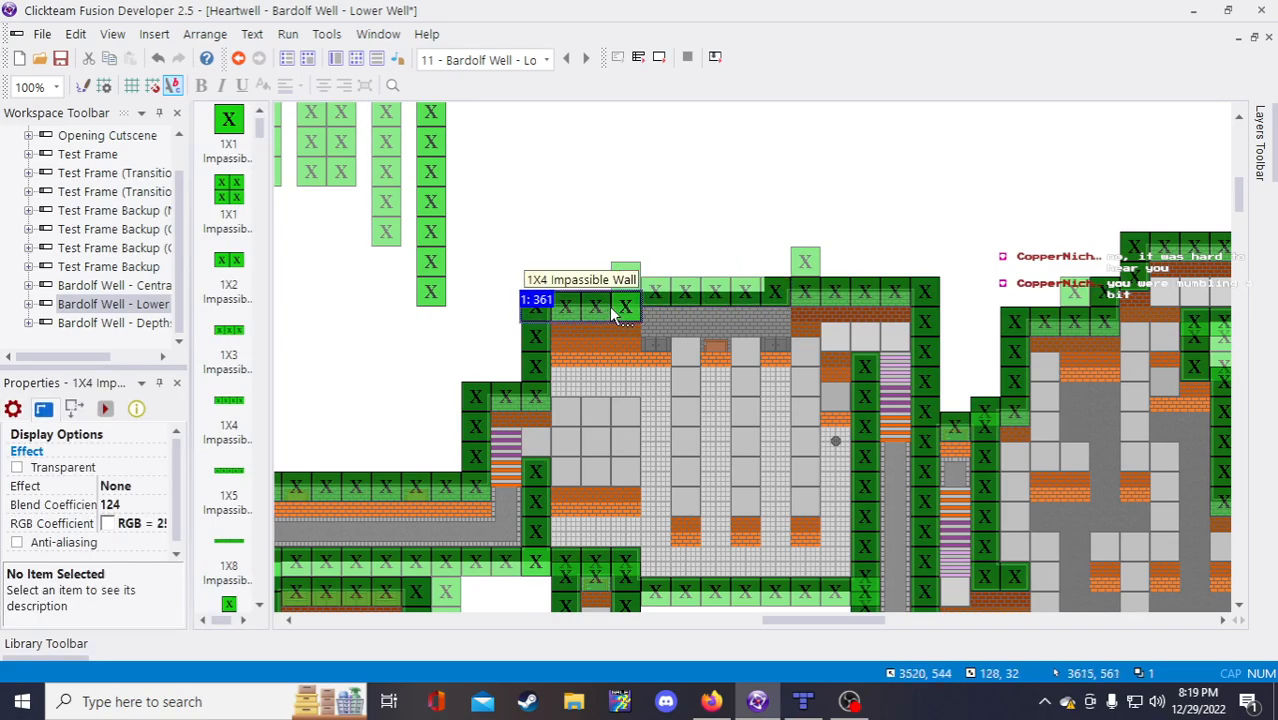
pyautogui.moveTo(575, 318); pyautogui.dragTo(604, 242)
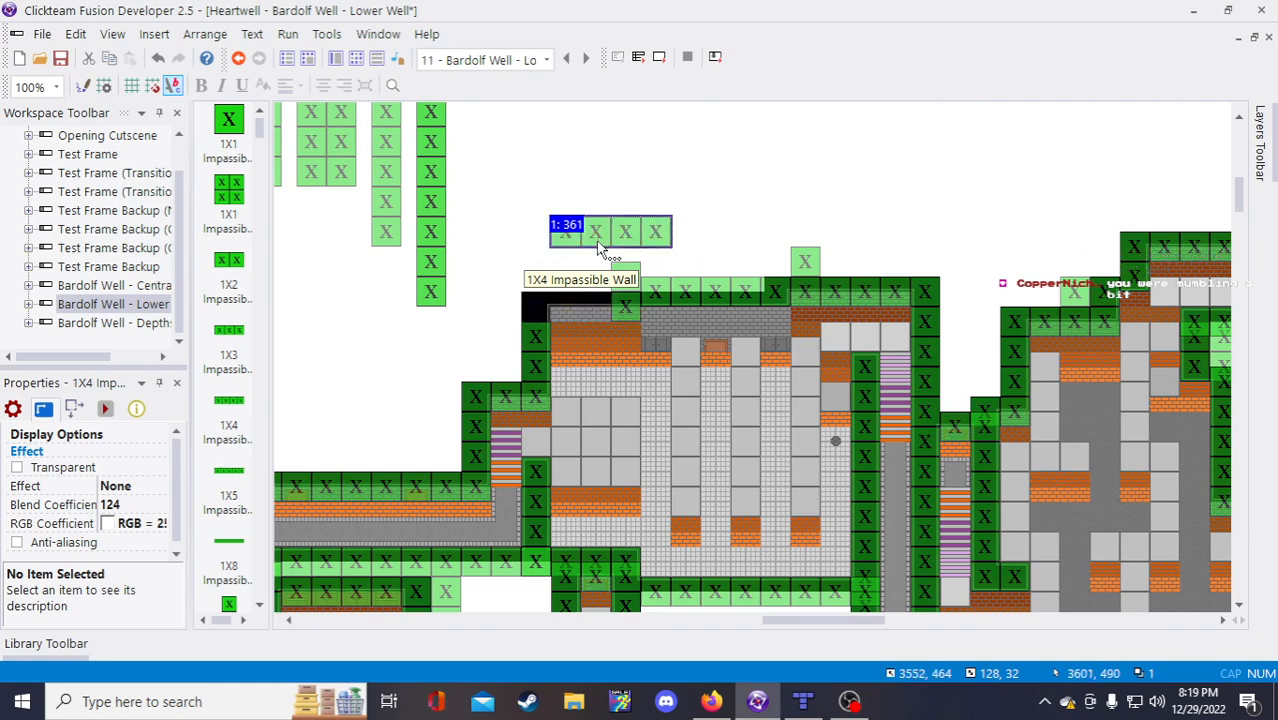
pyautogui.hotkey('ctrl', 'z')
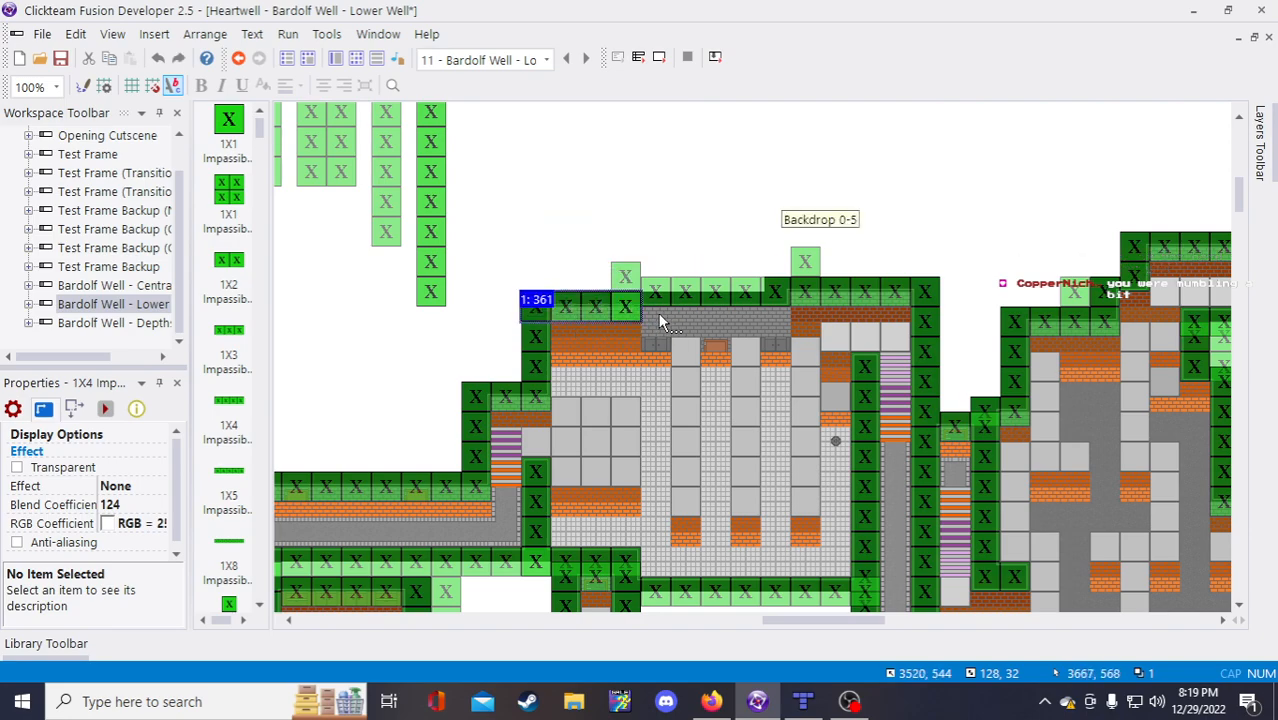
# Step: Settle the 1X5 Impassible Wall one tile above the brick strip
pyautogui.click(536, 360)
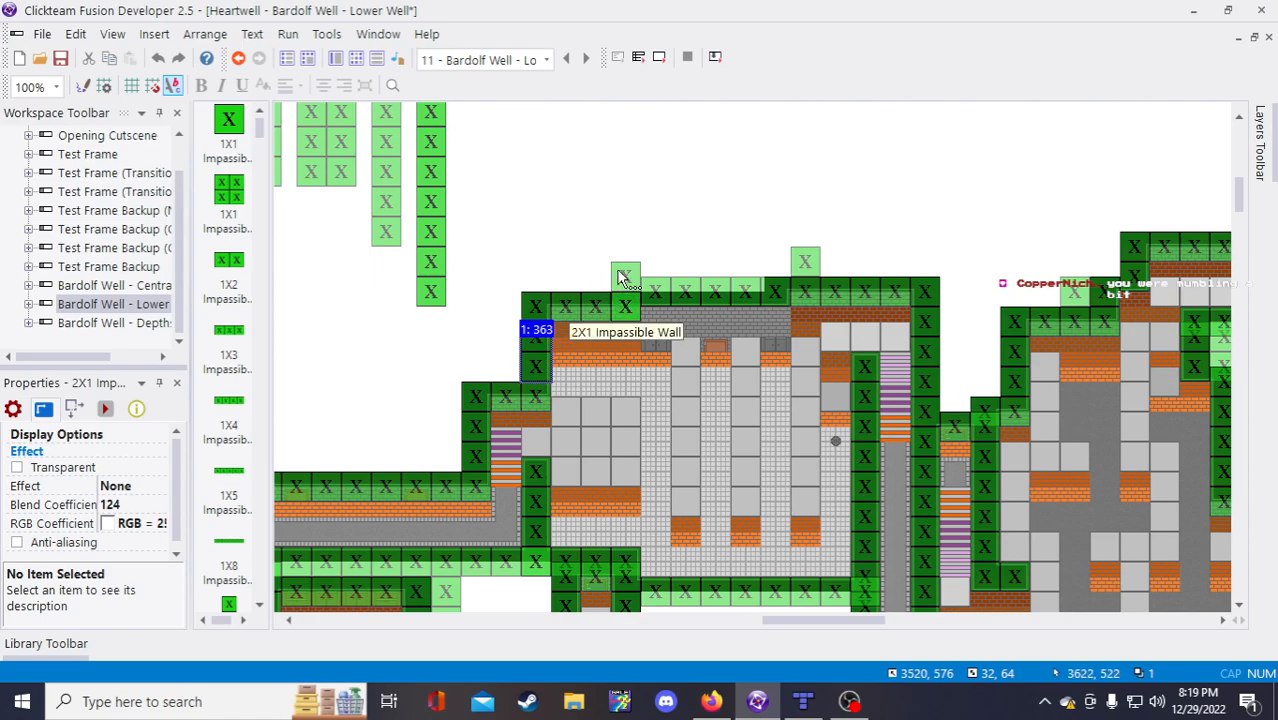
pyautogui.click(697, 298)
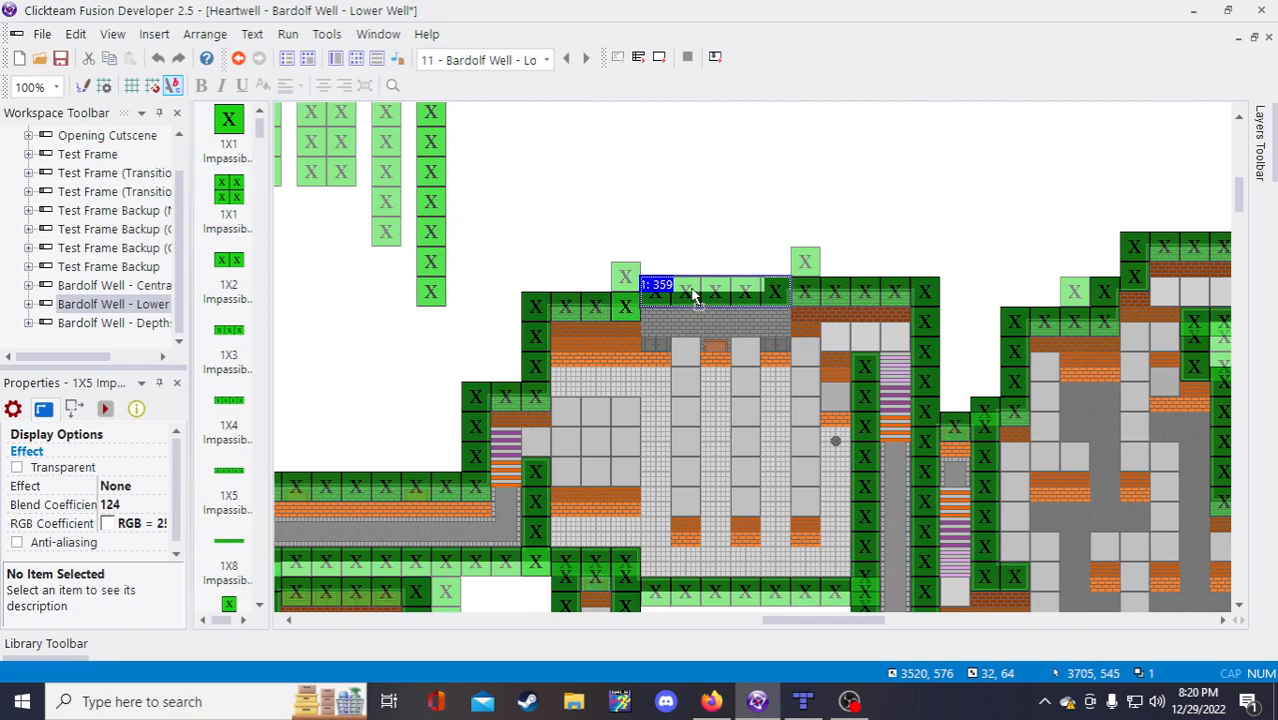
pyautogui.moveTo(694, 296); pyautogui.dragTo(695, 314)
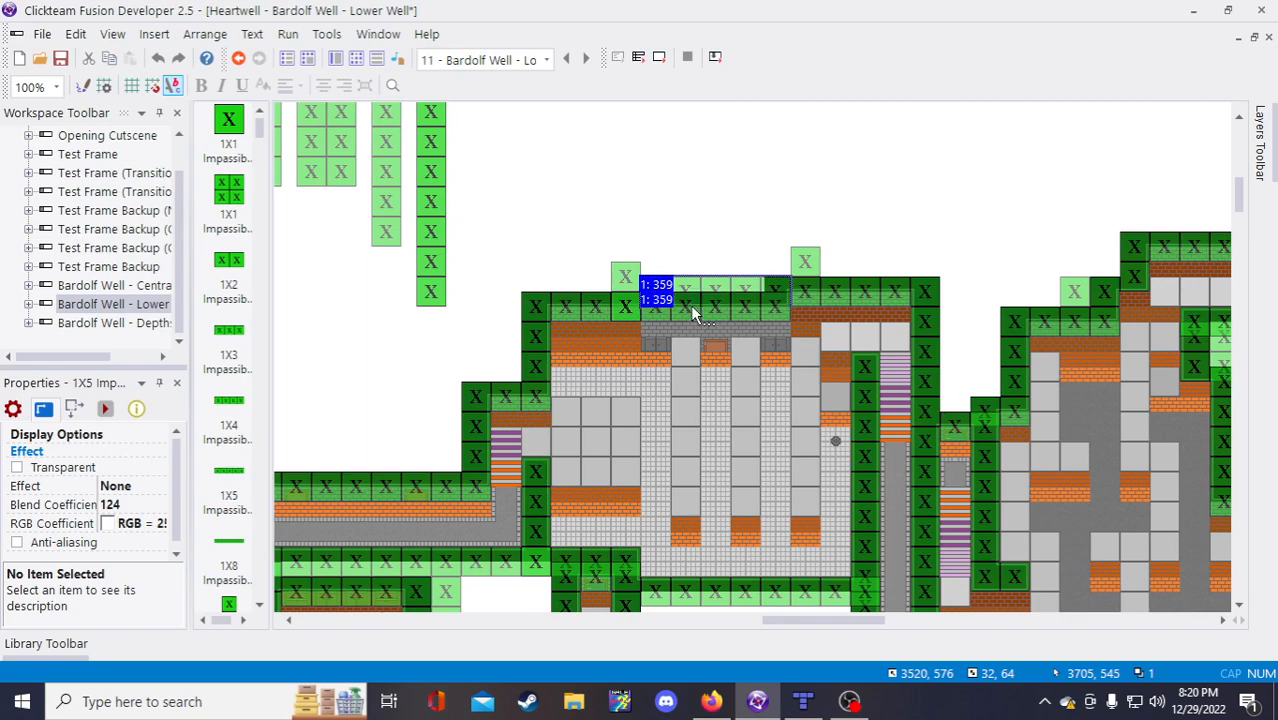
pyautogui.click(700, 261)
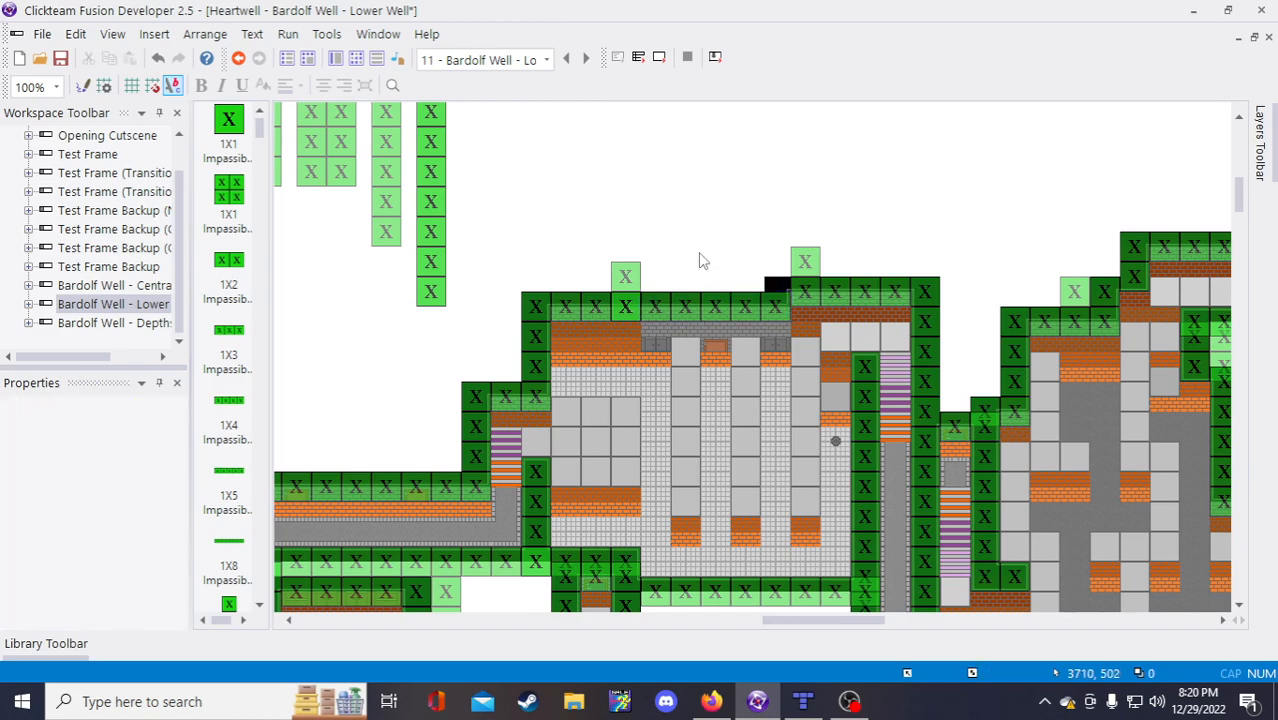
pyautogui.click(713, 302)
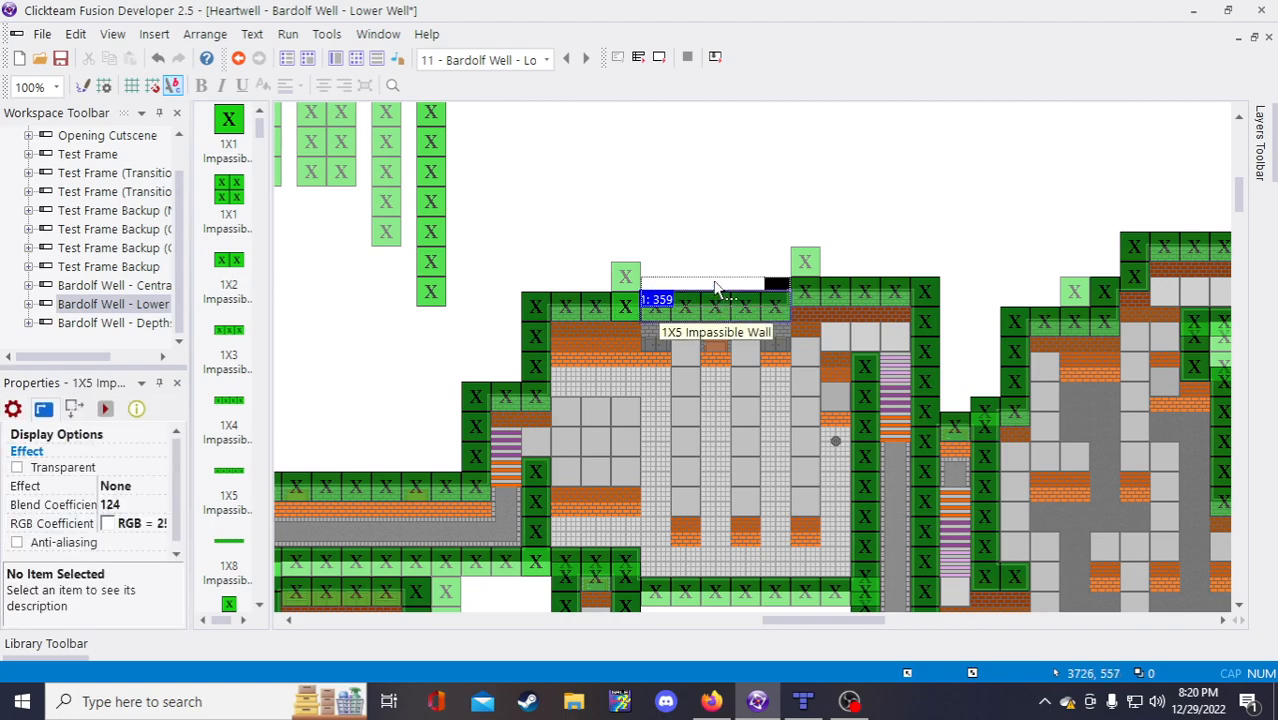
pyautogui.moveTo(715, 288); pyautogui.dragTo(714, 289)
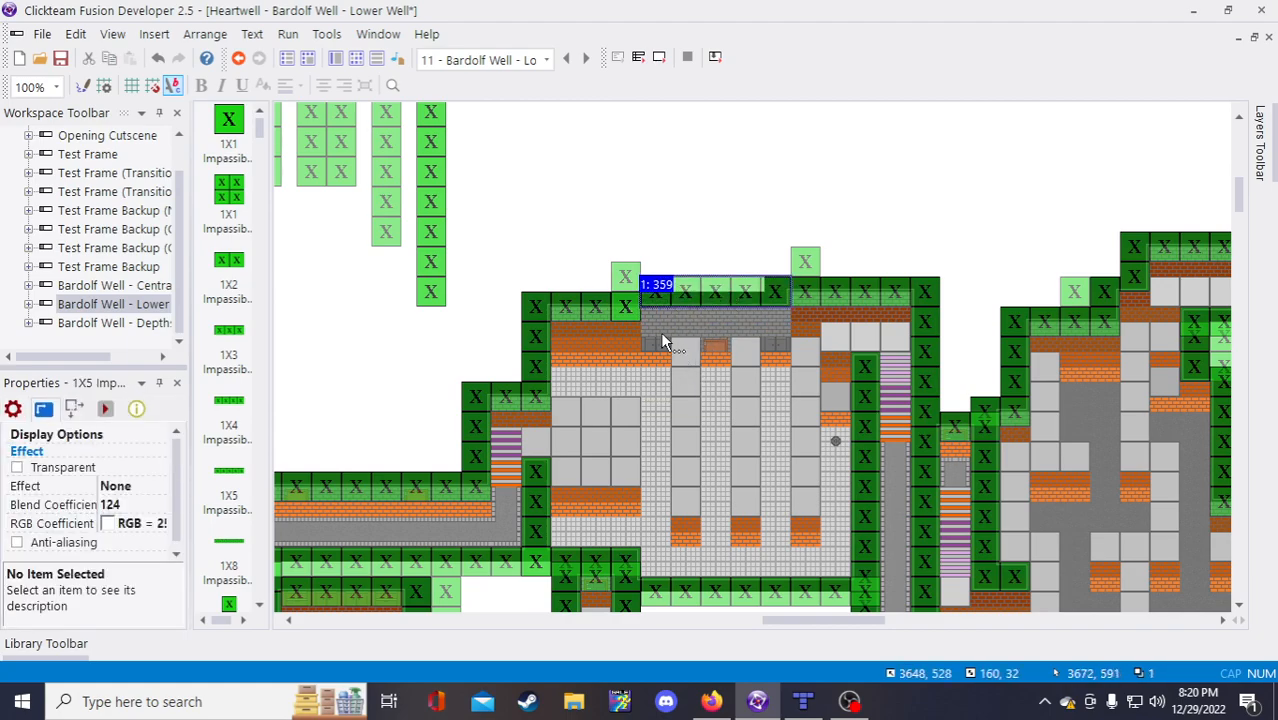
# Step: Delete the 2X1 Impassible Wall and the leftover 1X1 wall above the top
pyautogui.click(628, 275)
pyautogui.press('Delete')
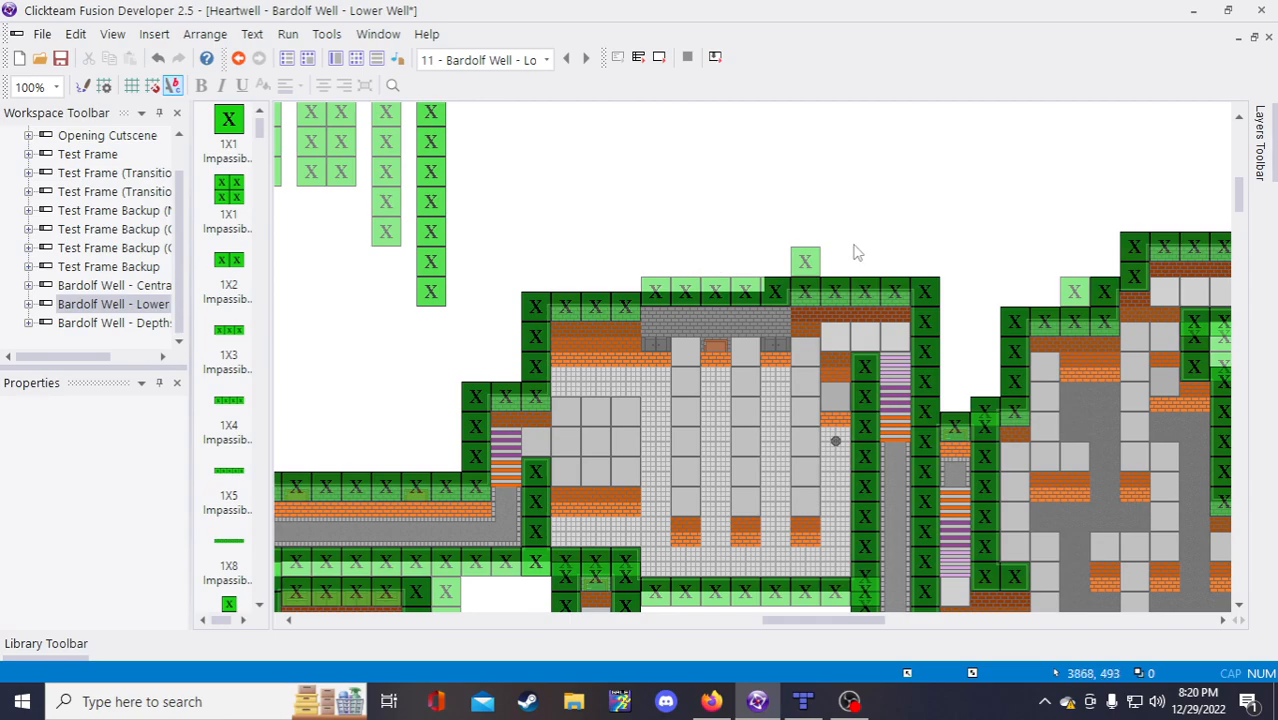
pyautogui.click(805, 262)
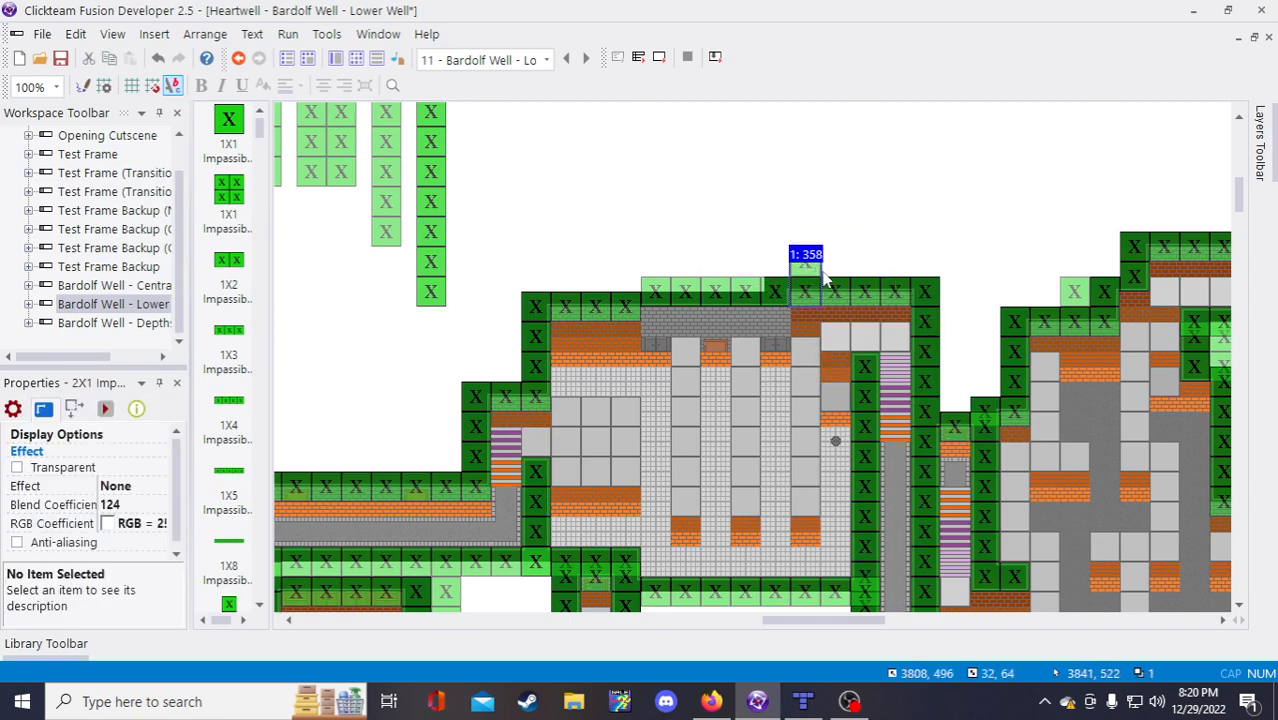
pyautogui.press('Delete')
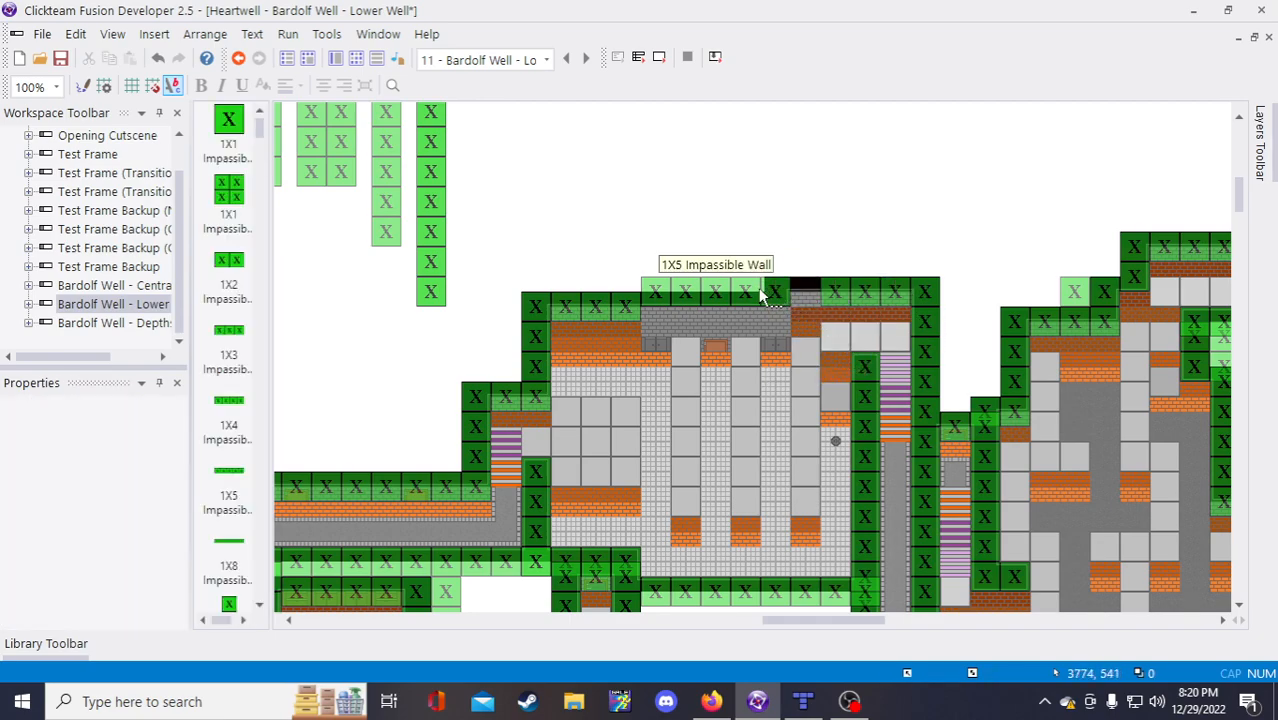
# Step: Shift the right-hand 1X4 wall one tile left and check the 8X1 and 4X1 side walls
pyautogui.click(760, 292)
pyautogui.click(858, 290)
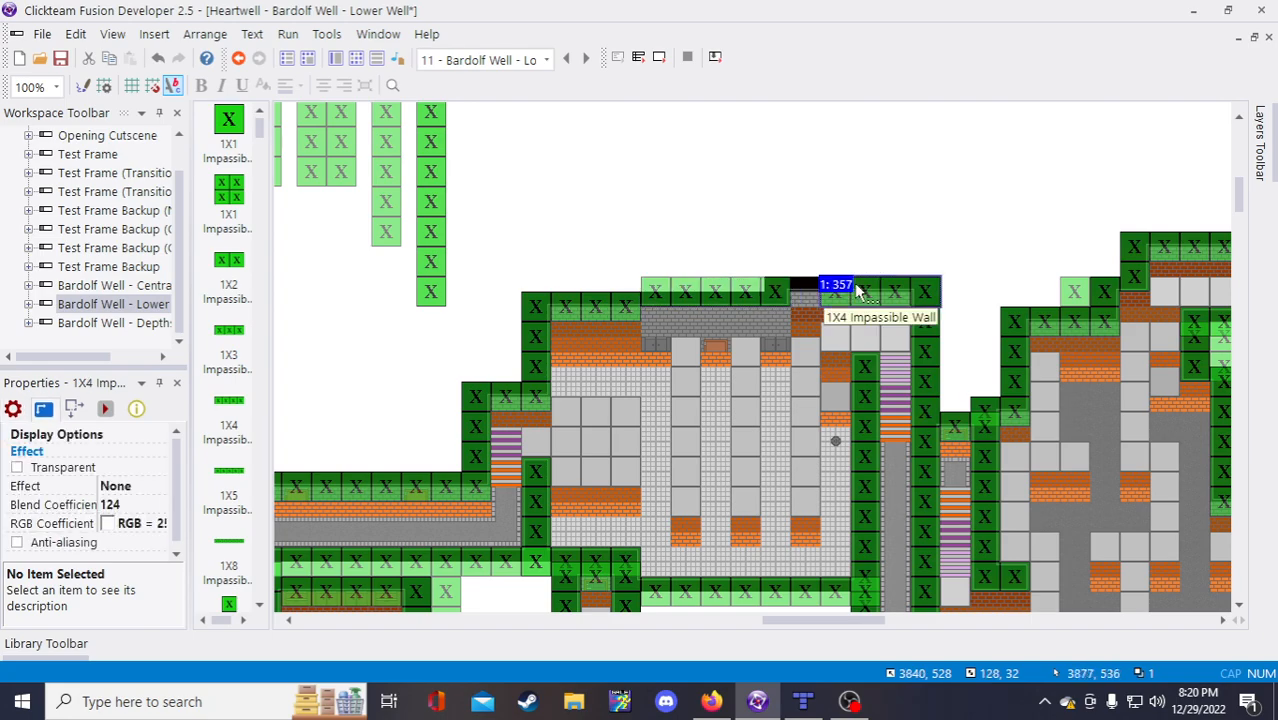
pyautogui.moveTo(858, 290); pyautogui.dragTo(830, 290)
pyautogui.click(865, 243)
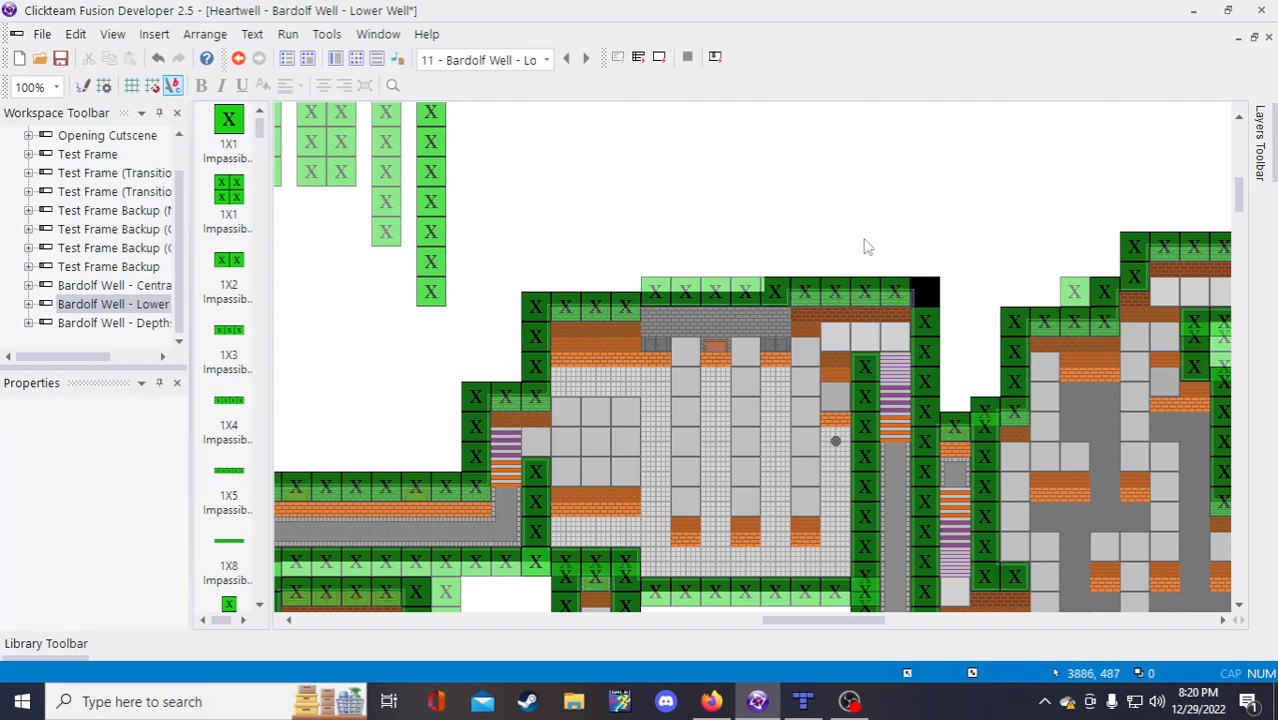
pyautogui.click(926, 334)
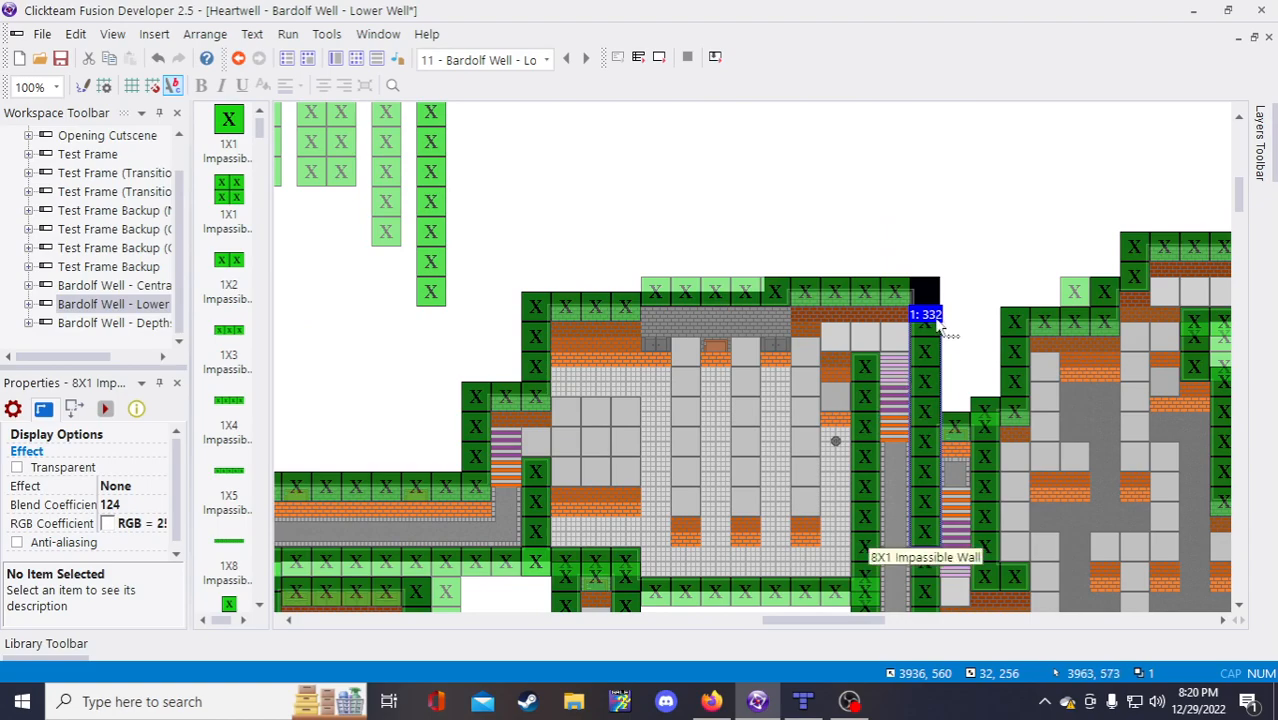
pyautogui.click(476, 406)
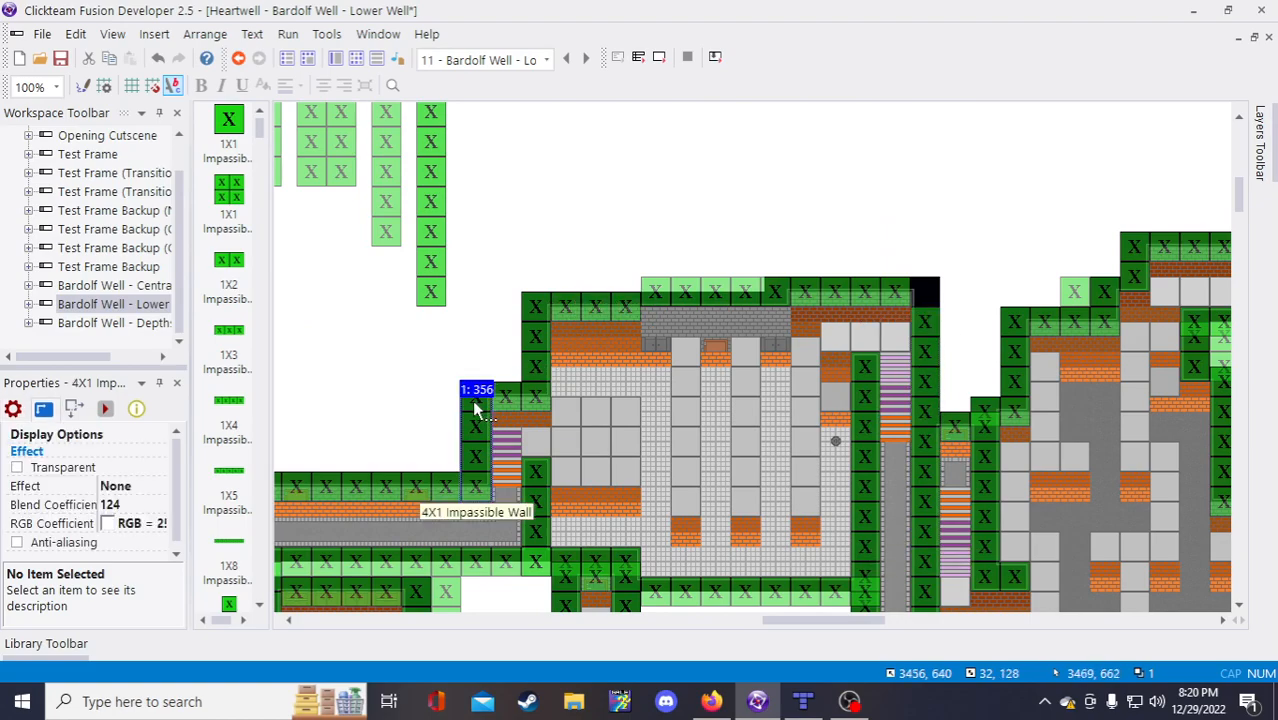
pyautogui.scroll(-3, 995, 393)
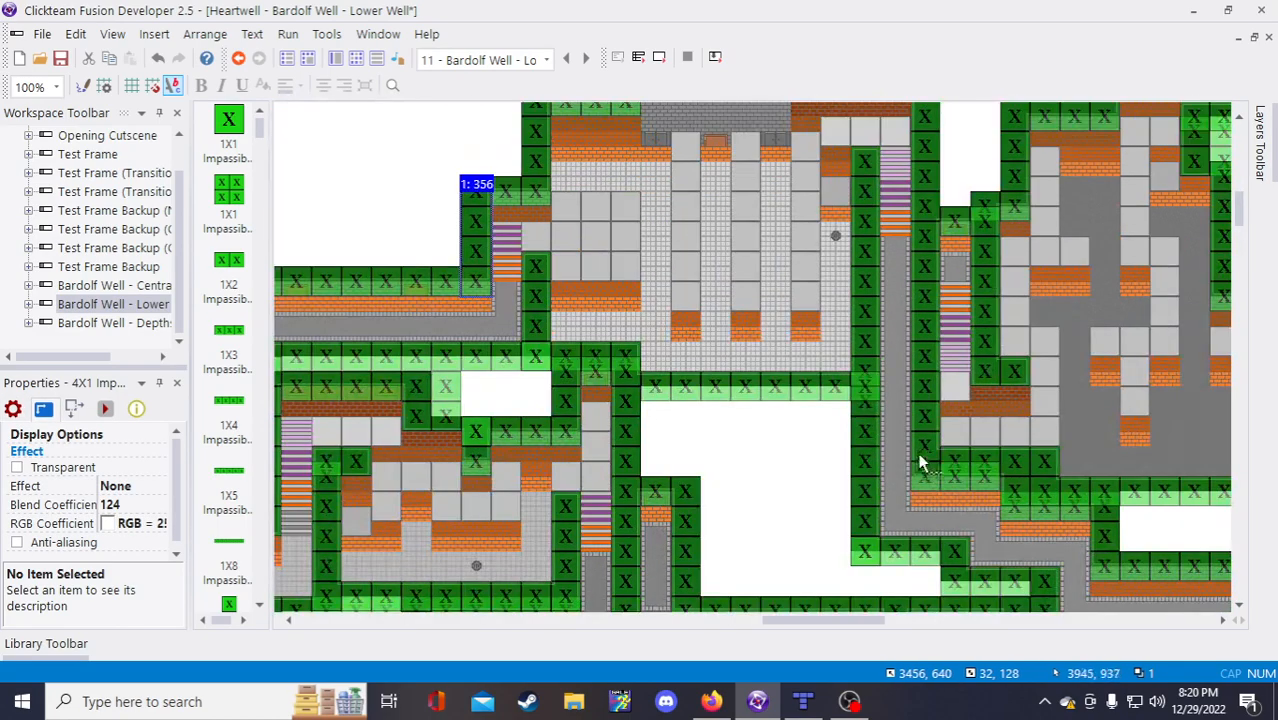
# Step: Paste a copy of the 1X2 Impassible Wall into the top-right corner gap
pyautogui.click(975, 222)
pyautogui.scroll(3, 962, 290)
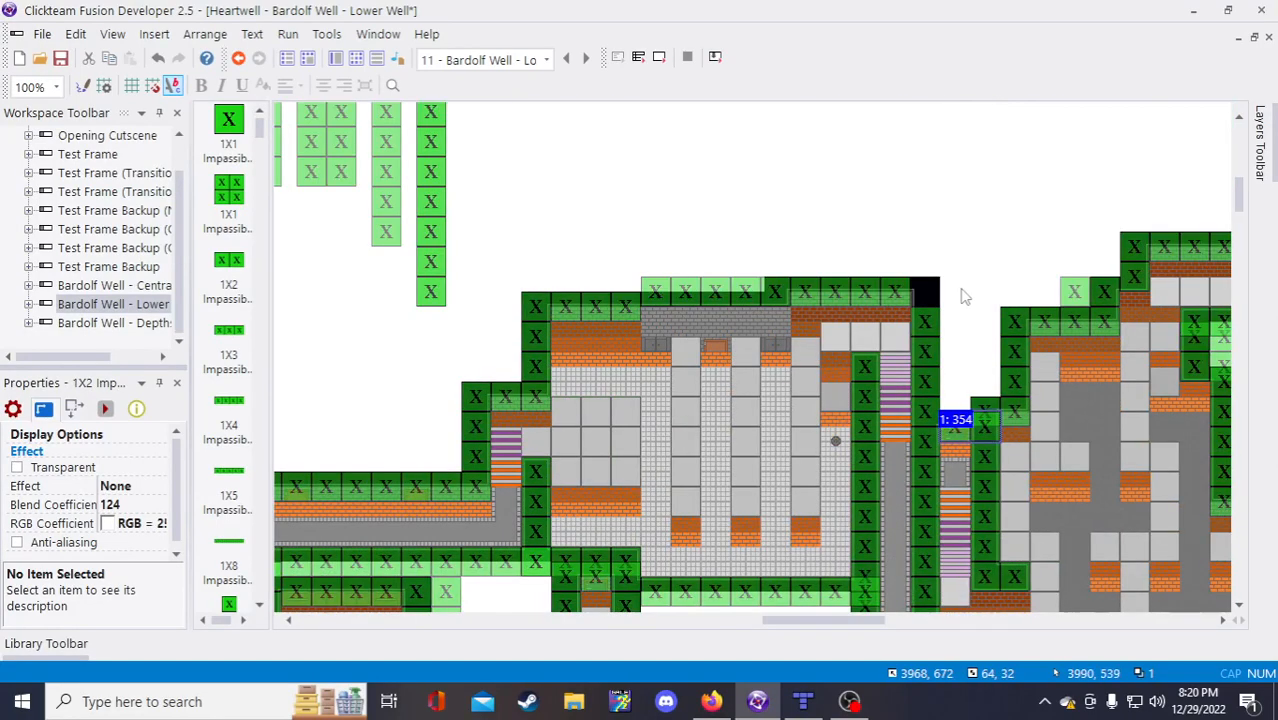
pyautogui.hotkey('ctrl', 'v')
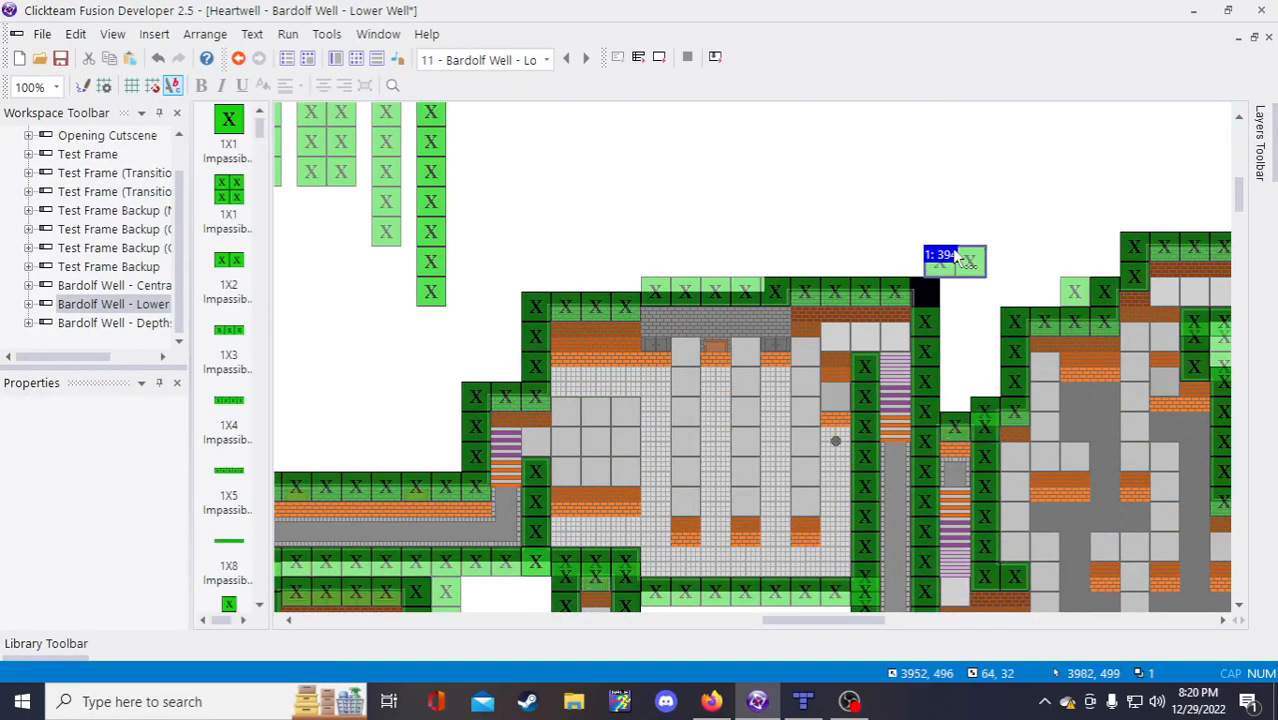
pyautogui.click(925, 249)
pyautogui.moveTo(914, 300); pyautogui.dragTo(921, 298)
# Step: Delete the 1X5 Impassible Wall and slide the 1X4 wall one tile left
pyautogui.click(932, 237)
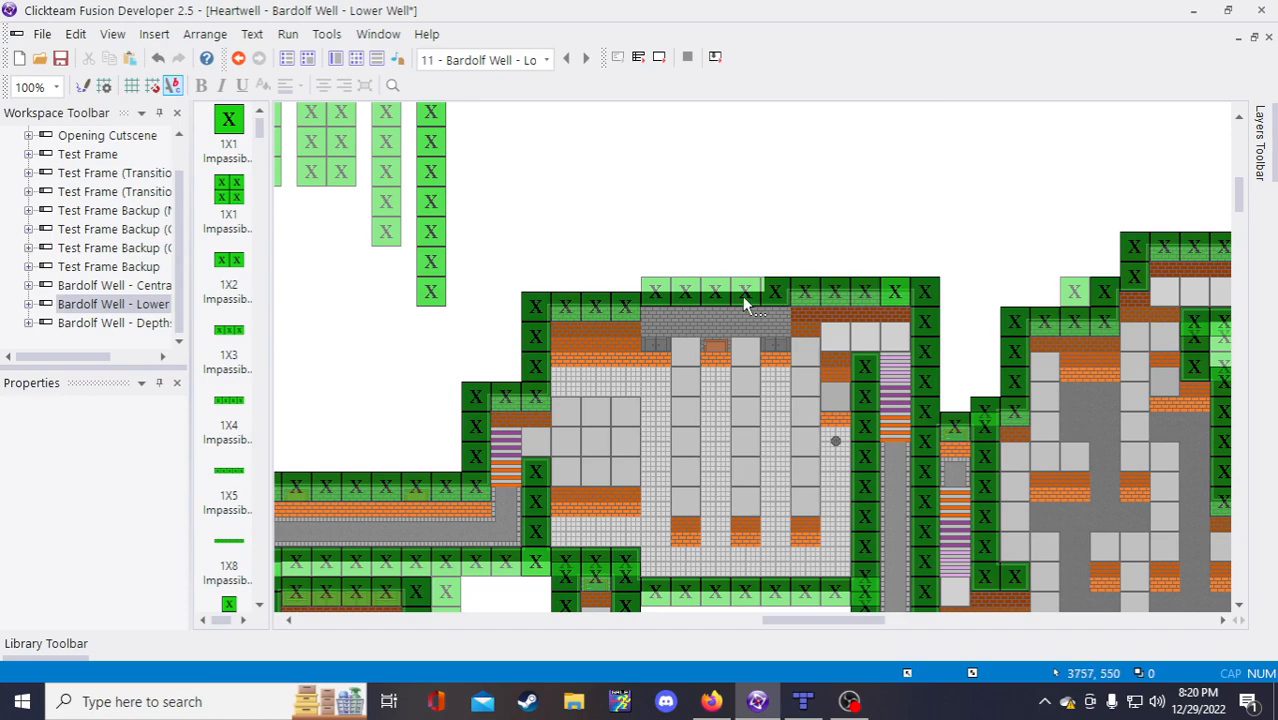
pyautogui.click(742, 296)
pyautogui.click(808, 298)
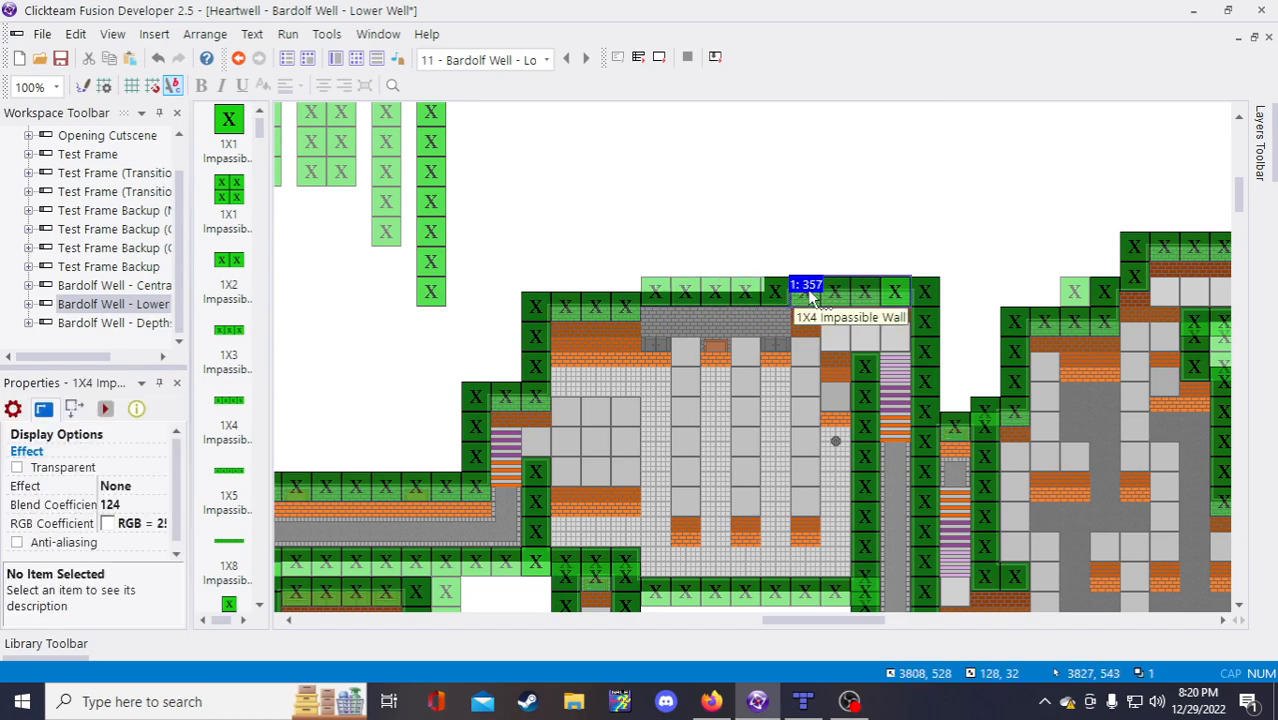
pyautogui.click(742, 298)
pyautogui.press('Delete')
pyautogui.moveTo(806, 302); pyautogui.dragTo(778, 303)
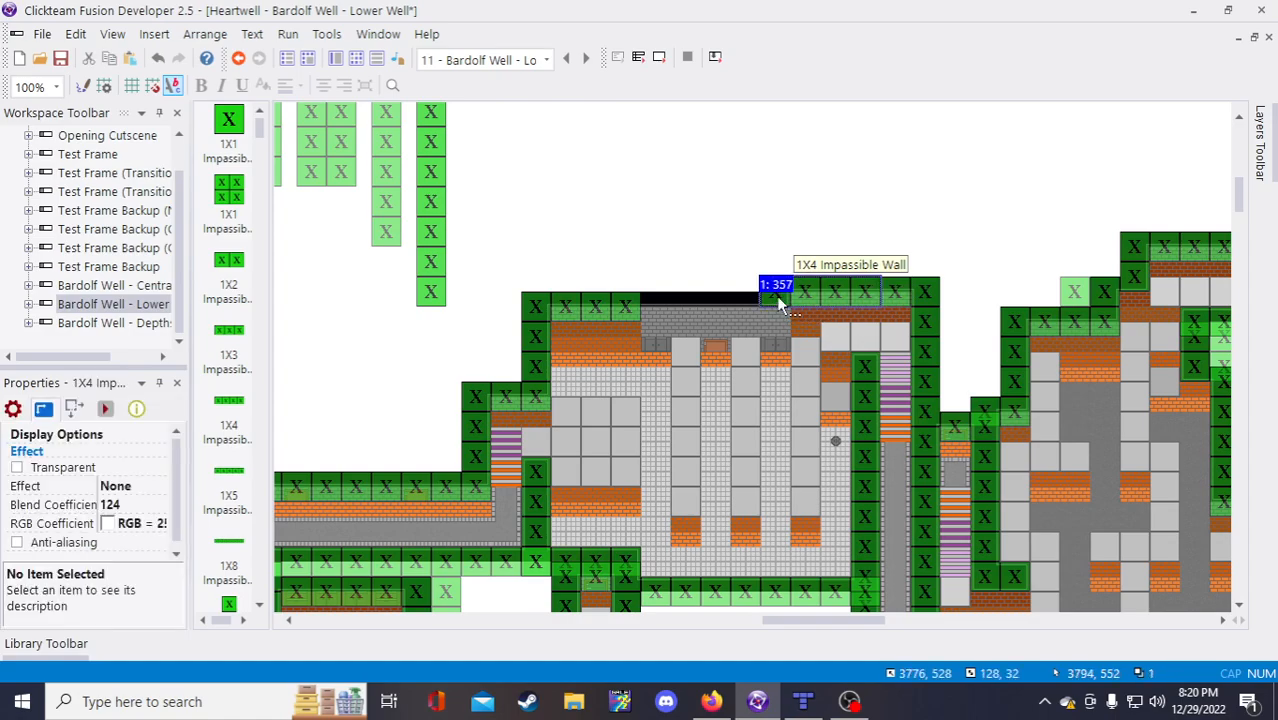
# Step: Place a copy of the 1X4 Impassible Wall into the black gap above the room
pyautogui.hotkey('ctrl', 'c')
pyautogui.hotkey('ctrl', 'v')
pyautogui.click(694, 223)
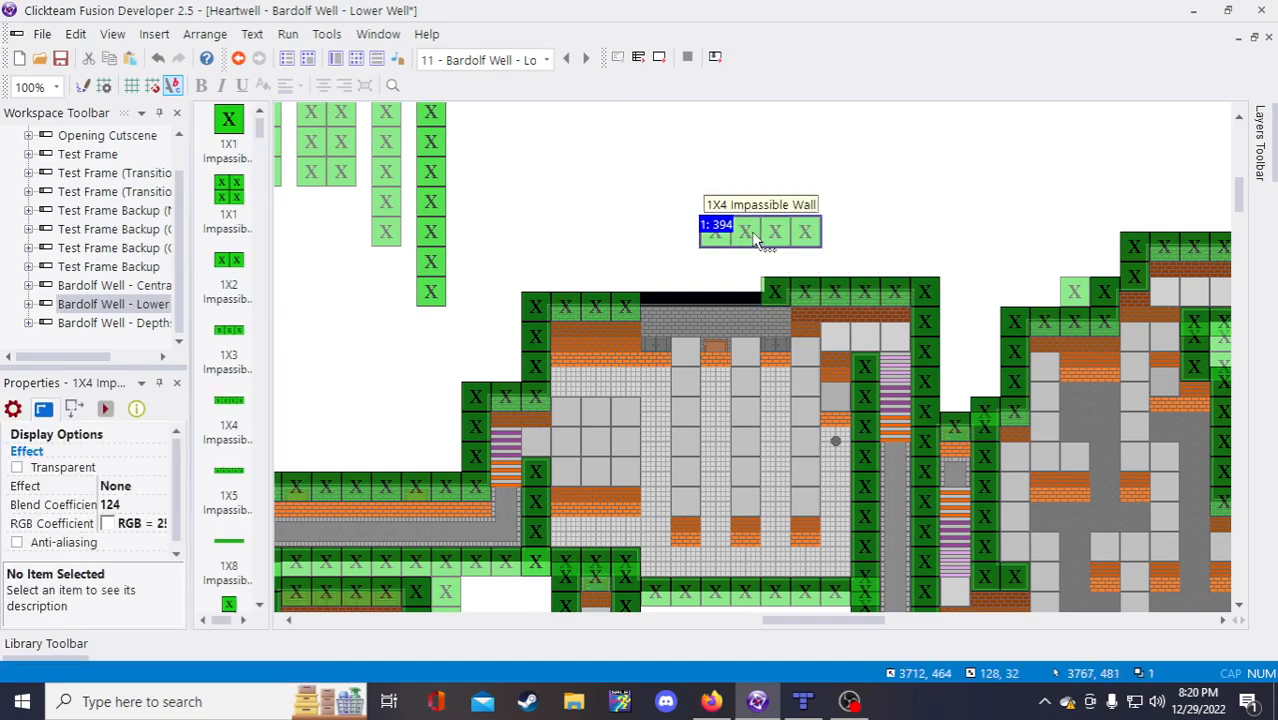
pyautogui.moveTo(757, 238); pyautogui.dragTo(691, 291)
pyautogui.click(790, 209)
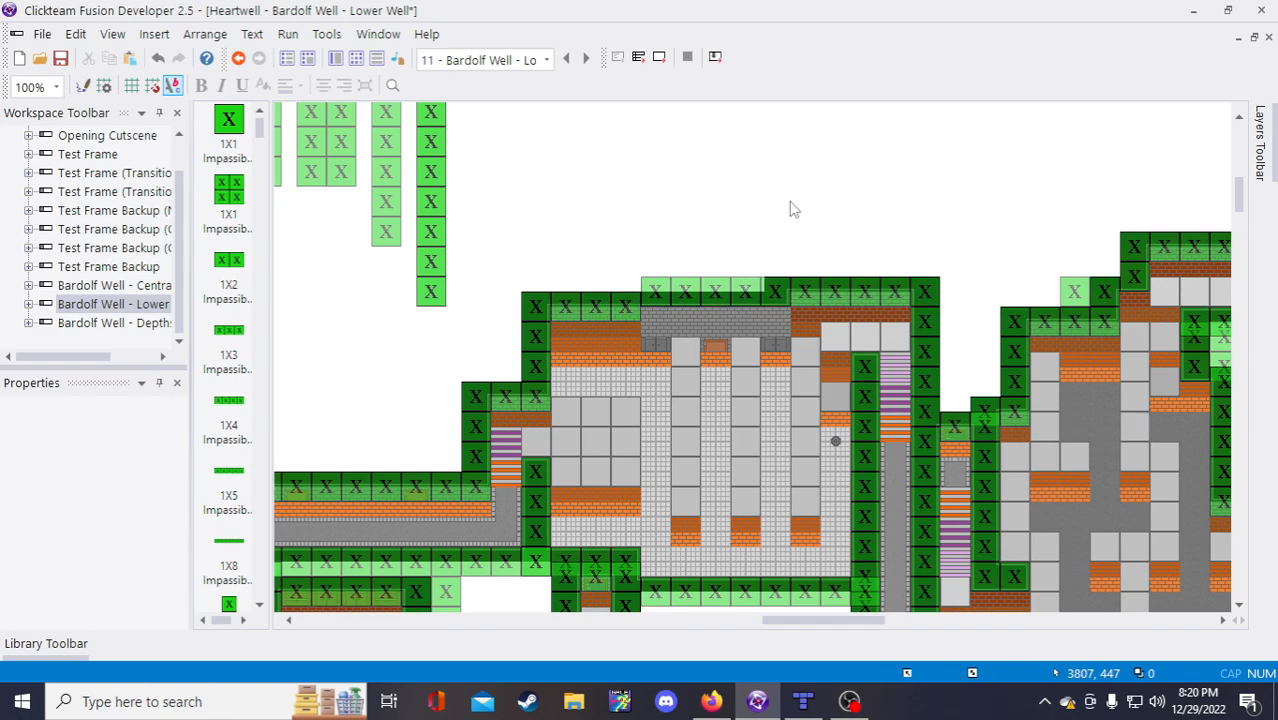
pyautogui.click(633, 348)
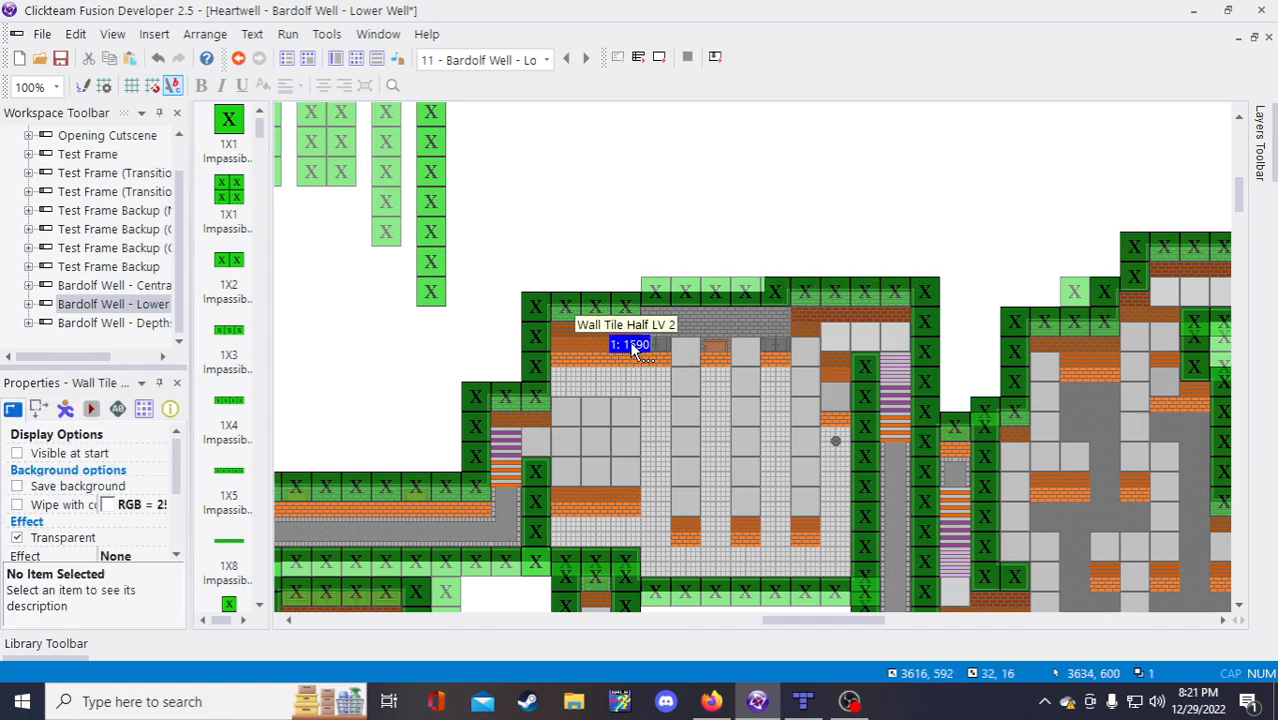
# Step: Move the Wall Tile Half LV 2 up and duplicate it into 1 row of 4 columns
pyautogui.moveTo(633, 348); pyautogui.dragTo(621, 228)
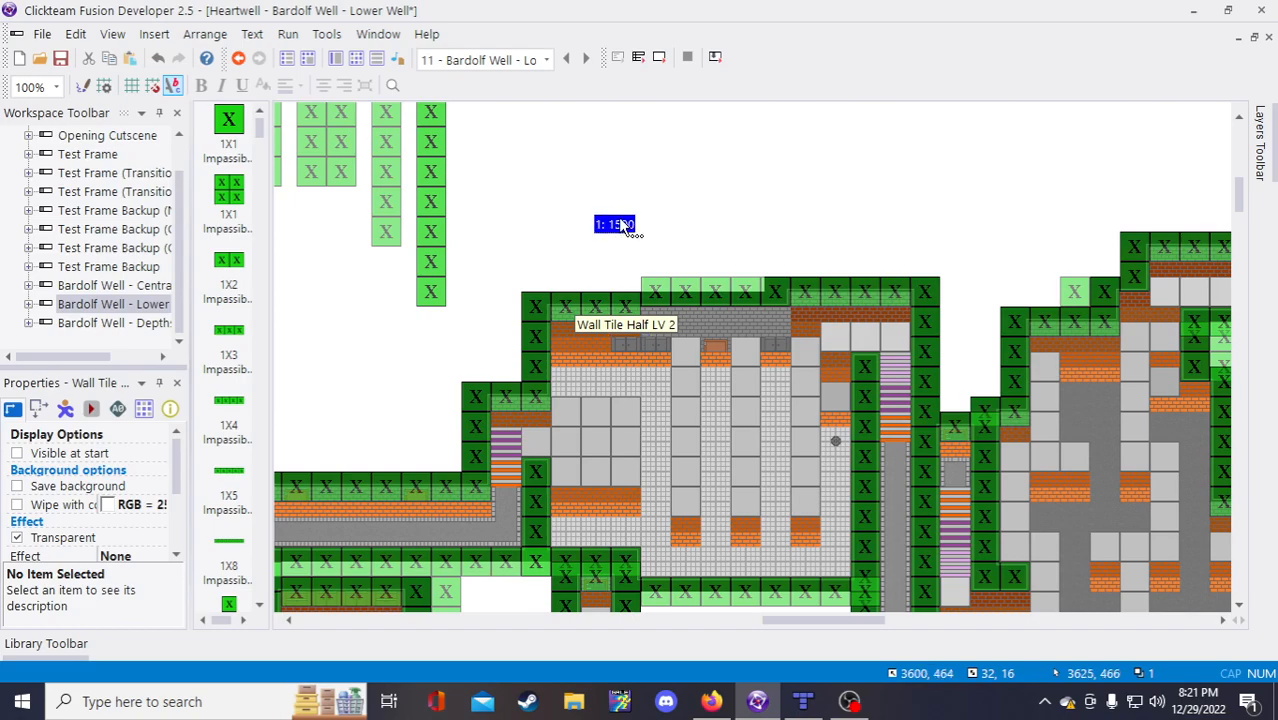
pyautogui.rightClick(621, 228)
pyautogui.click(680, 369)
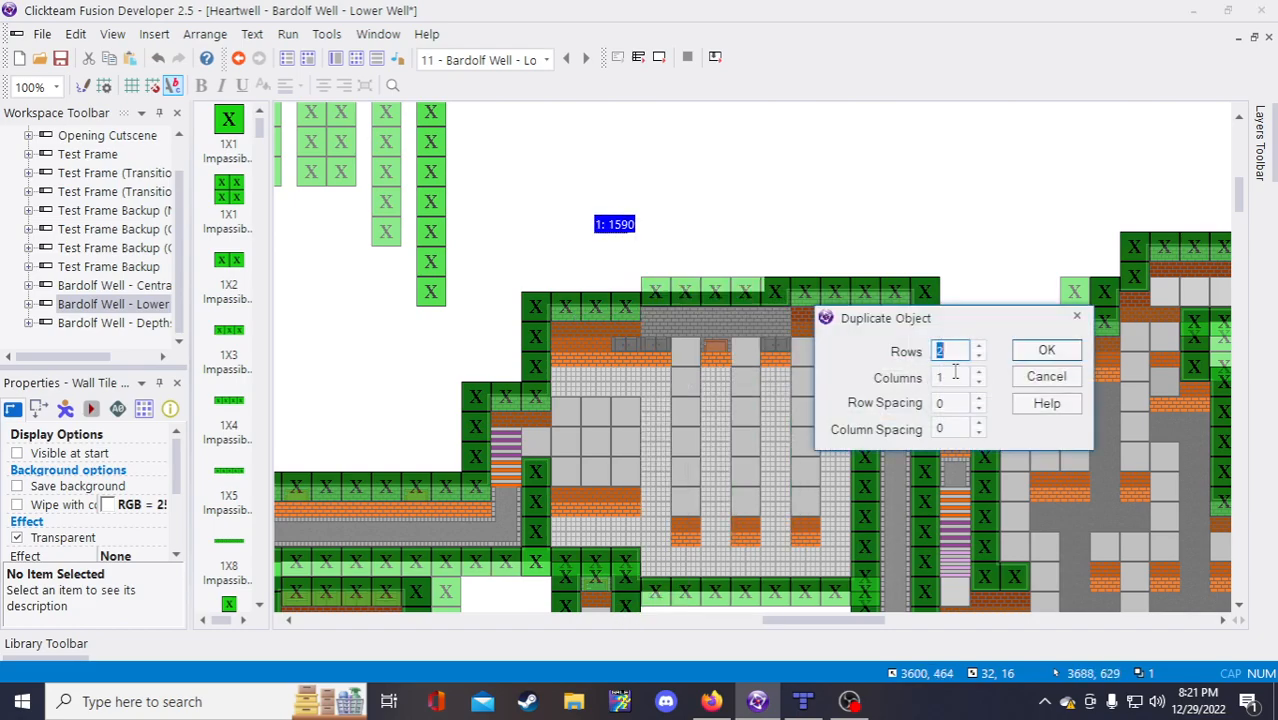
pyautogui.click(979, 357)
pyautogui.click(979, 357)
pyautogui.click(979, 372)
pyautogui.click(979, 372)
pyautogui.click(979, 372)
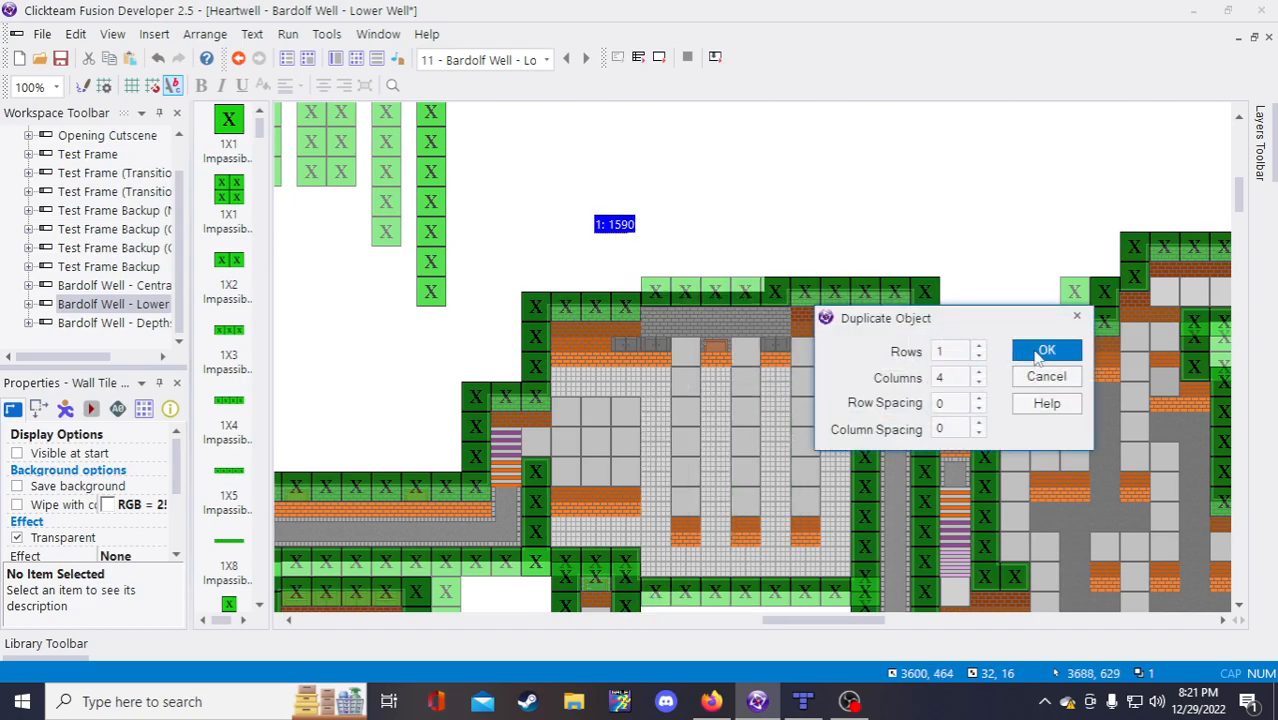
pyautogui.click(1042, 351)
pyautogui.click(652, 168)
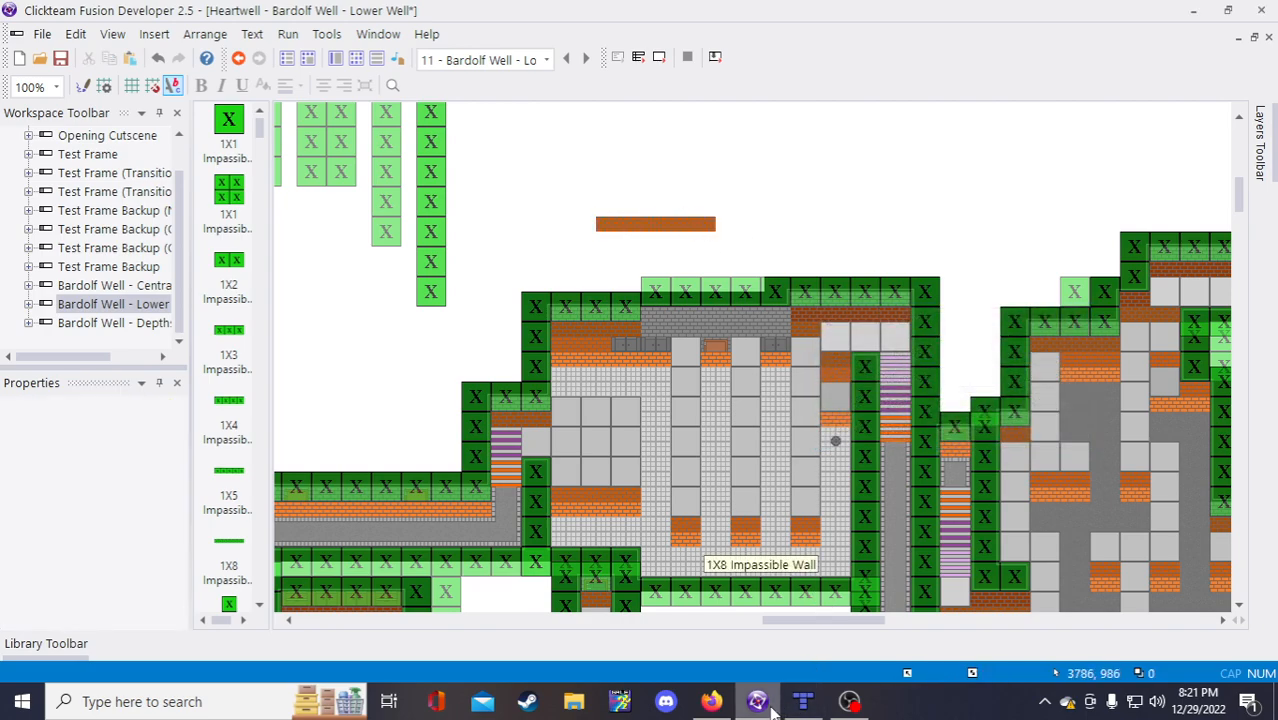
# Step: Glance at the music player and dev stream notes in the browser, then return to Fusion
pyautogui.click(711, 701)
pyautogui.click(565, 10)
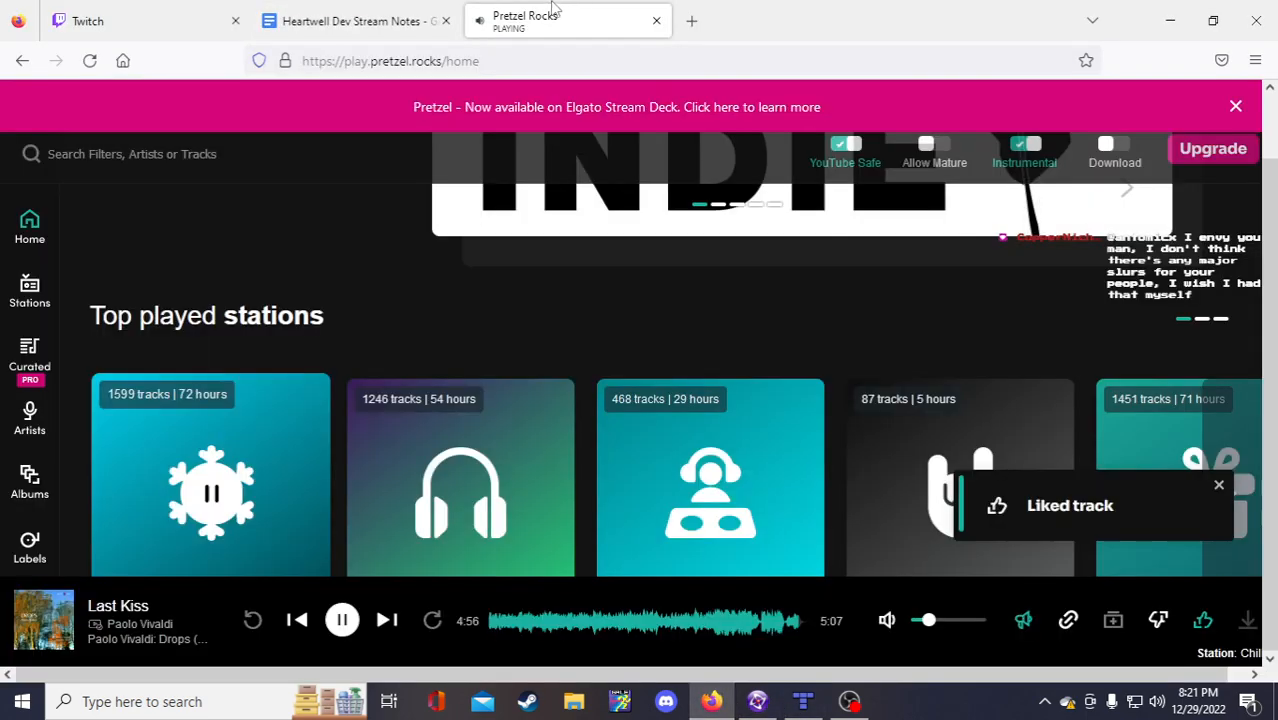
pyautogui.click(360, 20)
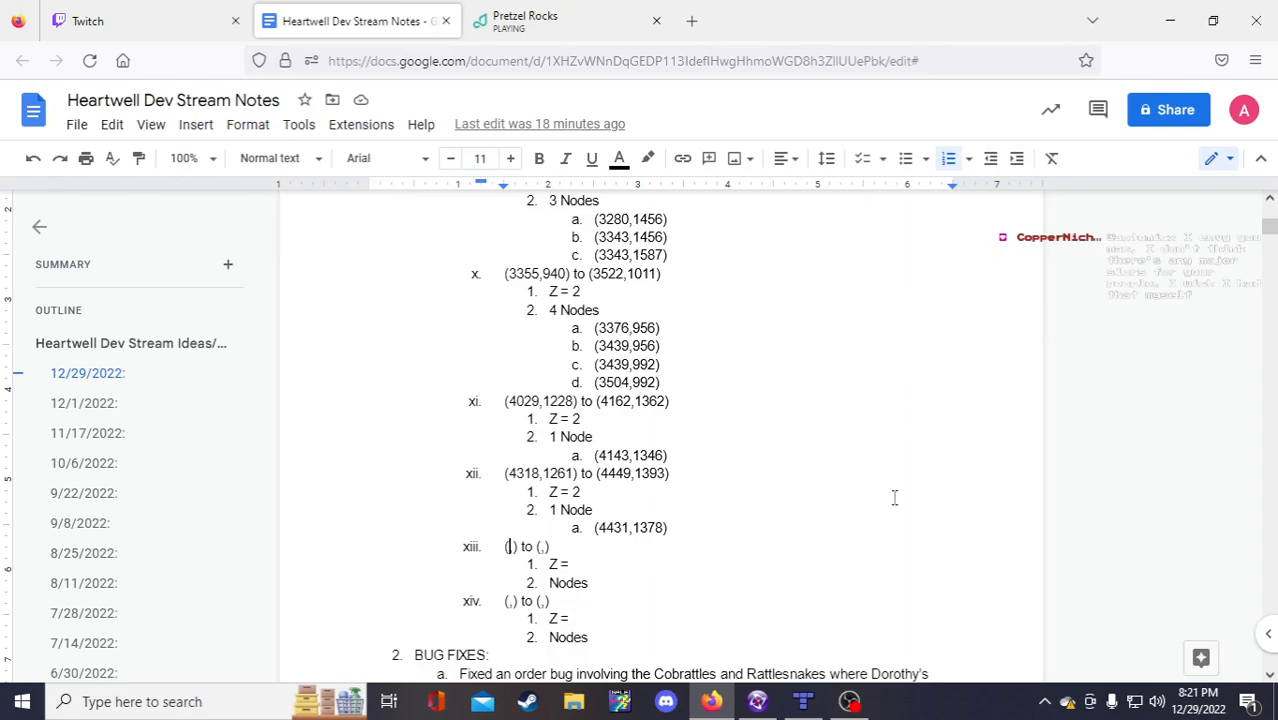
pyautogui.click(711, 701)
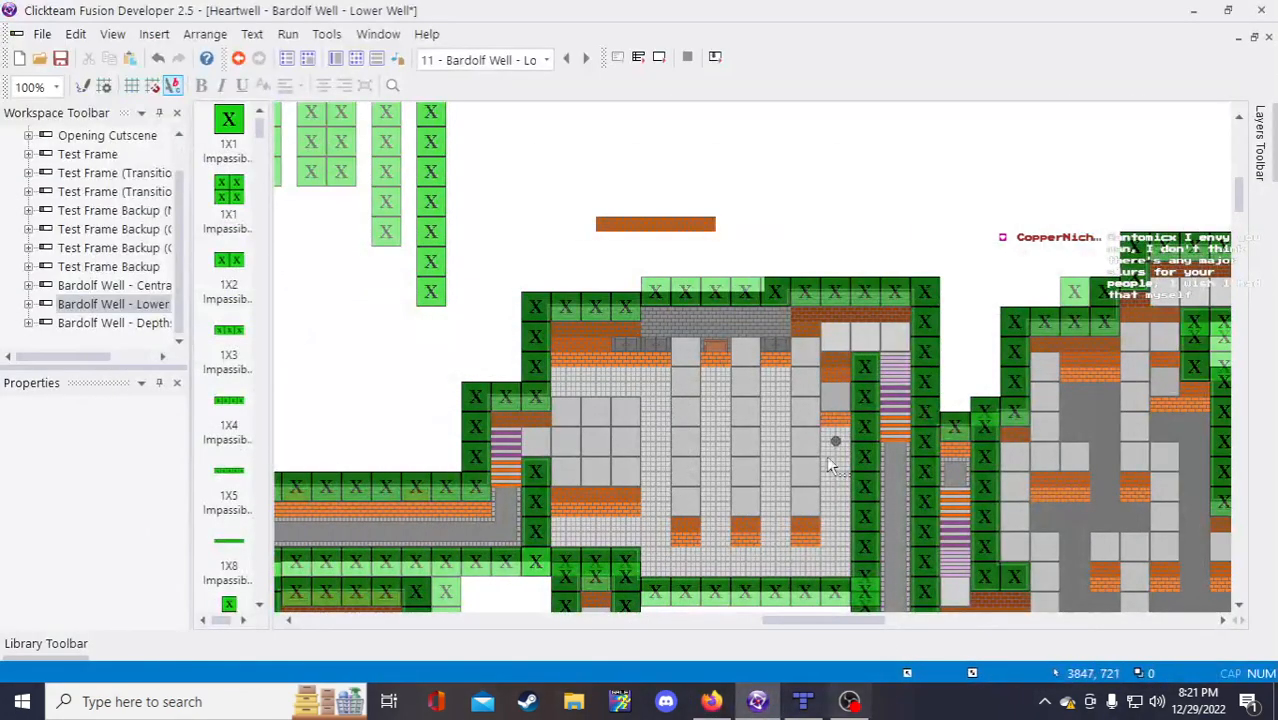
# Step: Move three of the orange wall tile pieces down into the top wall row
pyautogui.click(628, 226)
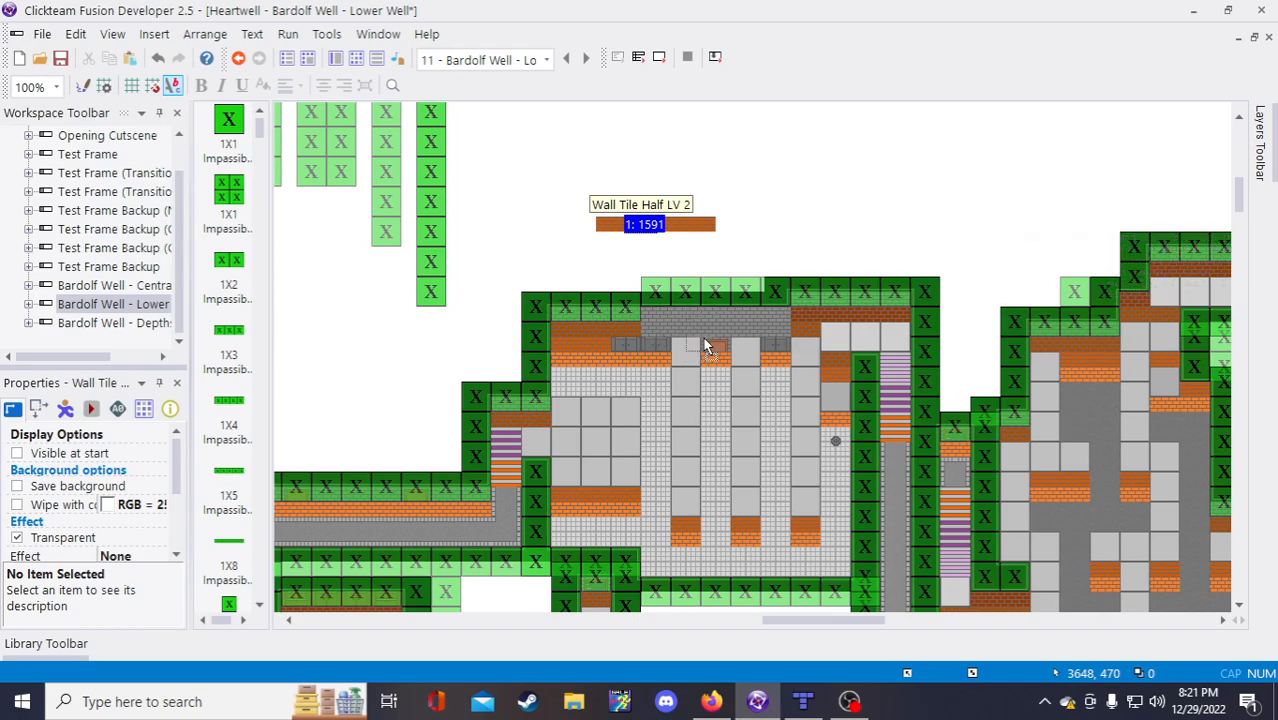
pyautogui.moveTo(703, 345)
pyautogui.mouseDown()
pyautogui.moveTo(659, 336)
pyautogui.moveTo(718, 343)
pyautogui.mouseUp()
pyautogui.click(727, 209)
pyautogui.moveTo(676, 223); pyautogui.dragTo(778, 346)
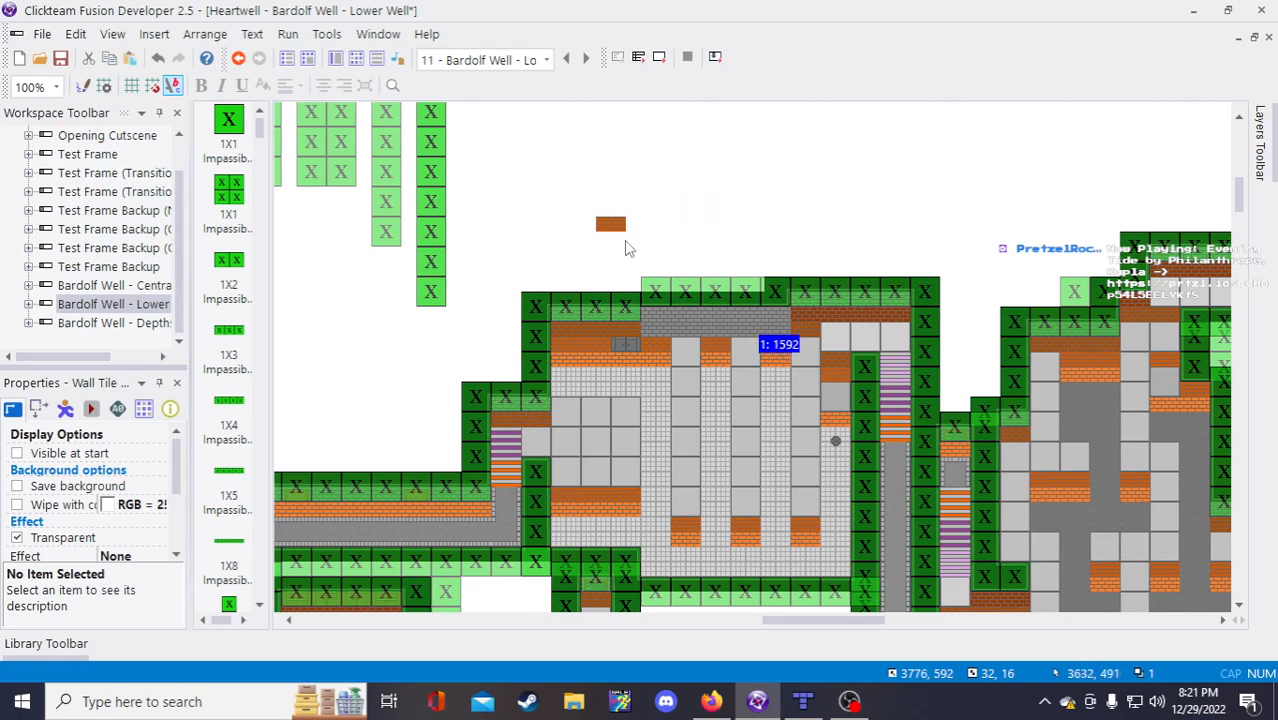
pyautogui.moveTo(613, 223); pyautogui.dragTo(629, 342)
pyautogui.click(699, 220)
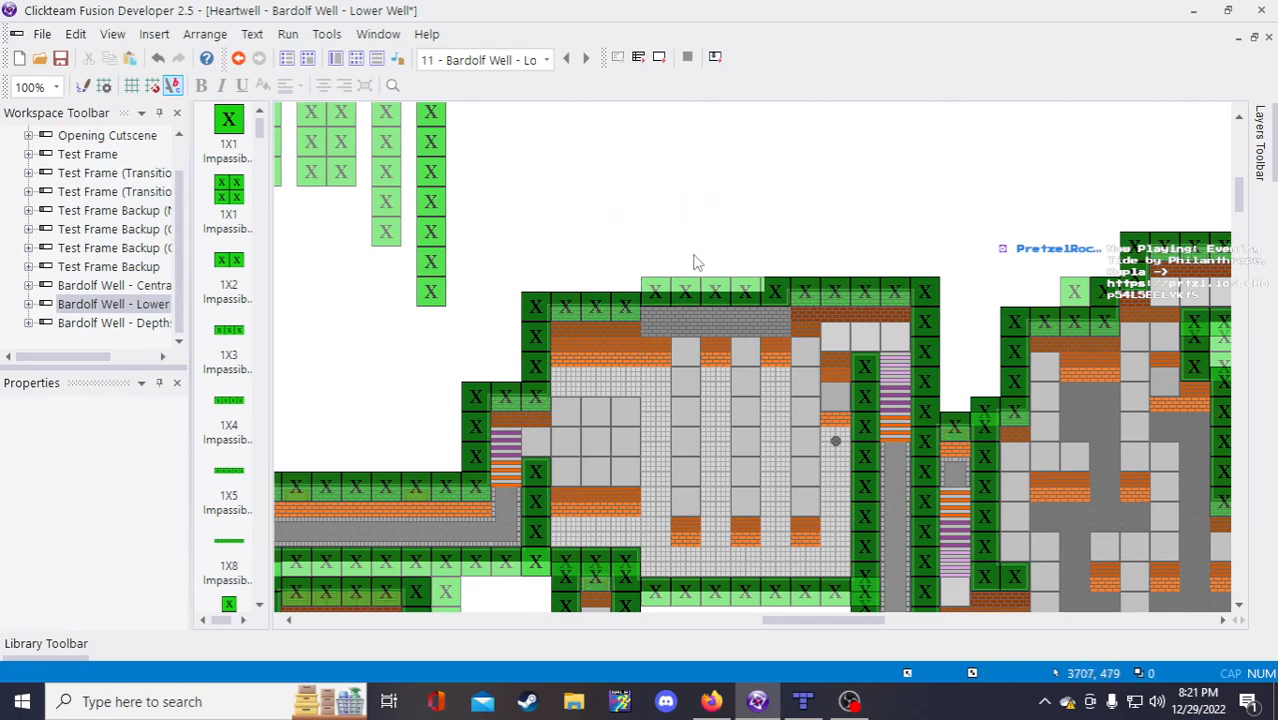
# Step: Inspect the placed wall tiles and save the frame
pyautogui.click(632, 332)
pyautogui.click(687, 206)
pyautogui.rightClick(615, 324)
pyautogui.click(586, 257)
pyautogui.click(621, 323)
pyautogui.click(583, 199)
pyautogui.hotkey('ctrl', 's')
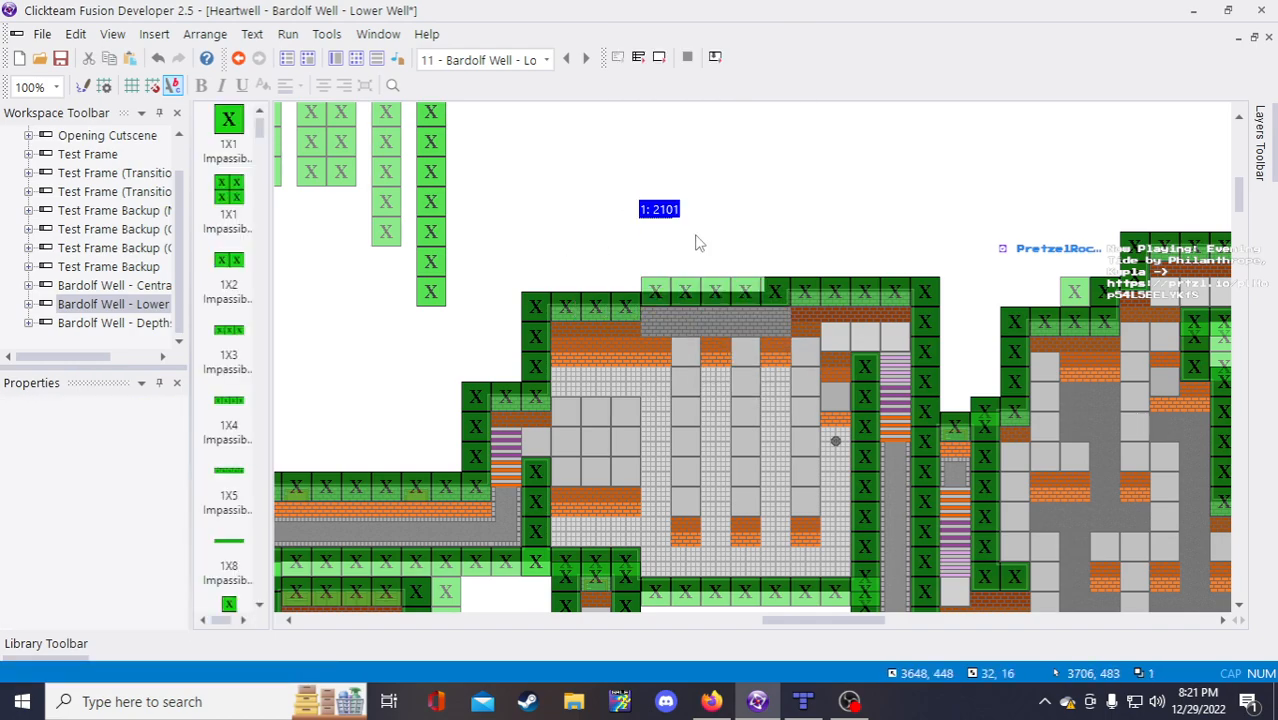
# Step: Duplicate a wall tile into a row of five and drop the row into the top wall
pyautogui.rightClick(665, 213)
pyautogui.click(728, 357)
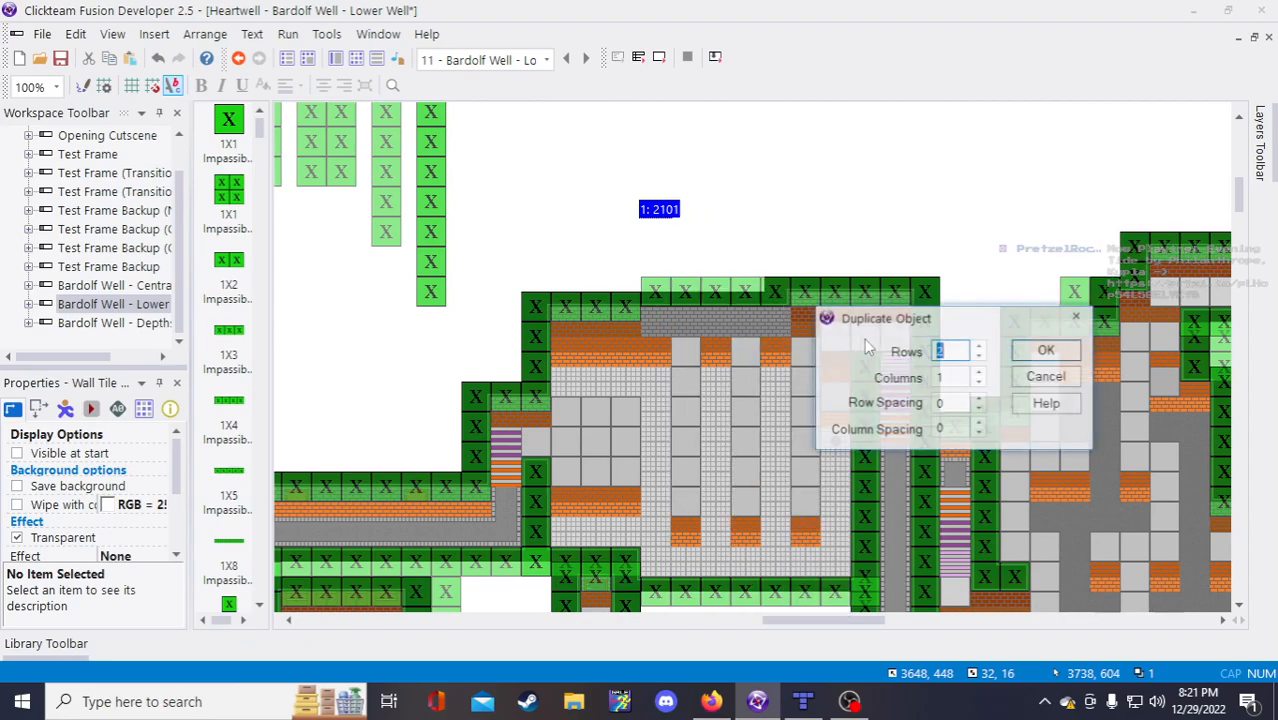
pyautogui.moveTo(974, 326); pyautogui.dragTo(996, 352)
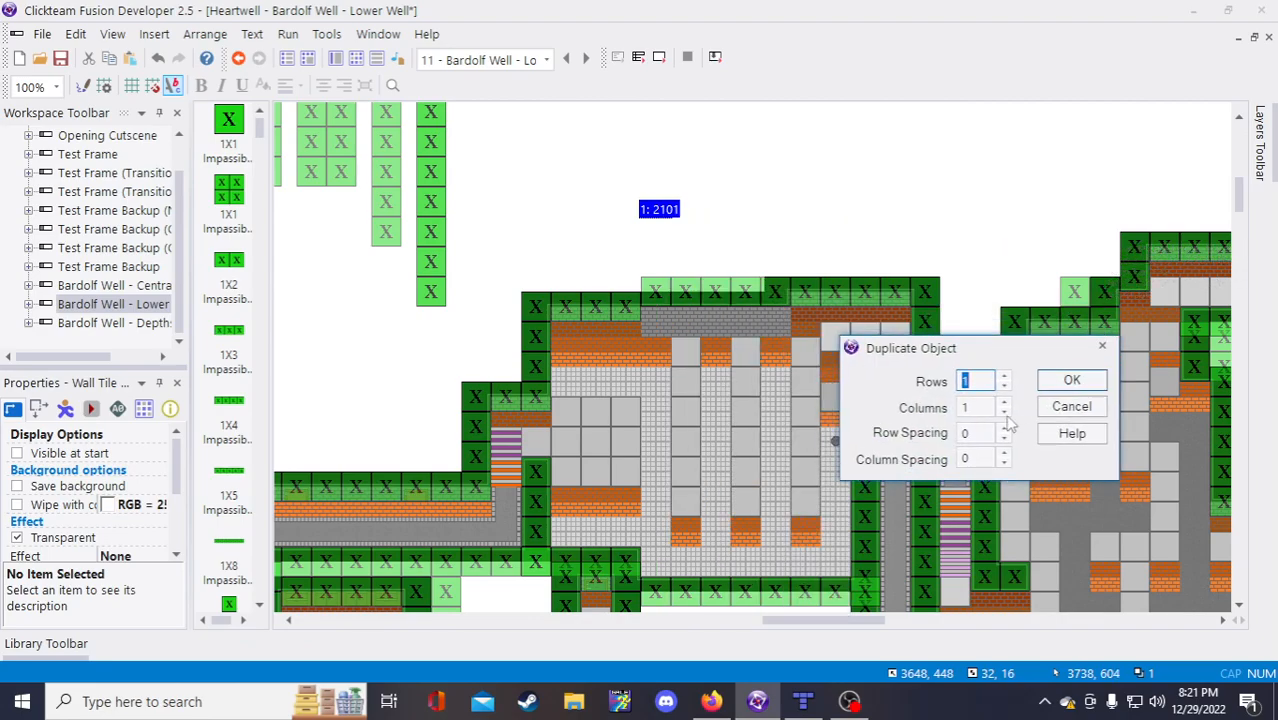
pyautogui.click(1005, 402)
pyautogui.click(1005, 402)
pyautogui.click(1005, 402)
pyautogui.click(1005, 402)
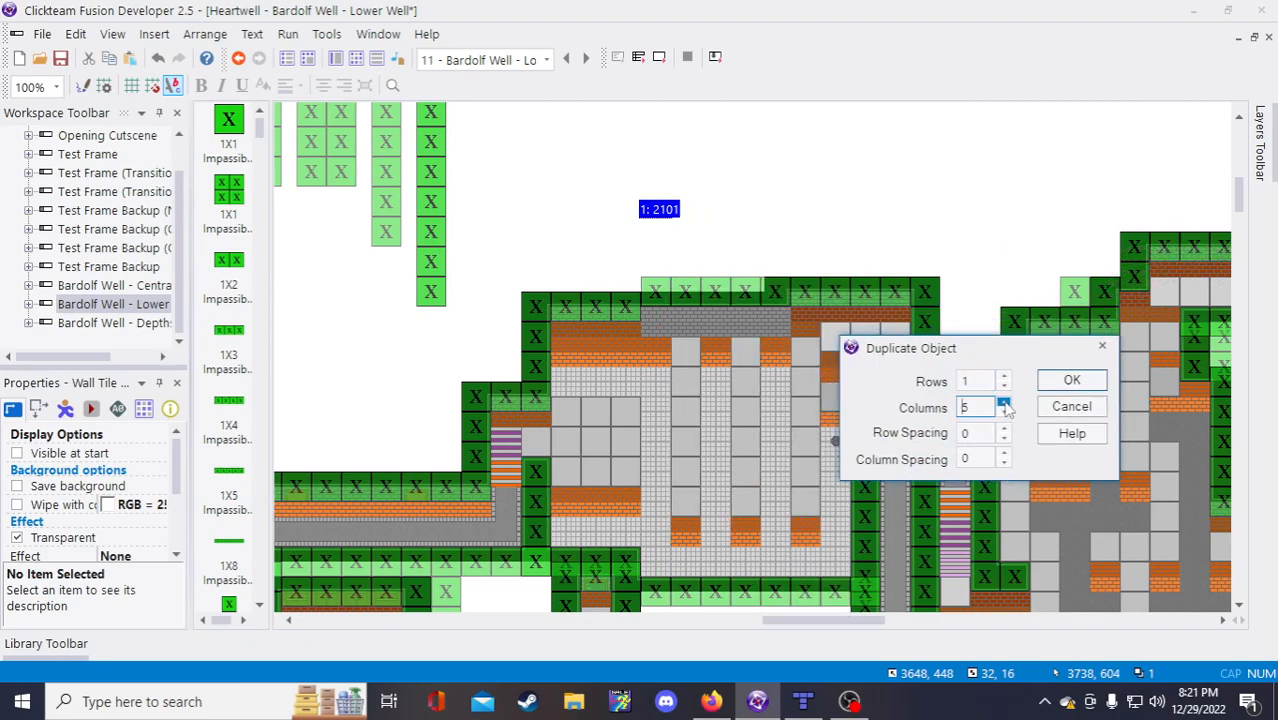
pyautogui.click(1071, 380)
pyautogui.moveTo(636, 175); pyautogui.dragTo(800, 228)
pyautogui.moveTo(693, 214); pyautogui.dragTo(684, 325)
pyautogui.click(727, 234)
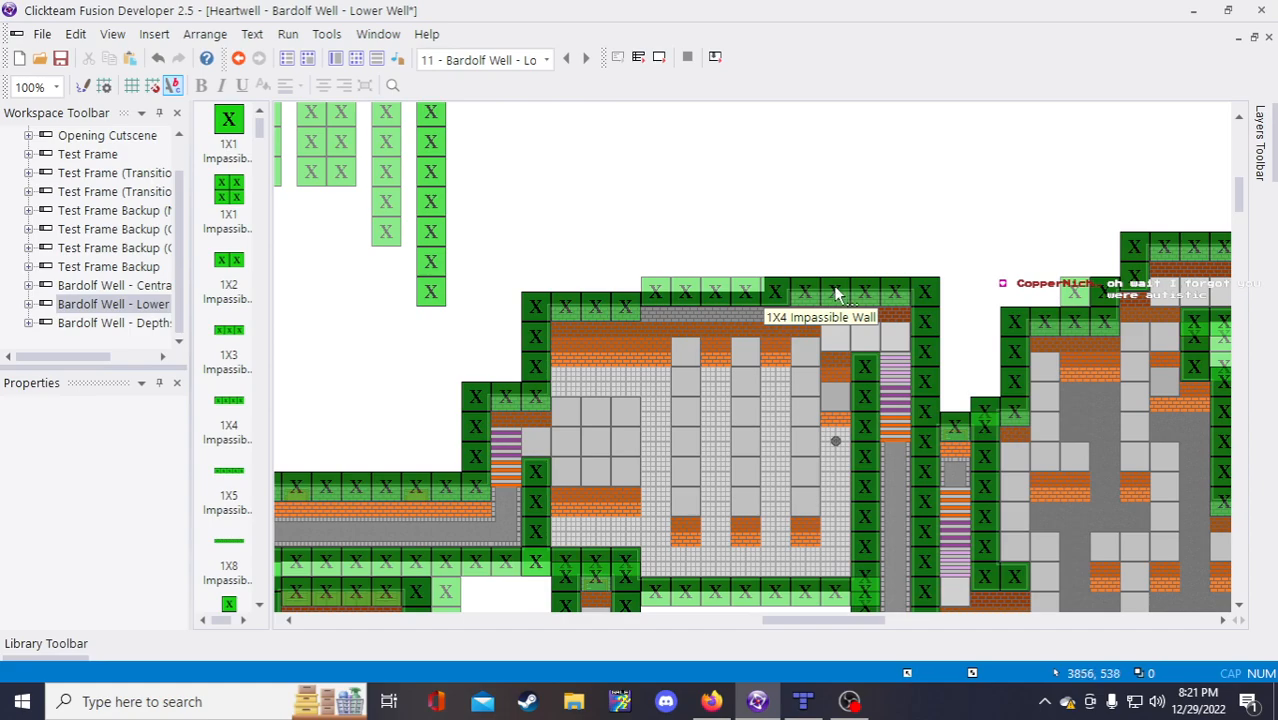
# Step: Nudge the small Wall Tile Half LV 4 piece slightly left
pyautogui.click(807, 314)
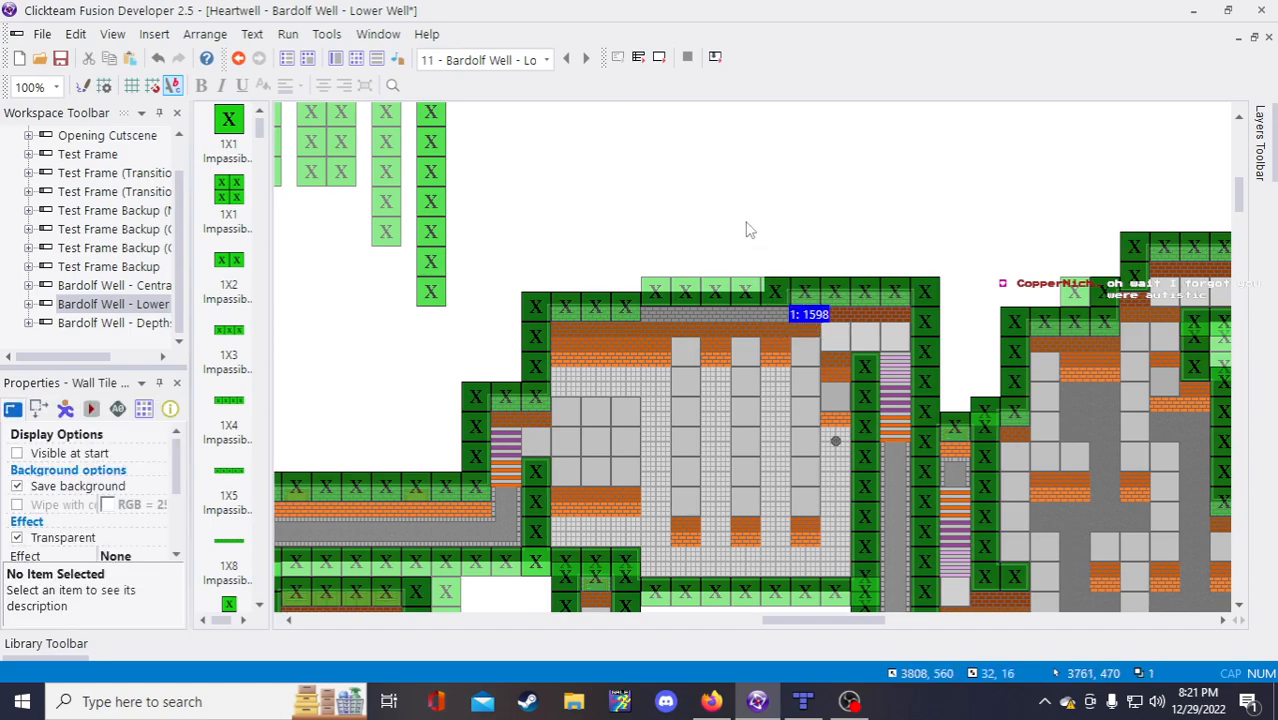
pyautogui.click(746, 226)
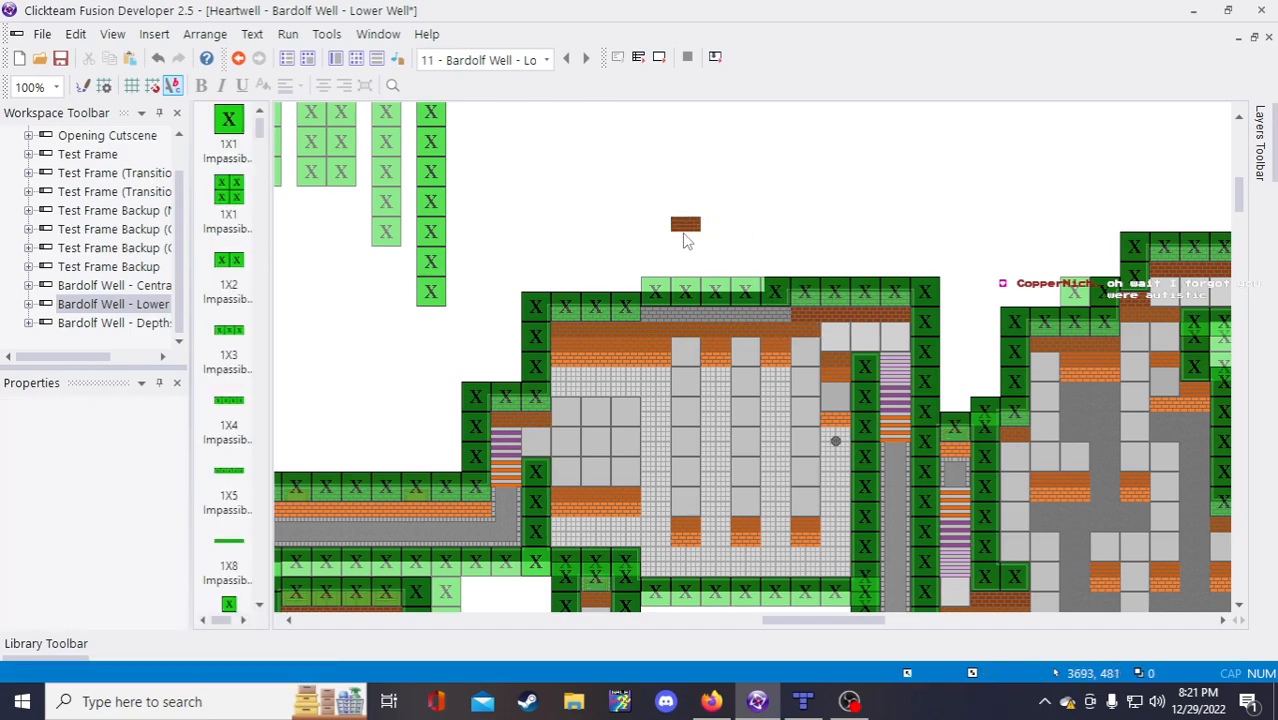
pyautogui.click(662, 229)
pyautogui.moveTo(662, 228); pyautogui.dragTo(655, 229)
pyautogui.click(693, 251)
# Step: Duplicate the Wall Tile Half LV 4 into a row of four and set it on the grey wall strip
pyautogui.rightClick(656, 228)
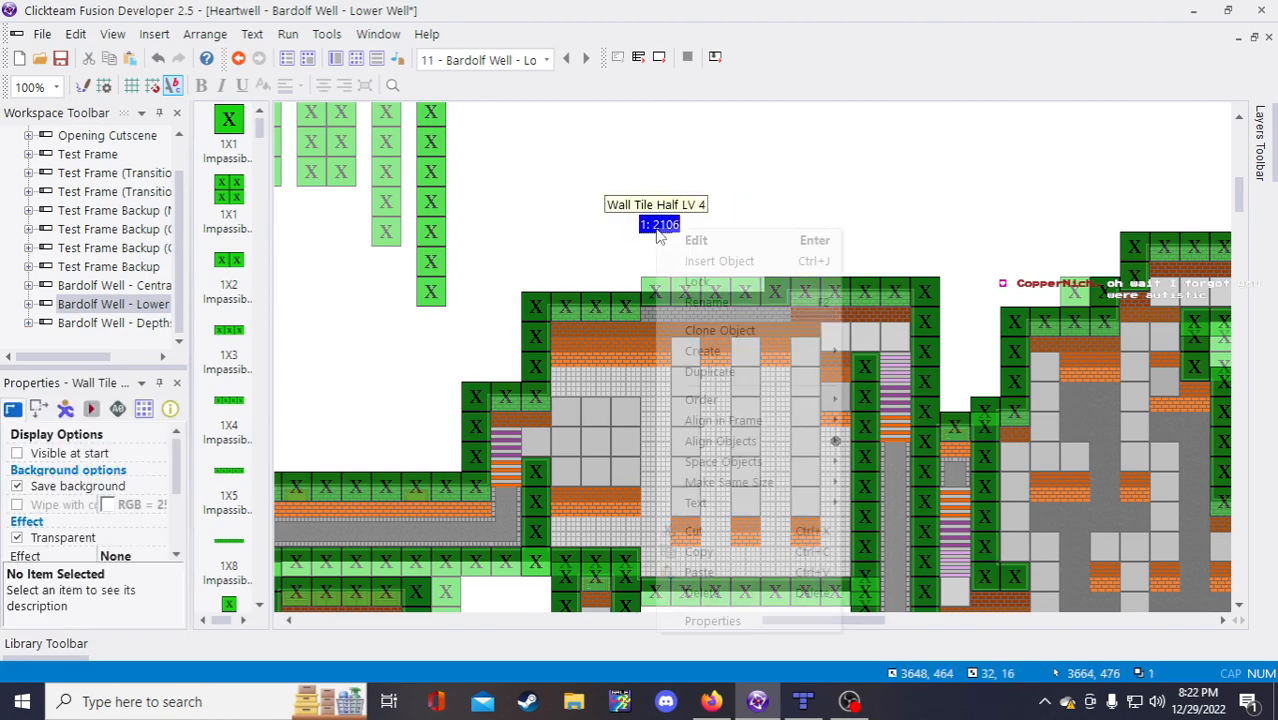
pyautogui.click(754, 372)
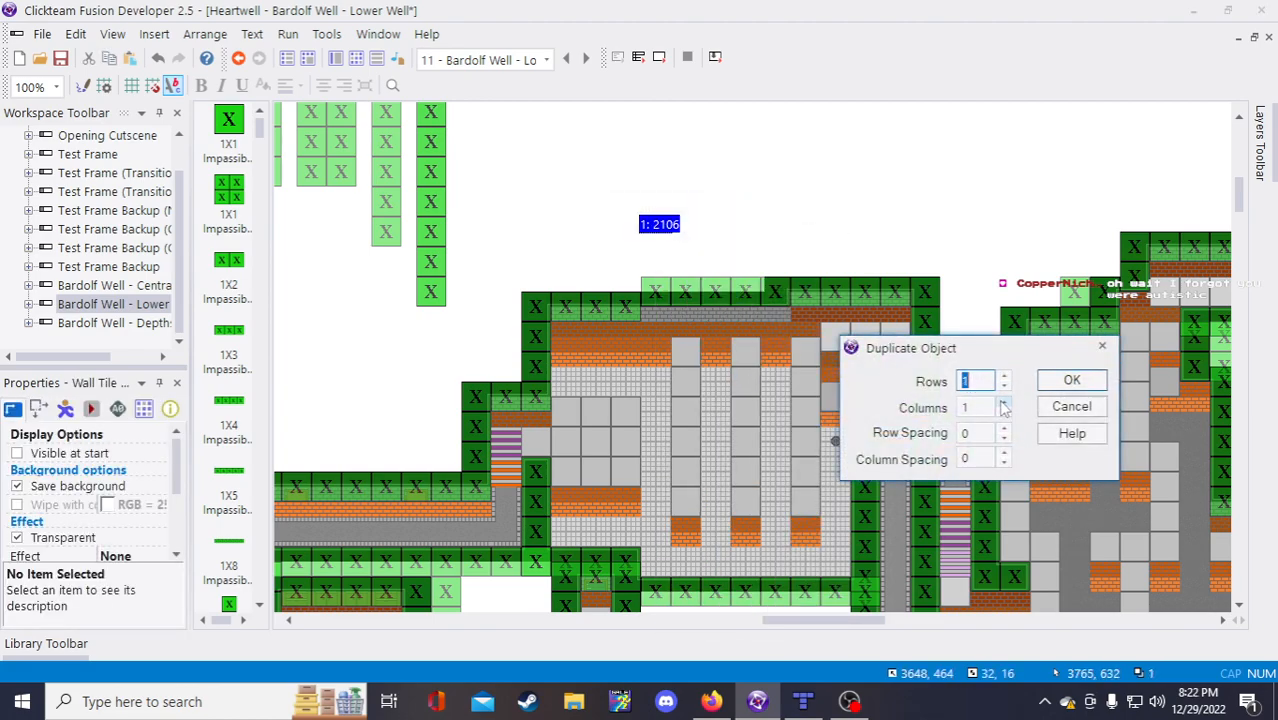
pyautogui.click(1003, 403)
pyautogui.click(1003, 403)
pyautogui.click(1003, 403)
pyautogui.click(1071, 380)
pyautogui.moveTo(626, 196); pyautogui.dragTo(838, 252)
pyautogui.moveTo(660, 230); pyautogui.dragTo(664, 314)
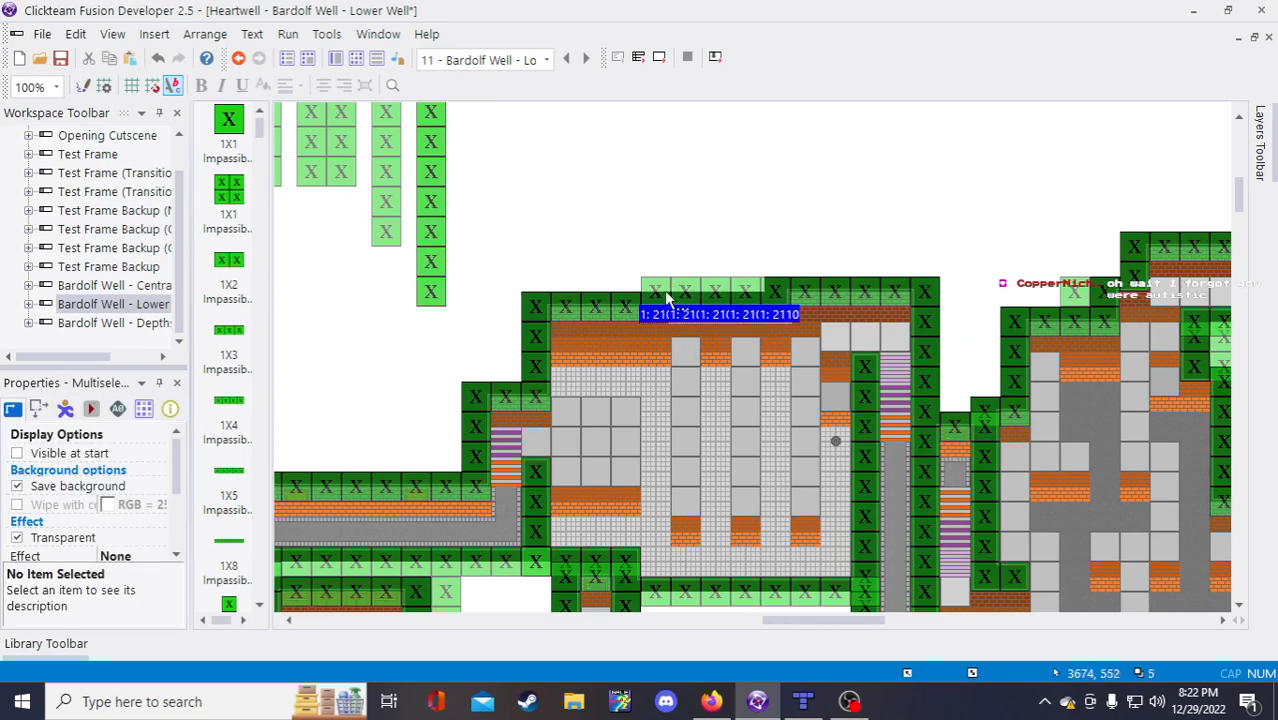
pyautogui.click(665, 216)
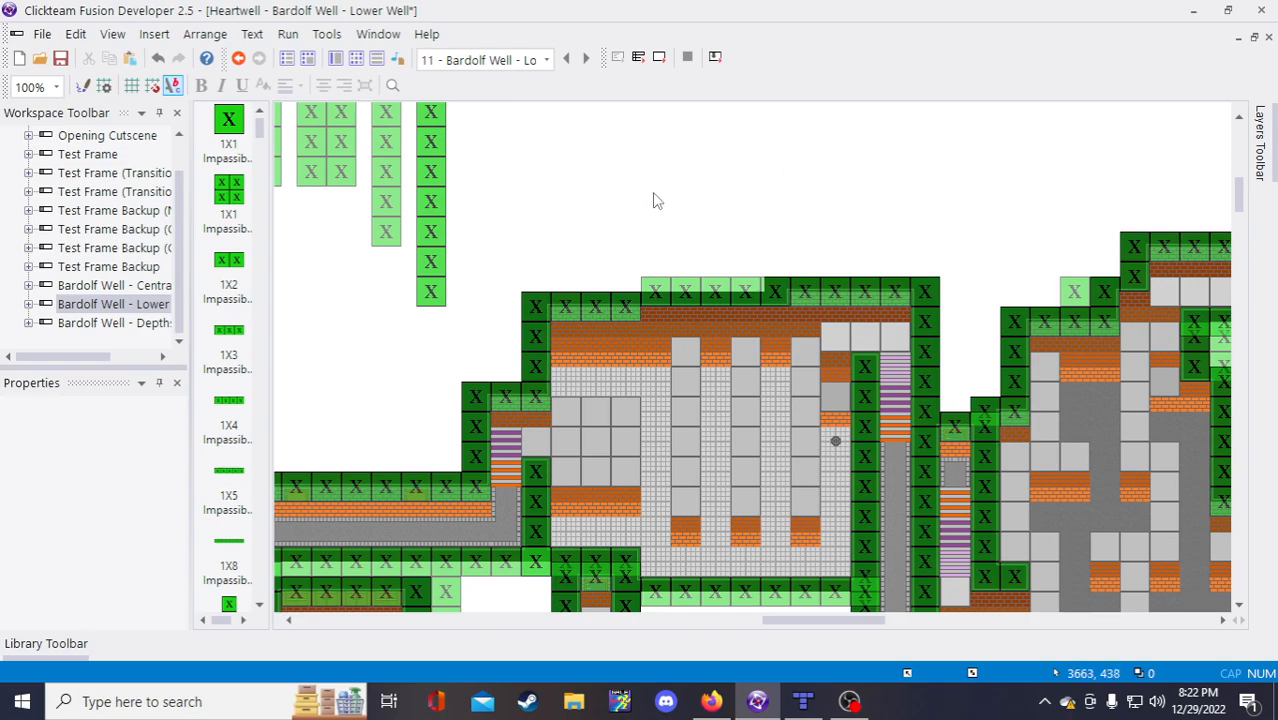
# Step: Copy the top-right 1X2 Impassible Wall and place the copy on the room's top edge
pyautogui.scroll(-3, 686, 206)
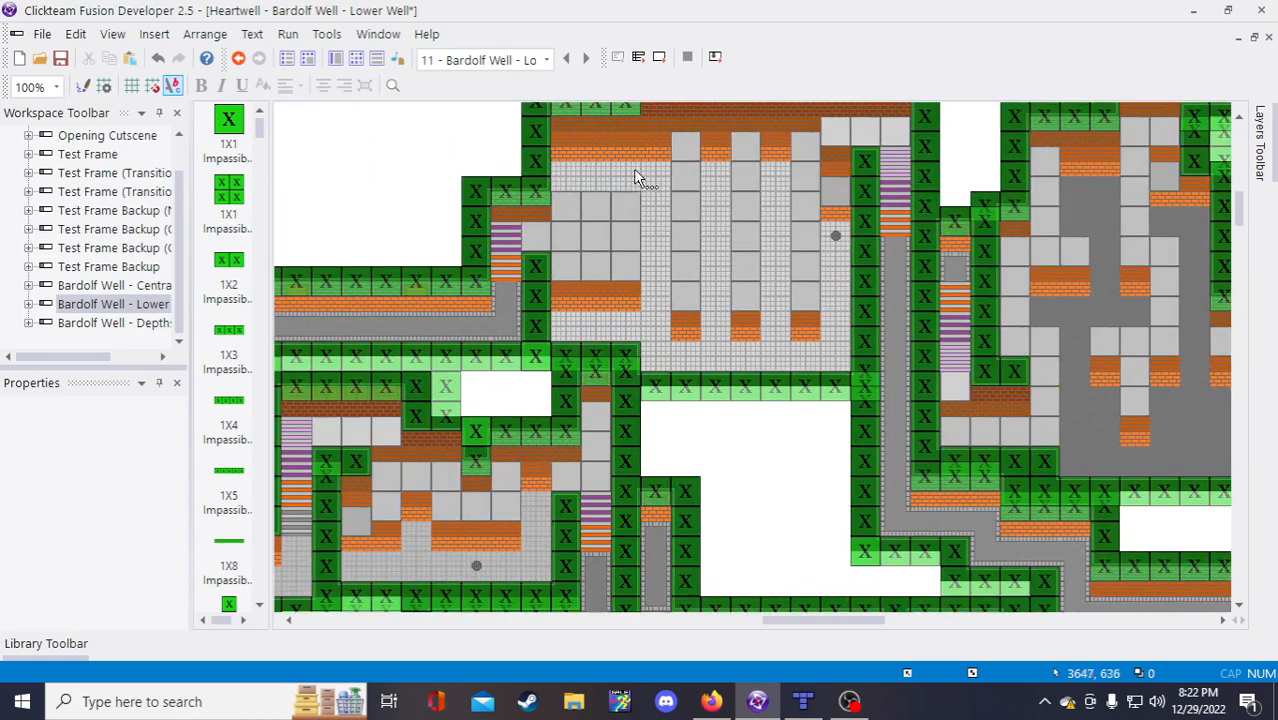
pyautogui.scroll(3, 642, 176)
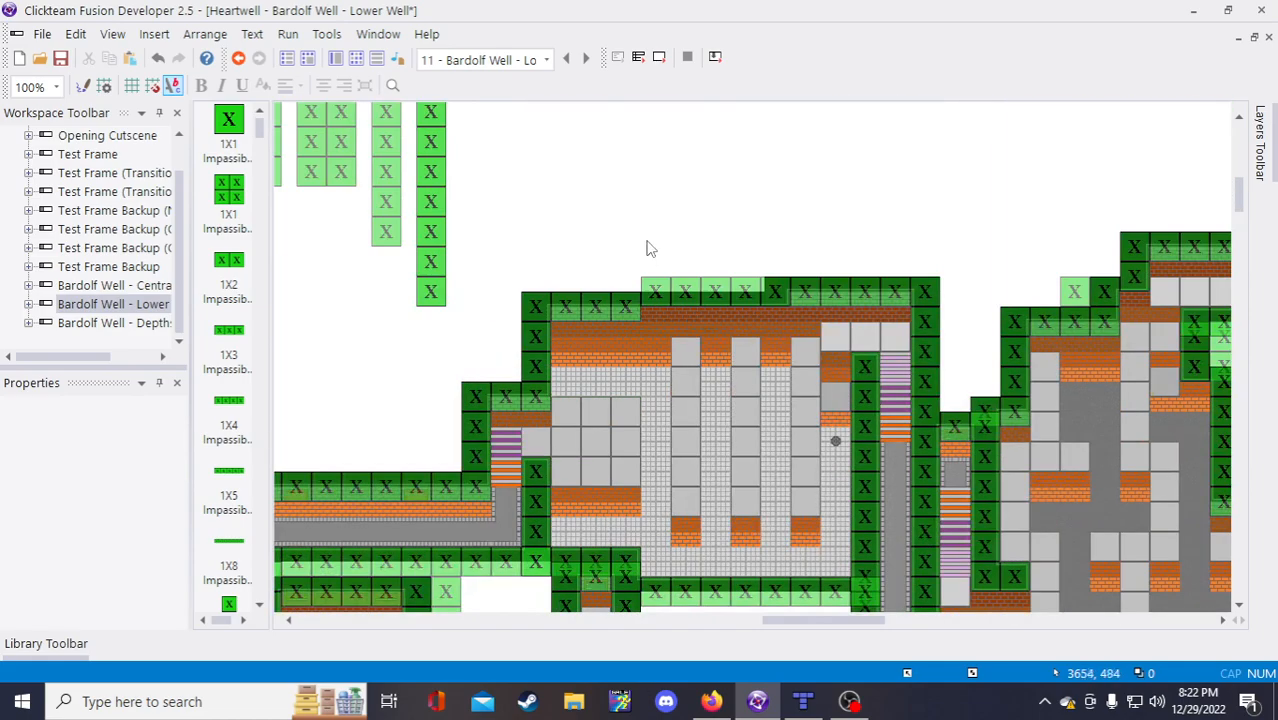
pyautogui.click(624, 306)
pyautogui.click(910, 290)
pyautogui.hotkey('ctrl', 'c')
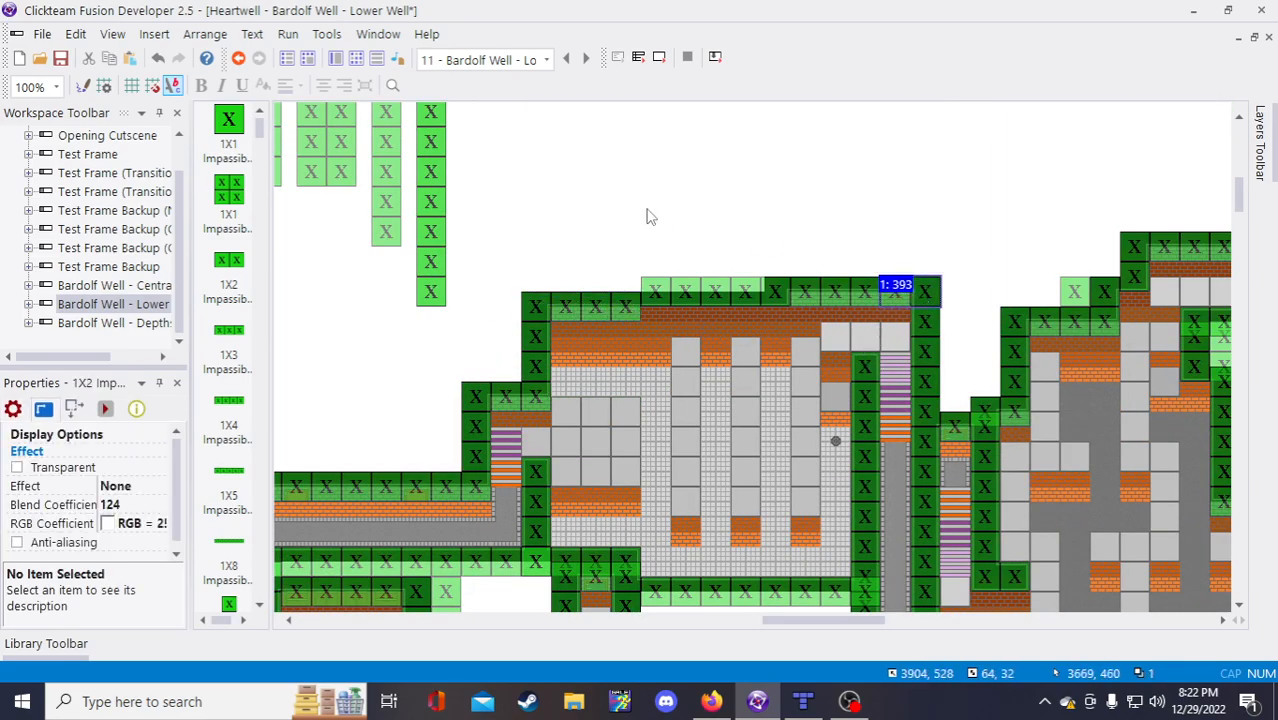
pyautogui.hotkey('ctrl', 'v')
pyautogui.click(653, 229)
pyautogui.moveTo(678, 244); pyautogui.dragTo(636, 291)
pyautogui.click(702, 266)
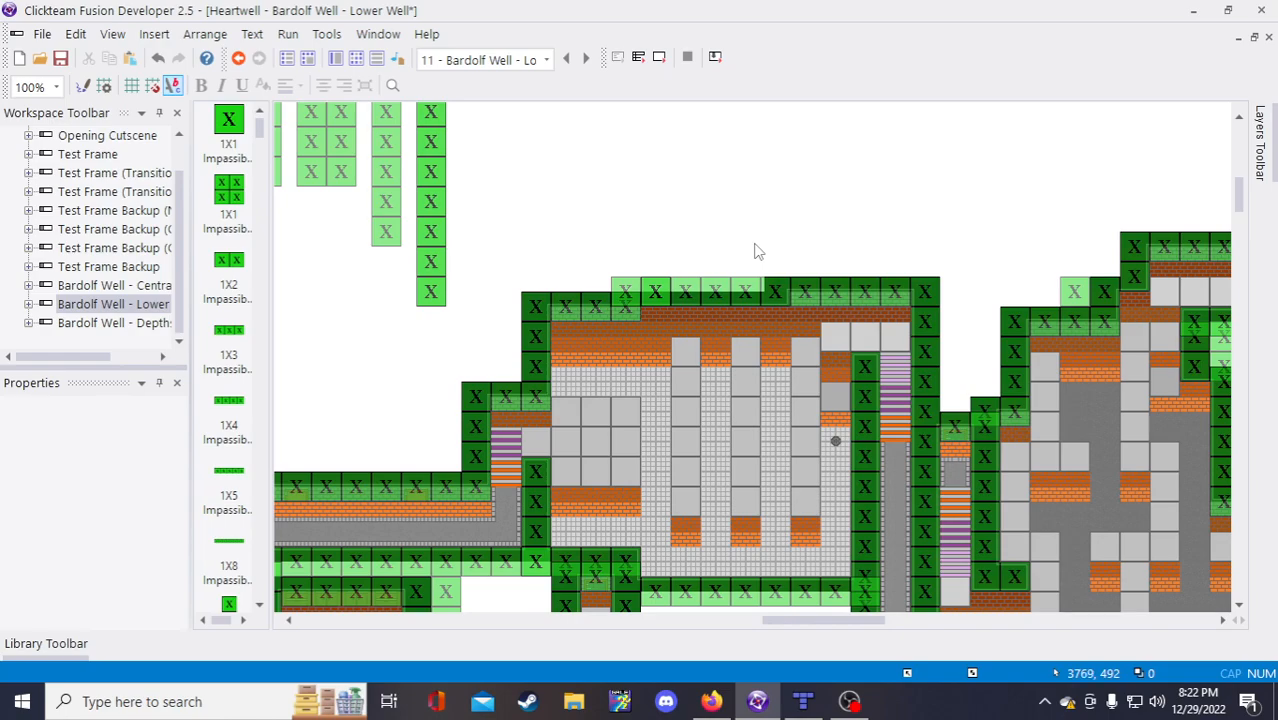
# Step: Save the Lower Well frame and bring up the Bardolf Well tilemap in Tiled
pyautogui.click(61, 57)
pyautogui.scroll(-3, 848, 200)
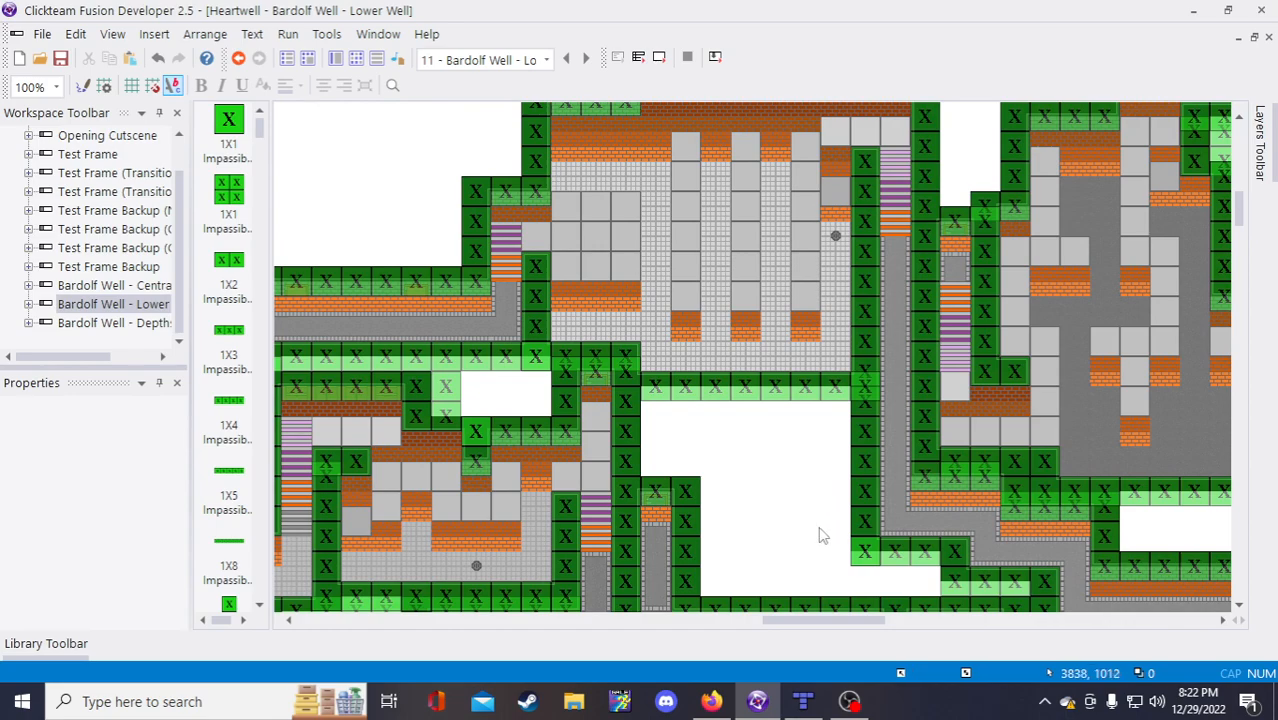
pyautogui.click(803, 701)
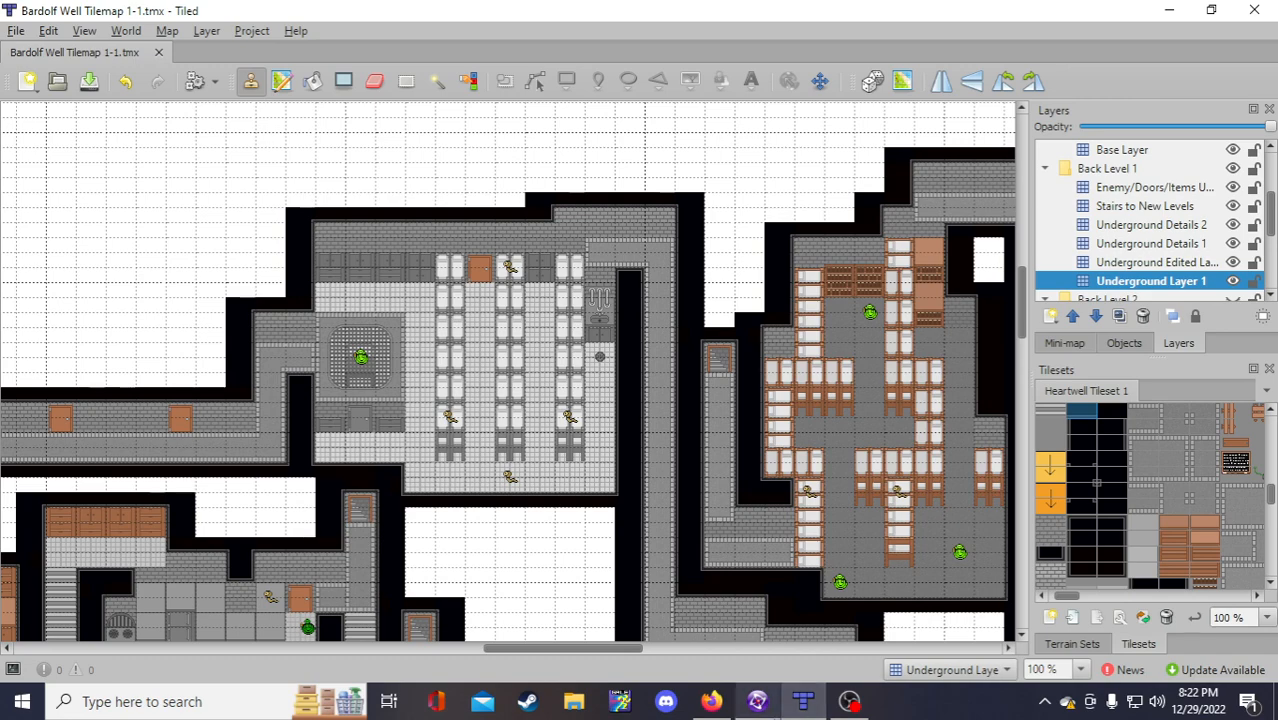
# Step: Attempt saving the Bardolf Well tilemap, dismiss the 'Access is denied' error, and return to Fusion
pyautogui.moveTo(803, 701)
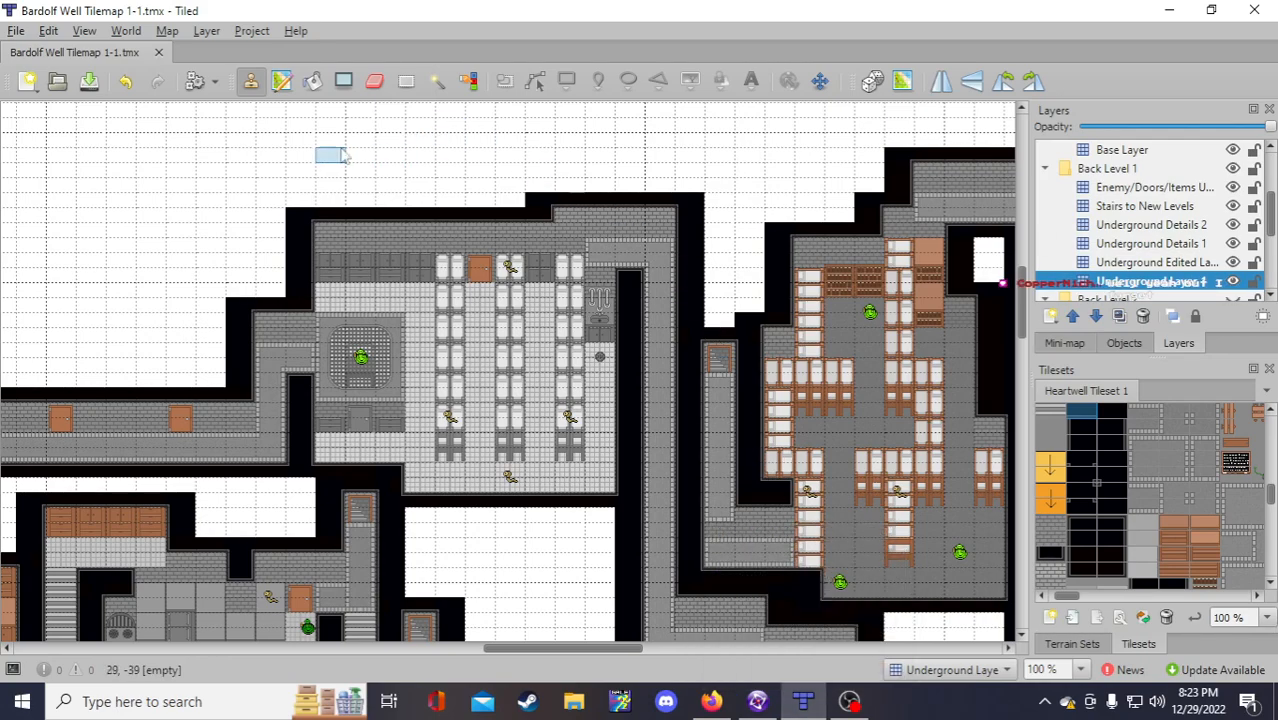
pyautogui.click(89, 81)
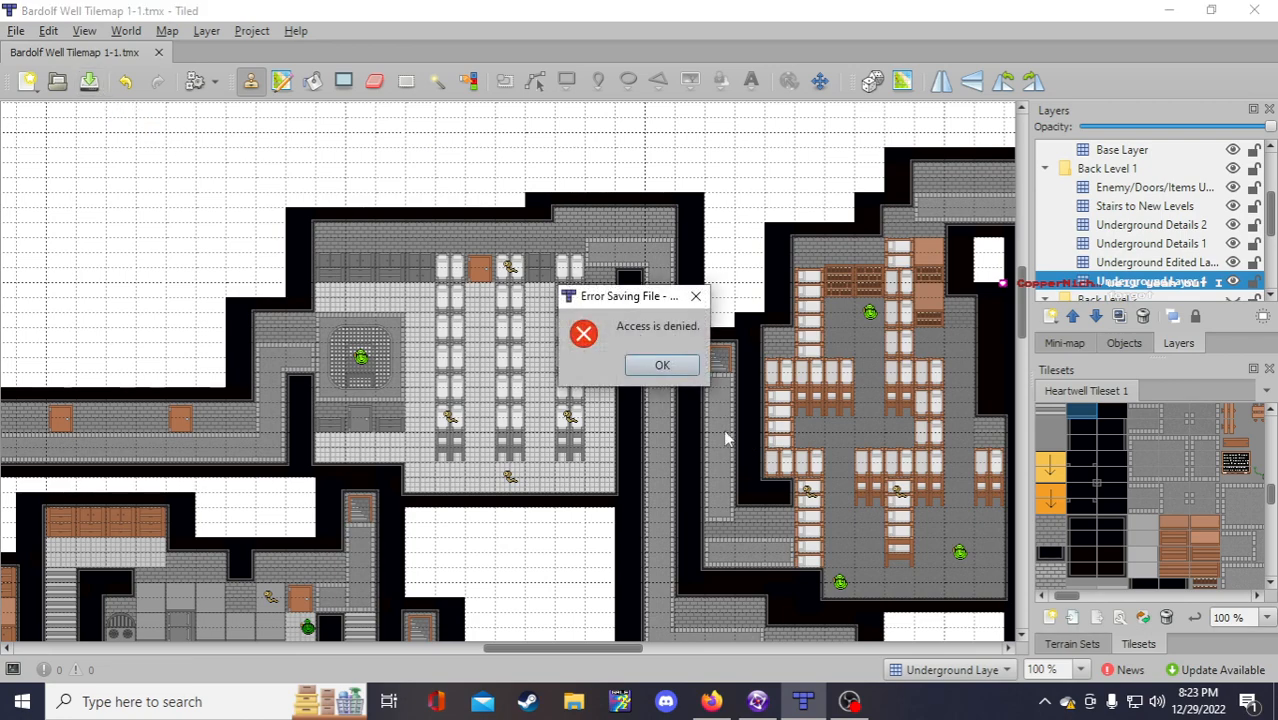
pyautogui.click(676, 364)
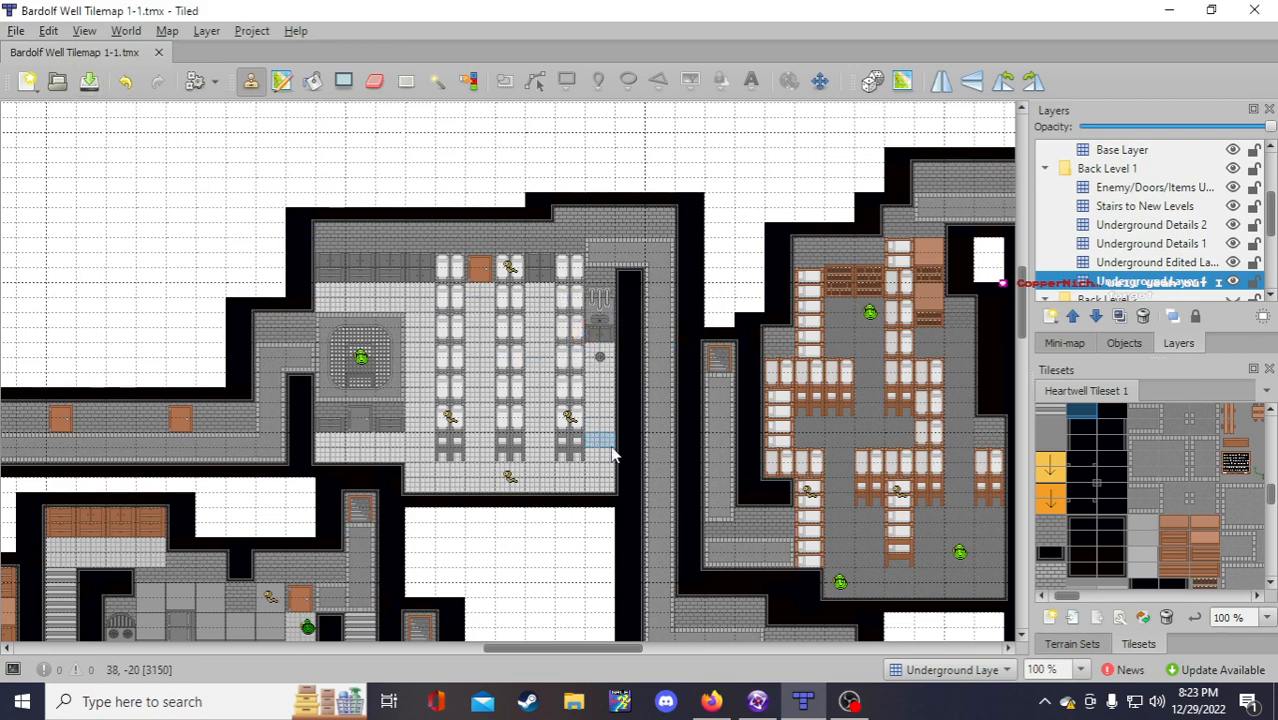
pyautogui.click(757, 703)
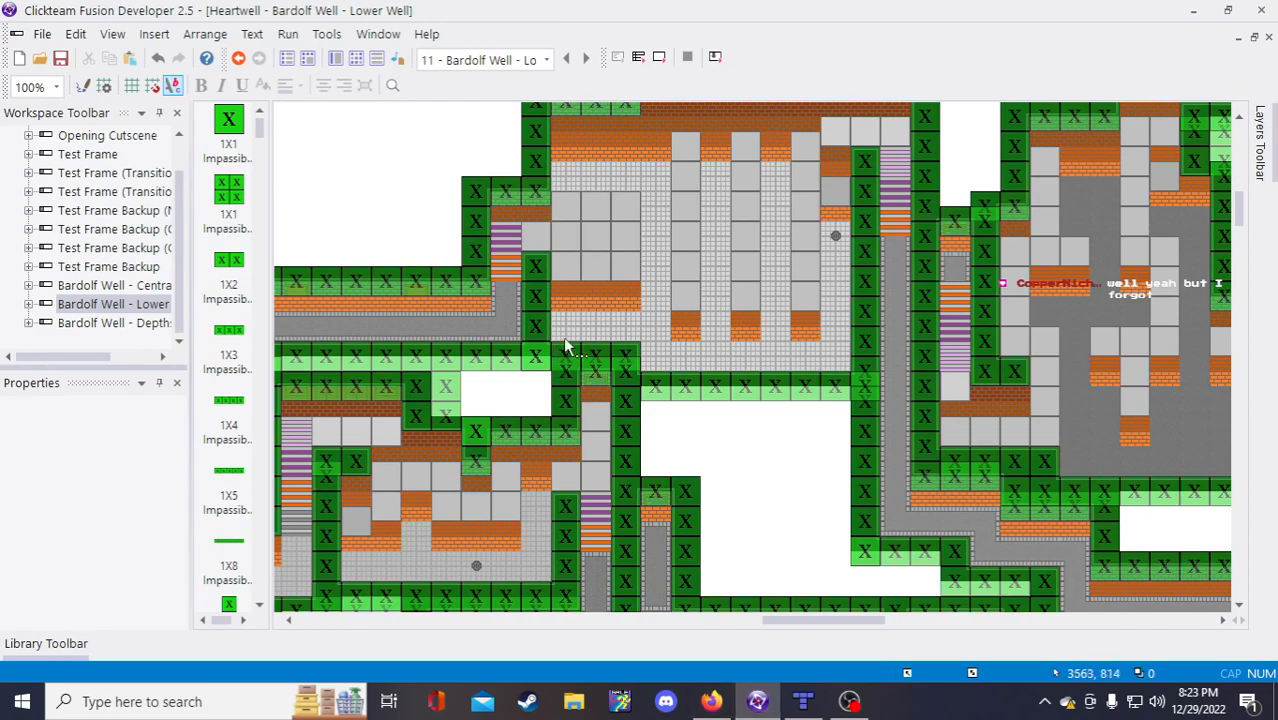
# Step: Inspect the Lower Well frame's top walls and collision blocks, then bring the Tiled map back
pyautogui.scroll(3, 771, 460)
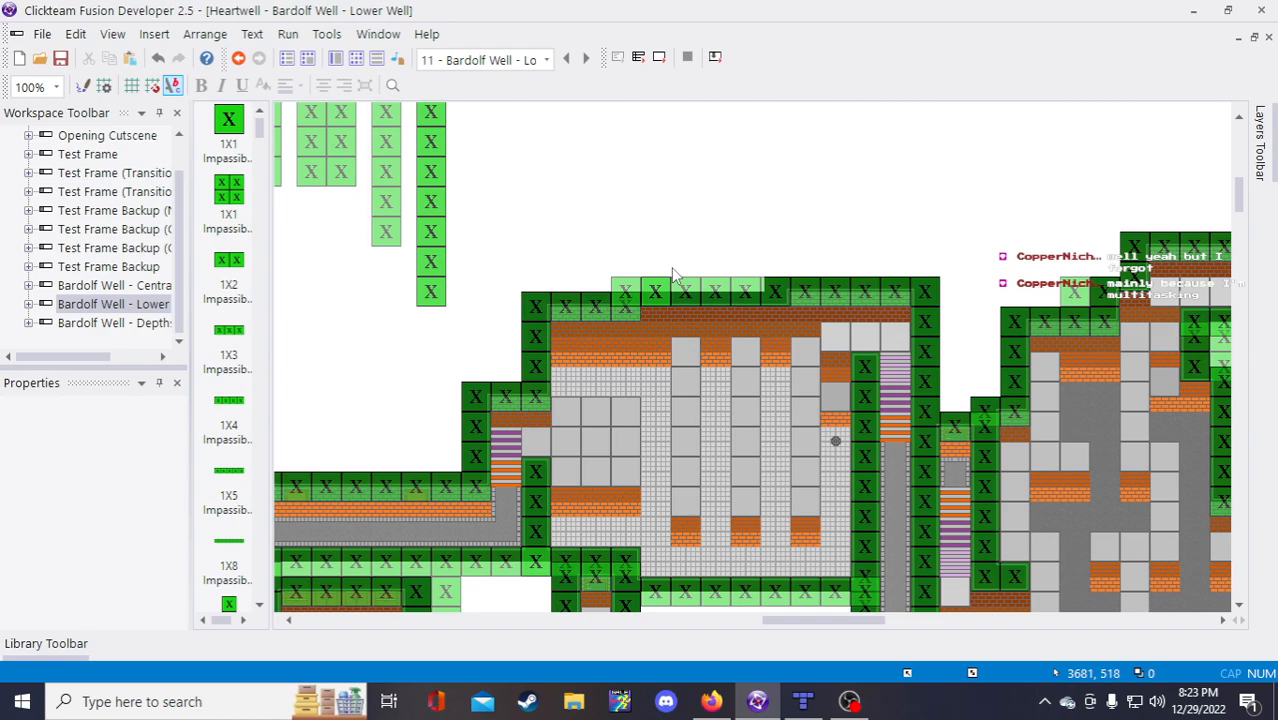
pyautogui.scroll(-3, 675, 275)
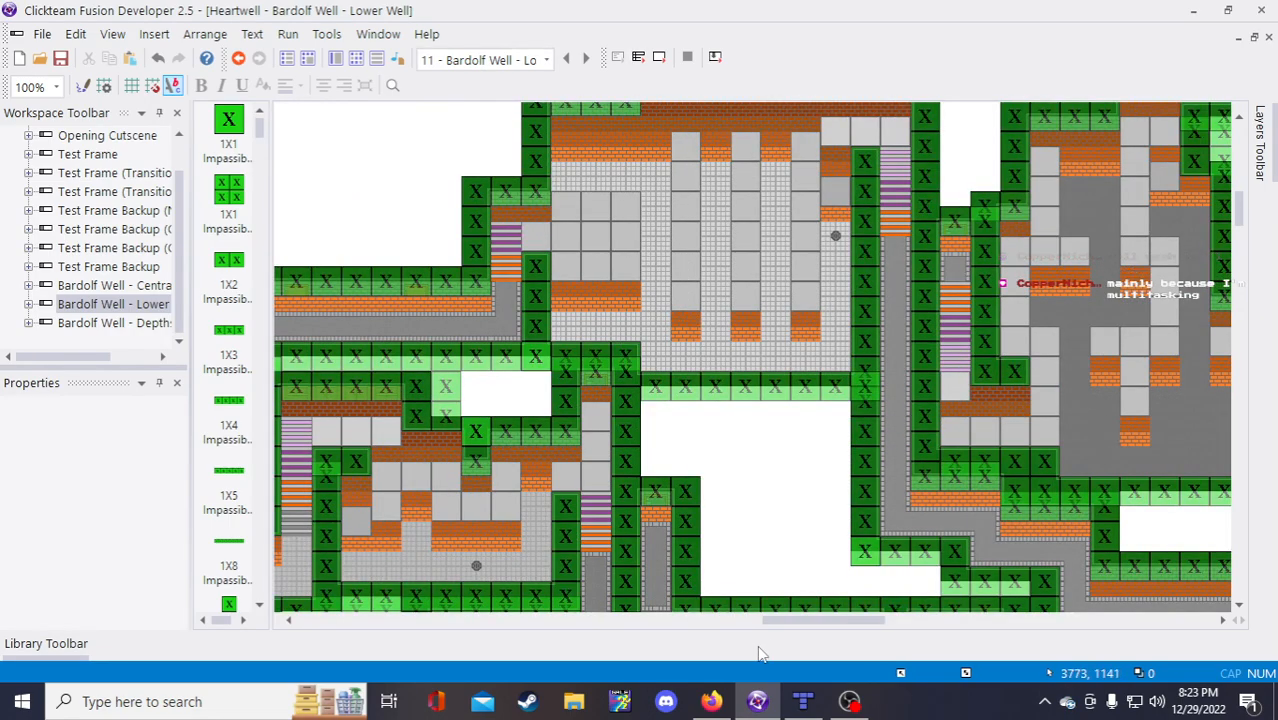
pyautogui.moveTo(808, 621)
pyautogui.mouseDown()
pyautogui.moveTo(752, 629)
pyautogui.moveTo(817, 631)
pyautogui.mouseUp()
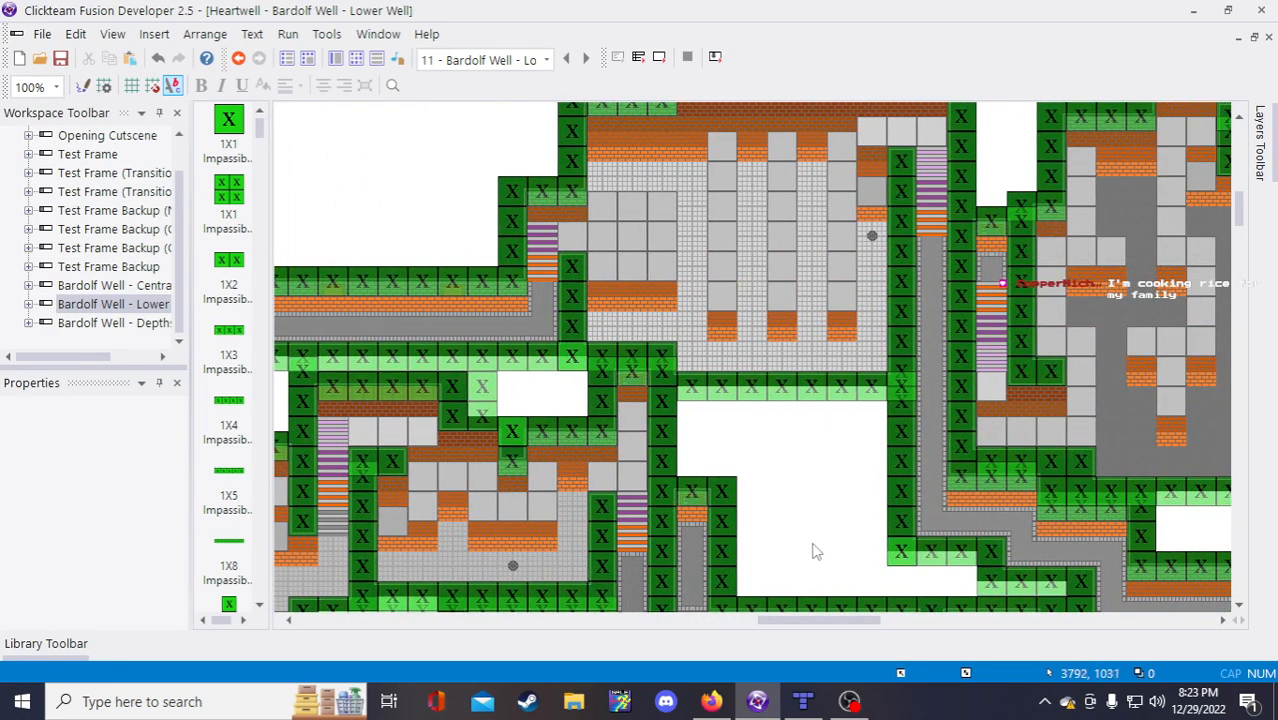
pyautogui.scroll(3, 812, 545)
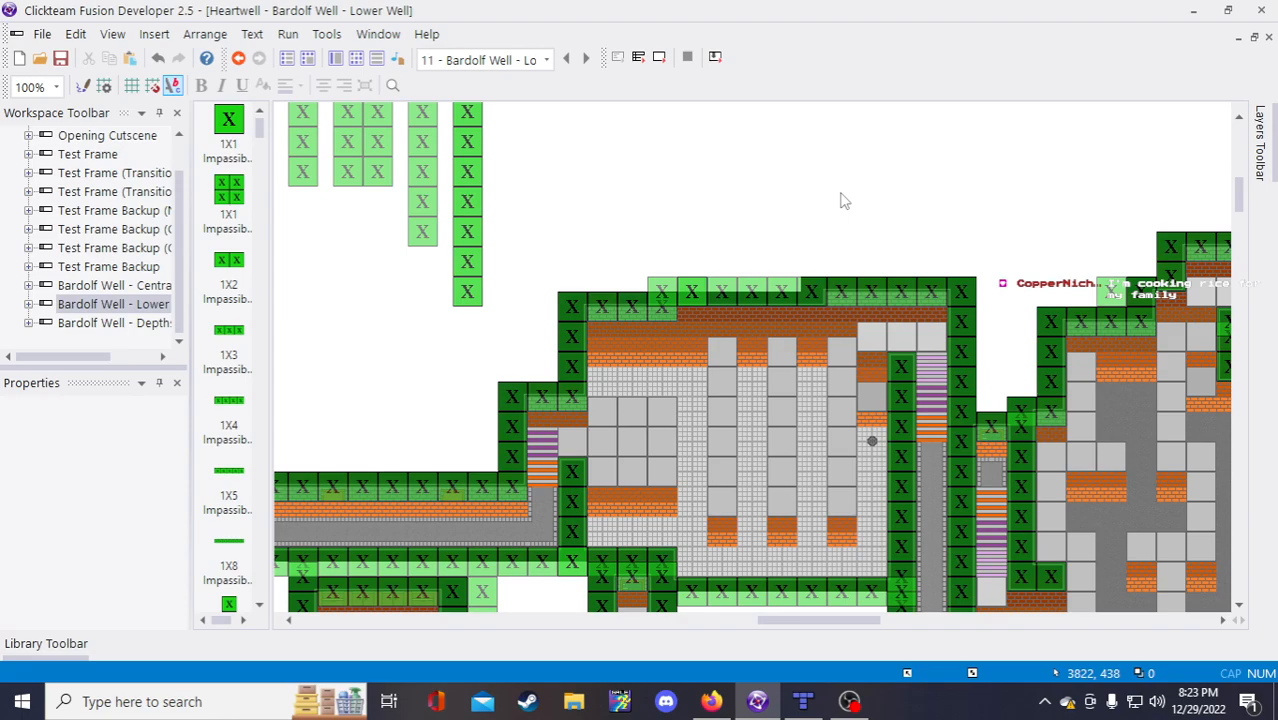
pyautogui.scroll(-3, 843, 201)
pyautogui.scroll(3, 839, 192)
pyautogui.scroll(-3, 713, 210)
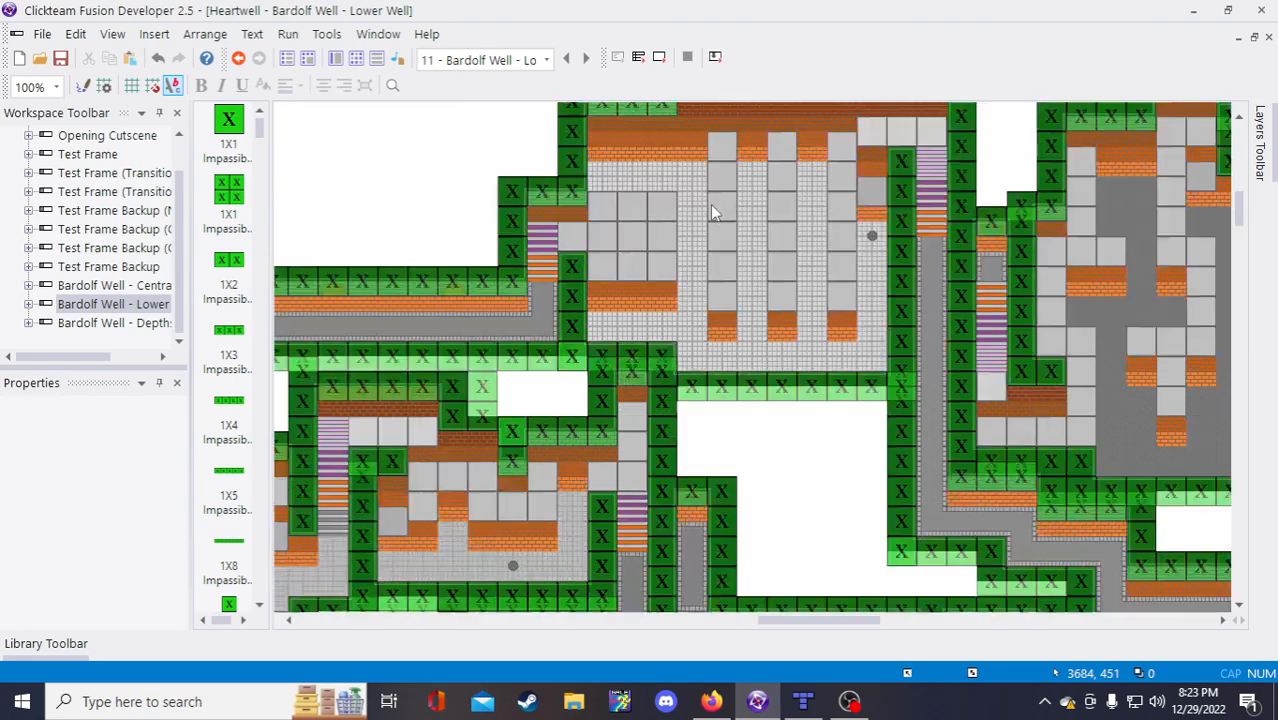
pyautogui.scroll(3, 800, 488)
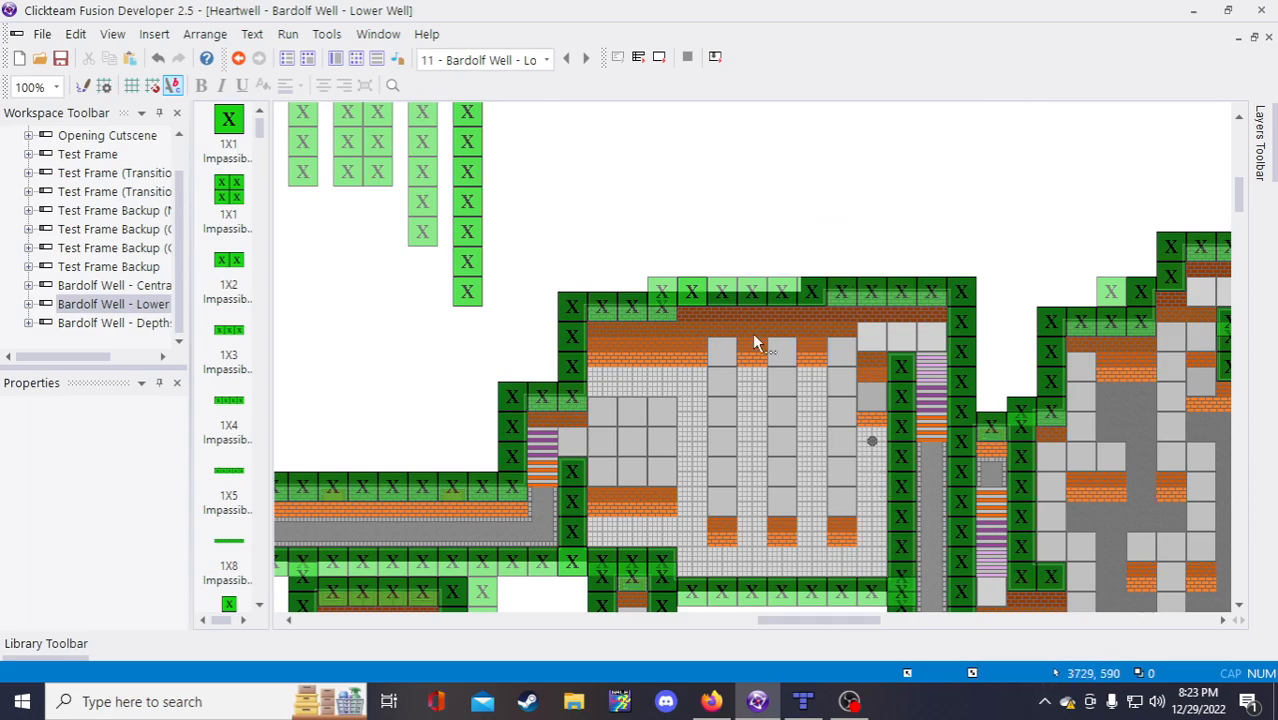
pyautogui.scroll(-3, 836, 530)
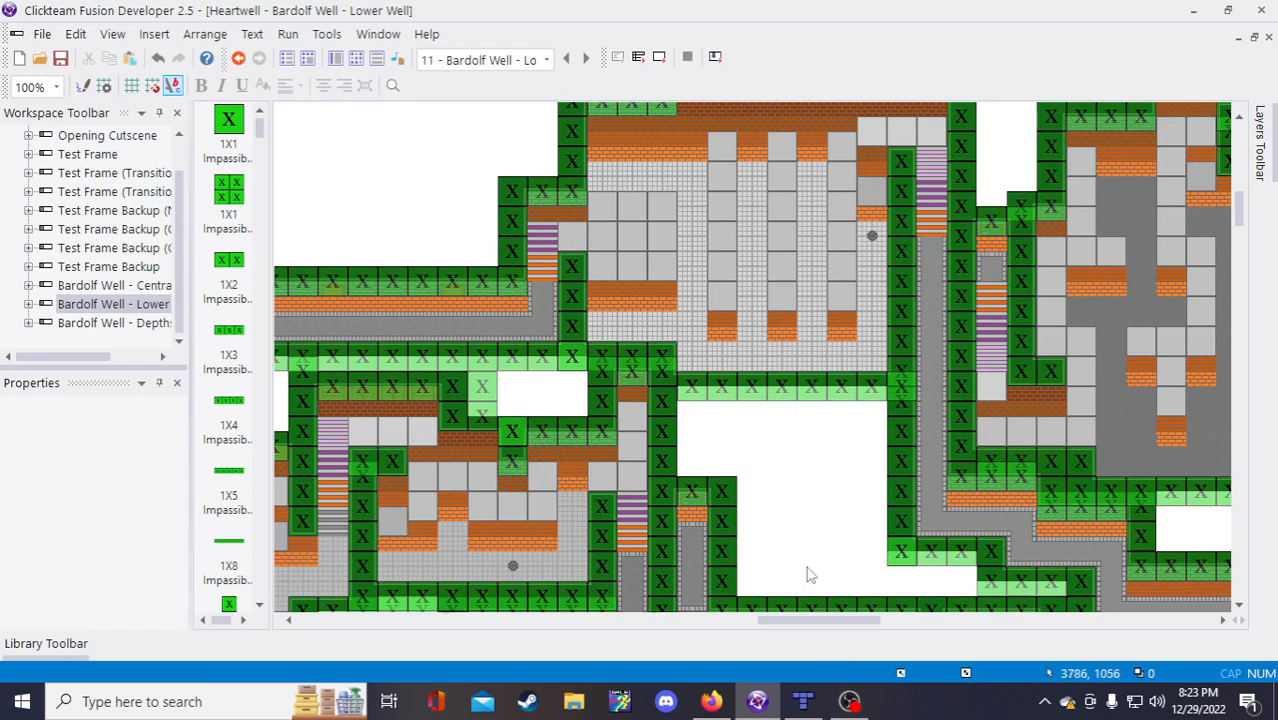
pyautogui.click(804, 701)
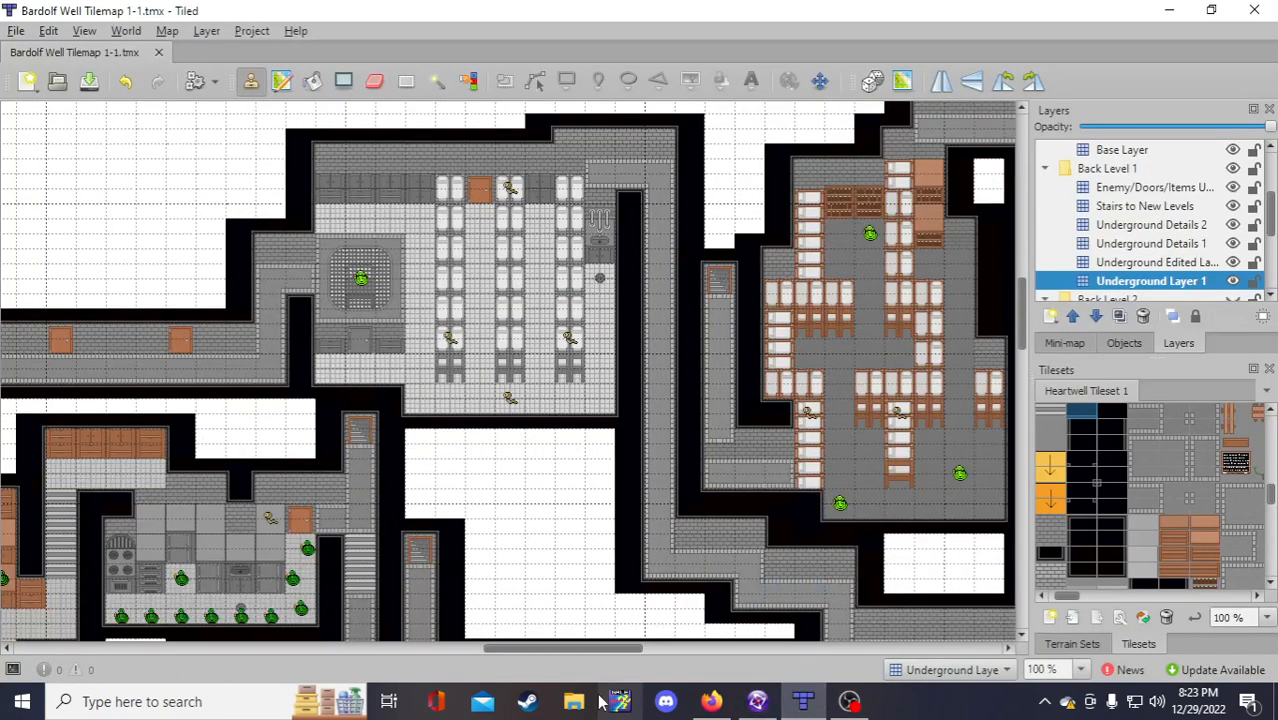
# Step: Pan across the Bardolf Well Tiled map's upper rooms, then return to the Fusion Lower Well frame
pyautogui.moveTo(560, 650); pyautogui.dragTo(595, 650)
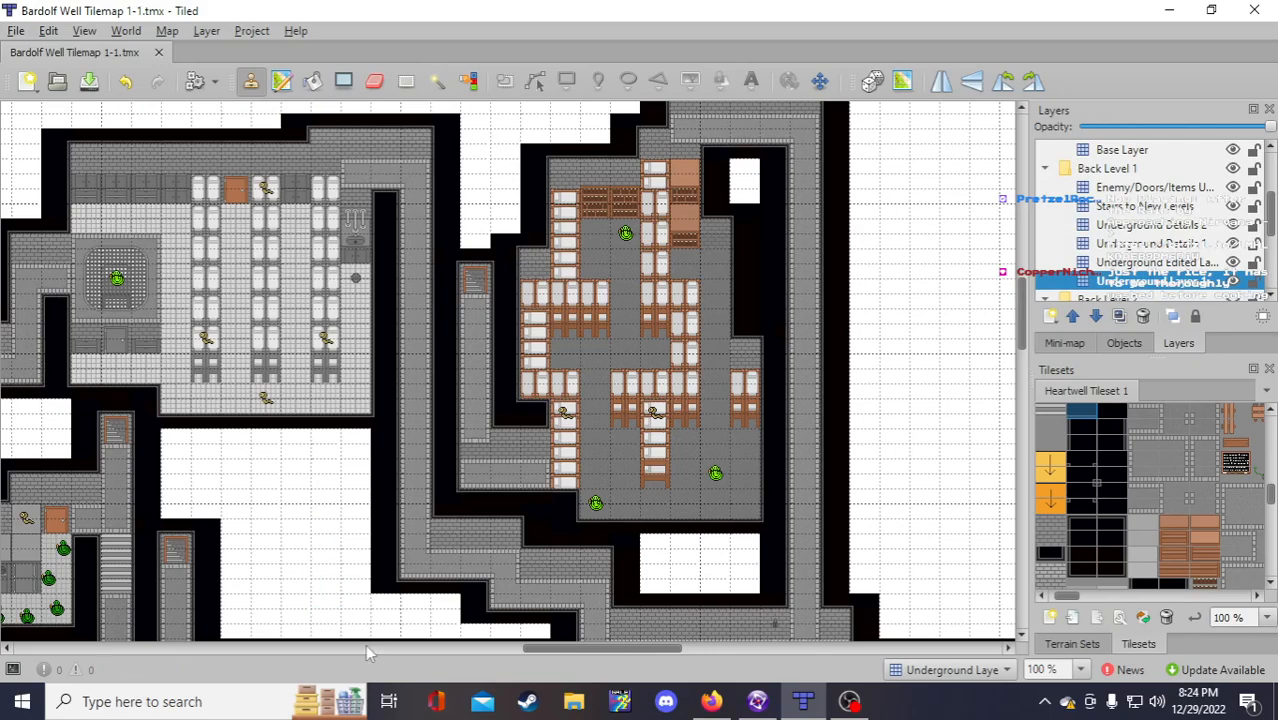
pyautogui.moveTo(605, 650); pyautogui.dragTo(572, 651)
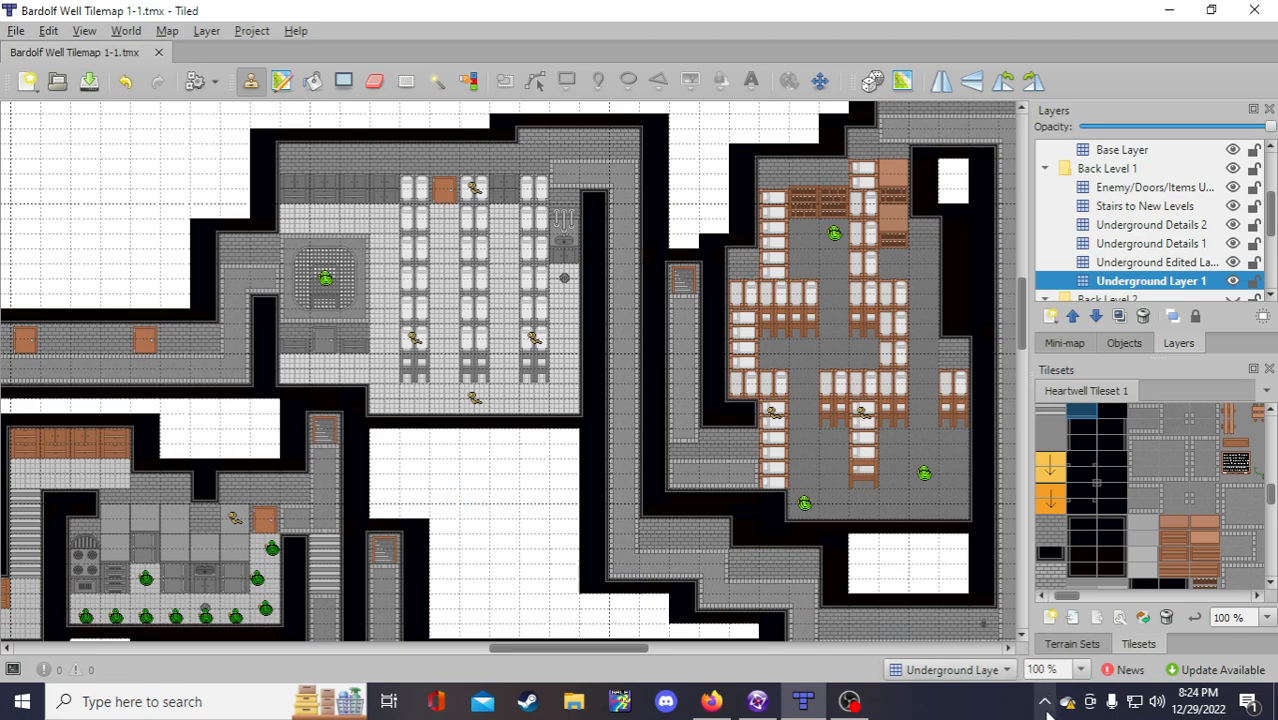
pyautogui.moveTo(567, 648); pyautogui.dragTo(601, 651)
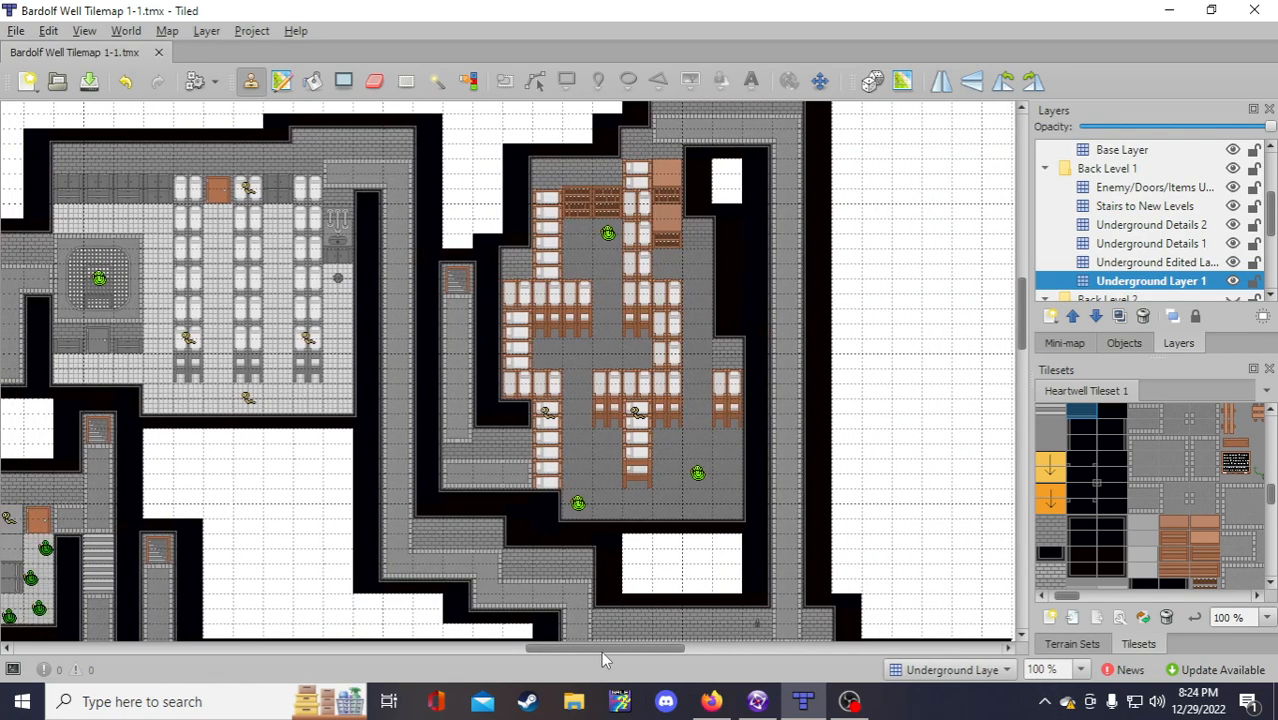
pyautogui.scroll(-1, 922, 500)
pyautogui.scroll(-3, 922, 500)
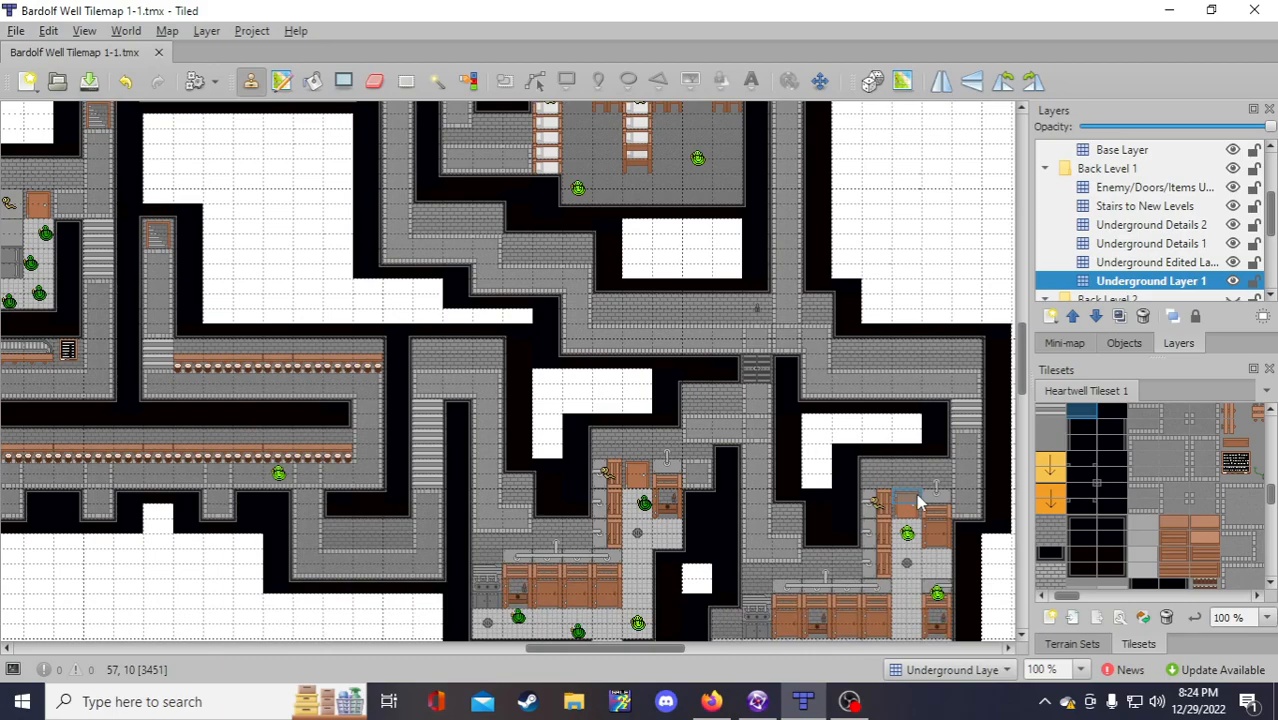
pyautogui.scroll(5, 920, 502)
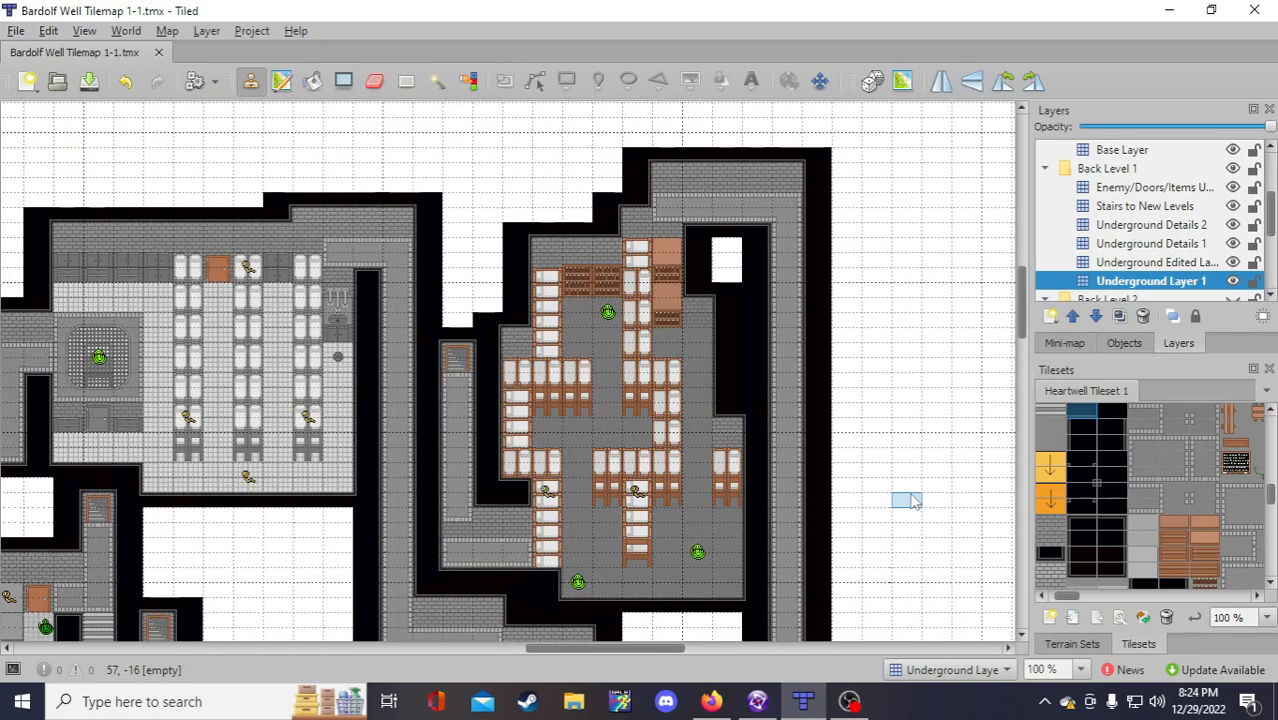
pyautogui.scroll(-1, 912, 502)
pyautogui.scroll(1, 910, 503)
pyautogui.scroll(-4, 908, 510)
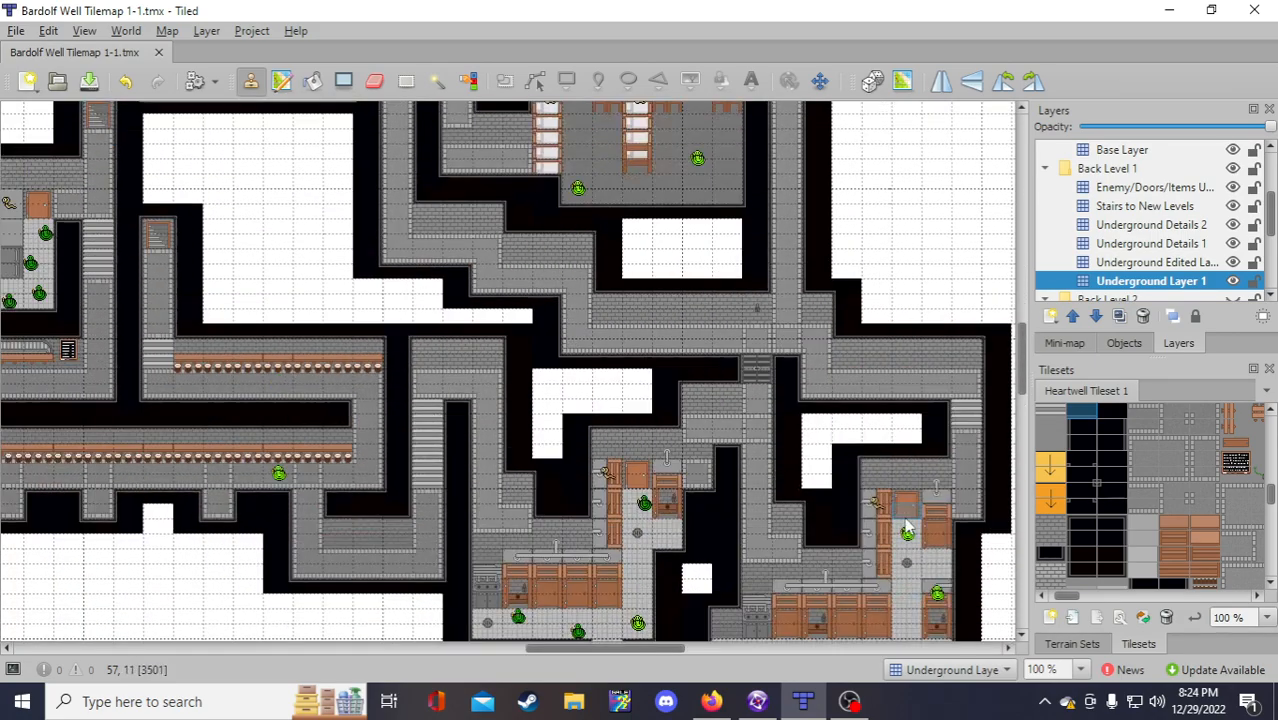
pyautogui.scroll(4, 906, 520)
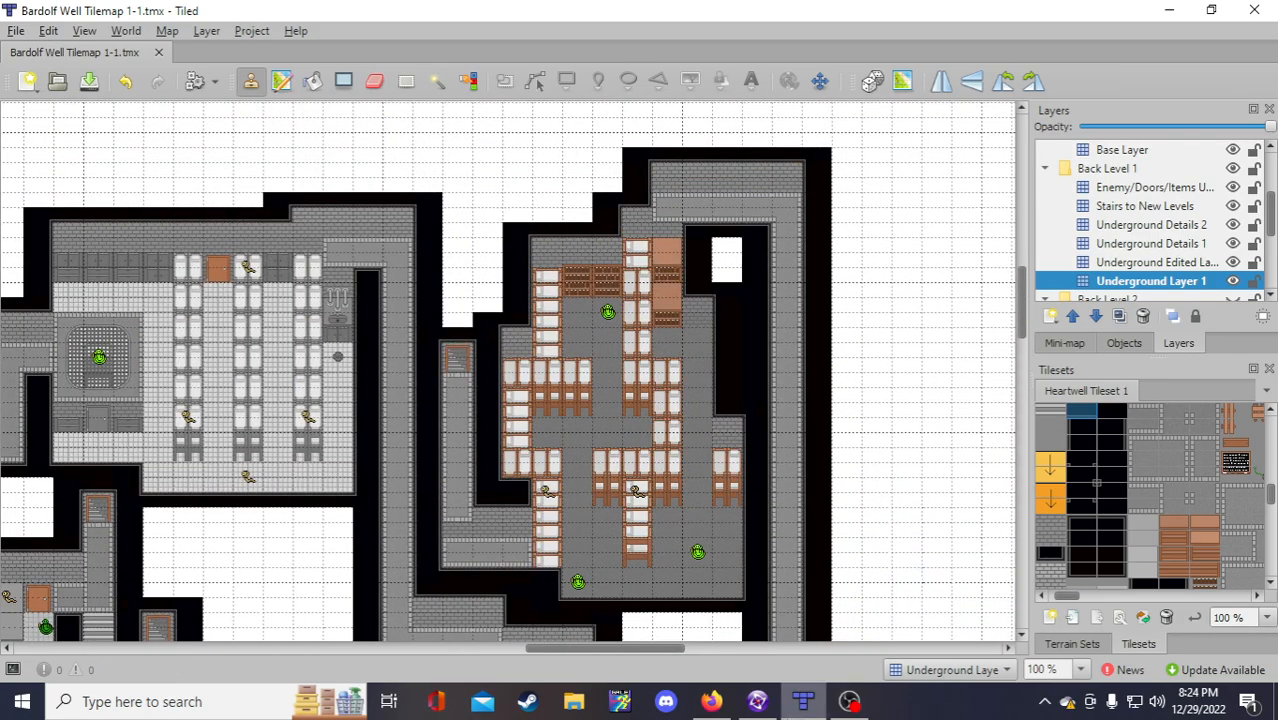
pyautogui.moveTo(758, 706)
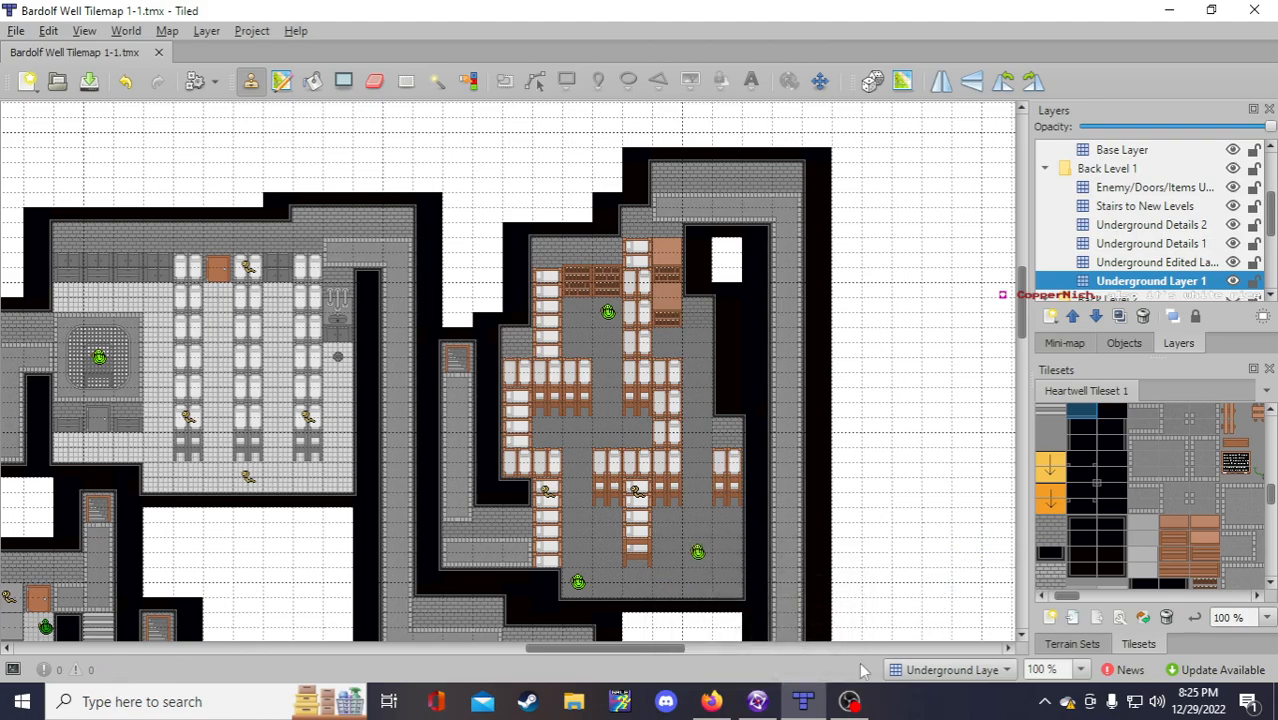
pyautogui.click(757, 701)
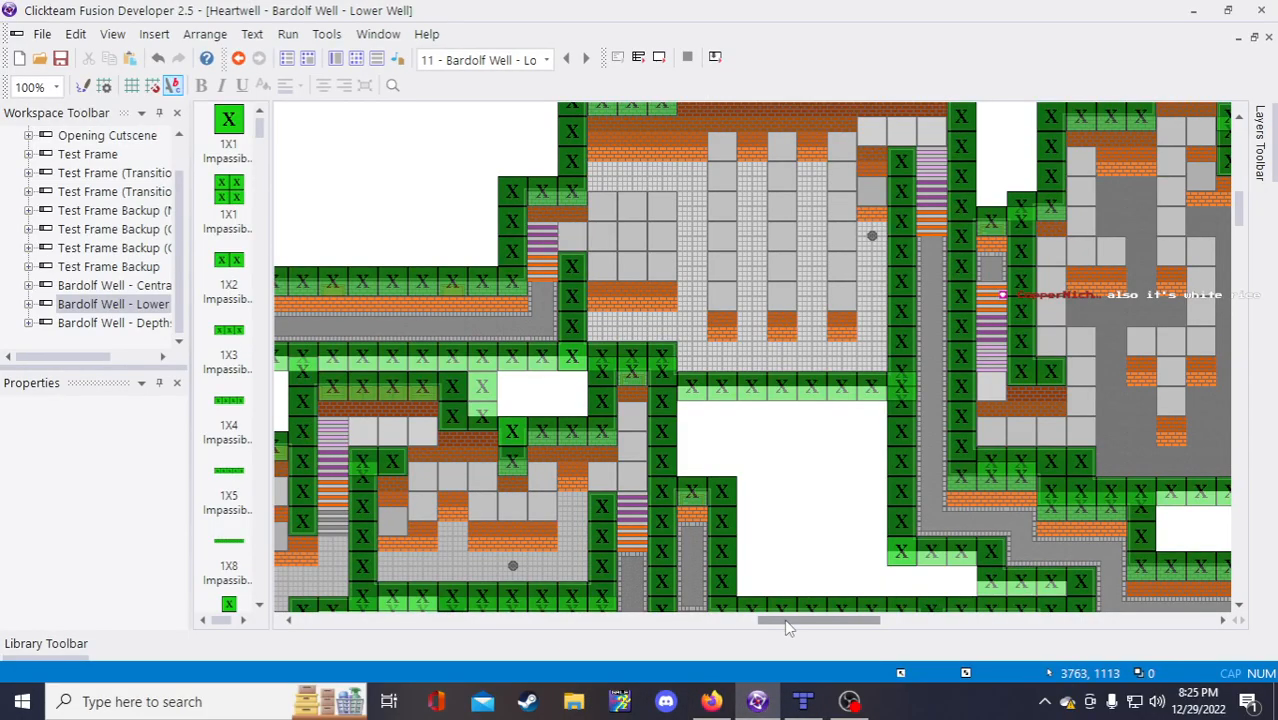
pyautogui.moveTo(788, 627); pyautogui.dragTo(870, 624)
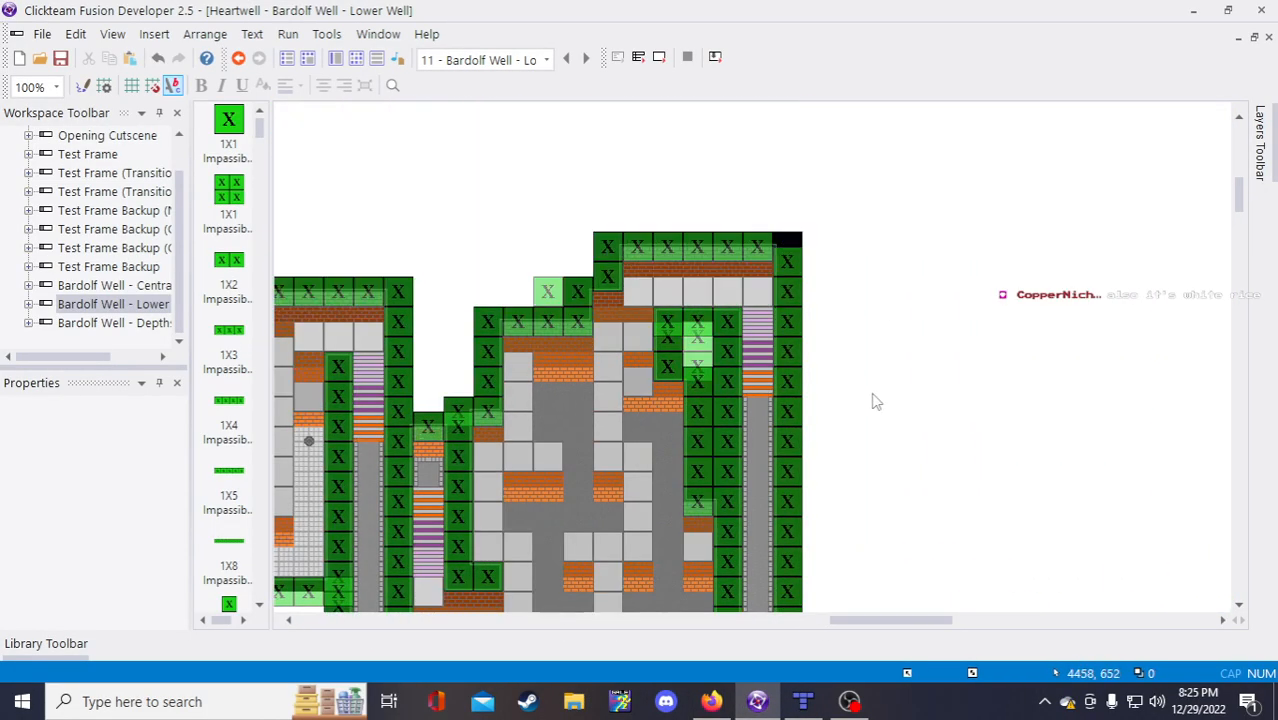
pyautogui.scroll(-3, 566, 440)
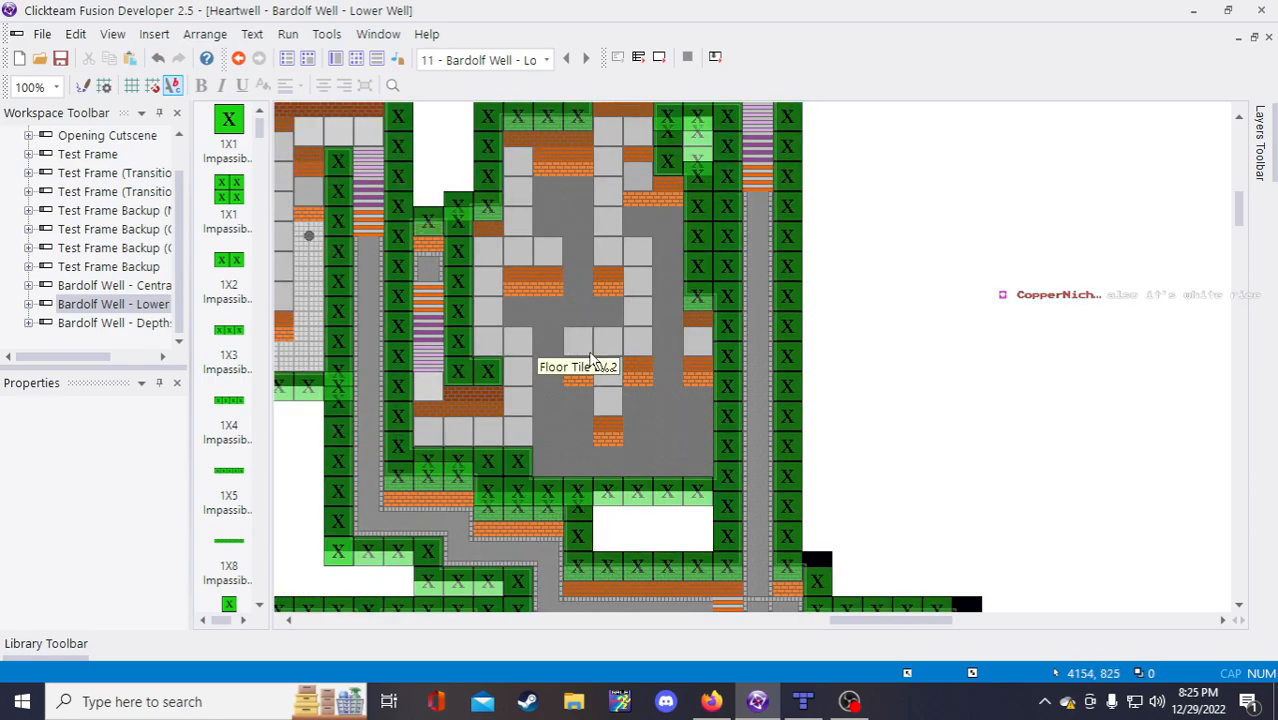
pyautogui.click(803, 701)
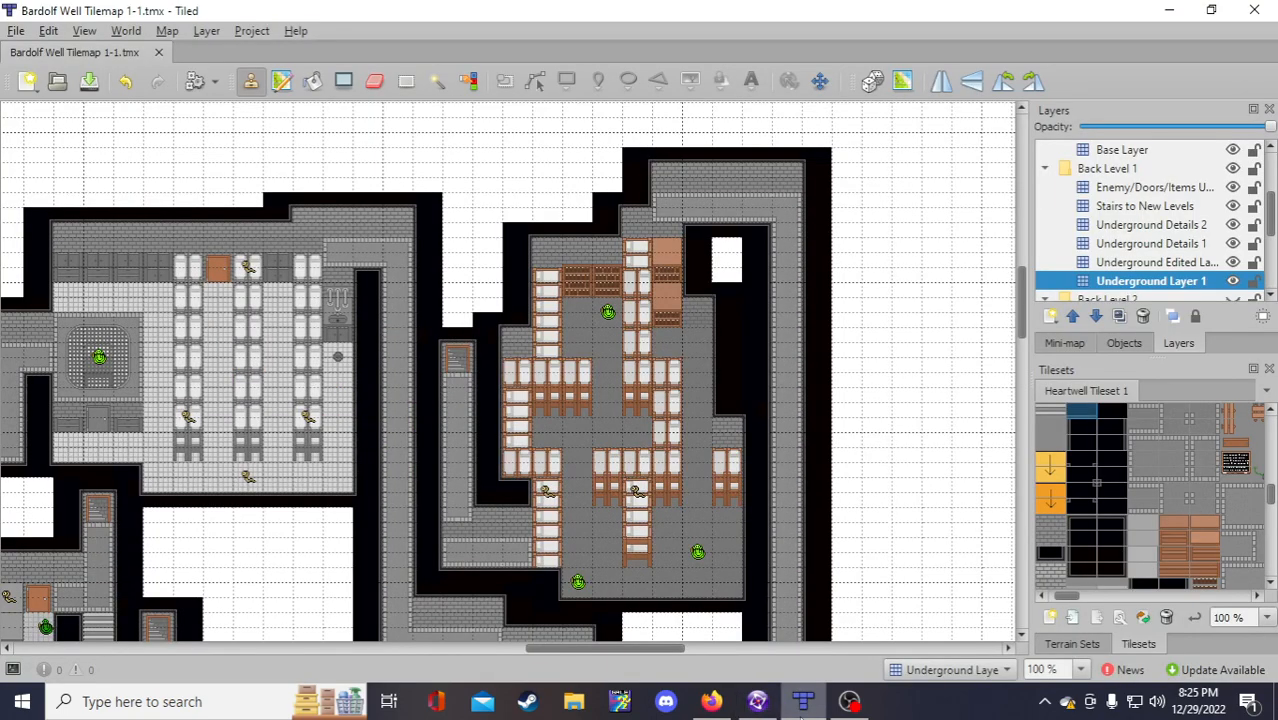
pyautogui.moveTo(766, 708)
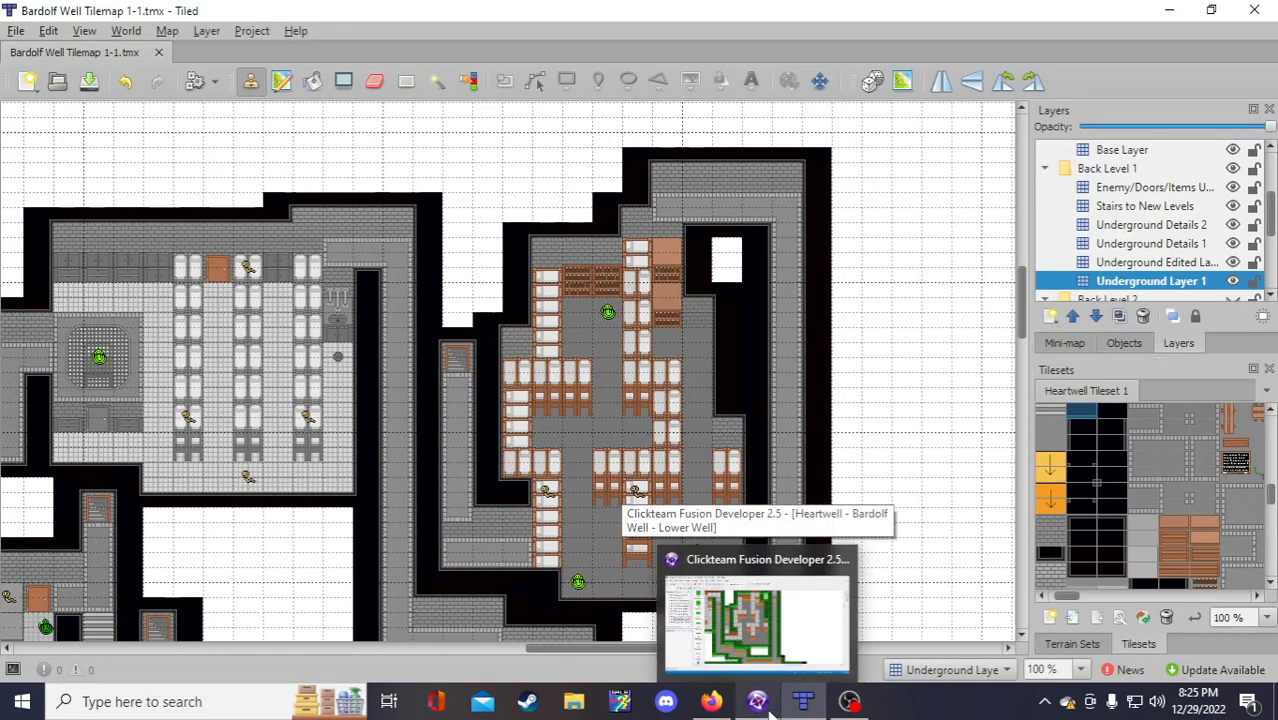
pyautogui.click(768, 706)
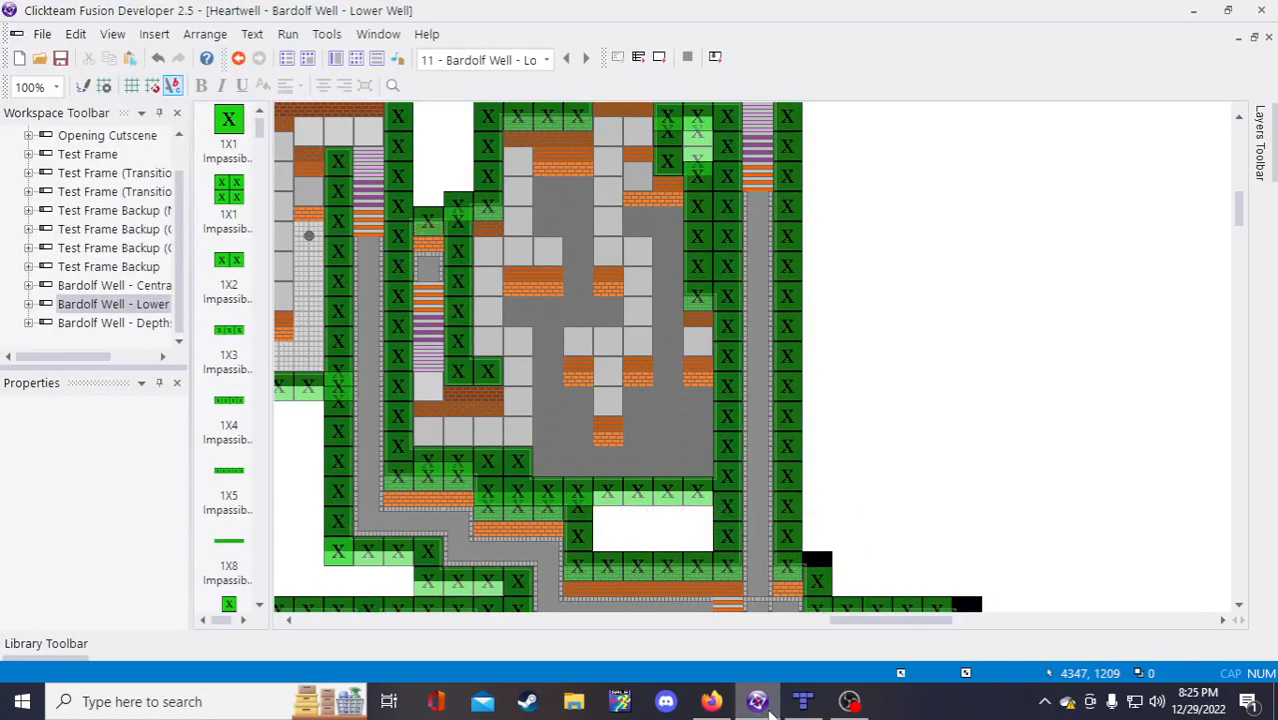
pyautogui.scroll(2, 577, 381)
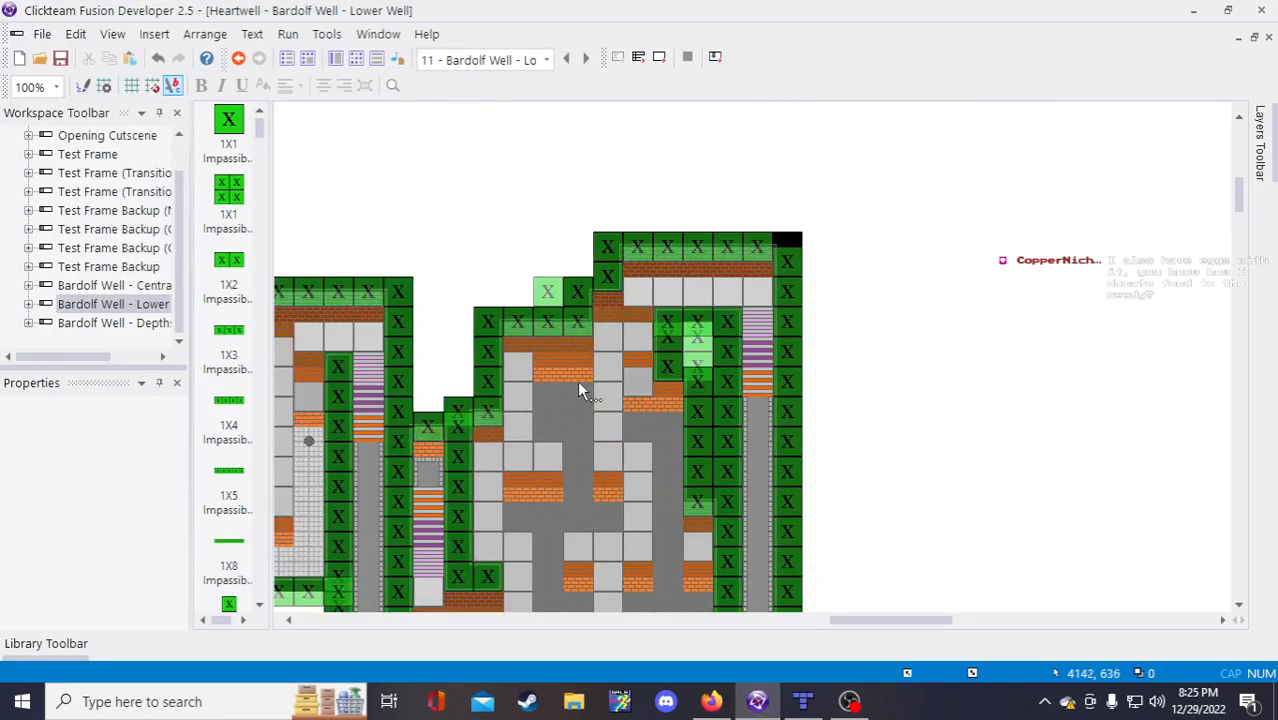
pyautogui.scroll(-2, 581, 407)
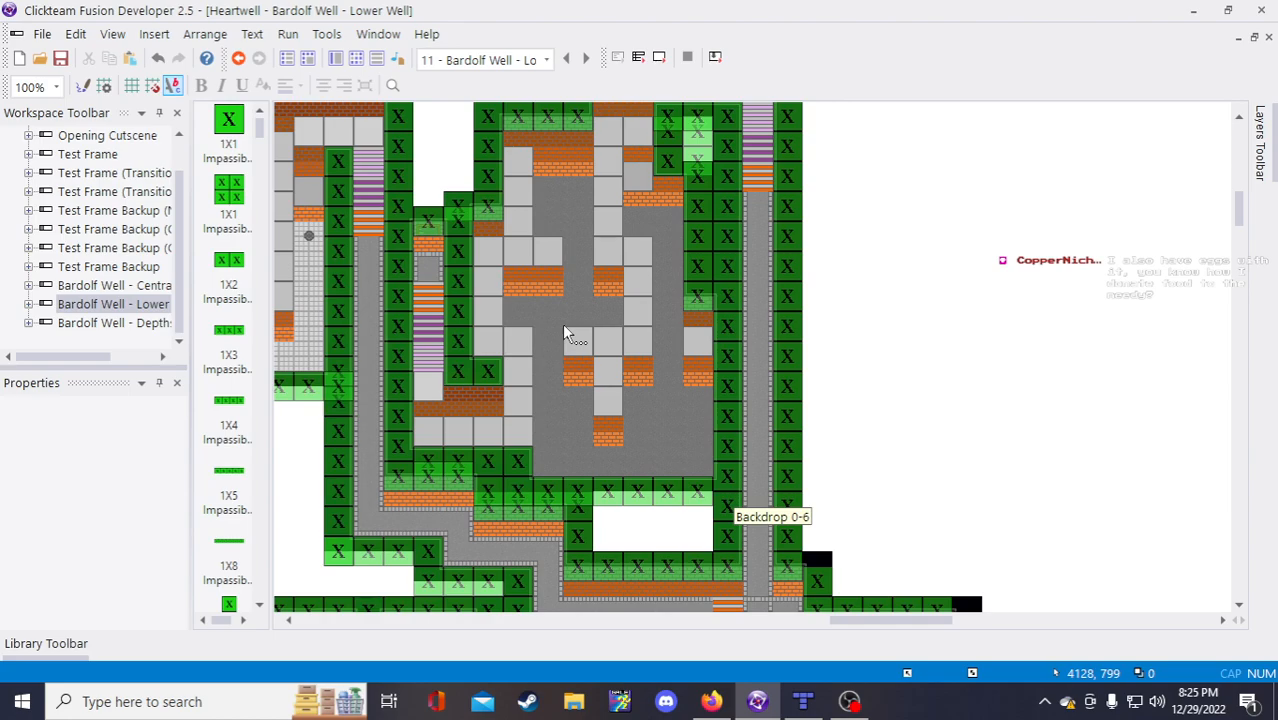
pyautogui.scroll(2, 566, 335)
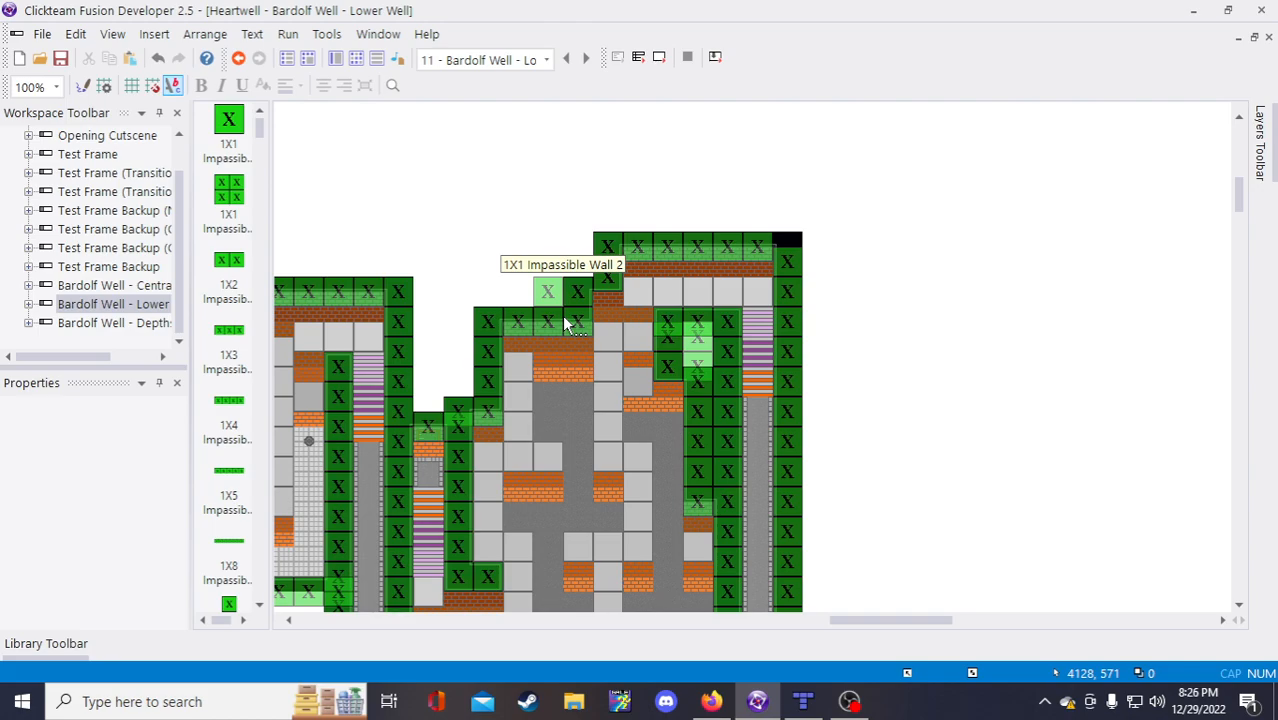
# Step: Enter 4128,571 as region xiii's first coordinate pair in the dev notes
pyautogui.click(713, 702)
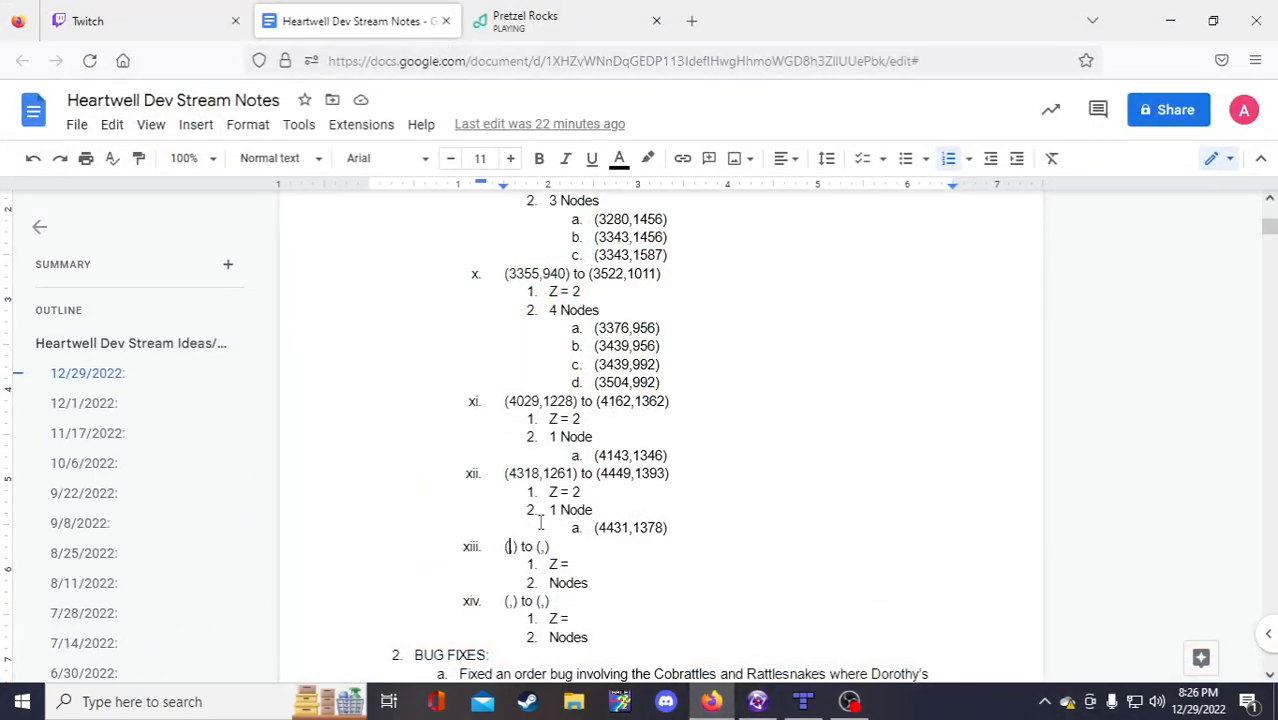
pyautogui.write('4128')
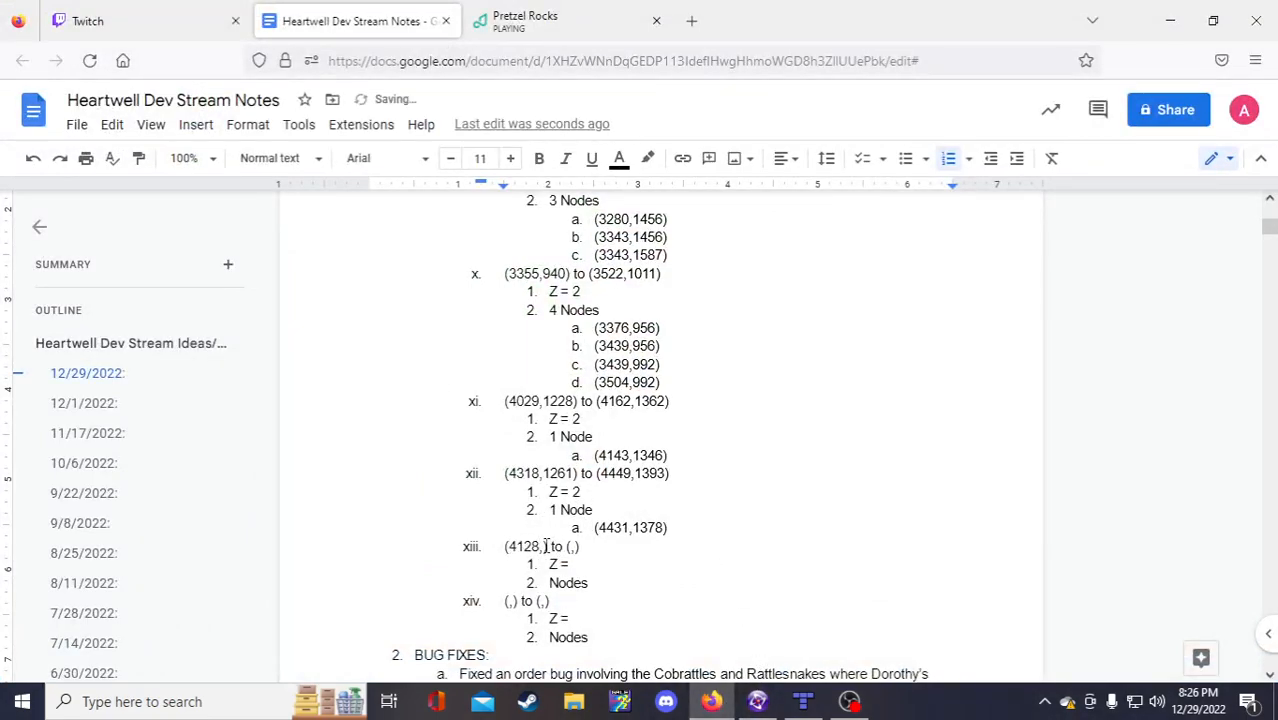
pyautogui.click(546, 547)
pyautogui.write('571')
# Step: Check the level editor and enter 4229,904 as region xiii's second coordinate pair
pyautogui.click(757, 702)
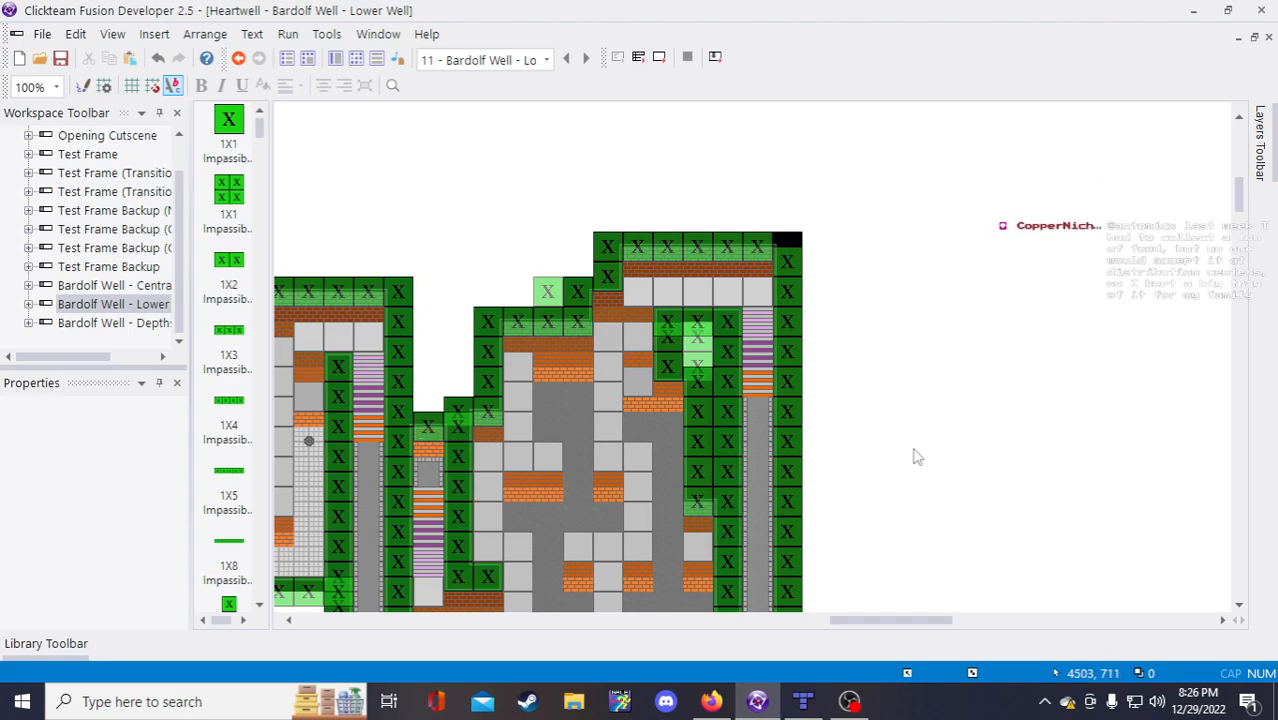
pyautogui.scroll(-5, 807, 399)
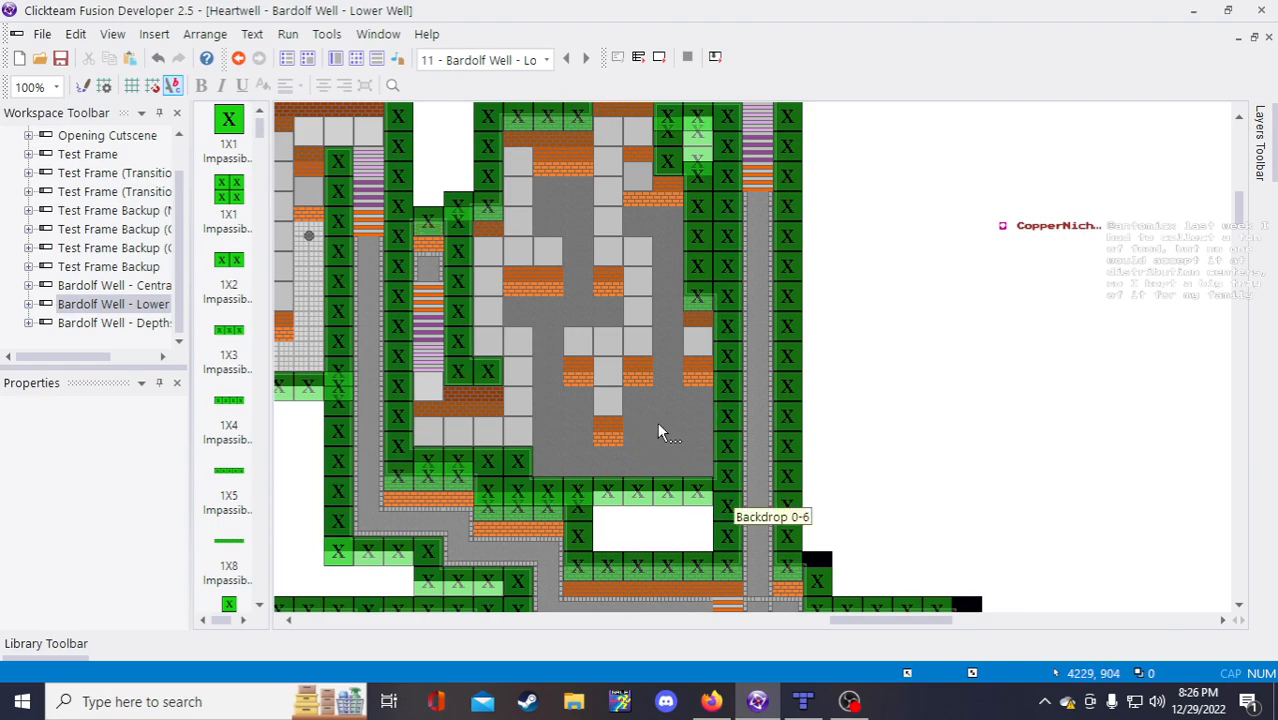
pyautogui.click(711, 701)
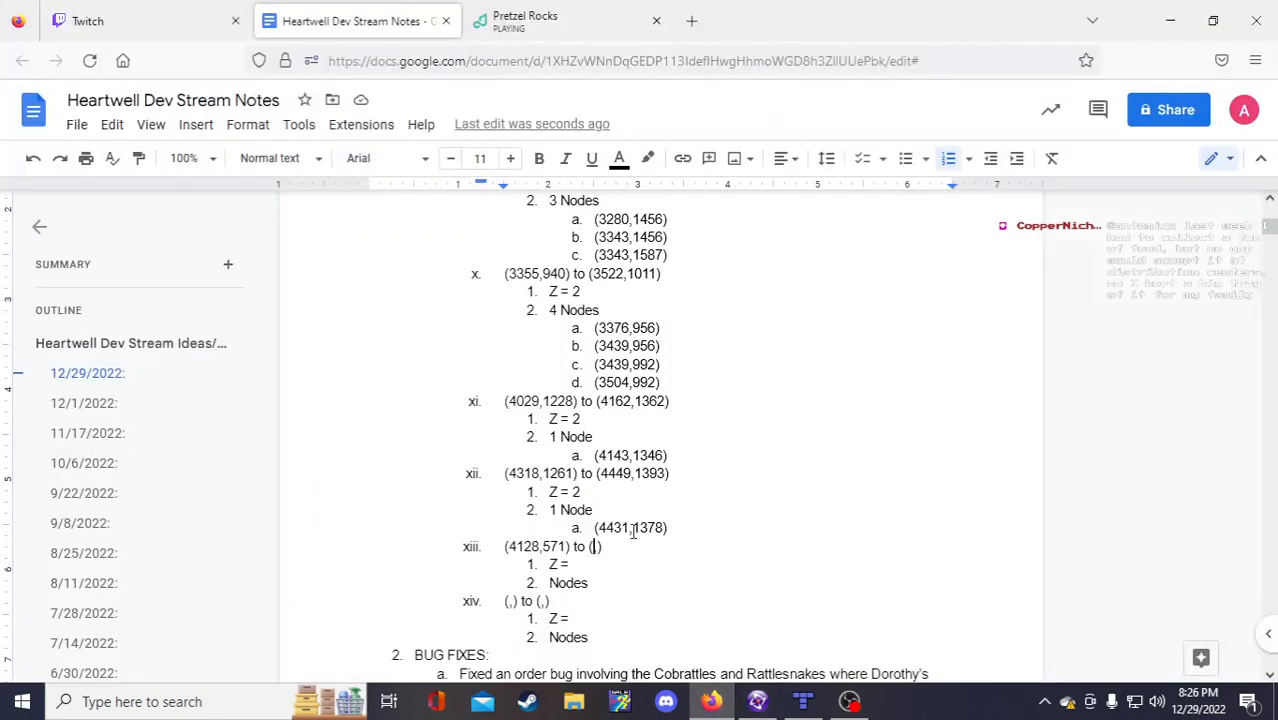
pyautogui.click(594, 546)
pyautogui.write('4229')
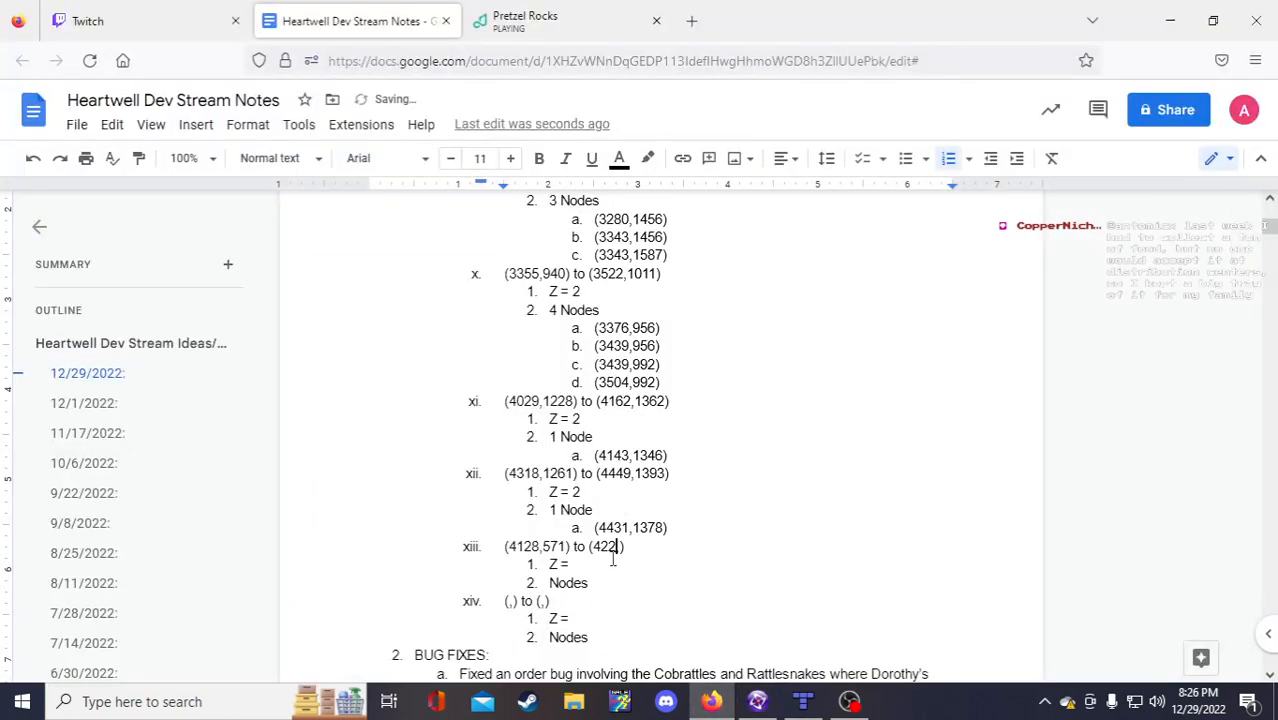
pyautogui.write(',904')
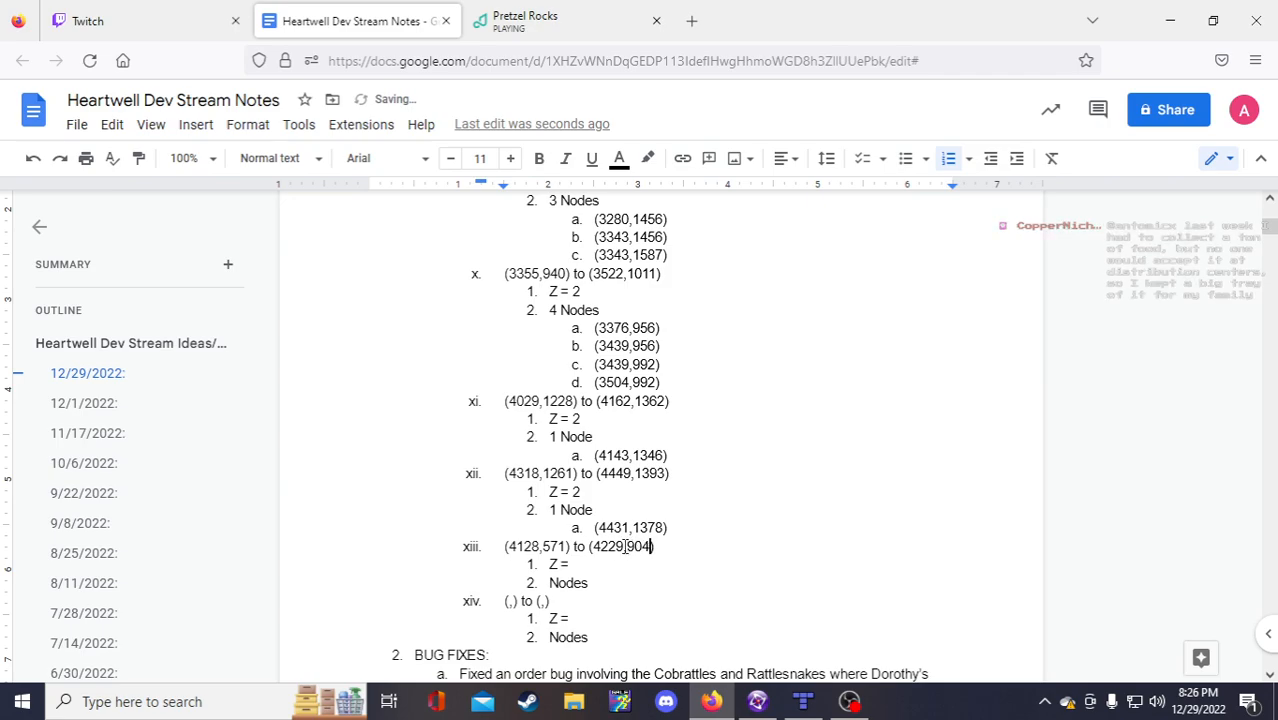
# Step: Set region xiii's Z value to 2 after checking the level editor
pyautogui.click(577, 564)
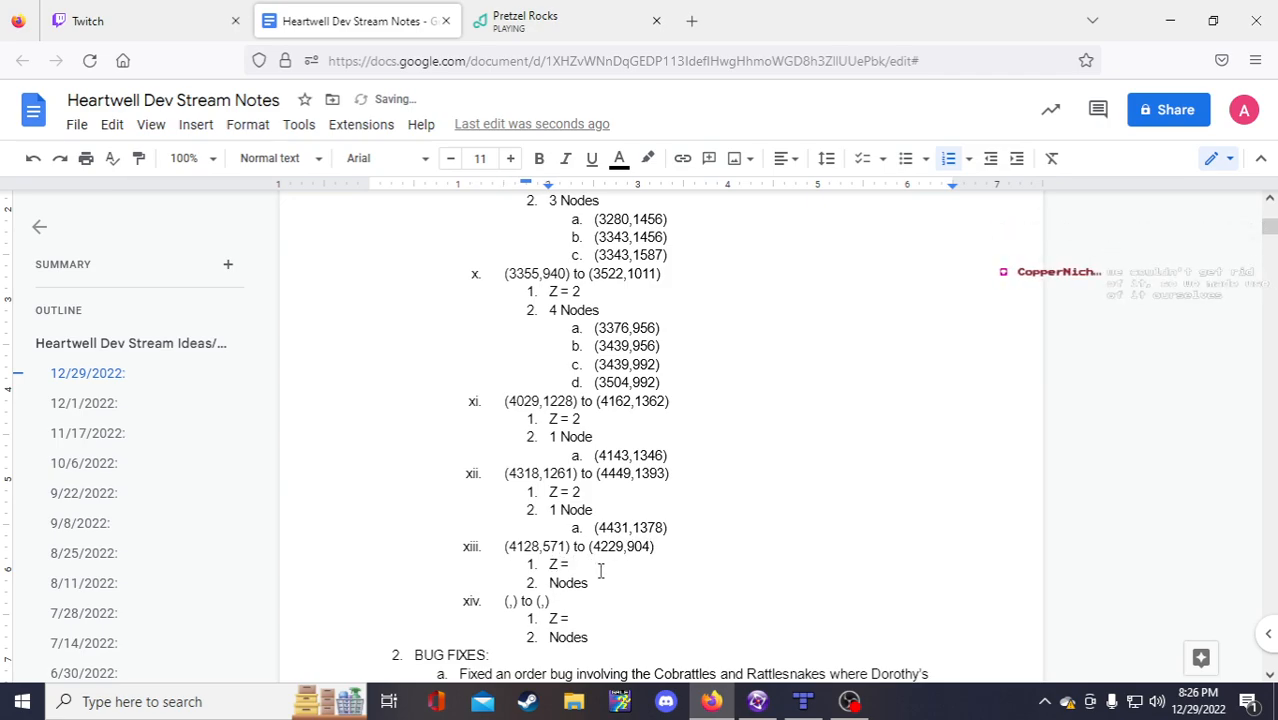
pyautogui.click(757, 703)
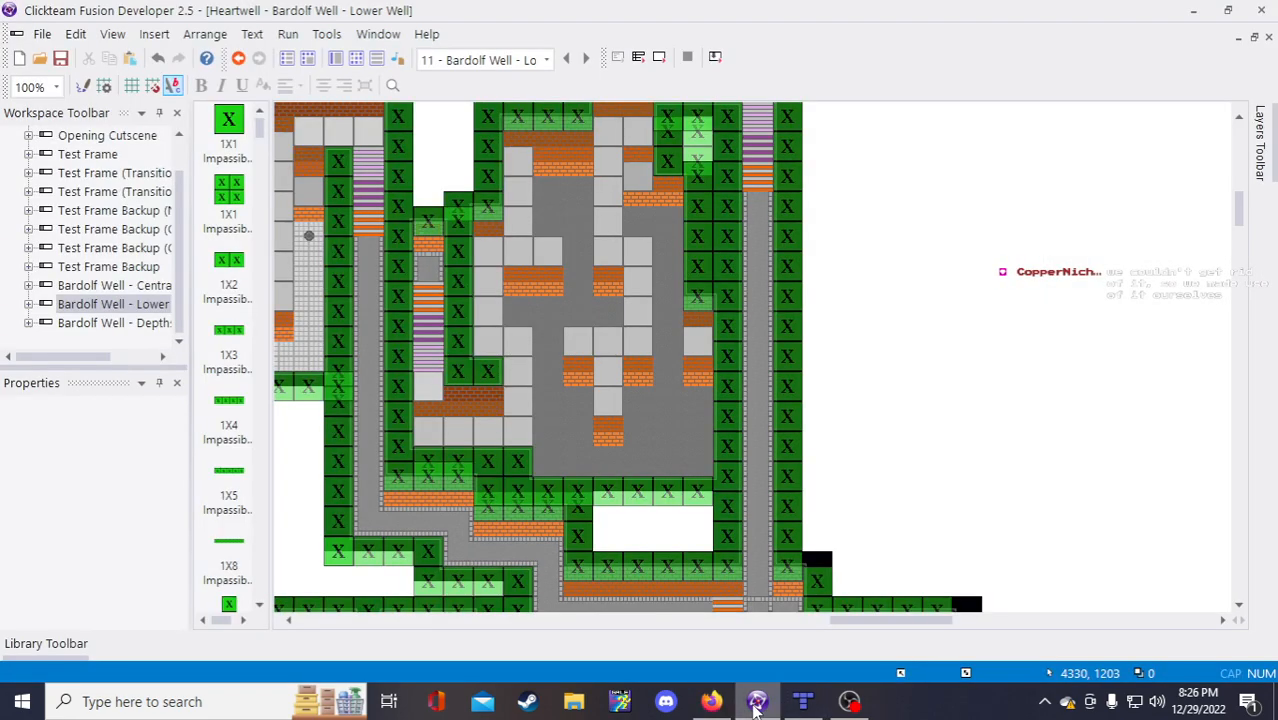
pyautogui.click(711, 701)
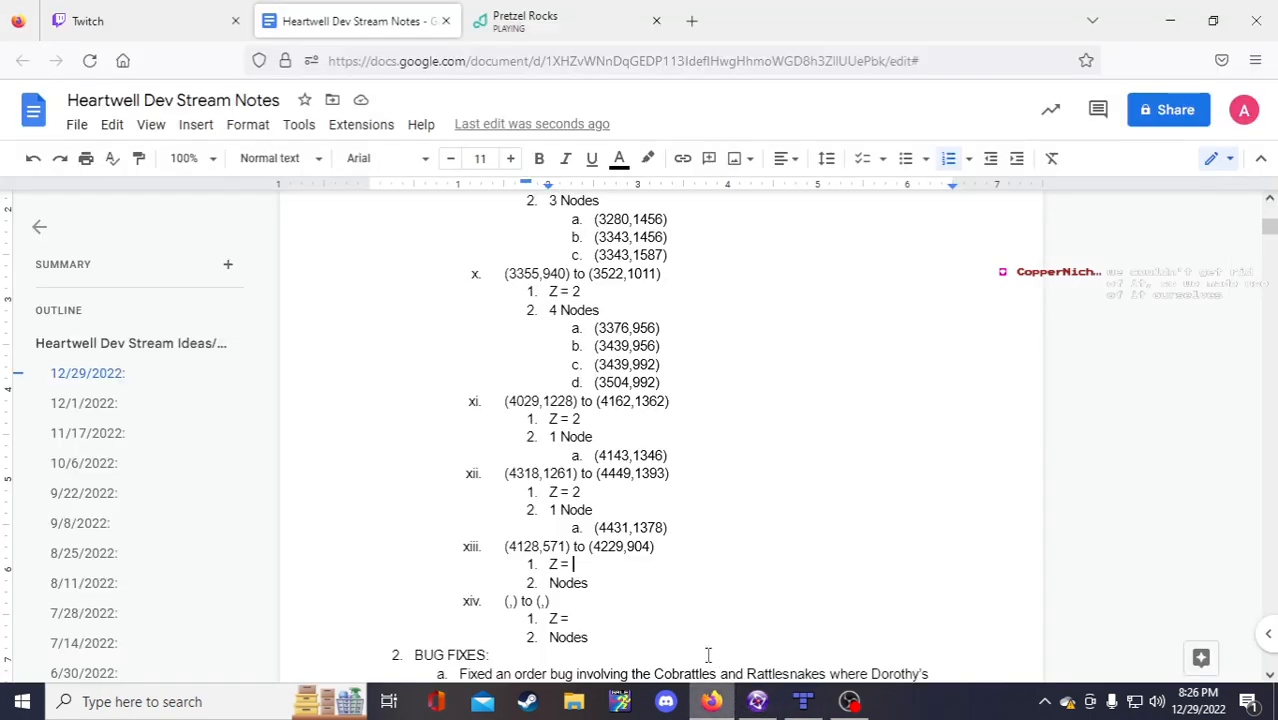
pyautogui.write('2')
# Step: Copy the blank region xiv template and paste it below as a new entry xv
pyautogui.moveTo(597, 639); pyautogui.dragTo(505, 591)
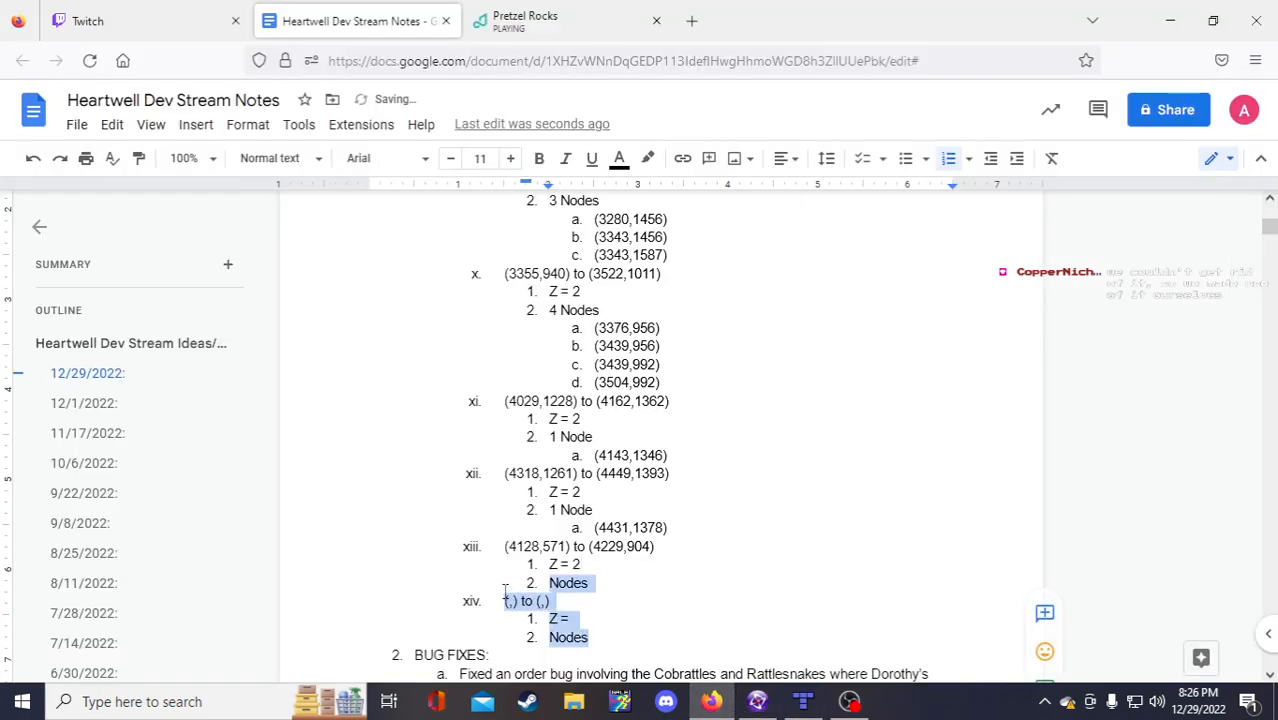
pyautogui.click(526, 605)
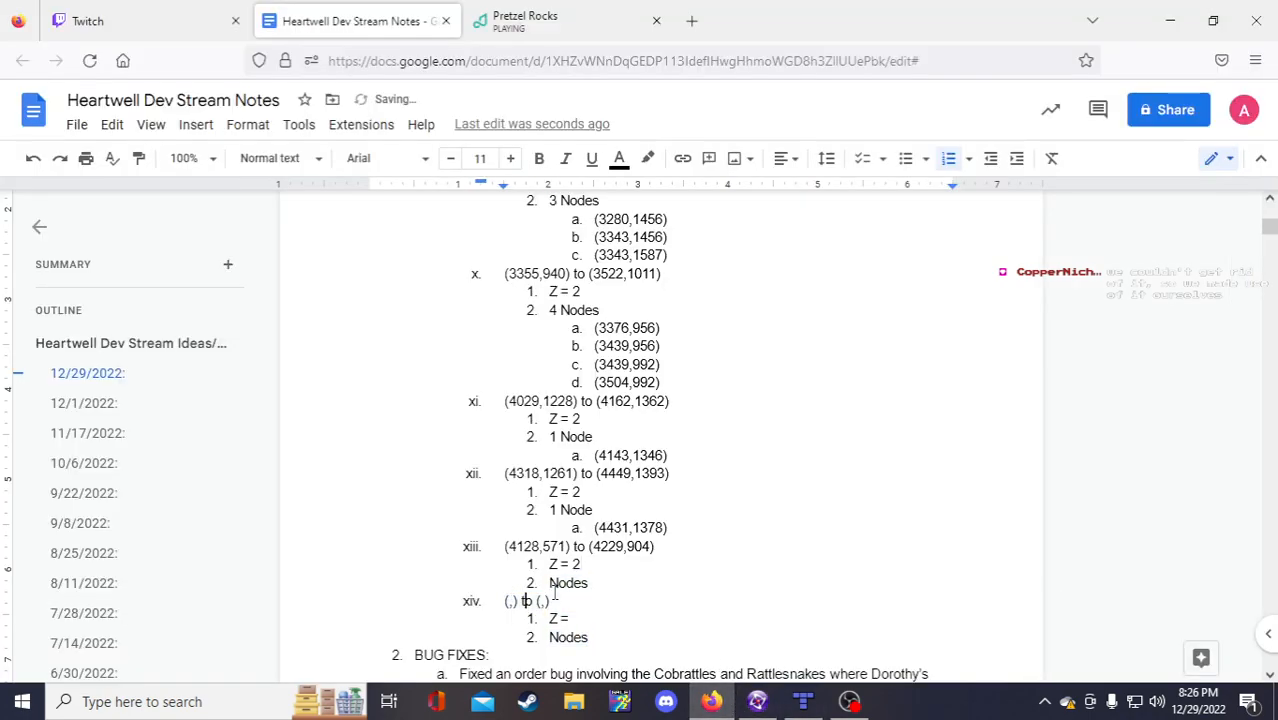
pyautogui.moveTo(608, 643); pyautogui.dragTo(505, 596)
pyautogui.hotkey('ctrl', 'c')
pyautogui.click(598, 645)
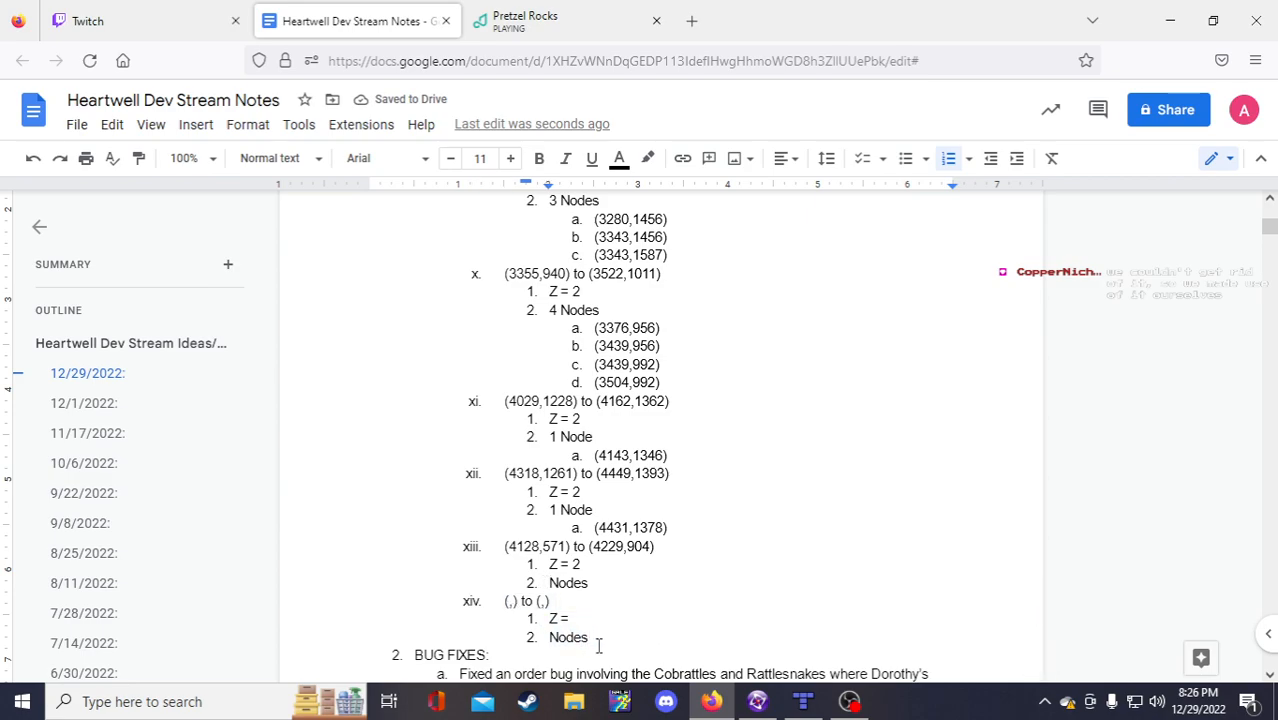
pyautogui.press('Return')
pyautogui.hotkey('ctrl', 'v')
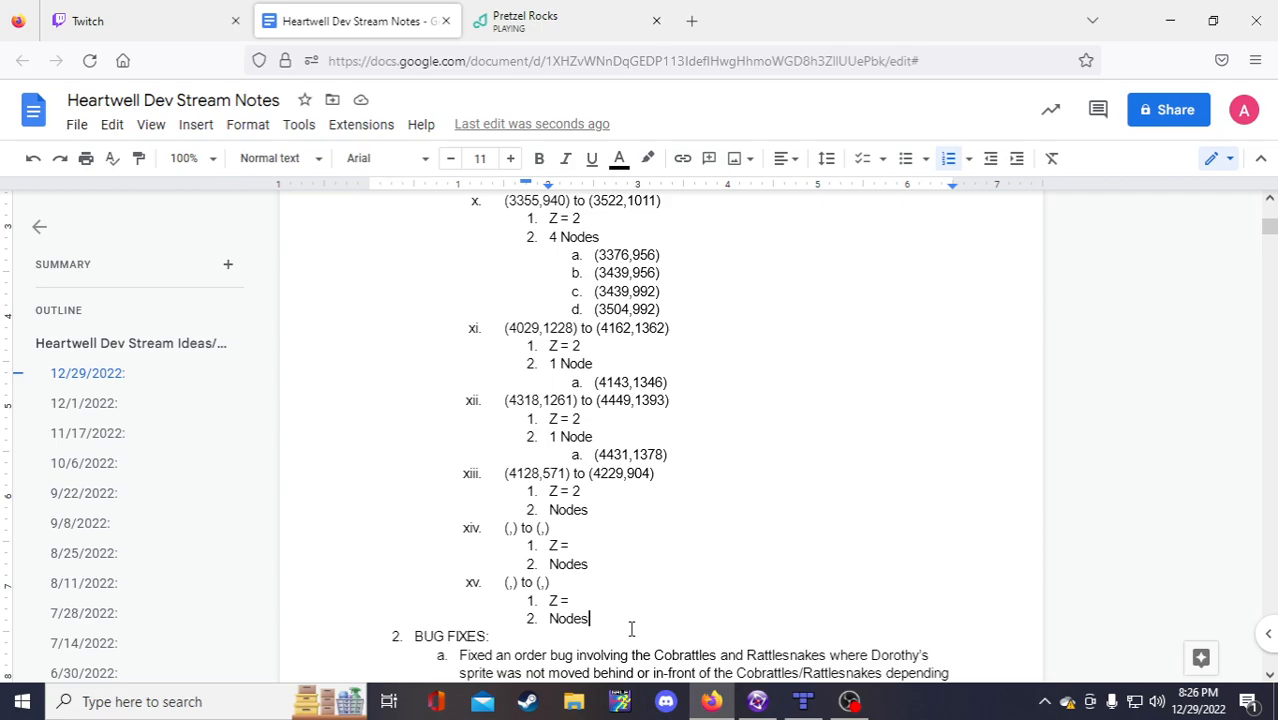
pyautogui.click(596, 512)
pyautogui.click(754, 704)
# Step: Count the nodes in the Lower Well frame and record 5 Nodes under region xiii
pyautogui.scroll(1, 901, 446)
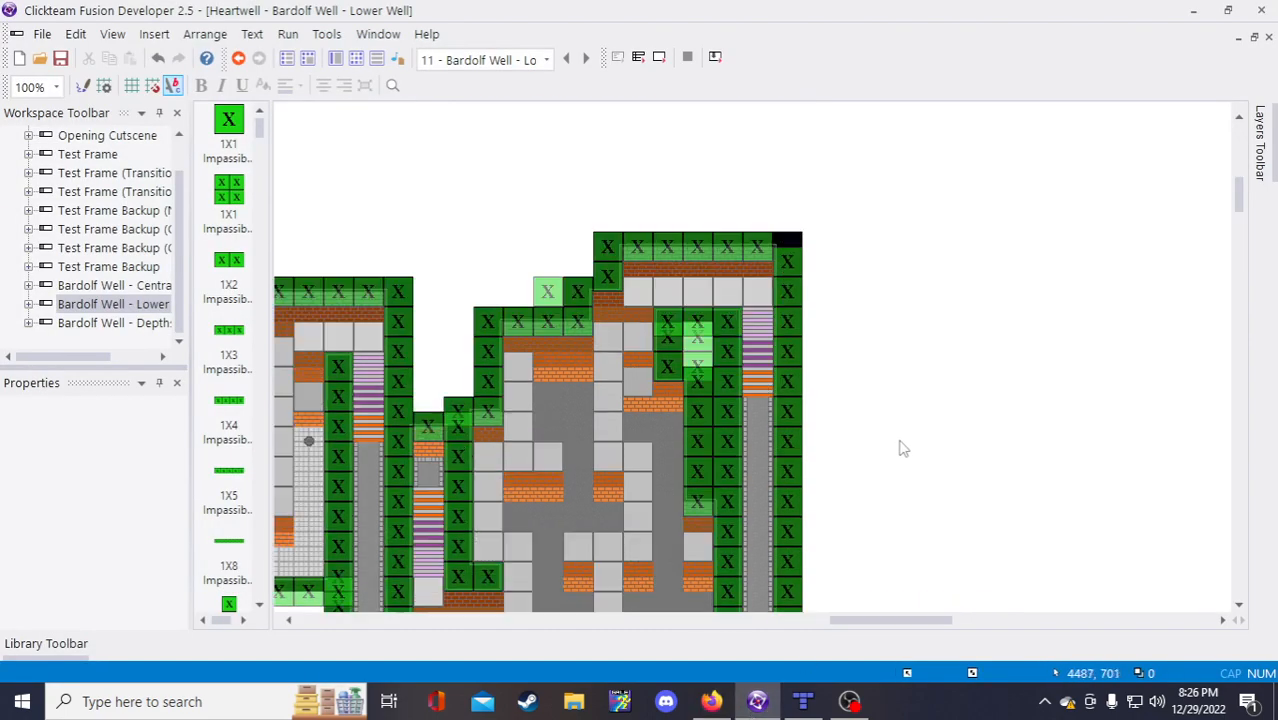
pyautogui.scroll(-1, 866, 506)
pyautogui.scroll(1, 851, 481)
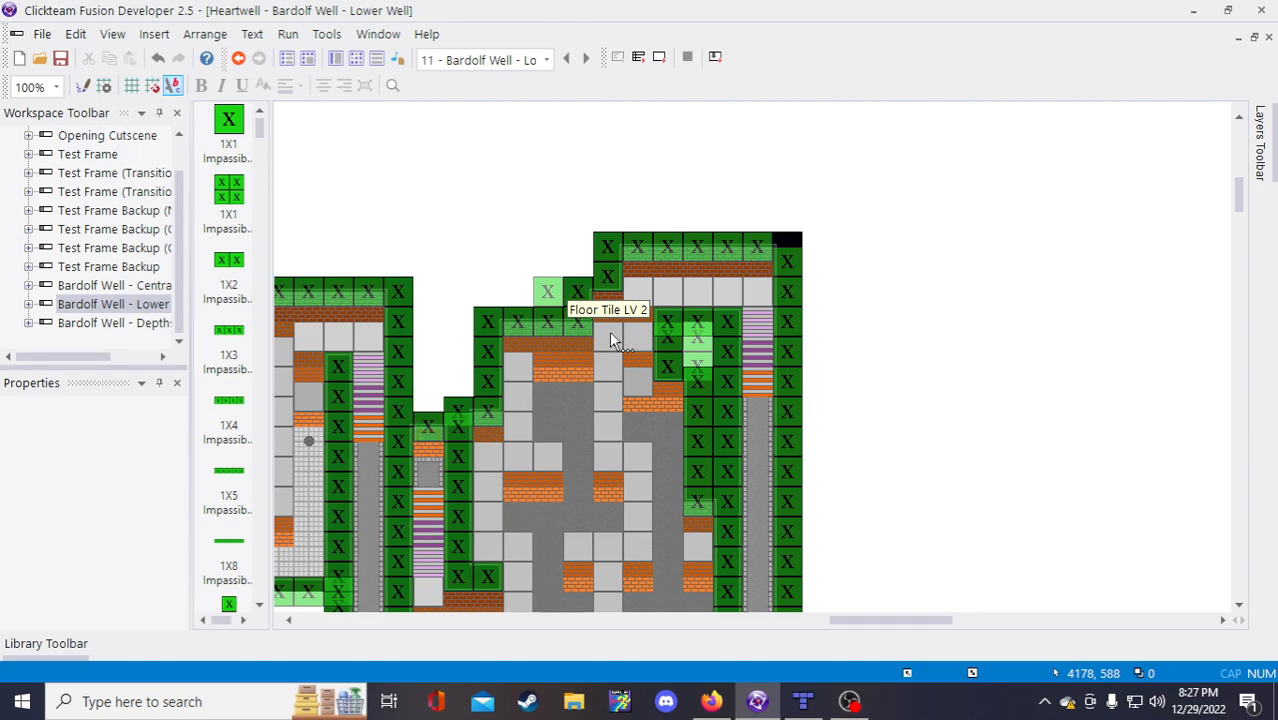
pyautogui.click(727, 705)
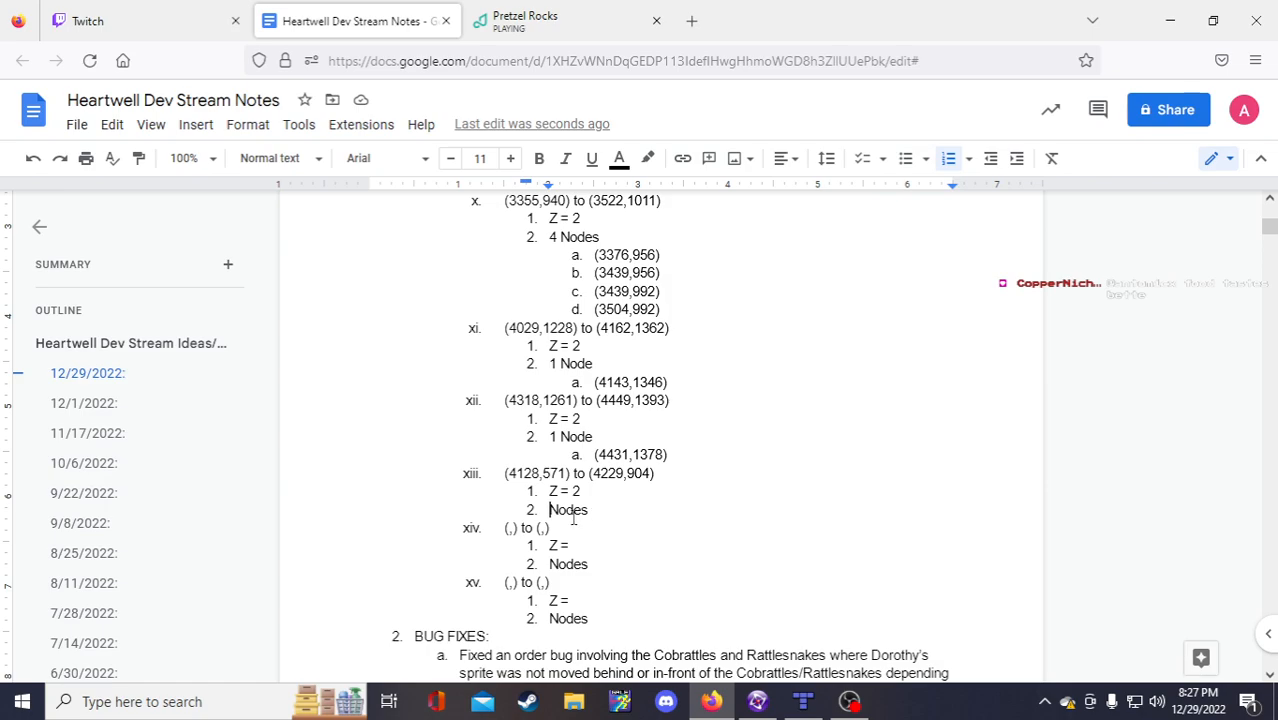
pyautogui.write('5')
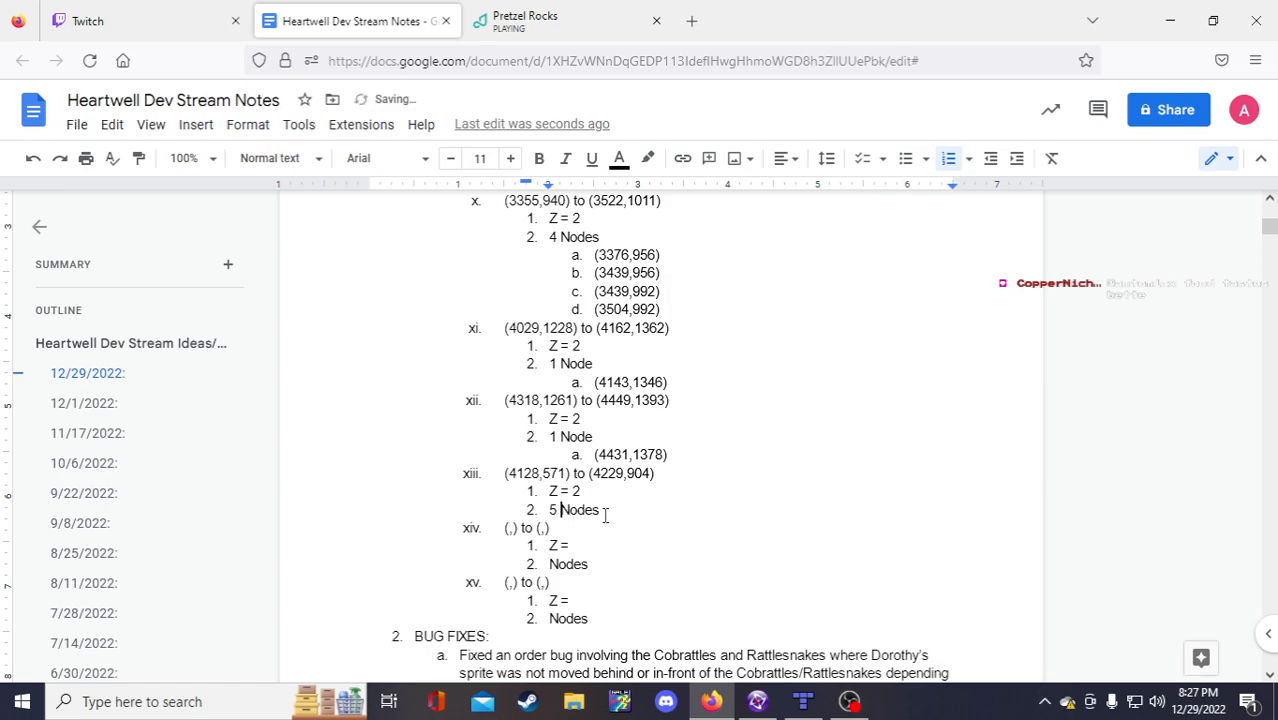
# Step: Add lettered sub-item a under Nodes with an empty (,) coordinate pair
pyautogui.click(604, 511)
pyautogui.press('Return')
pyautogui.press('Tab')
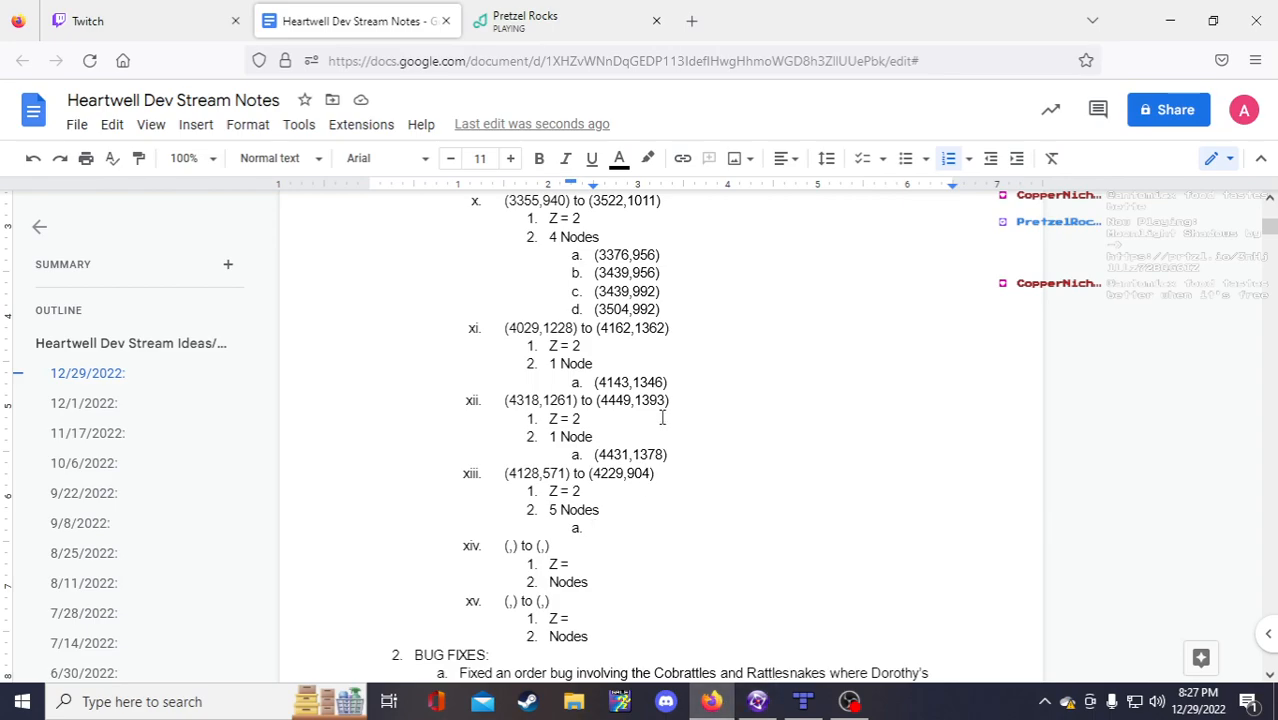
pyautogui.write('(,)')
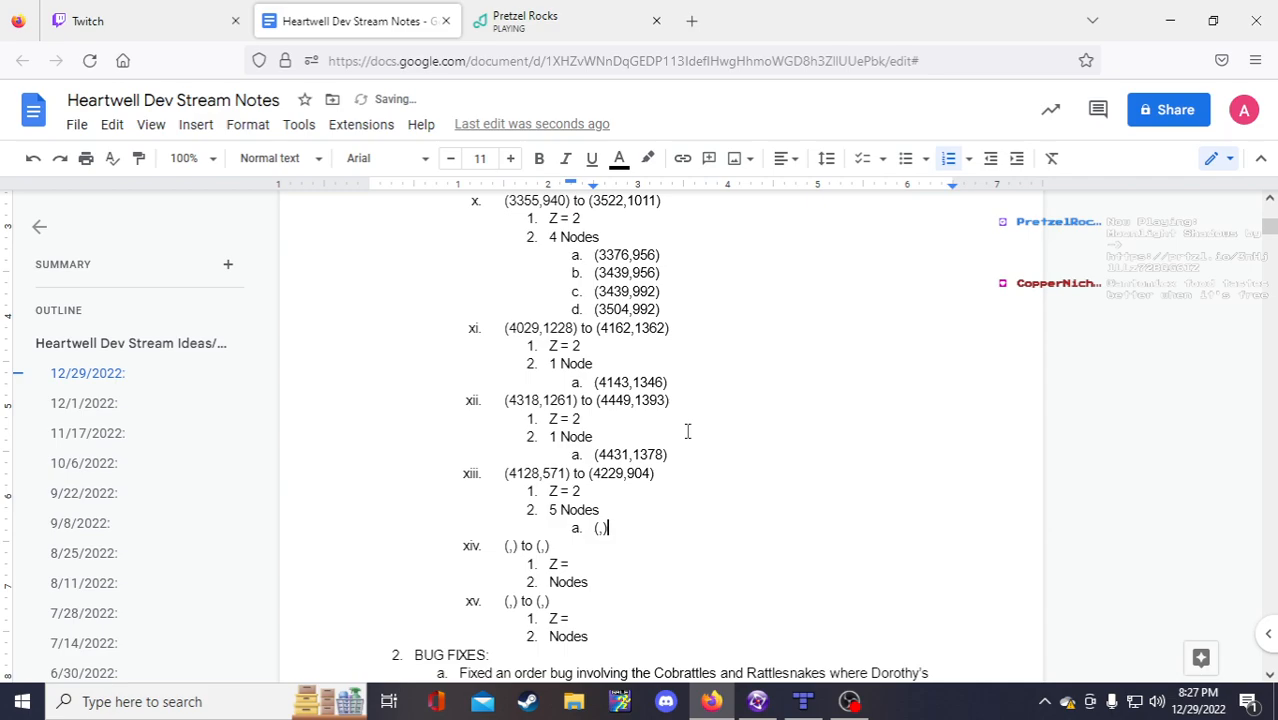
# Step: Duplicate the empty (,) coordinate pair into sub-items b through e
pyautogui.hotkey('shift', 'Home')
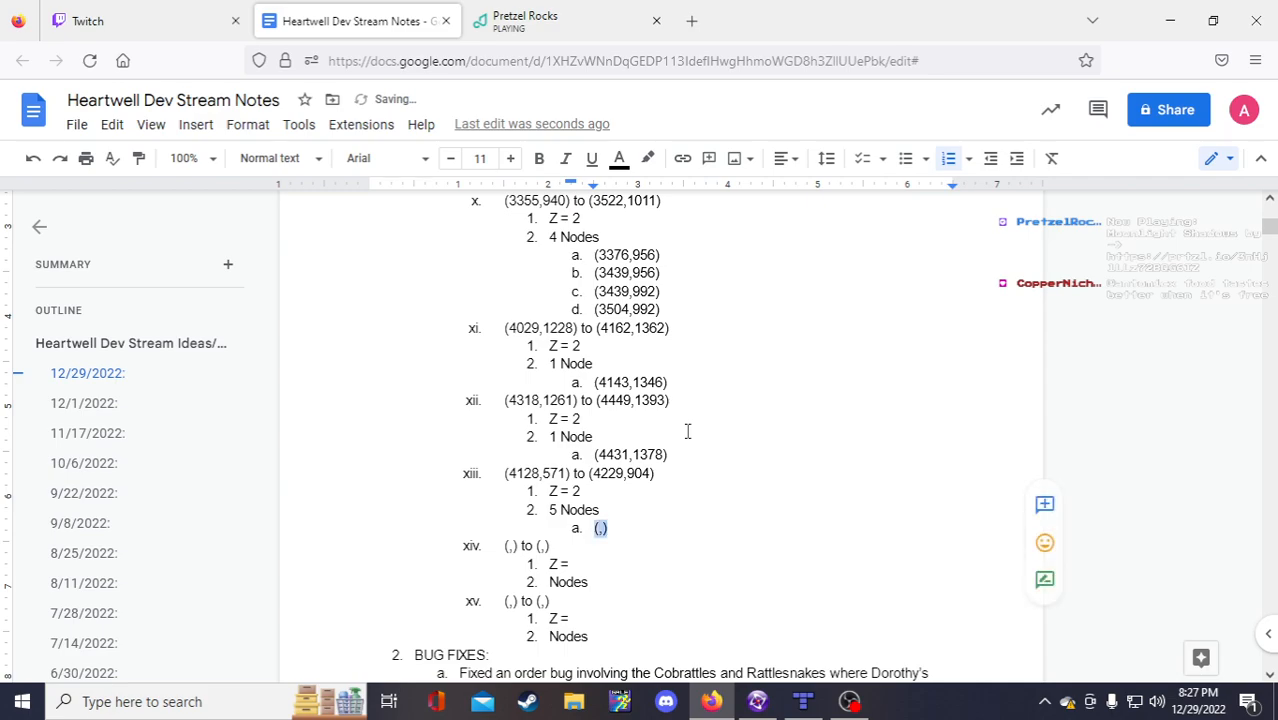
pyautogui.hotkey('ctrl', 'c')
pyautogui.press('End')
pyautogui.press('Return')
pyautogui.hotkey('ctrl', 'v')
pyautogui.press('Return')
pyautogui.hotkey('ctrl', 'v')
pyautogui.press('Return')
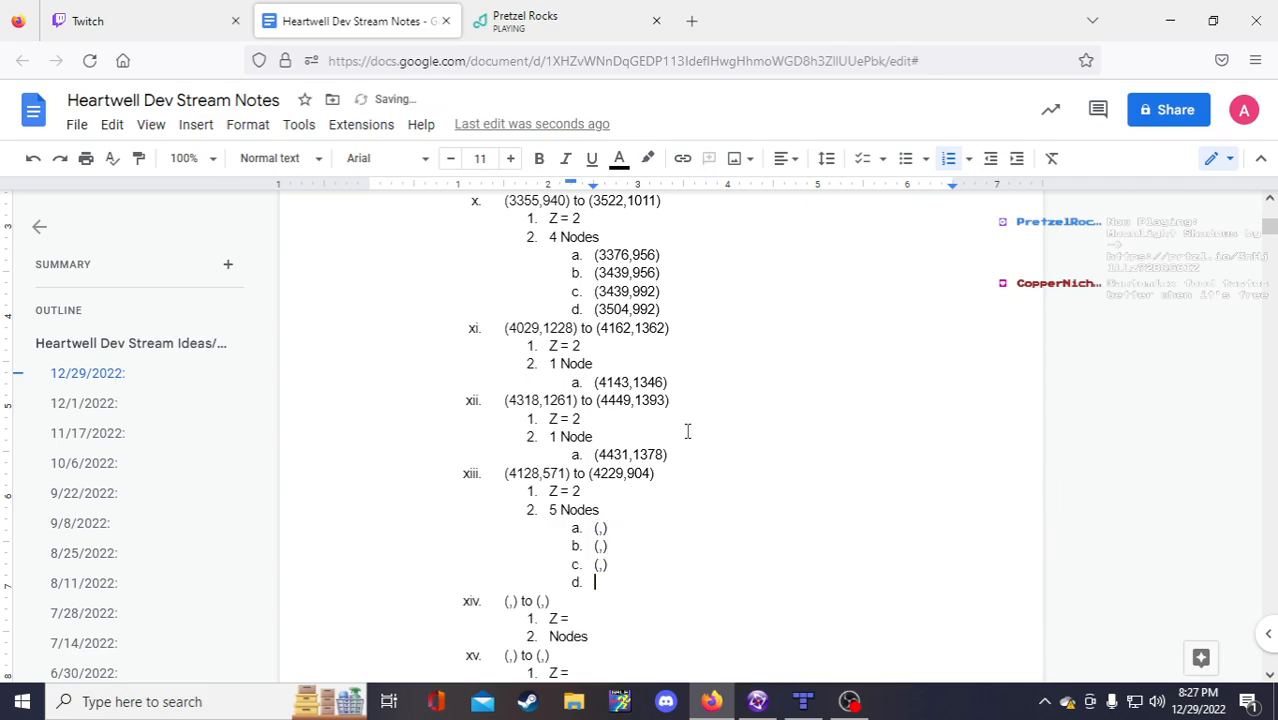
pyautogui.hotkey('ctrl', 'v')
pyautogui.press('Return')
pyautogui.hotkey('ctrl', 'v')
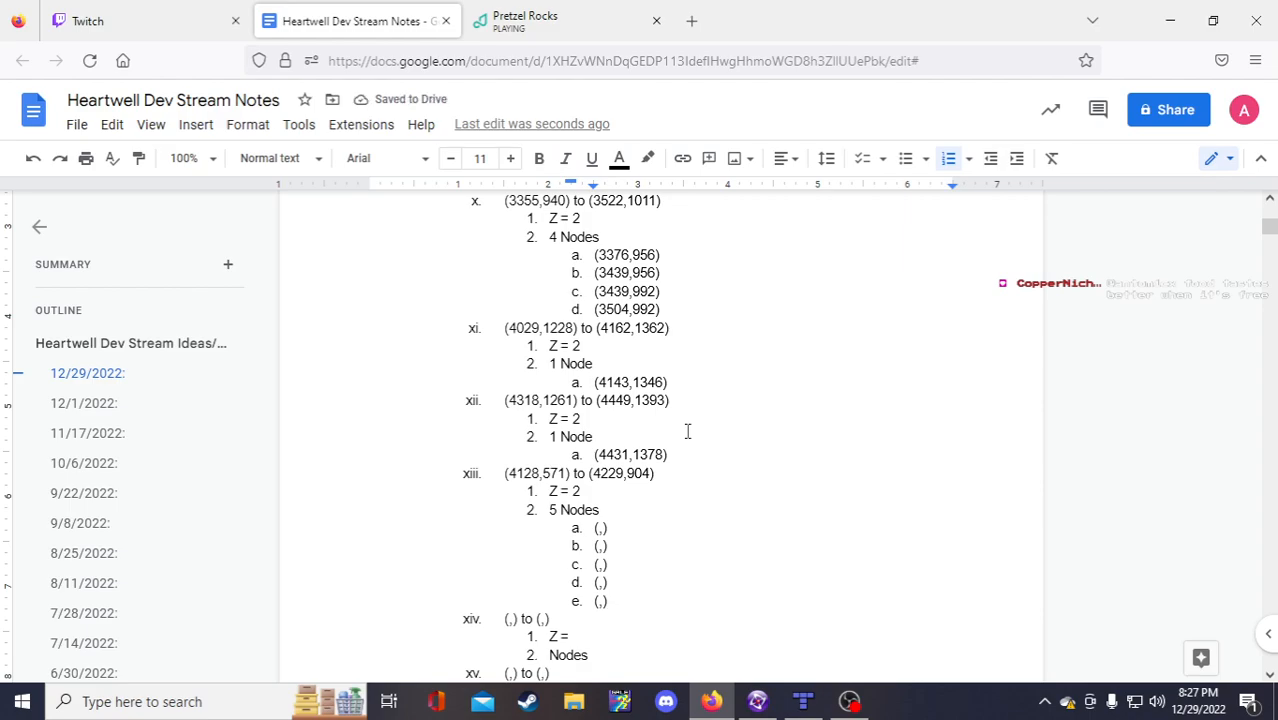
pyautogui.scroll(-3, 687, 431)
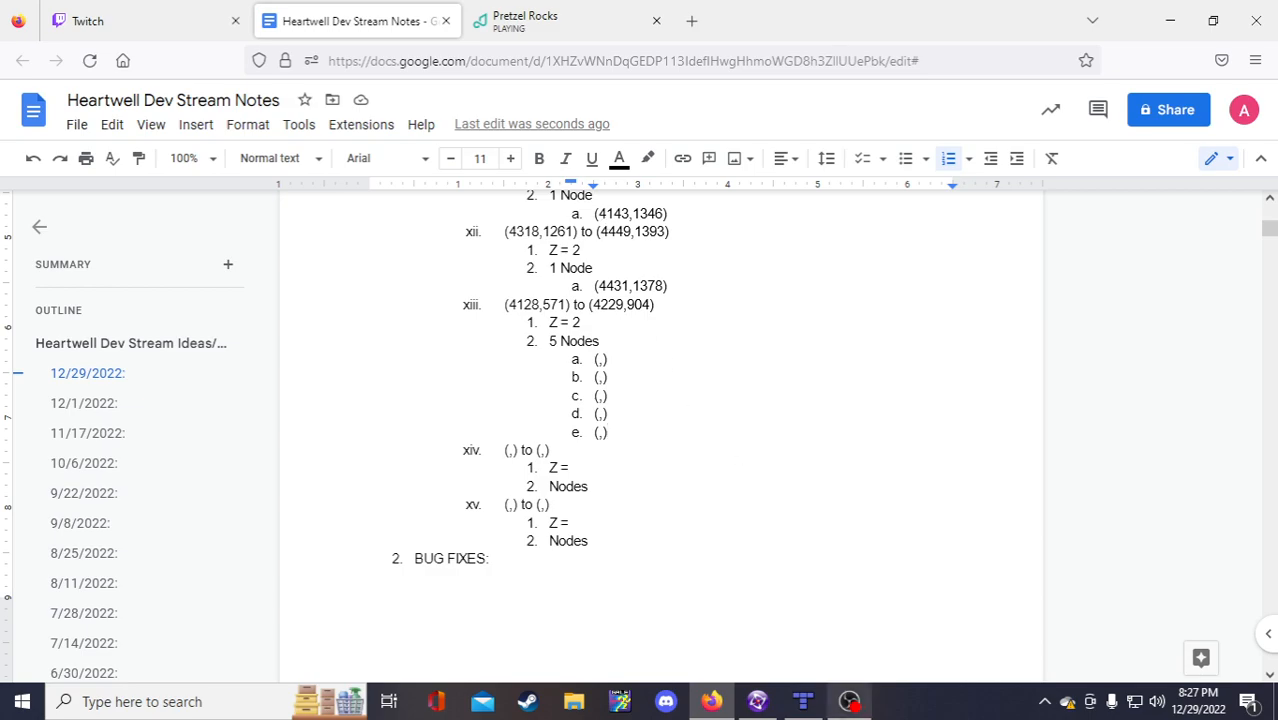
pyautogui.click(757, 701)
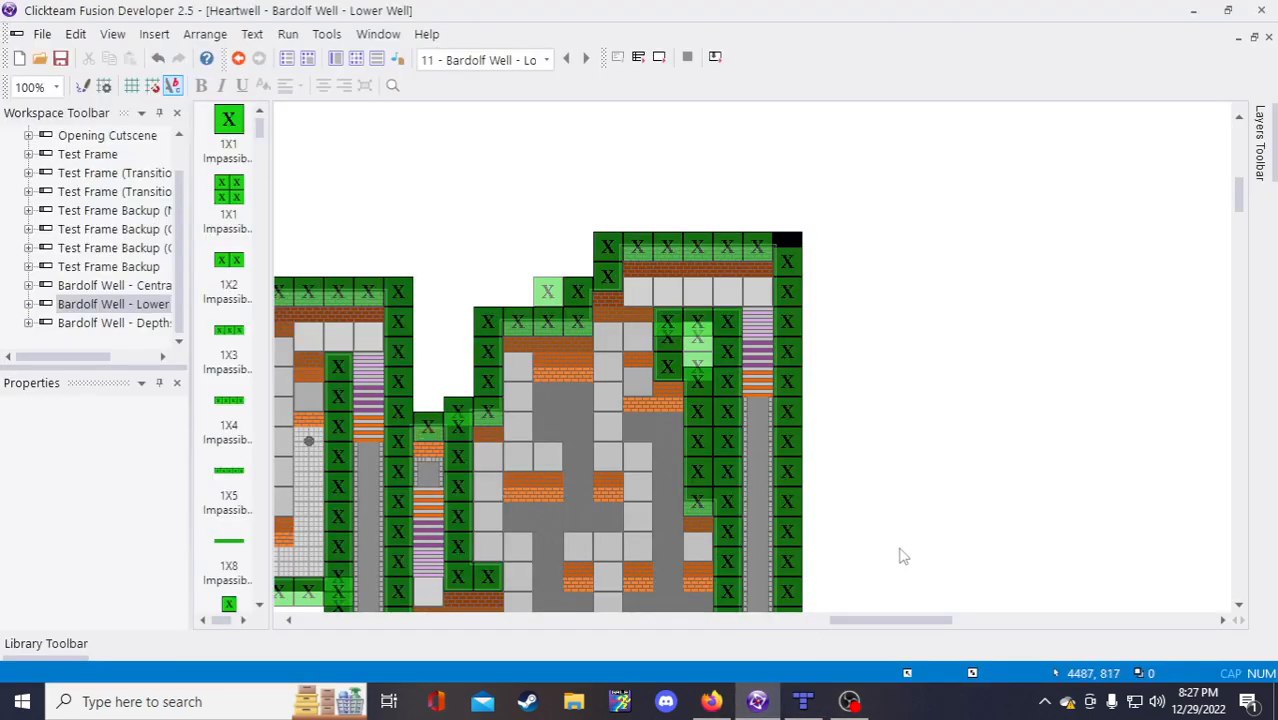